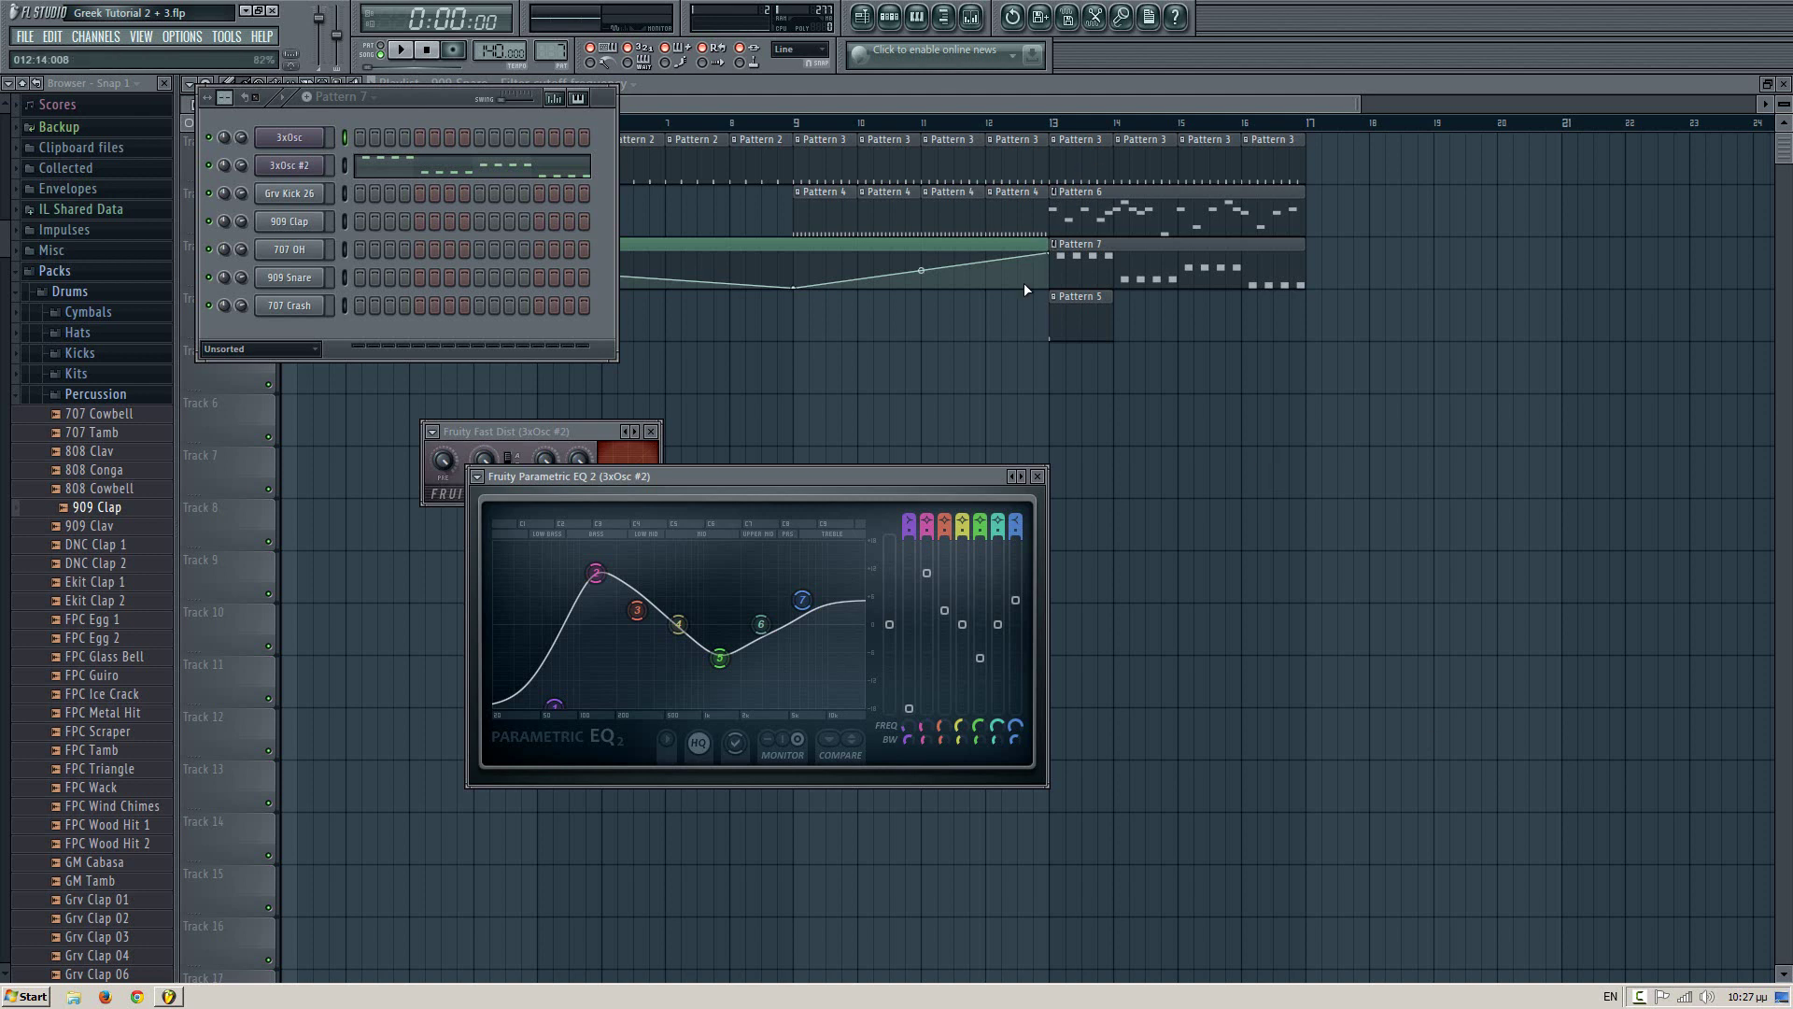
- Delete the Pattern 1 and Pattern 2 clips from Track 1 in the playlist's first eight bars
left_click(881, 376)
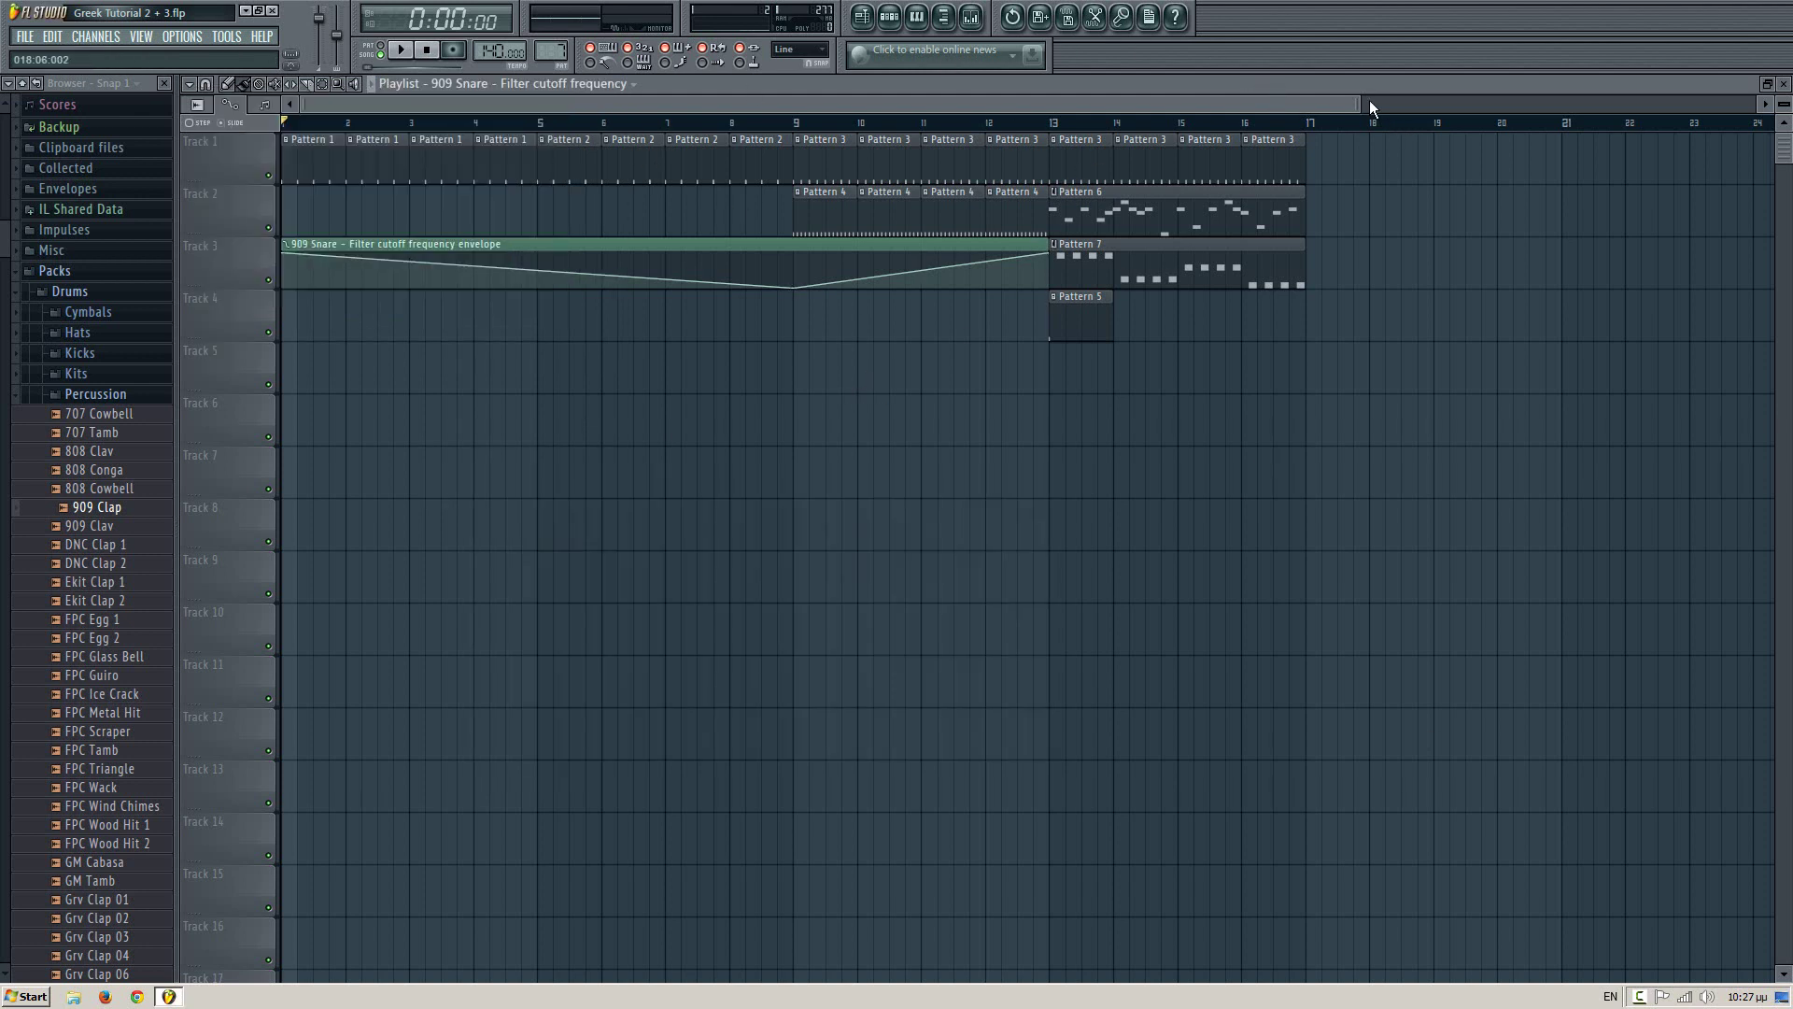
left_click_drag(1345, 104, 1132, 104)
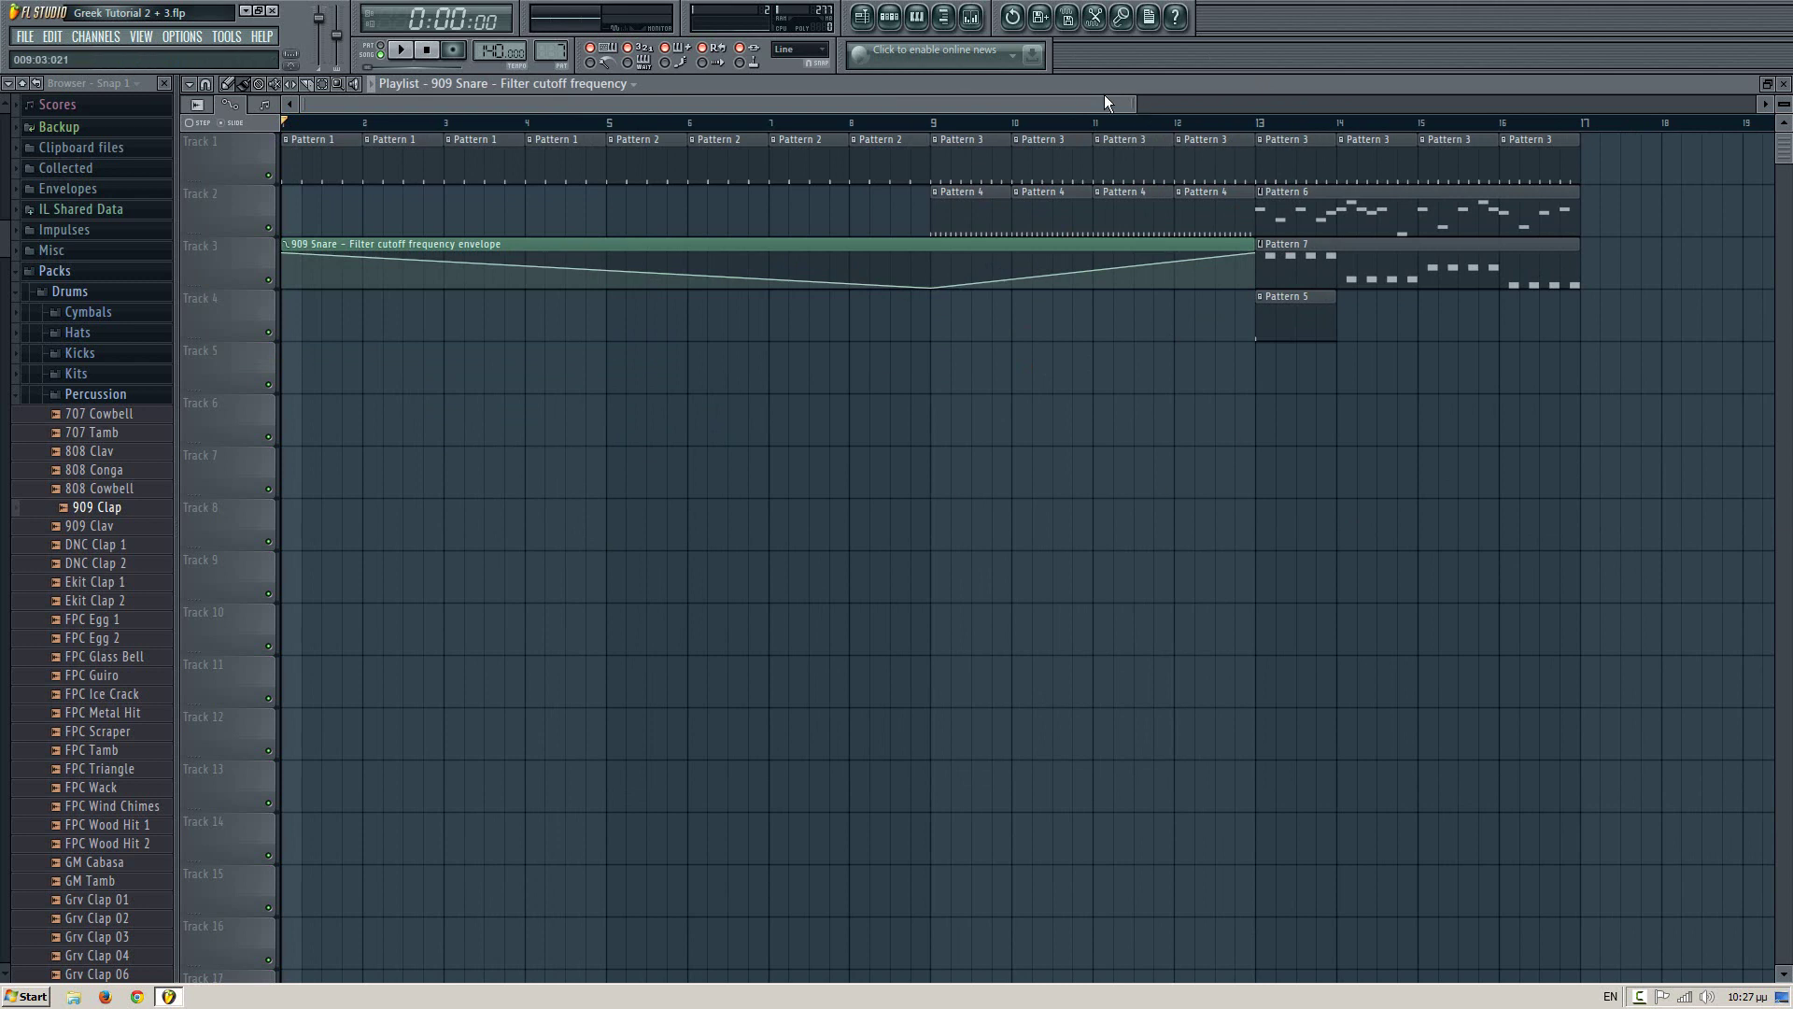
left_click_drag(1130, 104, 1673, 103)
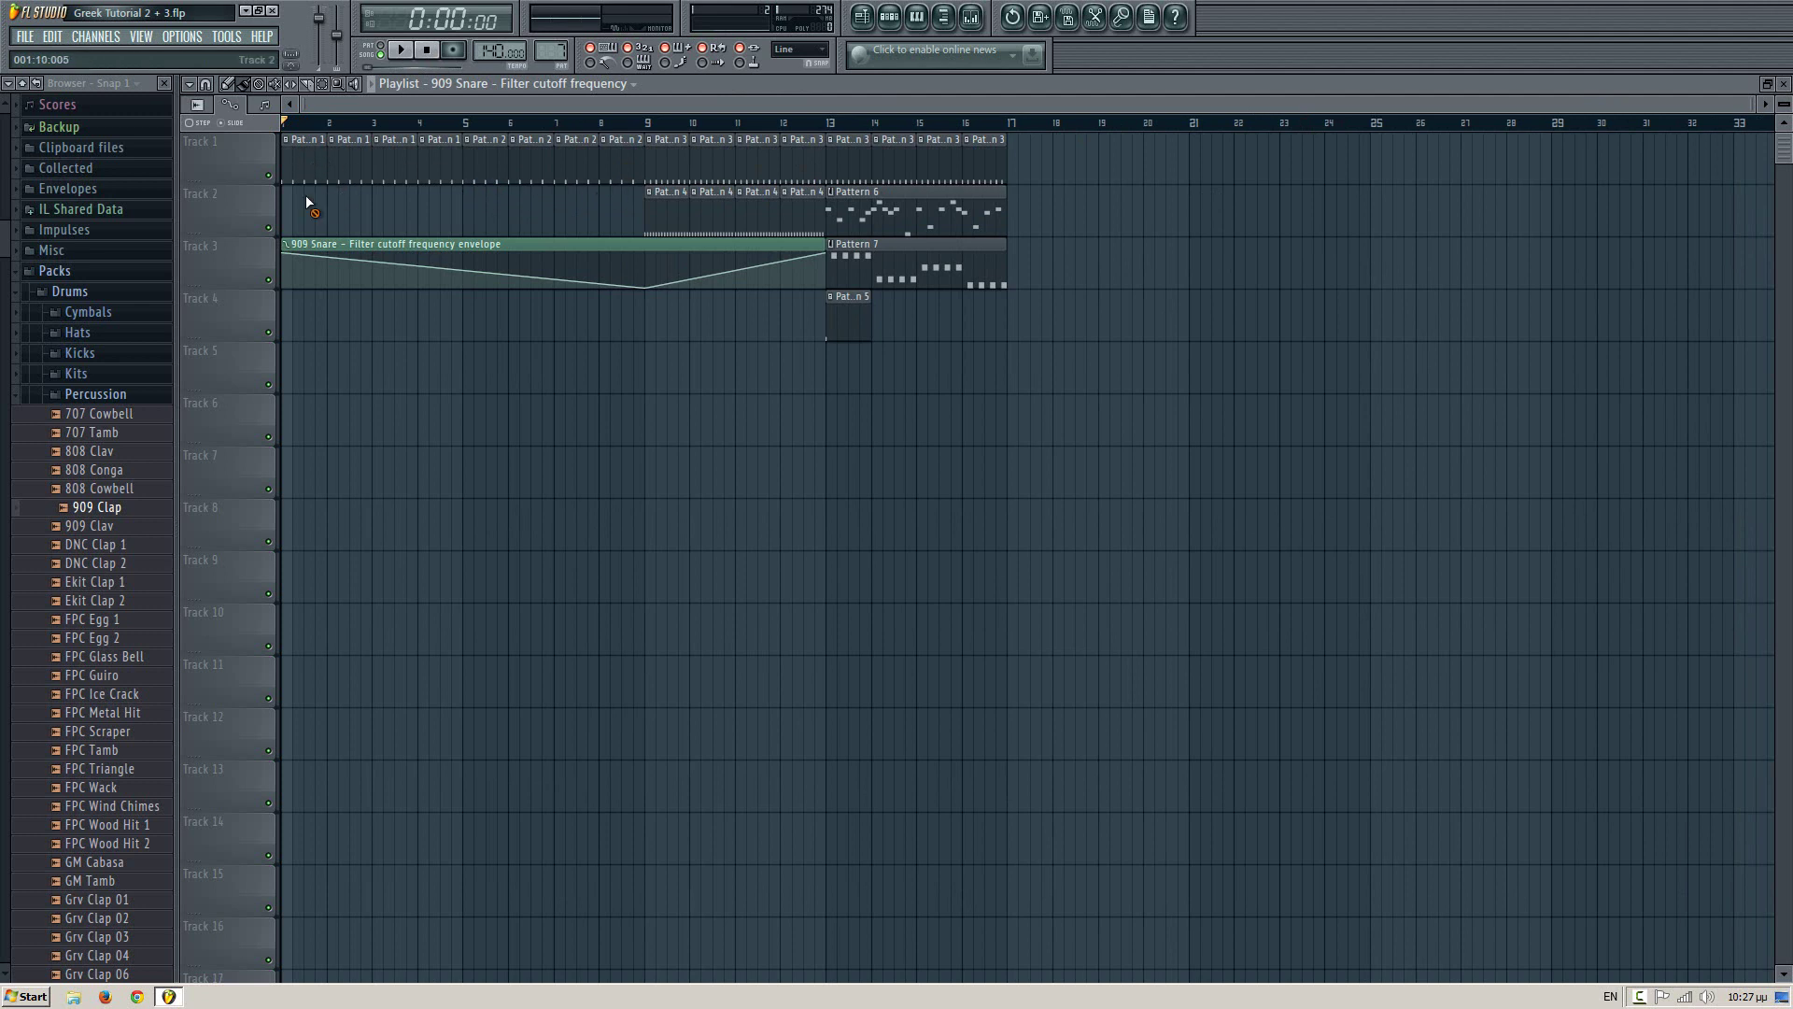
right_click(310, 161)
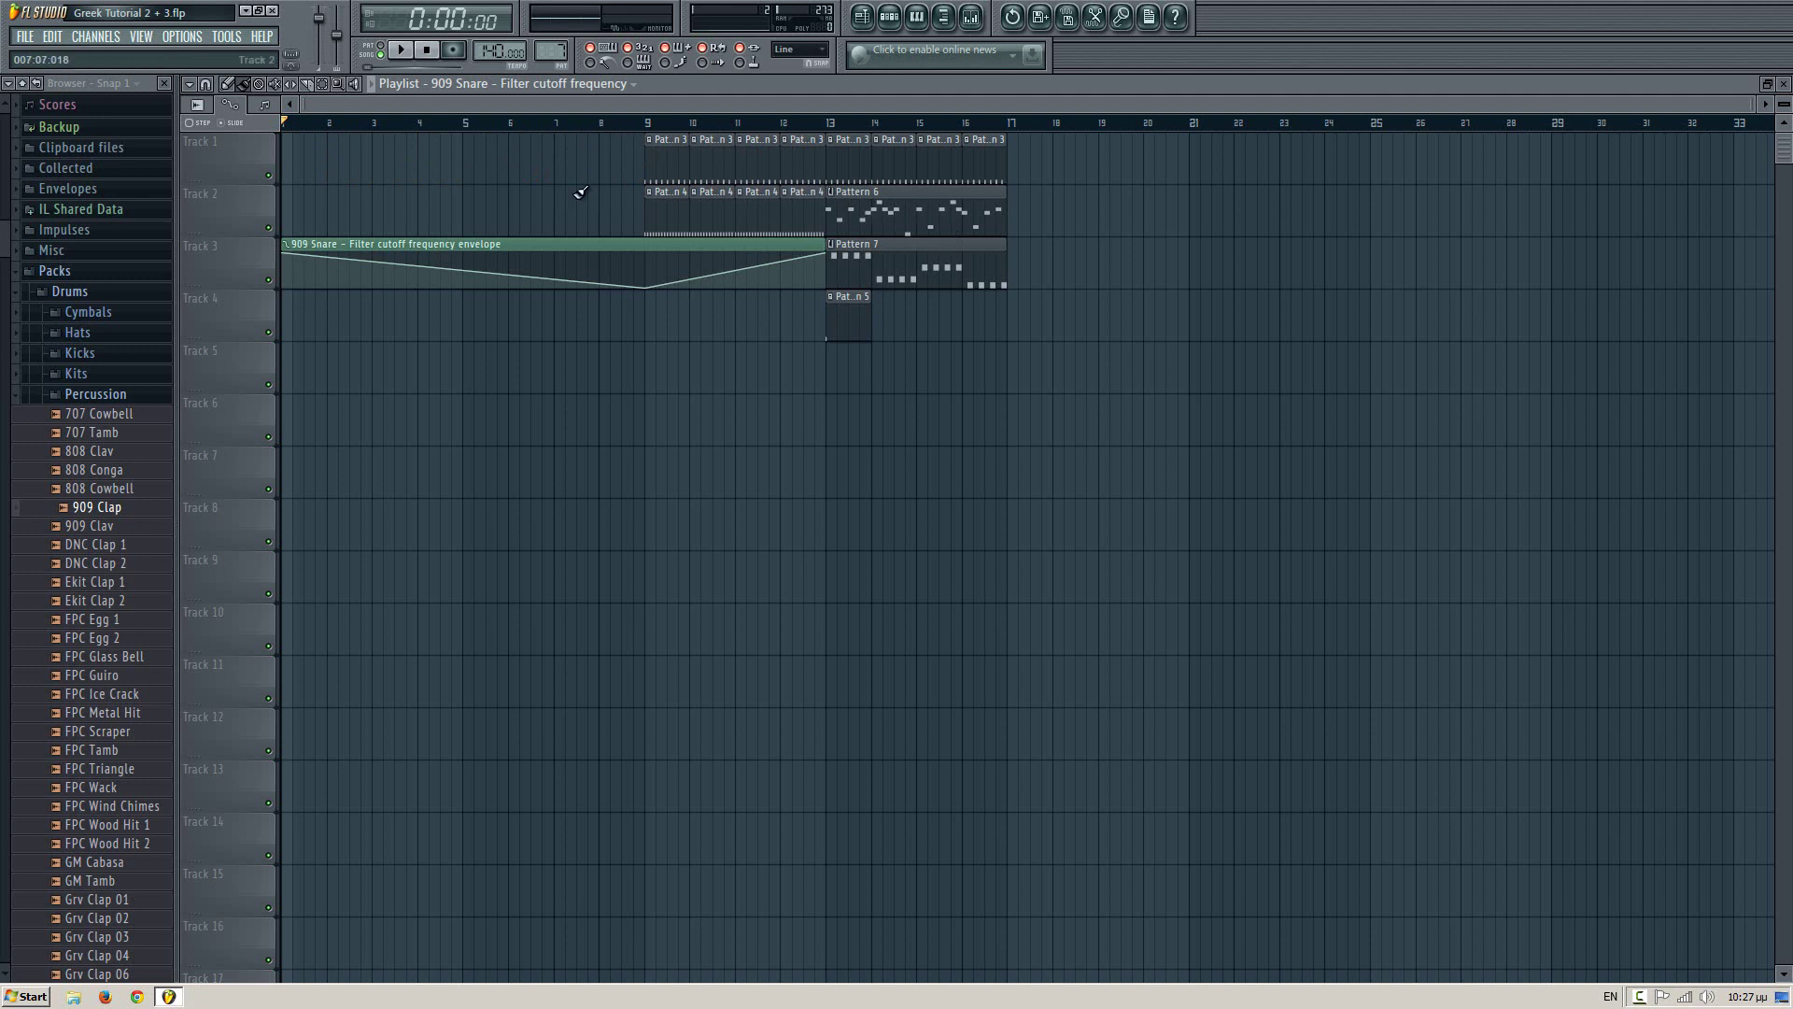
- Copy the first note of each bar, A4, F4, G4 and E4, from Pattern 7's 3xOsc #2 part
key("F6")
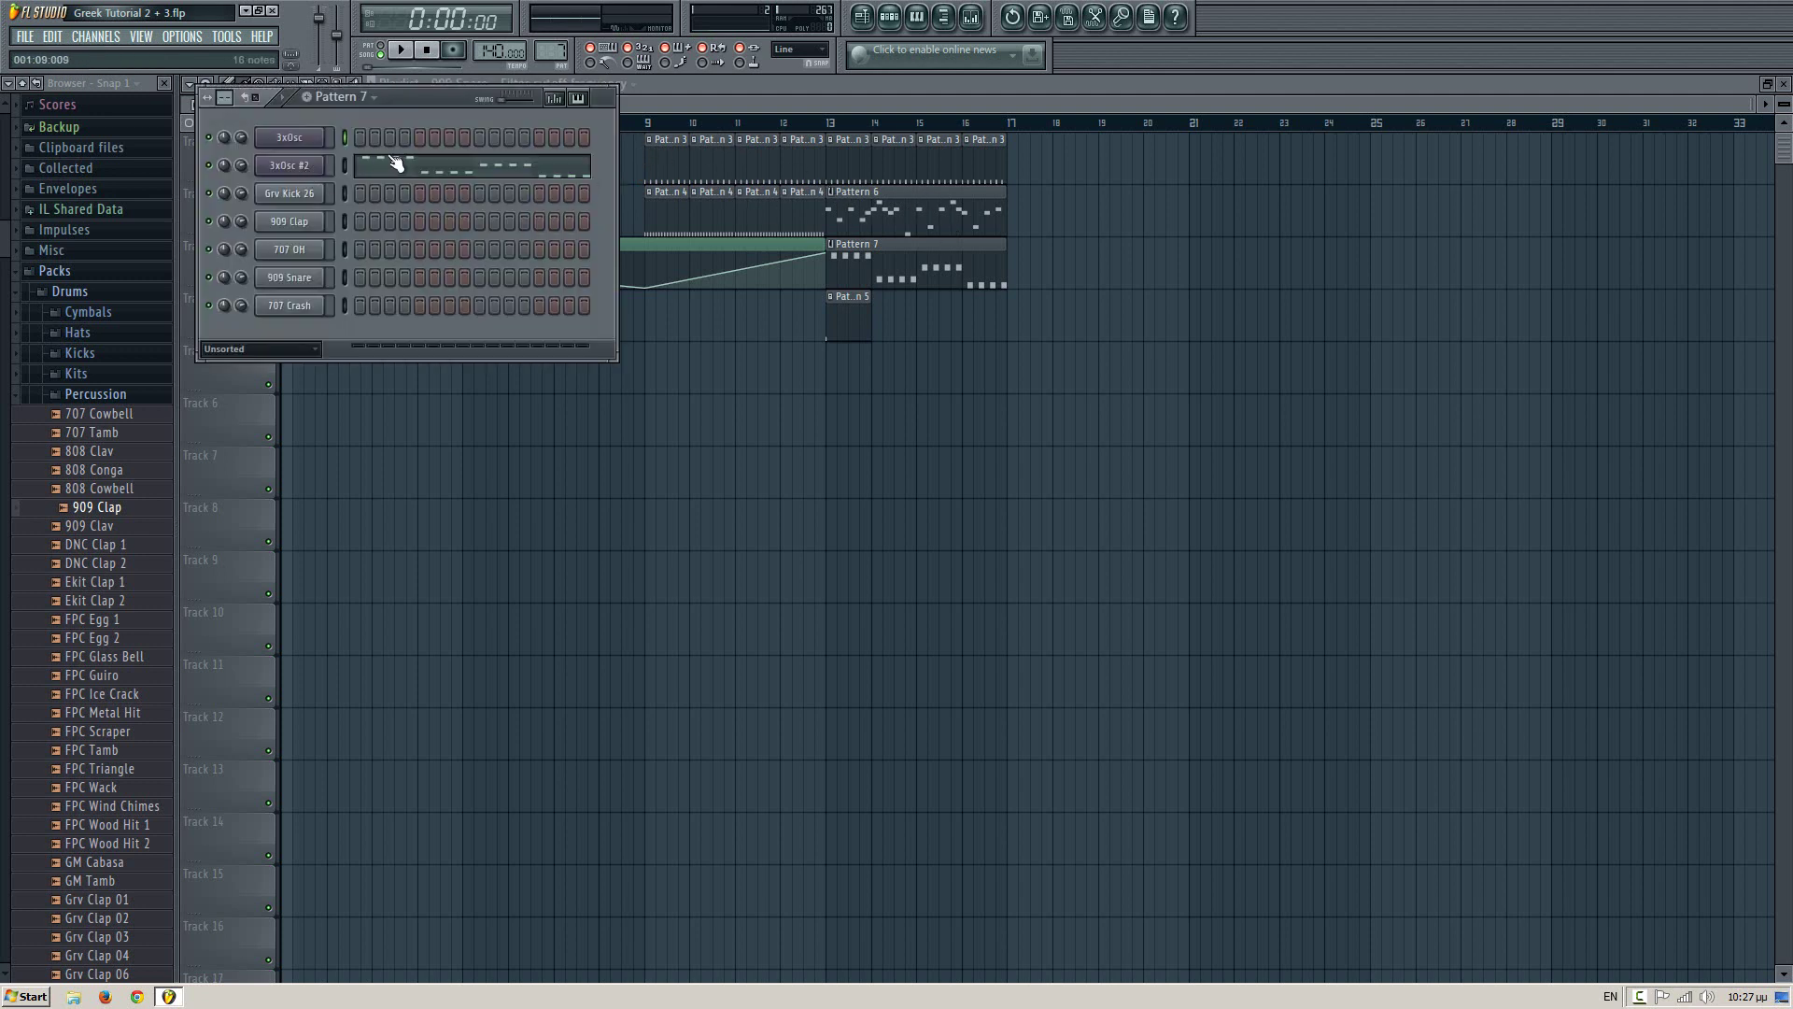
right_click(325, 166)
left_click(374, 162)
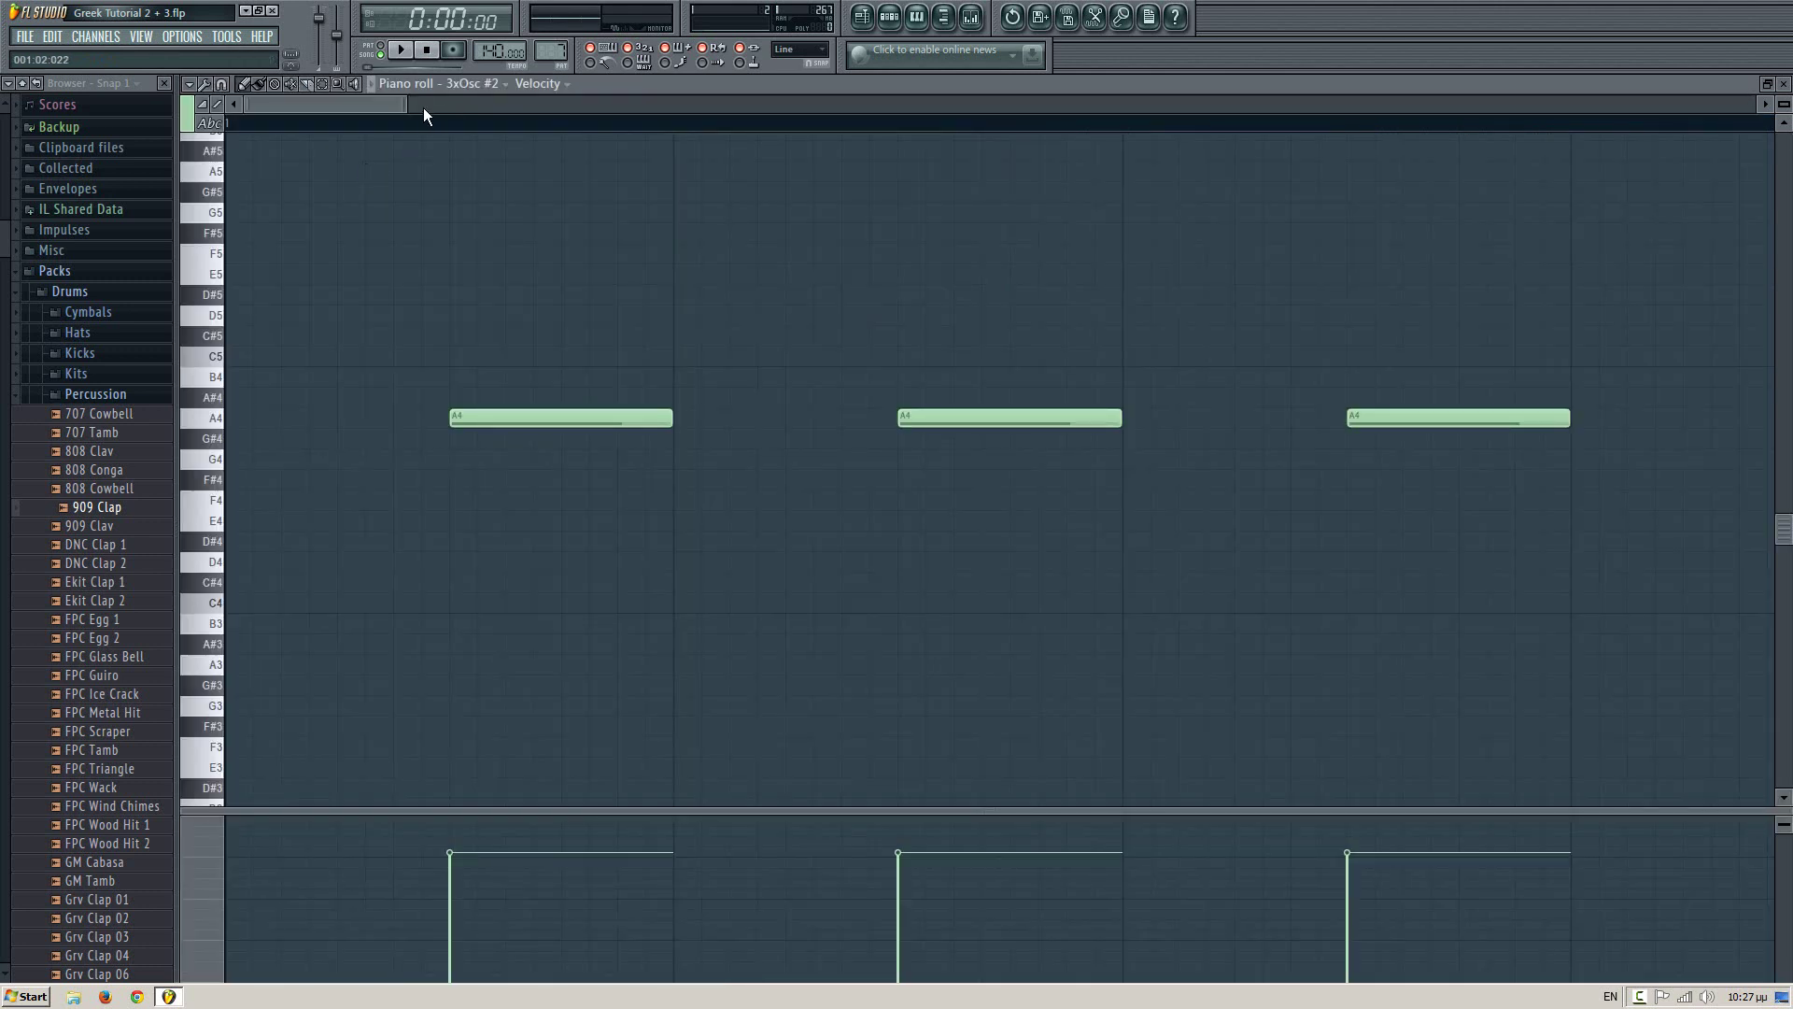
left_click_drag(405, 103, 1756, 159)
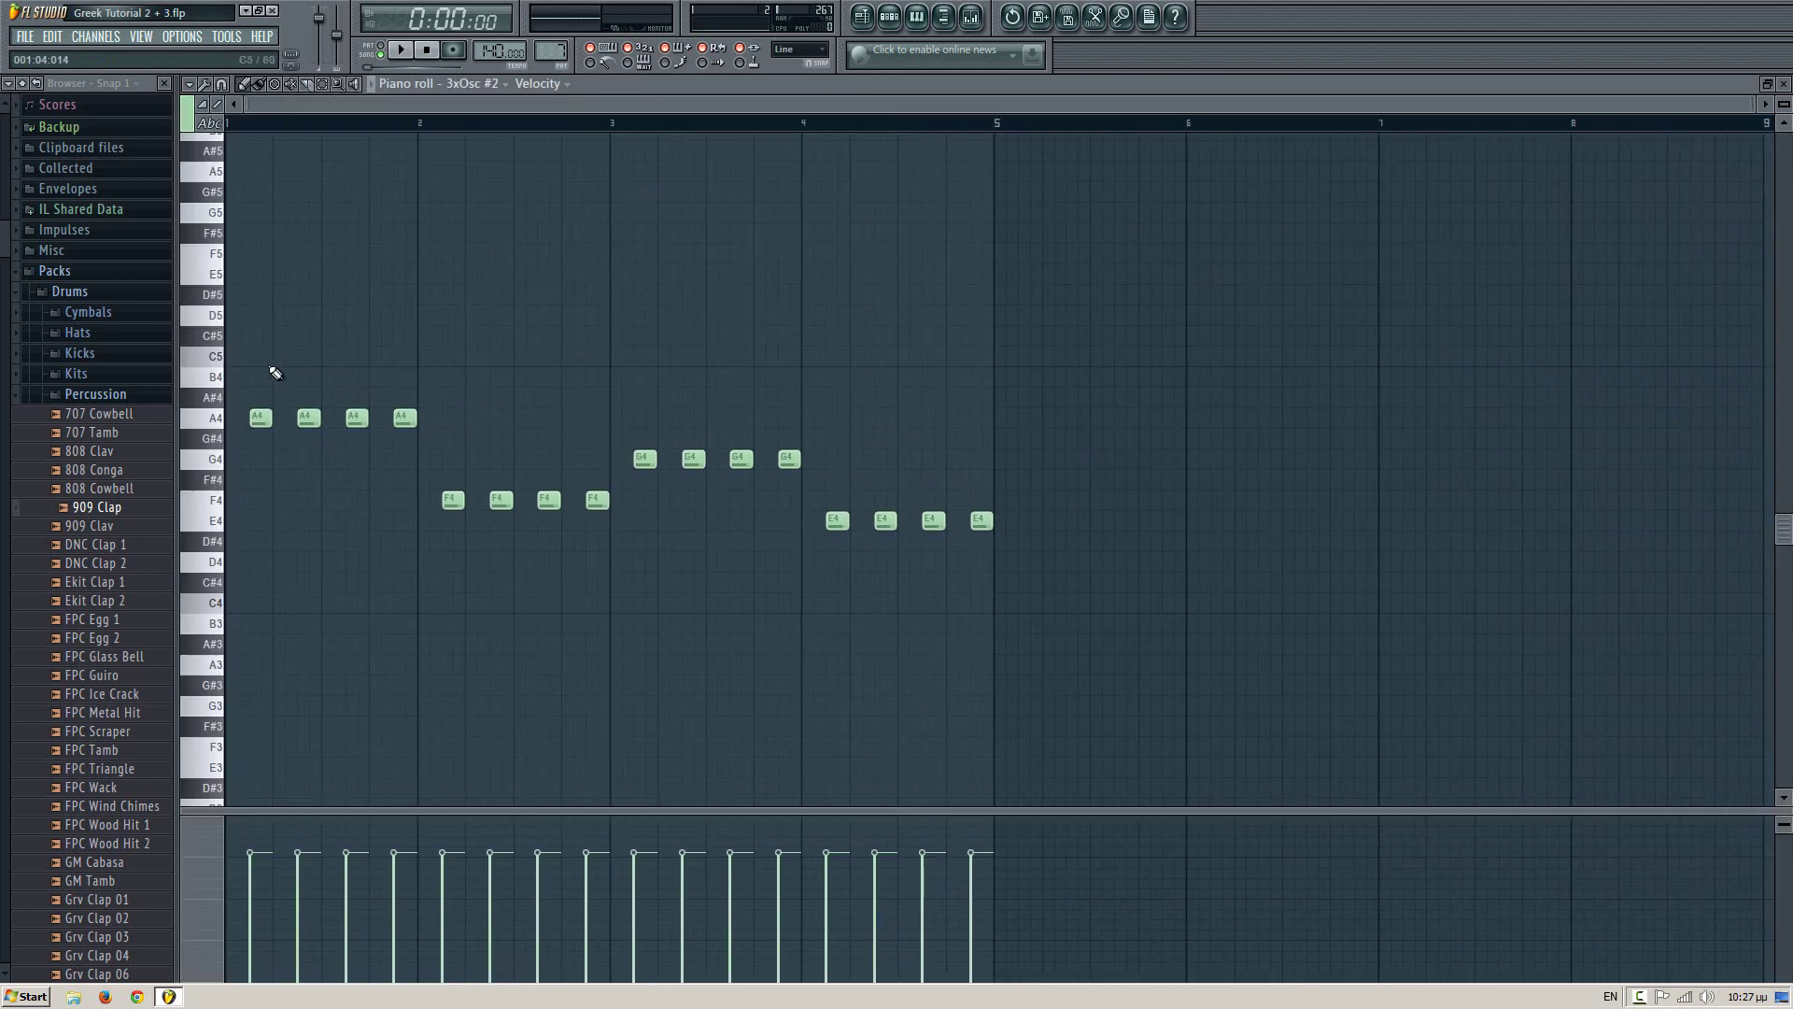
left_click_drag(242, 345, 292, 453)
left_click_drag(425, 468, 470, 513)
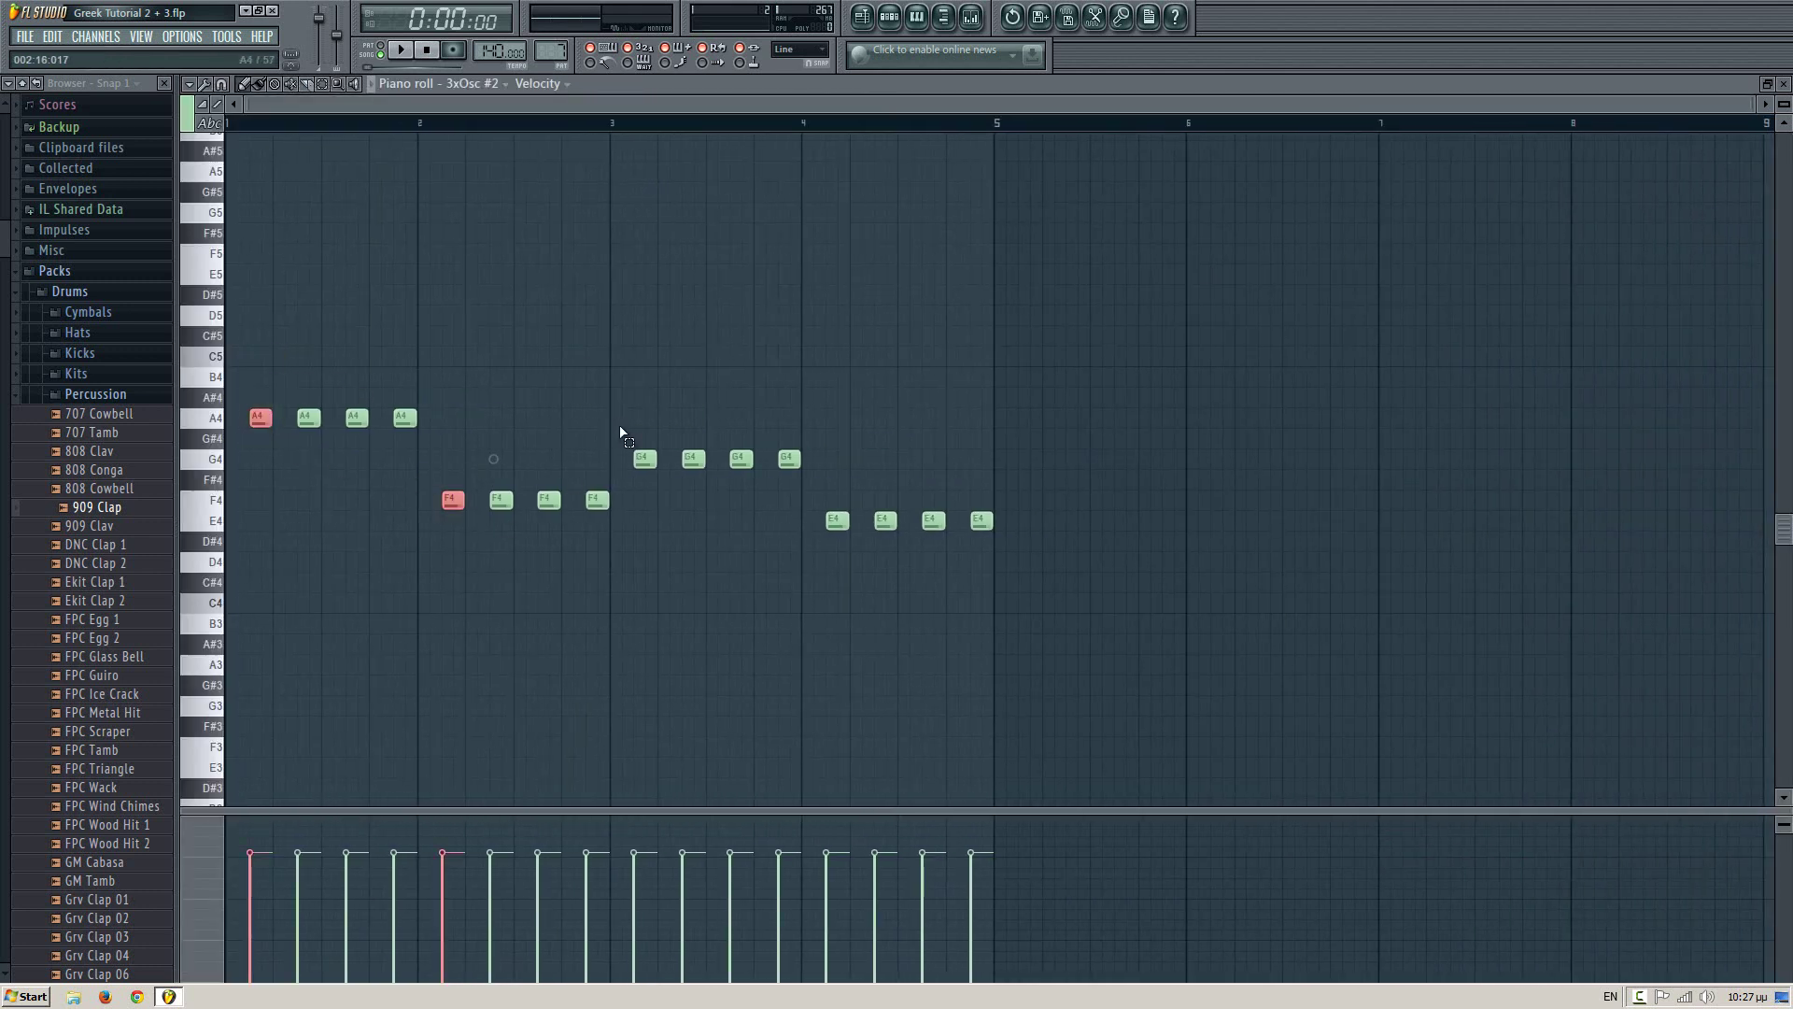
left_click_drag(619, 428, 660, 470)
left_click_drag(817, 501, 844, 566)
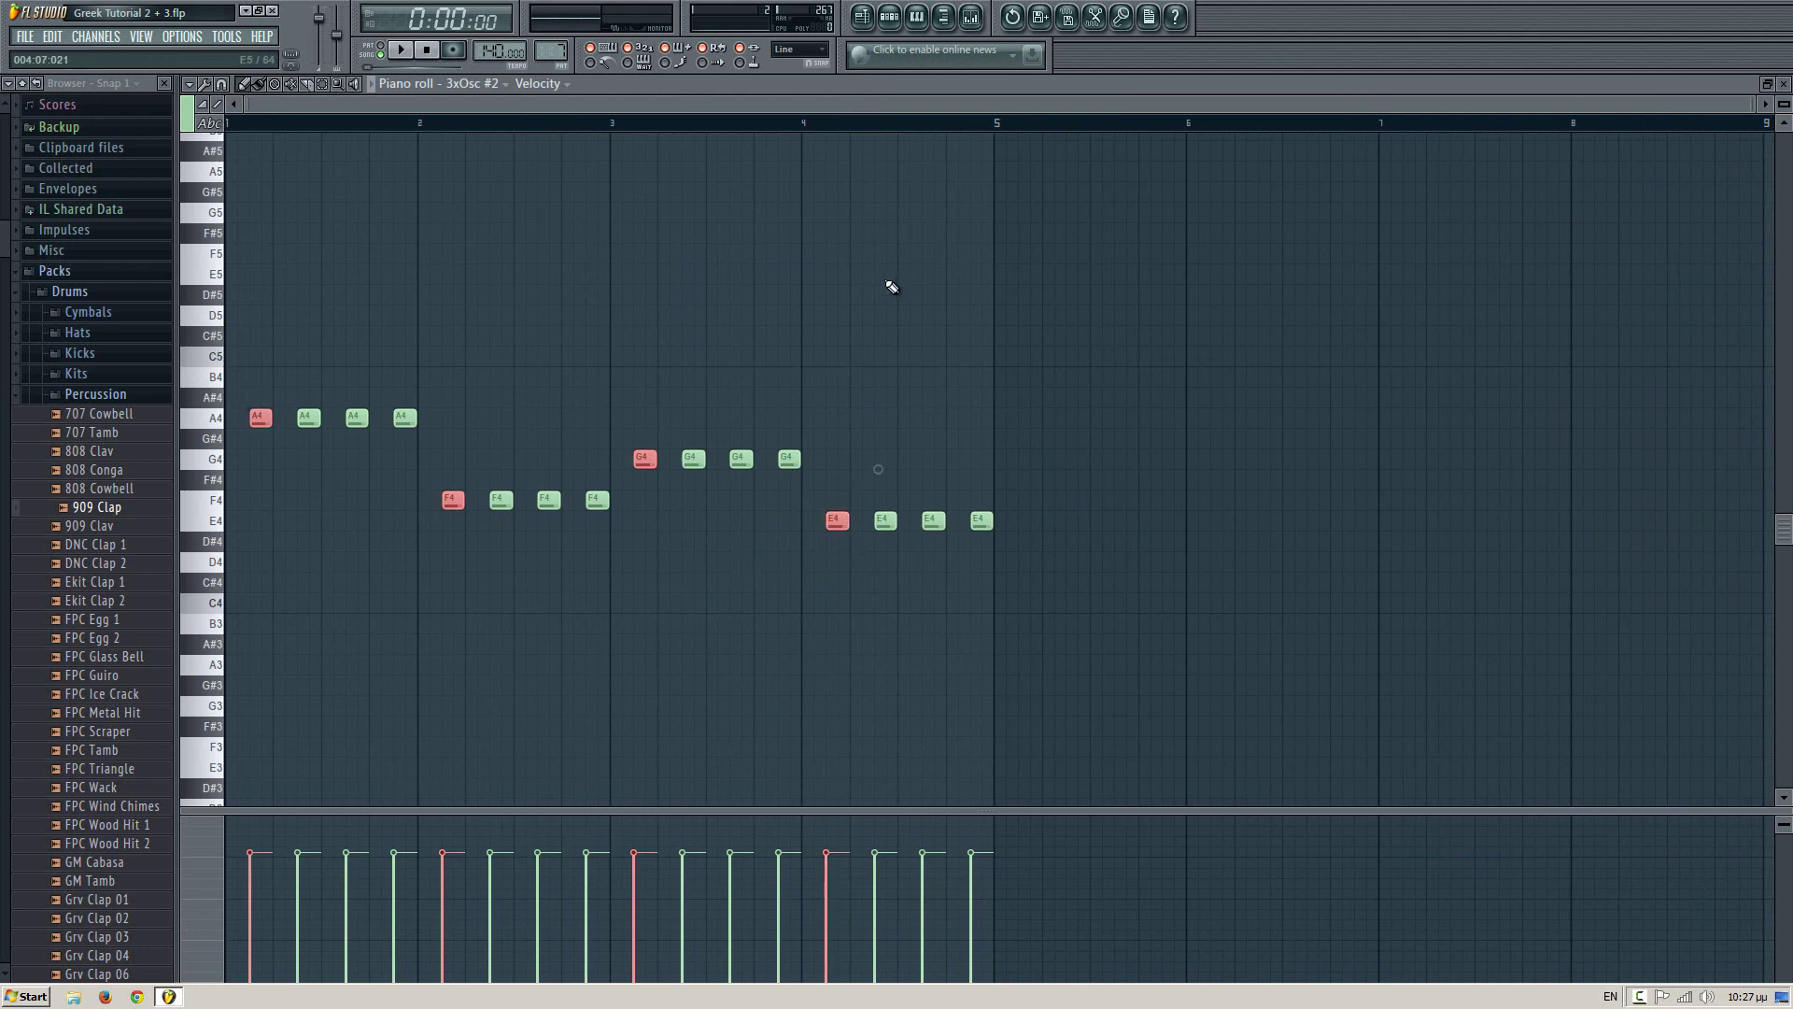
left_click(1784, 84)
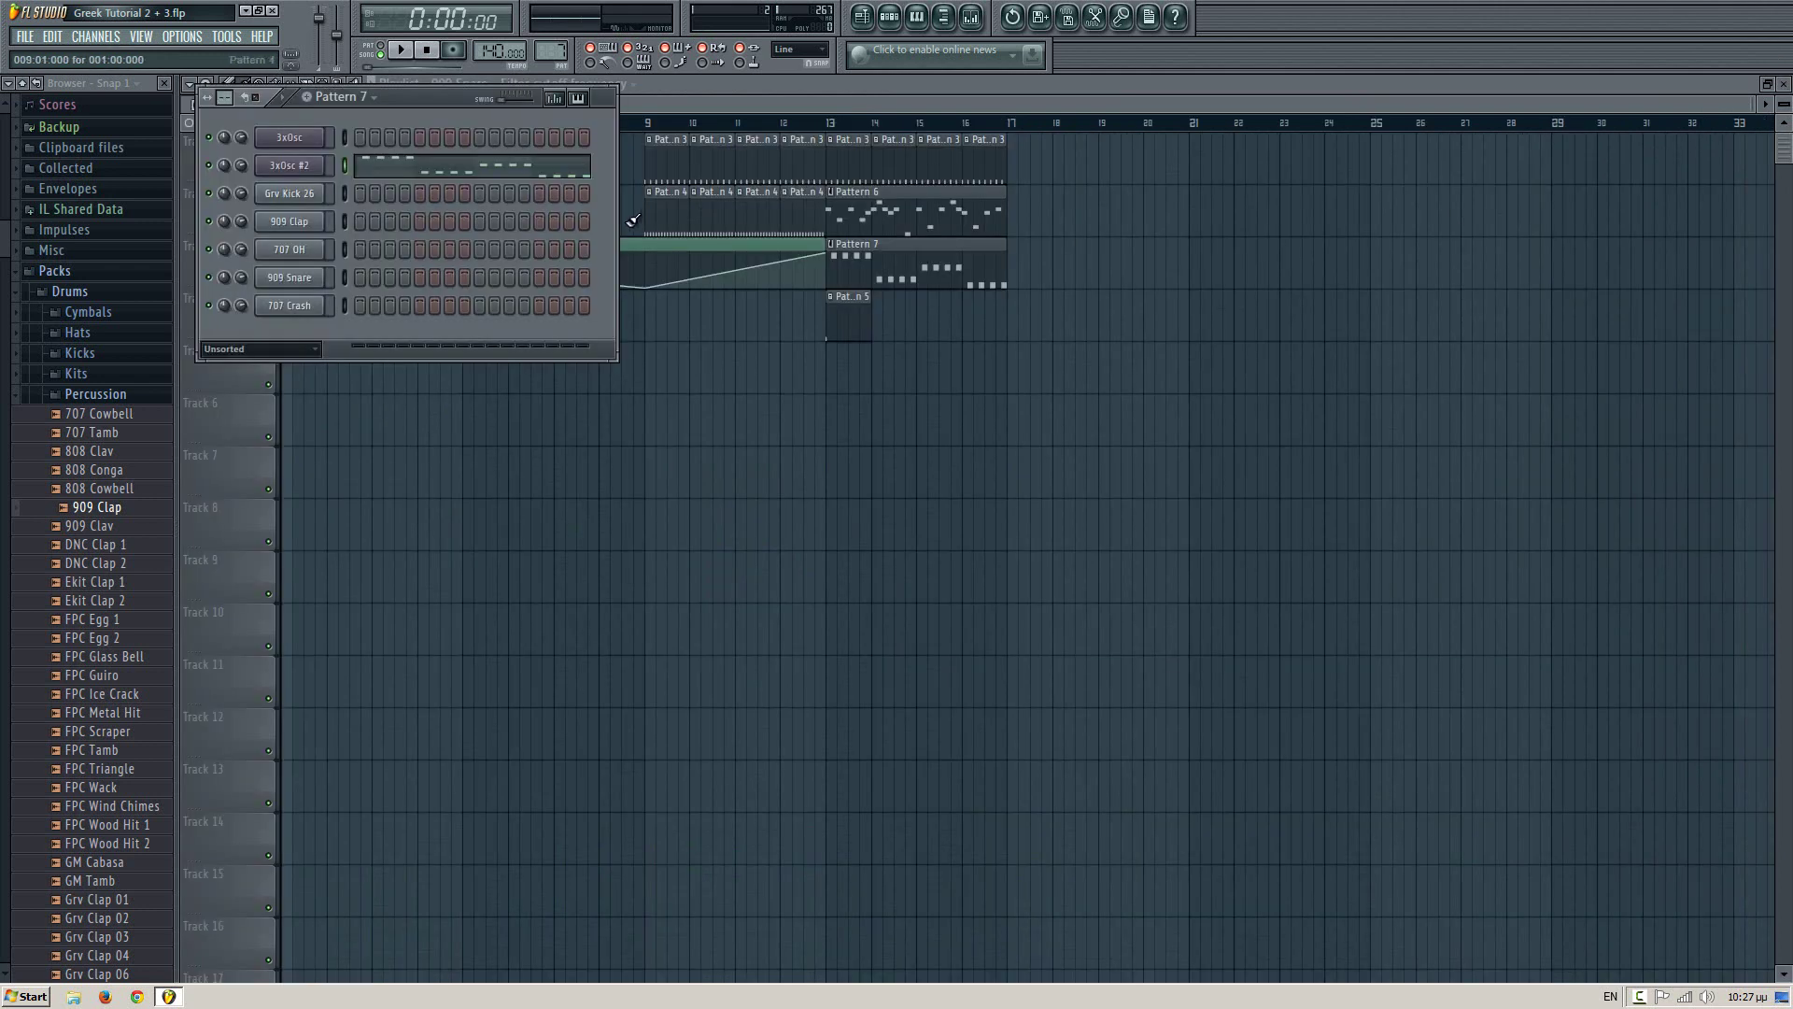
- Insert a Sytrus channel and load its Violin ensemble 3 preset
right_click(318, 140)
mouse_move(405, 326)
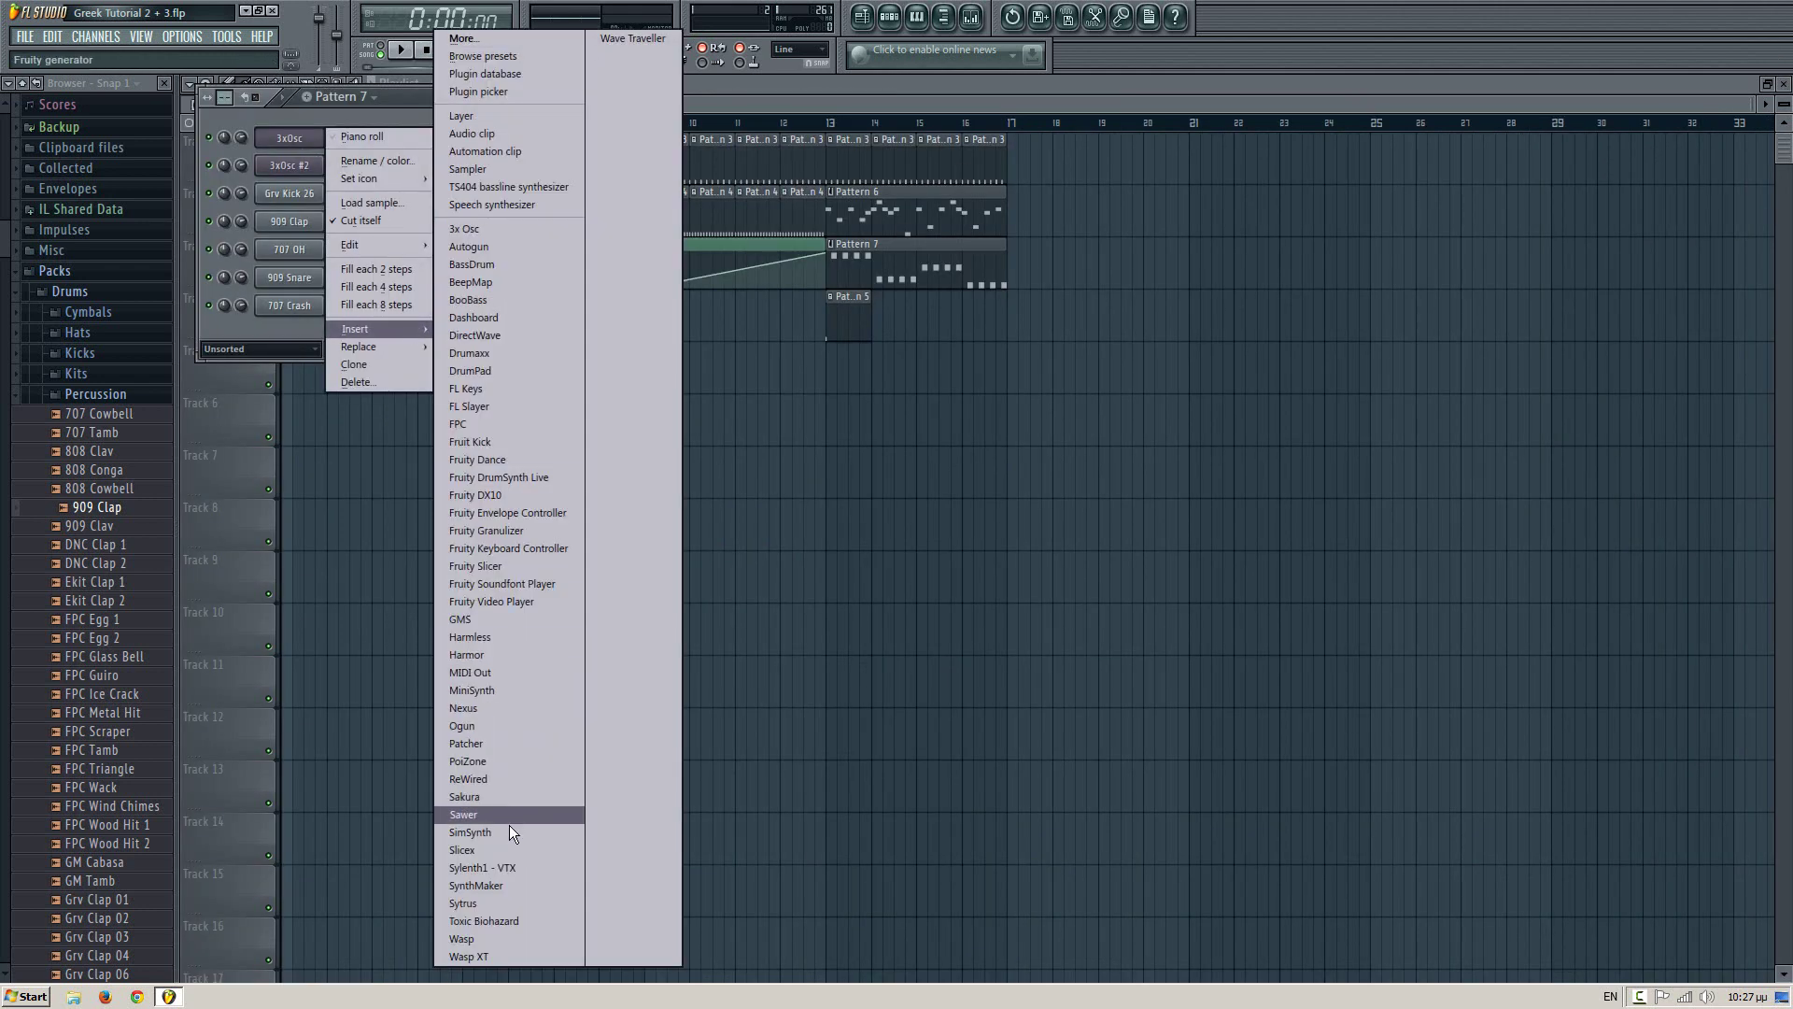
left_click(511, 904)
left_click(299, 297)
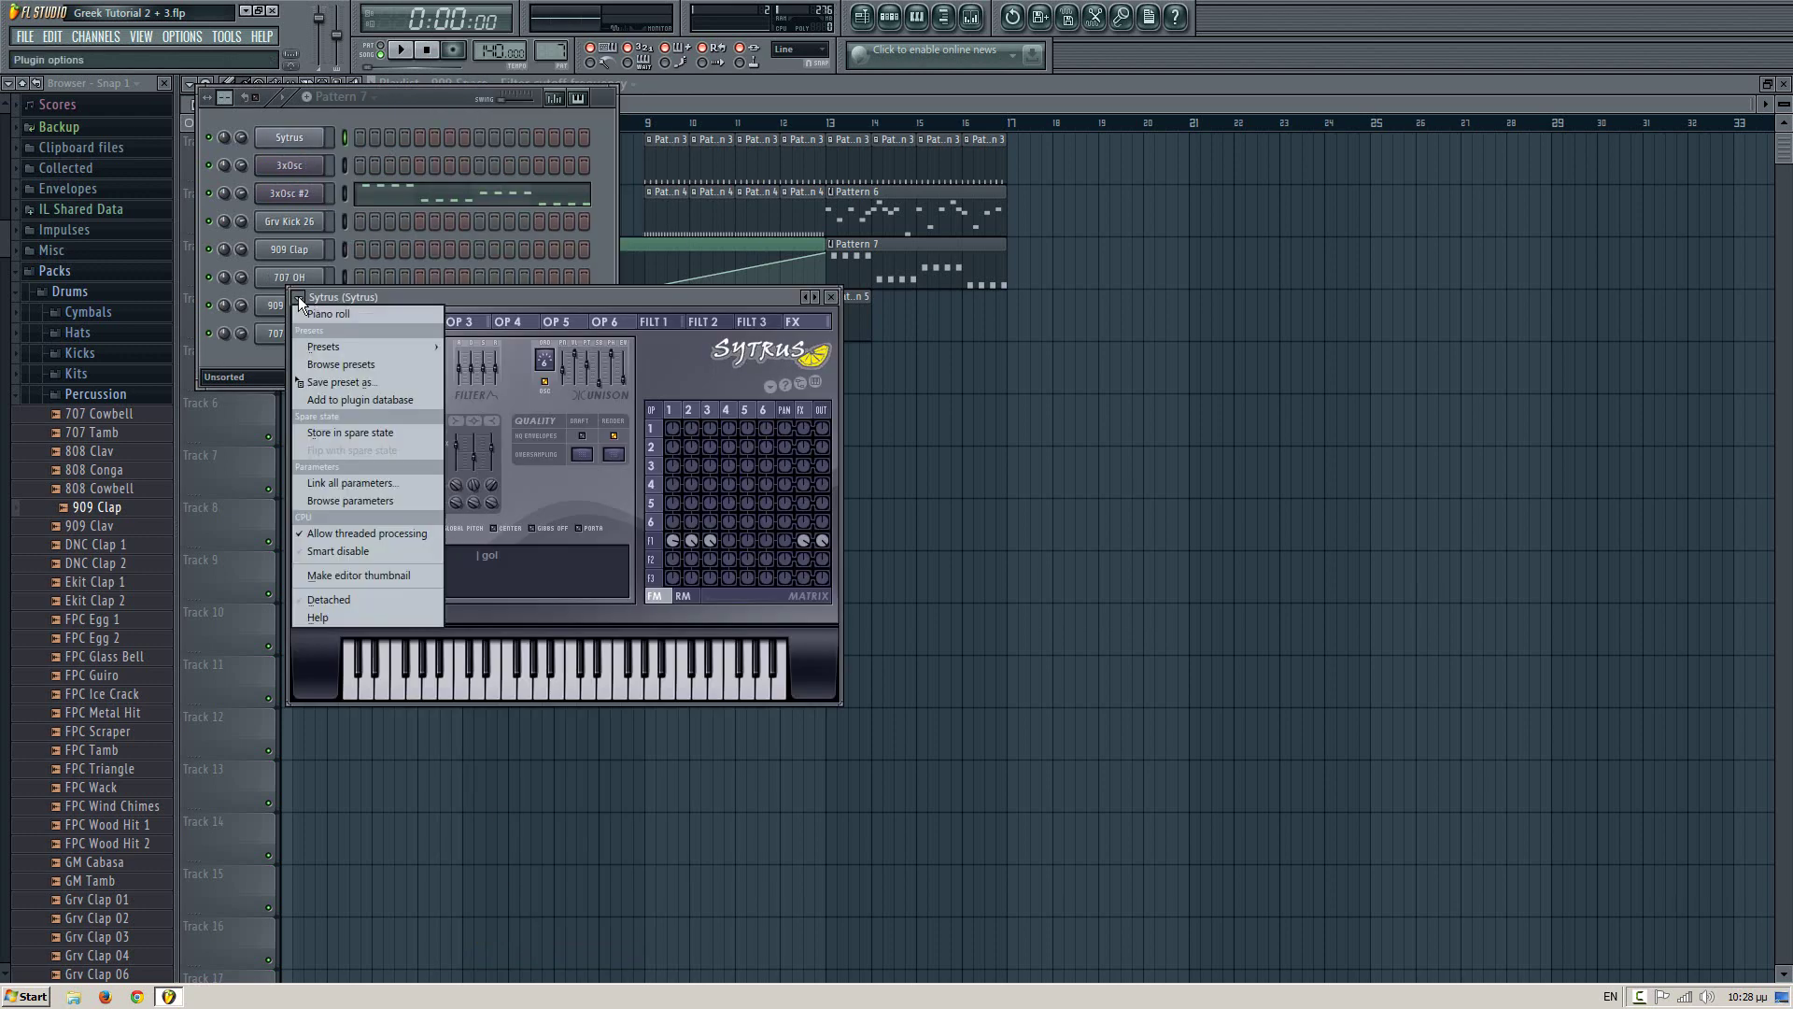
mouse_move(394, 344)
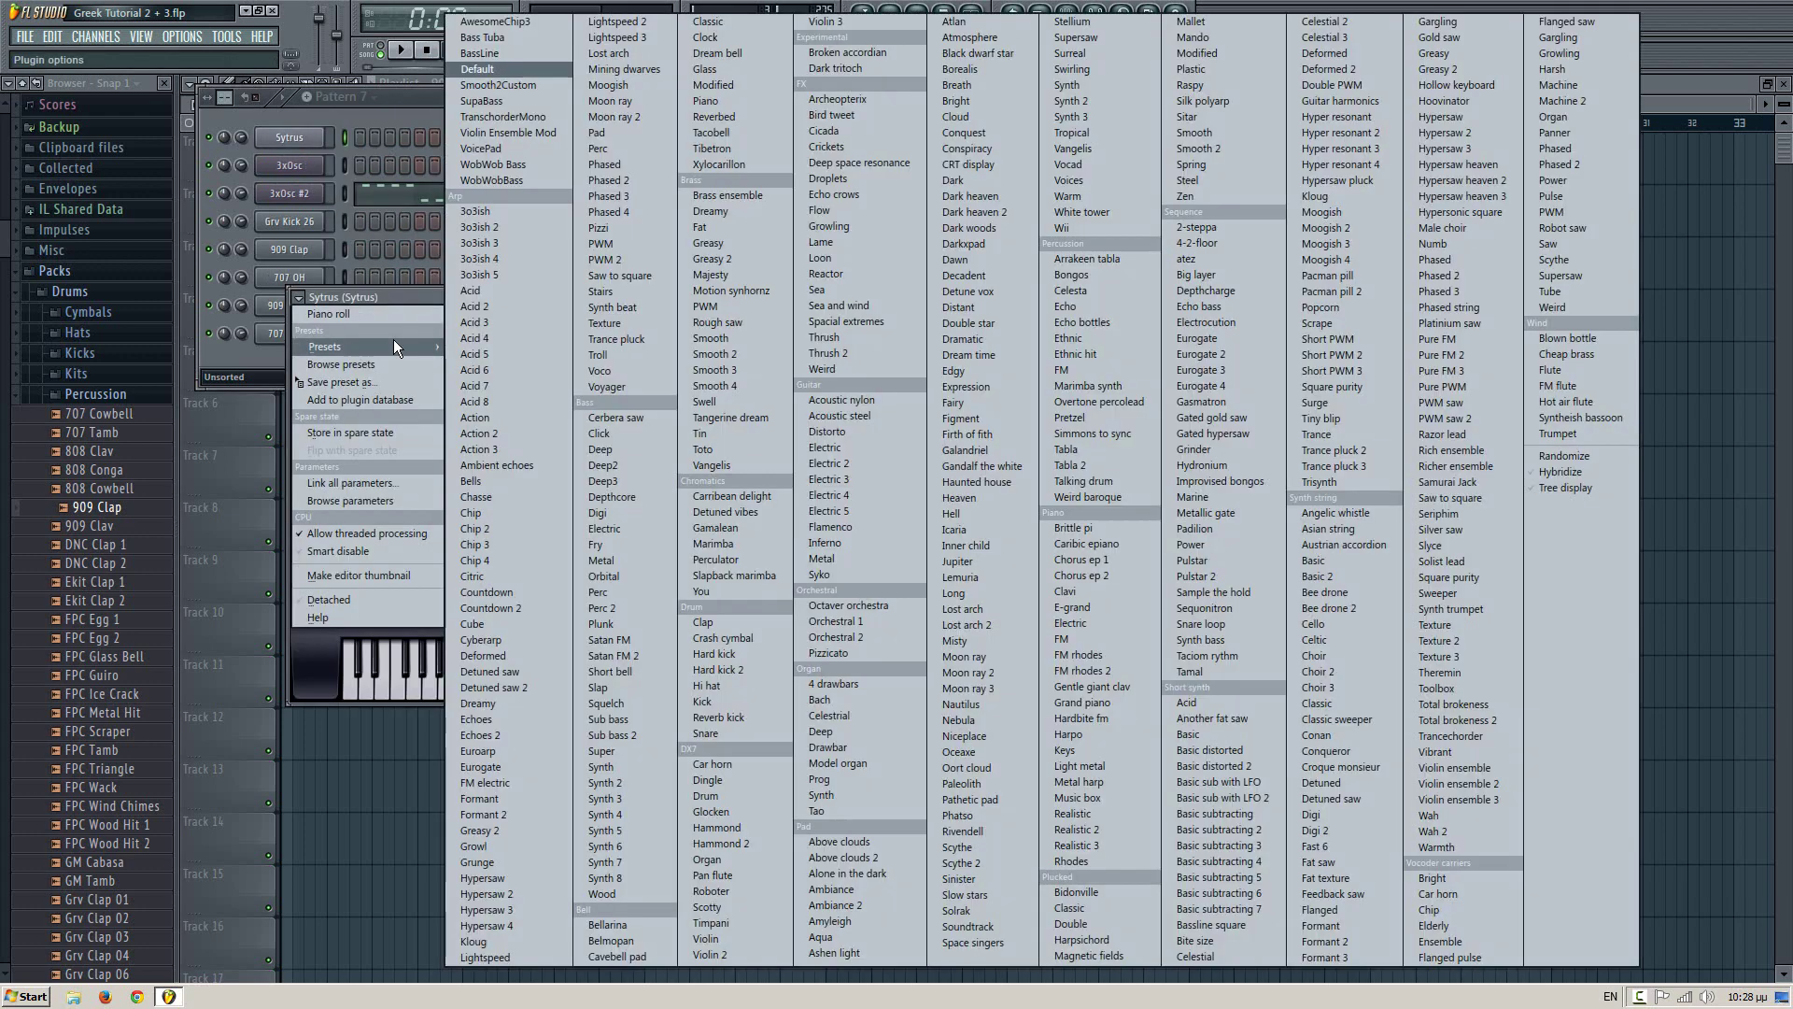
left_click(1476, 799)
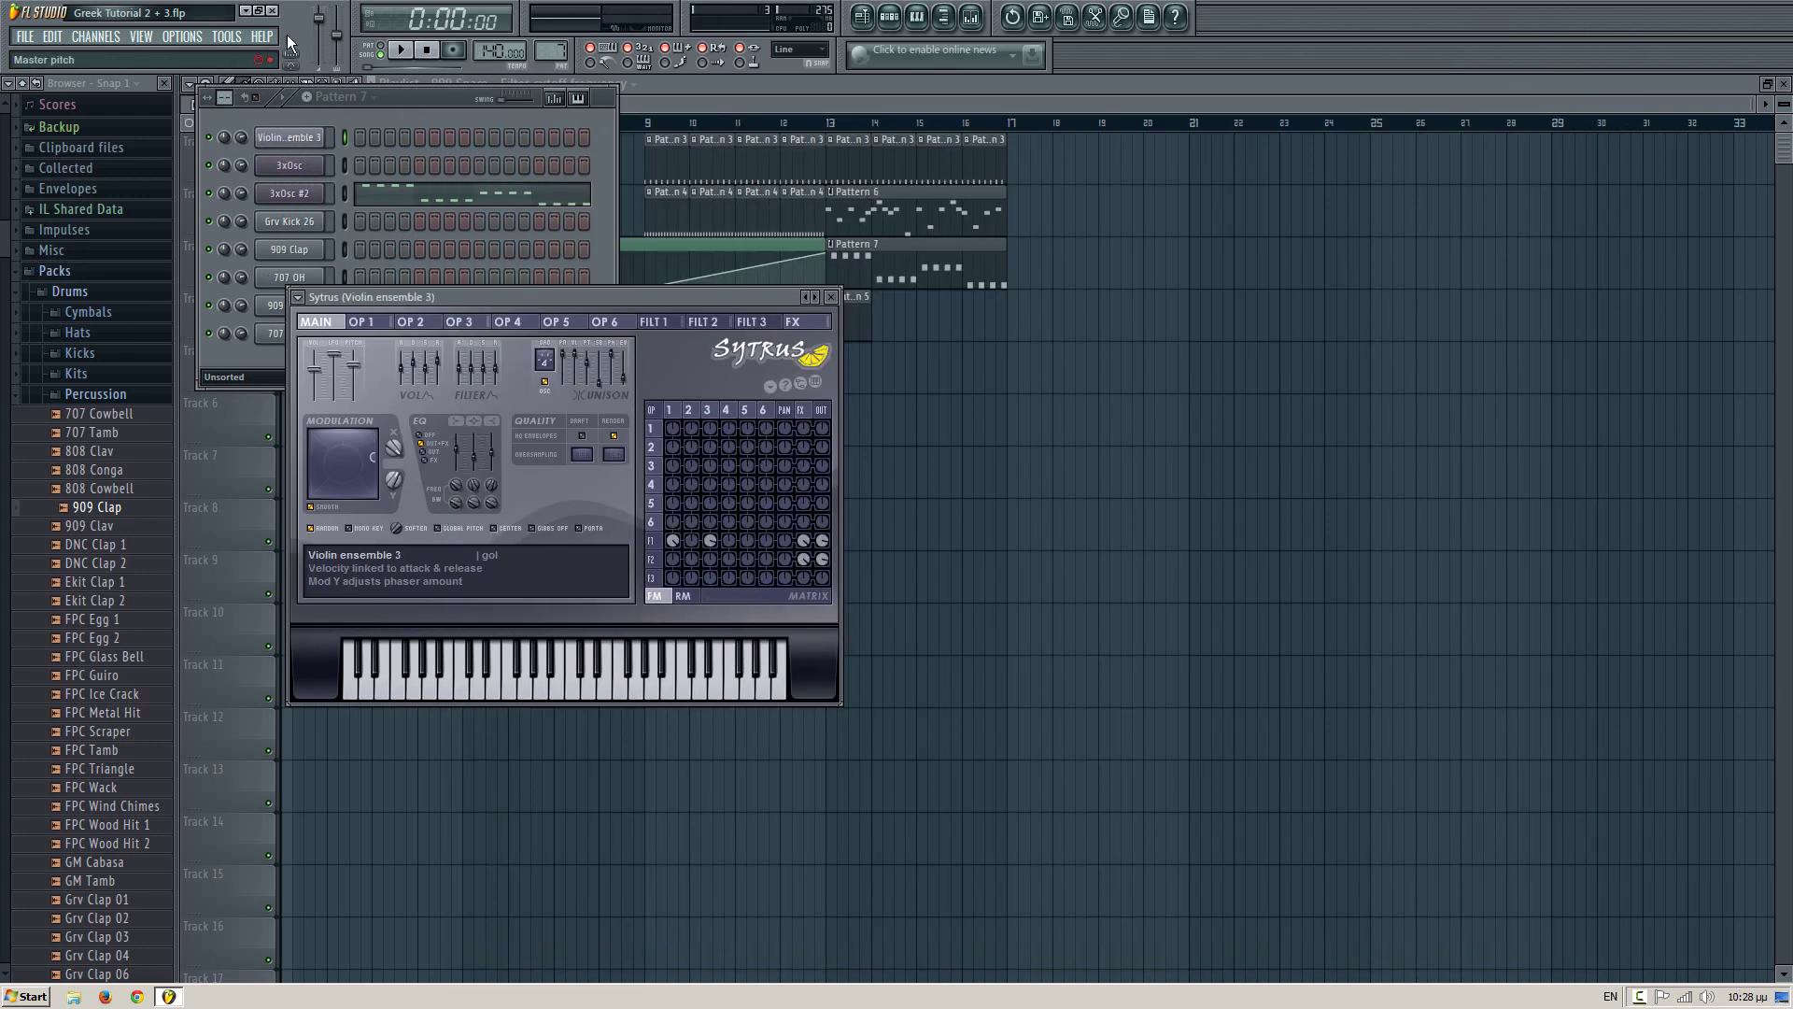
- Create a new pattern in the first empty slot and name it "violin"
left_click(547, 46)
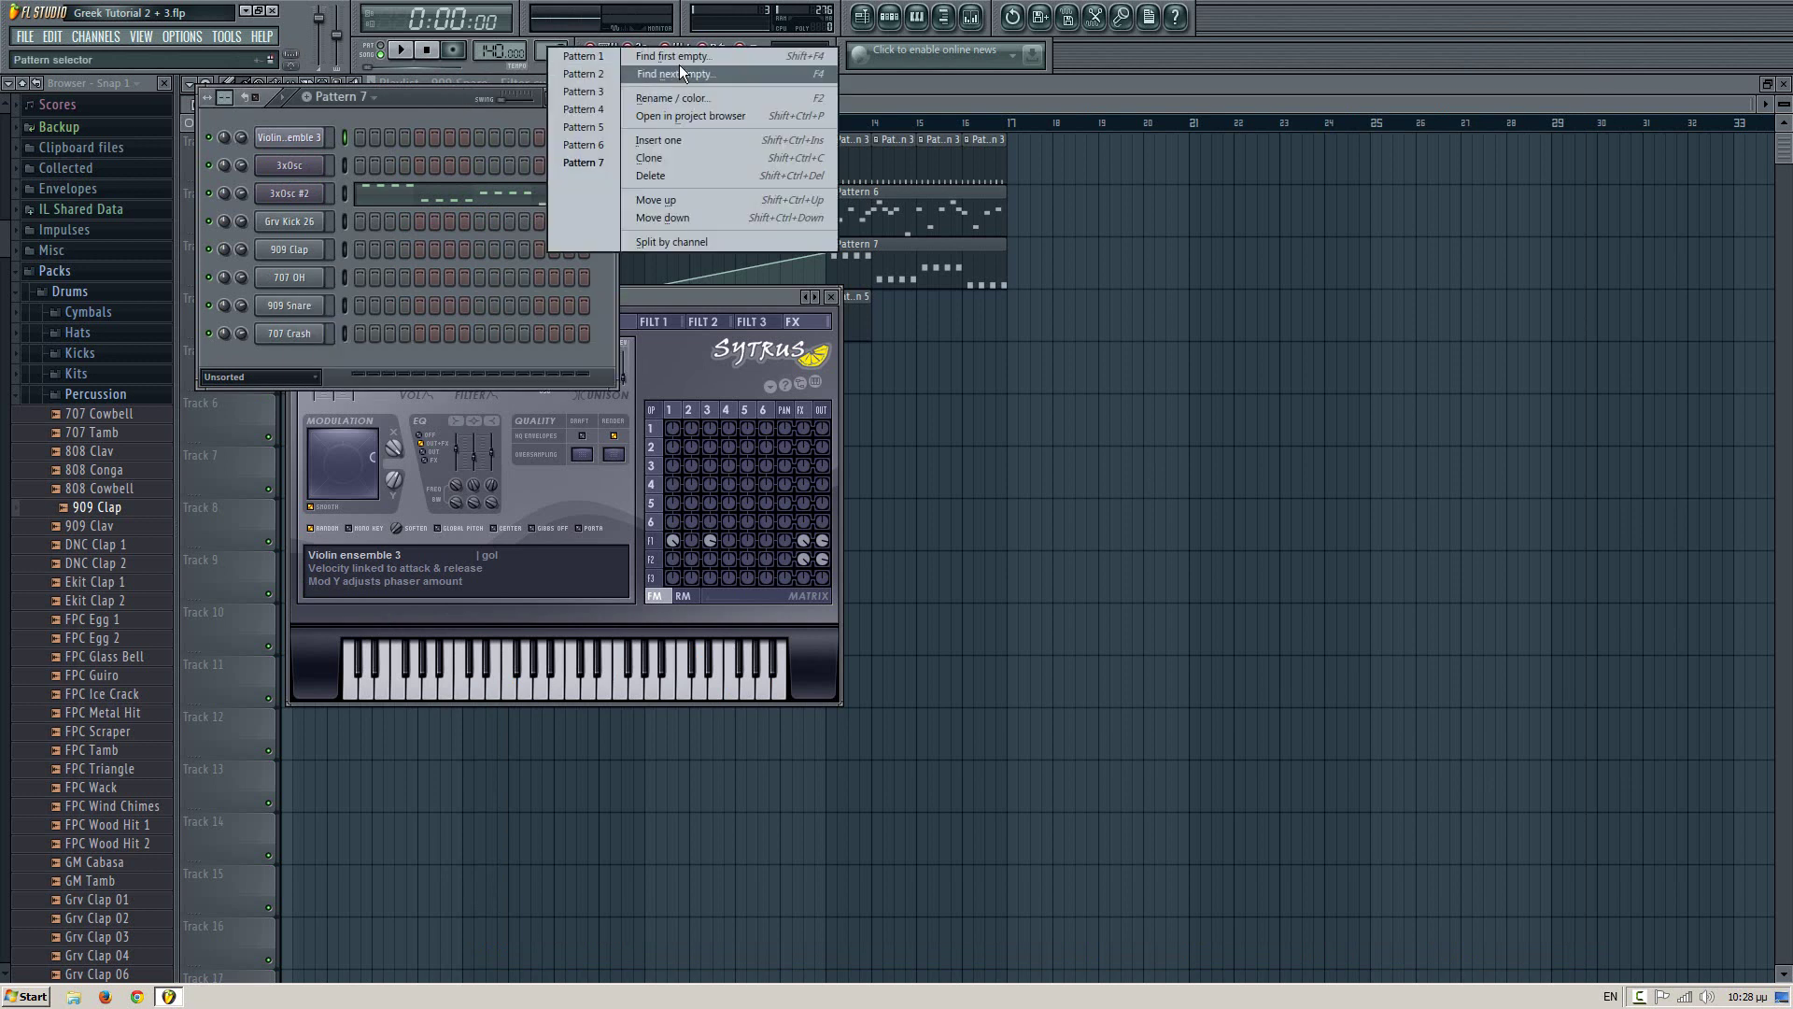
left_click(686, 53)
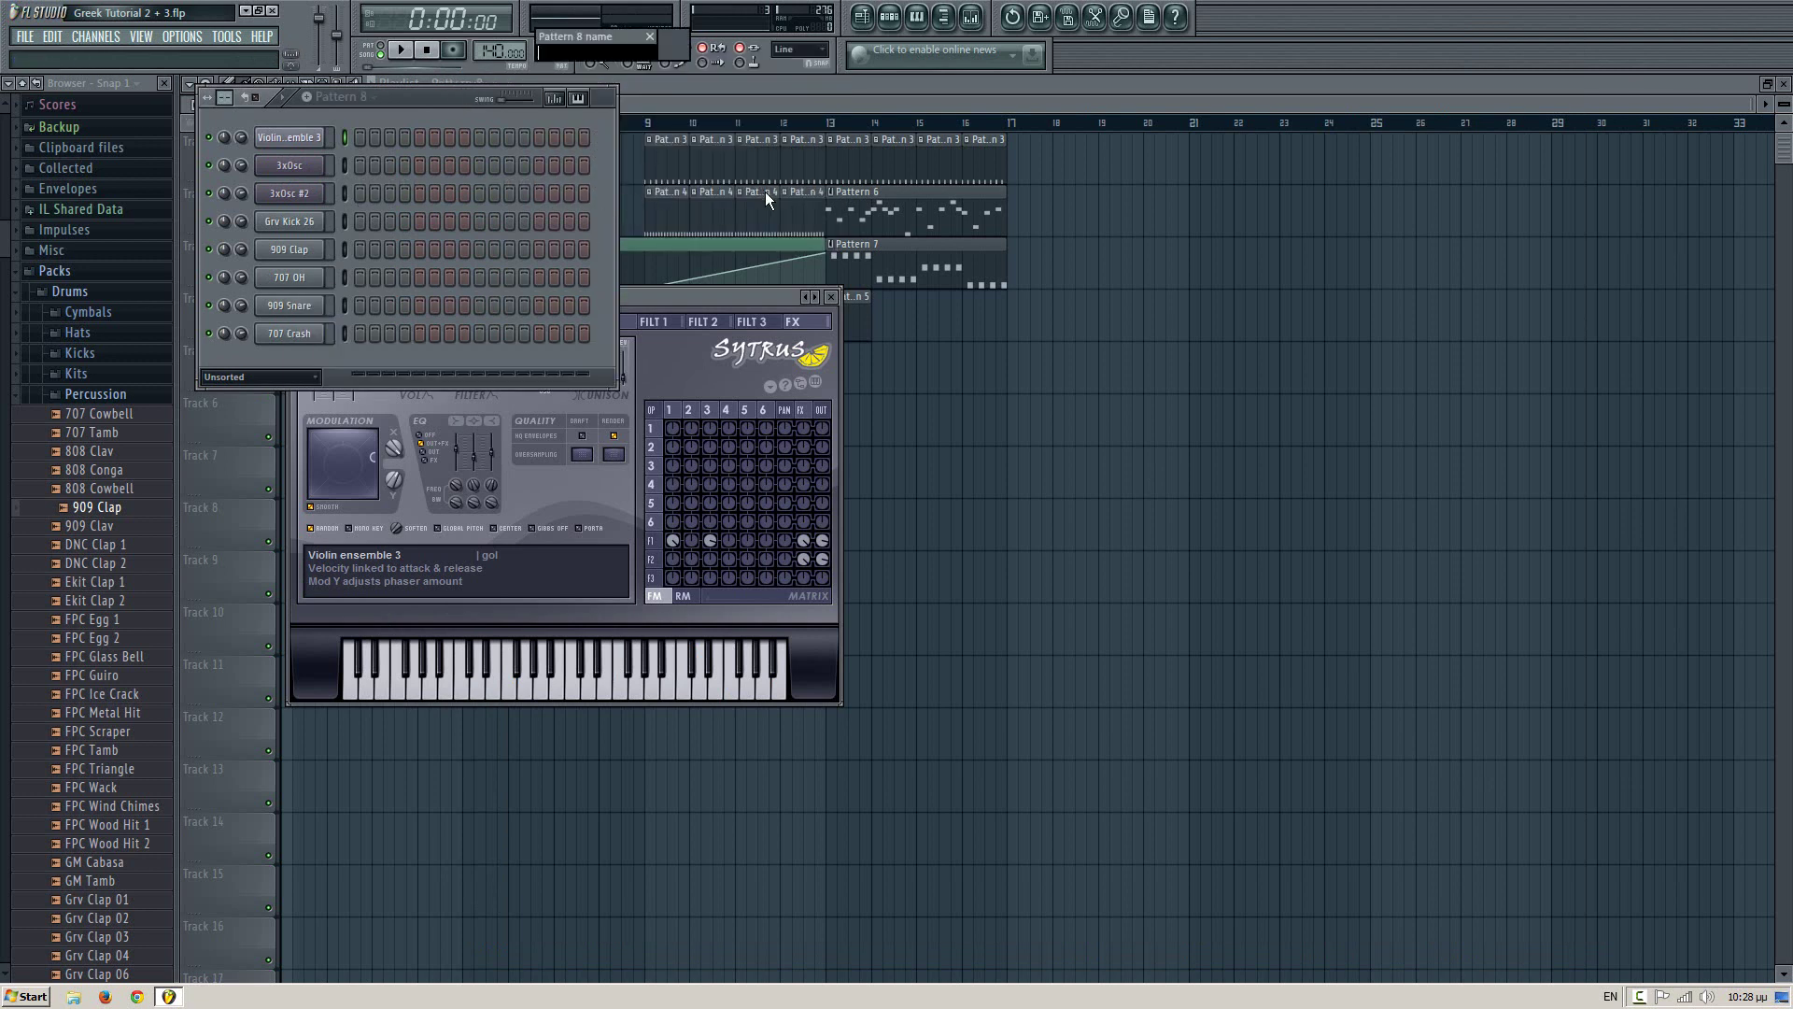
type("violin")
key("Return")
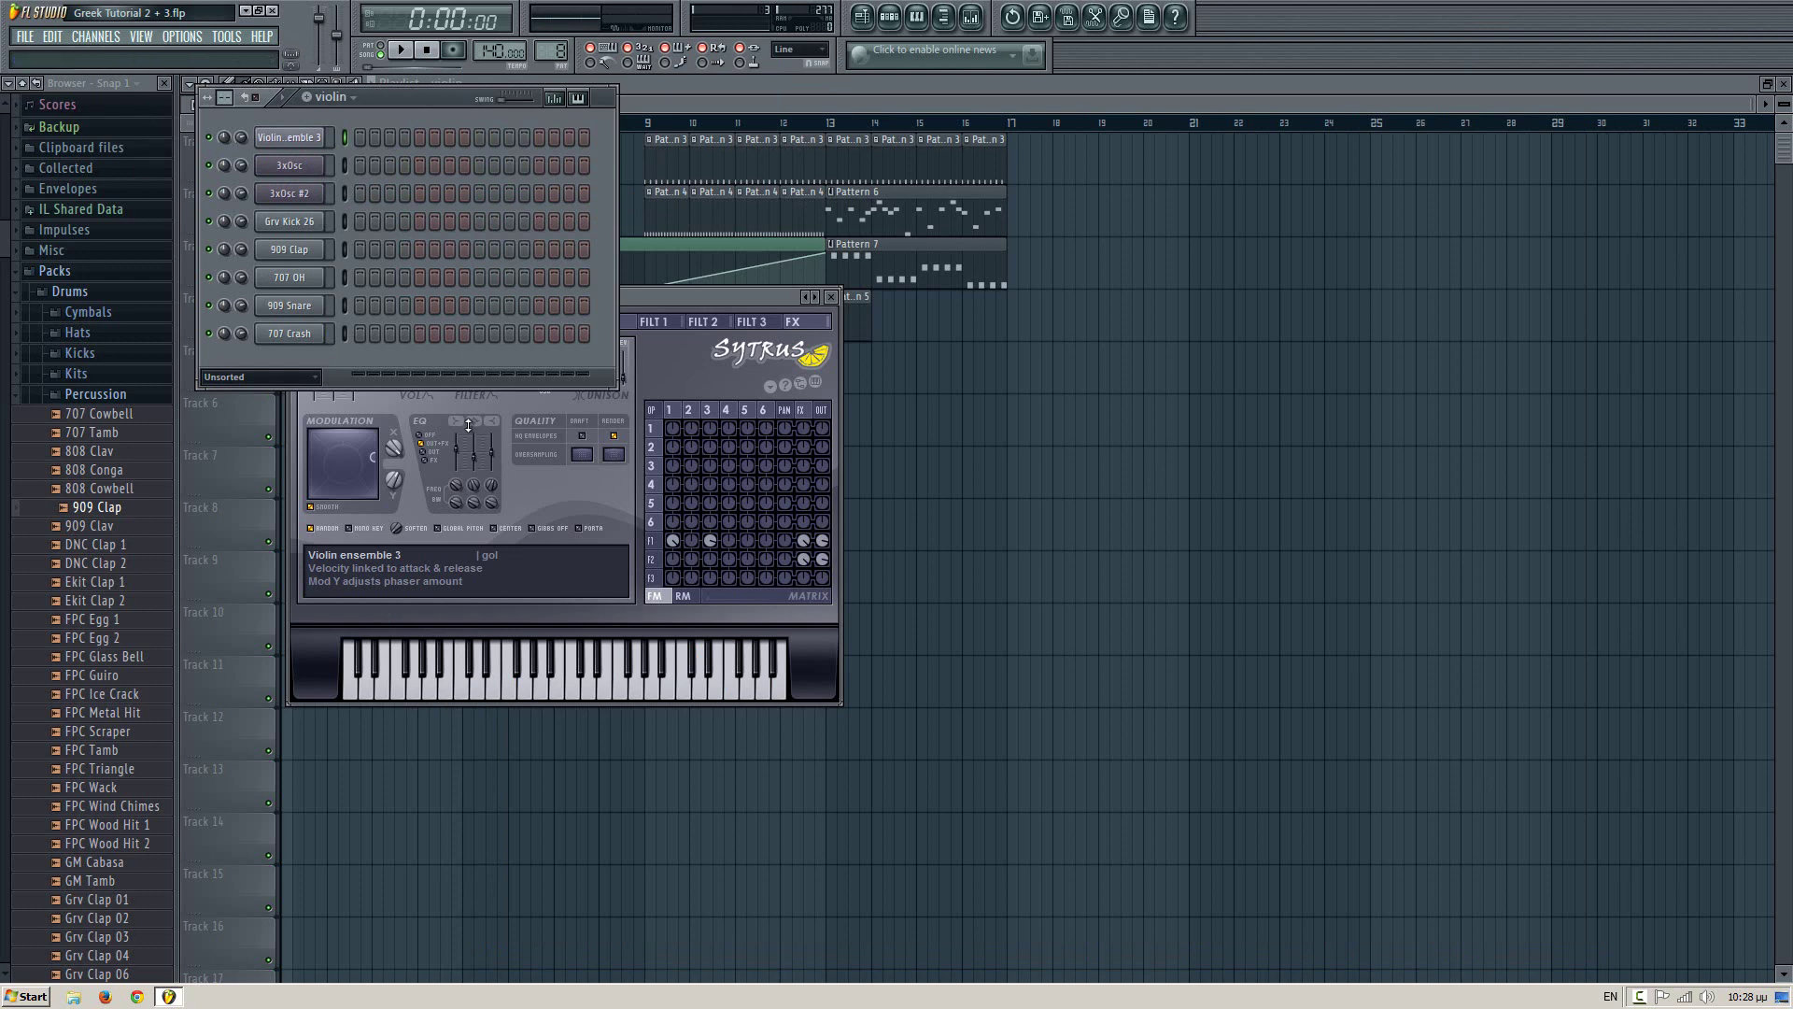
- Paste the copied notes into the piano roll of the Violin ensemble 3 channel
right_click(327, 135)
left_click(356, 122)
right_click(327, 136)
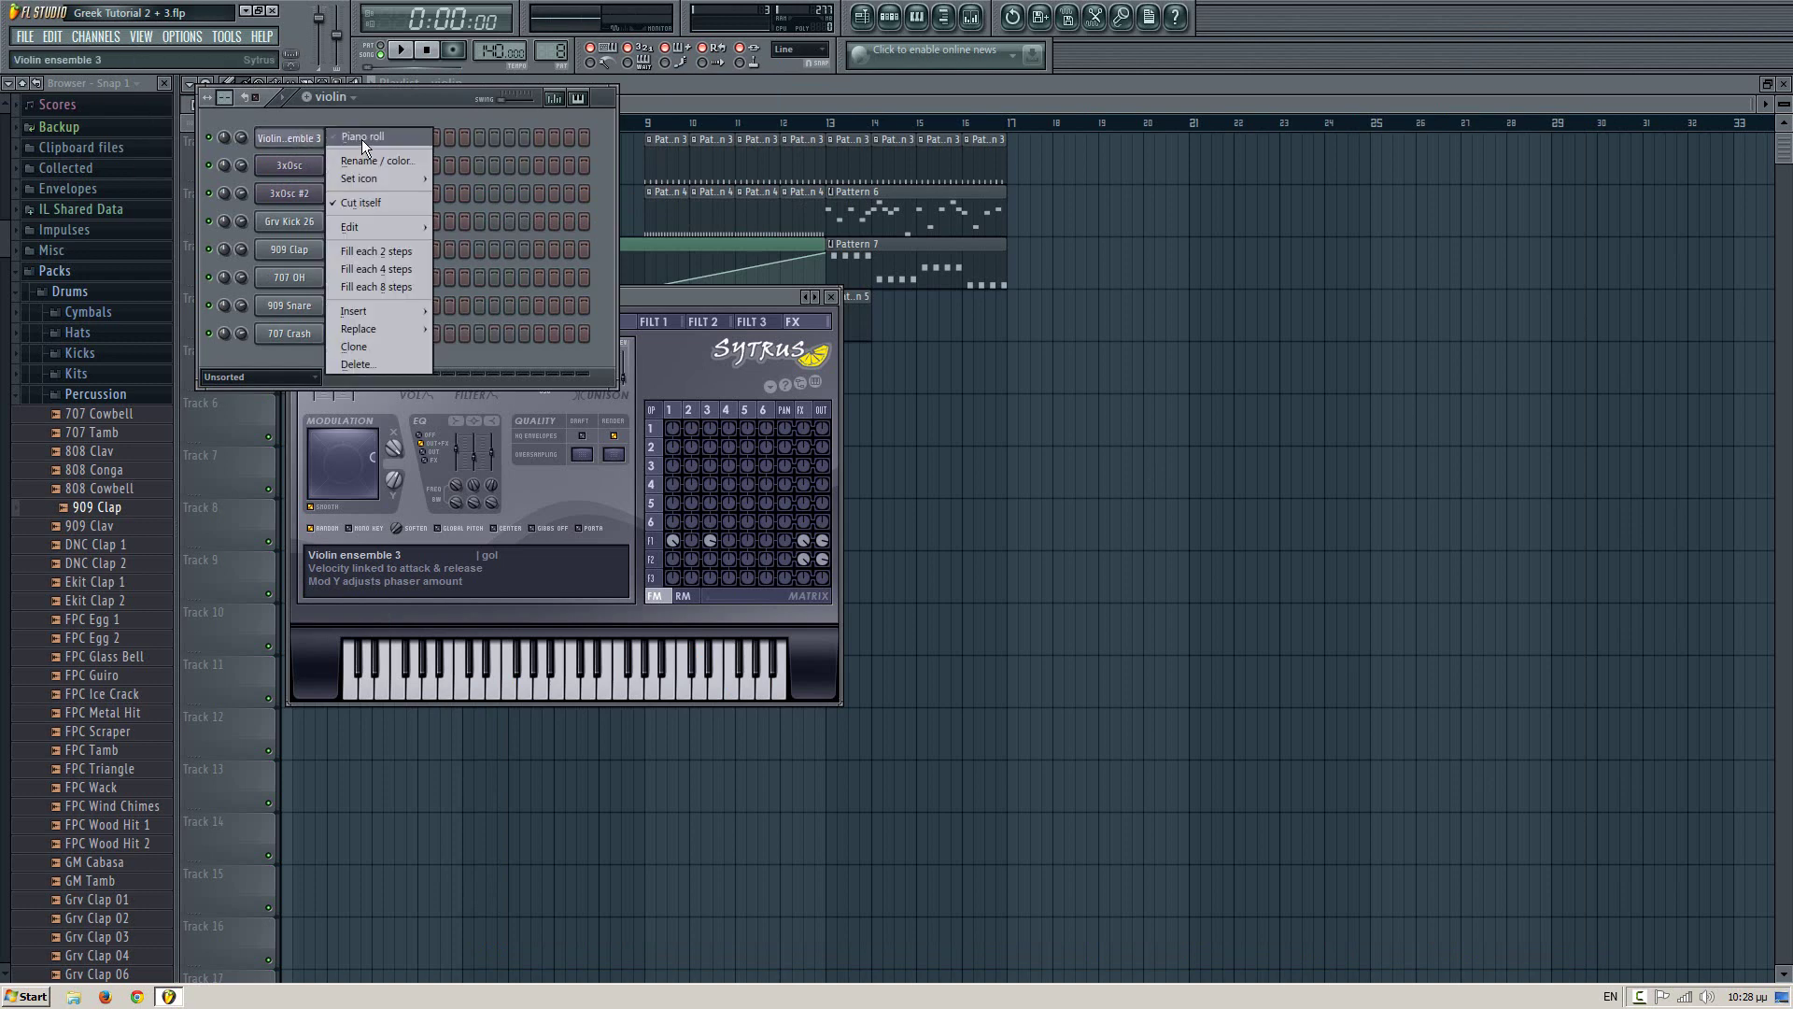
left_click(361, 138)
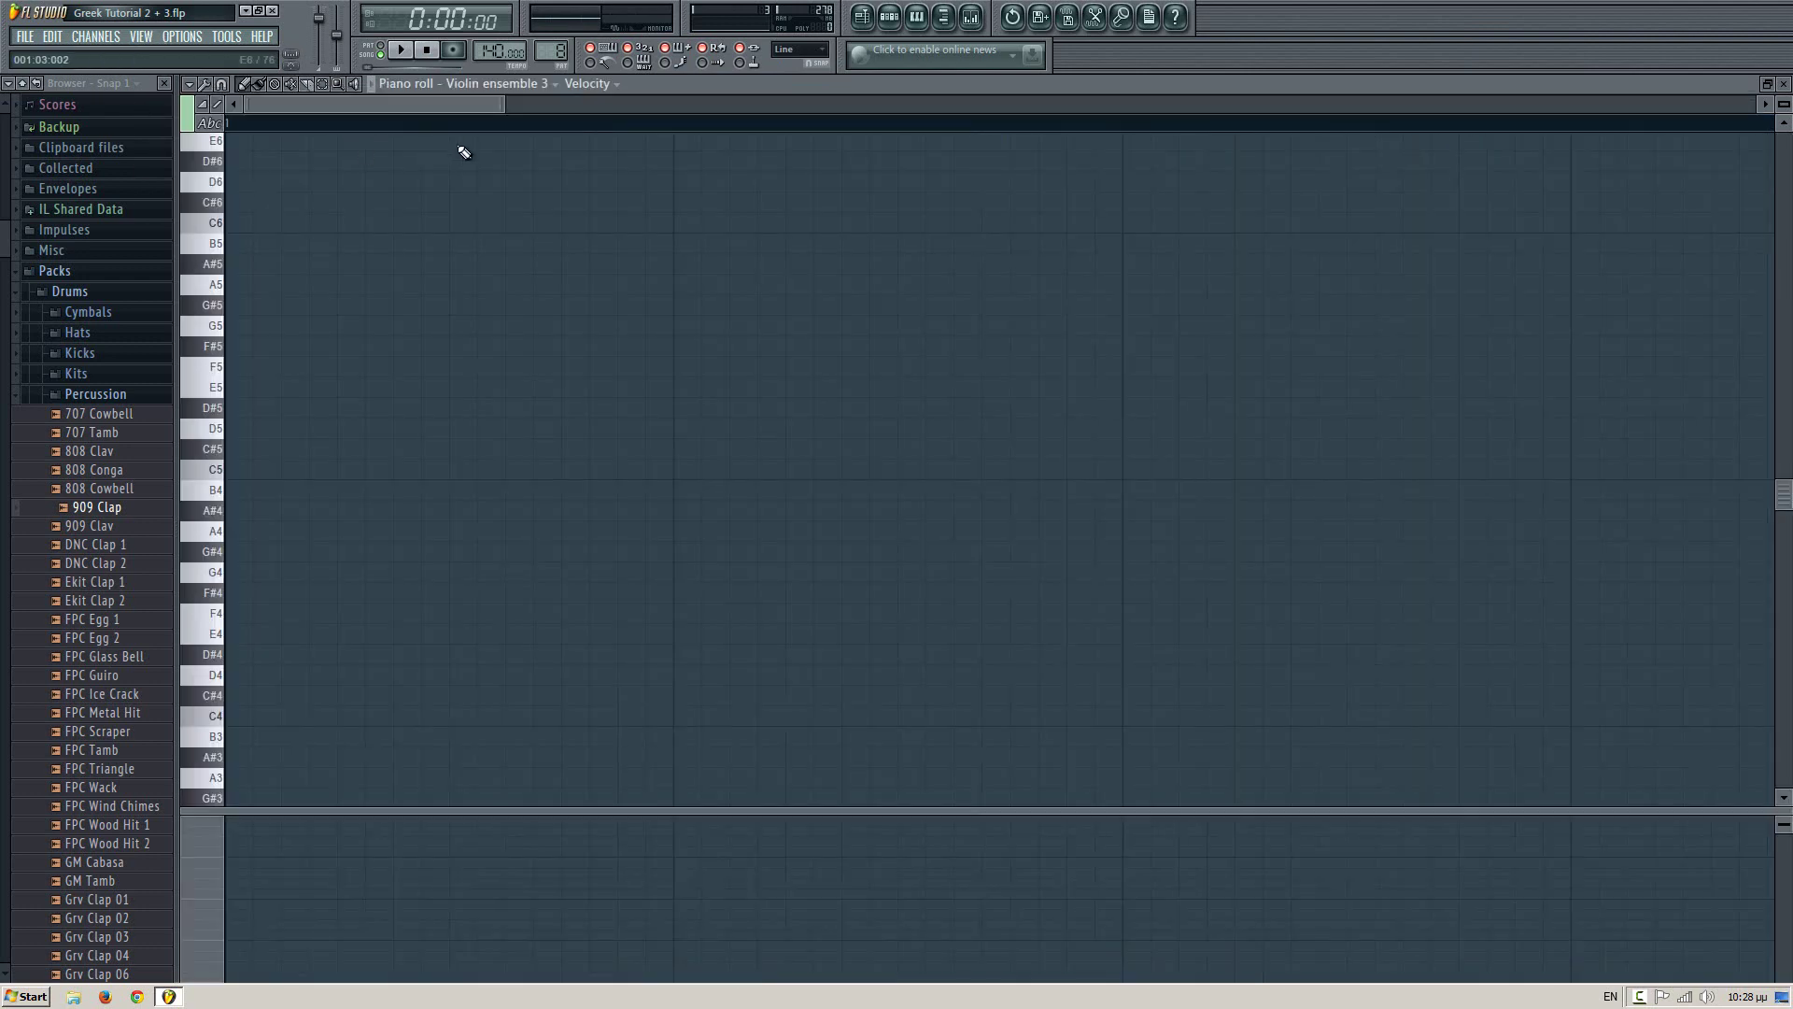
key("ctrl+v")
key("space")
left_click_drag(400, 103, 1583, 105)
key("space")
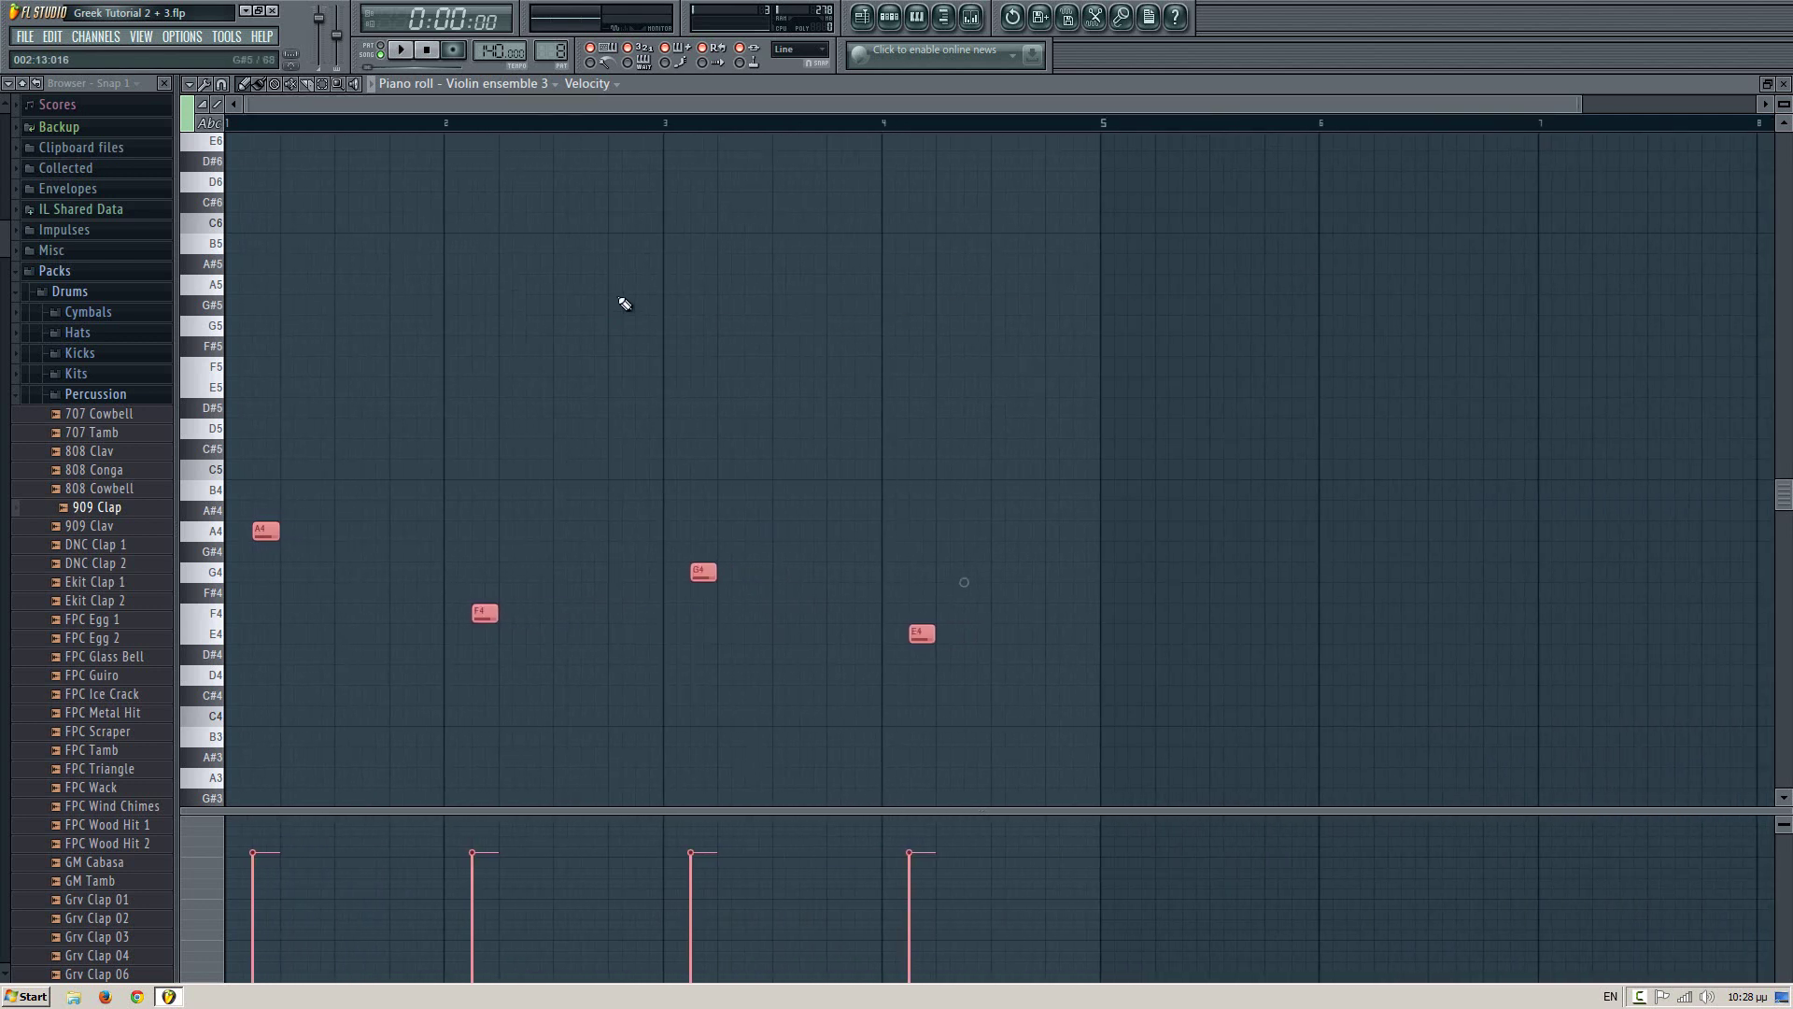
- Shift the pasted notes back to the bar starts, extend each to one full bar and audition the result
key("shift+Left")
key("shift+Left")
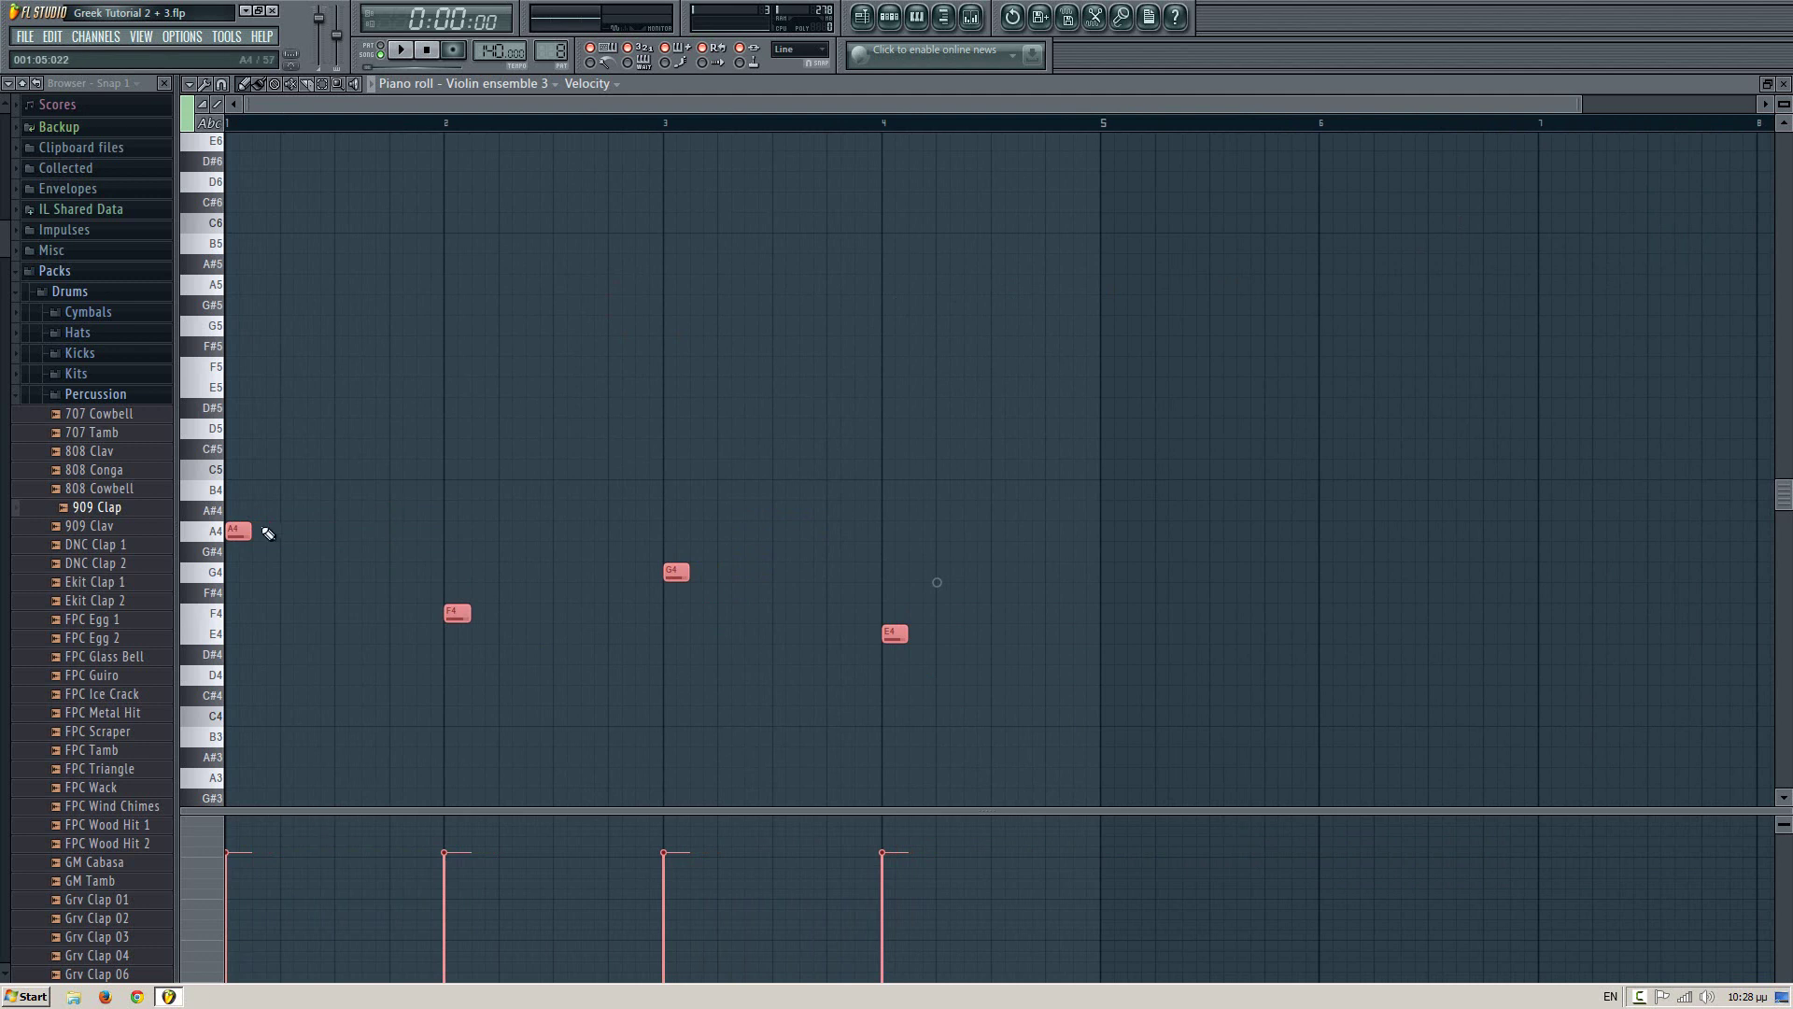
left_click_drag(250, 530, 442, 529)
left_click(401, 49)
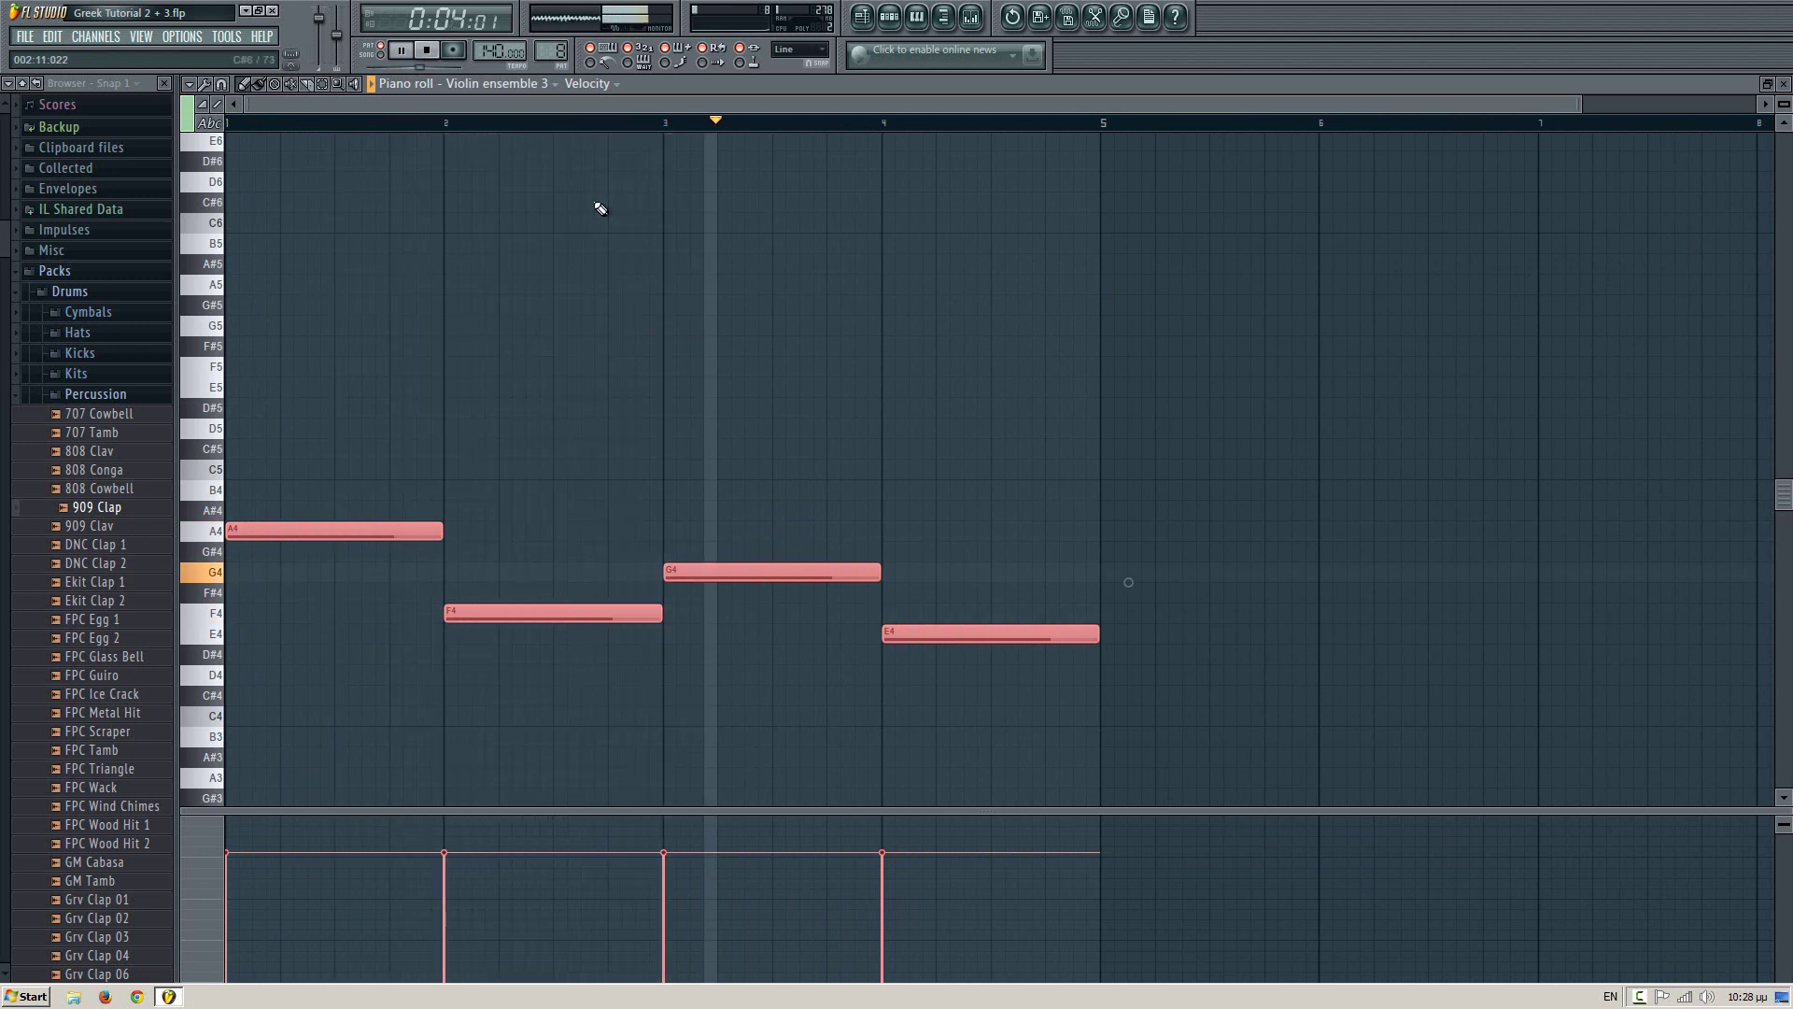
key("space")
right_click(413, 501)
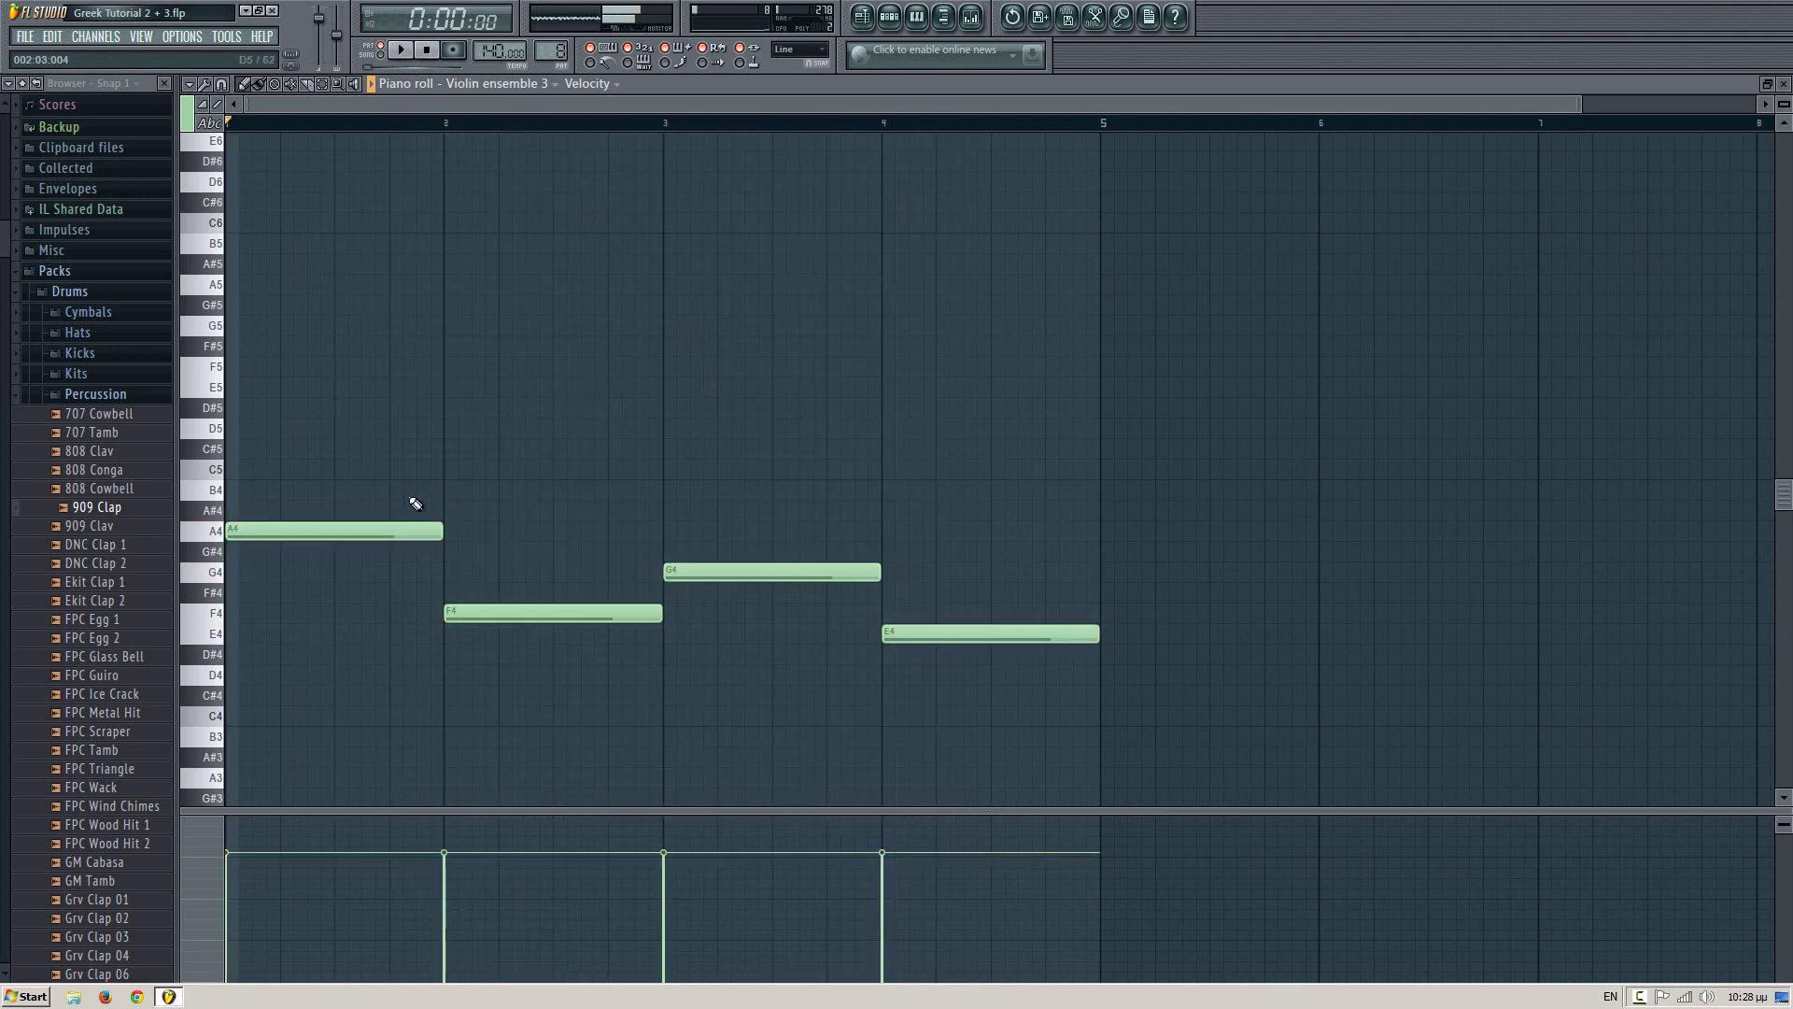
- Build the first two chords by adding C5 and E5 above A4 in bar 1, and A4 and C5 above F4 in bar 2
left_click(211, 535)
left_click_drag(250, 470, 209, 470)
left_click_drag(243, 370, 229, 389)
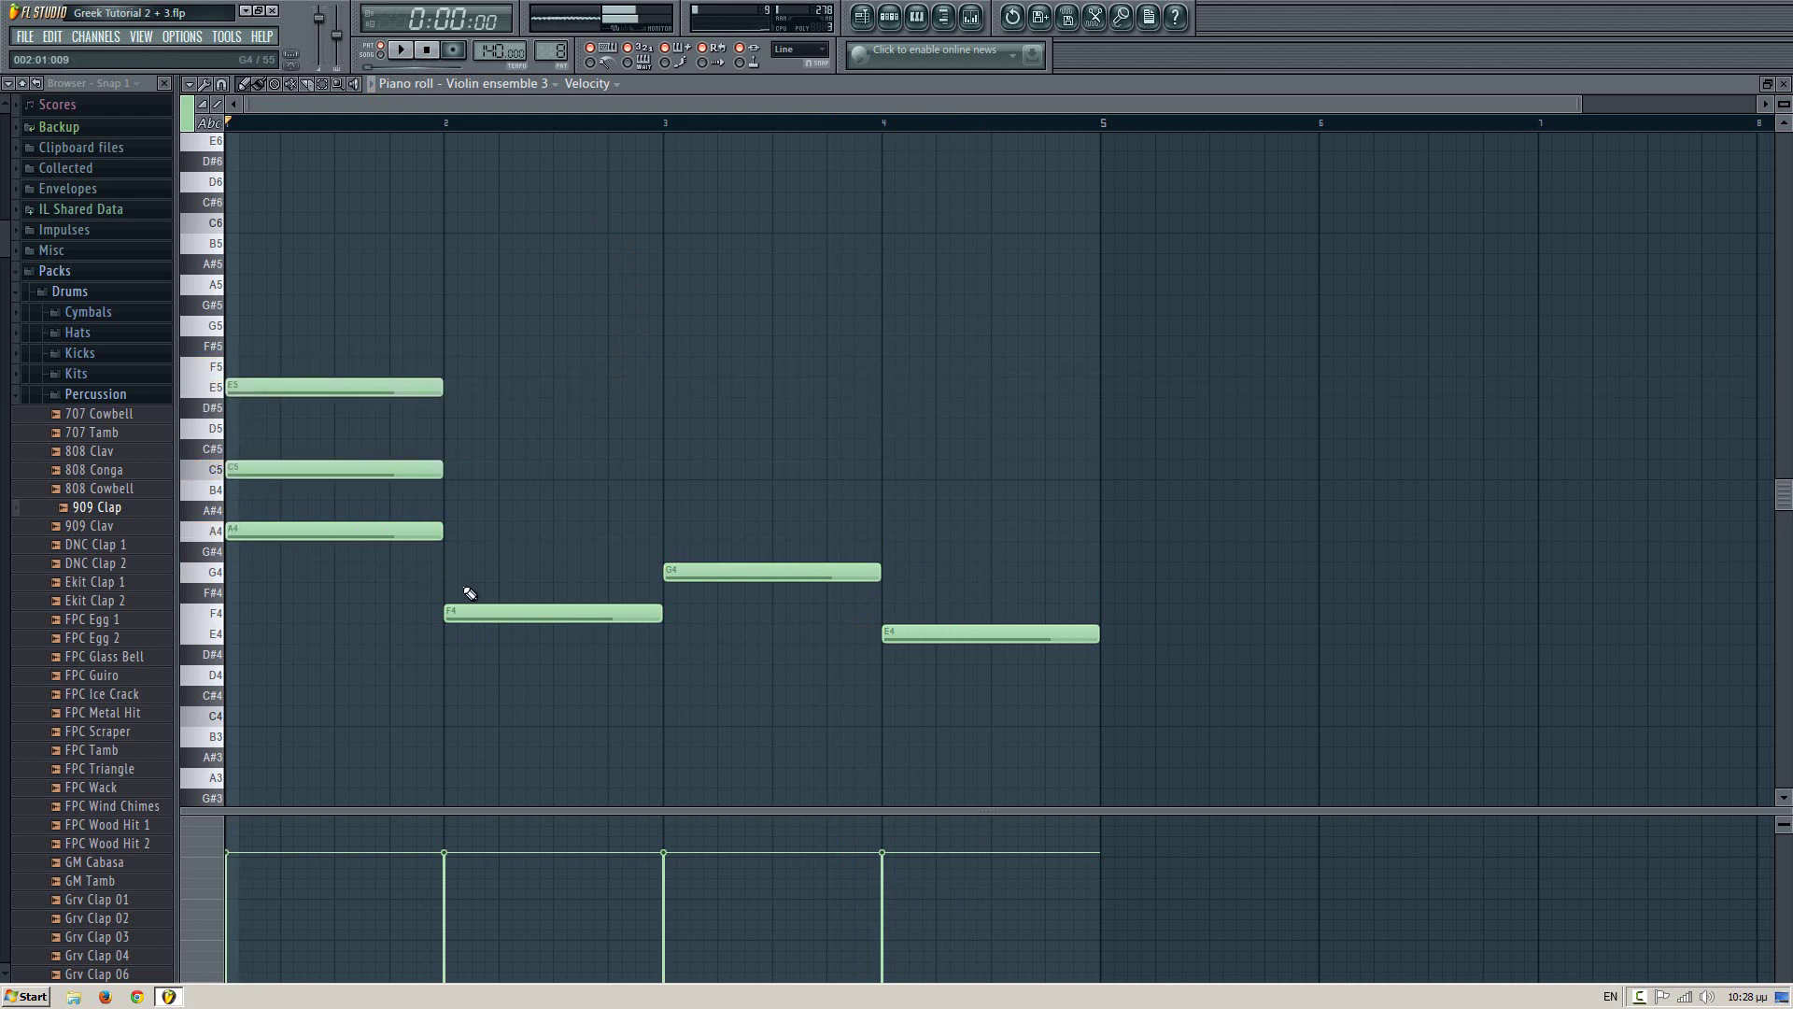
left_click_drag(453, 552, 449, 530)
left_click(458, 471)
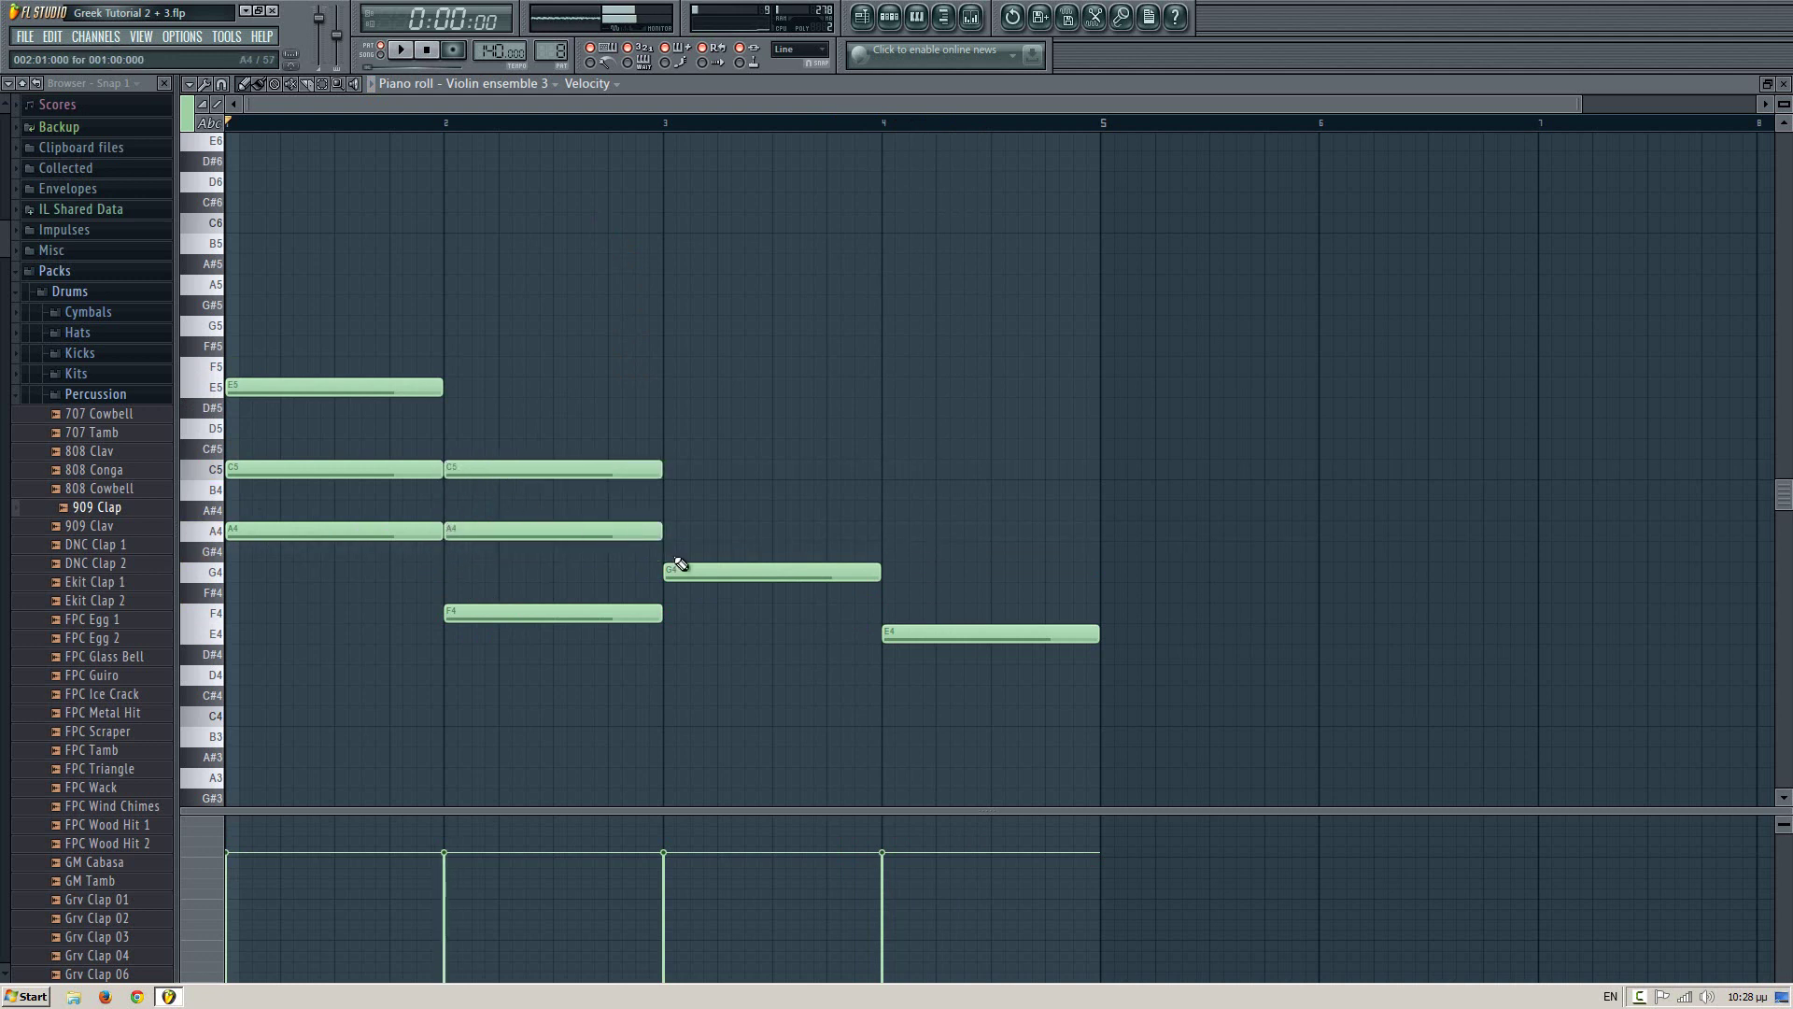
- Add B4 and D5 above G4 in bar 3 and G#4 and B4 above E4 in bar 4, then play the chords
left_click_drag(668, 512, 663, 487)
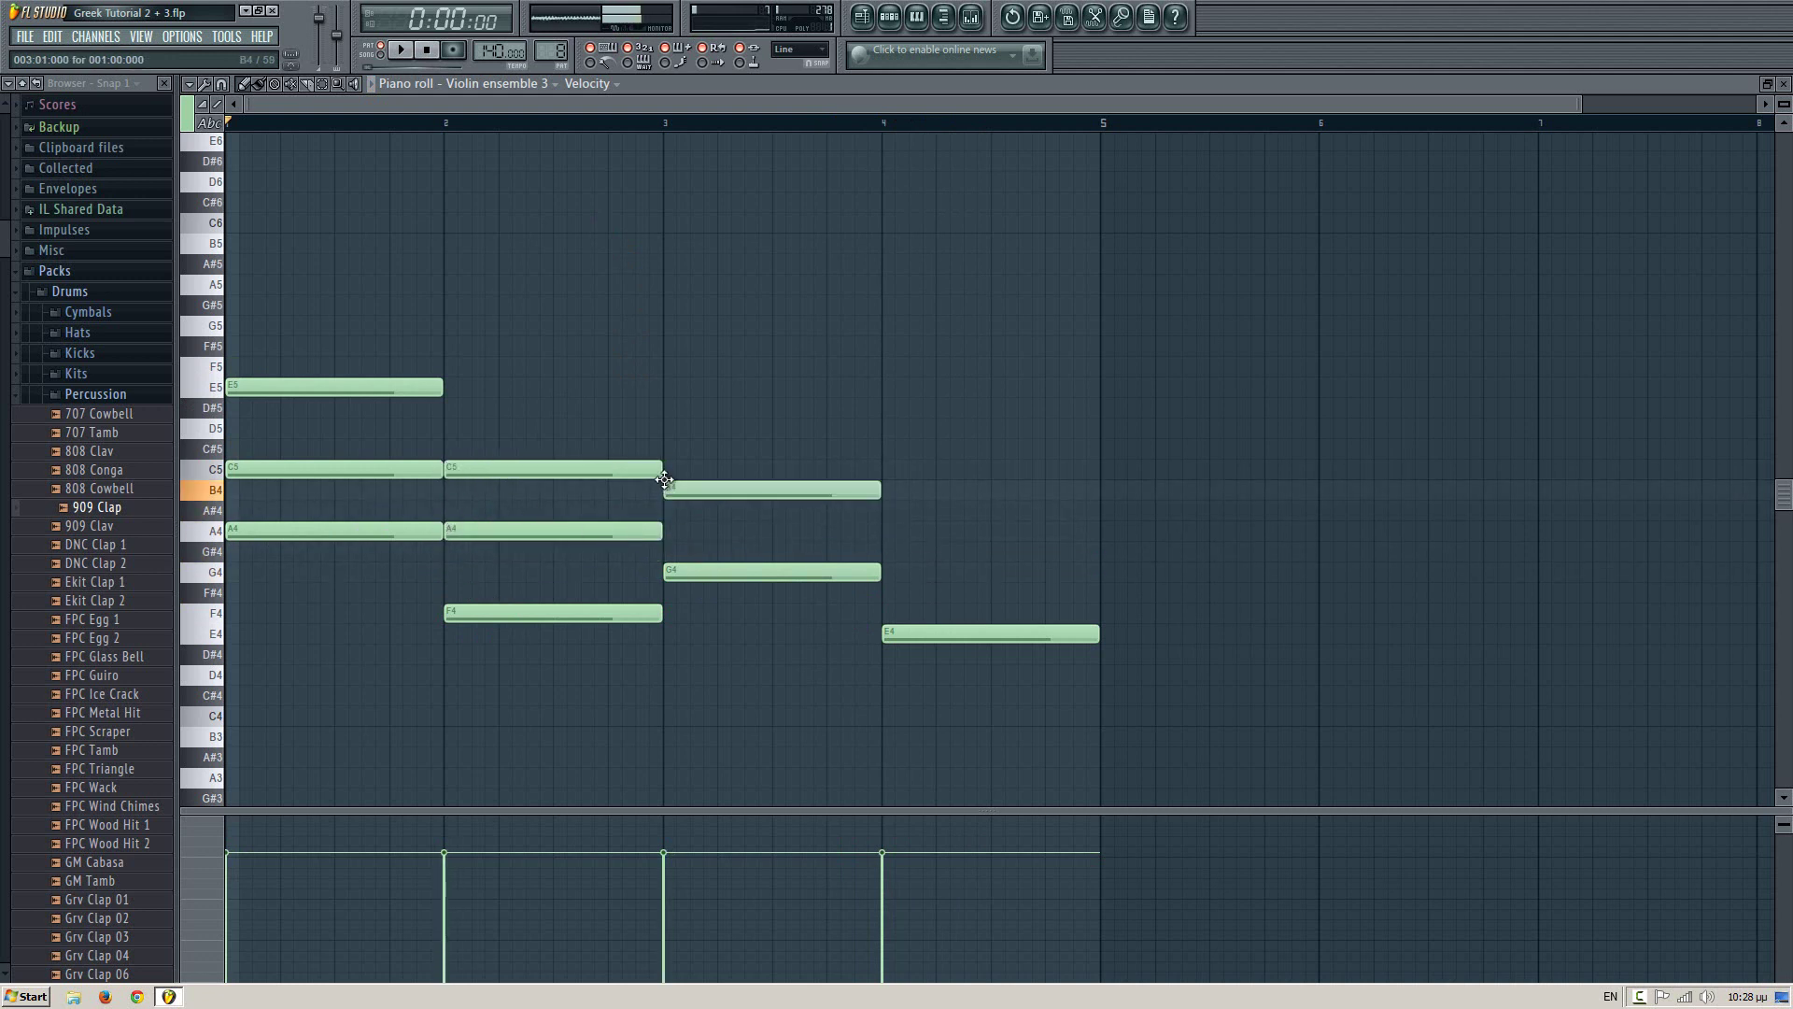
left_click(668, 428)
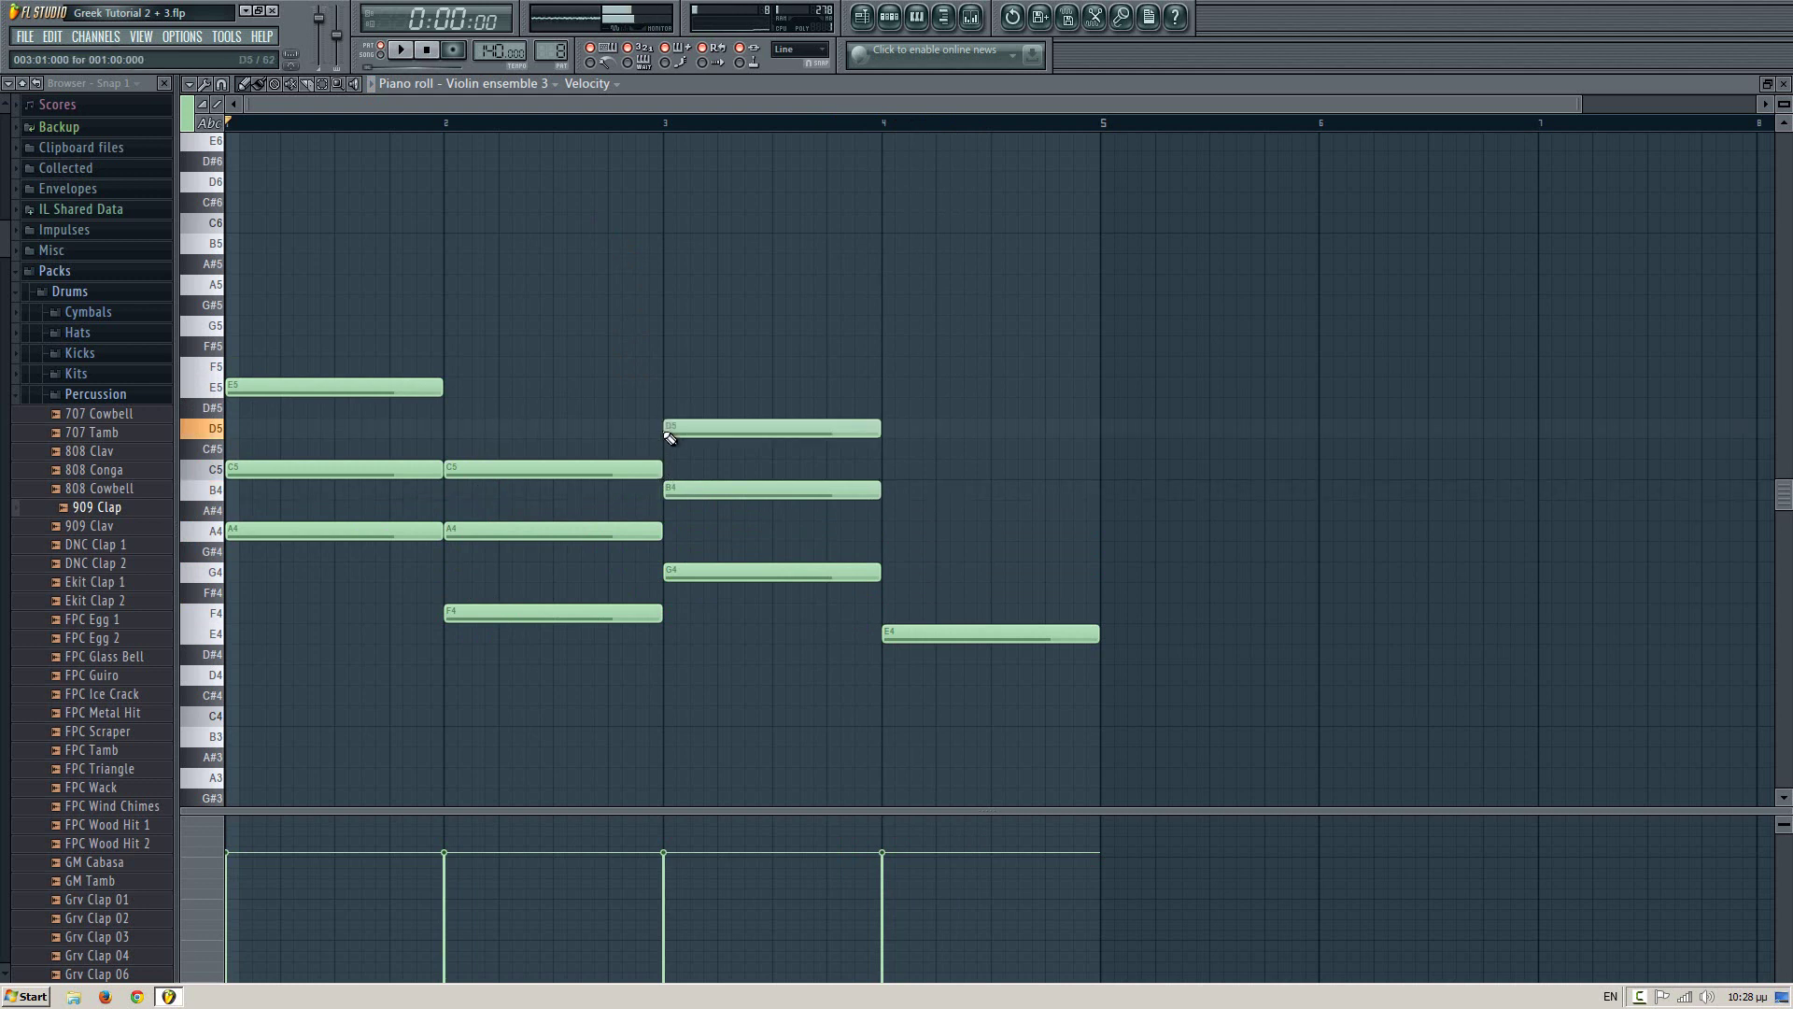
left_click(887, 558)
left_click_drag(884, 476, 880, 502)
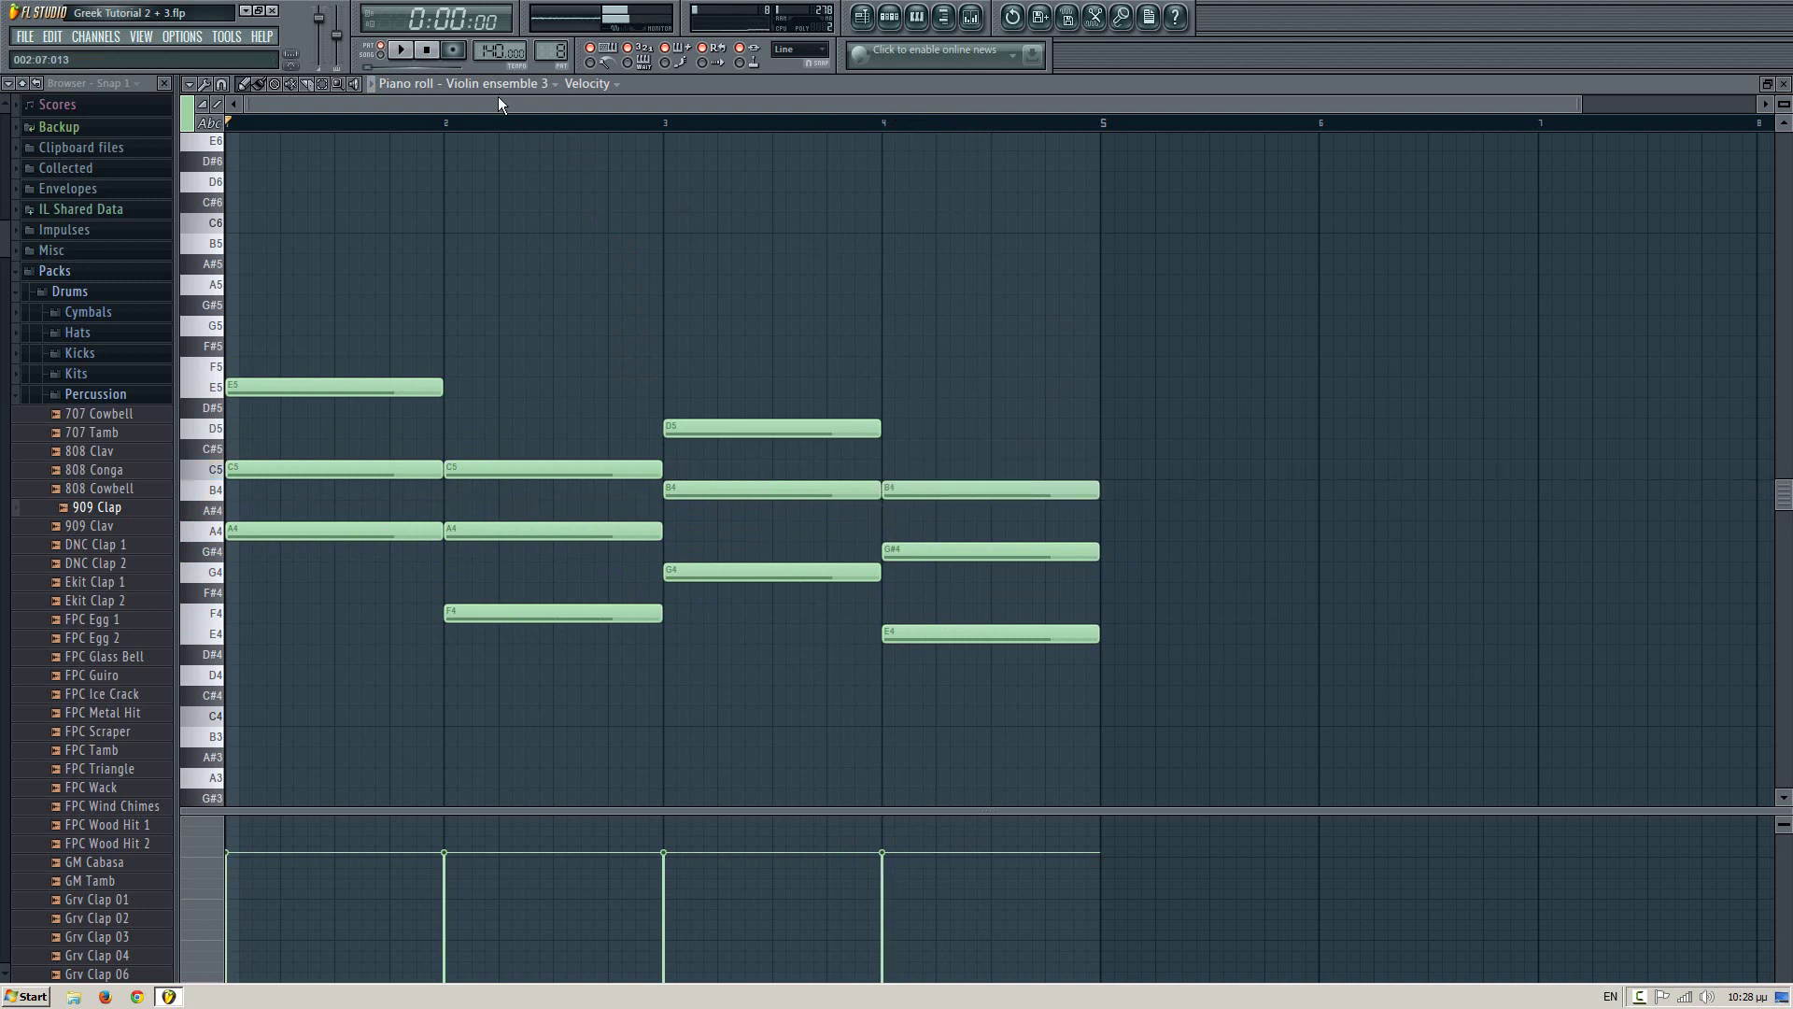
key("space")
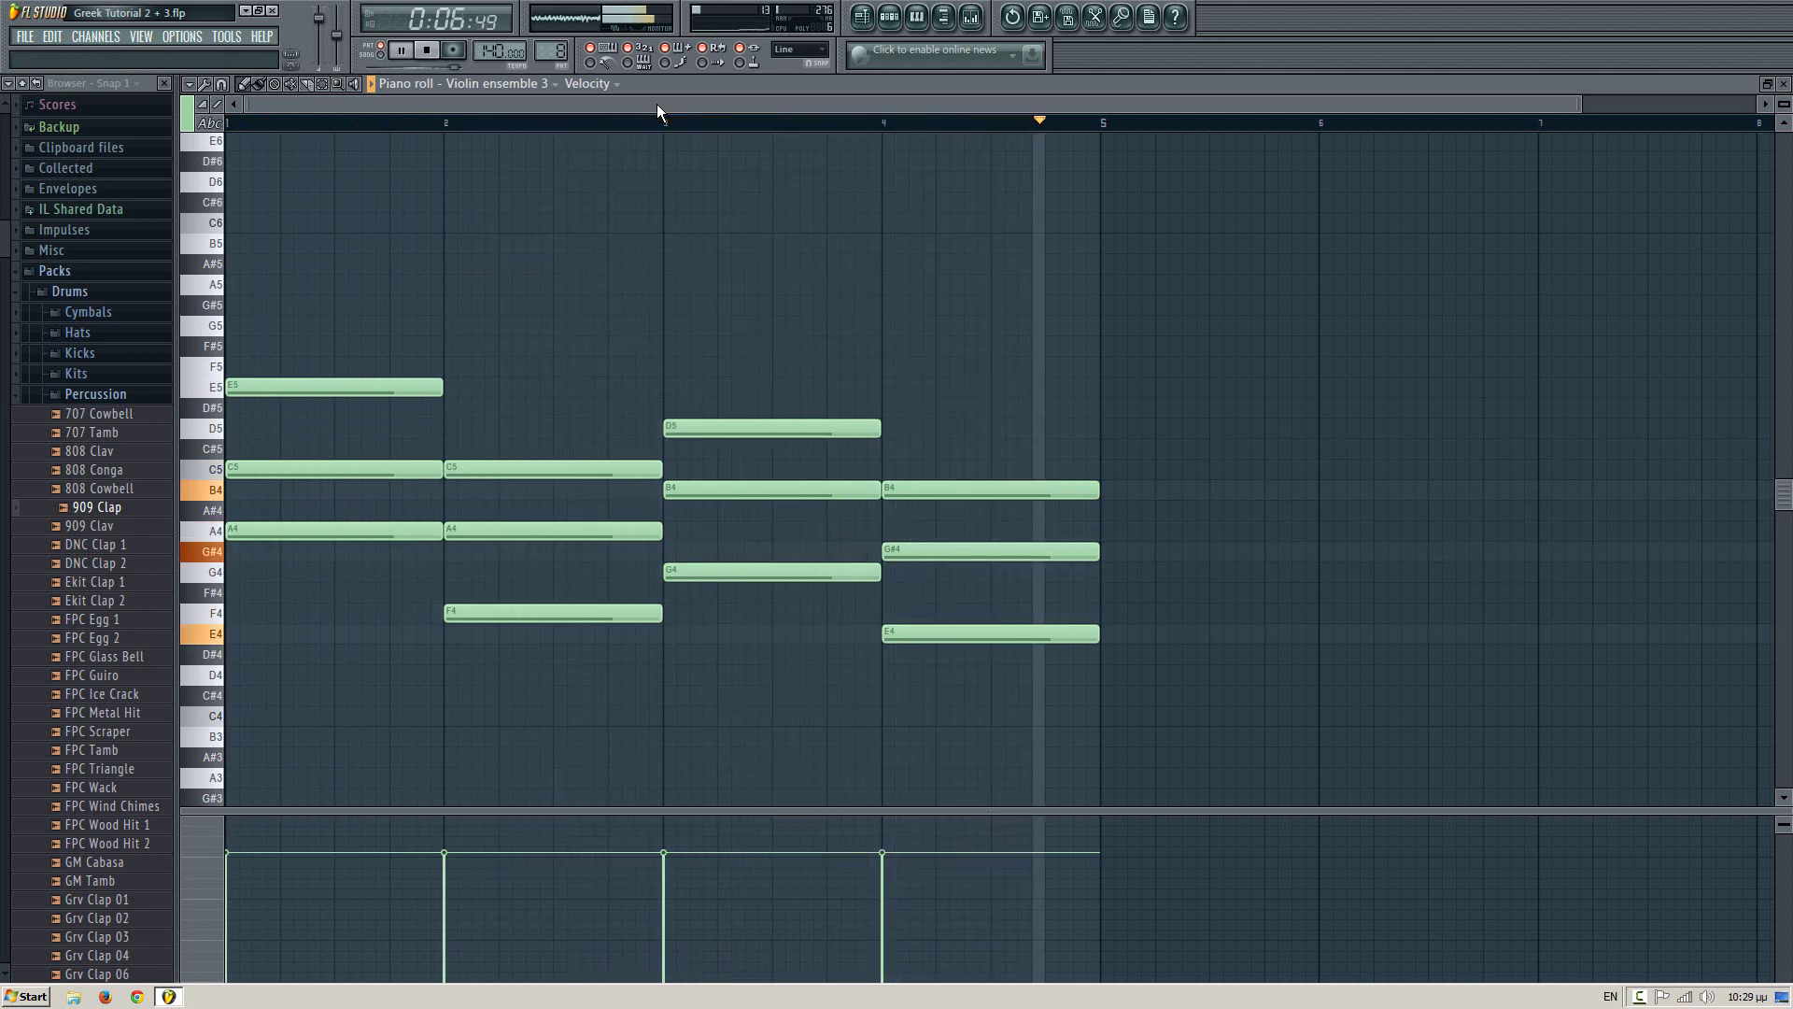
key("space")
- Adjust the volume decay in the violin's Sytrus settings and set its volume release to 130%, auditioning the chords
key("F6")
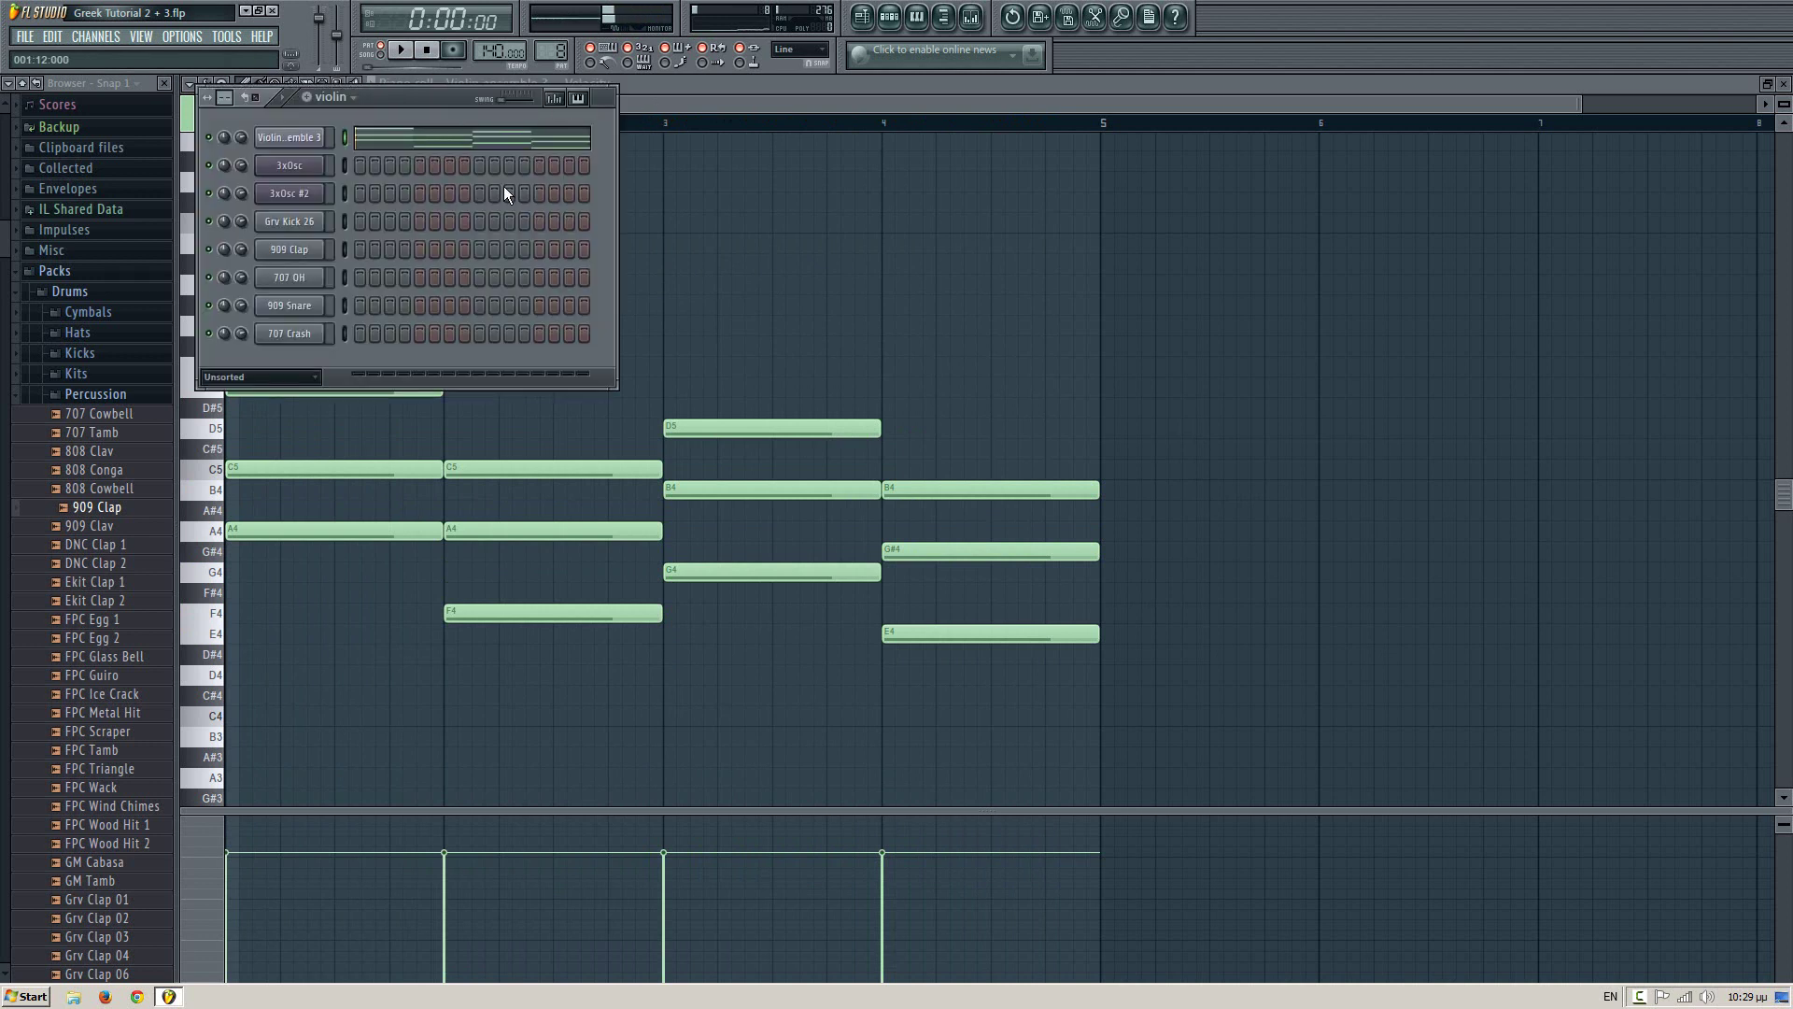
left_click(313, 138)
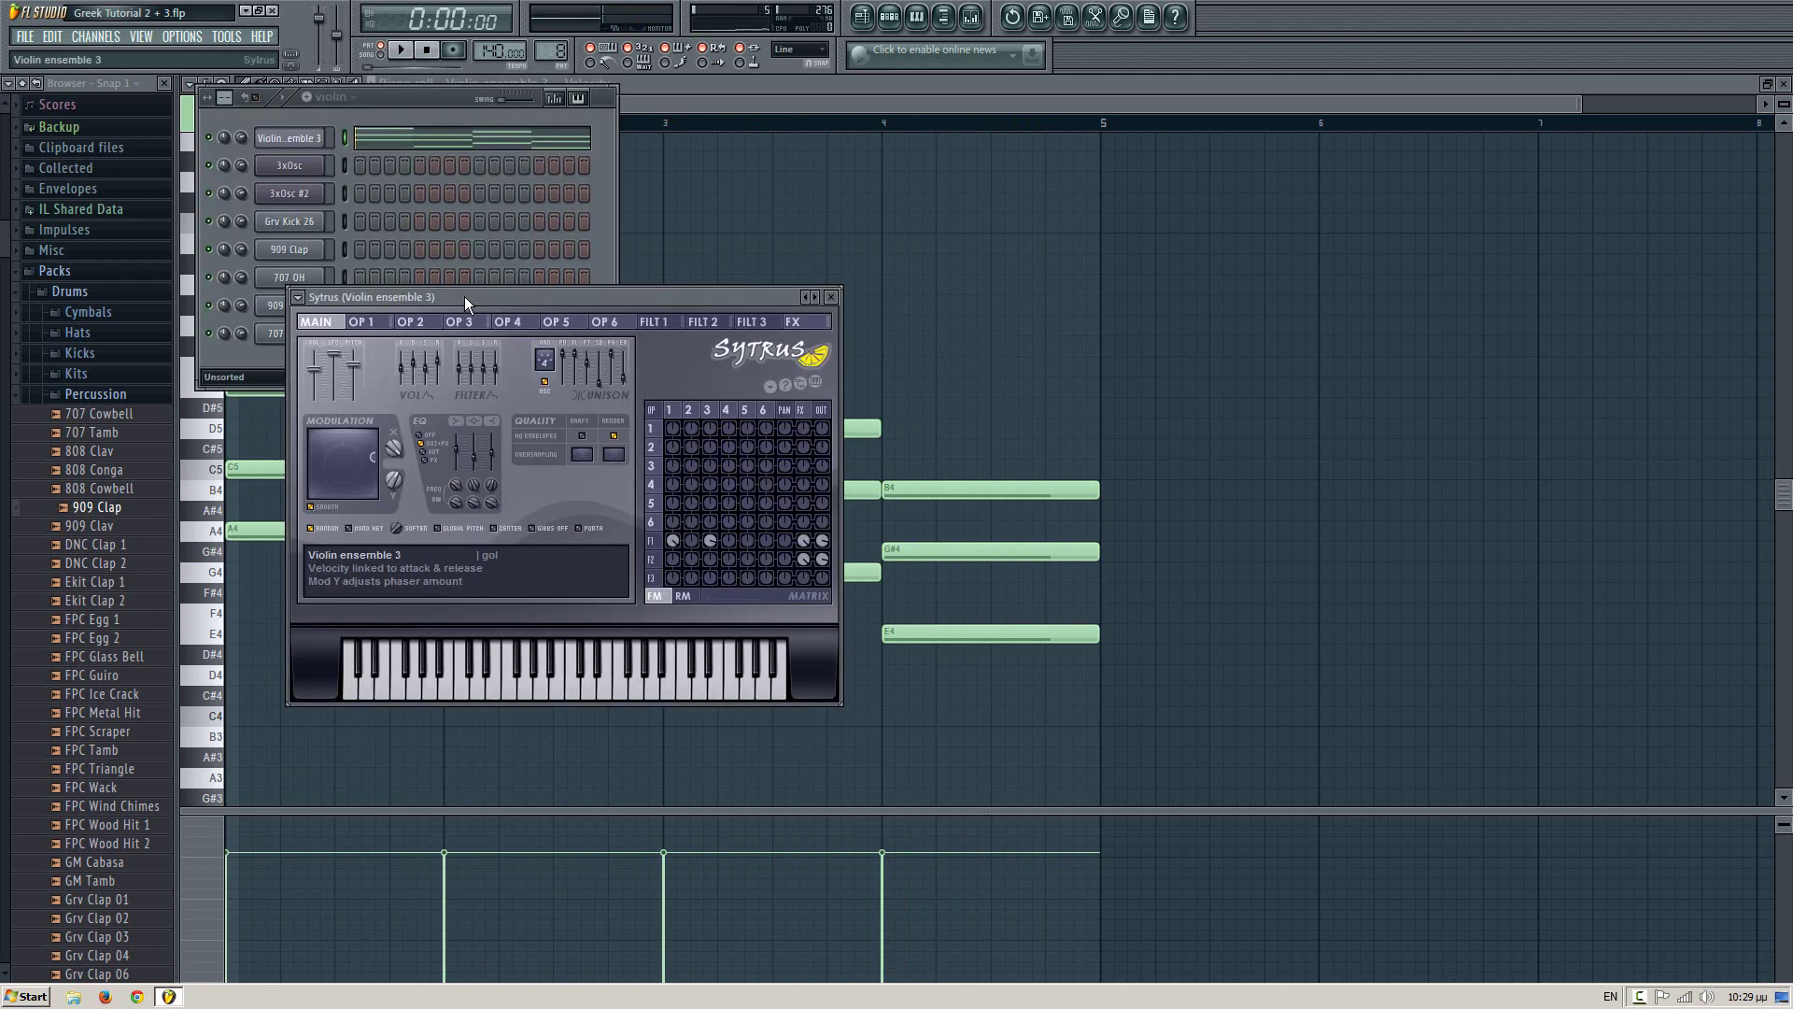
left_click_drag(463, 295, 764, 286)
left_click_drag(722, 366, 715, 397)
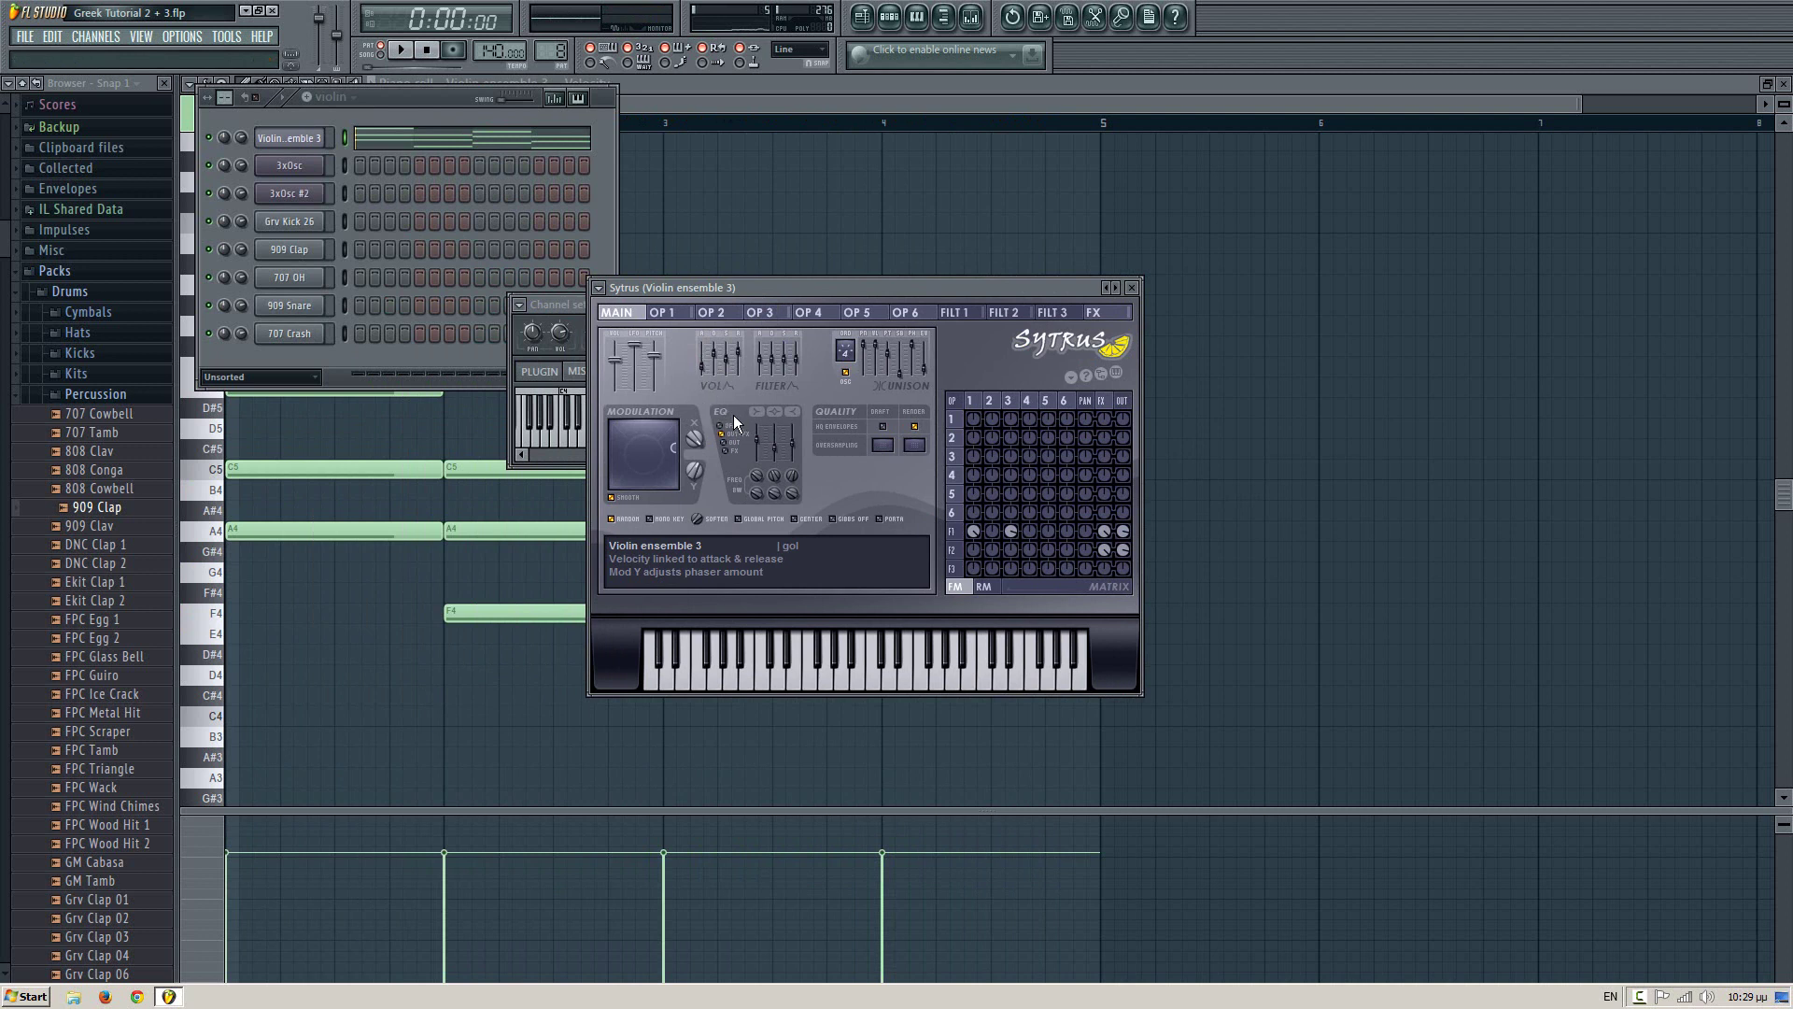
key("space")
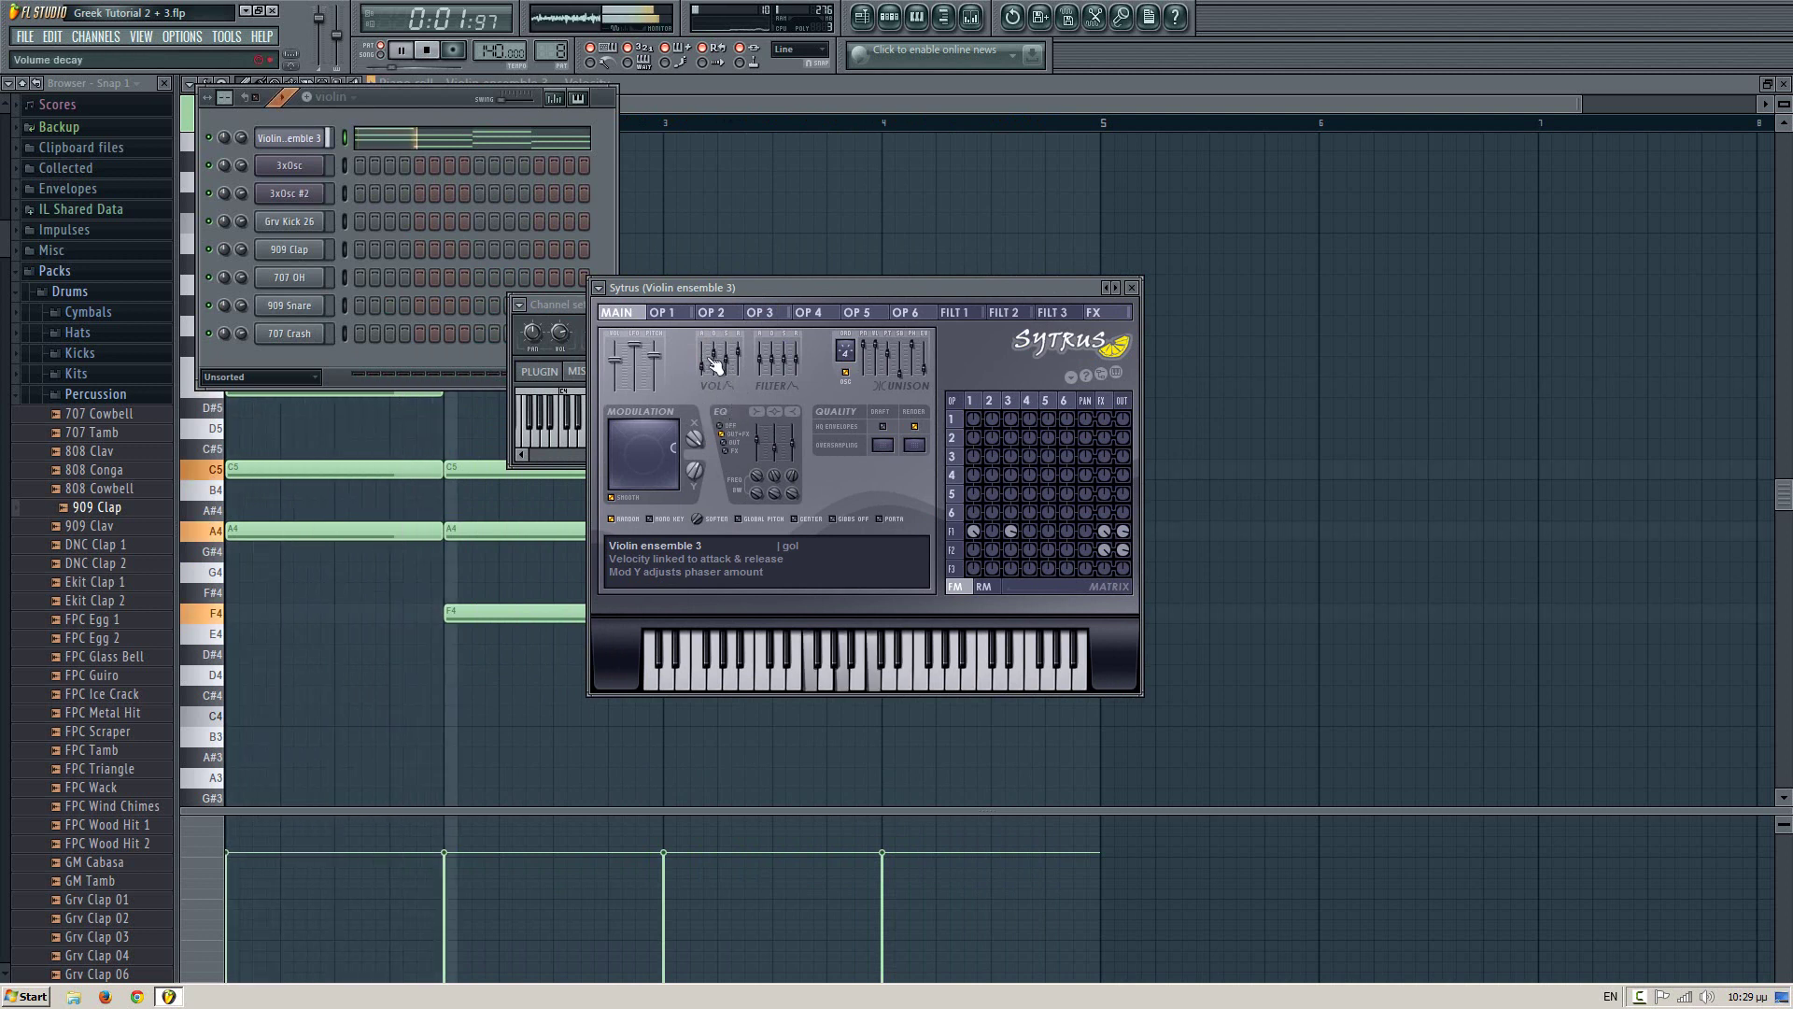
key("space")
left_click_drag(742, 360, 746, 388)
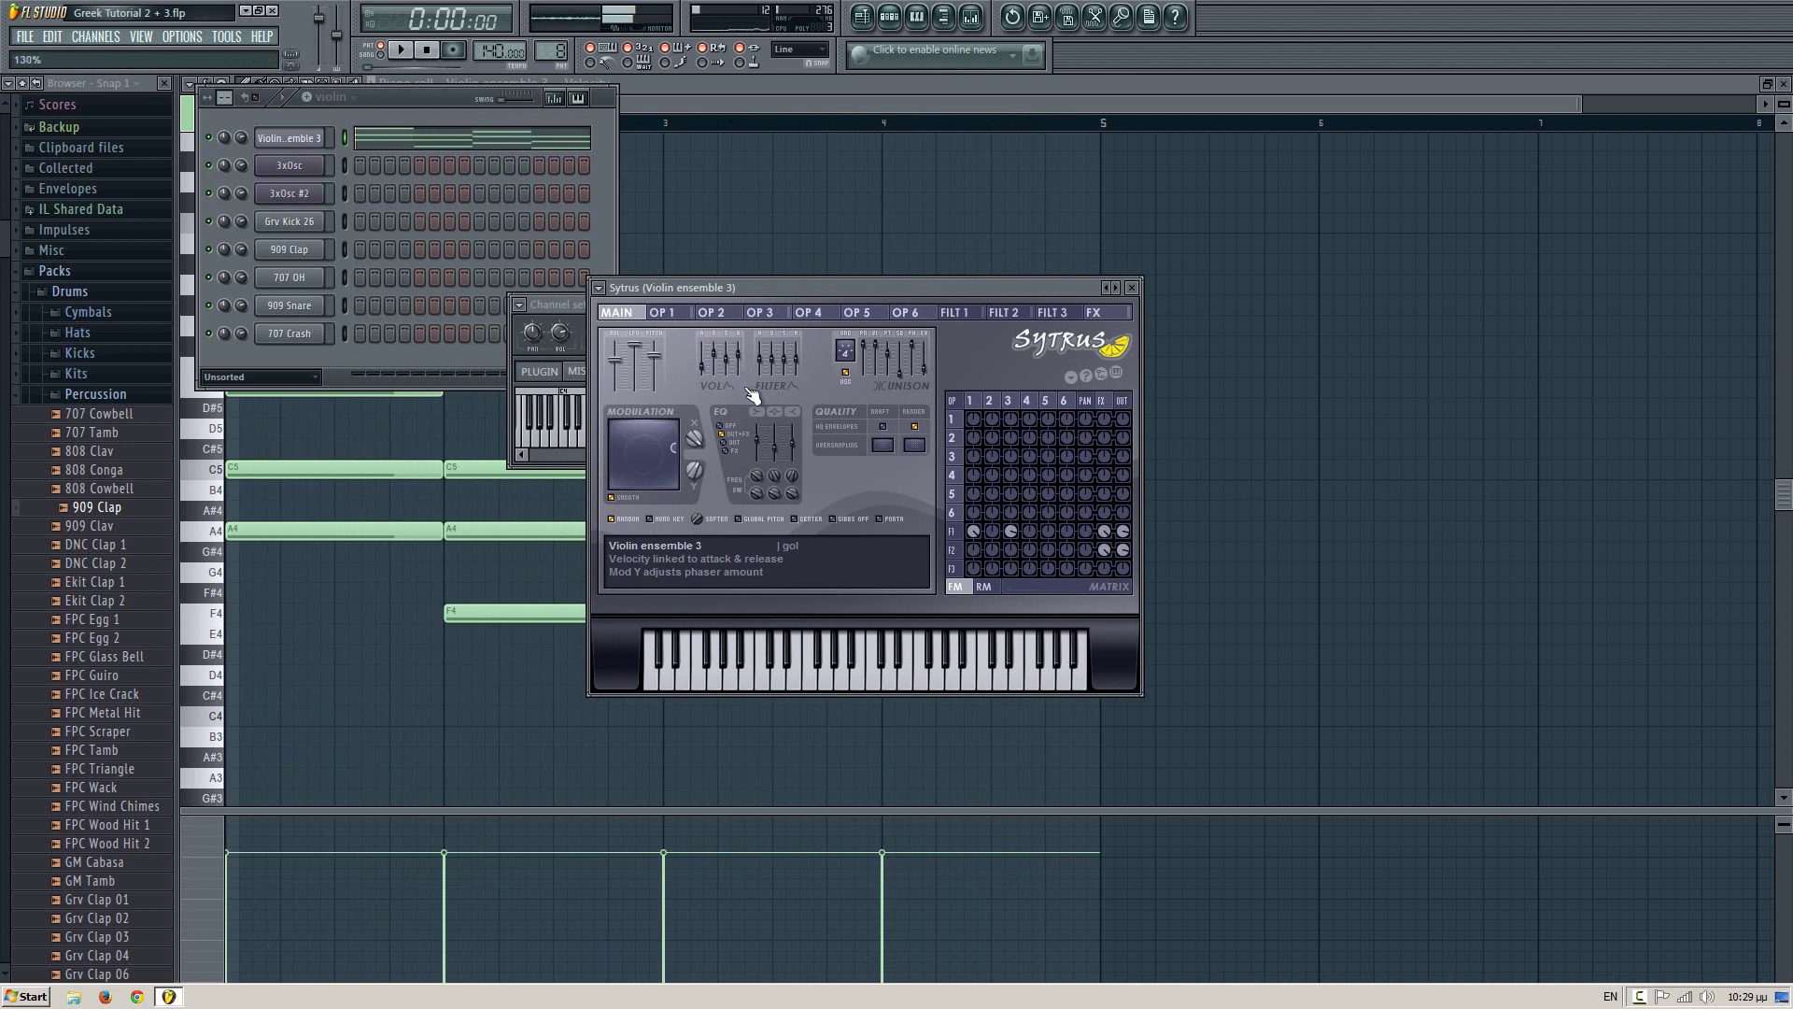
key("space")
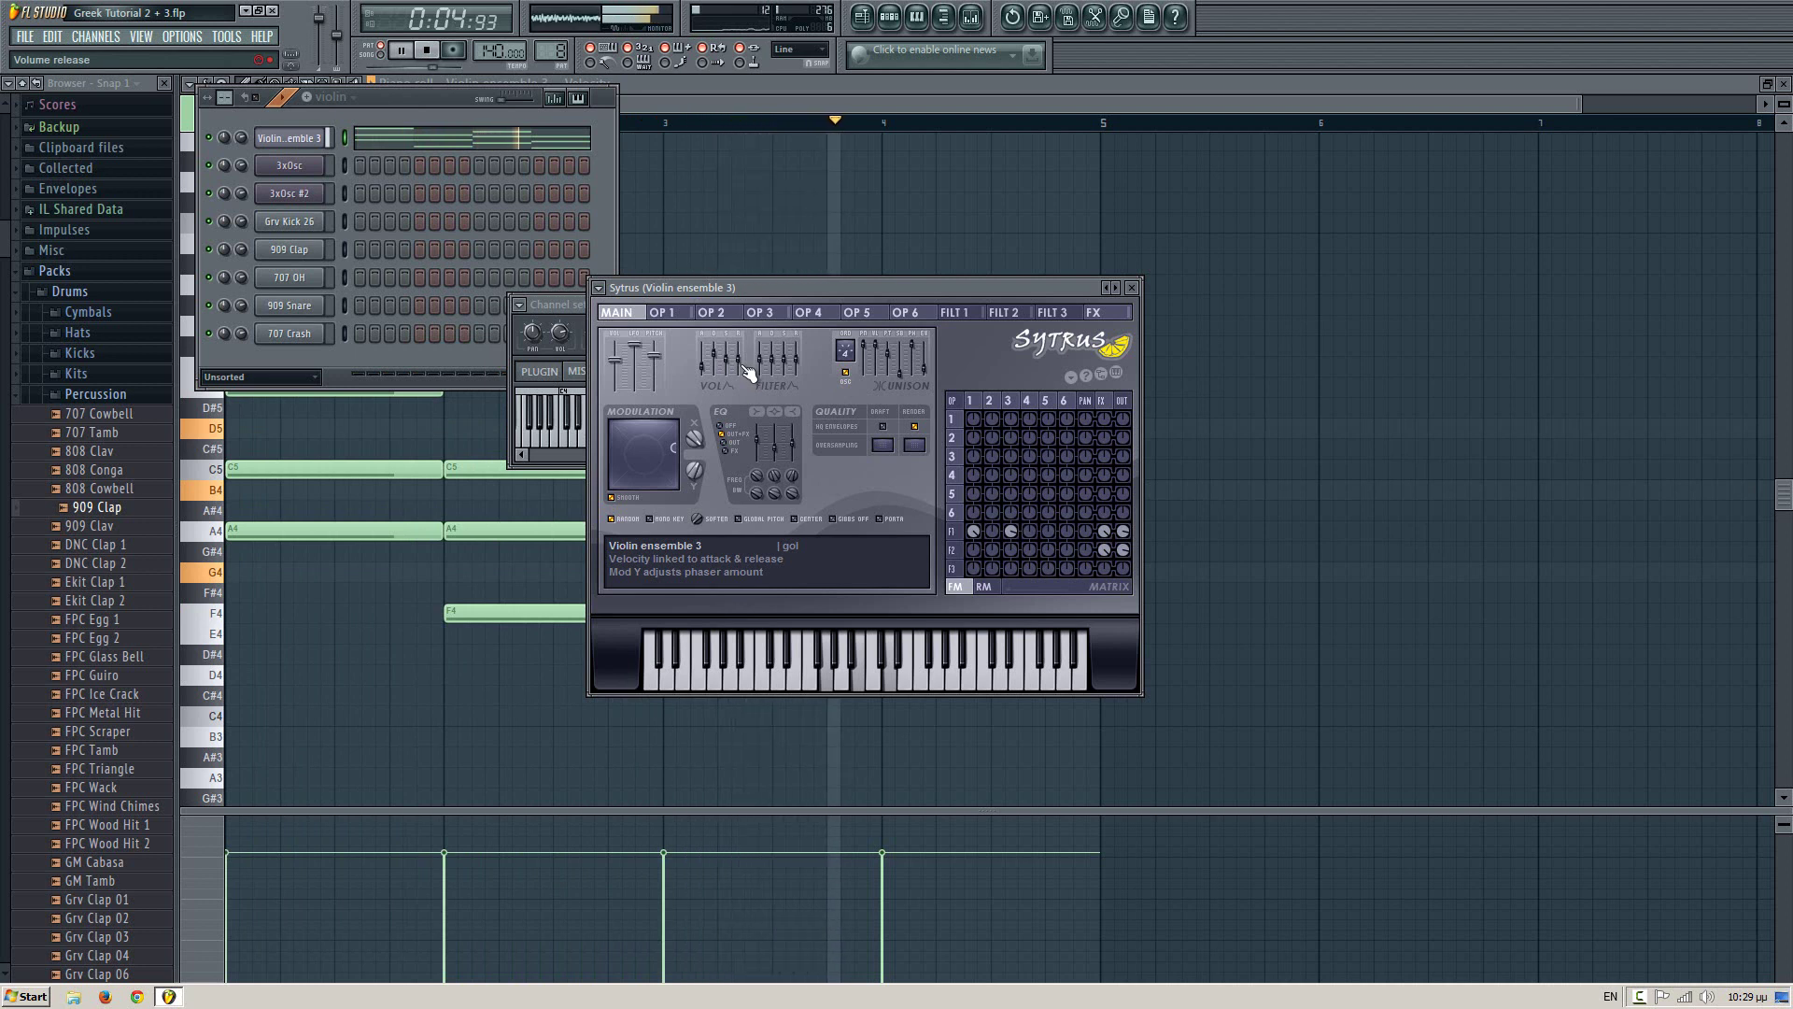
- Stop playback, and place two violin pattern clips back to back on Track 1, starting at bars 1 and 5
key("space")
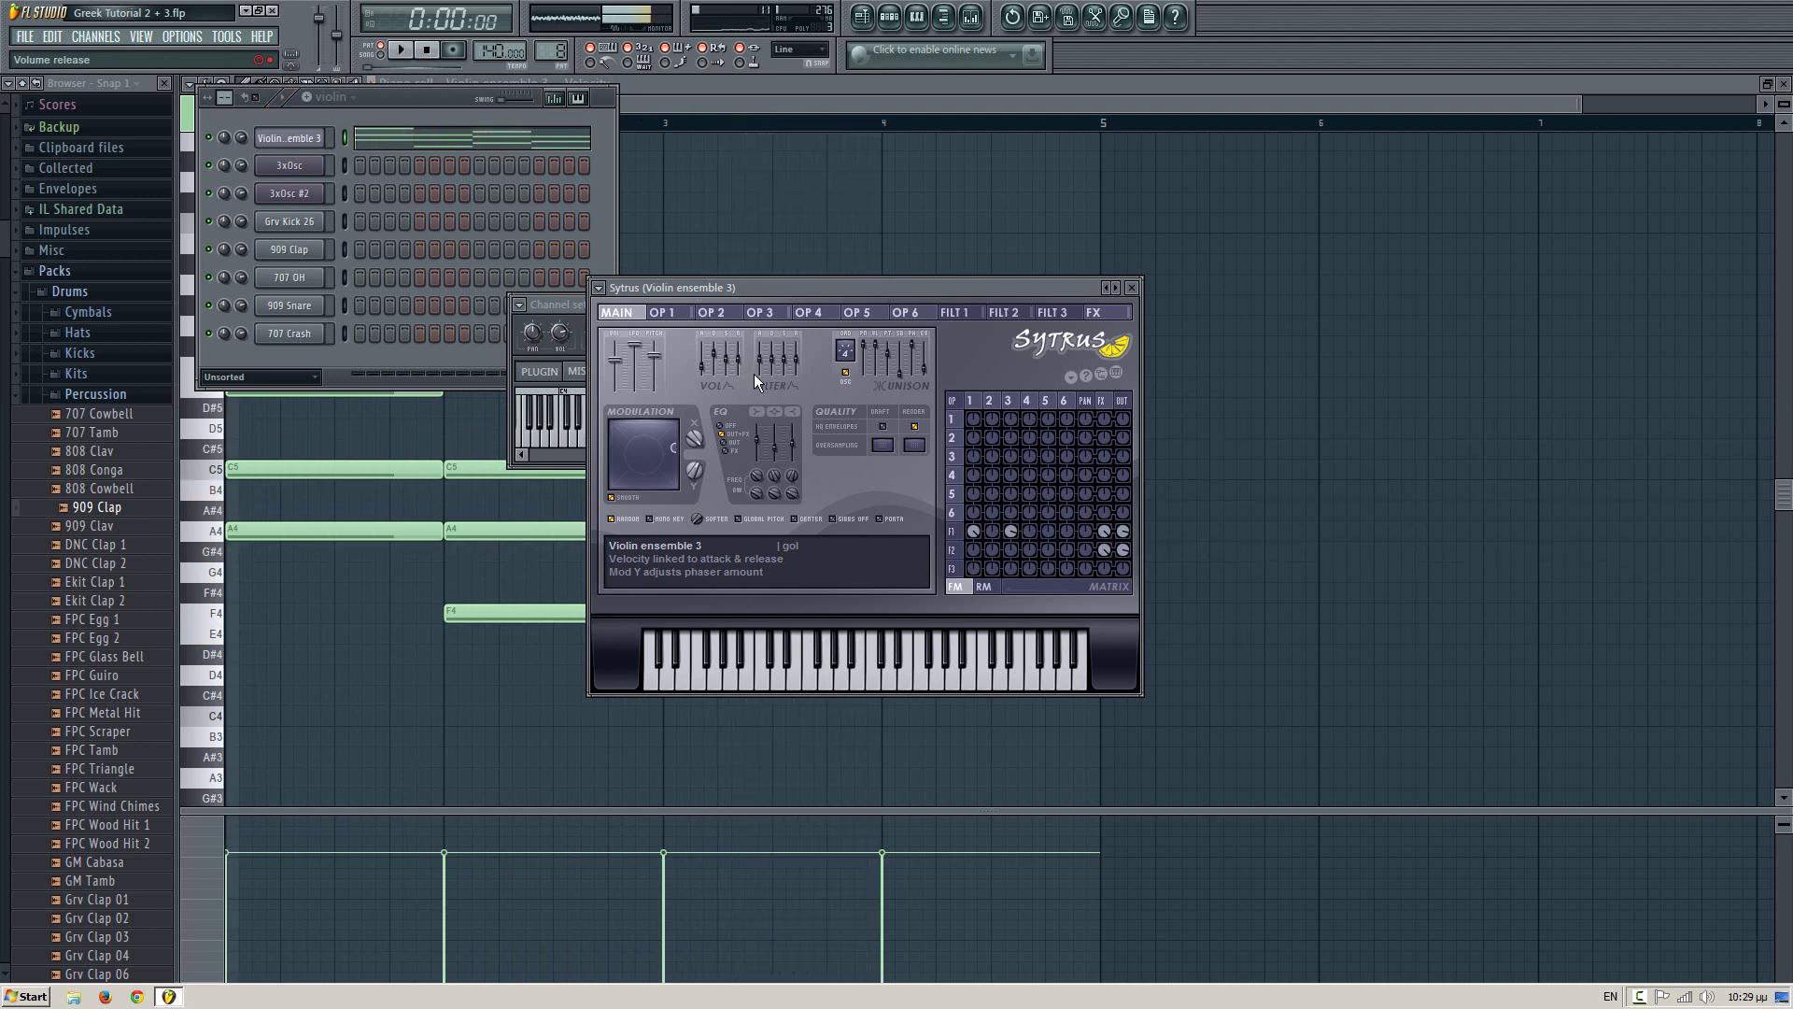
left_click(1133, 289)
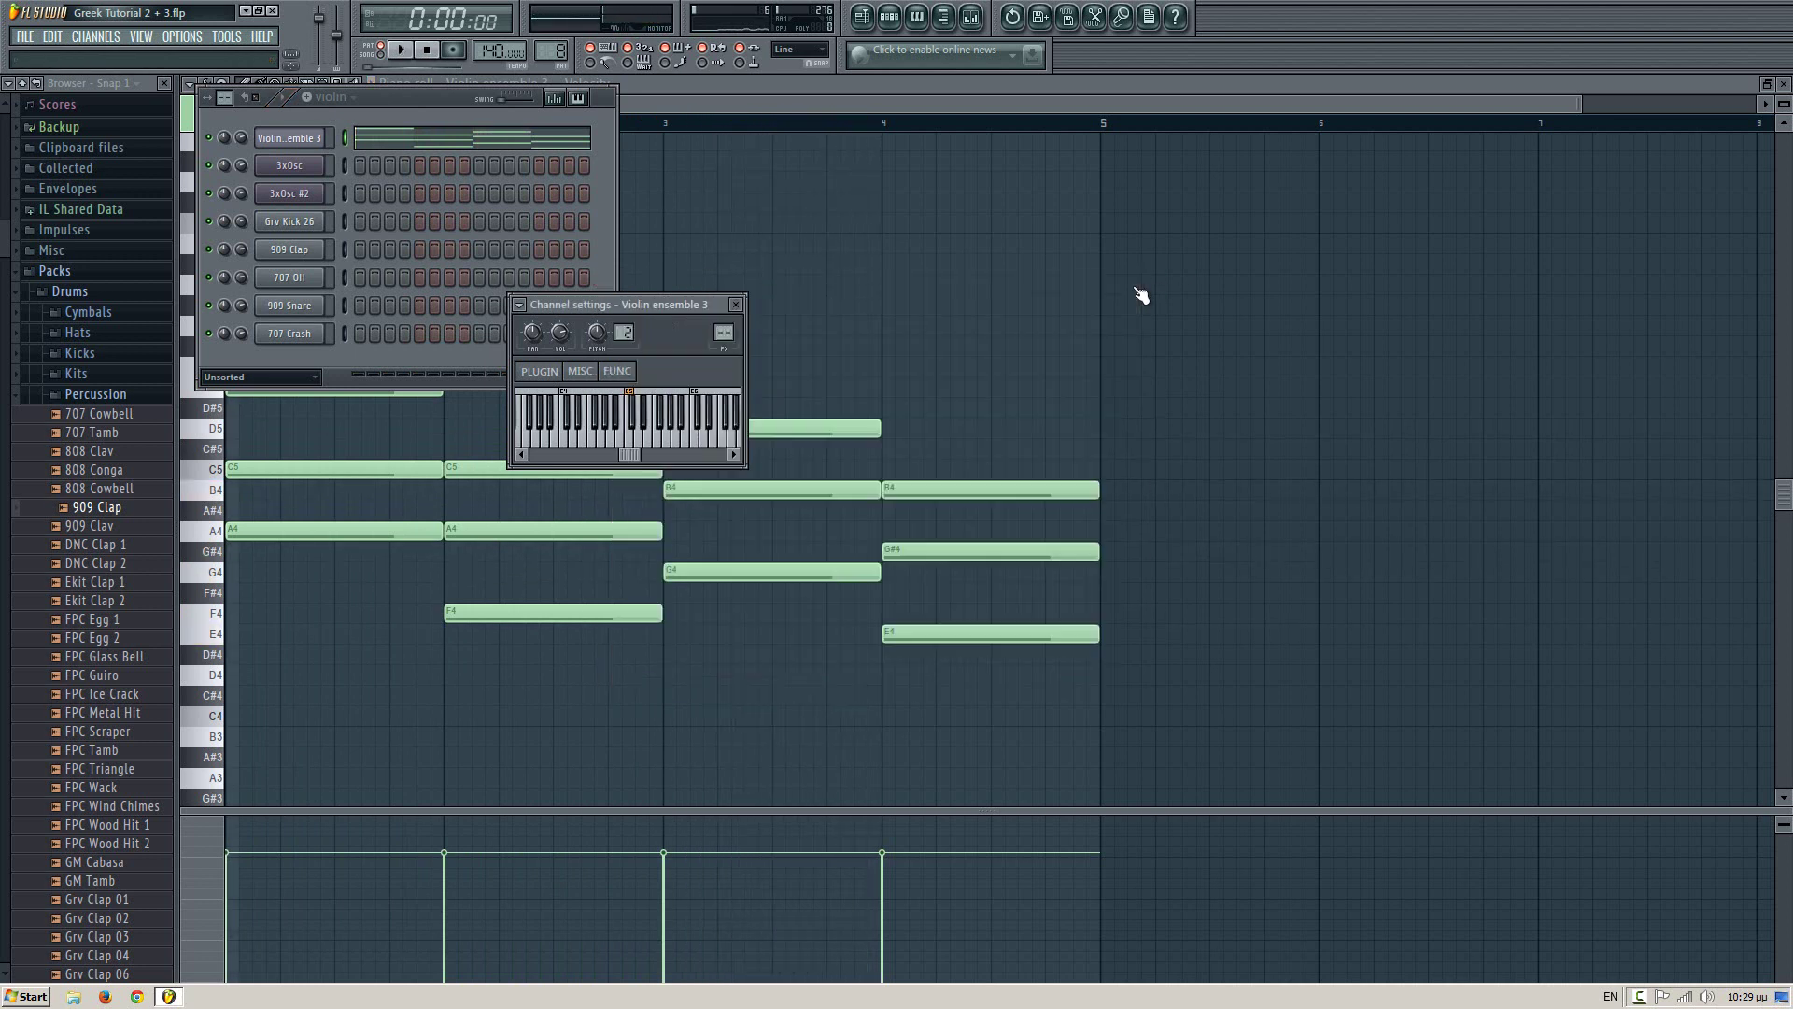
left_click(318, 142)
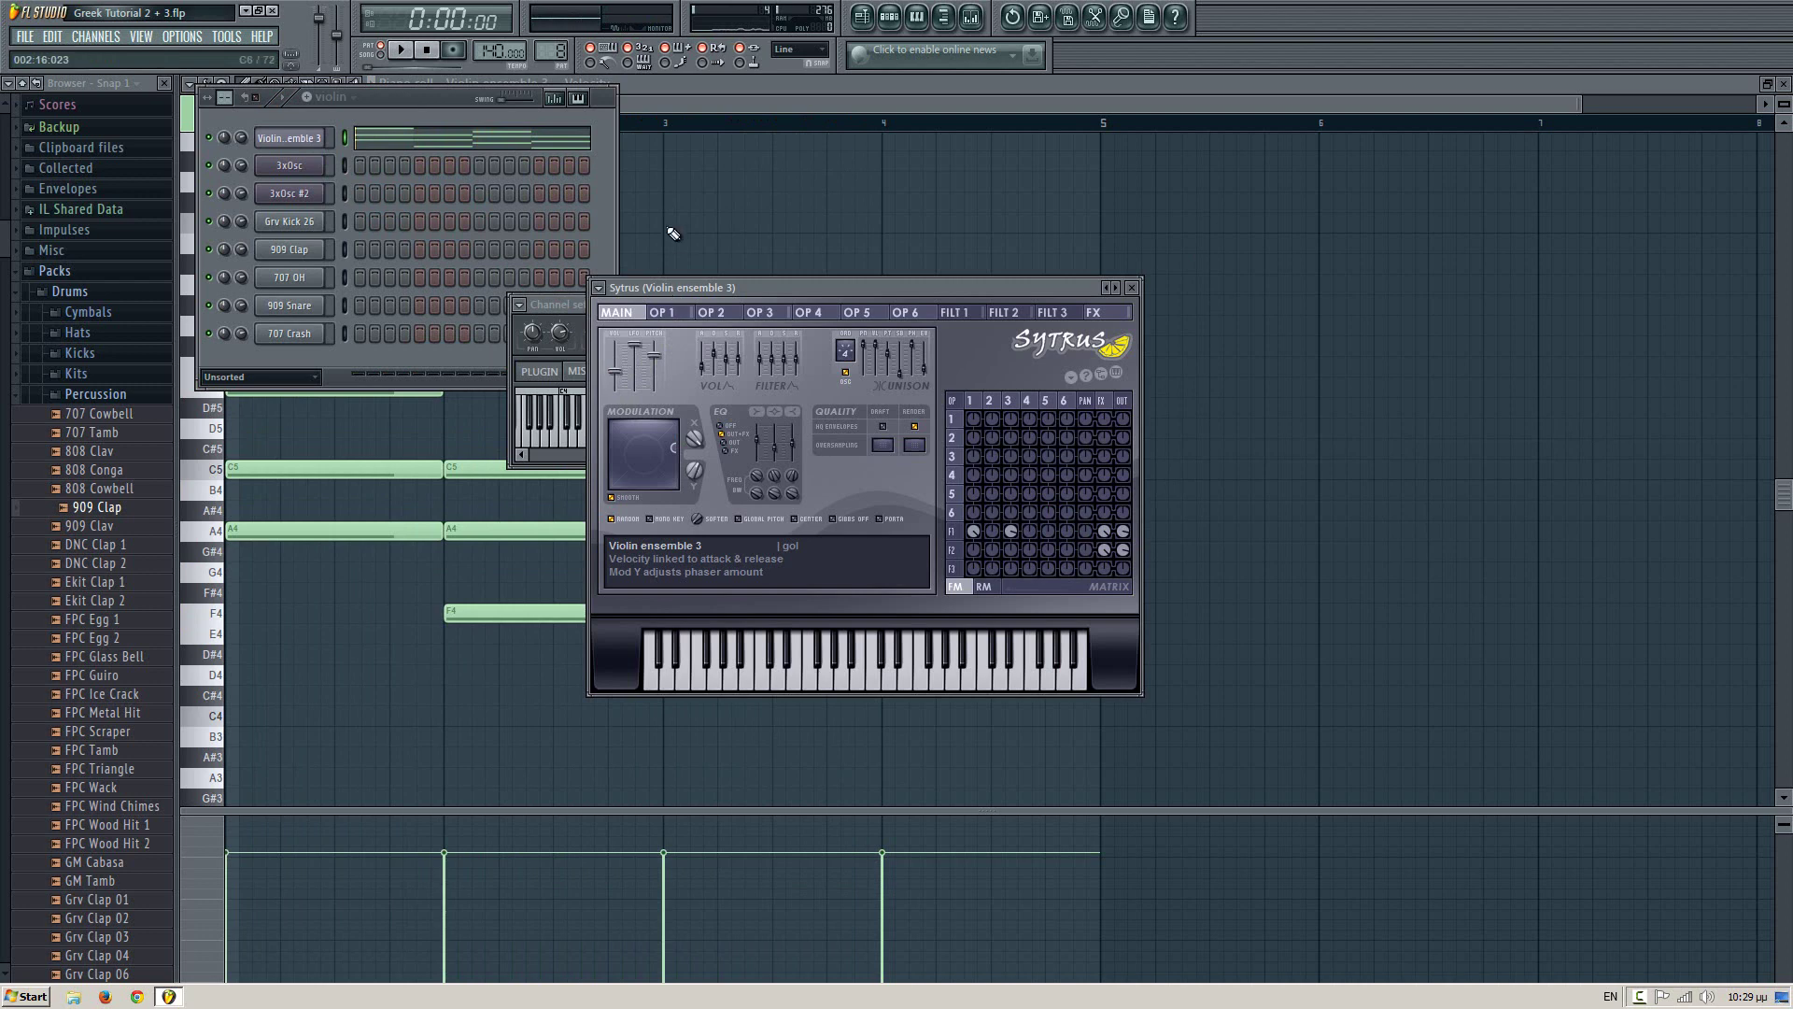
key("F5")
left_click(292, 160)
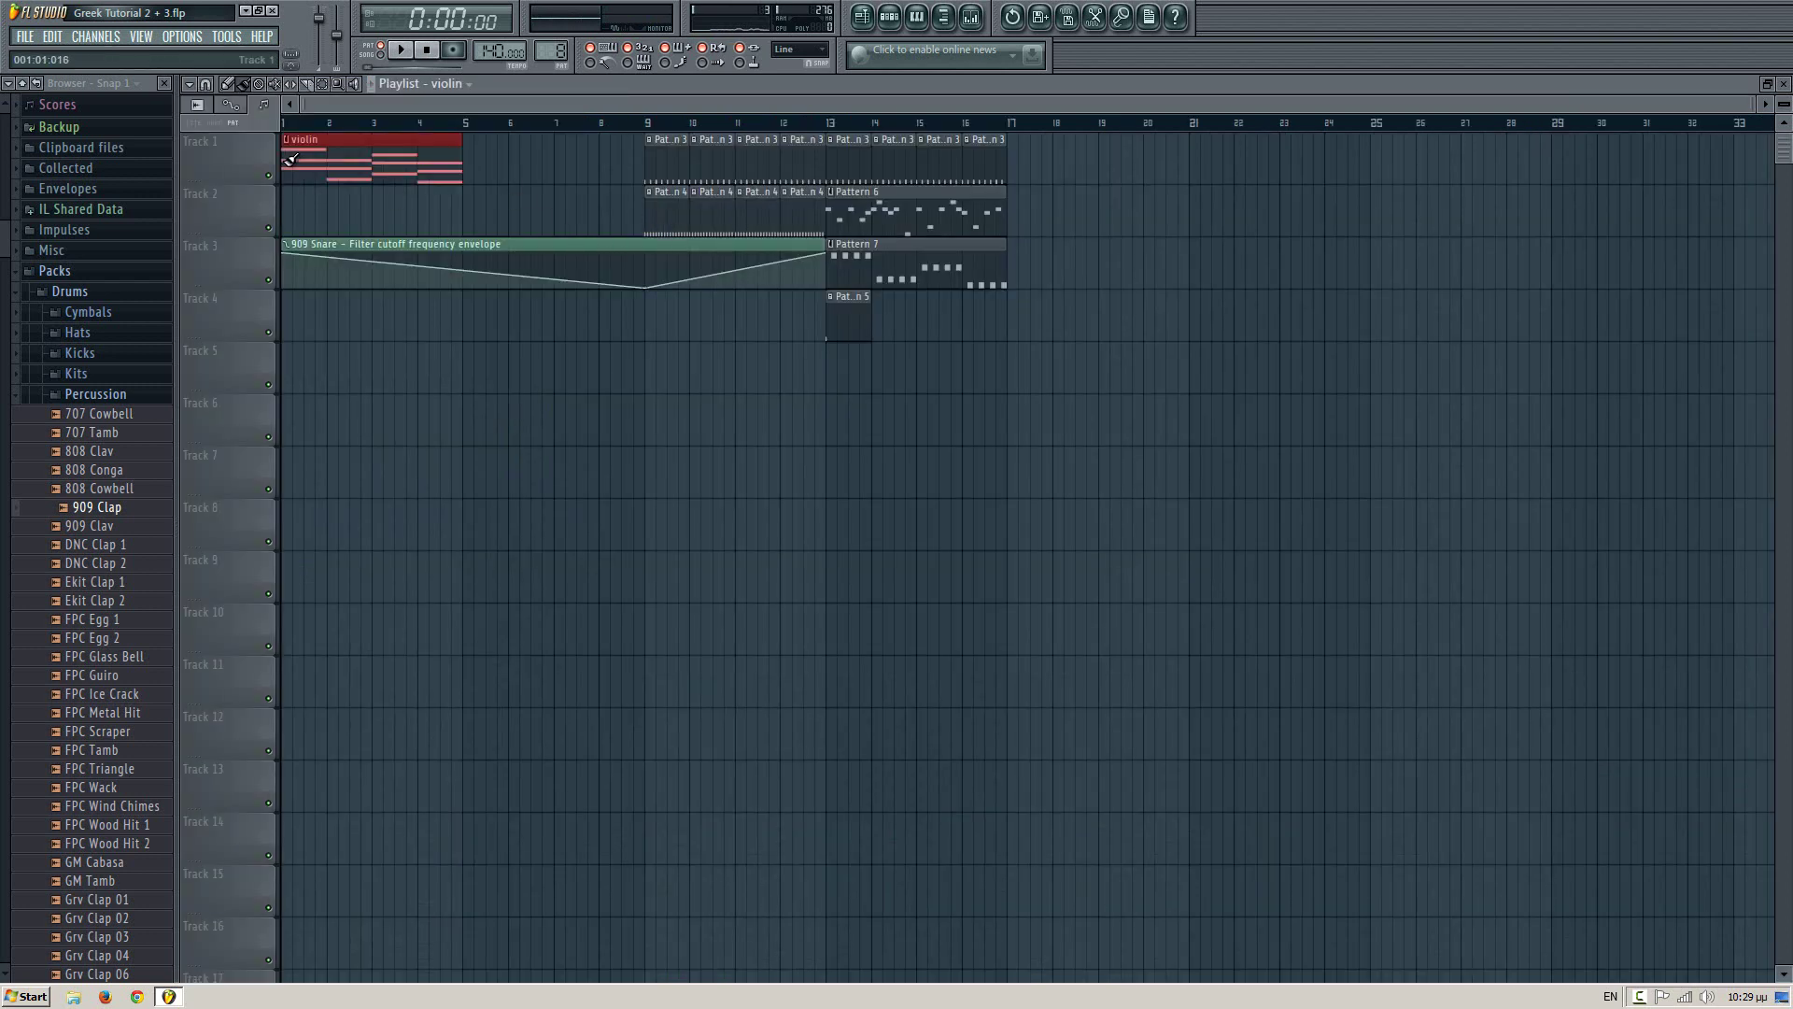
left_click(465, 167)
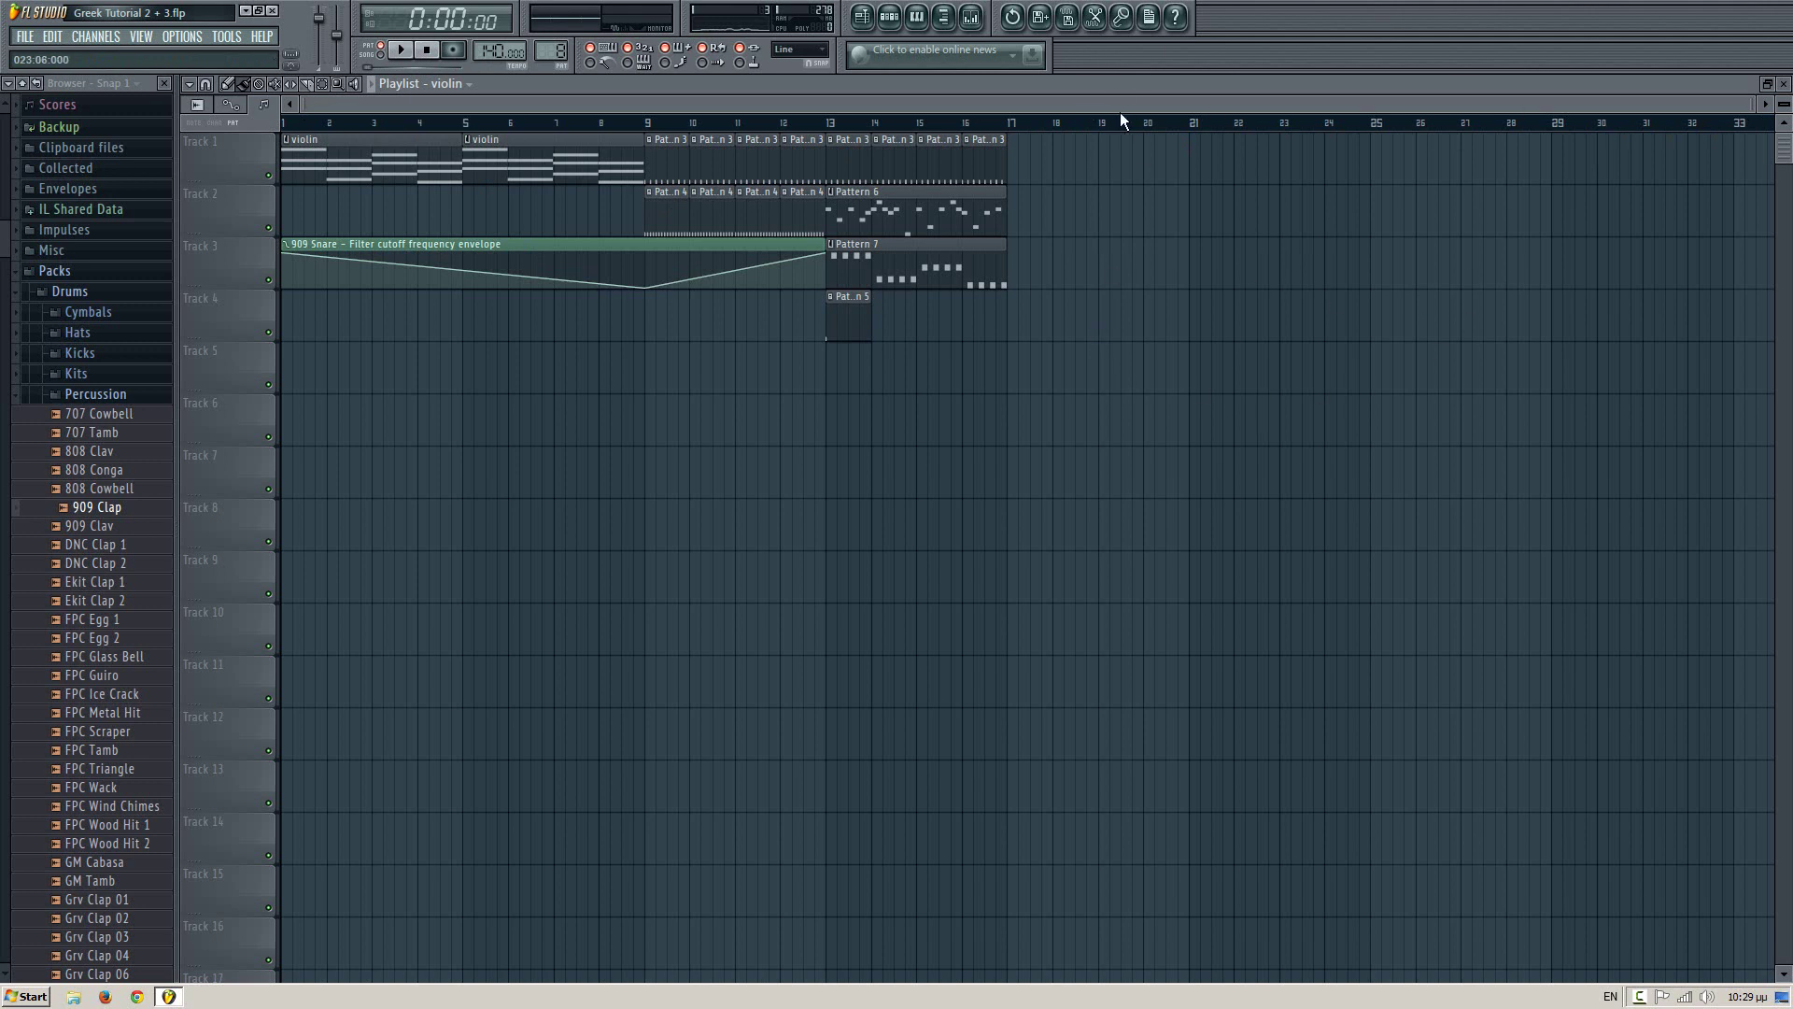
- Audition the violin clips from the start, and delete the older pattern clips from bar 9 onward and the 909 Snare filter automation clip
mouse_move(305, 107)
left_mouse_down()
mouse_move(650, 107)
mouse_move(303, 106)
left_mouse_up()
left_click(401, 50)
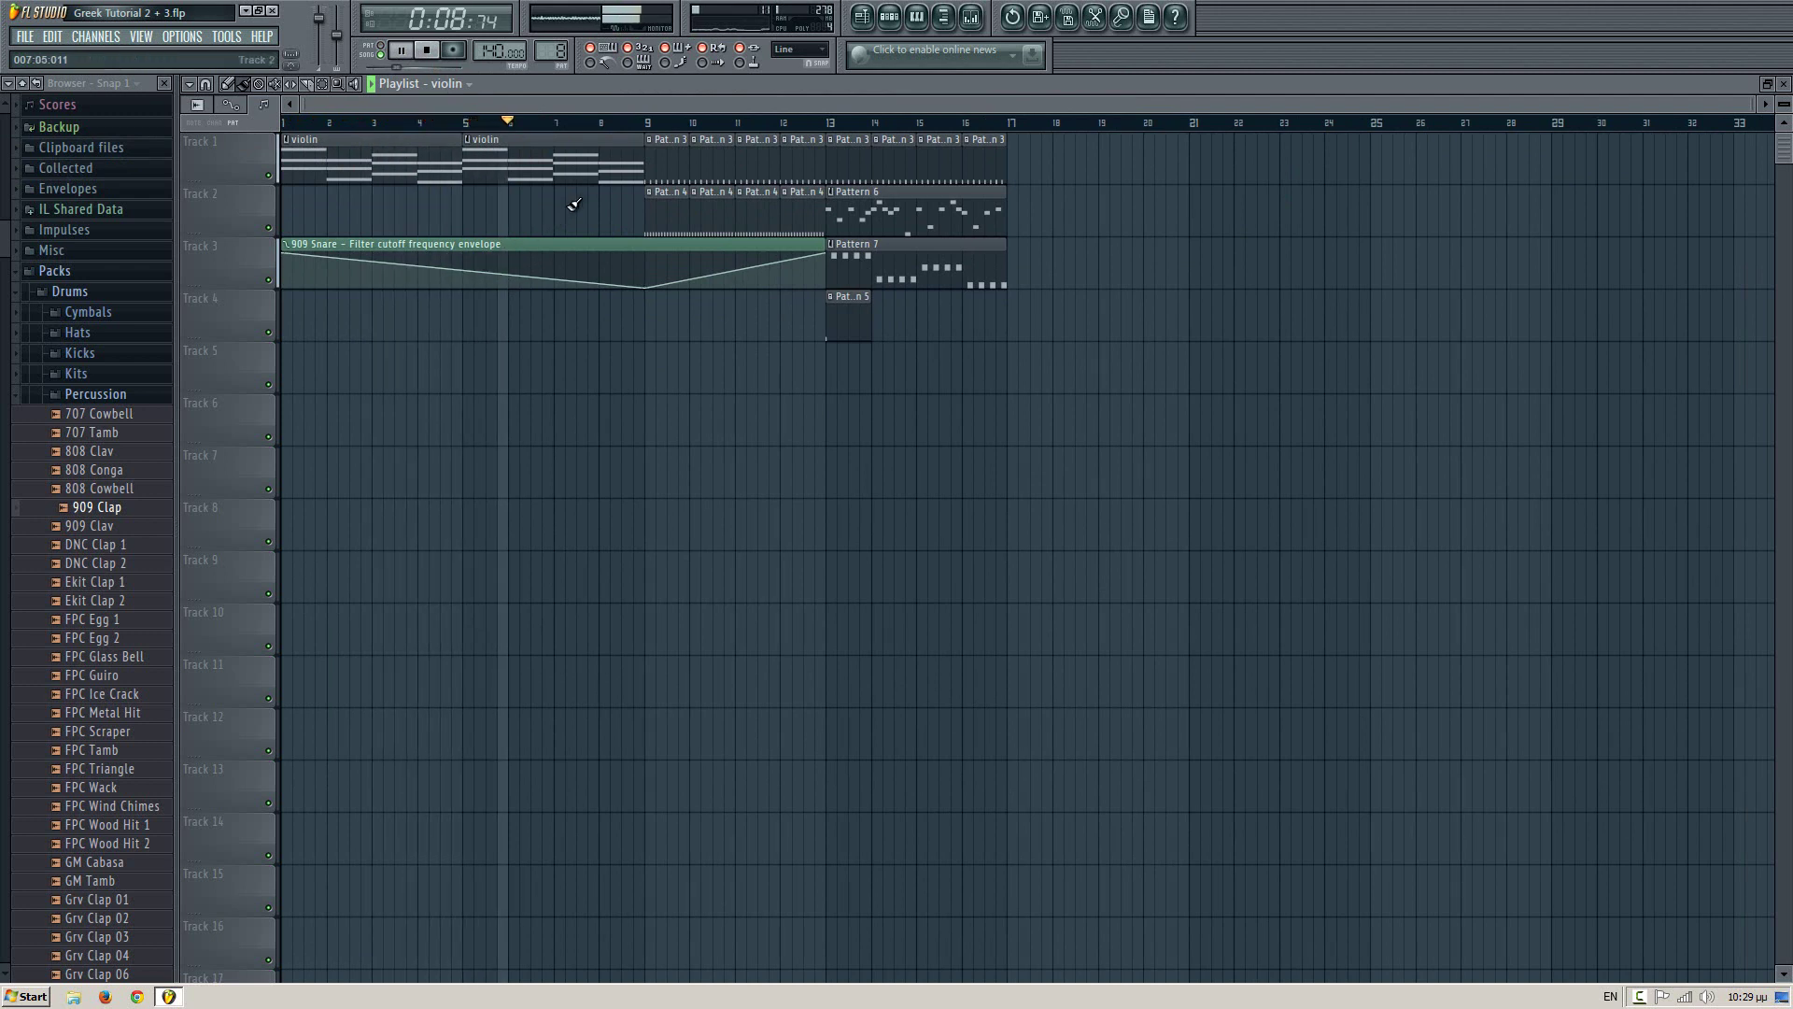
left_click(415, 55)
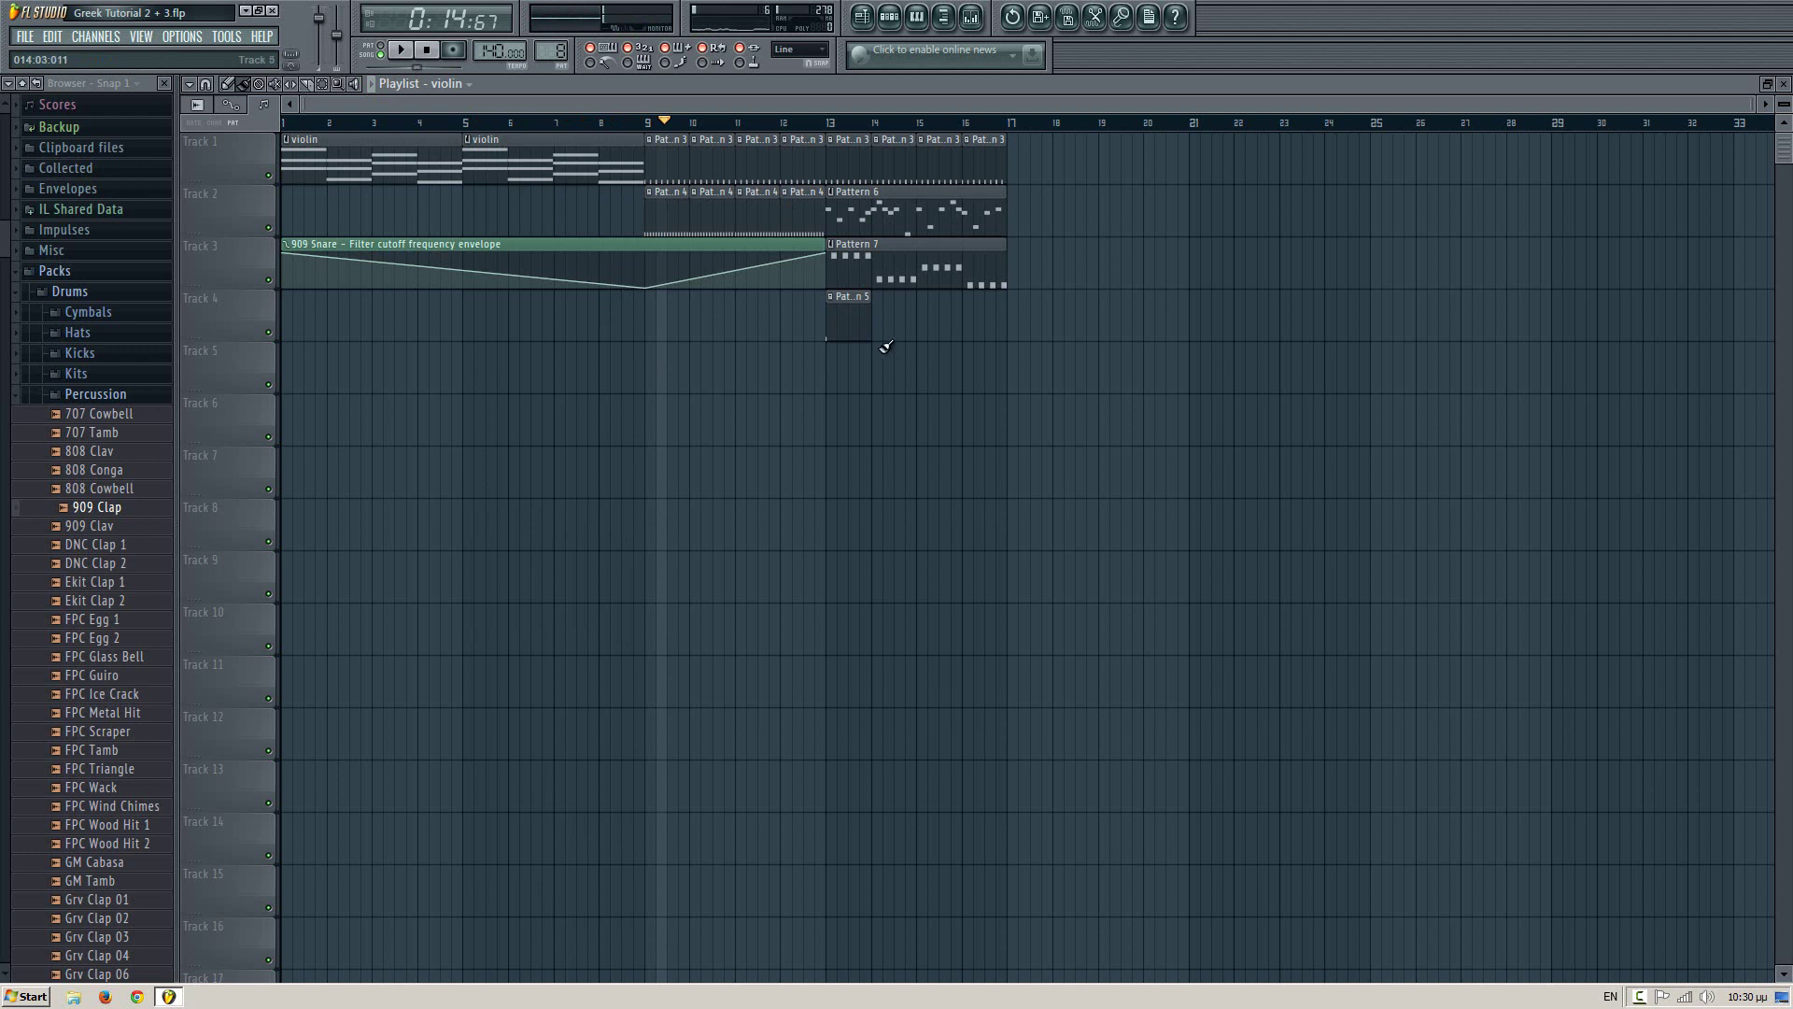
mouse_move(861, 322)
left_mouse_down()
mouse_move(1059, 254)
mouse_move(755, 194)
mouse_move(687, 147)
mouse_move(811, 154)
left_mouse_up()
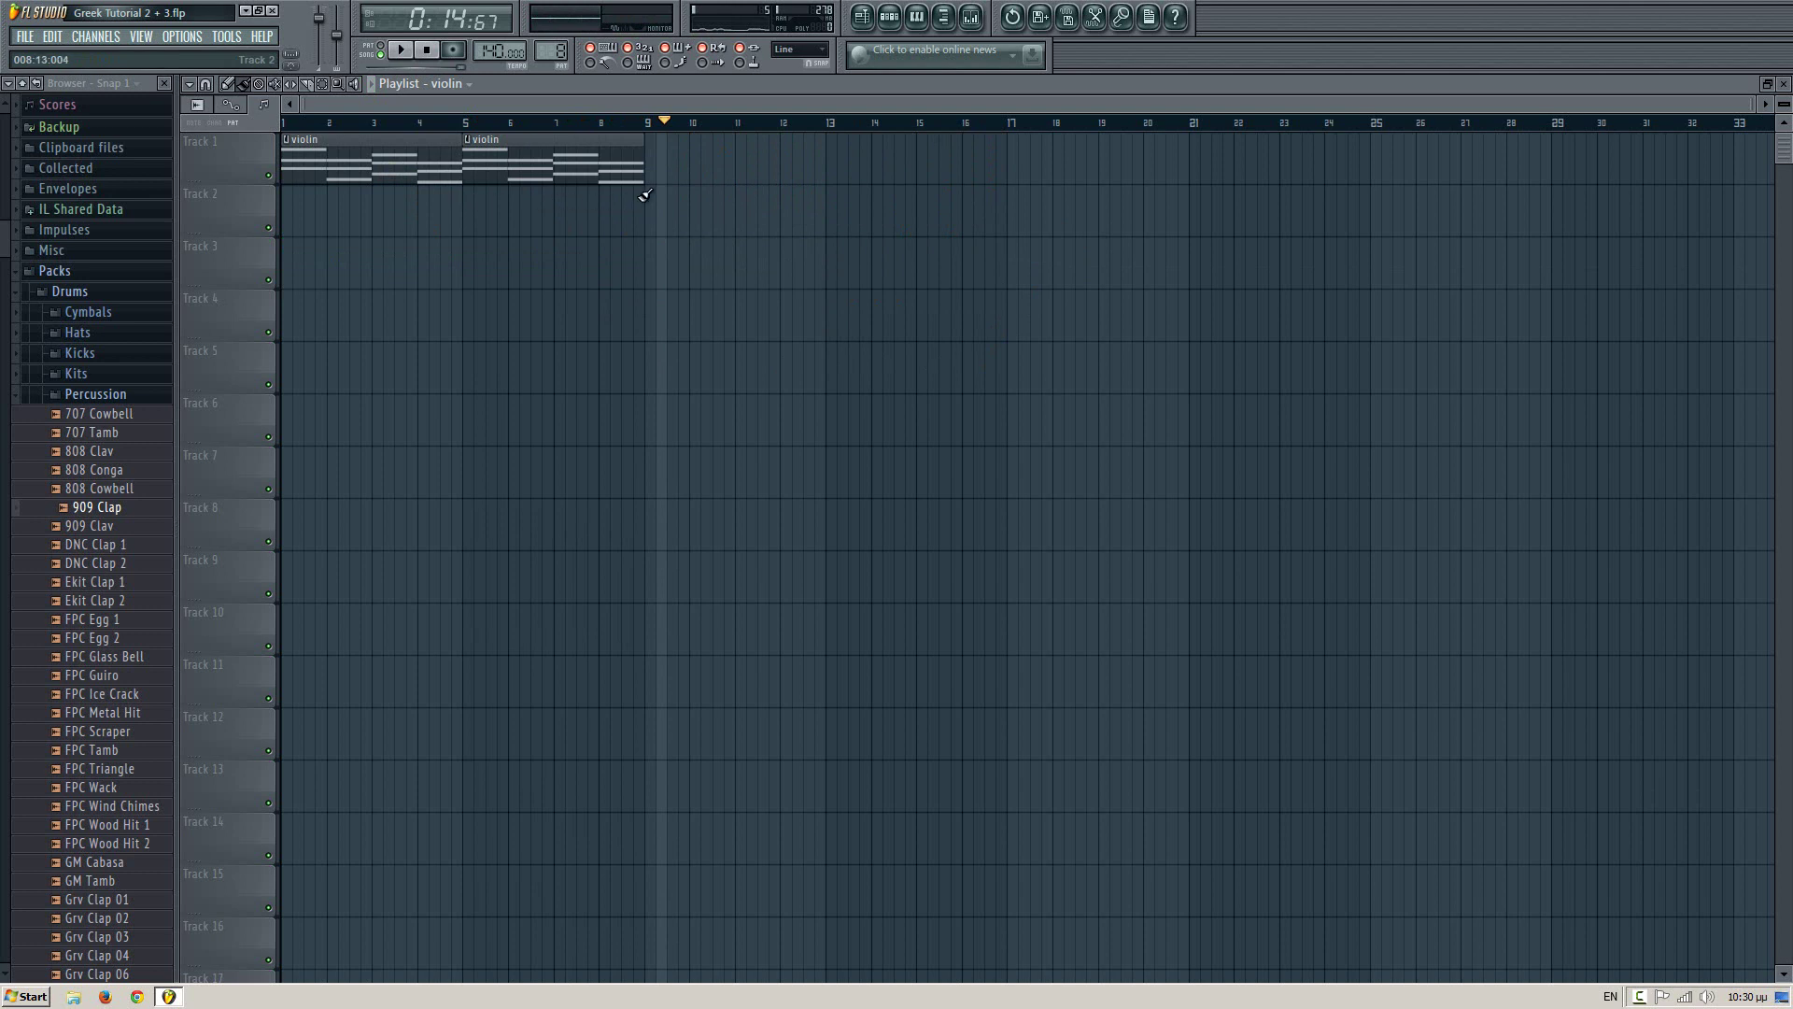
- Give 3xOsc #2 one-bar notes A4, F4, G4 and E4 in Pattern 9, and place the pattern on Track 2 at bar 5
key("F6")
right_click(870, 332)
left_click_drag(551, 56, 551, 45)
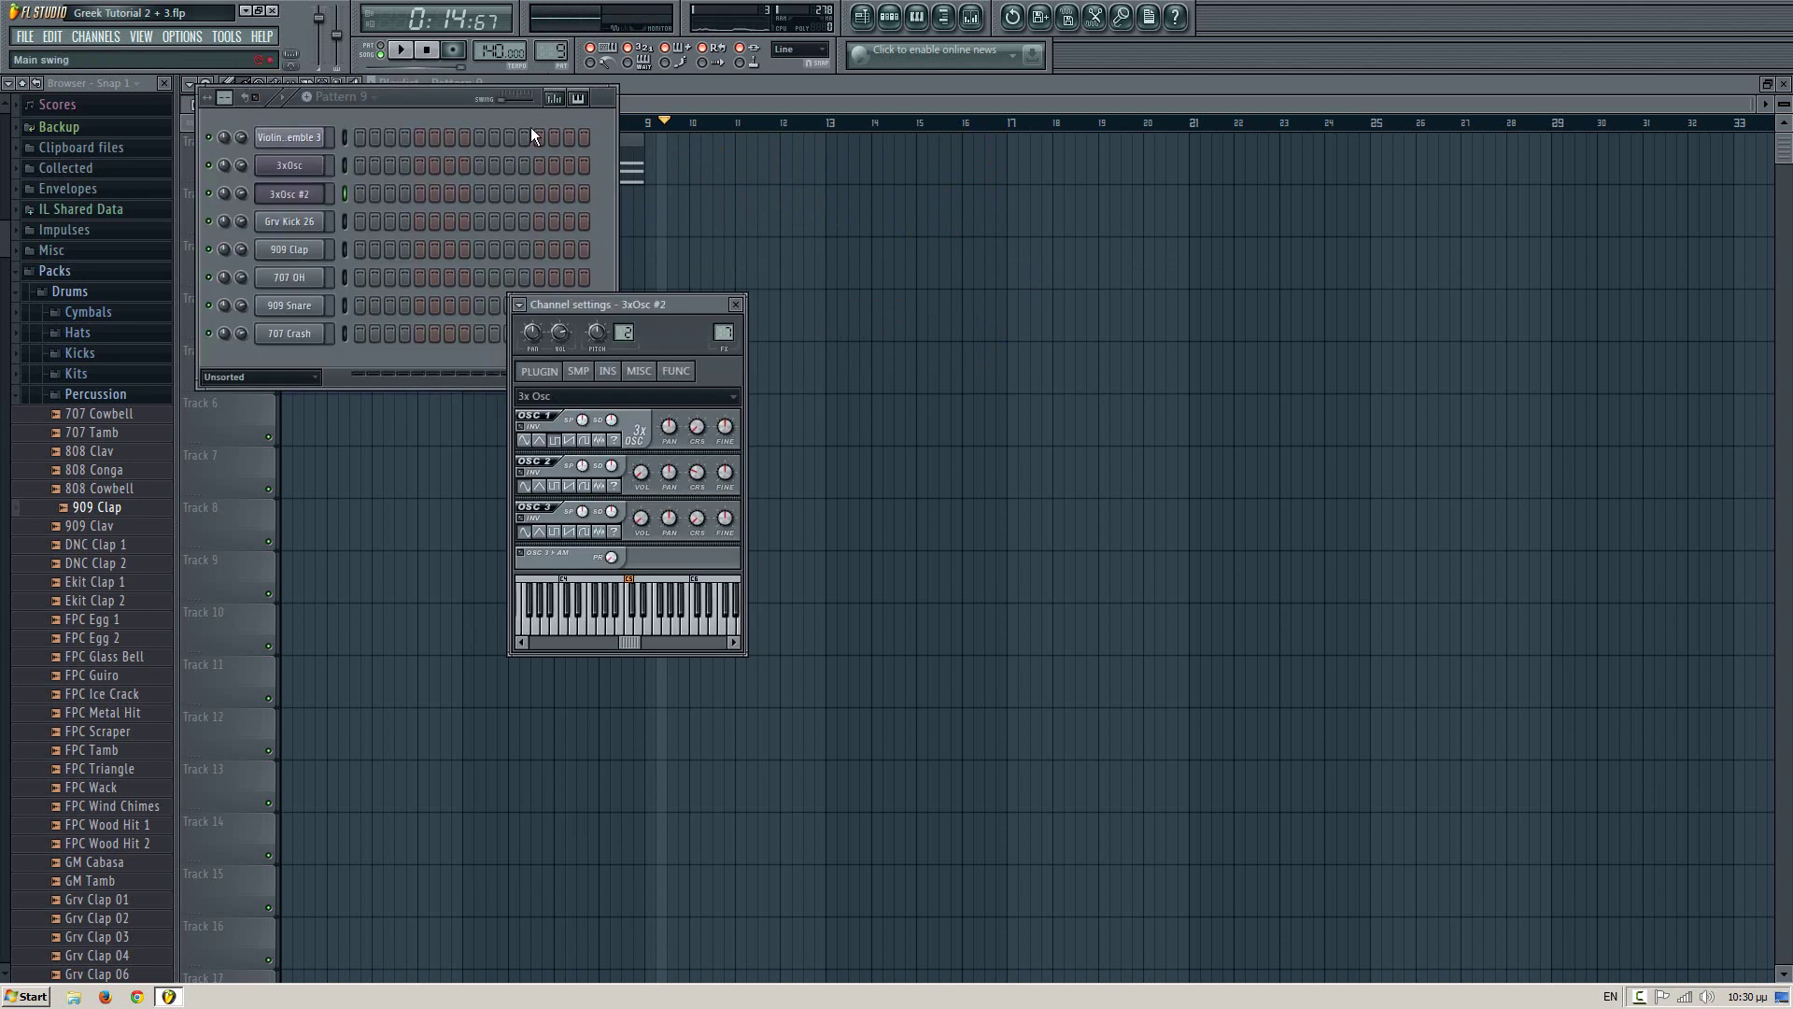
right_click(323, 198)
left_click(371, 192)
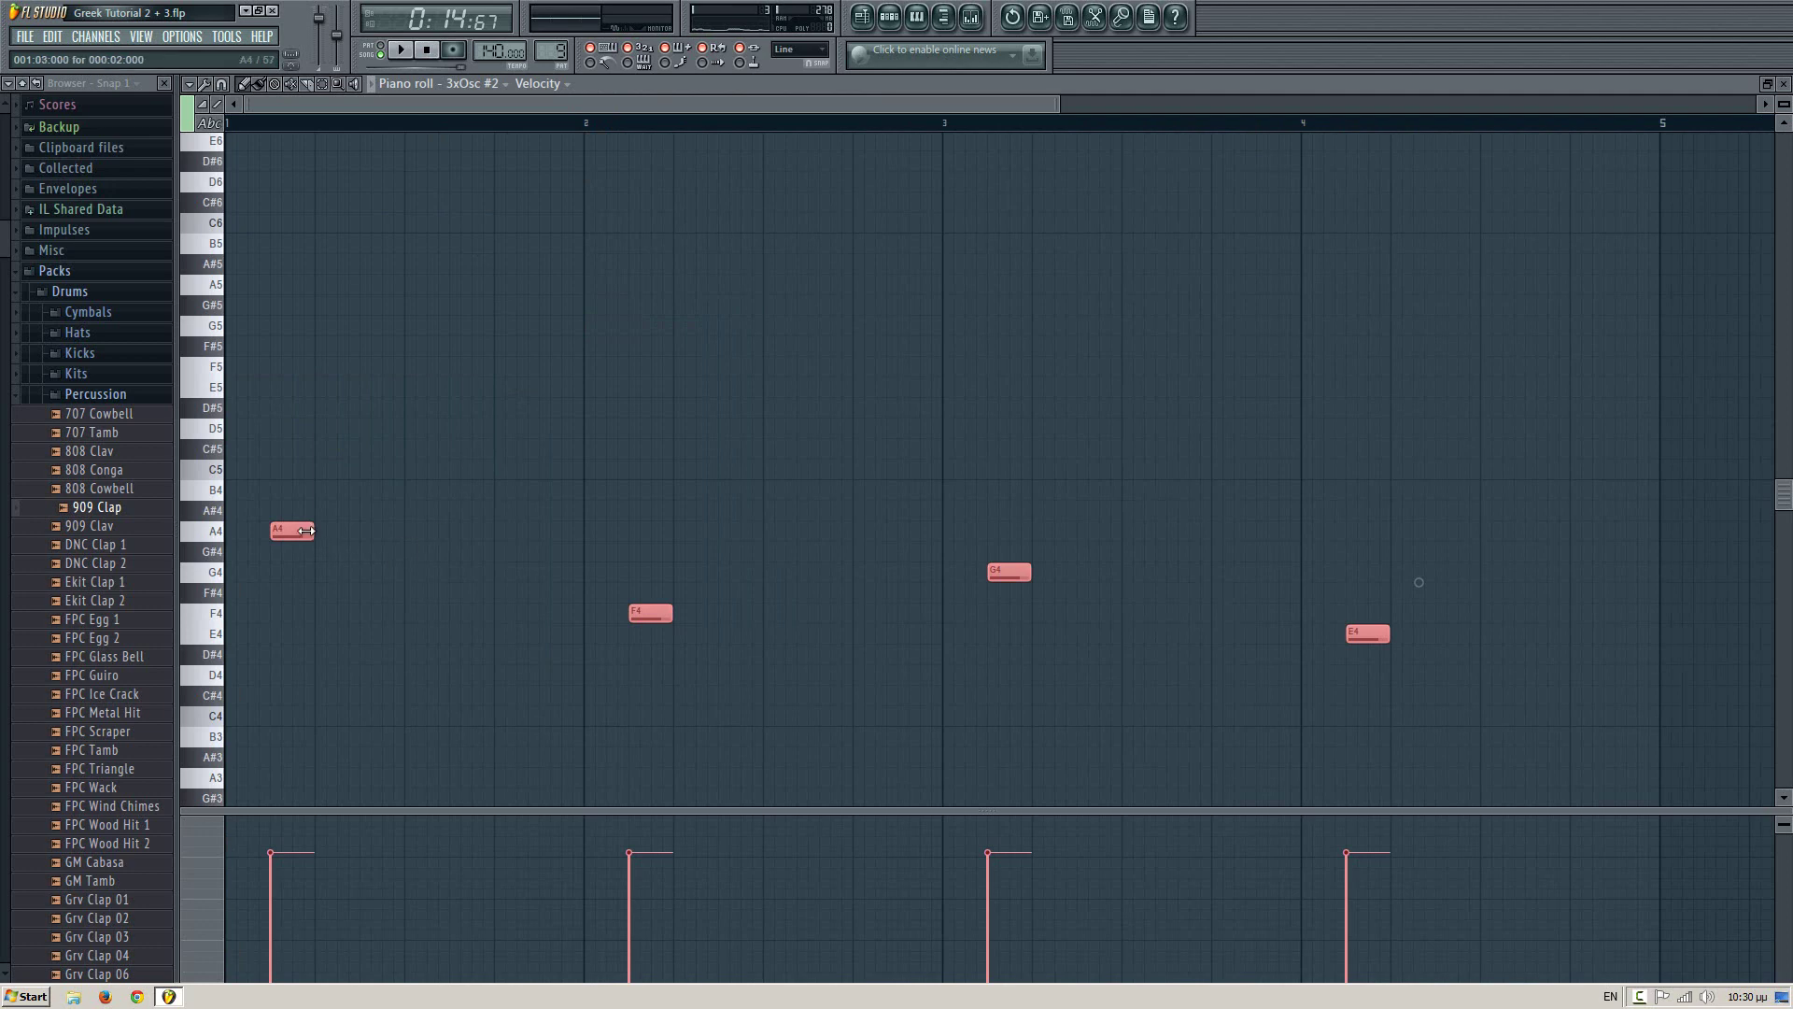
left_click_drag(297, 531, 579, 517)
left_click(589, 475, "ctrl")
key("Escape")
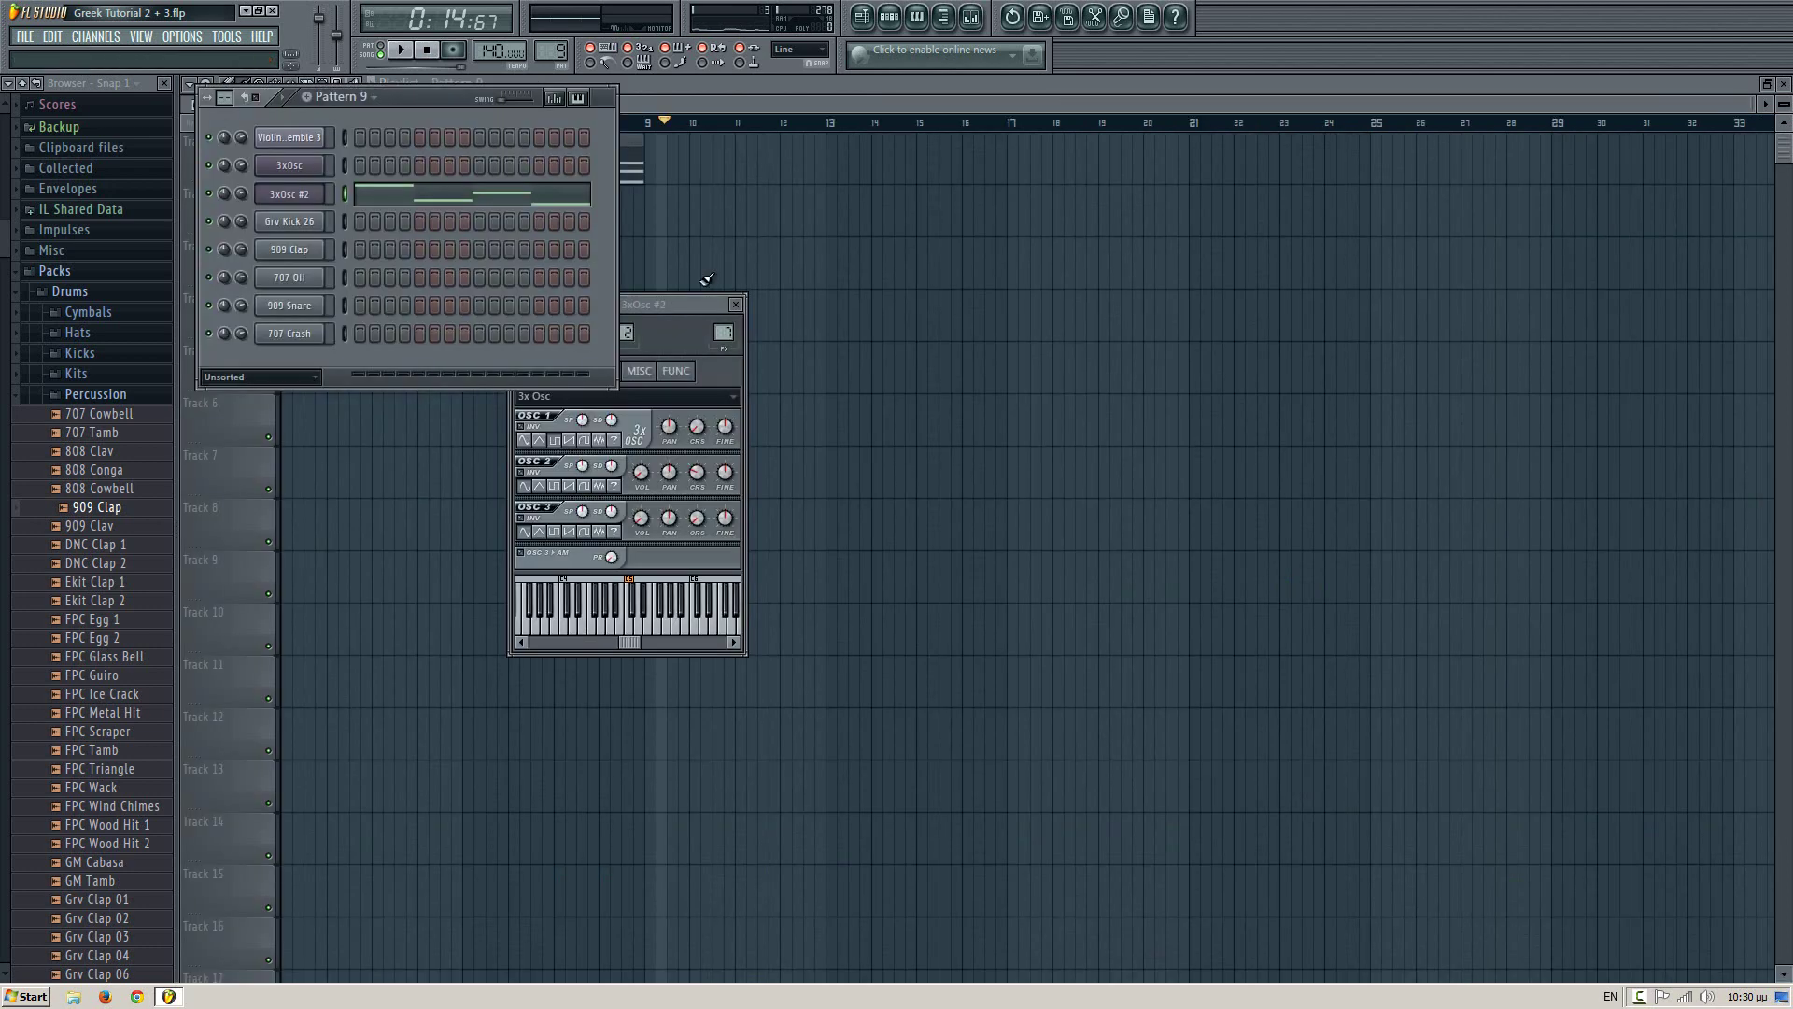
right_click(820, 233)
left_click(469, 210)
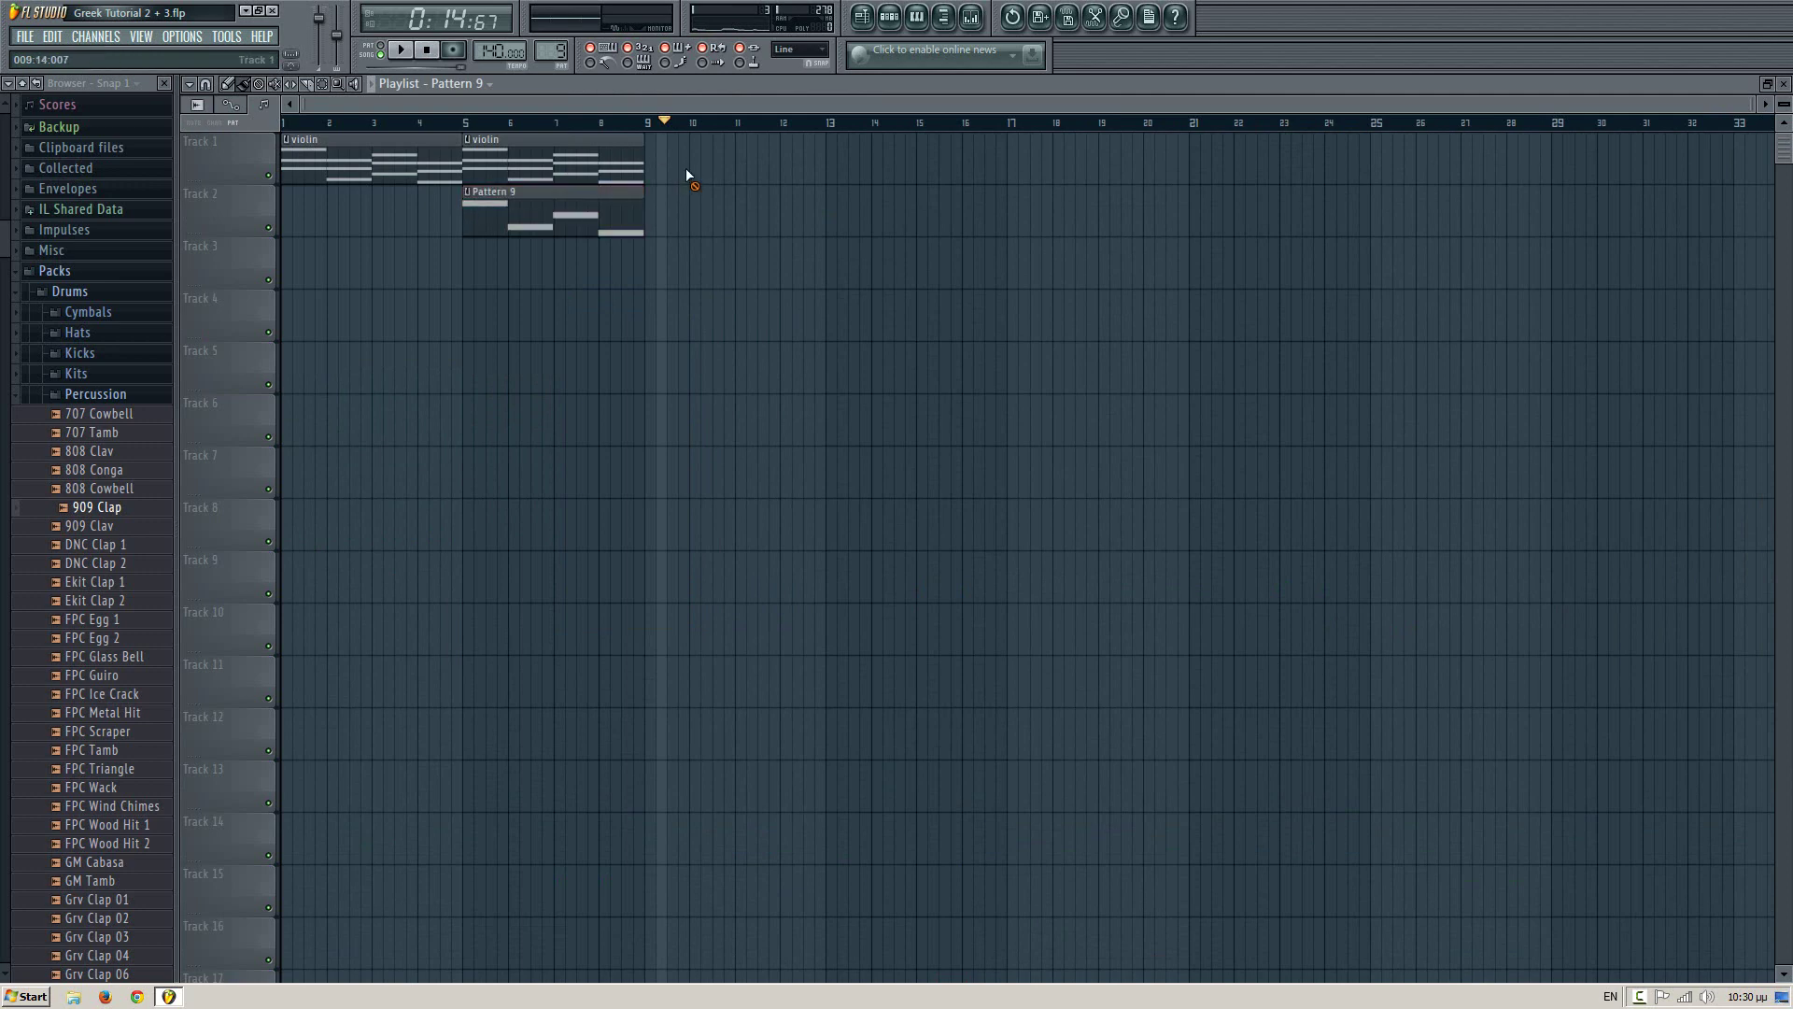
- Create an automation clip for the filter cutoff frequency of 3xOsc #2
double_click(536, 224)
key("F6")
left_click(312, 193)
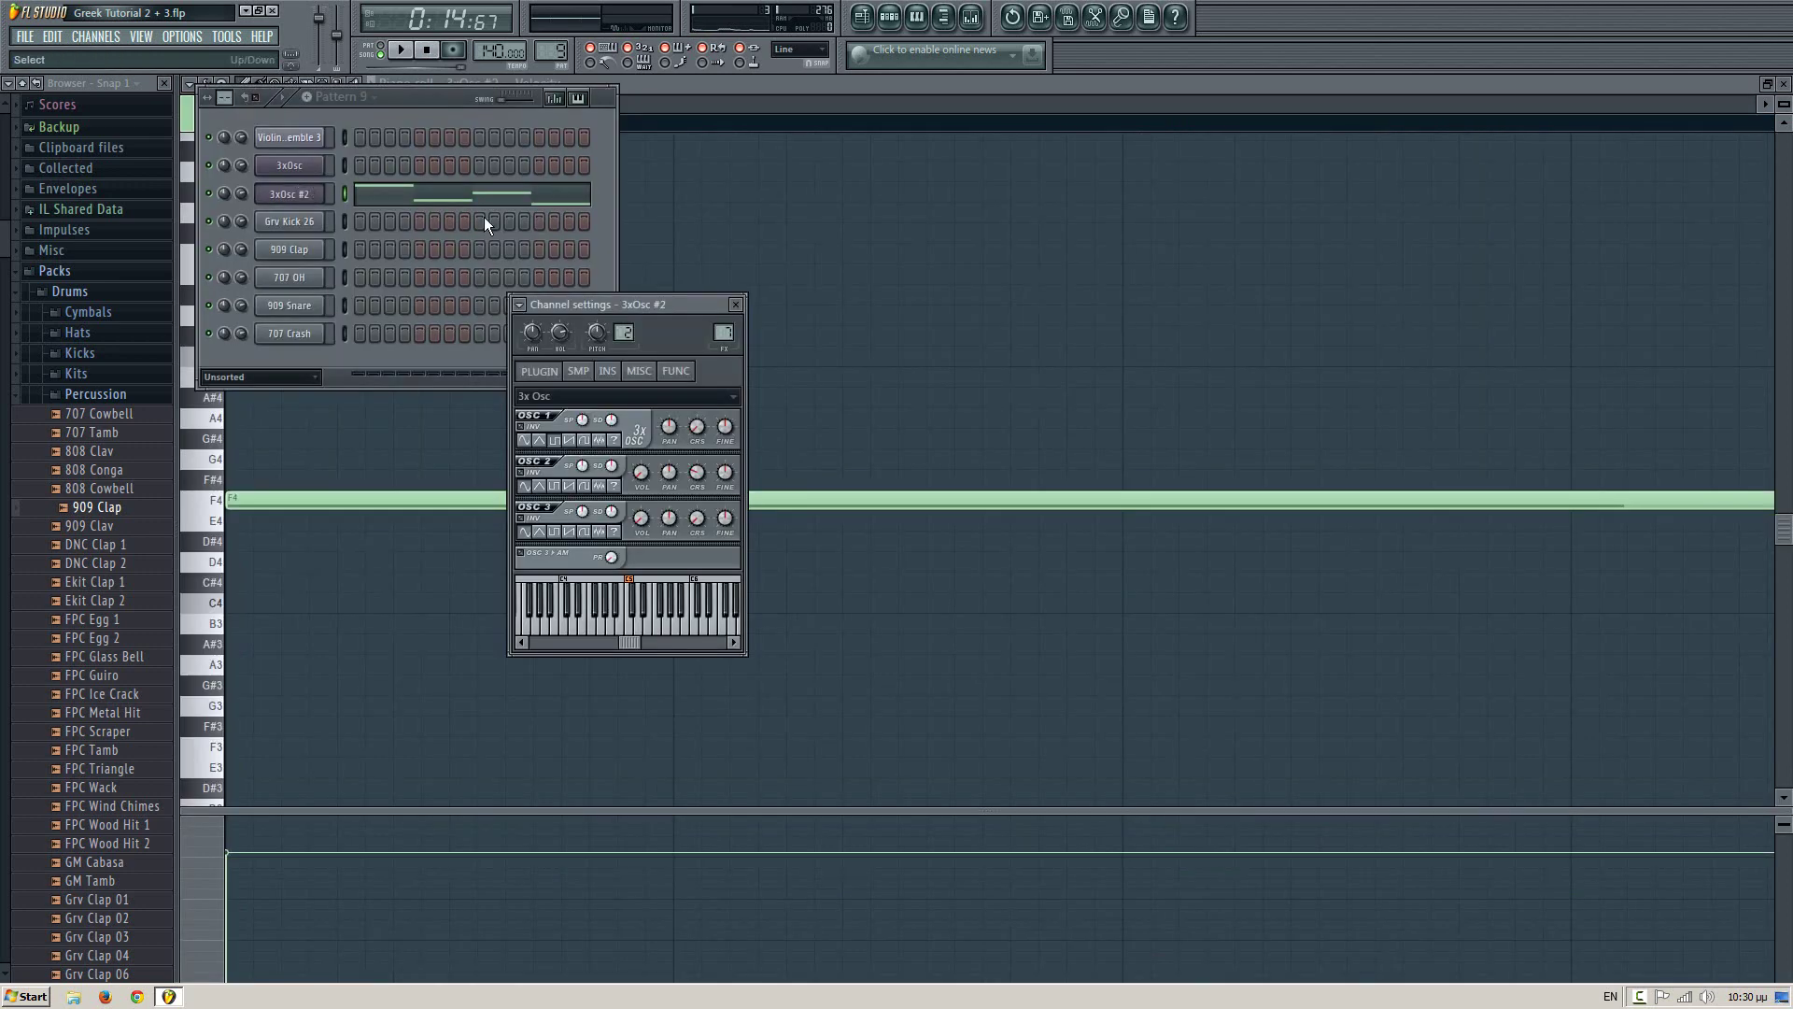
left_click(623, 381)
right_click(655, 553)
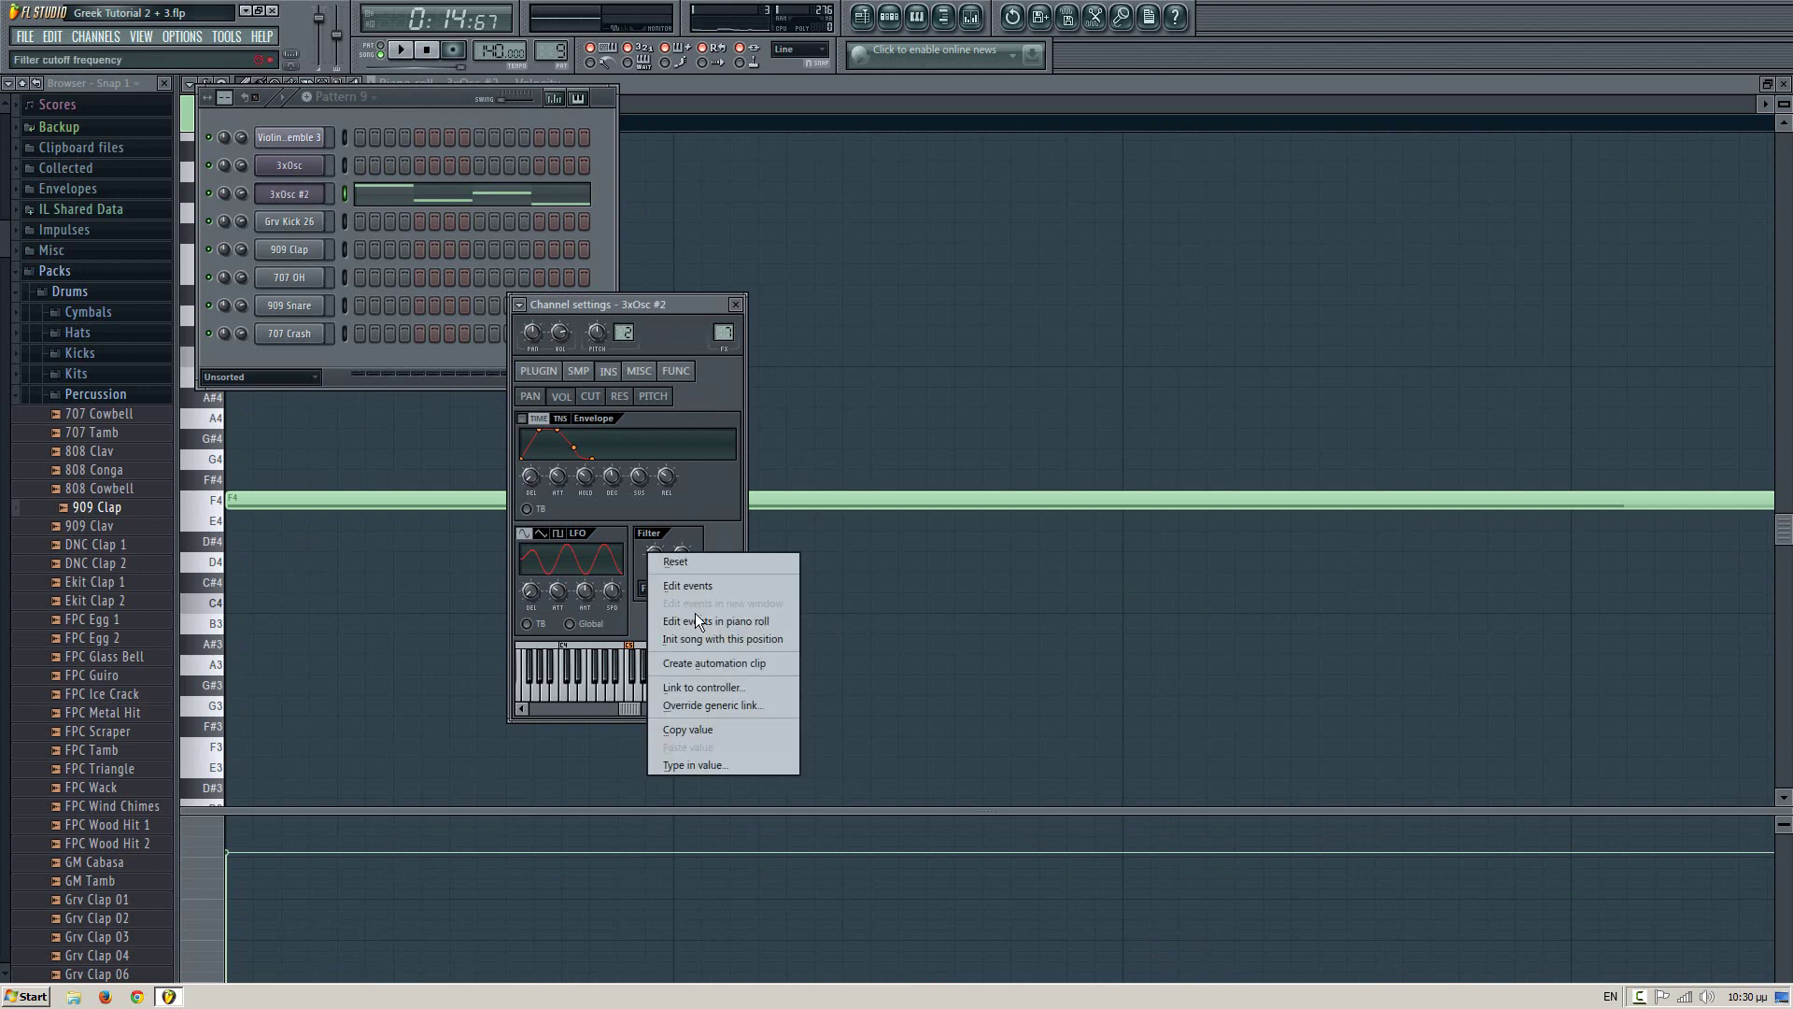
left_click(710, 662)
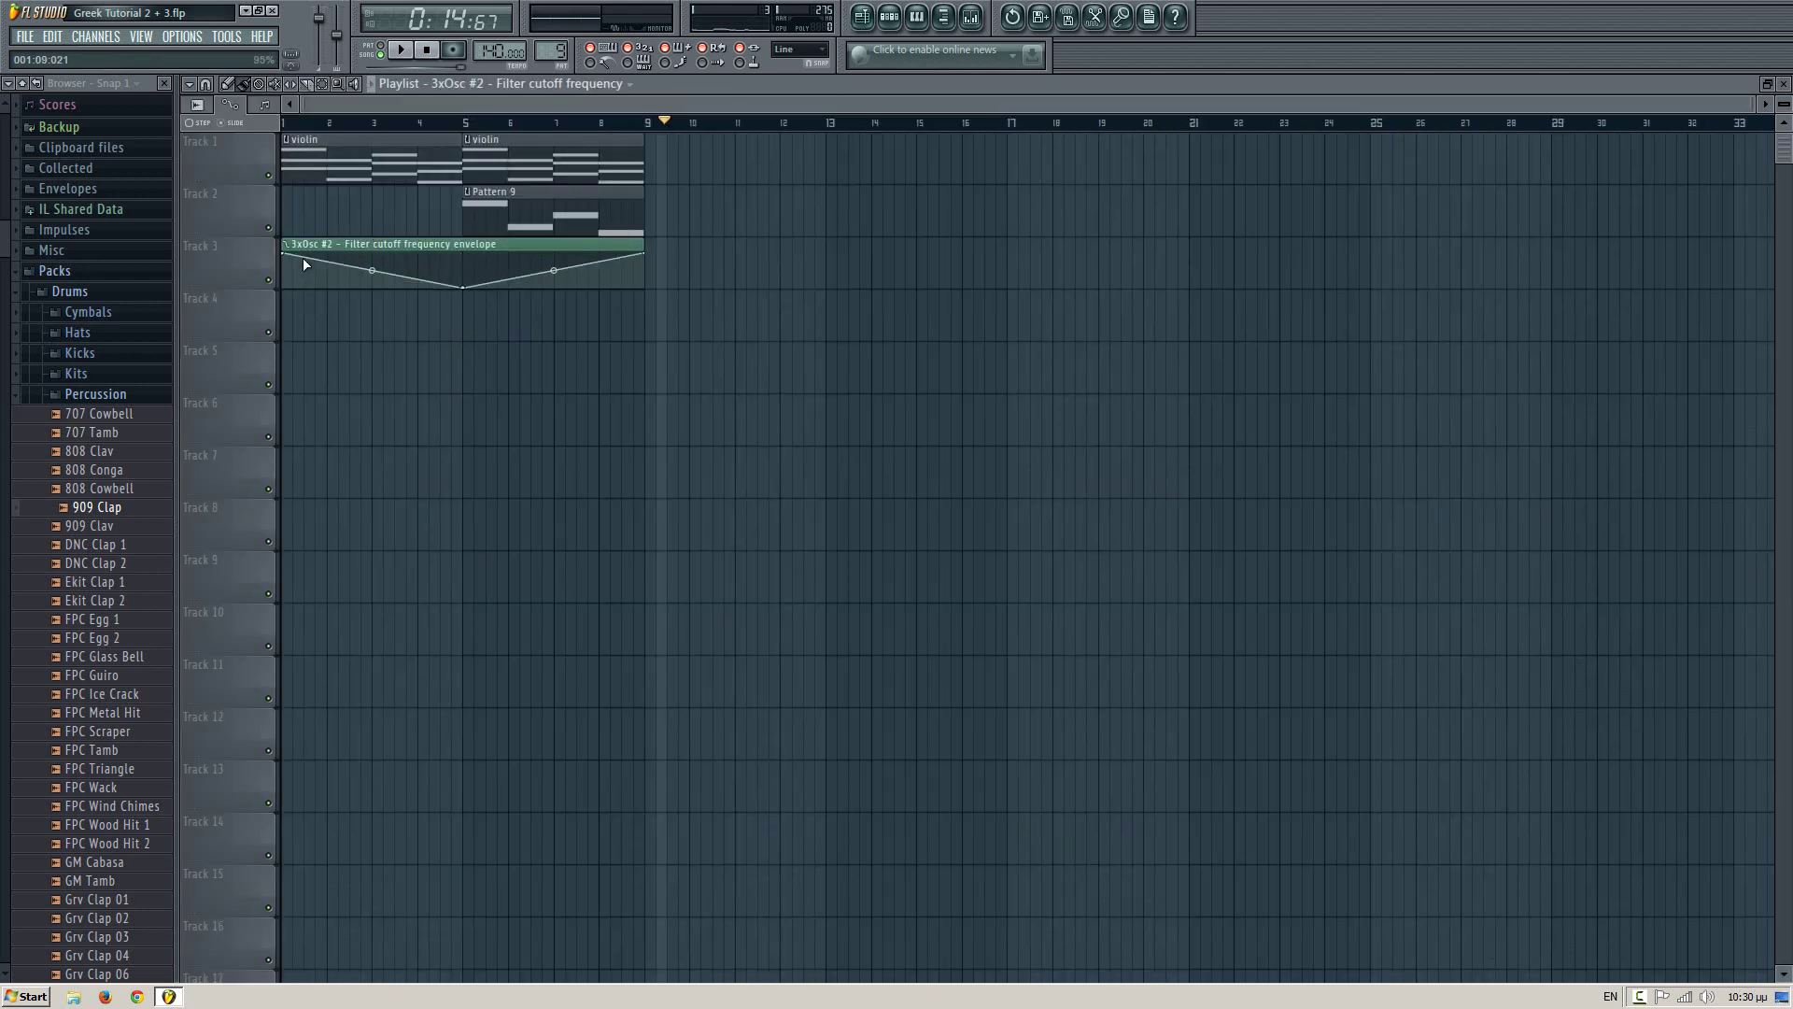
- Play the arrangement from around bar 5 to hear the 3xOsc #2 part with its filter cutoff automation
left_click(462, 122)
key("space")
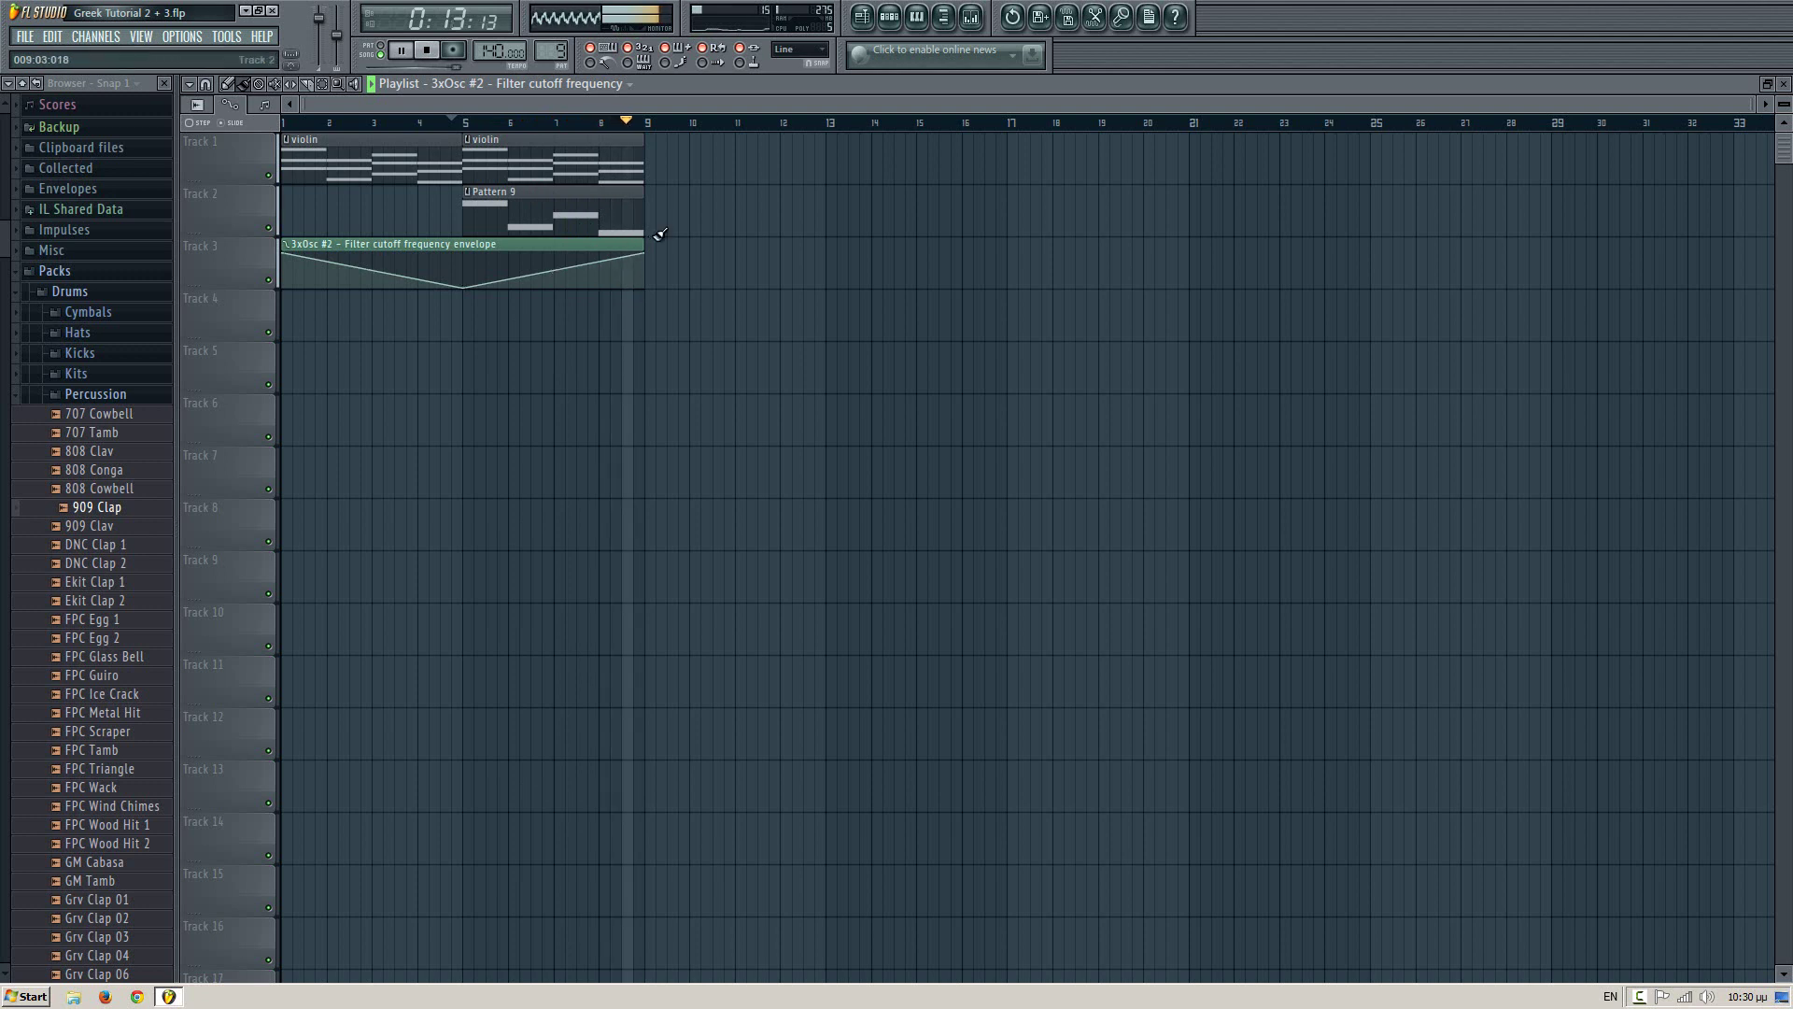
key("space")
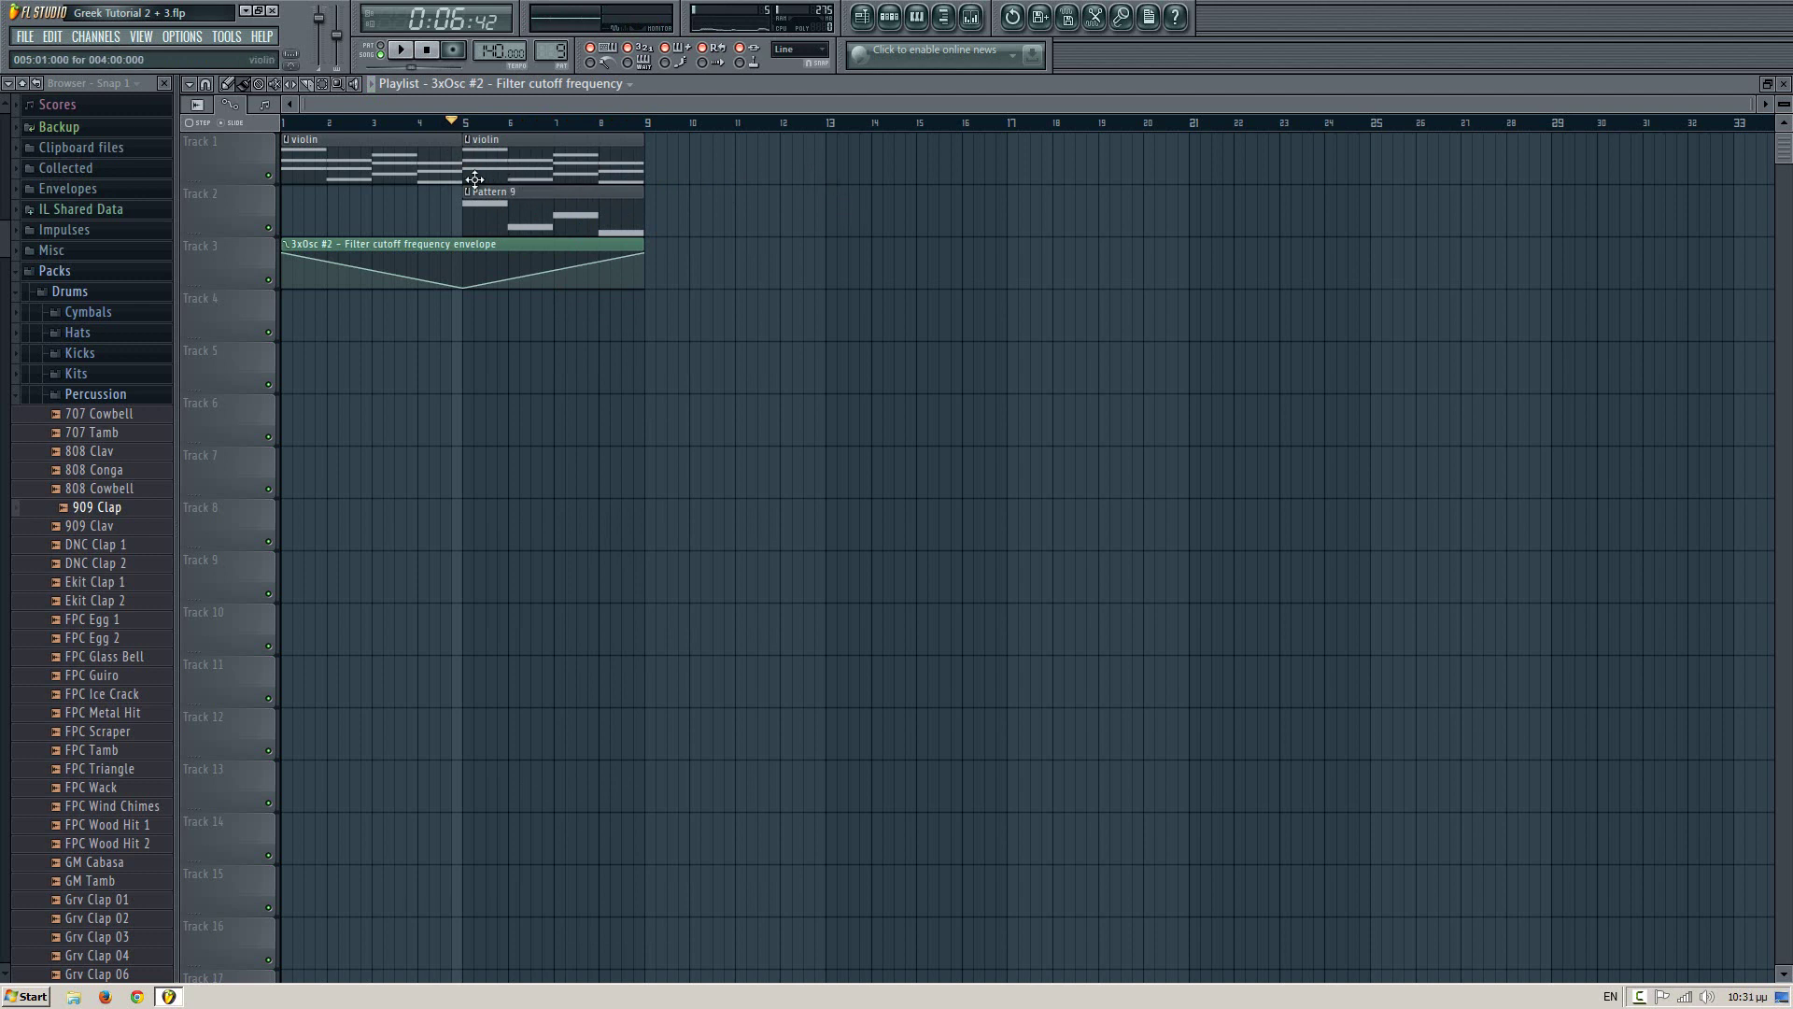
- Duplicate the violin and Pattern 9 clips from bar 5 twice, so copies start at bars 9 and 13
left_click_drag(732, 149, 546, 204)
key("ctrl+b")
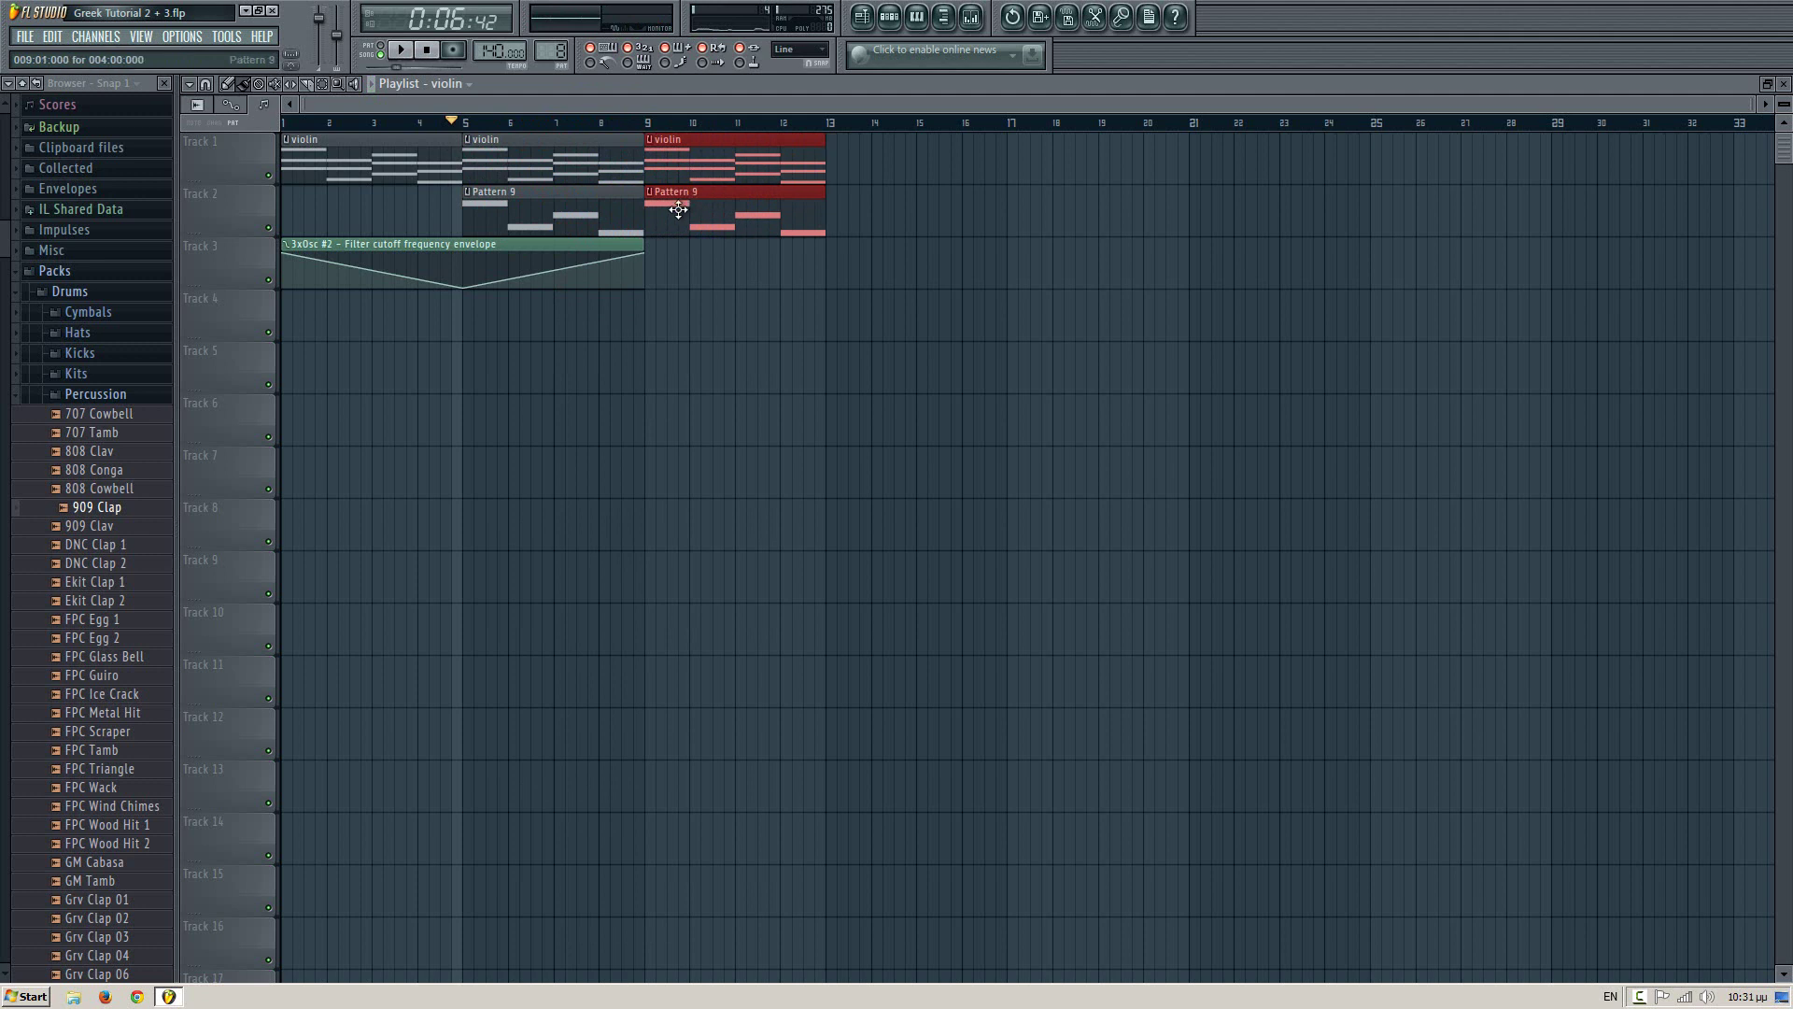
key("ctrl+b")
left_click(794, 362, "ctrl")
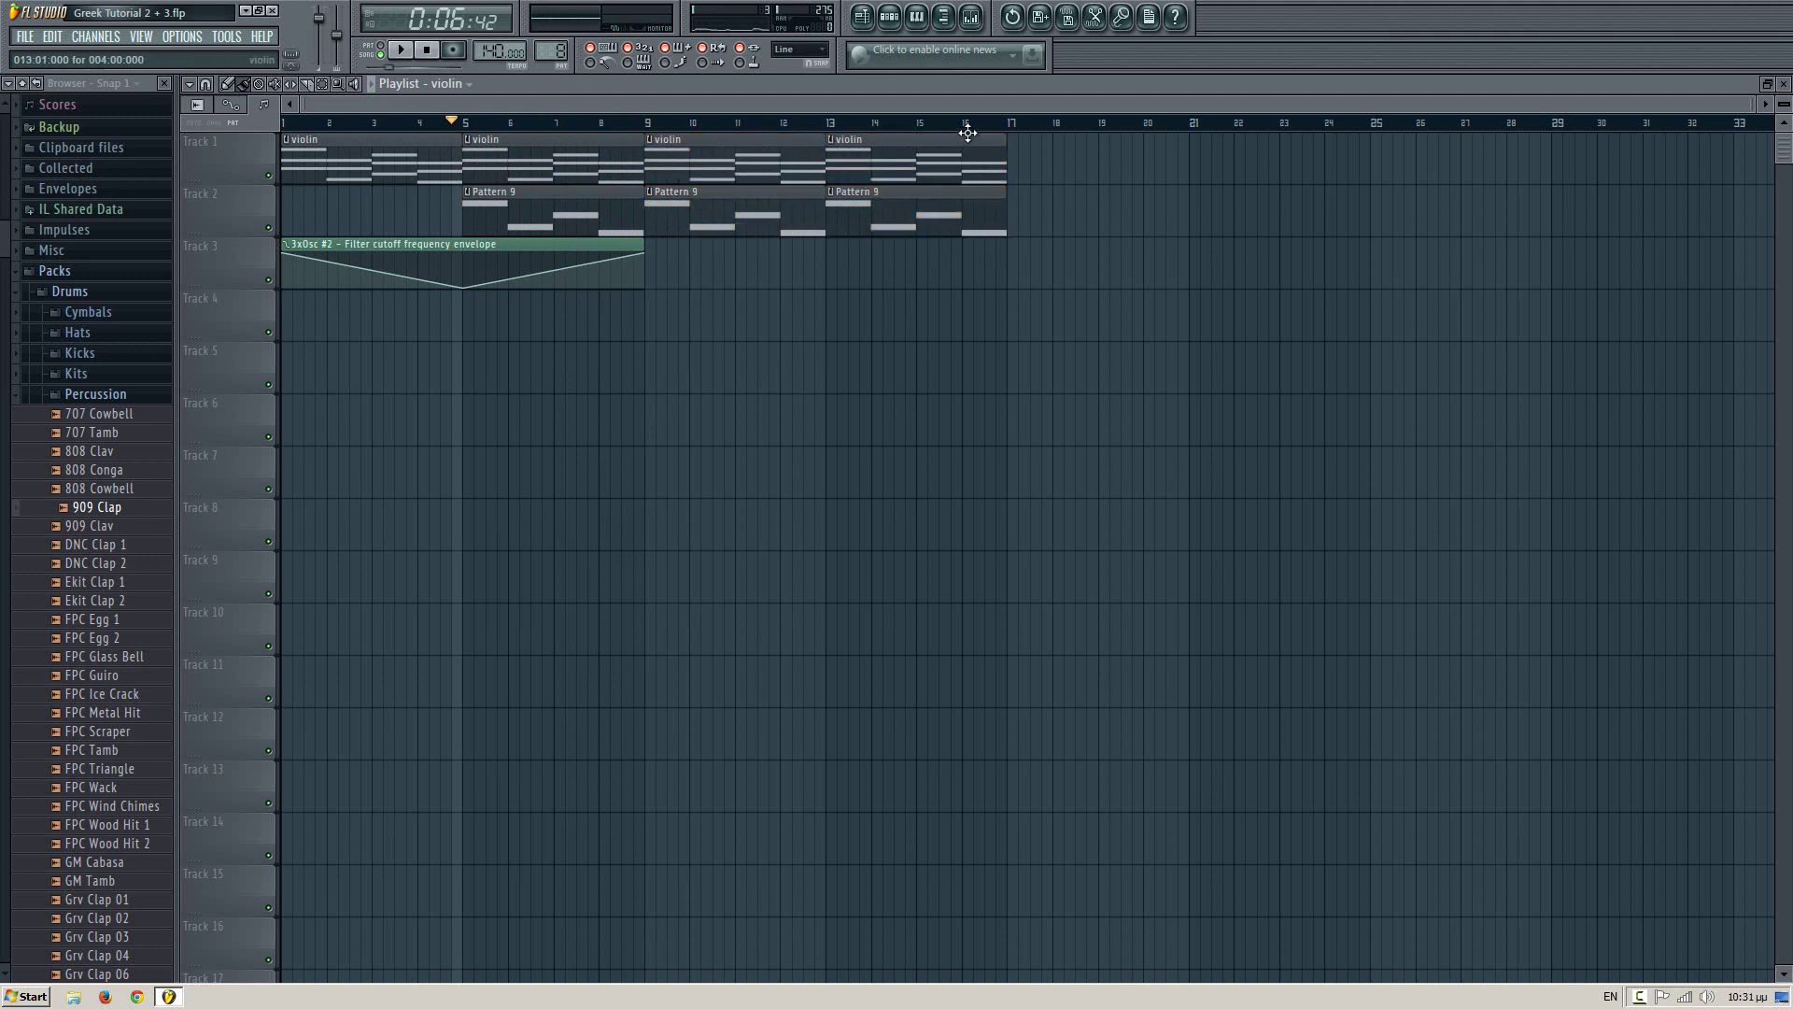
mouse_move(970, 124)
left_mouse_down()
mouse_move(1033, 132)
mouse_move(977, 125)
mouse_move(991, 120)
left_mouse_up()
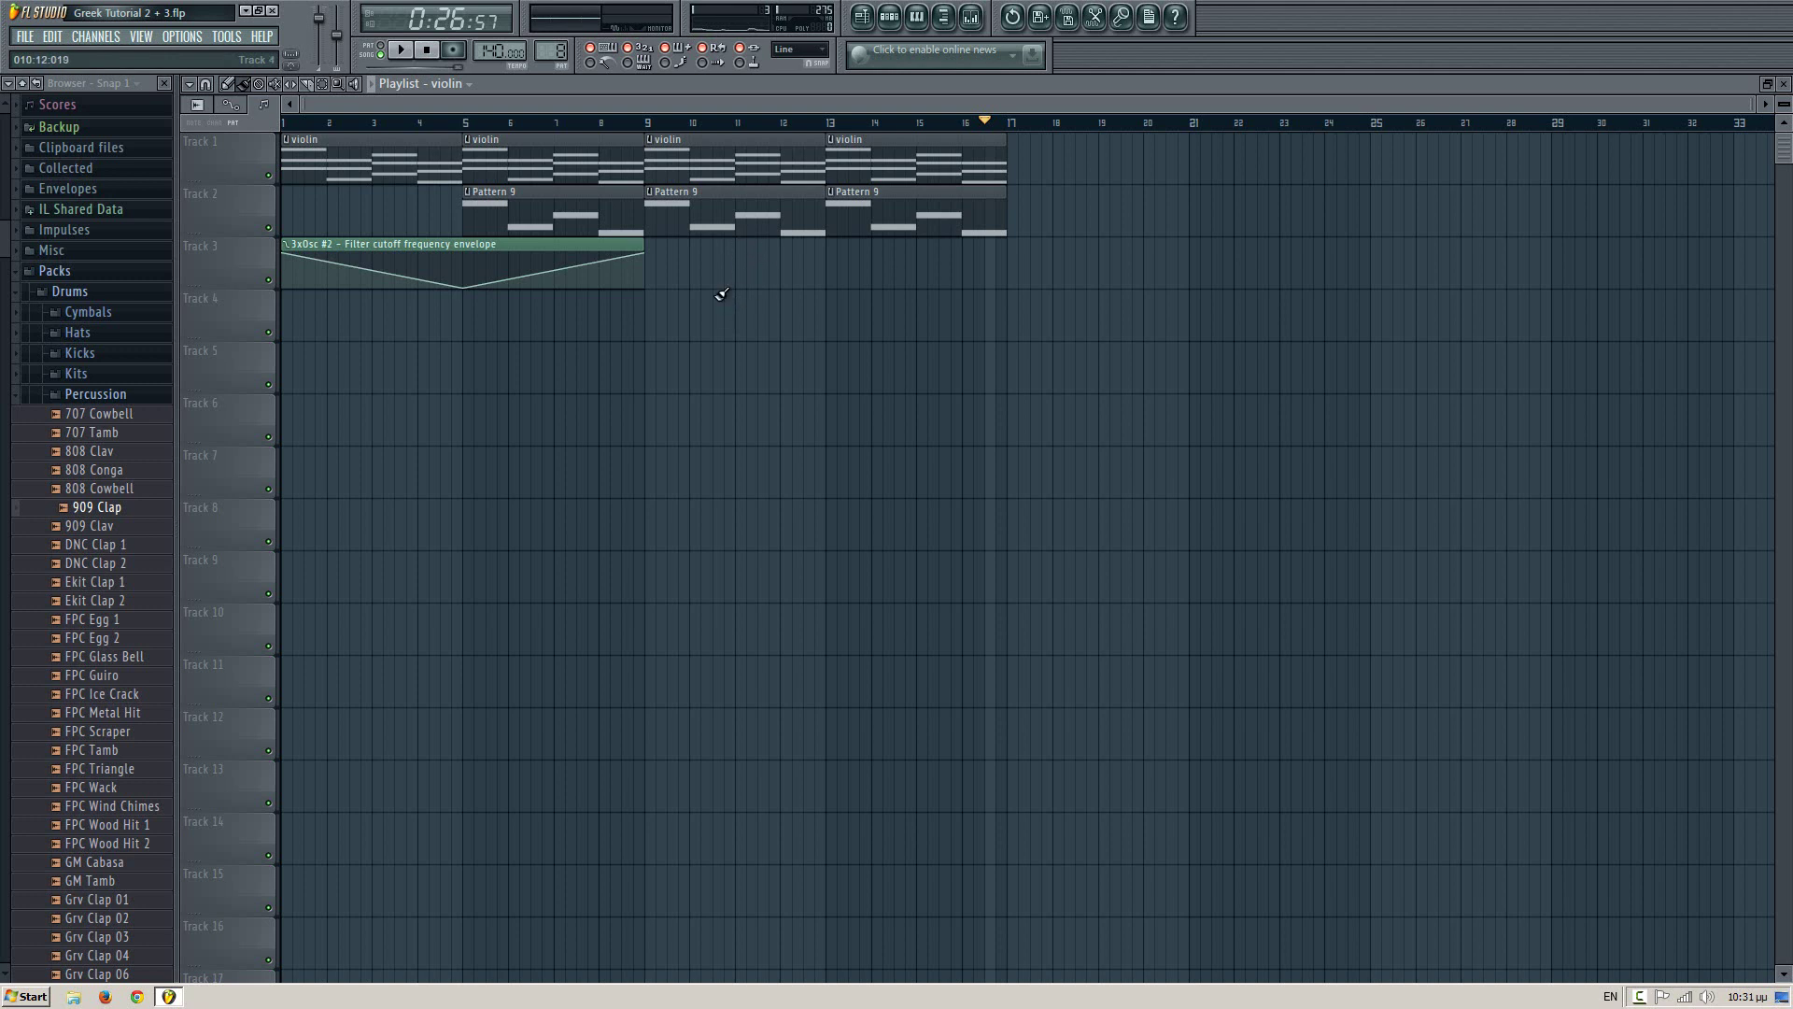
- Build a drum beat in Pattern 10 with Grv Kick 26 on steps 1, 7 and 11 and 909 Snare on steps 5 and 13
key("F6")
left_click_drag(540, 56, 555, 975)
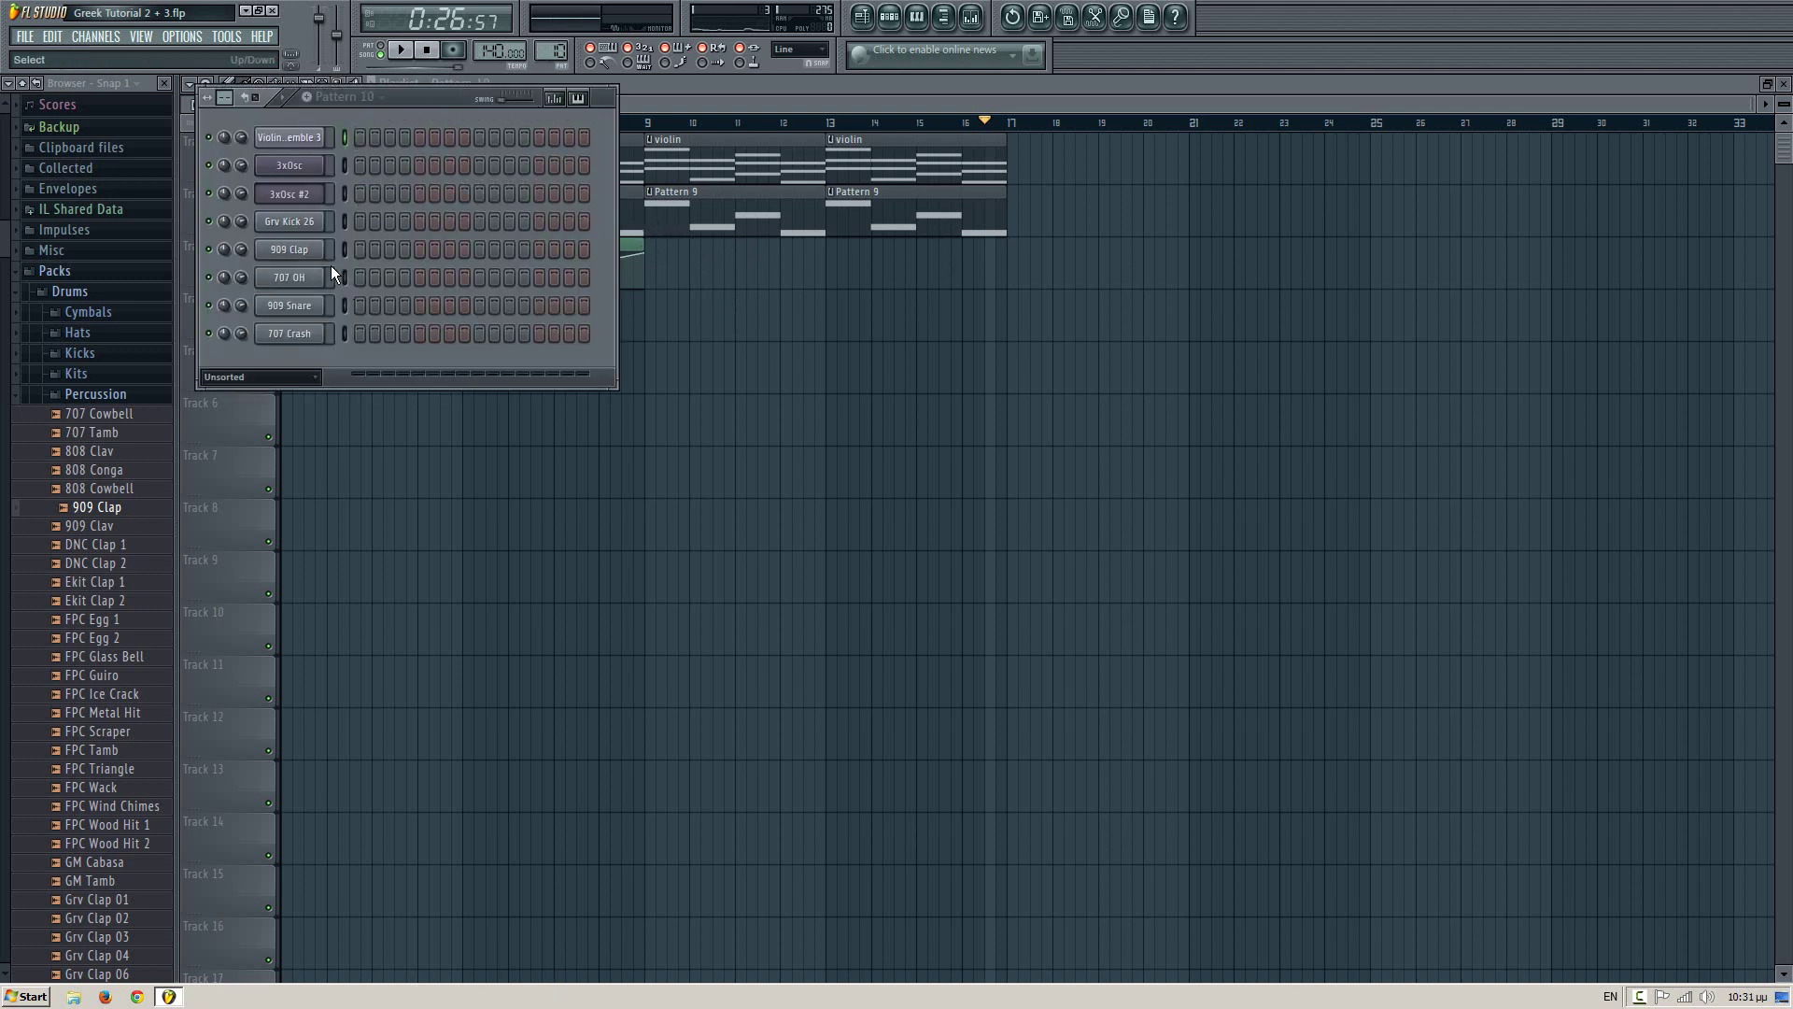
left_click(361, 222)
left_click(395, 305)
right_click(395, 305)
key("space")
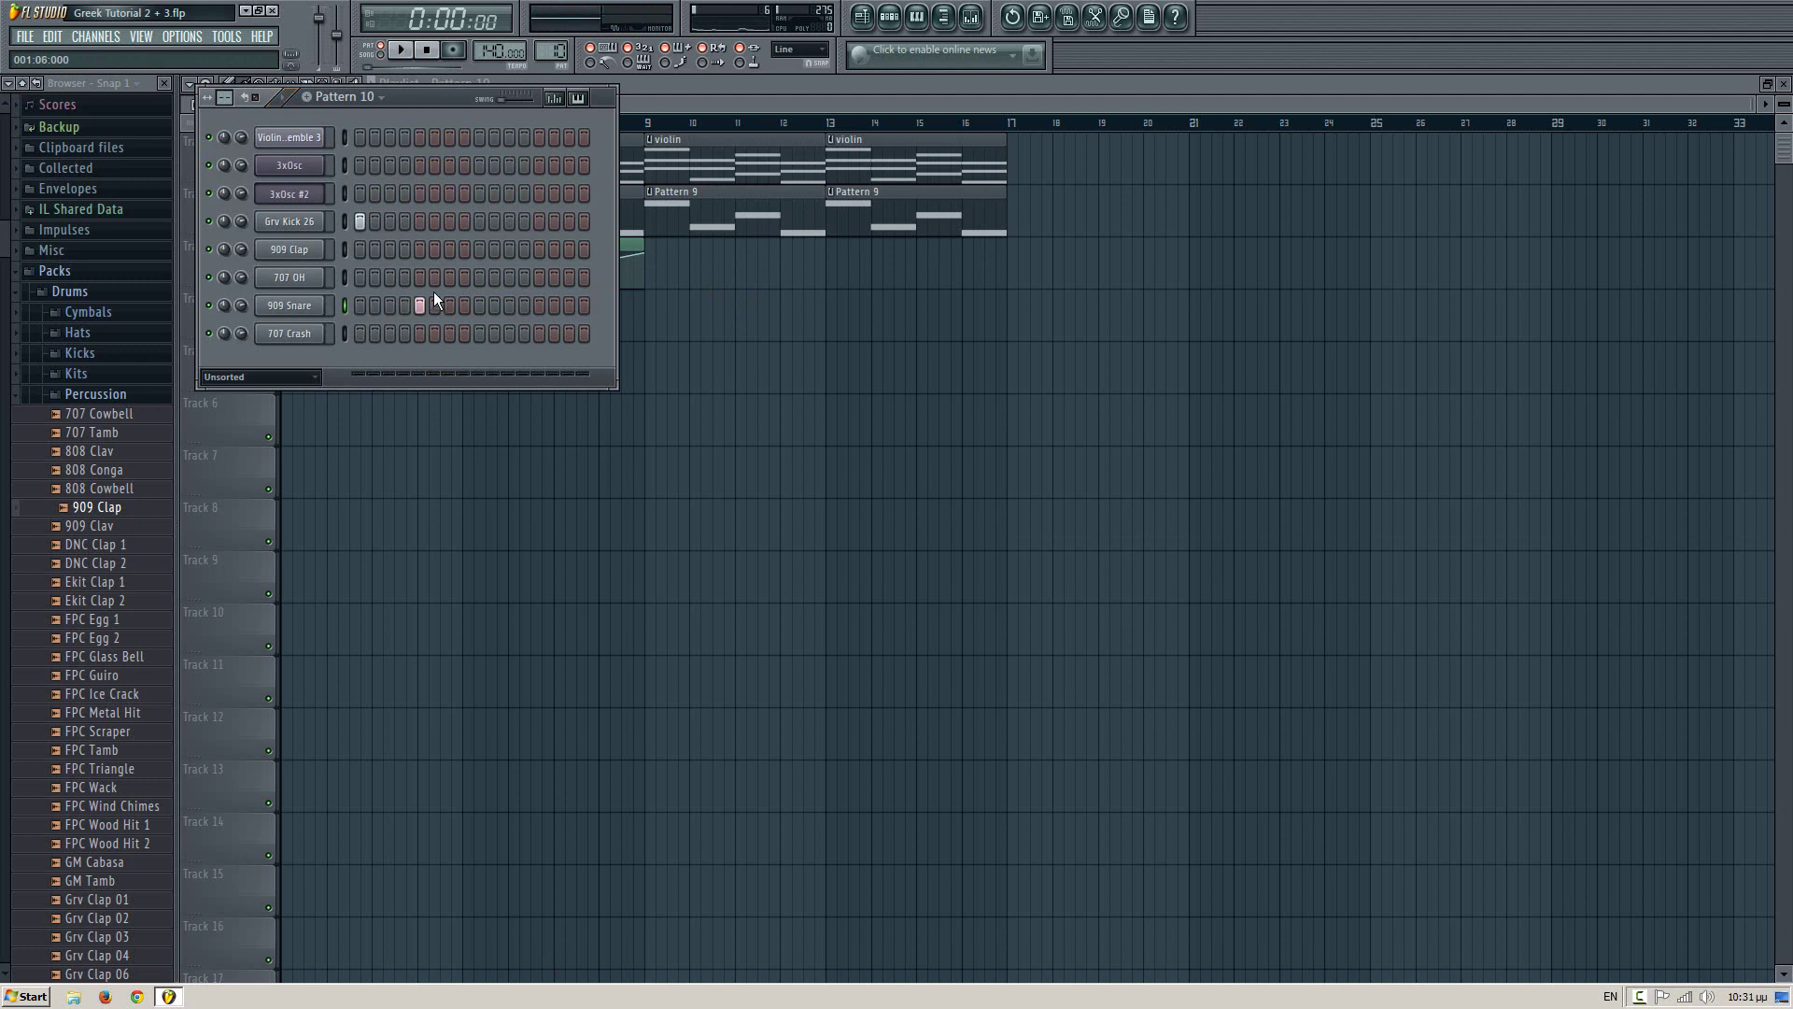
left_click(420, 305)
key("space")
left_click(451, 221)
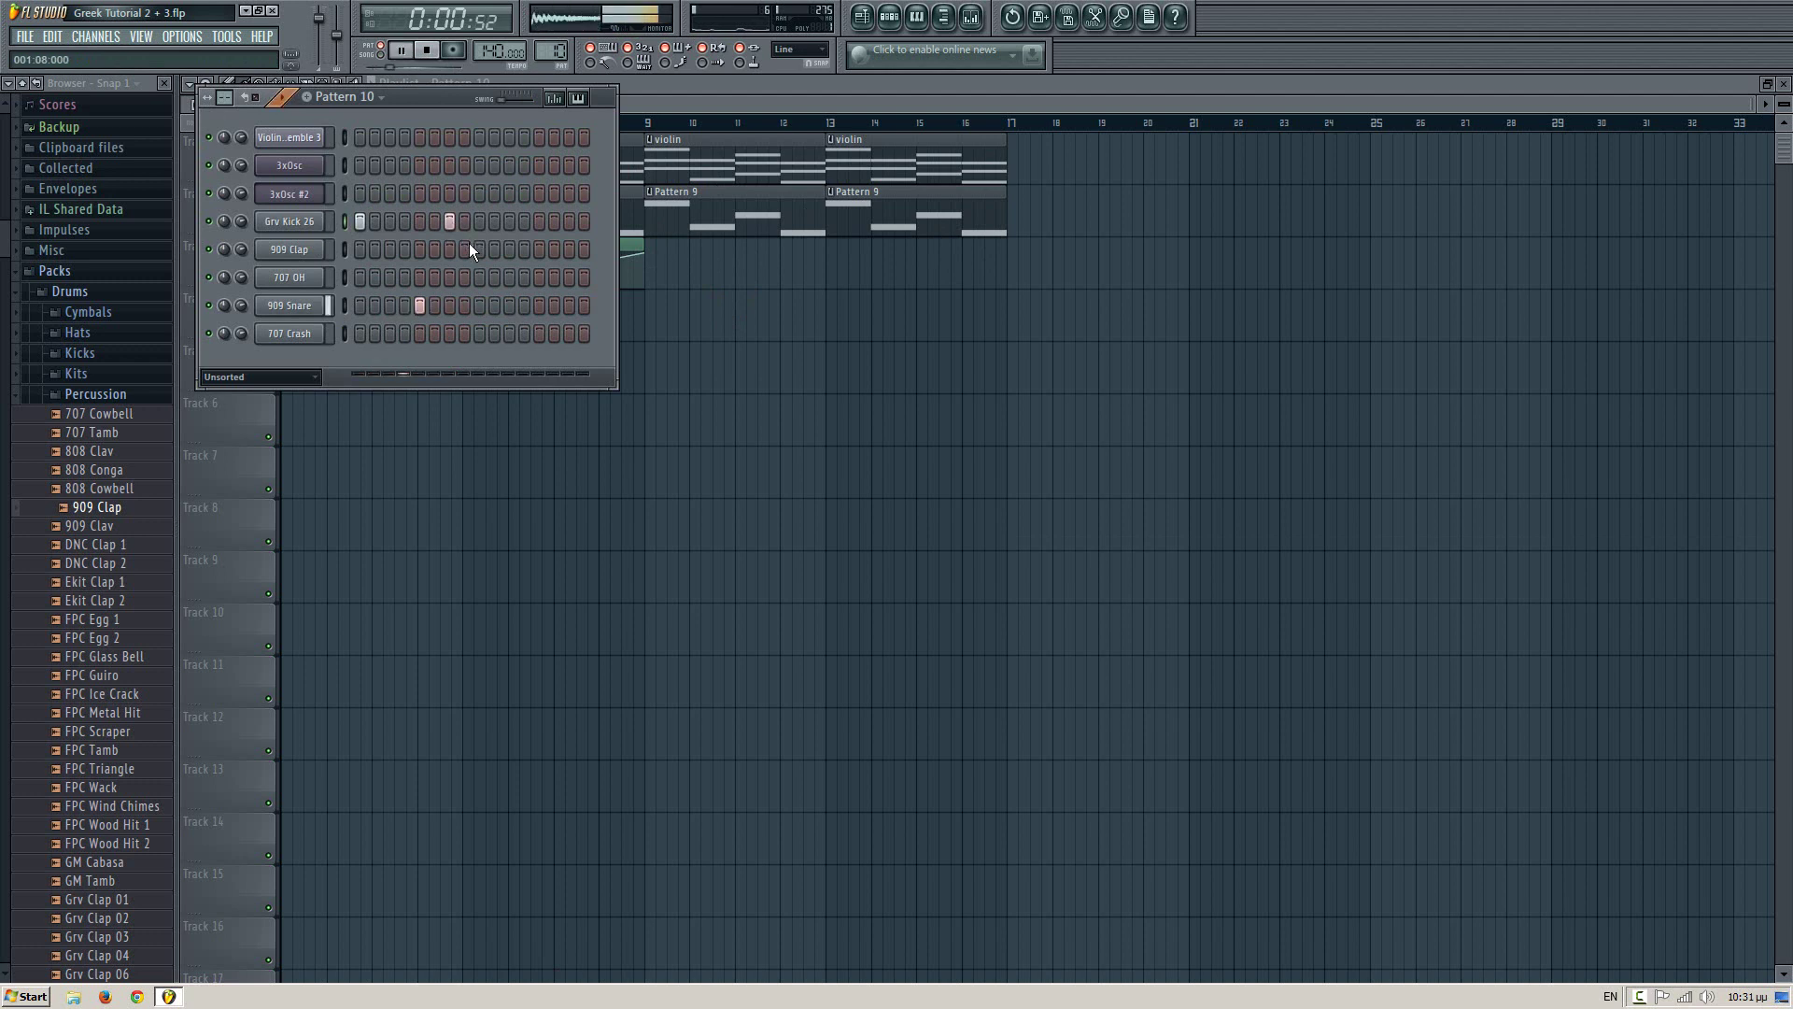
left_click(510, 220)
left_click(539, 304)
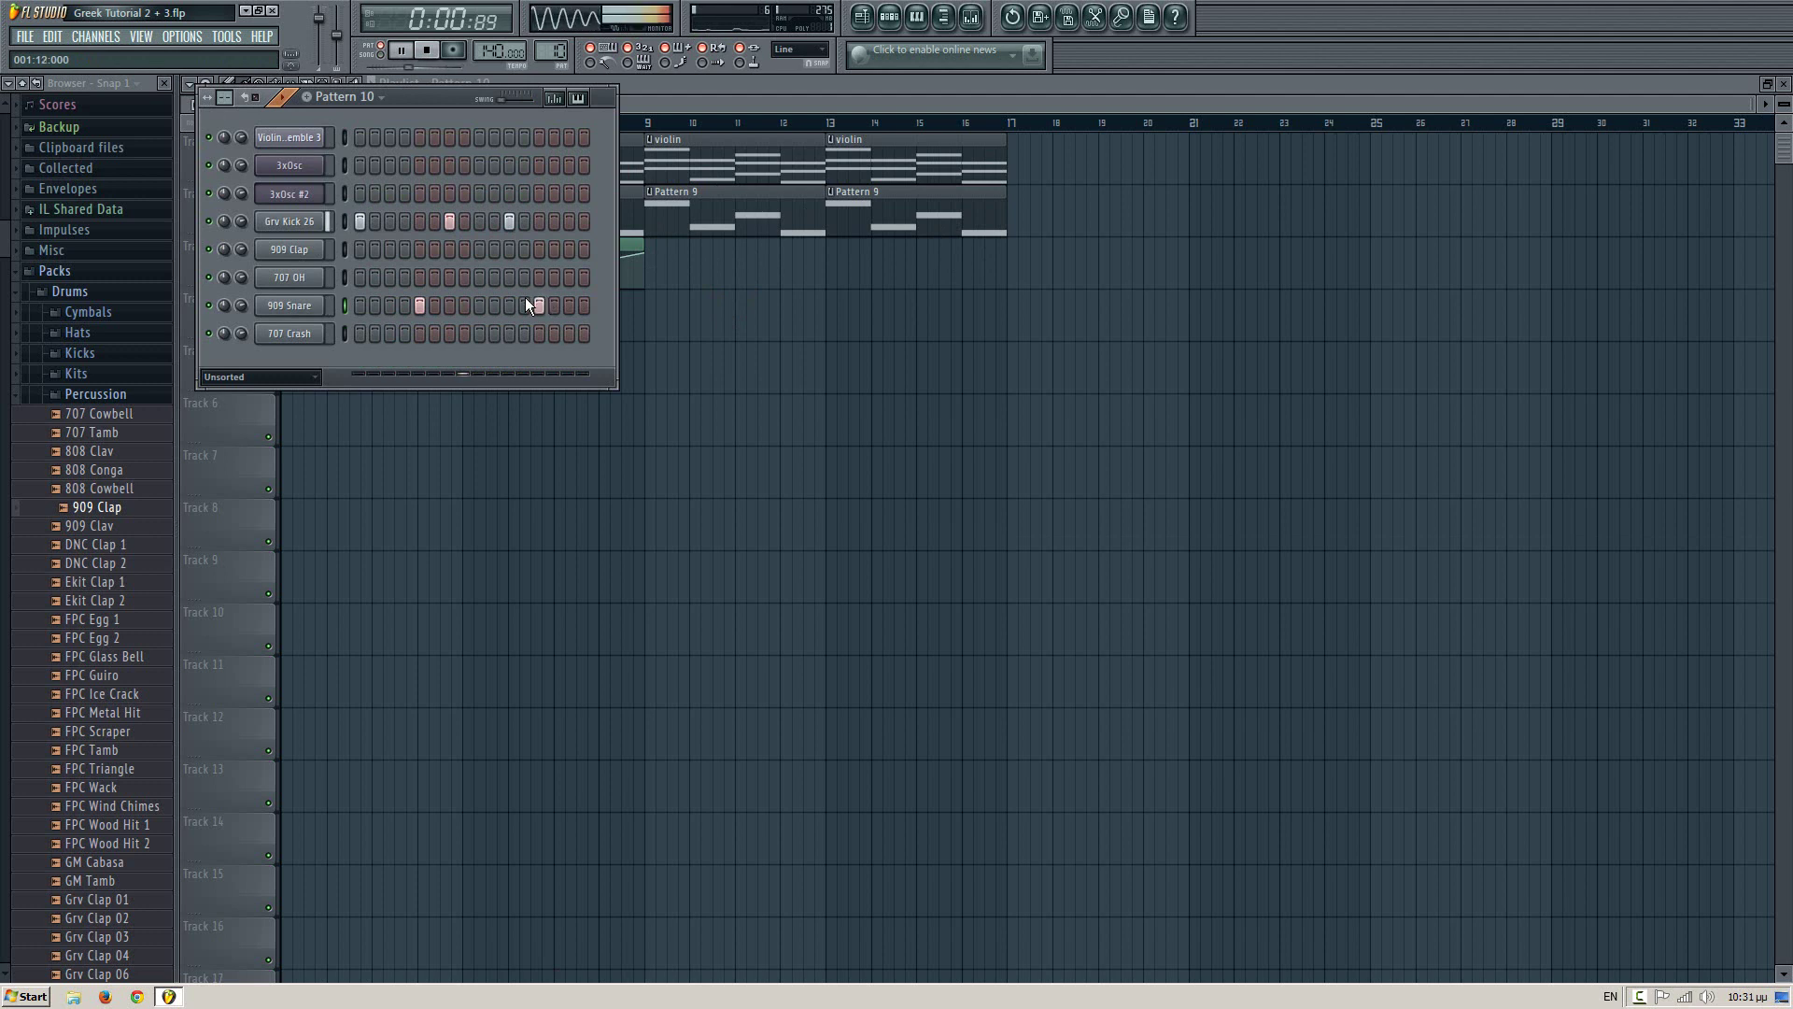
- Place four consecutive Pattern 10 clips on Track 3 from bar 9 through bar 12, and stop playback
left_click(720, 288)
left_click(662, 272)
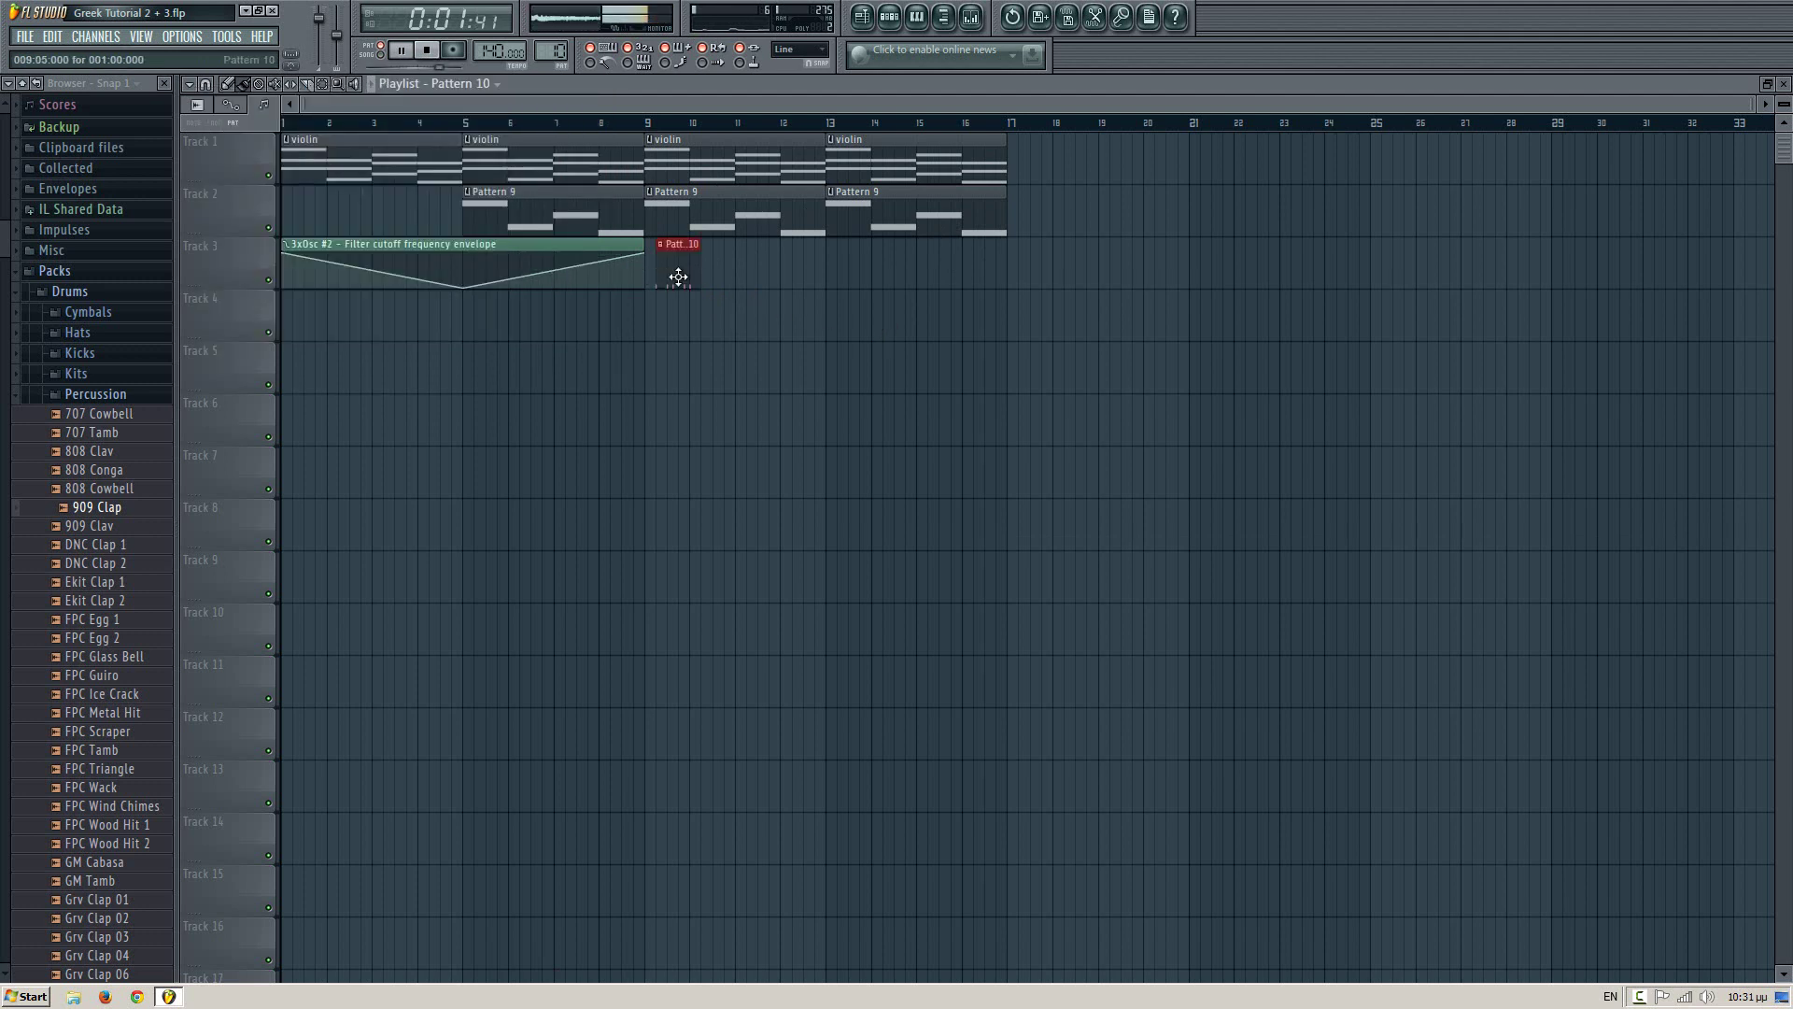
left_click_drag(688, 269, 792, 272)
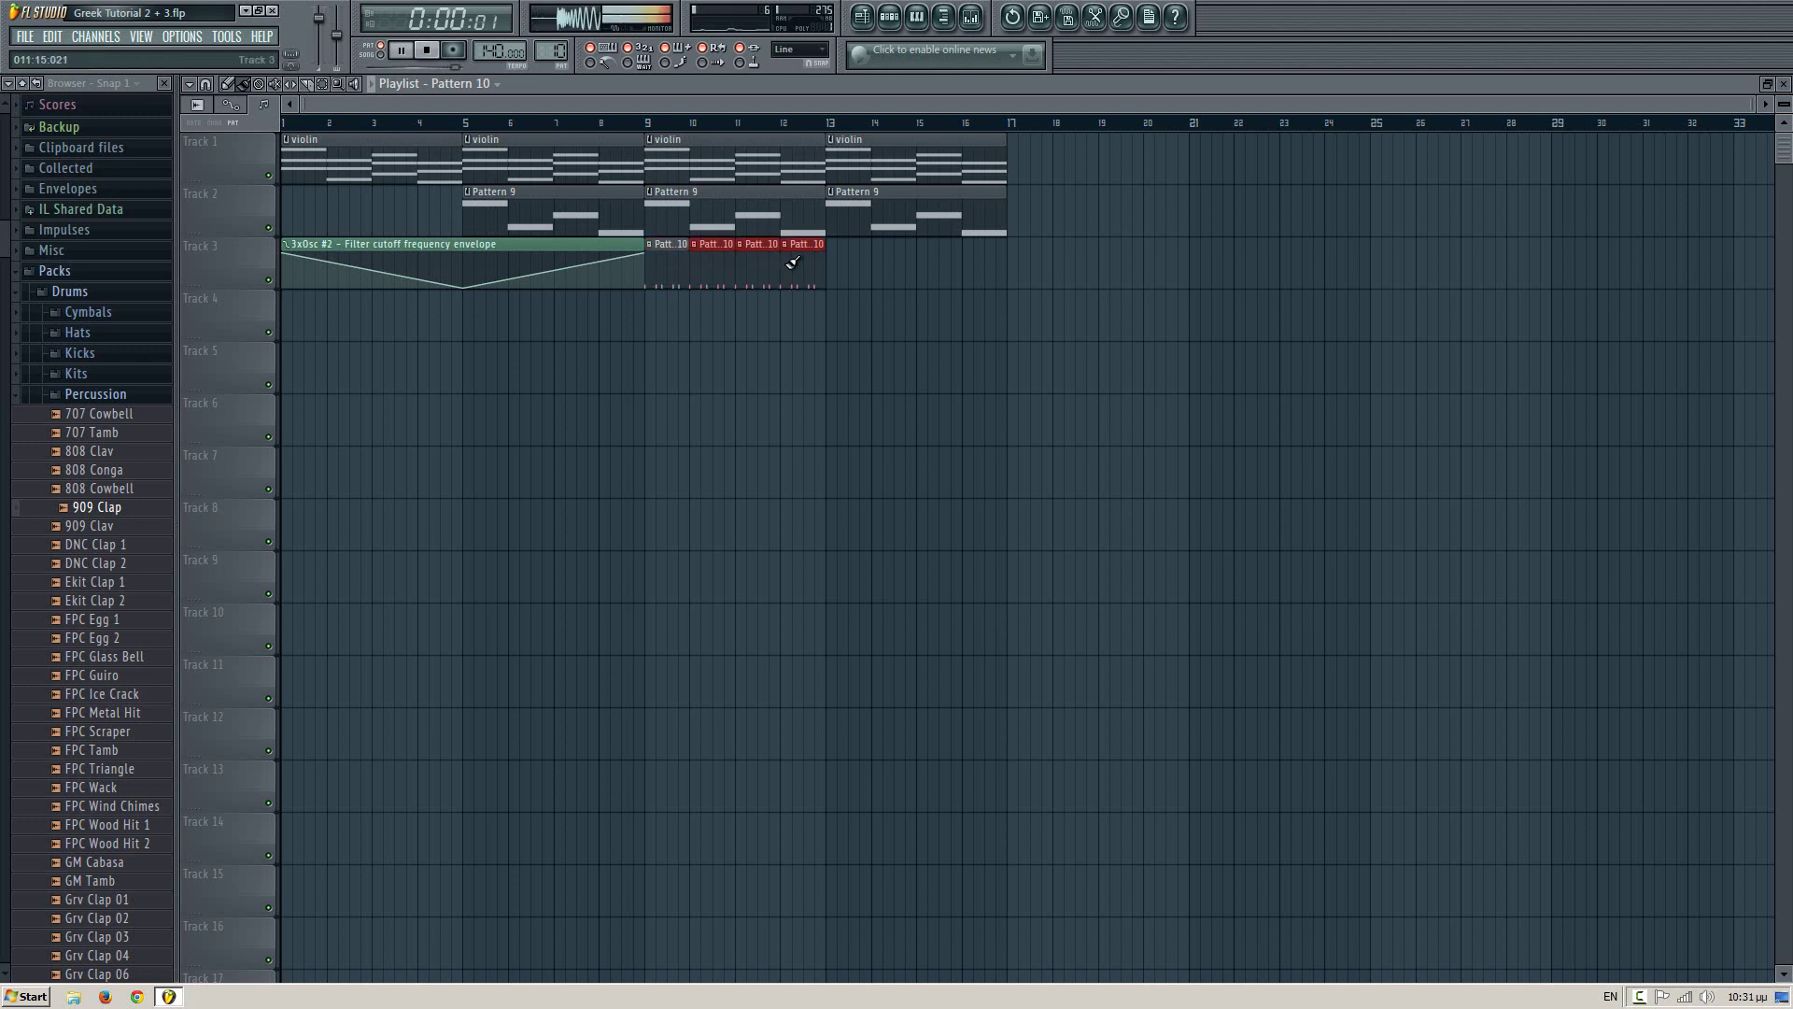
key("space")
- Place the Pattern 5 crash clip on Track 4 at bar 9 and play the song from just before that bar
key("F6")
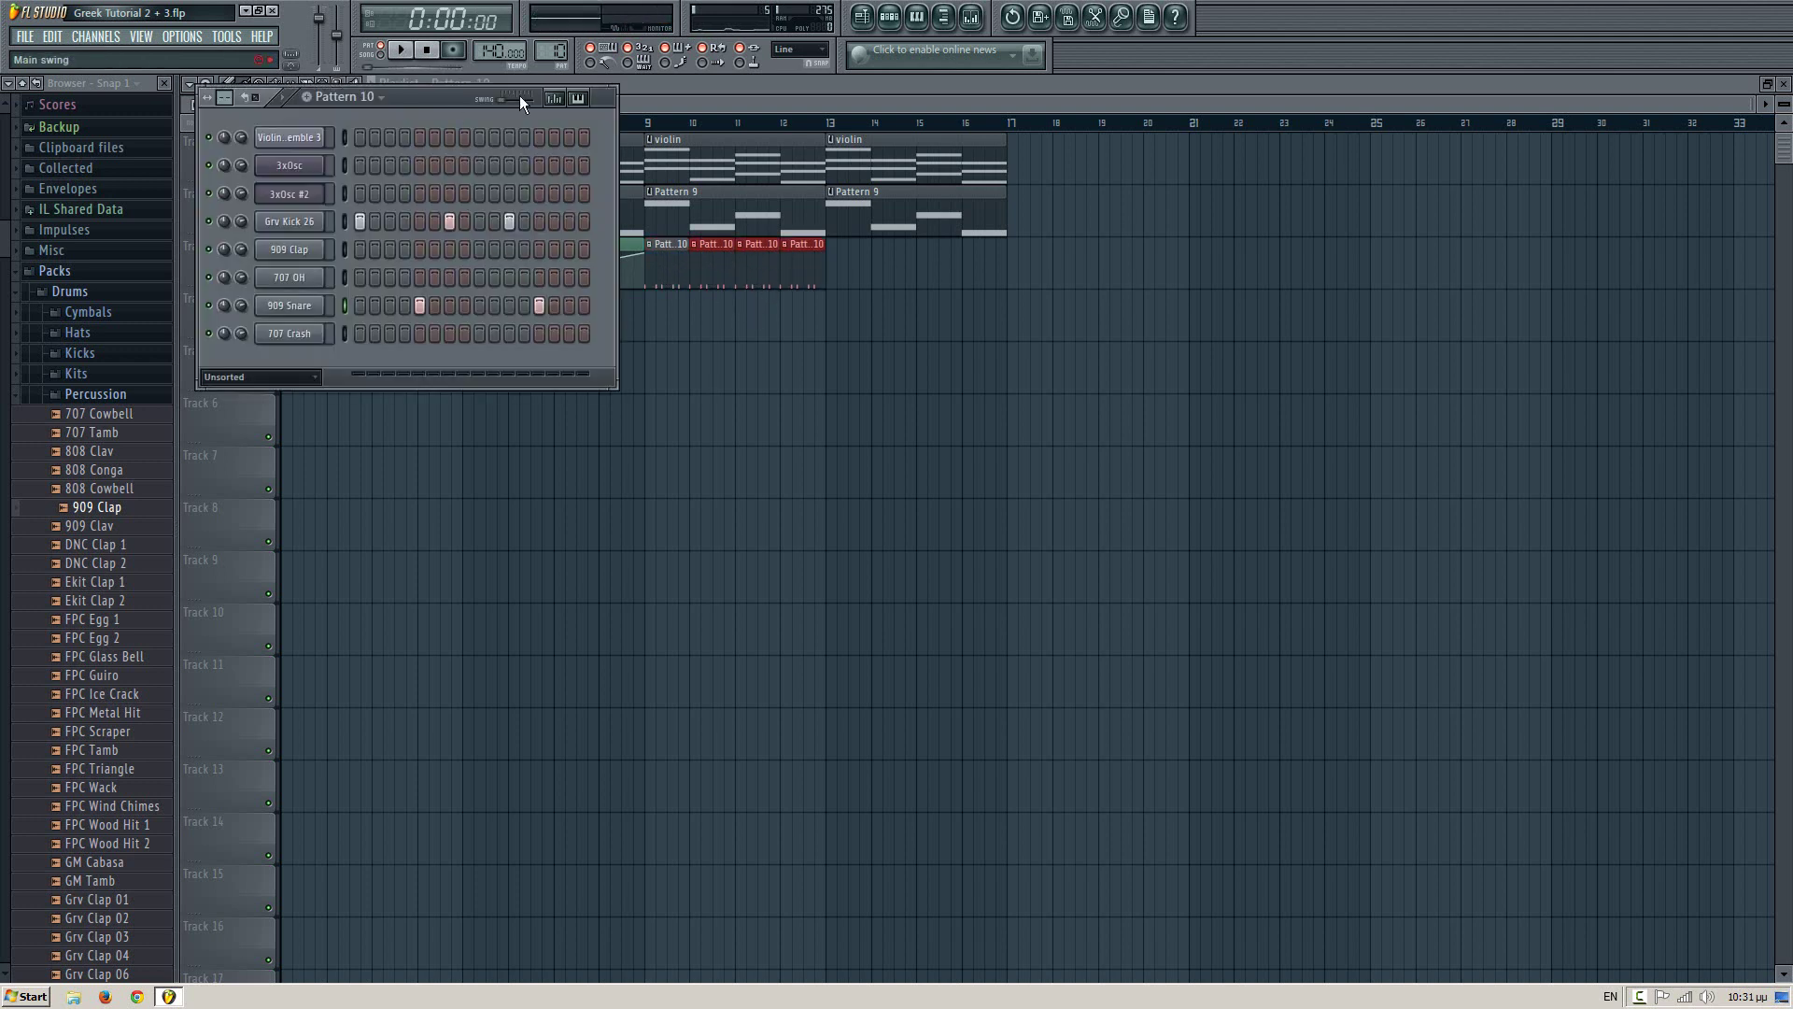
left_click_drag(551, 50, 569, 96)
left_click(677, 309)
left_click_drag(672, 314, 666, 316)
left_click(643, 127)
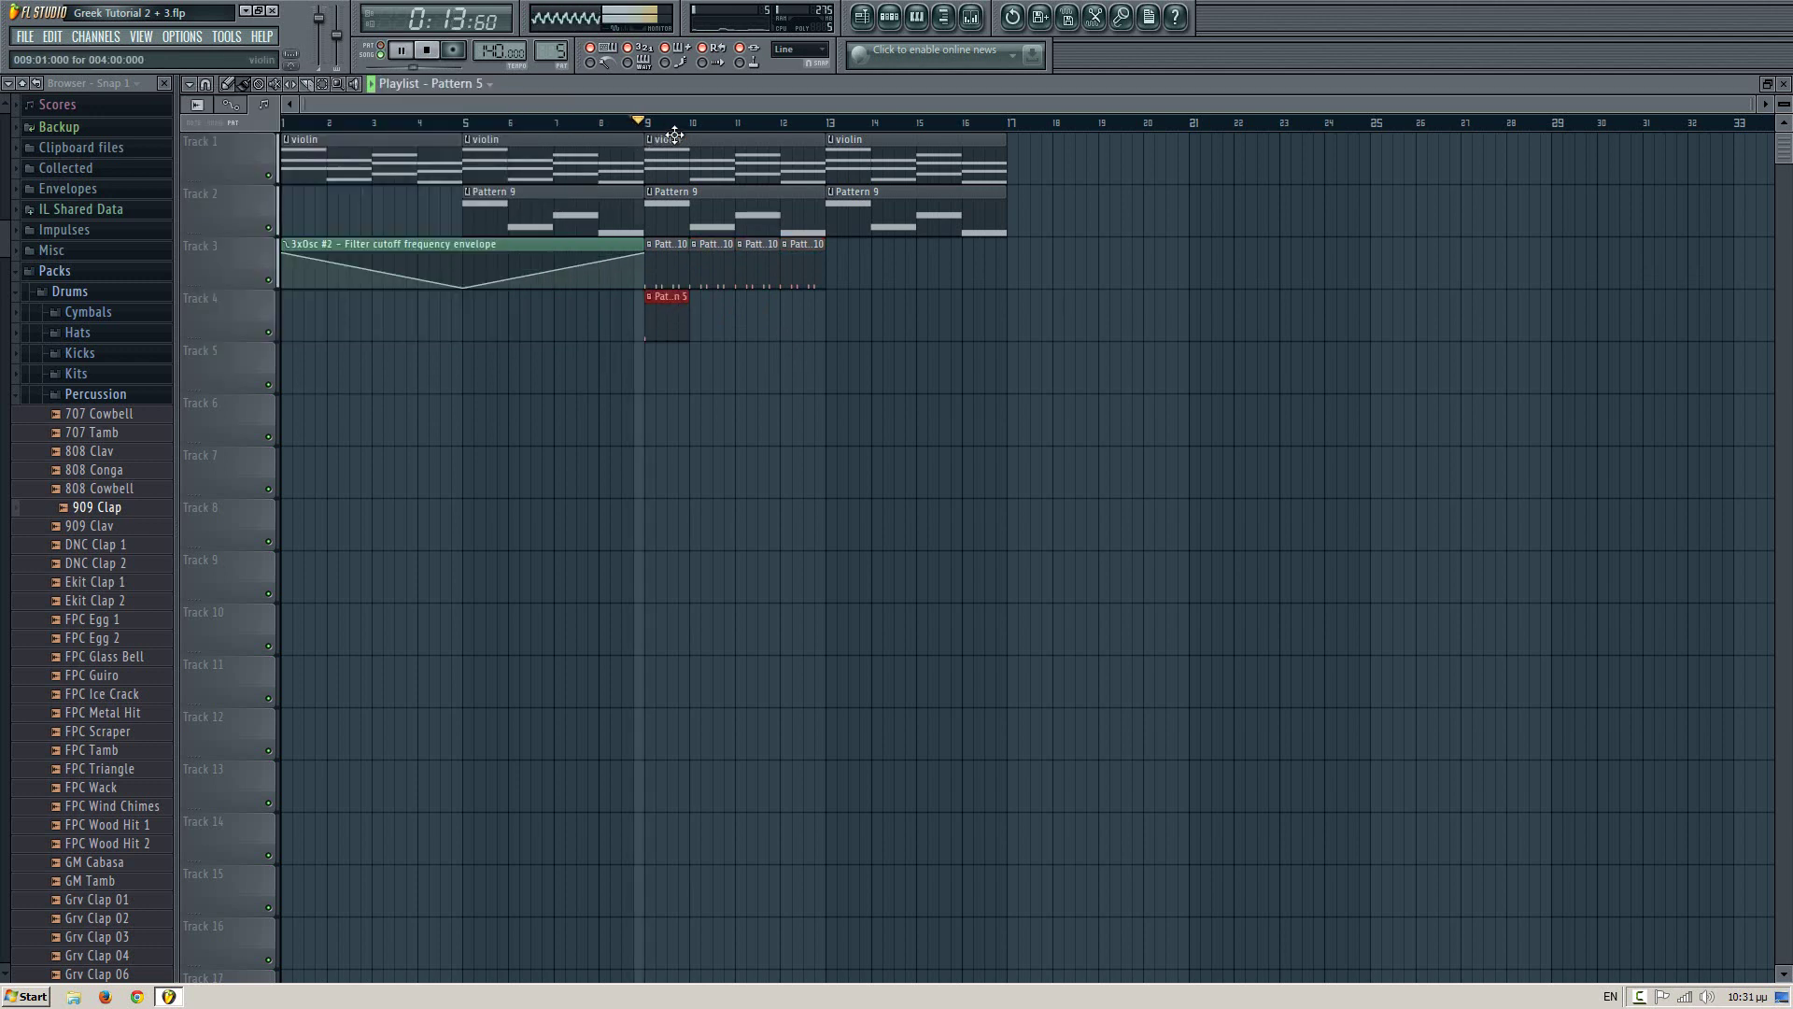
key("space")
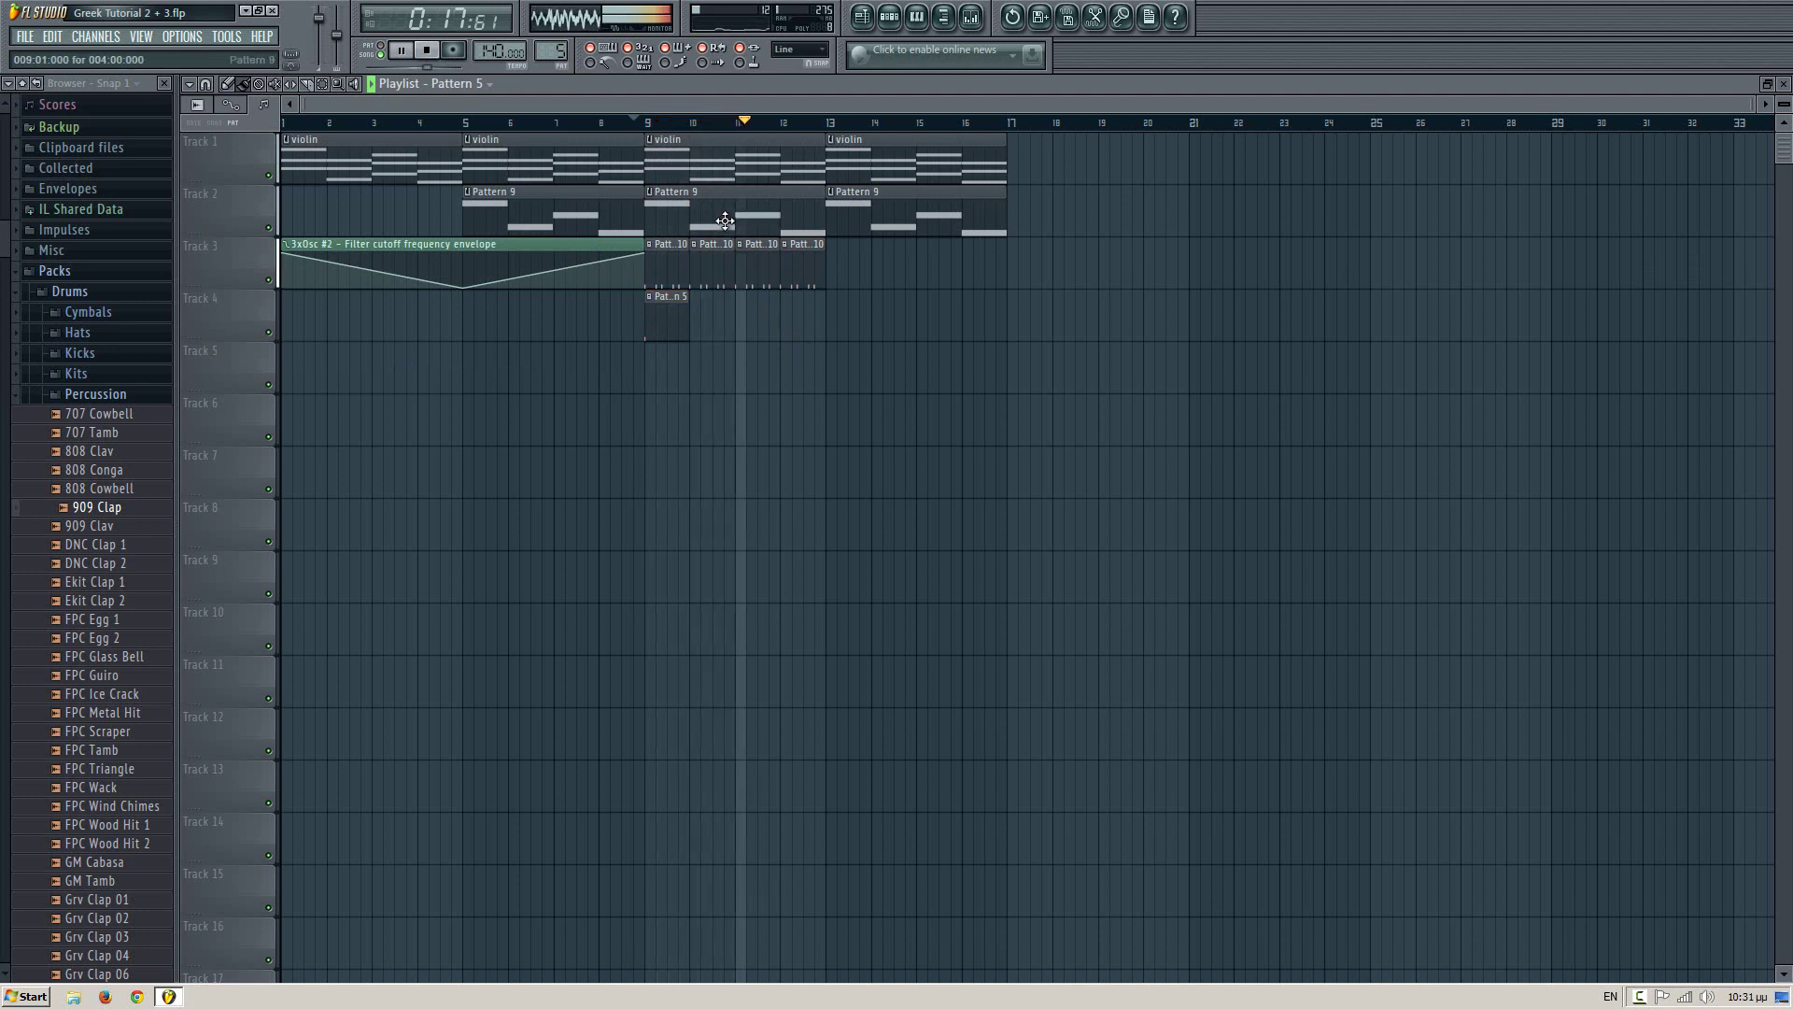
- Make Pattern 11 from the Pattern 10 beat with an extra kick on step 15, and use it for the Track 3 clip at bar 12
key("F6")
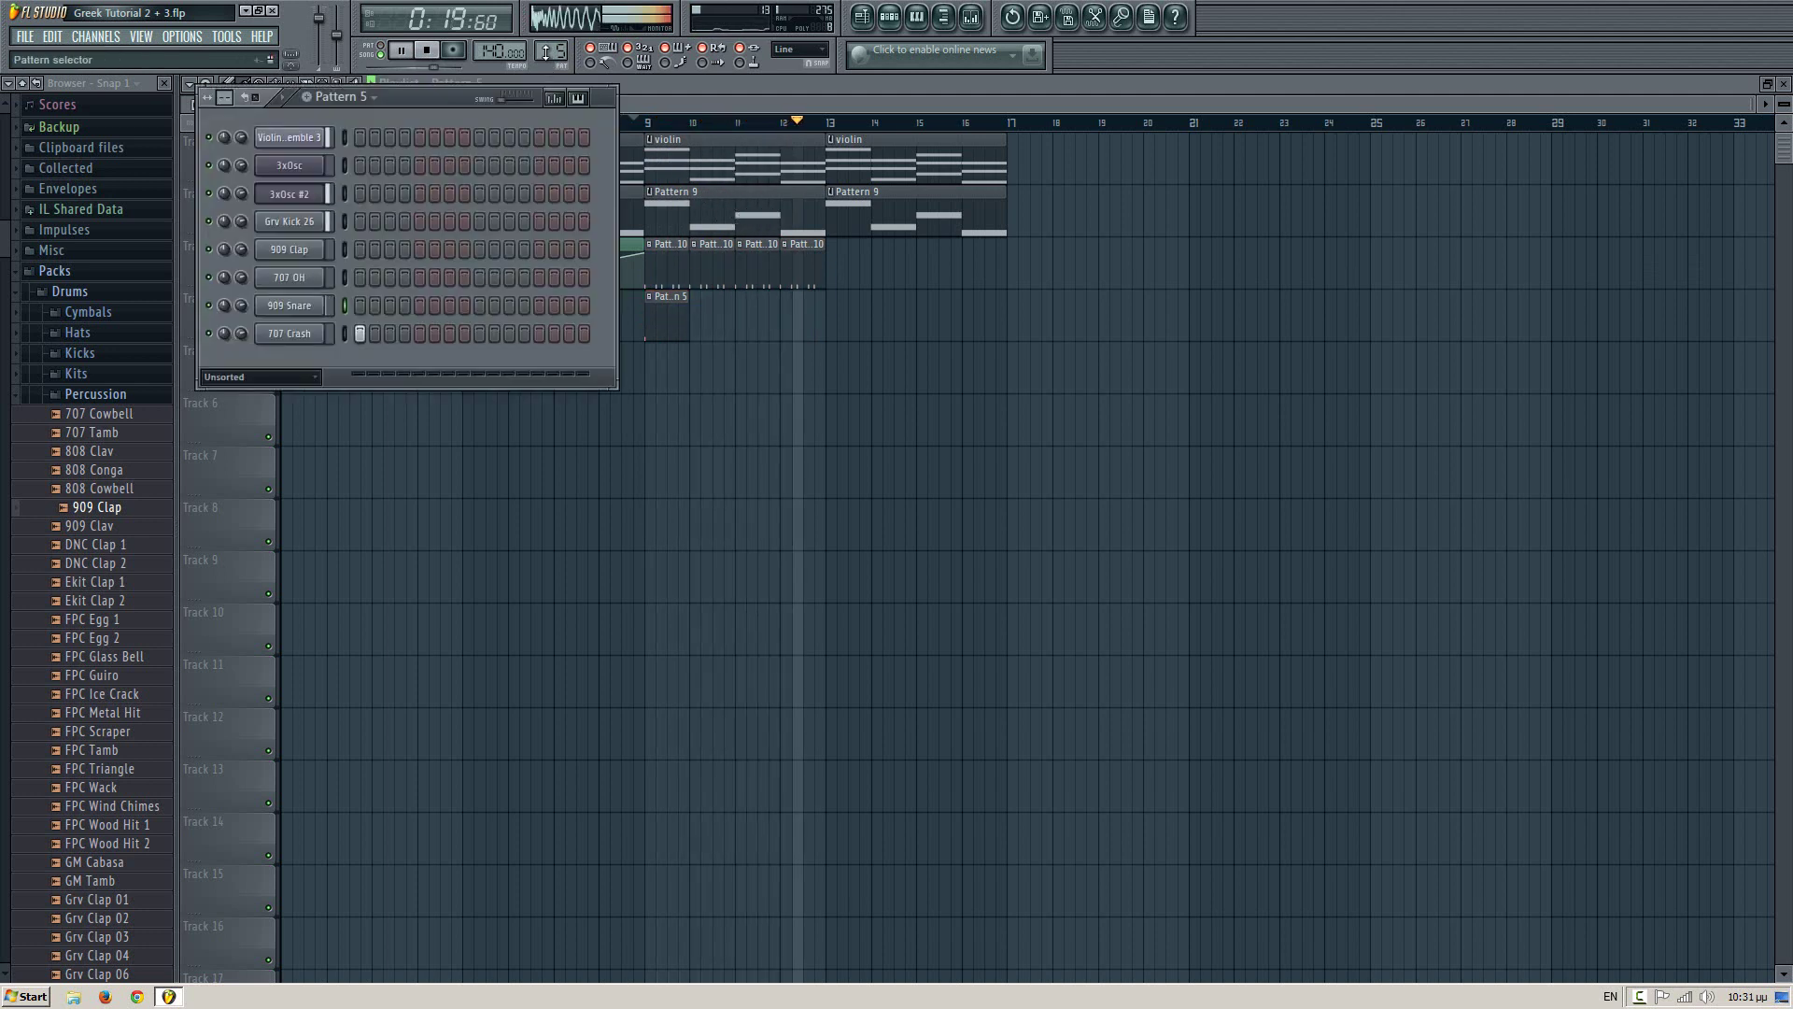
key("space")
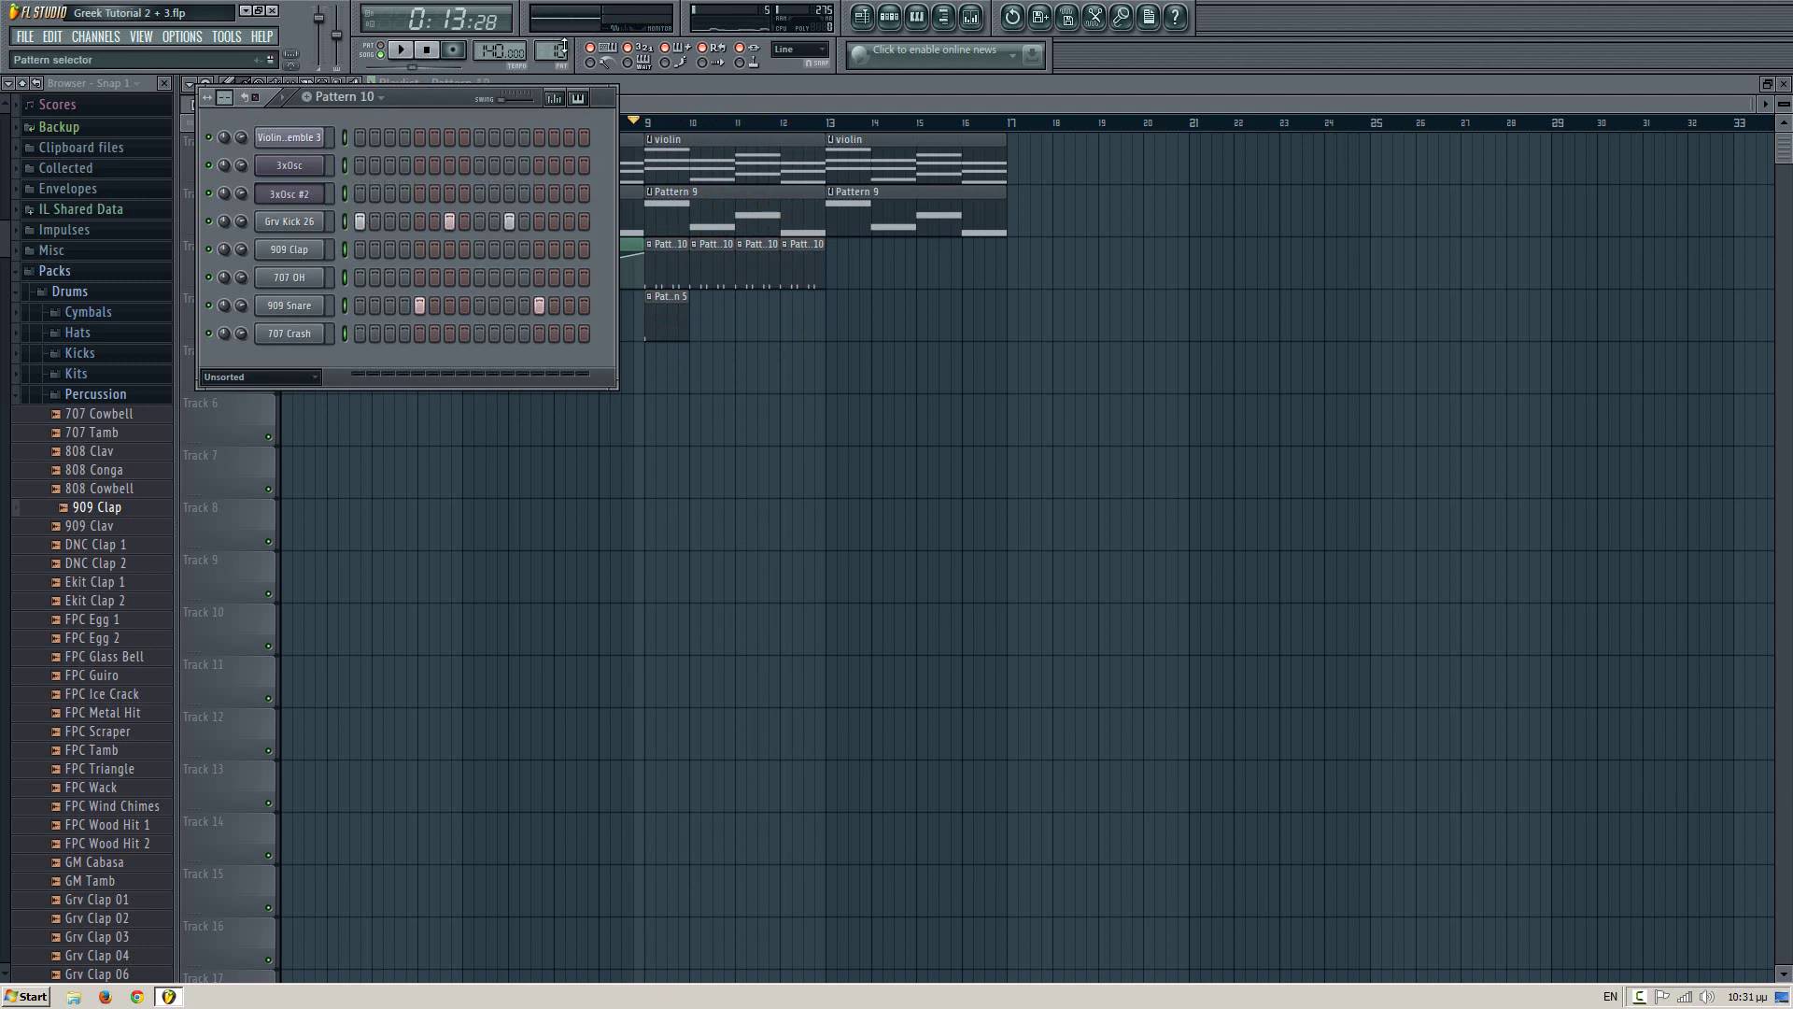
scroll(554, 54, "up", 1)
key("F6")
left_click(799, 273)
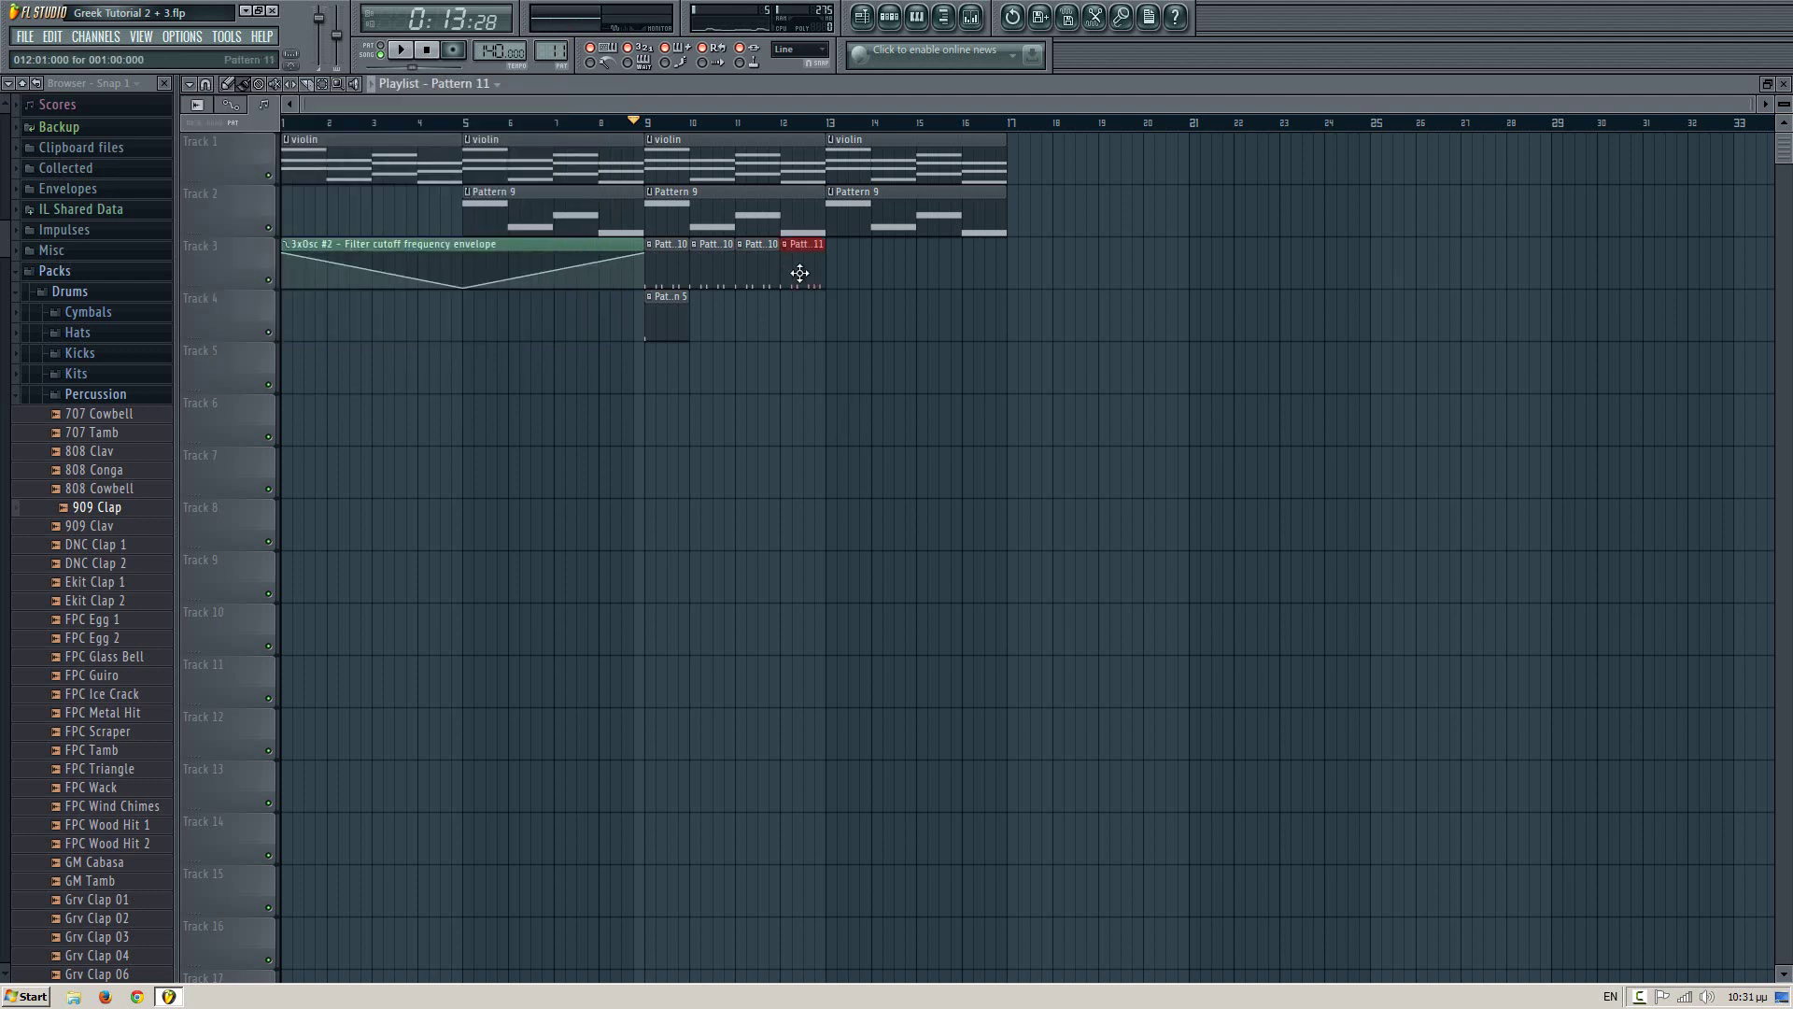
- Play the song from bar 11 and place another Pattern 5 crash clip on Track 4 at bar 13
left_click(737, 122)
key("space")
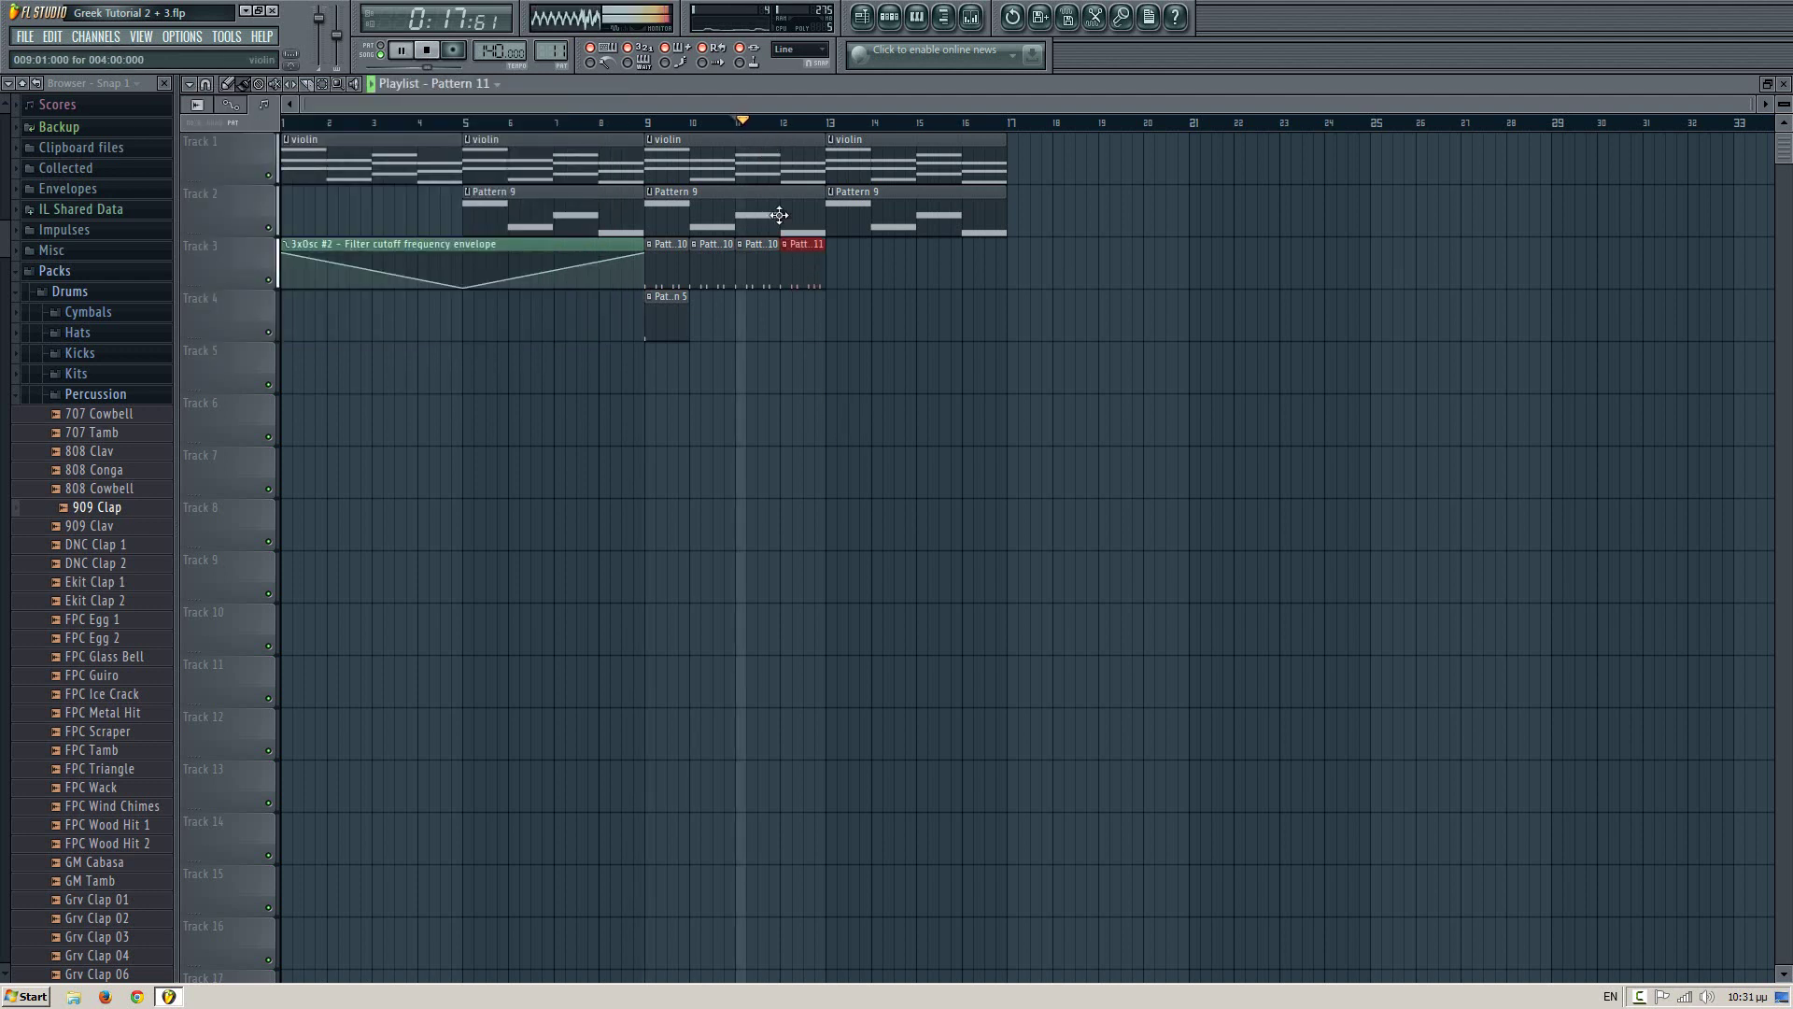
left_click(655, 311)
left_click(826, 313)
- Make Pattern 12 from the Pattern 10 beat with a 707 OH hit on step 3, and place it on Track 3 at bars 13 to 15
left_click(800, 256)
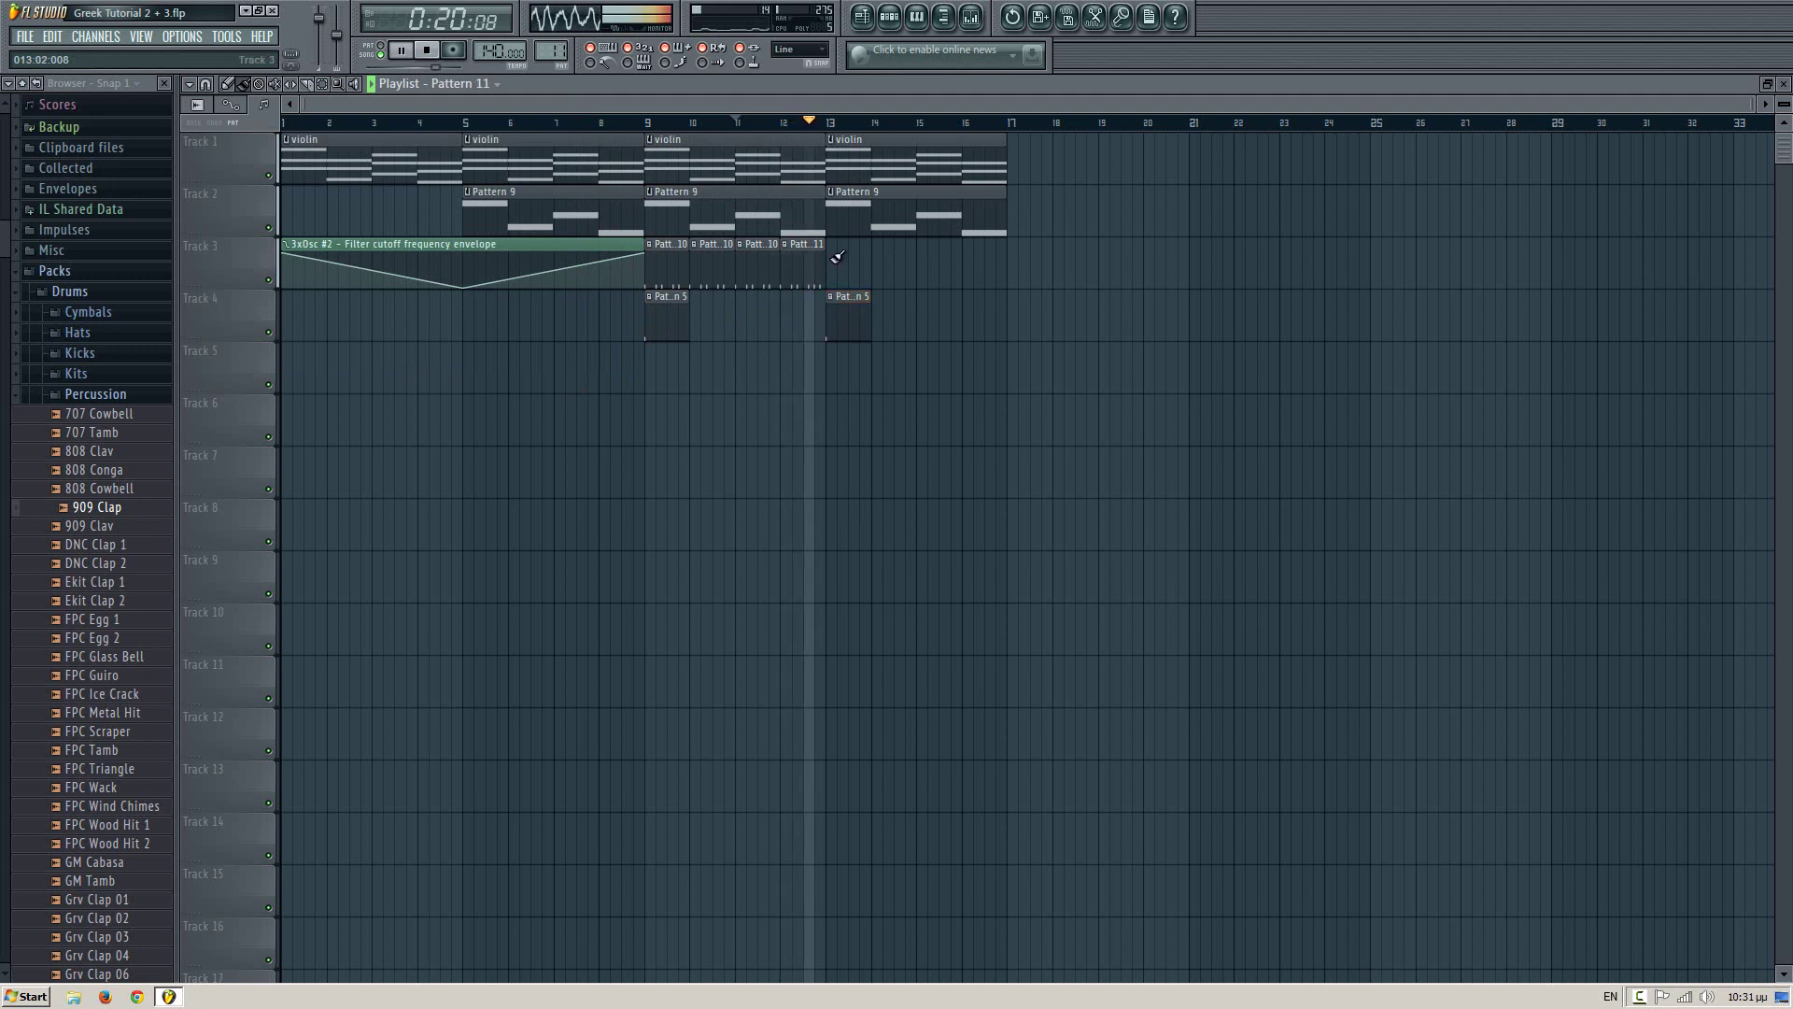
key("space")
left_click(889, 16)
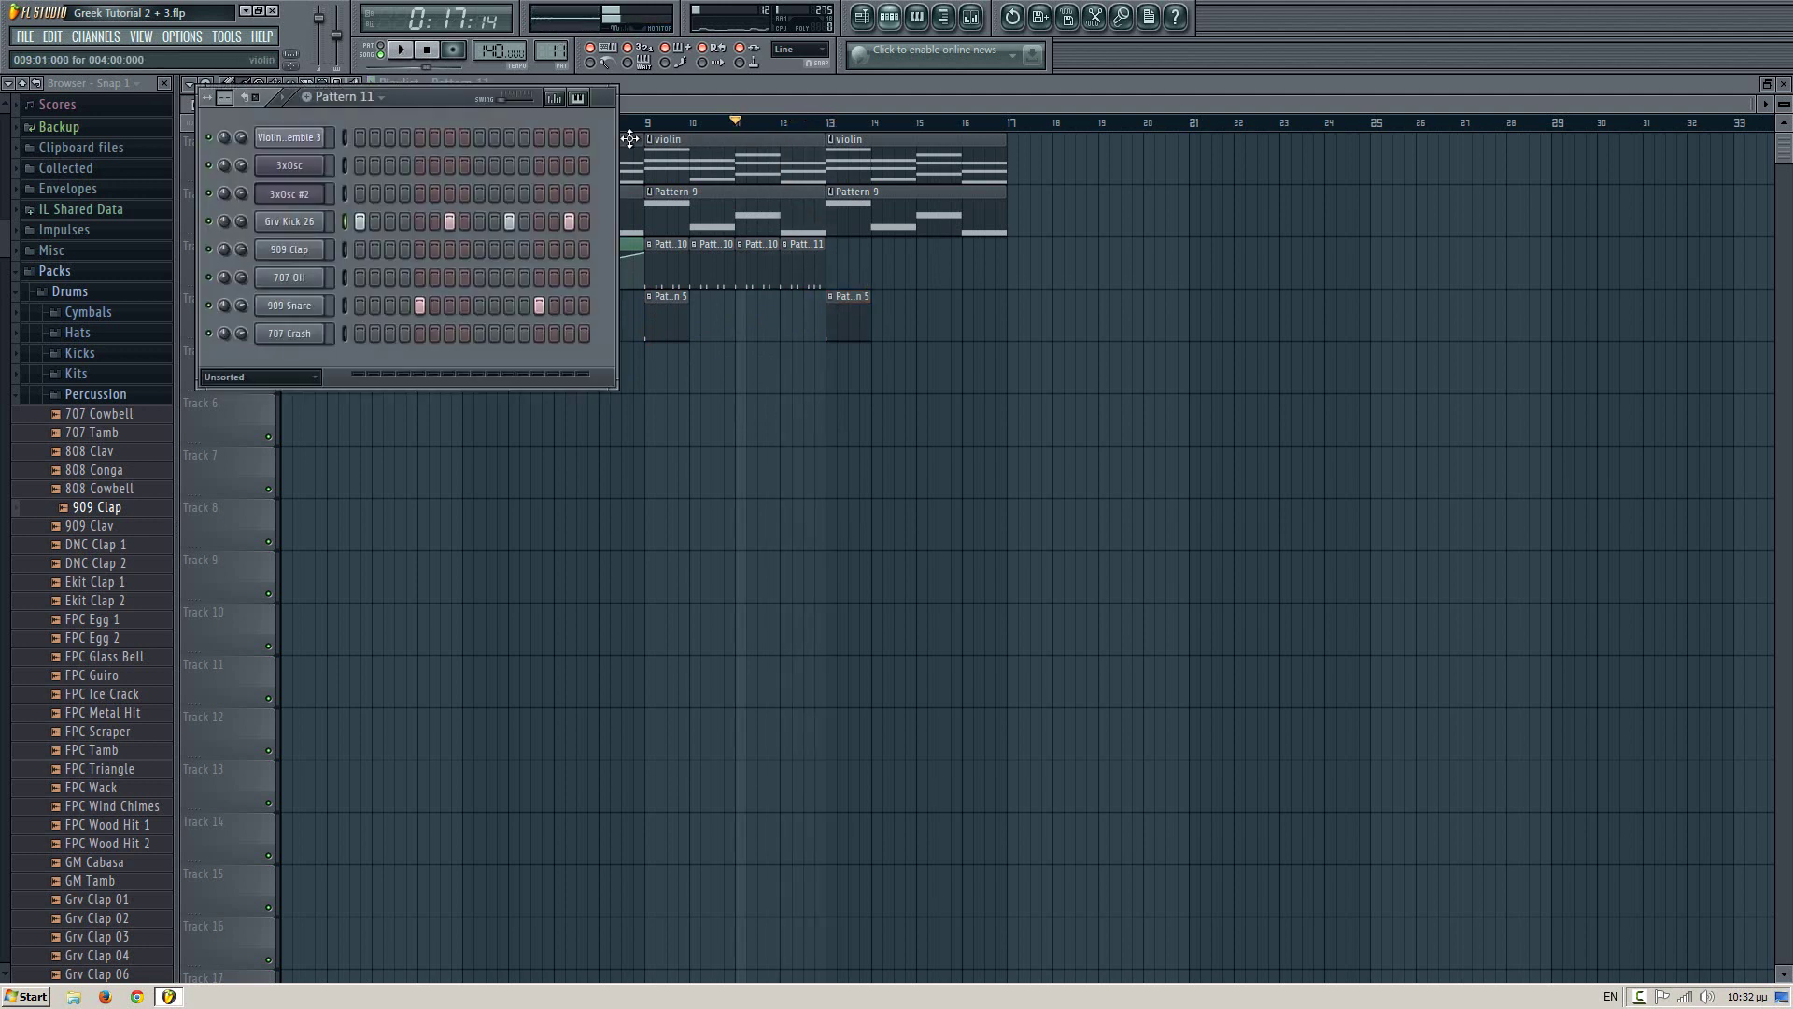
left_click_drag(558, 49, 552, 41)
left_click(567, 98)
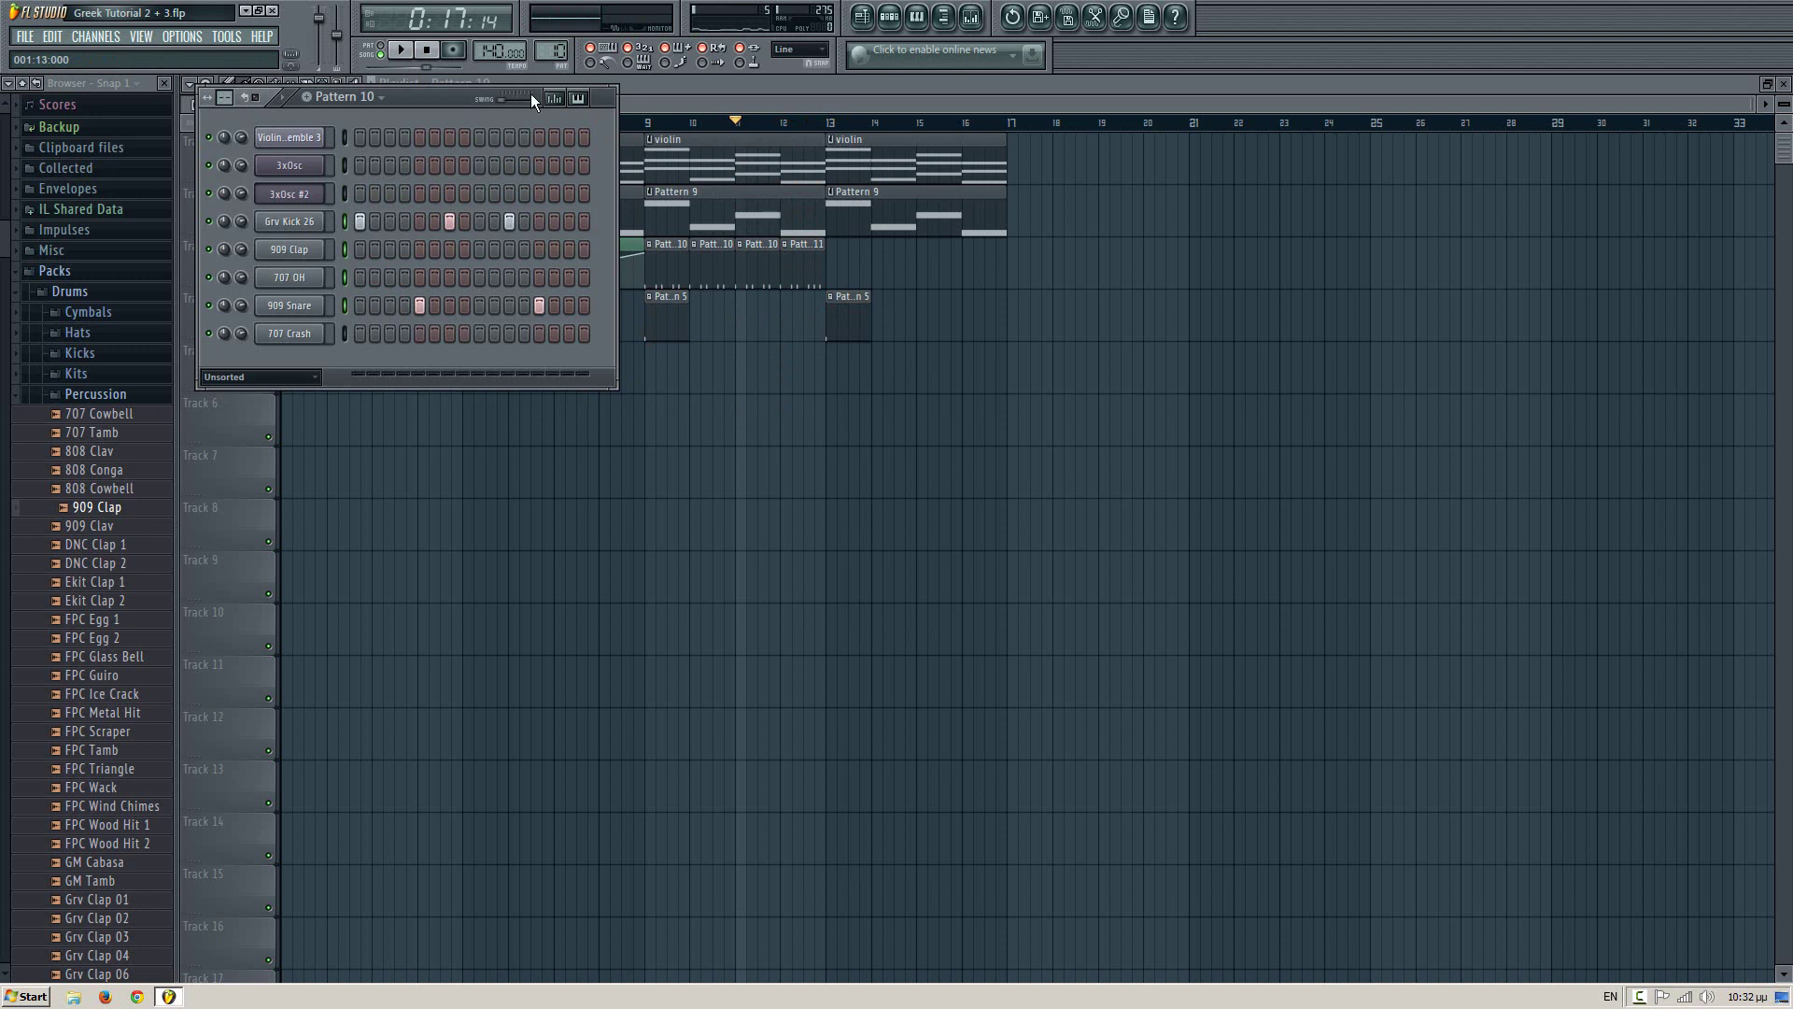
left_click_drag(560, 47, 560, 39)
key("space")
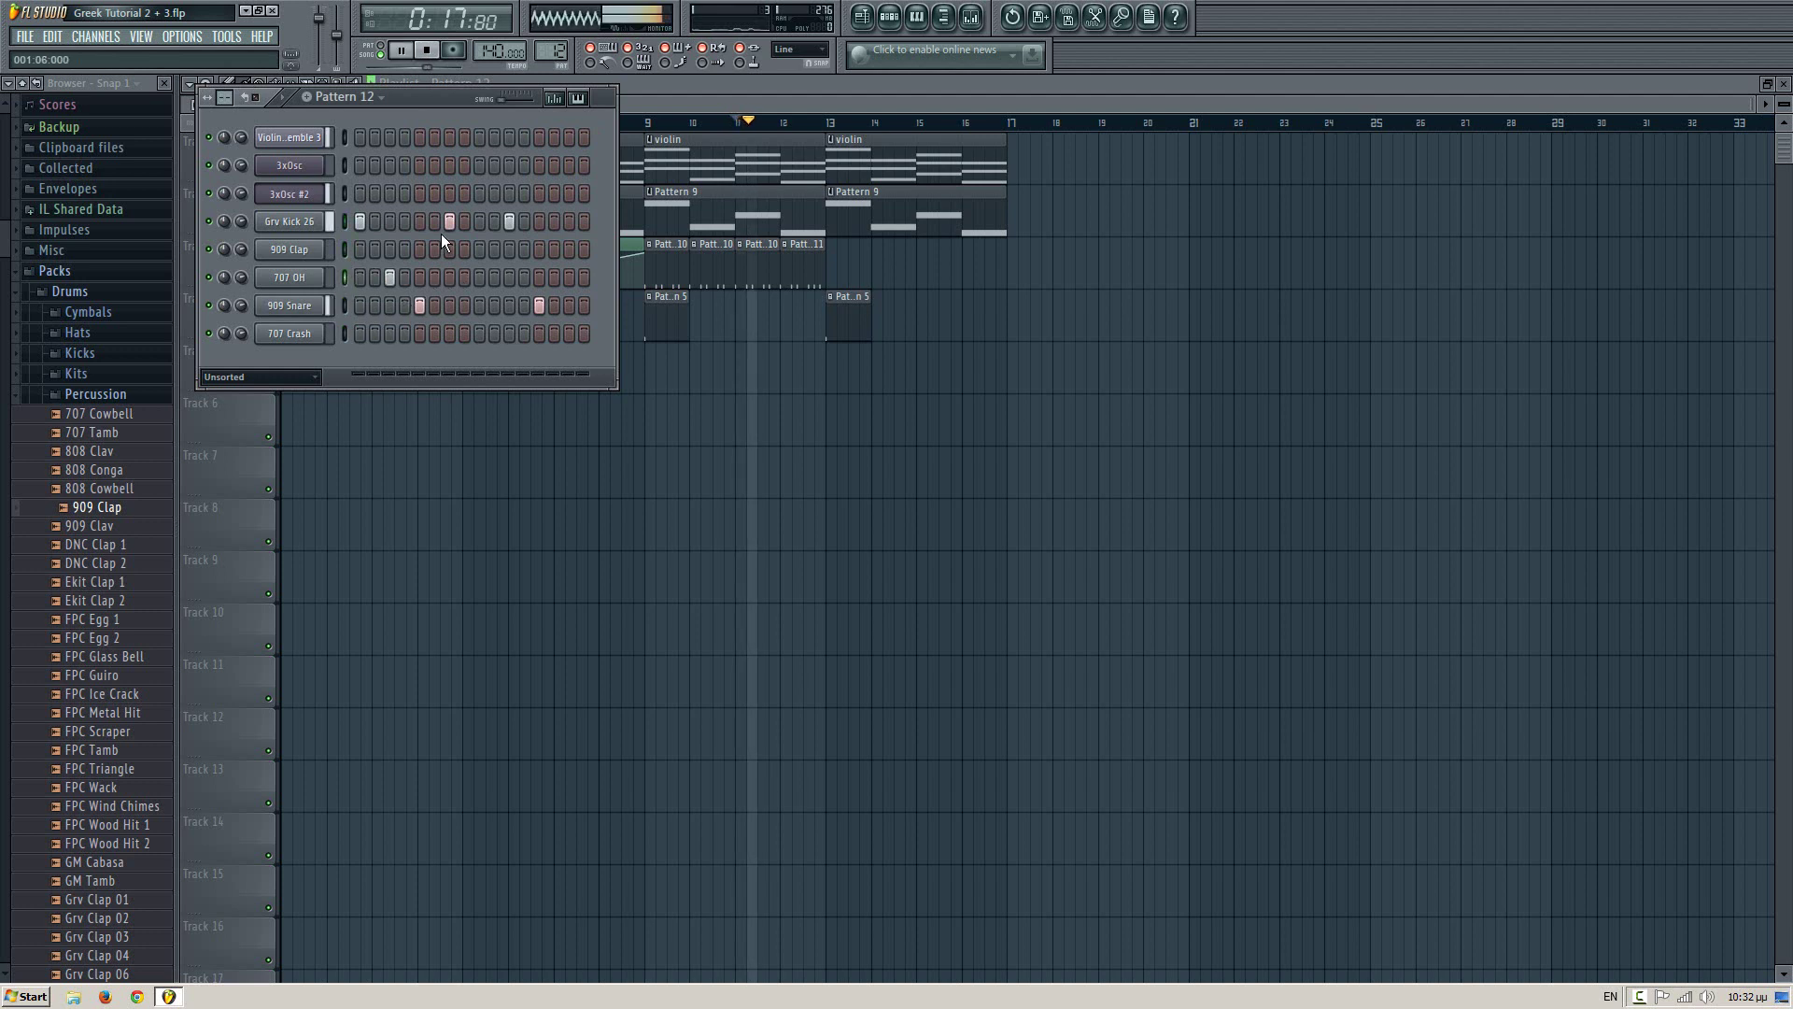
left_click_drag(838, 275, 985, 277)
key("F6")
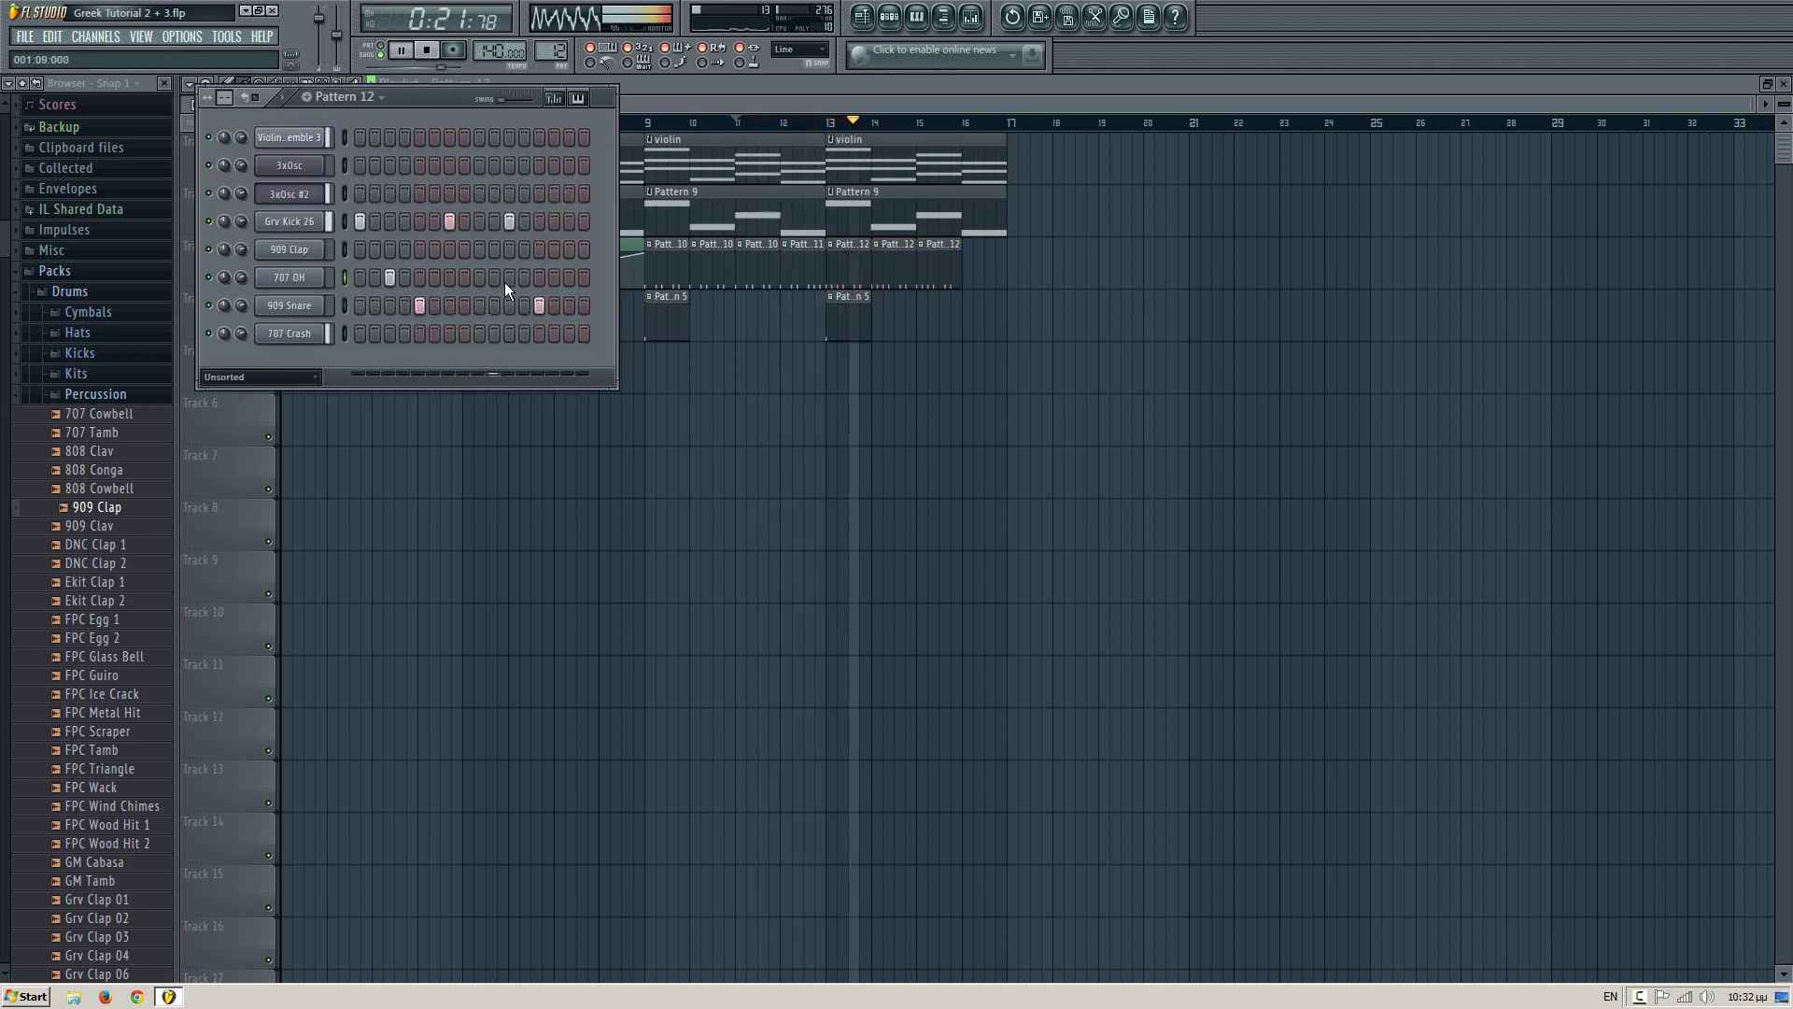
- Try extra 707 OH hits in the second half of Pattern 12 and on step 7, keeping only the added hit on step 15
left_click(509, 277)
left_click(570, 277)
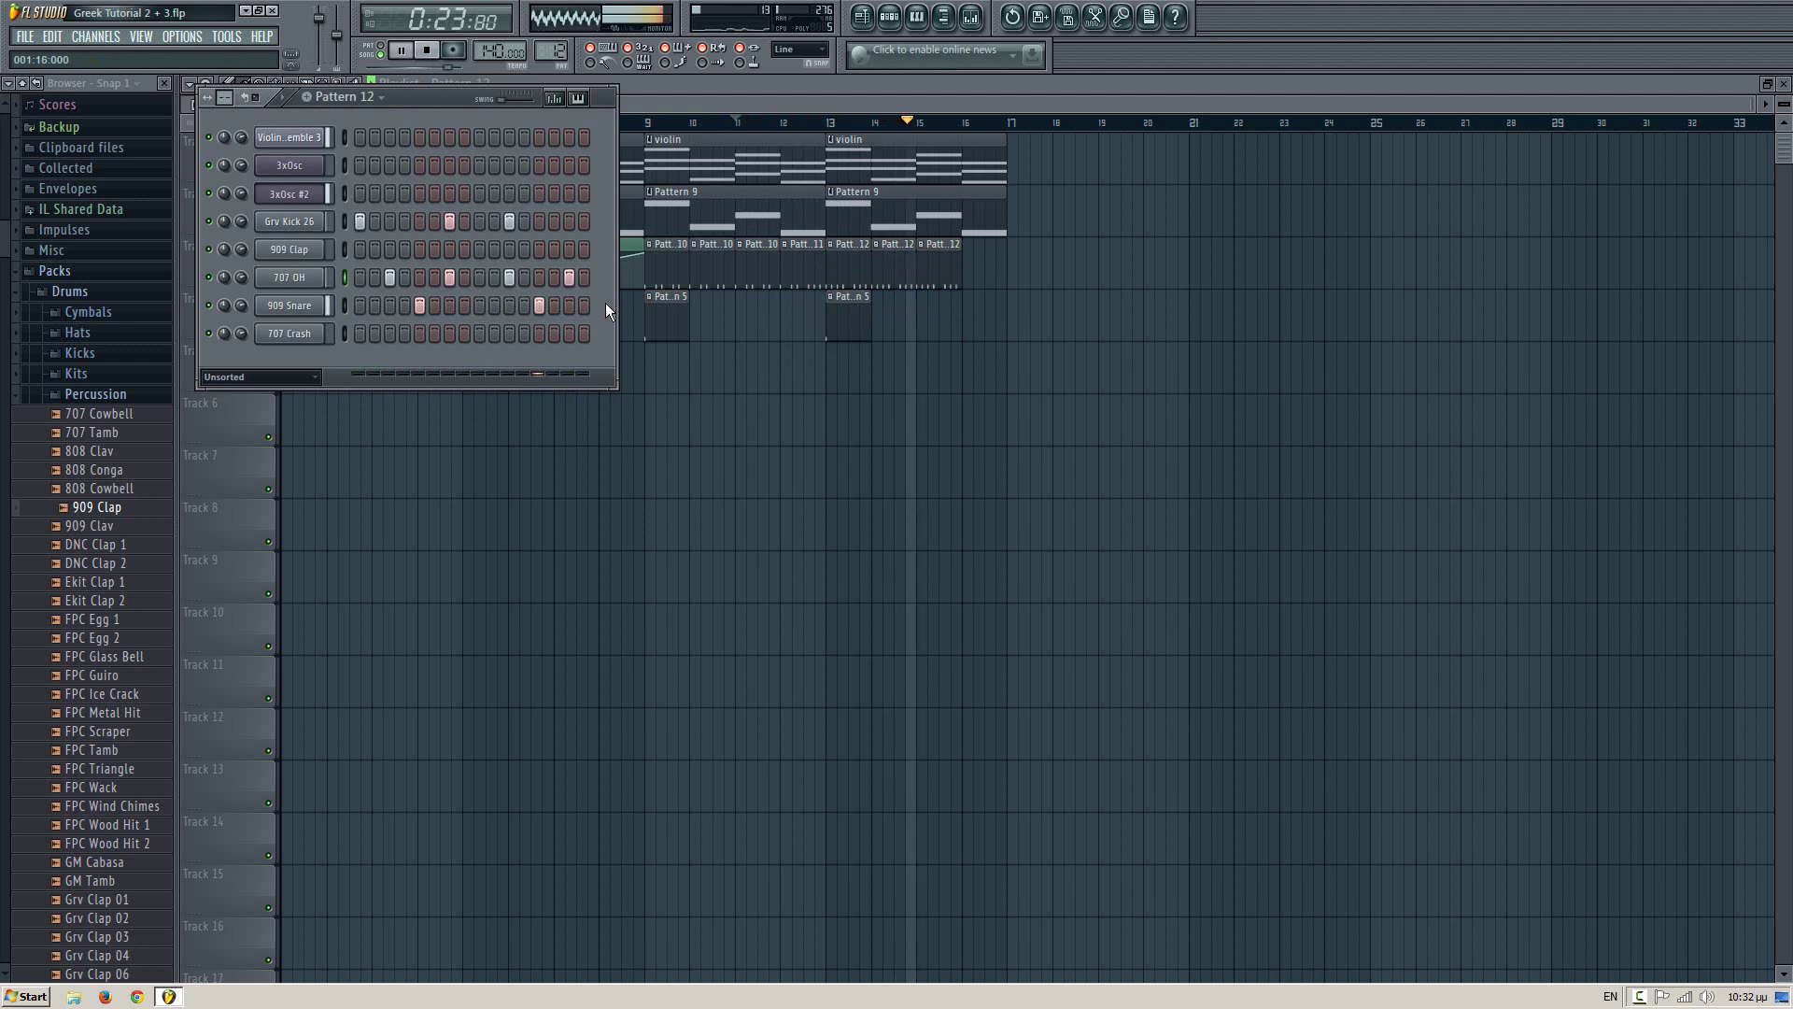
left_click(450, 280)
right_click(508, 278)
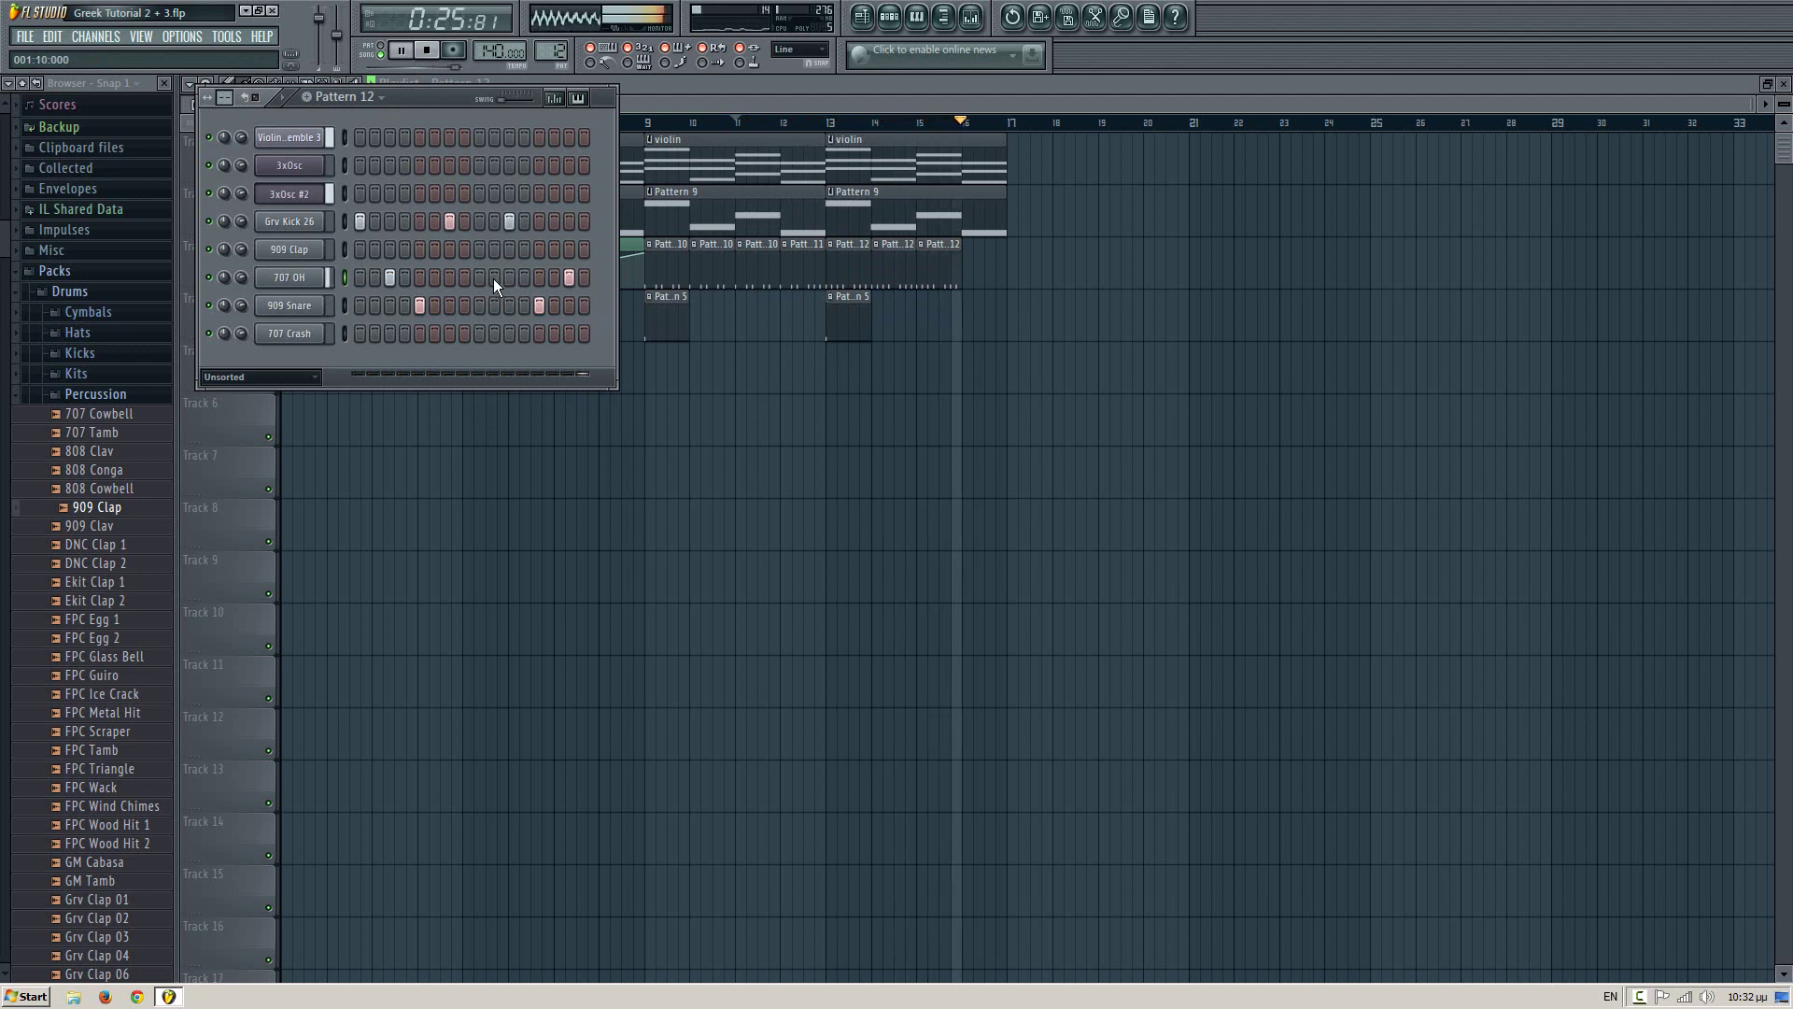
left_click_drag(481, 278, 499, 278)
right_click(495, 278)
right_click(482, 279)
left_click(484, 278)
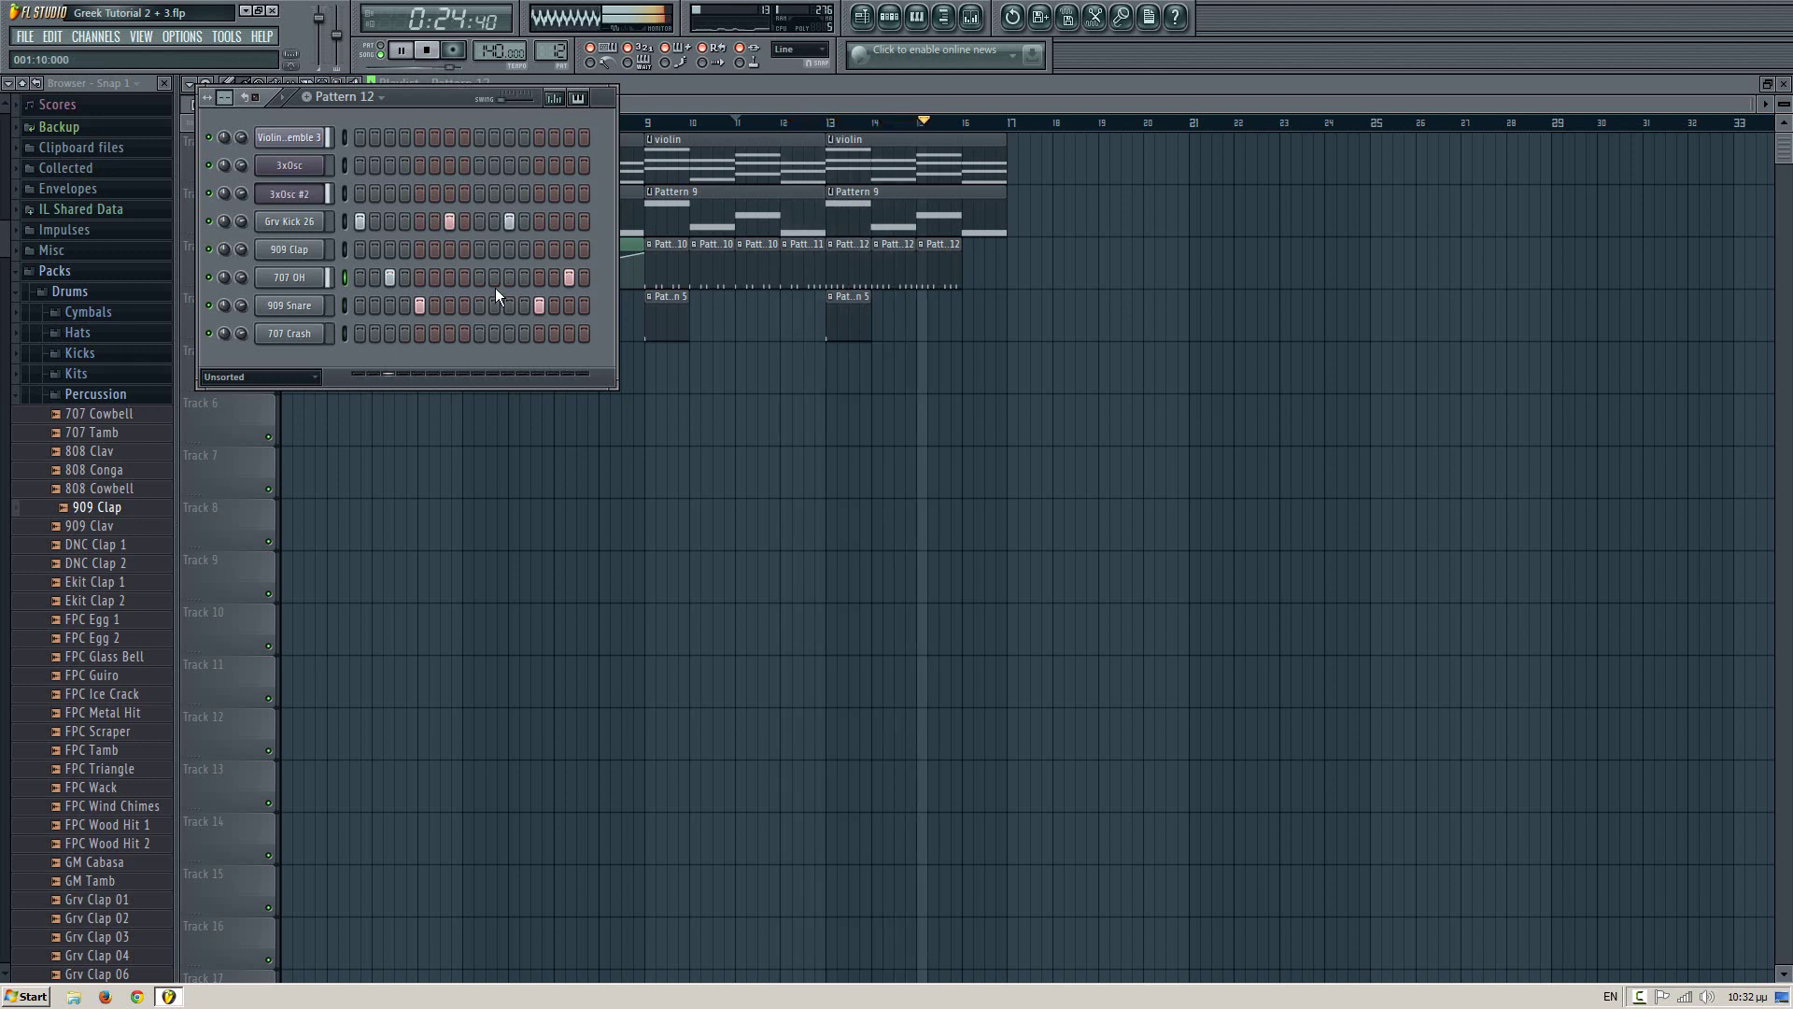
- Try a 909 Clap hit and a 909 Snare hit on step 9 of Pattern 12 while playing the song from bar 13
left_click(479, 249)
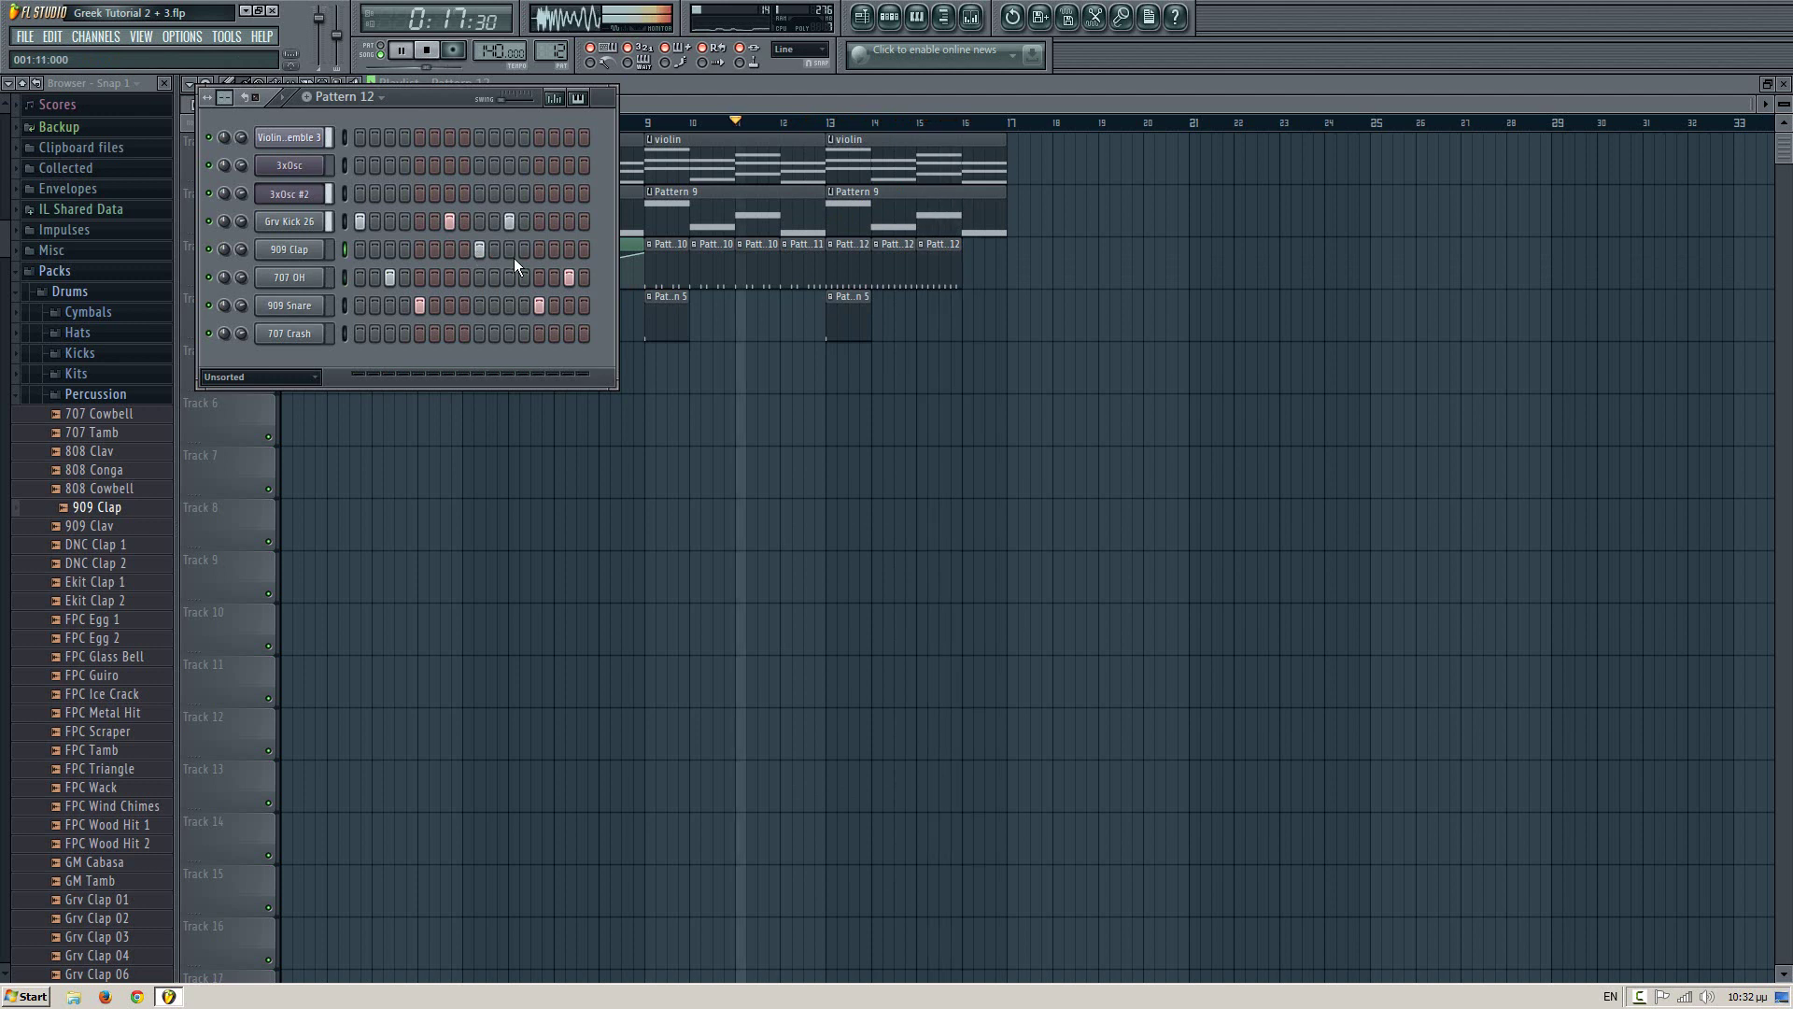
left_click(829, 126)
key("F6")
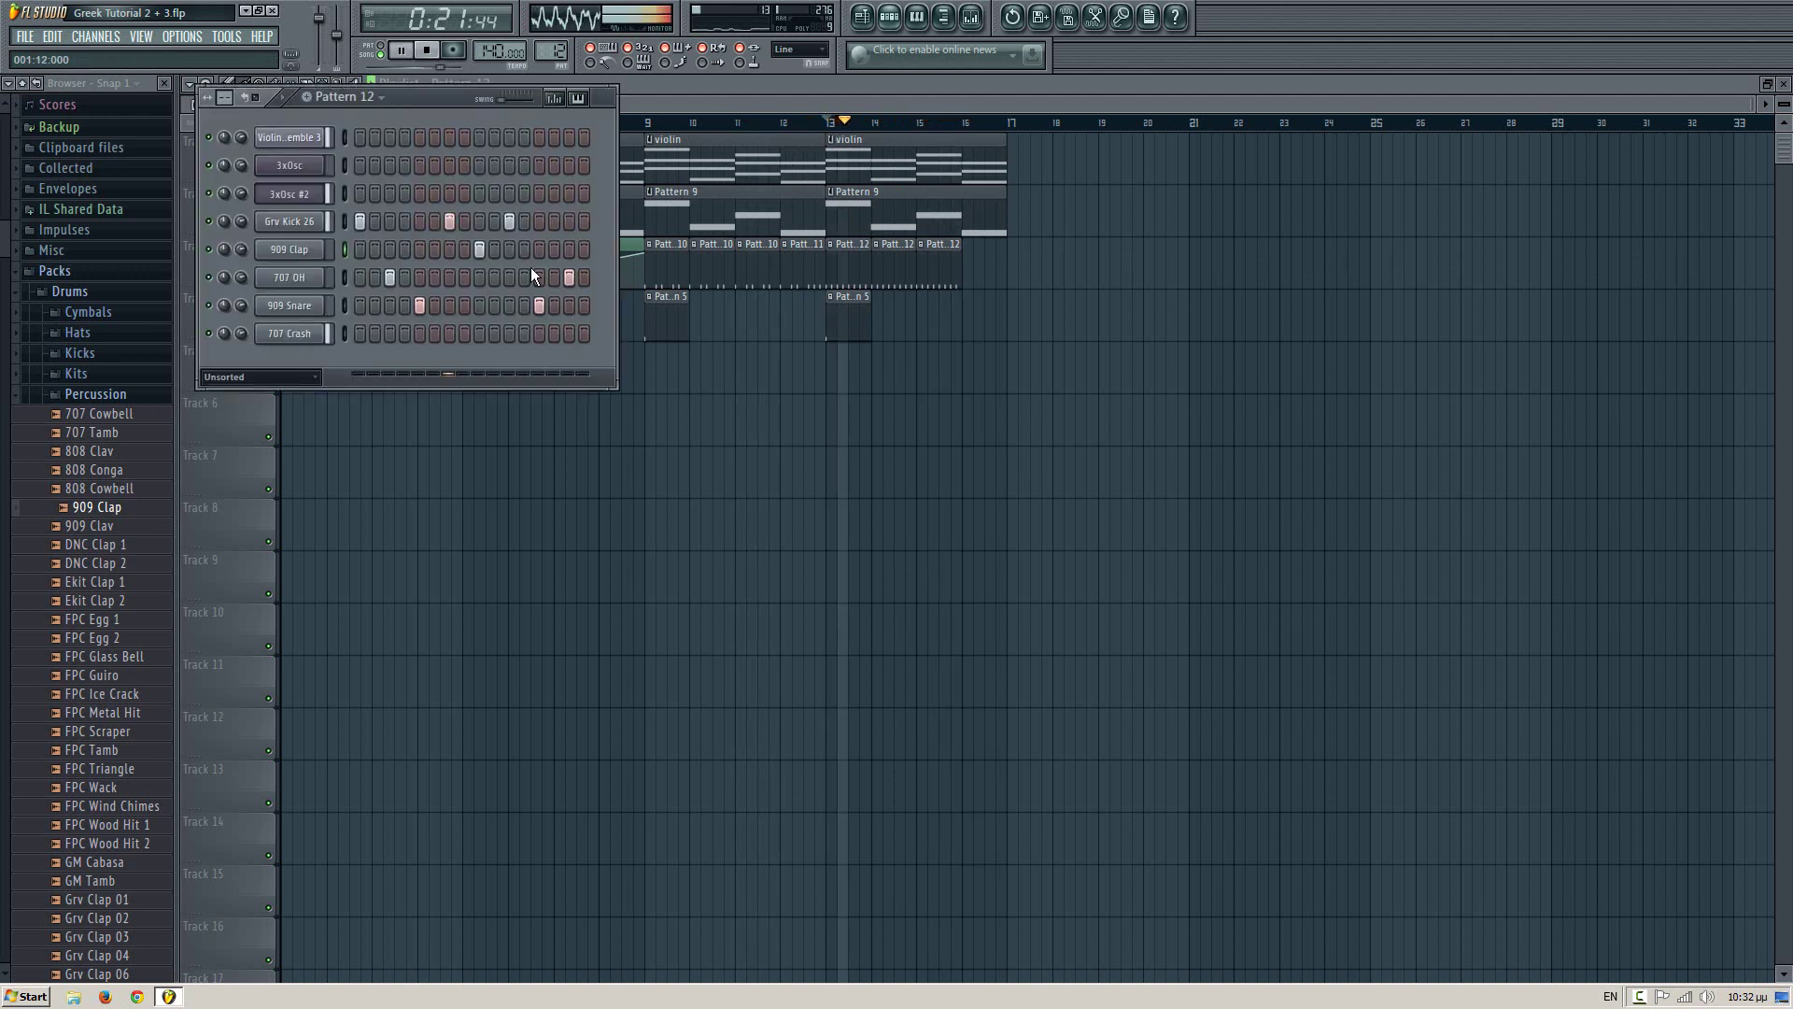
left_click(479, 249)
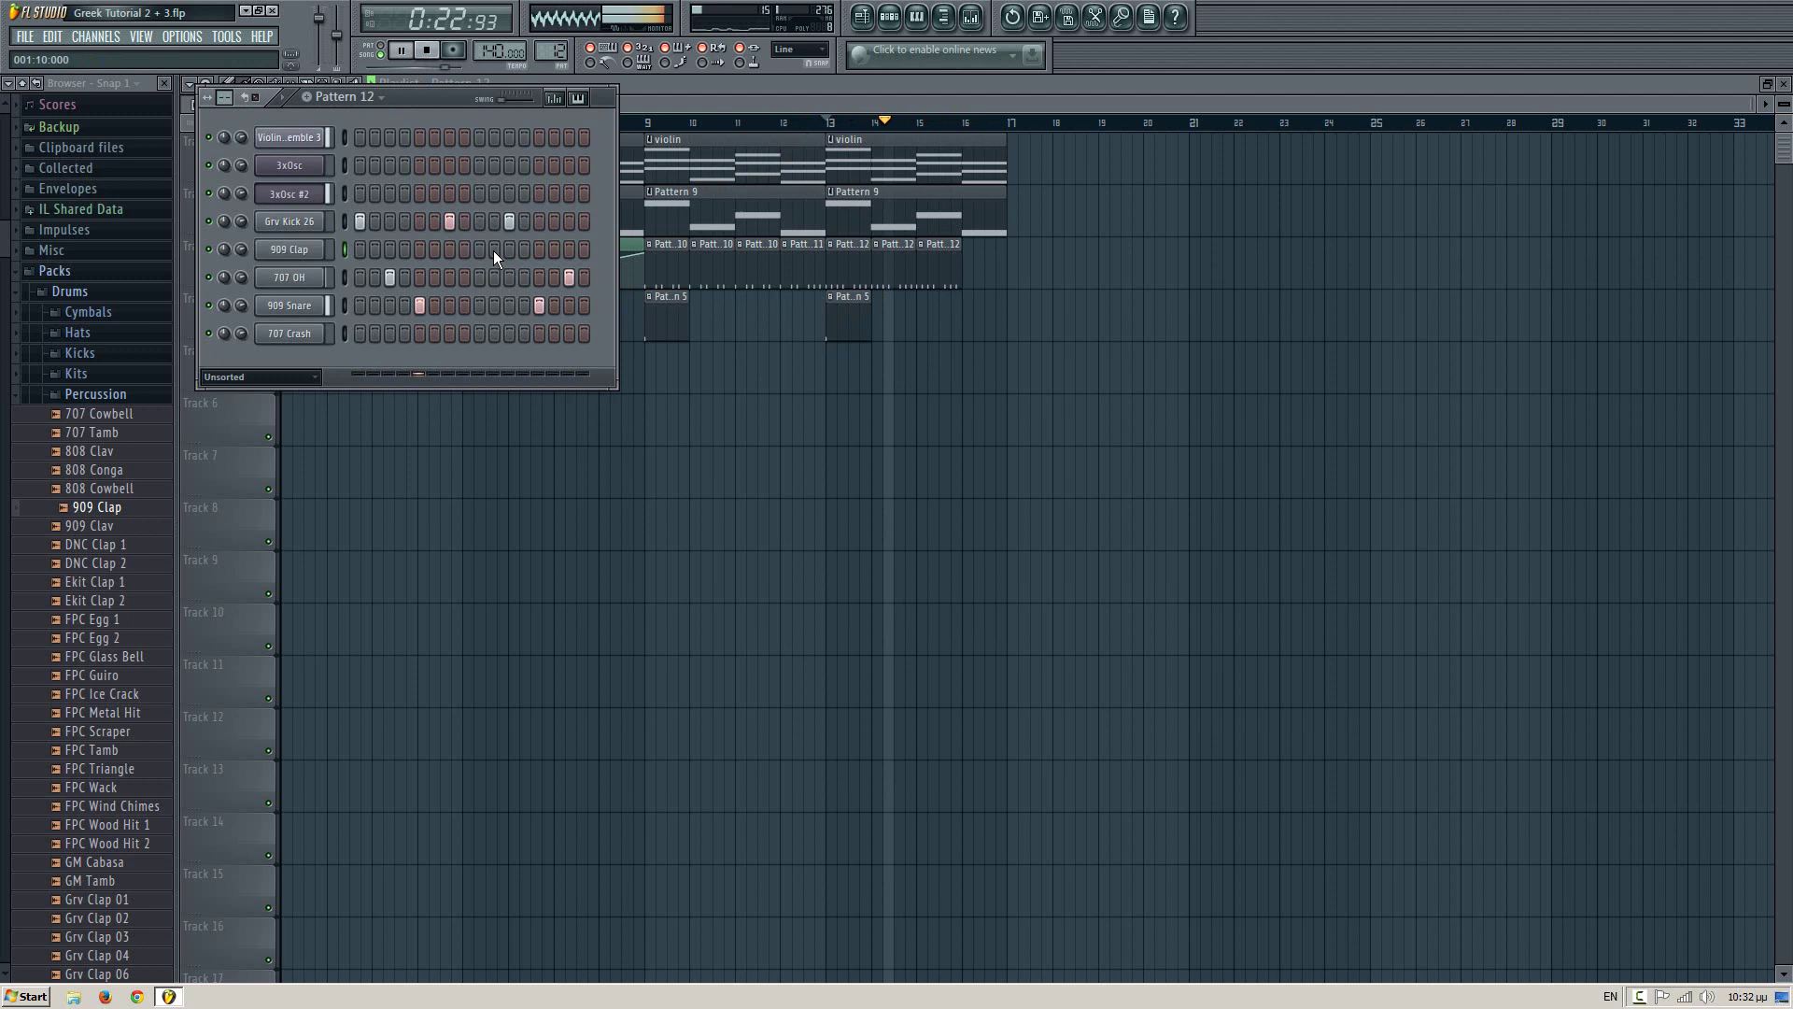
left_click(479, 305)
right_click(477, 306)
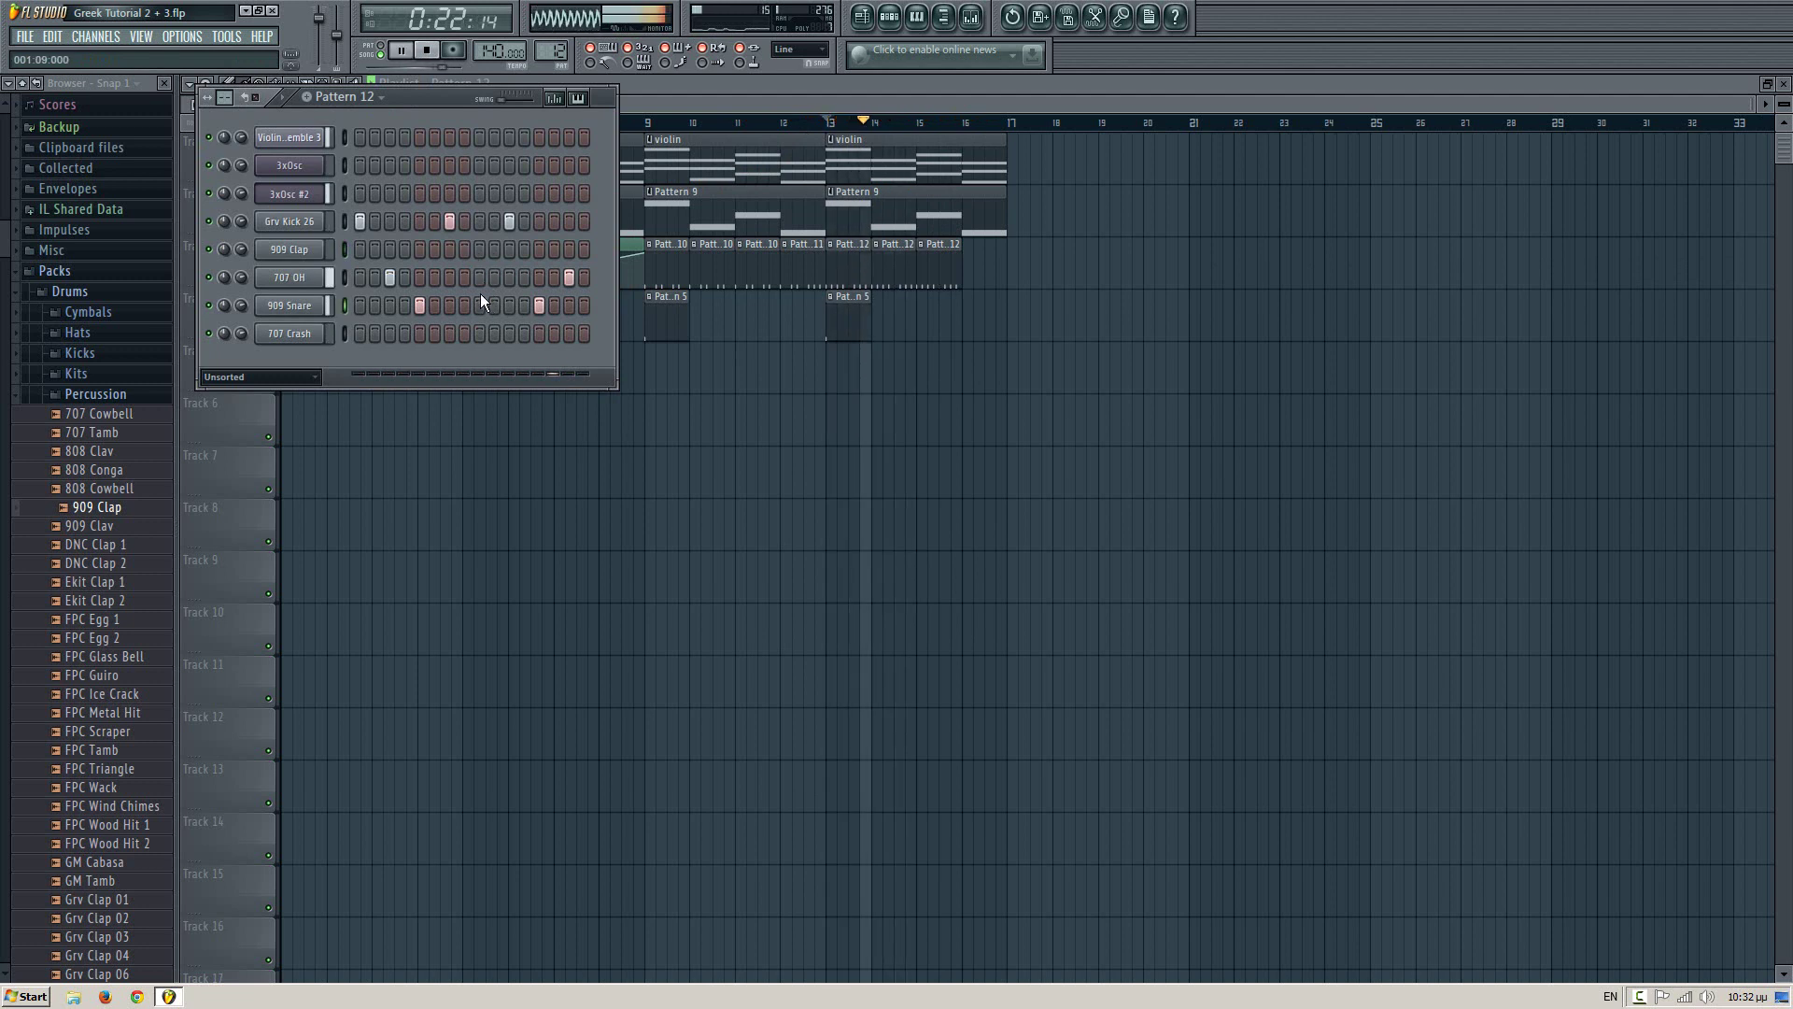
- Stop playback, paste the copied drum beat into the empty Pattern 13 and add a 707 OH hit on step 3
key("space")
key("F6")
key("F6")
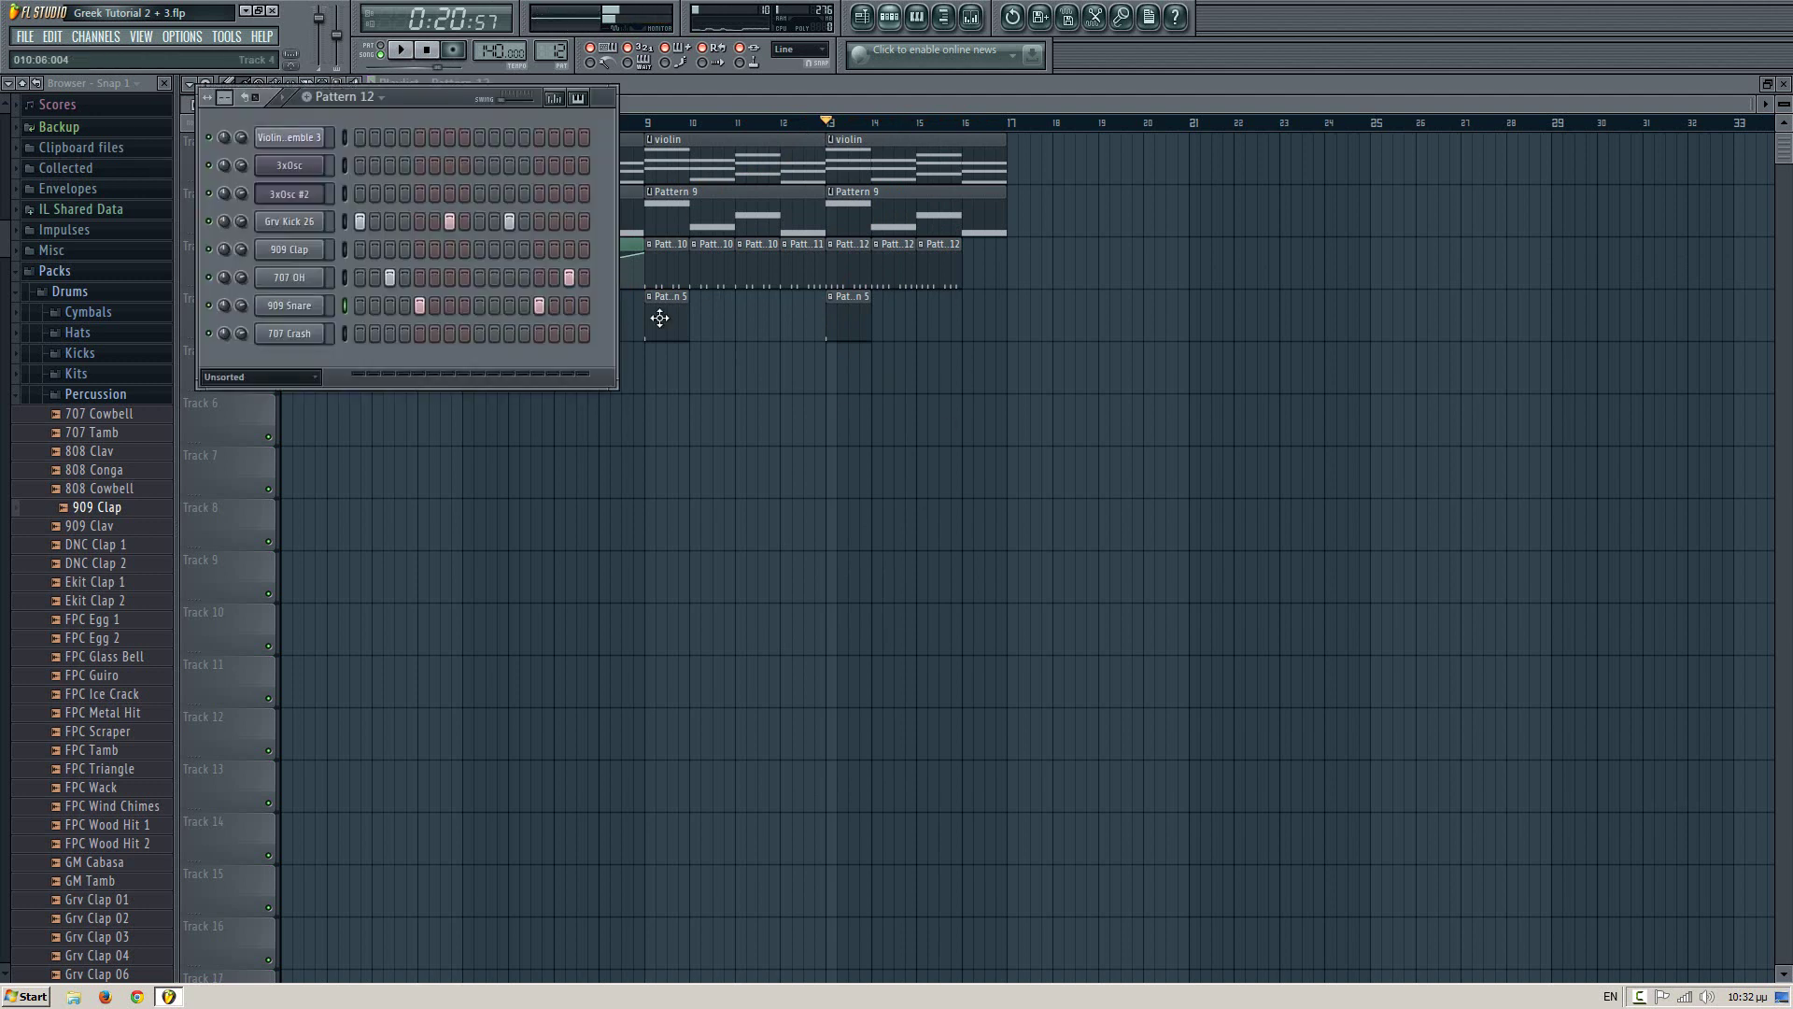
key("F6")
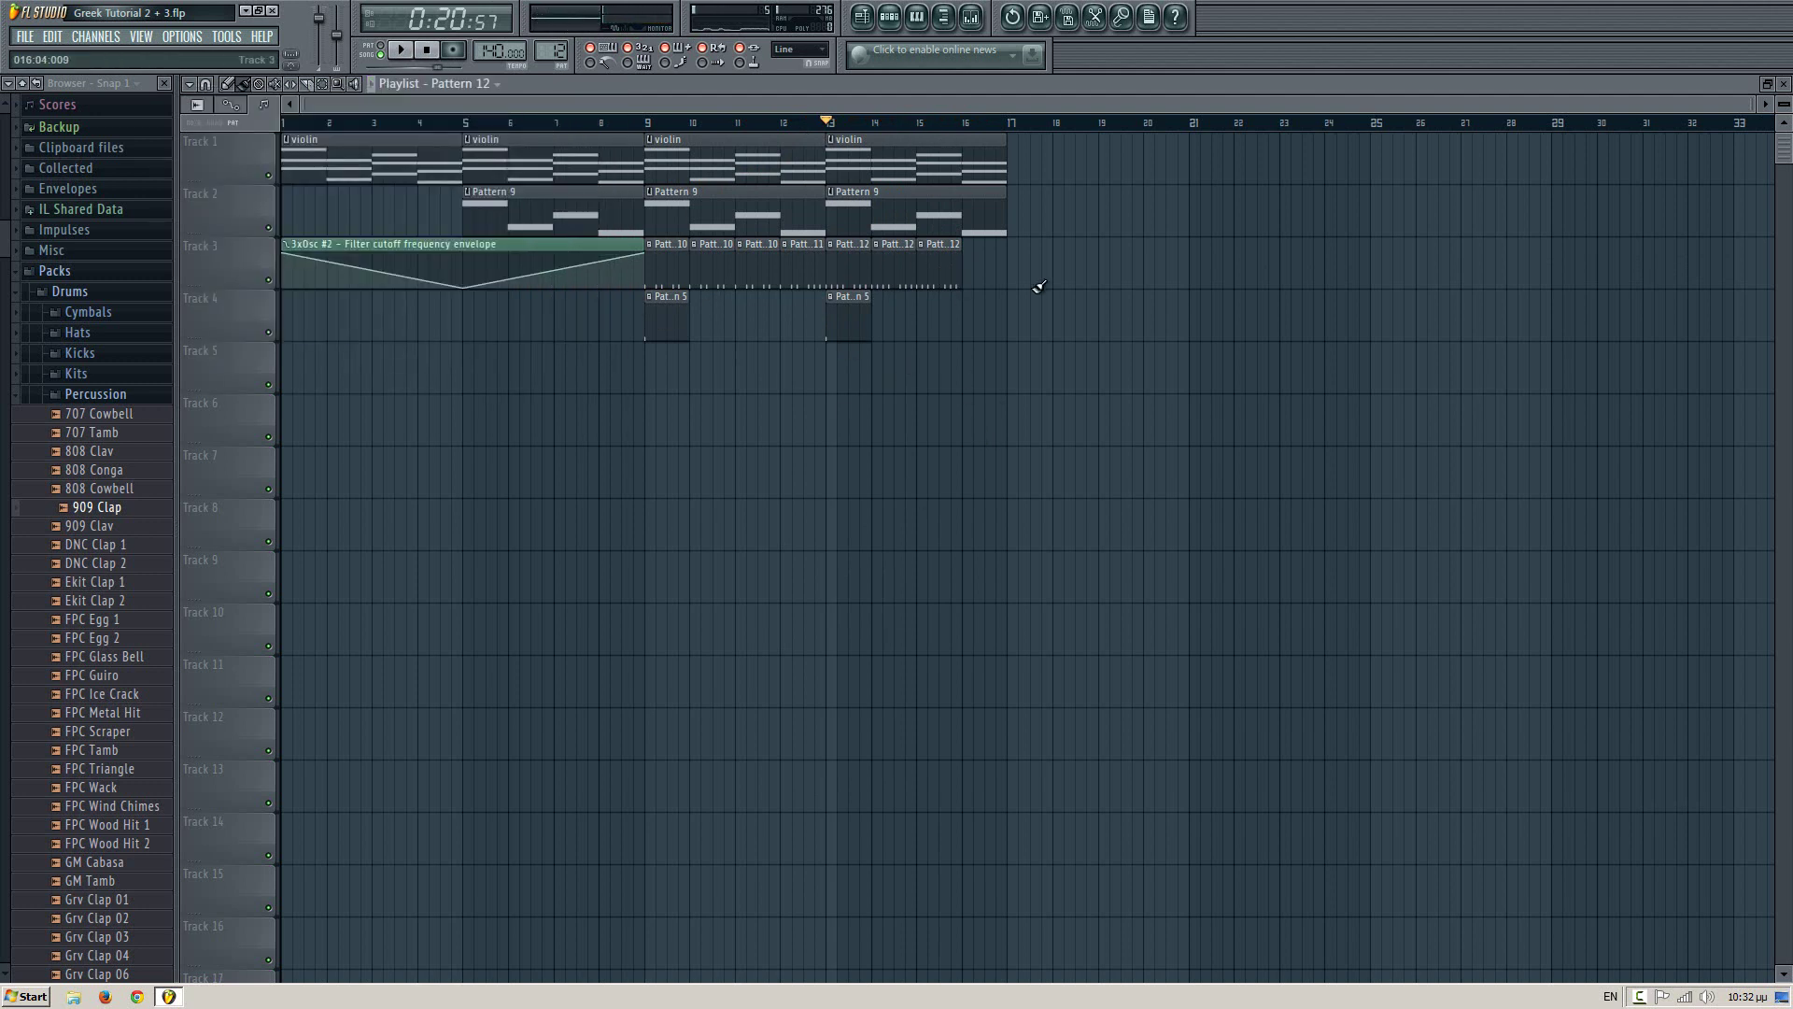
key("F6")
scroll(546, 52, "up", 1)
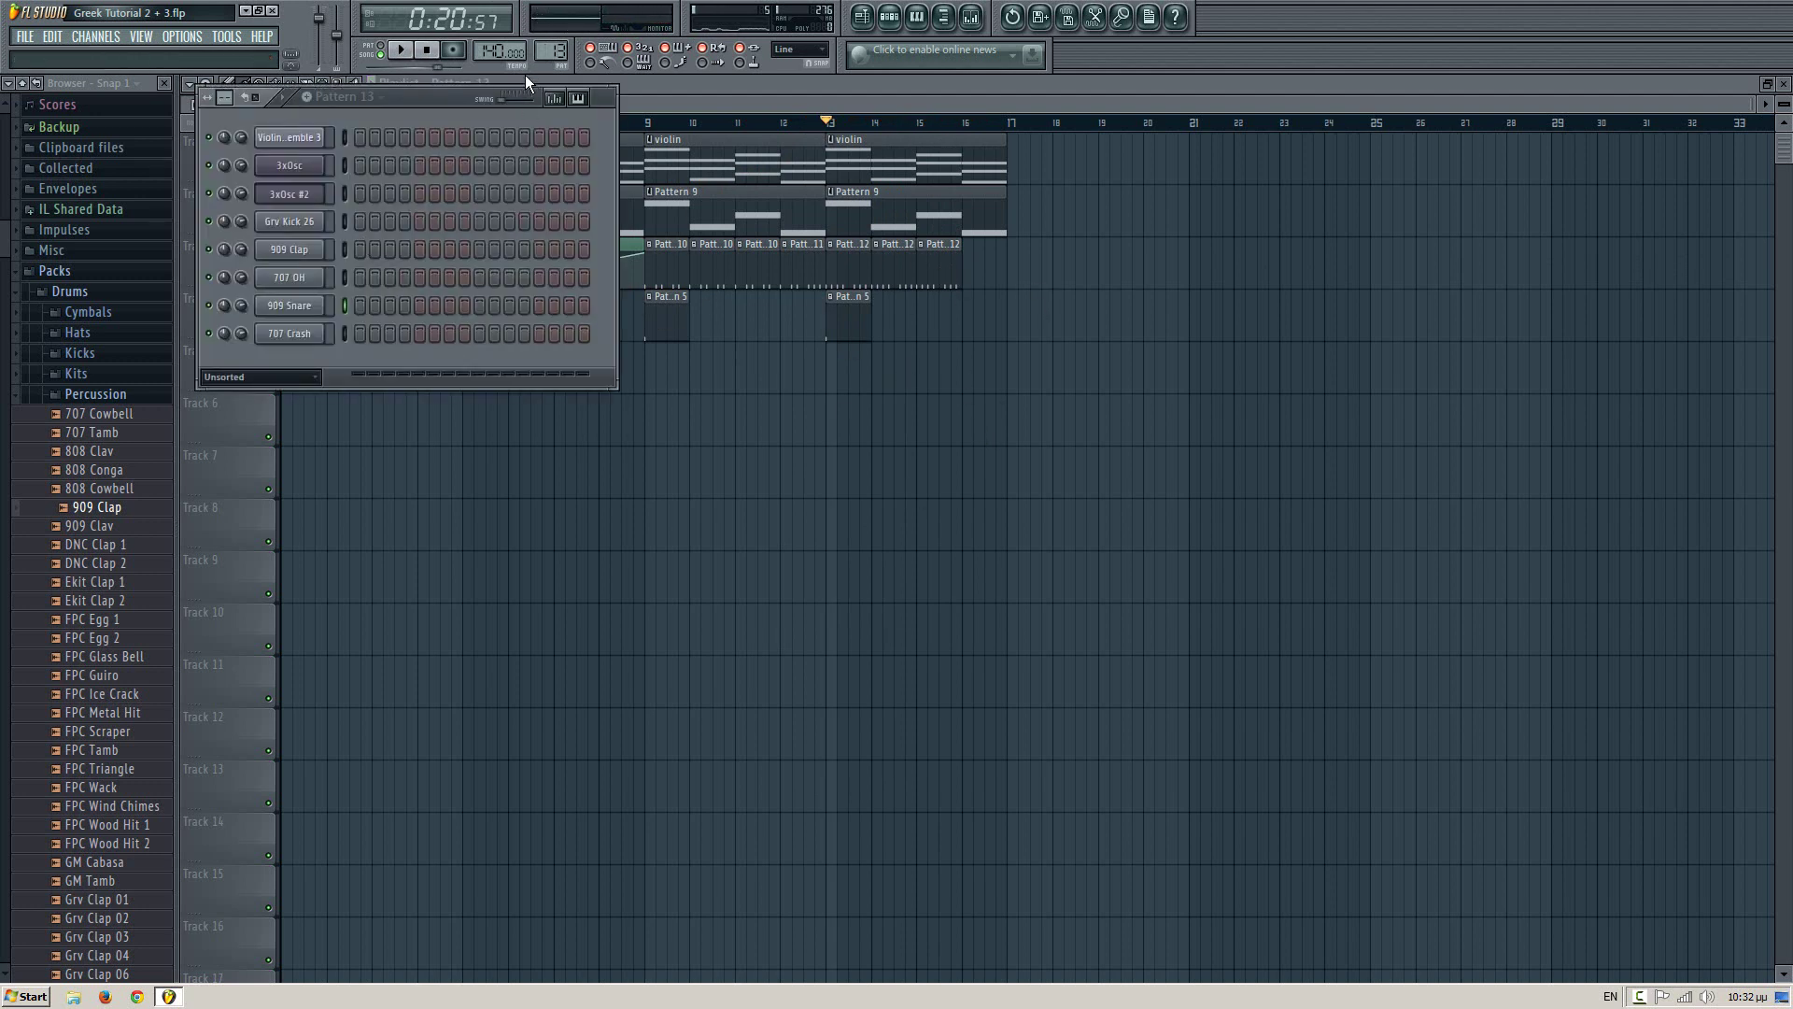
left_click_drag(345, 243, 347, 301)
key("ctrl+v")
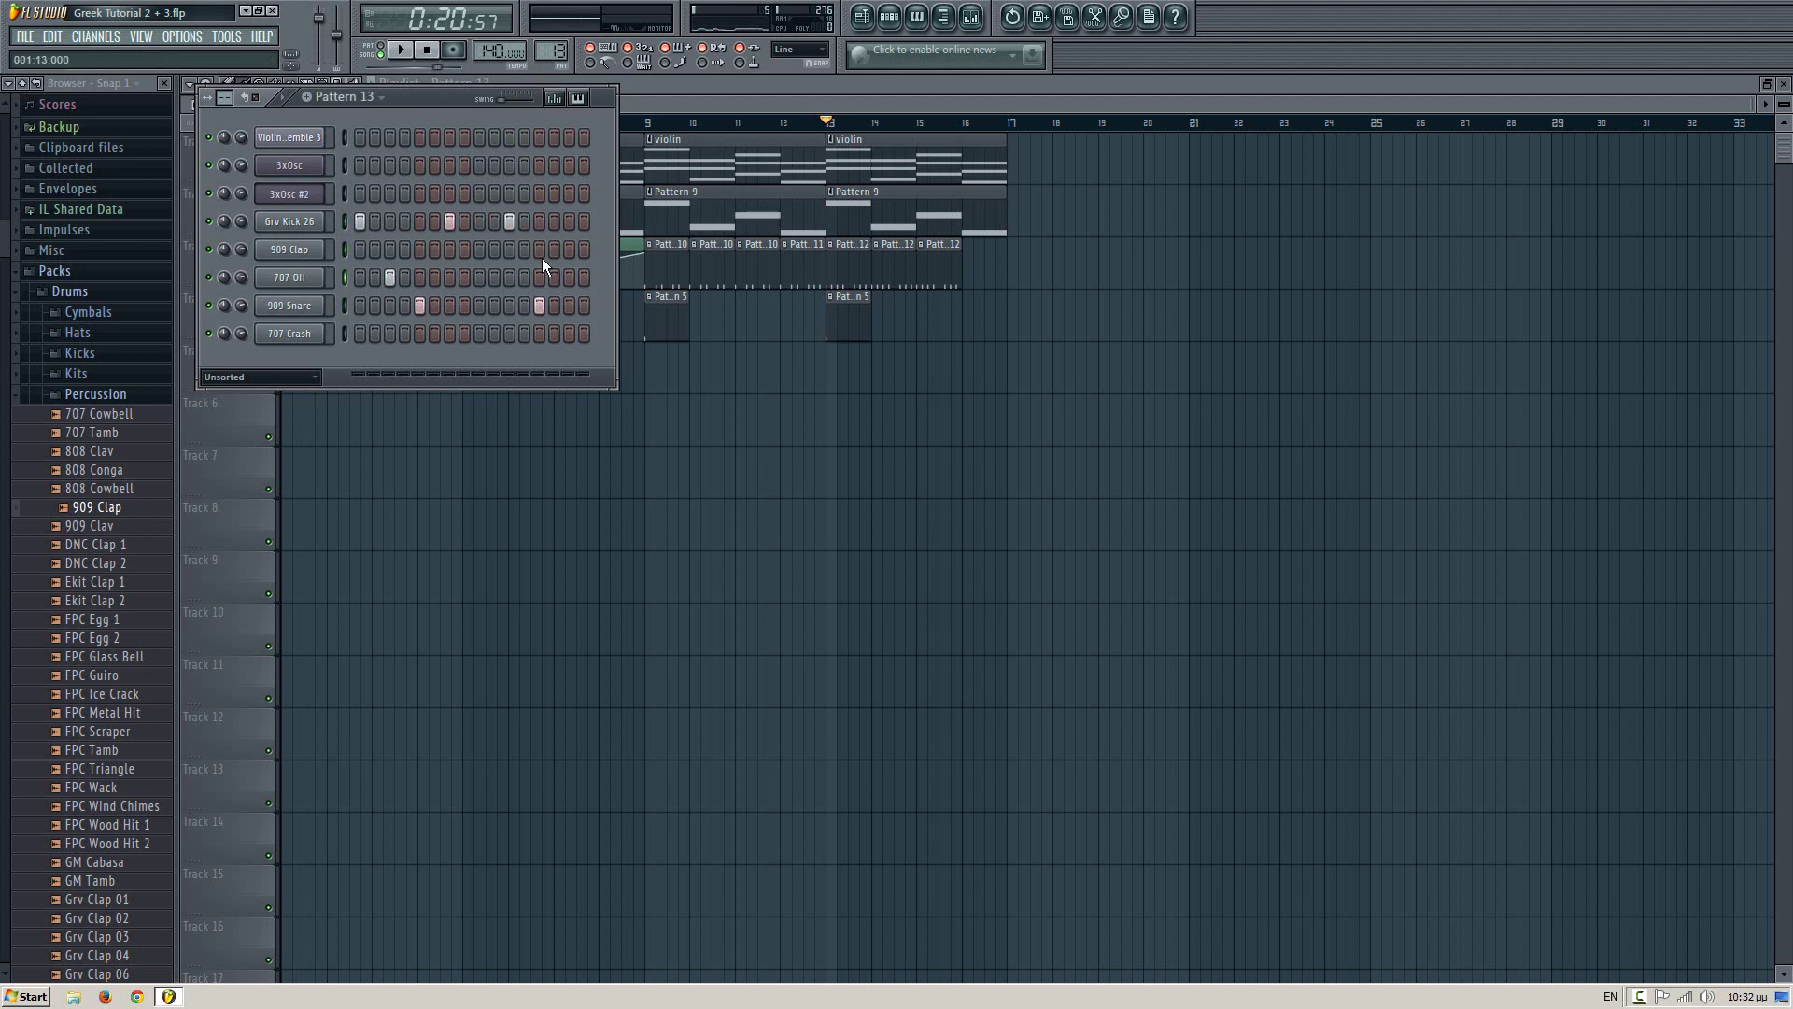
- Turn Pattern 13 into a fill while looping it: move the step 11 kick to 13, add snares on 10 and 16 and a 707 OH on 15
left_click(584, 221)
key("space")
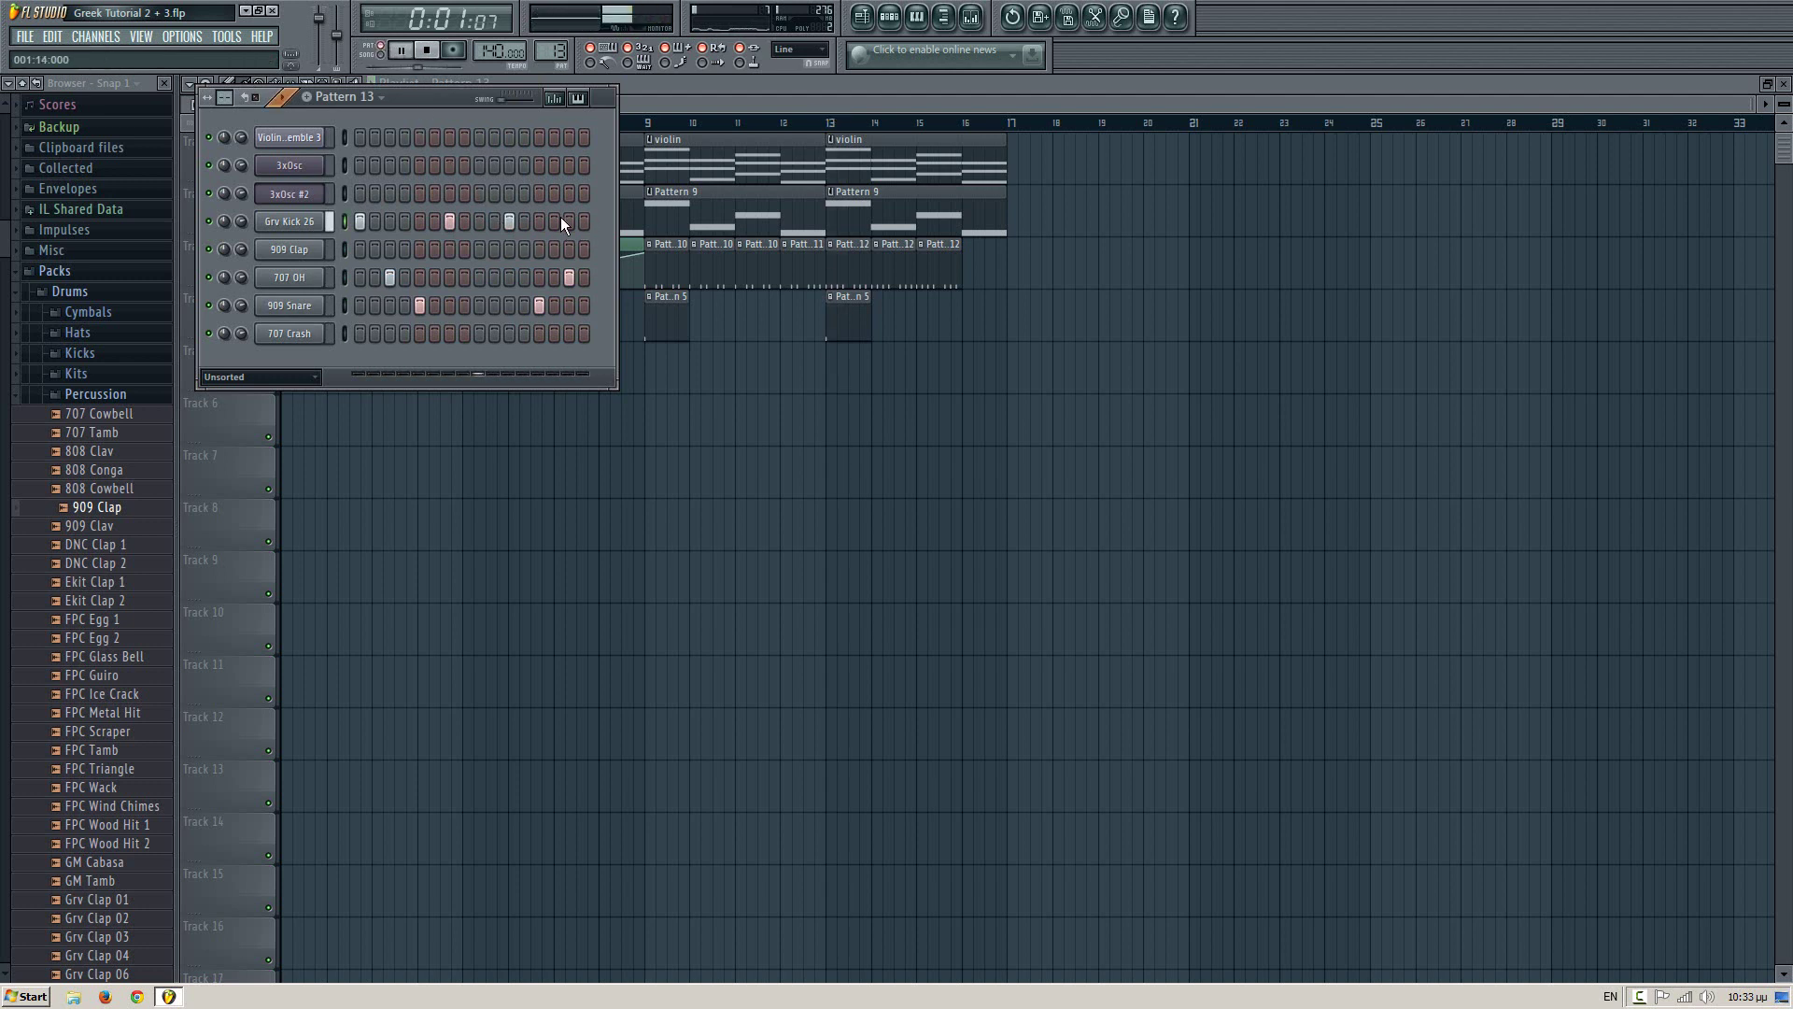
left_click(512, 227)
left_click(494, 305)
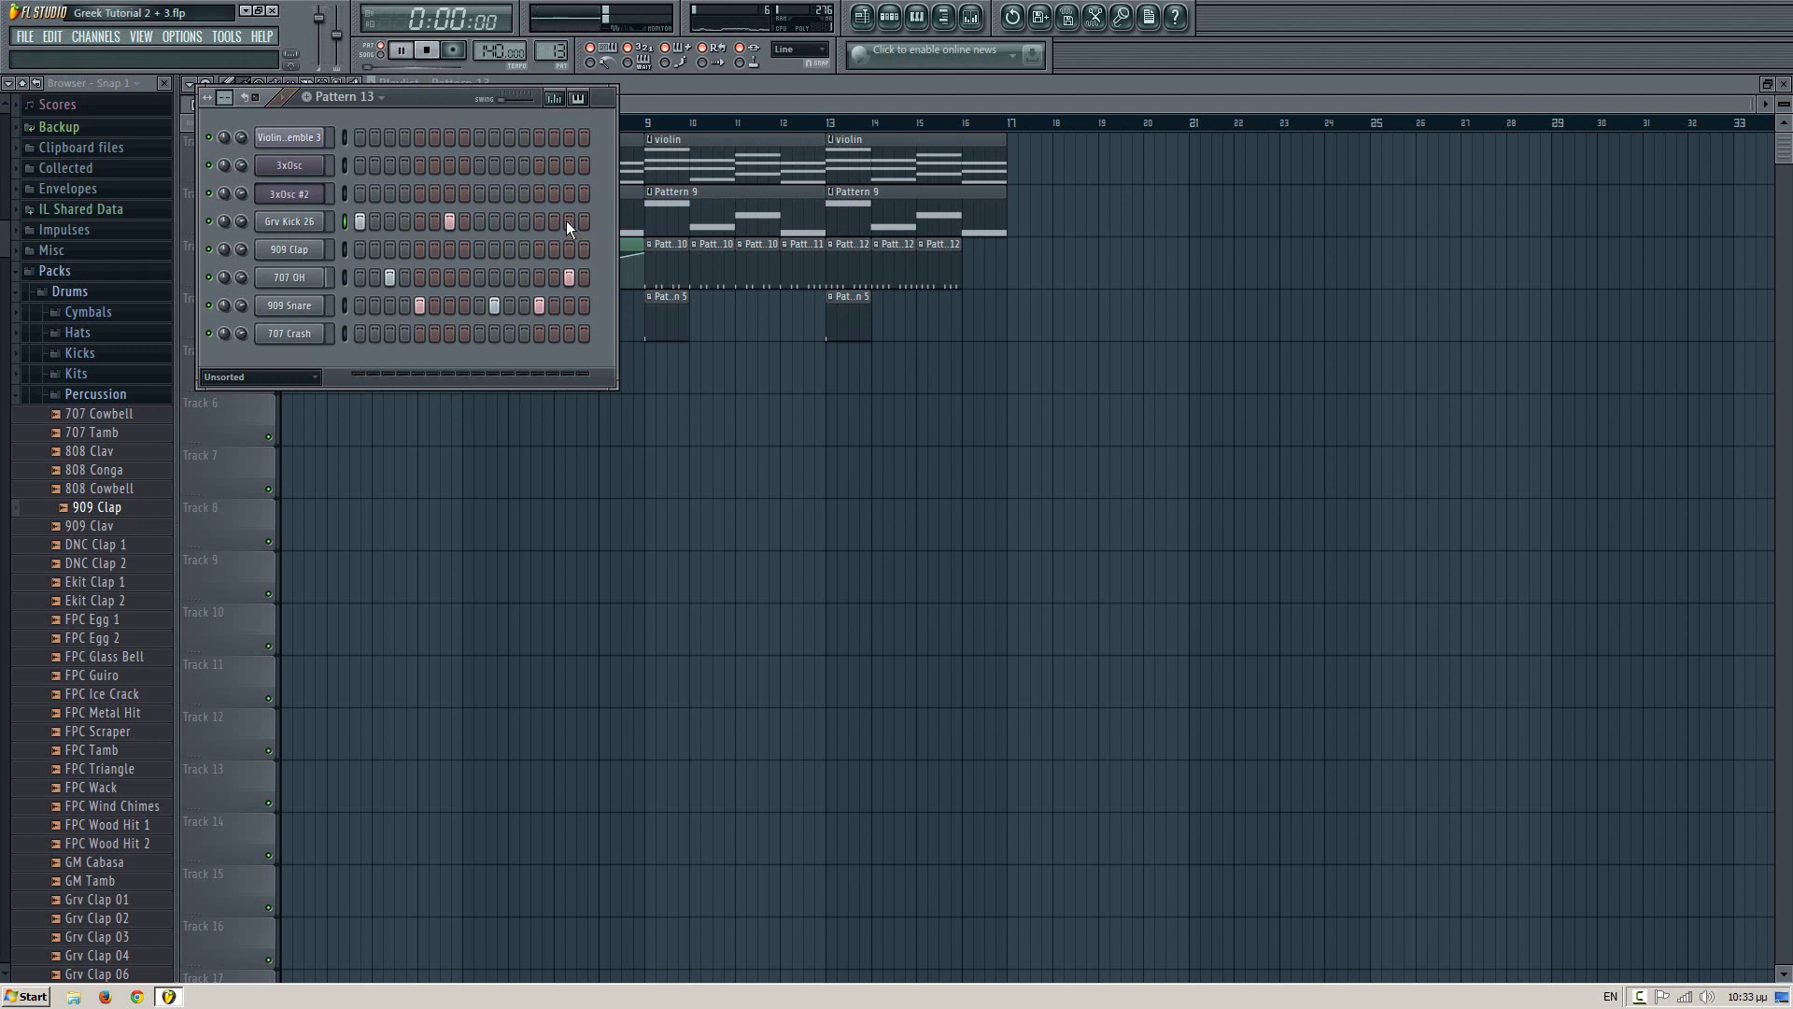
left_click(569, 306)
key("space")
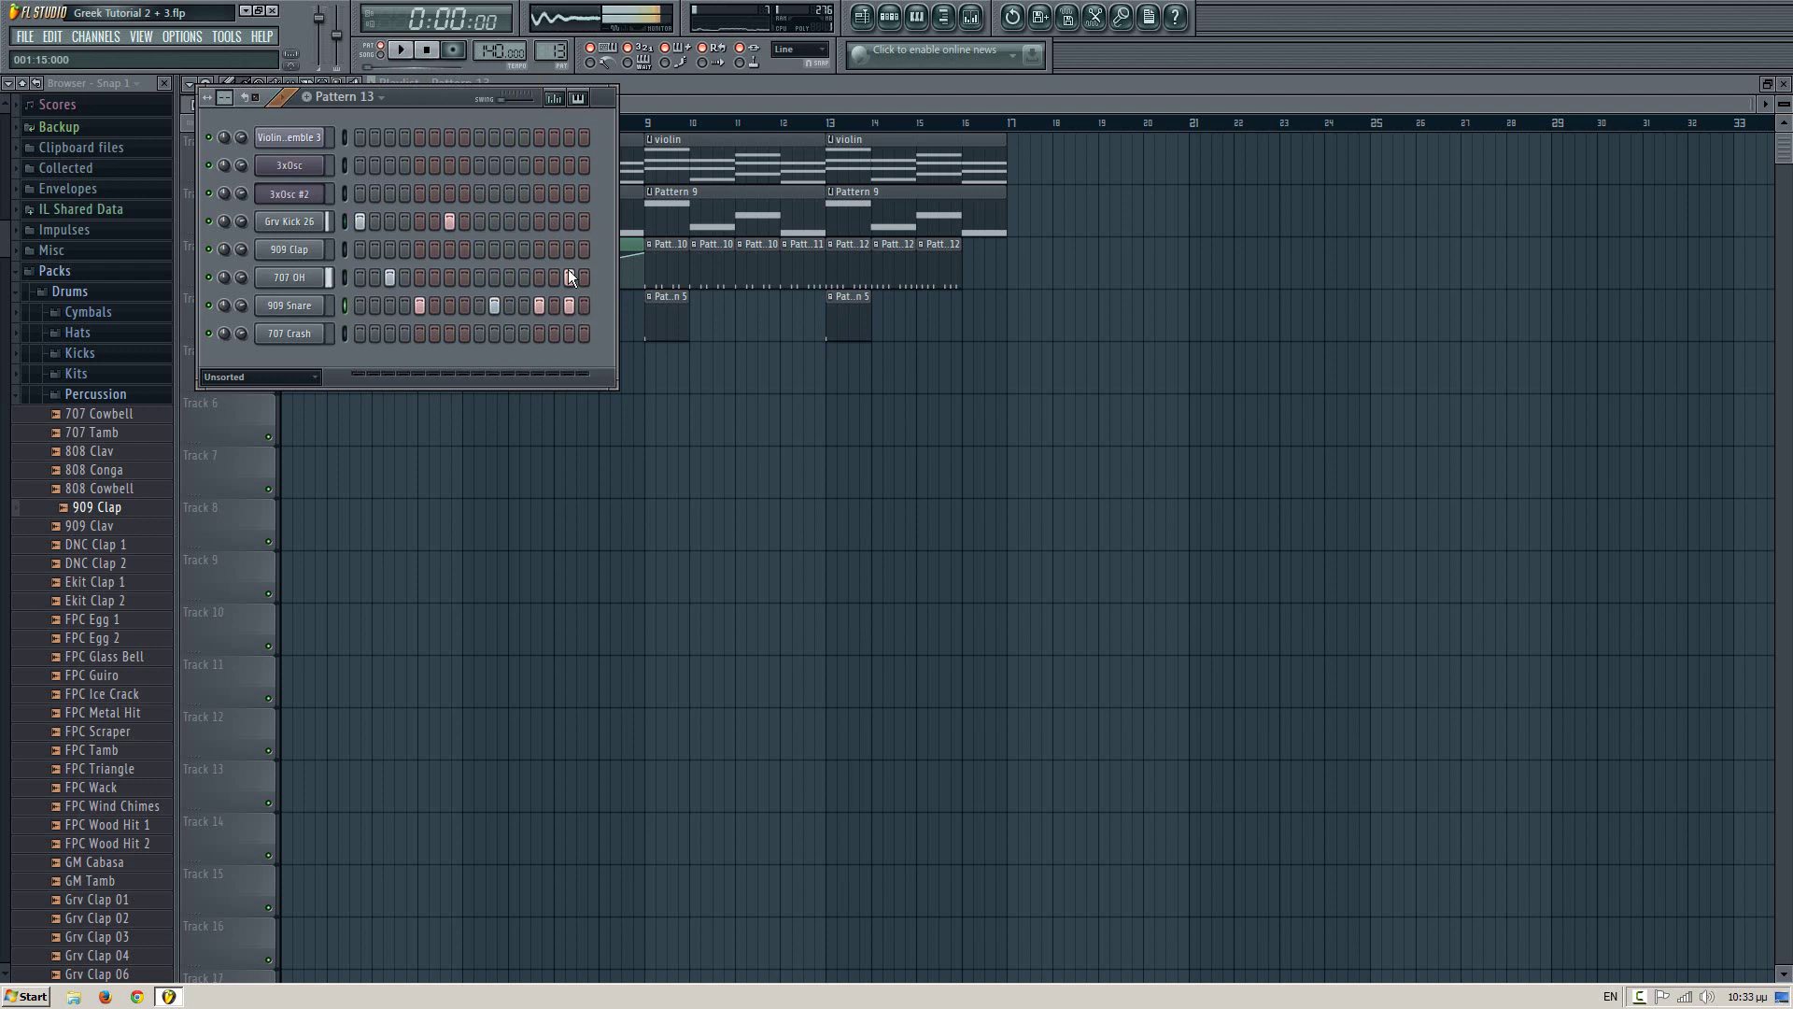
left_click(539, 221)
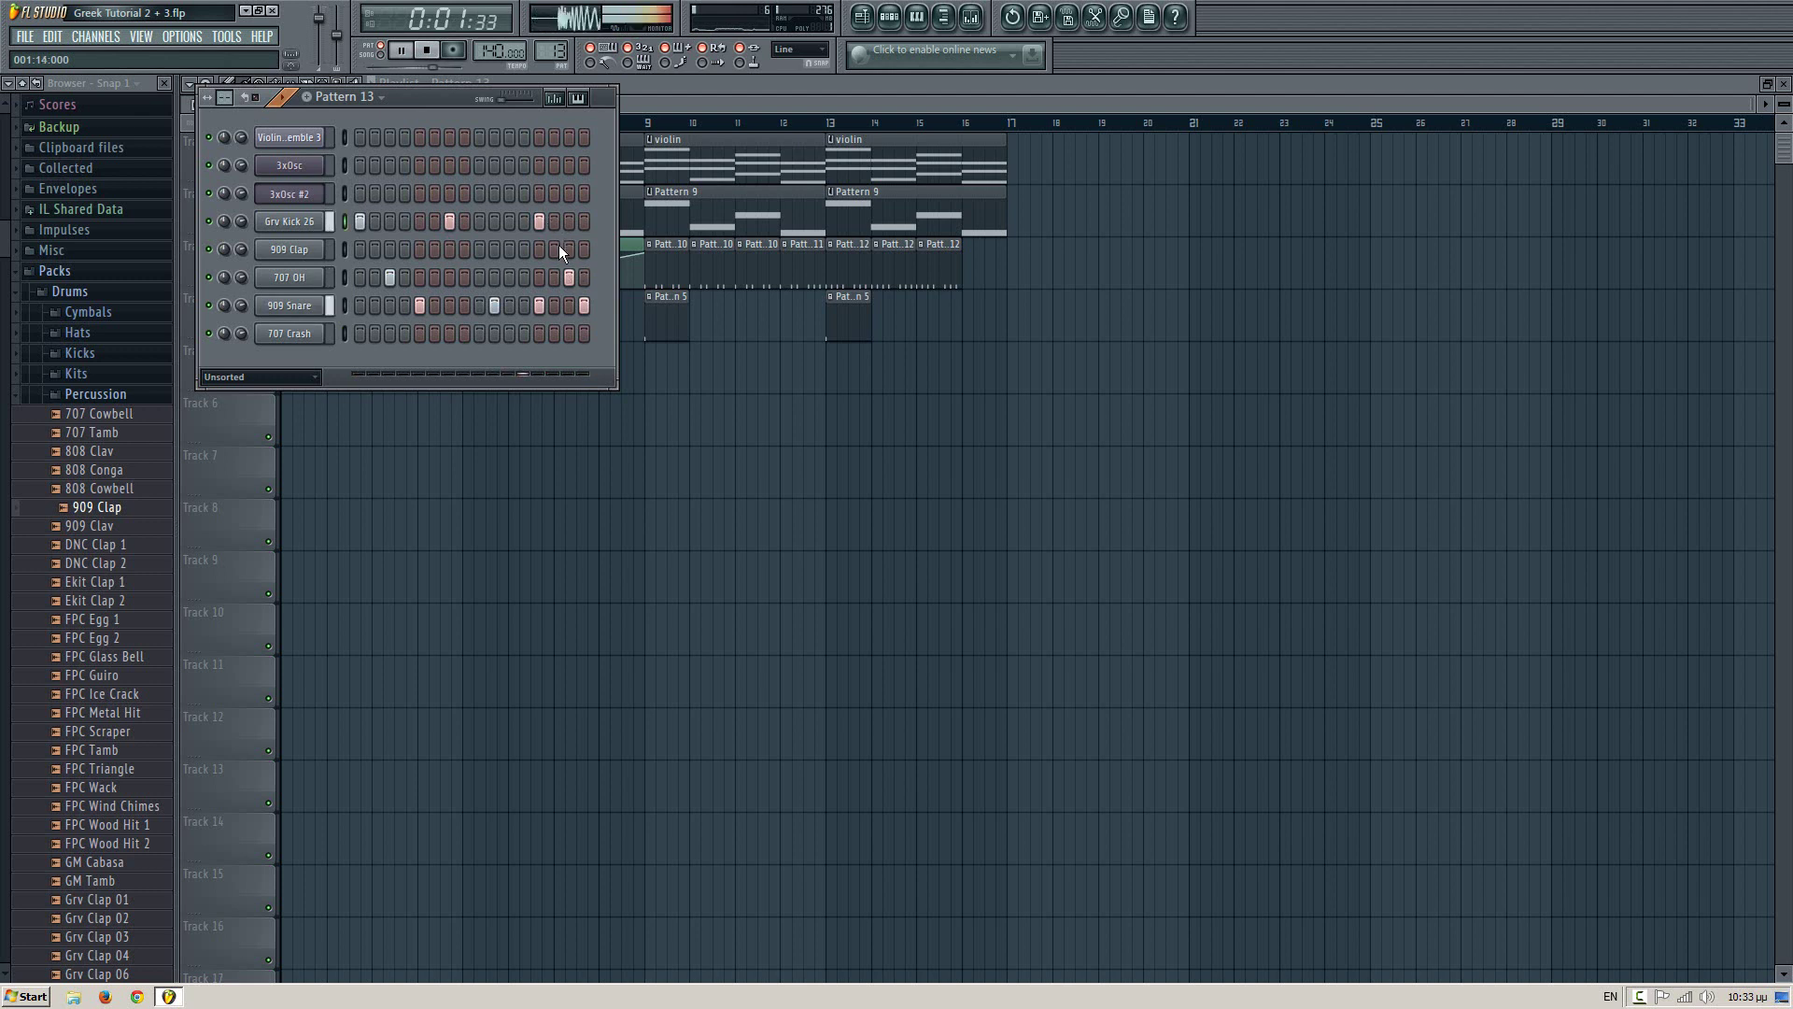
- Place a Pattern 13 clip on Track 3 at bar 16 and a Pattern 5 crash clip on Track 4 at bar 17
left_click(993, 299)
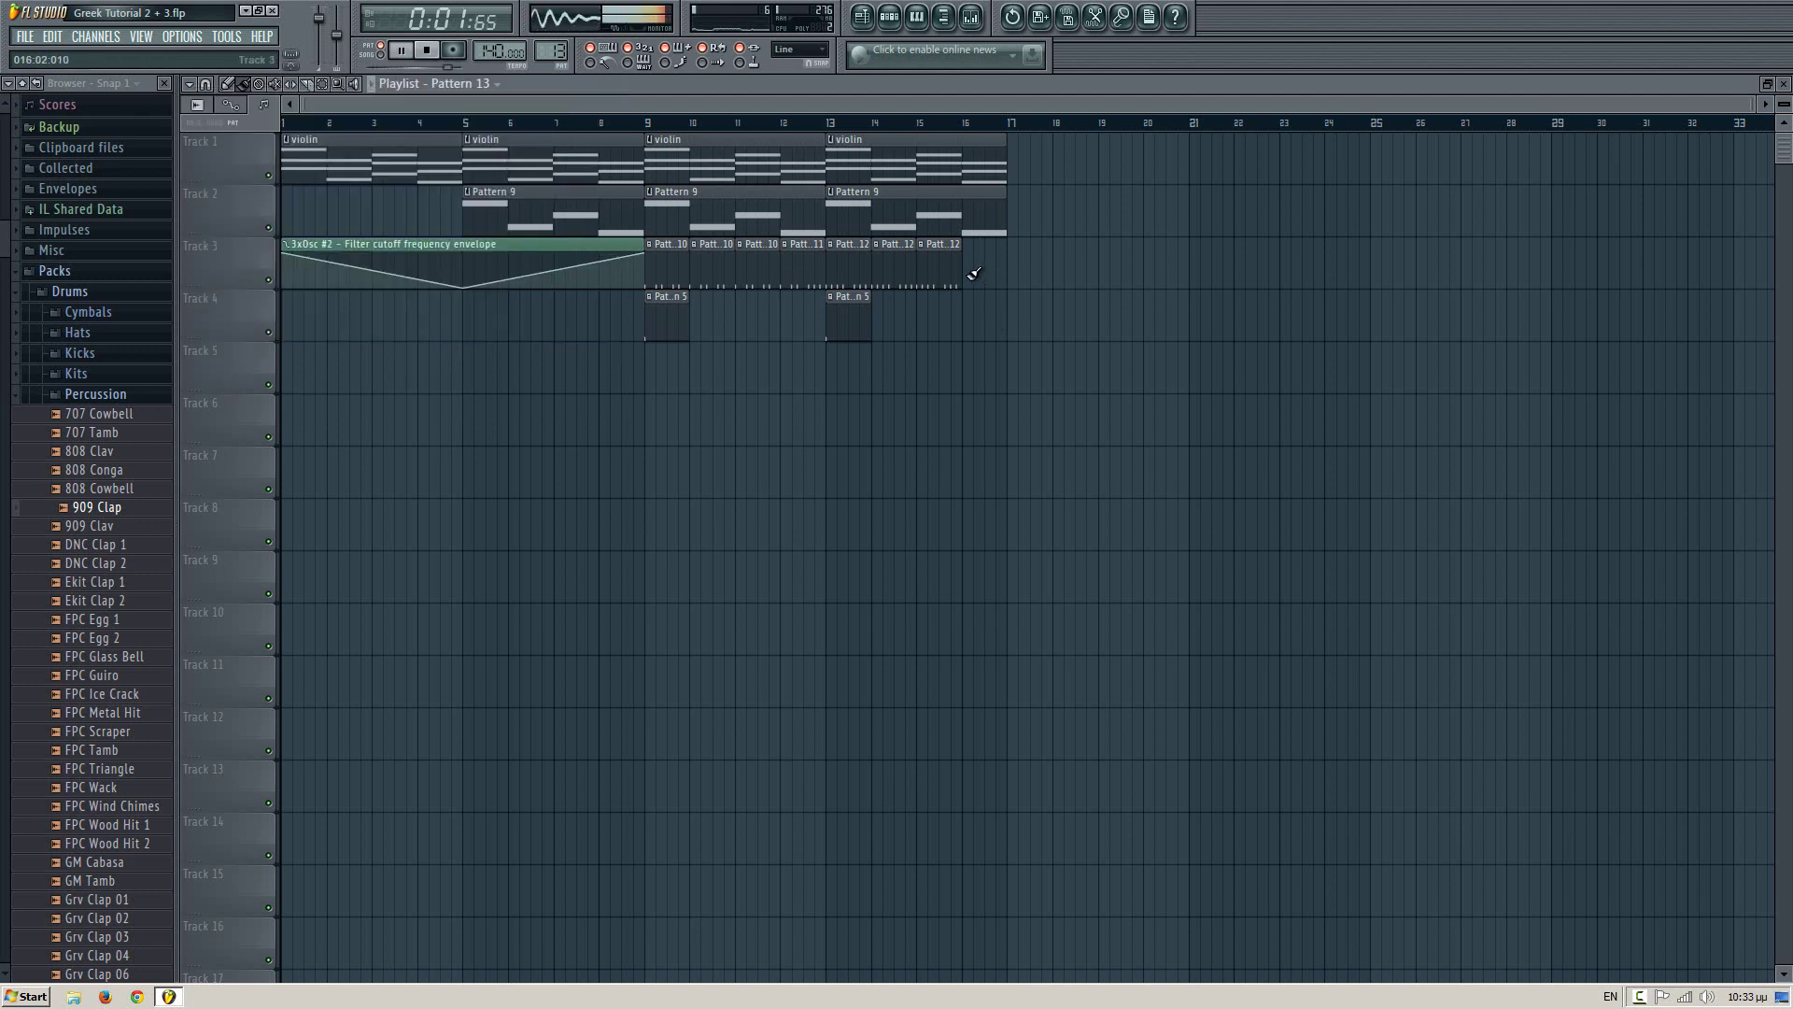
left_click(969, 278)
key("space")
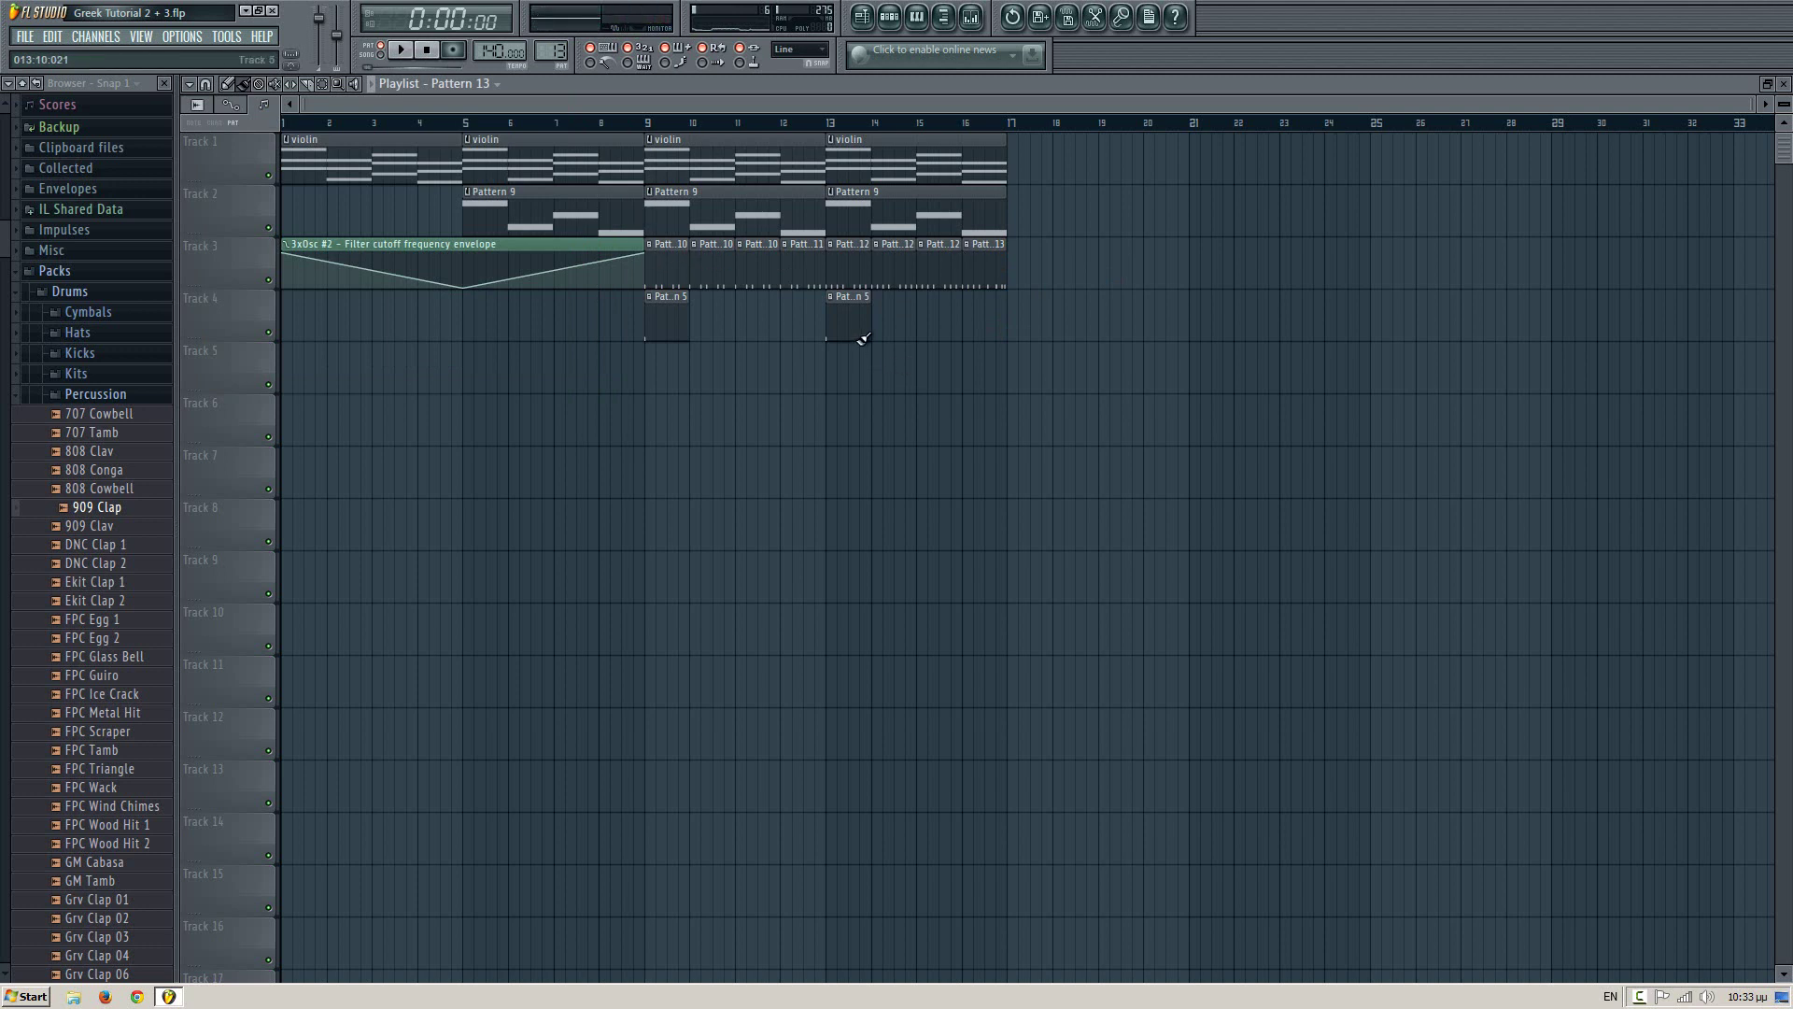
left_click(1044, 327)
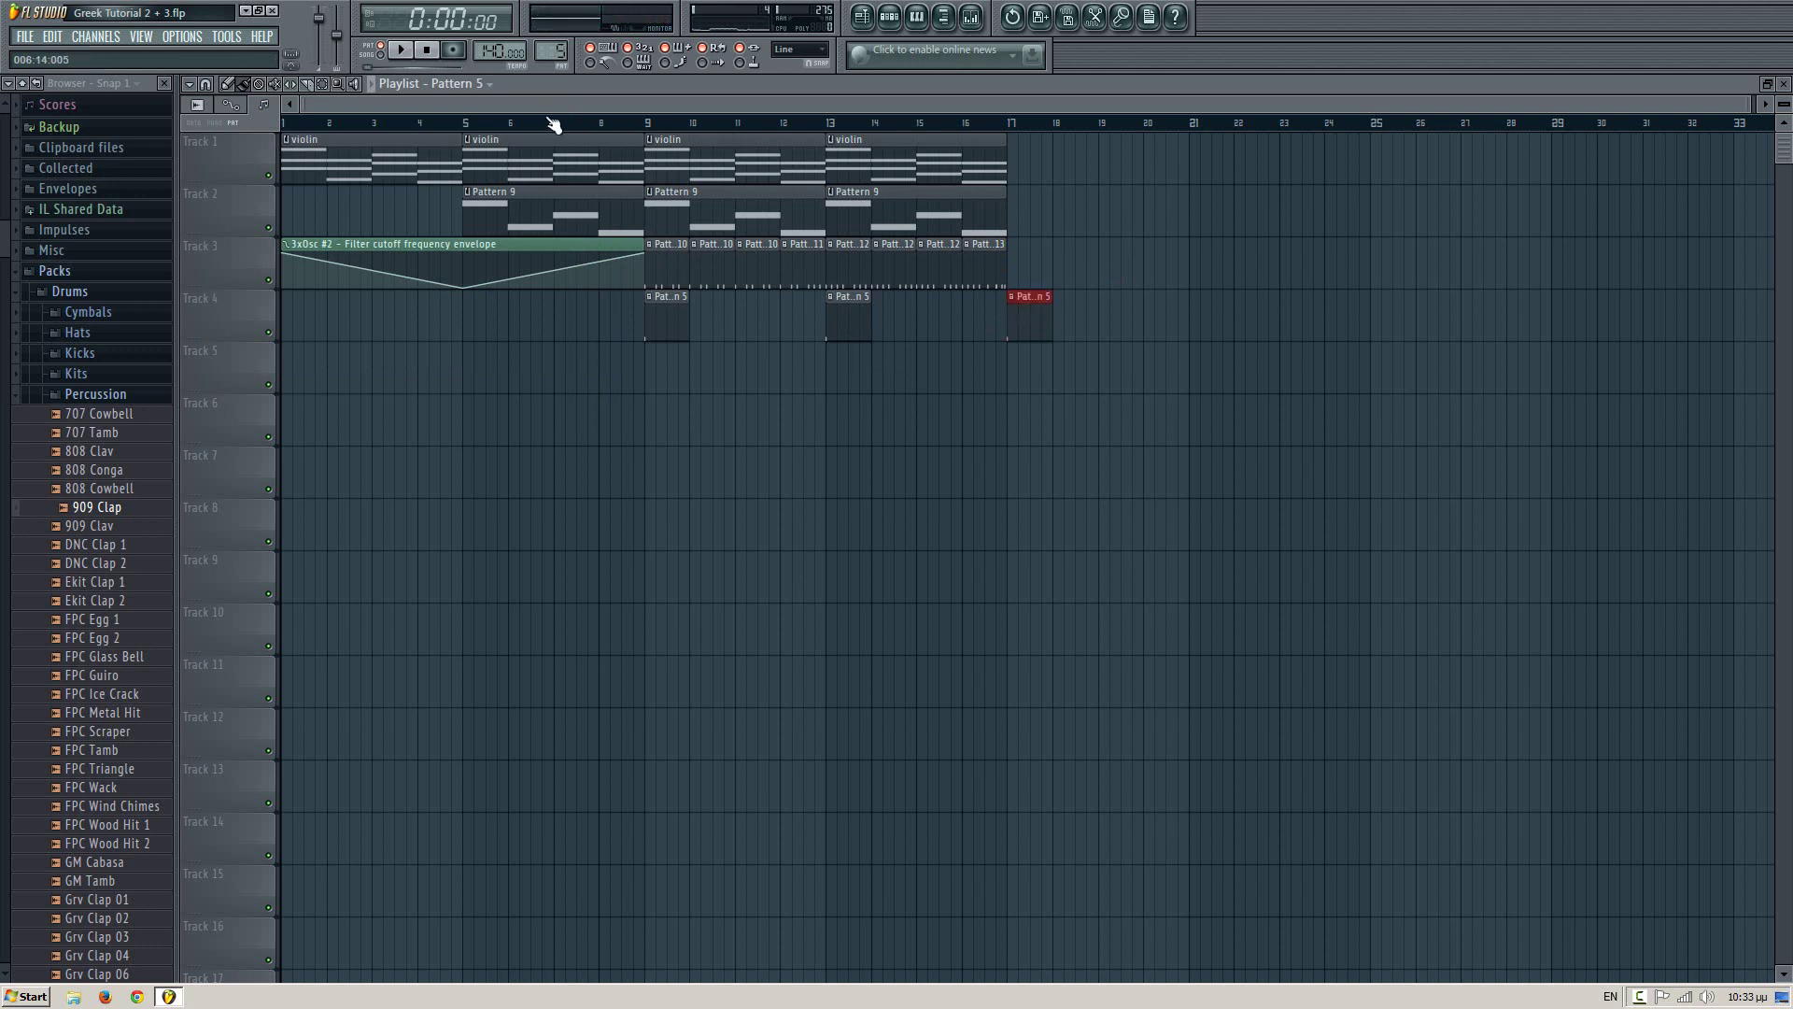
- Play the song and inspect the Maximus effect on the 3xOsc #2 mixer track, closing the plugin and mixer again
key("space")
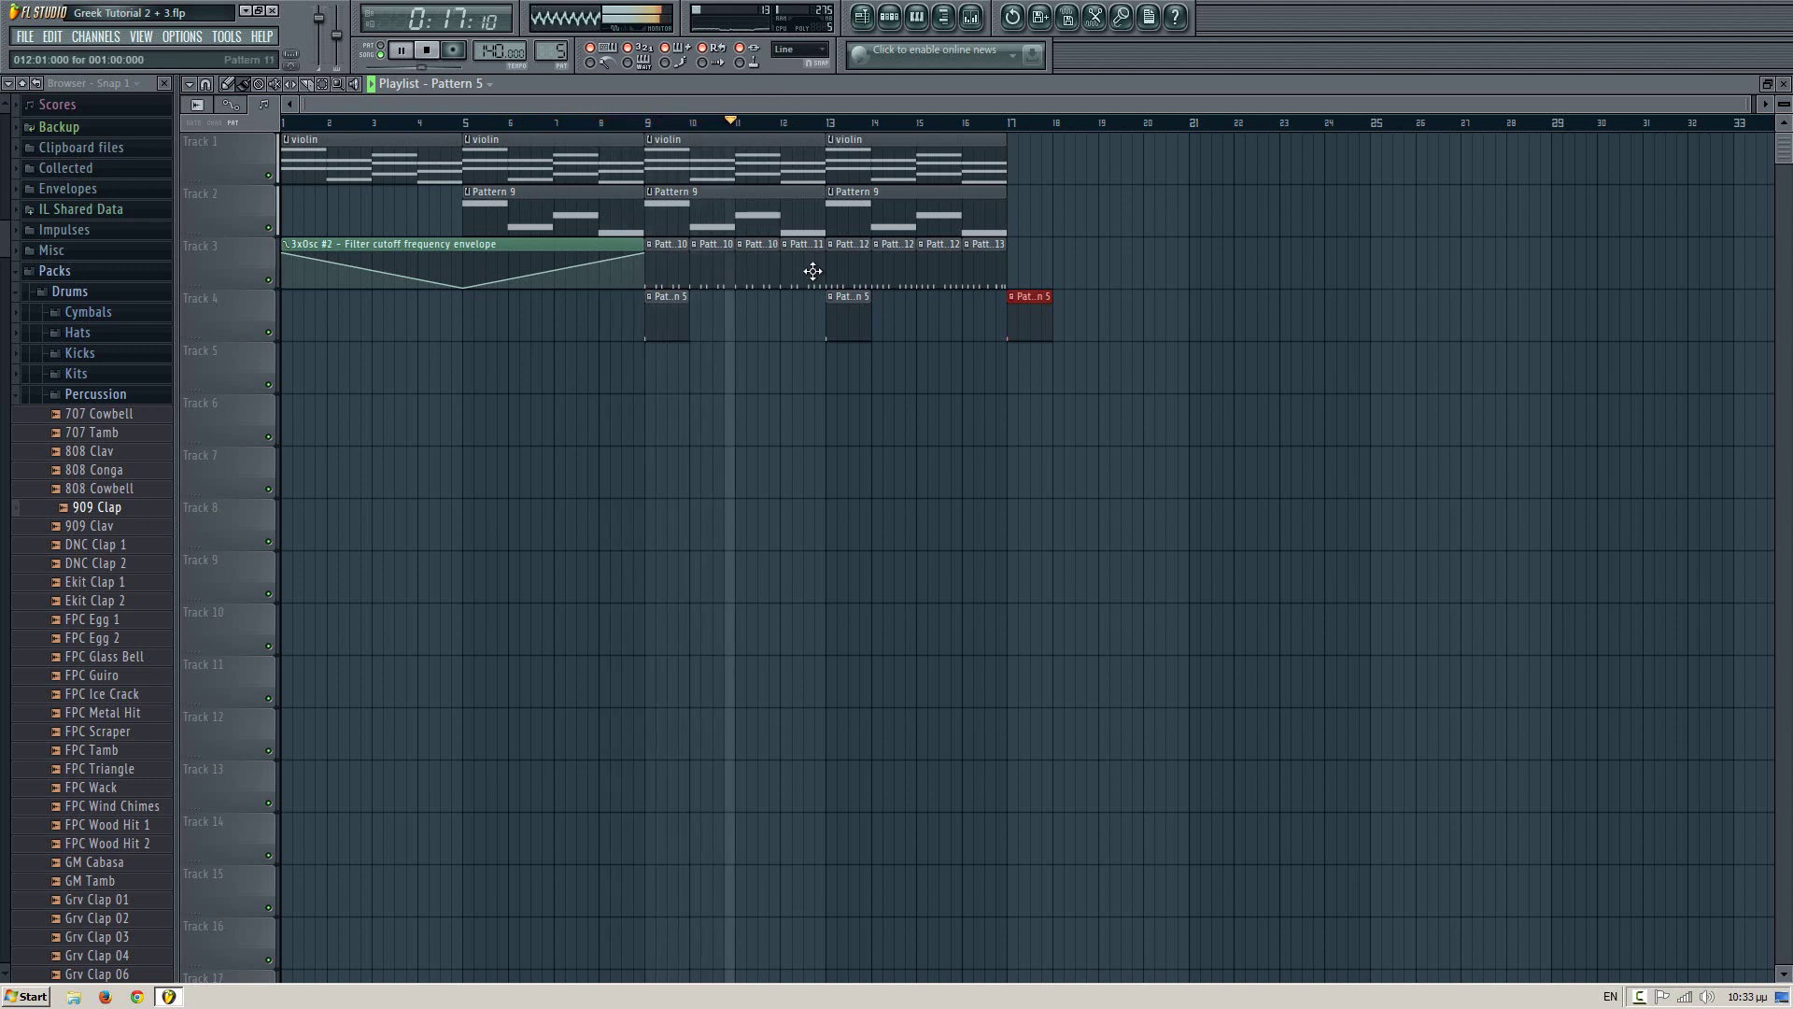
key("F9")
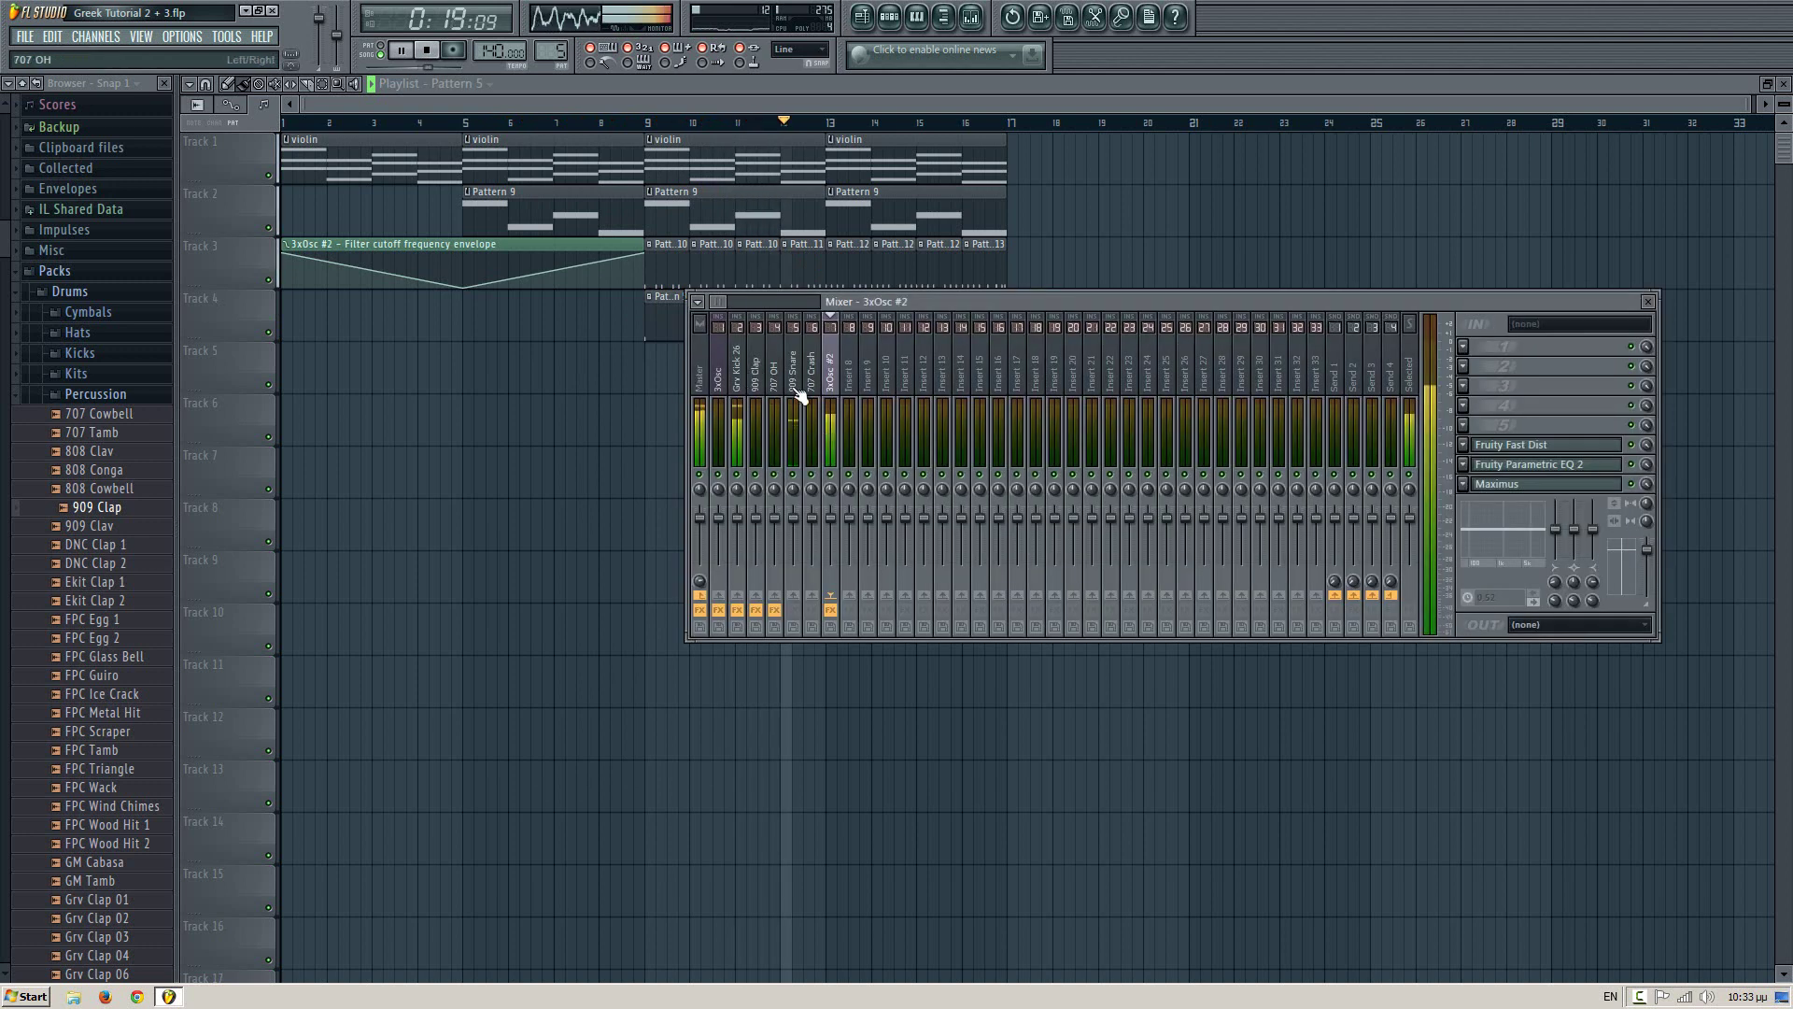
left_click(1500, 484)
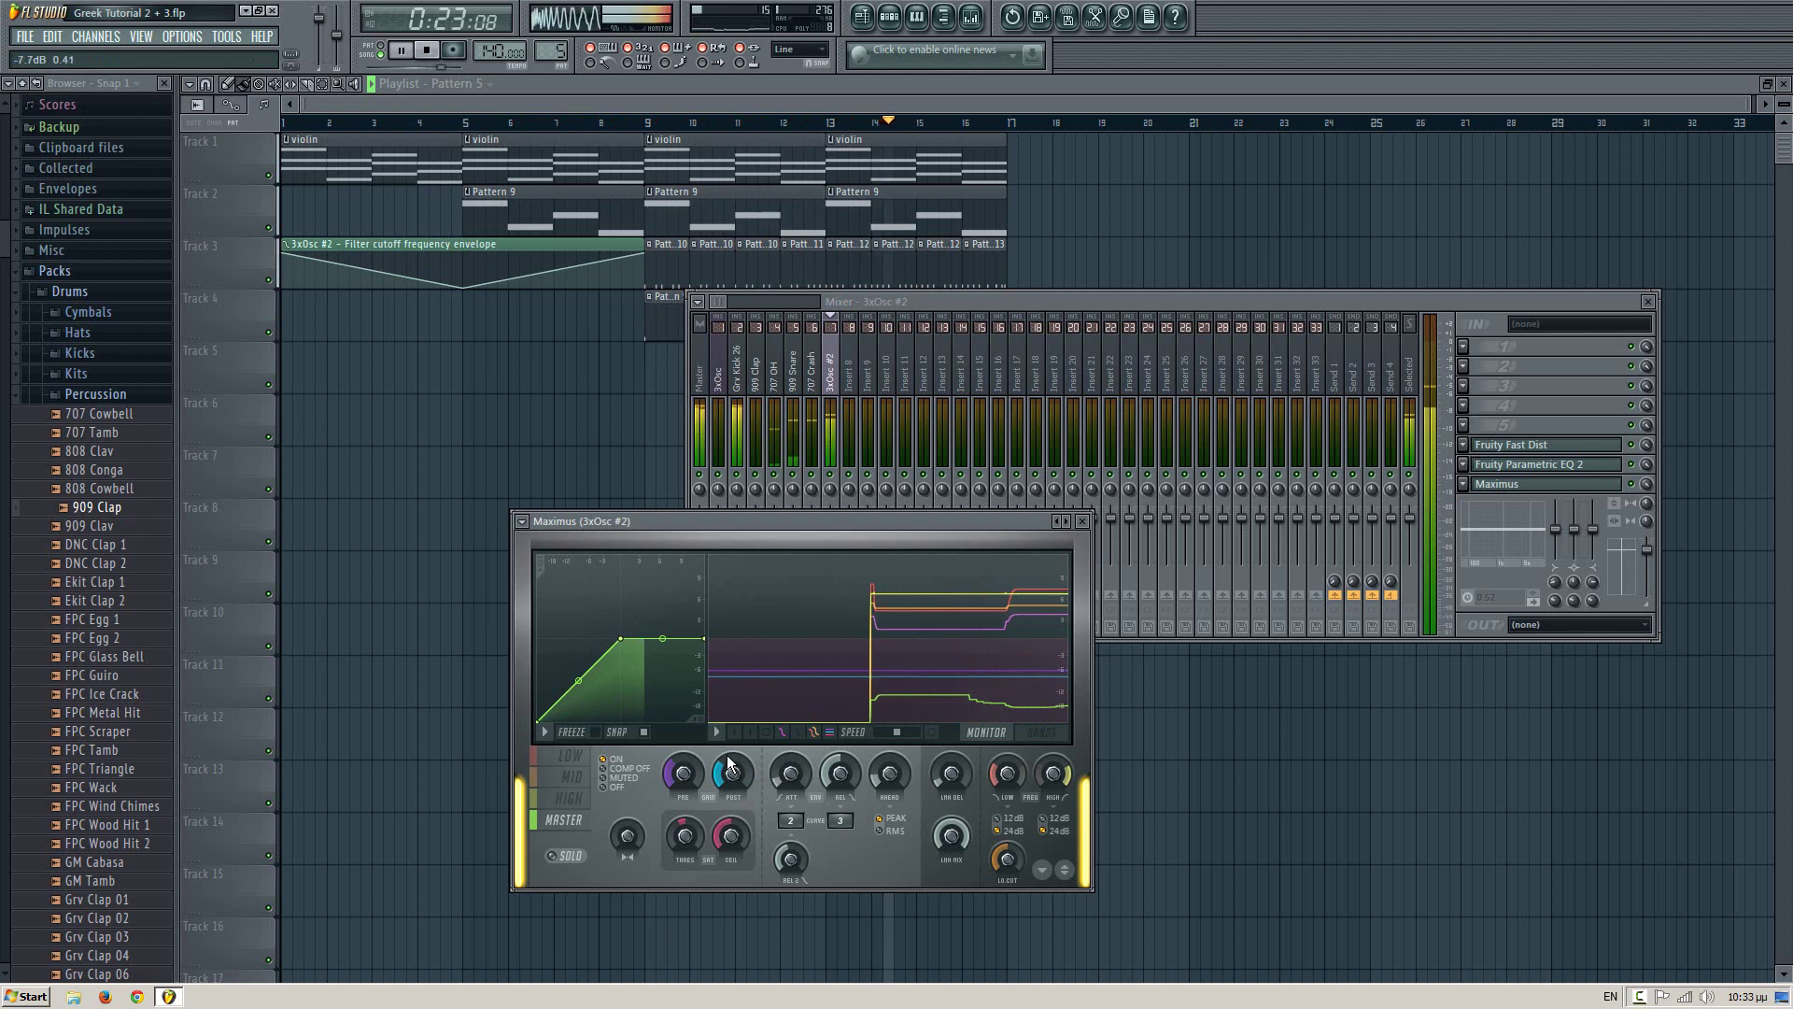
left_click(1083, 522)
left_click(1647, 301)
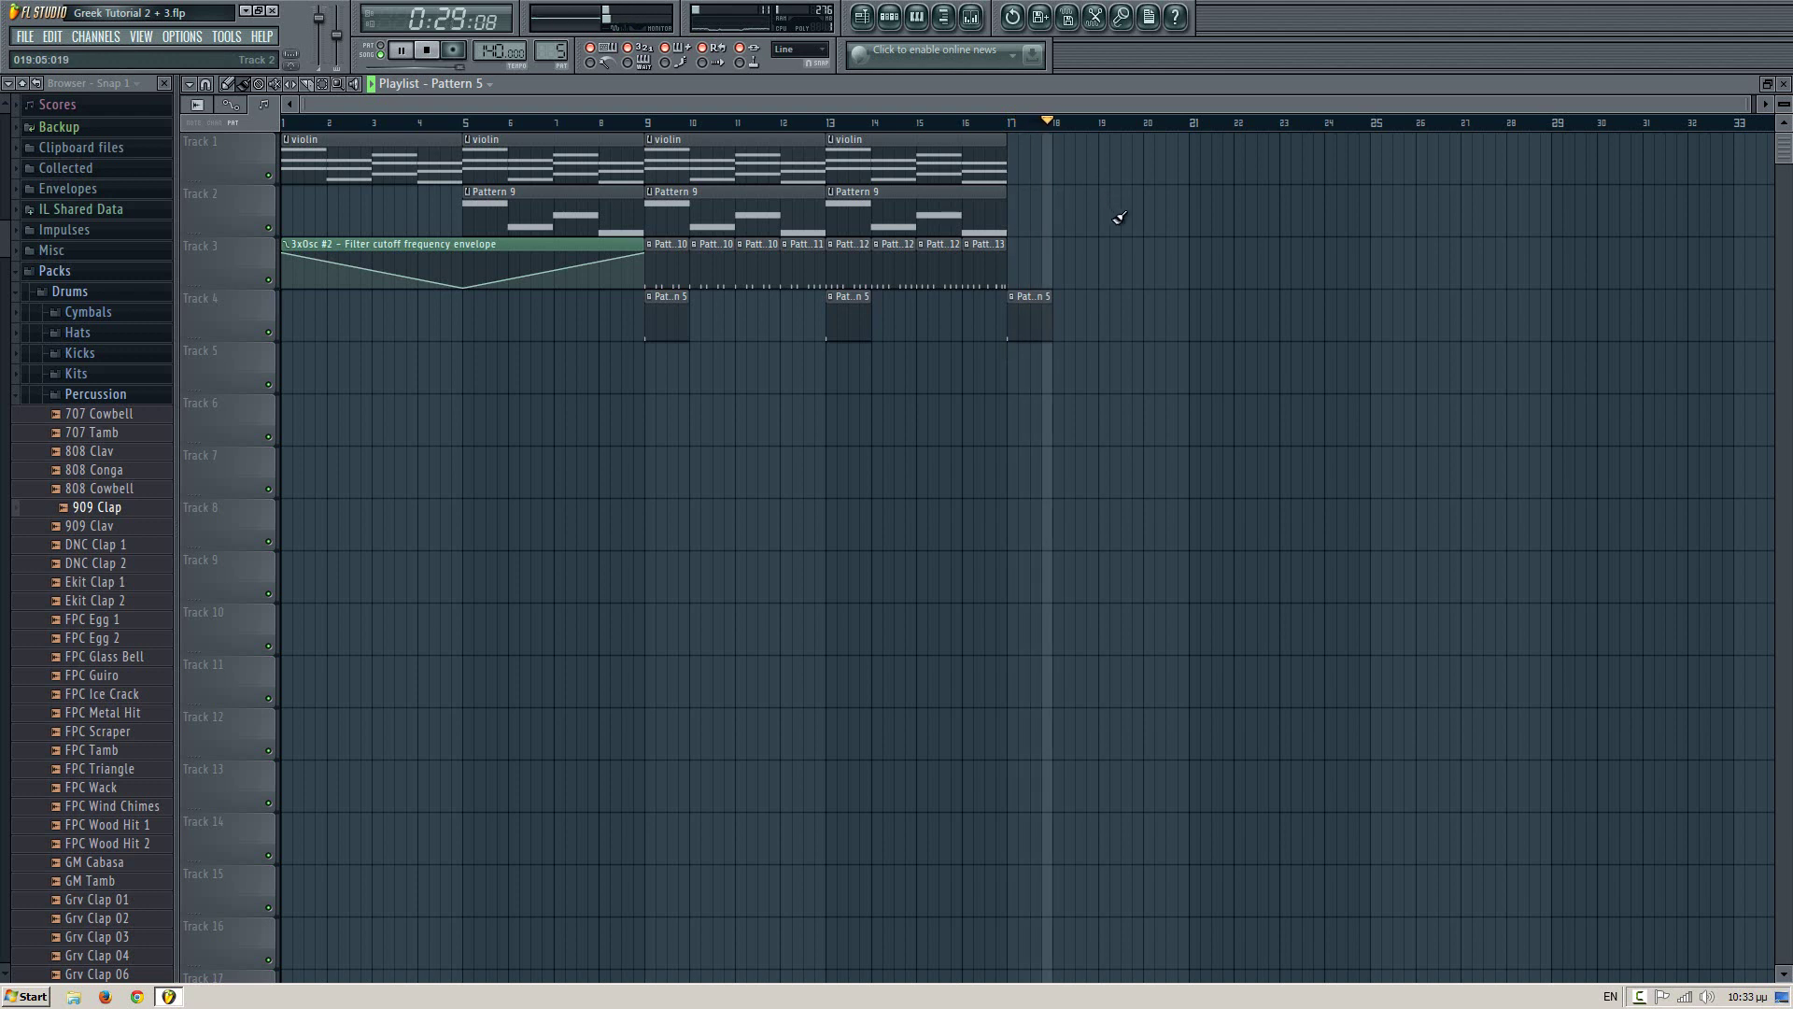
key("space")
- Play the song from bar 16 to check the transition into the crash at bar 17
left_click(1009, 125)
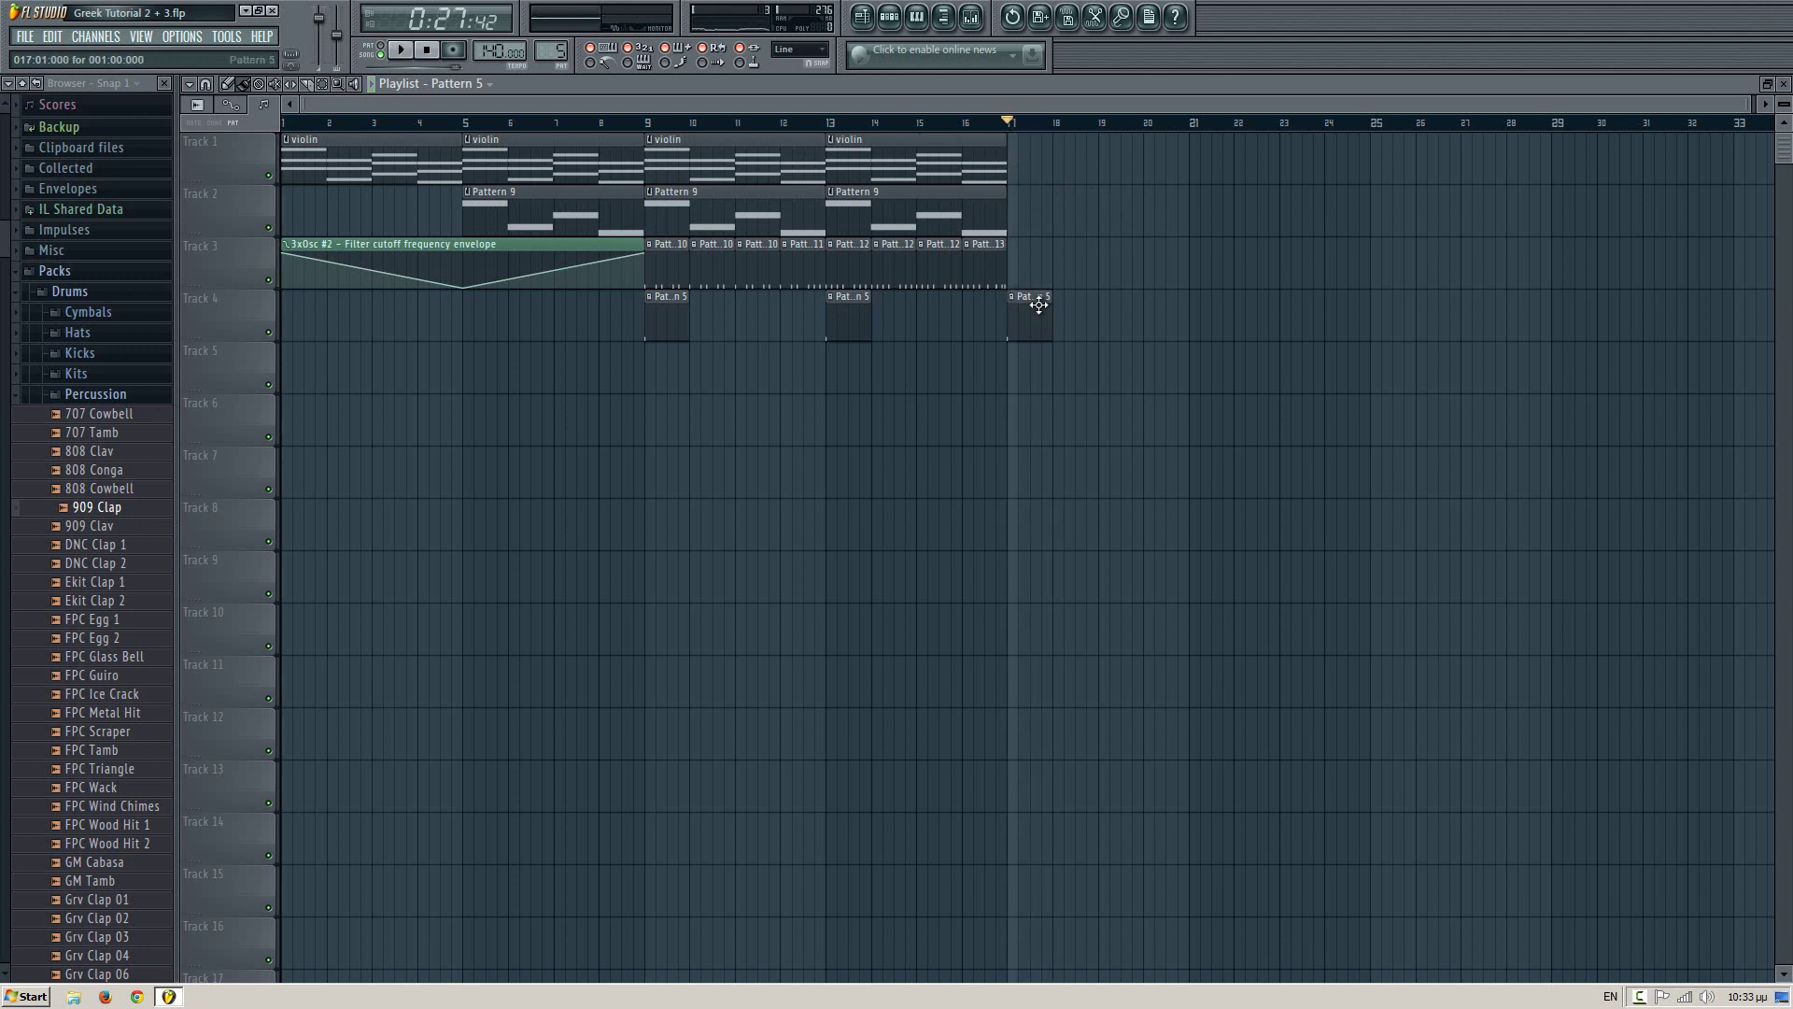
left_click(977, 125)
key("space")
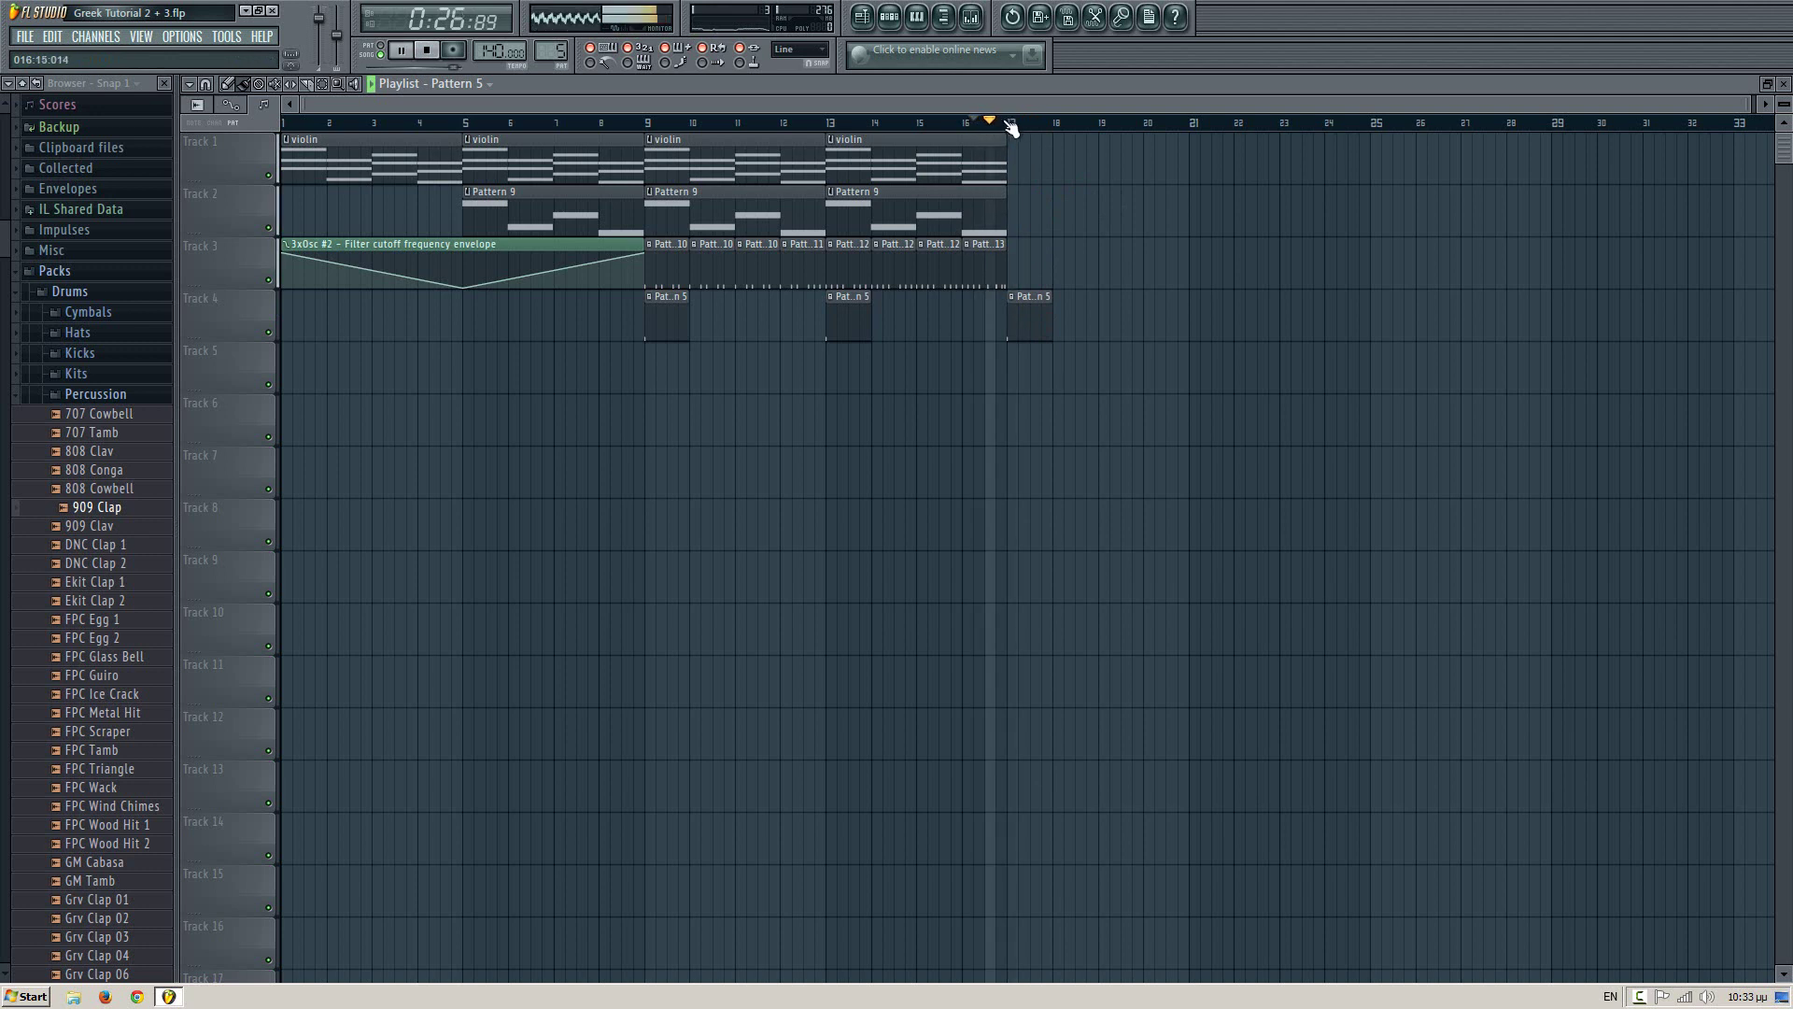
key("space")
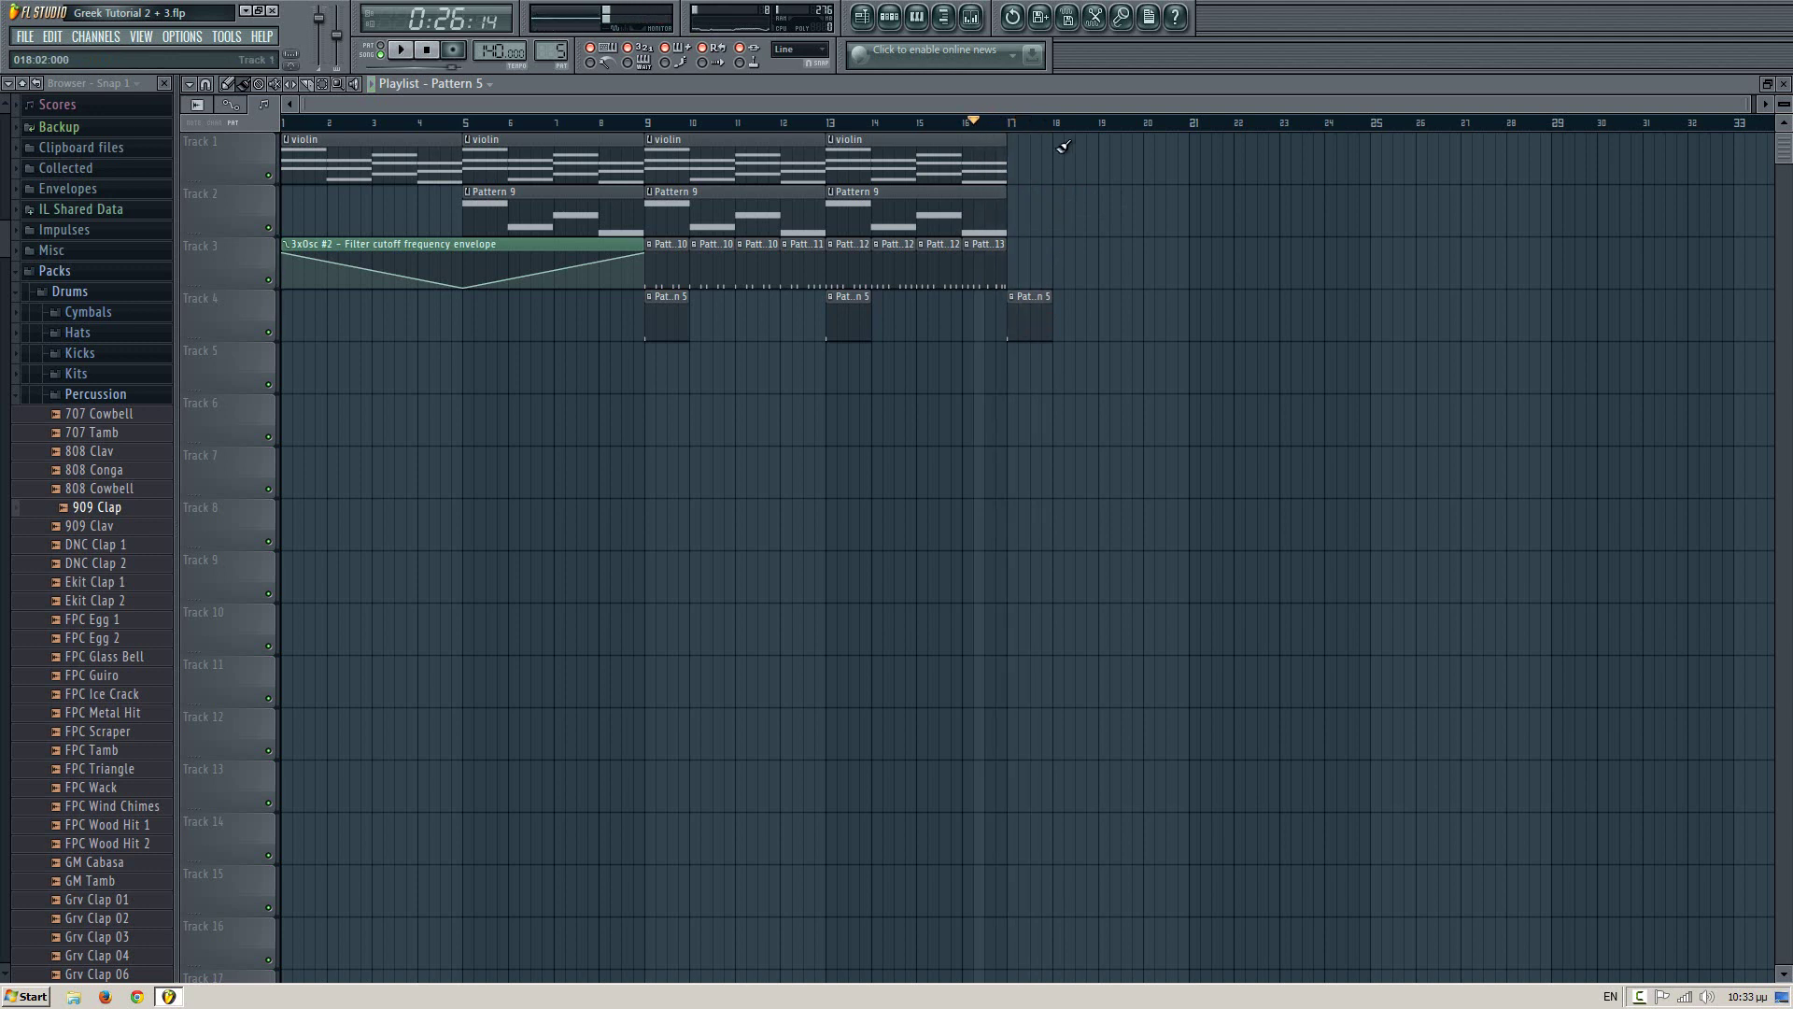
- Place four consecutive Pattern 1 clips on Track 1 from bar 18 through bar 21
left_click(1055, 121)
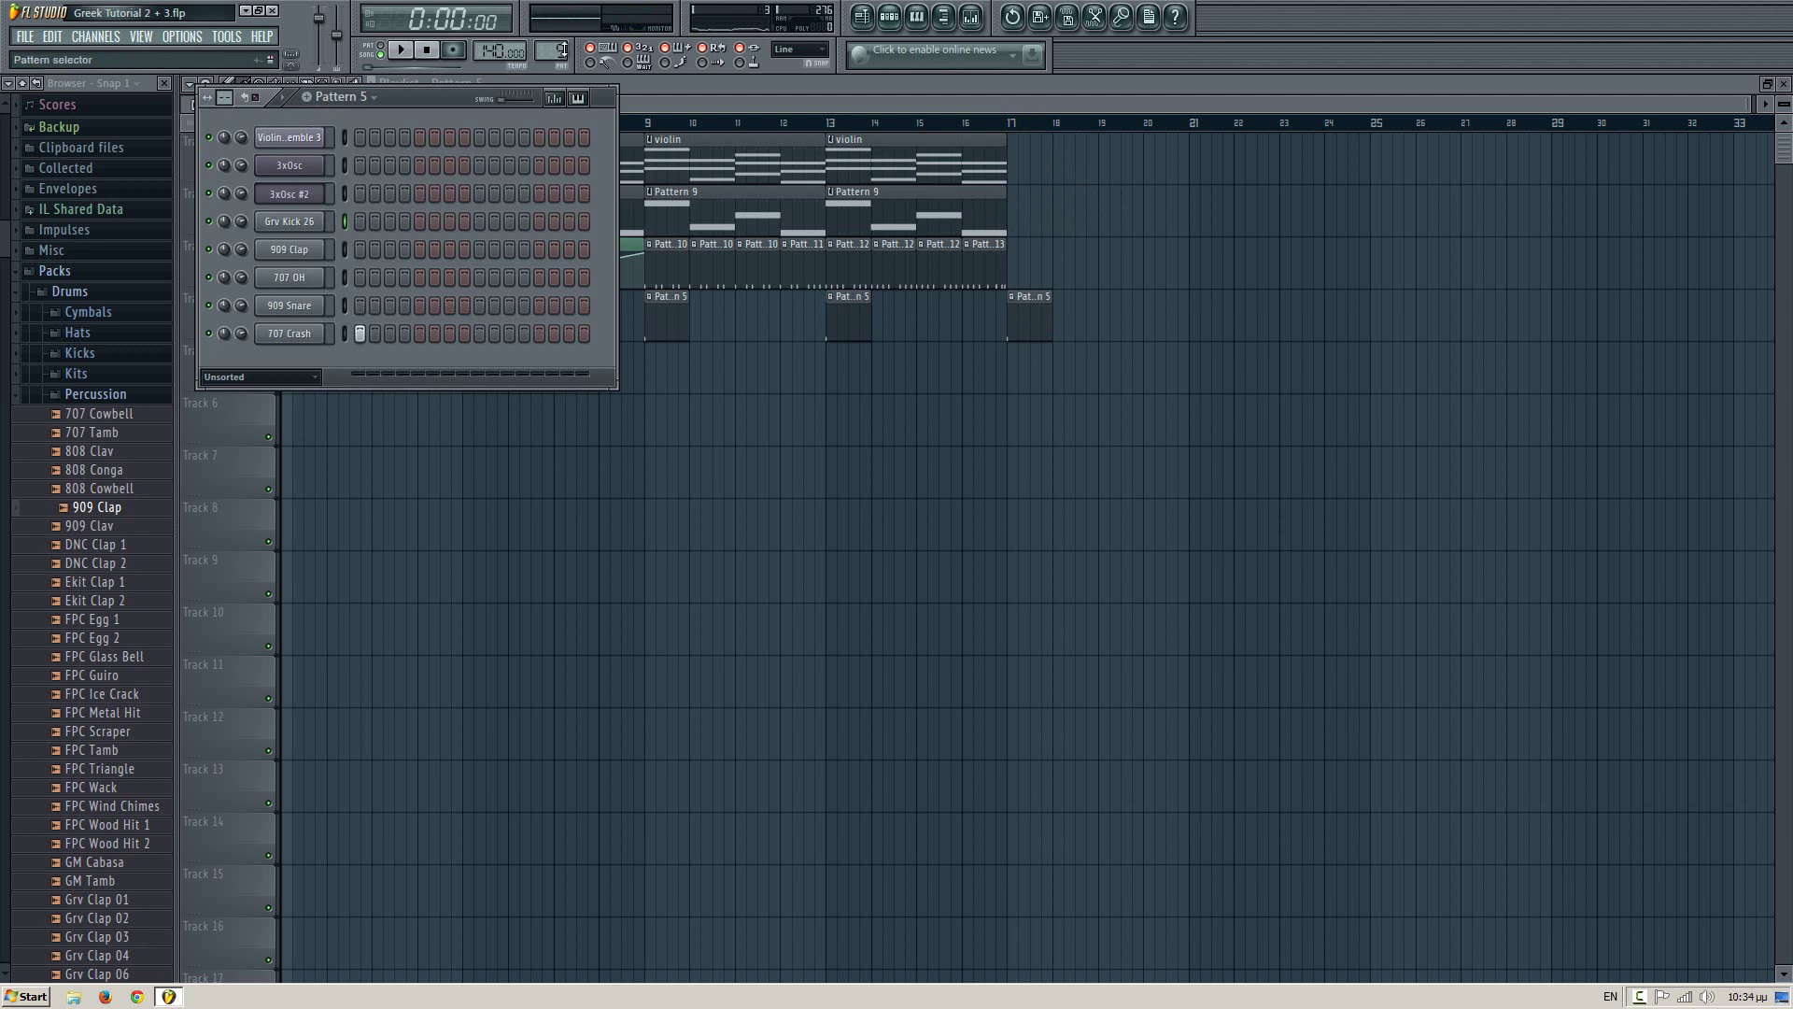
left_click_drag(562, 49, 567, 69)
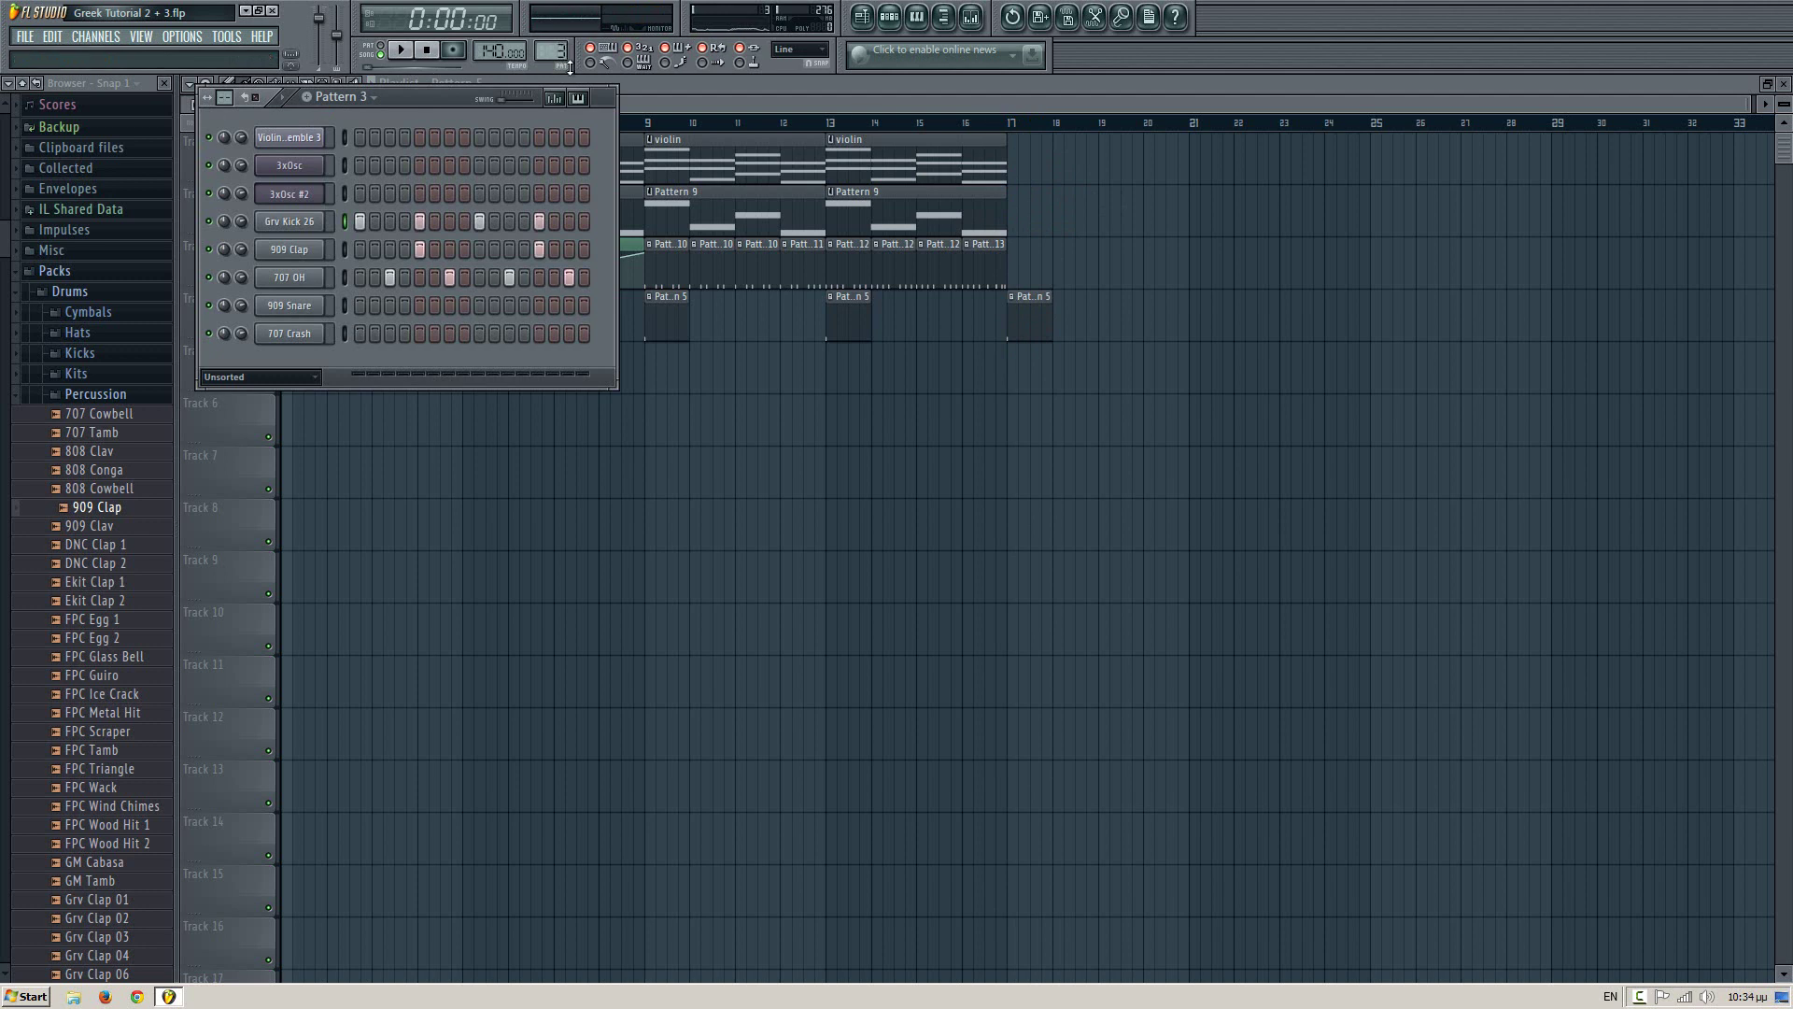
left_click_drag(1055, 163, 1229, 171)
- Continue Track 1 with four Pattern 2 clips in bars 22 to 25 and eight Pattern 3 clips in bars 26 to 33
key("F6")
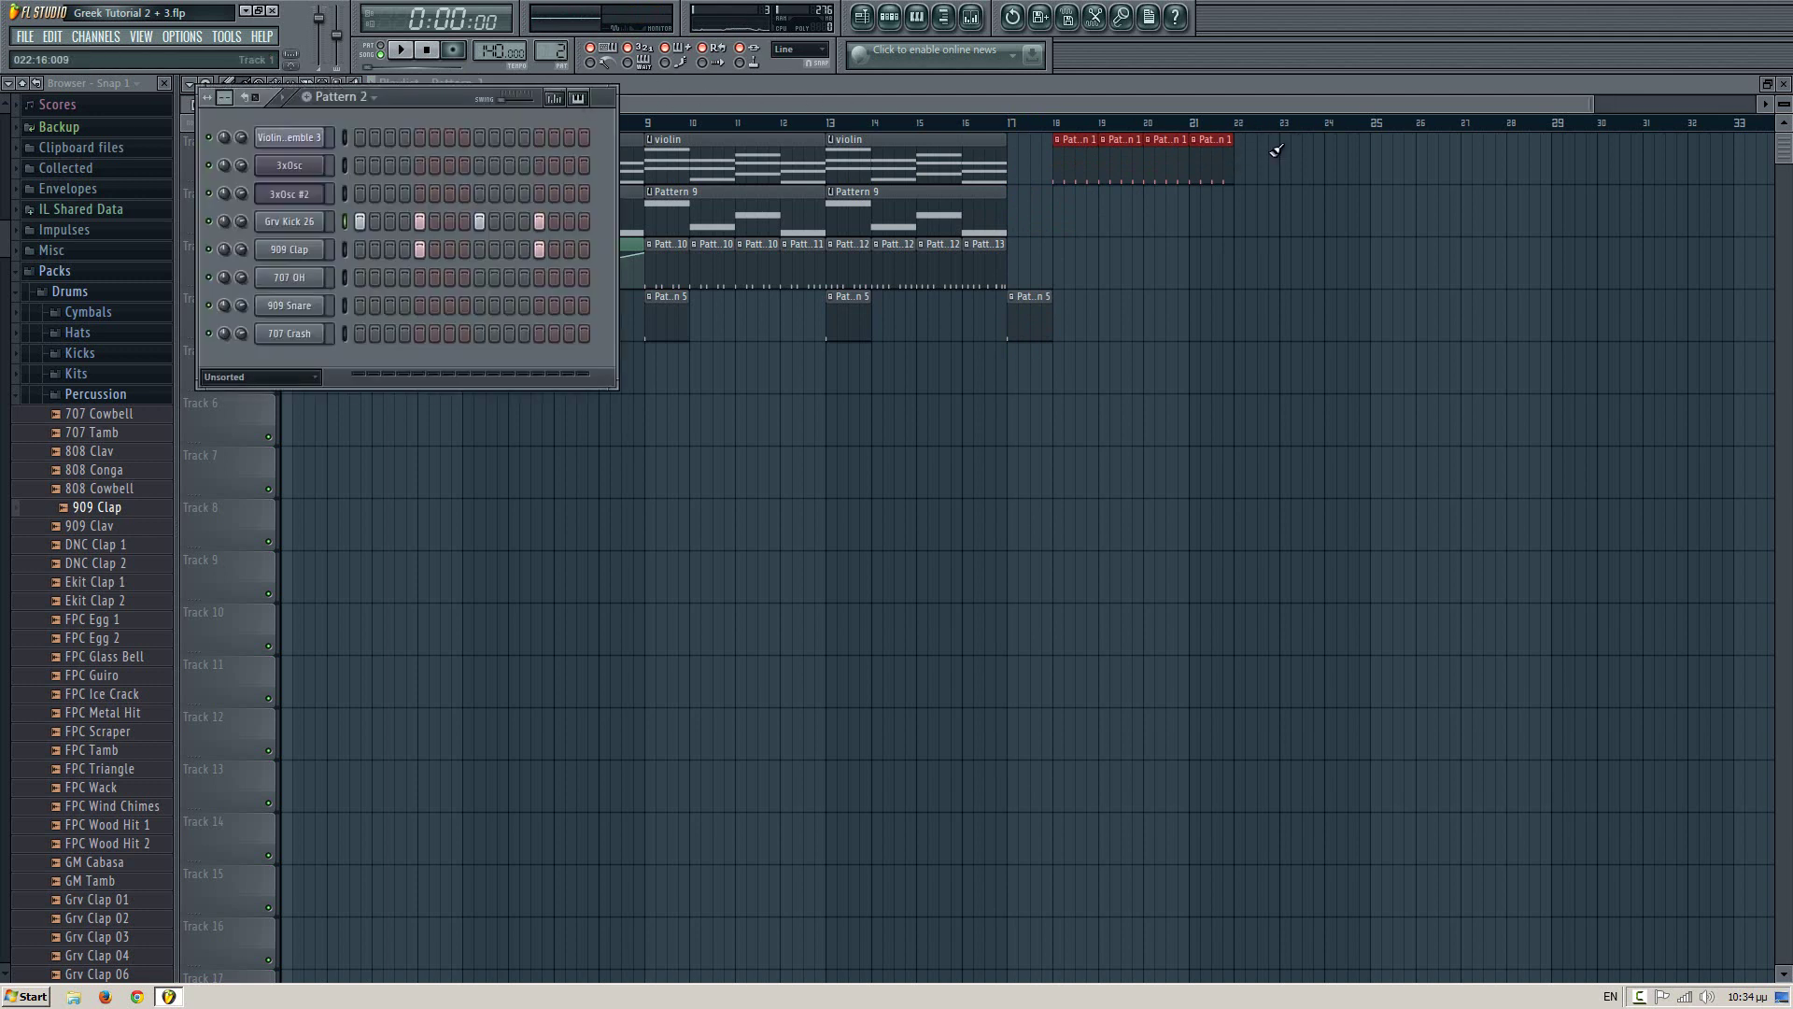
left_click_drag(1240, 160, 1412, 168)
key("F6")
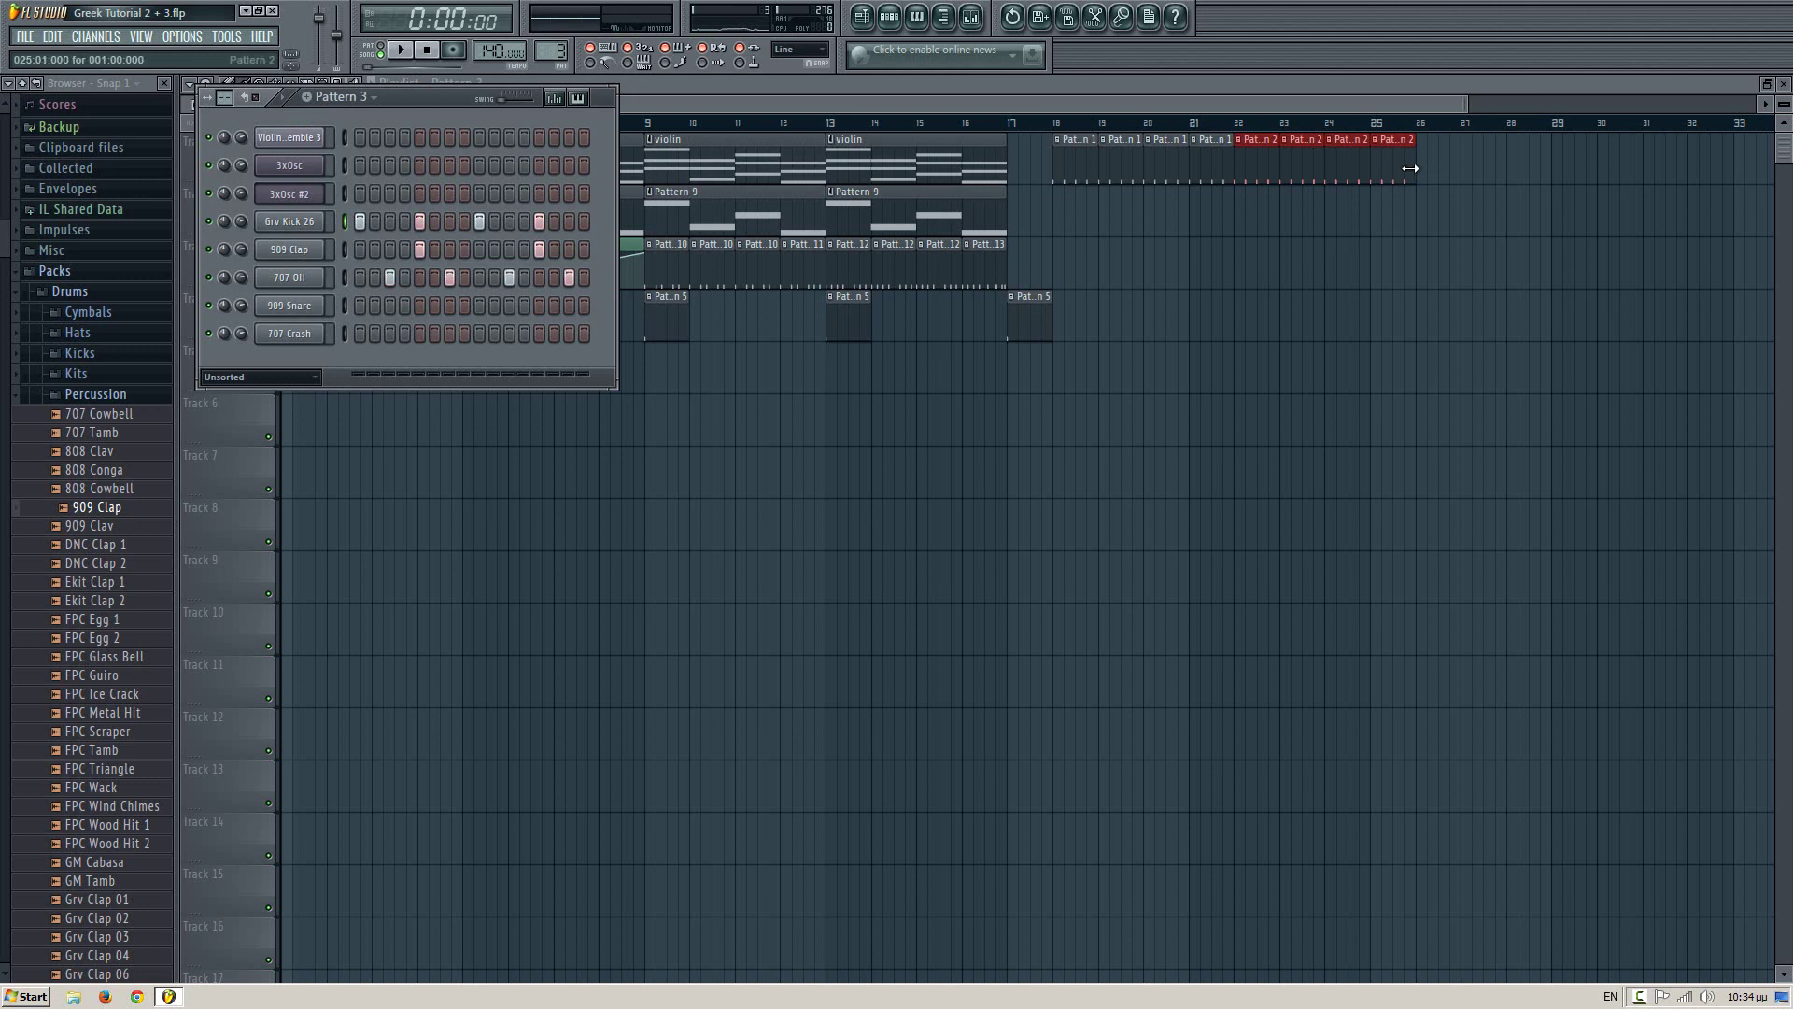
left_click_drag(1422, 166, 1749, 169)
mouse_move(1620, 319)
left_mouse_down()
mouse_move(1129, 401)
mouse_move(1084, 268)
mouse_move(1103, 264)
left_mouse_up()
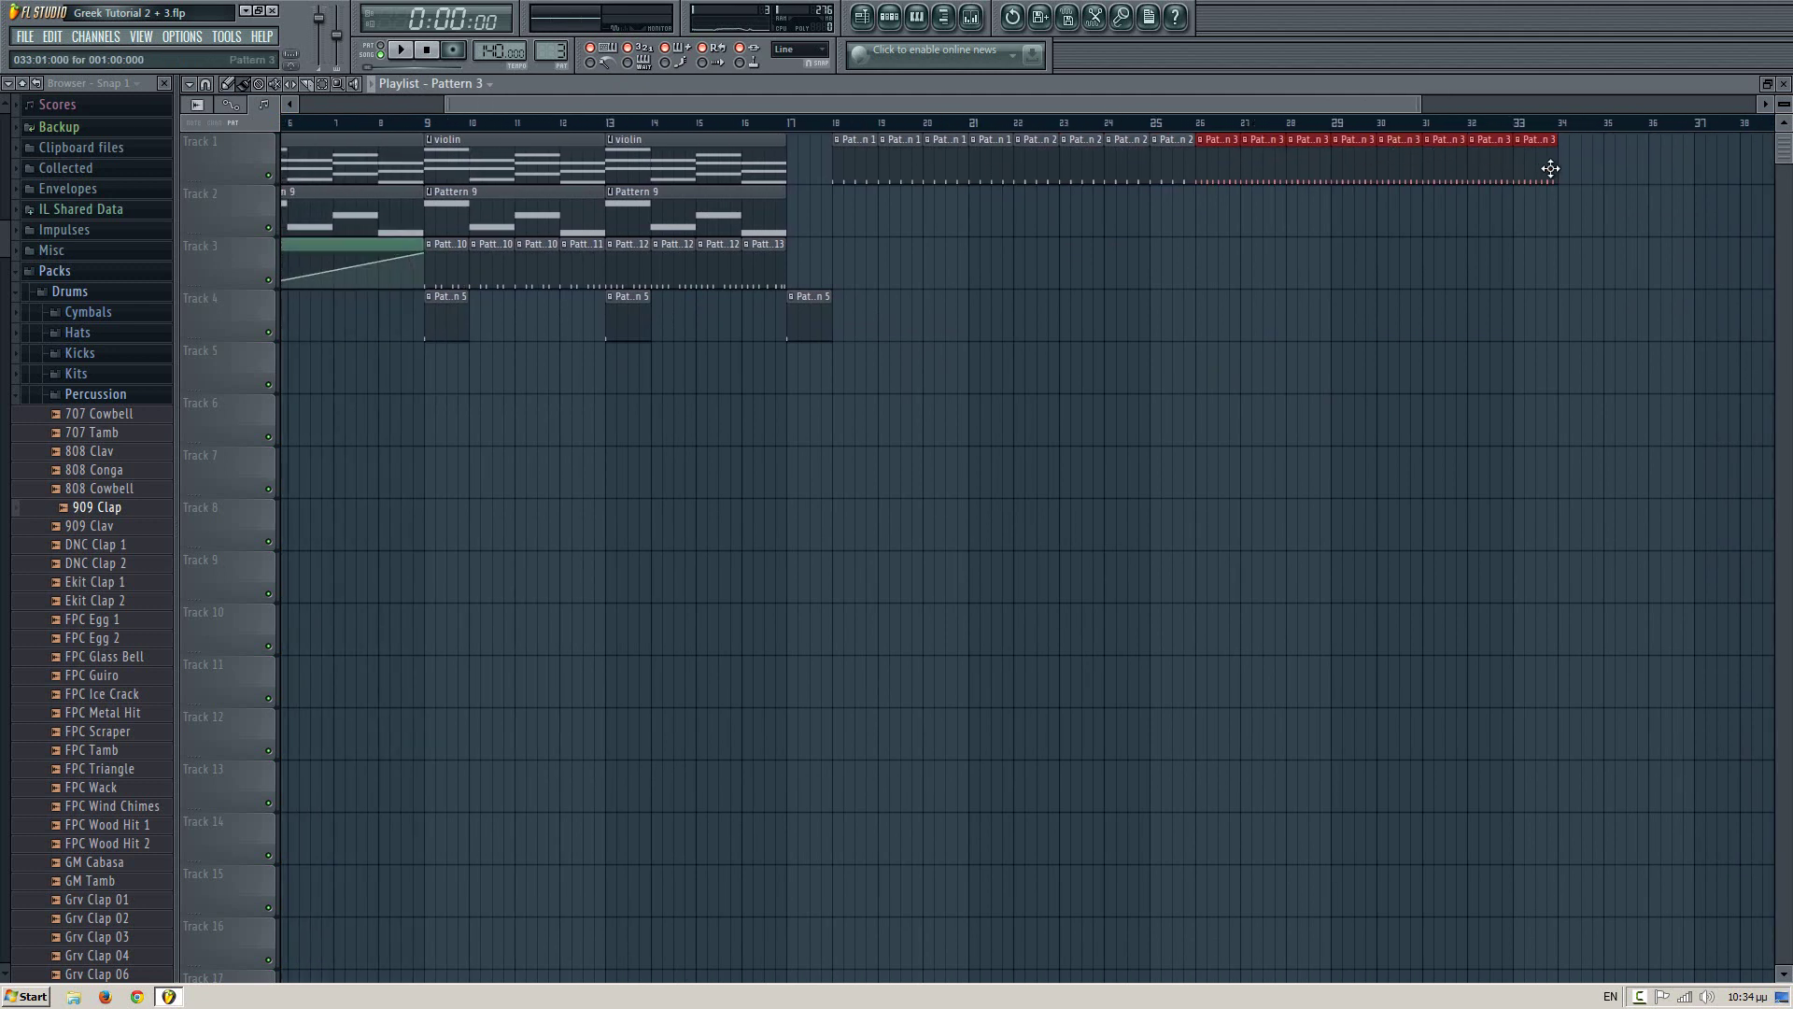
- Place four consecutive violin clips on Track 5, filling bars 18 through 33
left_click_drag(978, 399, 1235, 558)
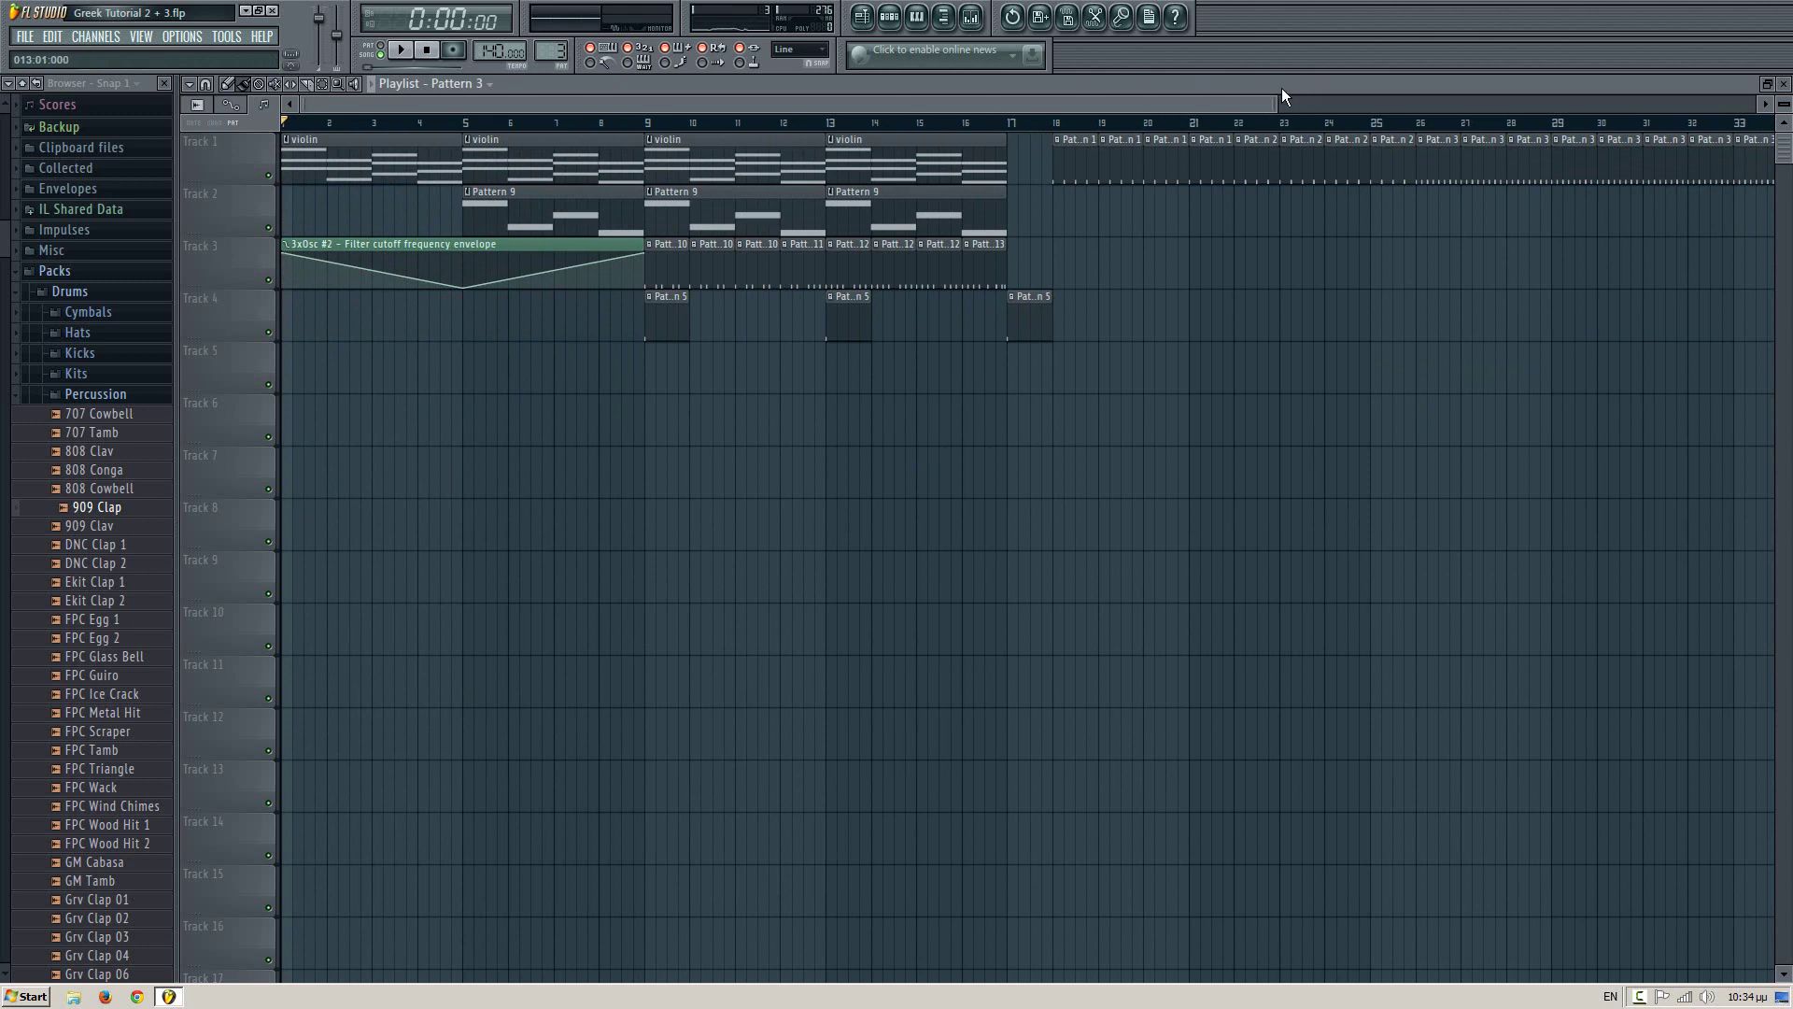
left_click_drag(1279, 101, 509, 139)
left_click_drag(1015, 290, 691, 223)
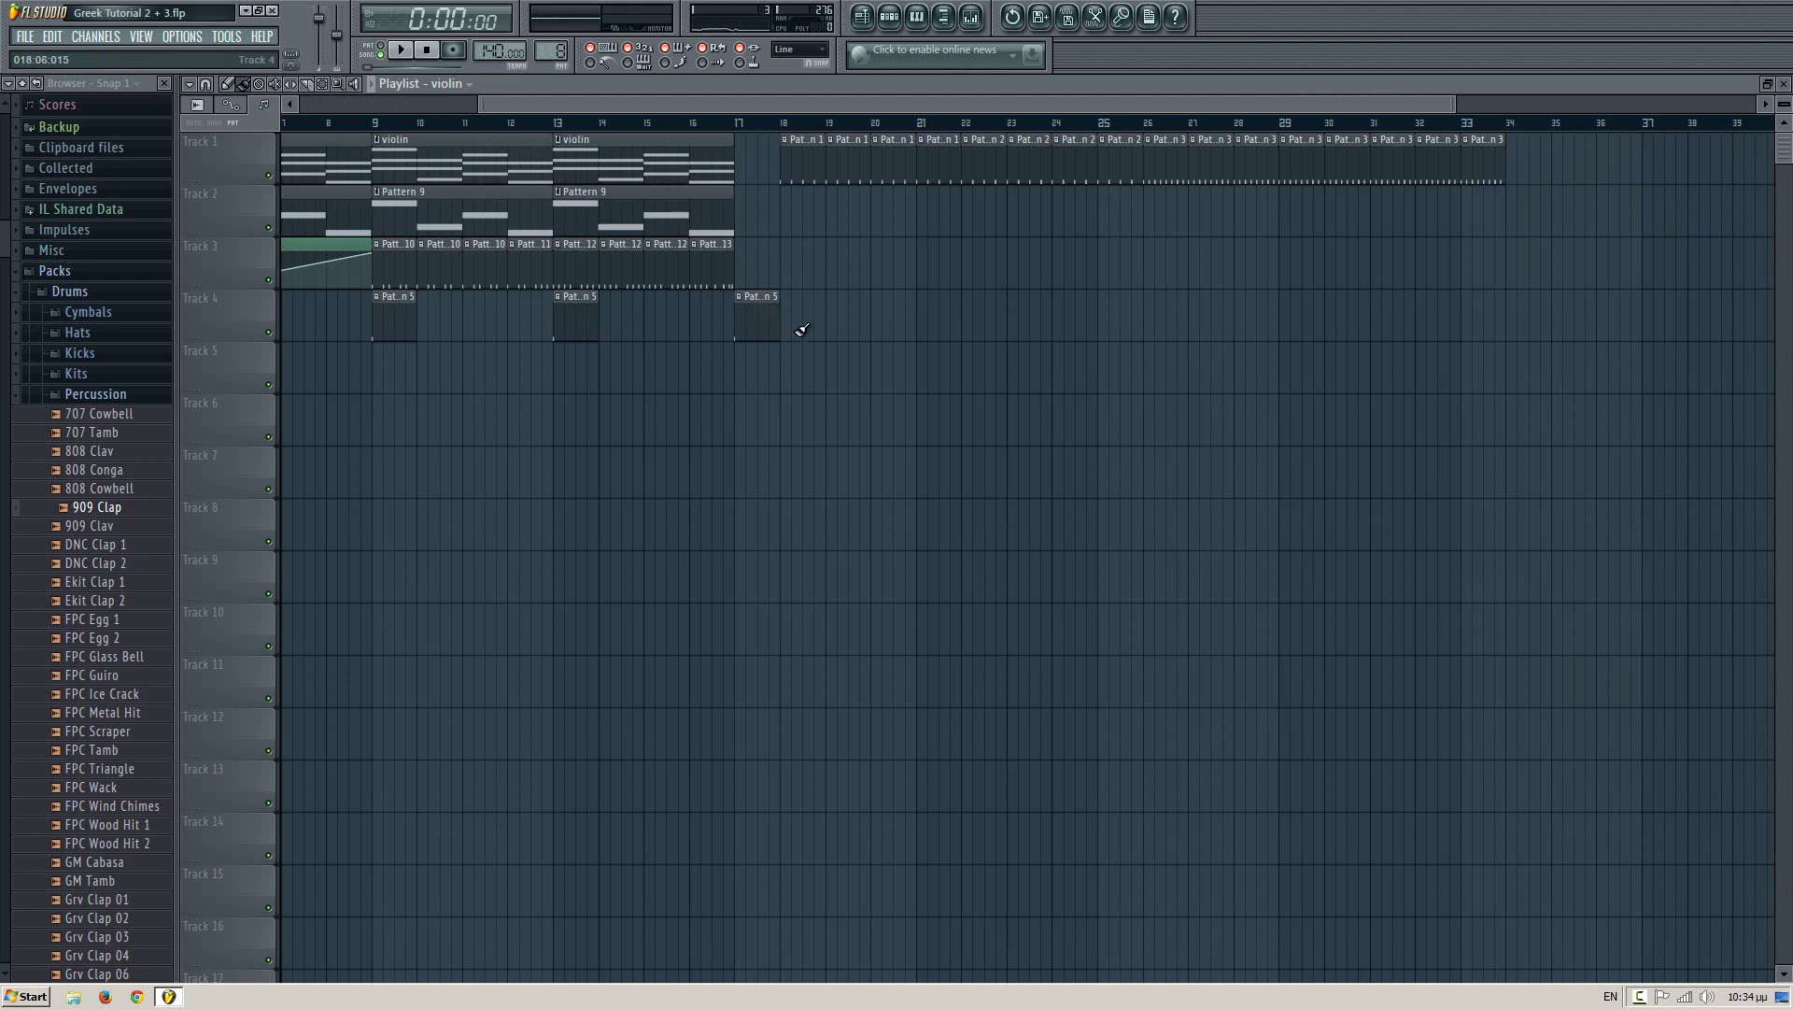
left_click_drag(789, 372, 1376, 367)
- Play from bar 18, browse the patterns for the 3xOsc melody and place two Pattern 6 clips on Track 2 in bars 18 to 25
key("space")
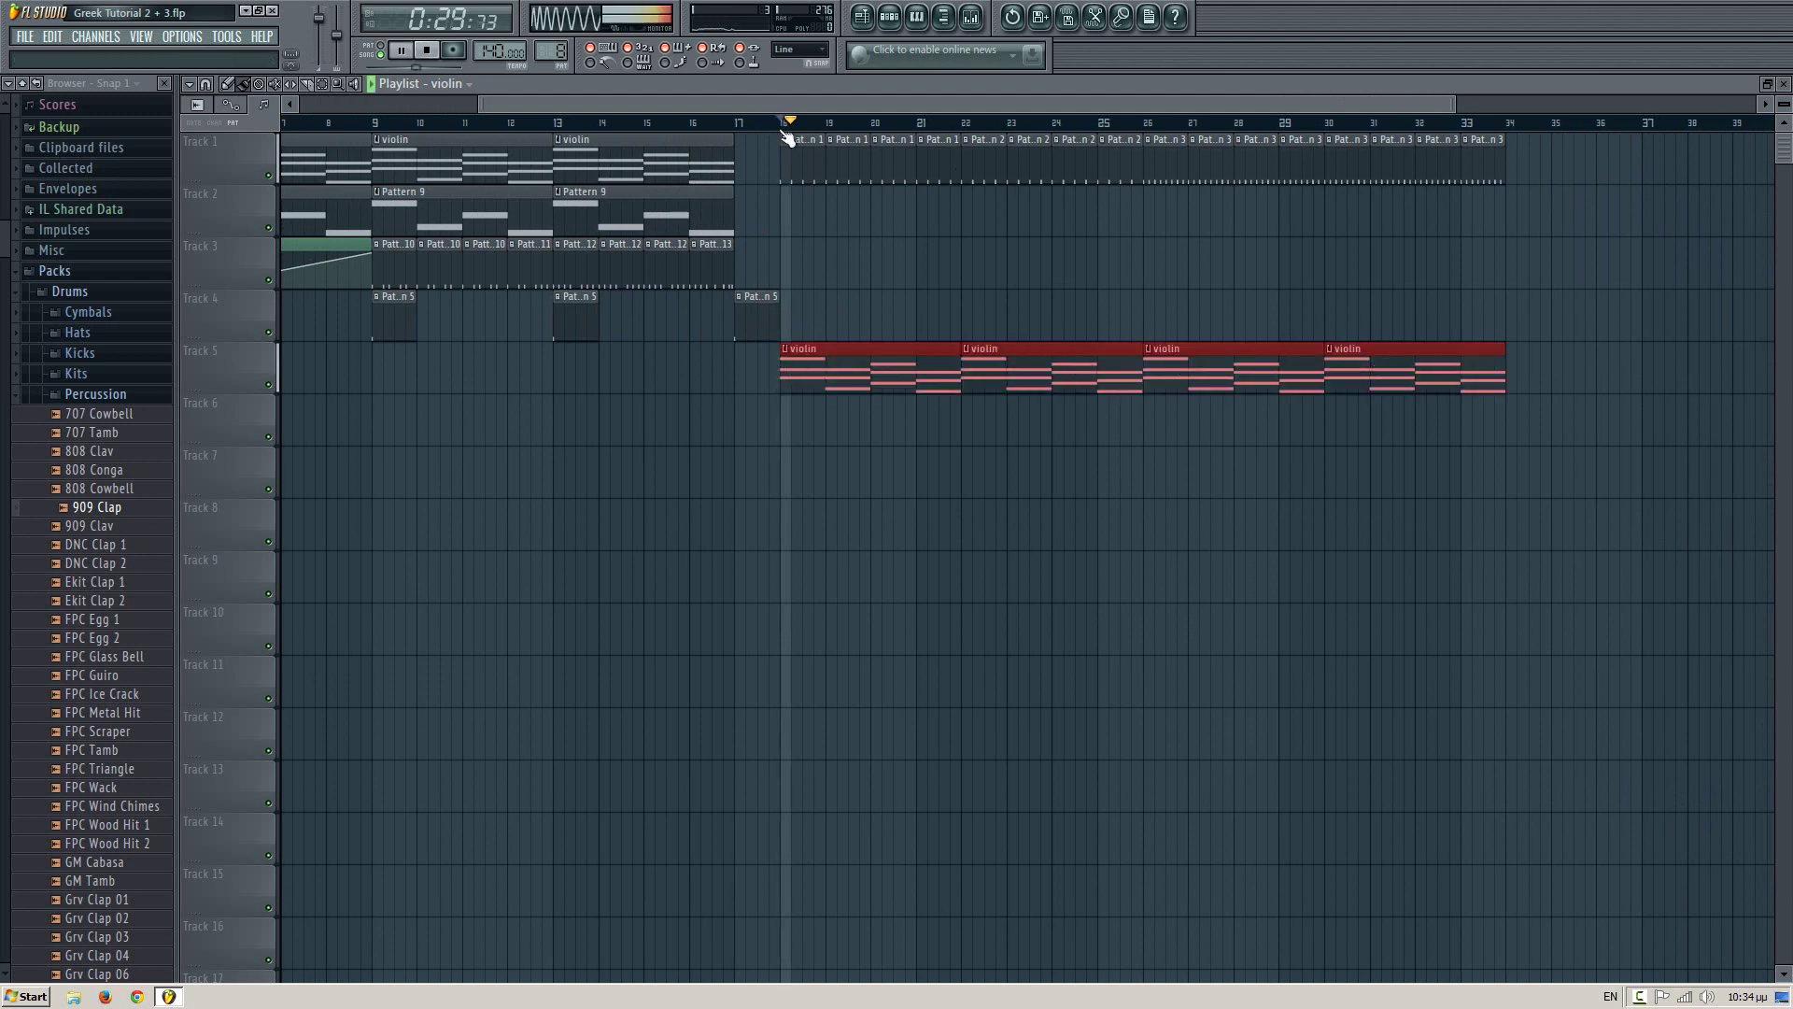
key("F6")
scroll(551, 49, "down", 6)
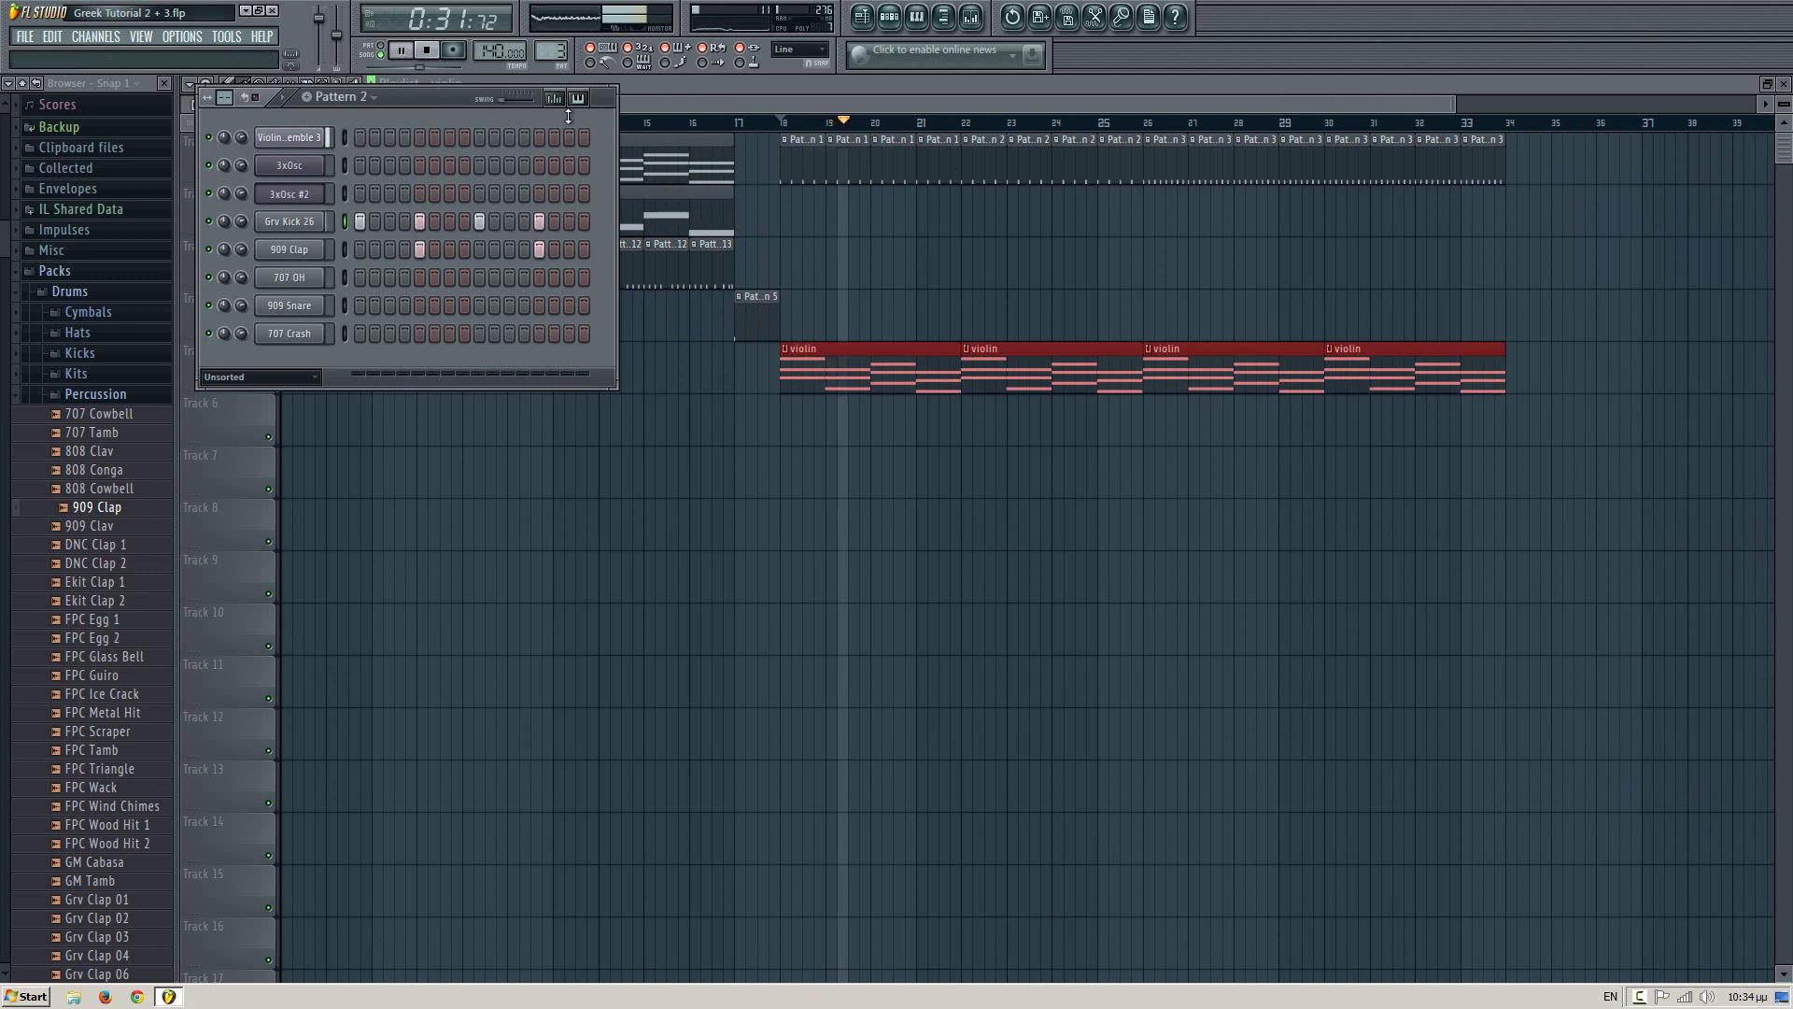
scroll(552, 47, "down", 3)
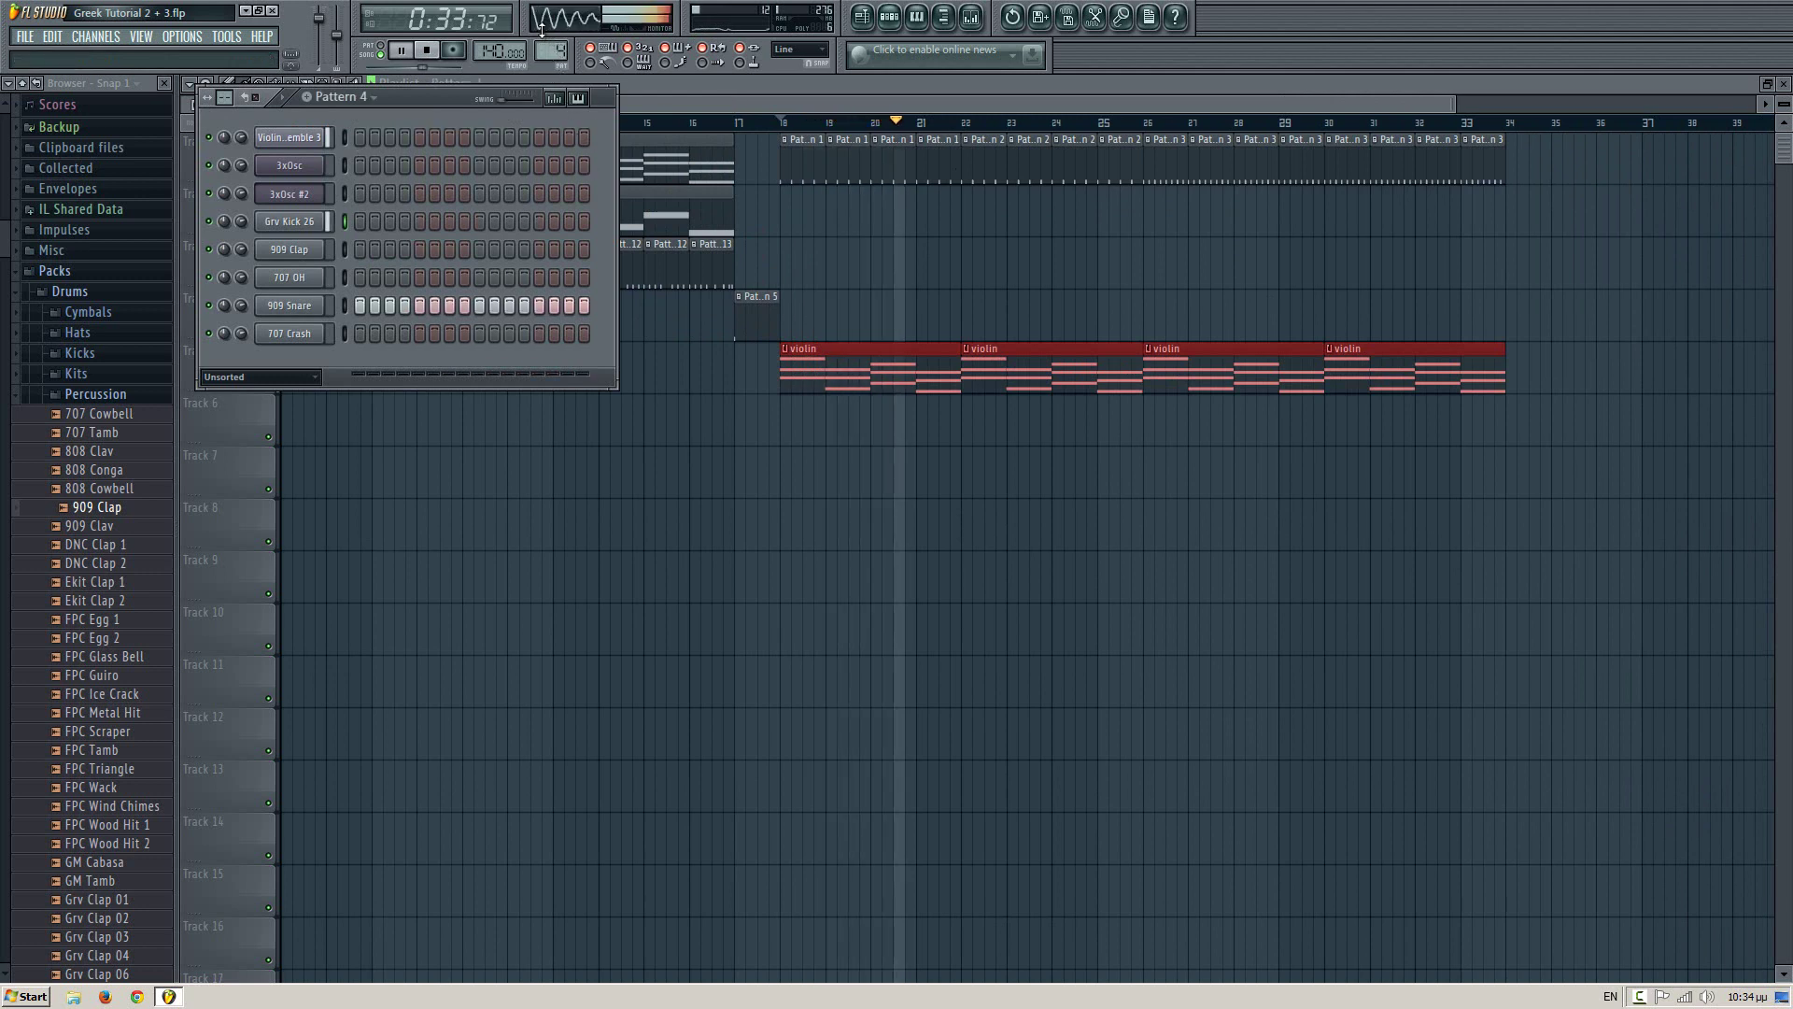
key("space")
scroll(551, 49, "down", 1)
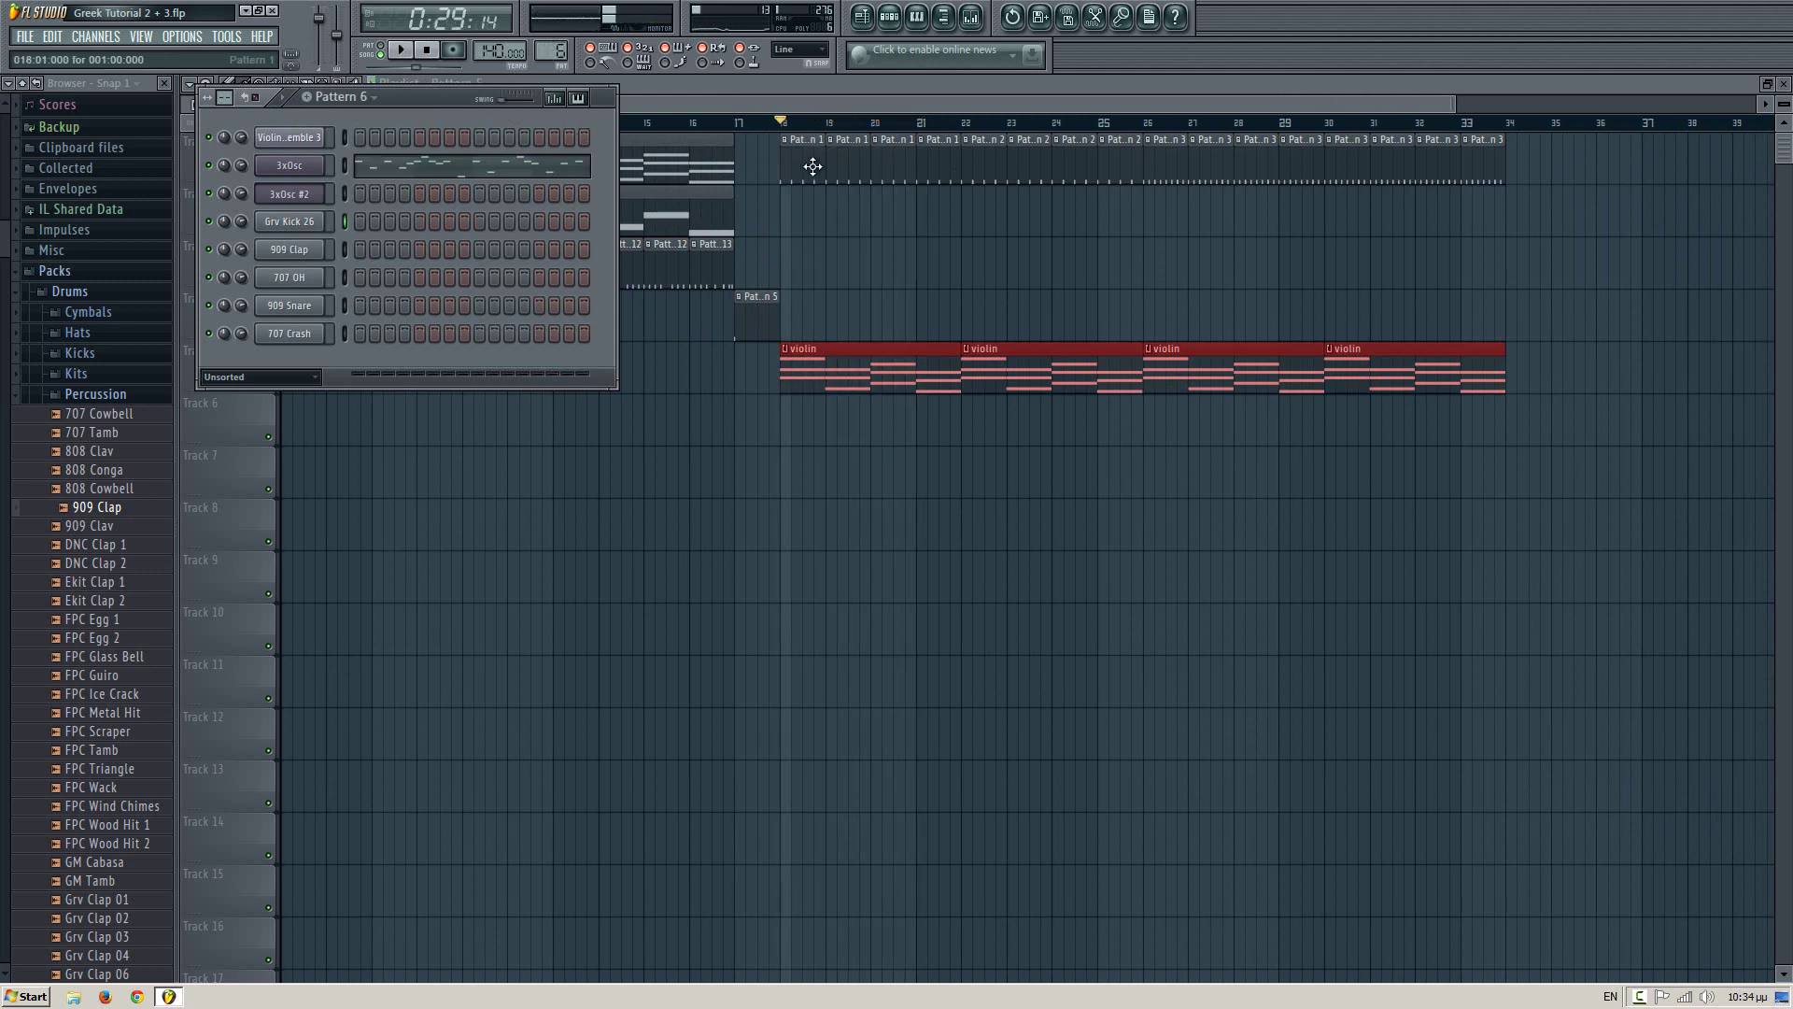
left_click_drag(786, 209, 976, 210)
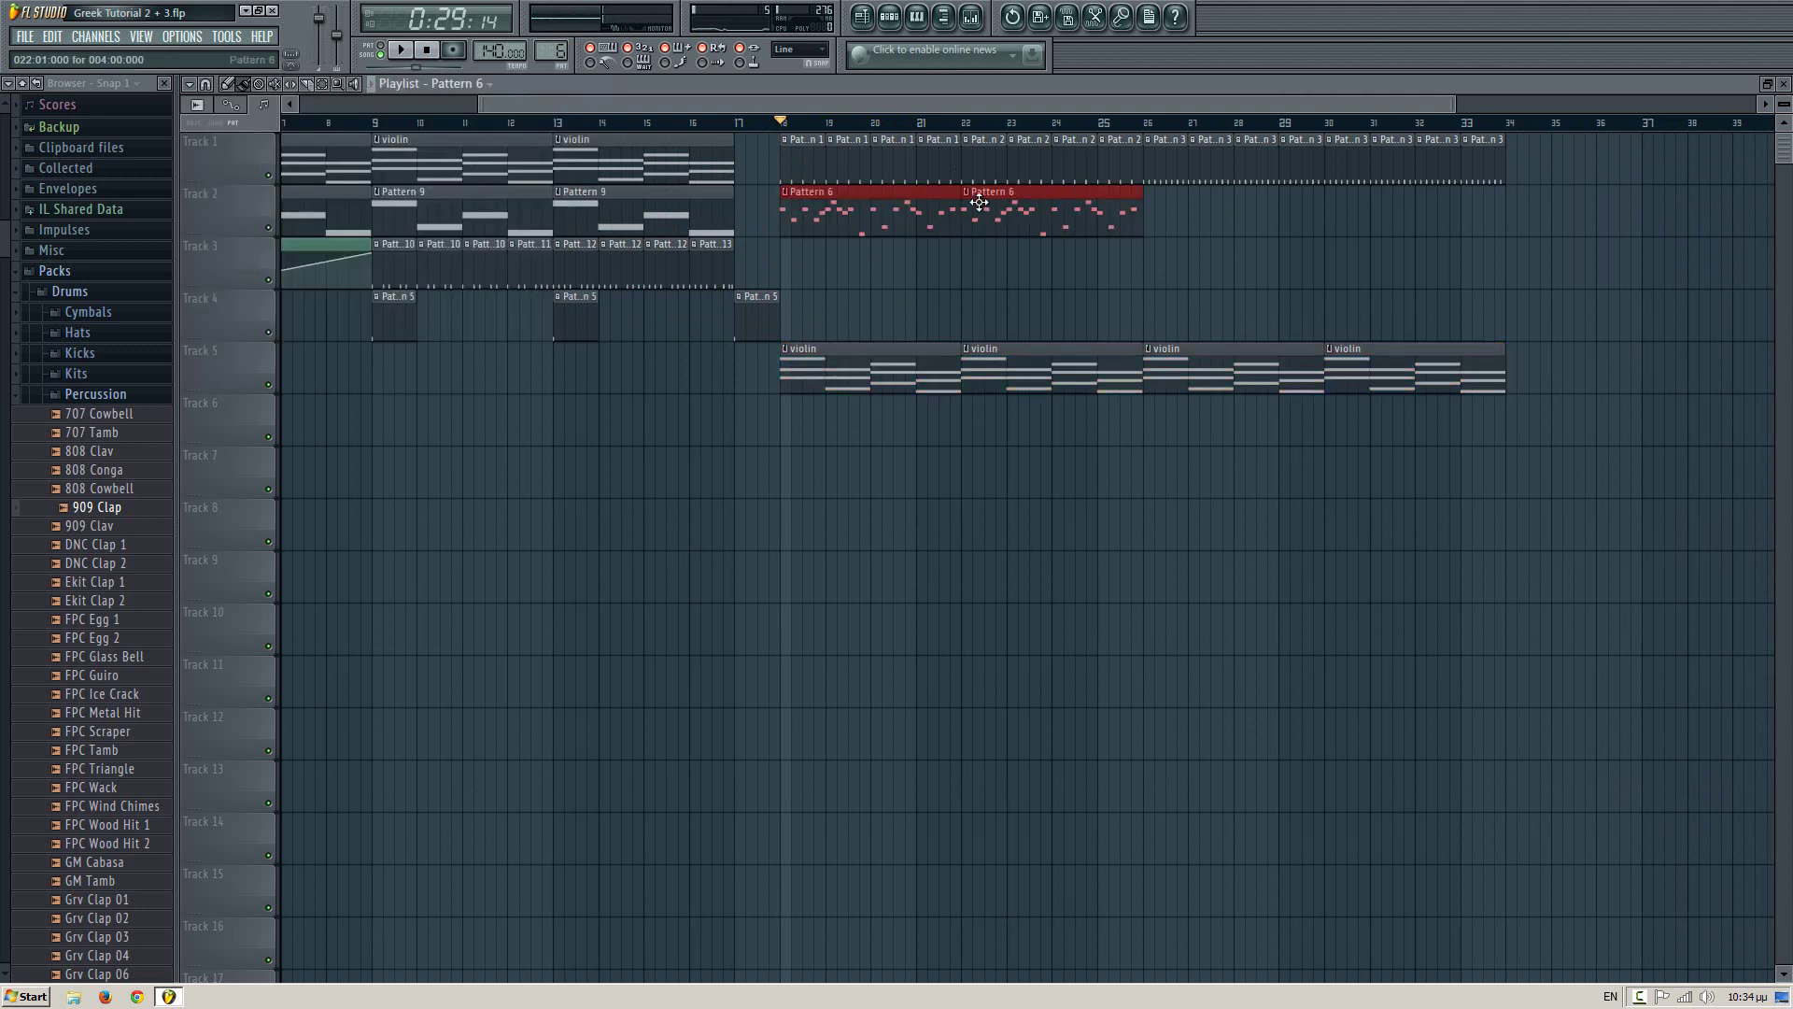
- Play the arrangement from bar 18 to hear the Pattern 6 melody over the drums and violin
key("space")
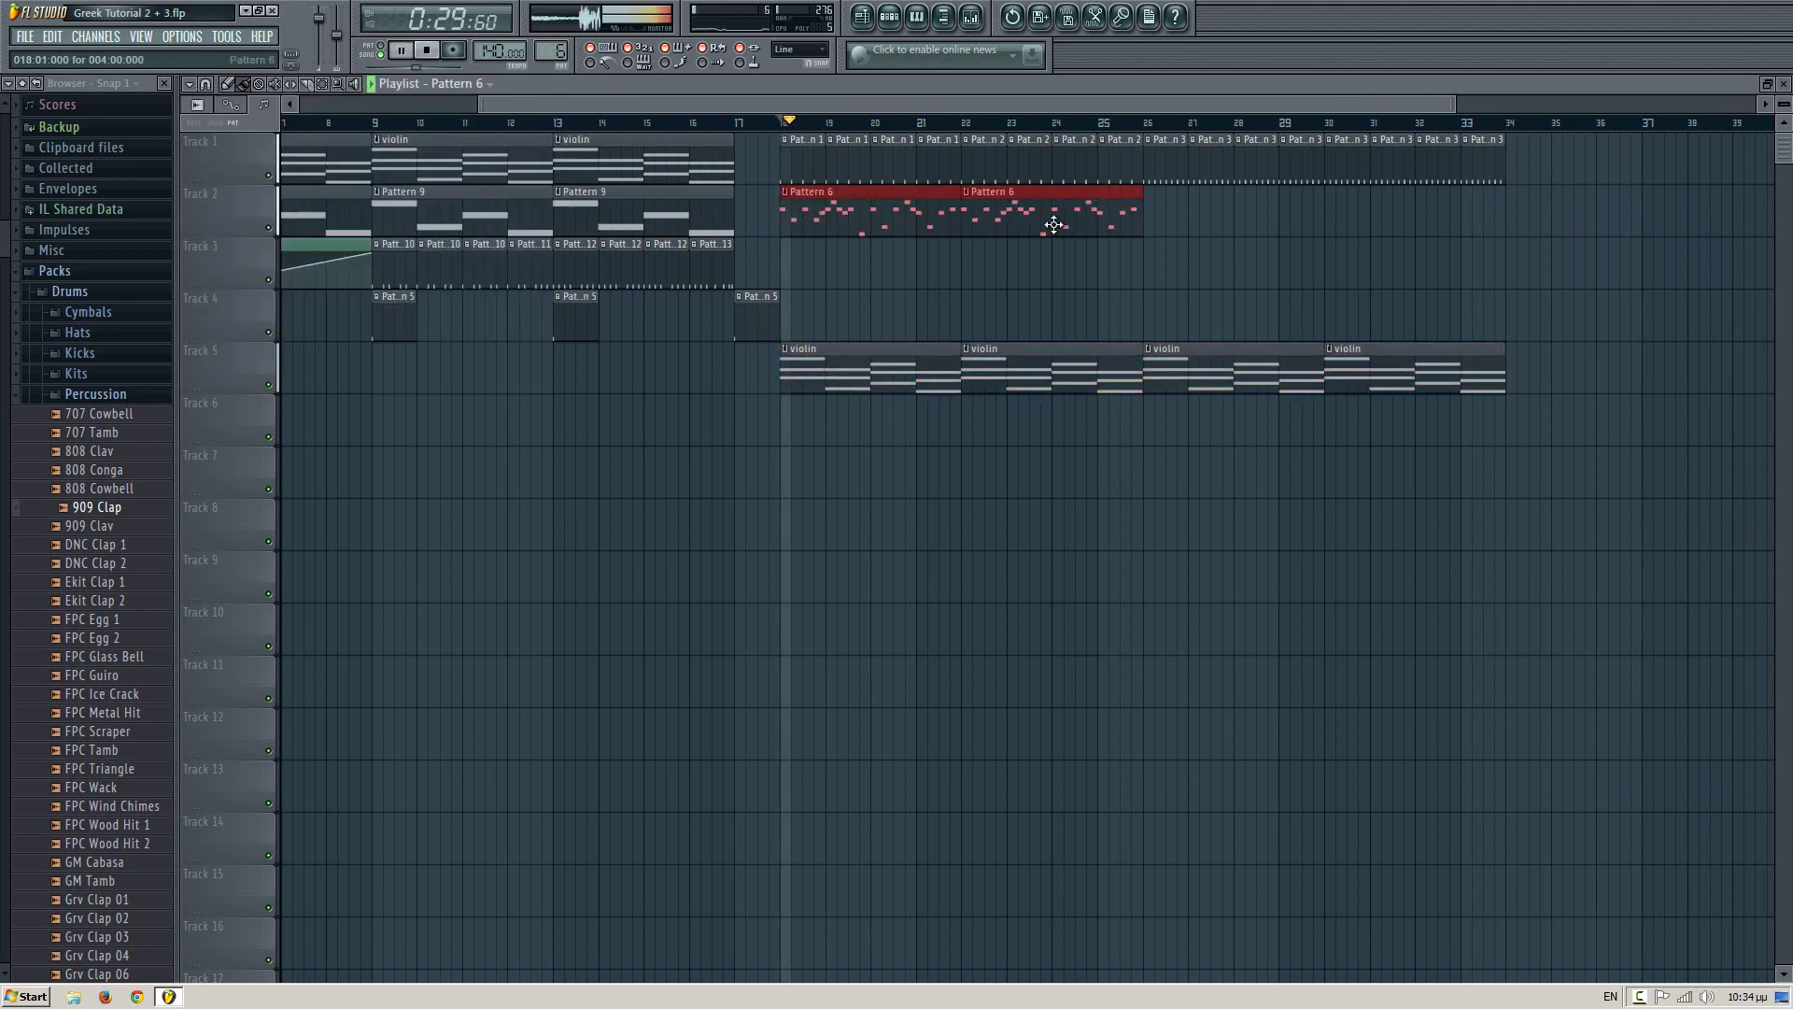
left_click(1171, 222, "ctrl")
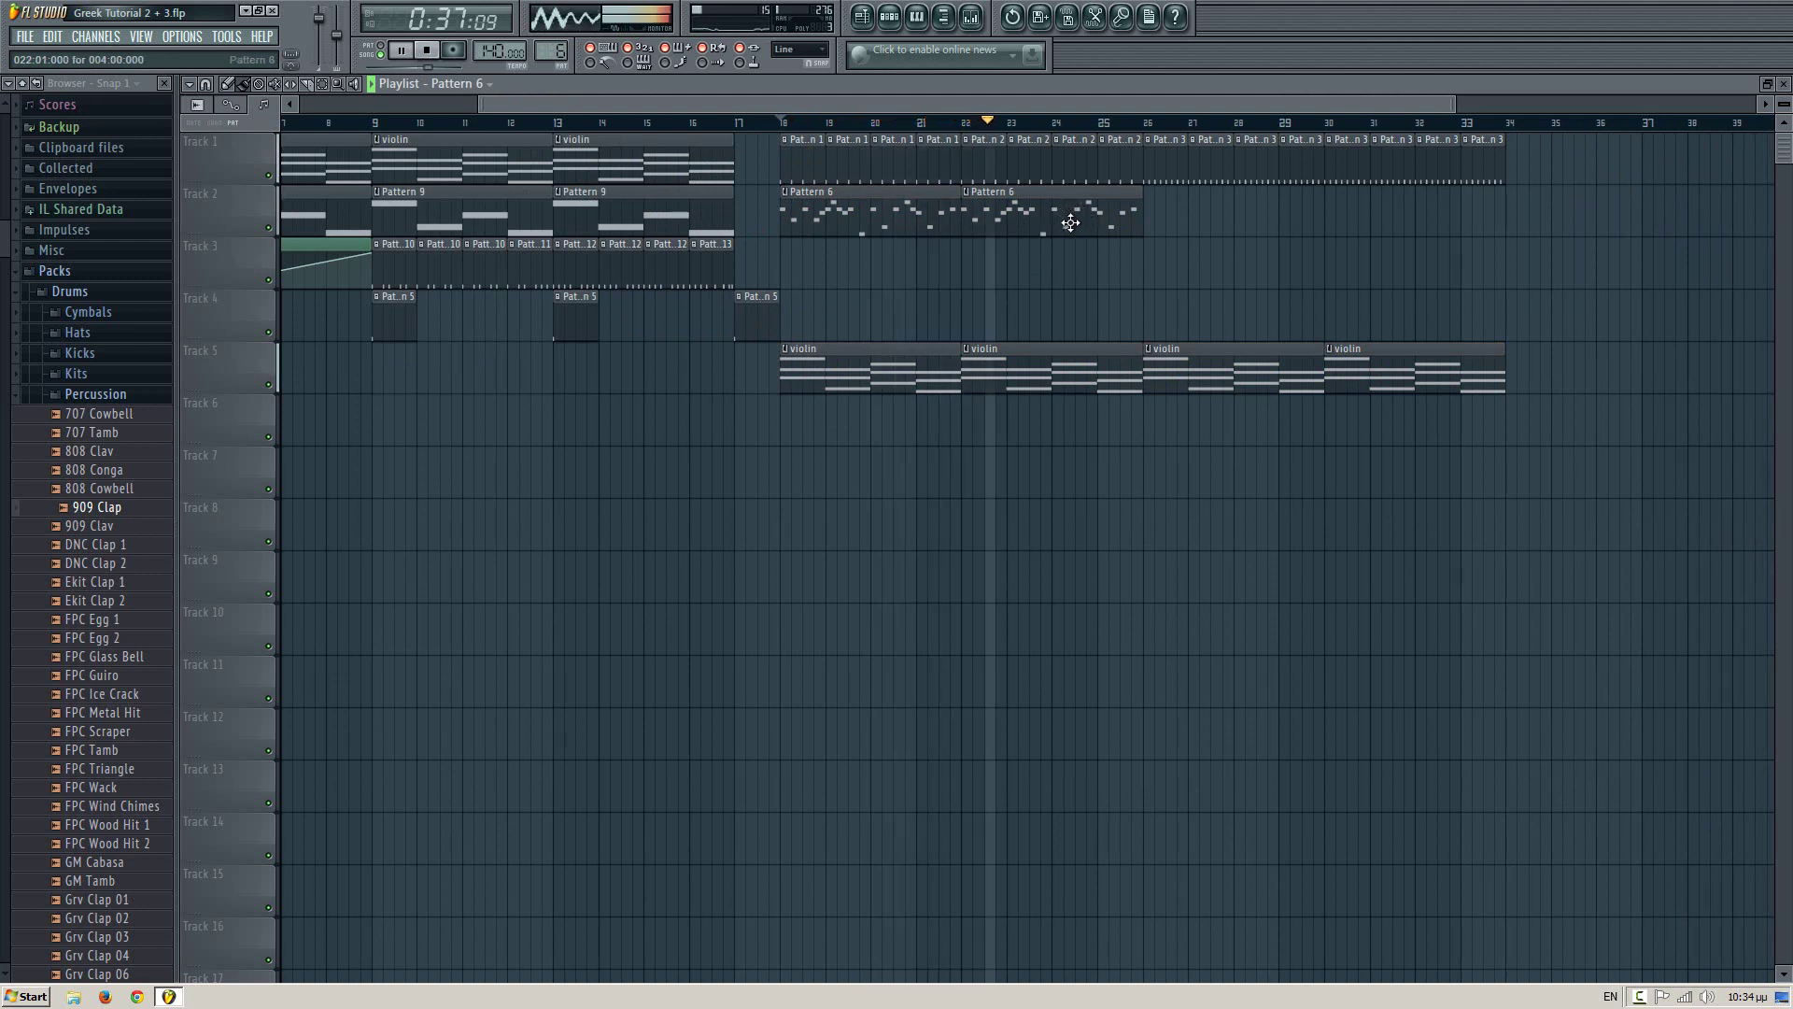
key("space")
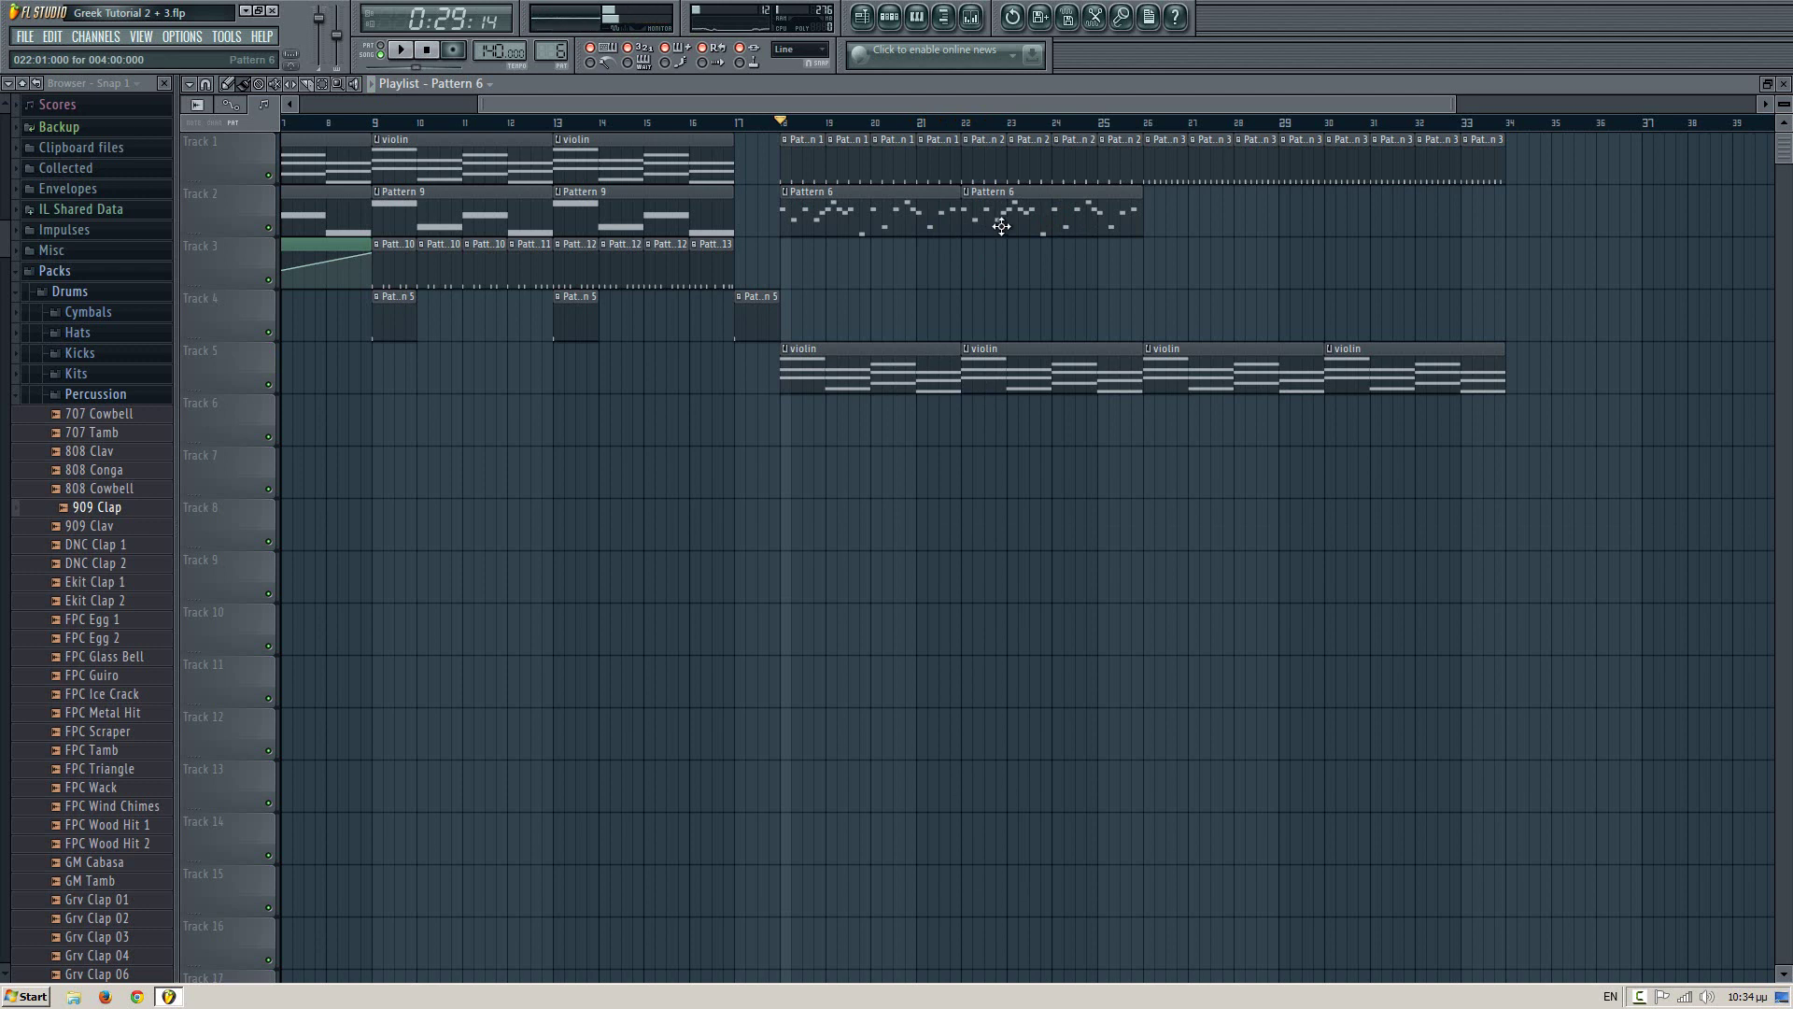
- Delete the second Pattern 6 clip and duplicate all 3xOsc notes of the pattern into its bars 5 to 8
right_click(1001, 226)
double_click(922, 228)
key("ctrl+a")
mouse_move(852, 355)
left_mouse_down()
mouse_move(609, 380)
mouse_move(561, 361)
left_mouse_up()
- Play the duplicated melody notes from bar 5 in the piano roll
left_click(292, 125)
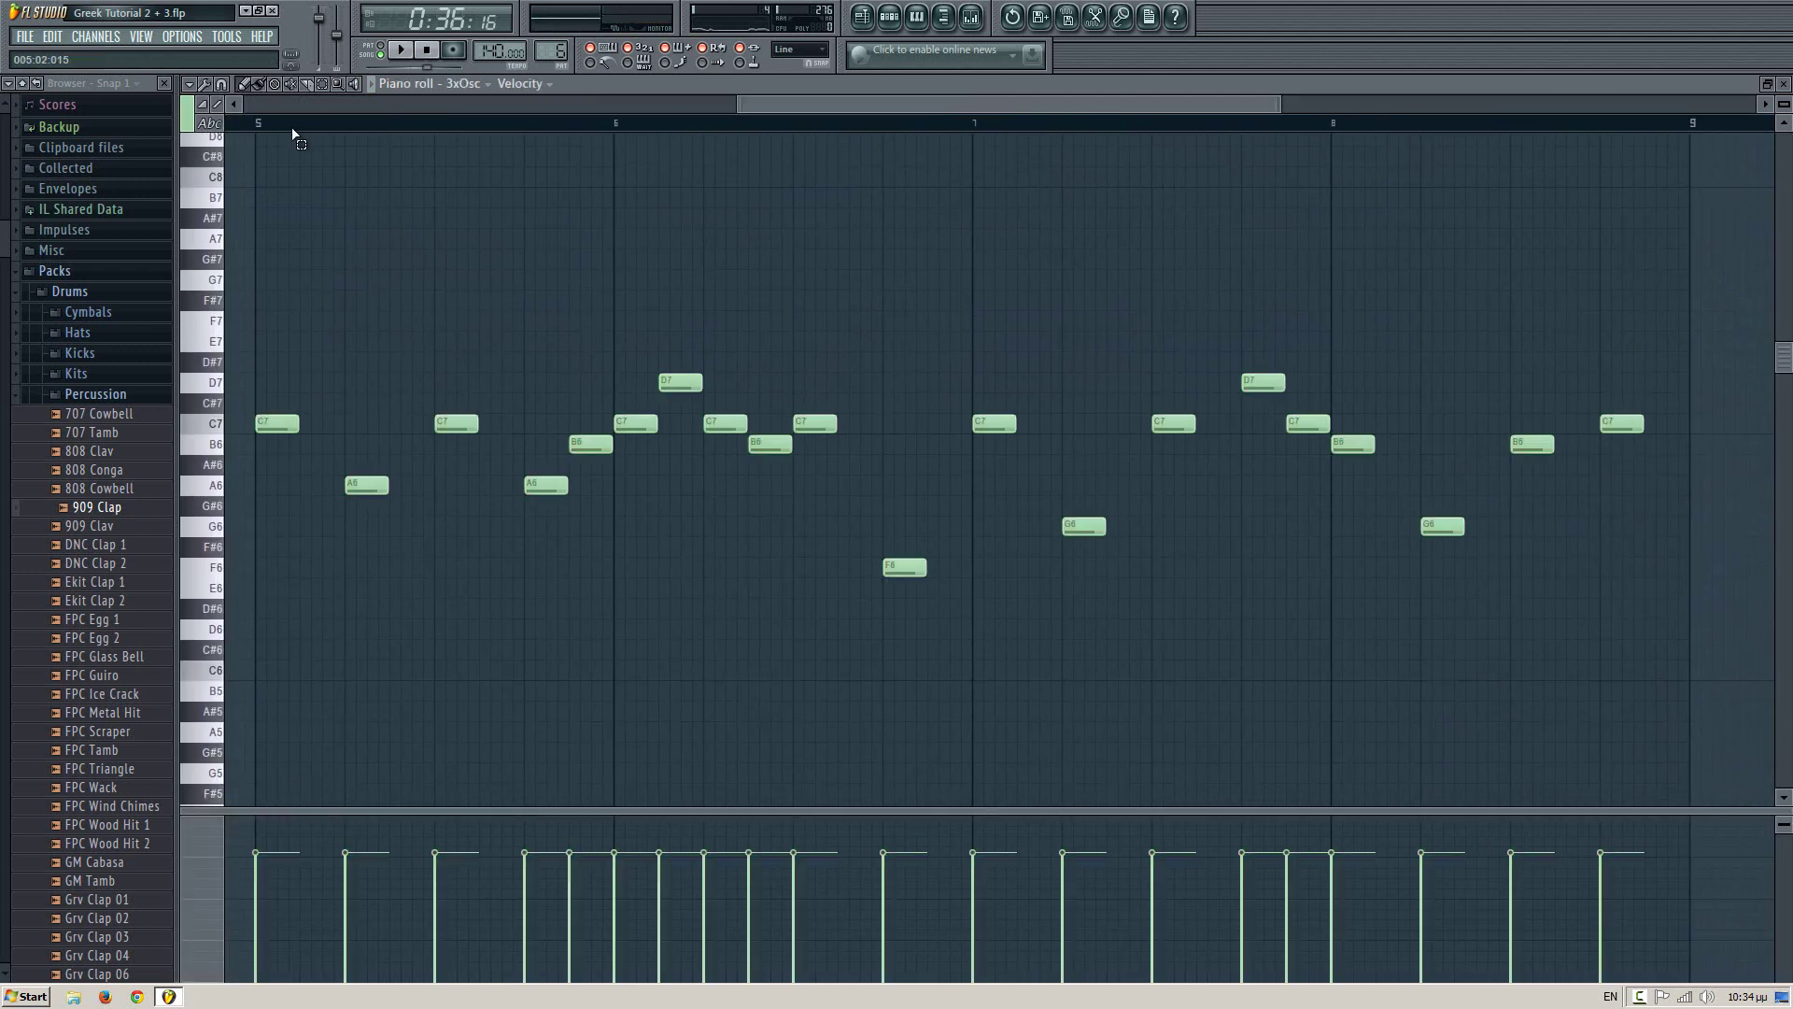
key("space")
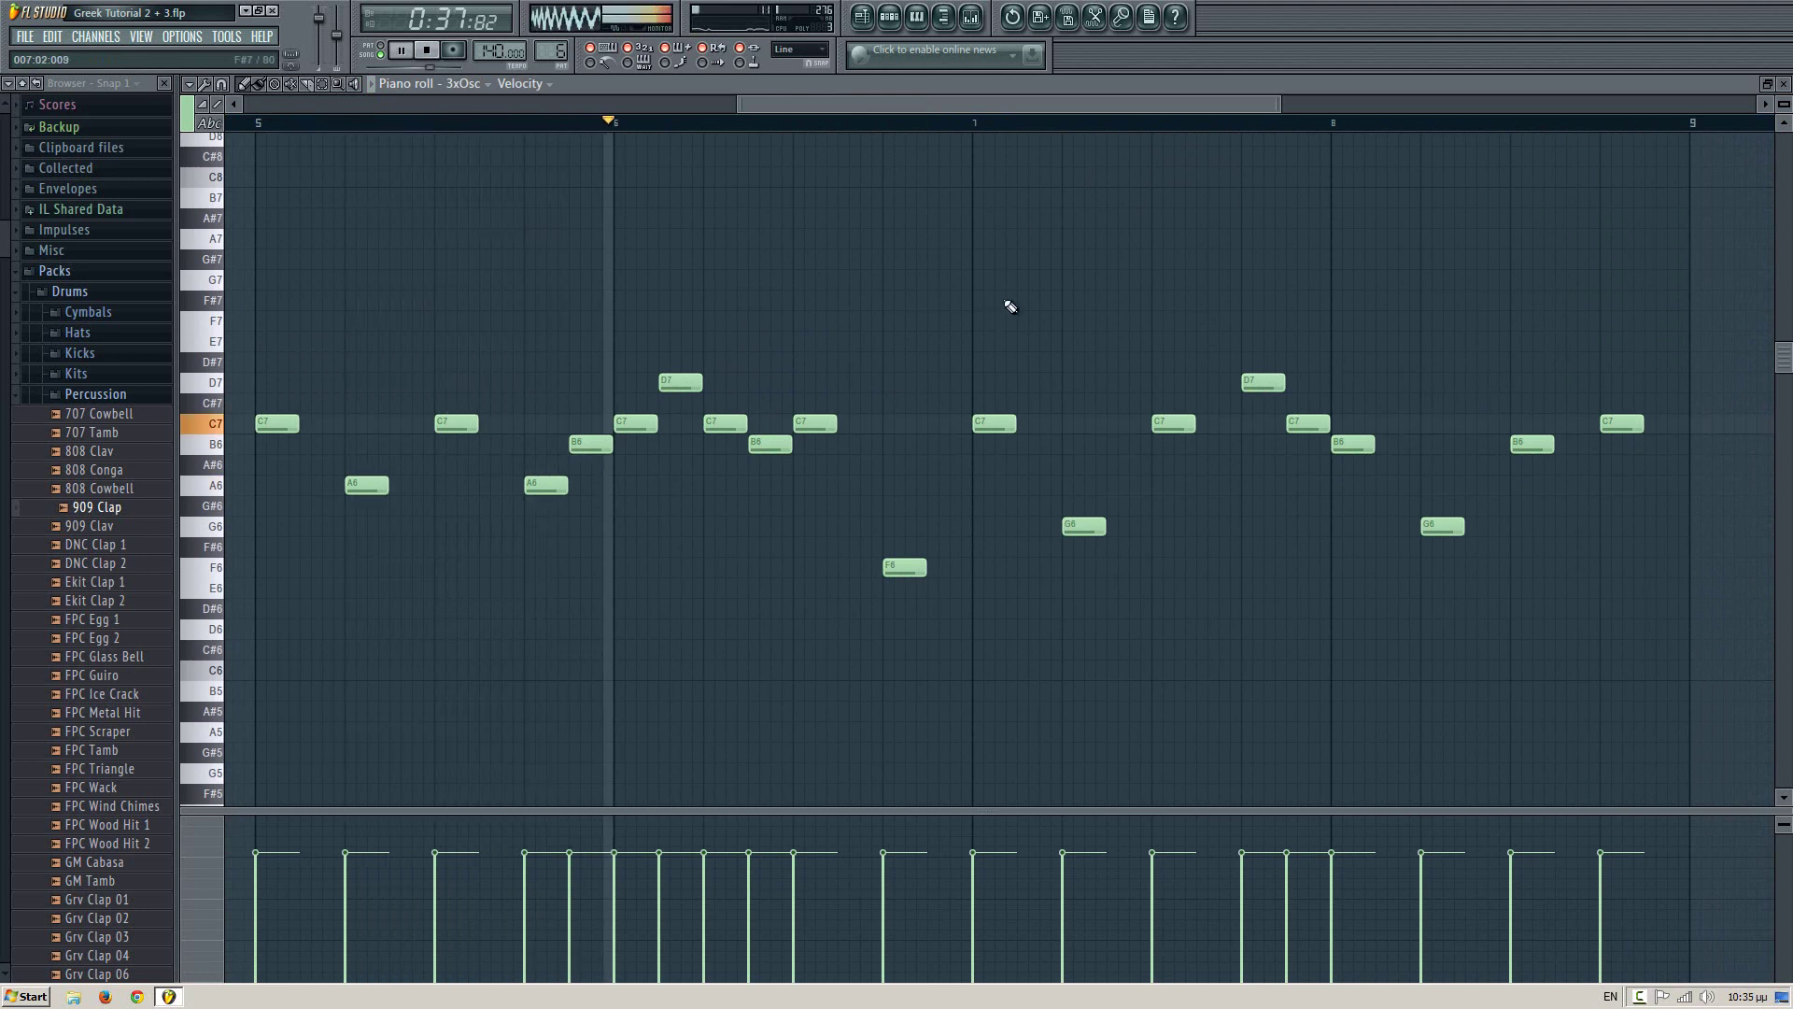
left_click_drag(1008, 300, 704, 324)
key("space")
- Raise the melody notes in bar 7 to E7, C7, E7, F7 and E7
left_click_drag(695, 429, 692, 346)
left_click_drag(777, 538, 865, 348)
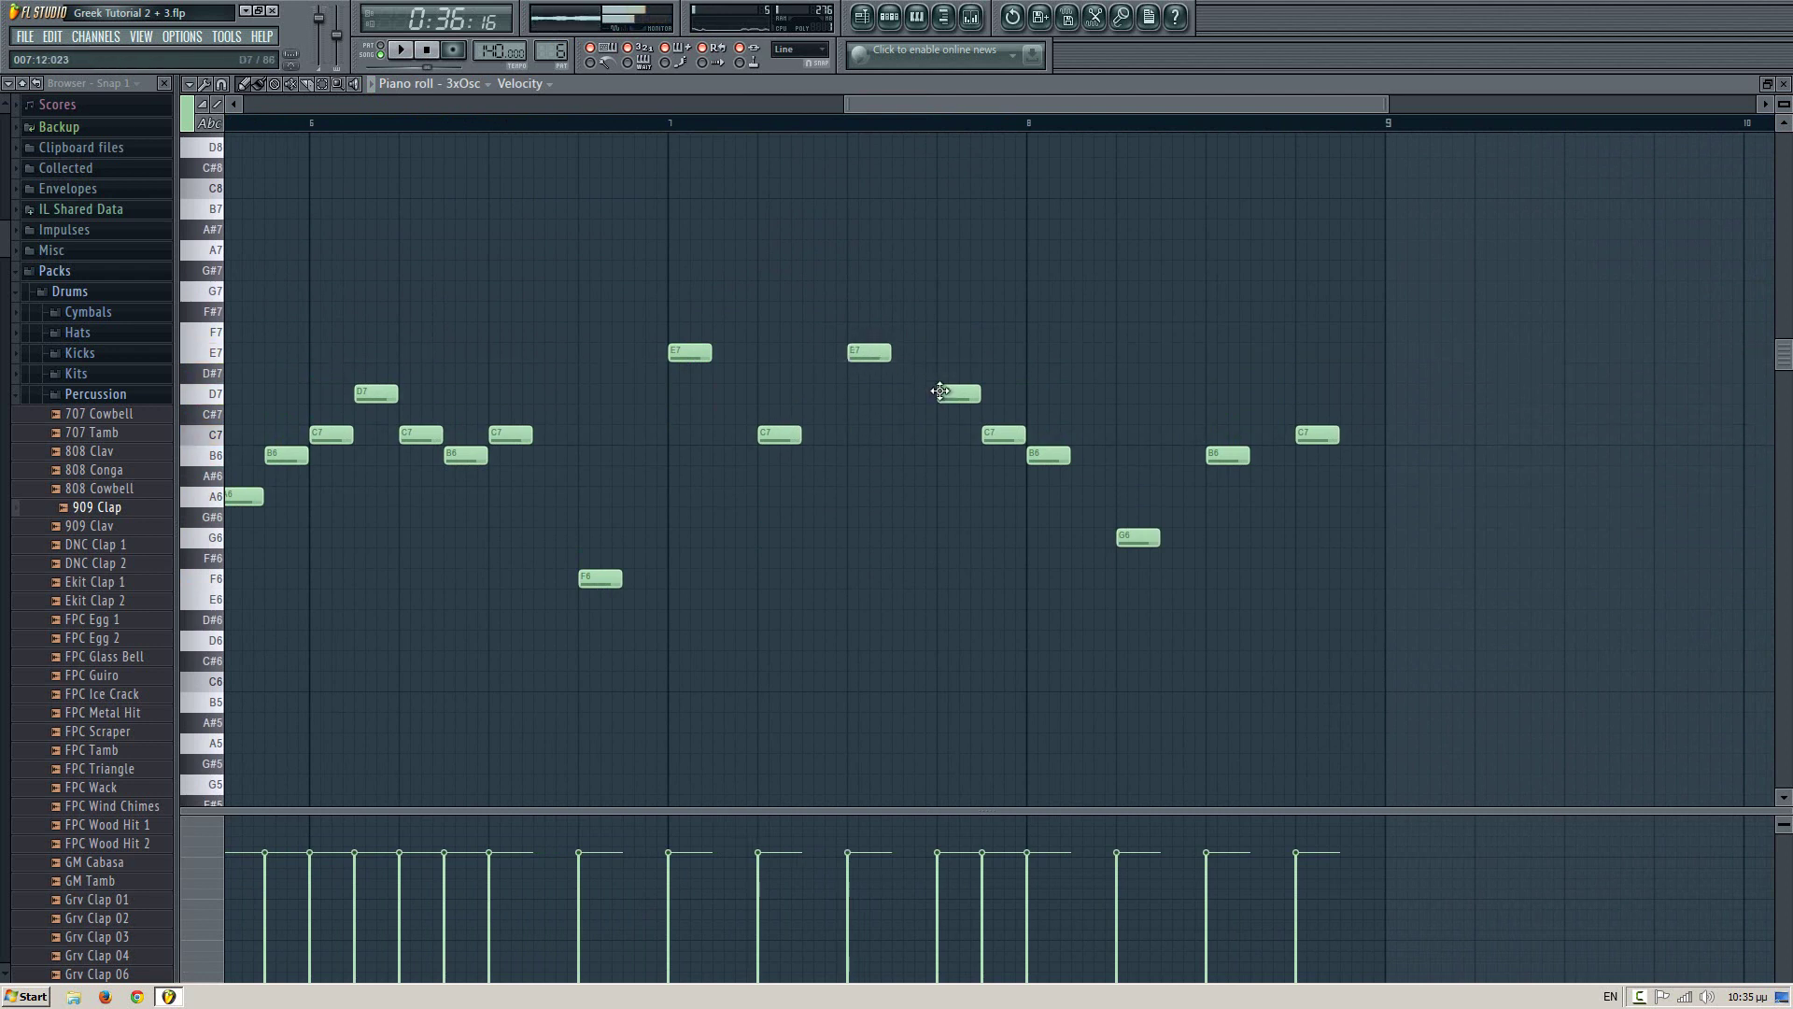
left_click_drag(949, 392, 944, 318)
left_click_drag(1004, 435, 1003, 349)
- Raise the bar 8 notes to D7, B6, D7 and E7, shifting the E7 directly after the D7, and add closing D7 and B6 notes
left_click_drag(1046, 455, 1046, 394)
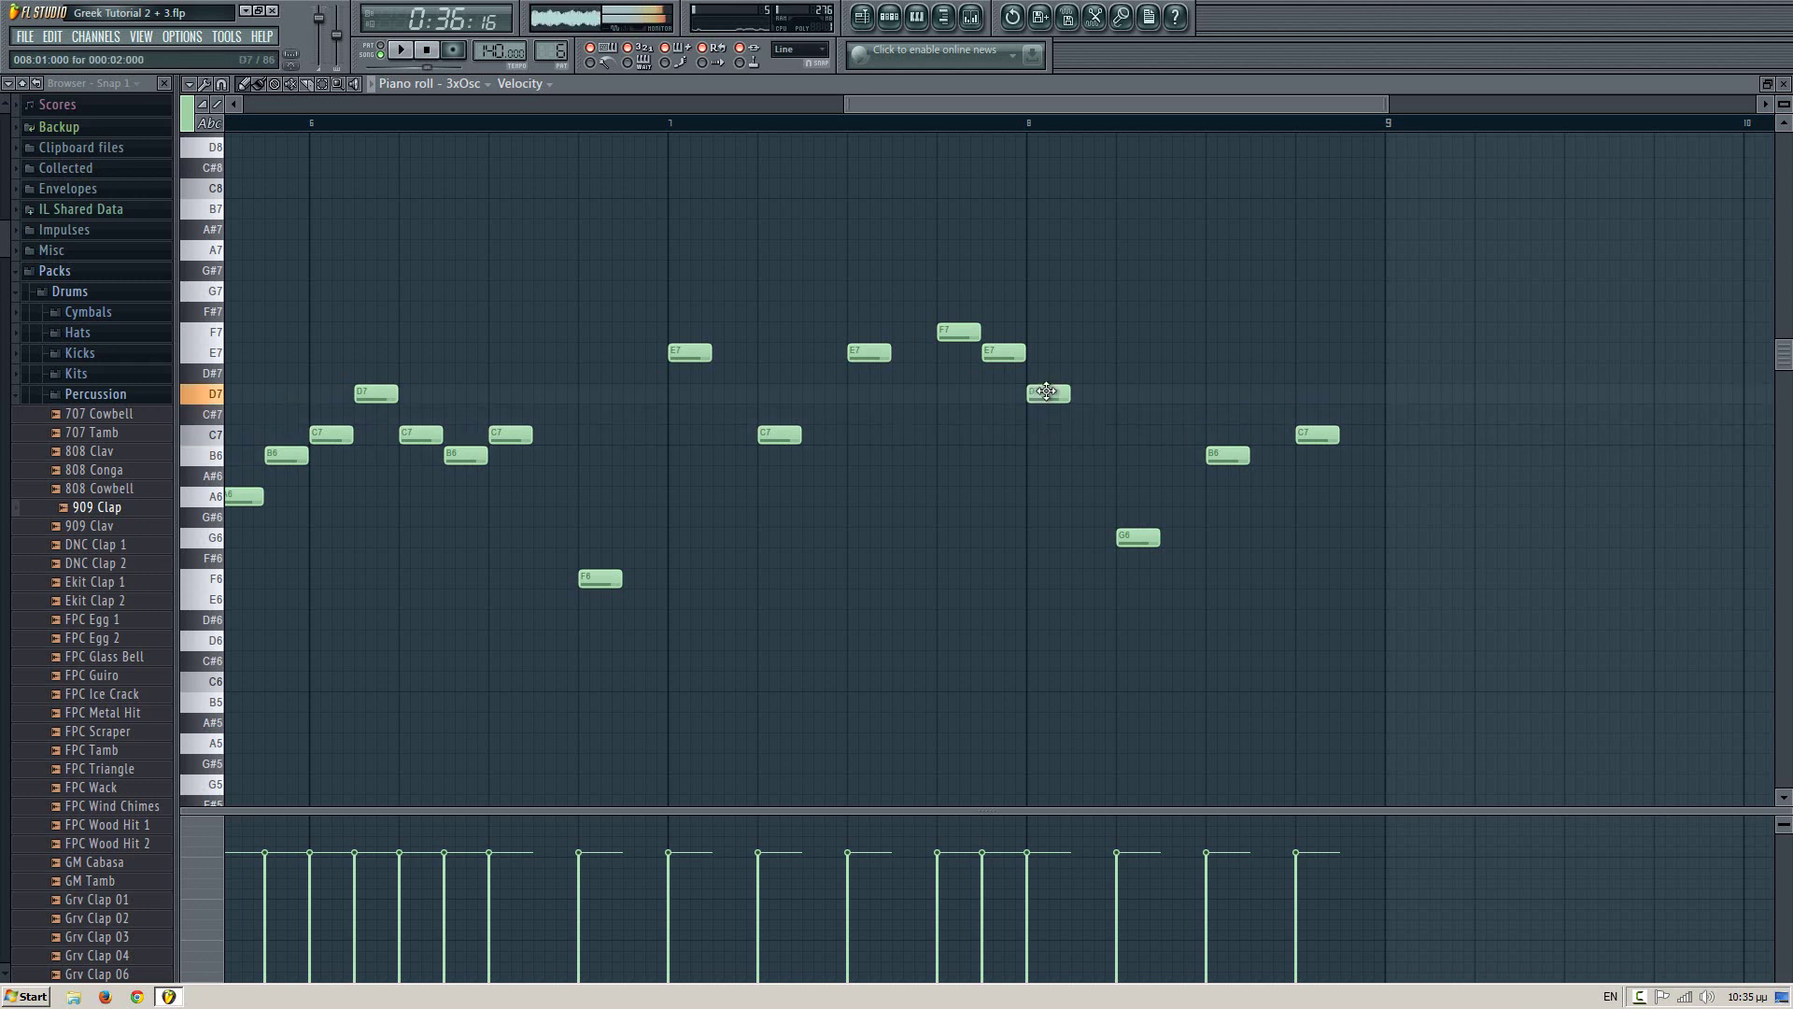
left_click_drag(1145, 538, 1248, 391)
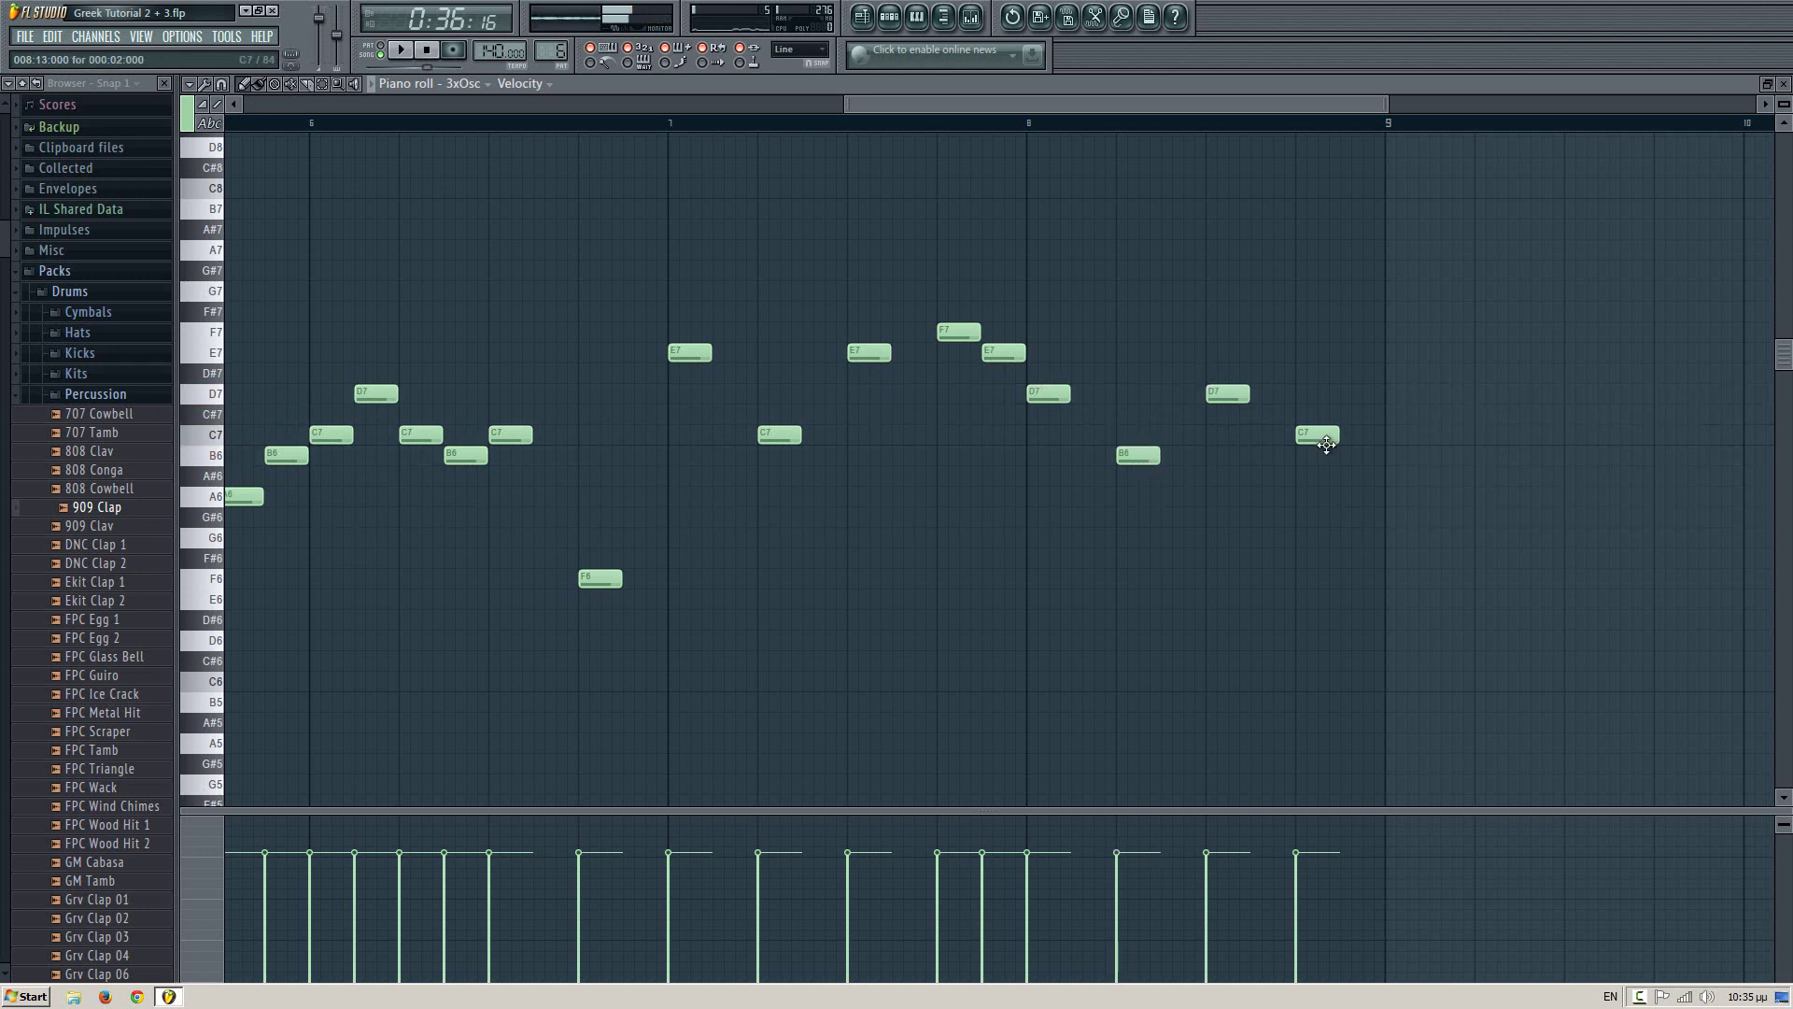
left_click_drag(1326, 445, 1281, 362)
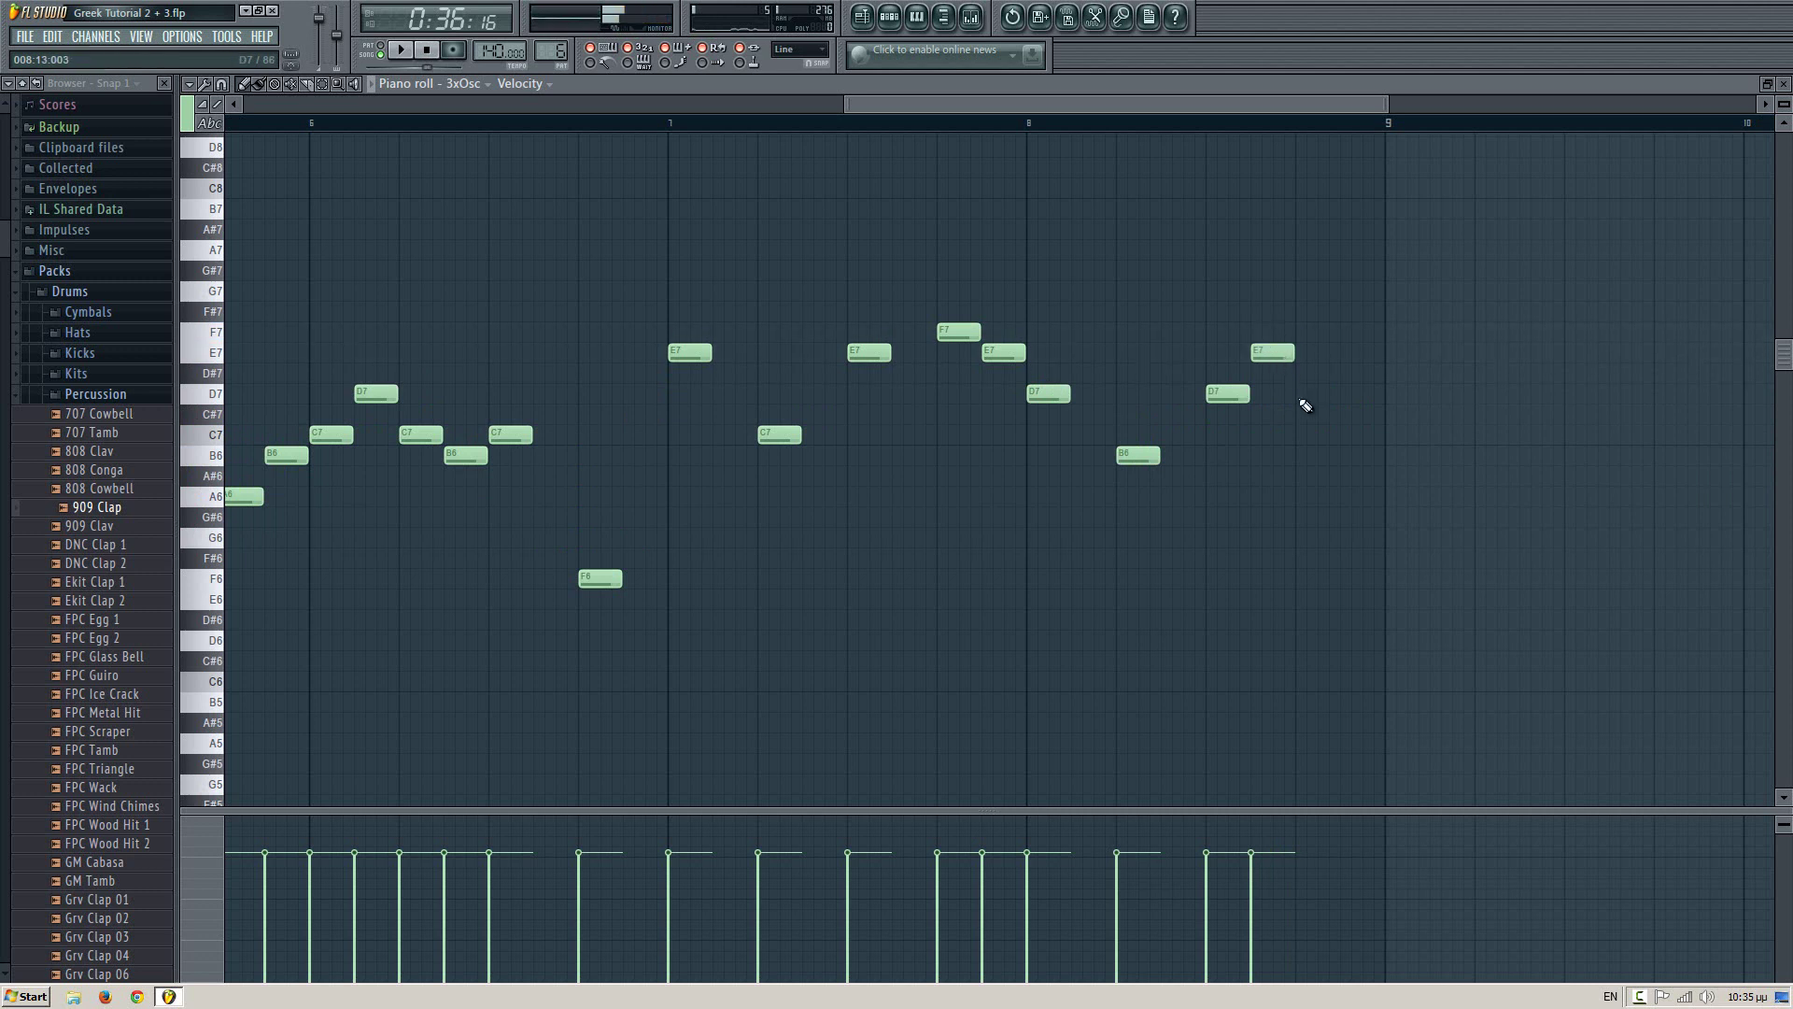
left_click(1307, 393)
left_click(1345, 456)
- Play the edited melody and place another Pattern 6 clip on Track 2 across bars 26 to 33
key("space")
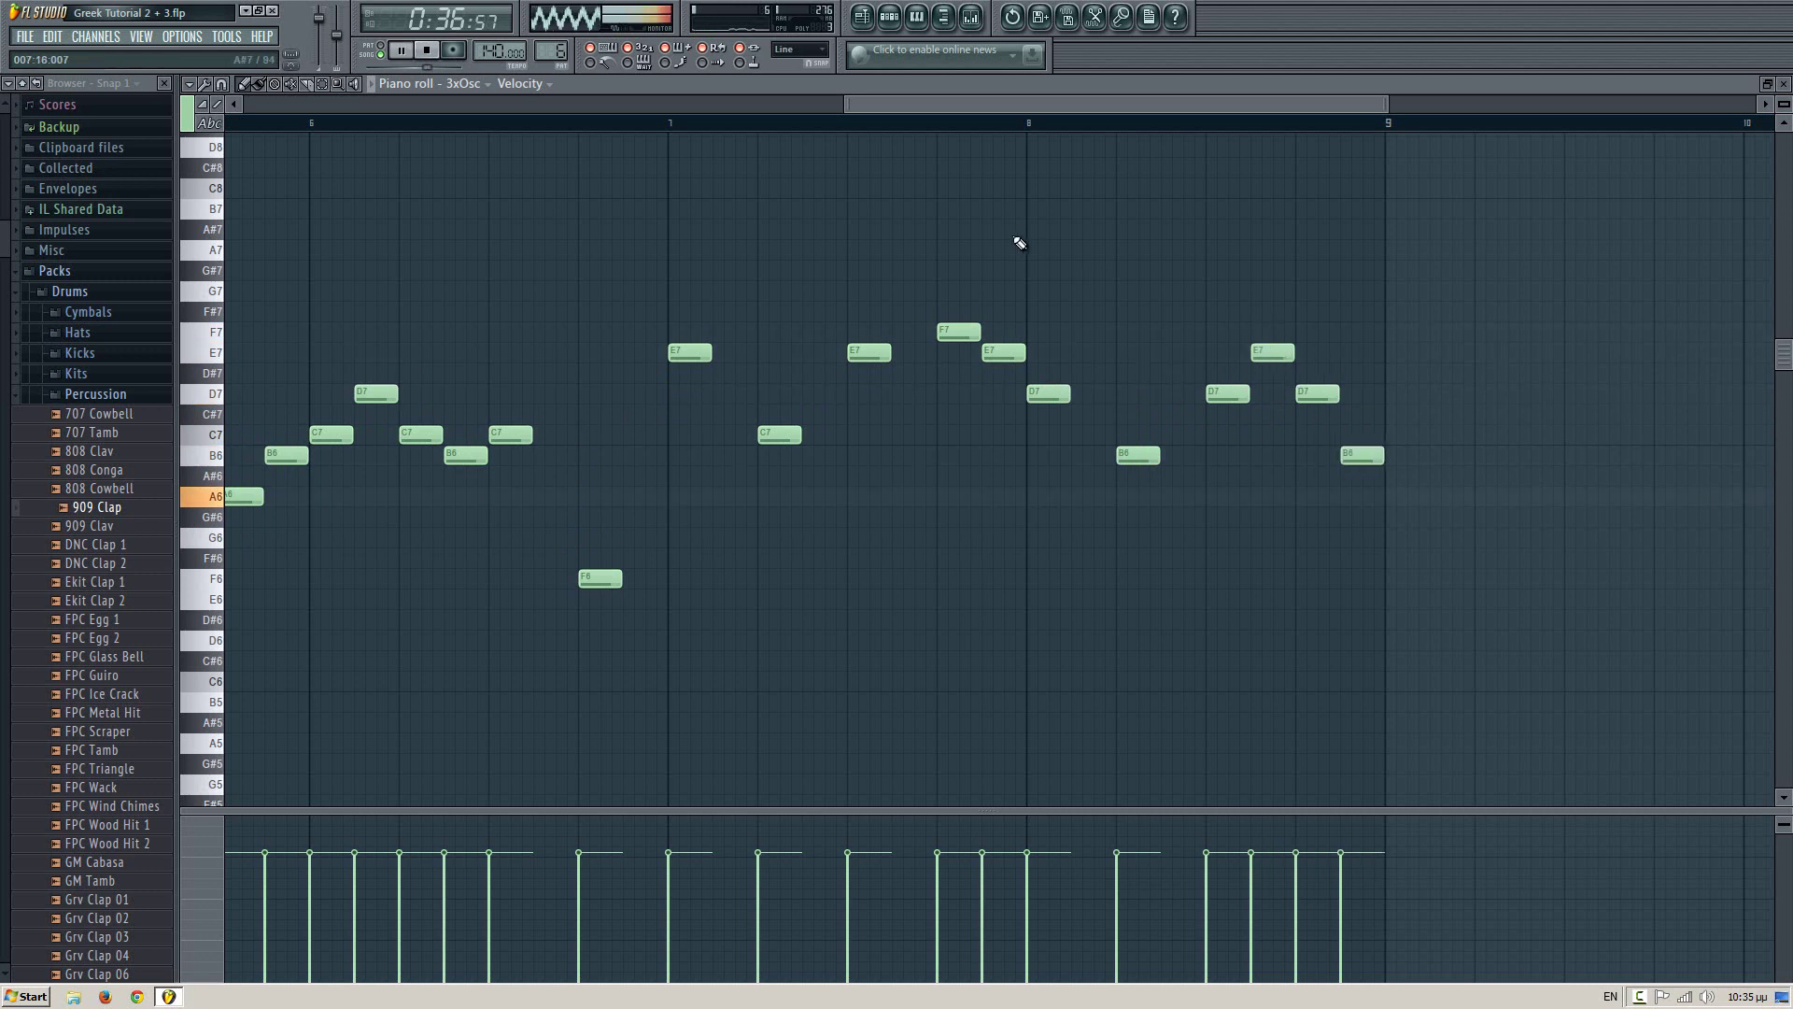
key("F5")
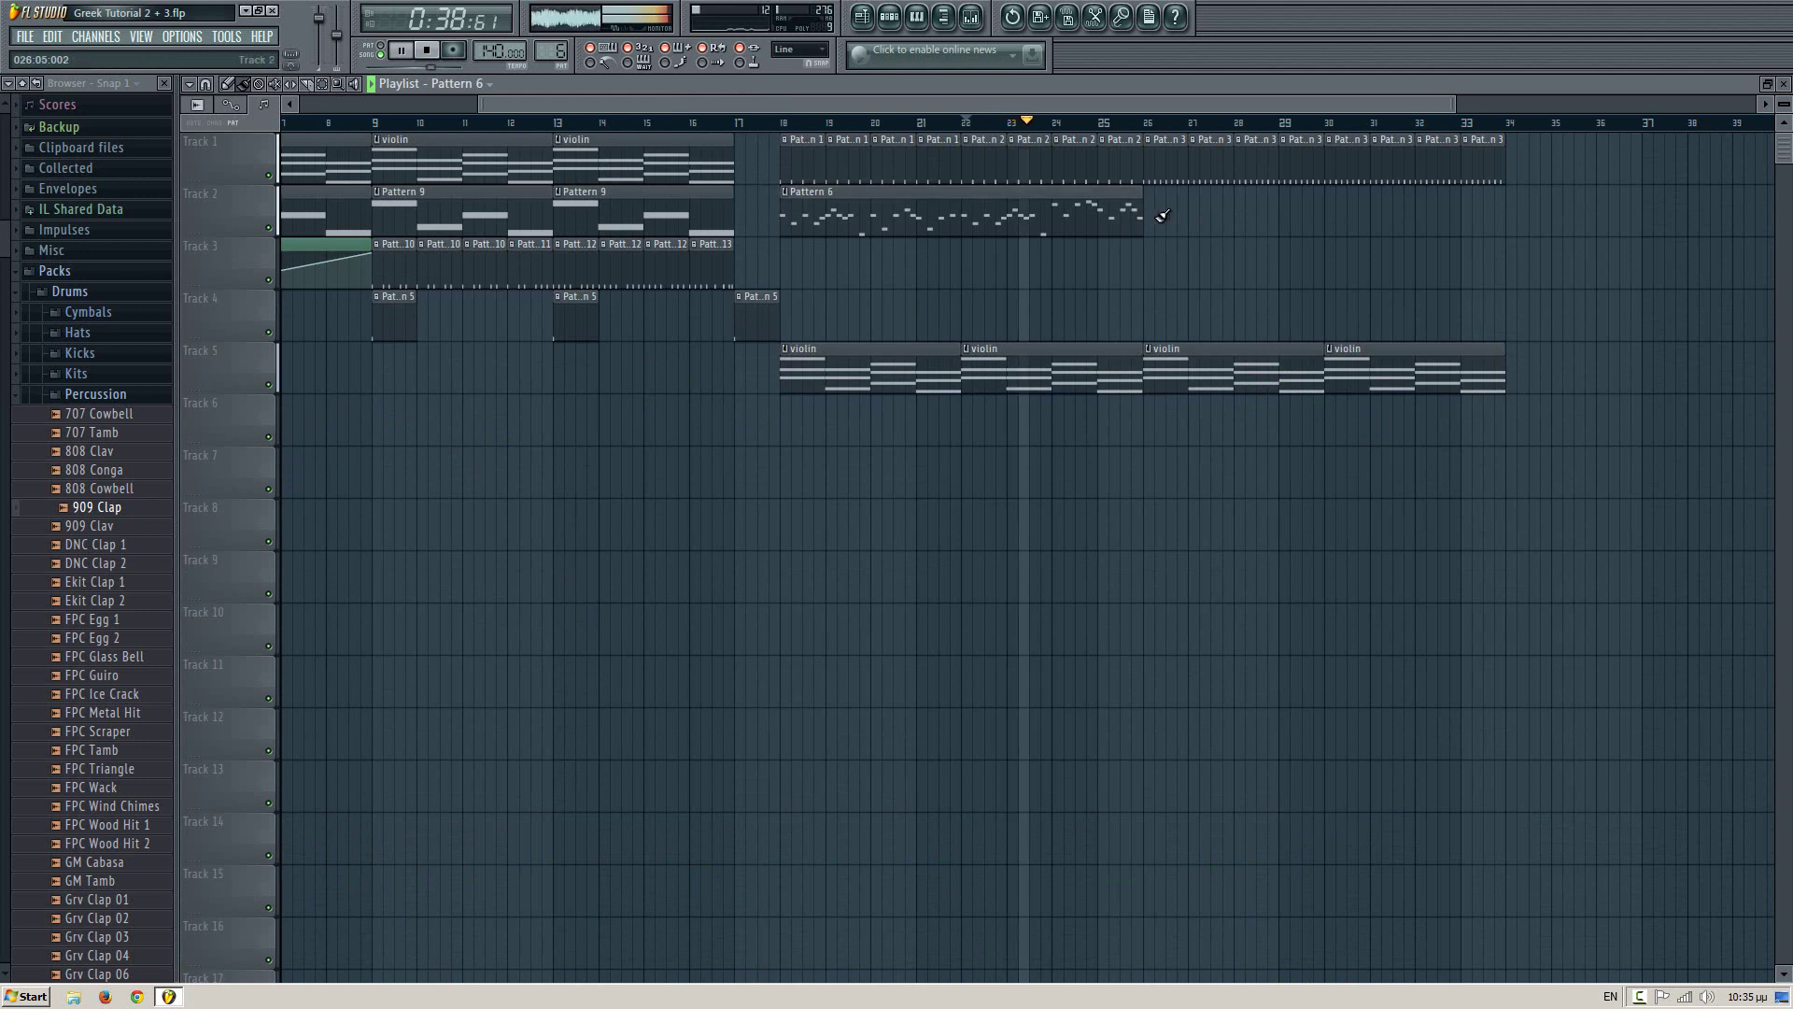
left_click(1156, 217)
left_click_drag(1199, 217, 1189, 216)
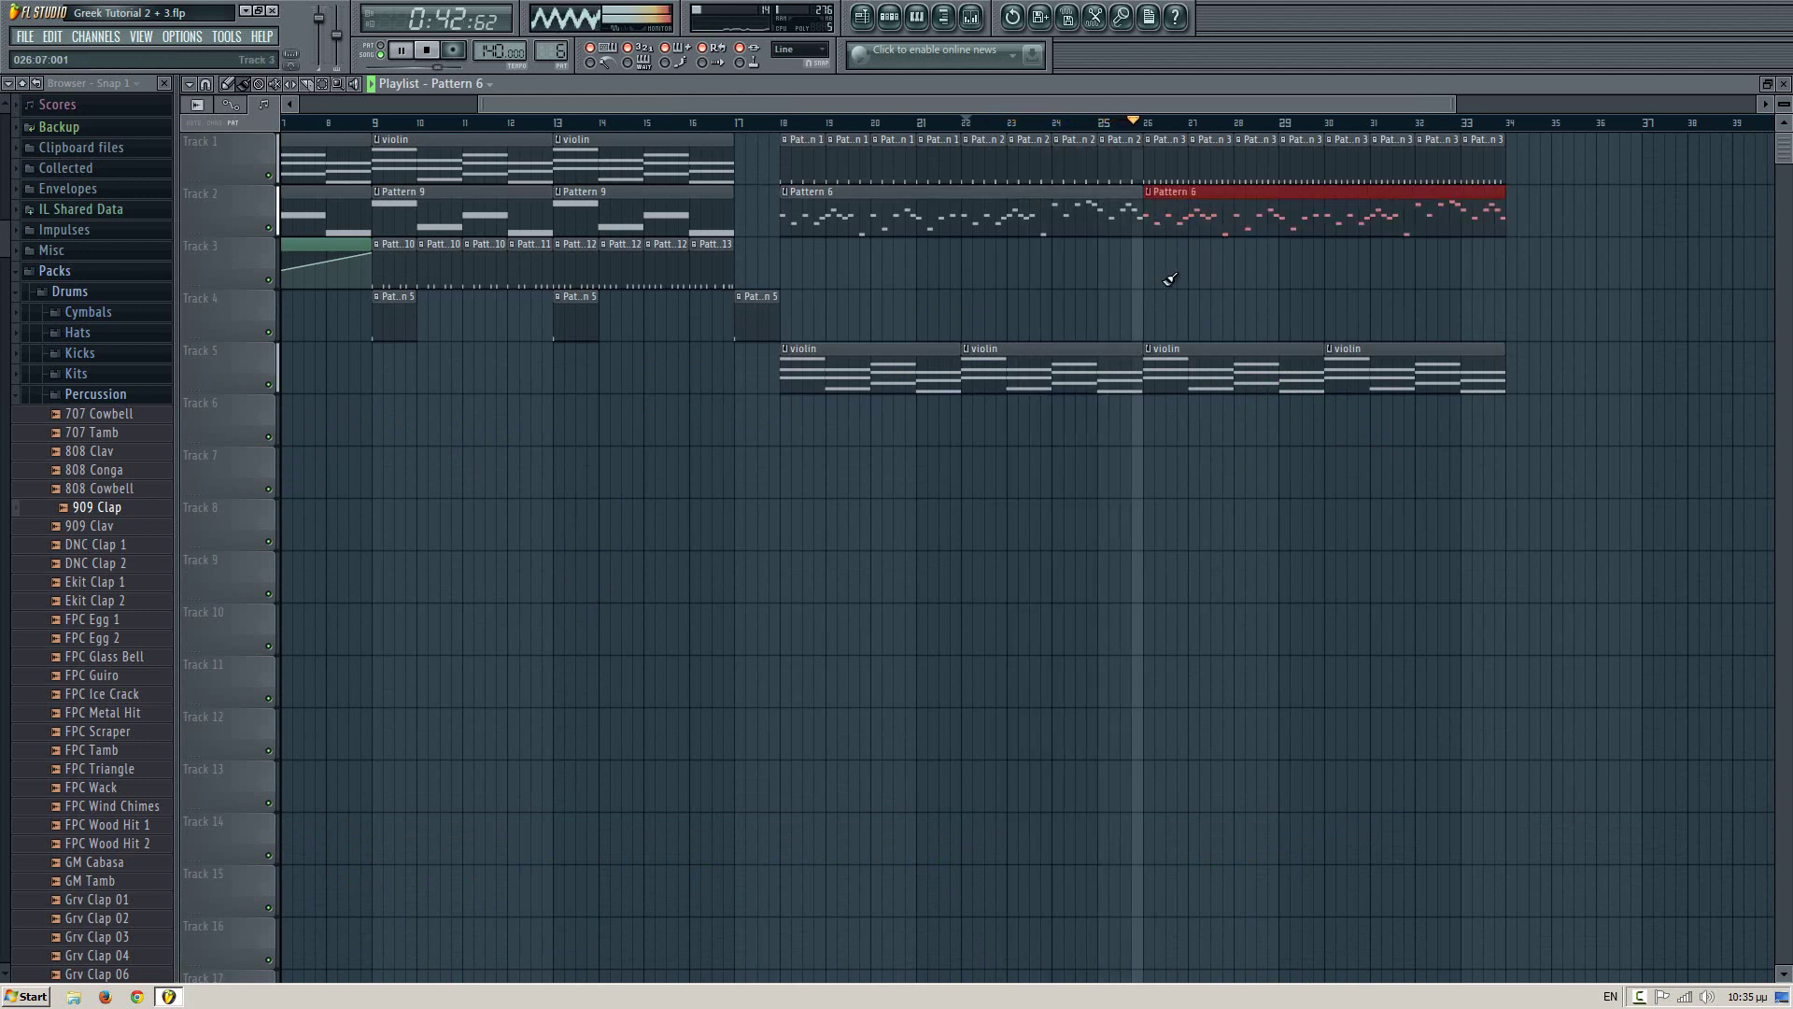
- Place four consecutive Pattern 7 clips on Track 3, covering bars 18 to 33
left_click_drag(1229, 279, 961, 308)
left_click(984, 291, "ctrl")
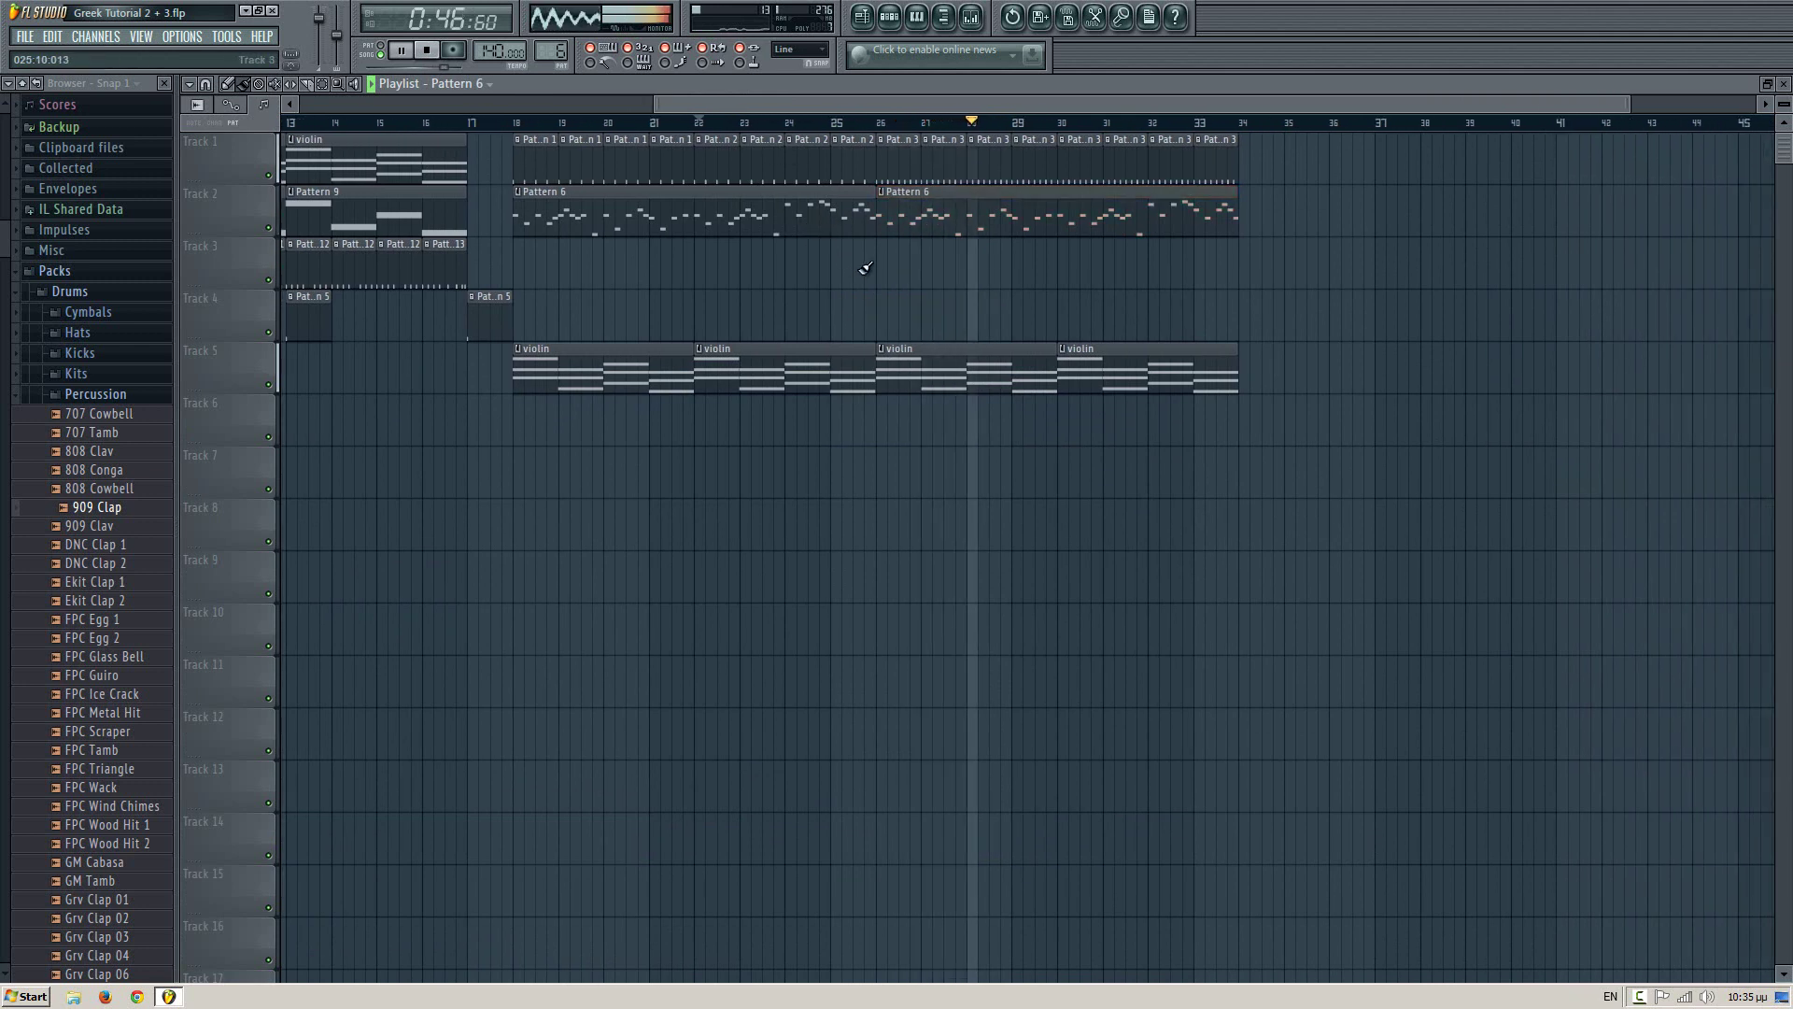
key("F6")
key("space")
mouse_move(558, 51)
left_mouse_down()
mouse_move(558, 84)
mouse_move(573, 45)
left_mouse_up()
key("F6")
left_click_drag(523, 248, 1107, 260)
- While playing from bar 17, place Pattern 5 crash clips on Track 4 at bars 18, 22, 26 and 30
left_click(477, 128)
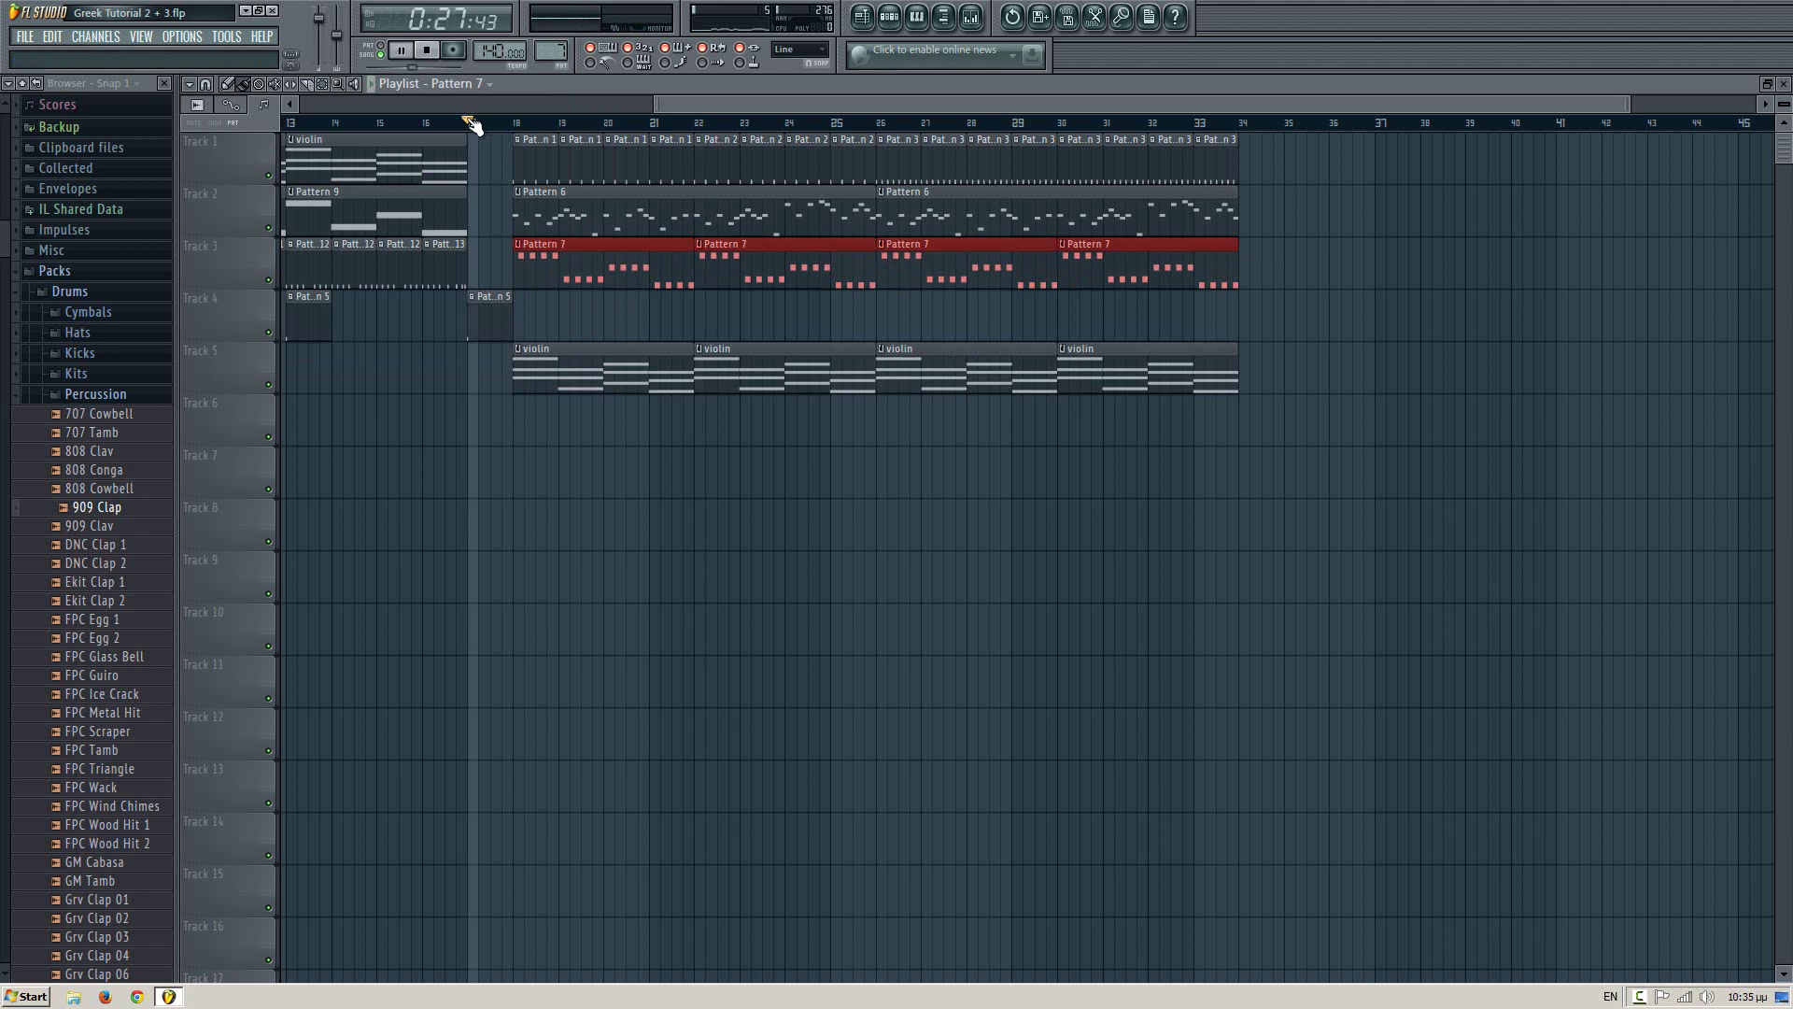
key("space")
left_click(482, 310)
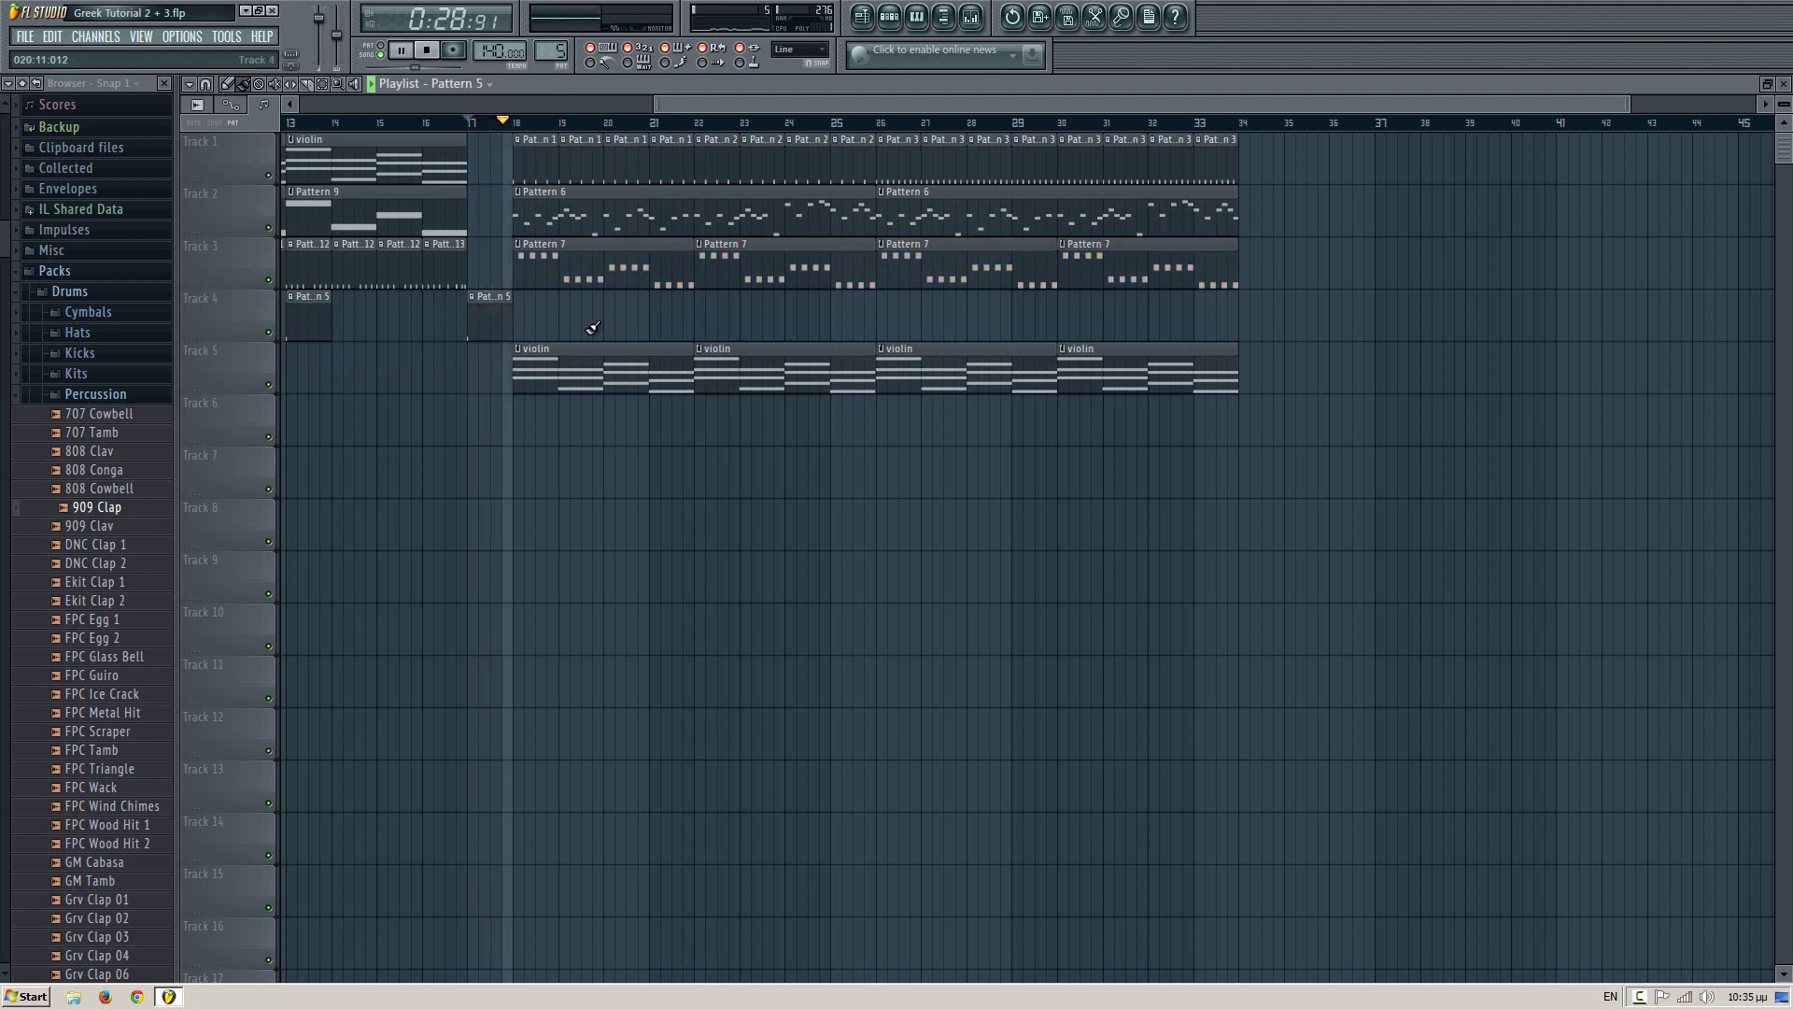
left_click(521, 309)
left_click(713, 309)
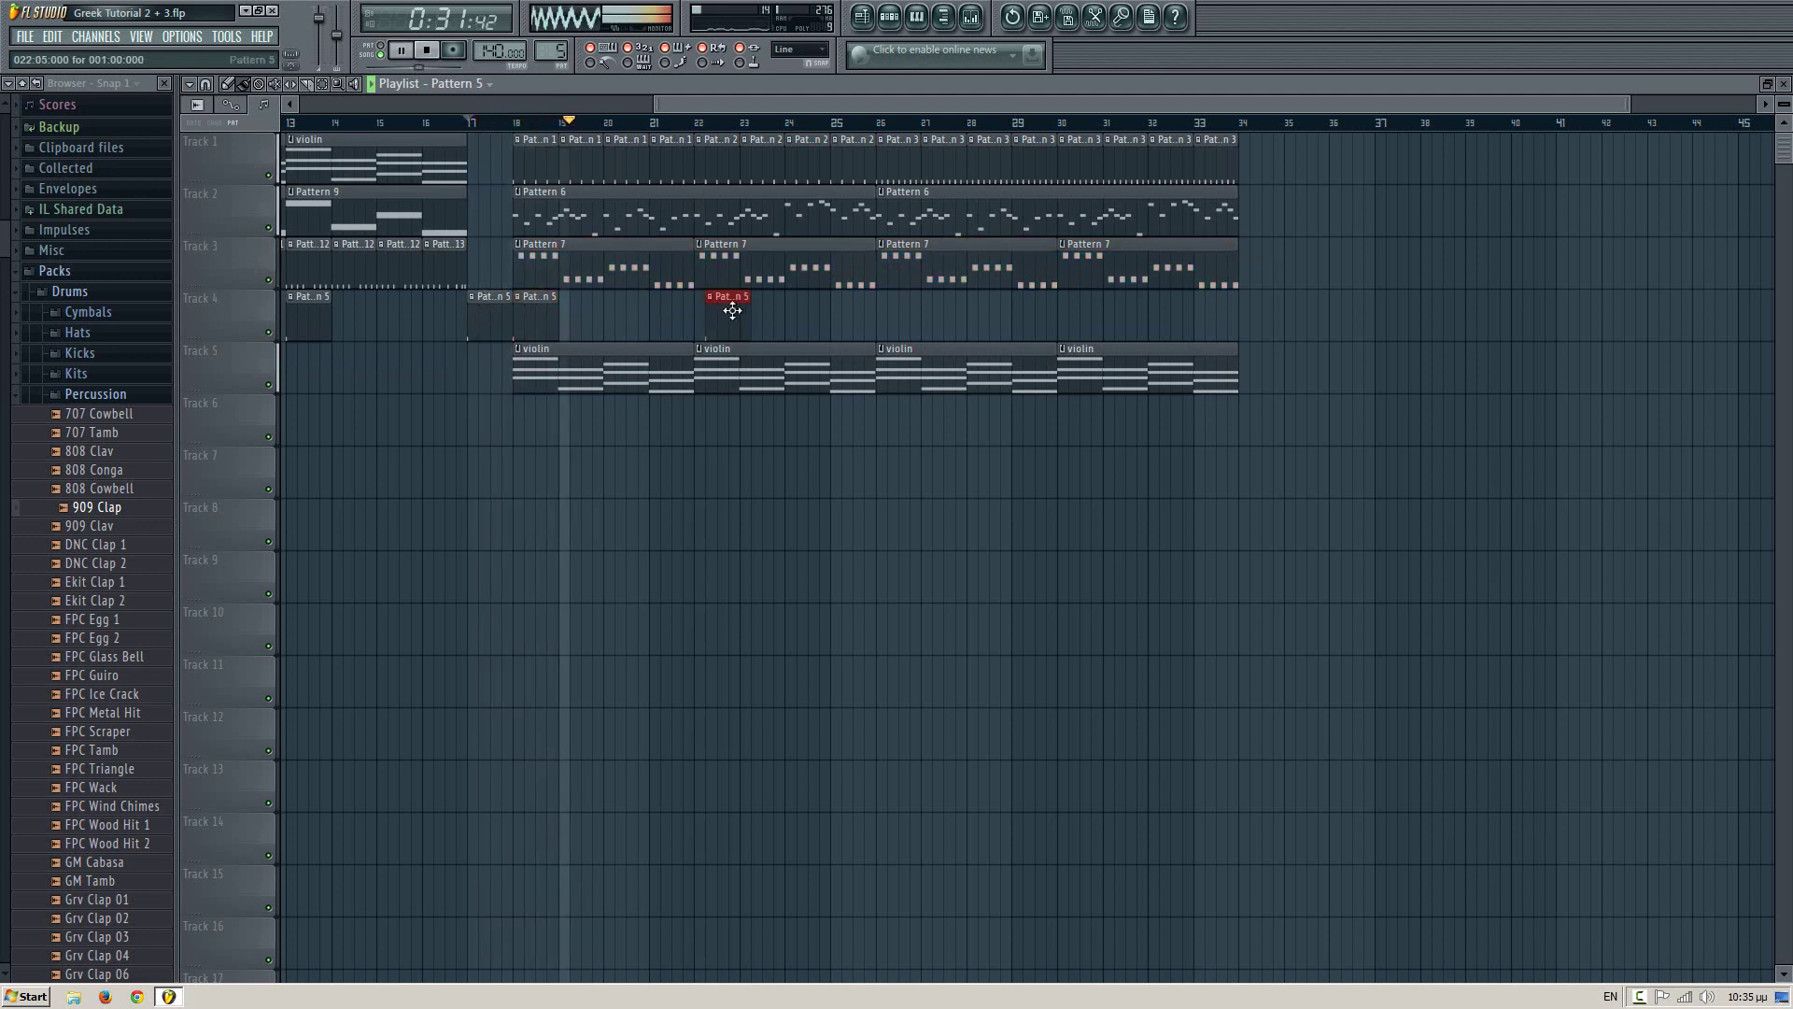
left_click(904, 312)
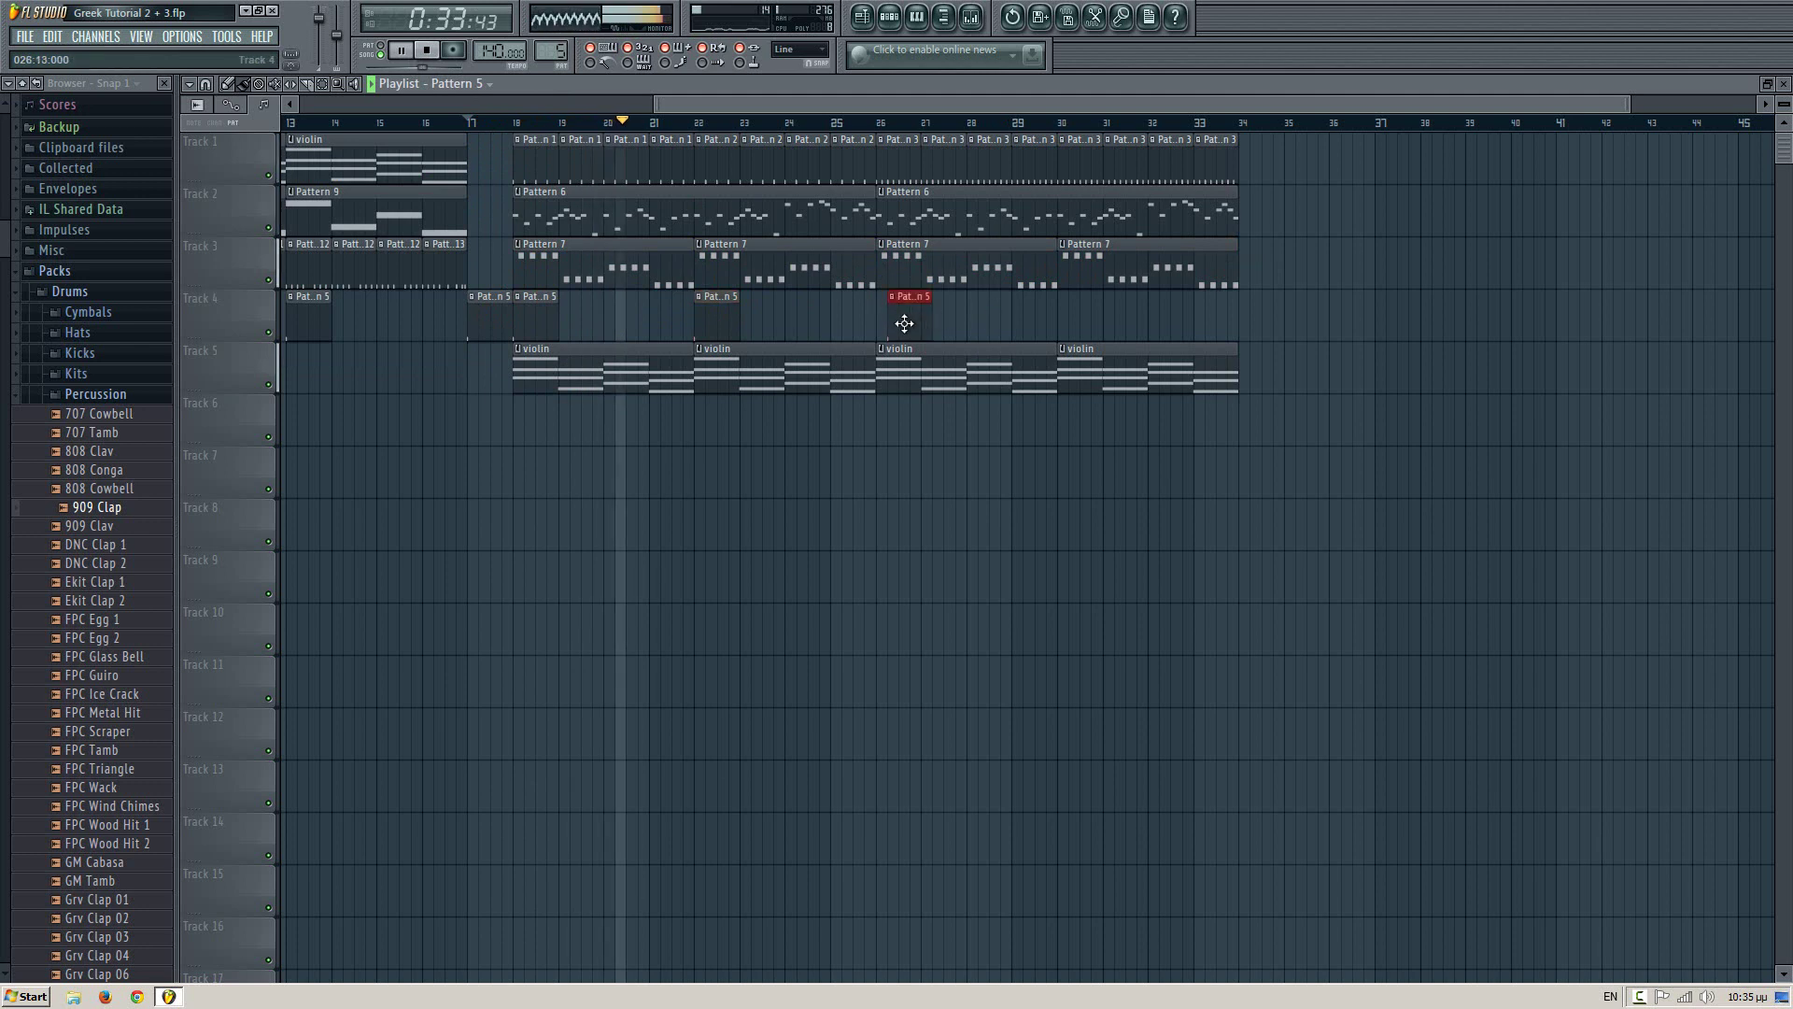
left_click(1074, 311)
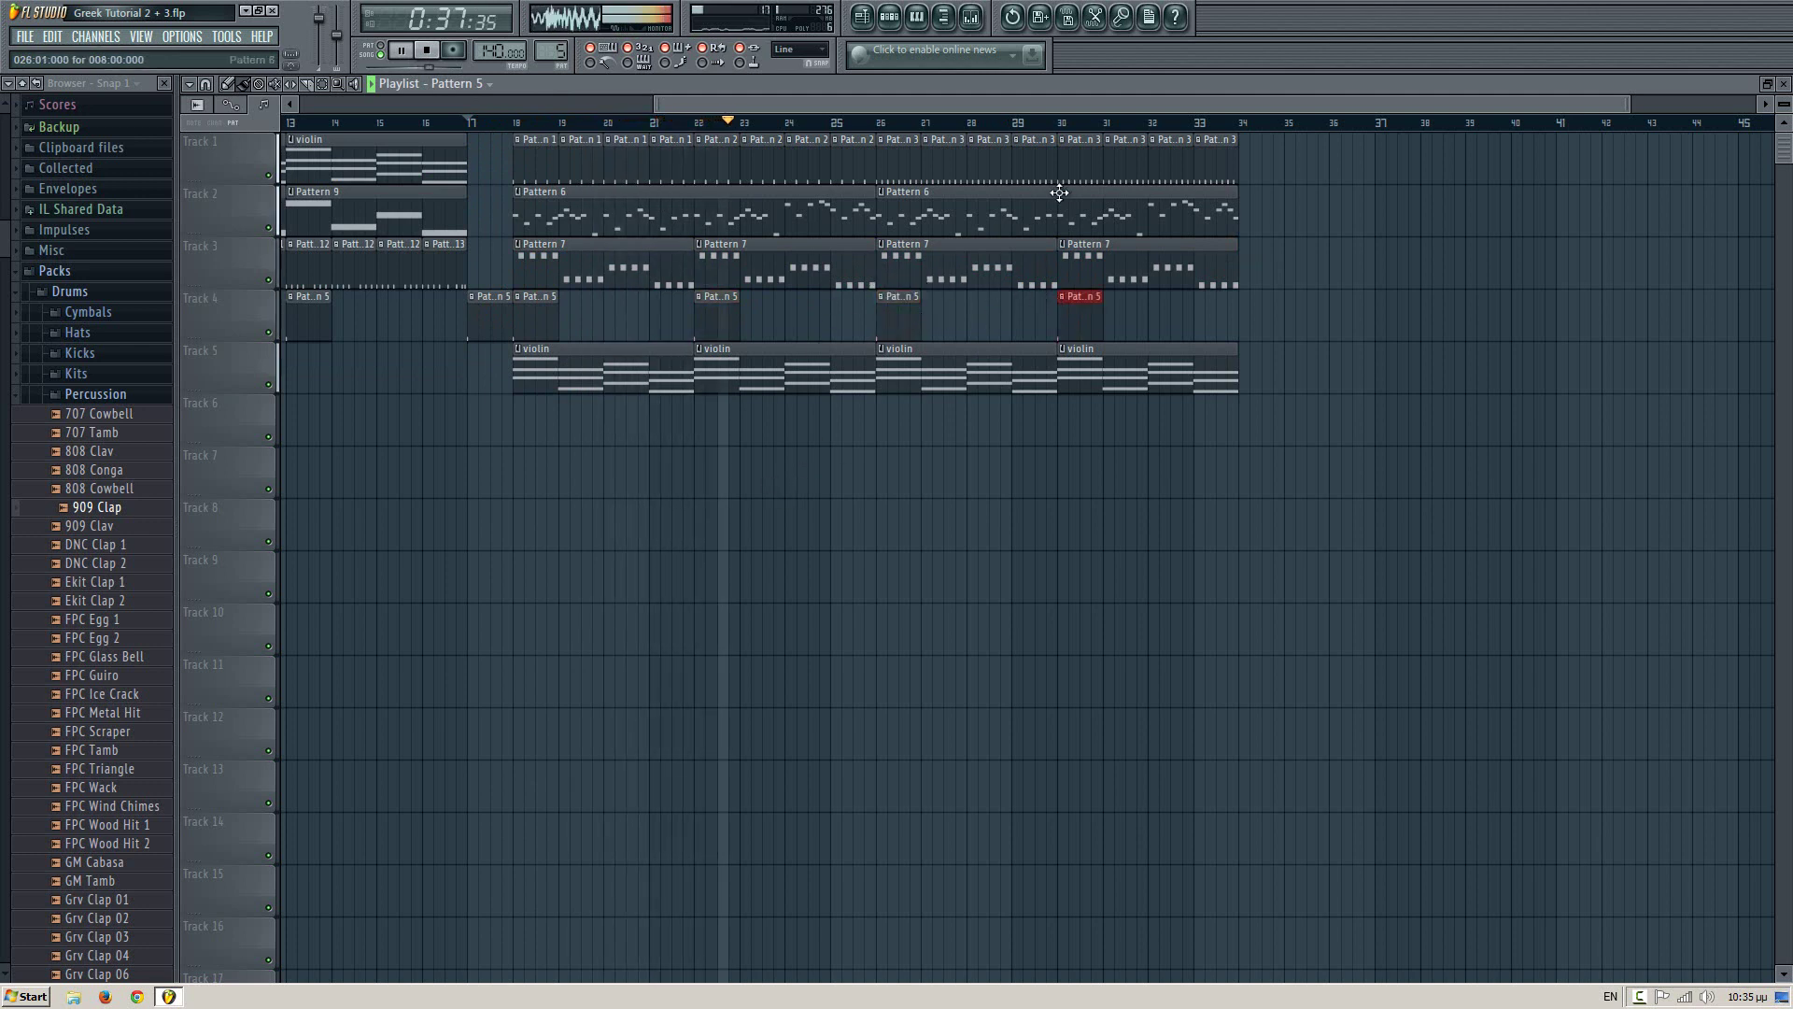
key("space")
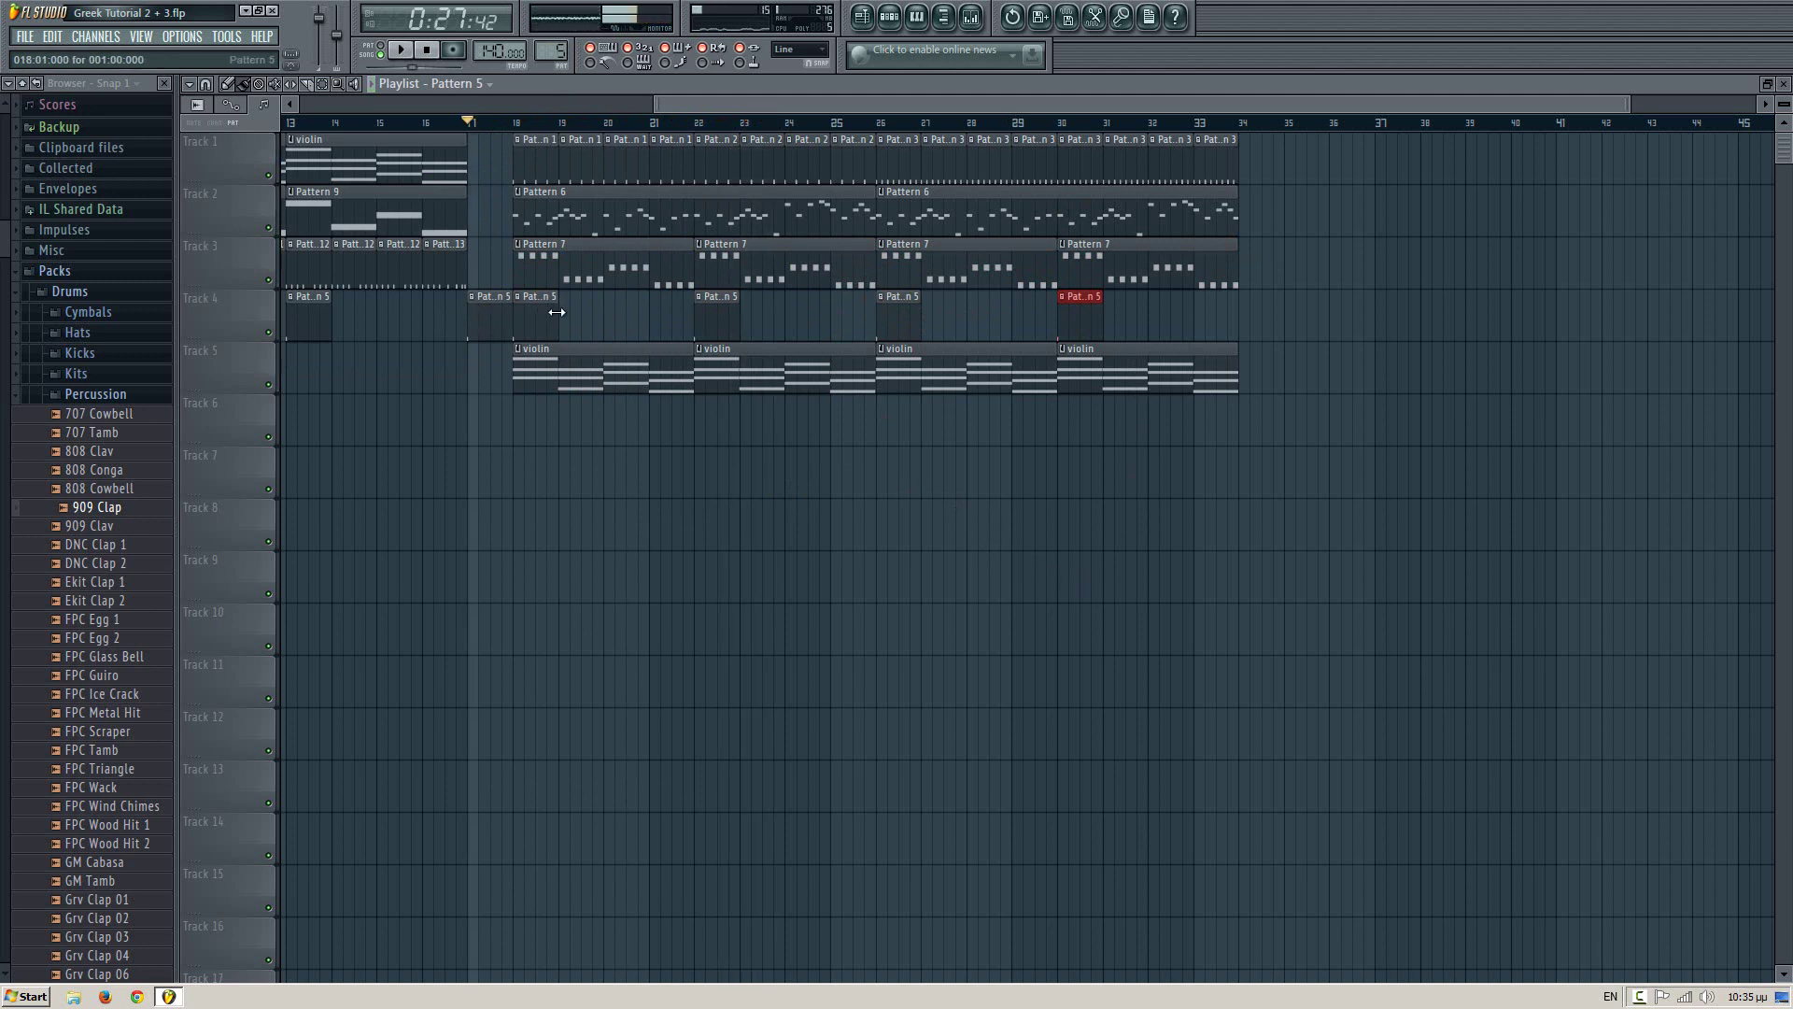
- Play the song from bar 26 to check the second half of the new section
left_click(883, 122)
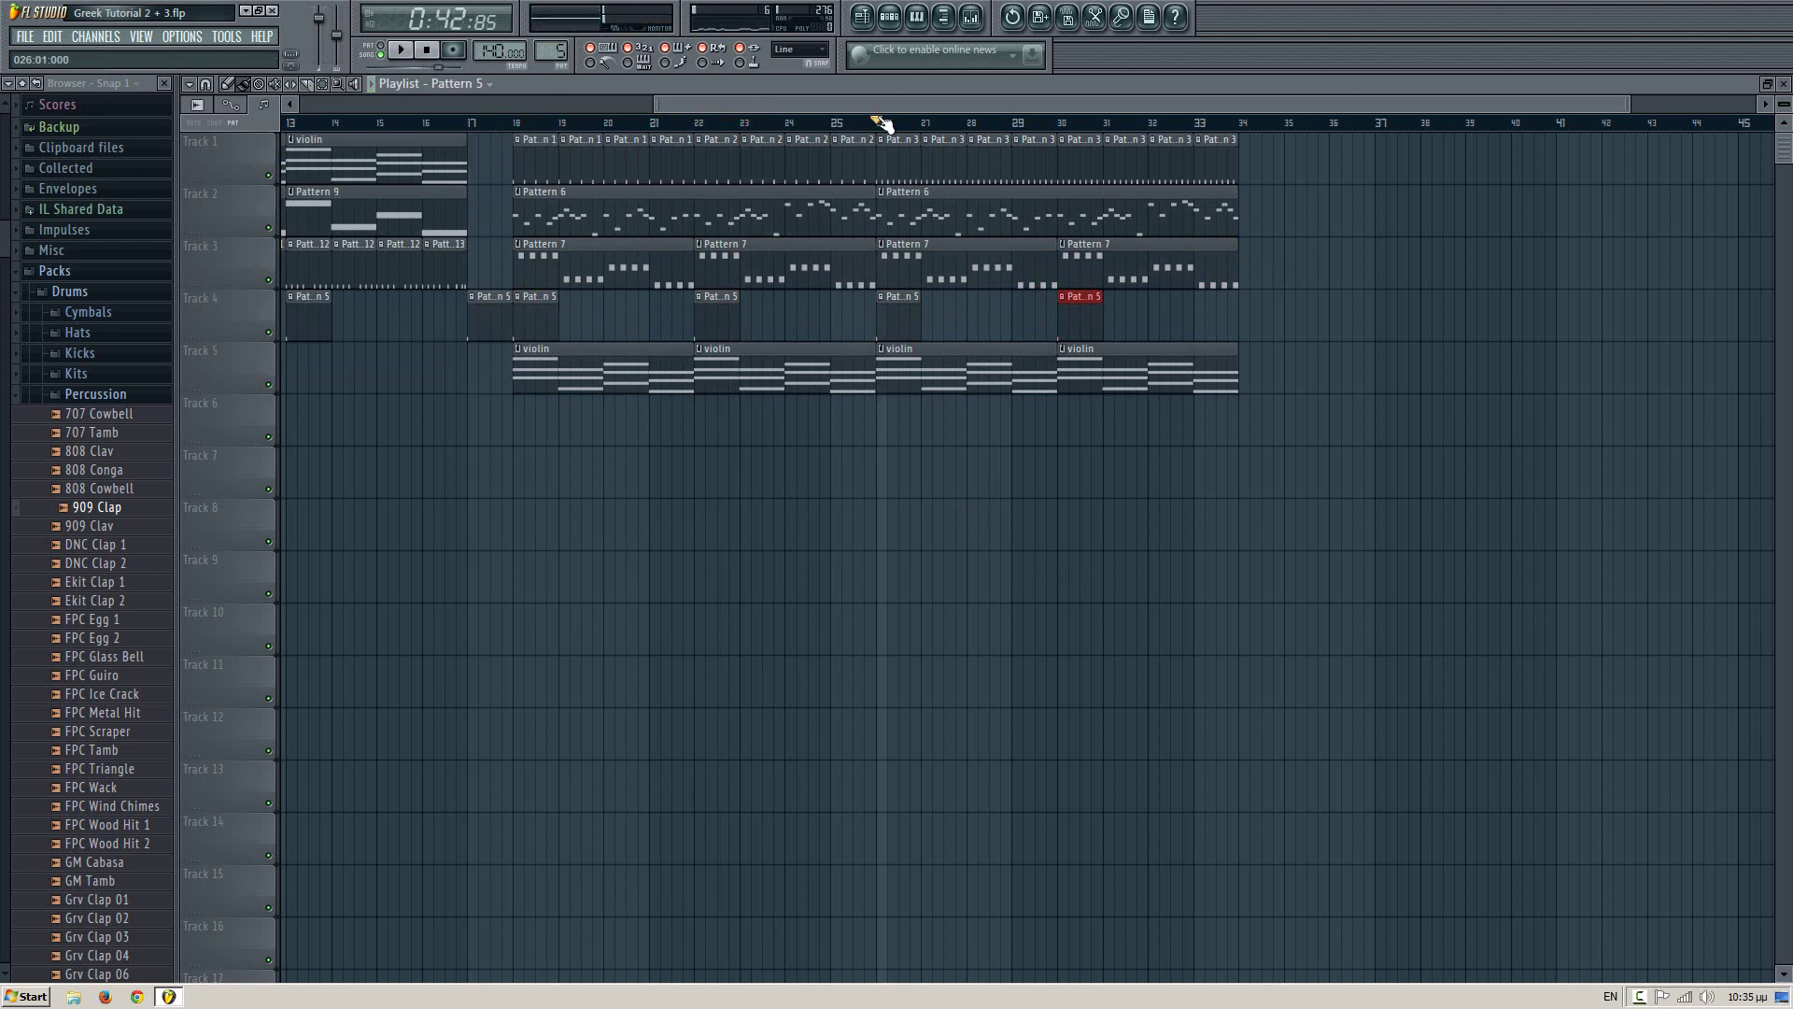
key("space")
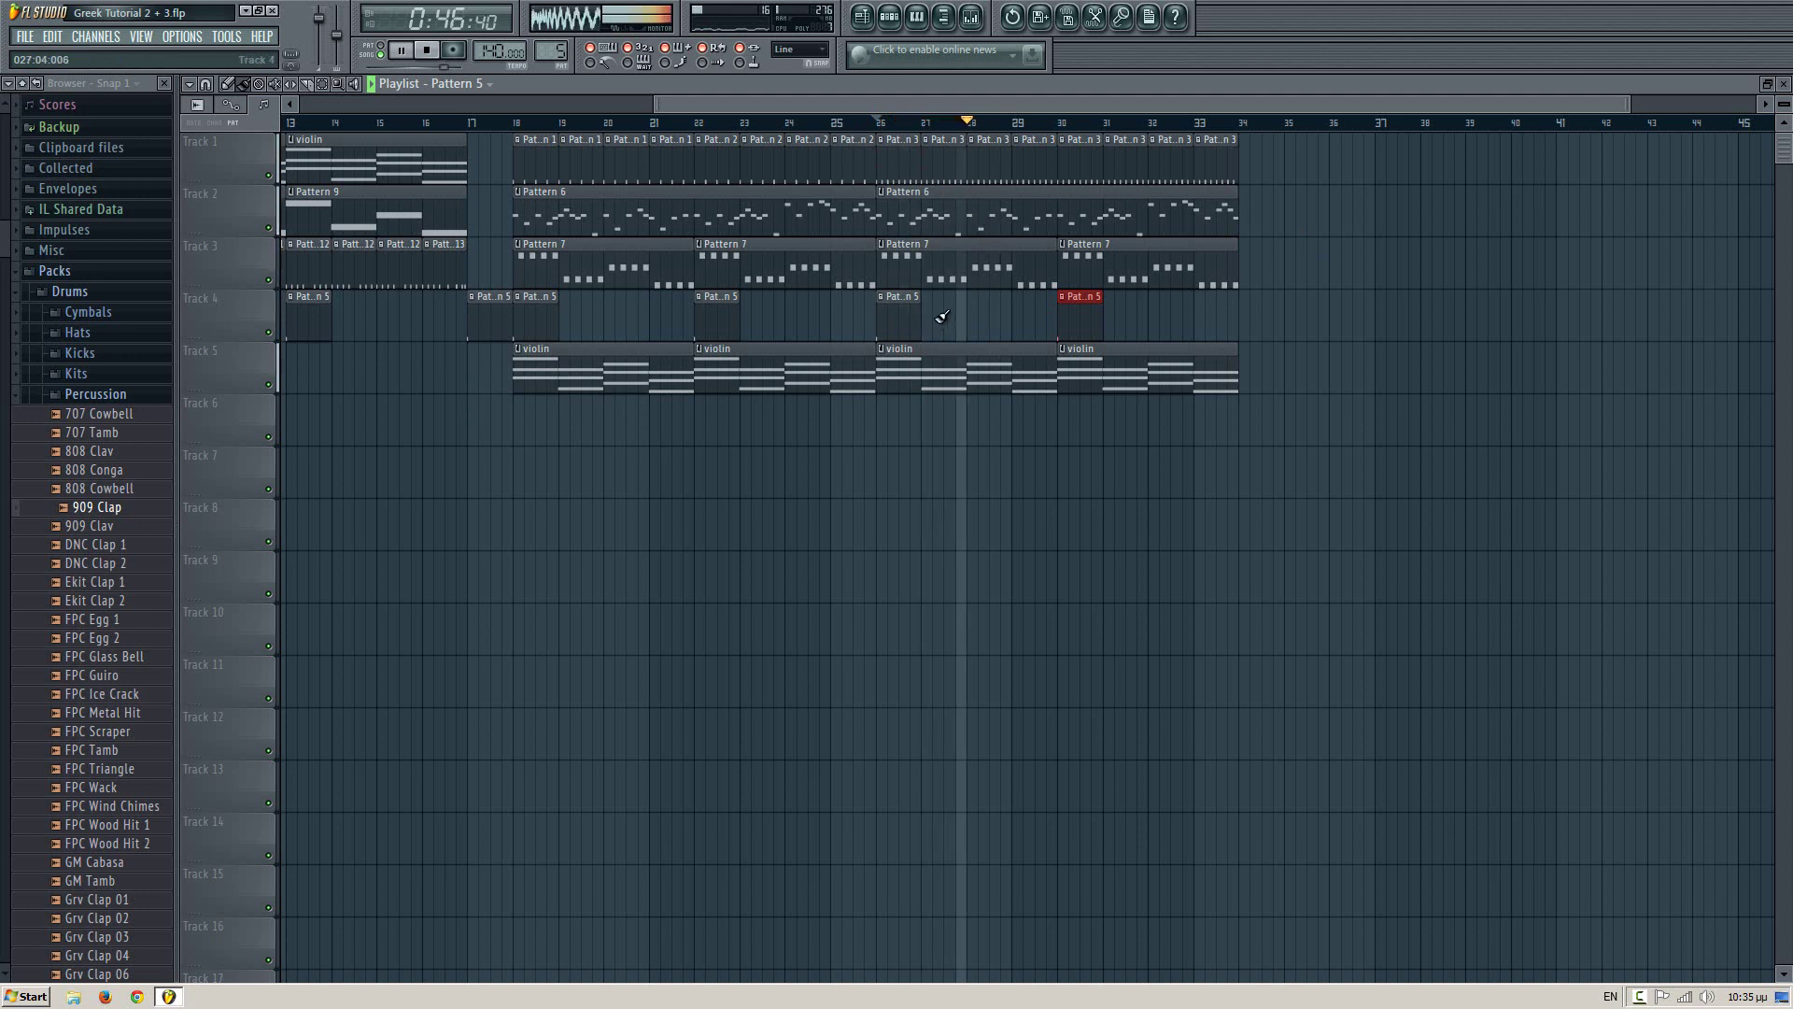
left_click_drag(988, 311, 680, 389)
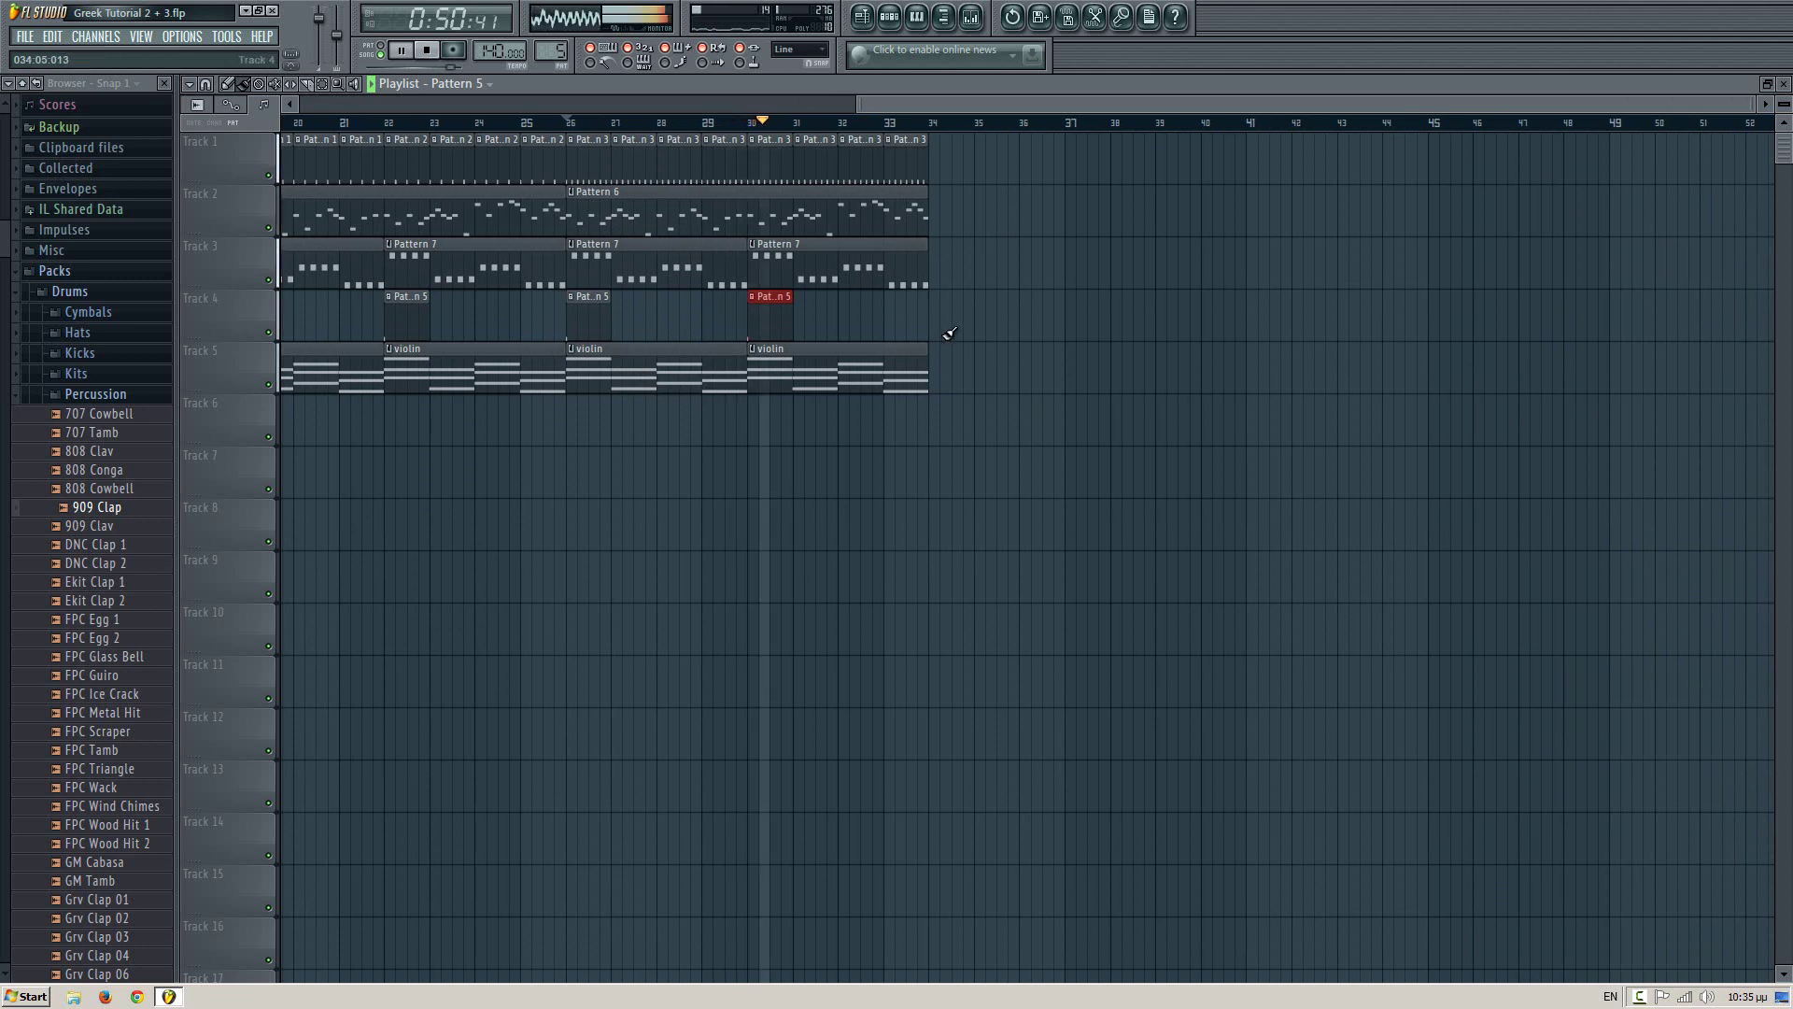
key("space")
- Inspect the Fruity Reeverb 2 effect on the 3xOsc mixer track and play the section with it open
key("F9")
left_click(724, 381)
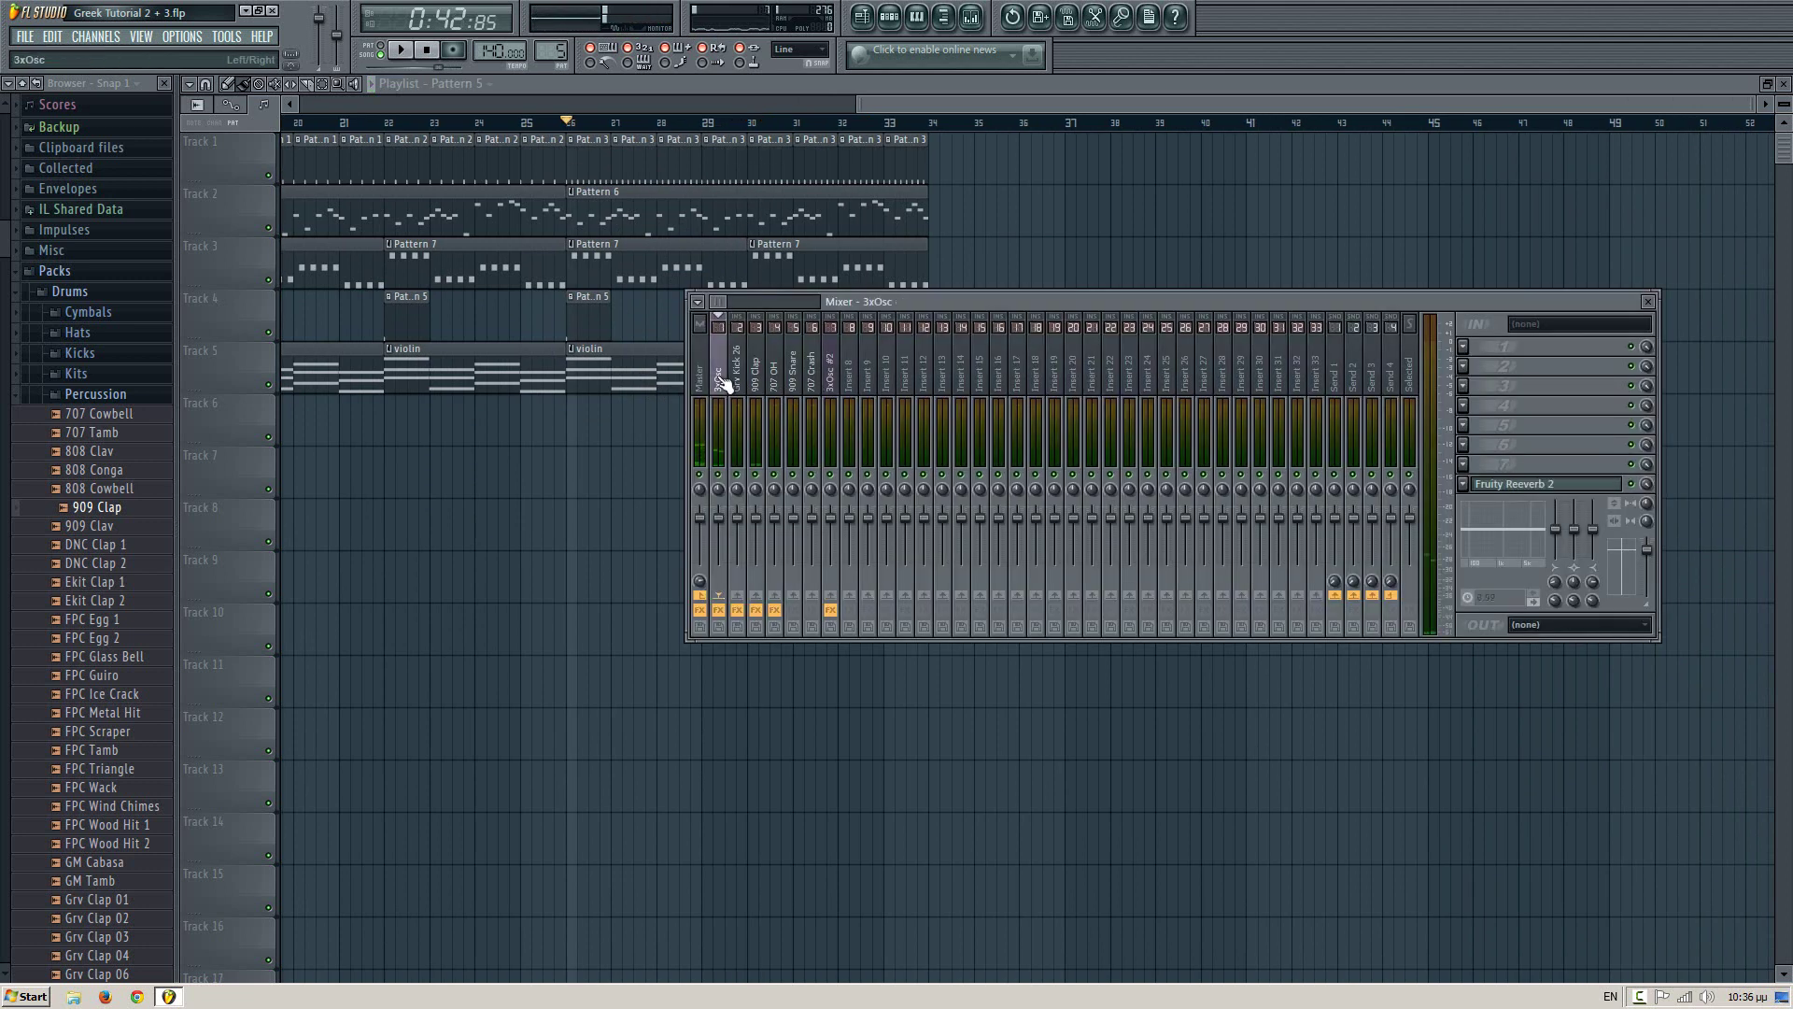
left_click(1539, 483)
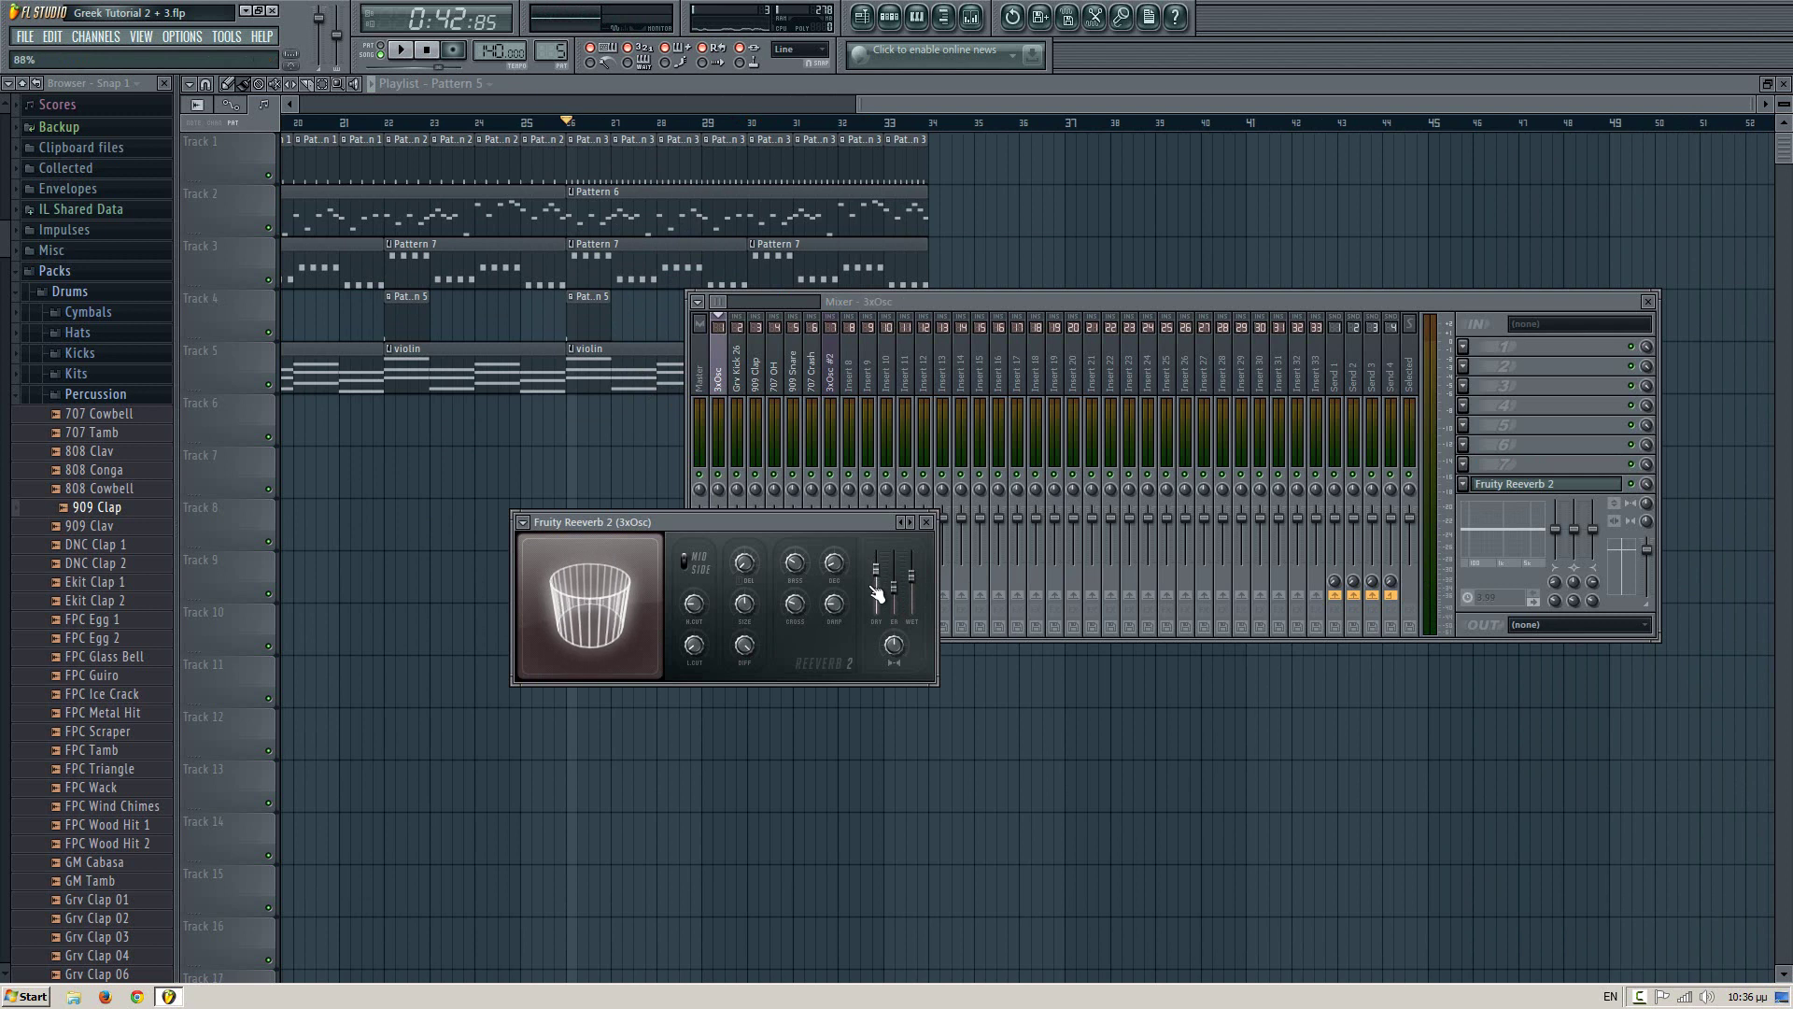
key("space")
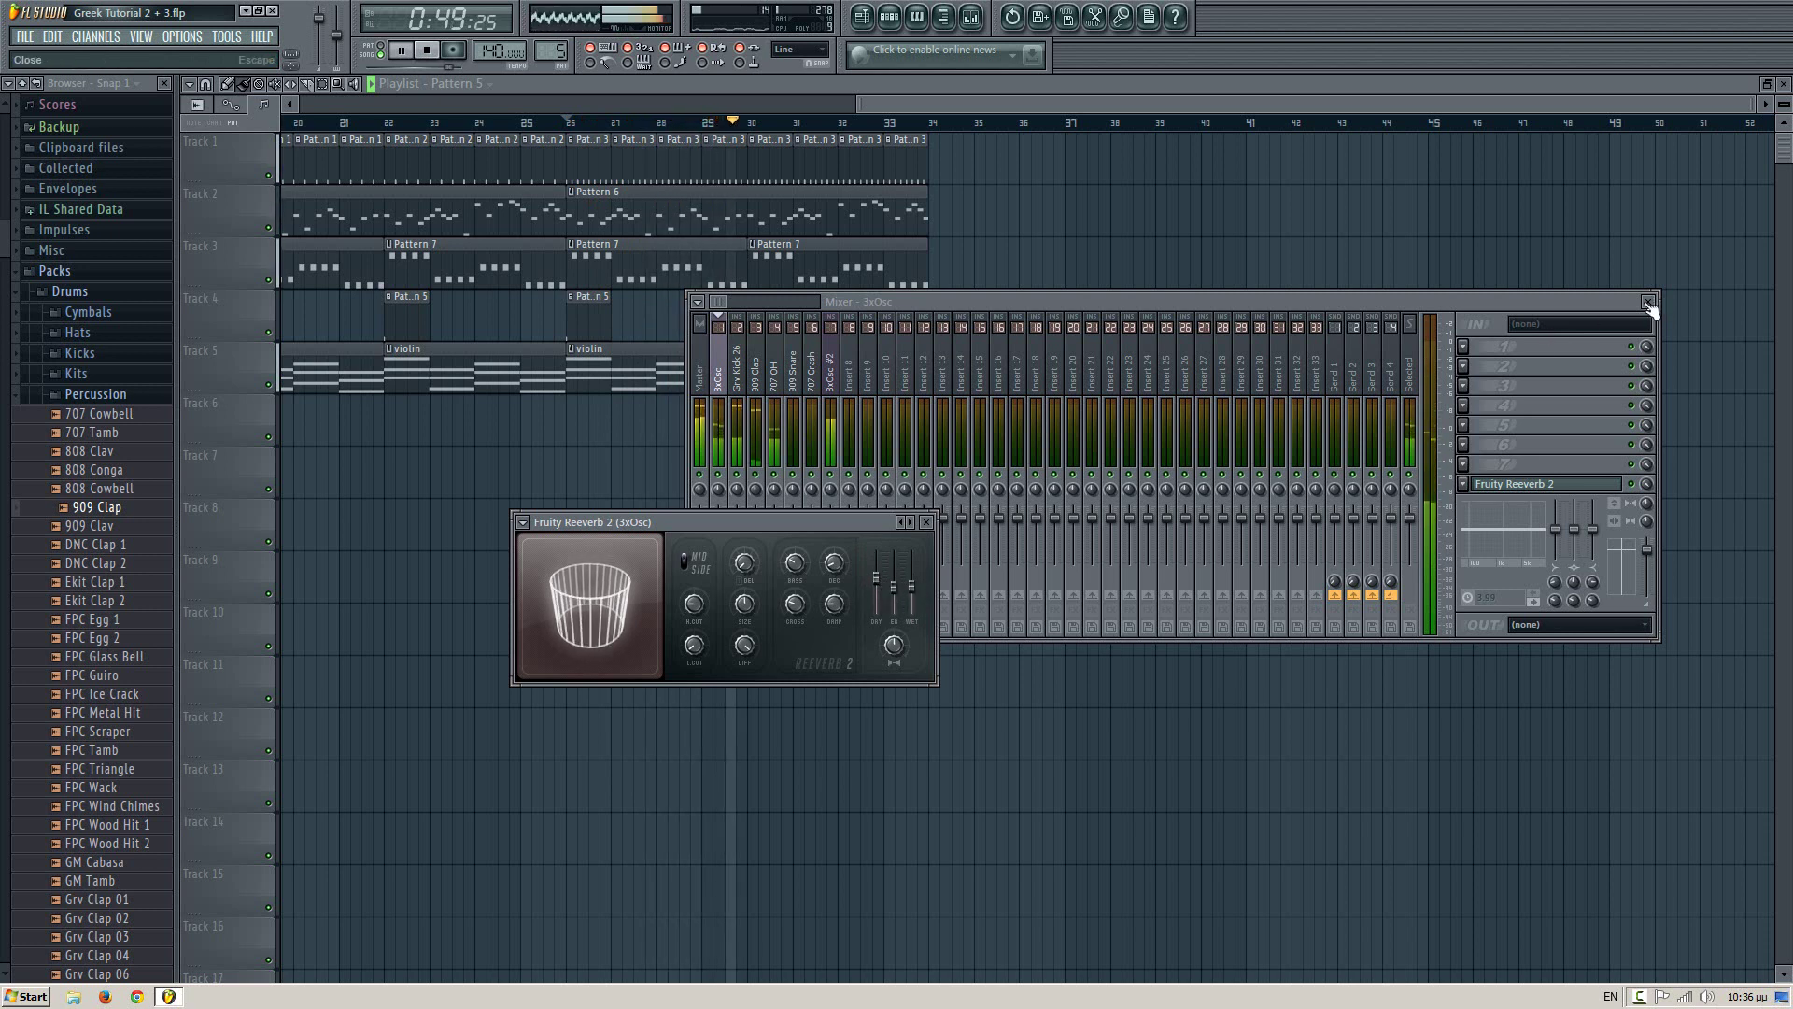
key("space")
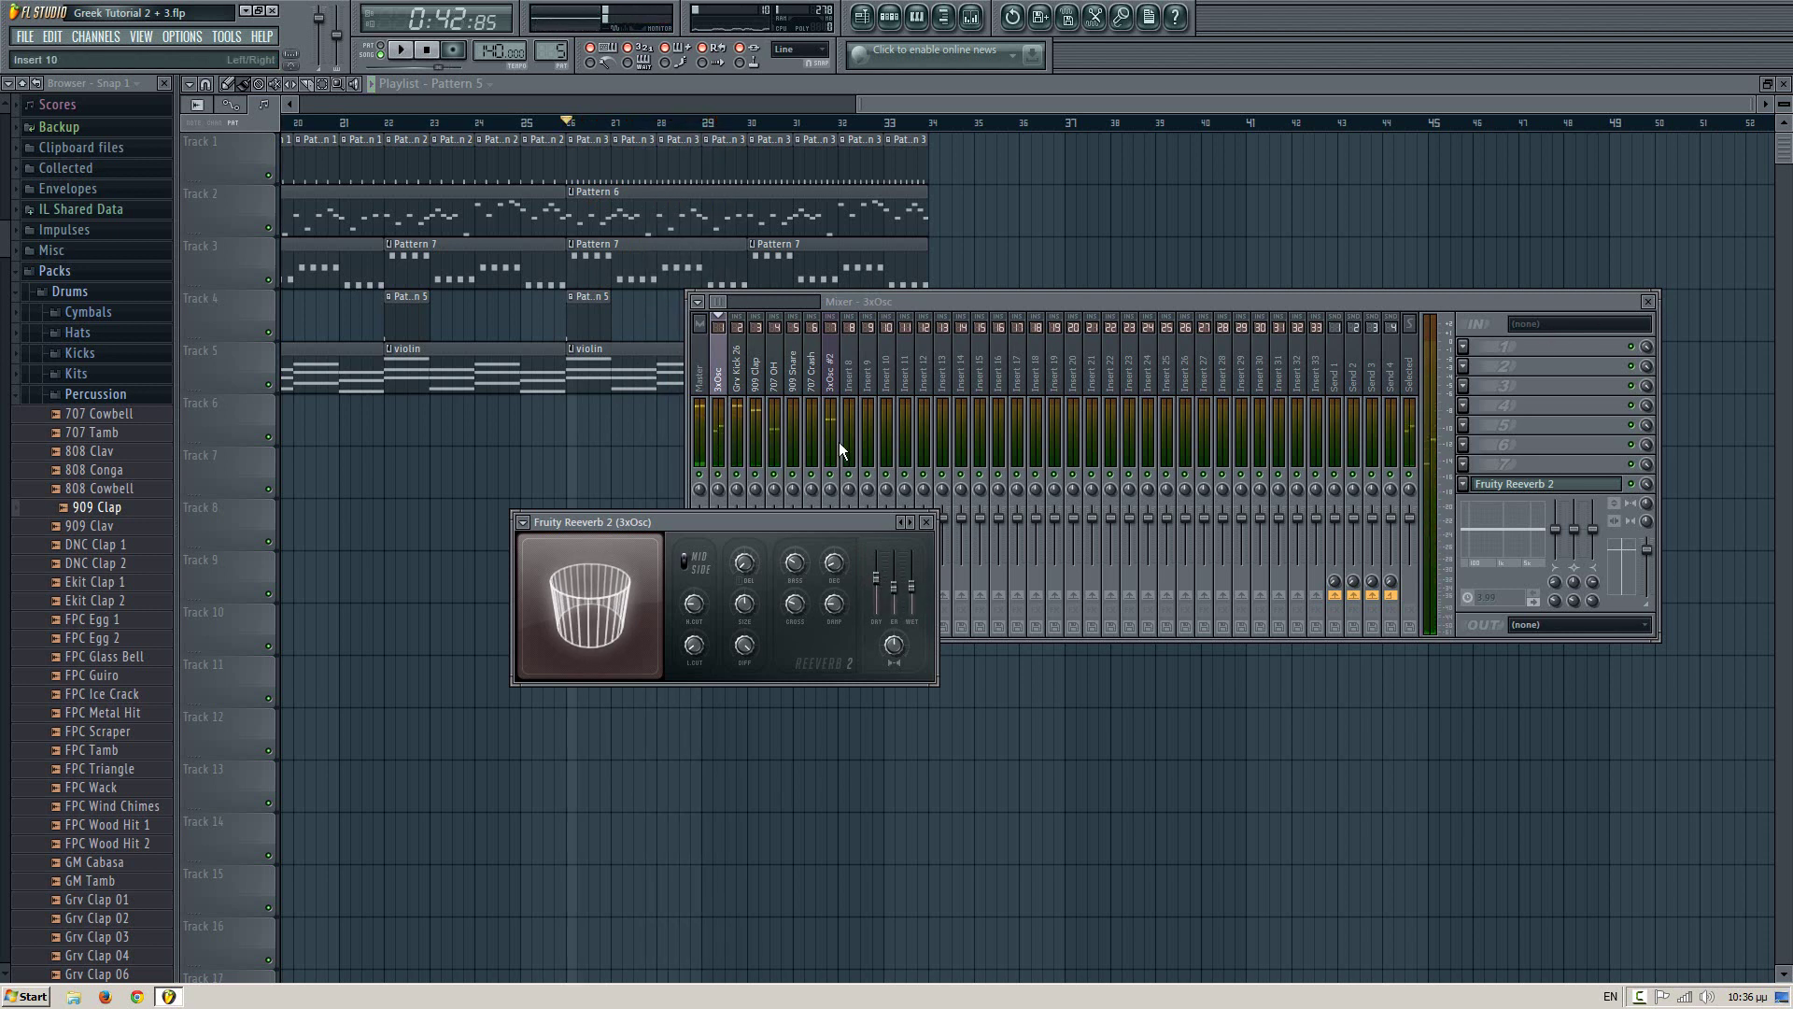
- Inspect the Maximus effect on the 3xOsc #2 mixer track while briefly playing the song, and close it
left_click(834, 385)
left_click(1530, 489)
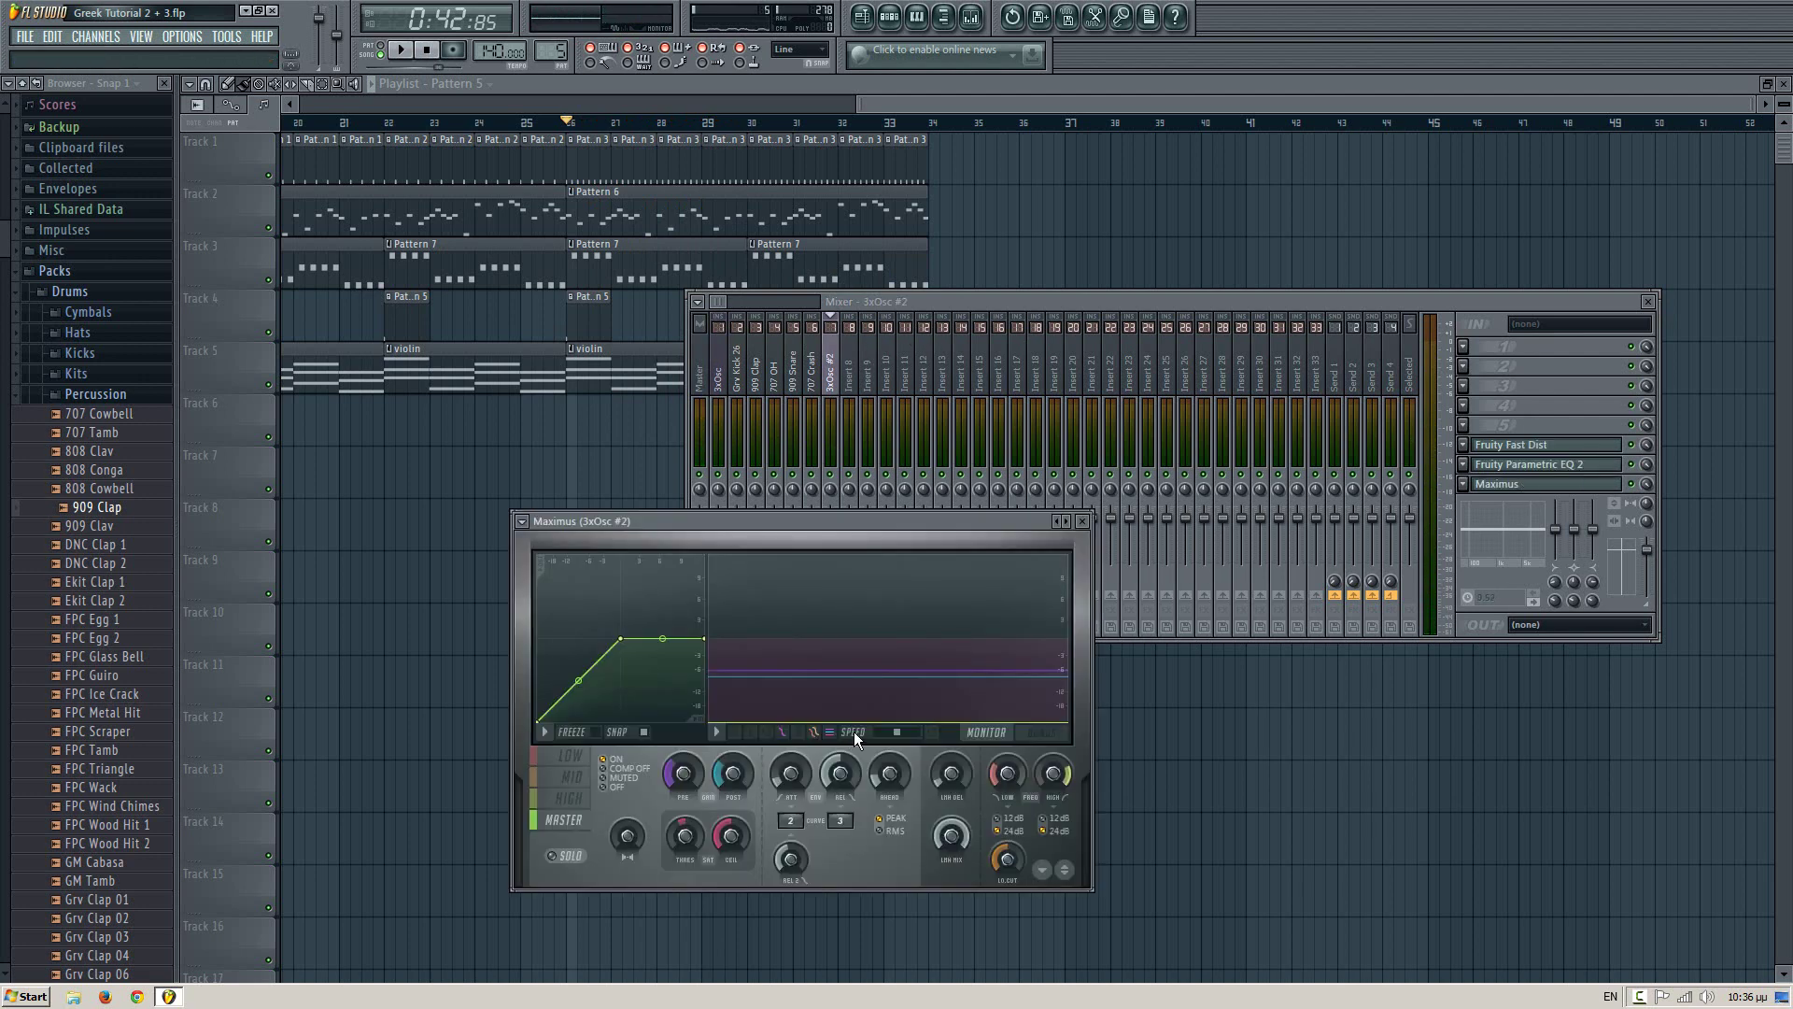
key("space")
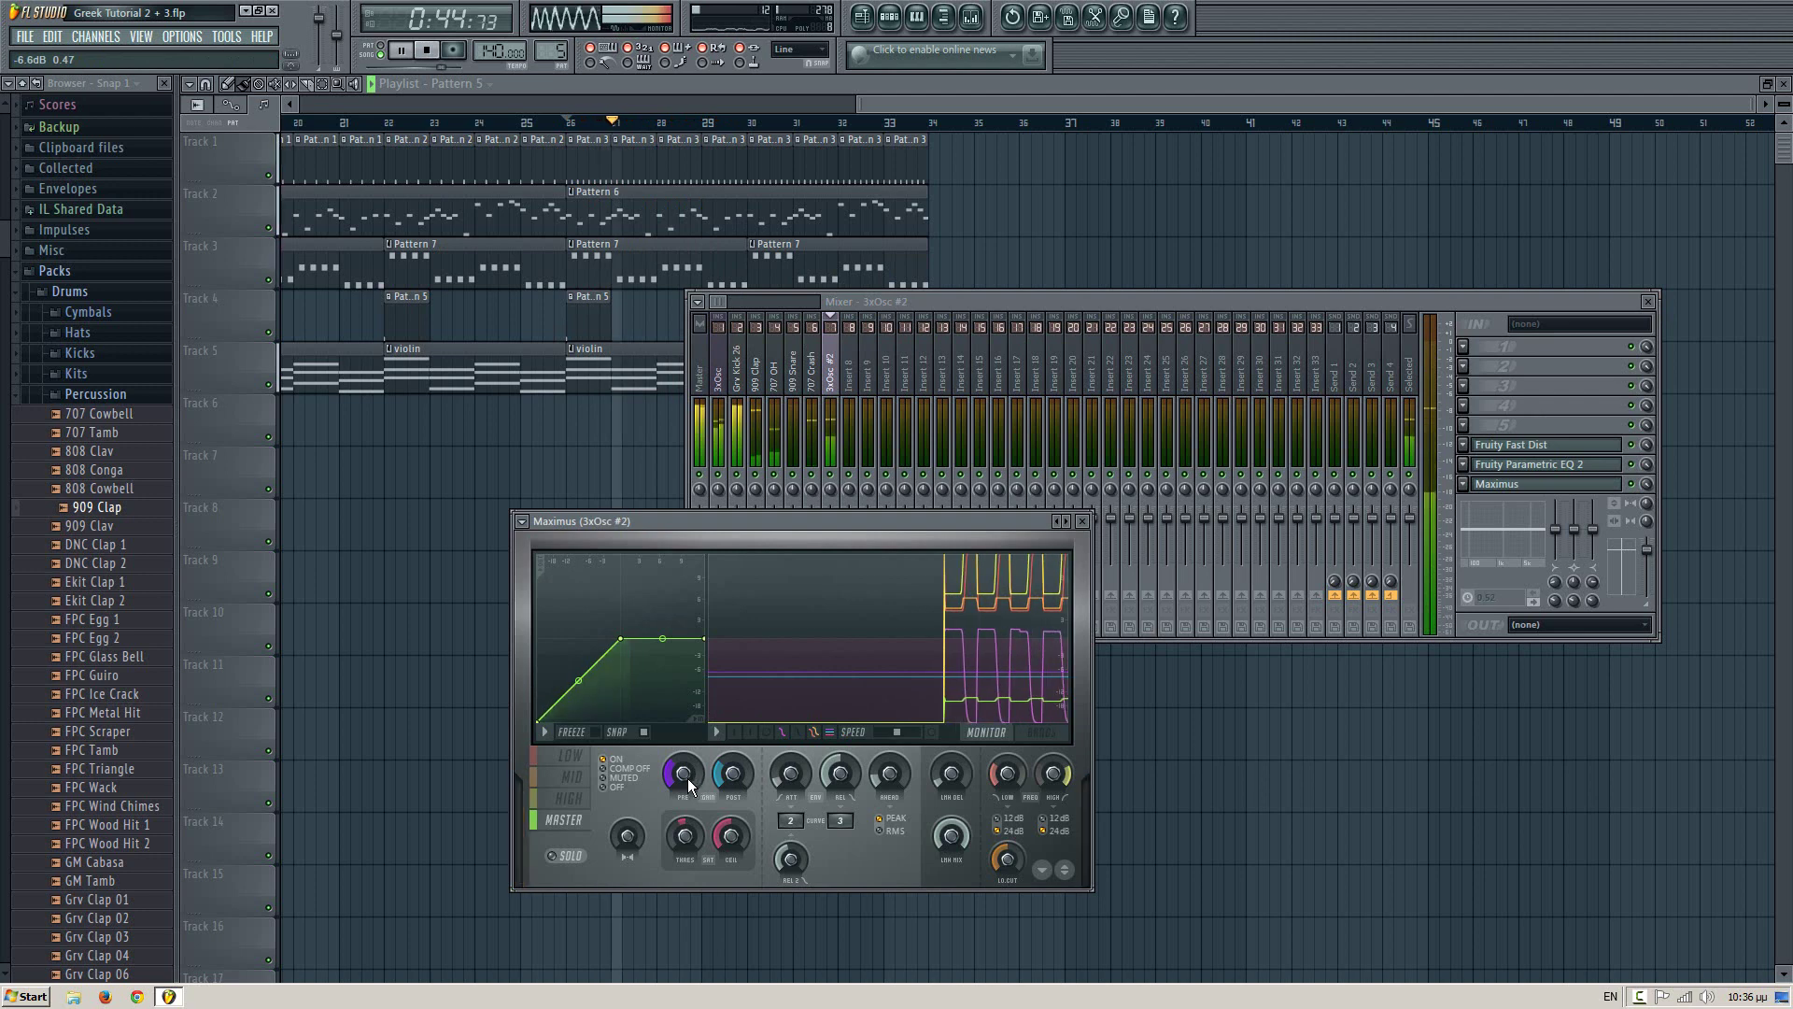
key("space")
left_click(1083, 521)
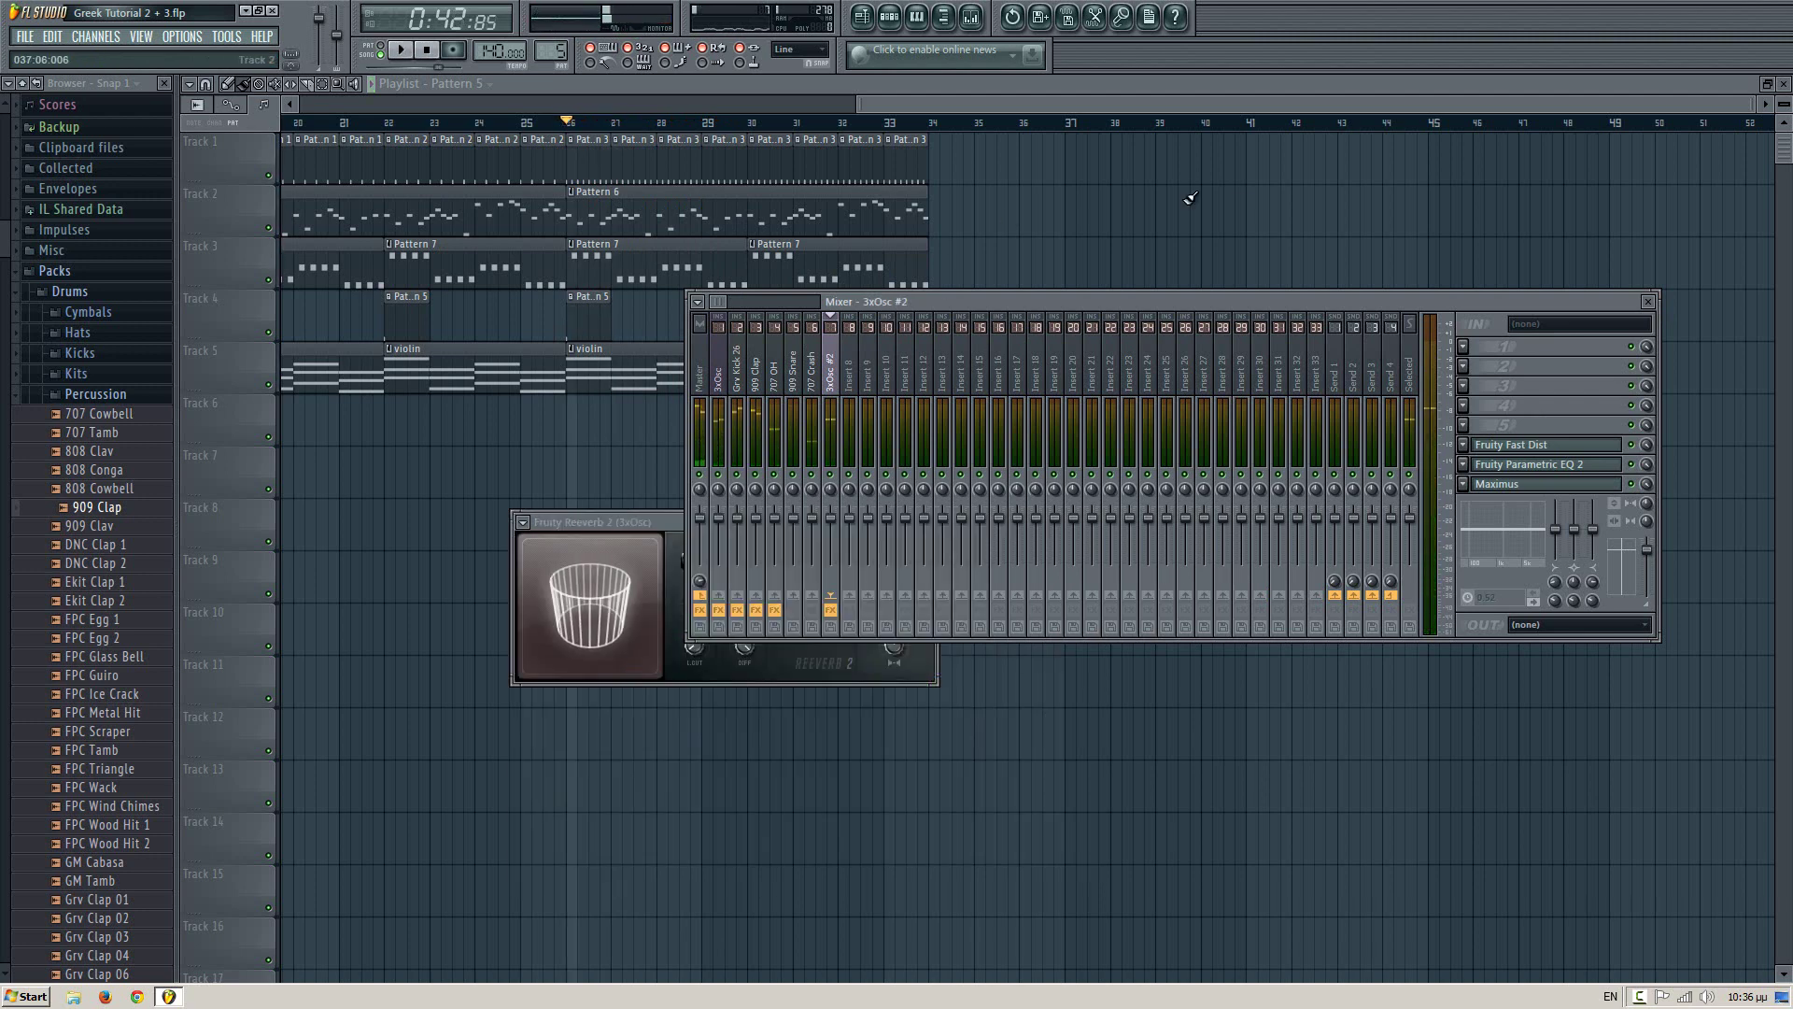
- Return to the playlist, place a Pattern 5 crash clip on Track 4 at bar 34 and play the section's ending
left_click(1189, 200)
scroll(1005, 488, "left", 3)
scroll(1005, 488, "left", 3)
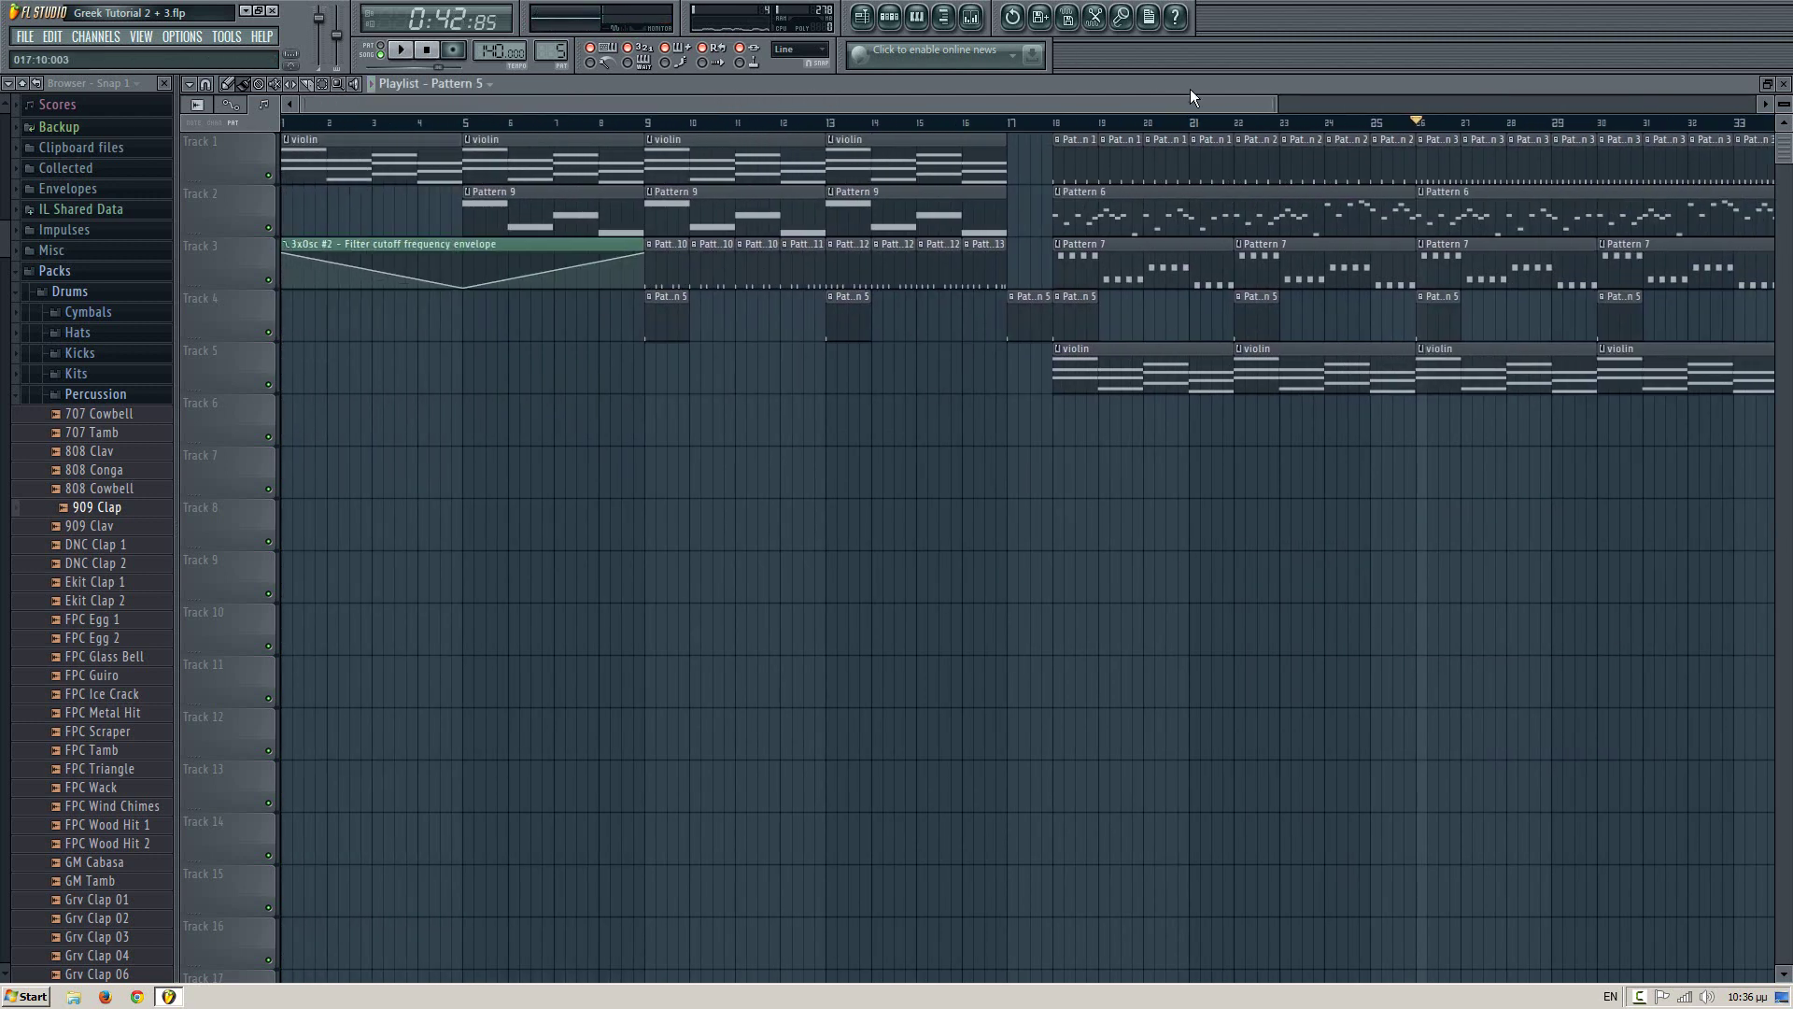
left_click_drag(1277, 104, 1758, 104)
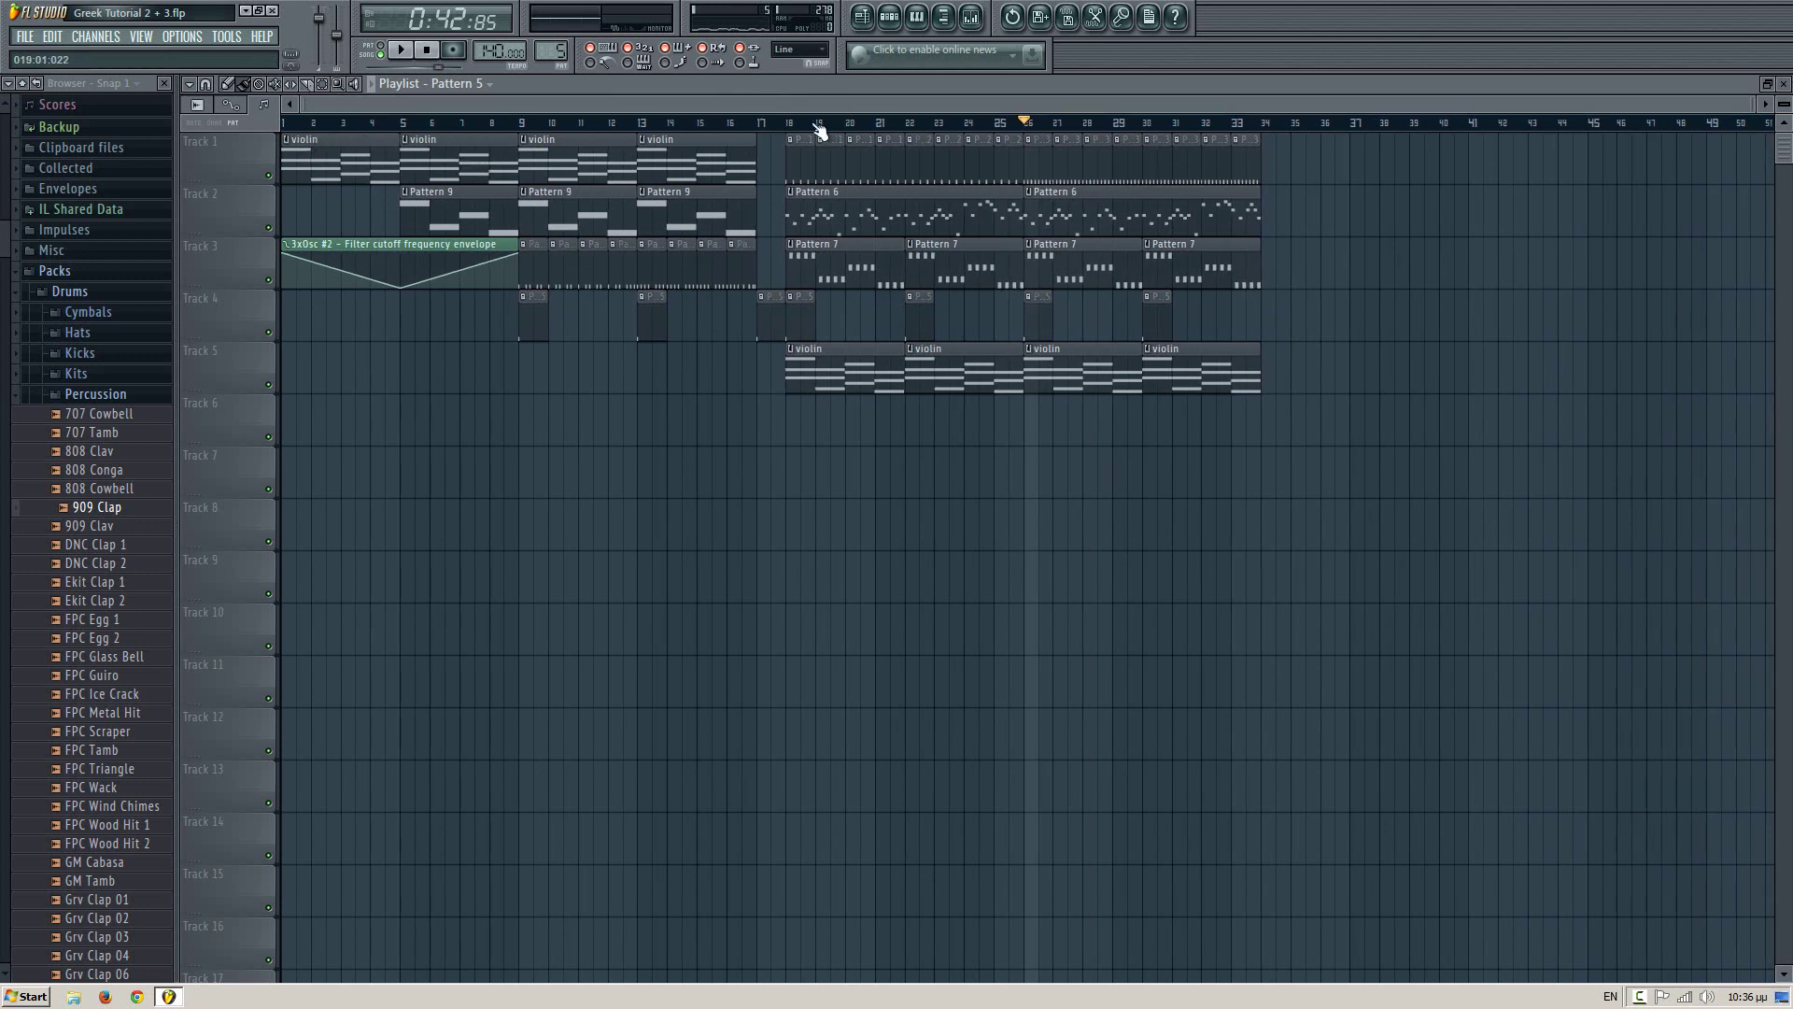
left_click_drag(1386, 238, 1152, 272)
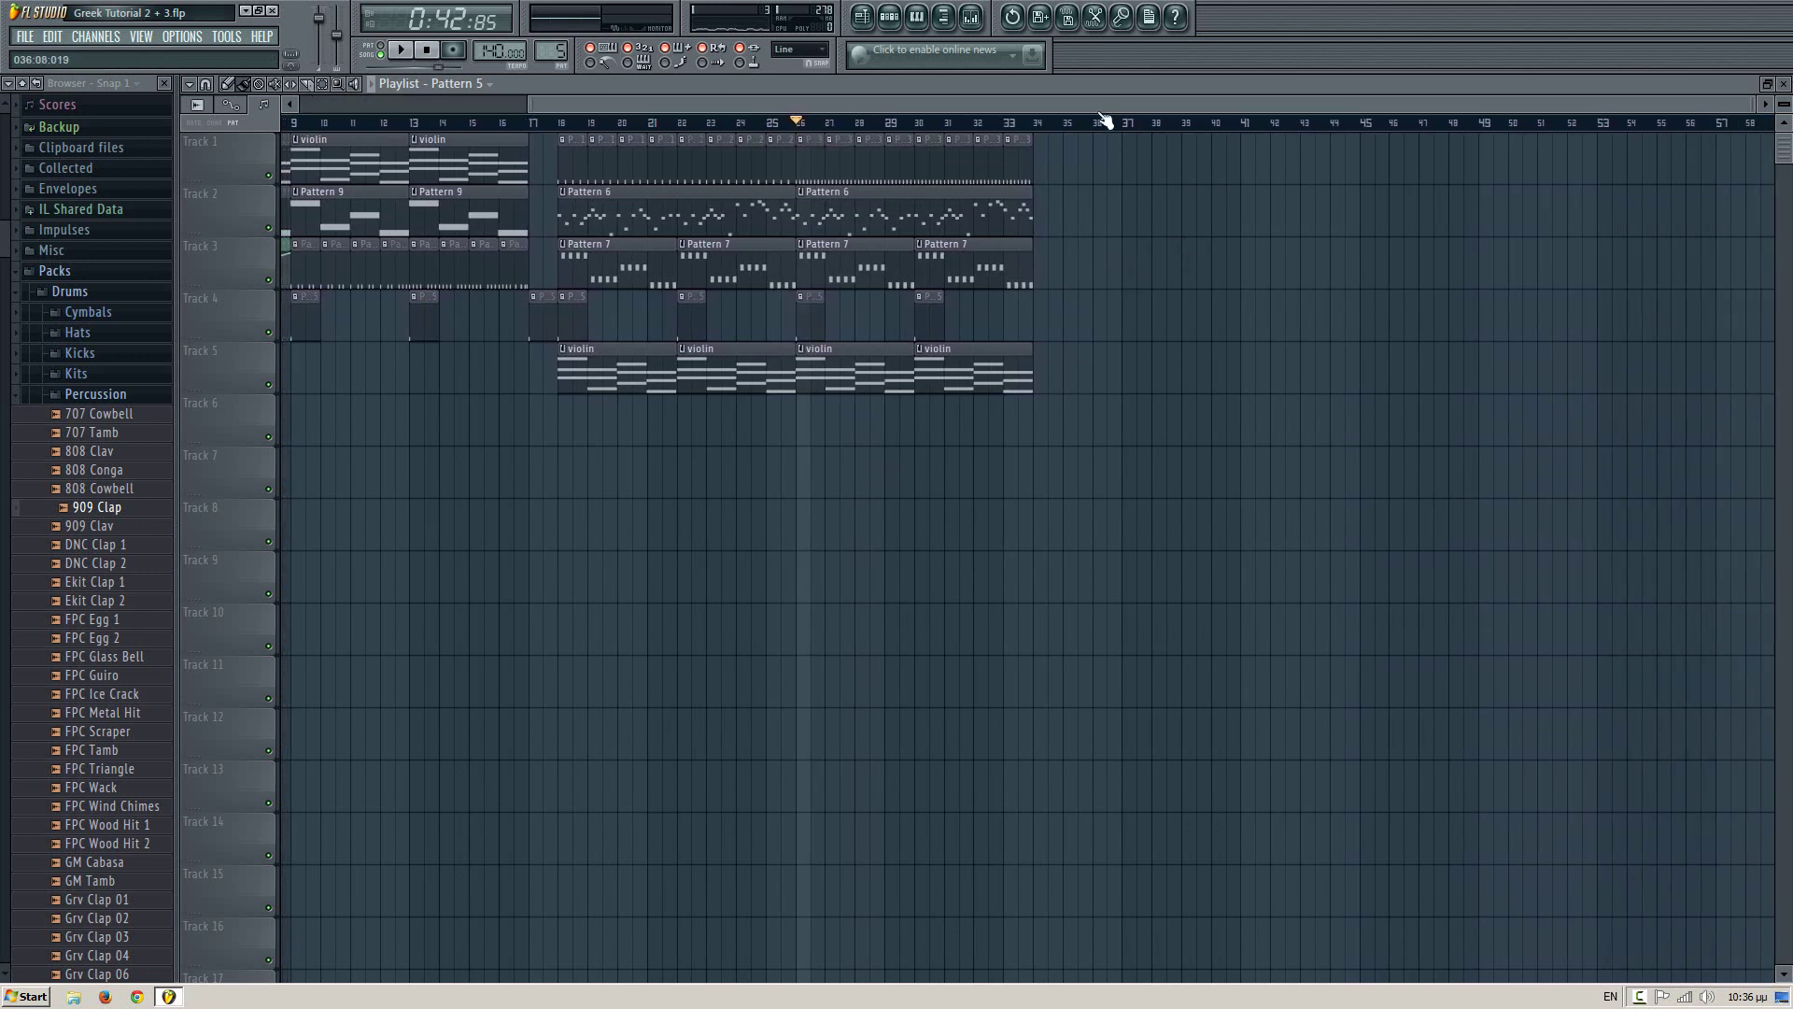
left_click(1037, 124)
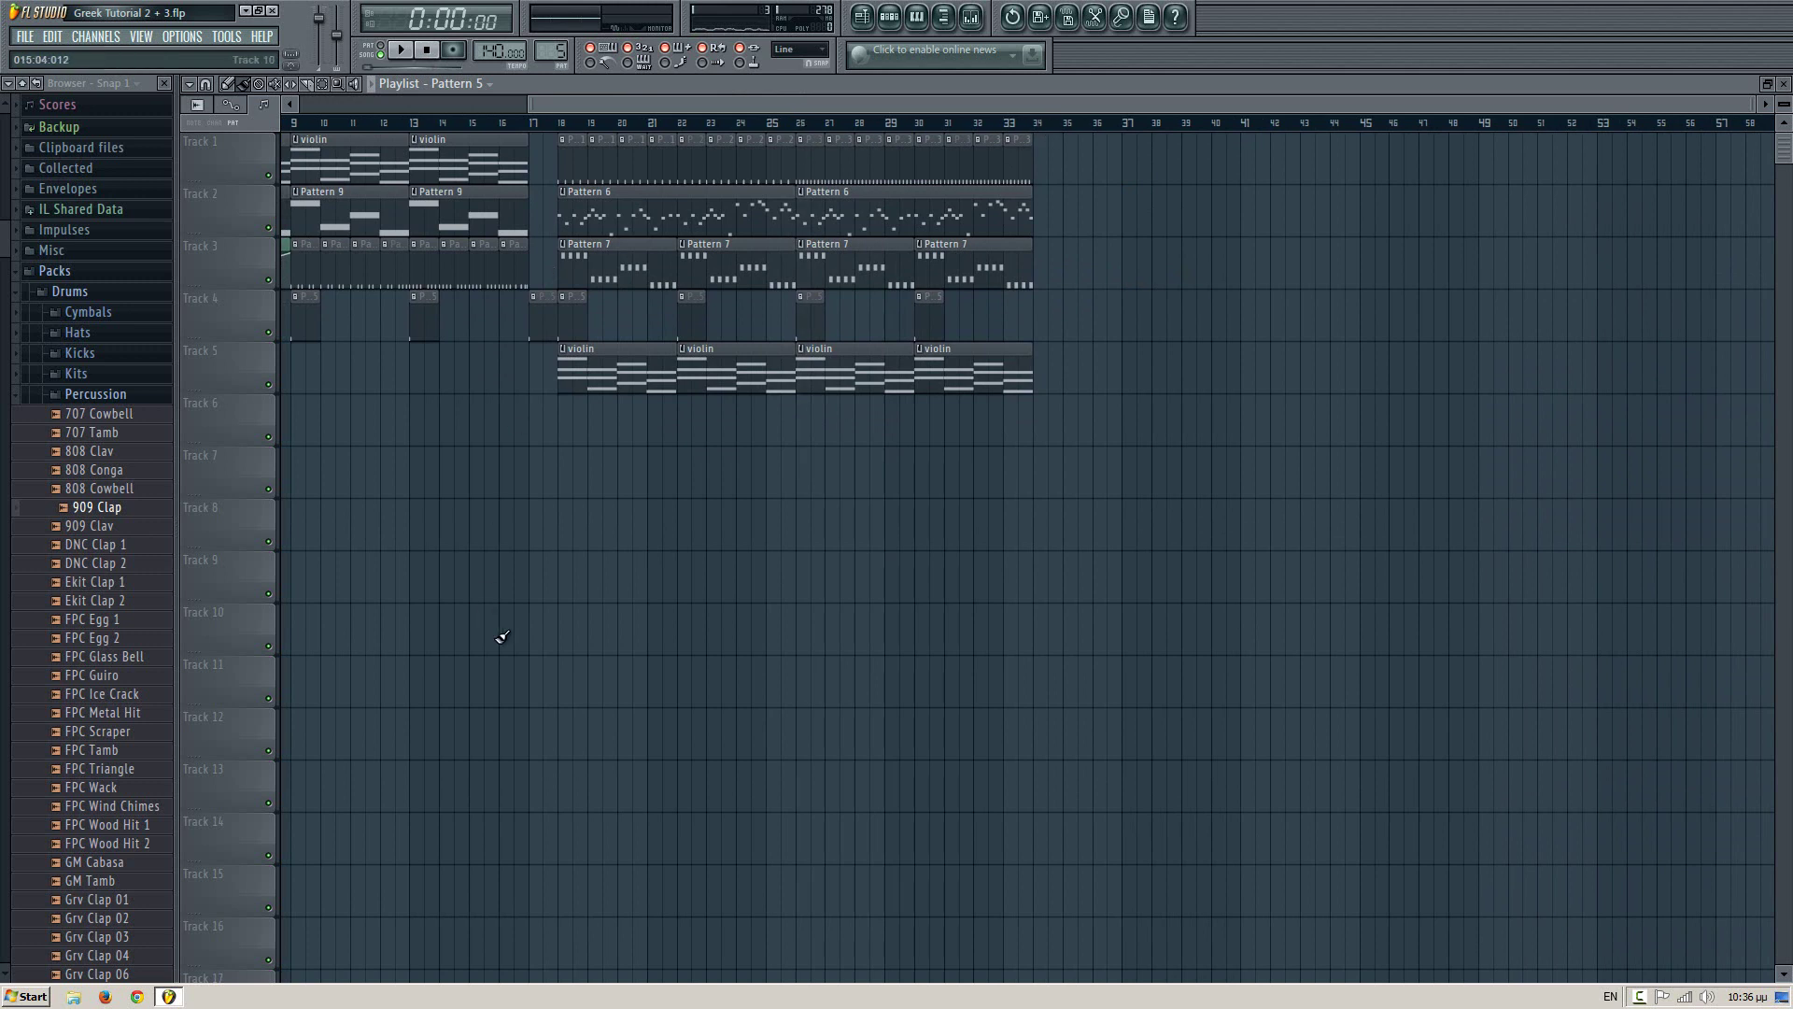
scroll(503, 637, "left", 3)
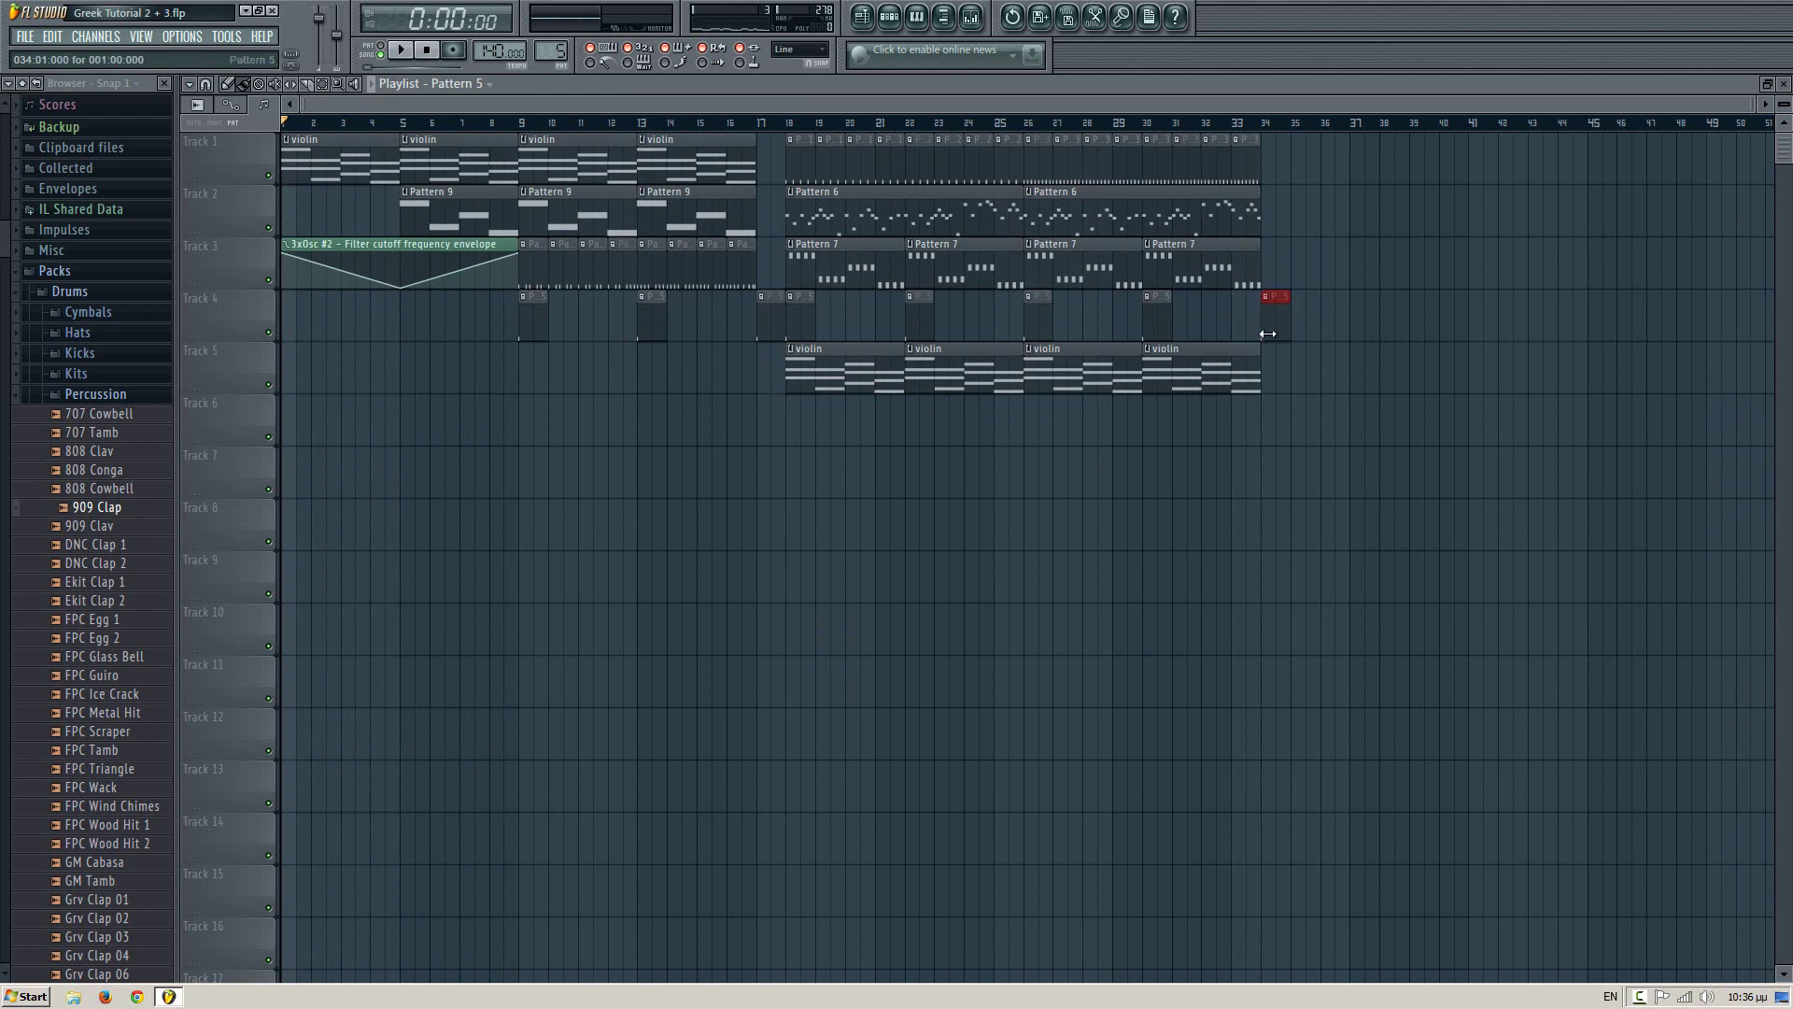
left_click(1250, 124)
key("space")
left_click_drag(1441, 203, 849, 396)
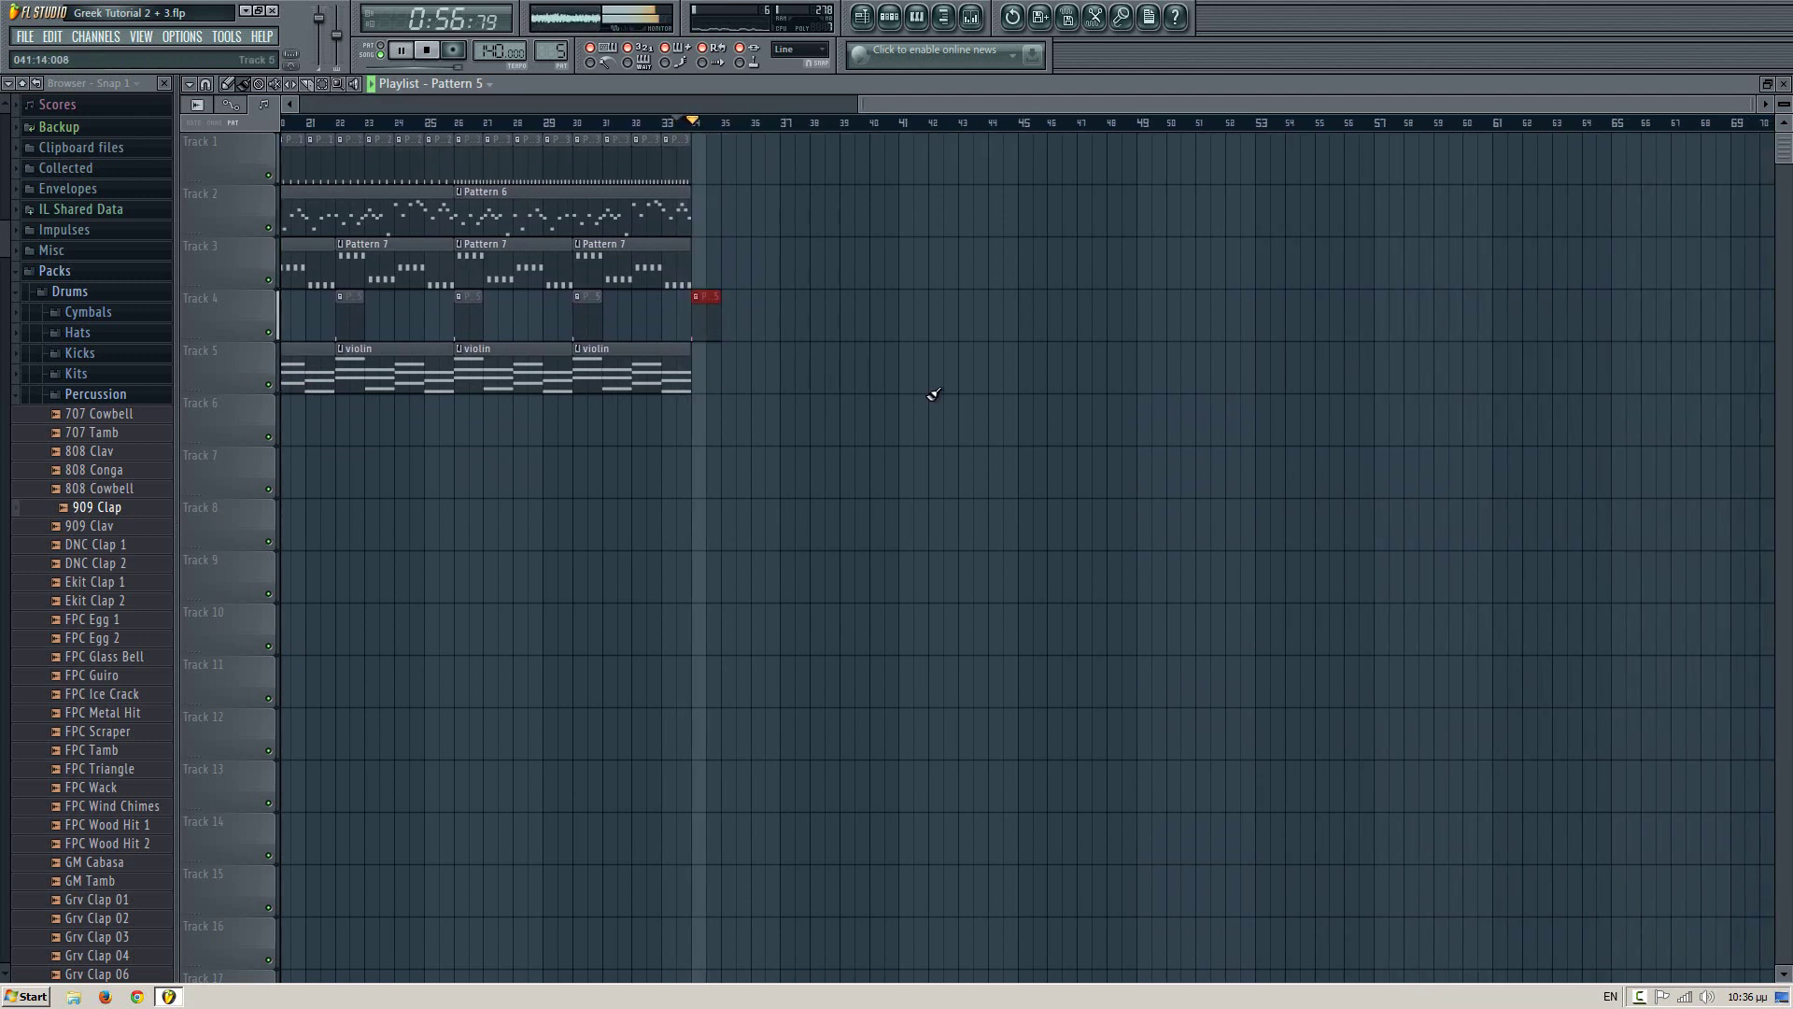
key("space")
scroll(629, 248, "left", 3)
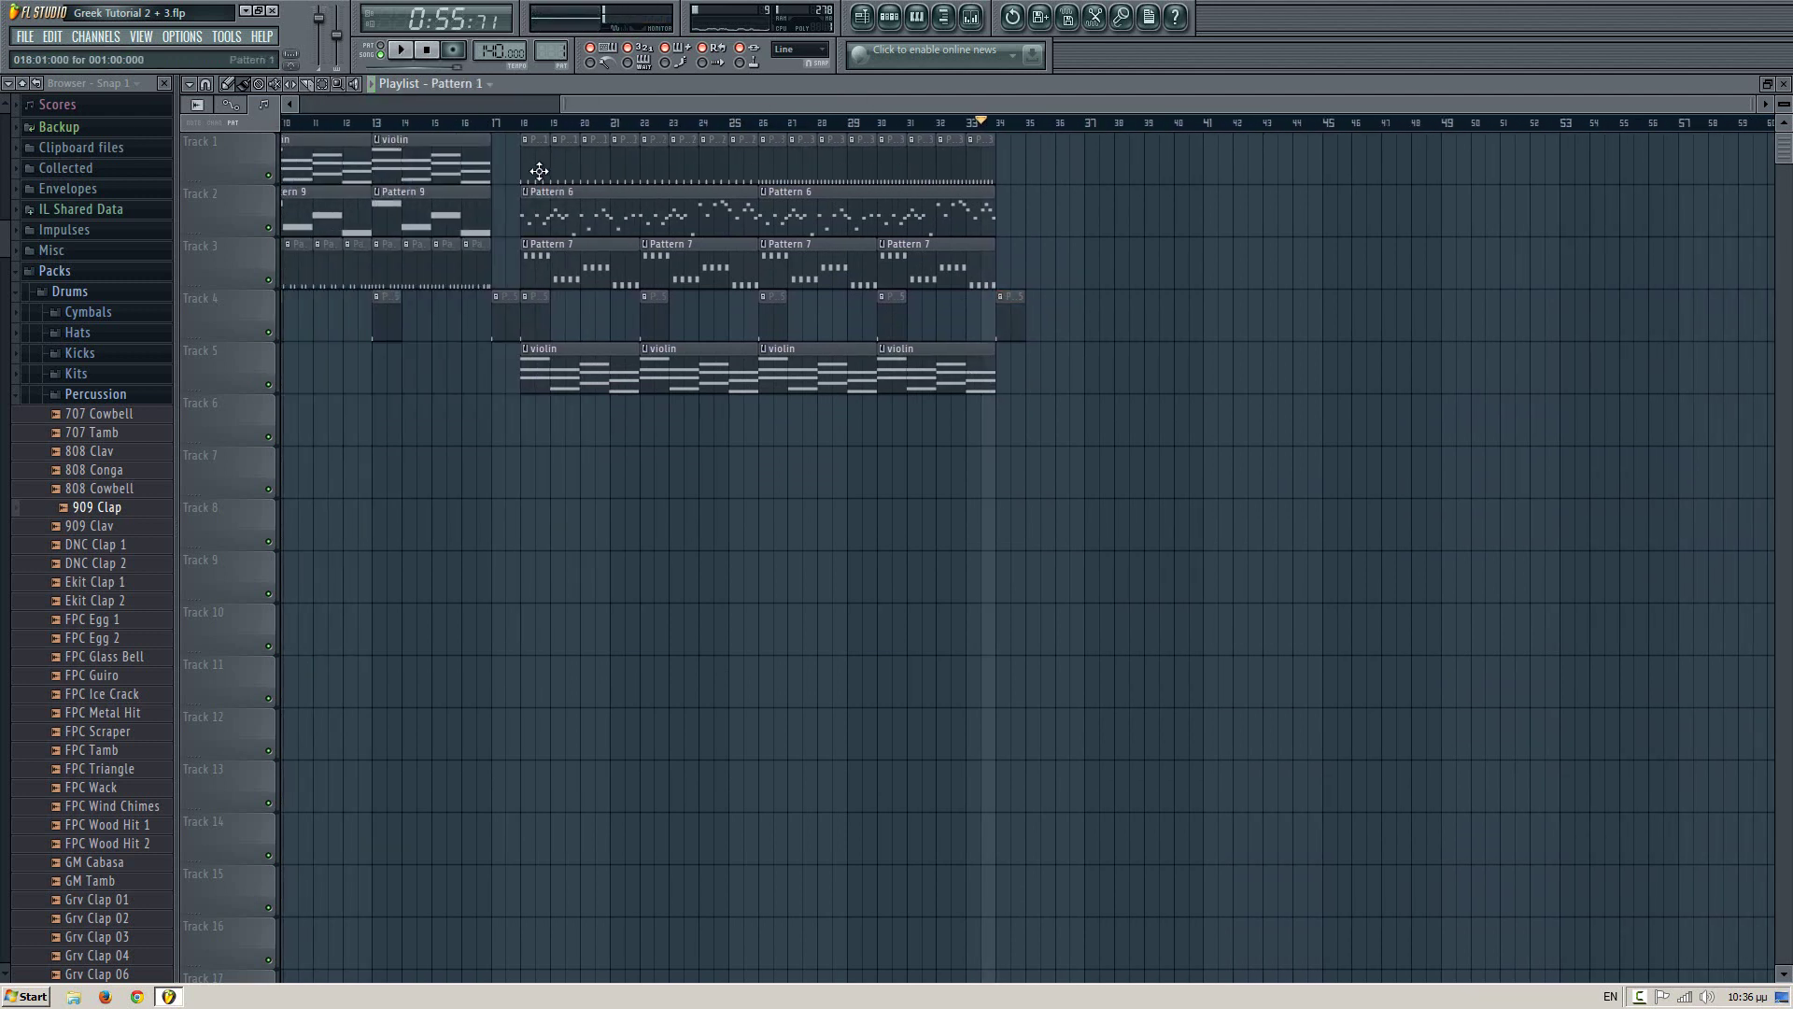
- Fill bars 35 to 50 of Track 1 with the drum clip sequence from bars 18 to 33, and set the playhead at bar 35
left_click_drag(1042, 155, 1223, 166)
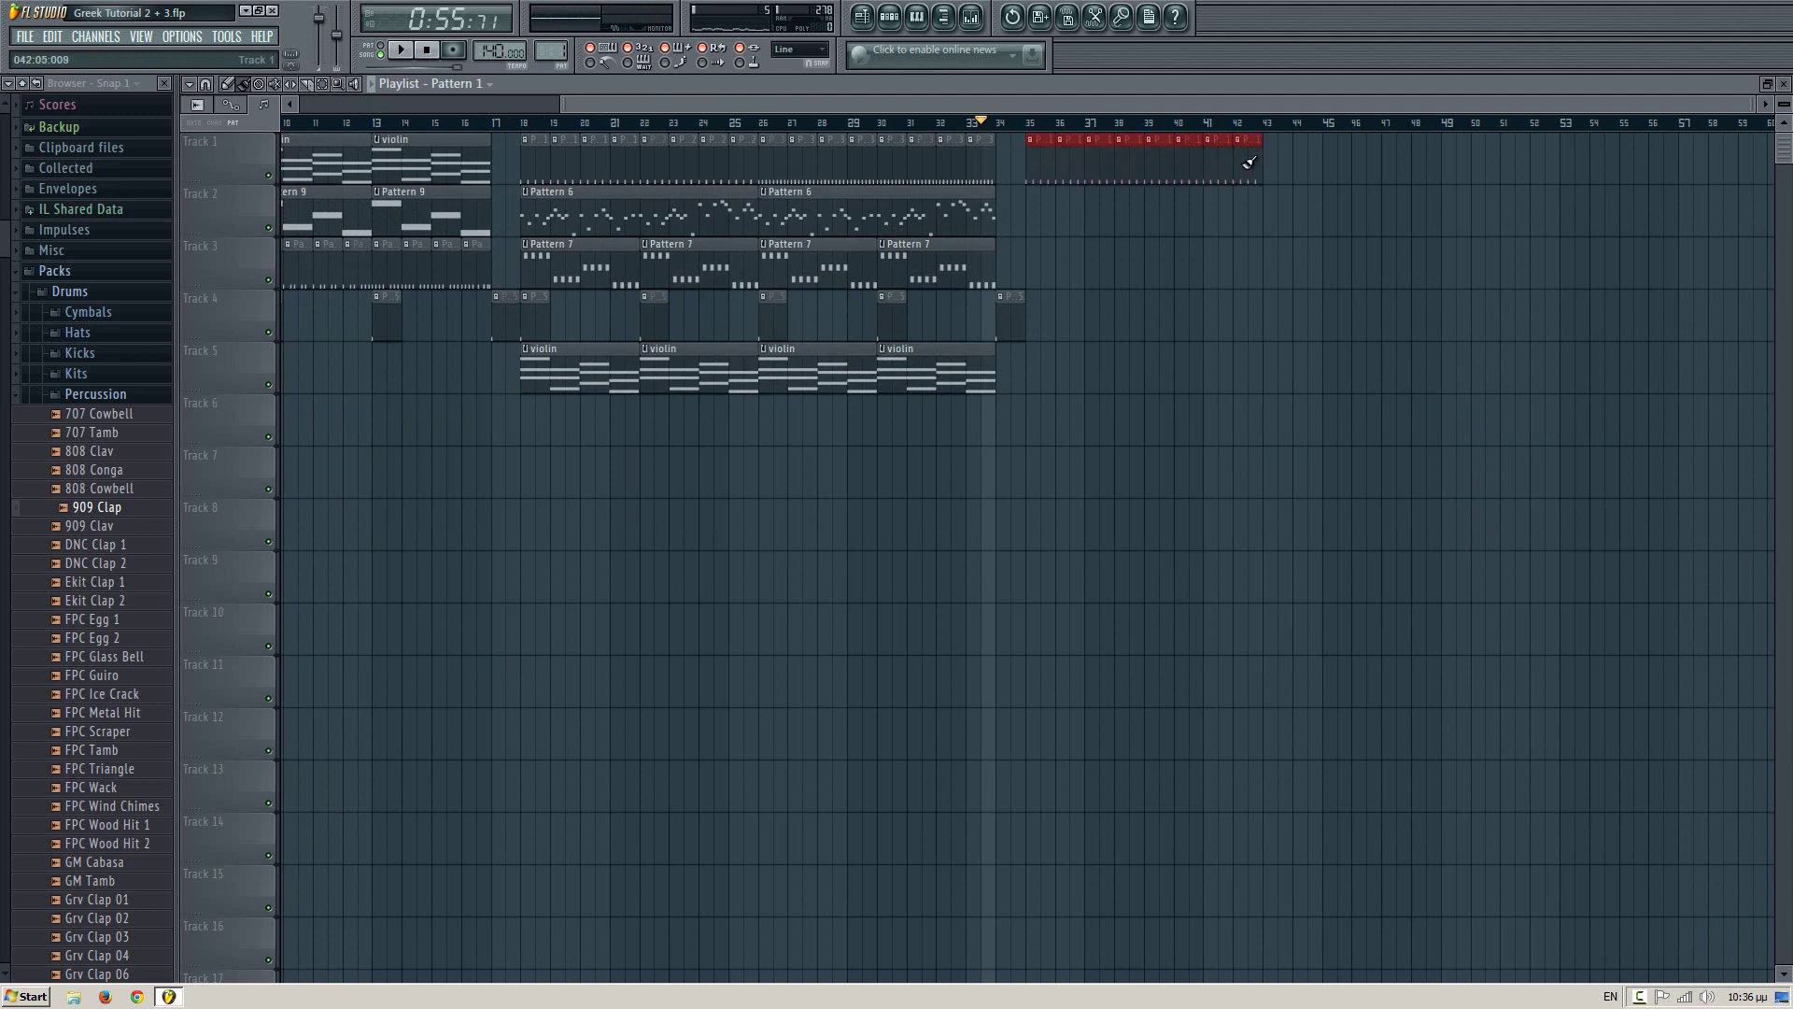
mouse_move(1342, 162)
left_mouse_down()
mouse_move(530, 167)
mouse_move(1033, 161)
left_mouse_up()
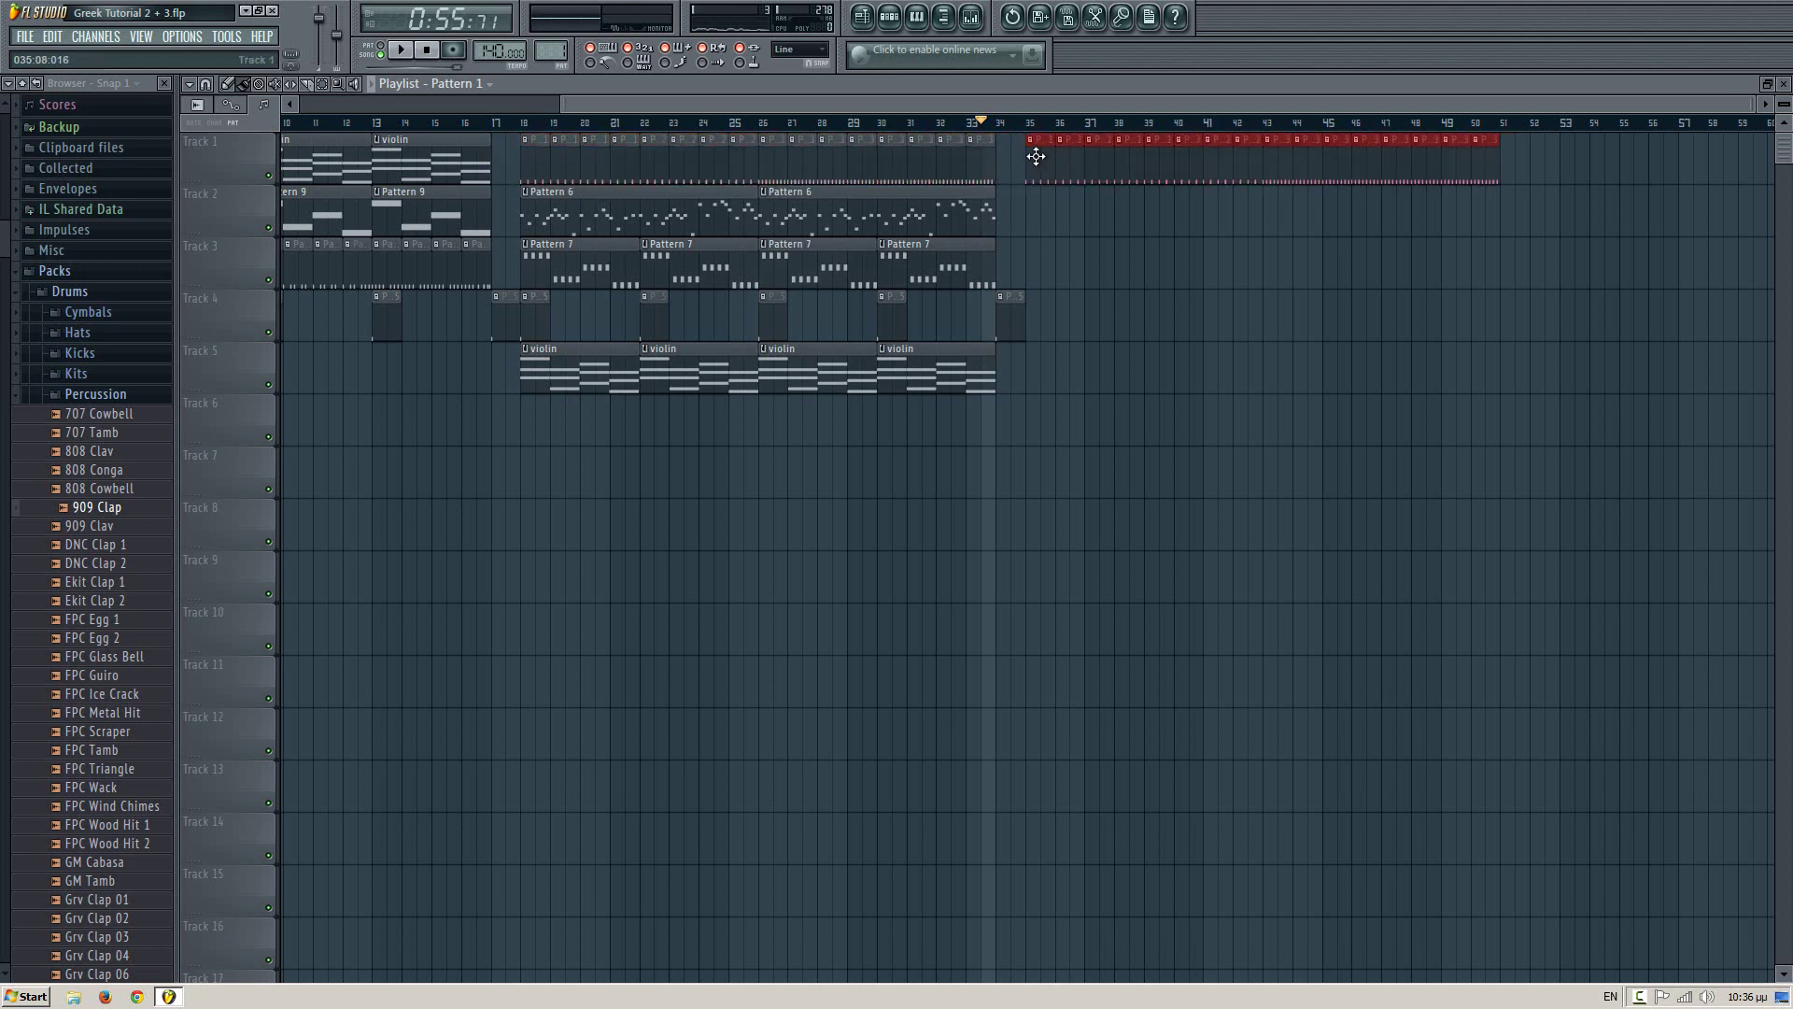
left_click(1039, 137)
left_click(1033, 124)
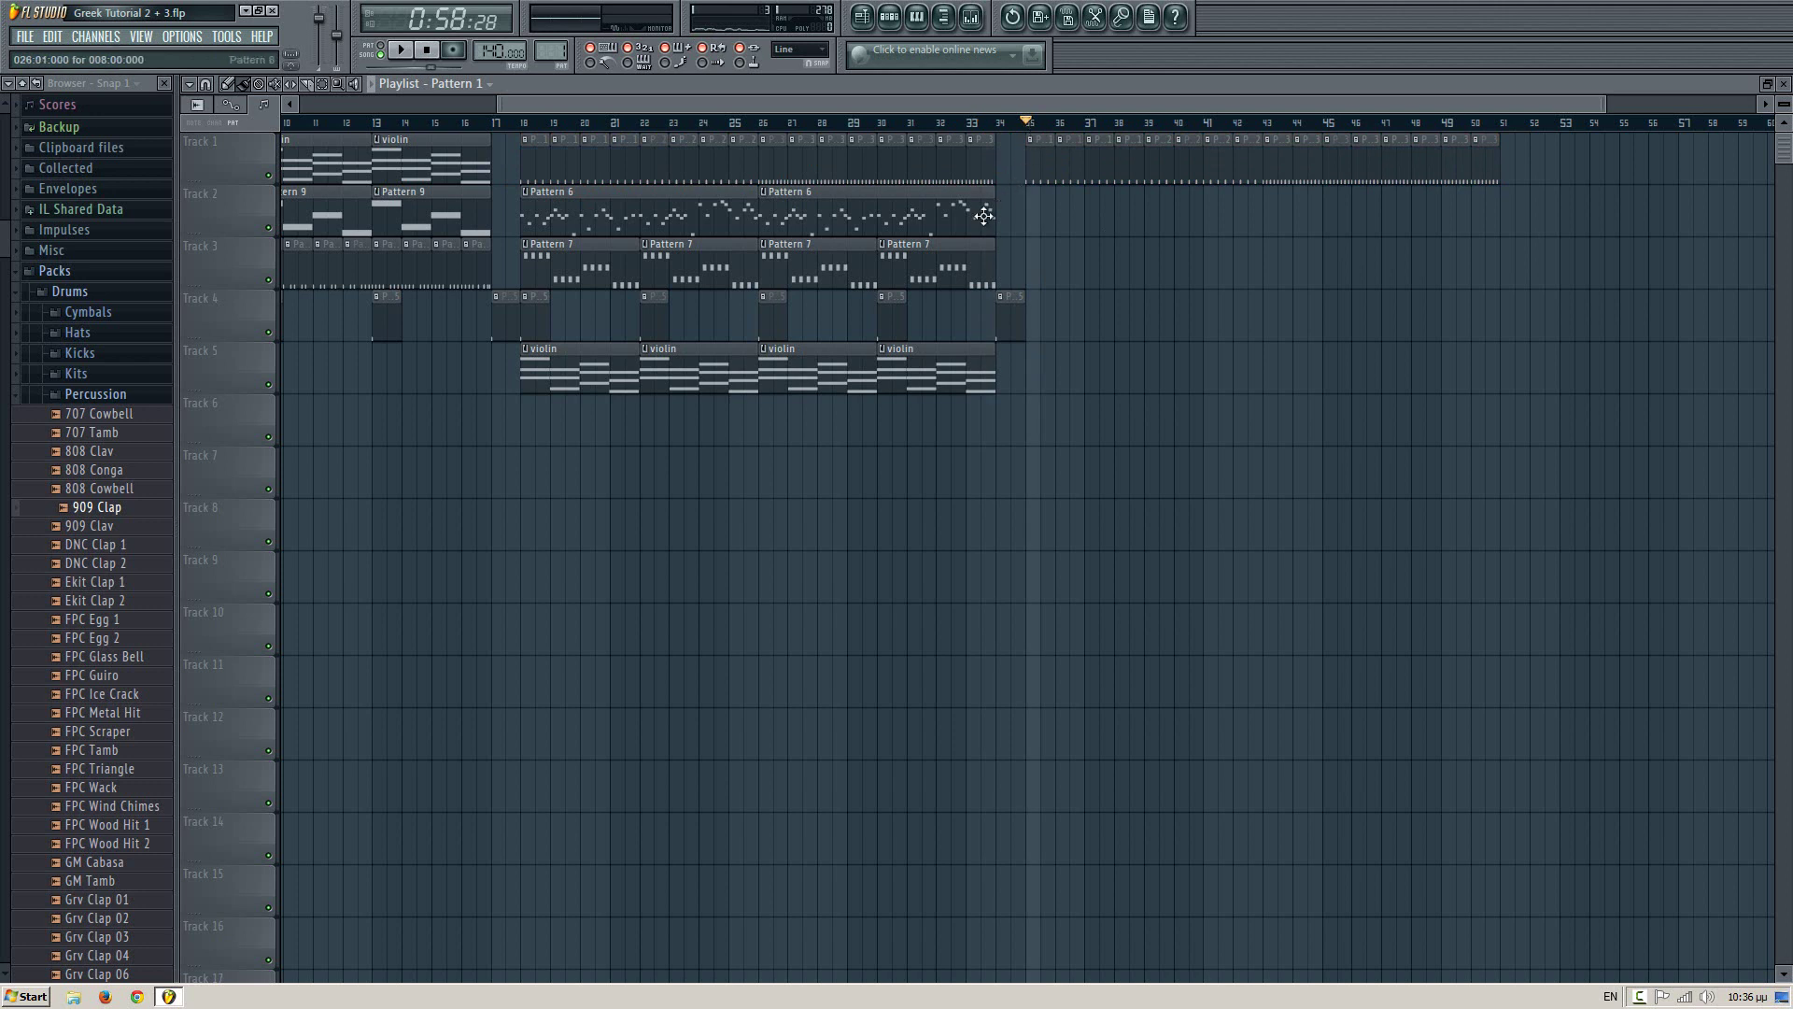
- Copy the Pattern 7 and violin clips of bars 18 to 33 to bars 35 to 50, and start playback from bar 35
left_click_drag(1097, 271, 523, 280)
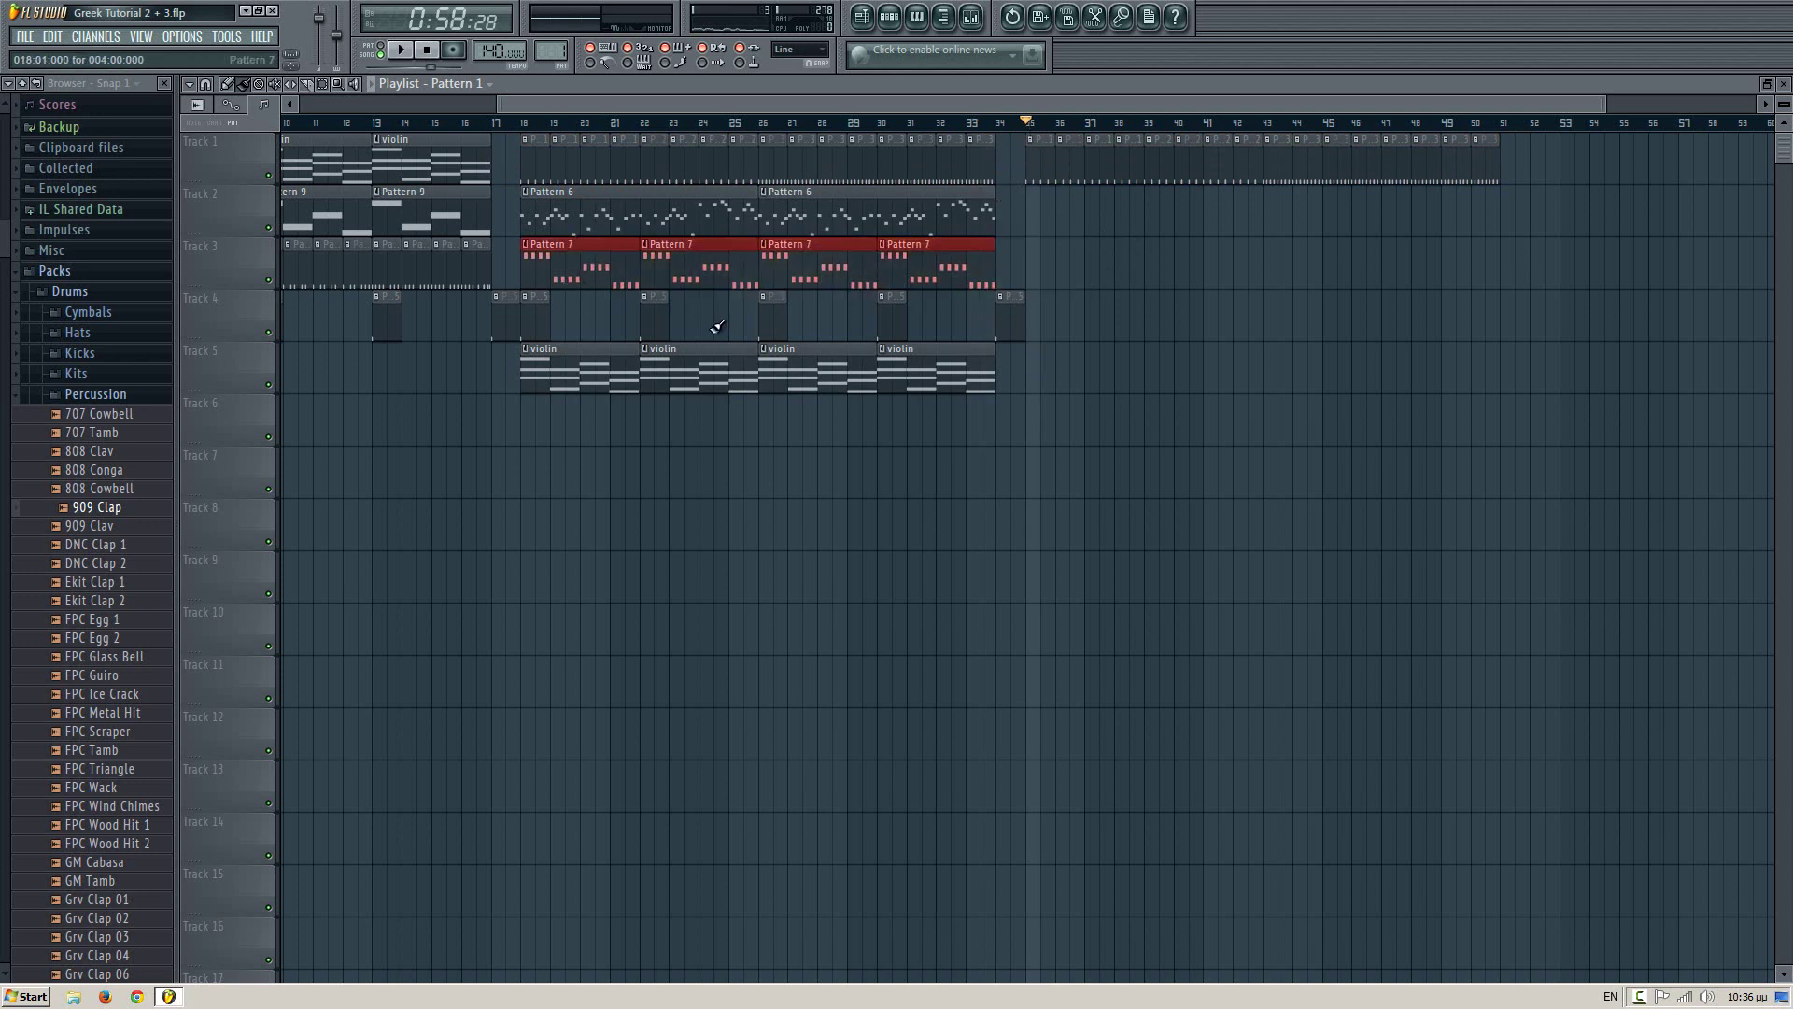
left_click_drag(1132, 344, 1076, 344)
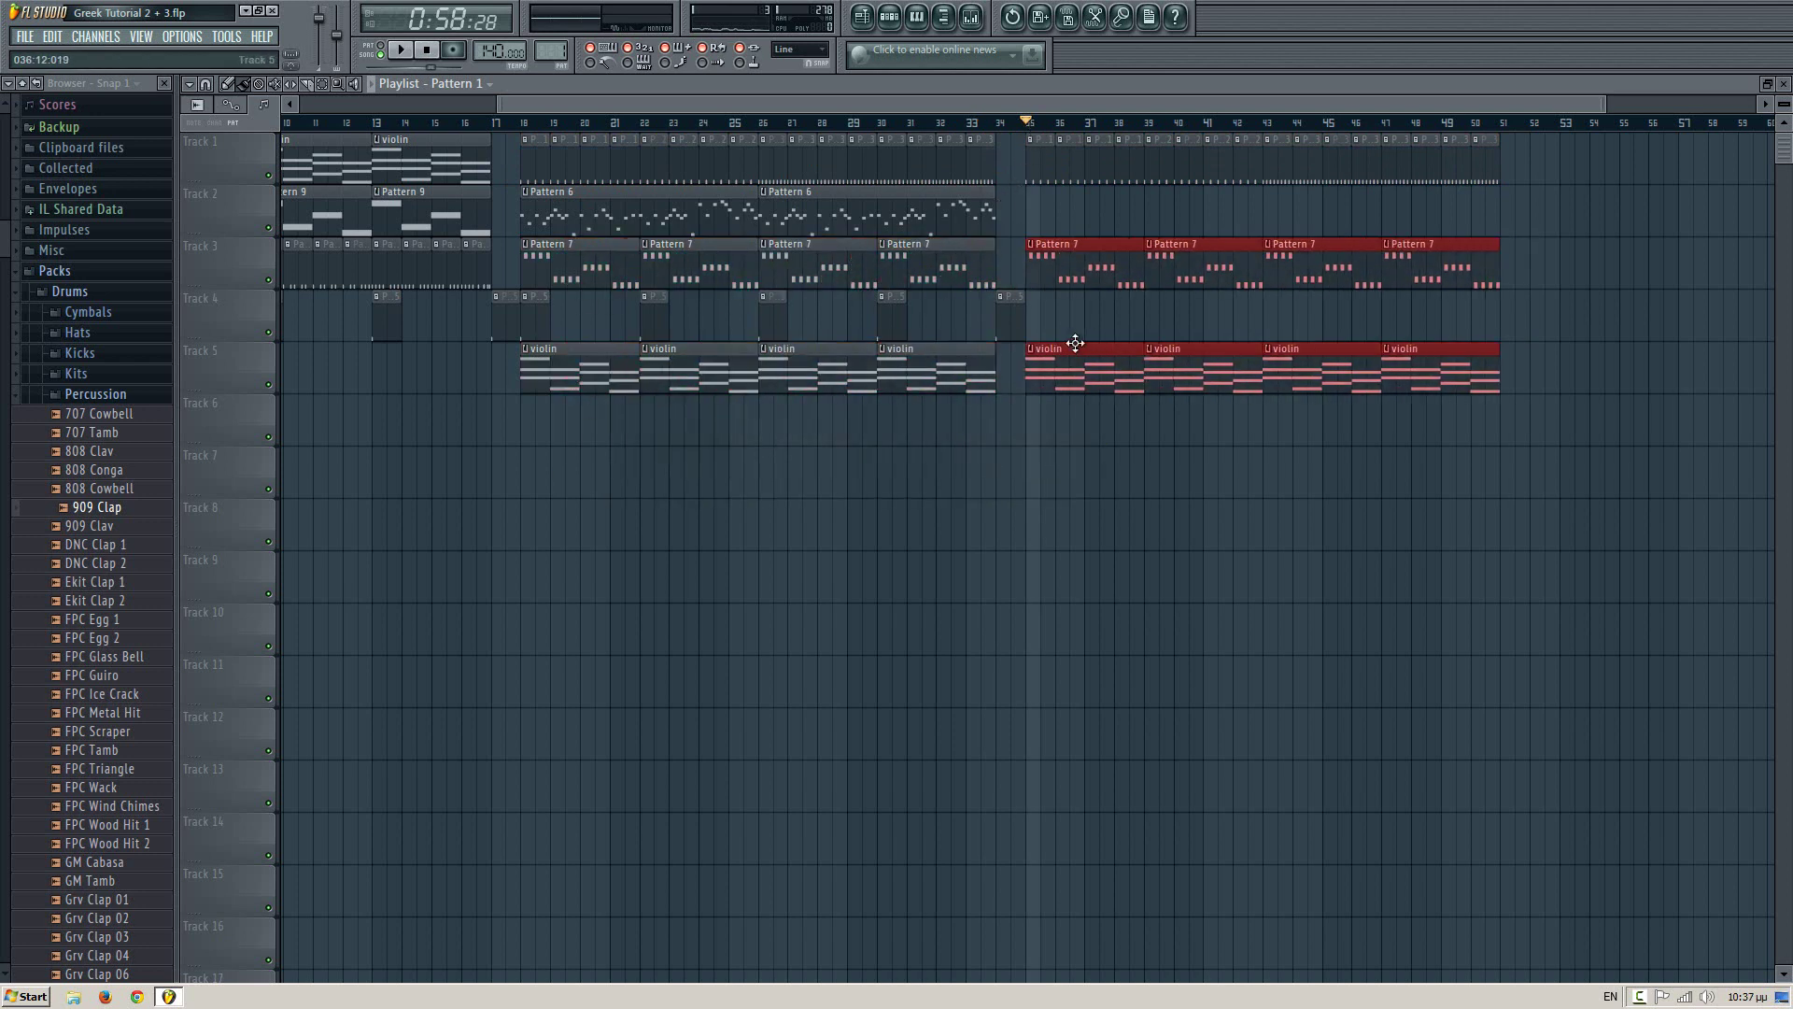
key("space")
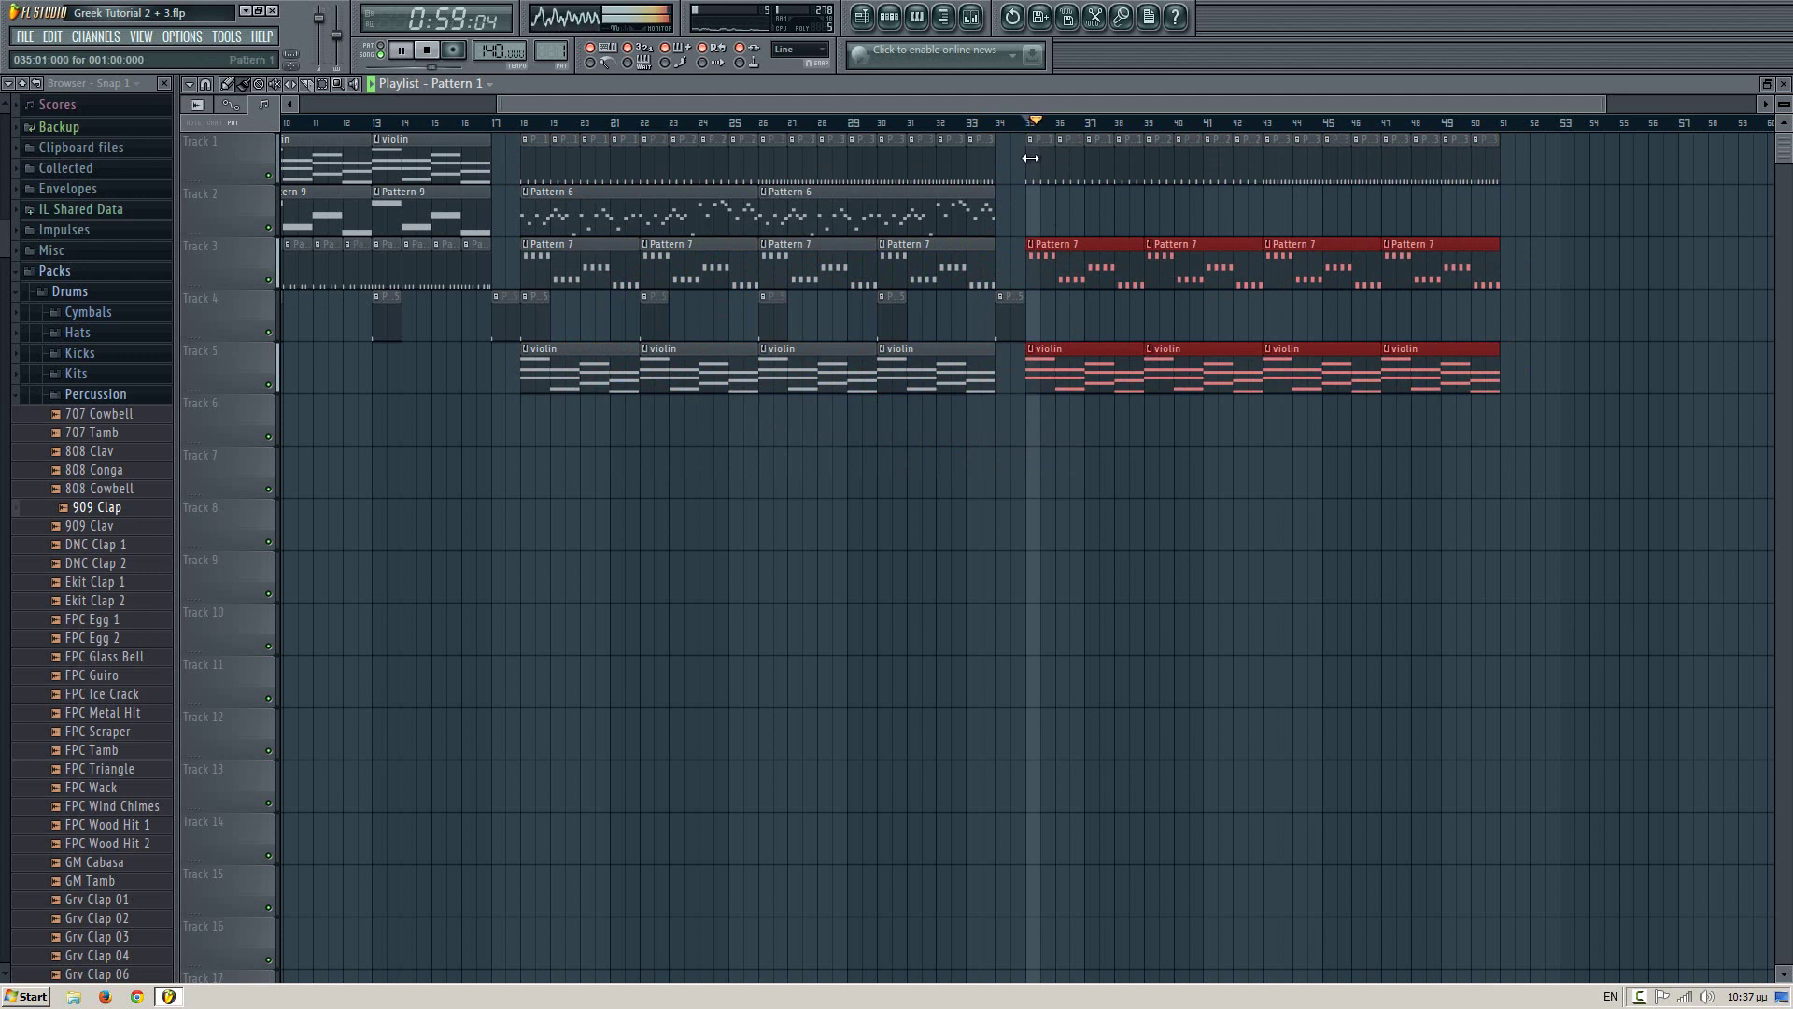
left_click(1030, 215, "ctrl")
- While the song plays, place Pattern 5 crash clips on Track 4 at bars 39, 43 and 51, and stop playback
left_click(1015, 299)
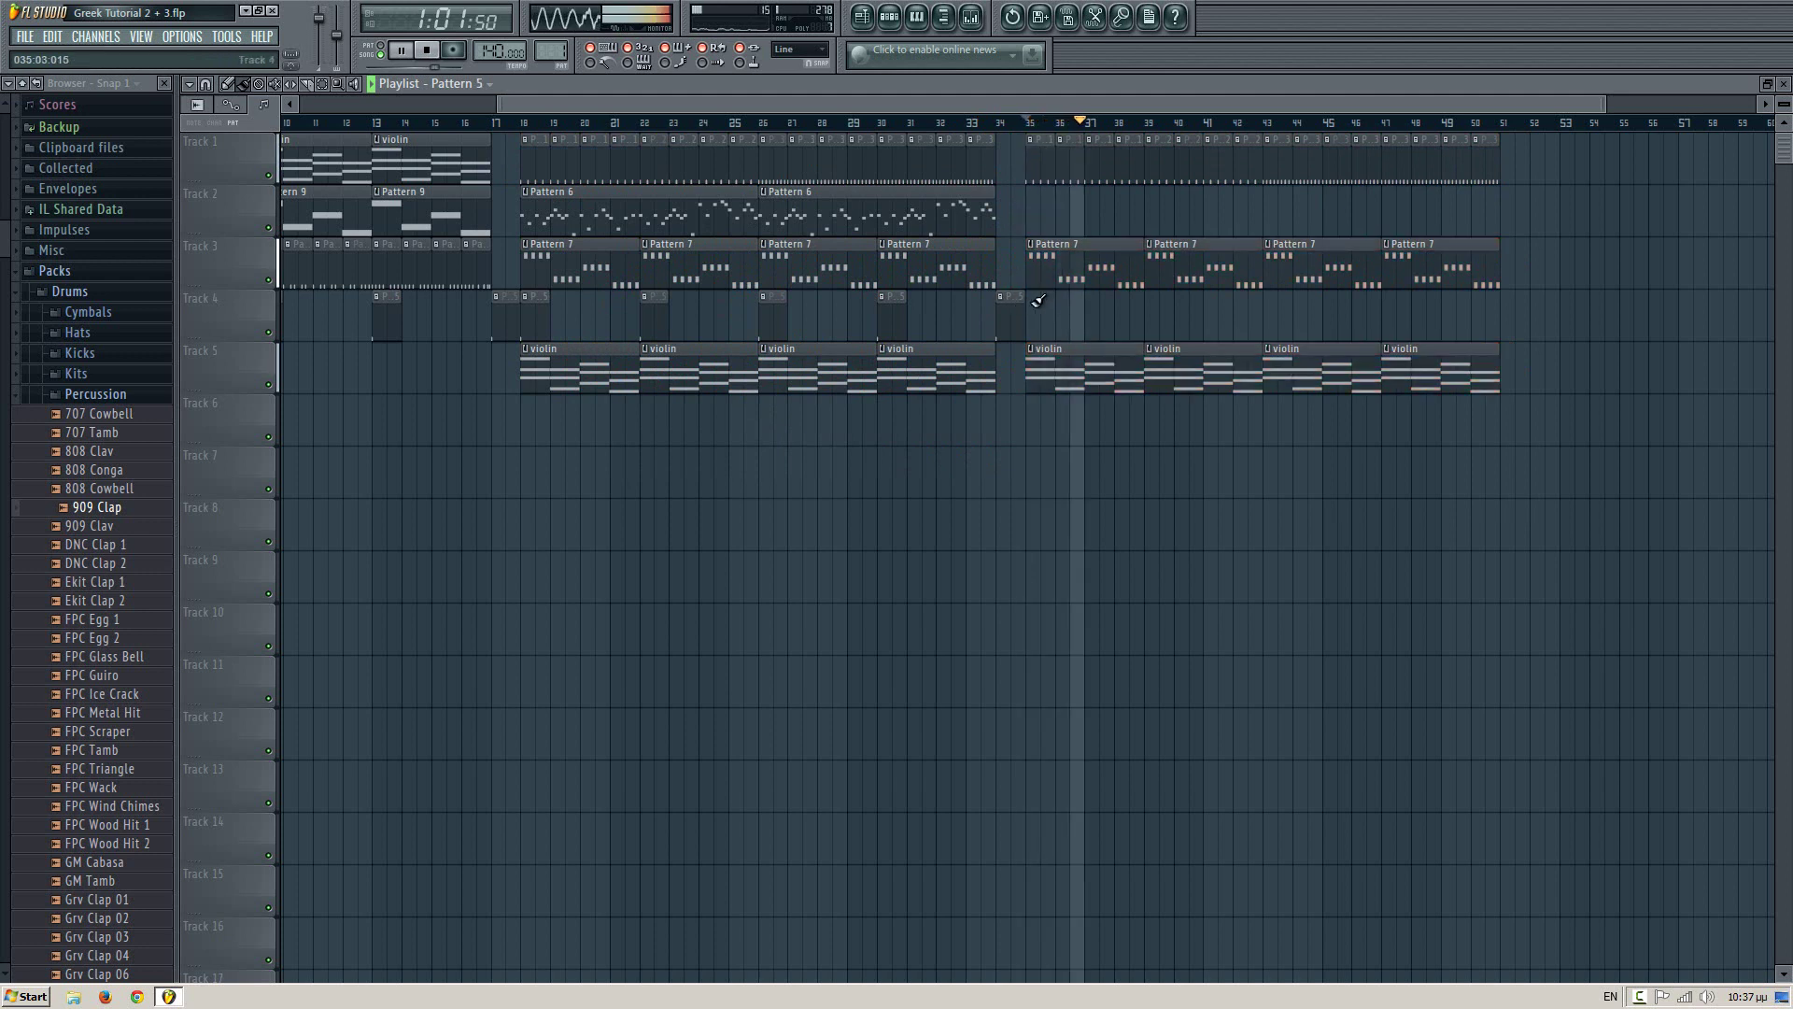
left_click_drag(1104, 318, 841, 323)
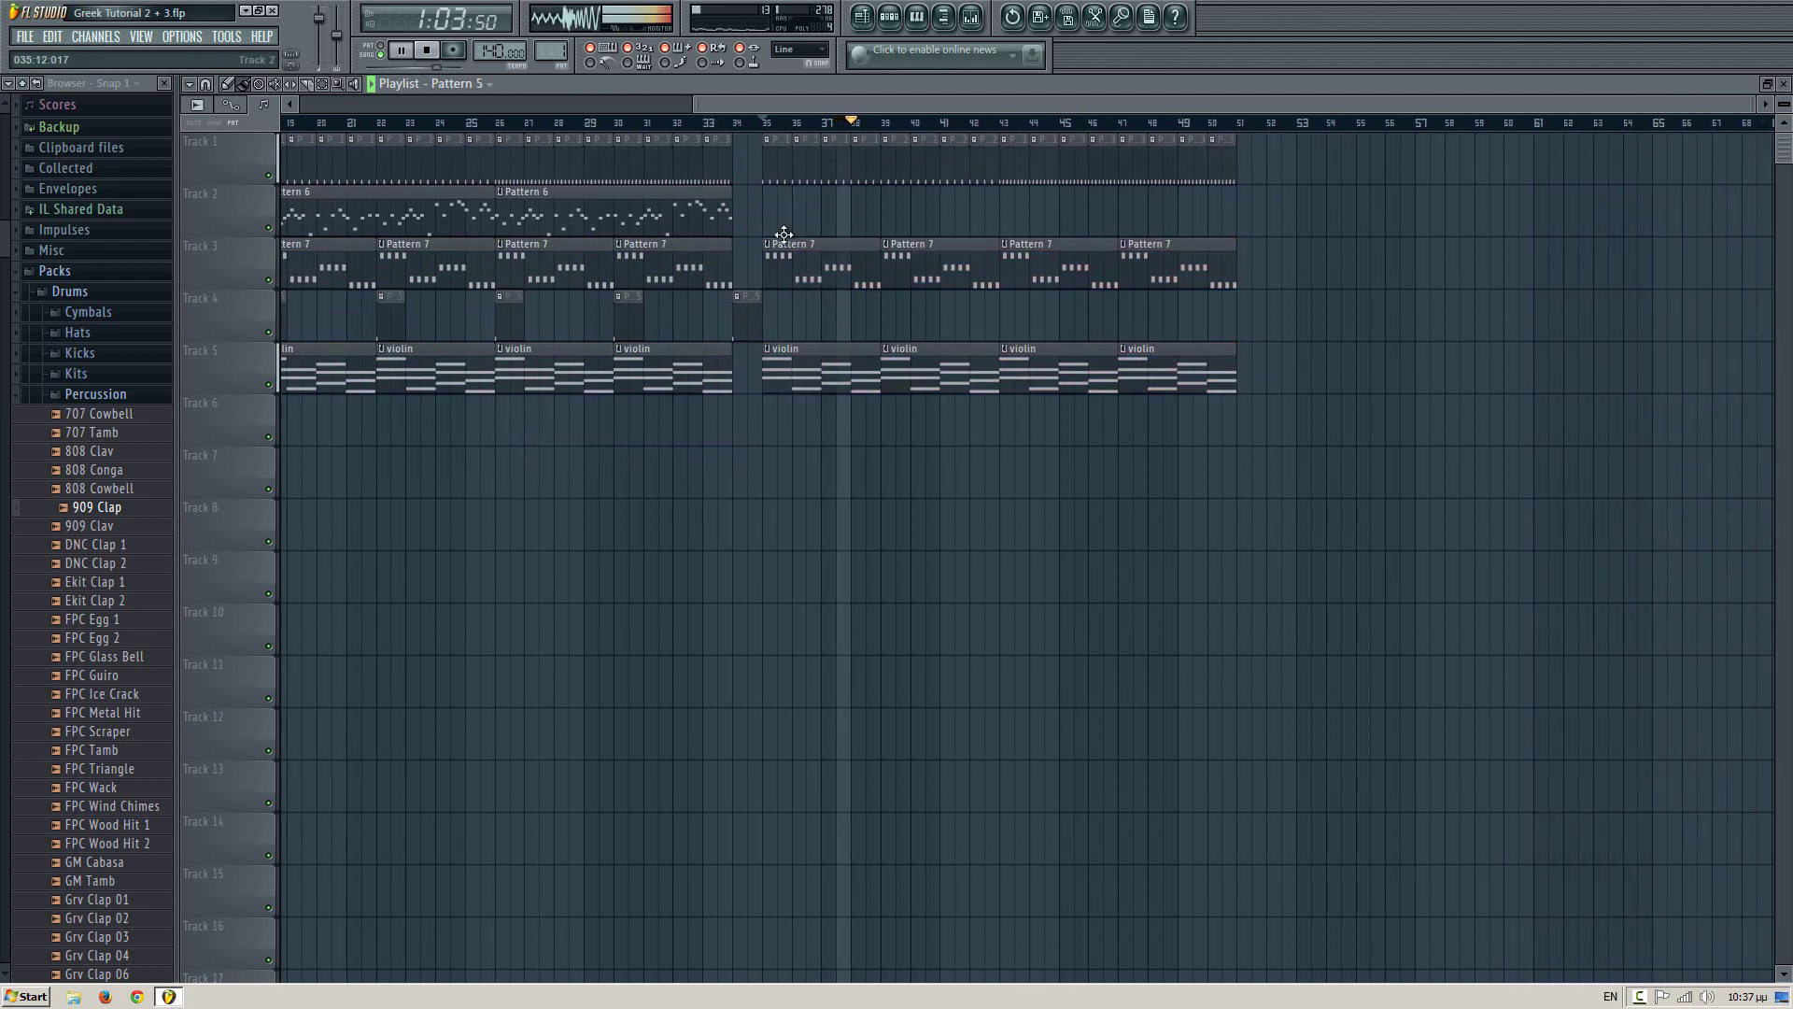
left_click(892, 316)
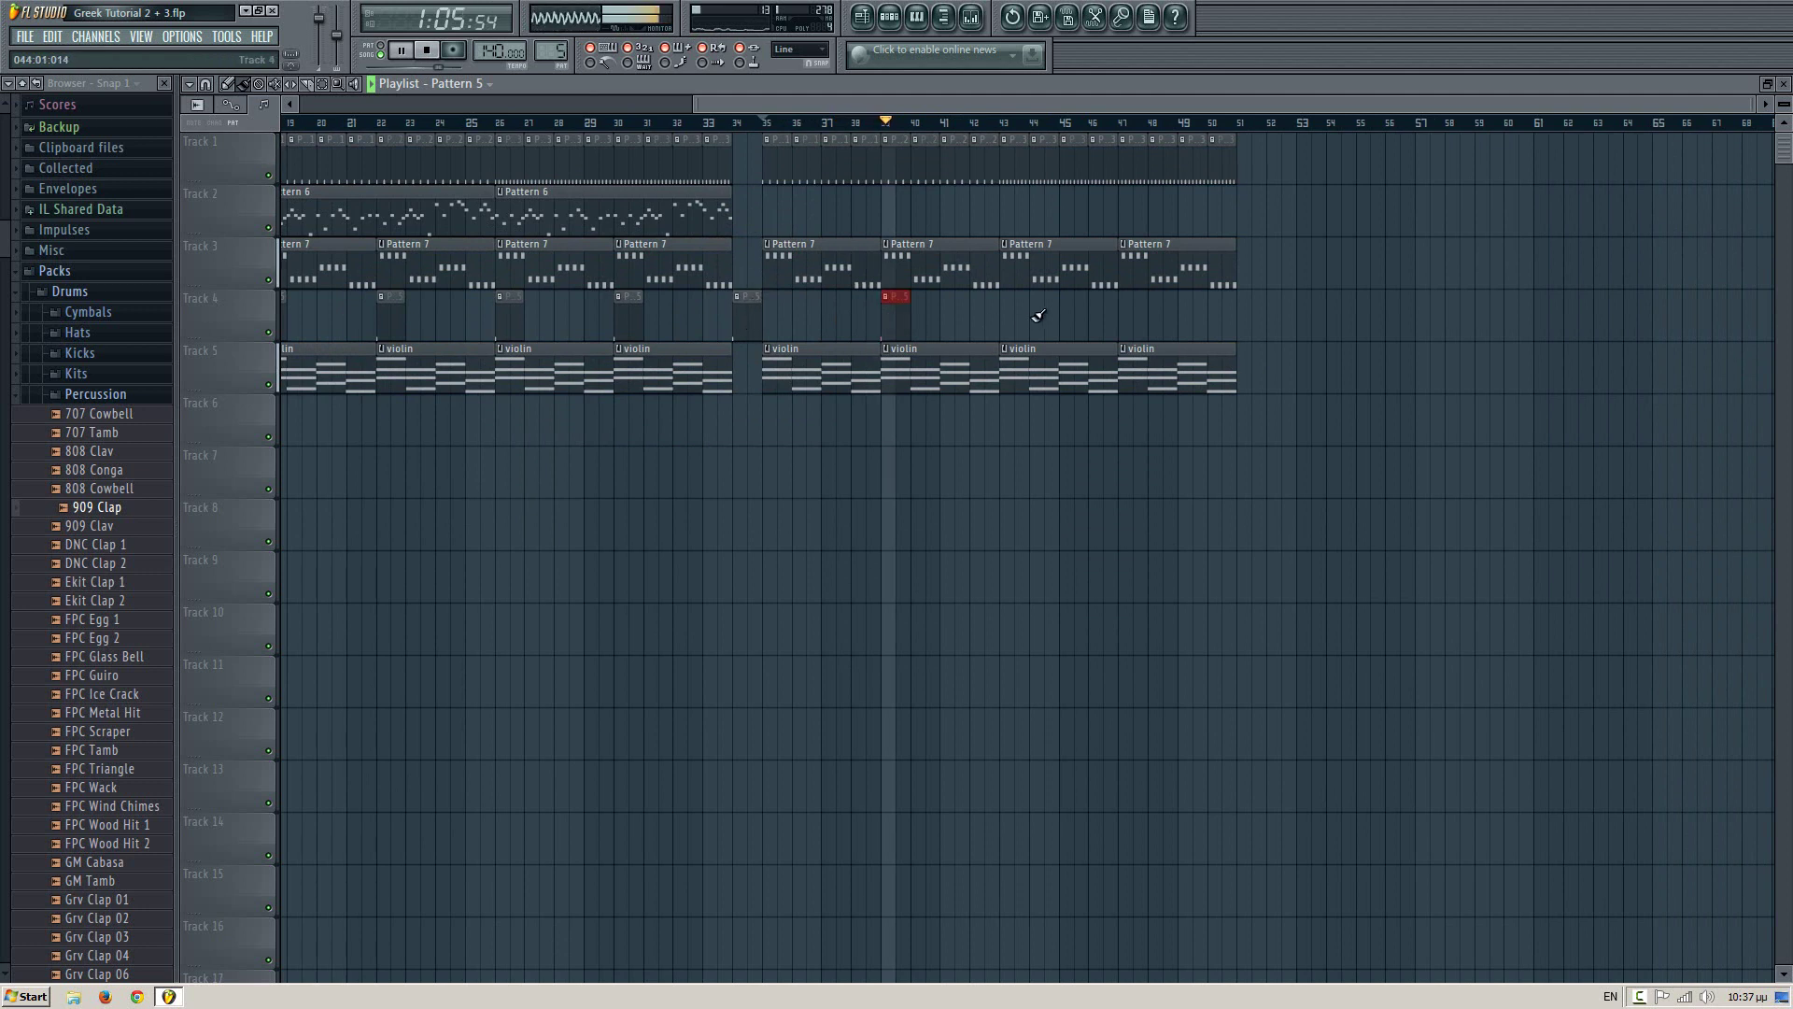
left_click(1018, 313)
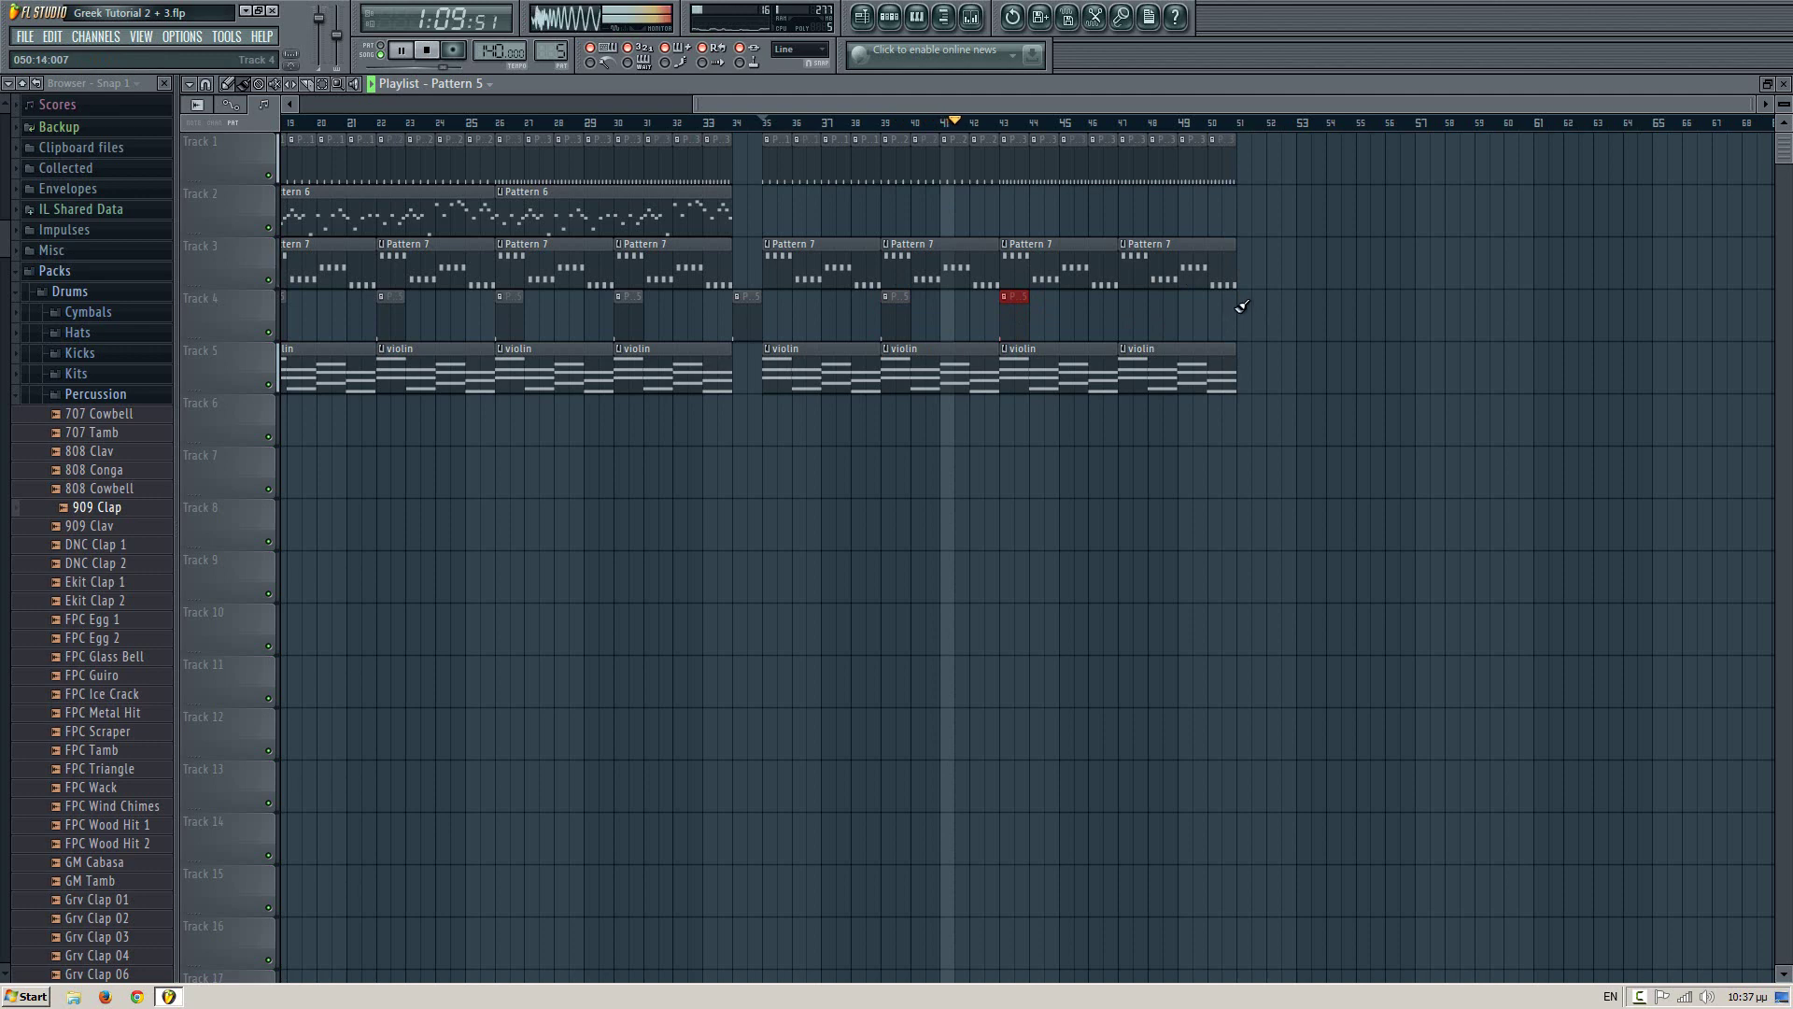
left_click_drag(698, 106, 330, 109)
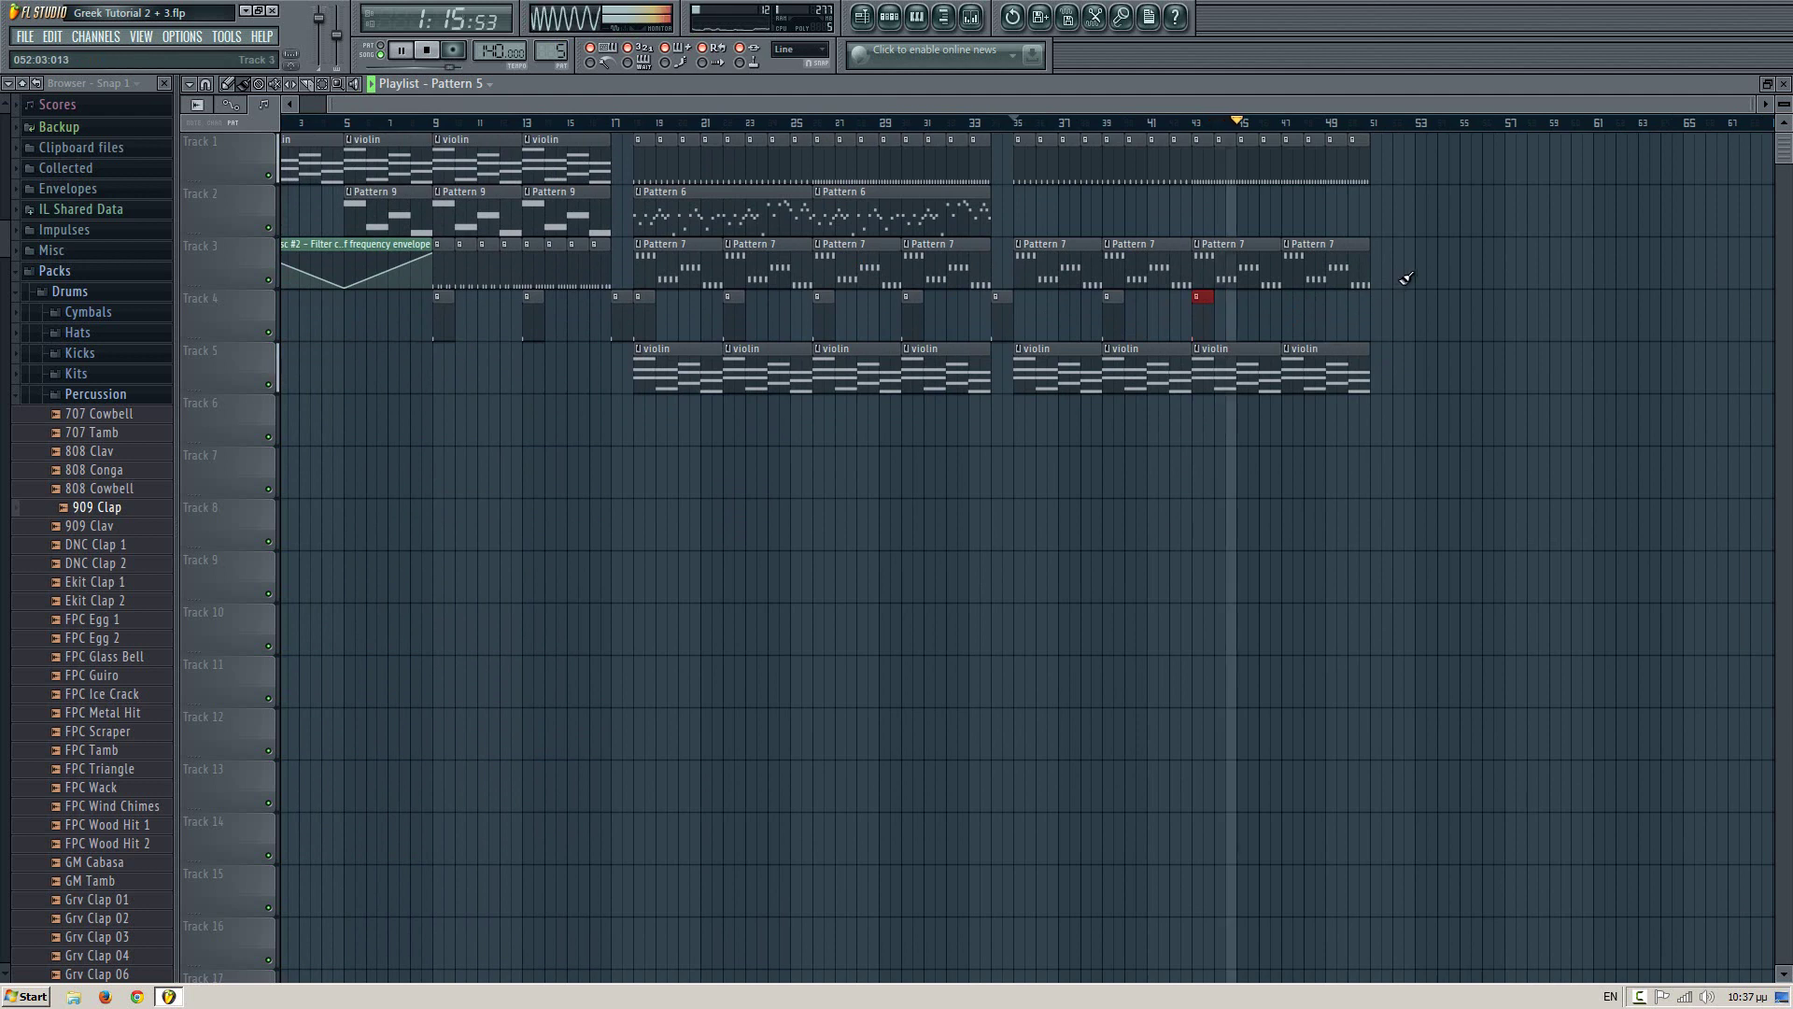
left_click_drag(1389, 305, 1220, 319)
left_click_drag(1063, 342, 1056, 342)
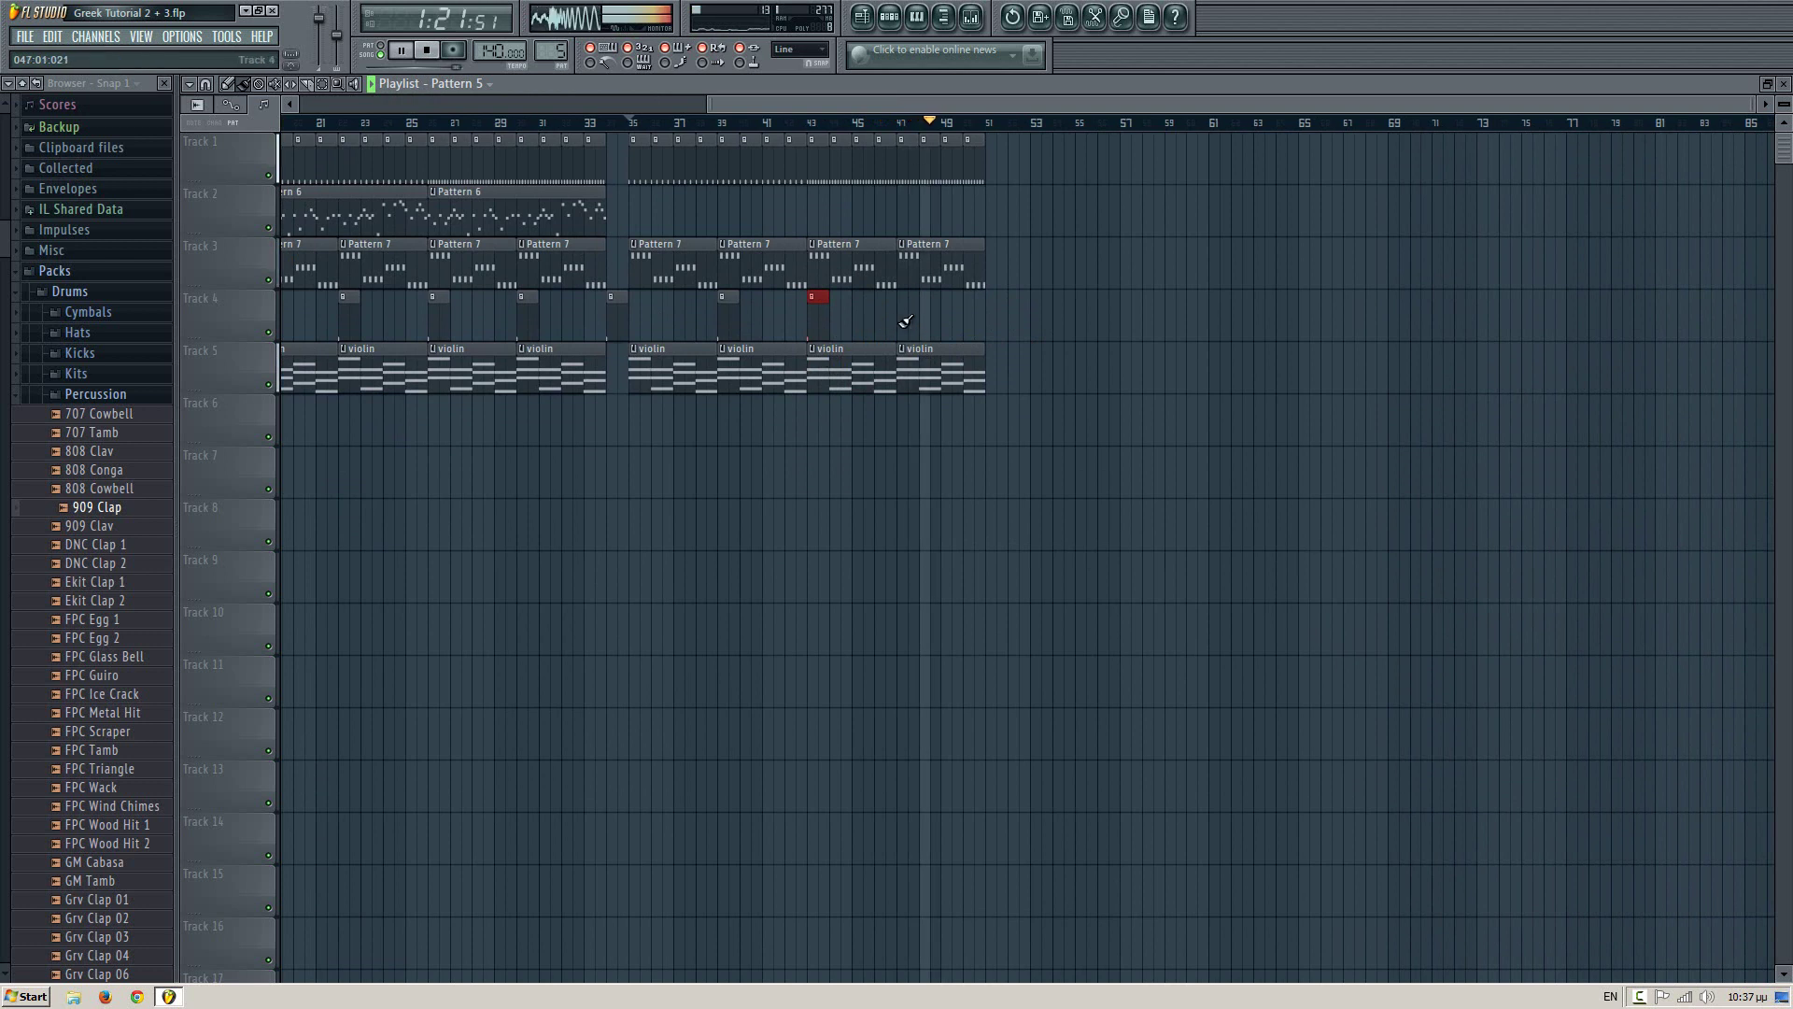
left_click(996, 317)
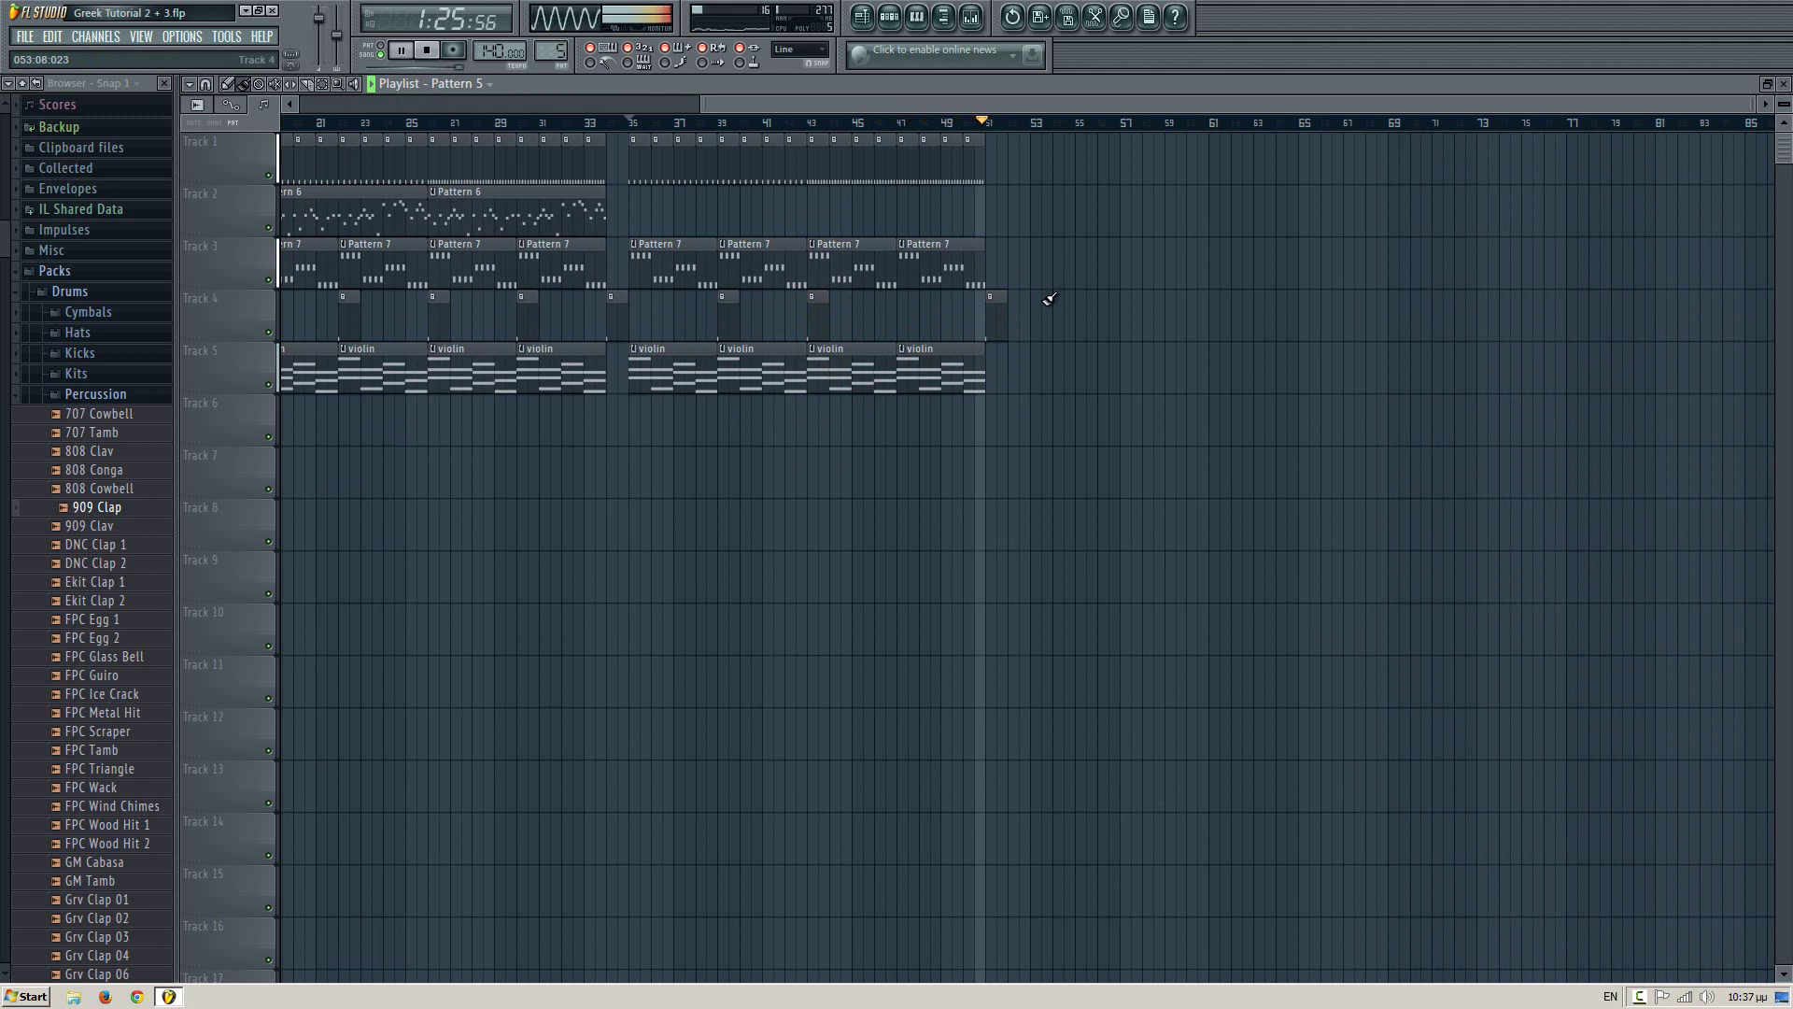
key("space")
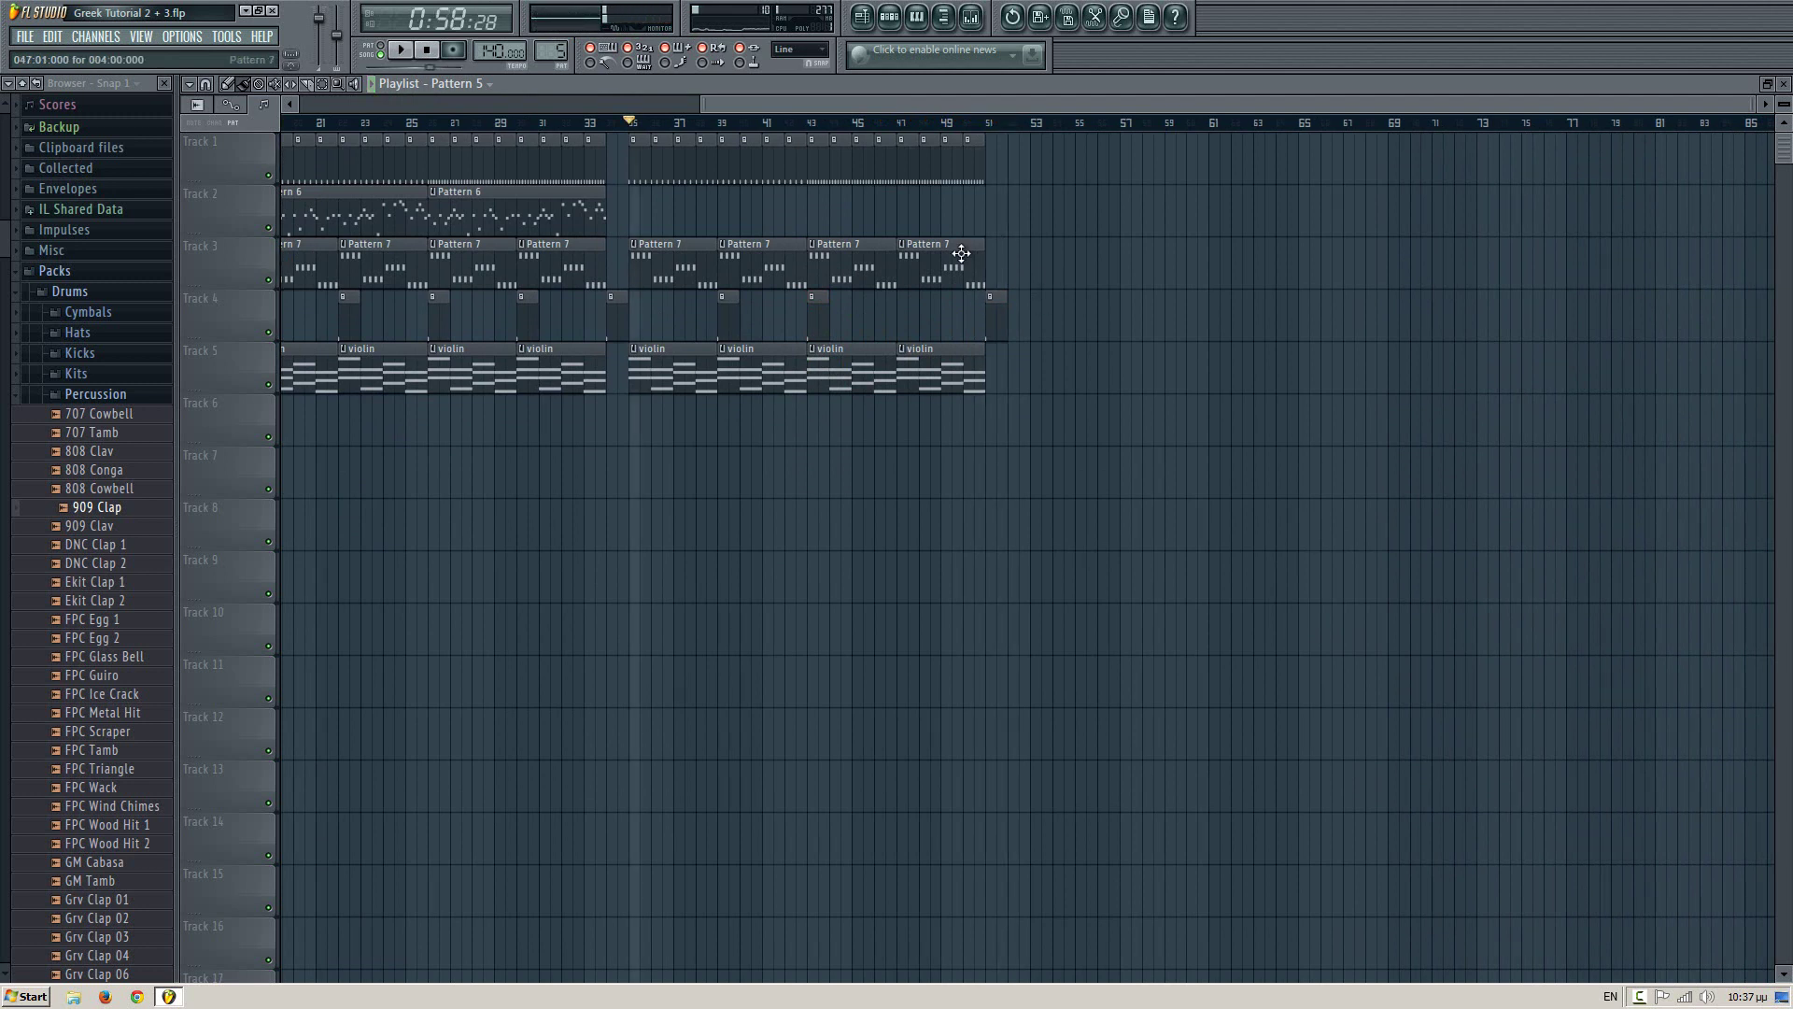
- Collapse the browser's Percussion folder and duplicate all clips of bars 18 to 34 to bars 52 to 68
left_click_drag(602, 509, 713, 600)
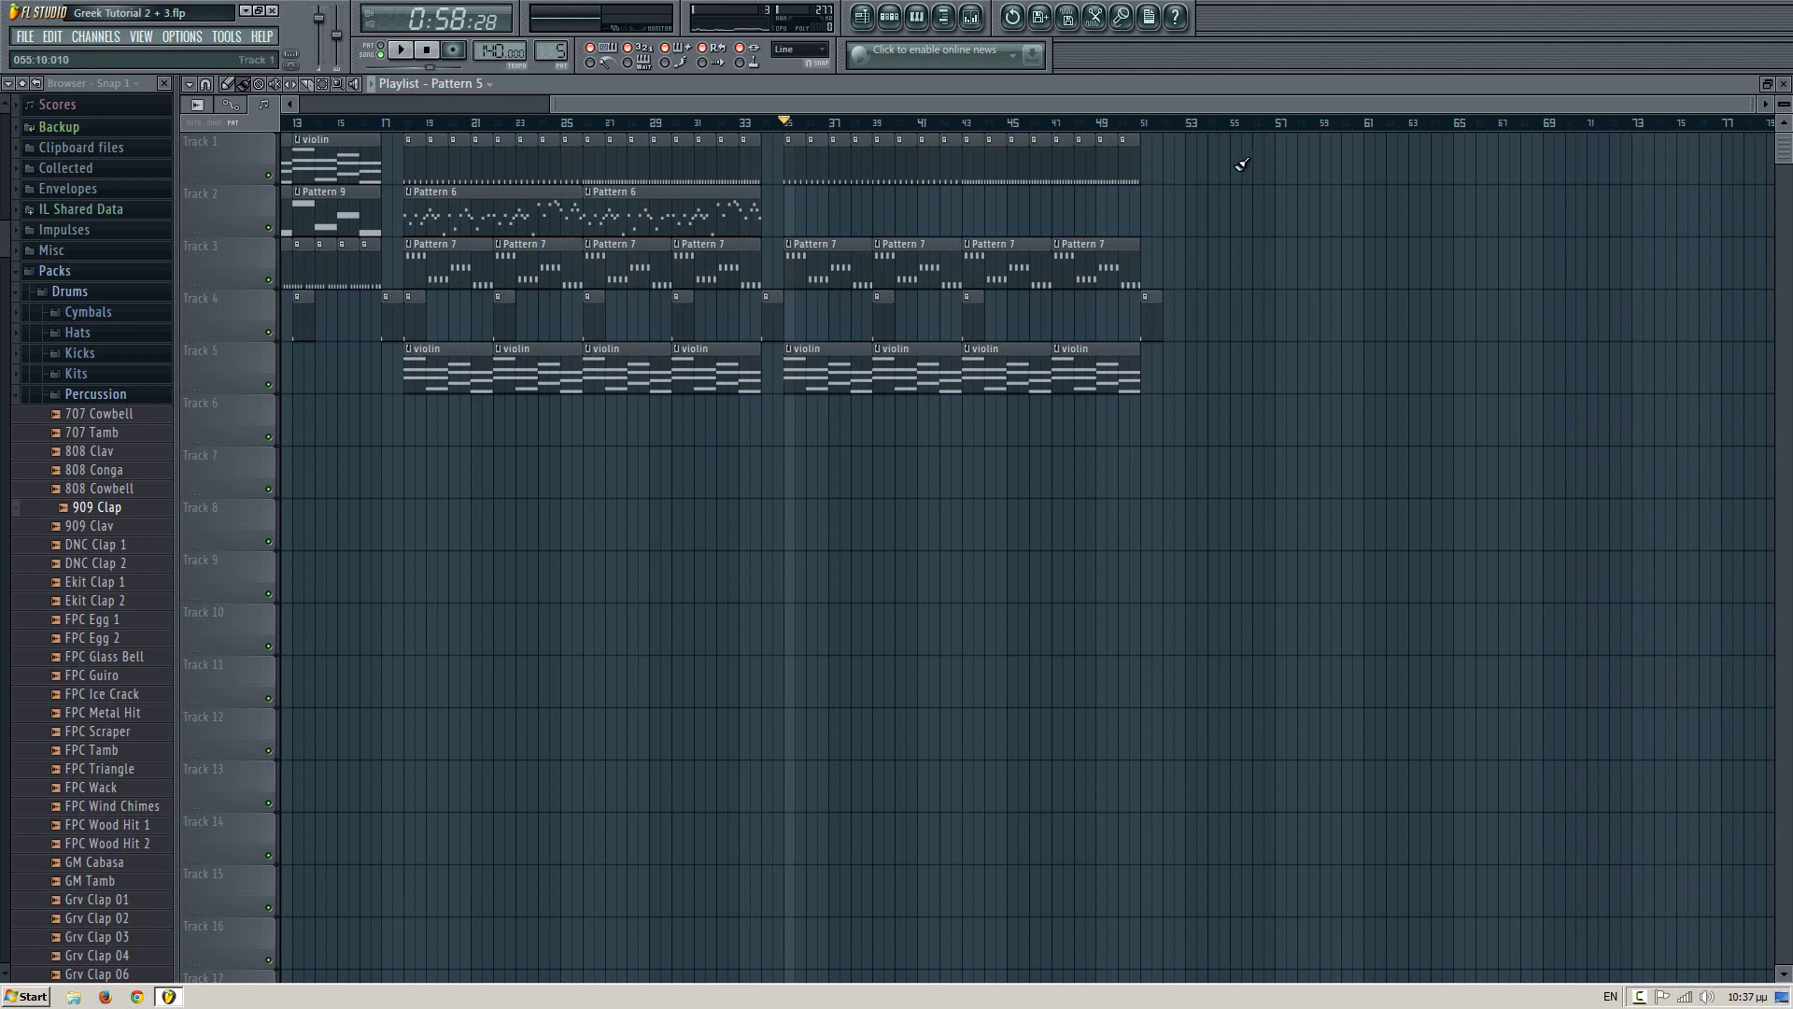
left_click_drag(480, 533, 1010, 535)
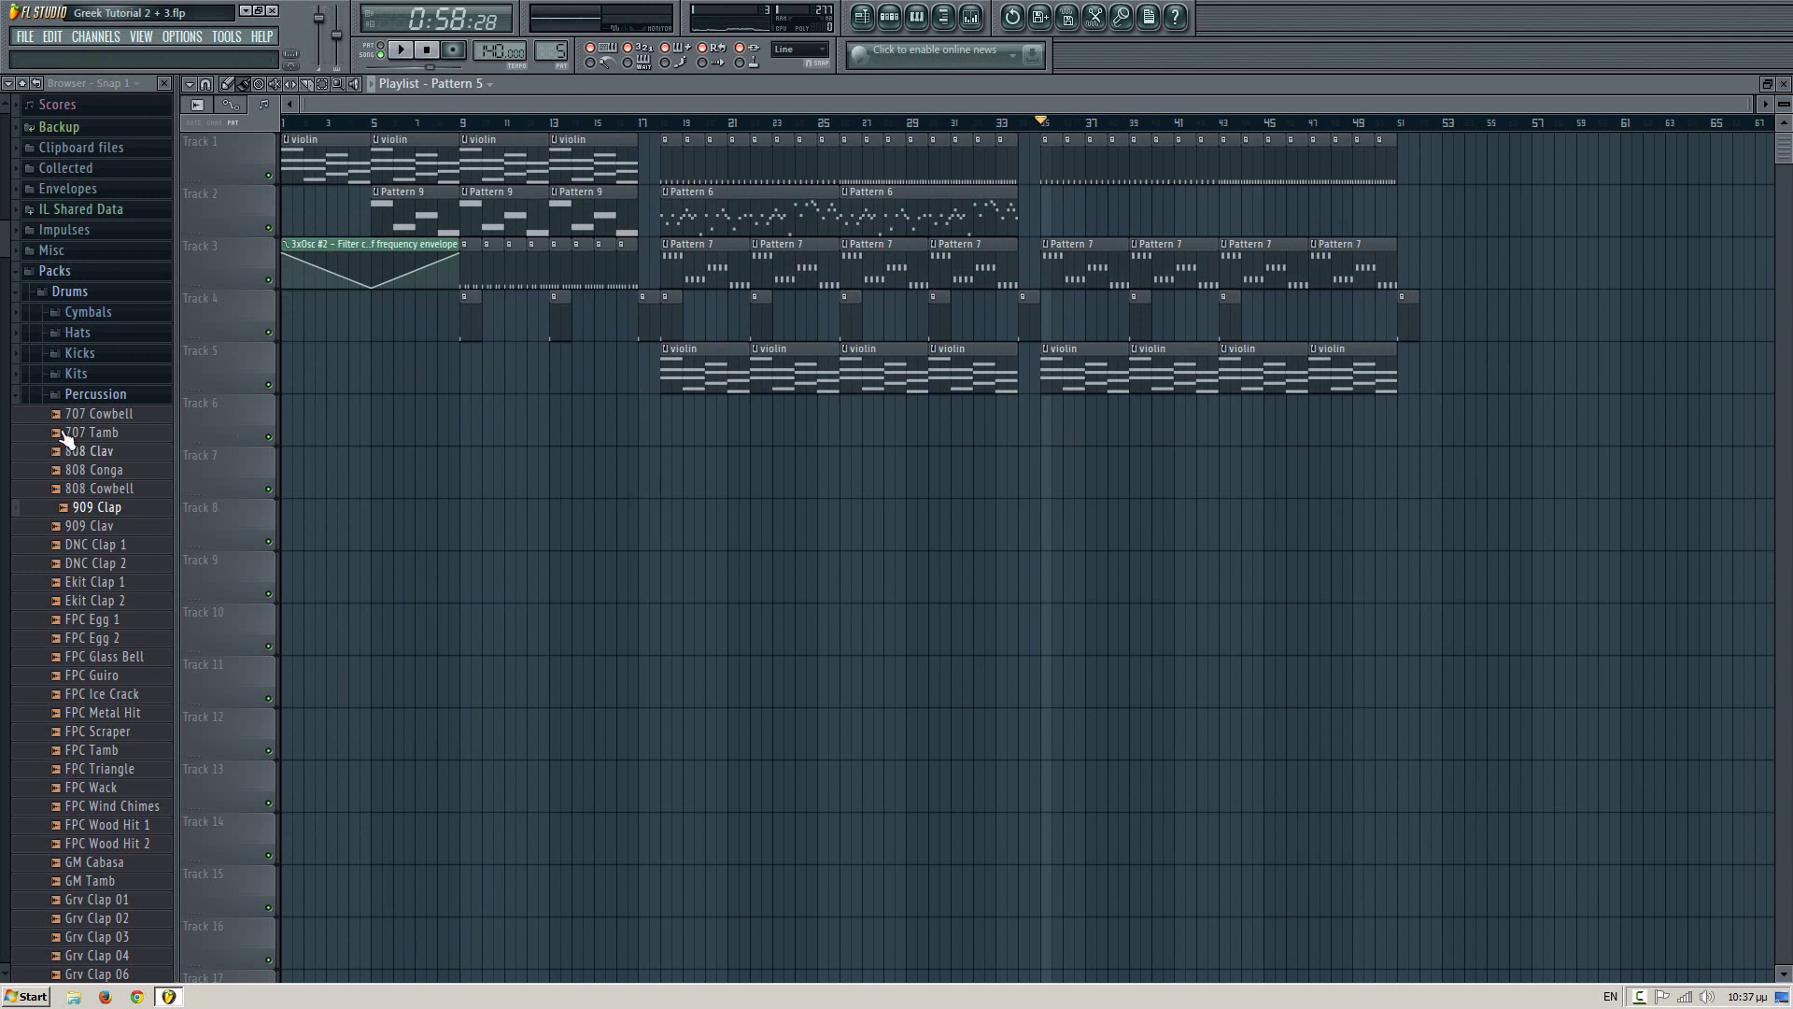
left_click(74, 393)
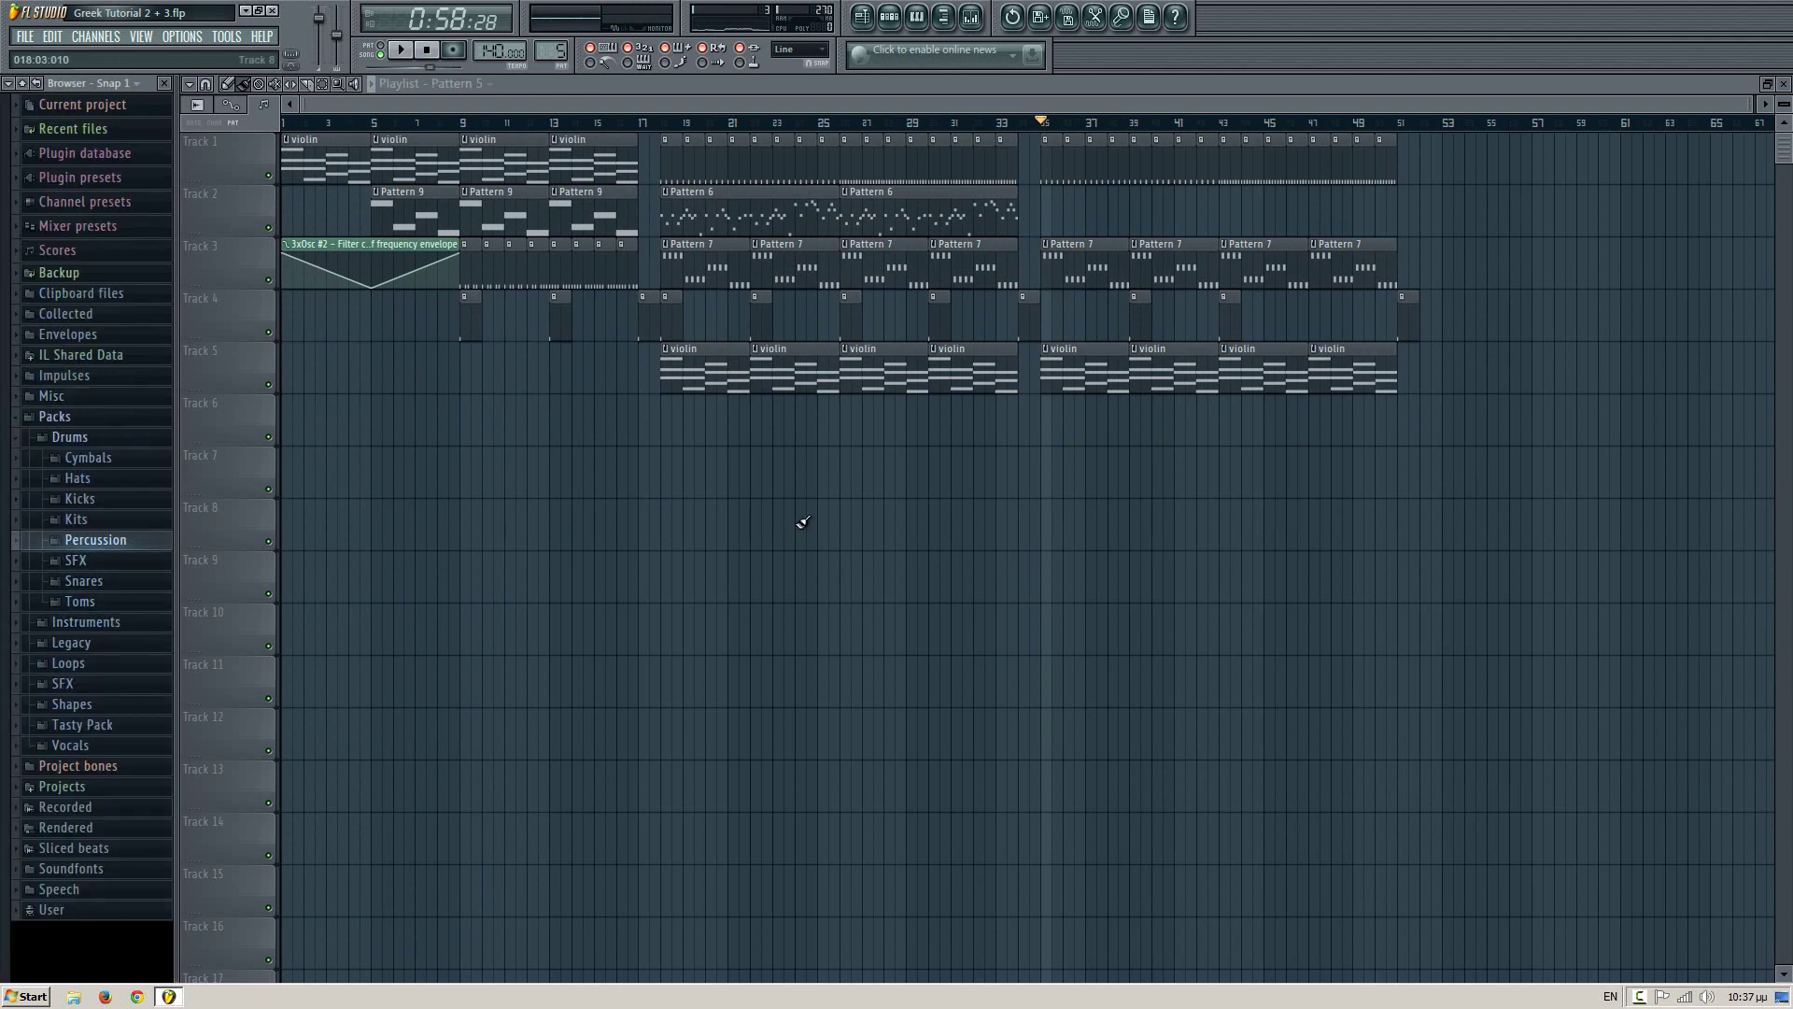
scroll(1073, 429, "right", 4)
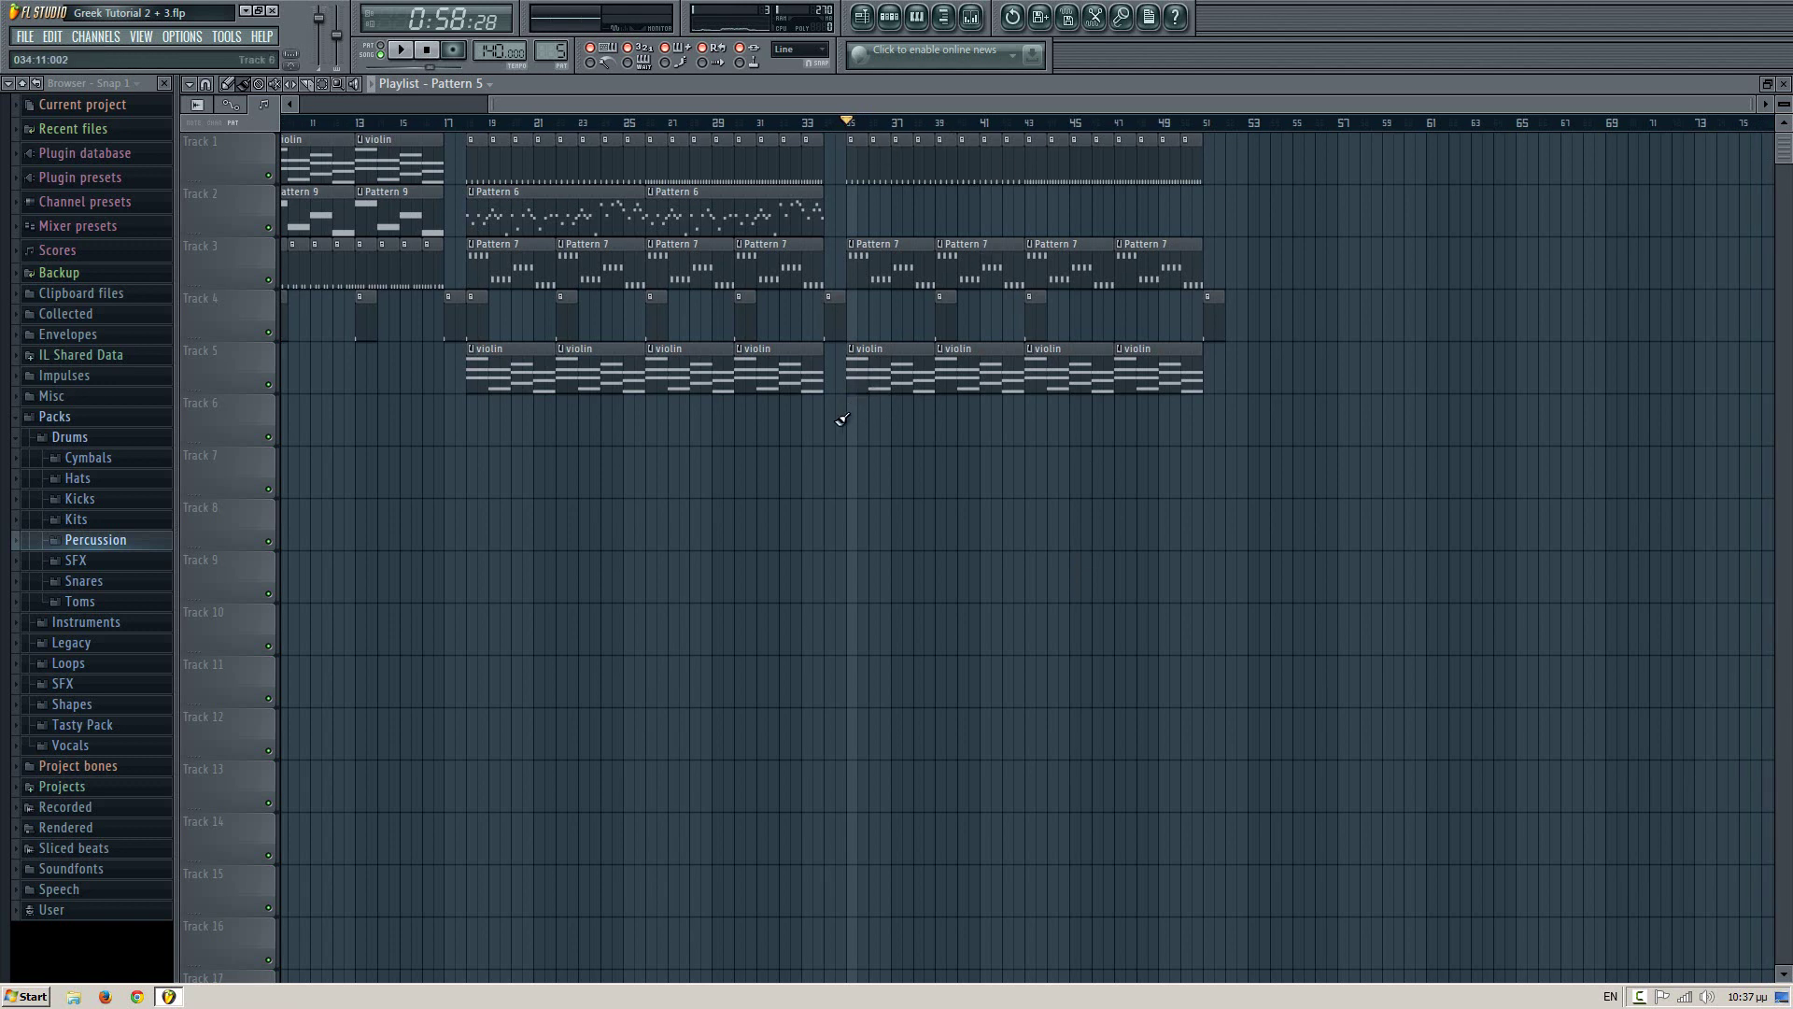
left_click_drag(841, 419, 472, 135)
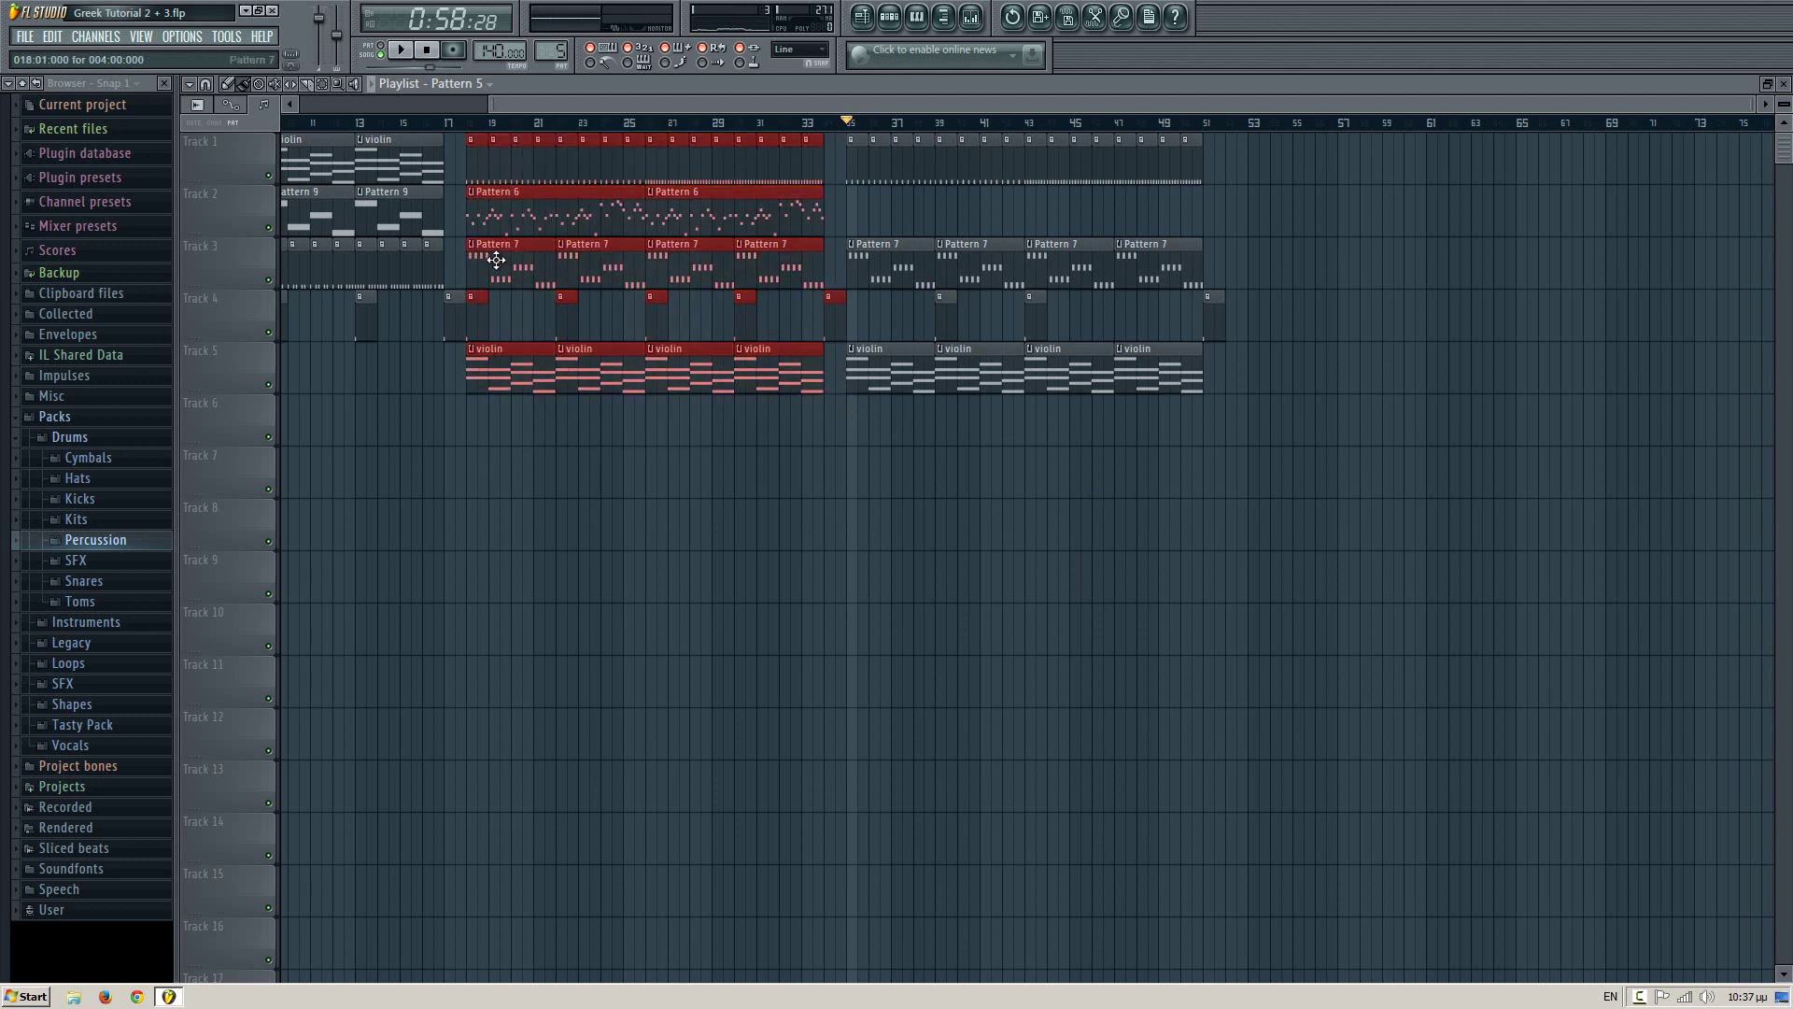
left_click_drag(496, 259, 1255, 259)
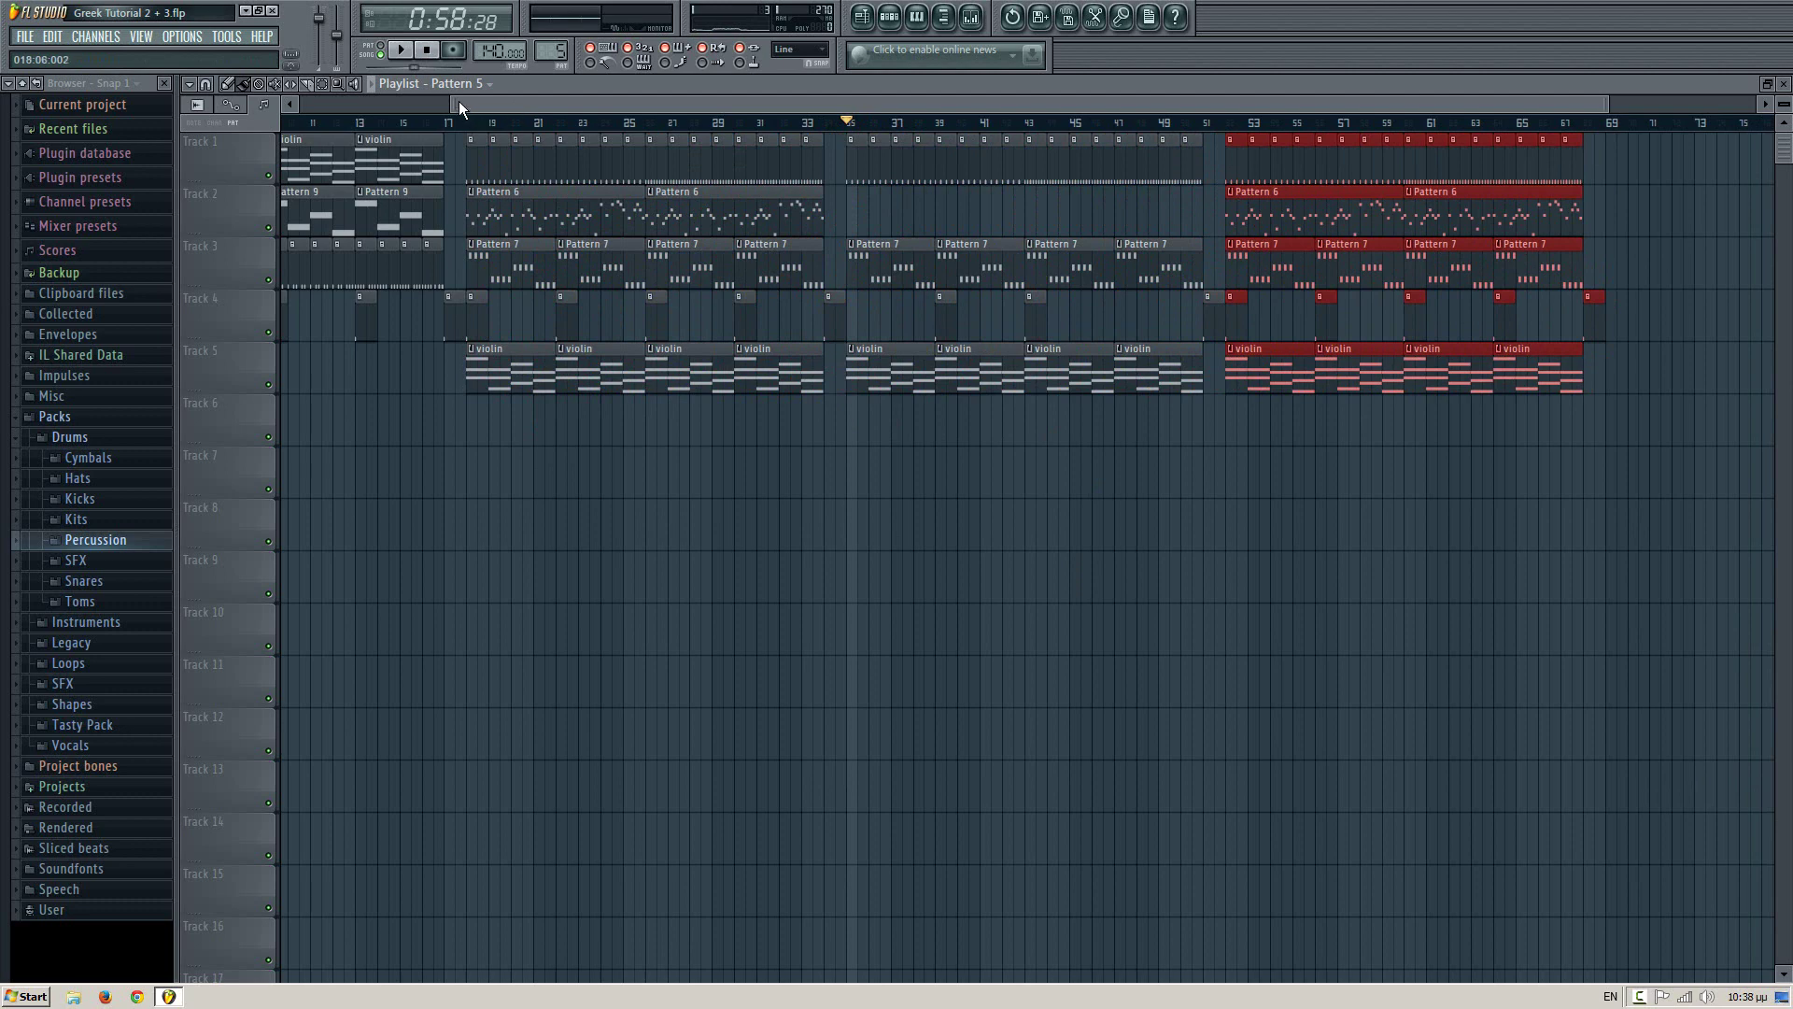
- Deselect the copied clips, set the playhead at bar 66 and review the complete arrangement from the intro to bar 68
left_click_drag(456, 103, 306, 105)
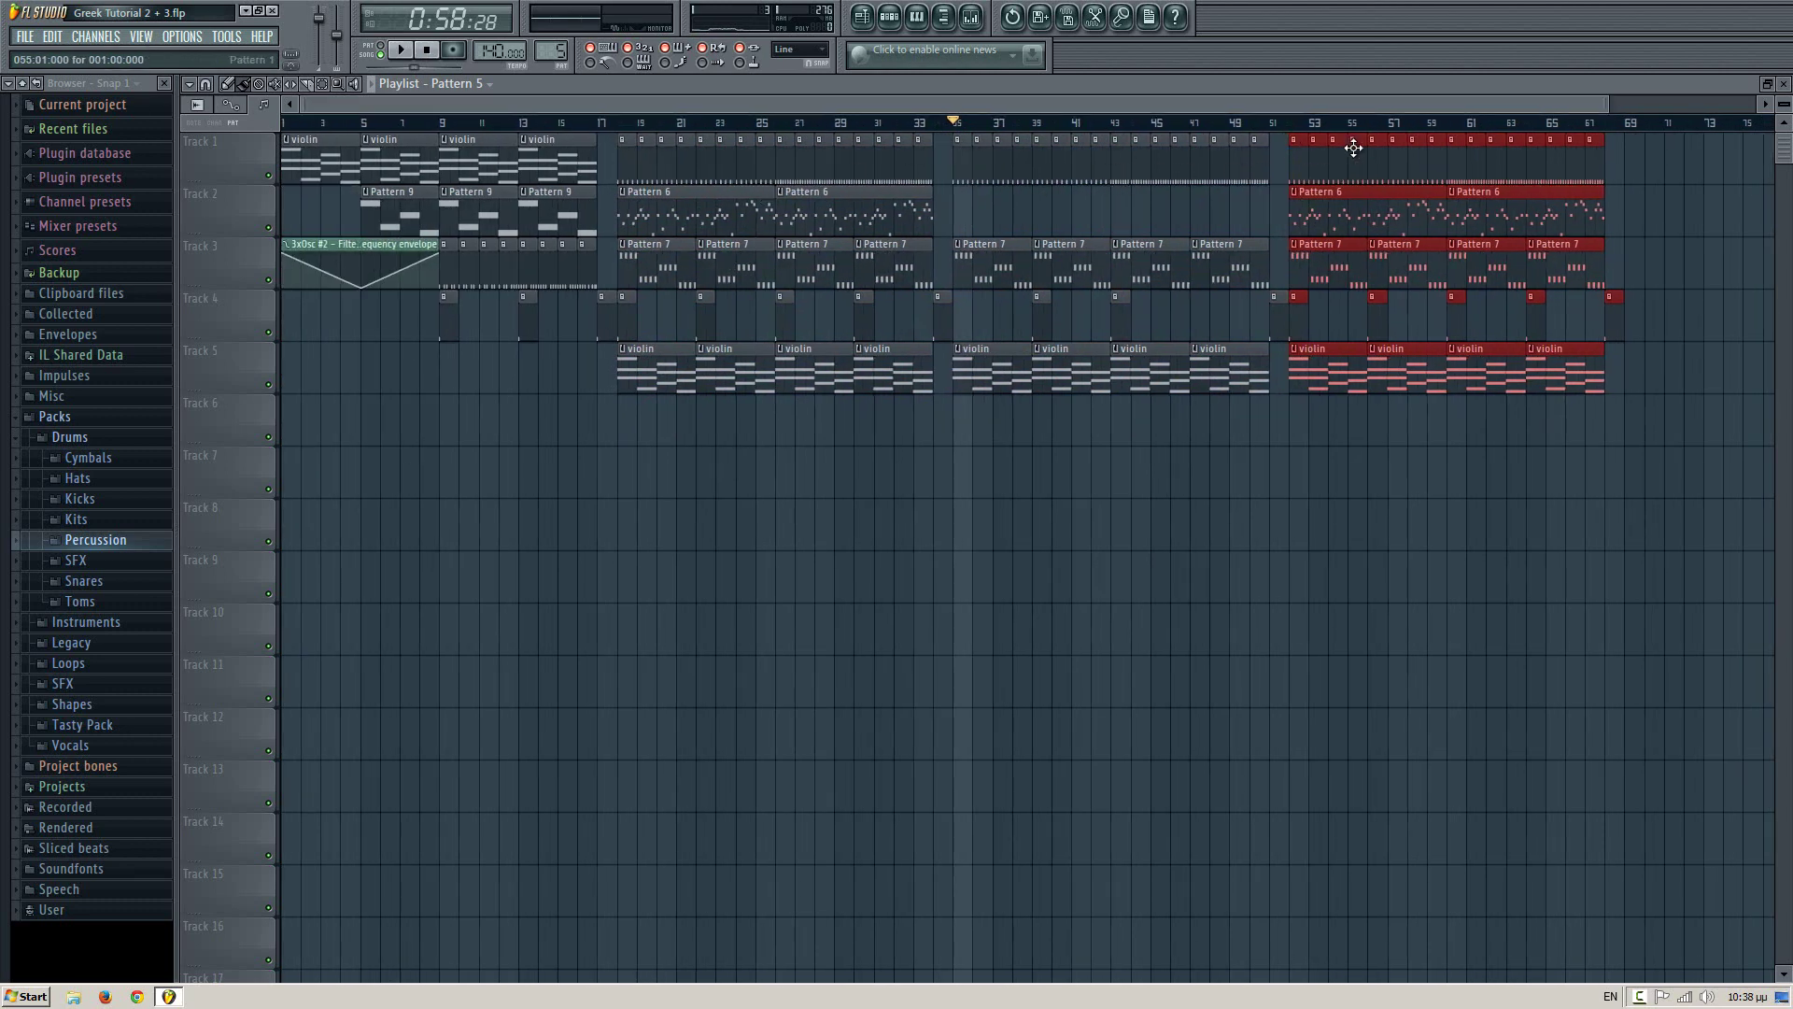
scroll(1494, 262, "right", 5)
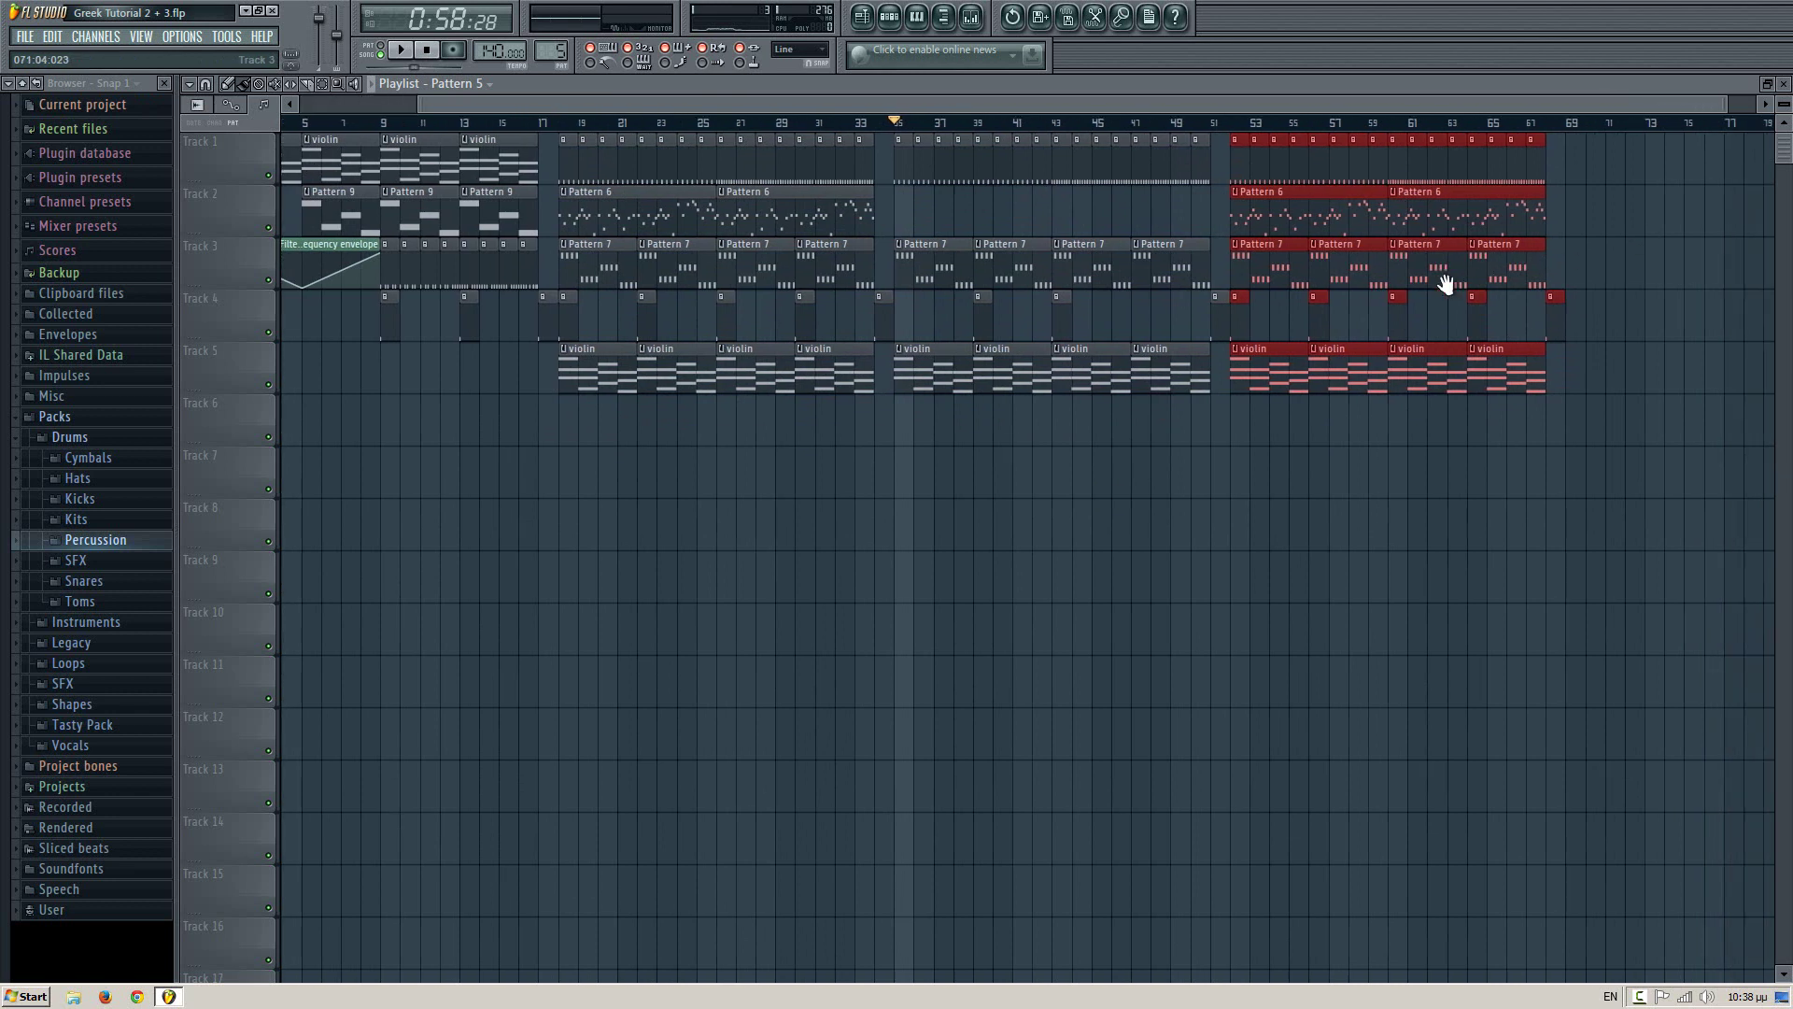
left_click(1010, 129)
left_click(979, 124)
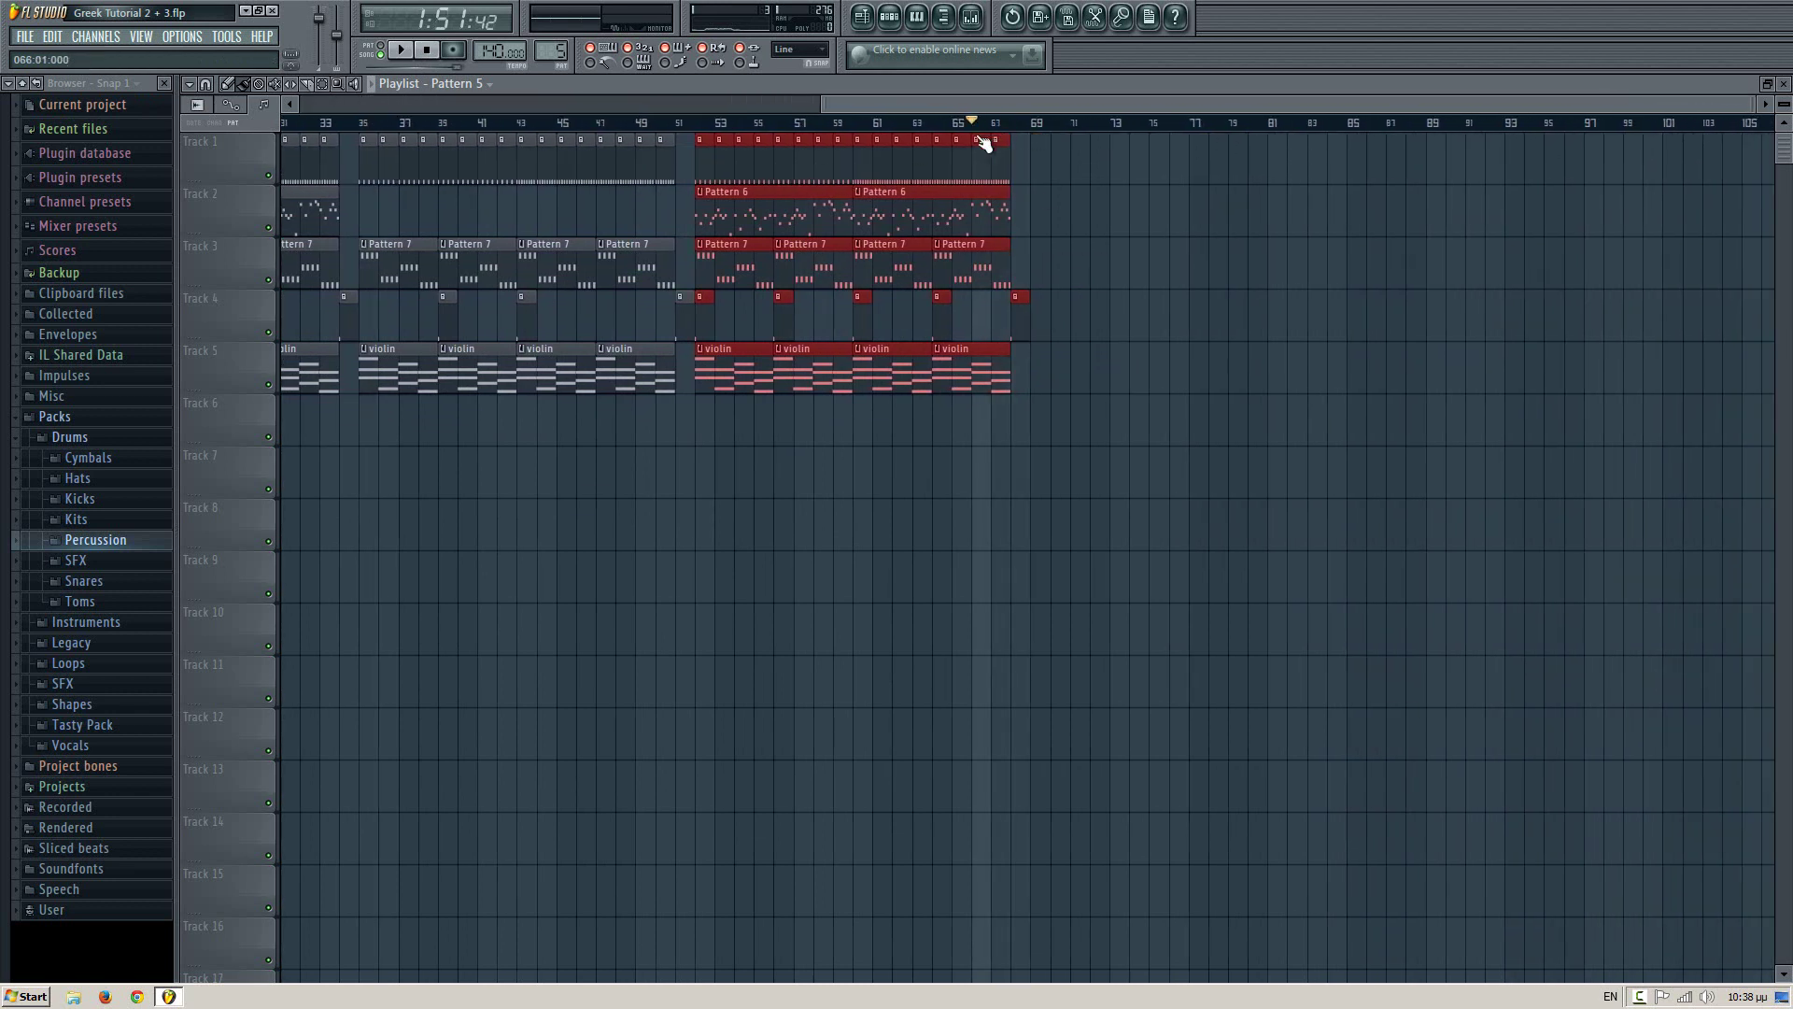
left_click(1102, 187)
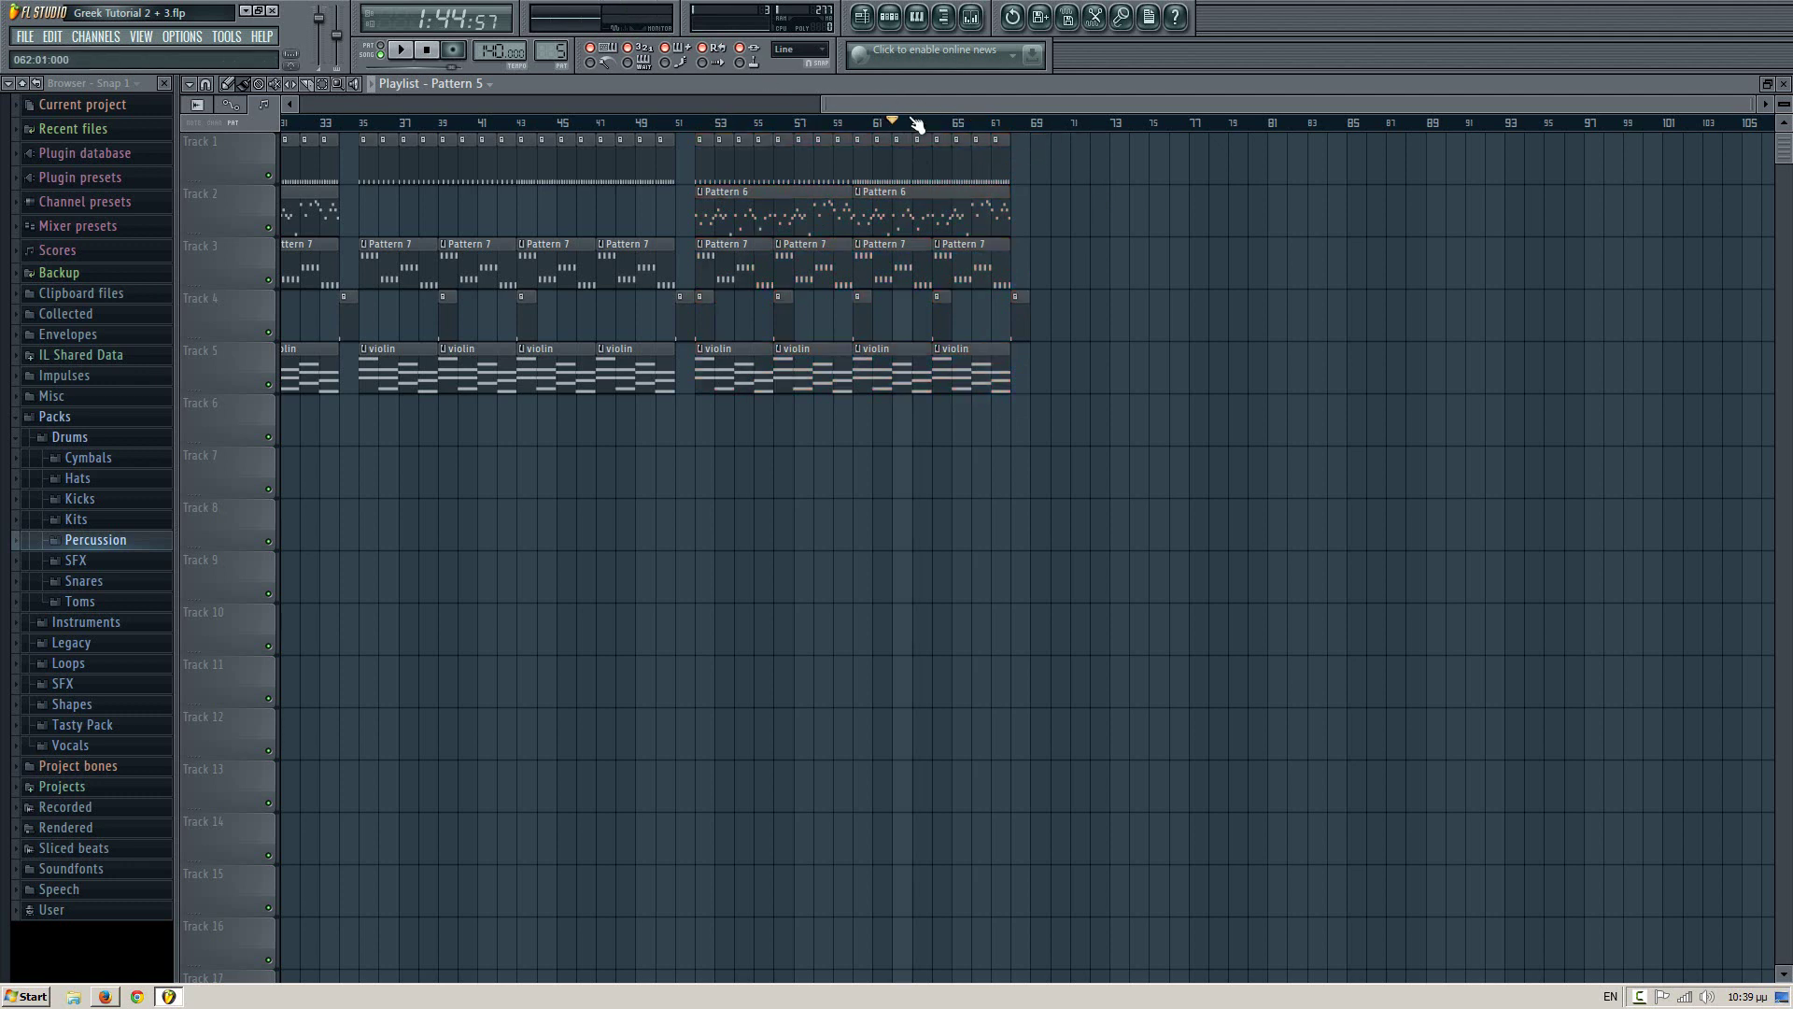
mouse_move(660, 514)
left_mouse_down()
mouse_move(515, 700)
mouse_move(1189, 644)
mouse_move(1038, 545)
left_mouse_up()
left_click_drag(694, 287, 876, 288)
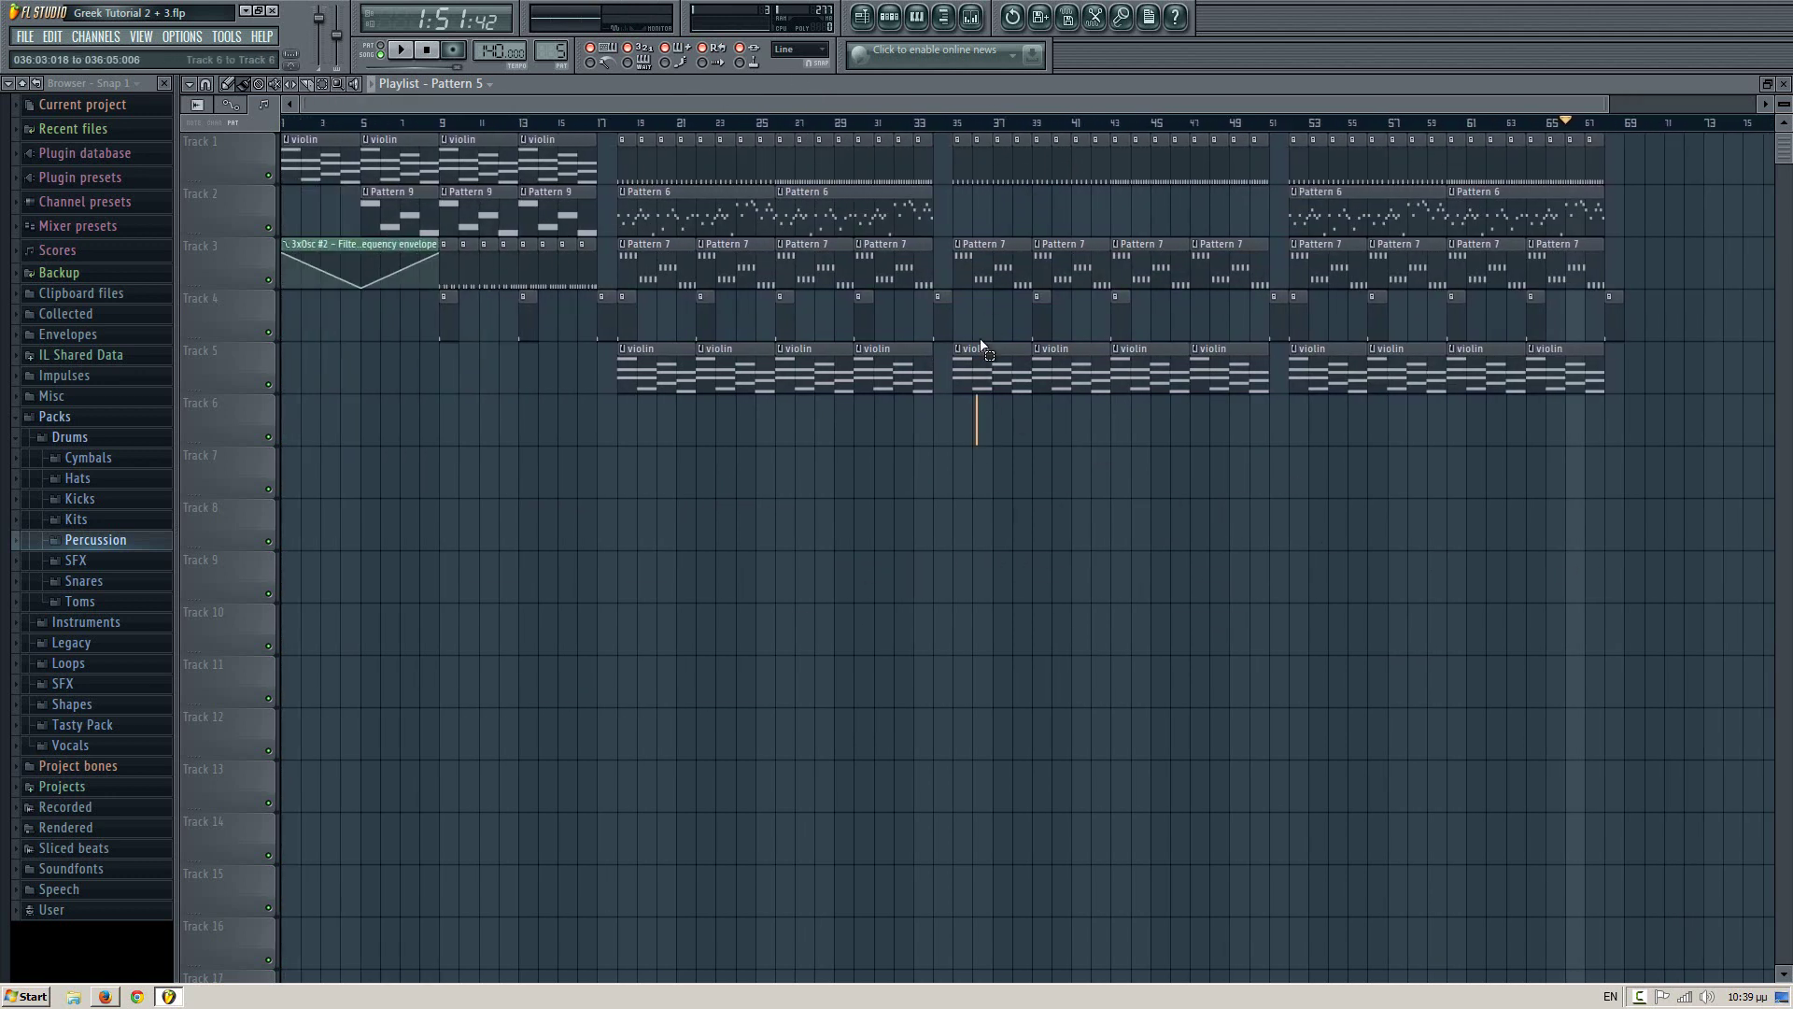
- Duplicate the clips of bars 35 to 50 to bars 69 to 84 and place a Pattern 5 crash clip on Track 4 at bar 85
left_click_drag(979, 438, 1056, 136)
left_click_drag(962, 439, 1263, 137)
left_click_drag(1041, 540, 1226, 125)
left_click(1498, 409, "ctrl")
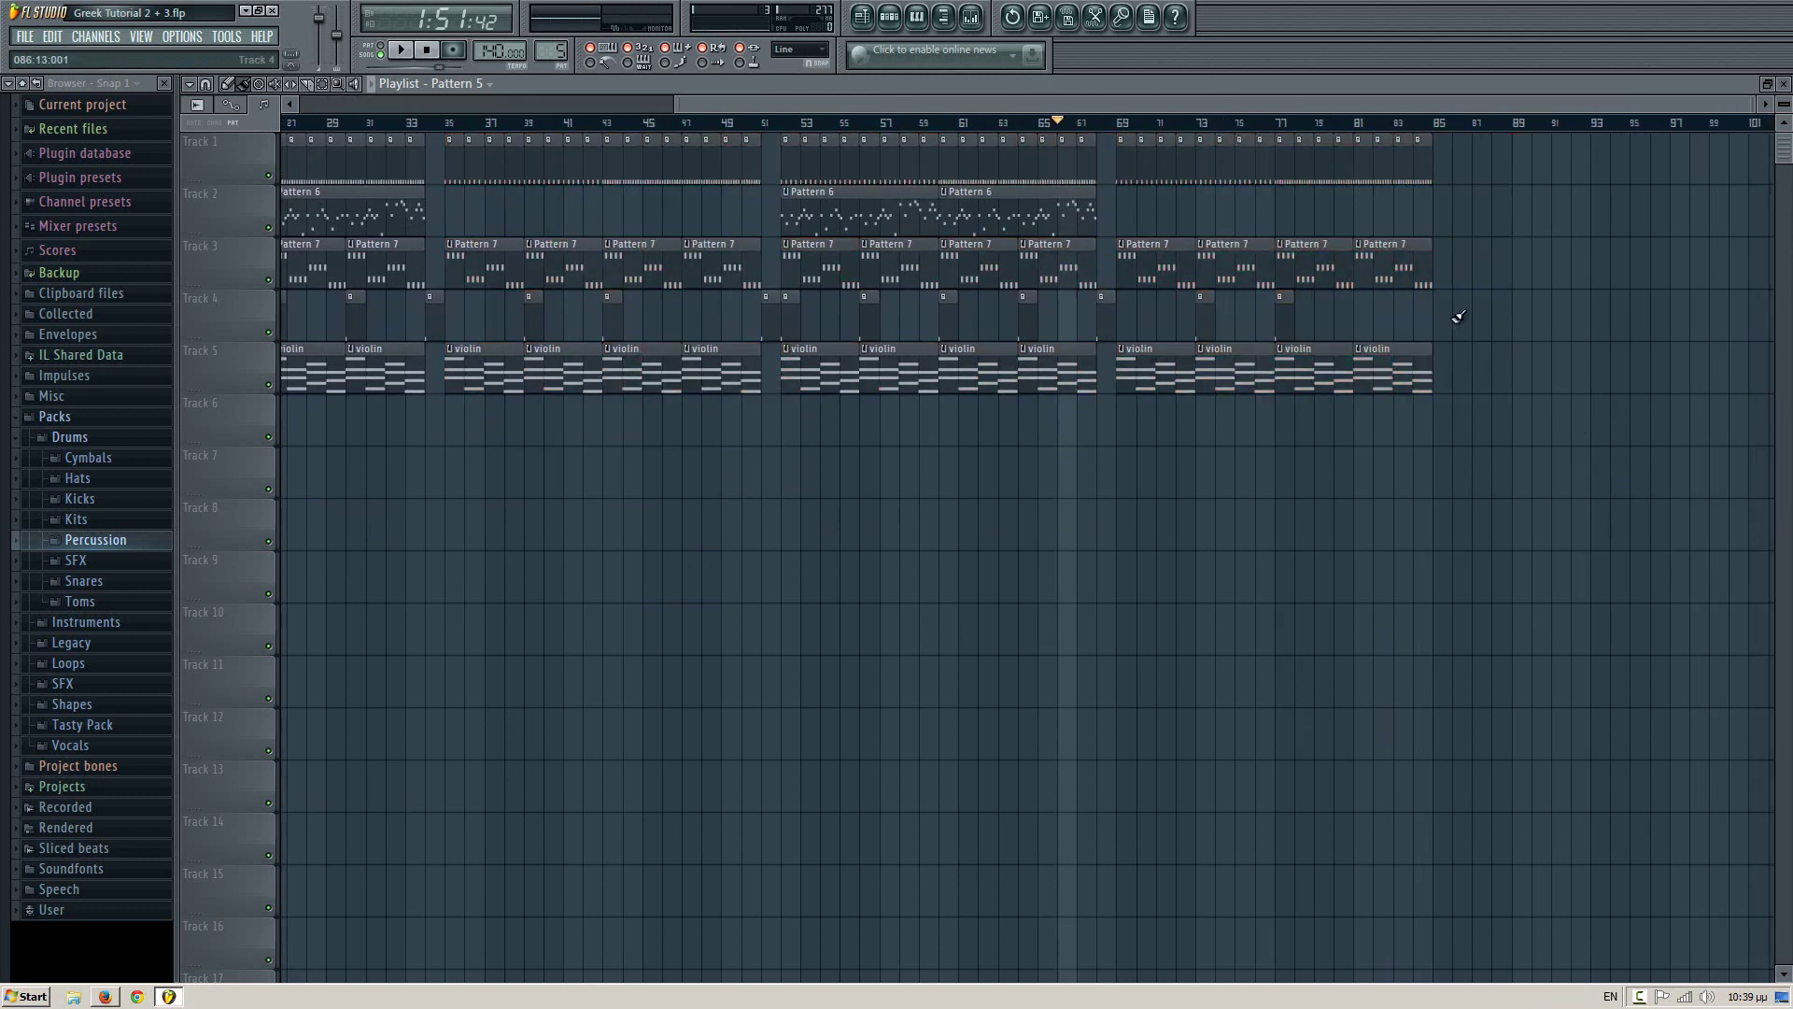
left_click_drag(1561, 222, 920, 125)
left_click(828, 376)
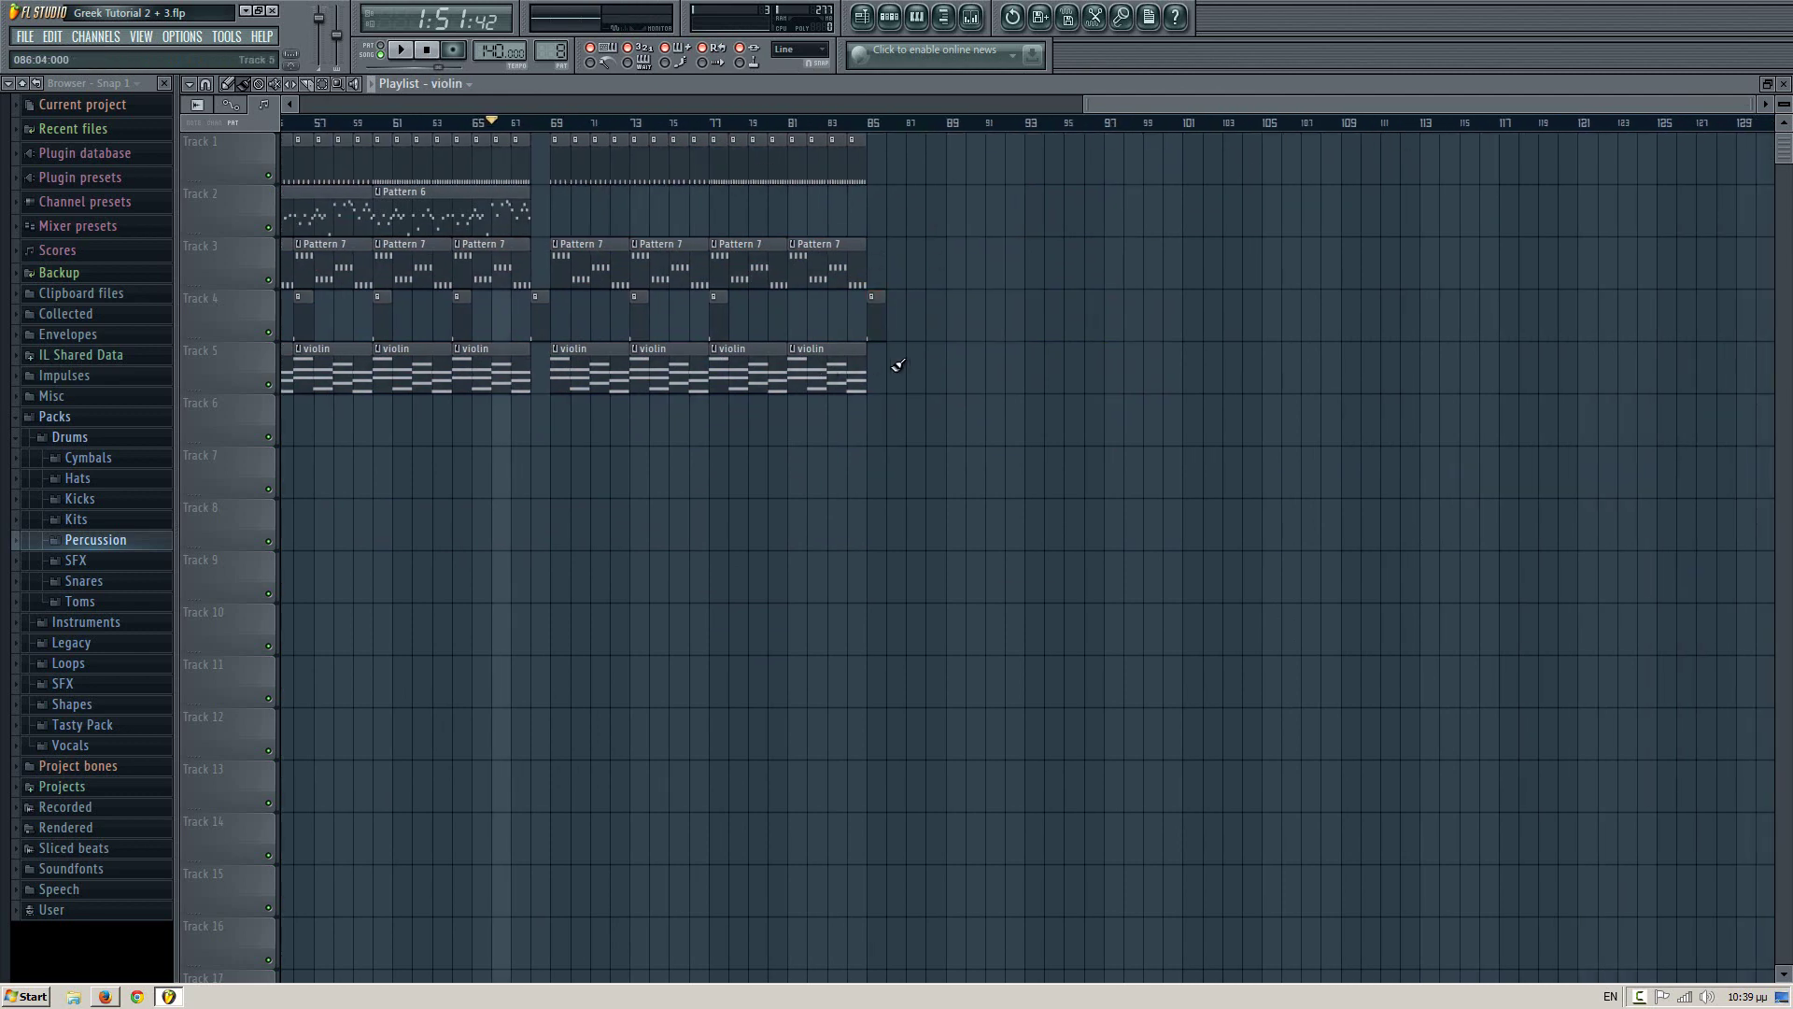
- Place four violin clips in a row on Track 5, covering bars 86 to 101
left_click_drag(896, 366, 1147, 351)
left_click(794, 247)
left_click(899, 209)
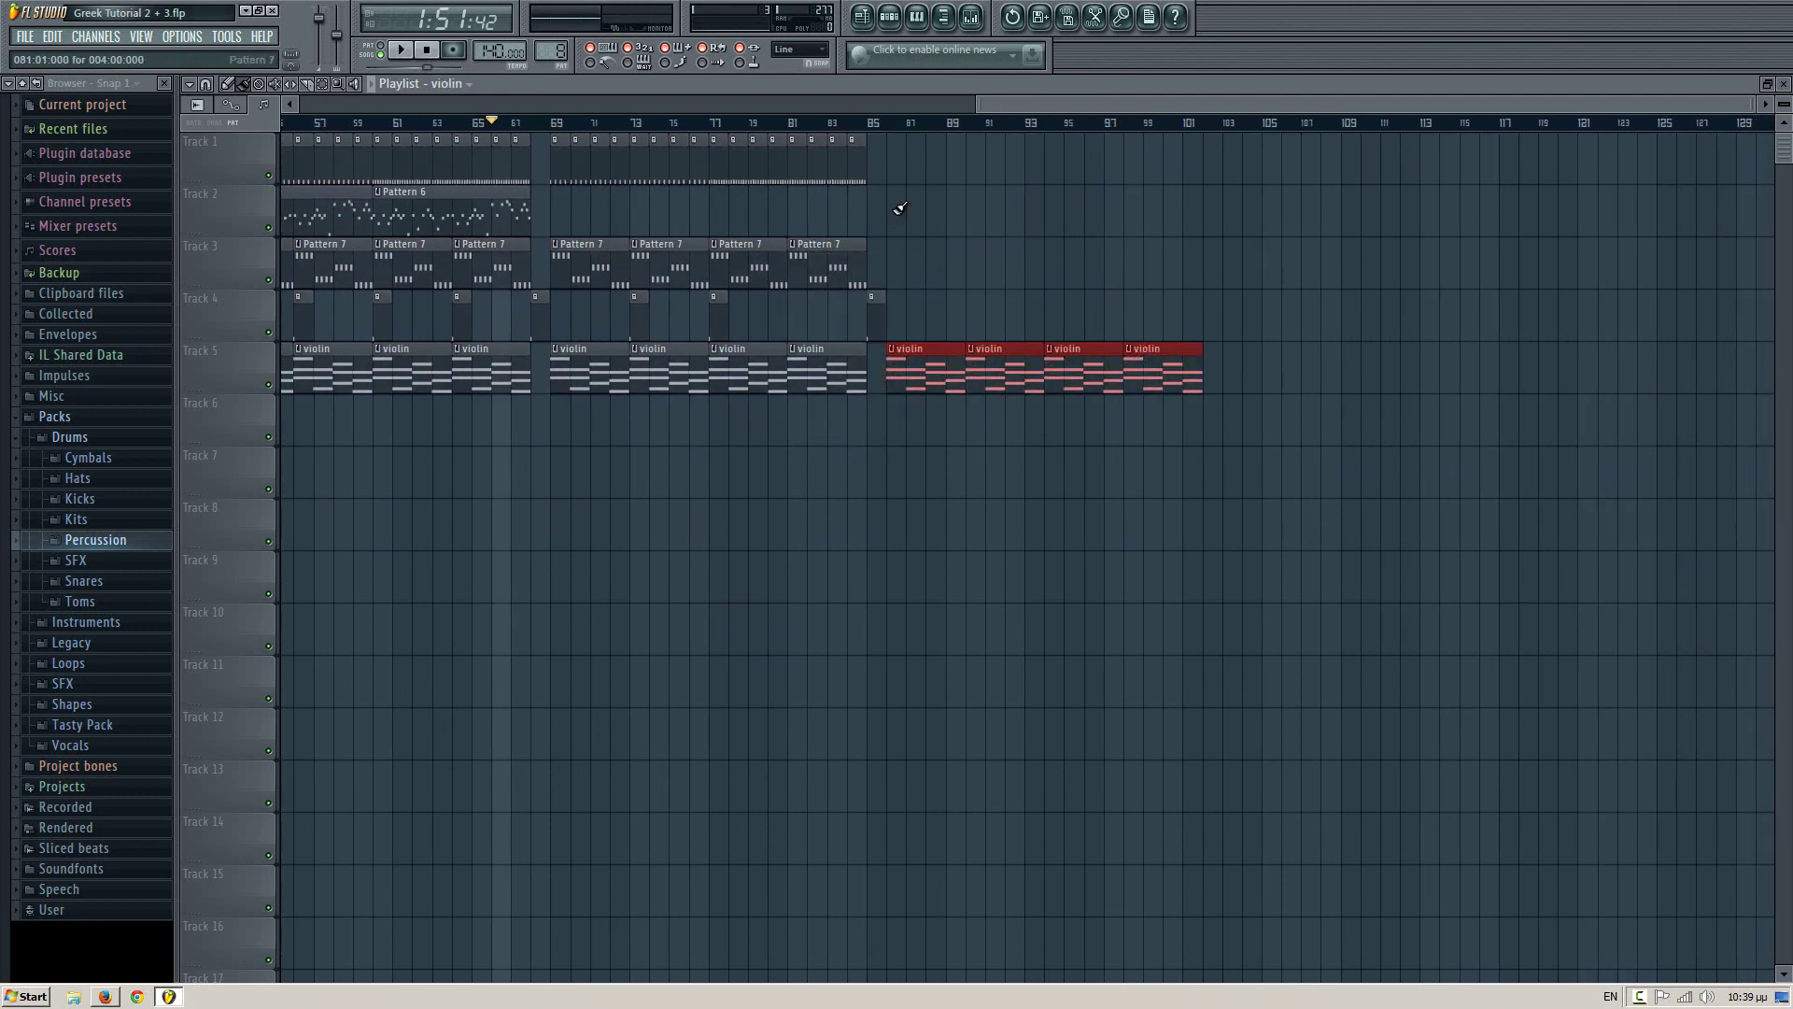
- Pick up Pattern 9 from the intro and place its clips on Track 2 from bar 86 onward
scroll(691, 299, "left", 10)
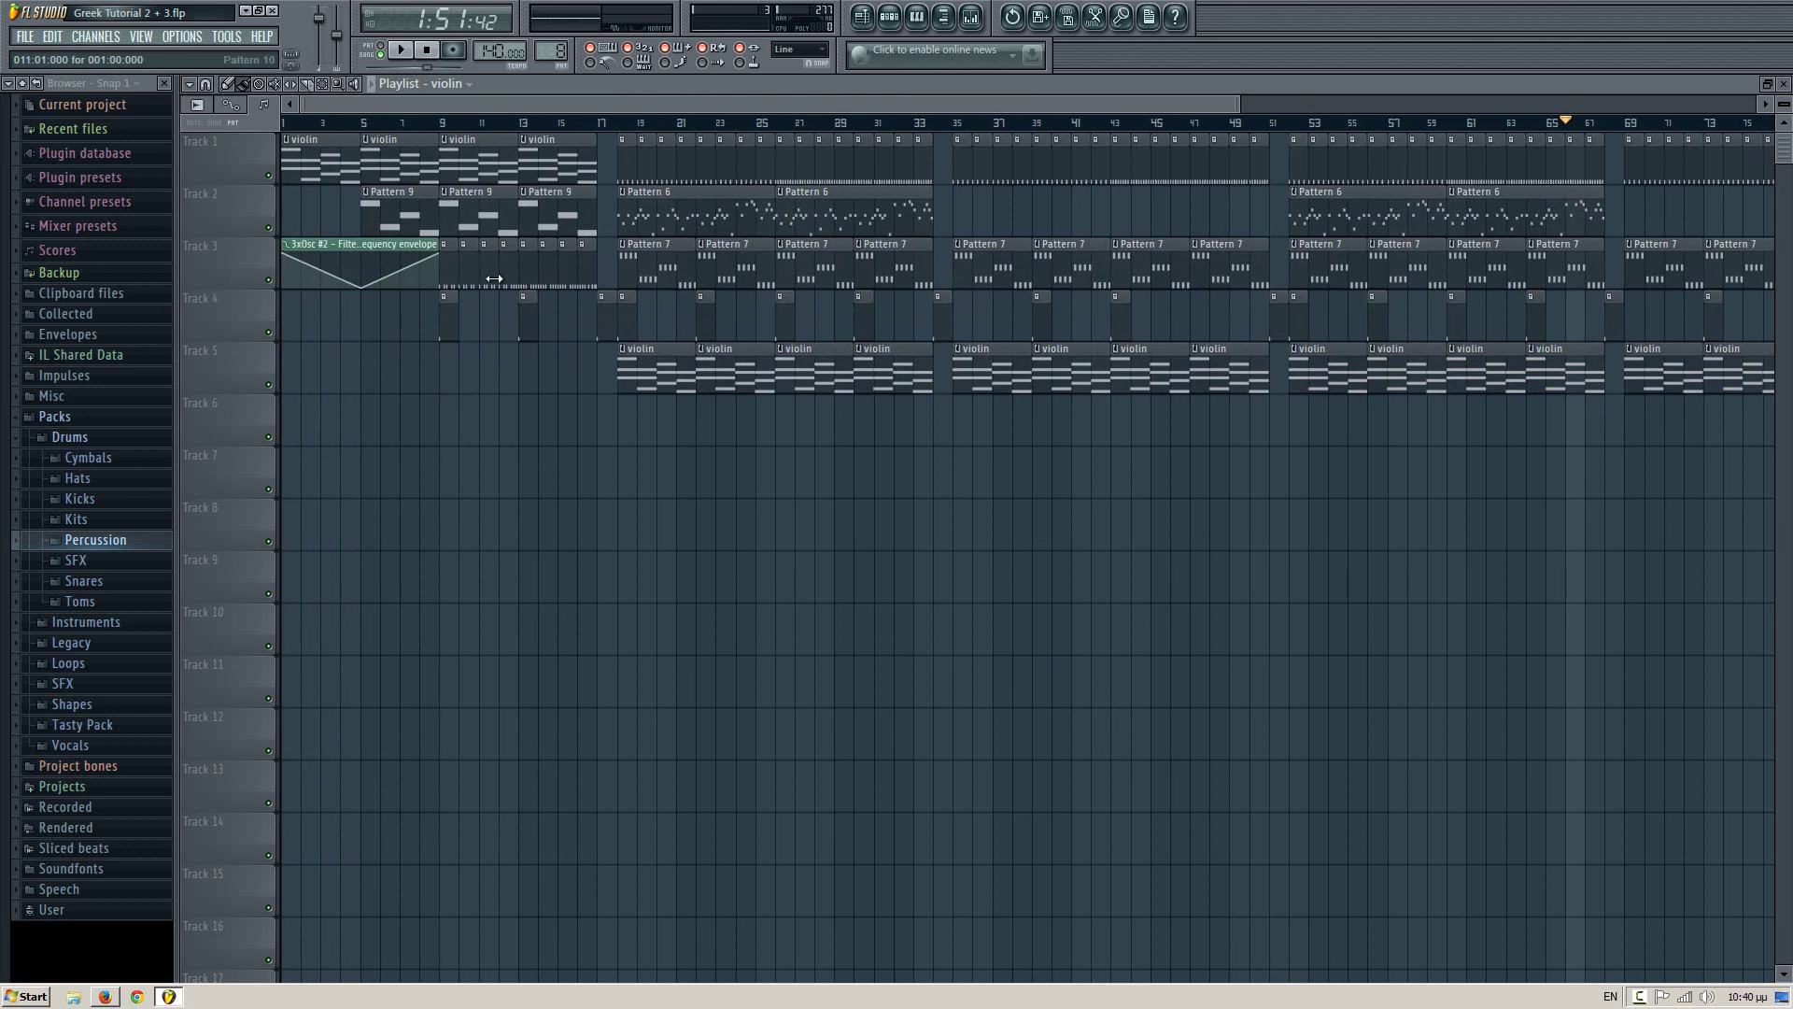
left_click(546, 200)
left_click_drag(411, 104, 1237, 110)
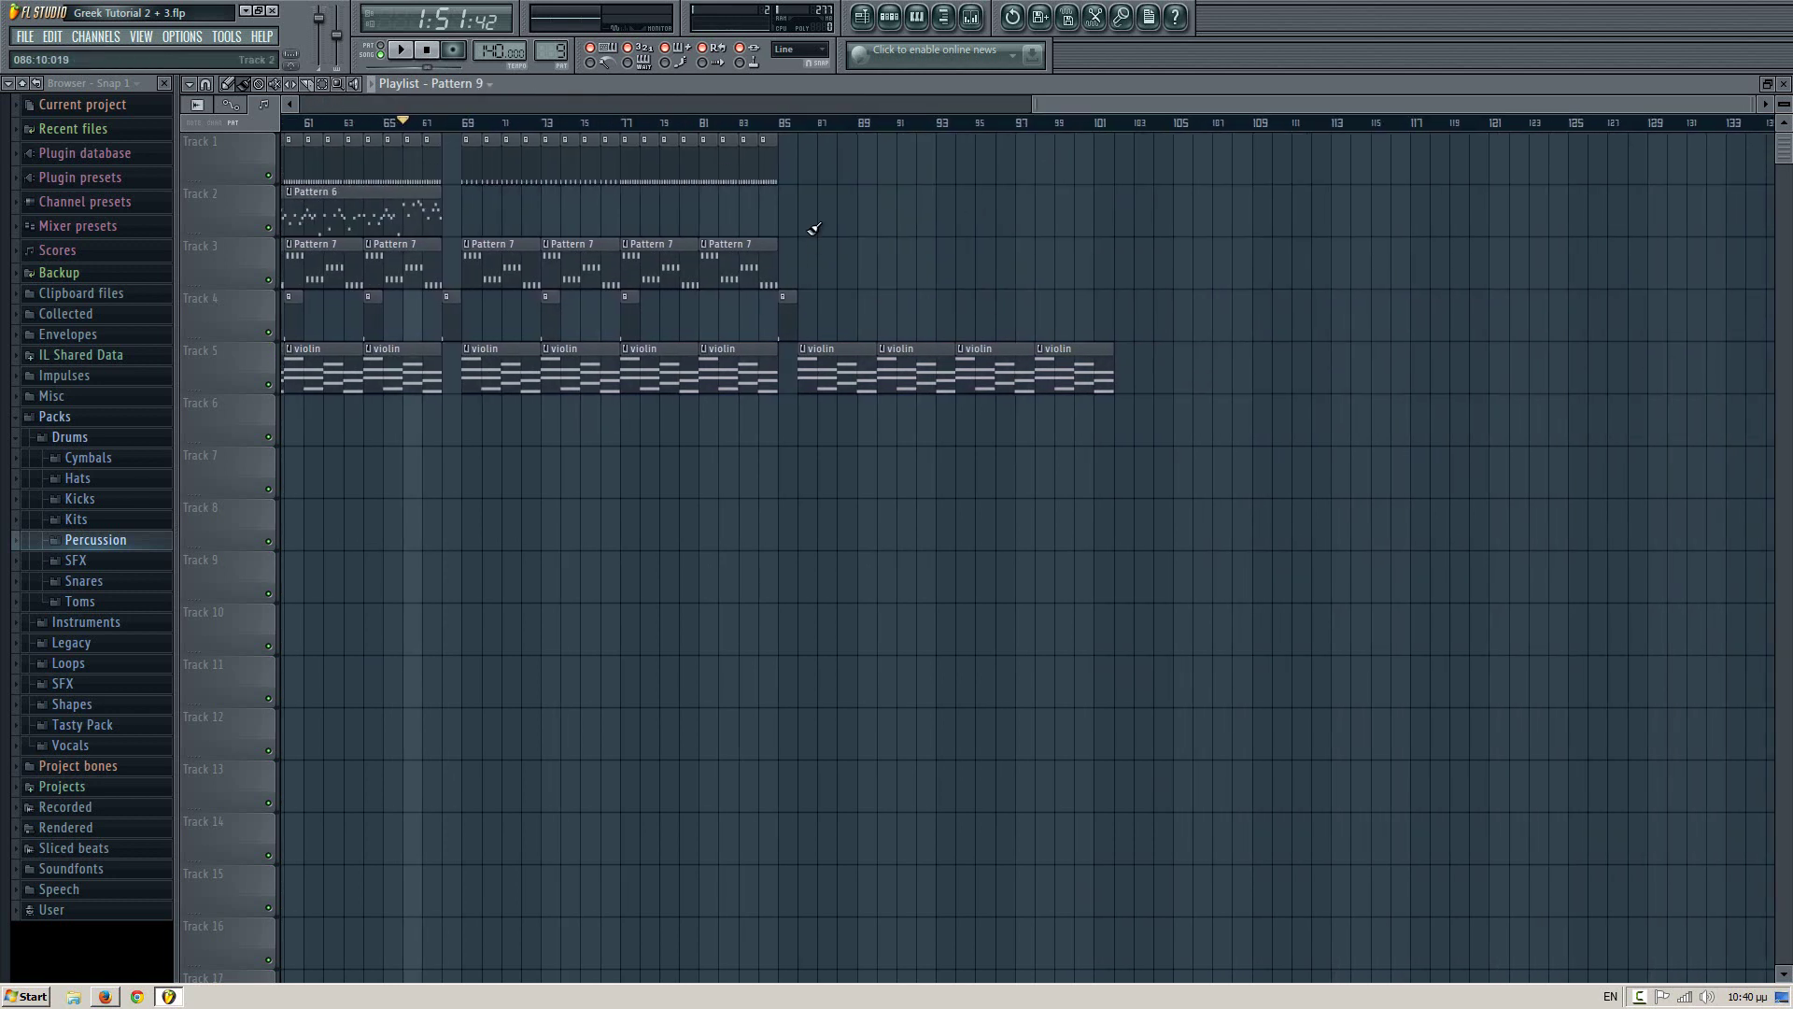
mouse_move(806, 213)
left_mouse_down()
mouse_move(1046, 211)
mouse_move(989, 222)
mouse_move(1021, 168)
left_mouse_up()
- Select and deselect the intro clips of bars 13 to 16, and remove the trial violin and Pattern 9 clips from bar 86 onward
left_click_drag(1058, 369, 1772, 523)
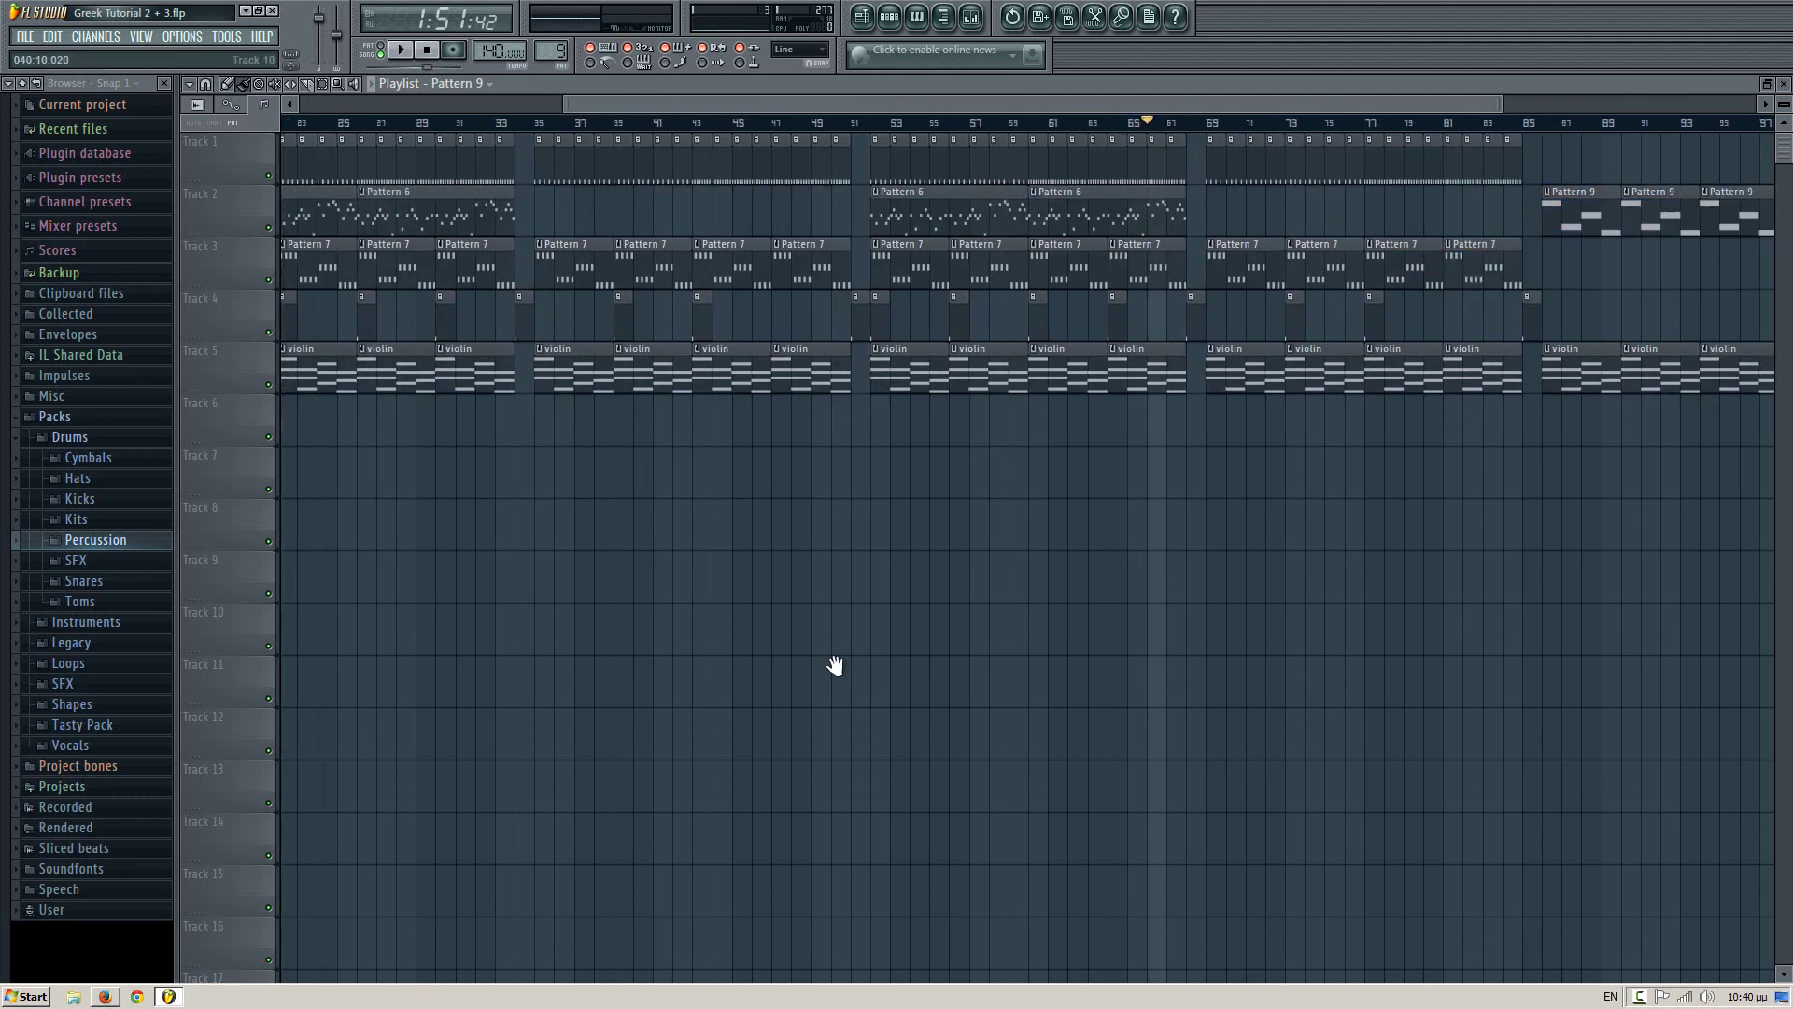
left_click_drag(837, 664, 1258, 616)
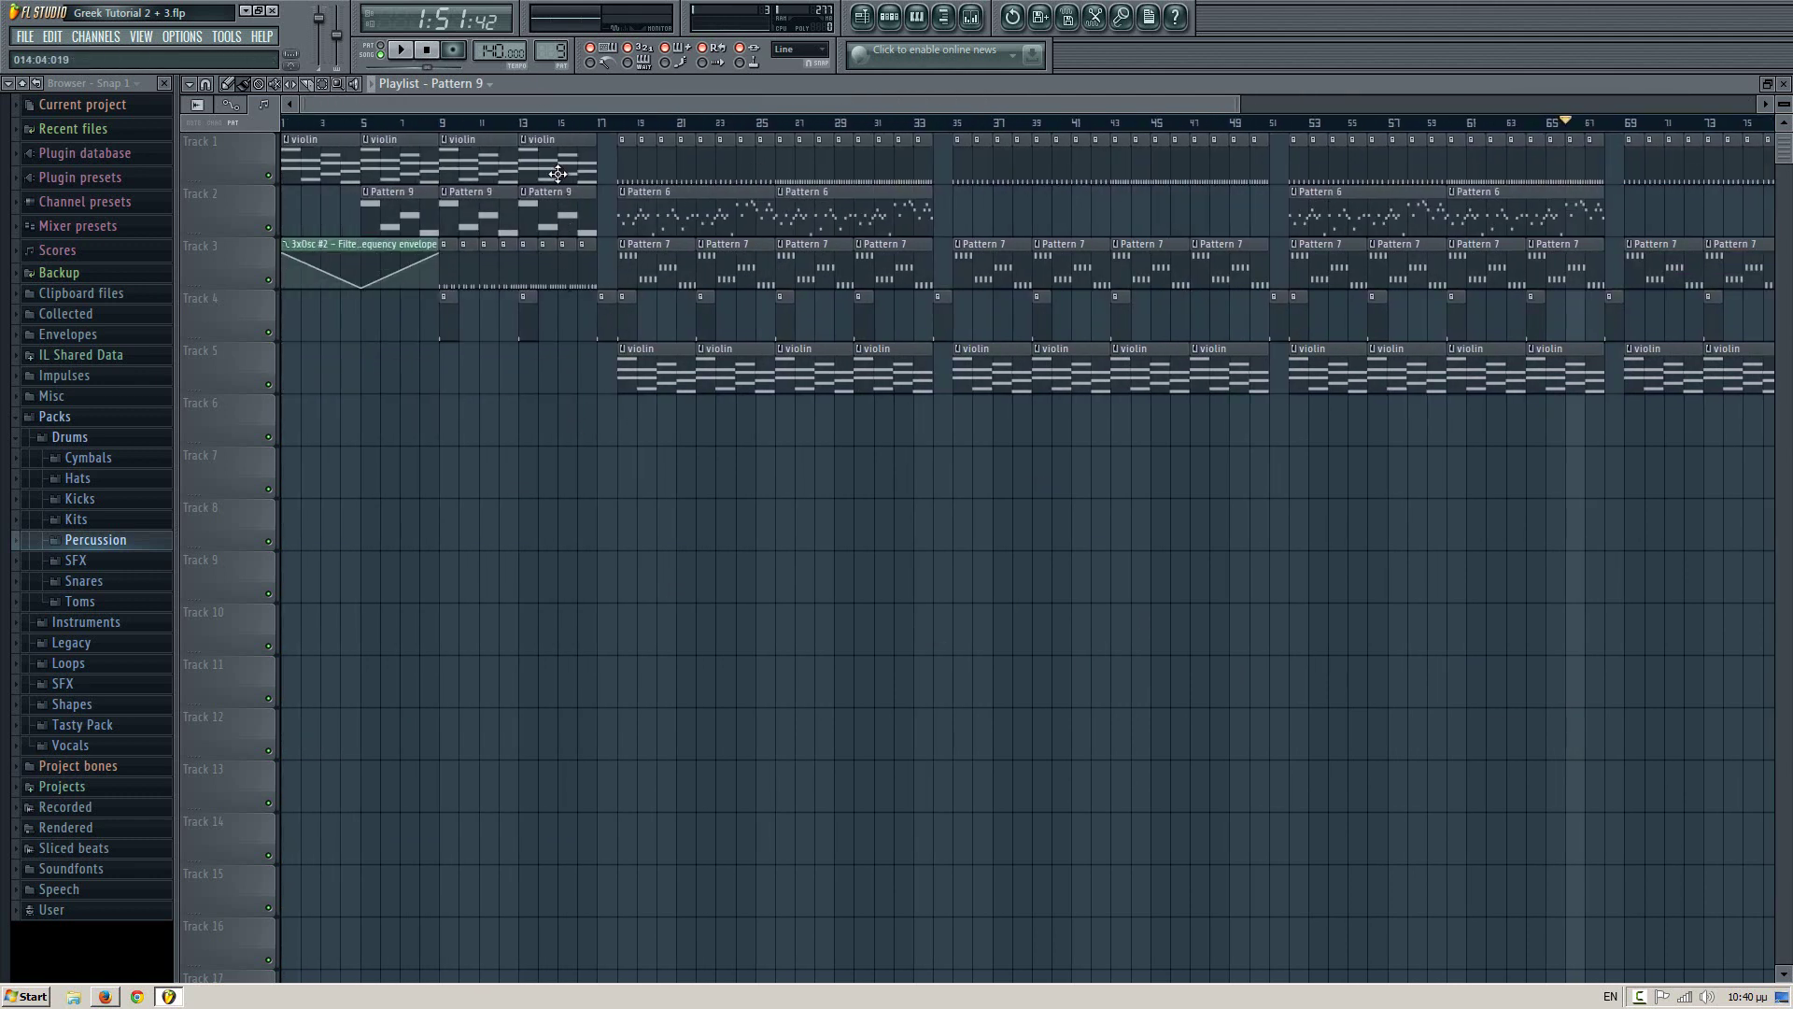
left_click_drag(585, 328, 533, 174)
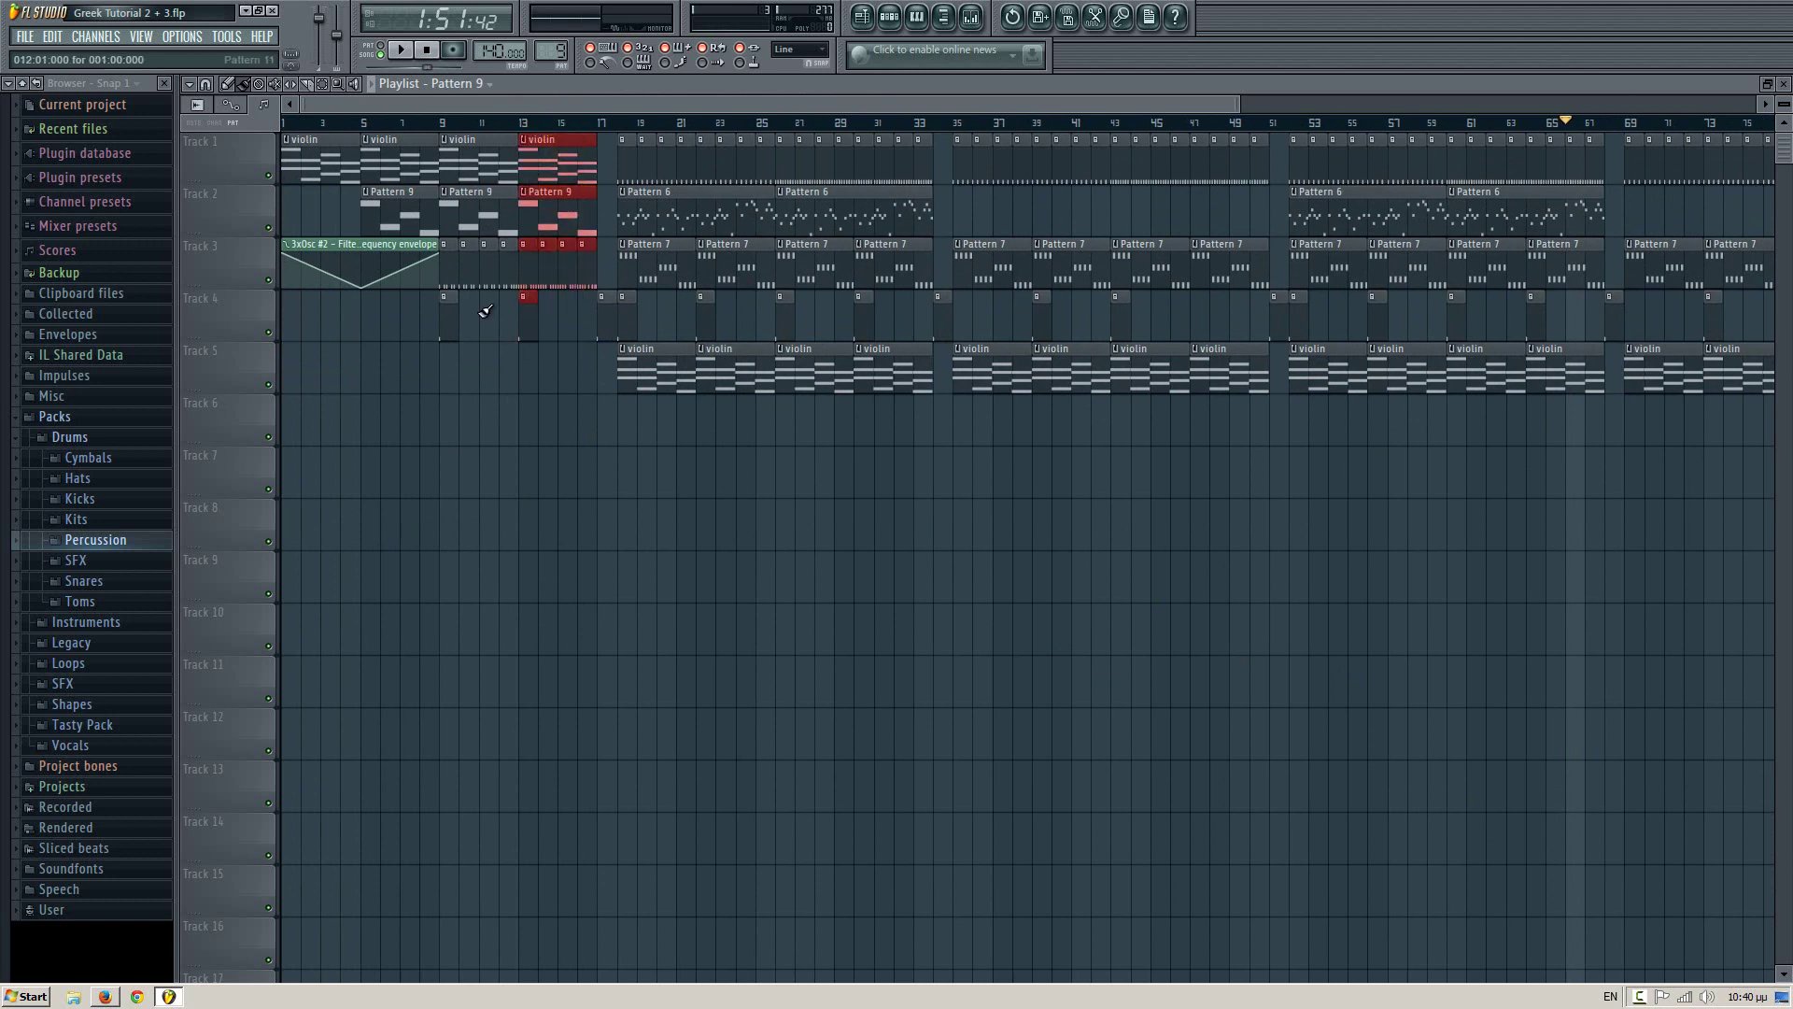
left_click(616, 500, "ctrl")
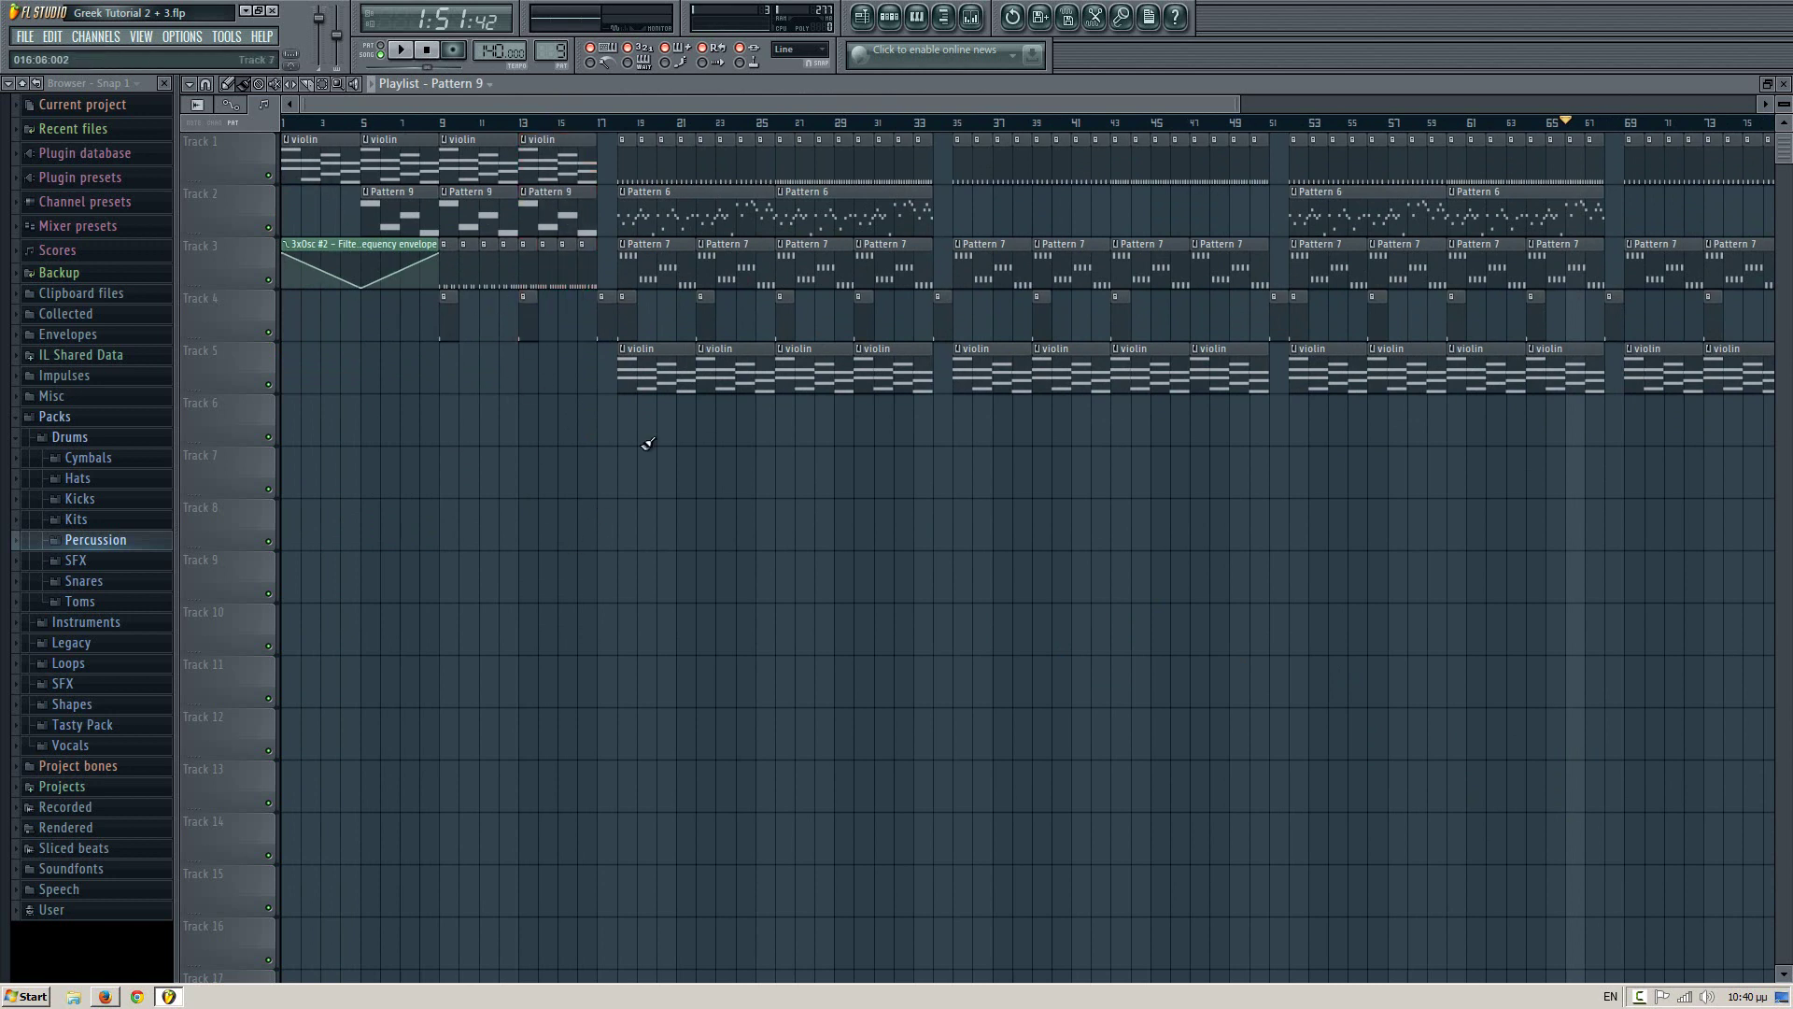
left_click_drag(1756, 607, 892, 563)
left_click_drag(656, 287, 857, 353)
left_click_drag(756, 513, 1194, 618)
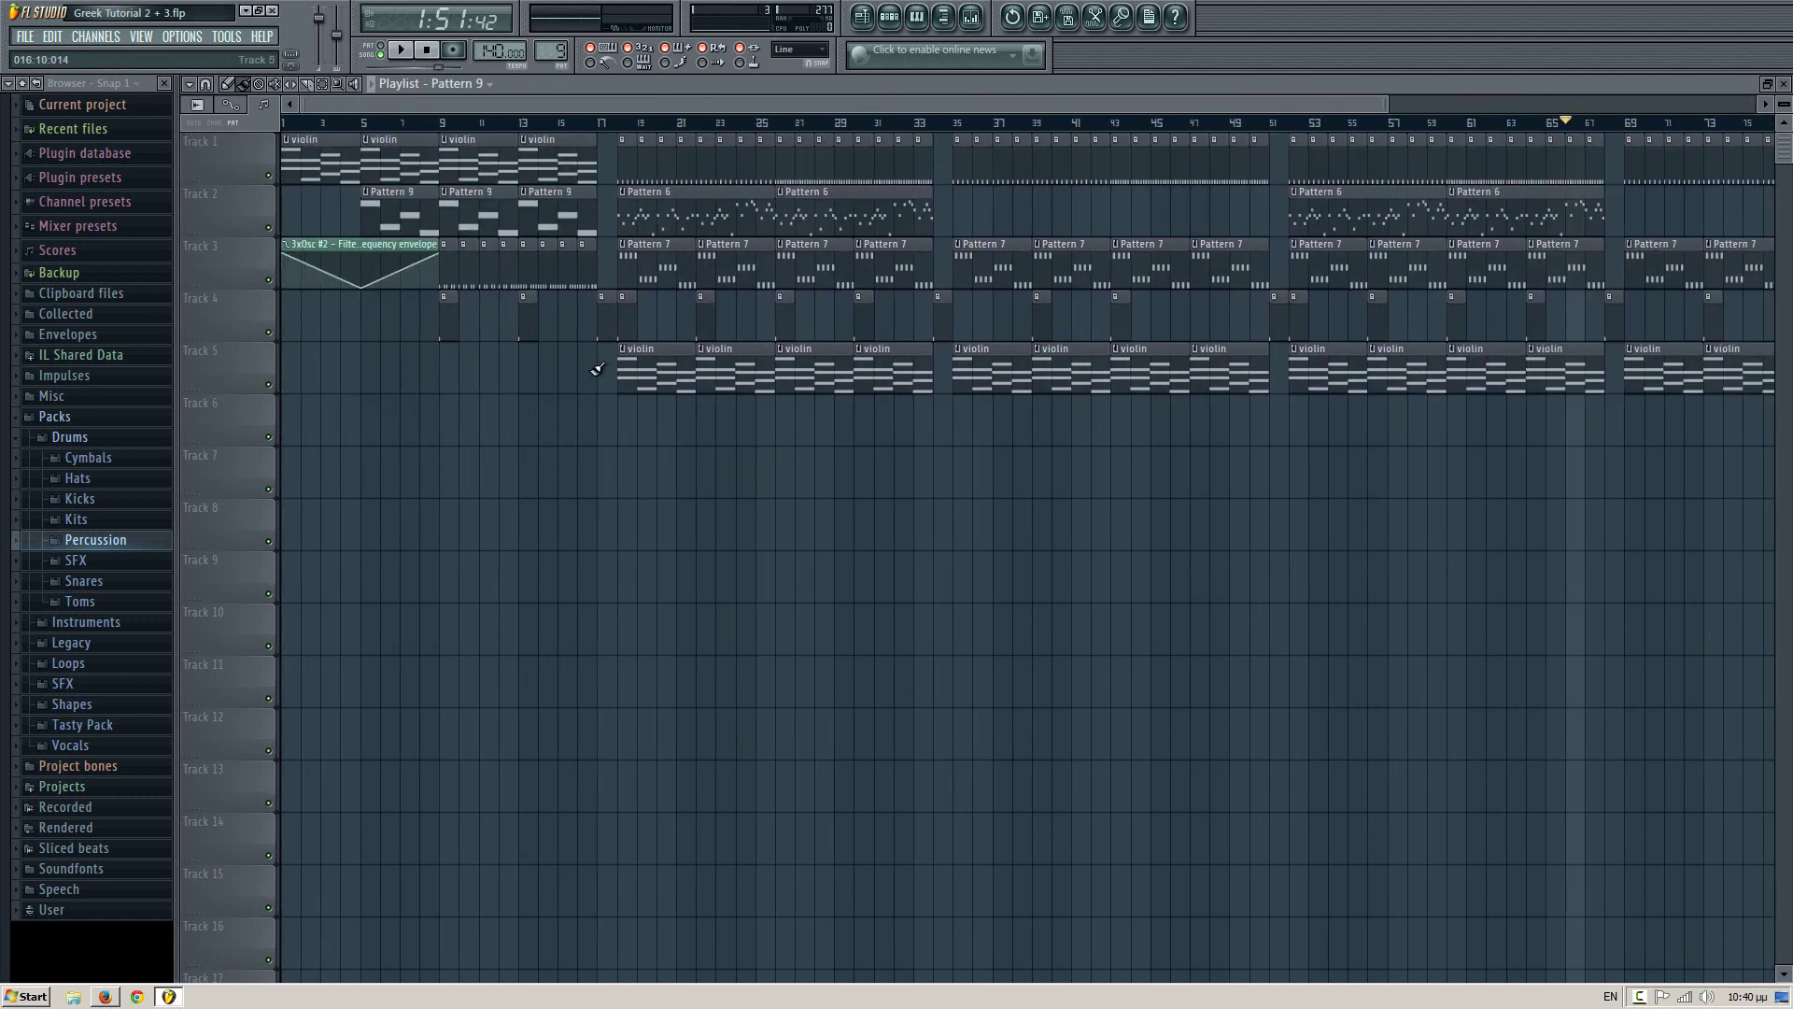
- Copy the violin, Pattern 9, drum and crash clips of bars 13 to 16 to the end of the song at bar 85
left_click_drag(568, 443, 529, 154)
left_click_drag(707, 620, 327, 598)
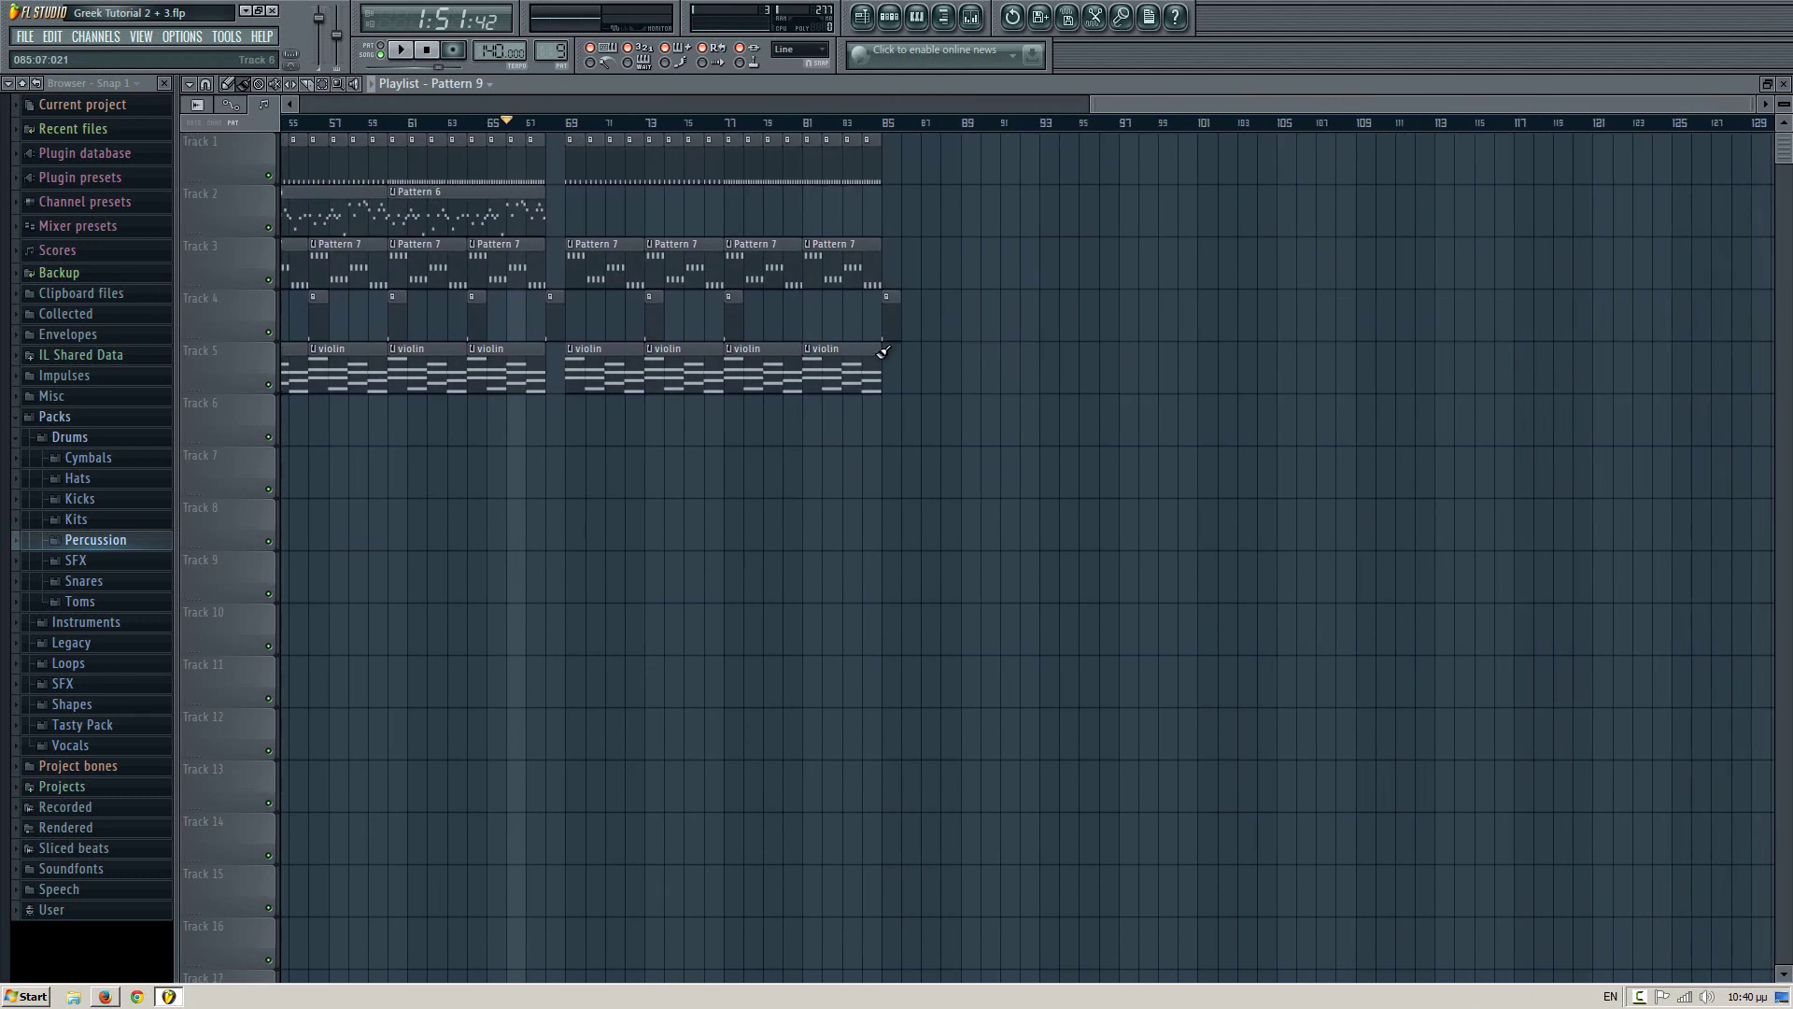
left_click_drag(988, 361, 578, 437)
key("ctrl+v")
left_click_drag(338, 176, 463, 148)
left_click_drag(687, 590, 1464, 668)
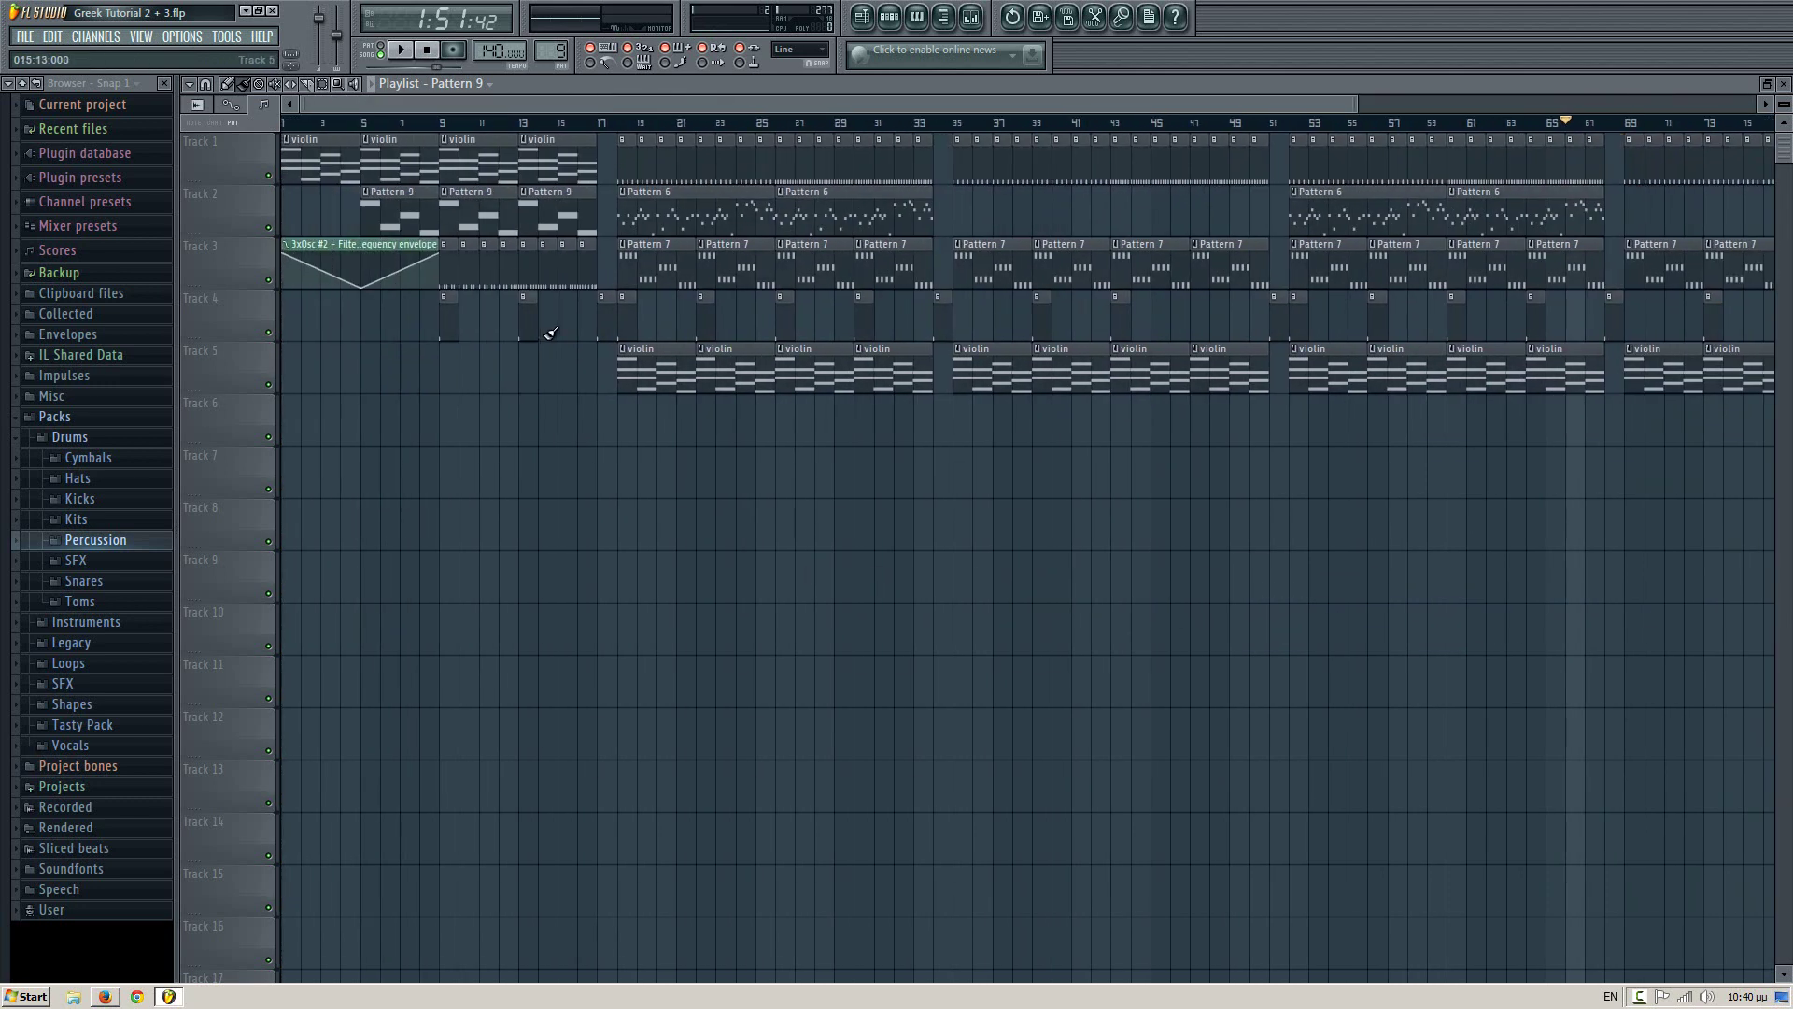
- Copy the violin, Pattern 9, drum and crash clips of bars 9 to 12 to bars 89 to 92
left_click_drag(511, 387, 451, 134)
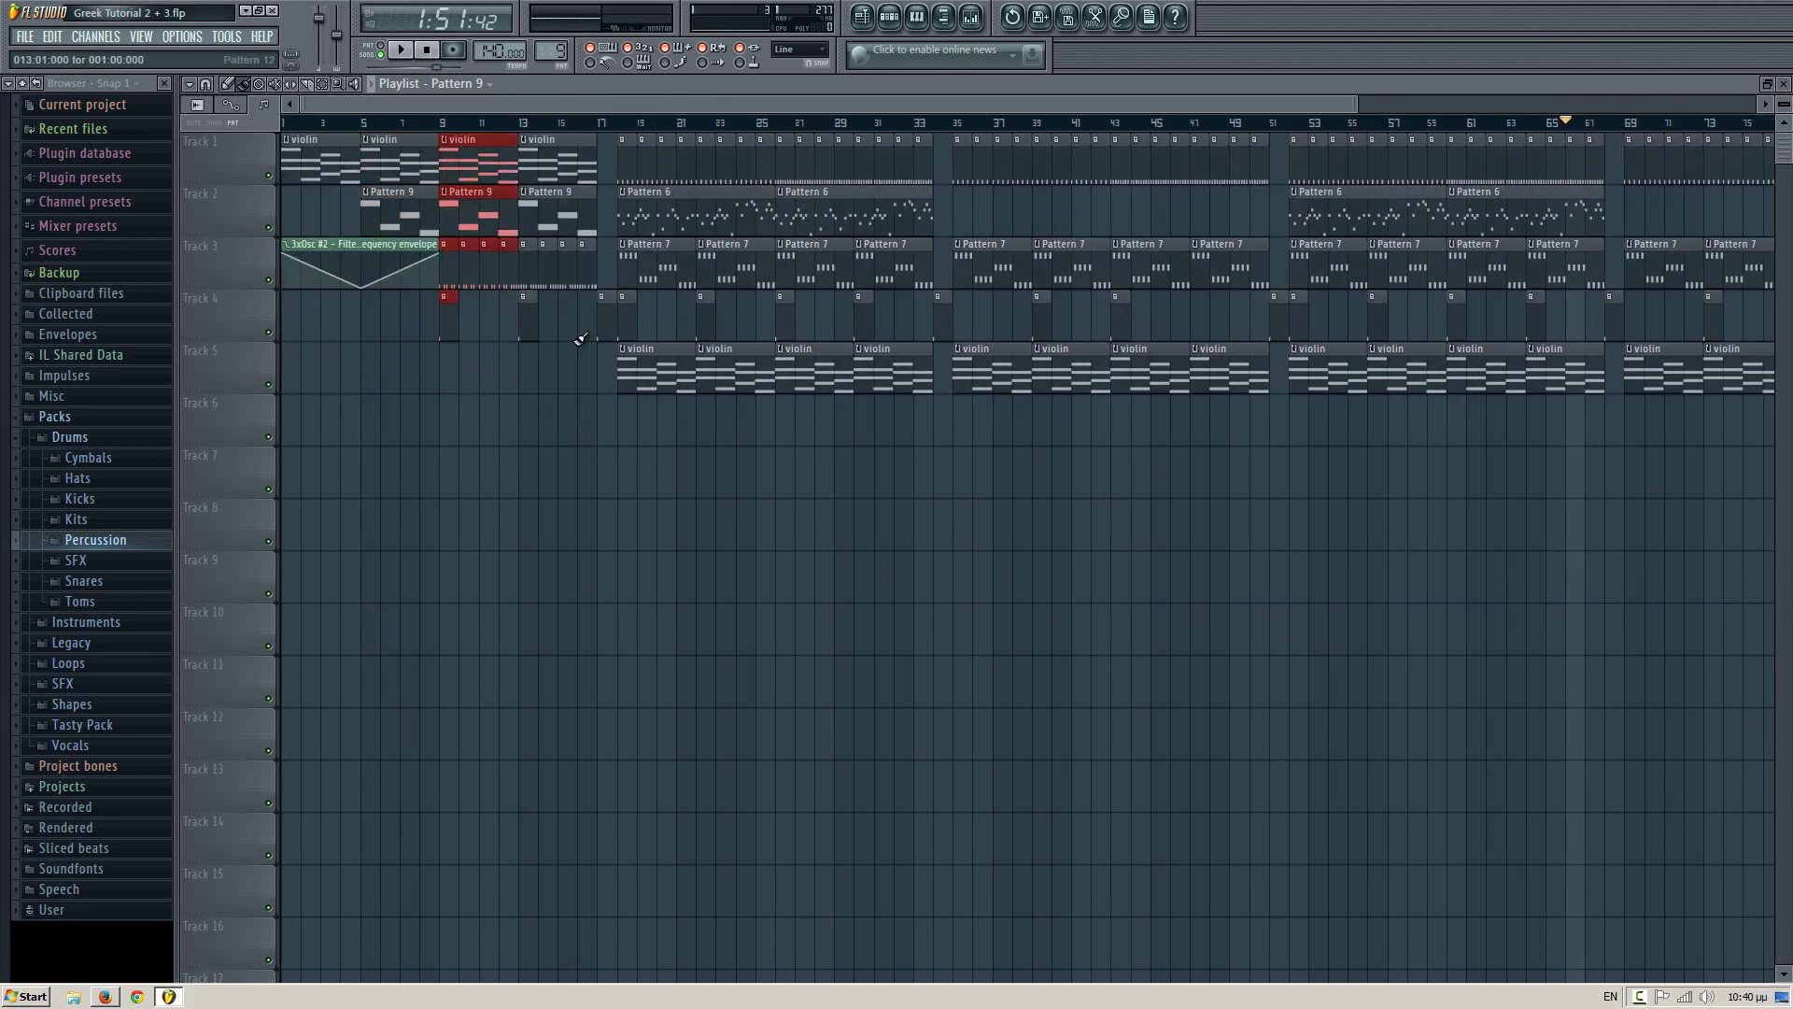
left_click_drag(981, 552, 1509, 744)
key("ctrl+v")
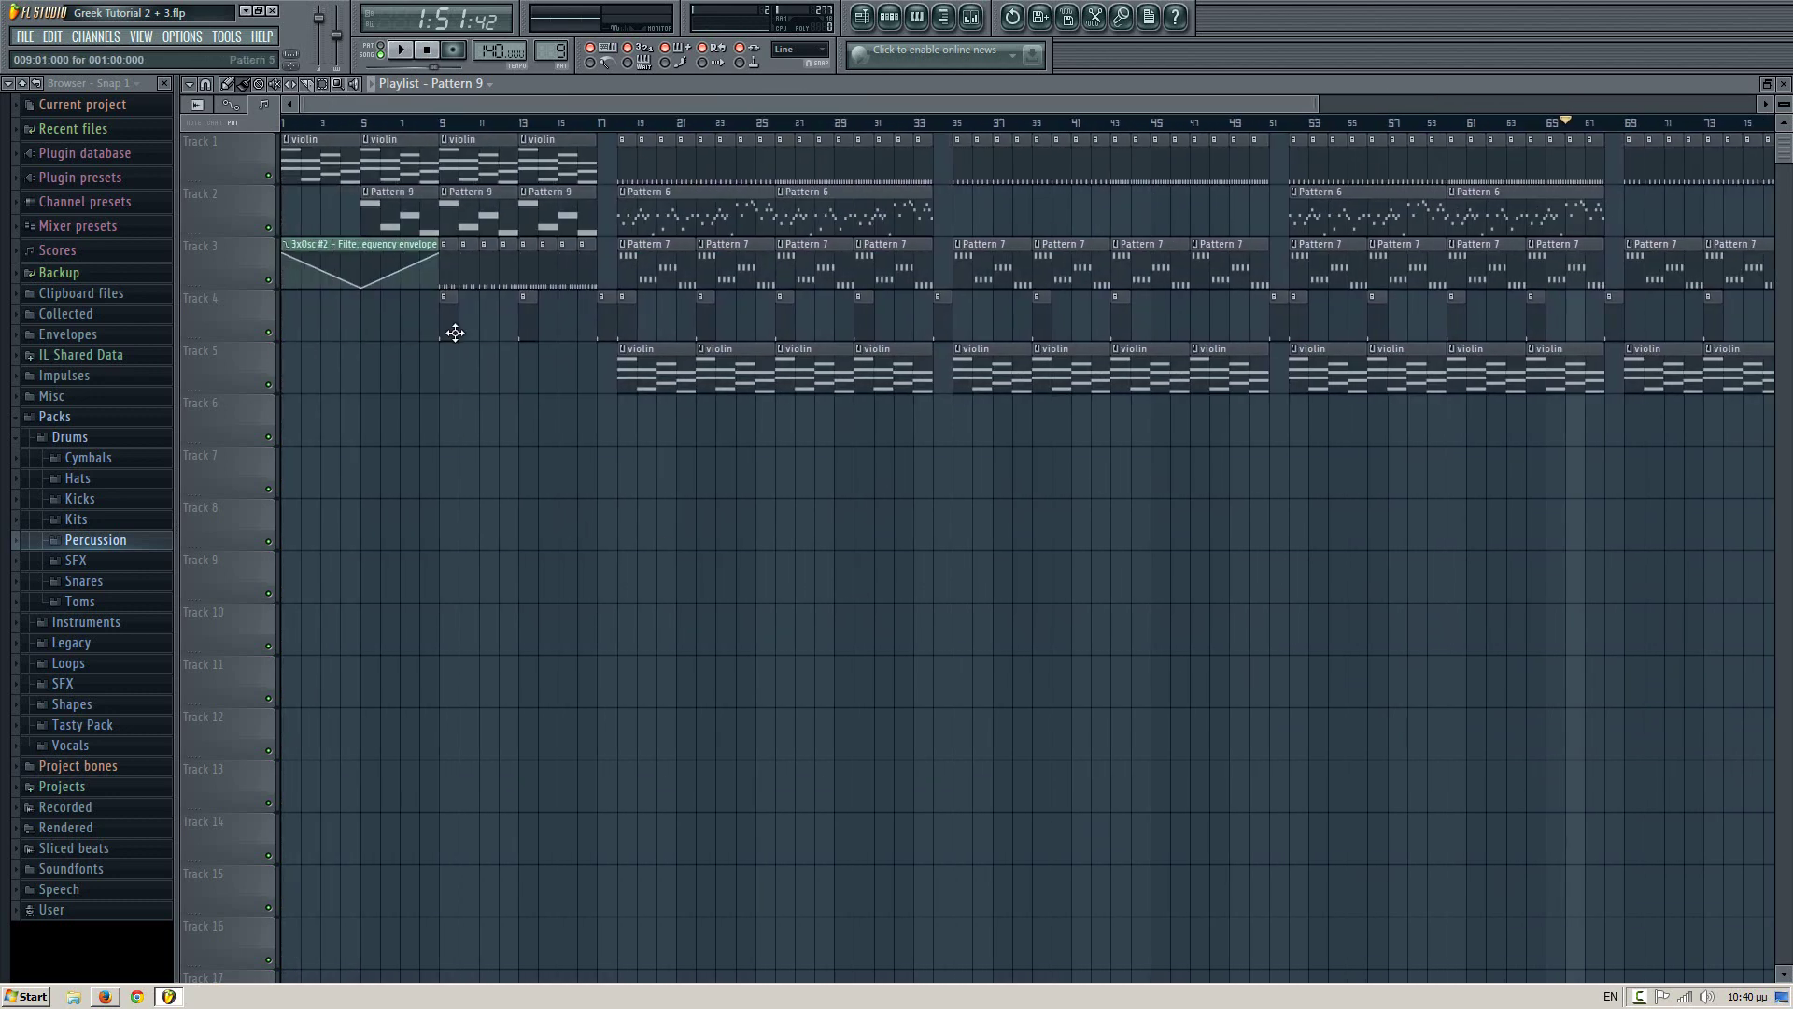
- Move the 3xOsc #2 filter cutoff envelope clip to Track 7 and copy the violin and Pattern 9 clips of bars 5 to 8 to bar 93
left_click_drag(387, 244, 388, 454)
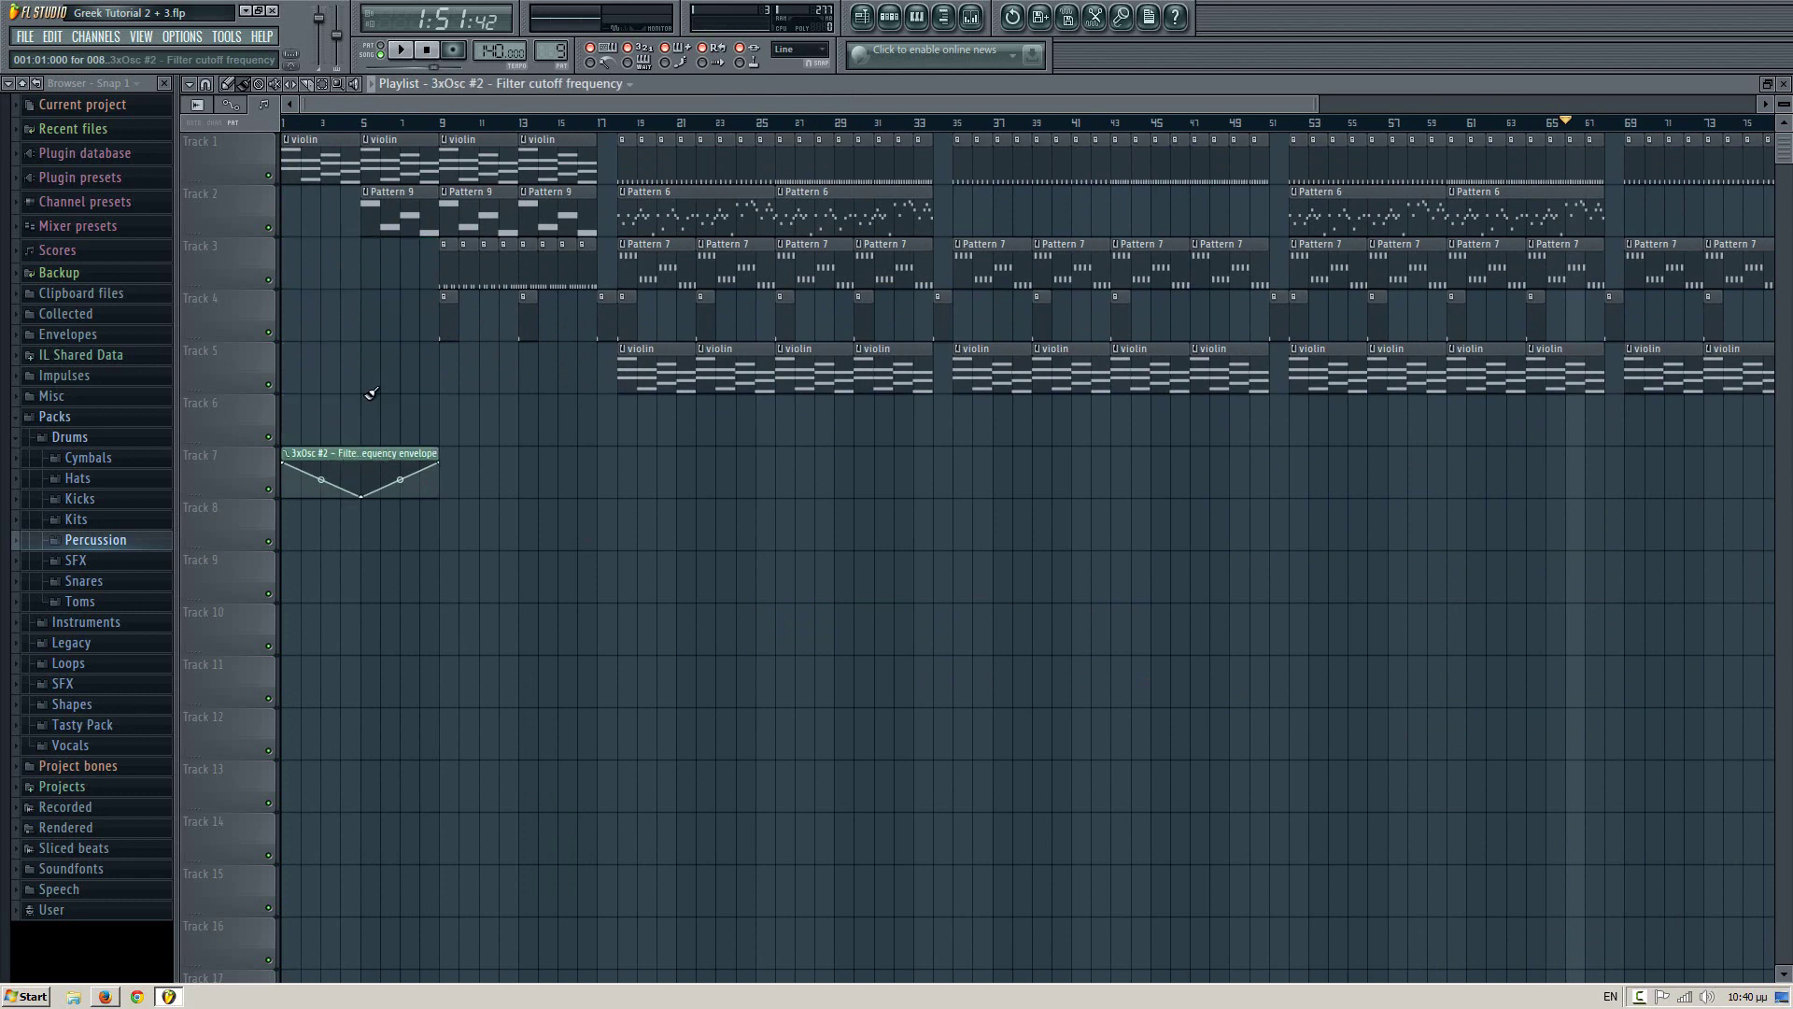
left_click_drag(433, 347, 335, 178)
left_click_drag(981, 561, 286, 613)
key("ctrl+v")
- Copy a single violin clip from the intro to bars 97 to 100 on Track 1 and deselect it
left_click_drag(412, 167, 599, 161)
left_click(493, 308, "ctrl")
left_click_drag(600, 387, 1027, 390)
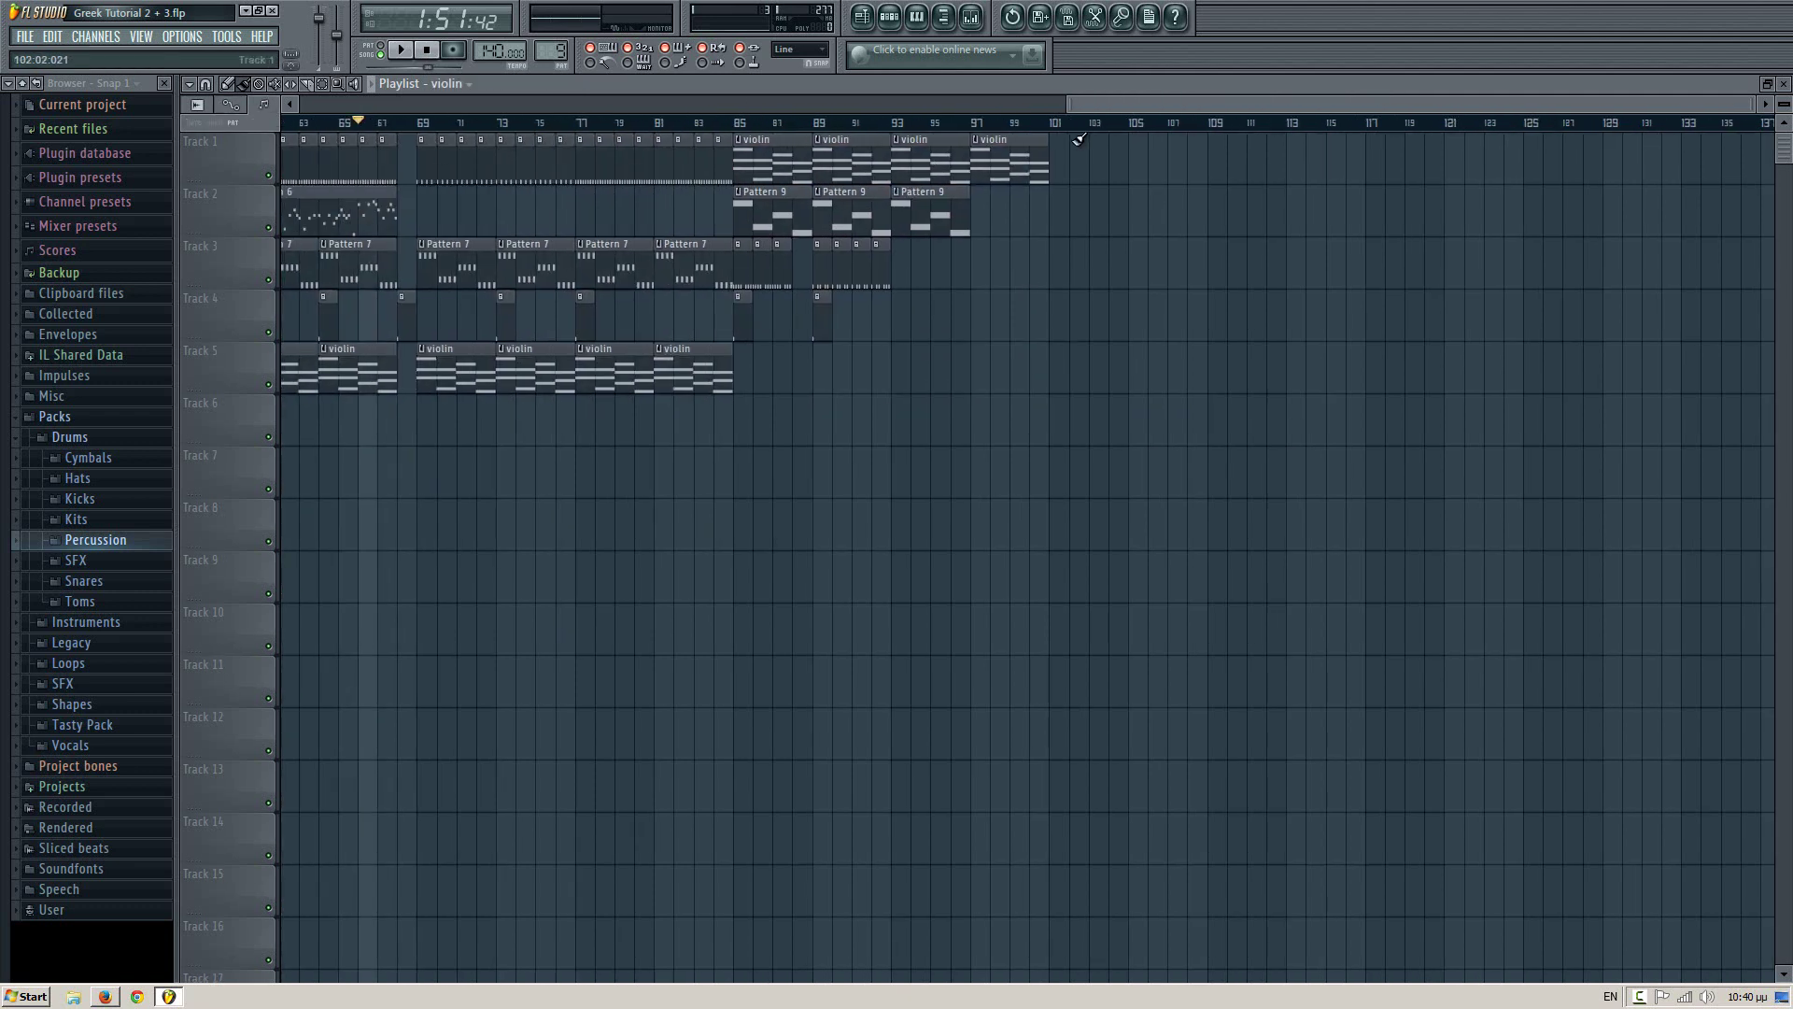
- Place a Pattern 5 crash clip on Track 4 and a violin clip on Track 1 at bar 101, shortening the violin clip to one bar
left_click(1054, 308)
left_click(1039, 163)
left_click(1074, 161)
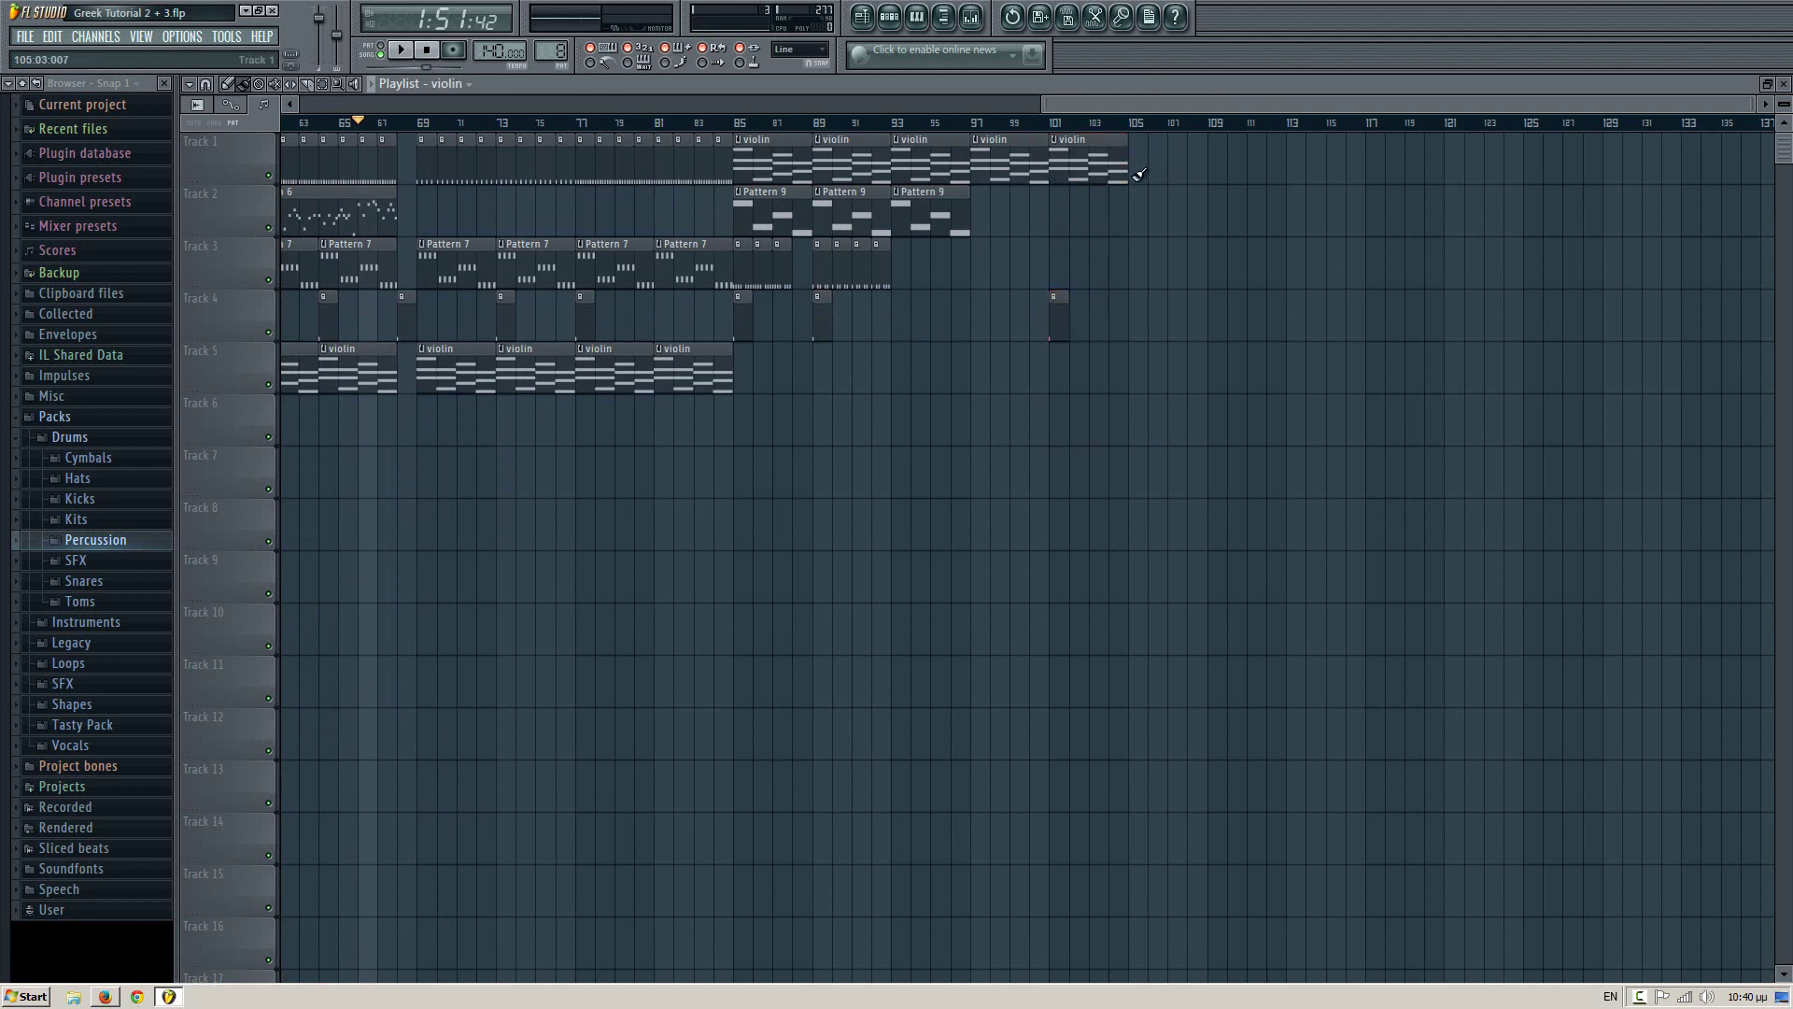
left_click_drag(1129, 173, 1069, 175)
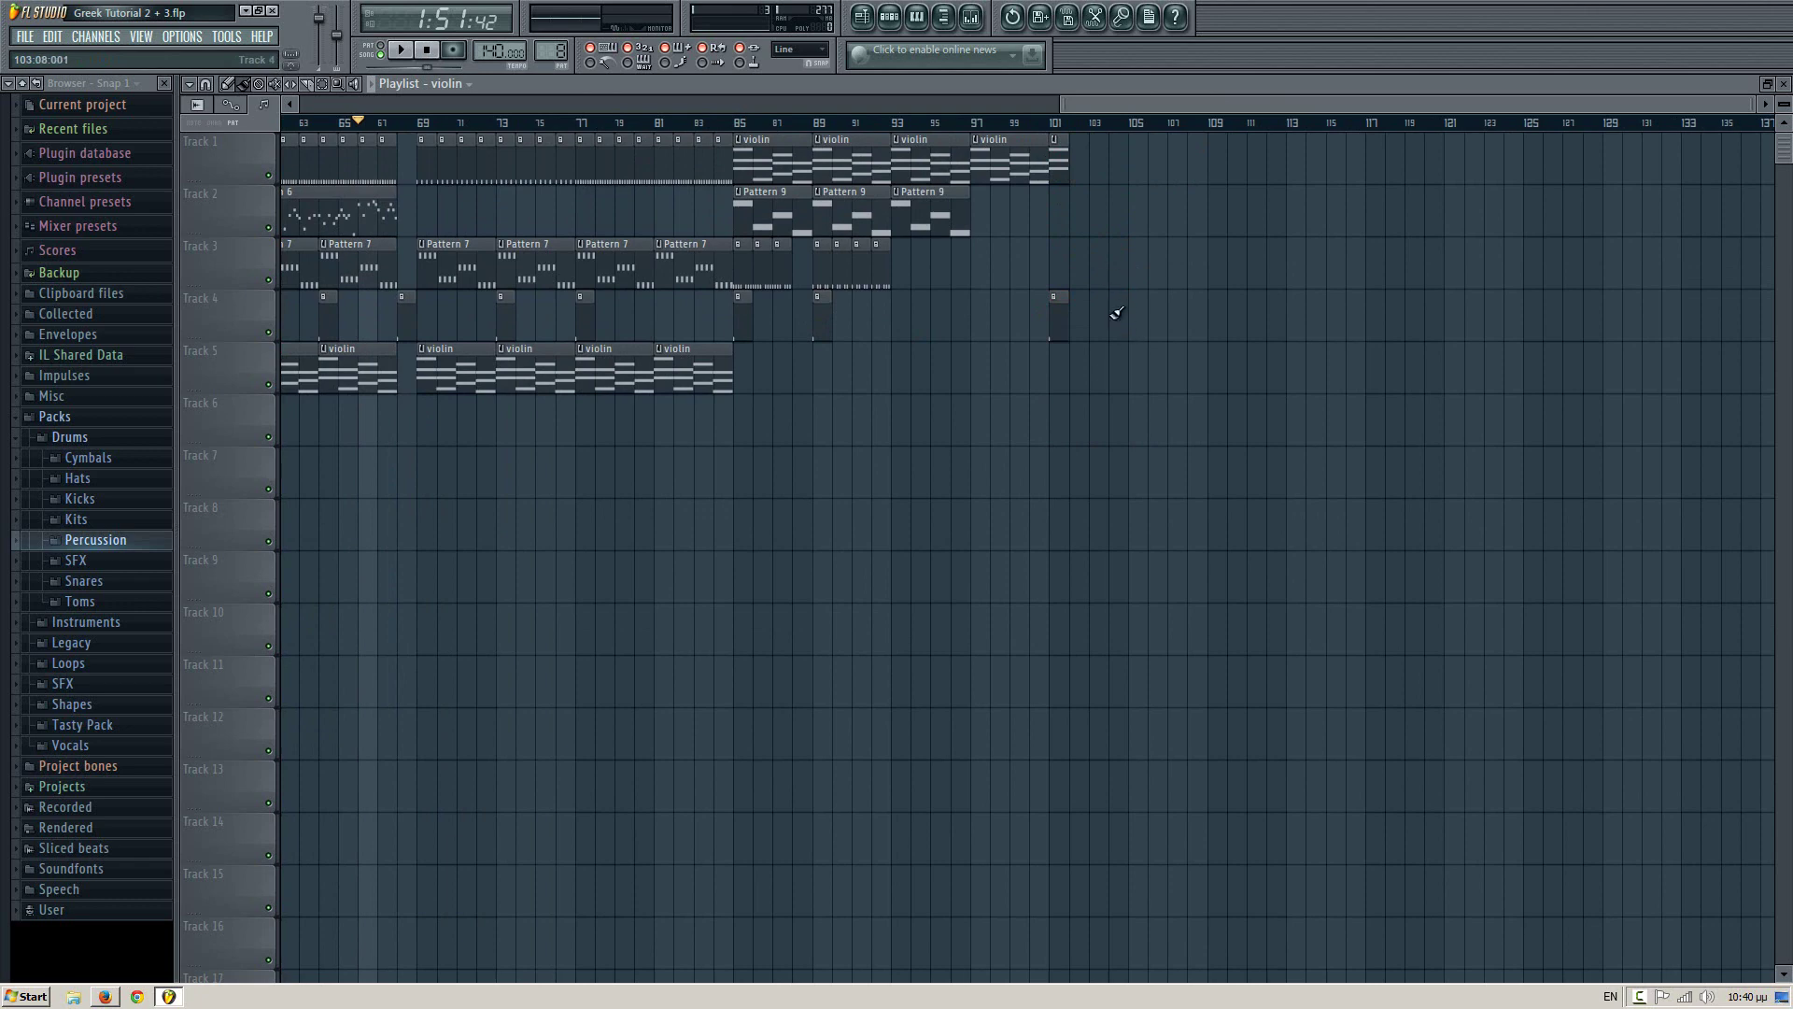
- Review the whole arrangement from bar 1 to bar 101 and check the song time near its end
left_click_drag(902, 421, 1375, 518)
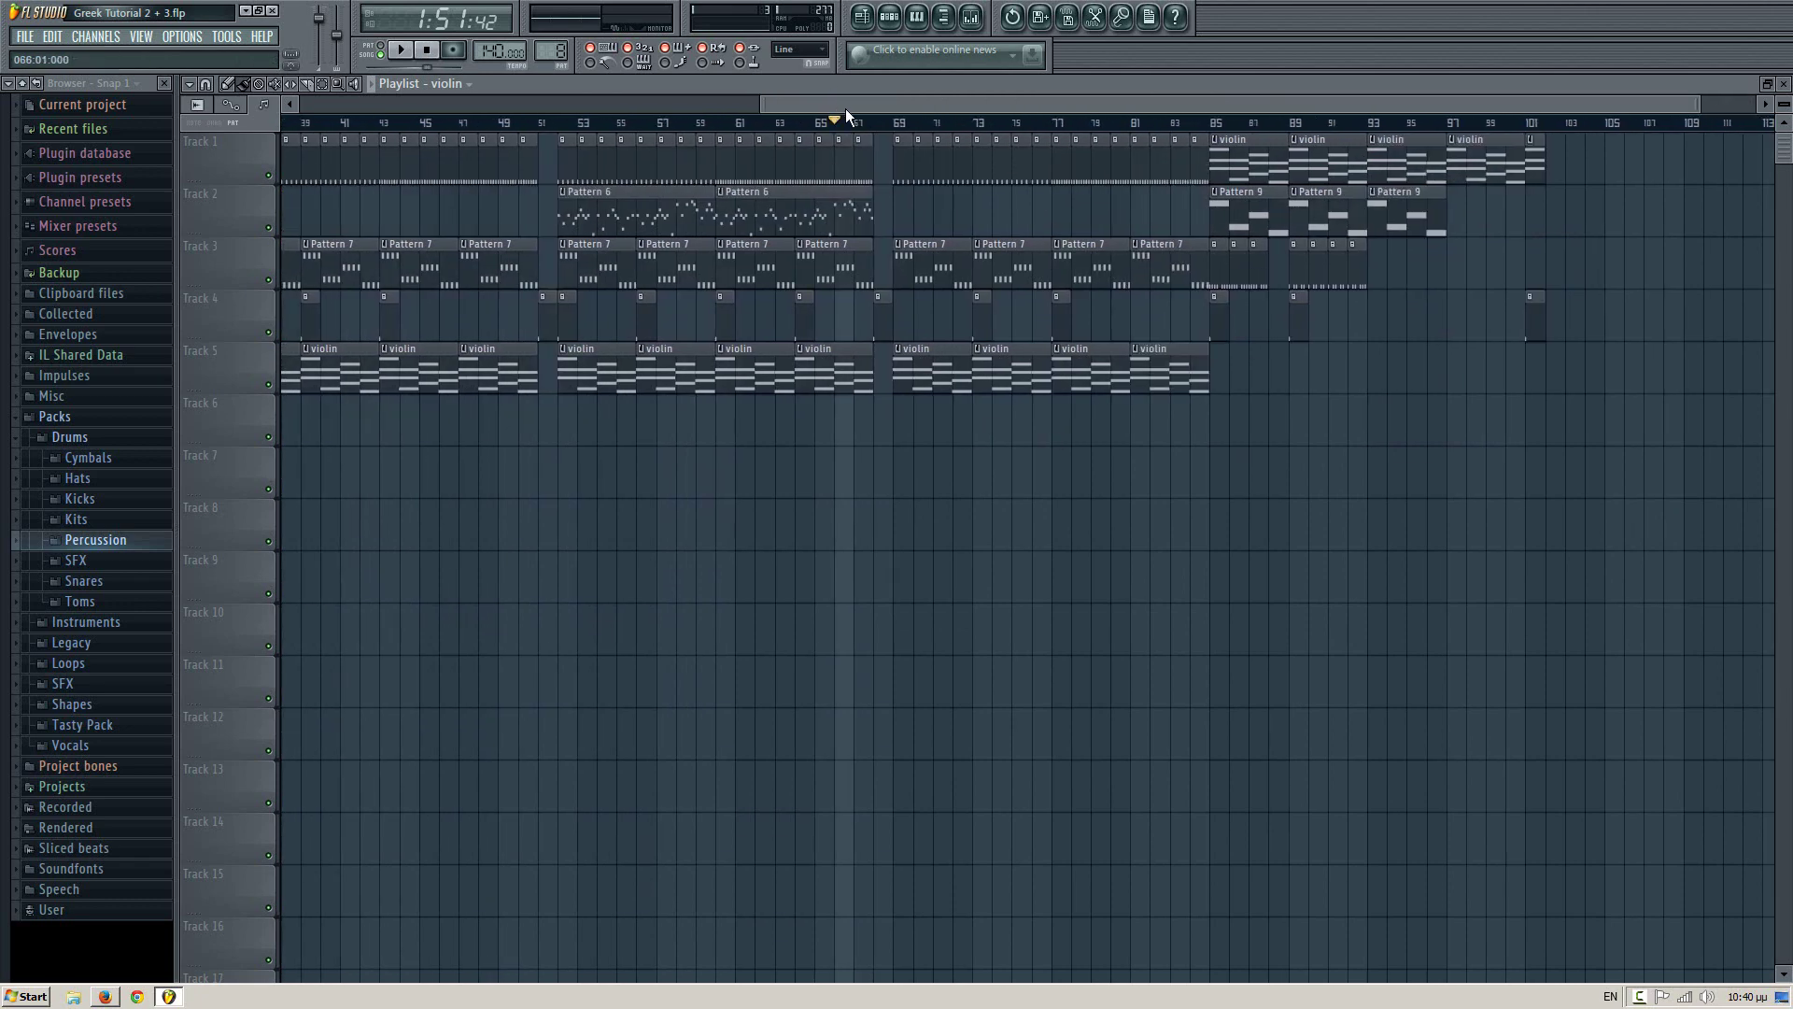
left_click_drag(845, 108, 292, 121)
left_click_drag(1236, 103, 1756, 107)
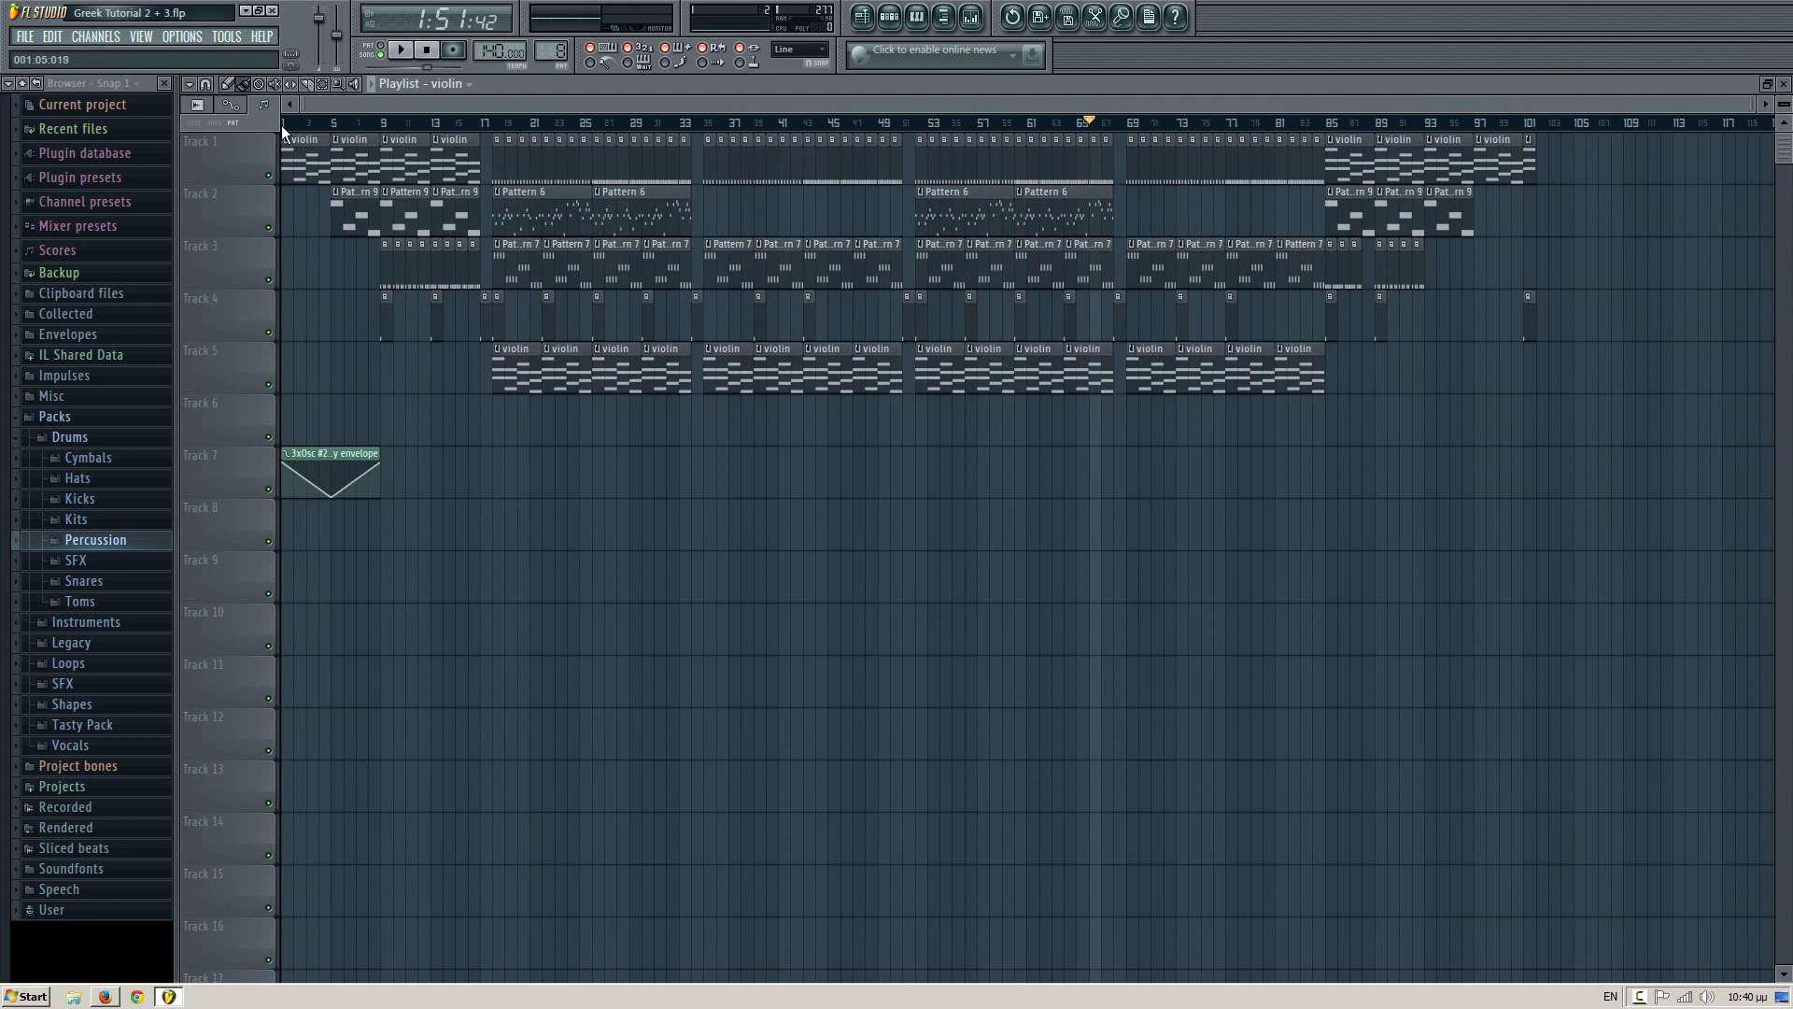
left_click_drag(282, 125, 472, 122)
left_click_drag(1327, 126, 1605, 126)
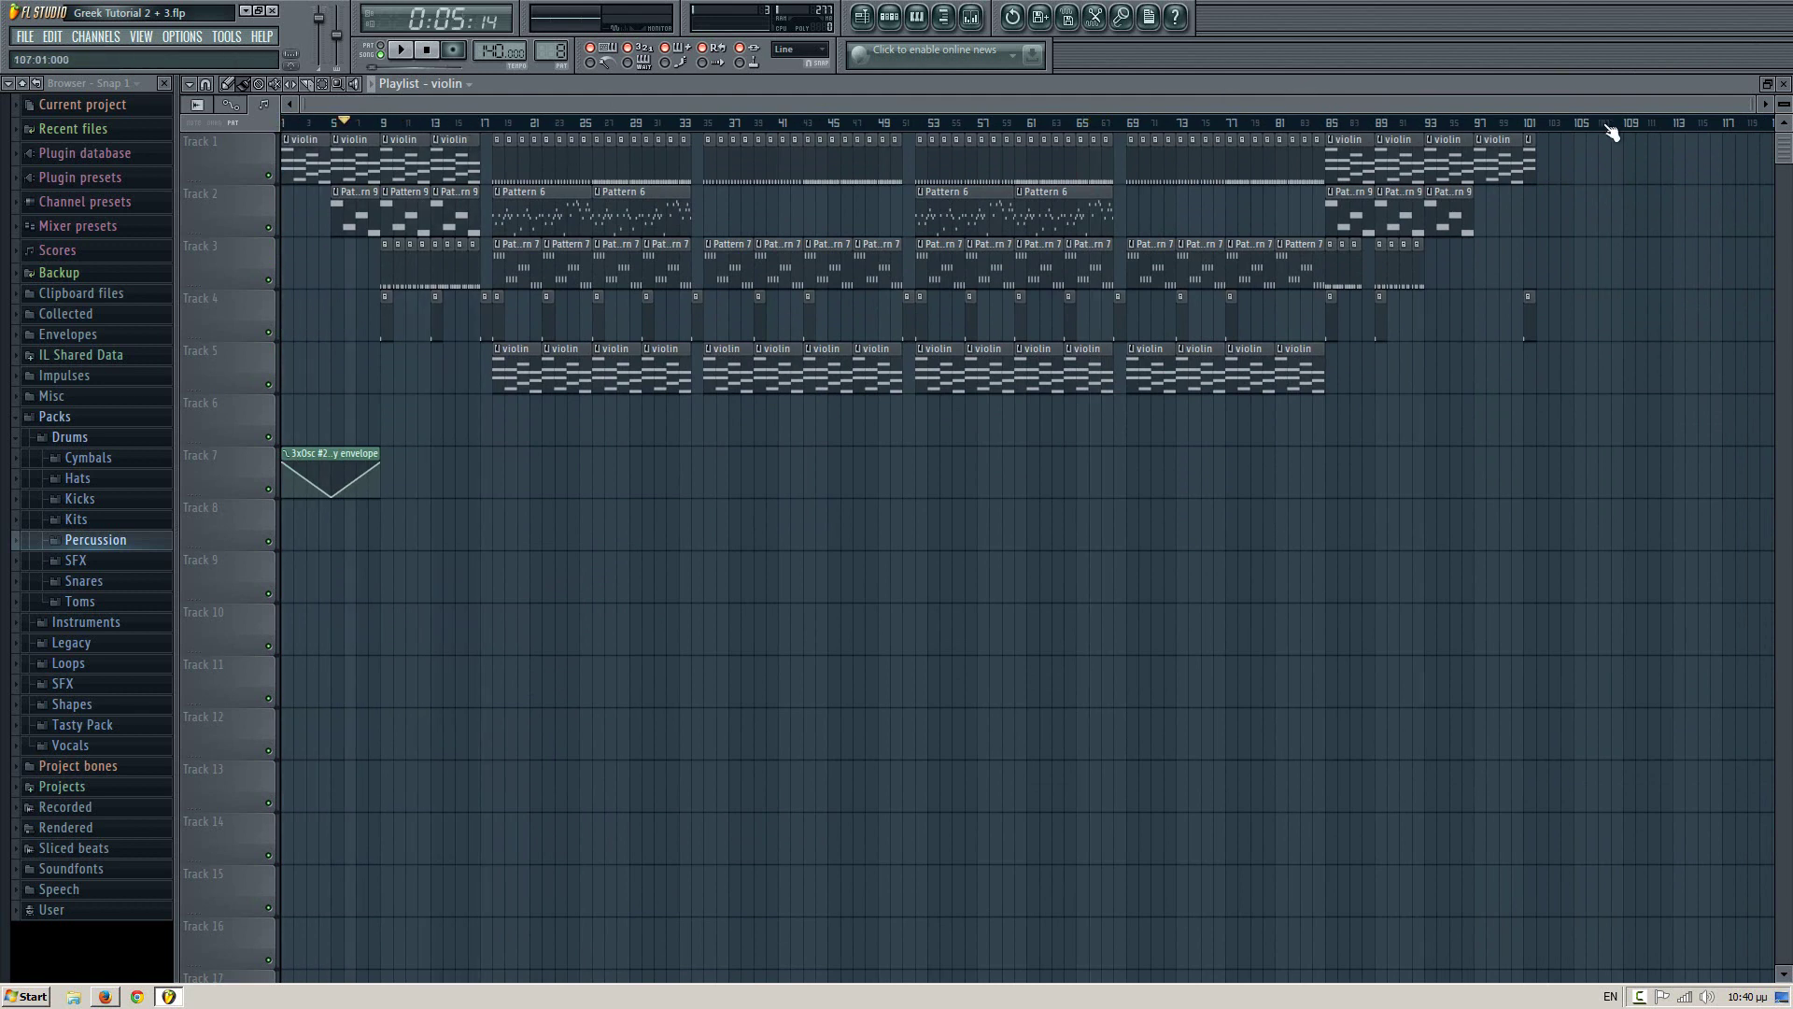
mouse_move(579, 122)
left_mouse_down()
mouse_move(1559, 140)
mouse_move(1485, 140)
left_mouse_up()
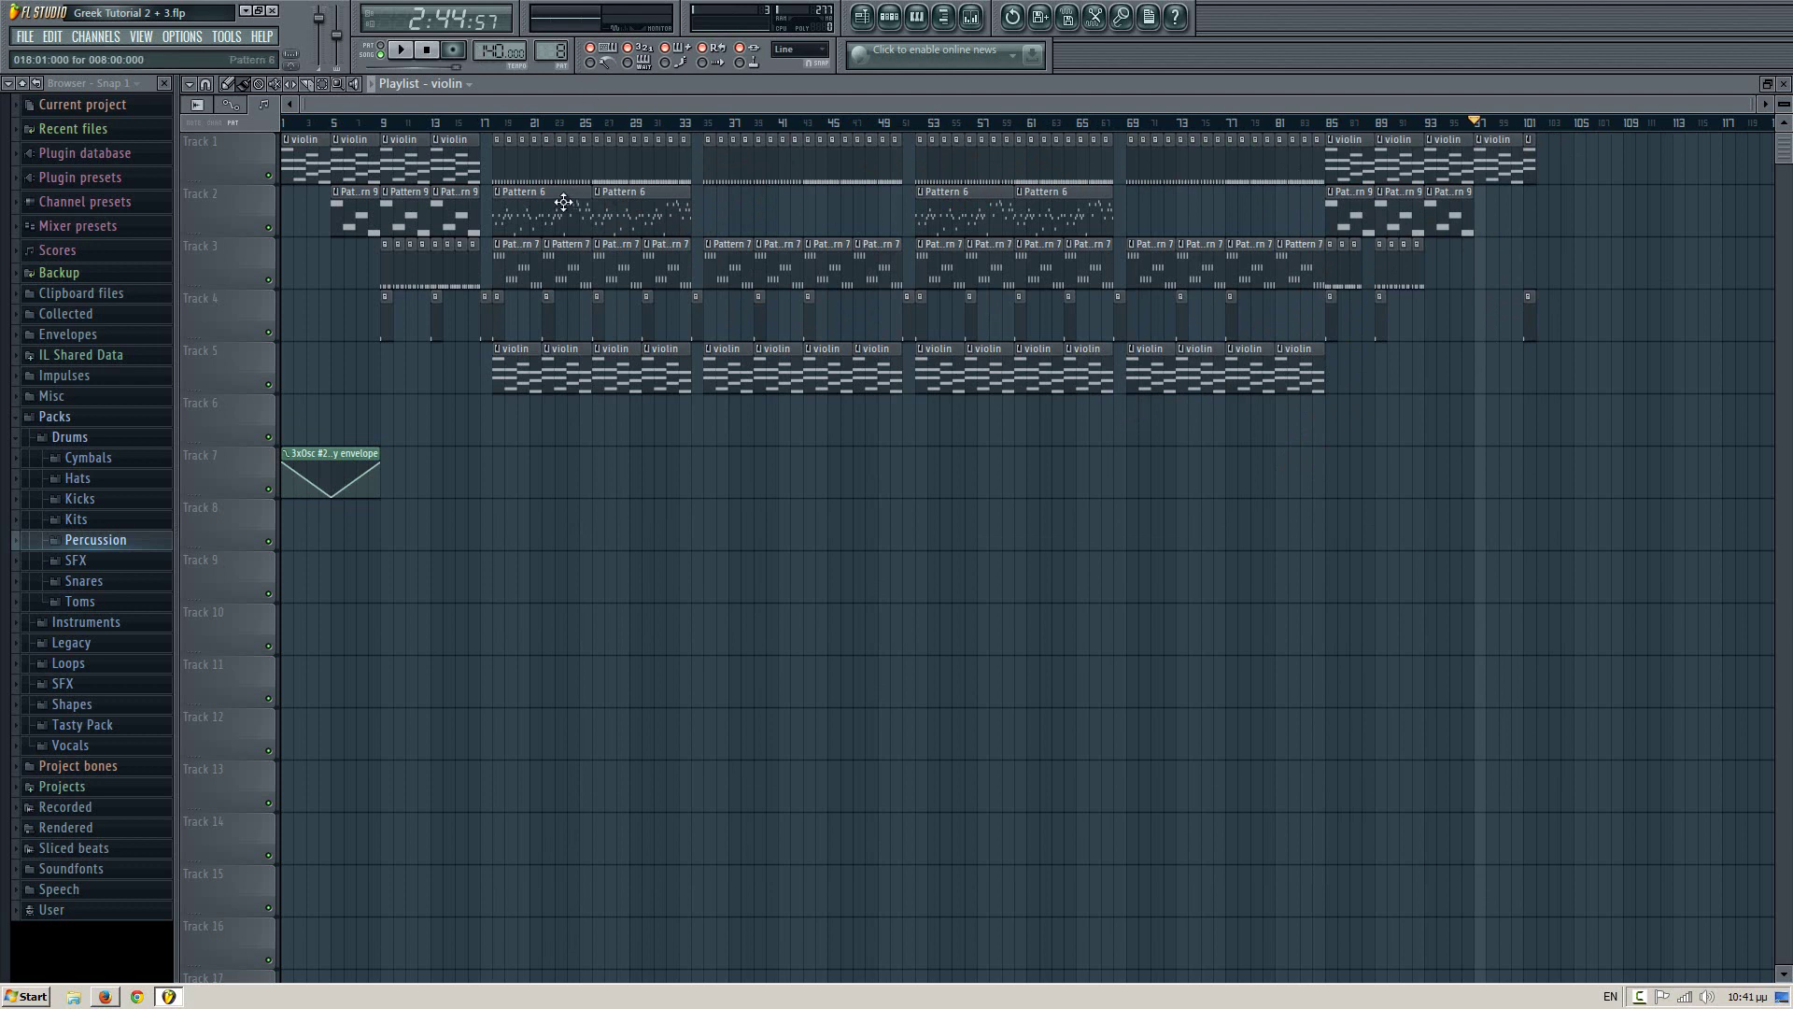
scroll(1077, 152, "right", 5)
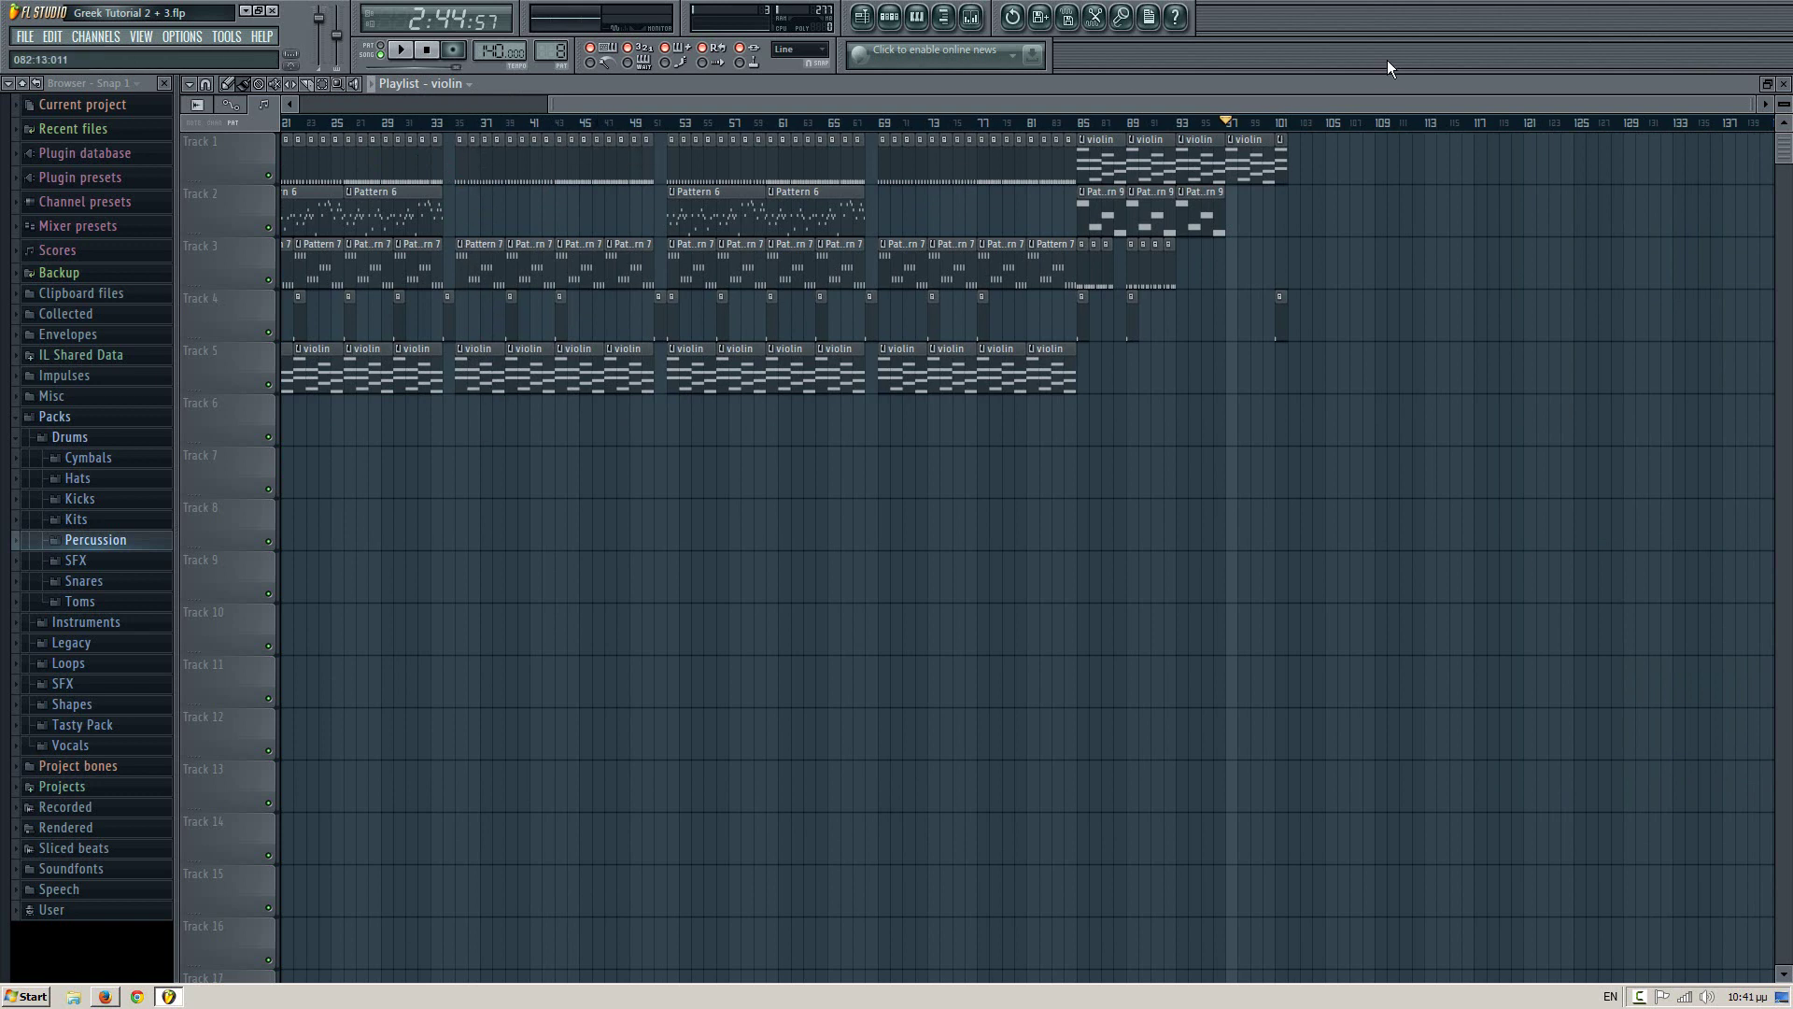
left_click_drag(1491, 103, 1231, 102)
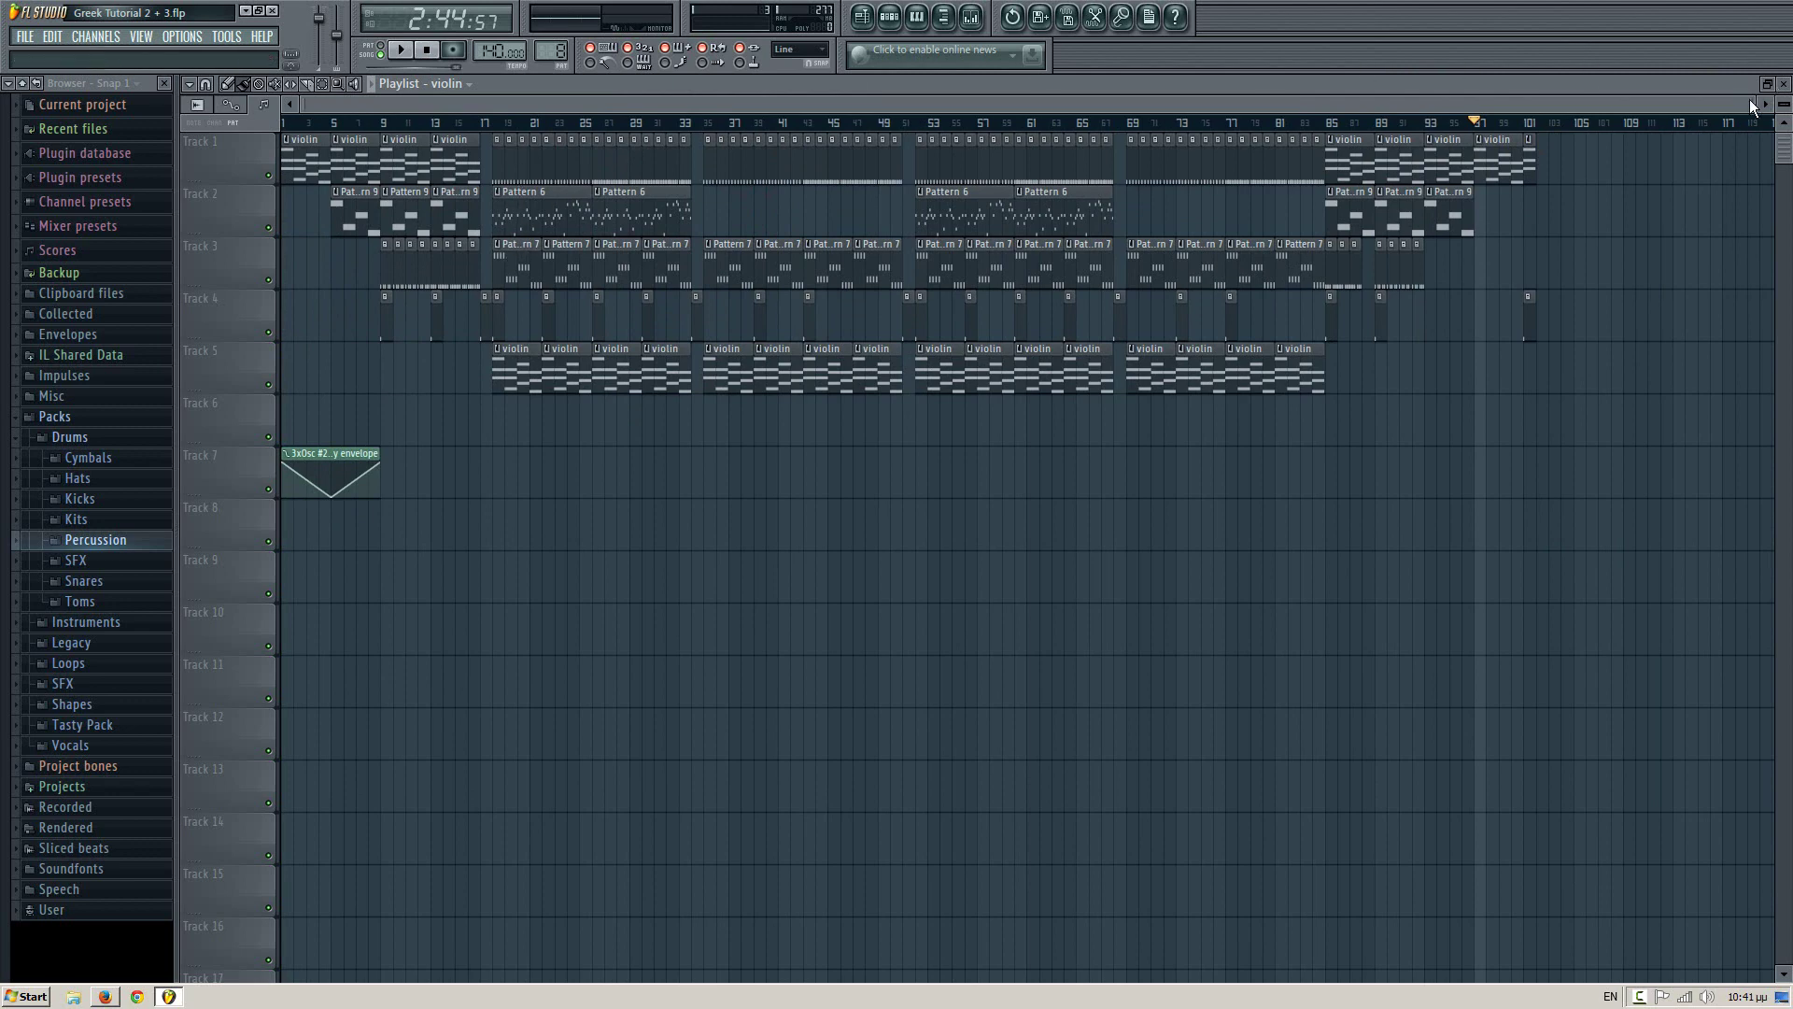
left_click_drag(1750, 99, 1091, 104)
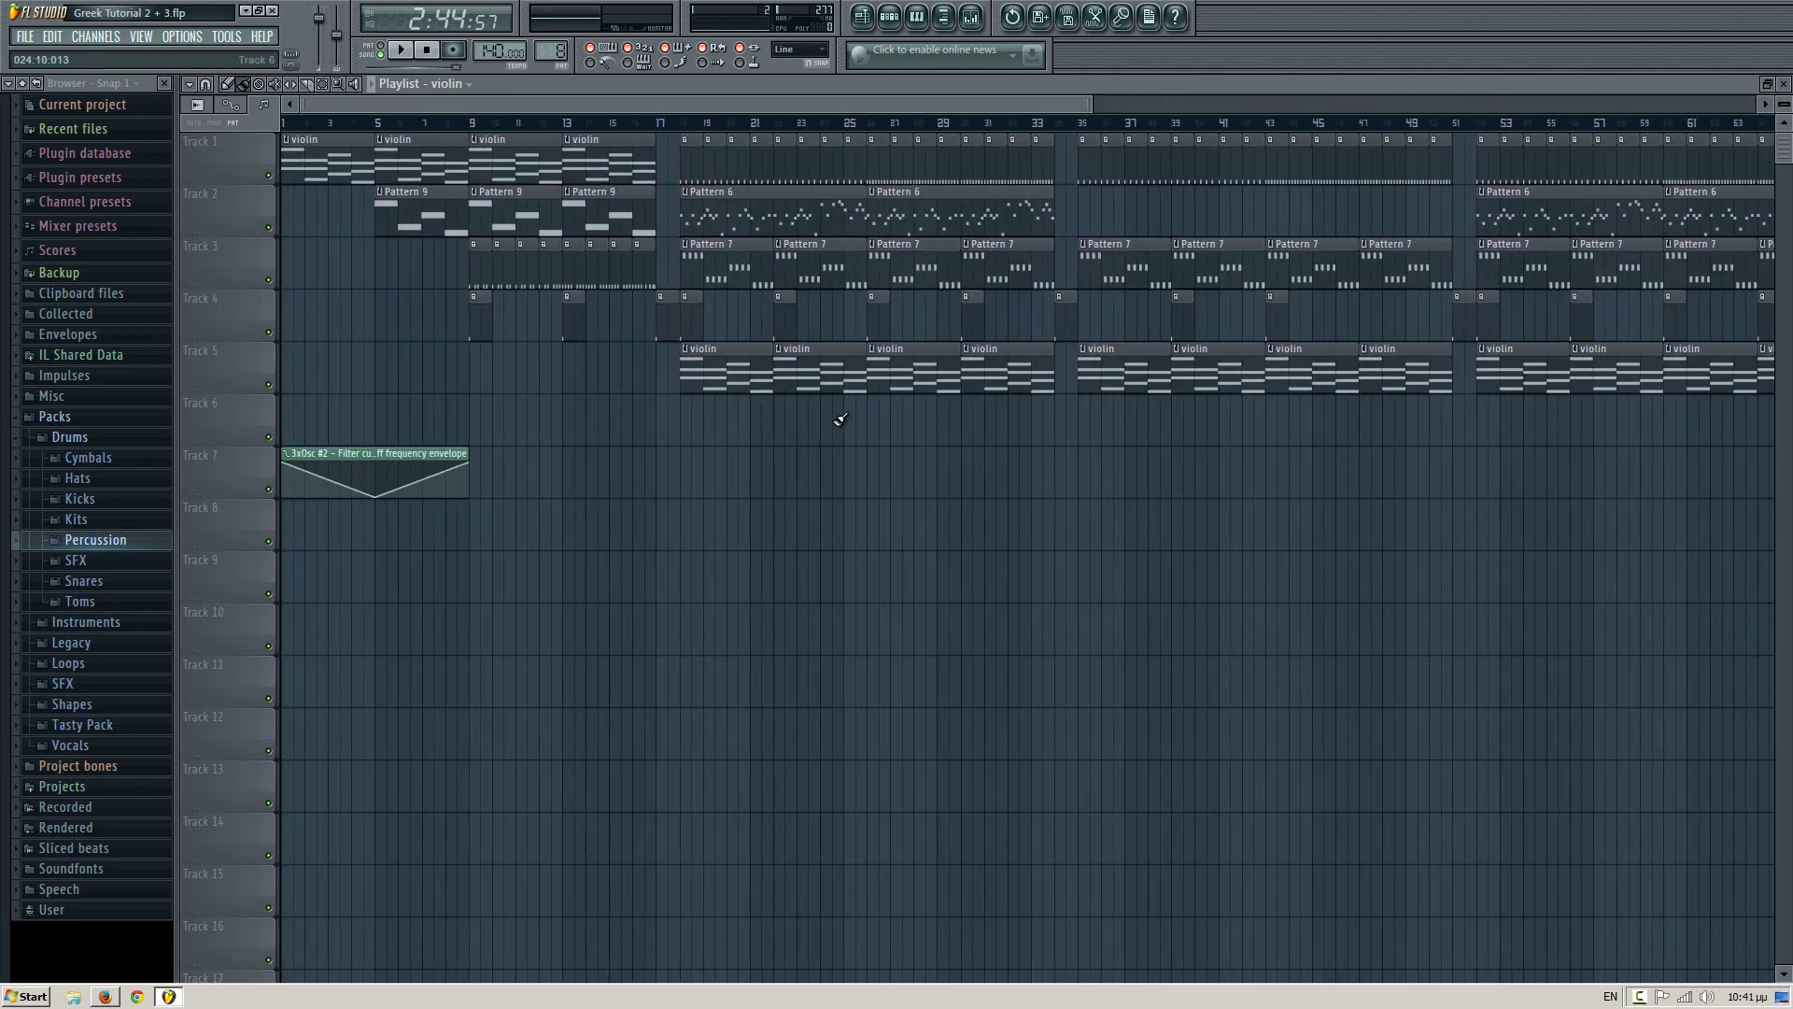
- Place Pattern 5 crash clips on Track 4 at bars 93 and 97
left_click_drag(1088, 581, 513, 602)
left_click(727, 327)
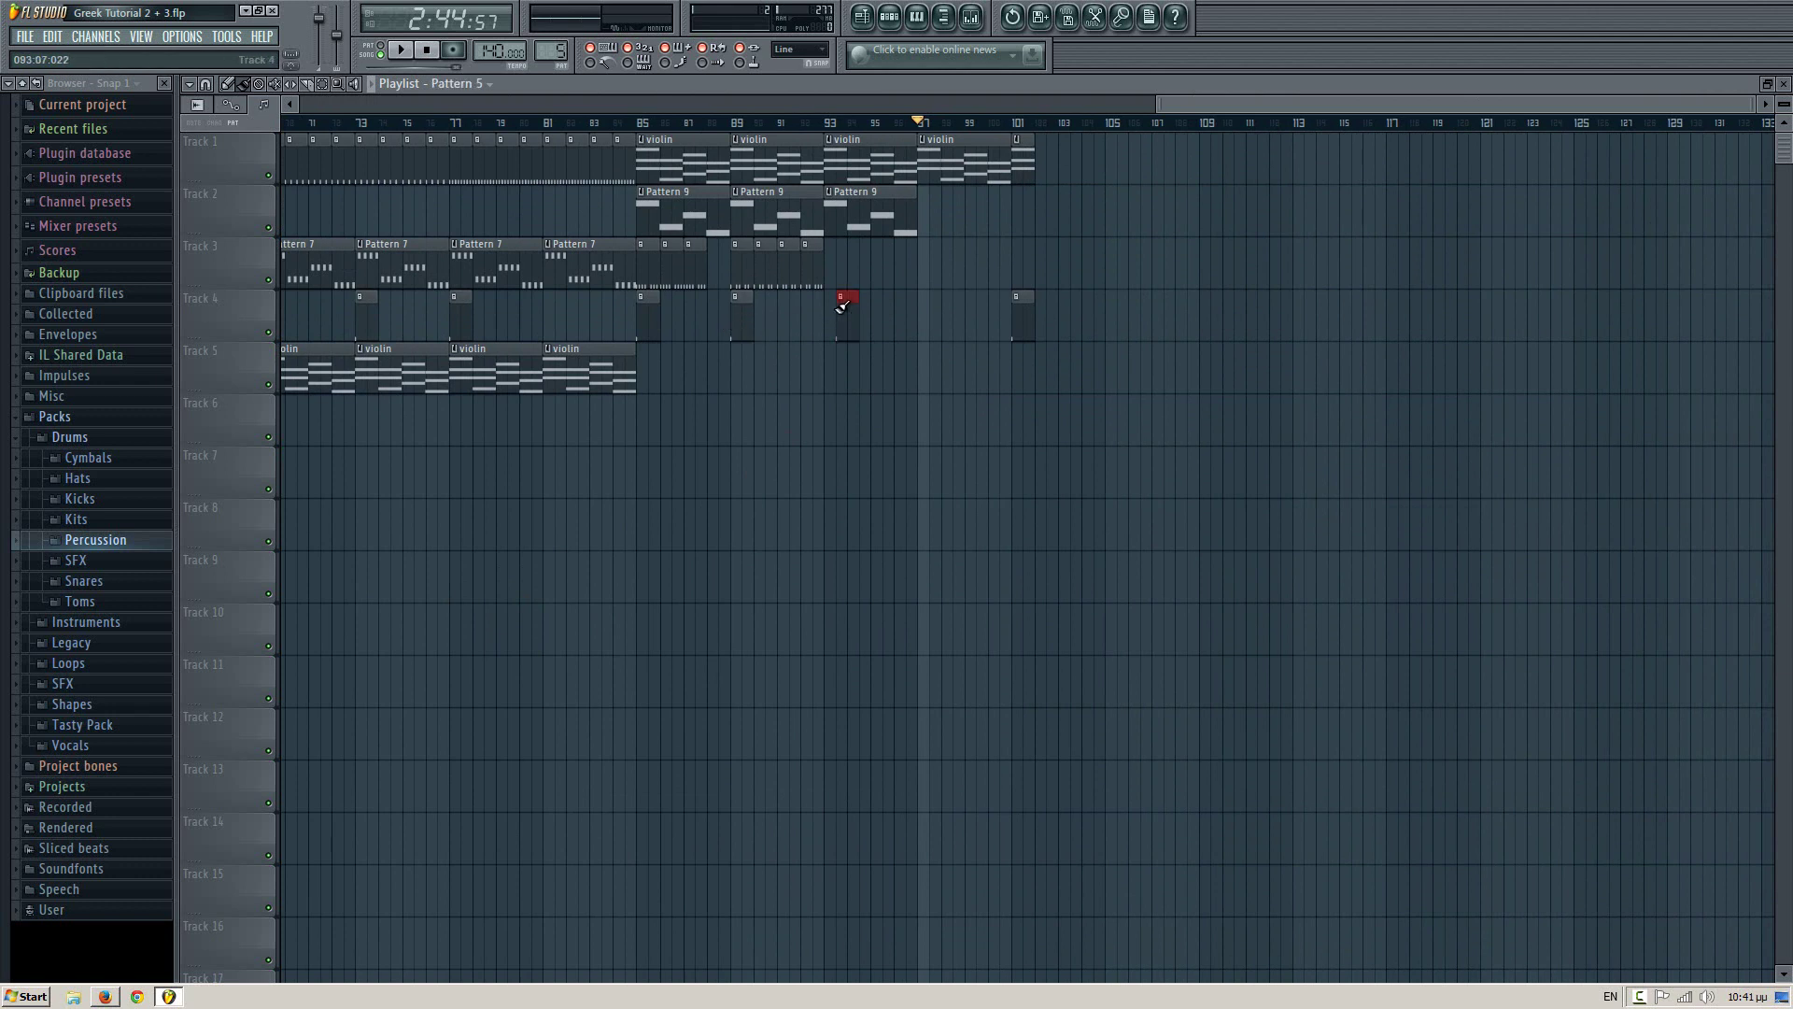
left_click(926, 315)
- Move the 3xOsc #2 filter cutoff envelope clip at the song's start down to Track 10
left_click_drag(703, 486, 1681, 728)
left_click_drag(865, 620, 1061, 688)
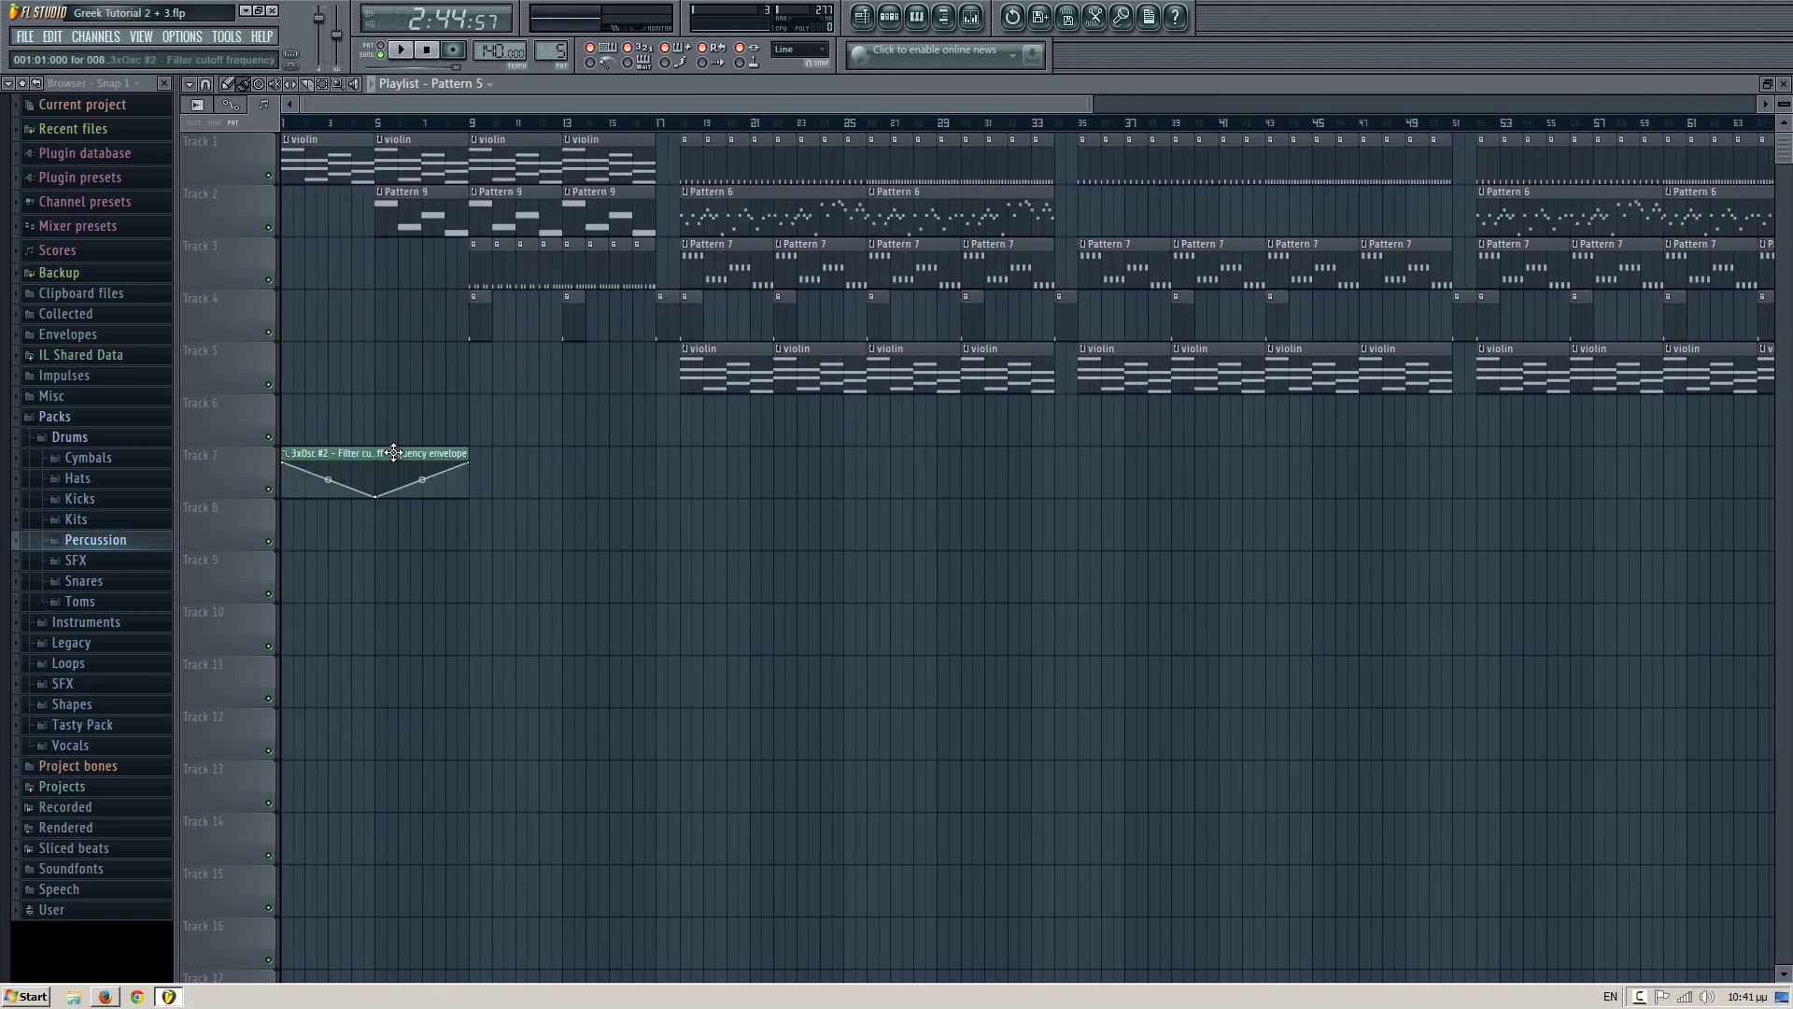
left_click_drag(394, 453, 393, 610)
- Find the snare roll in Pattern 4, place it on Track 6 over bars 13 to 17, and move the playhead from bar 13 to bar 18
key("F6")
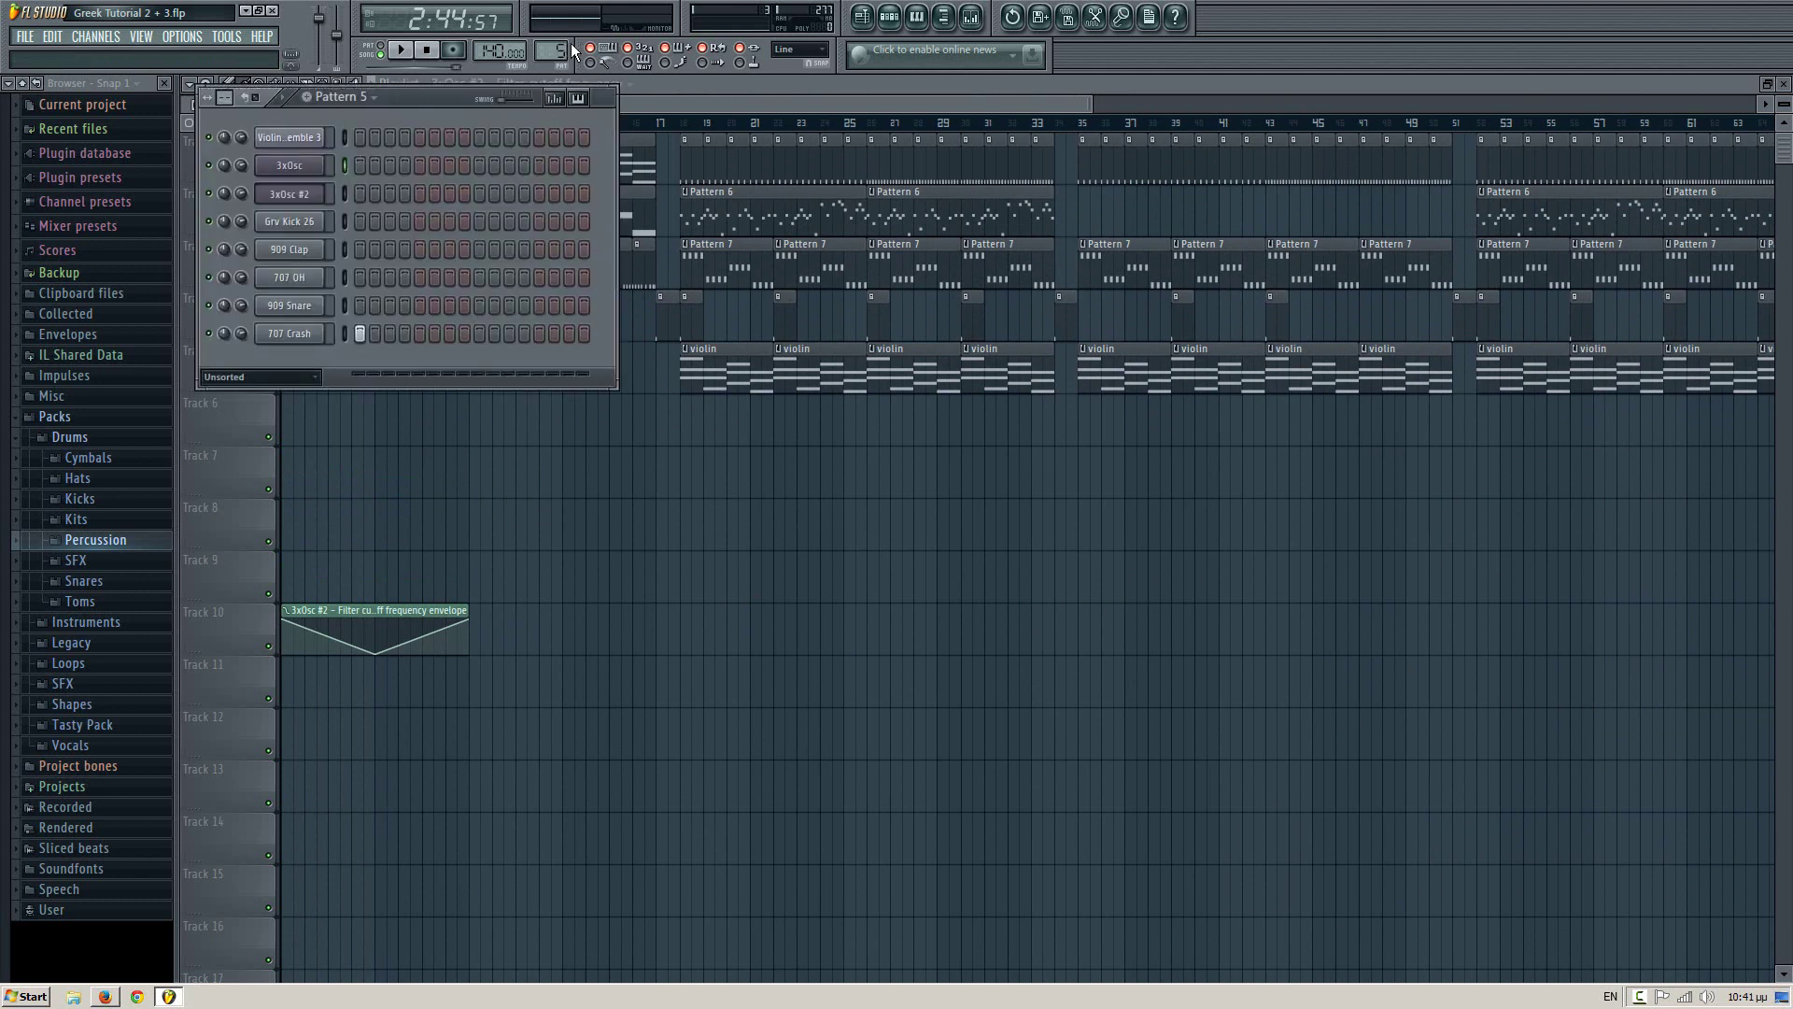
left_click_drag(562, 49, 567, 118)
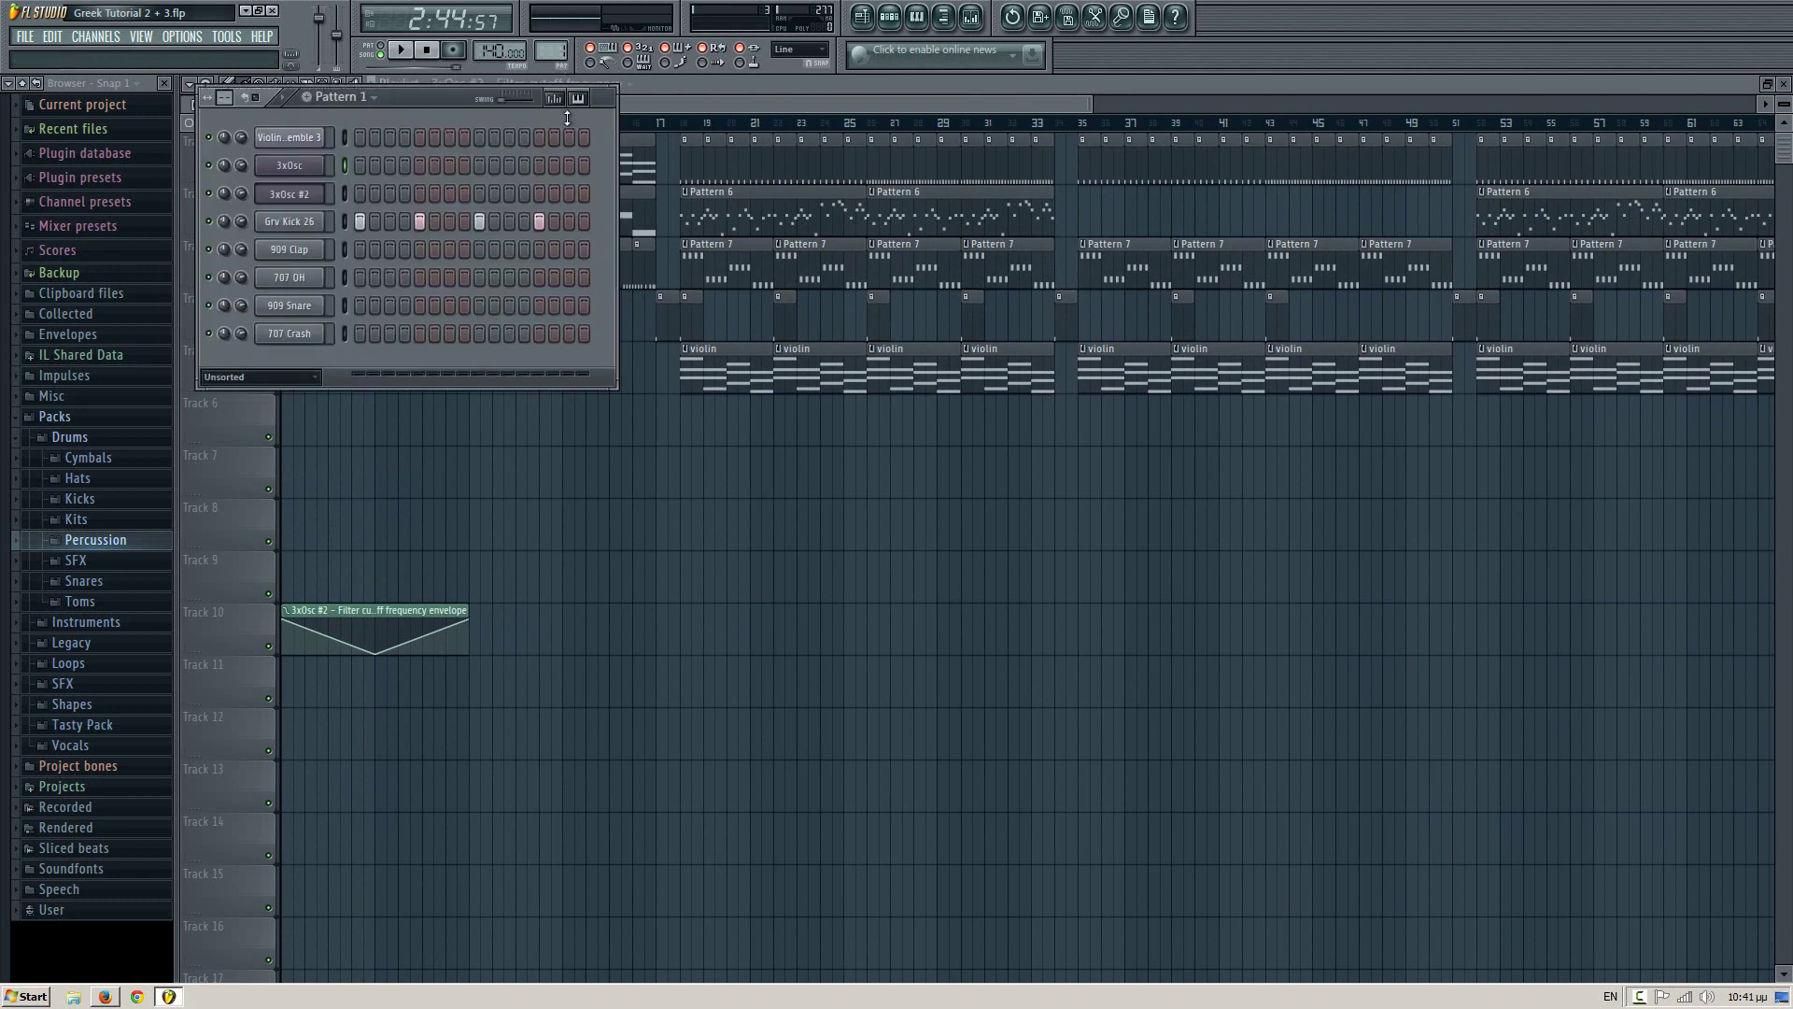
scroll(561, 38, "up", 1)
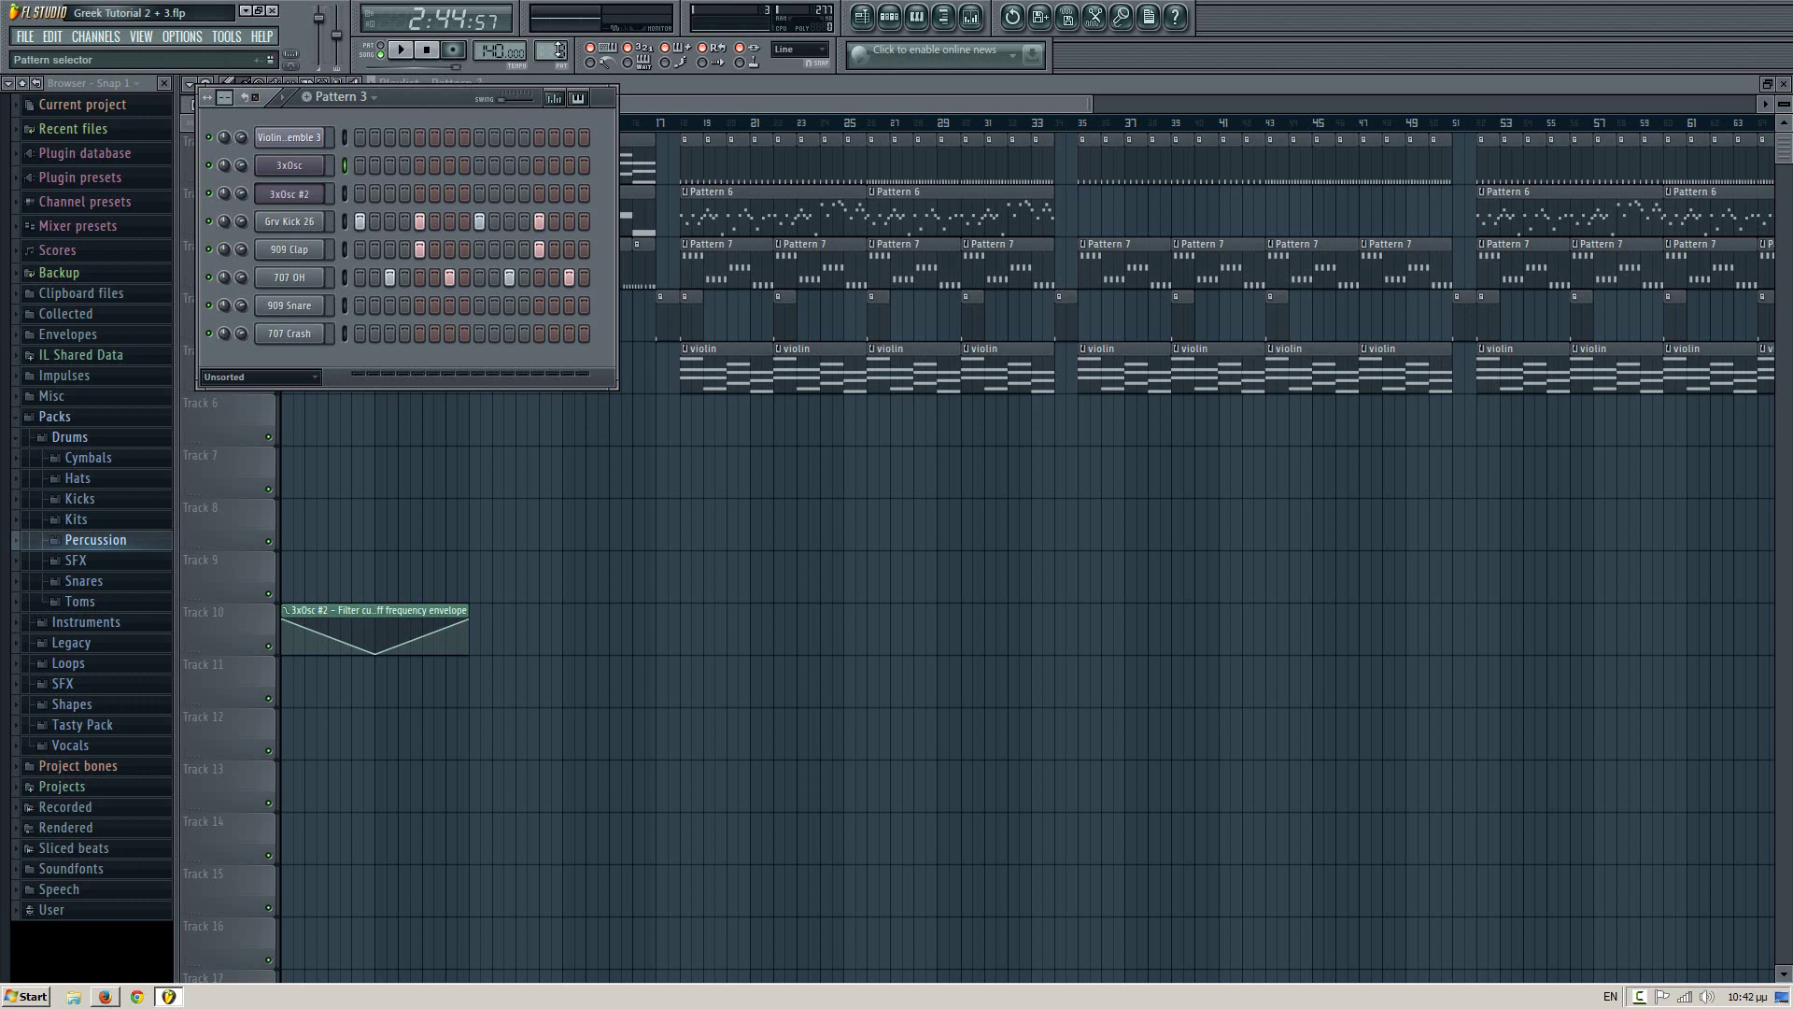
scroll(560, 48, "up", 1)
key("F6")
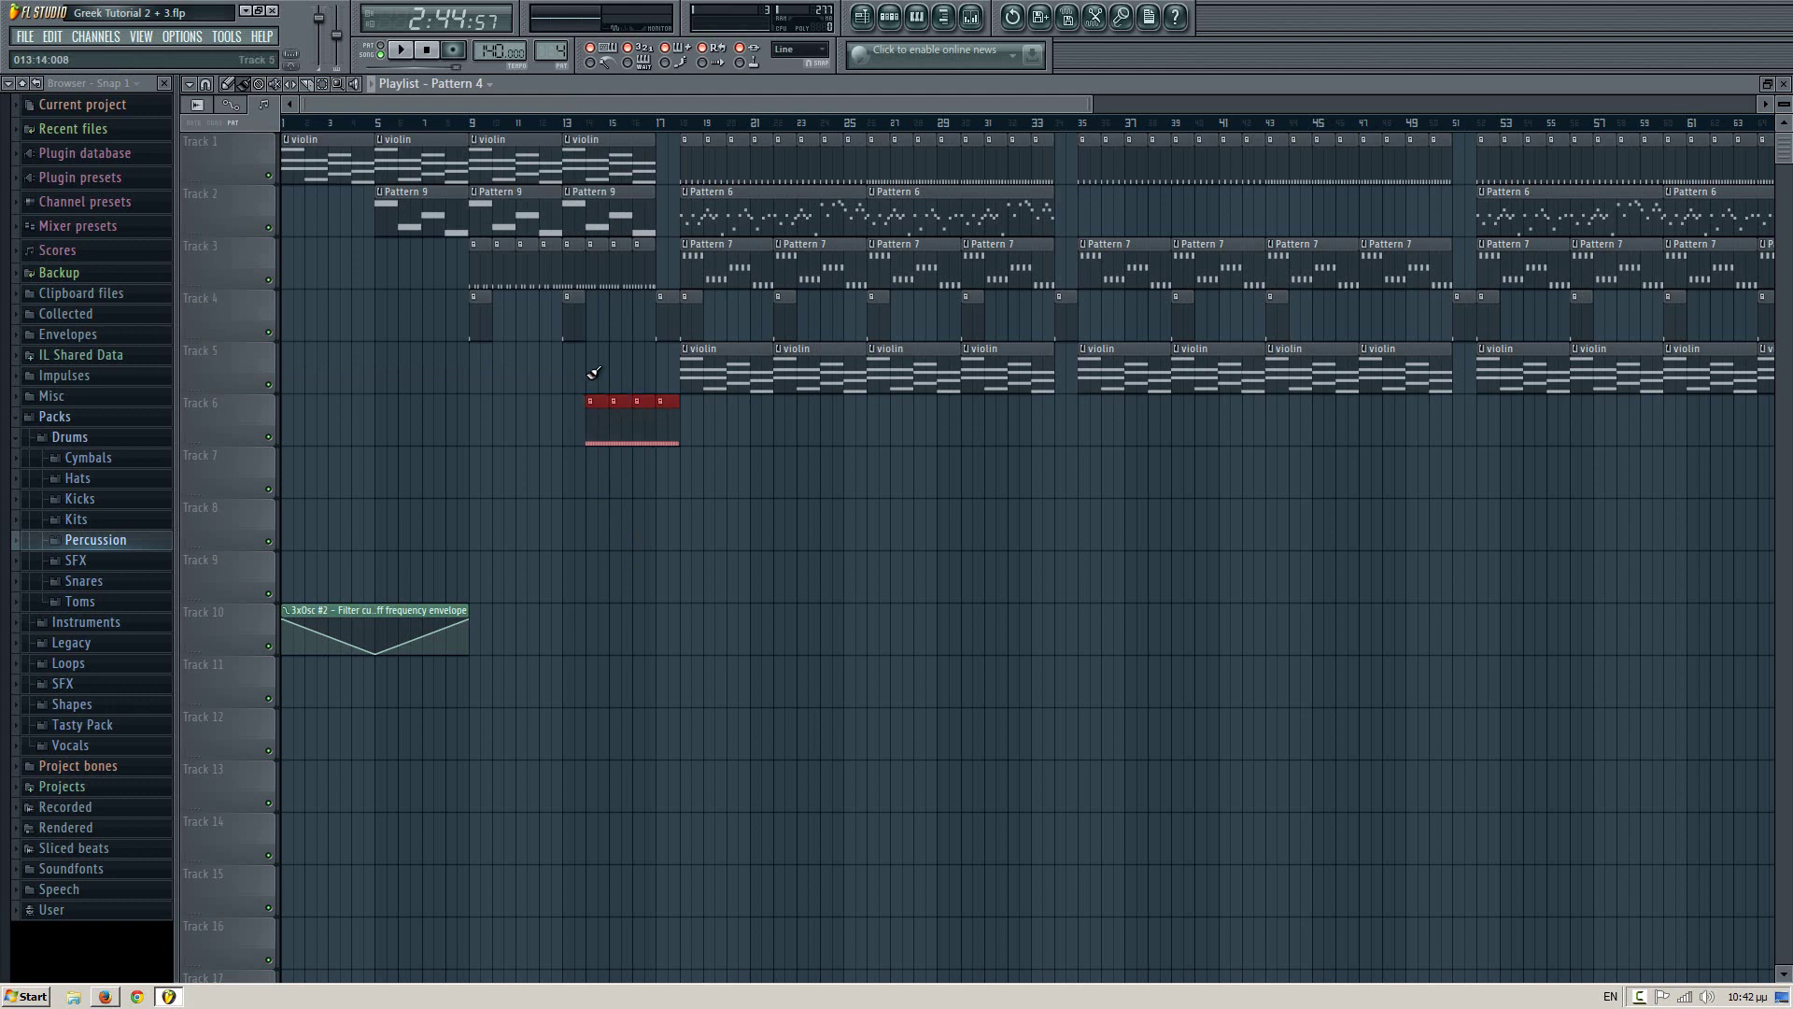
left_click(565, 430)
left_click(566, 125)
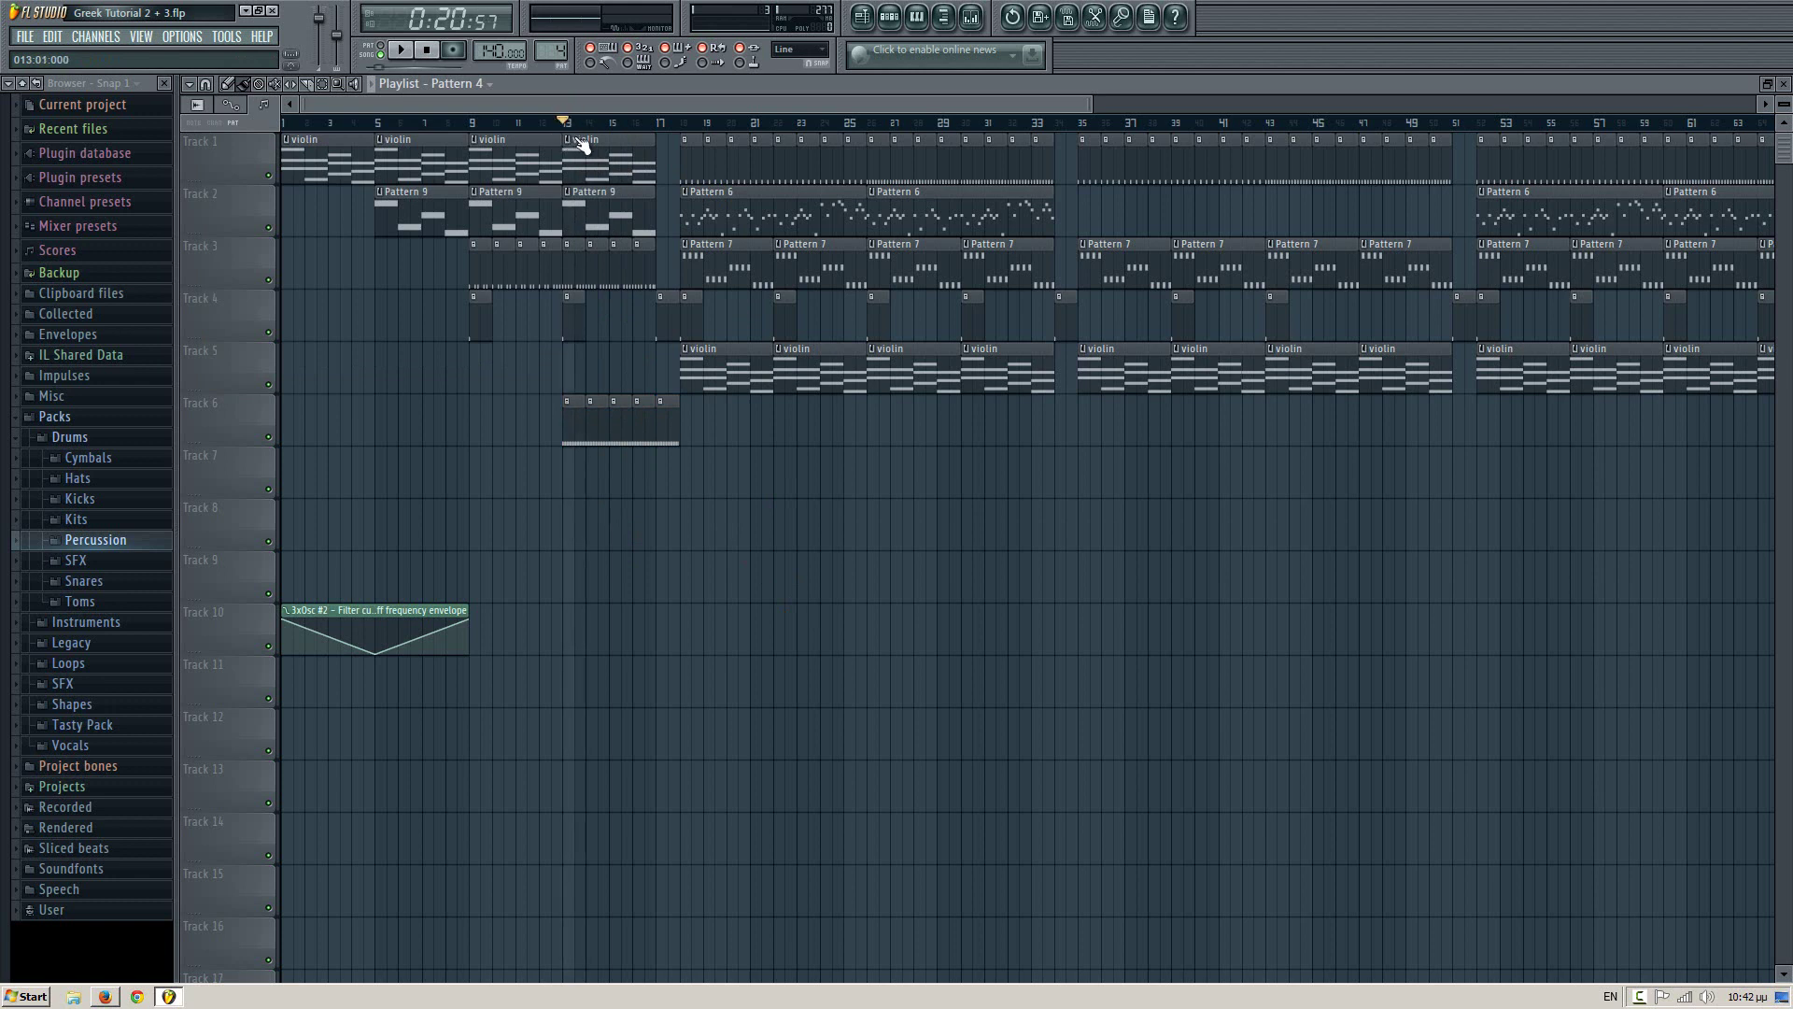
left_click_drag(572, 124, 682, 125)
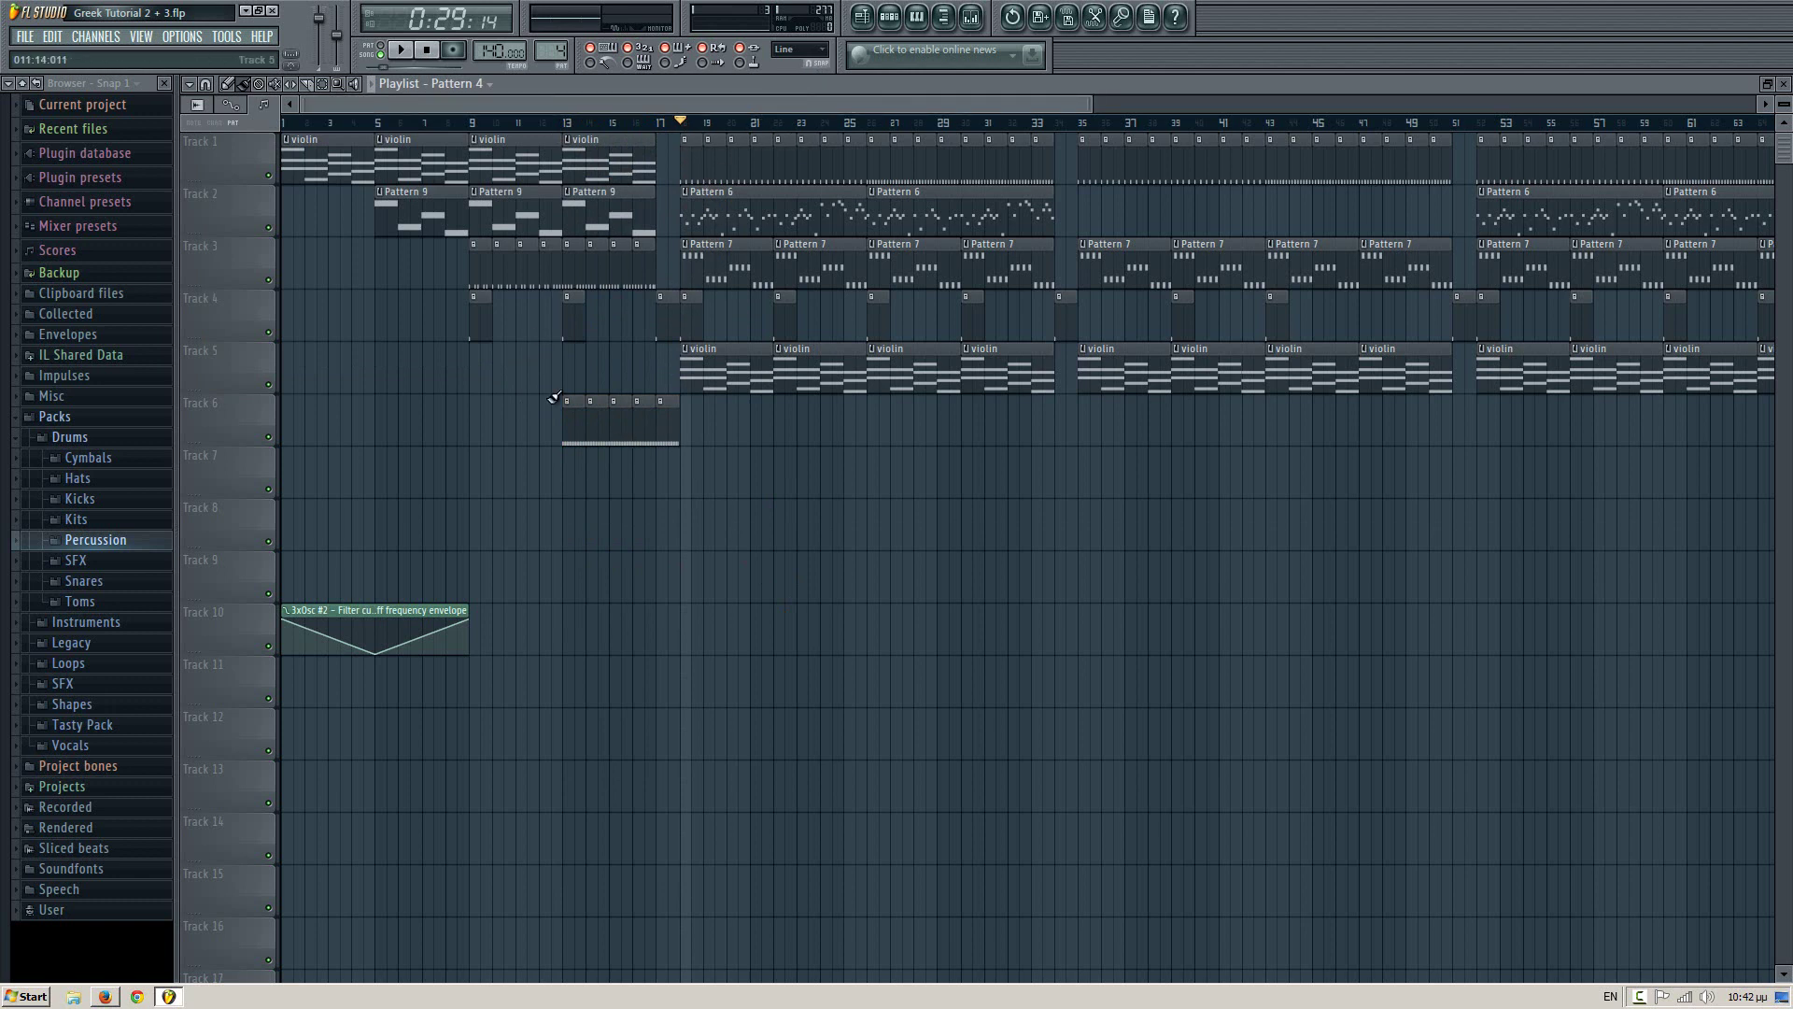
- Delete the existing 909 Snare filter cutoff frequency automation channel
key("F6")
left_click(312, 380)
left_click(291, 396)
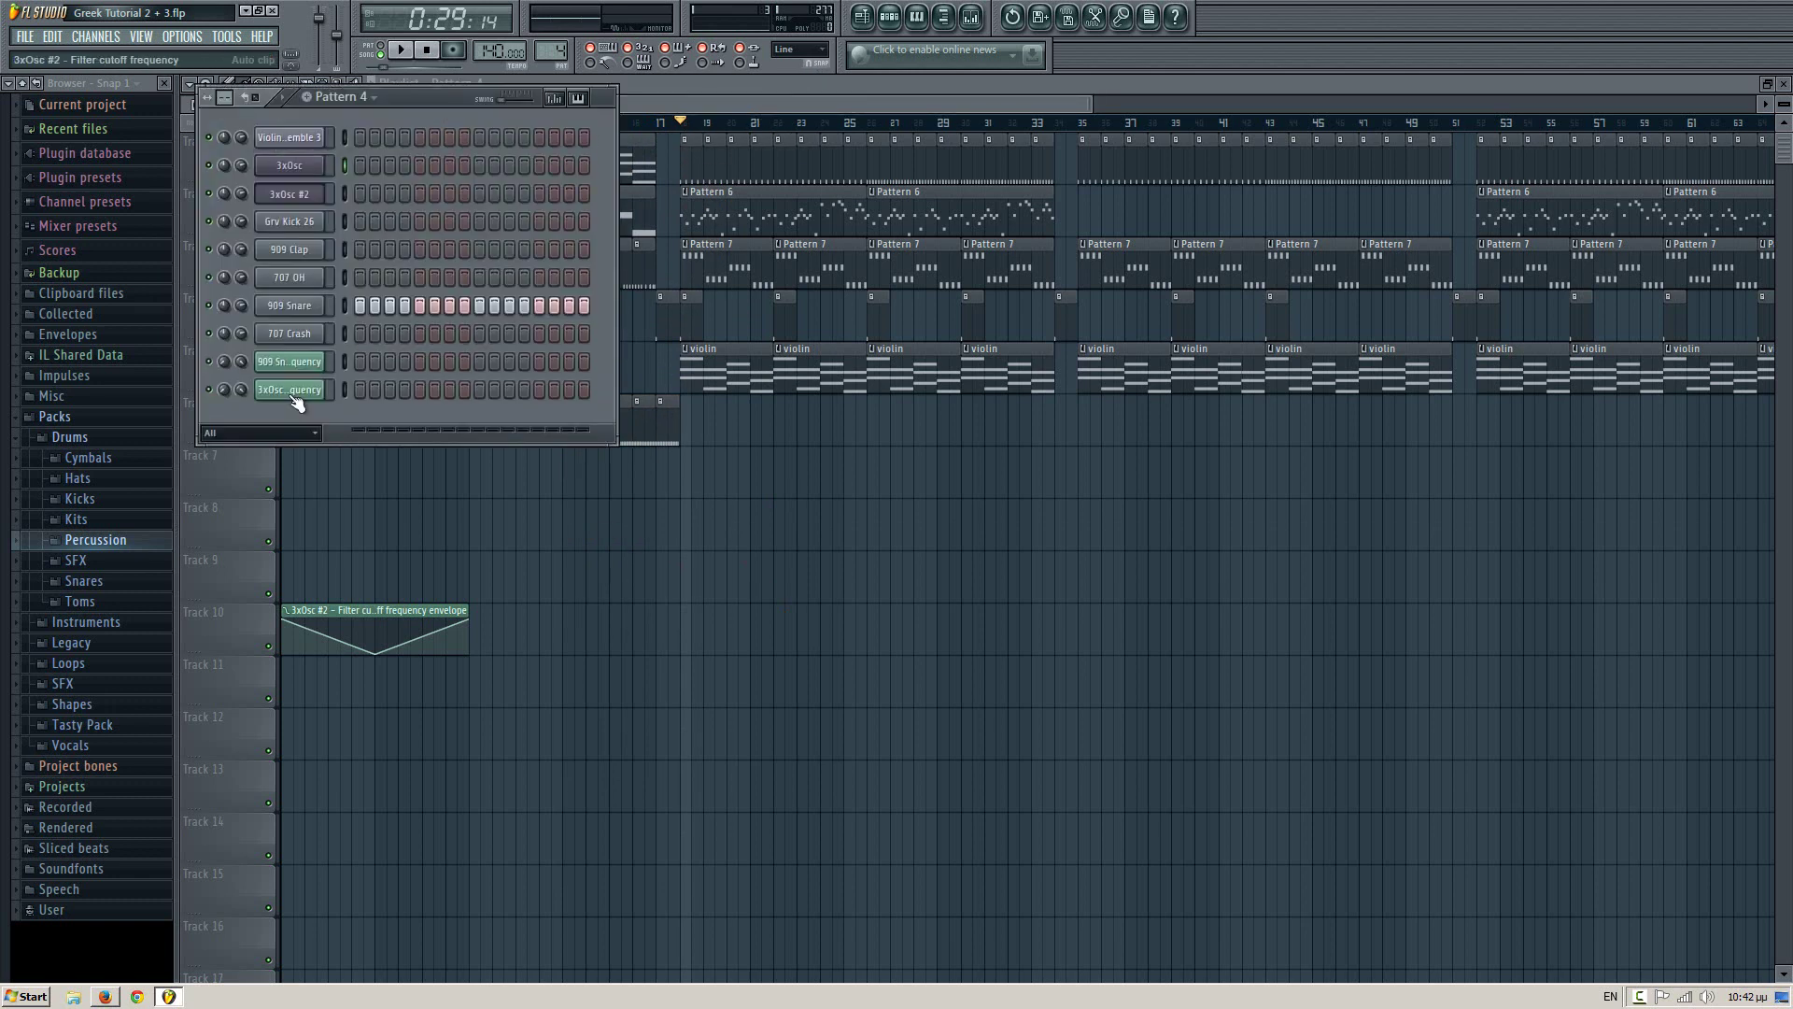
right_click(345, 364)
left_click(389, 578)
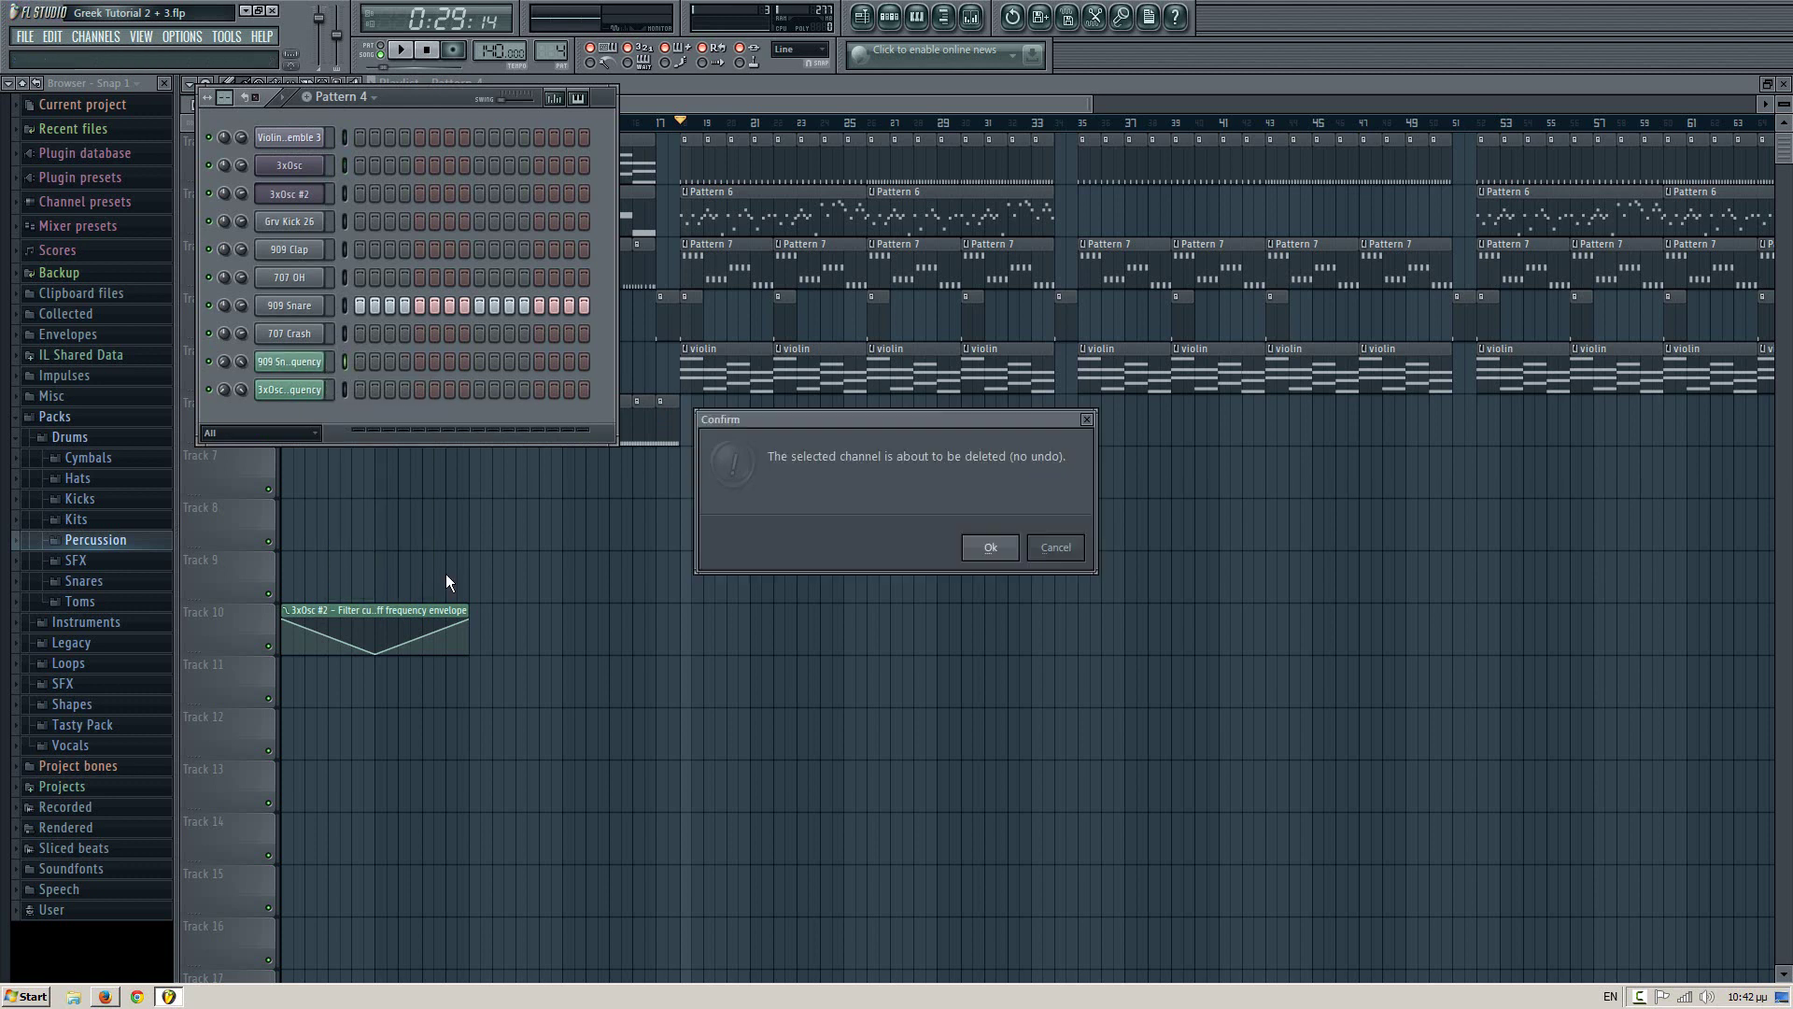
left_click(987, 549)
- Create a filter cutoff automation clip for the 909 Snare and shape it to drop at bar 13 and ramp back up by bar 18
left_click(292, 306)
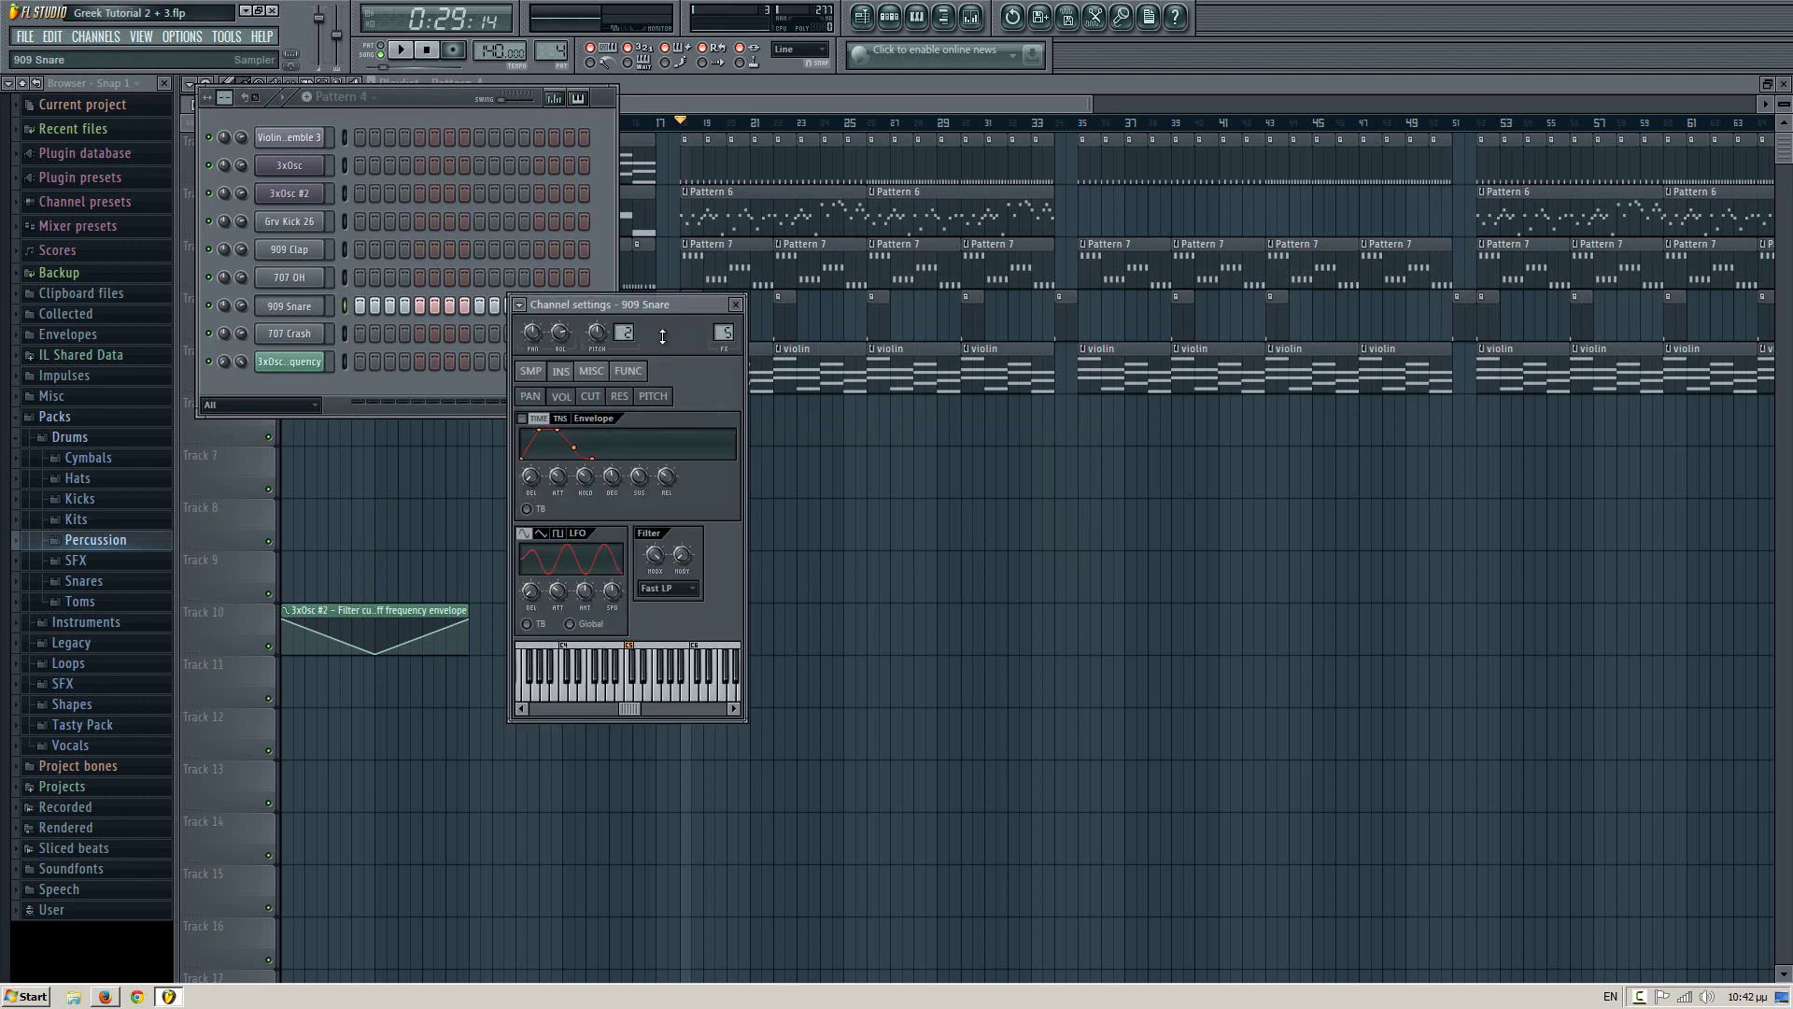
right_click(652, 553)
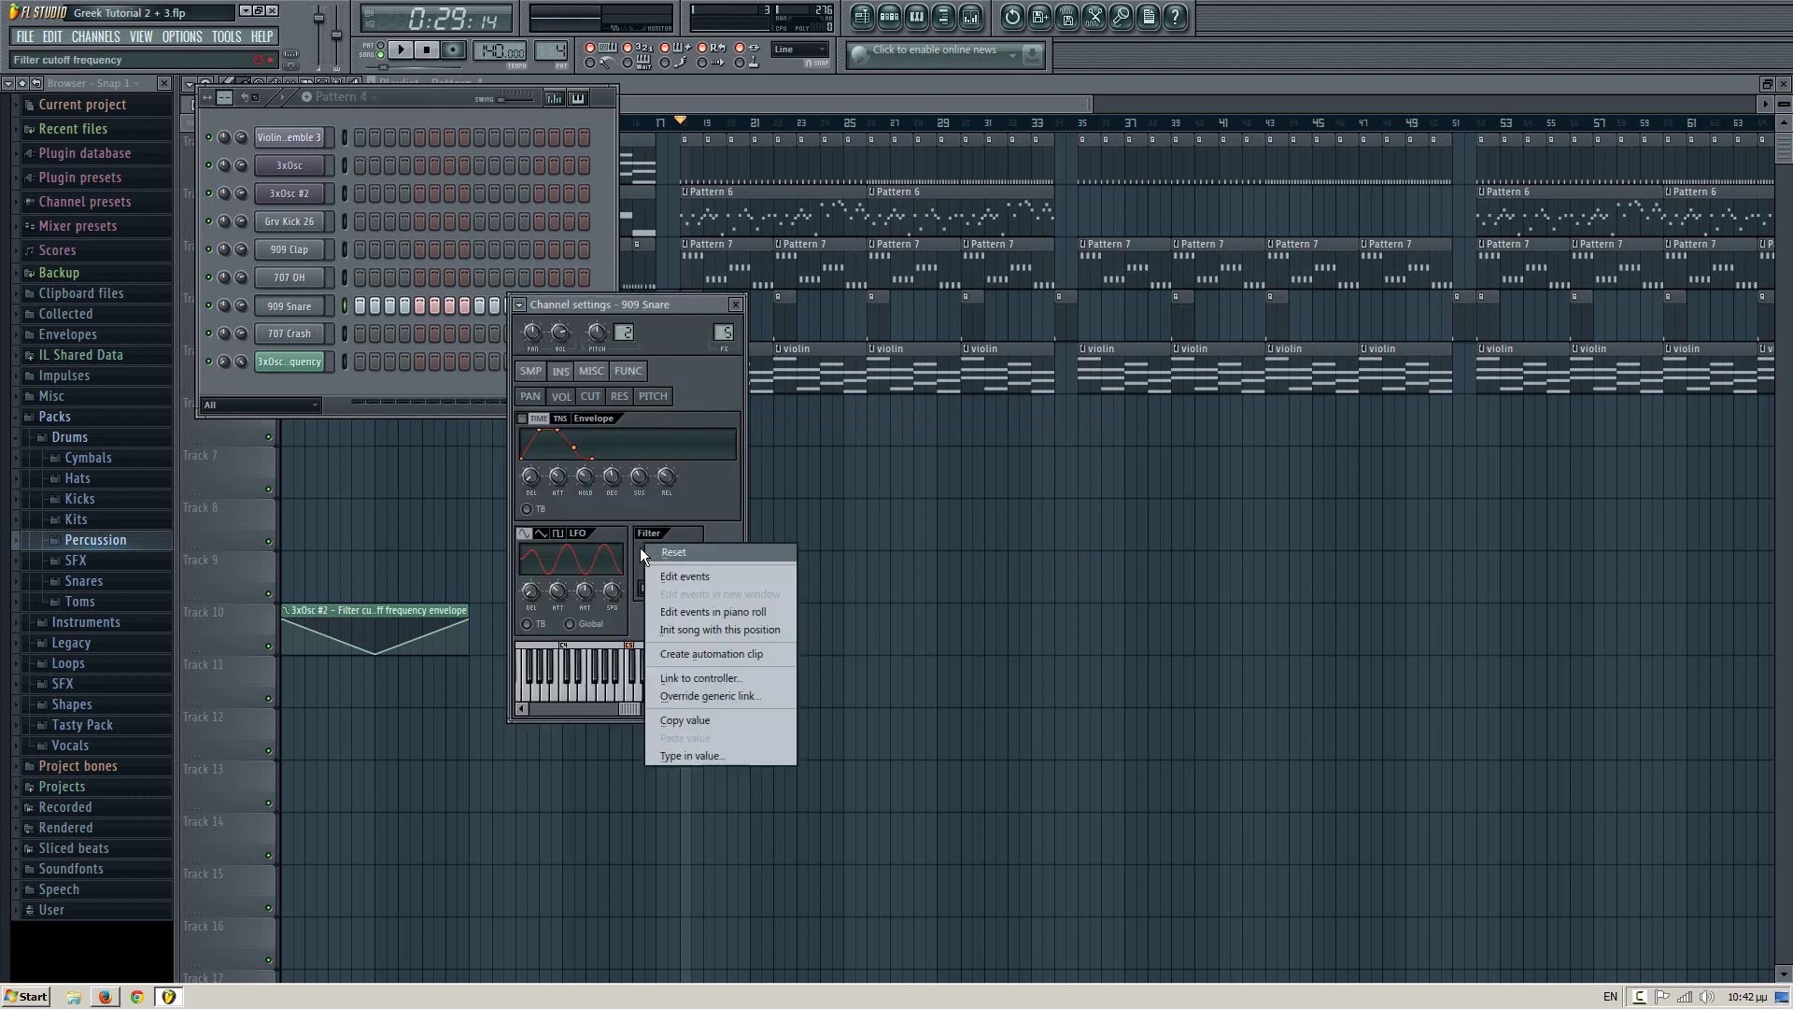
left_click(699, 654)
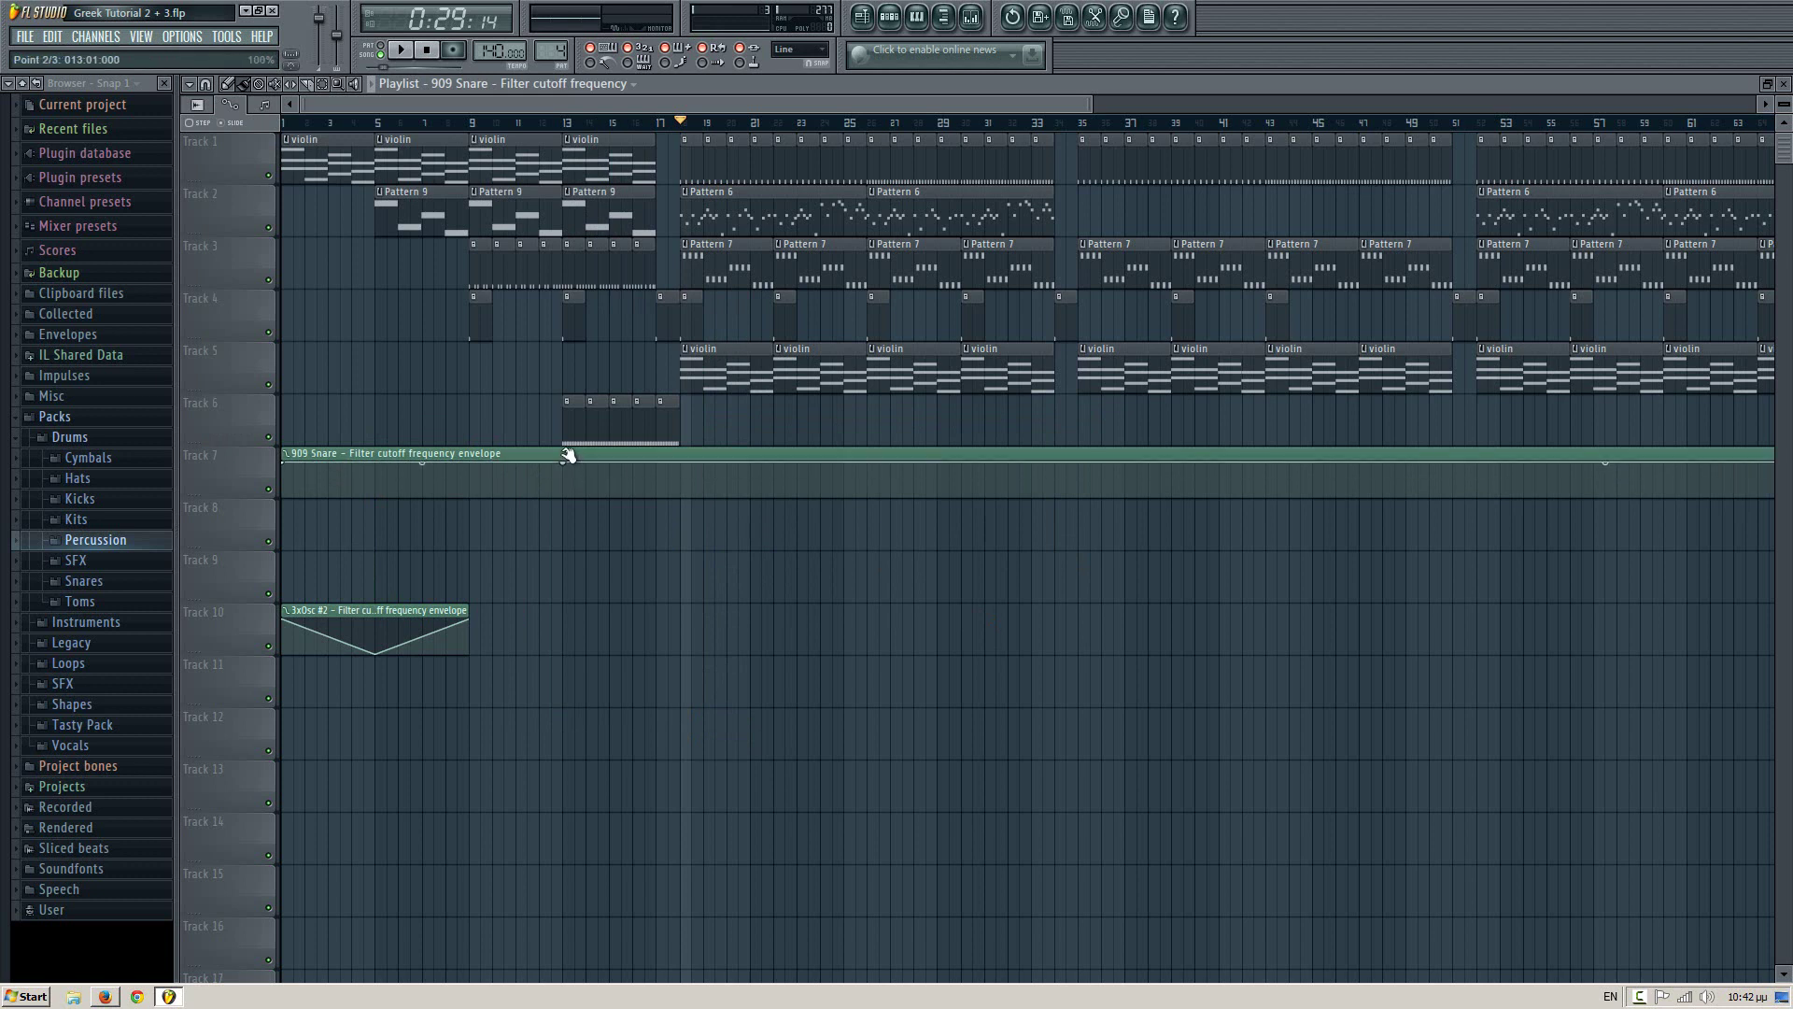
right_click(568, 489)
right_click(678, 477)
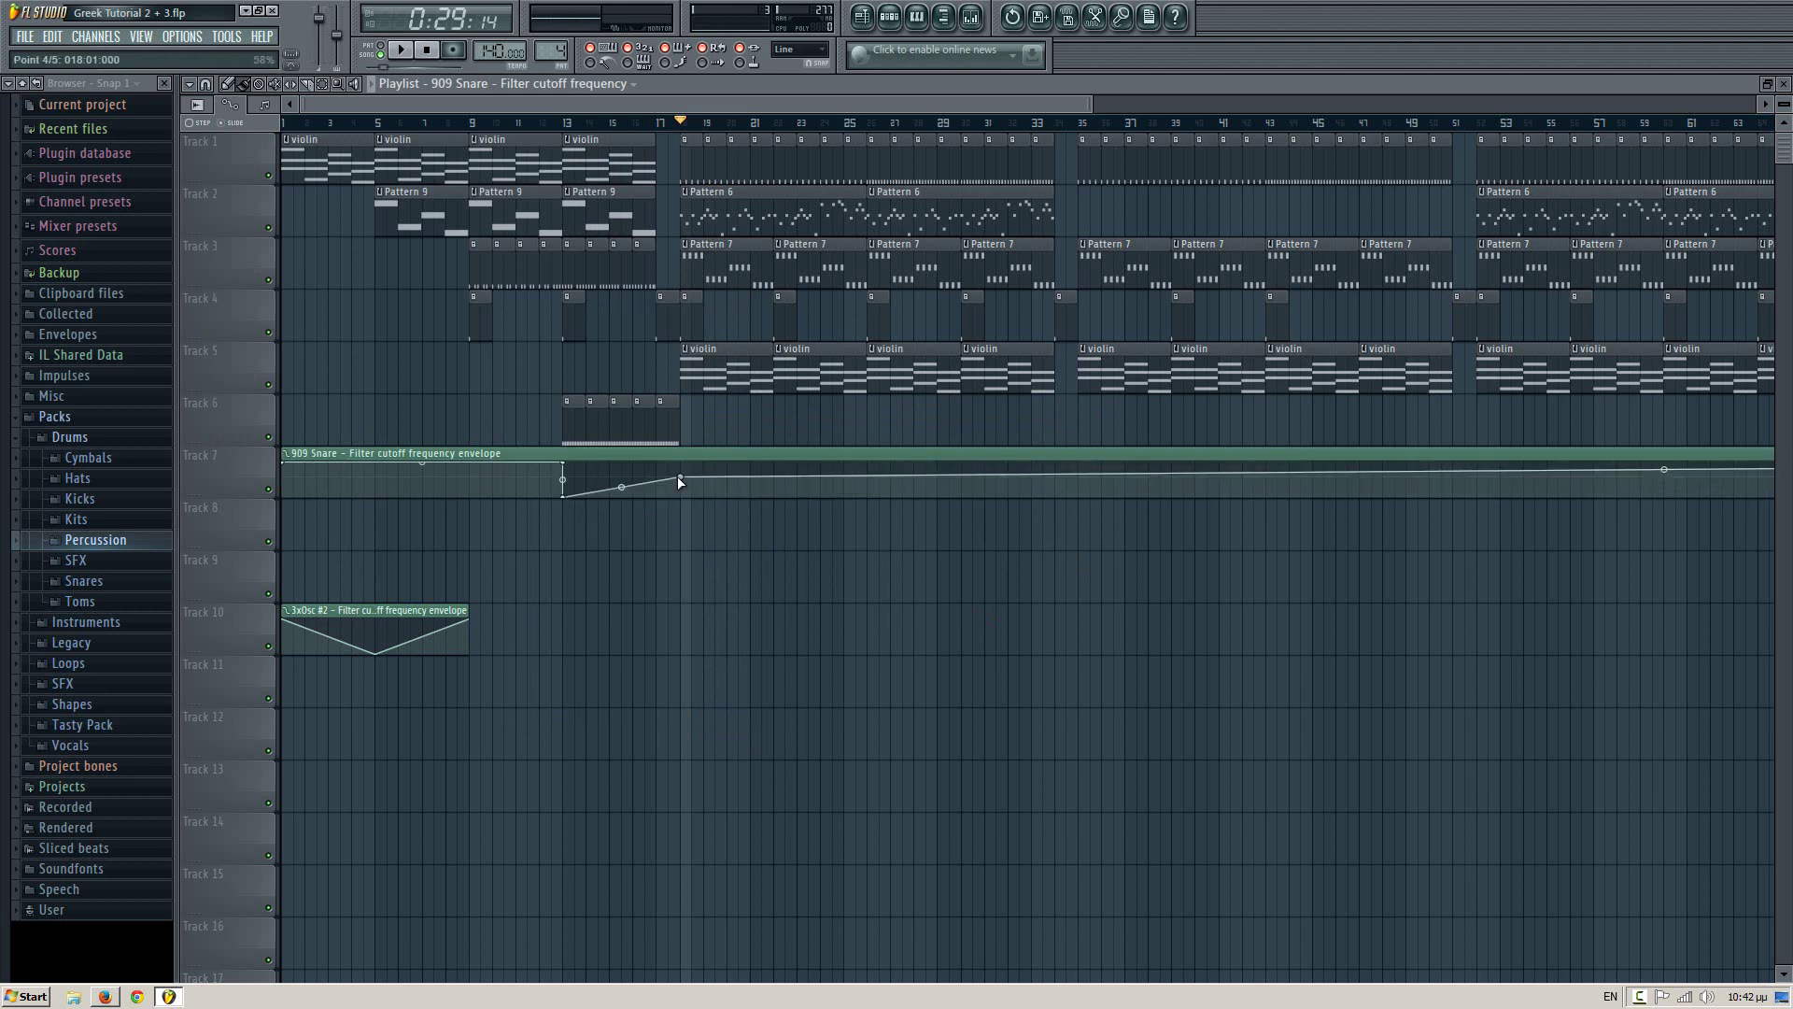
left_click_drag(678, 478, 681, 444)
- Play the snare build-up from bar 13 to hear the filter sweep
left_click(565, 123)
key("space")
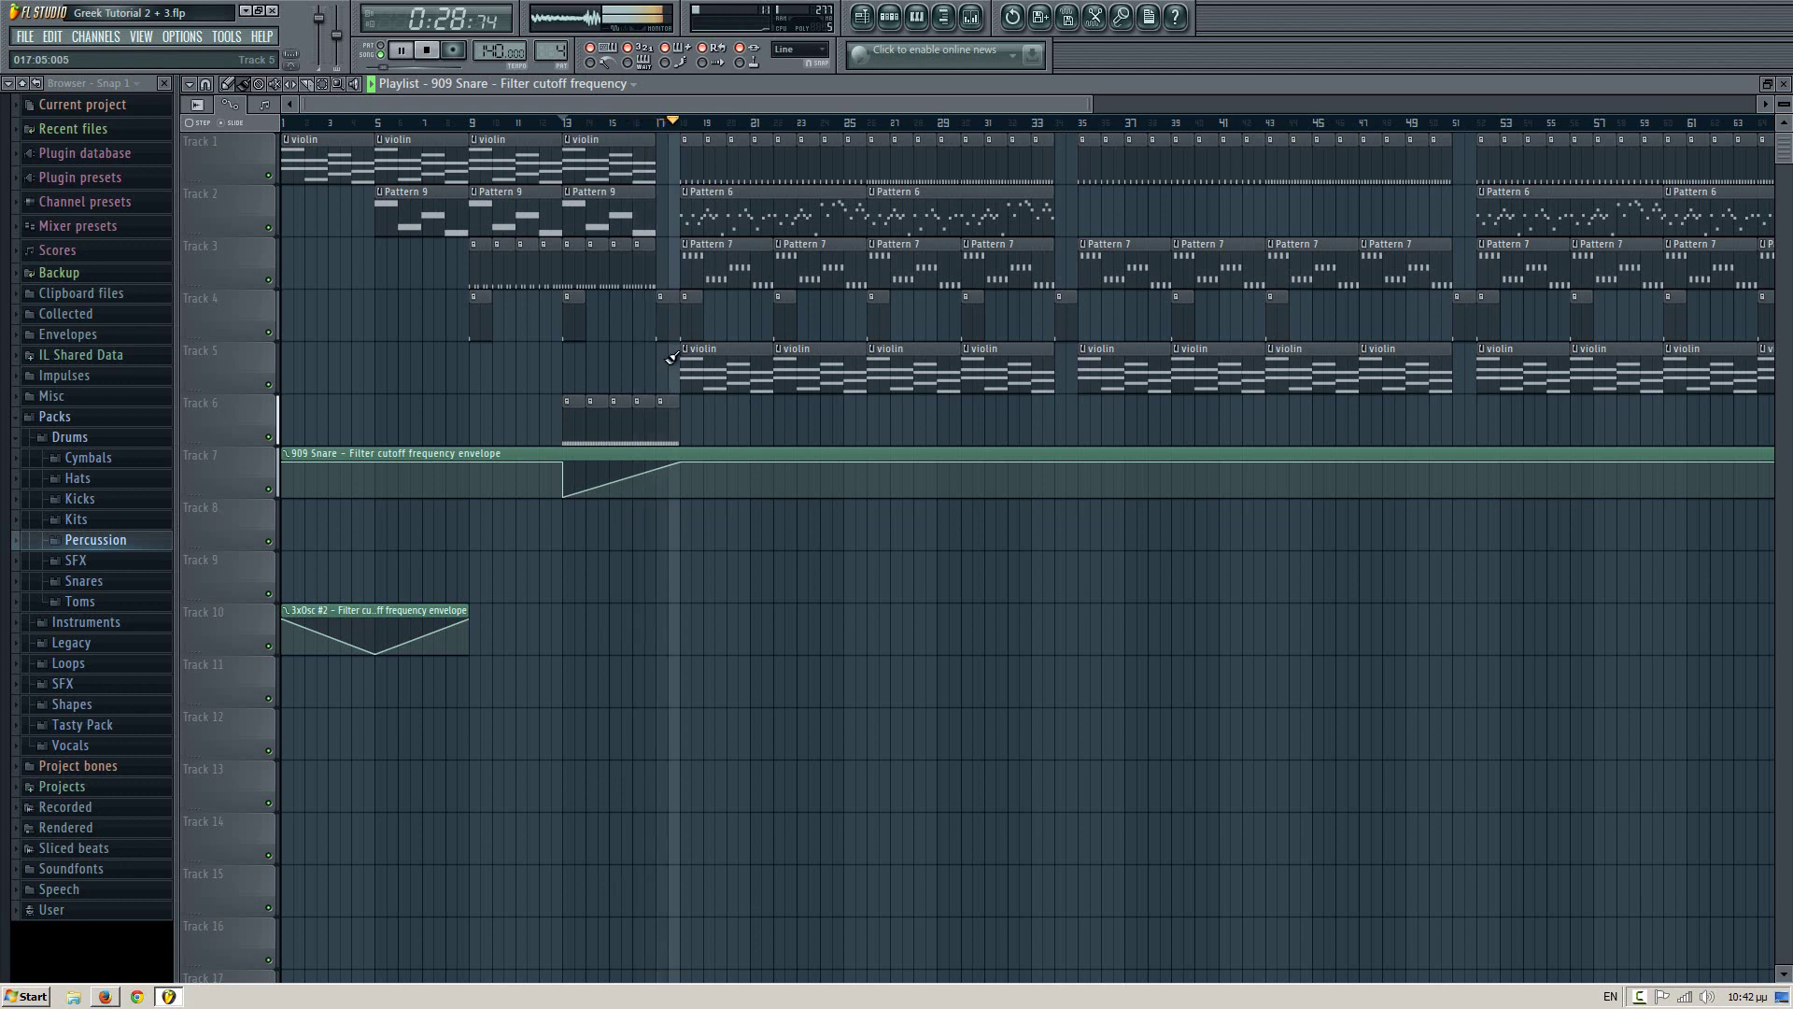
key("space")
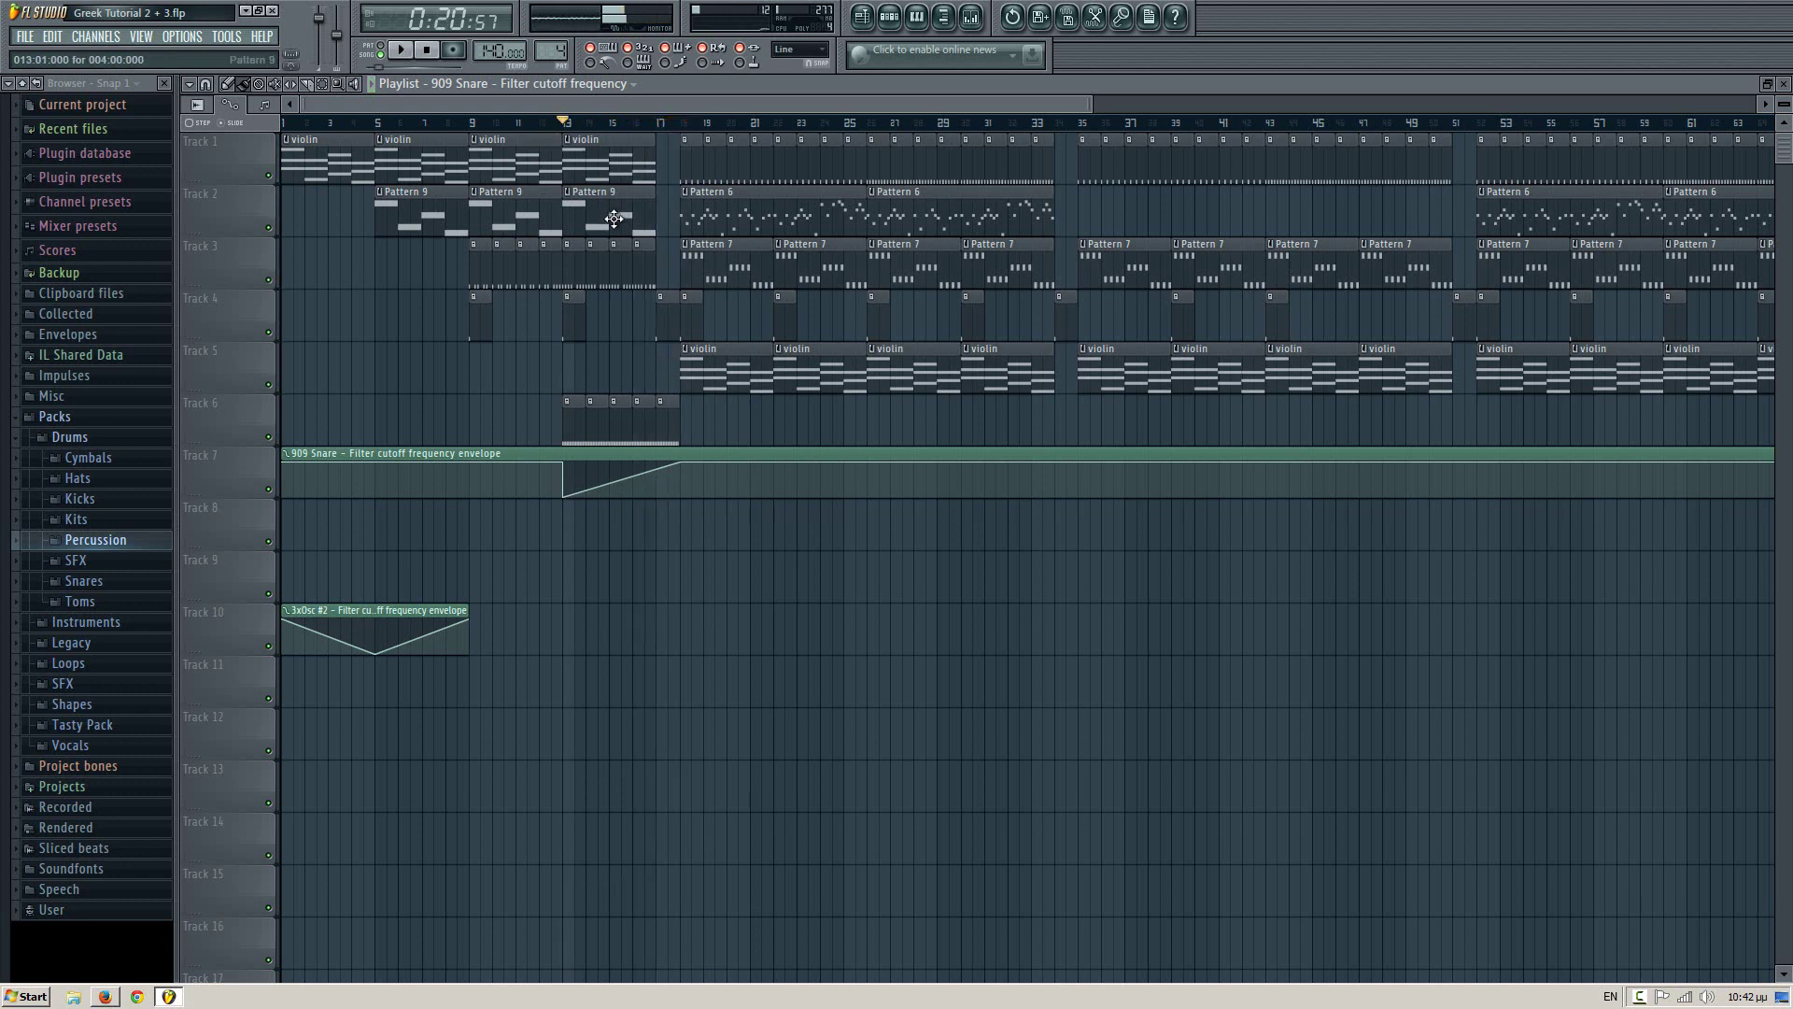
- Insert Maximus in the last effect slot of the 909 Snare mixer track and load a preset with a flat limiting curve
key("space")
key("F9")
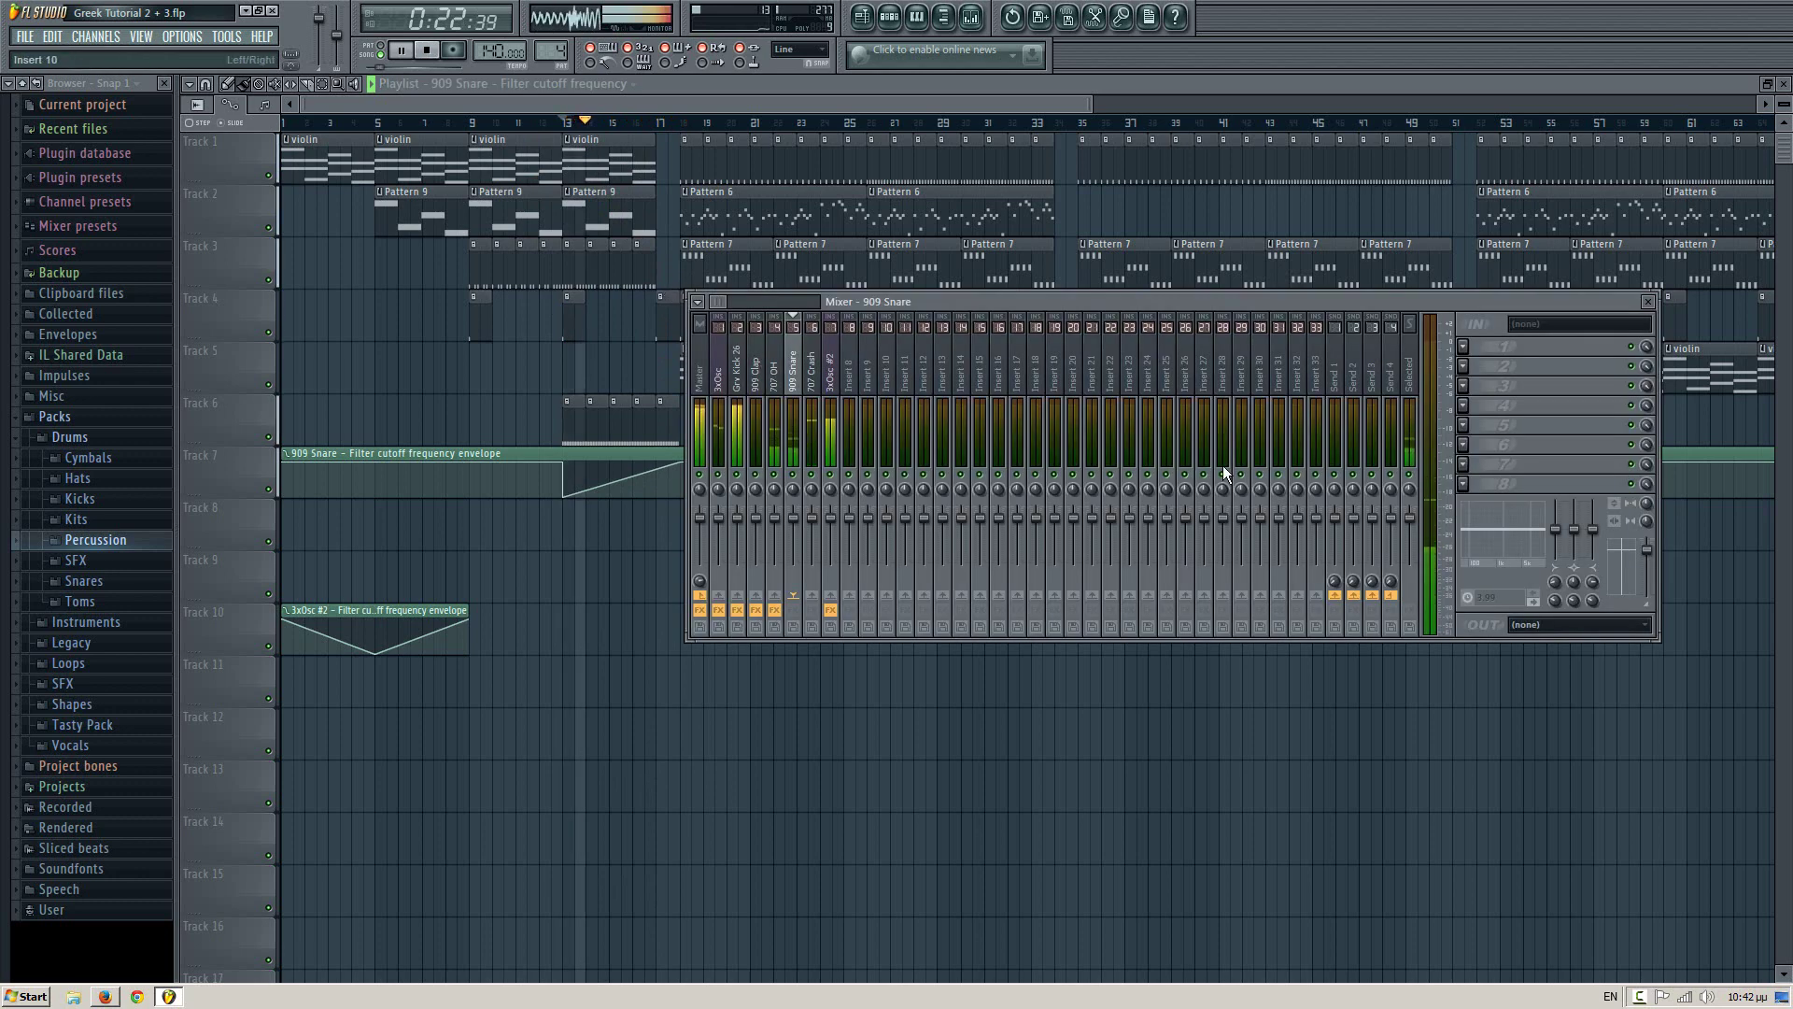
key("space")
left_click(1477, 486)
mouse_move(1475, 503)
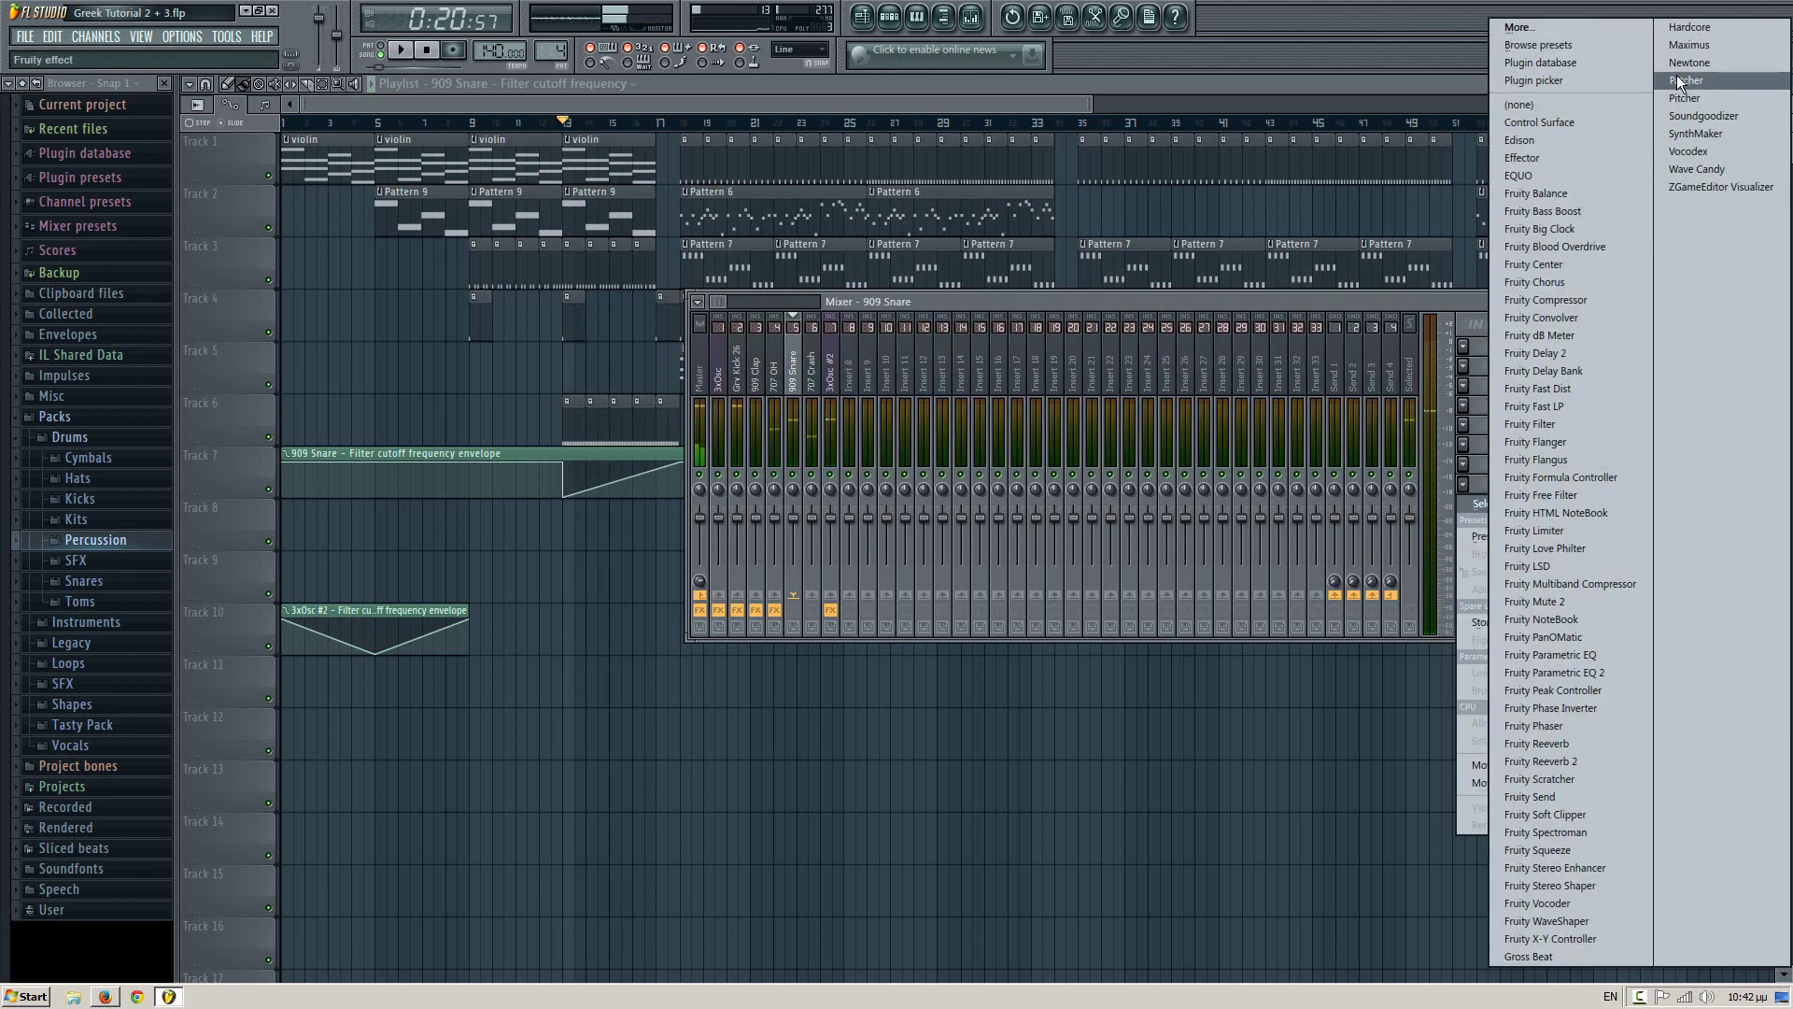
left_click(1672, 49)
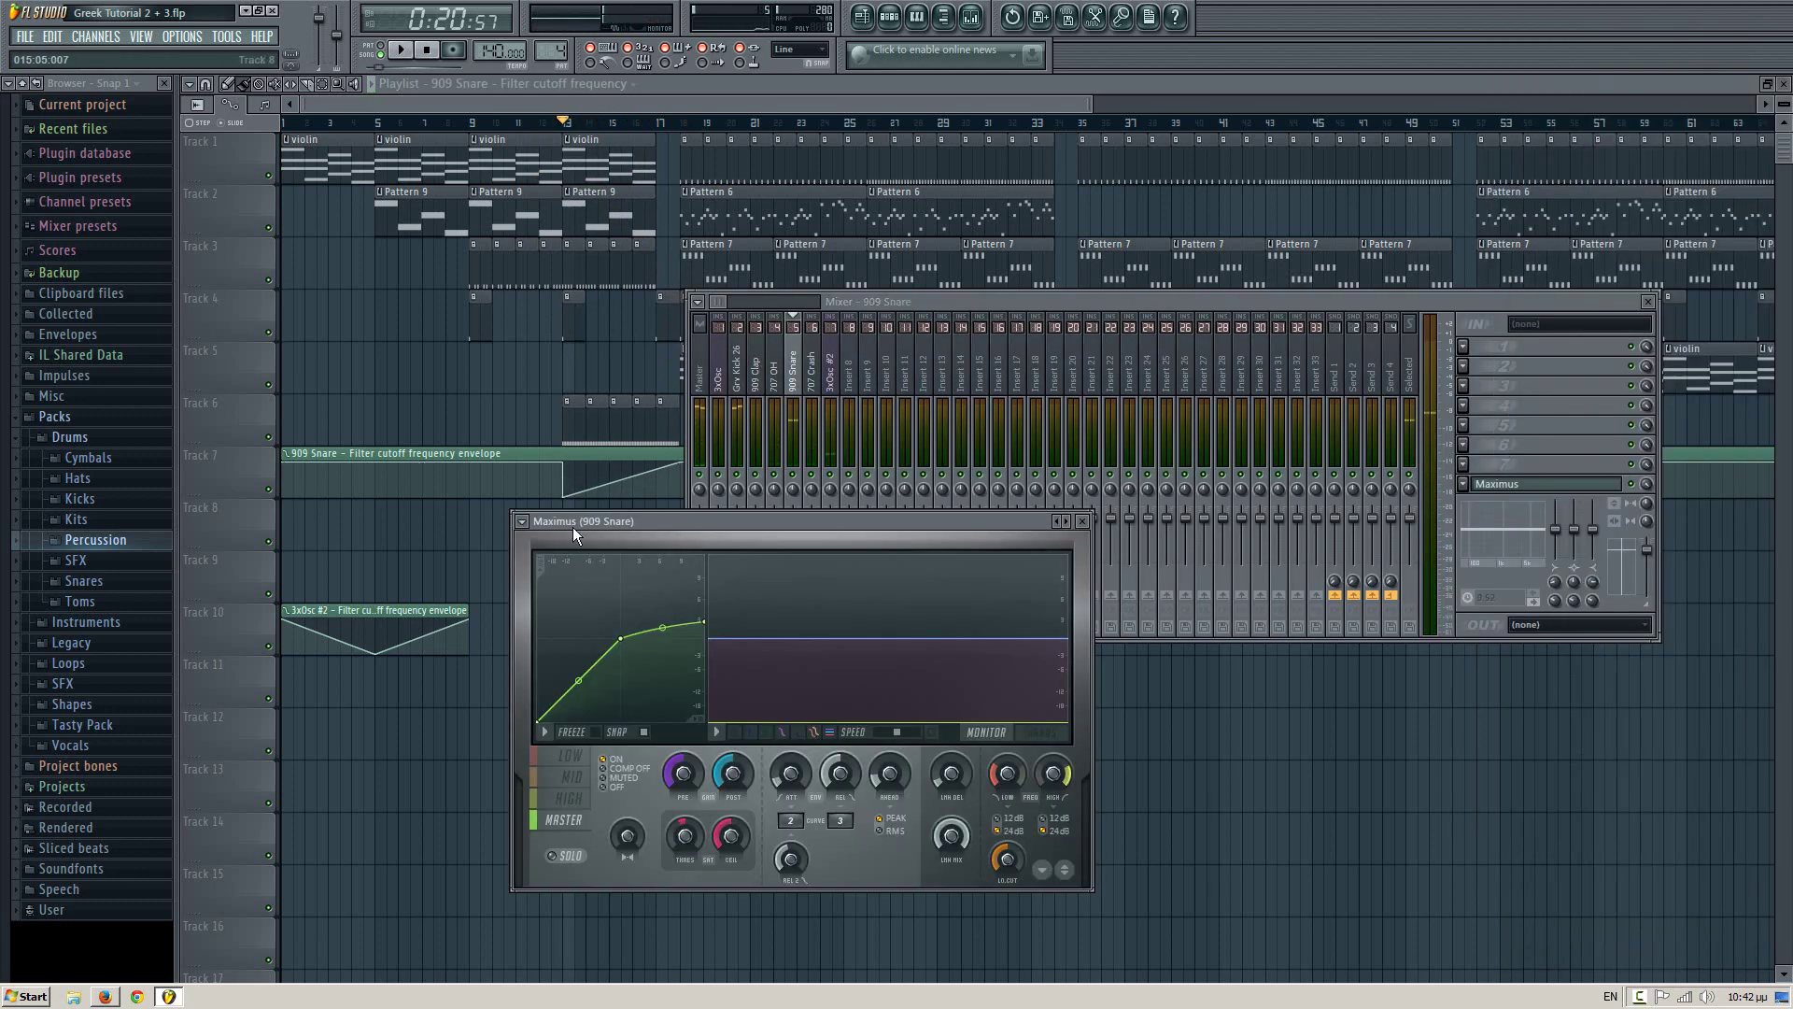
left_click(522, 521)
mouse_move(560, 536)
left_click(738, 42)
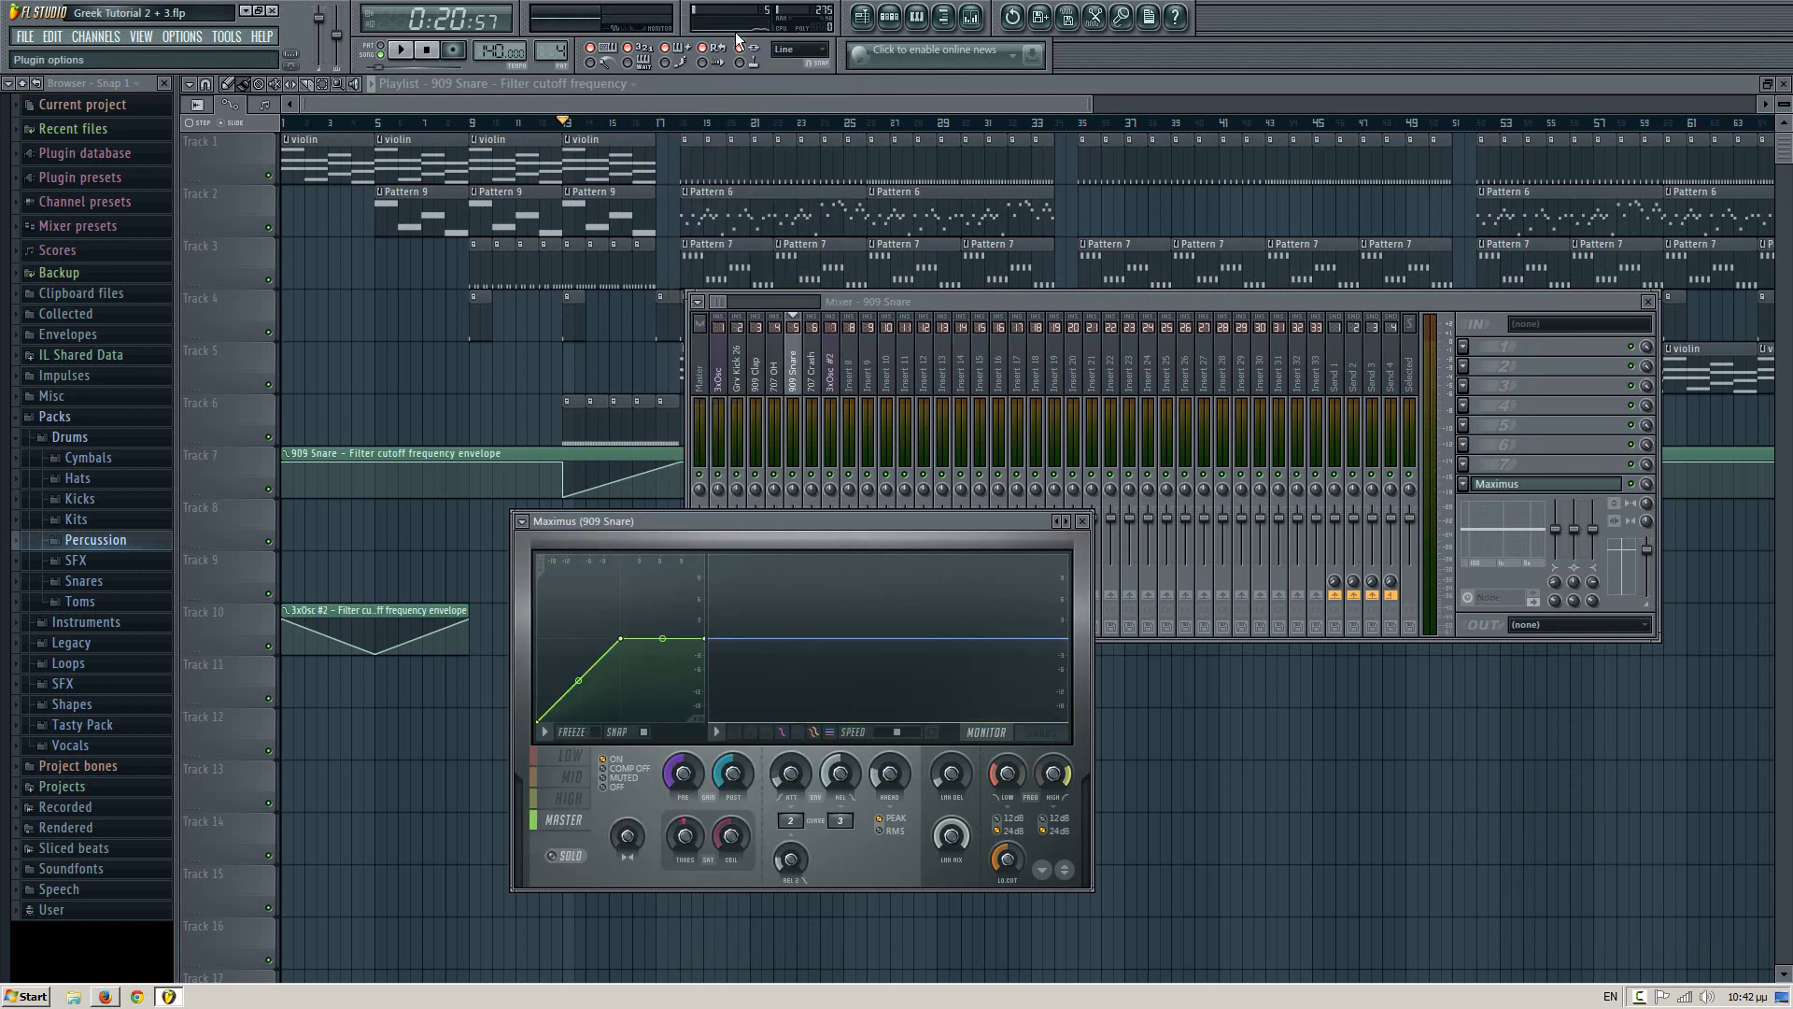
- Lower the post gain and raise the pre gain in the 909 Snare's Maximus while playing the build-up from bar 13
key("space")
key("space")
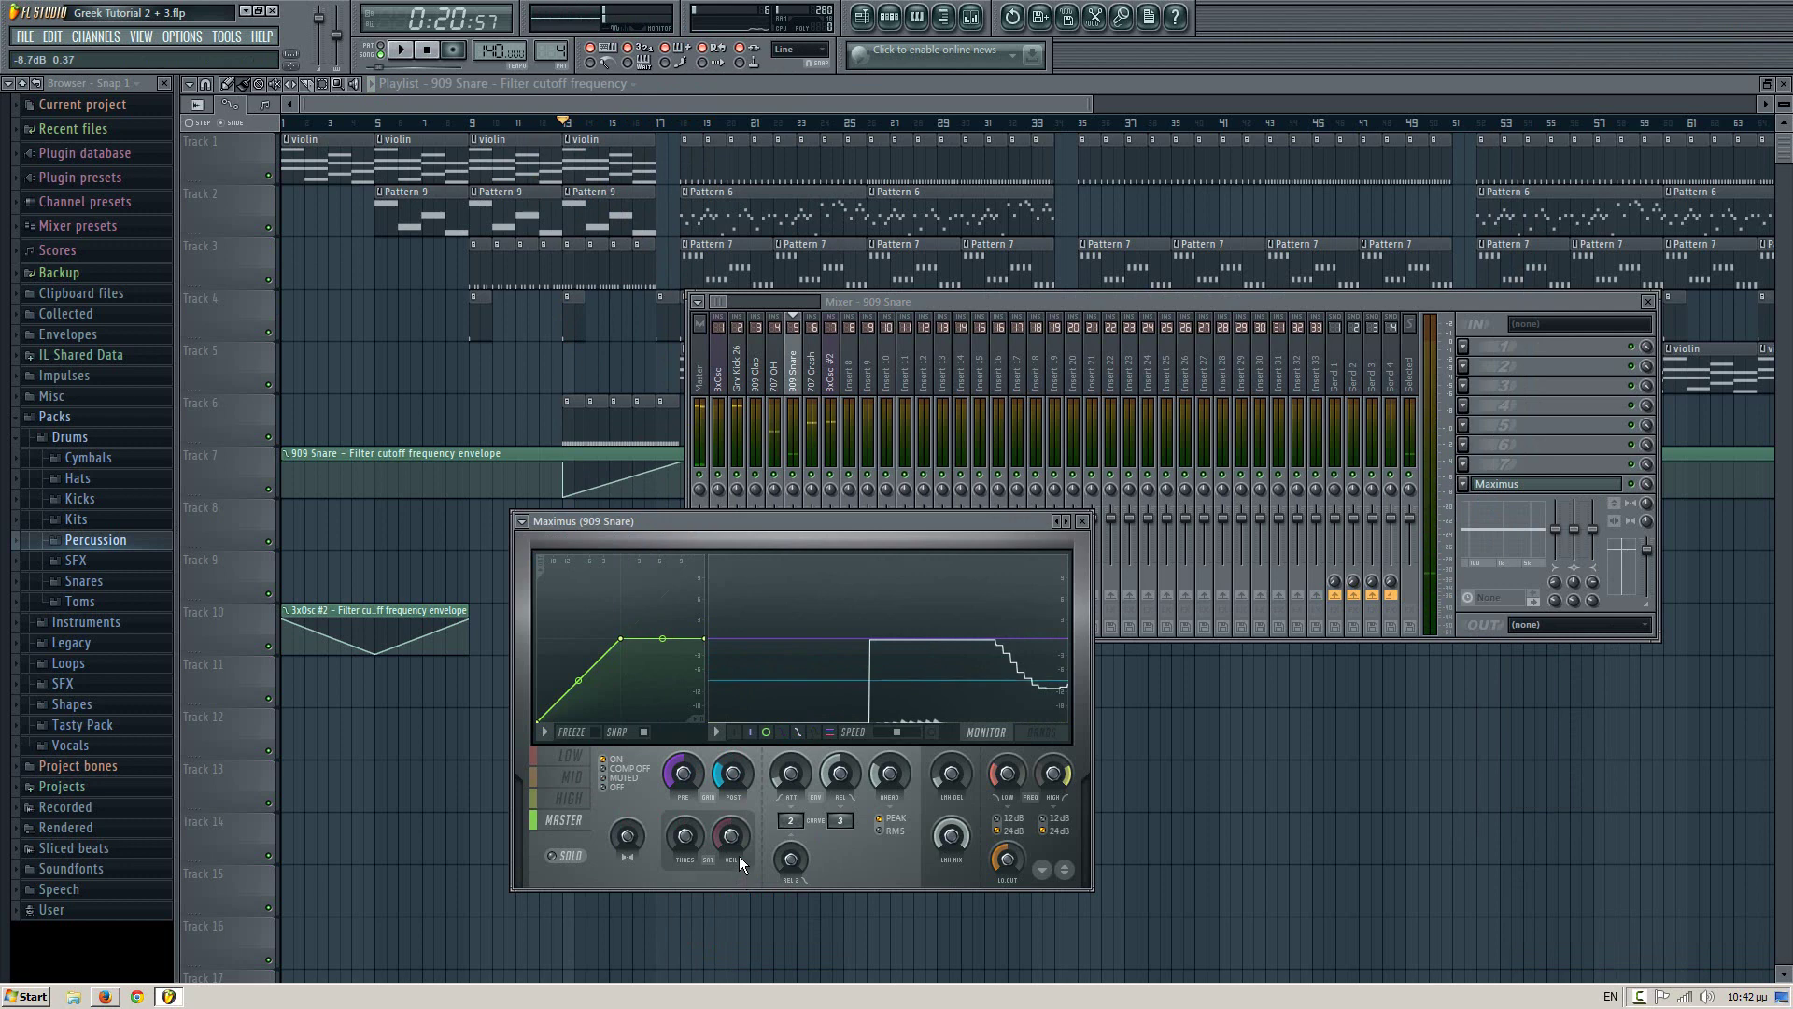
left_click_drag(738, 856, 738, 850)
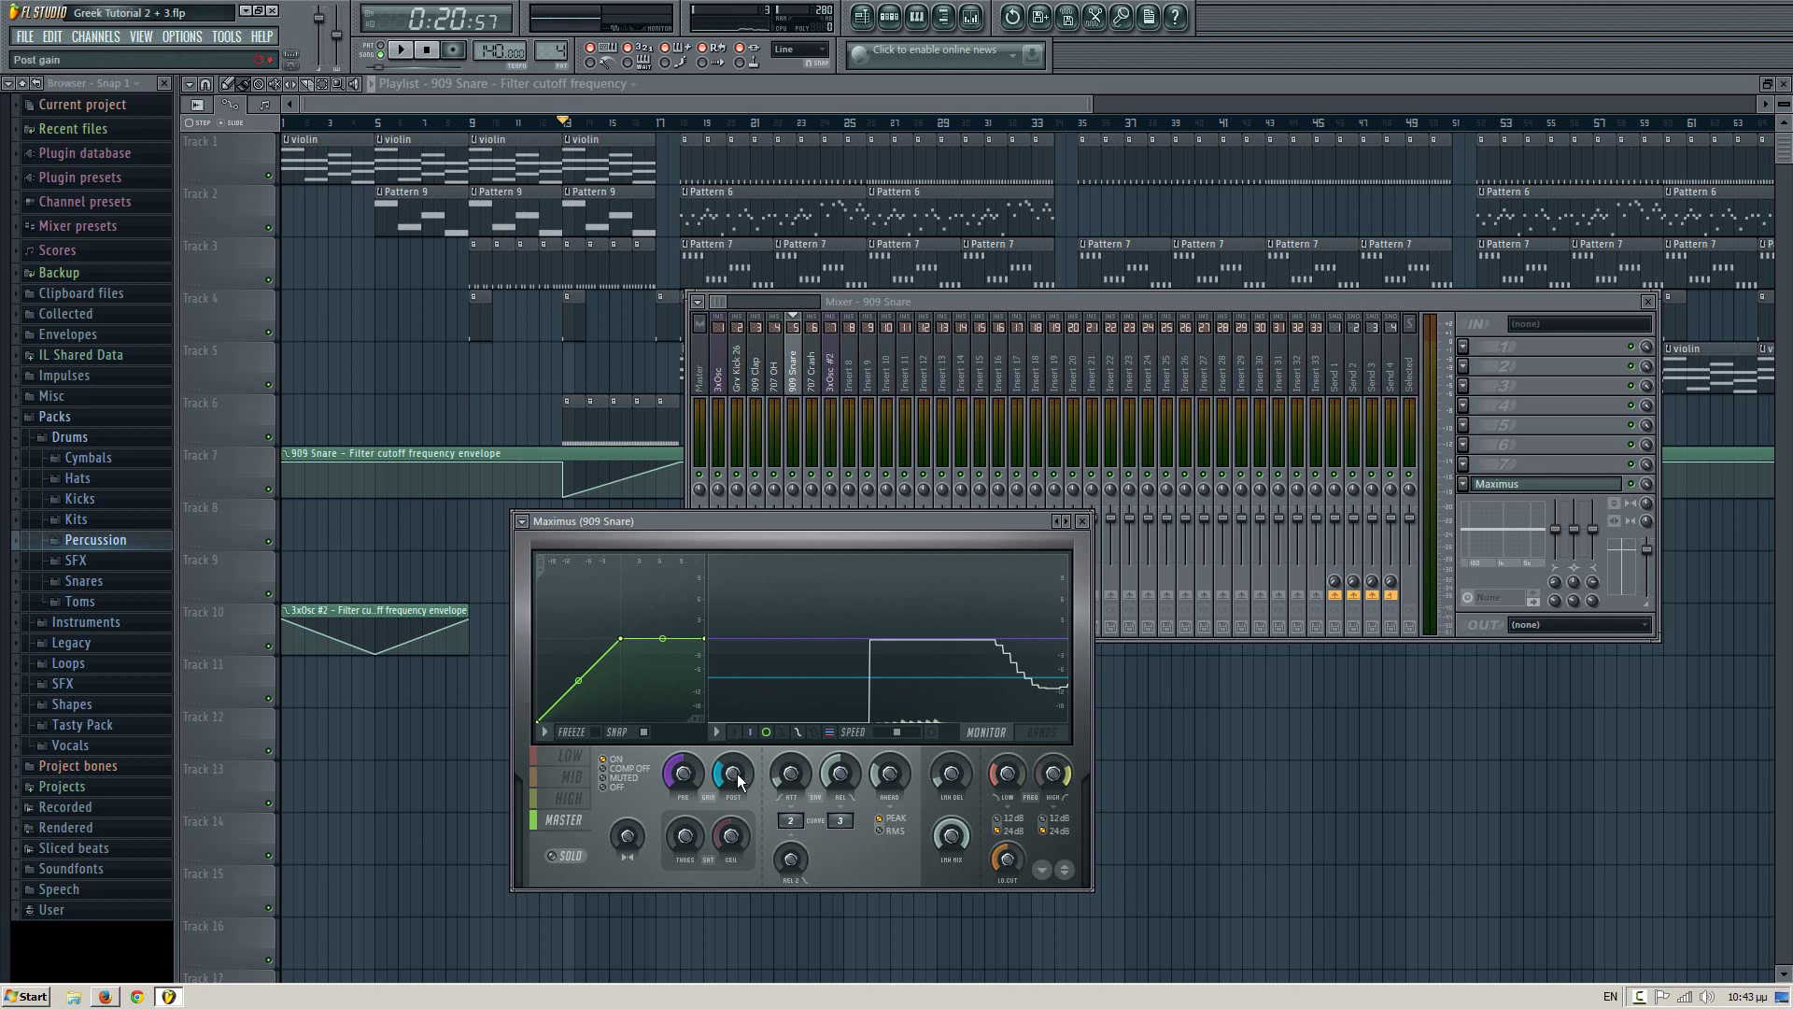
left_click_drag(732, 778, 734, 780)
key("space")
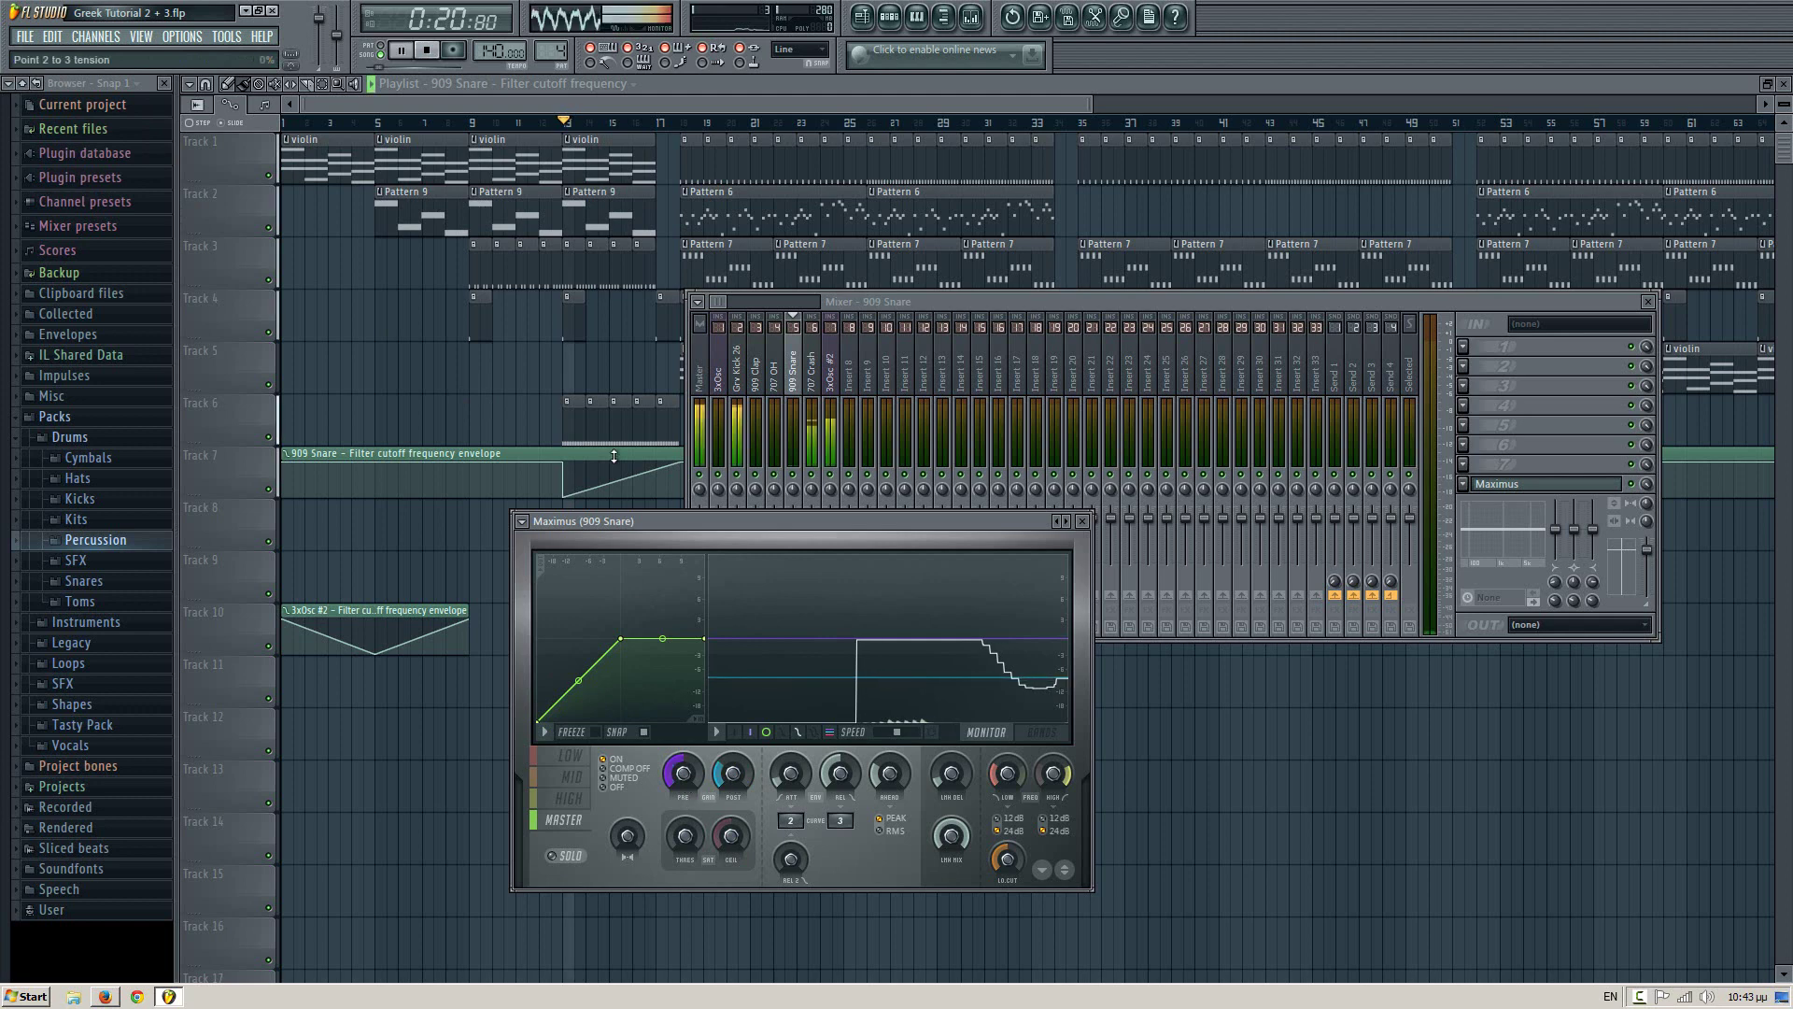
left_click_drag(686, 775, 654, 527)
left_click_drag(686, 774, 715, 895)
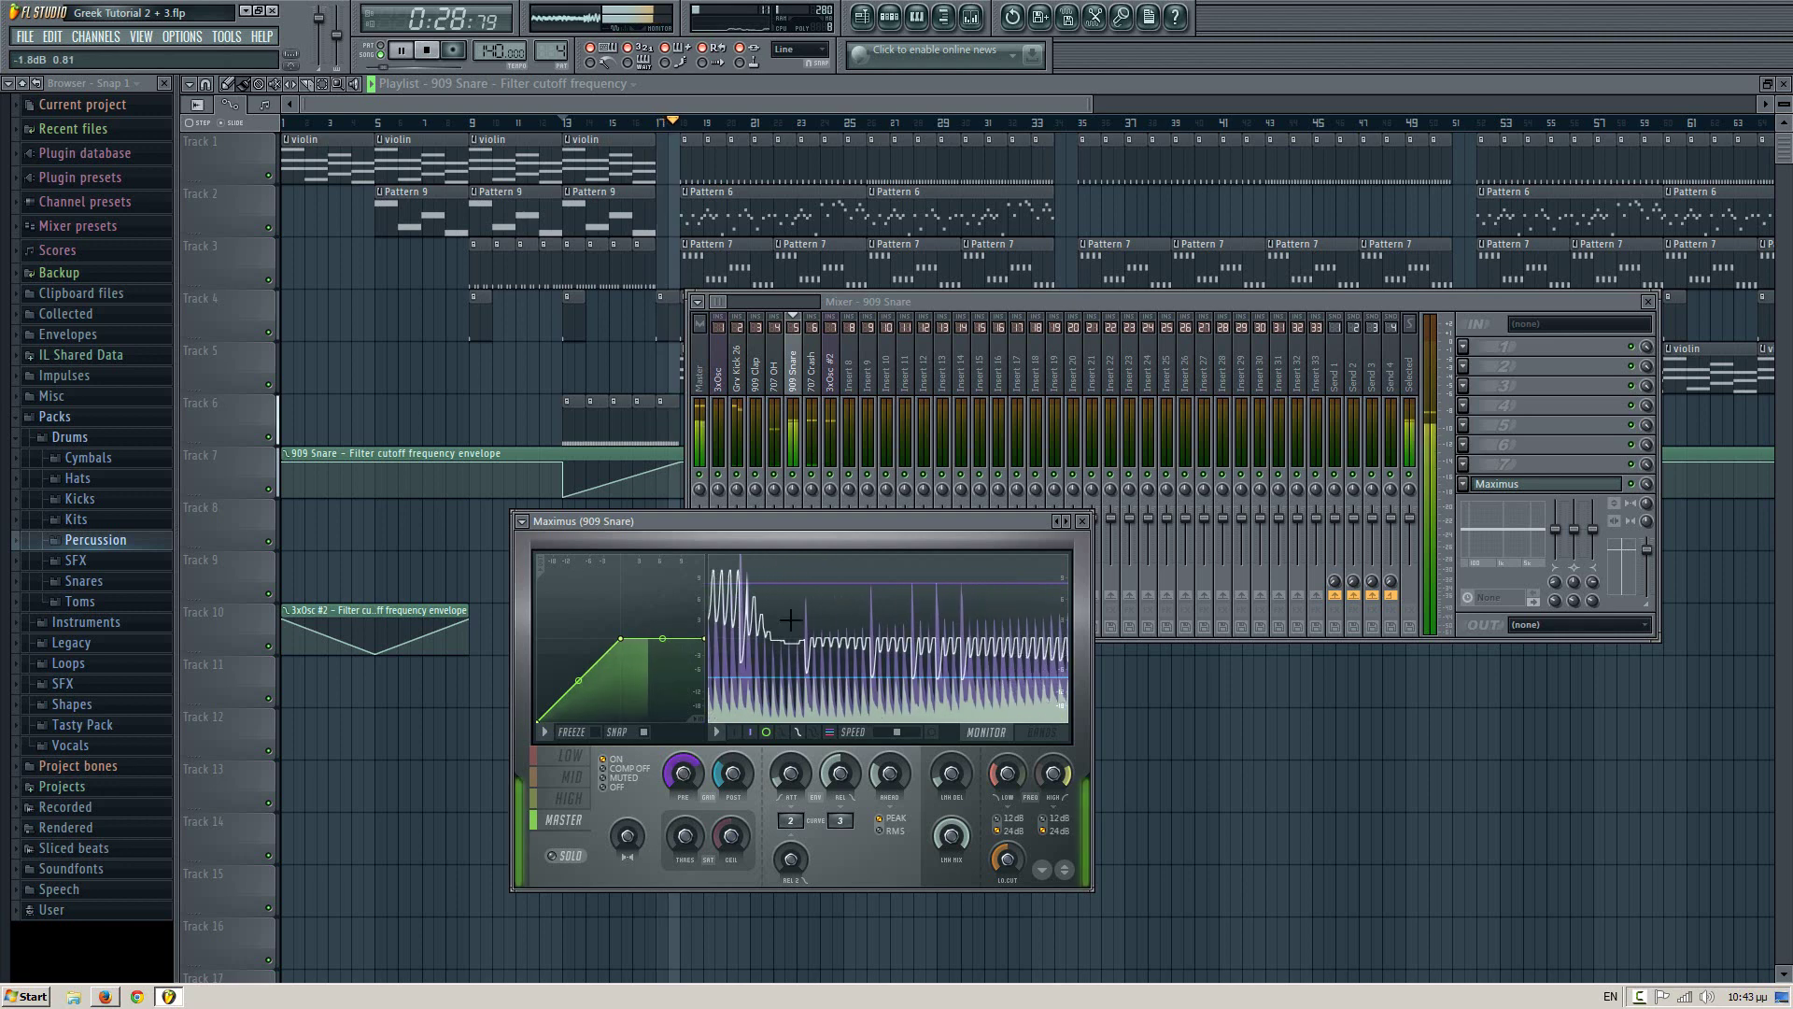
- Open the Maximus on the Master track and play from bar 13 to check the overall level
left_click(703, 383)
key("space")
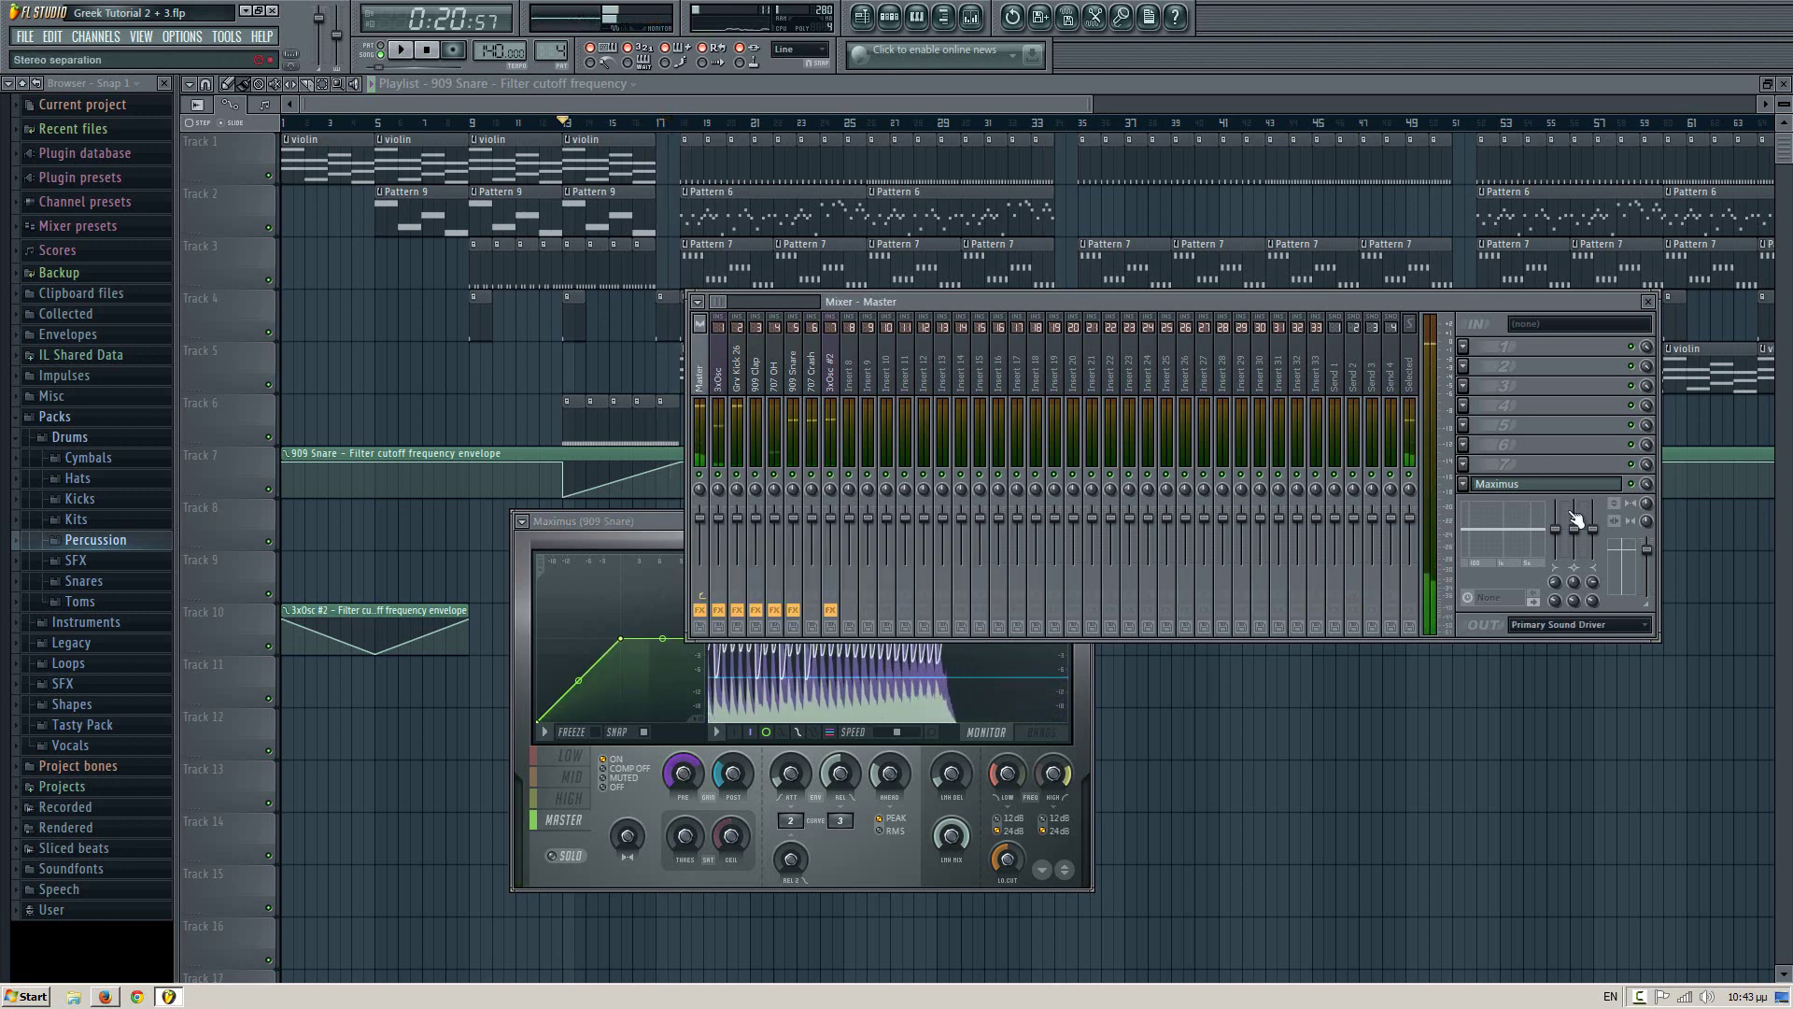
left_click(1546, 484)
key("space")
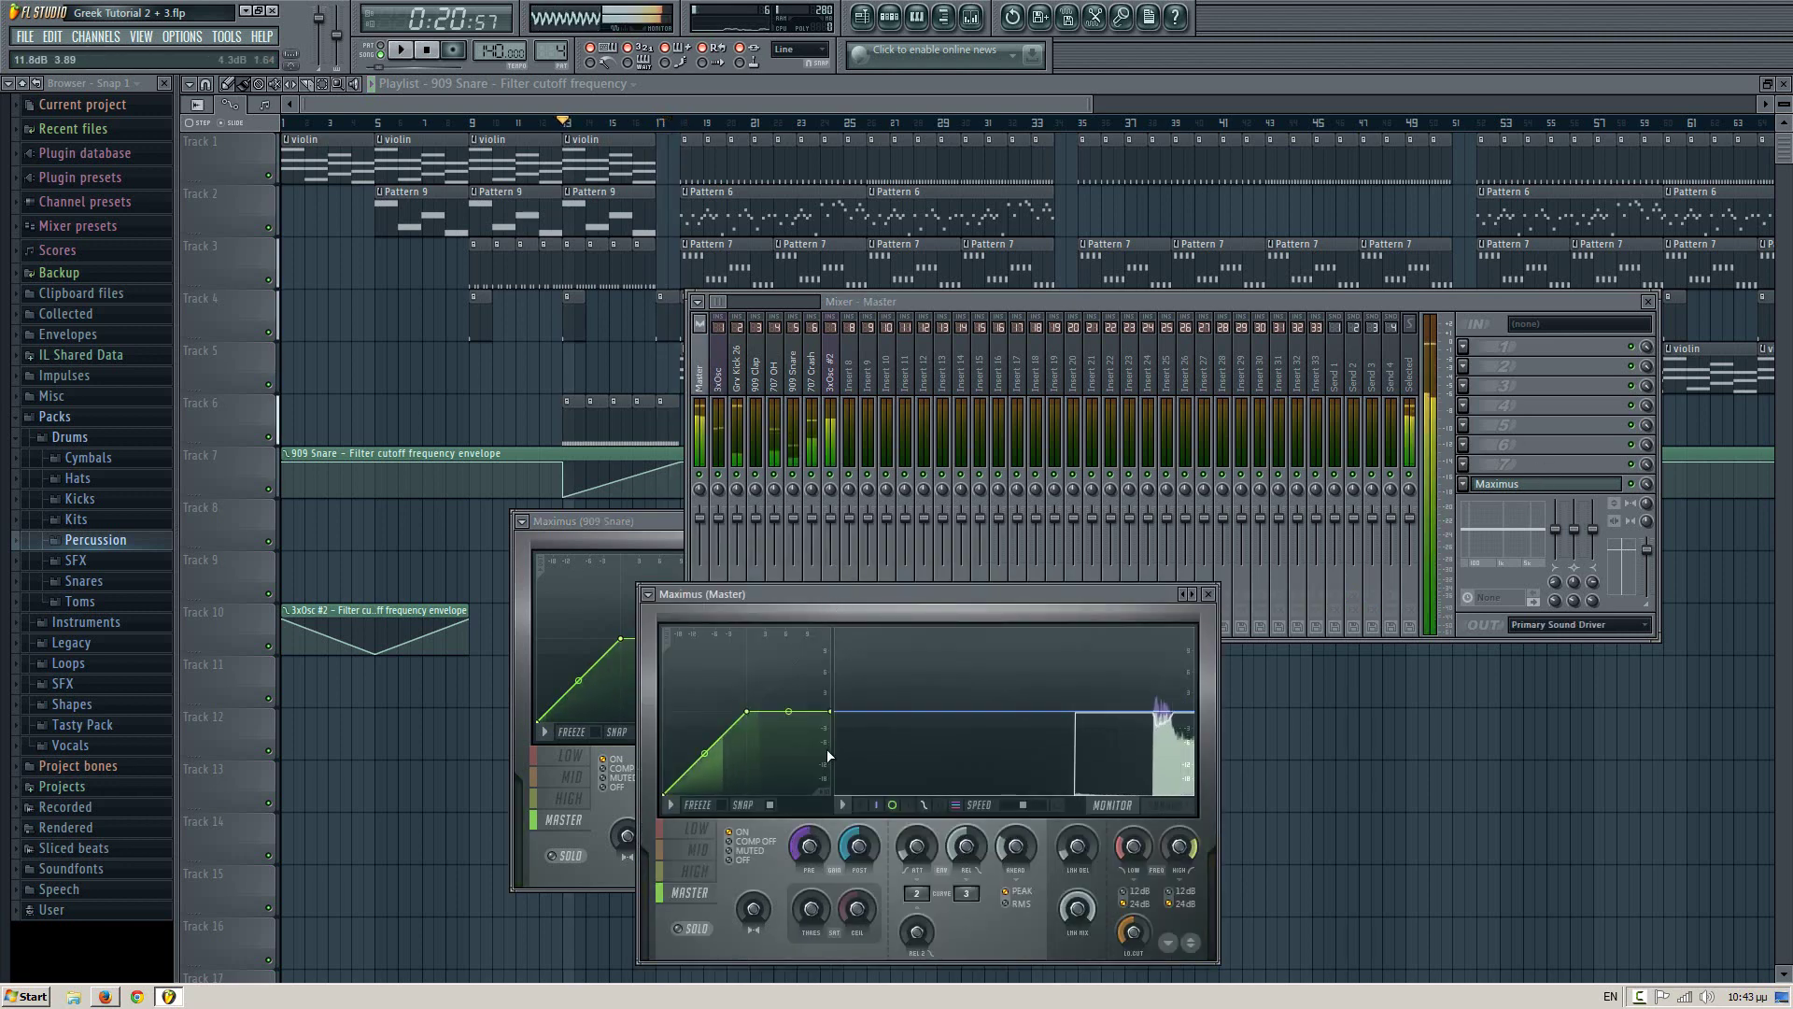
key("space")
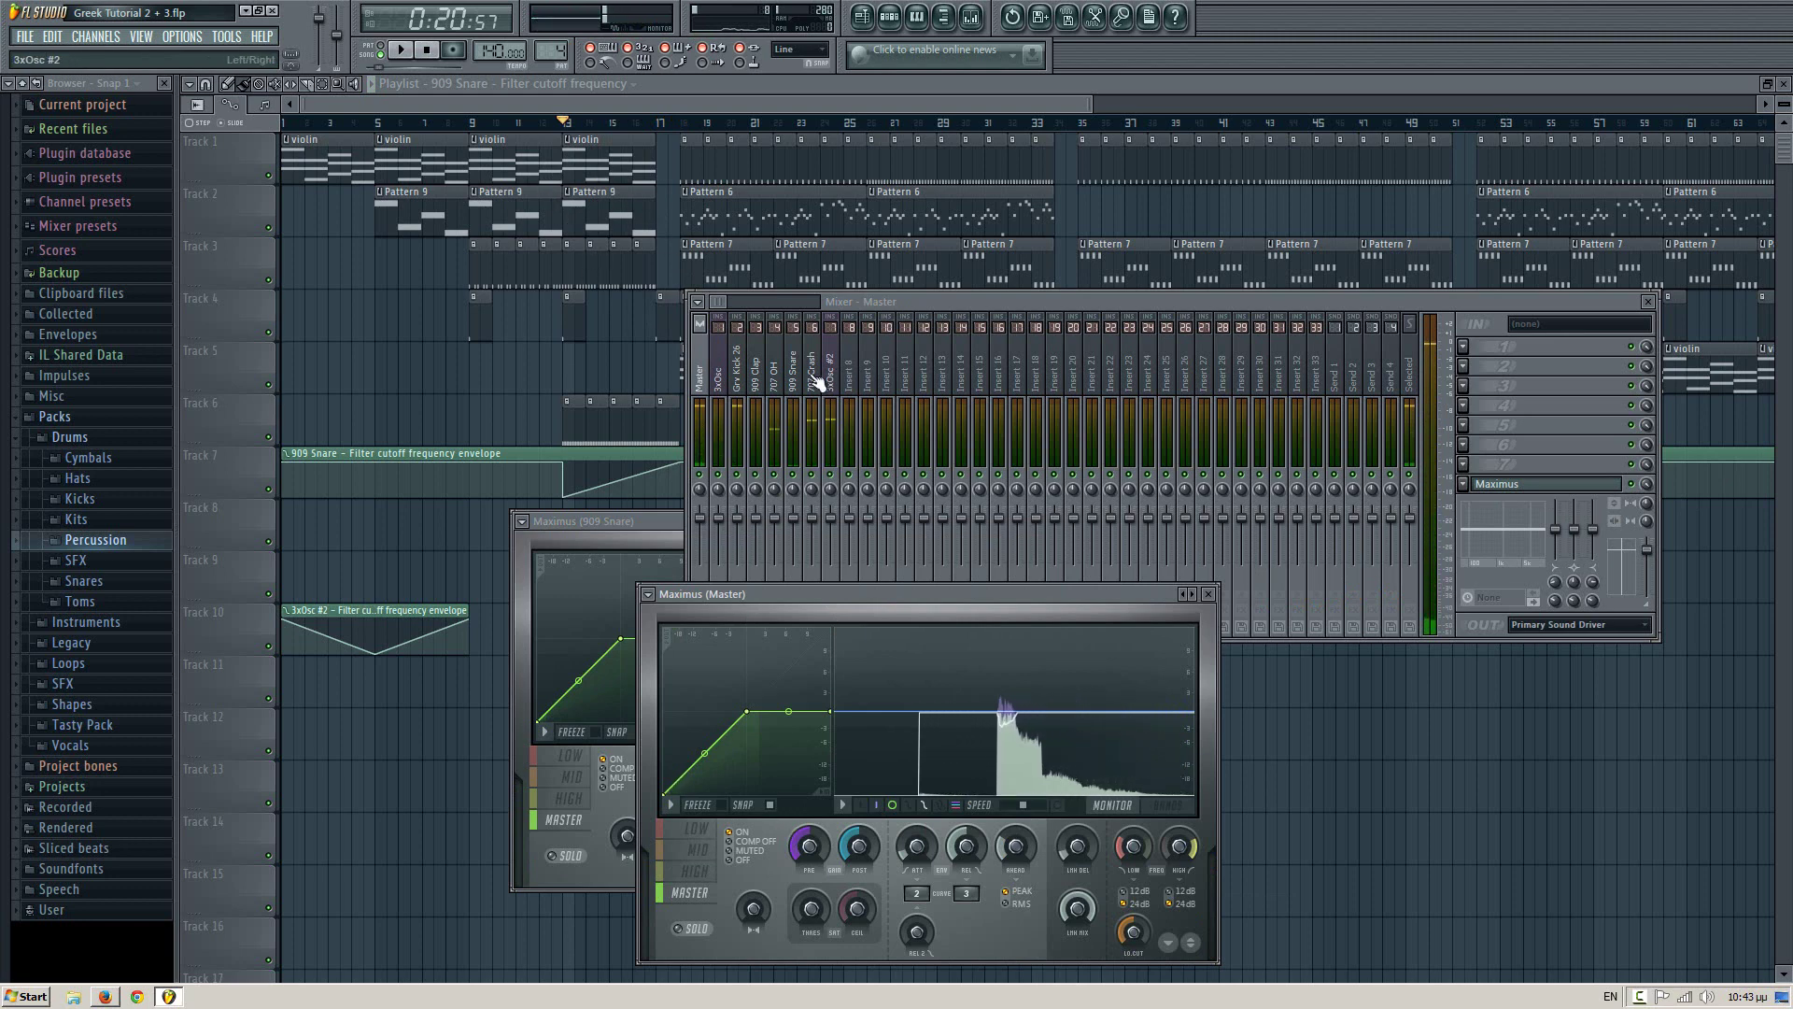
- Open the Maximus on the Grv Kick 26 track and lower its post gain to about -2.1 dB during playback
left_click(756, 390)
left_click(737, 378)
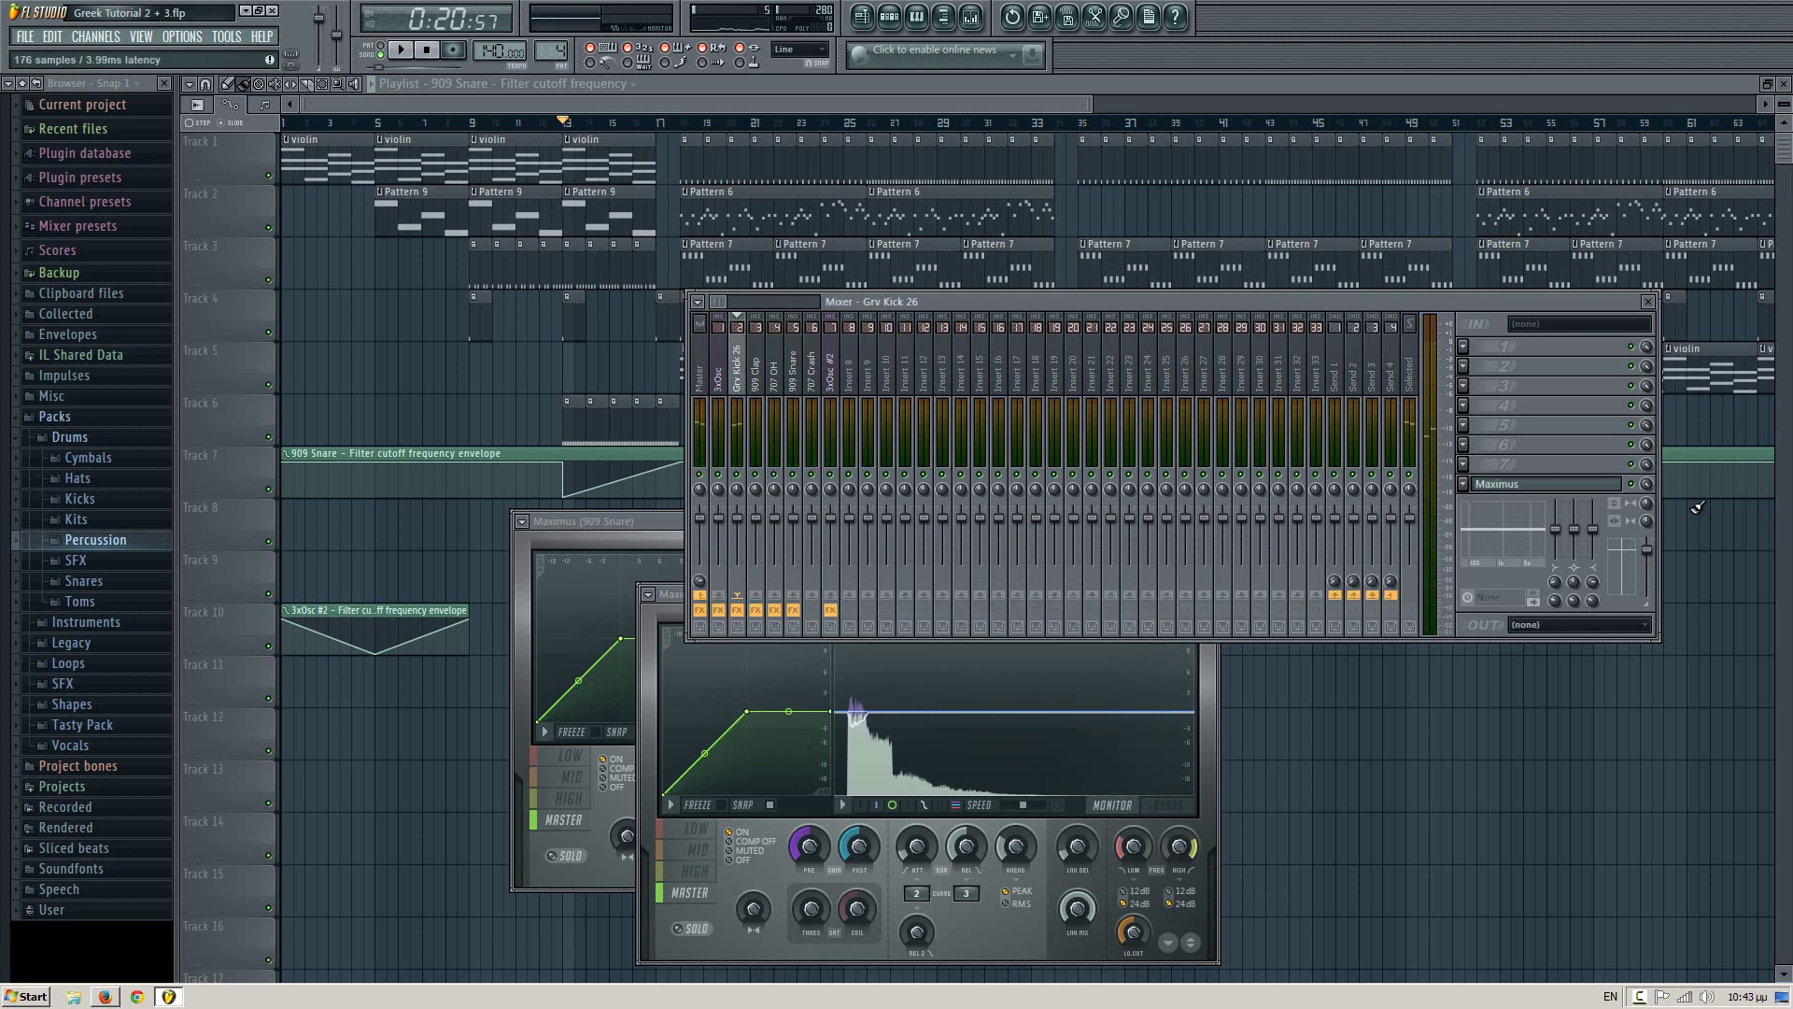
left_click(1519, 485)
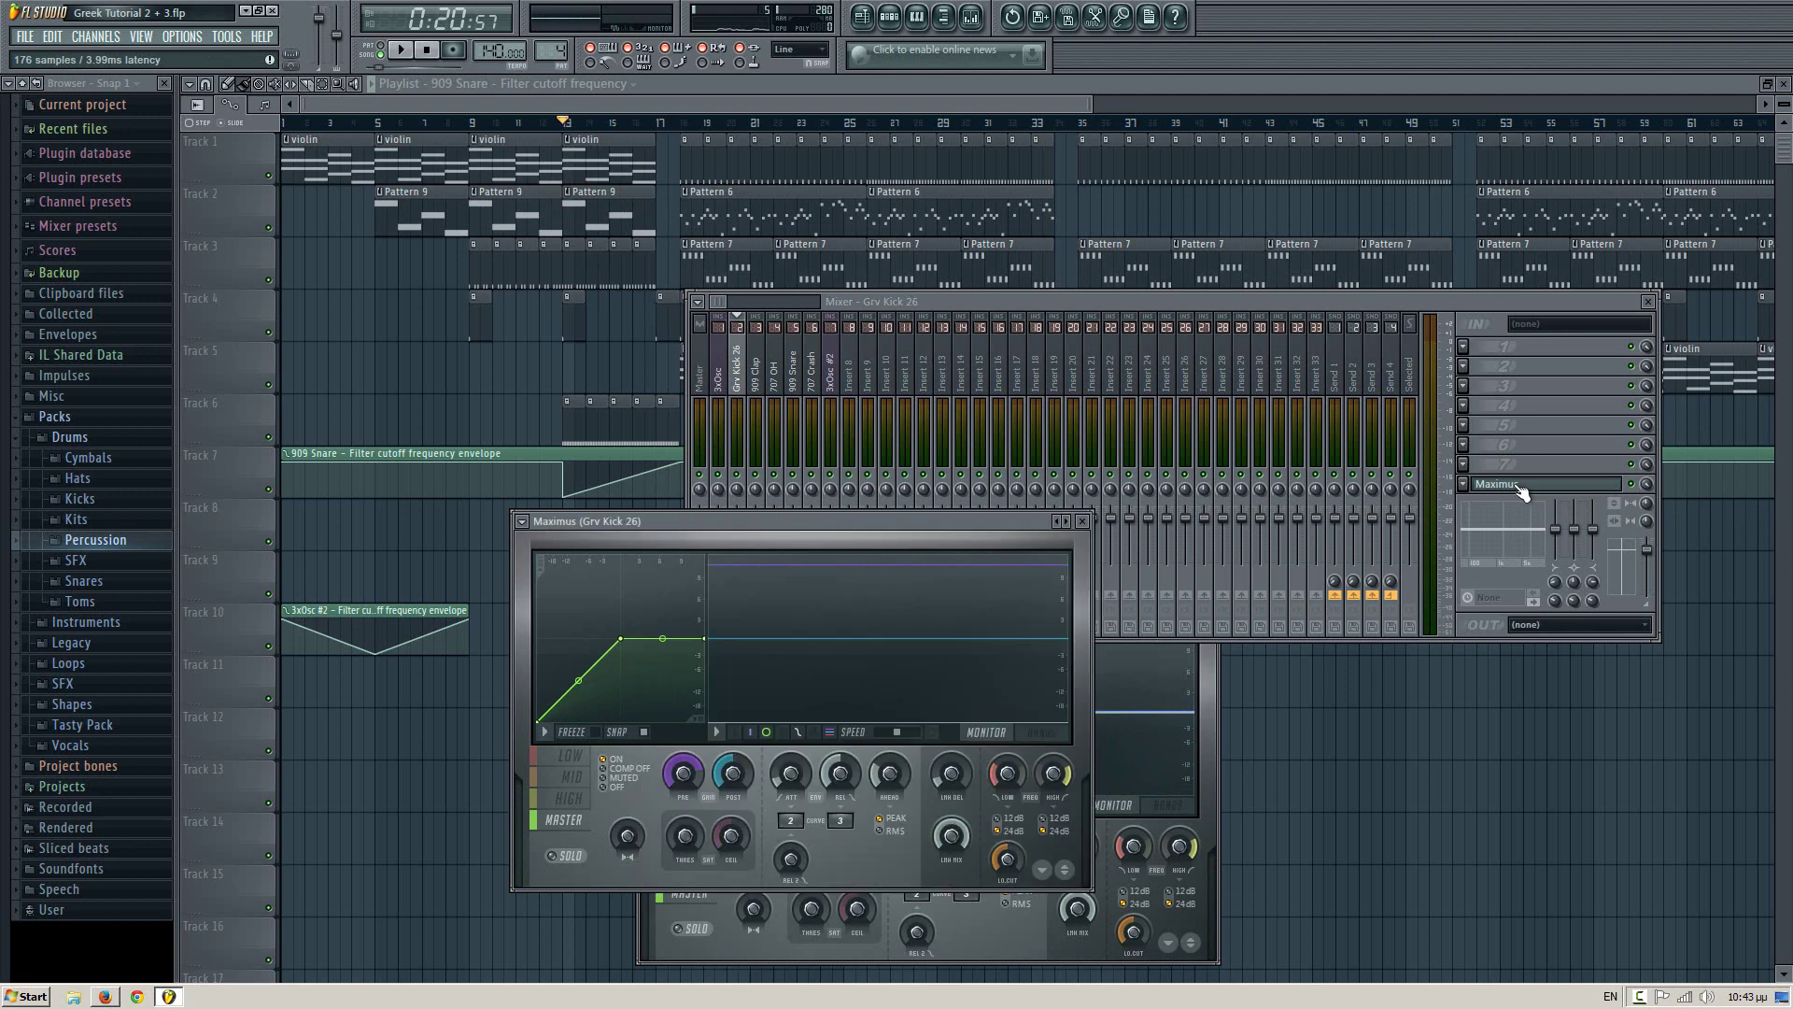
key("space")
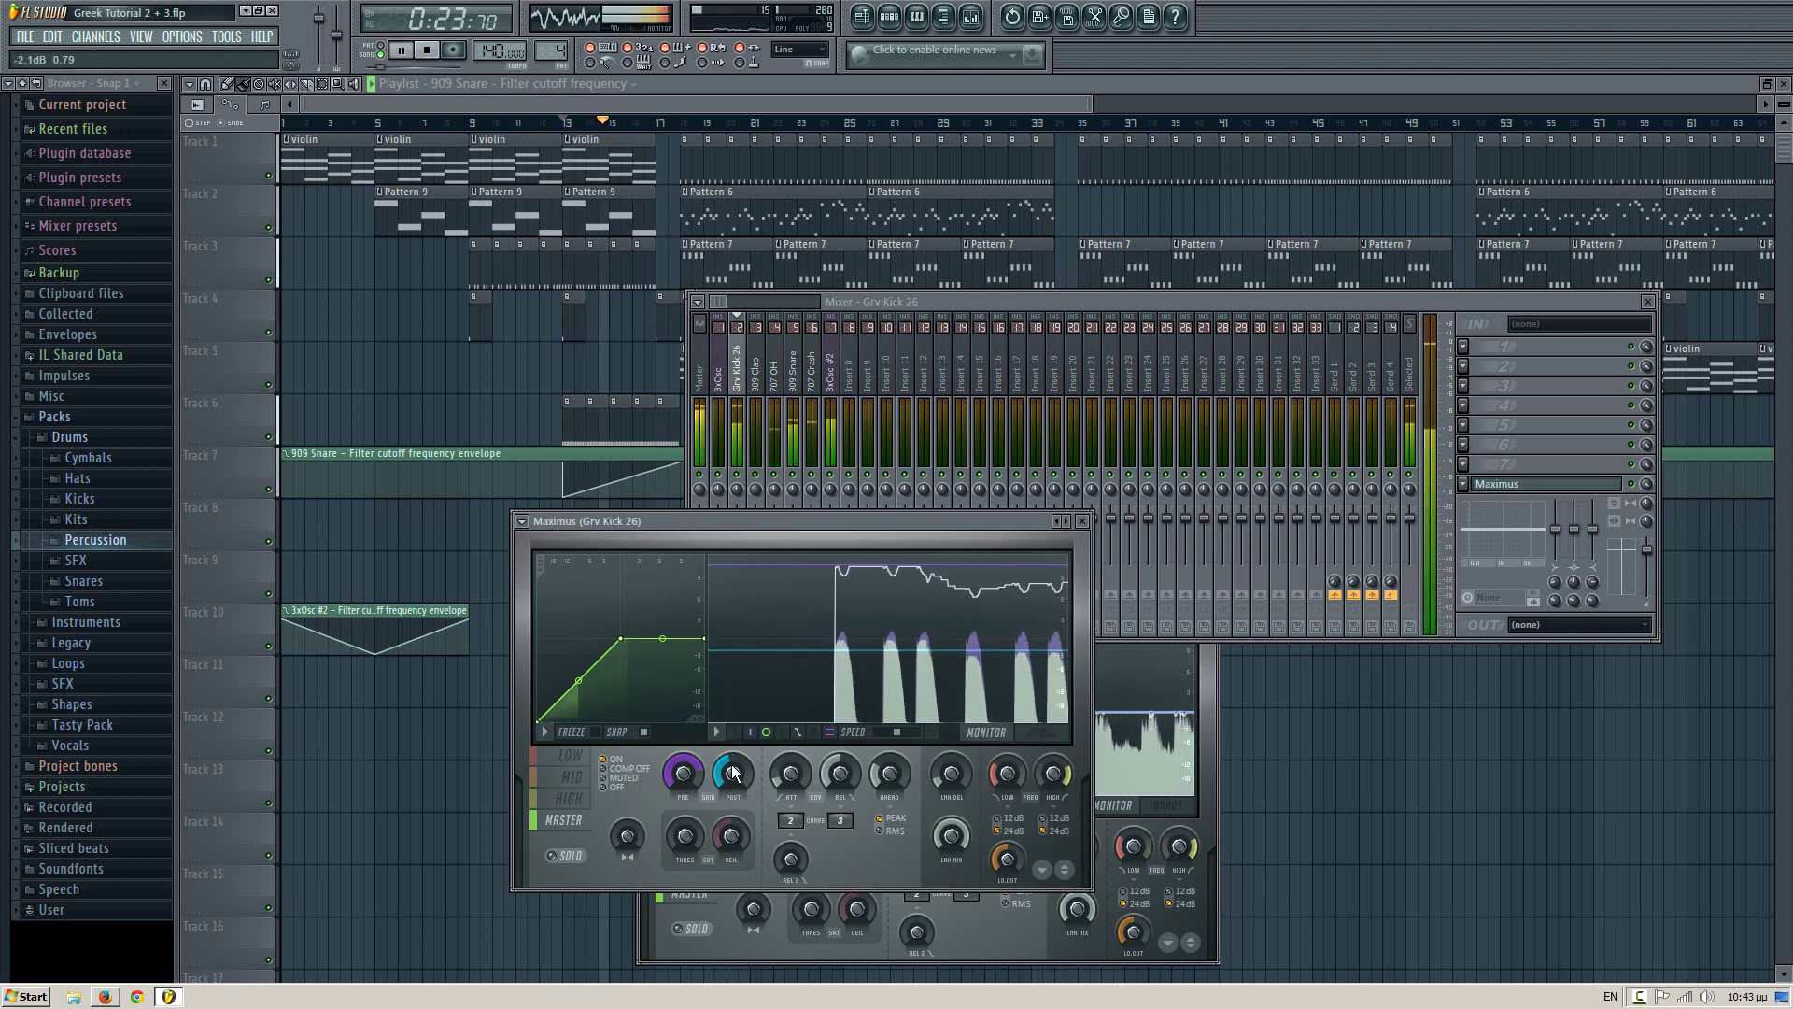
- Close the Maximus and mixer windows, listen to the build-up leading into bar 18, and stop playback
left_click(1084, 522)
left_click(1649, 302)
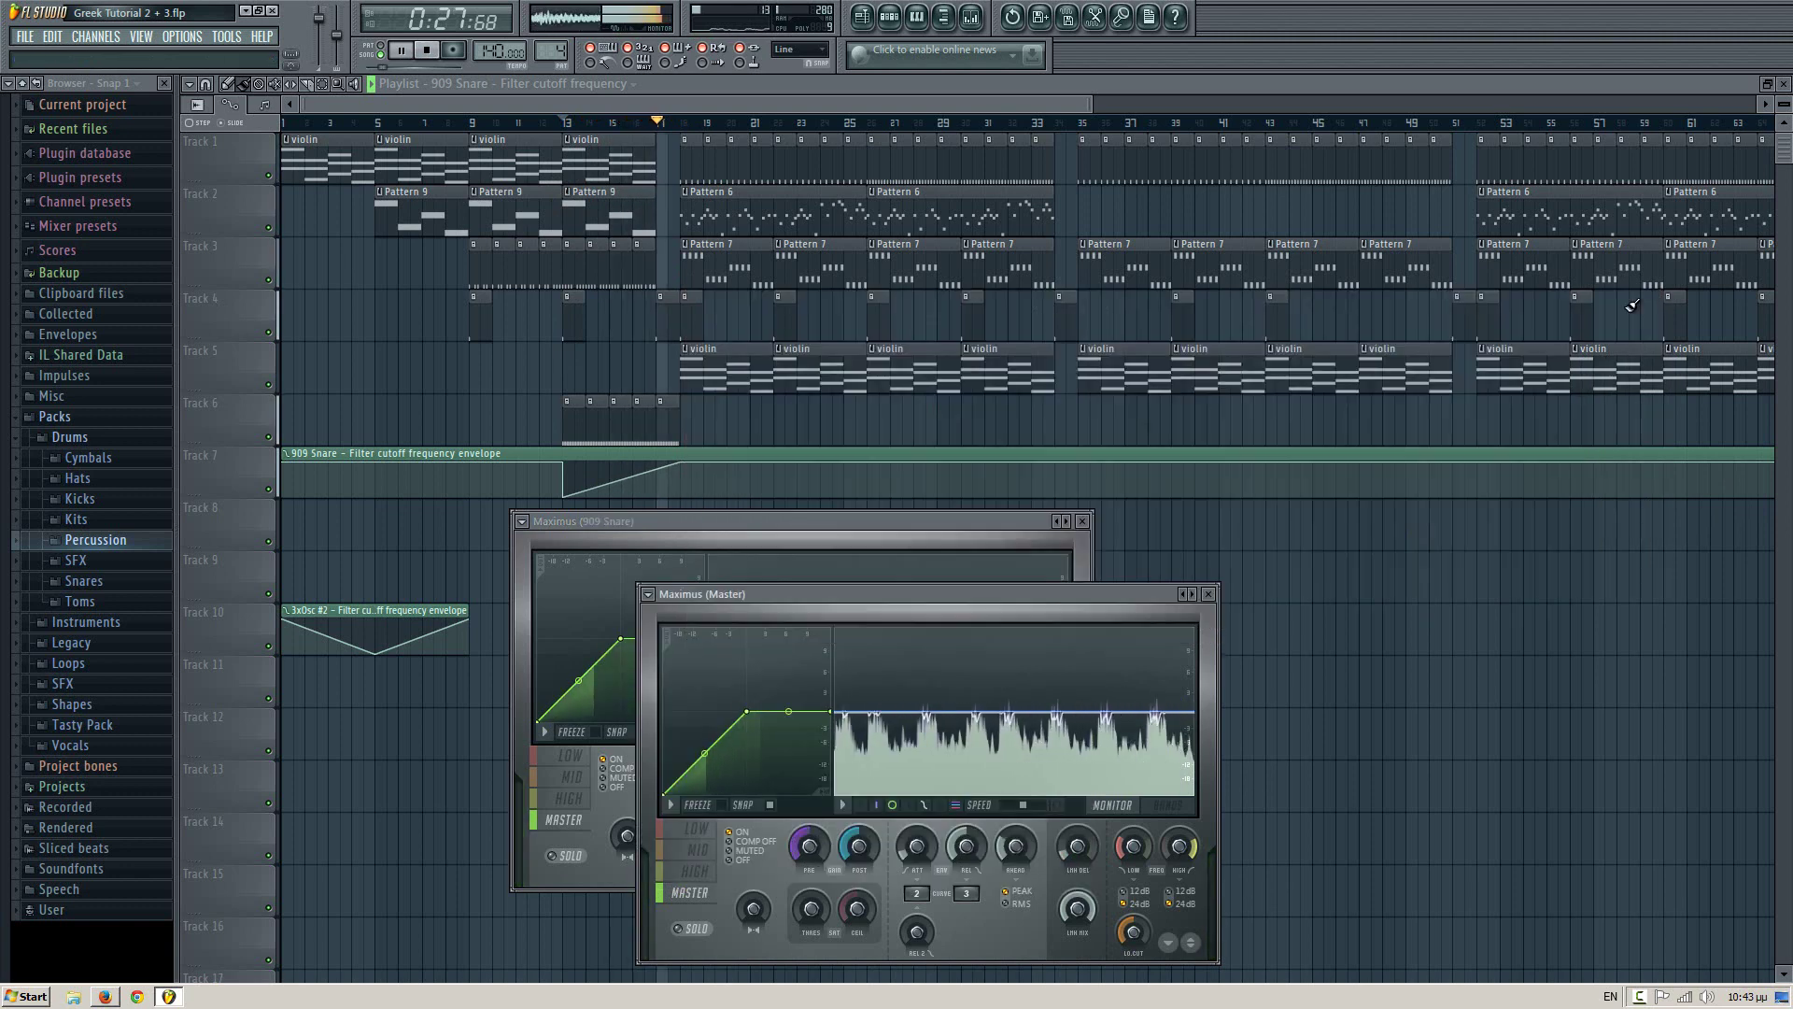
left_click(788, 427)
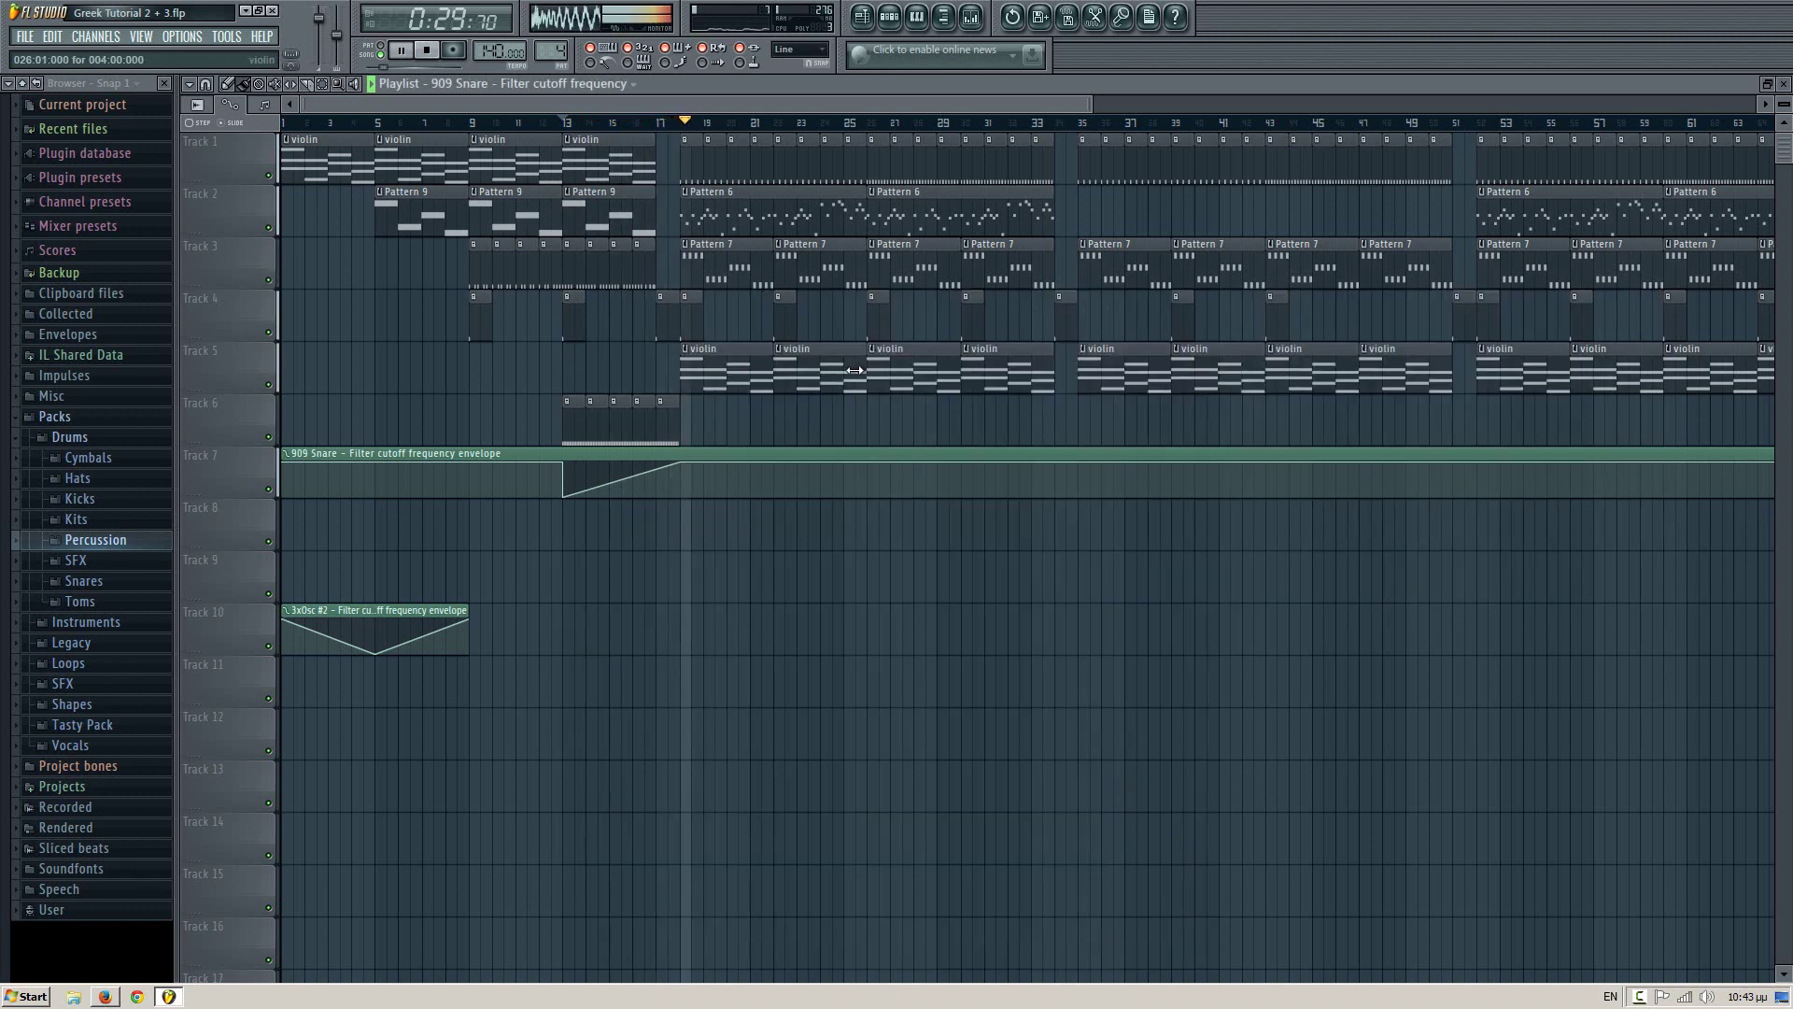
key("space")
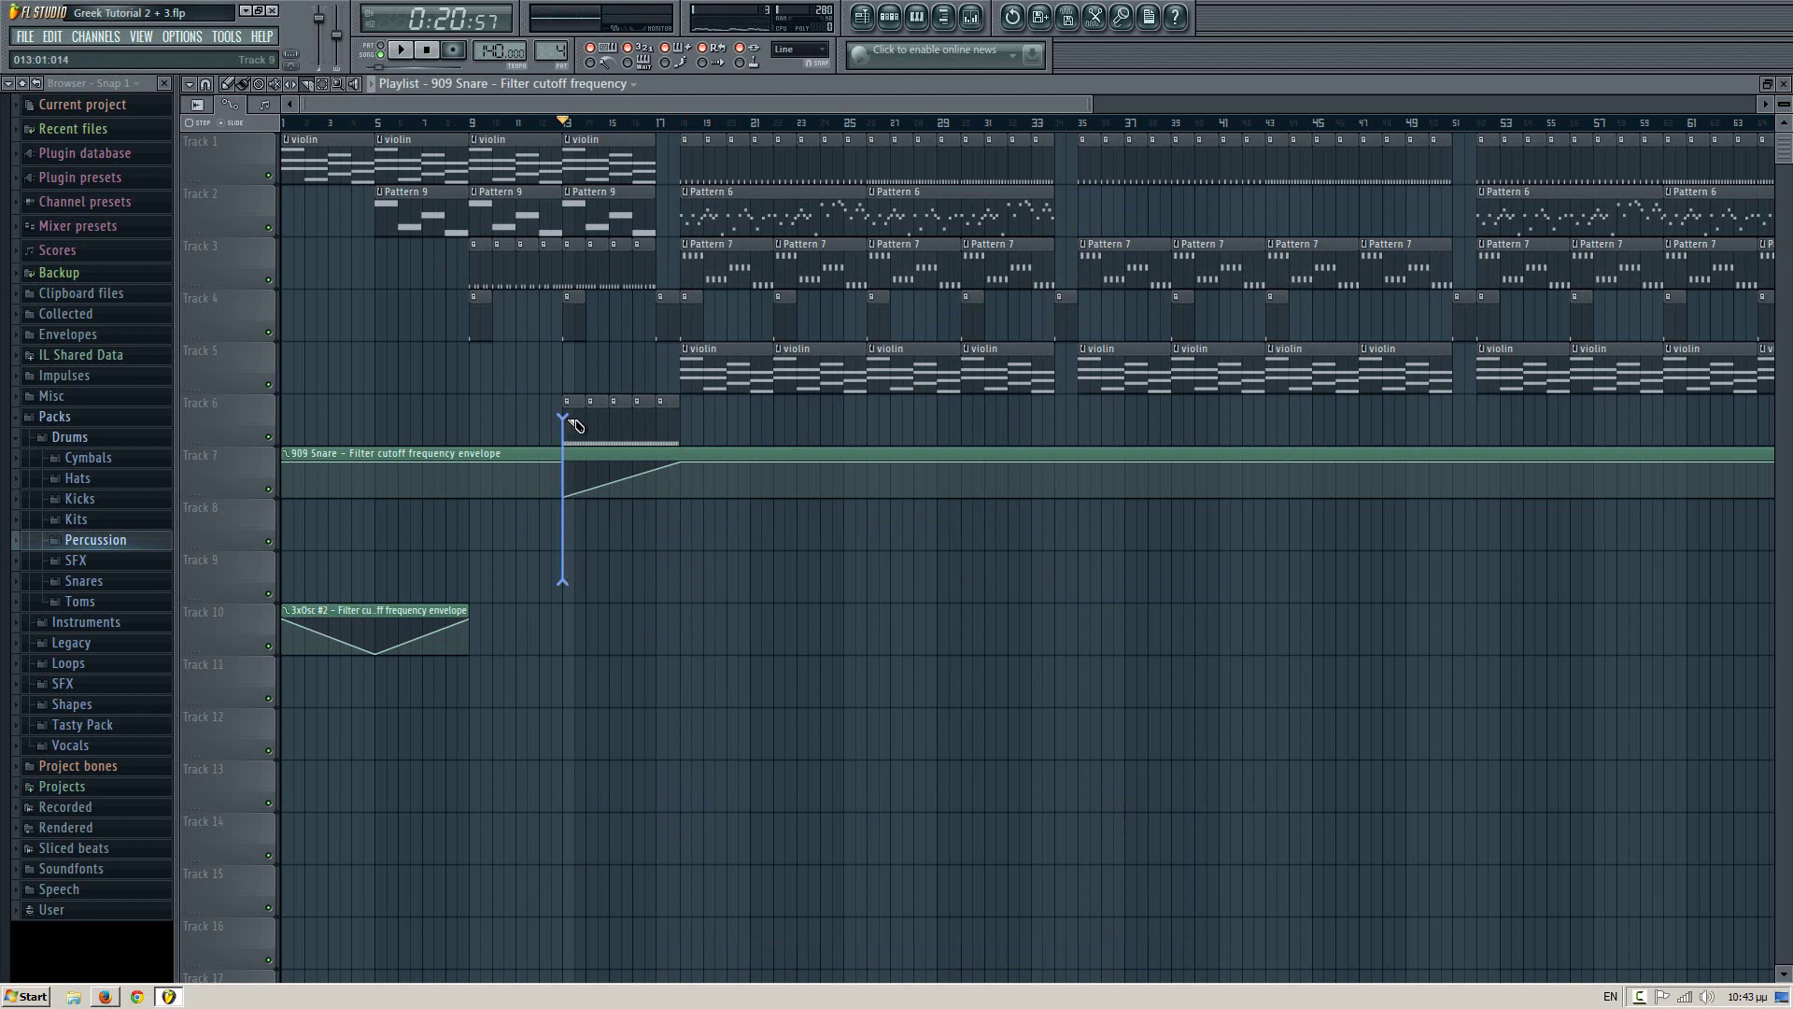
- Slice the Track 7 snare cutoff envelope at bars 13 and 18 and copy that section with the Track 6 snares to bar 47
left_click_drag(572, 422, 574, 423)
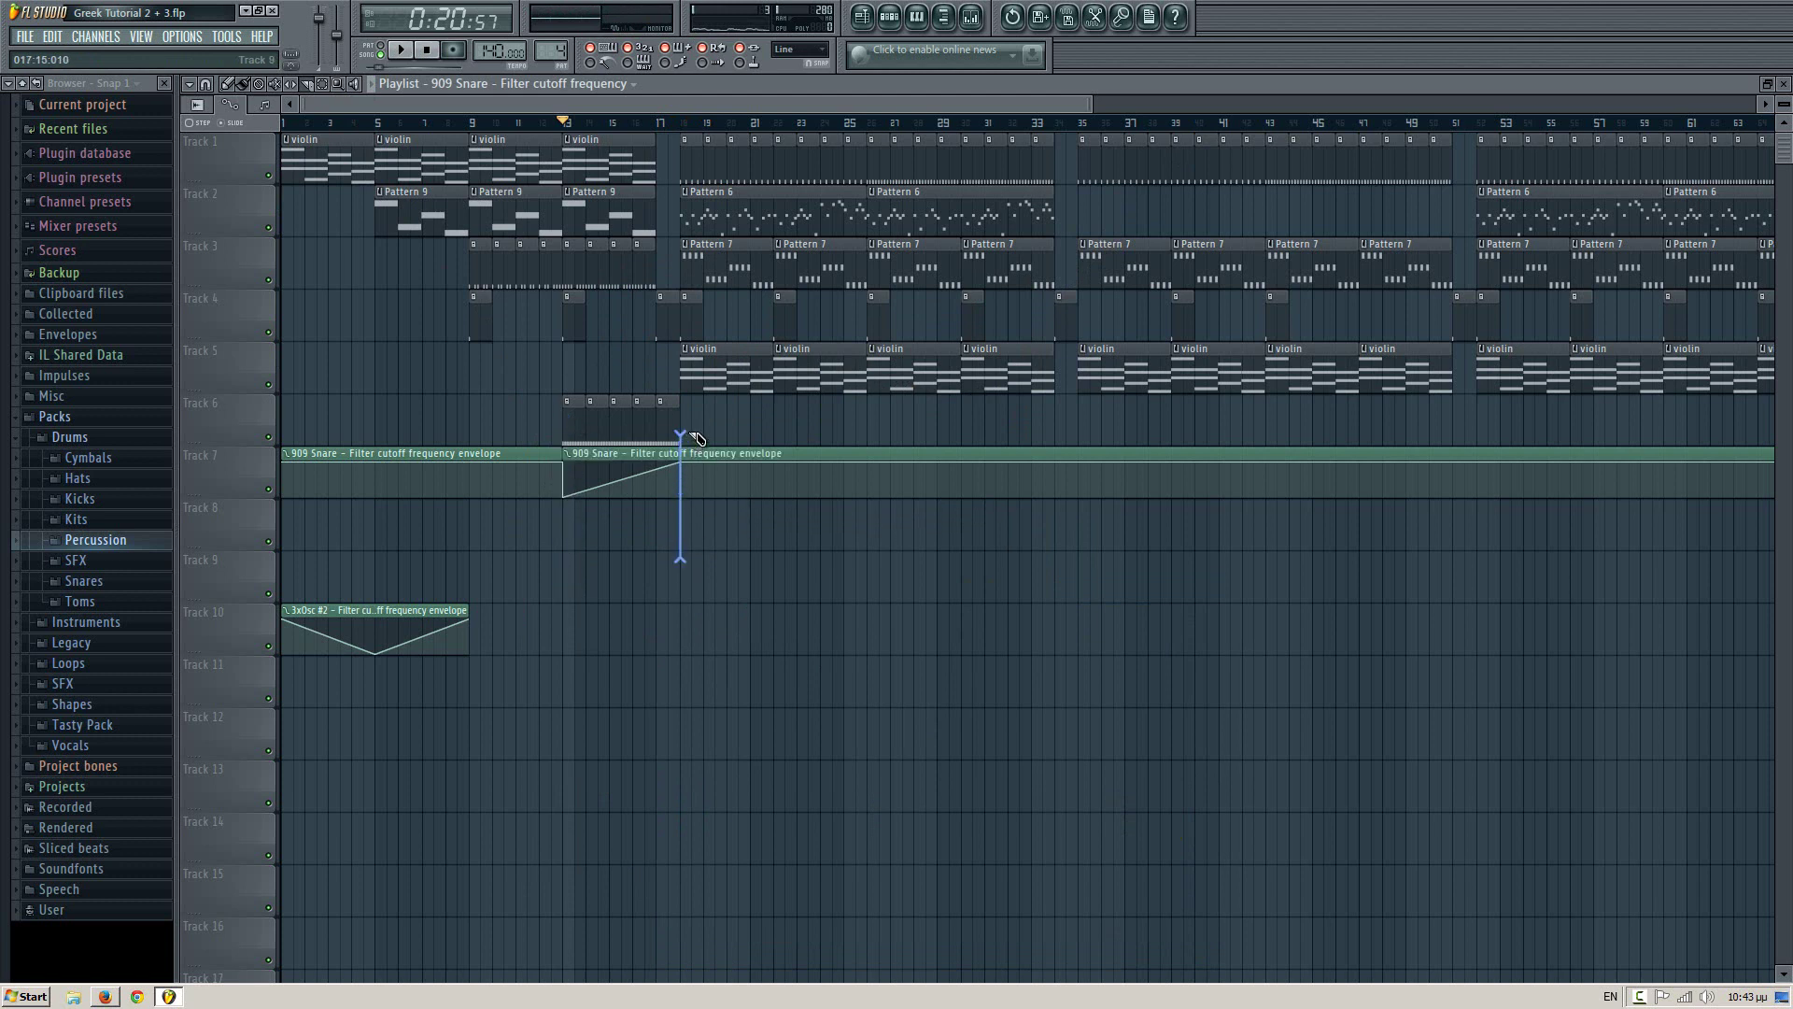
left_click_drag(693, 433, 682, 425)
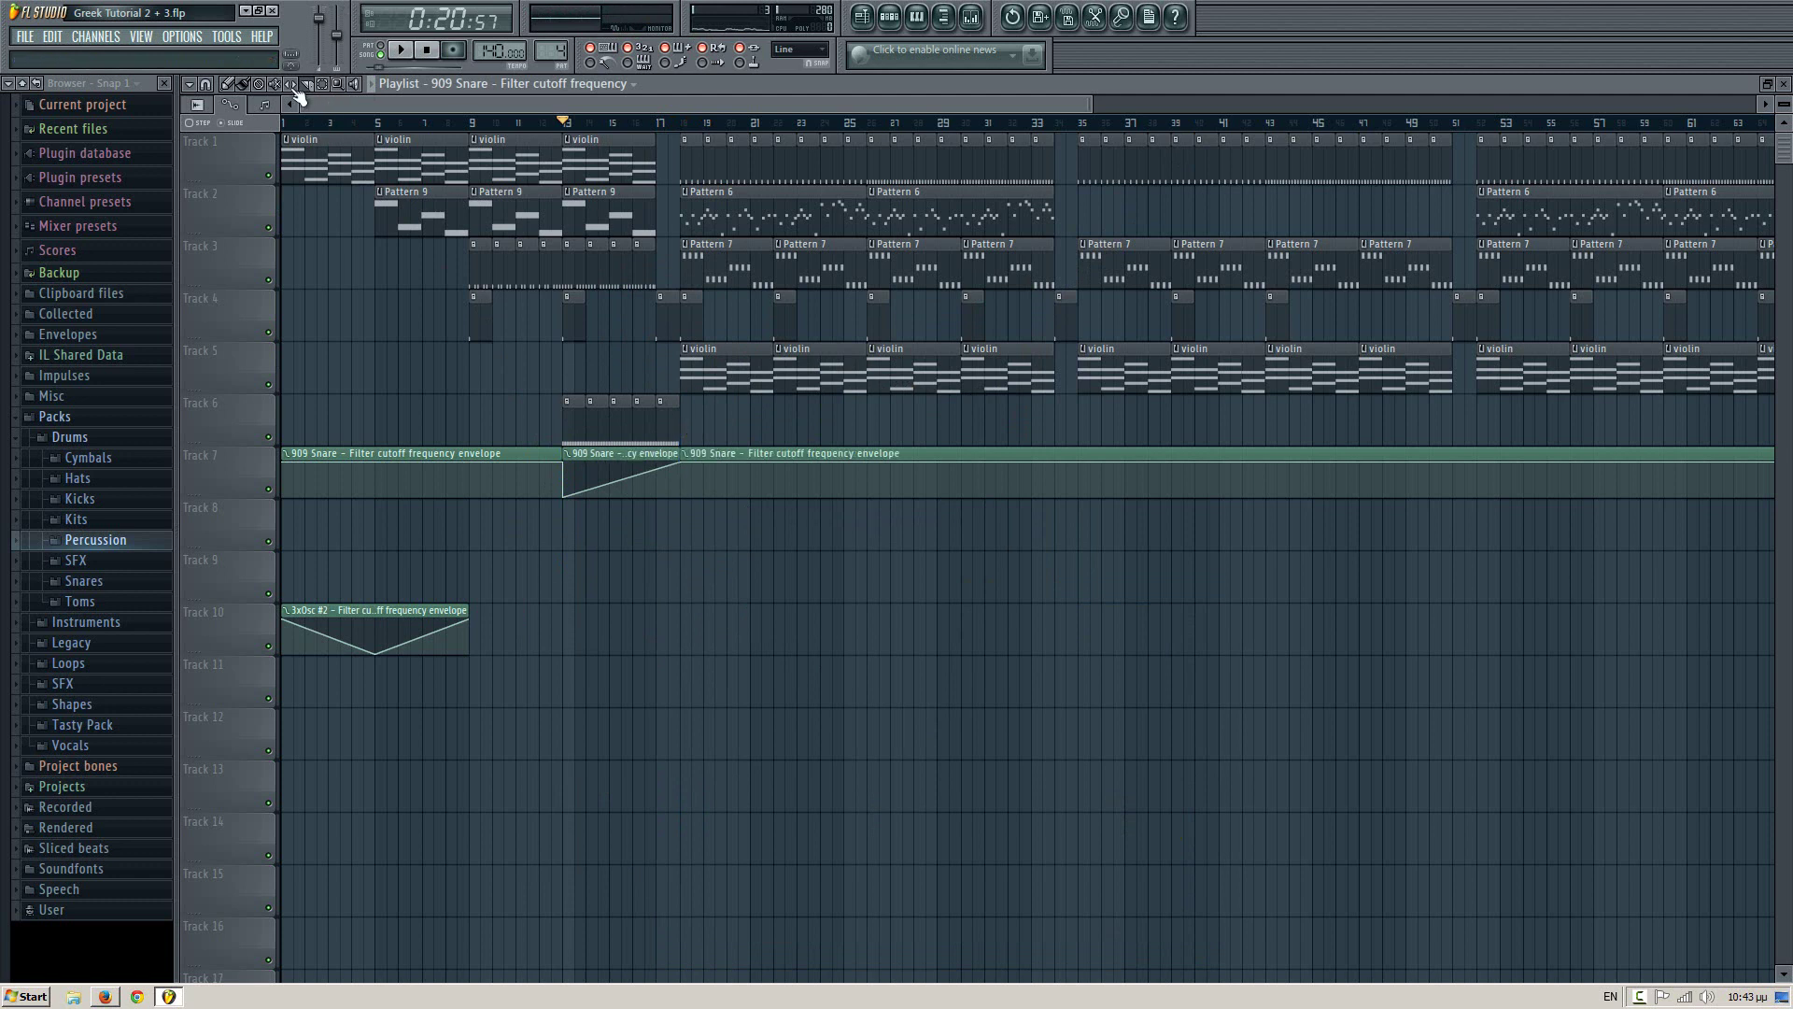
left_click(247, 85)
left_click_drag(581, 601, 680, 393)
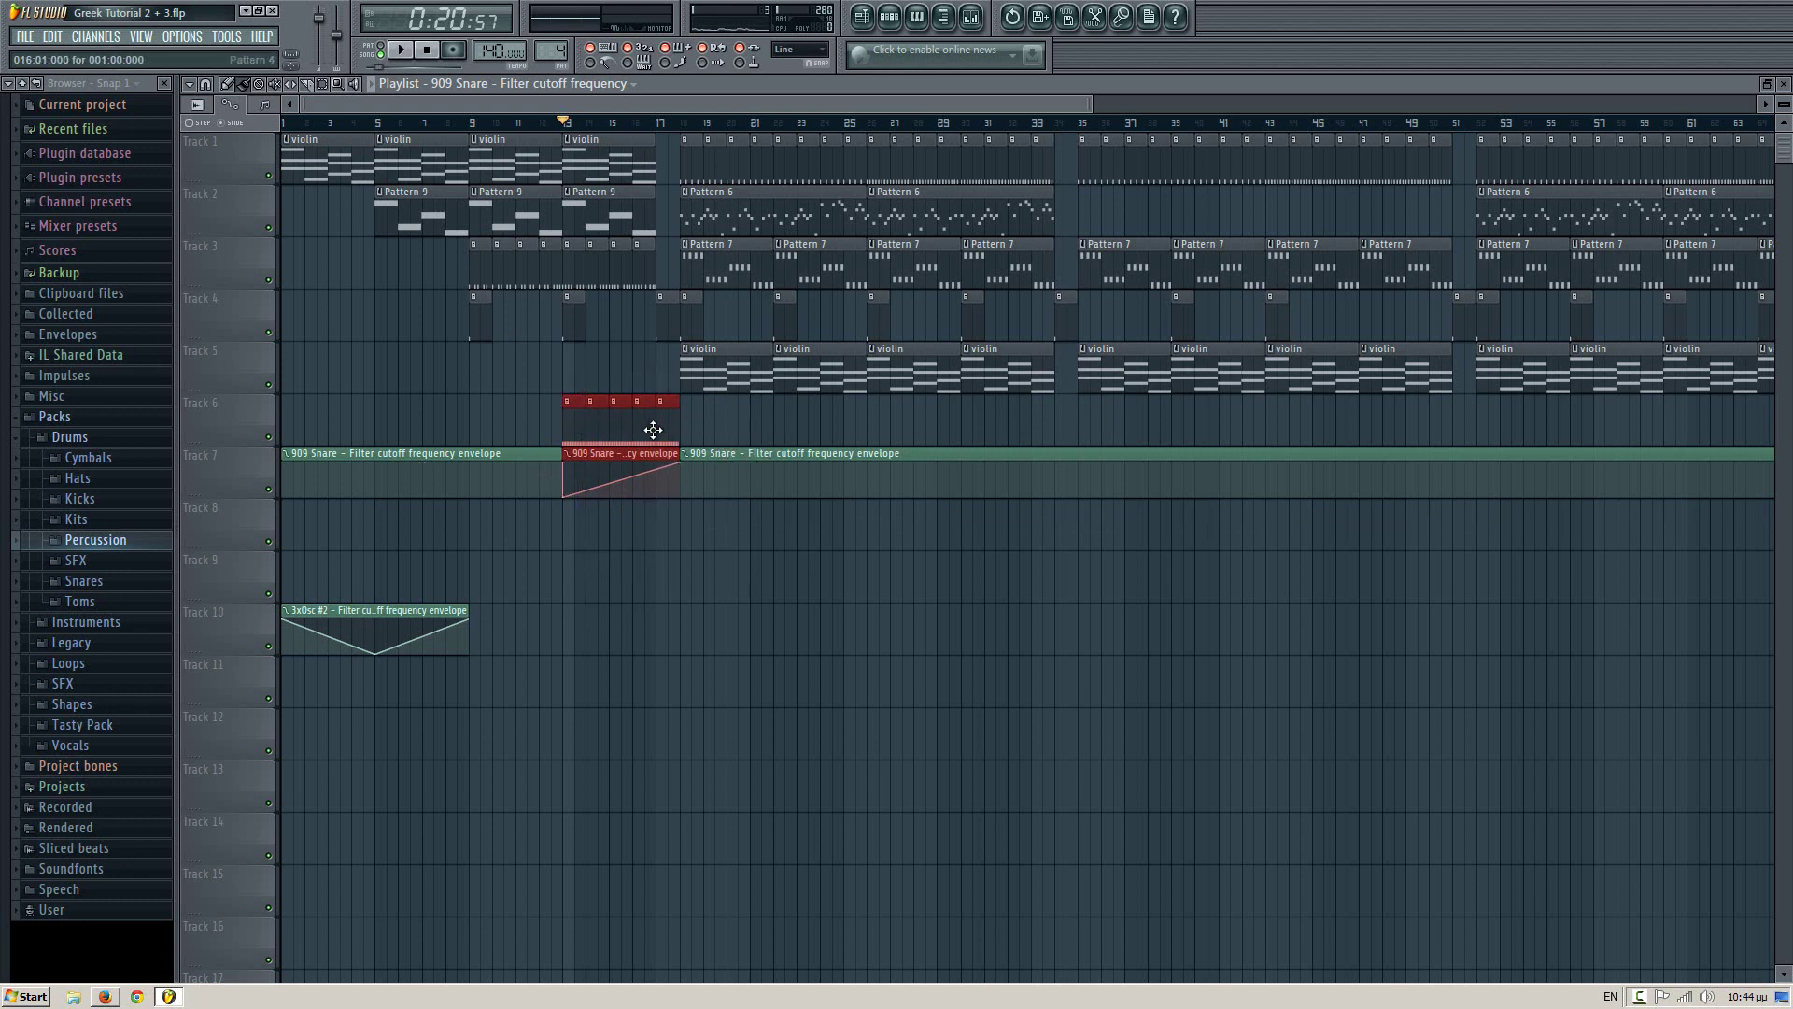
left_click_drag(662, 429, 1440, 437)
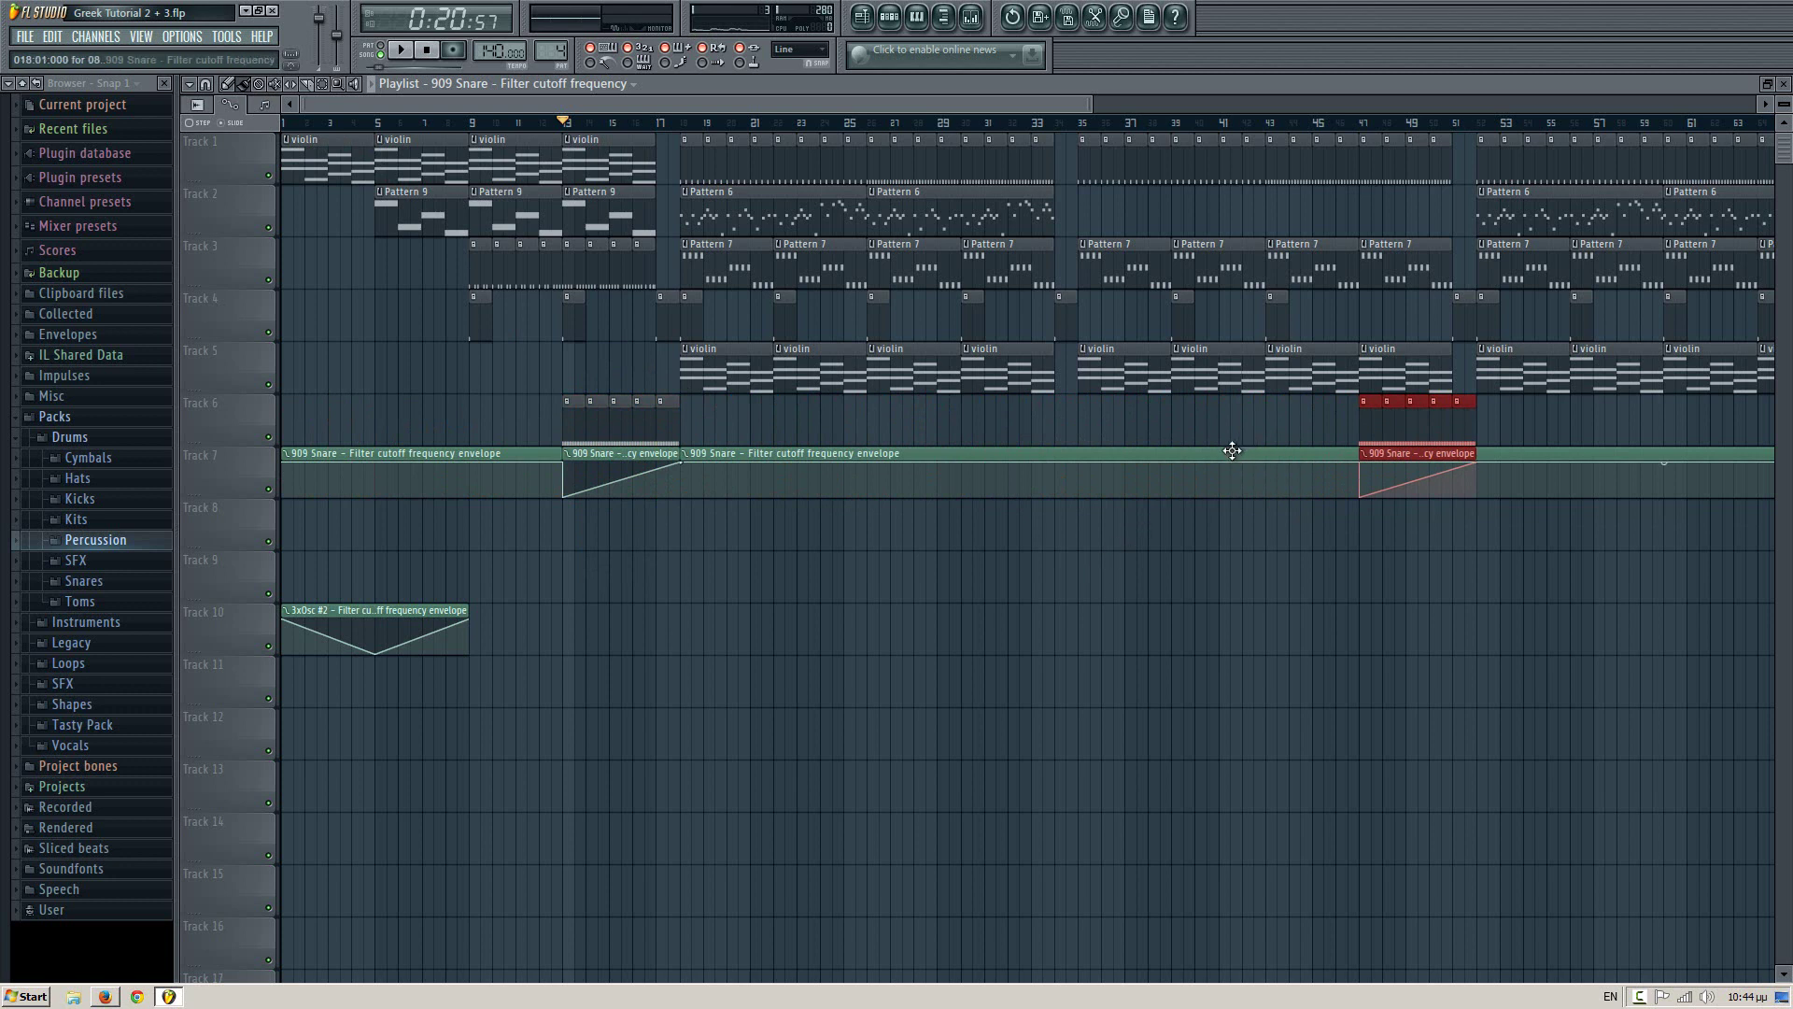
- Move the long snare cutoff envelope from bar 18 to Track 8 and cut out its section between bars 47 and 52
left_click_drag(1233, 451, 1236, 505)
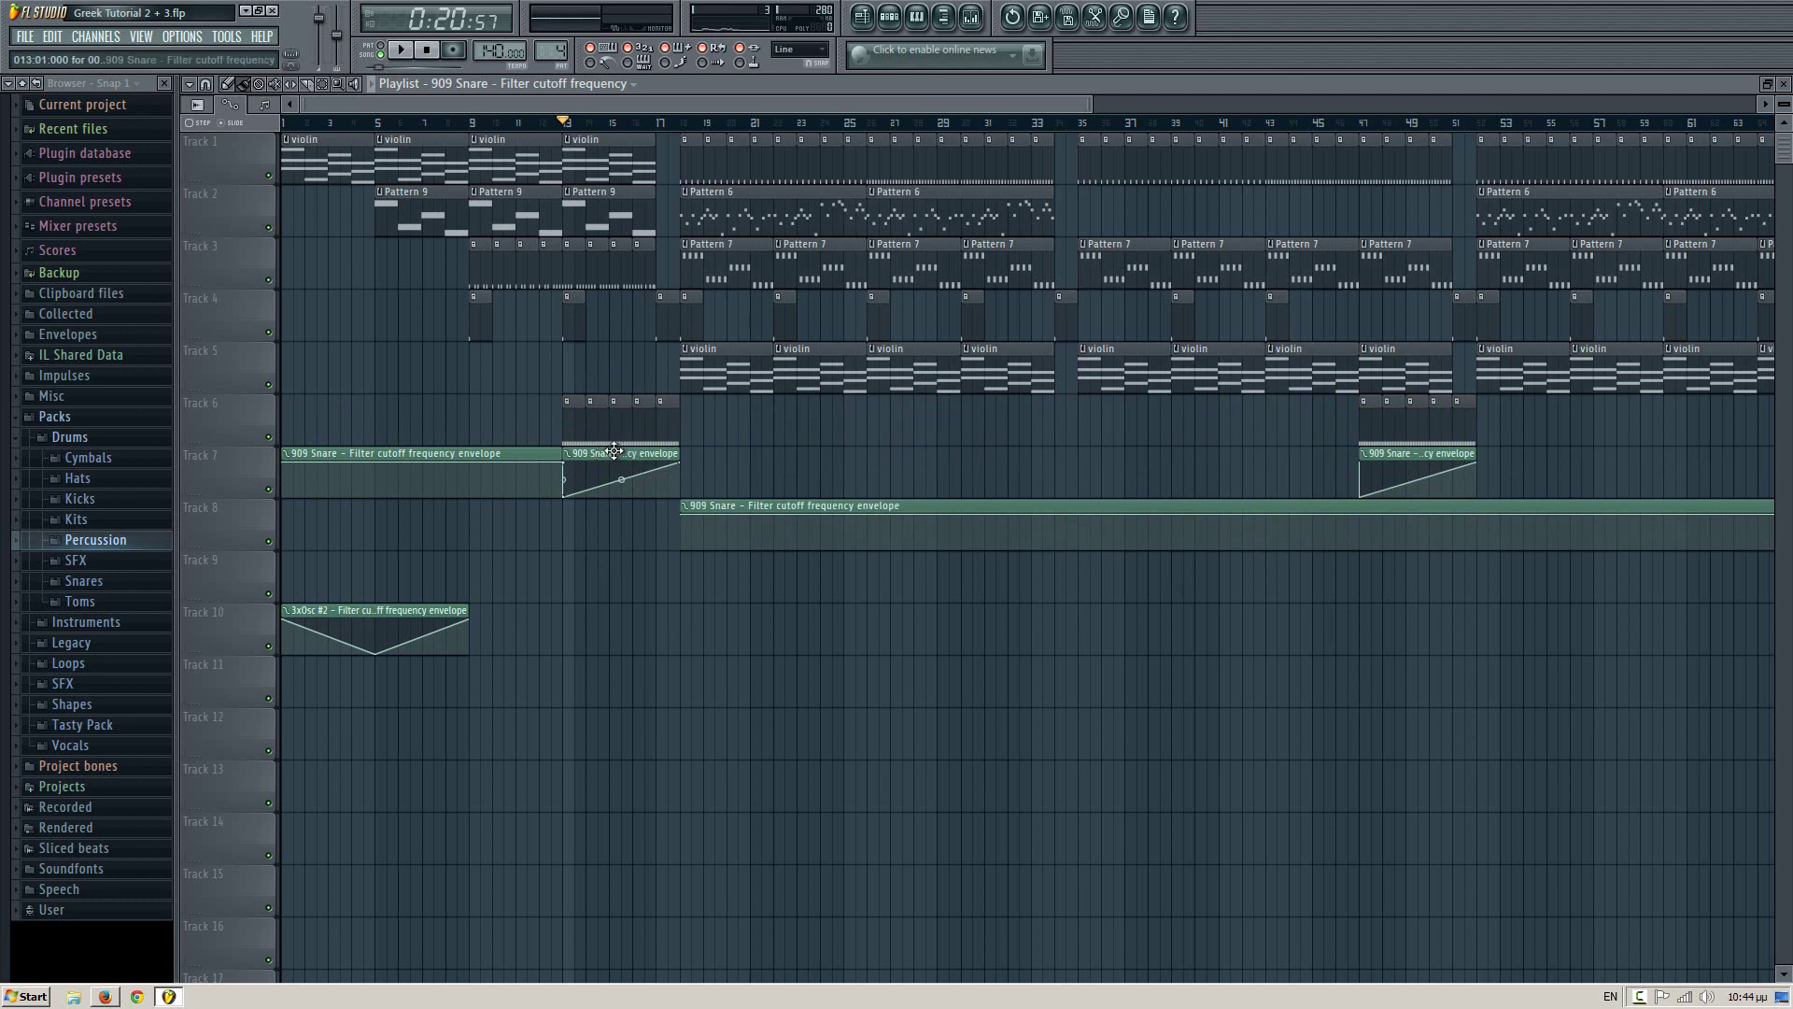
left_click_drag(601, 453, 798, 452)
left_click_drag(1238, 610, 1132, 632)
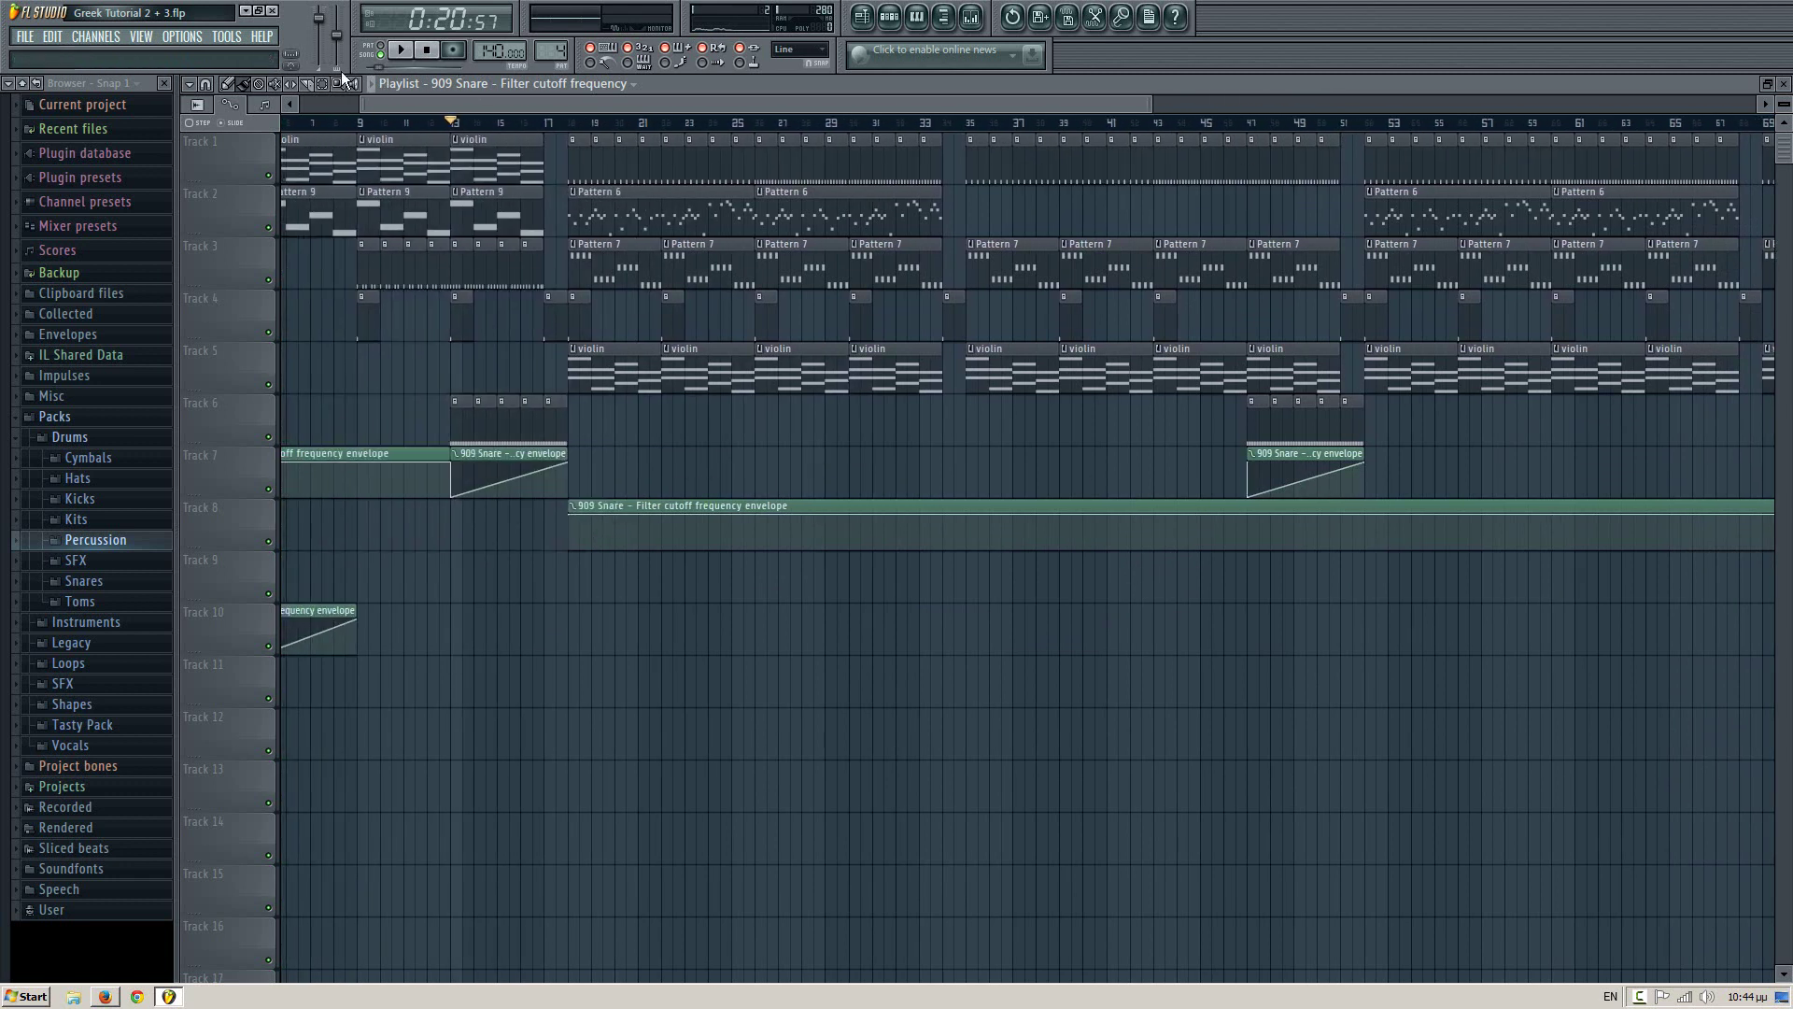
left_click_drag(1247, 512, 1250, 455)
left_click_drag(1368, 479, 1367, 478)
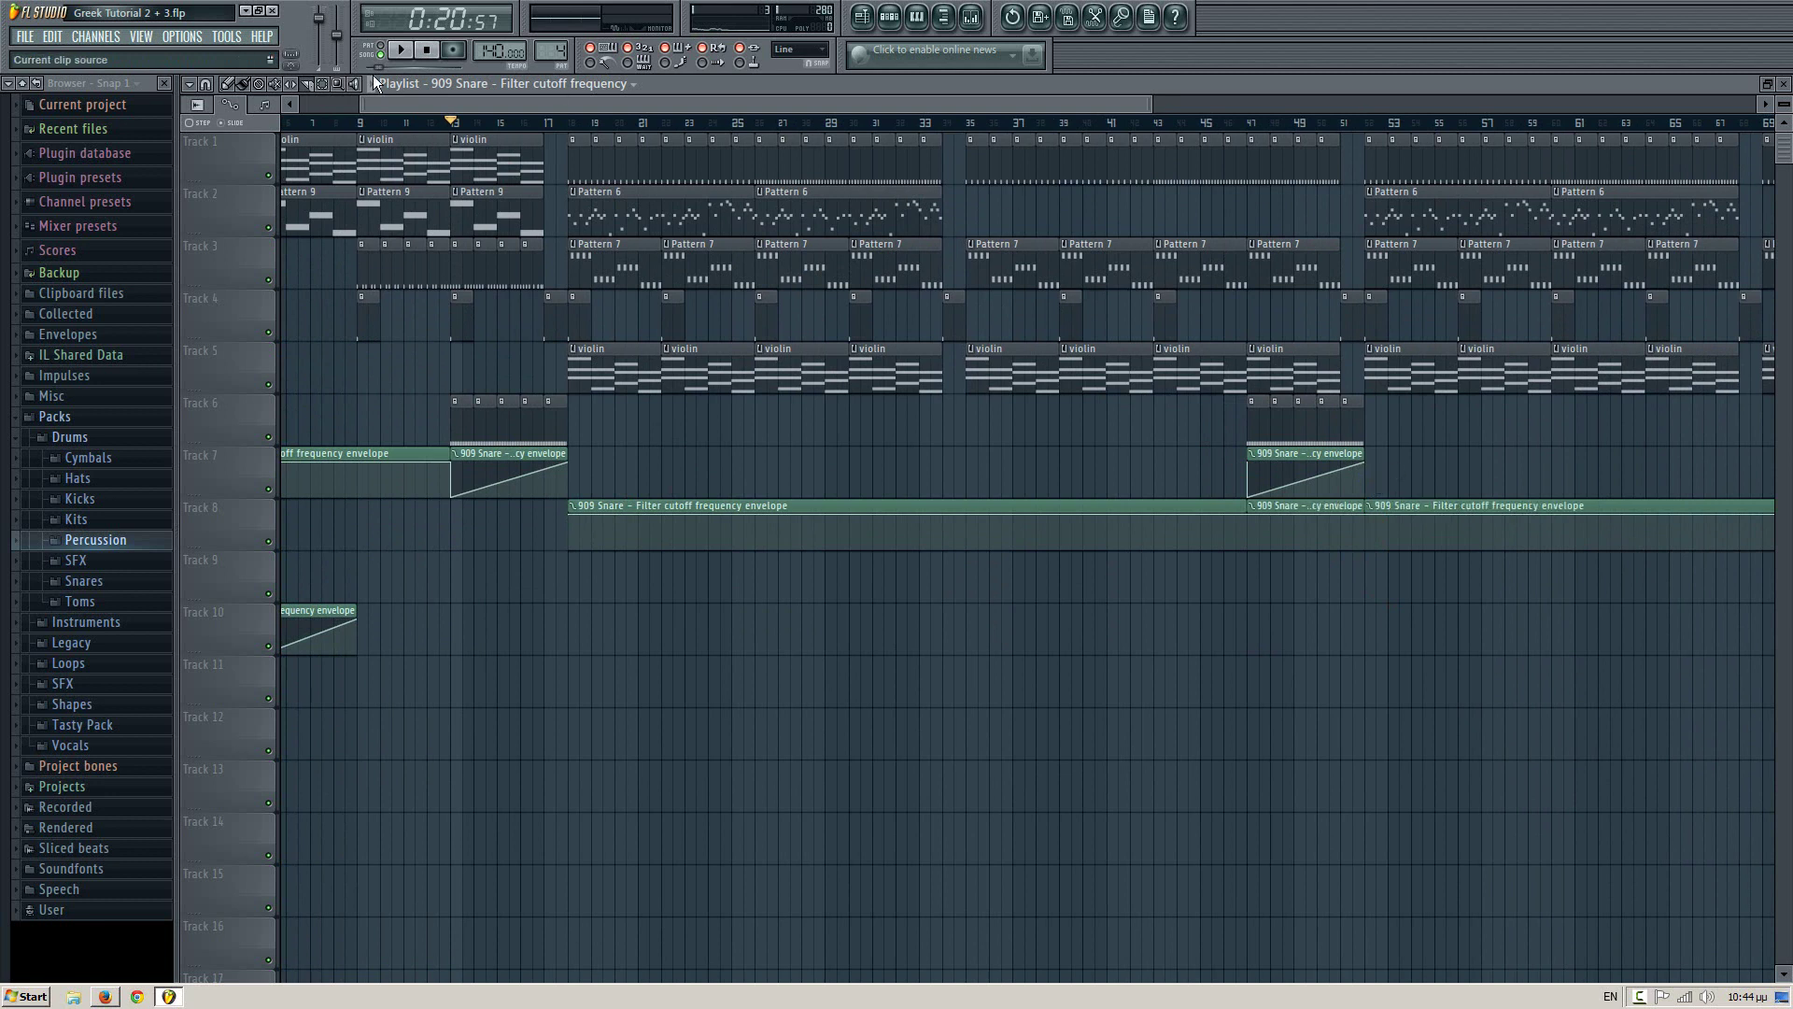
right_click(1330, 538)
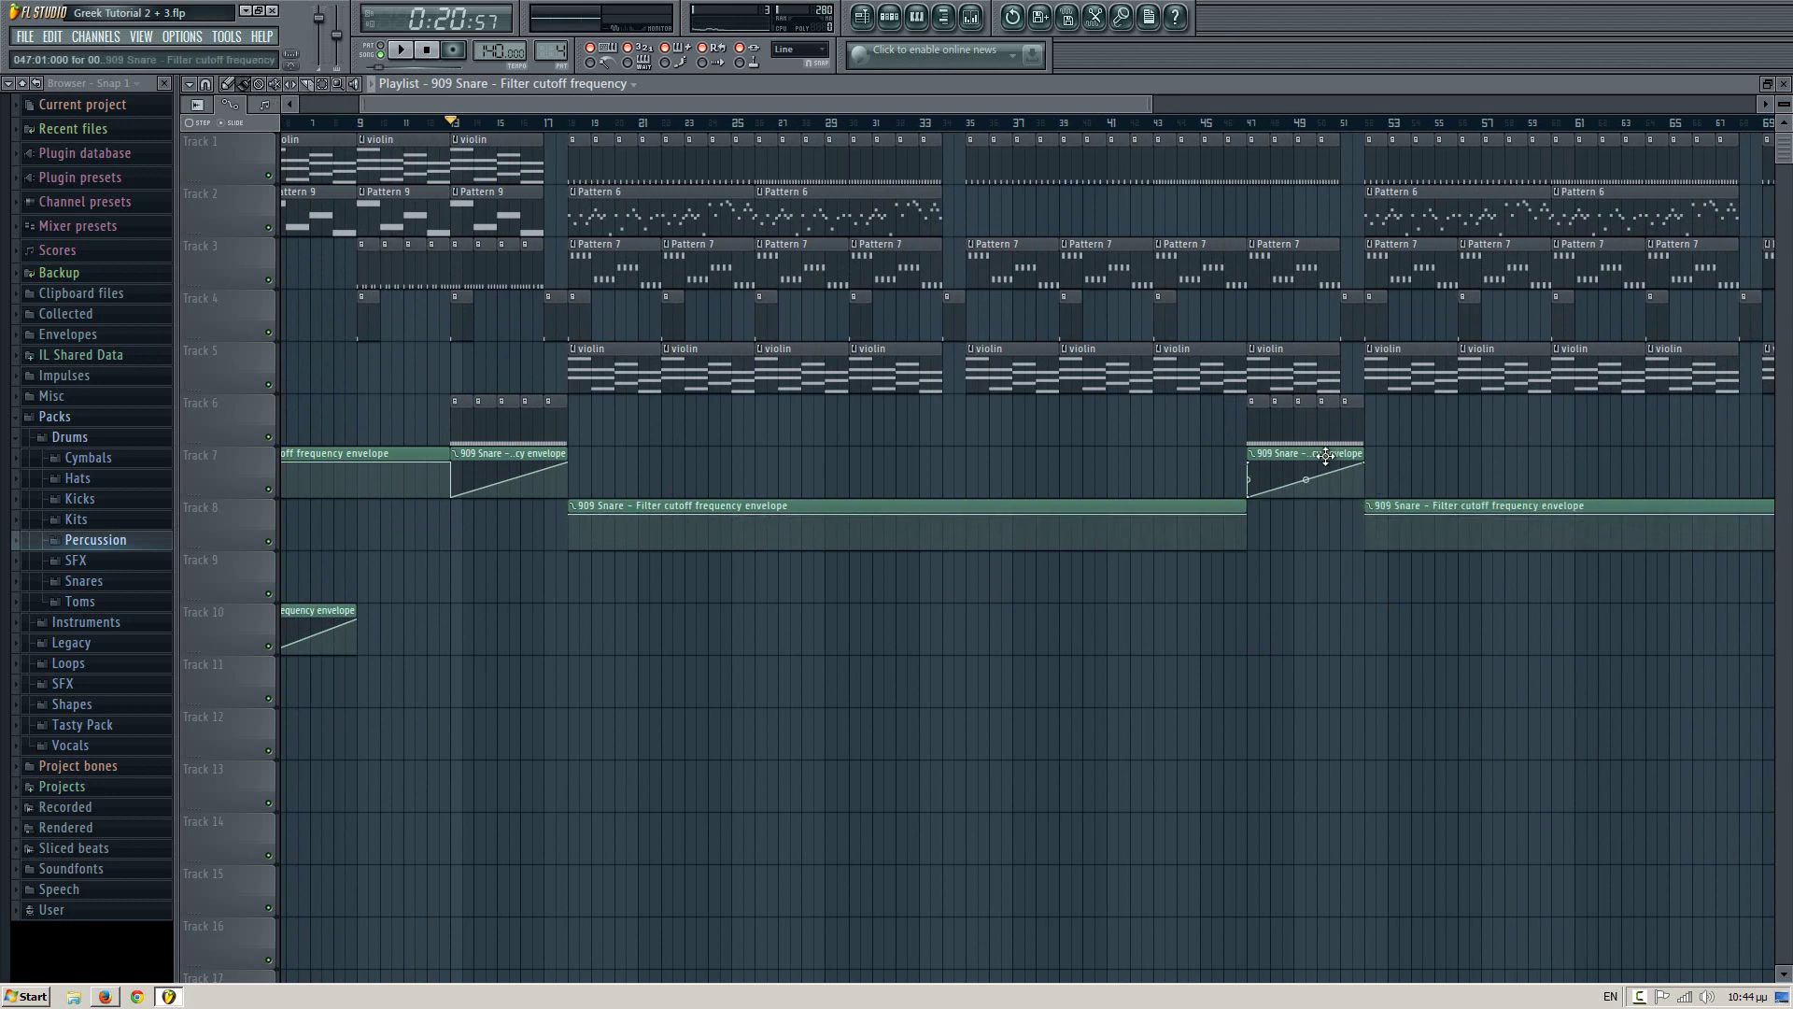
- Move the two remaining envelope pieces from Track 8 back to Track 7, on either side of the bar 47 rise
left_click_drag(1314, 499, 1314, 551)
left_click_drag(1453, 652, 1197, 452)
left_click(1203, 650, "ctrl")
left_click_drag(1407, 645, 519, 284)
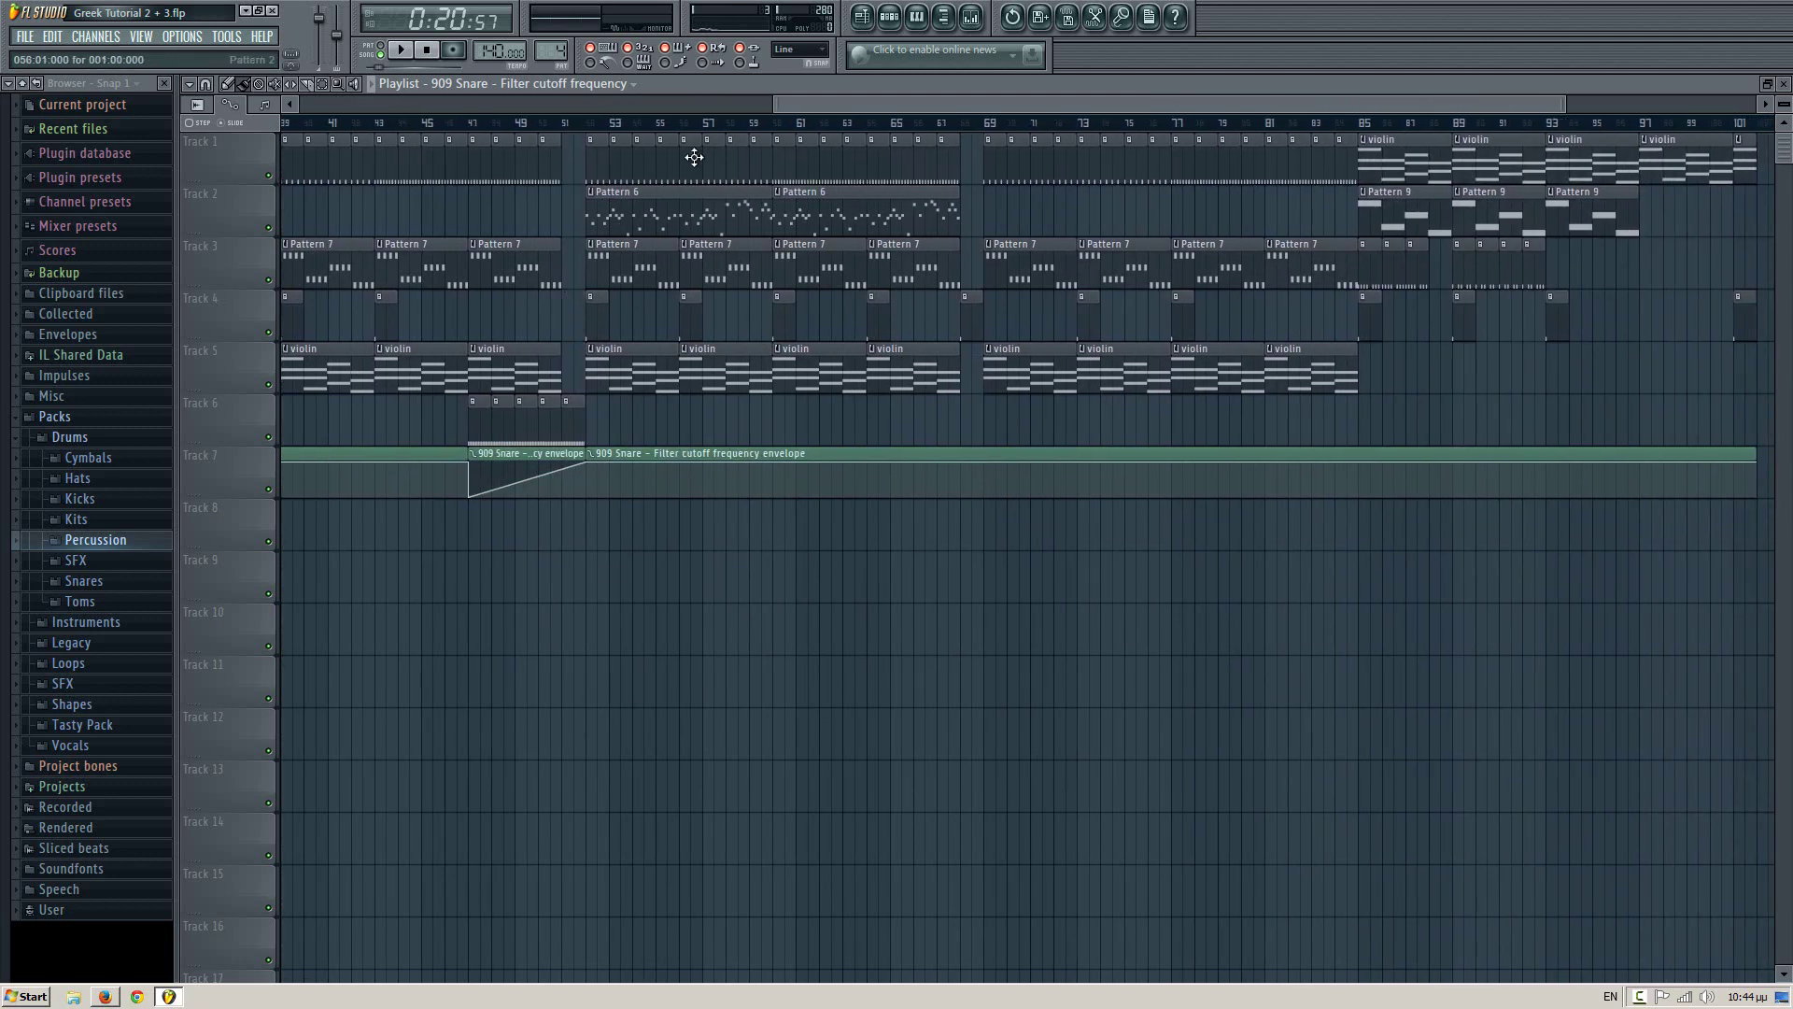
left_click_drag(1307, 617, 1009, 654)
left_click_drag(775, 645, 1173, 676)
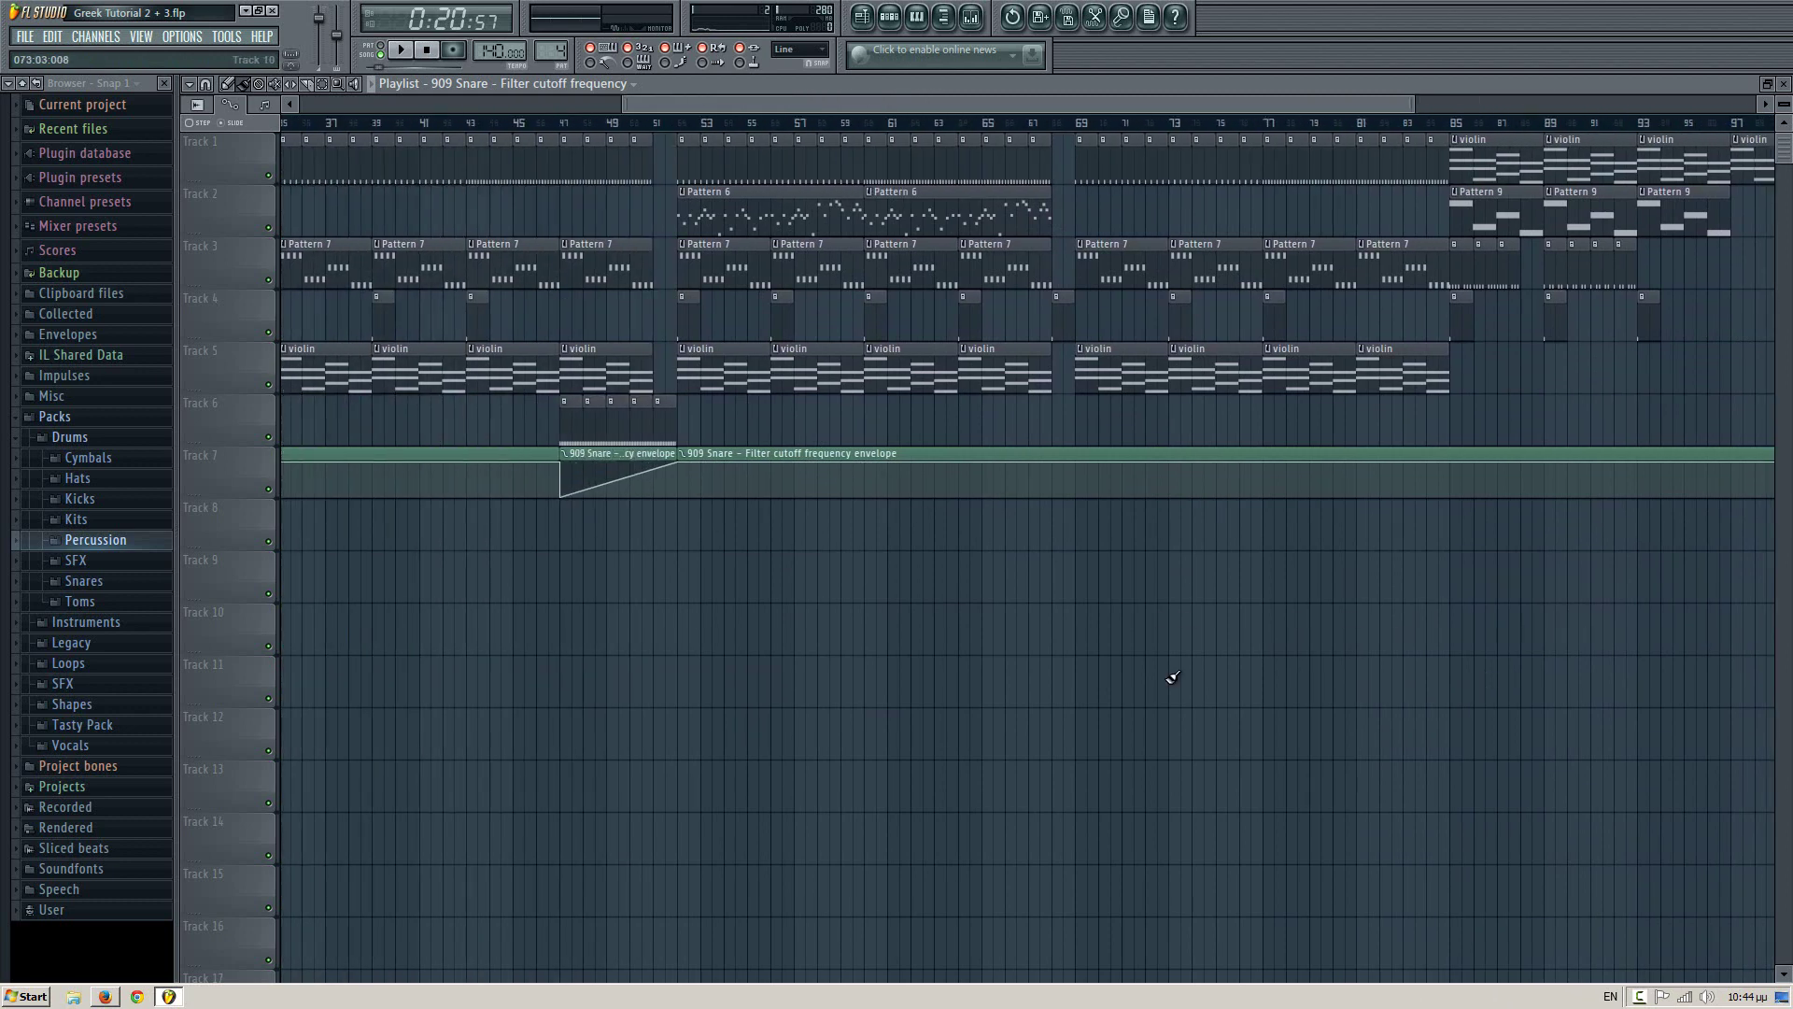
left_click_drag(617, 687, 1498, 777)
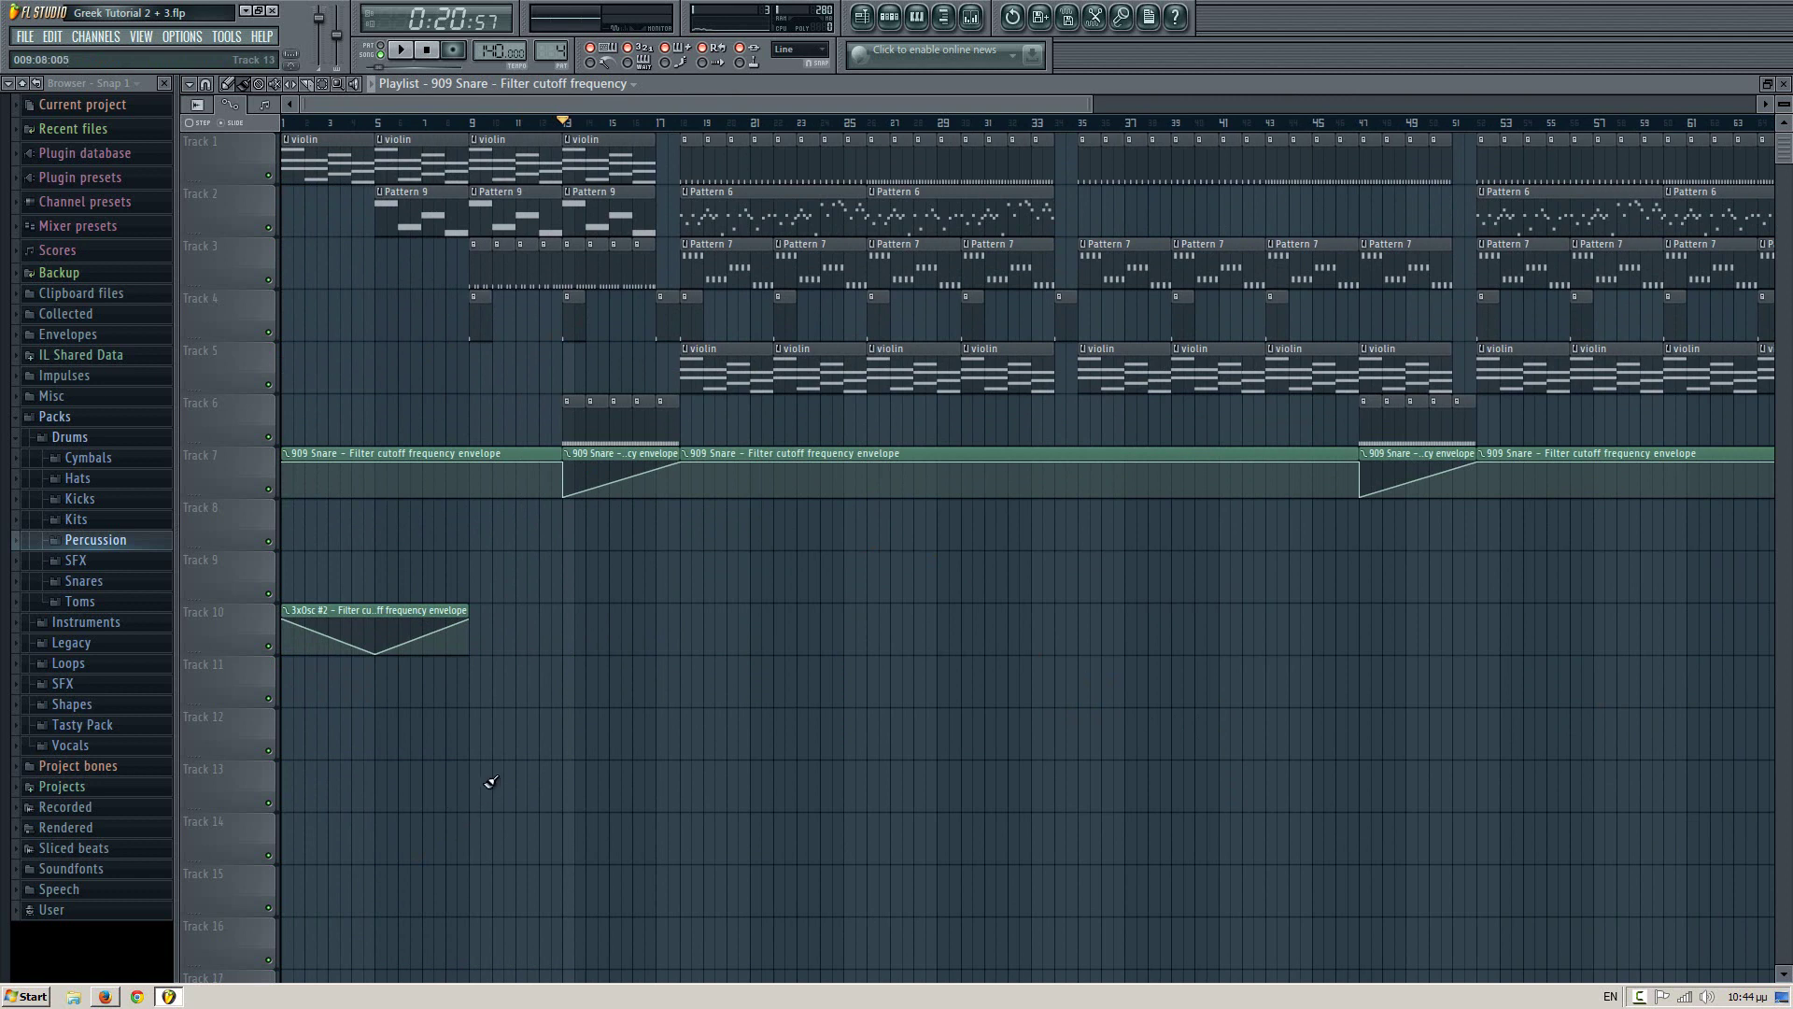
key("F11")
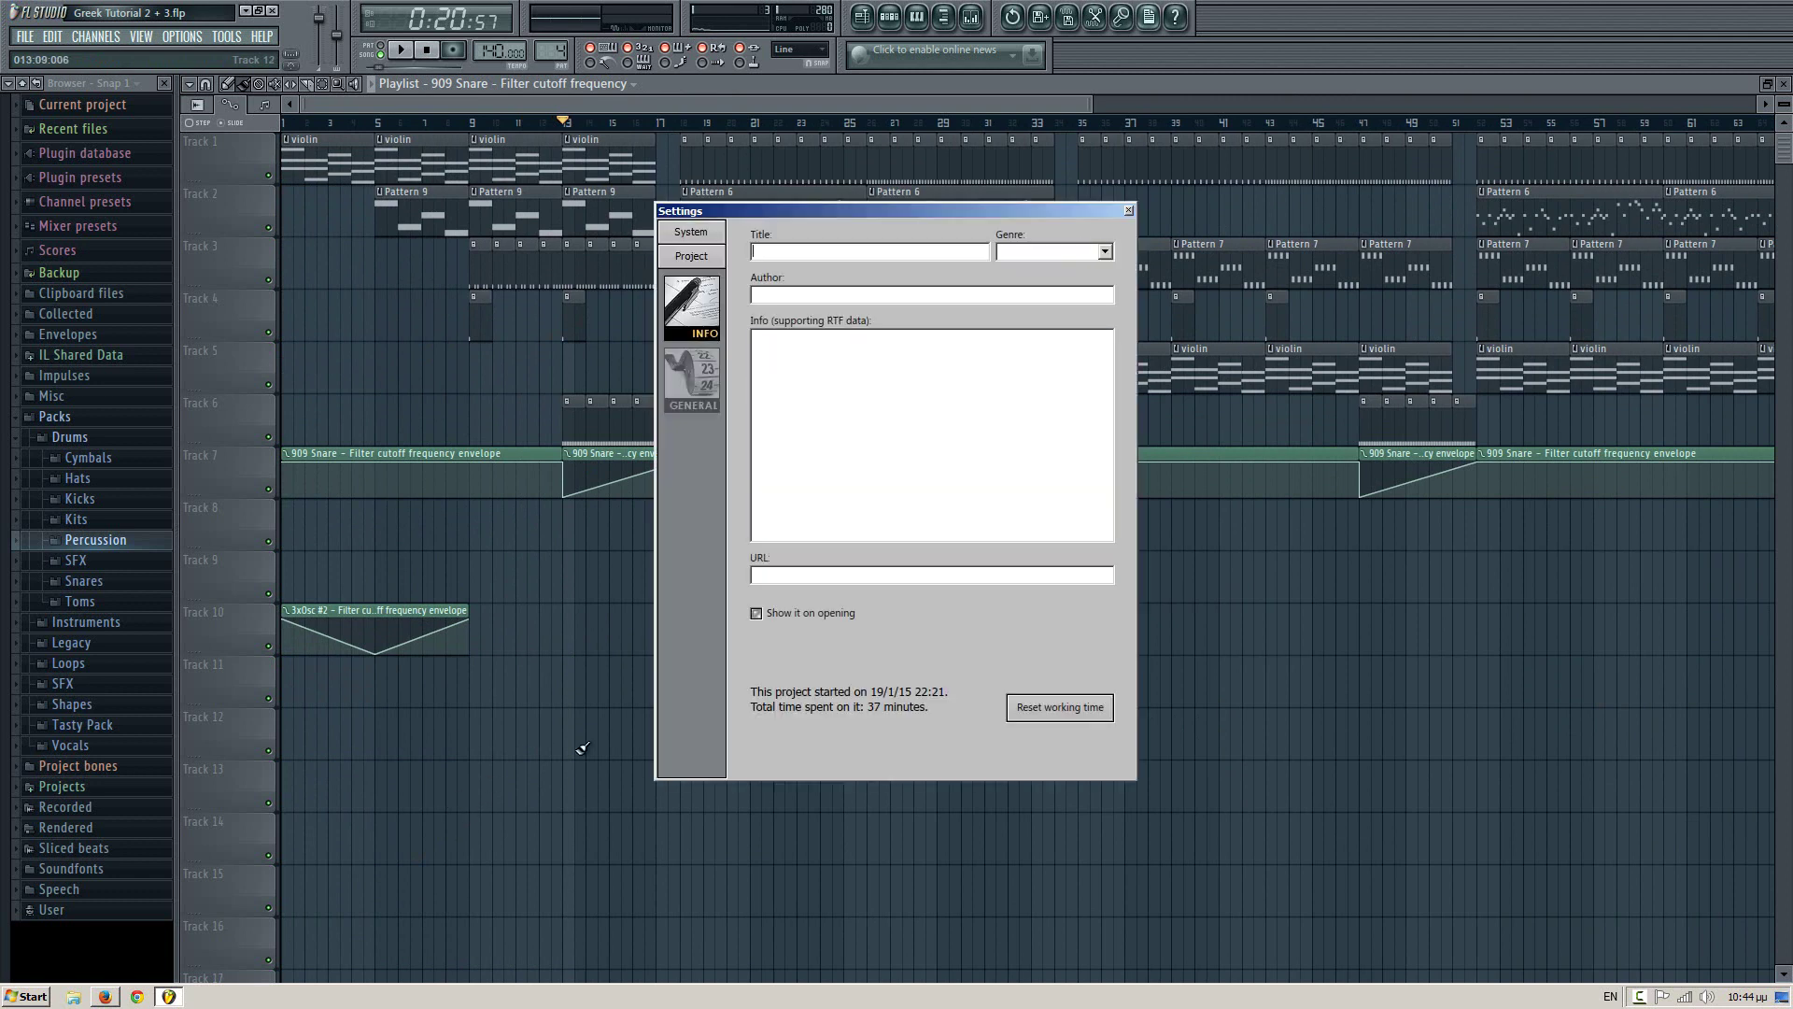
left_click(1129, 211)
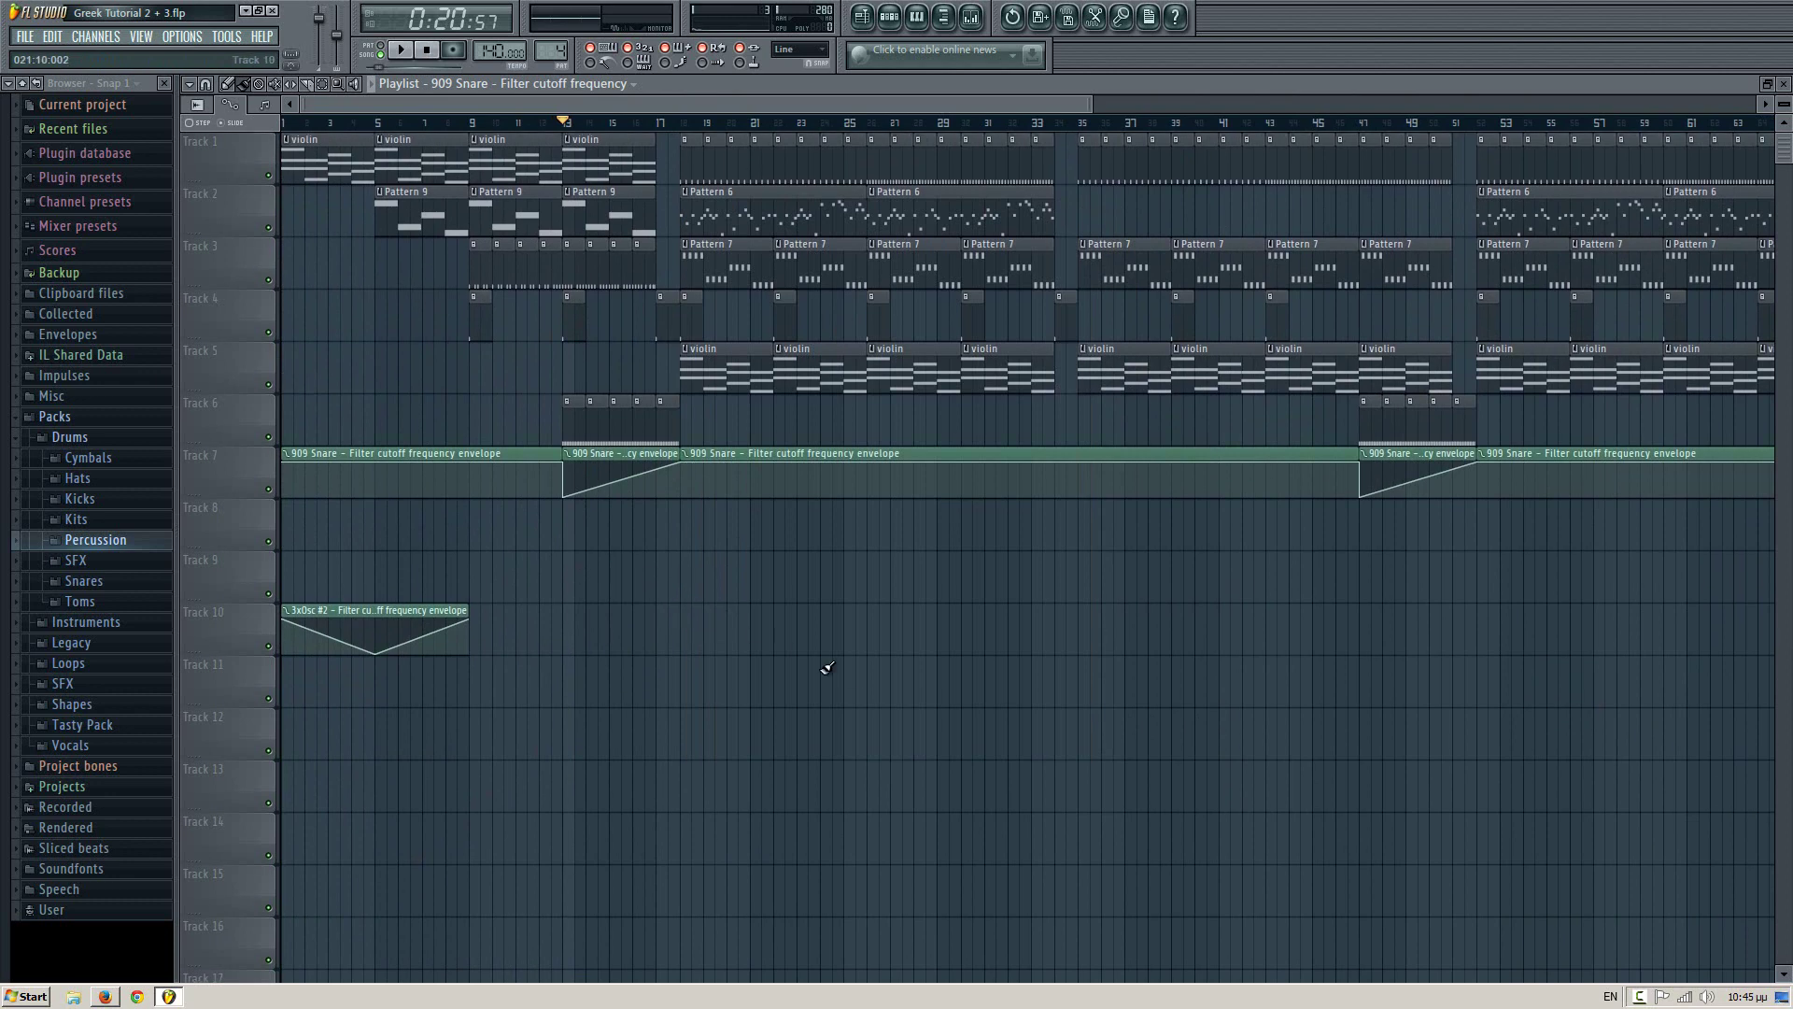
- Copy the Pattern 6 melody of the 3xOsc into the empty Pattern 14, starting at bar 1
scroll(1217, 661, "right", 10)
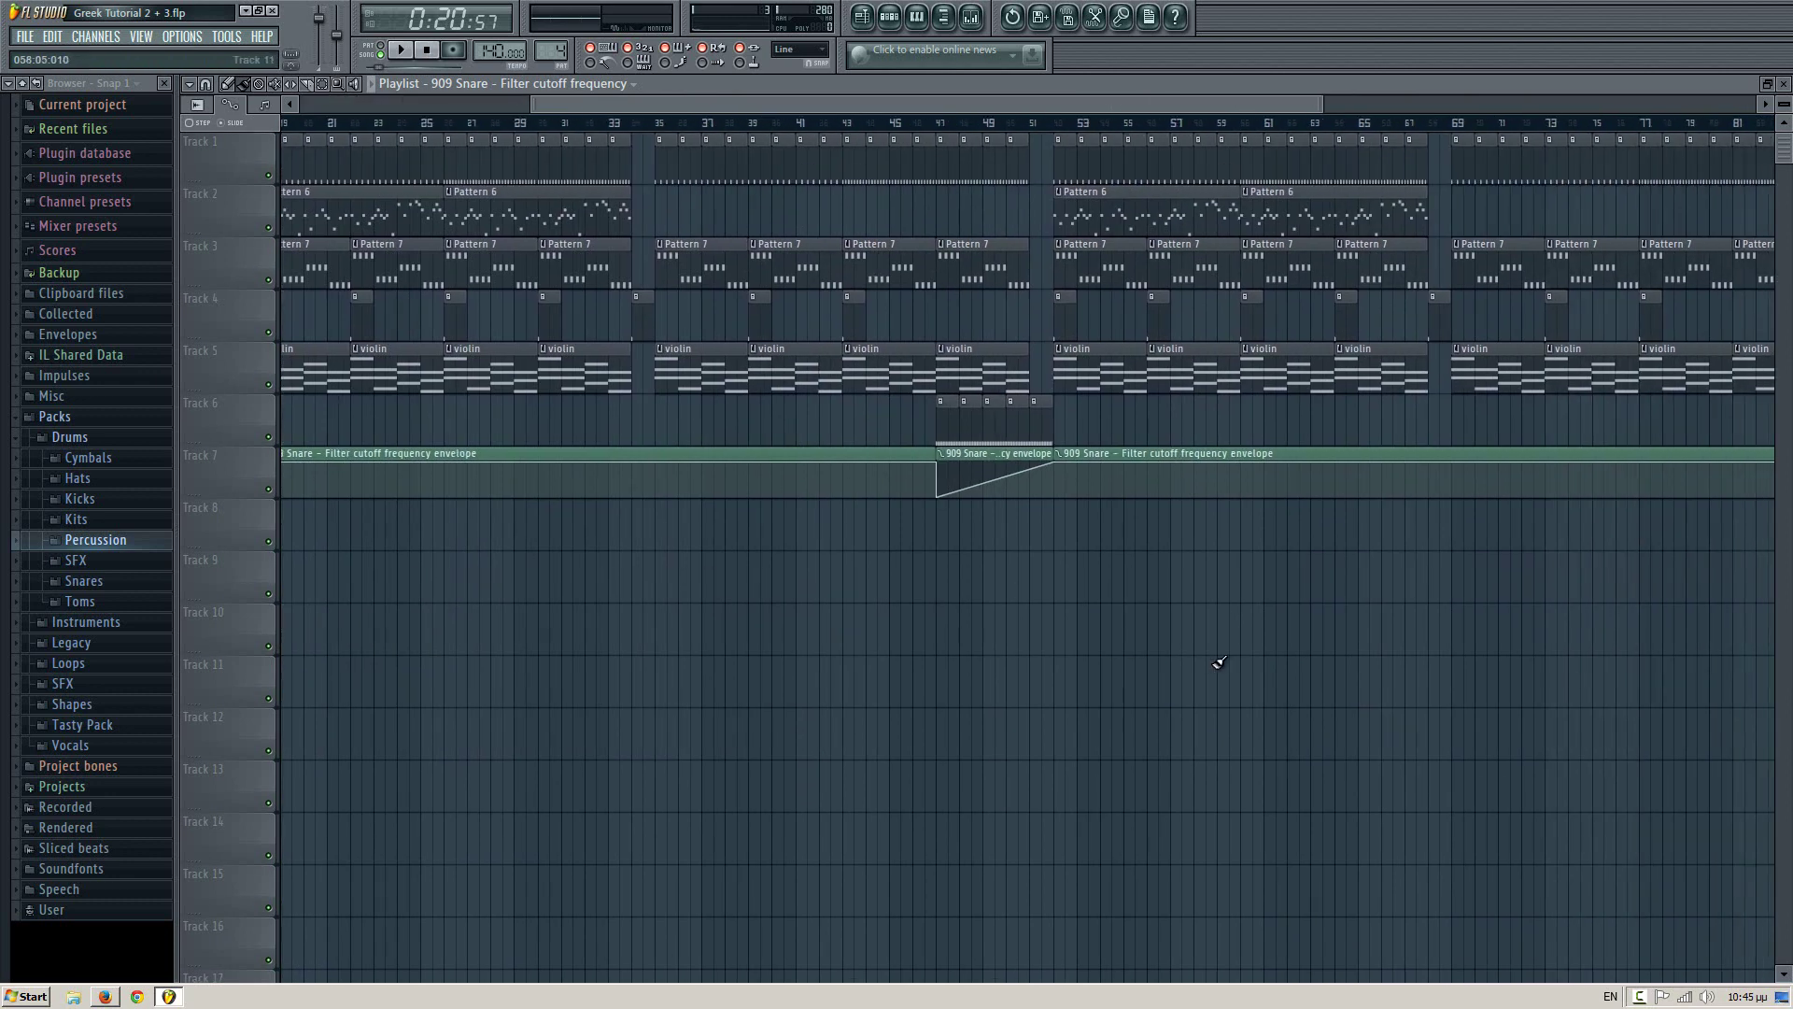
double_click(917, 193)
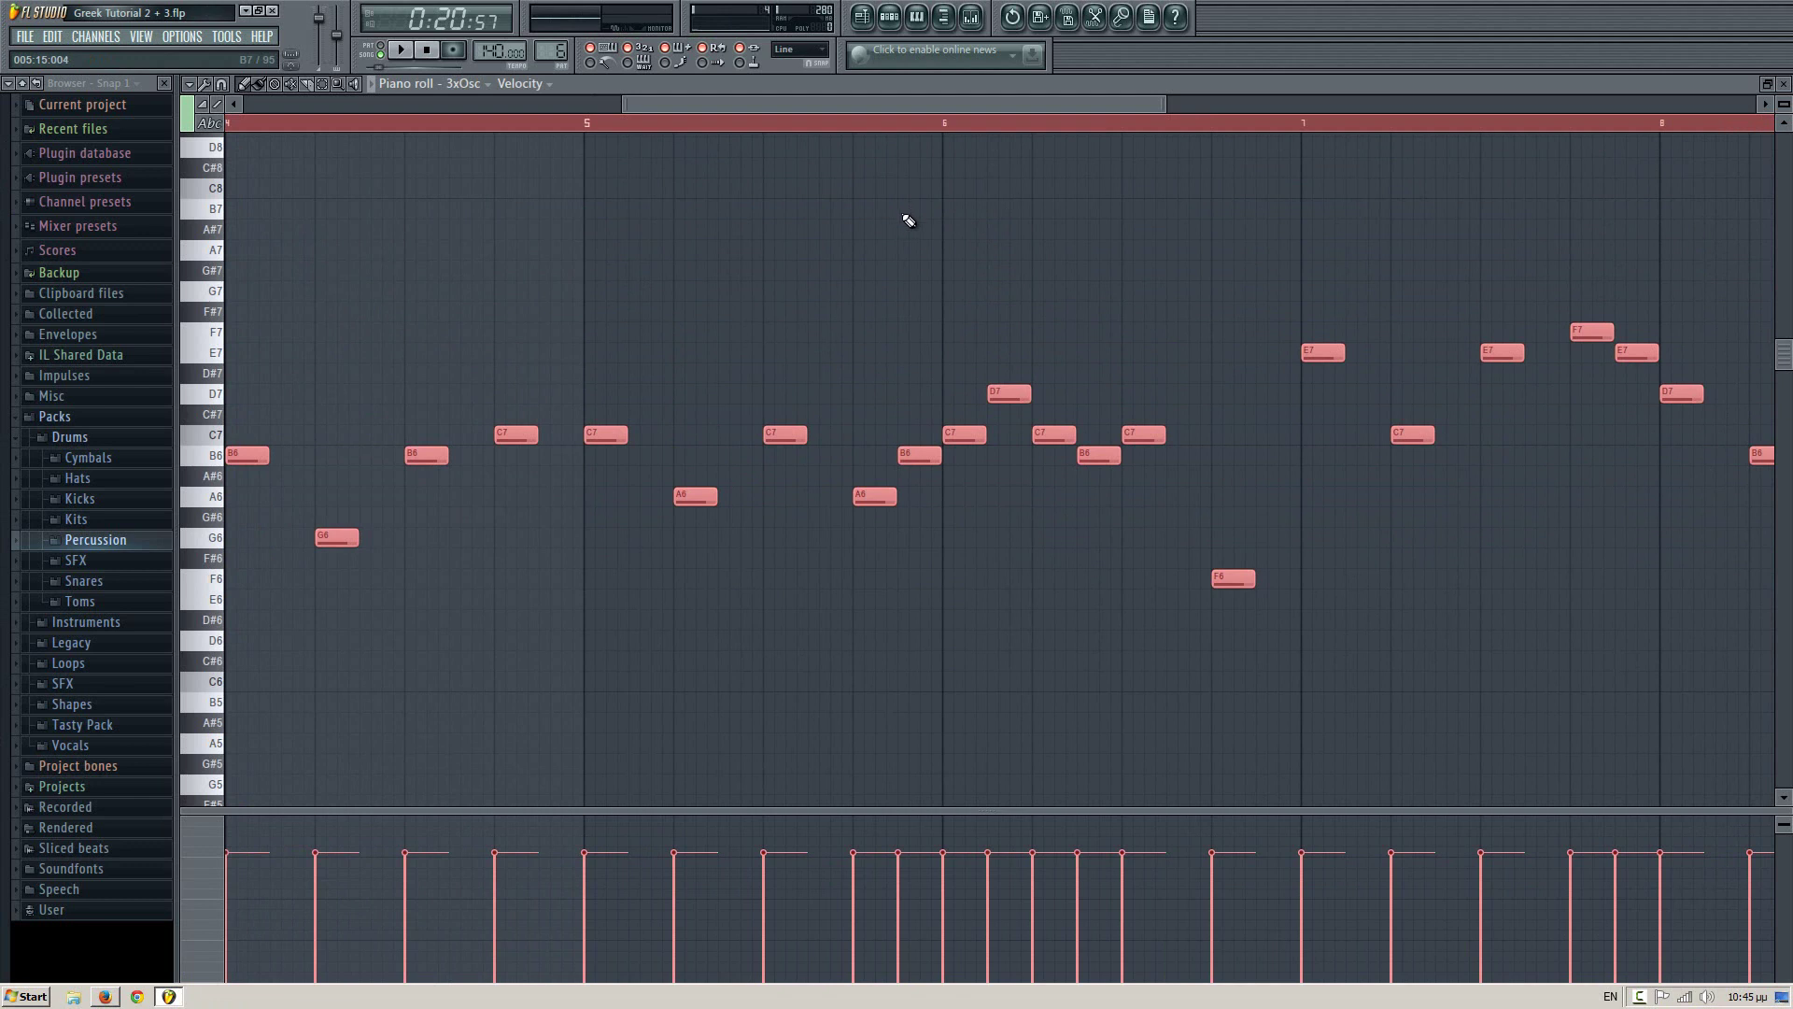
right_click(557, 40)
left_click(684, 53)
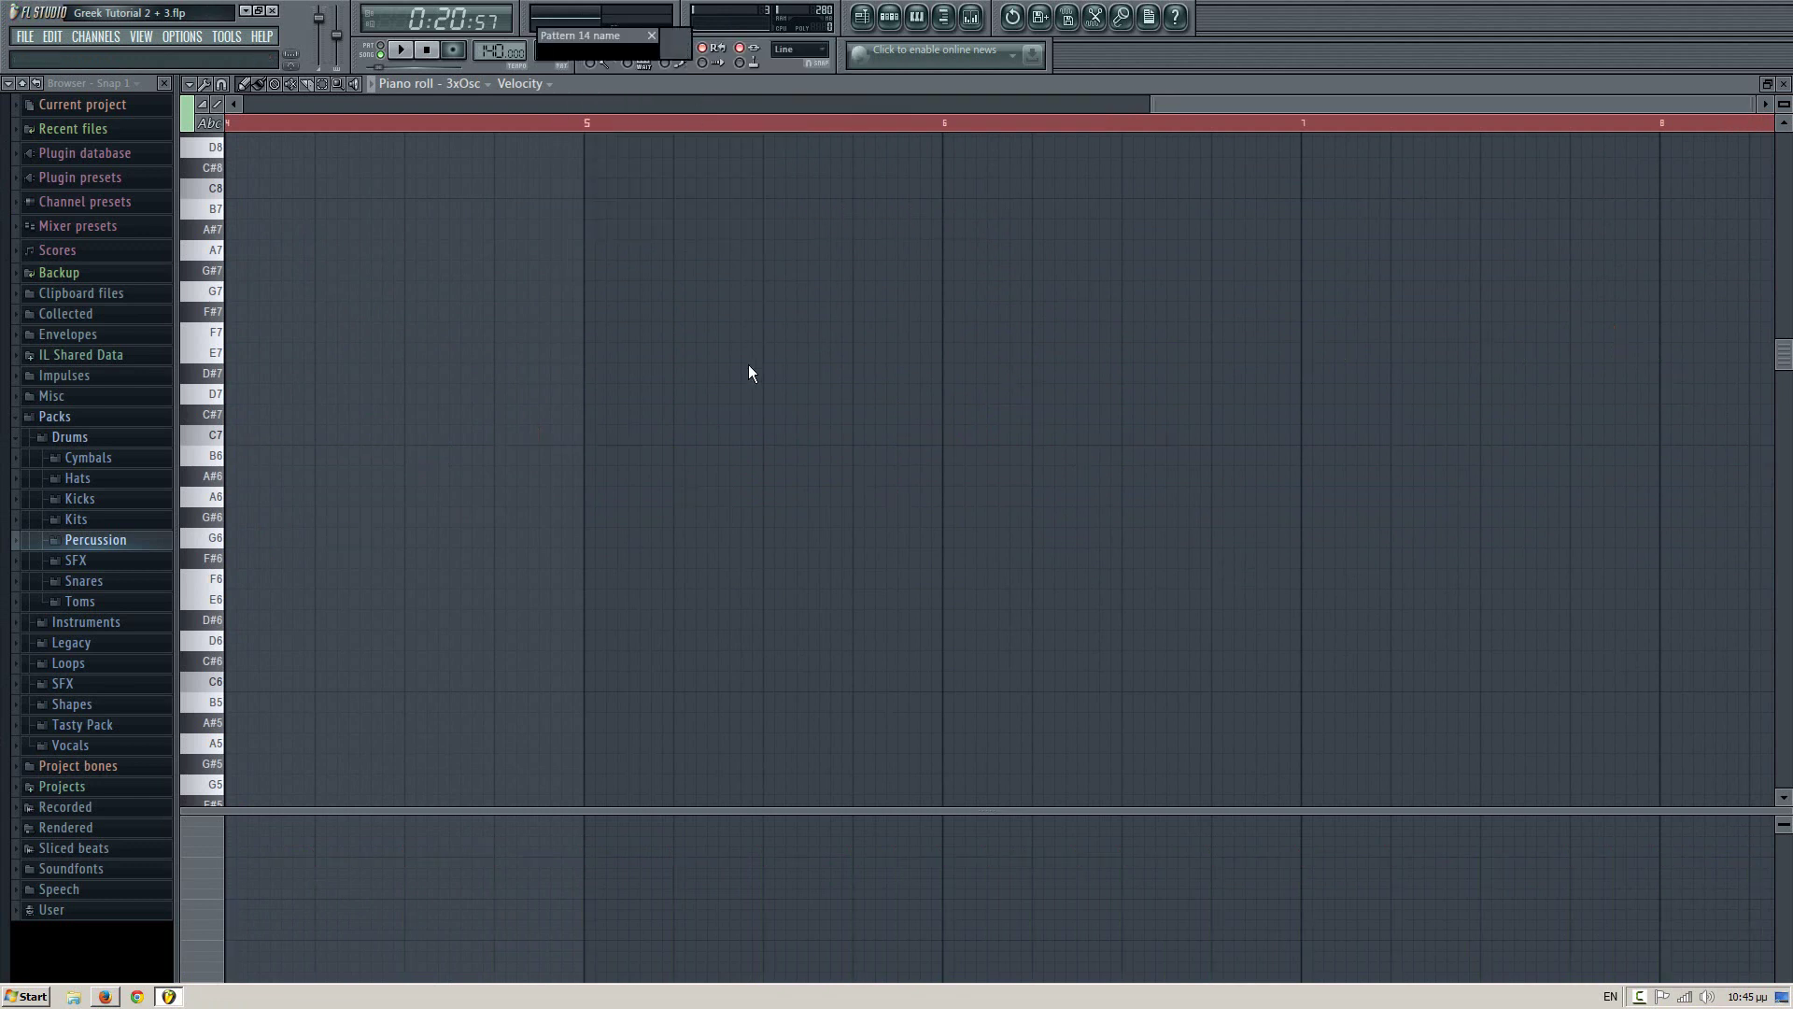
left_click(654, 35)
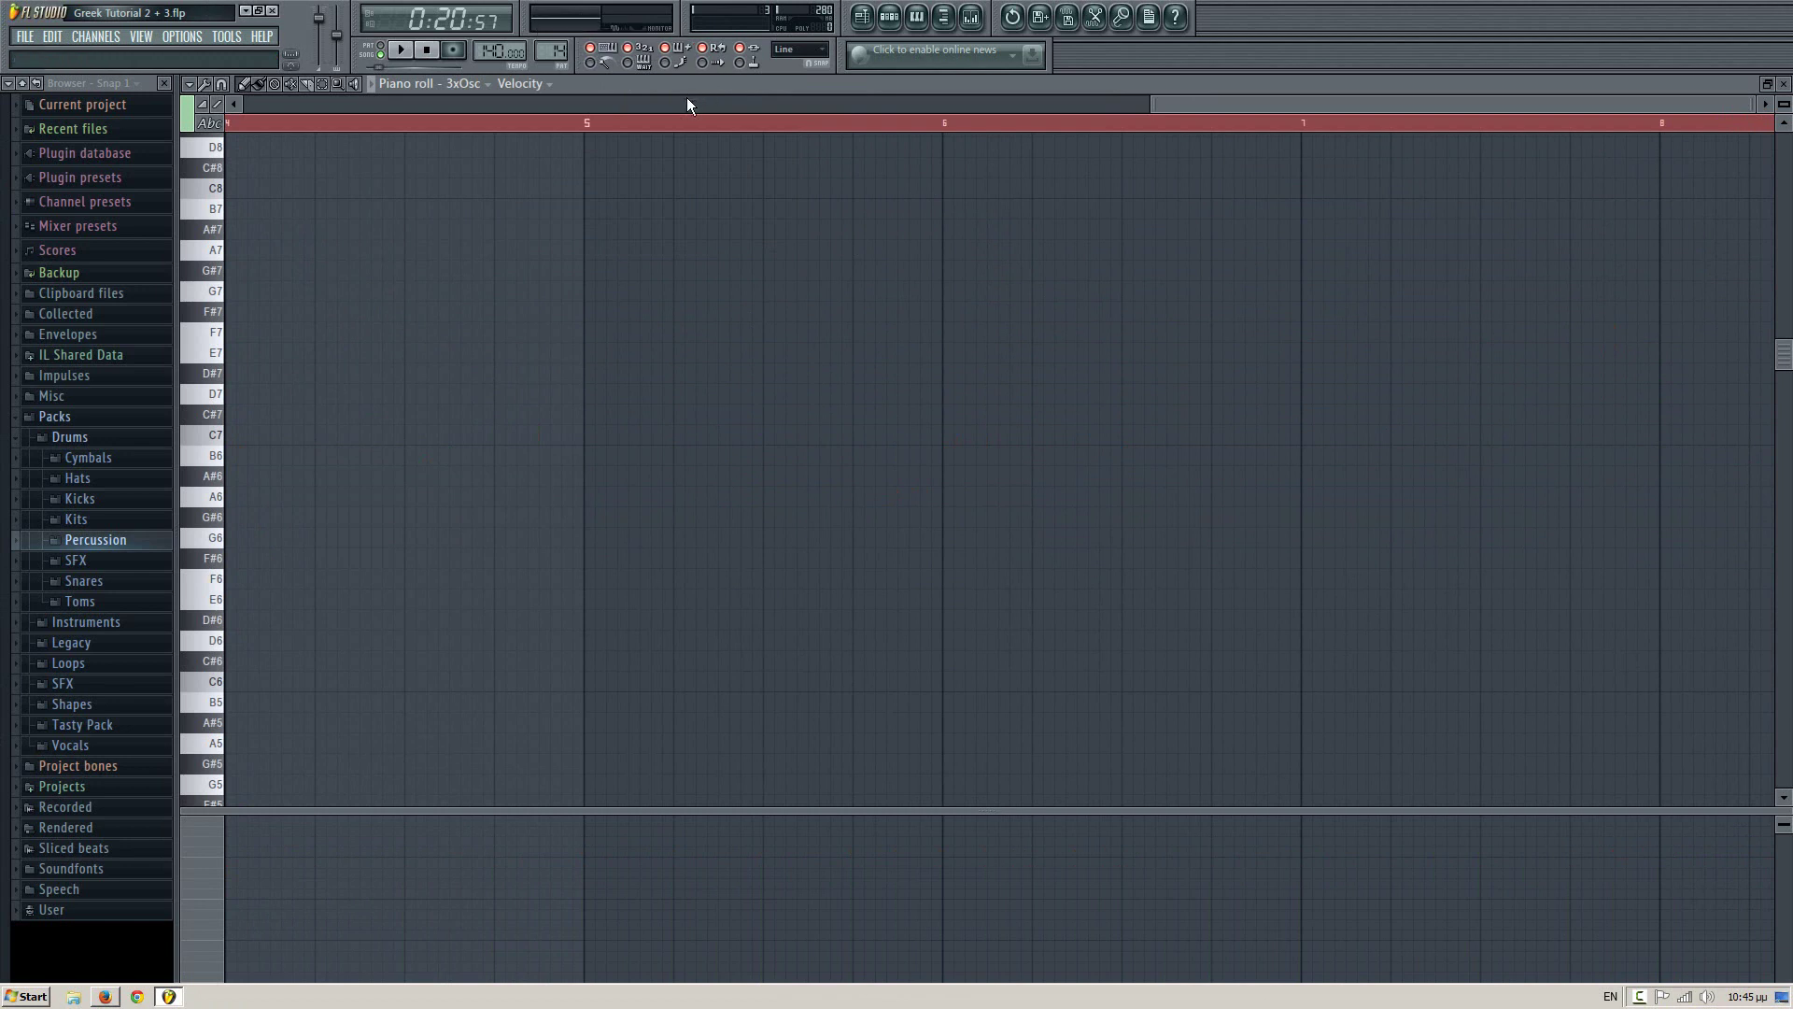
left_click_drag(687, 101, 271, 117)
key("ctrl+v")
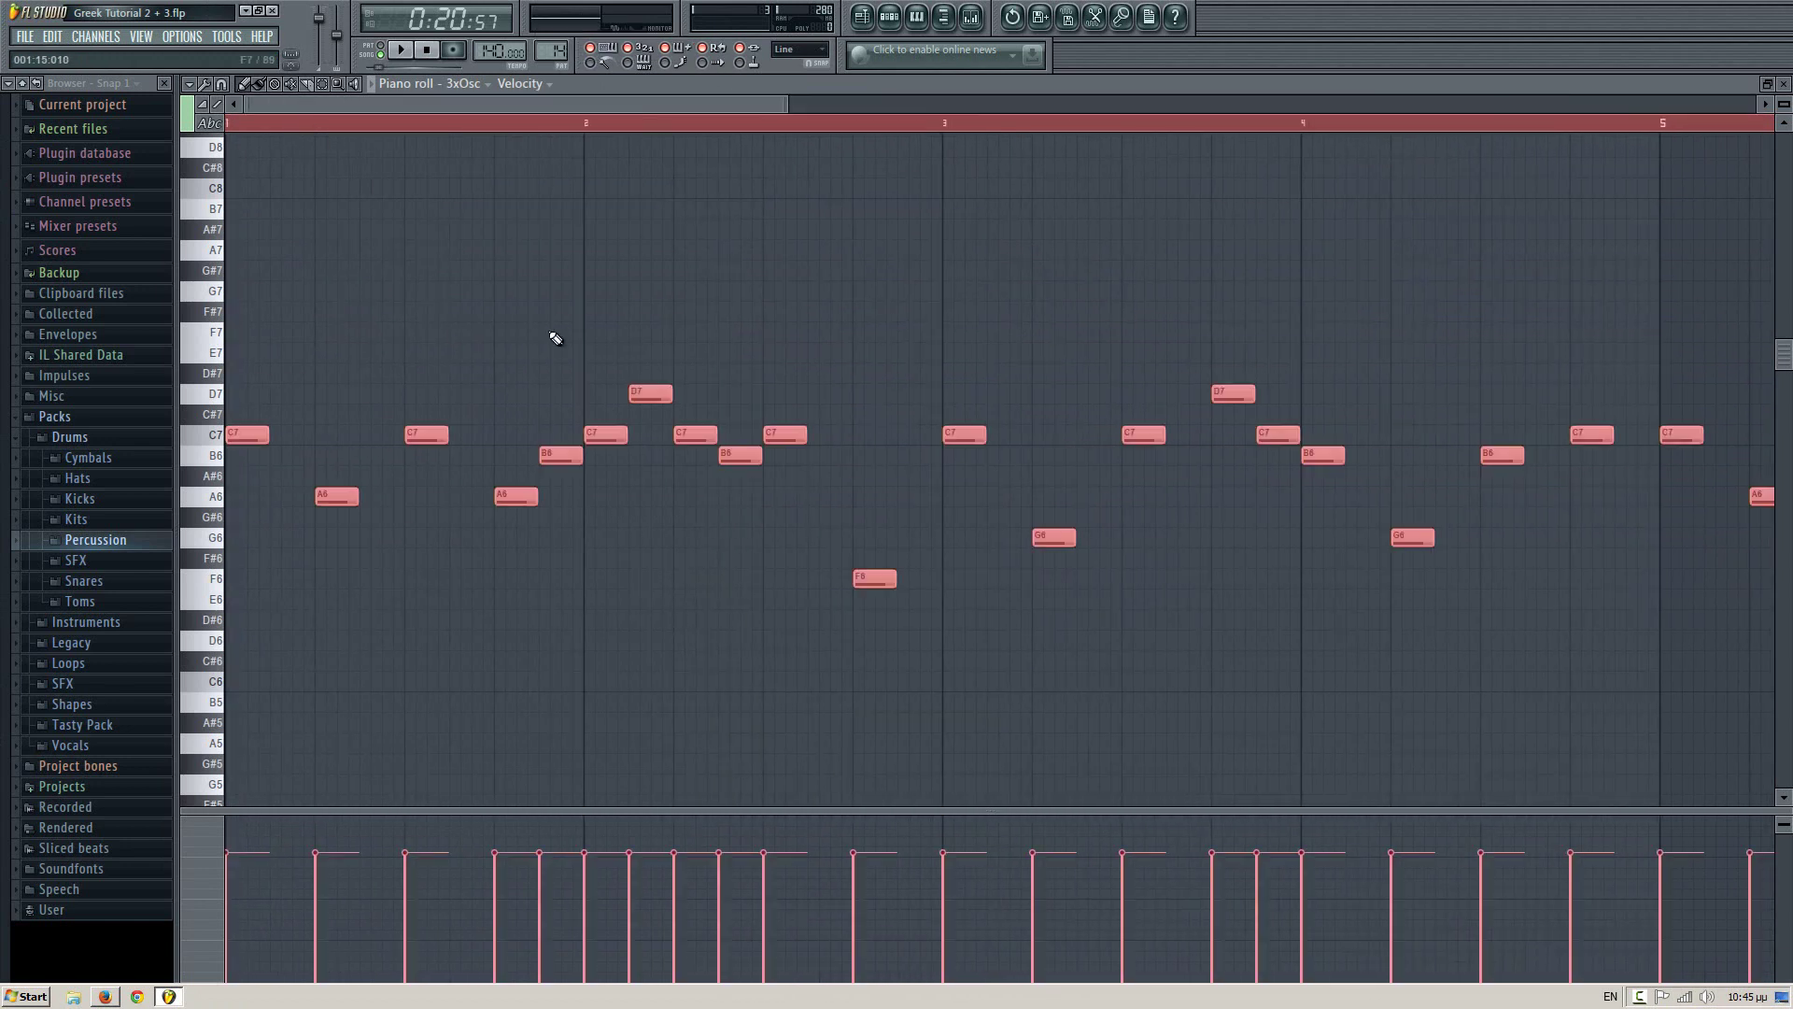
- Check the whole melody of Pattern 14 and duplicate its Track 2 clip from bar 69 to bar 77
left_click(382, 51)
left_click_drag(791, 104, 445, 100)
scroll(451, 280, "down", 3)
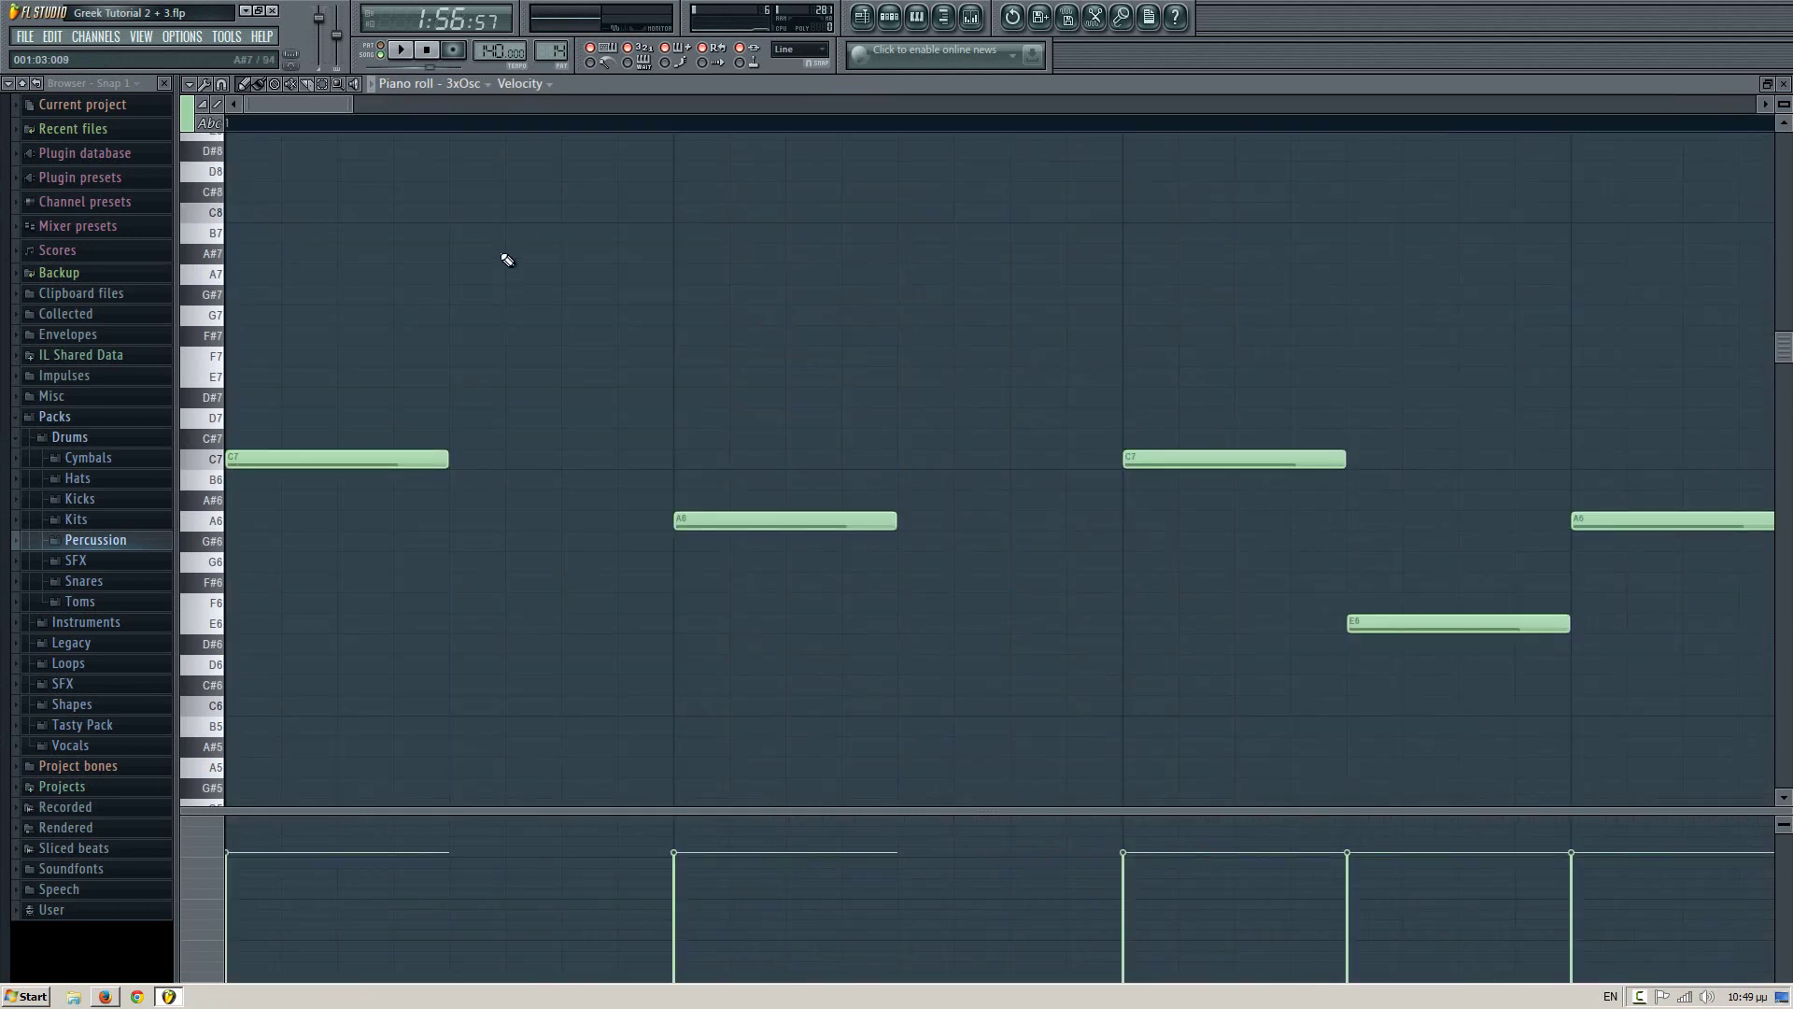
left_click_drag(342, 103, 1312, 172)
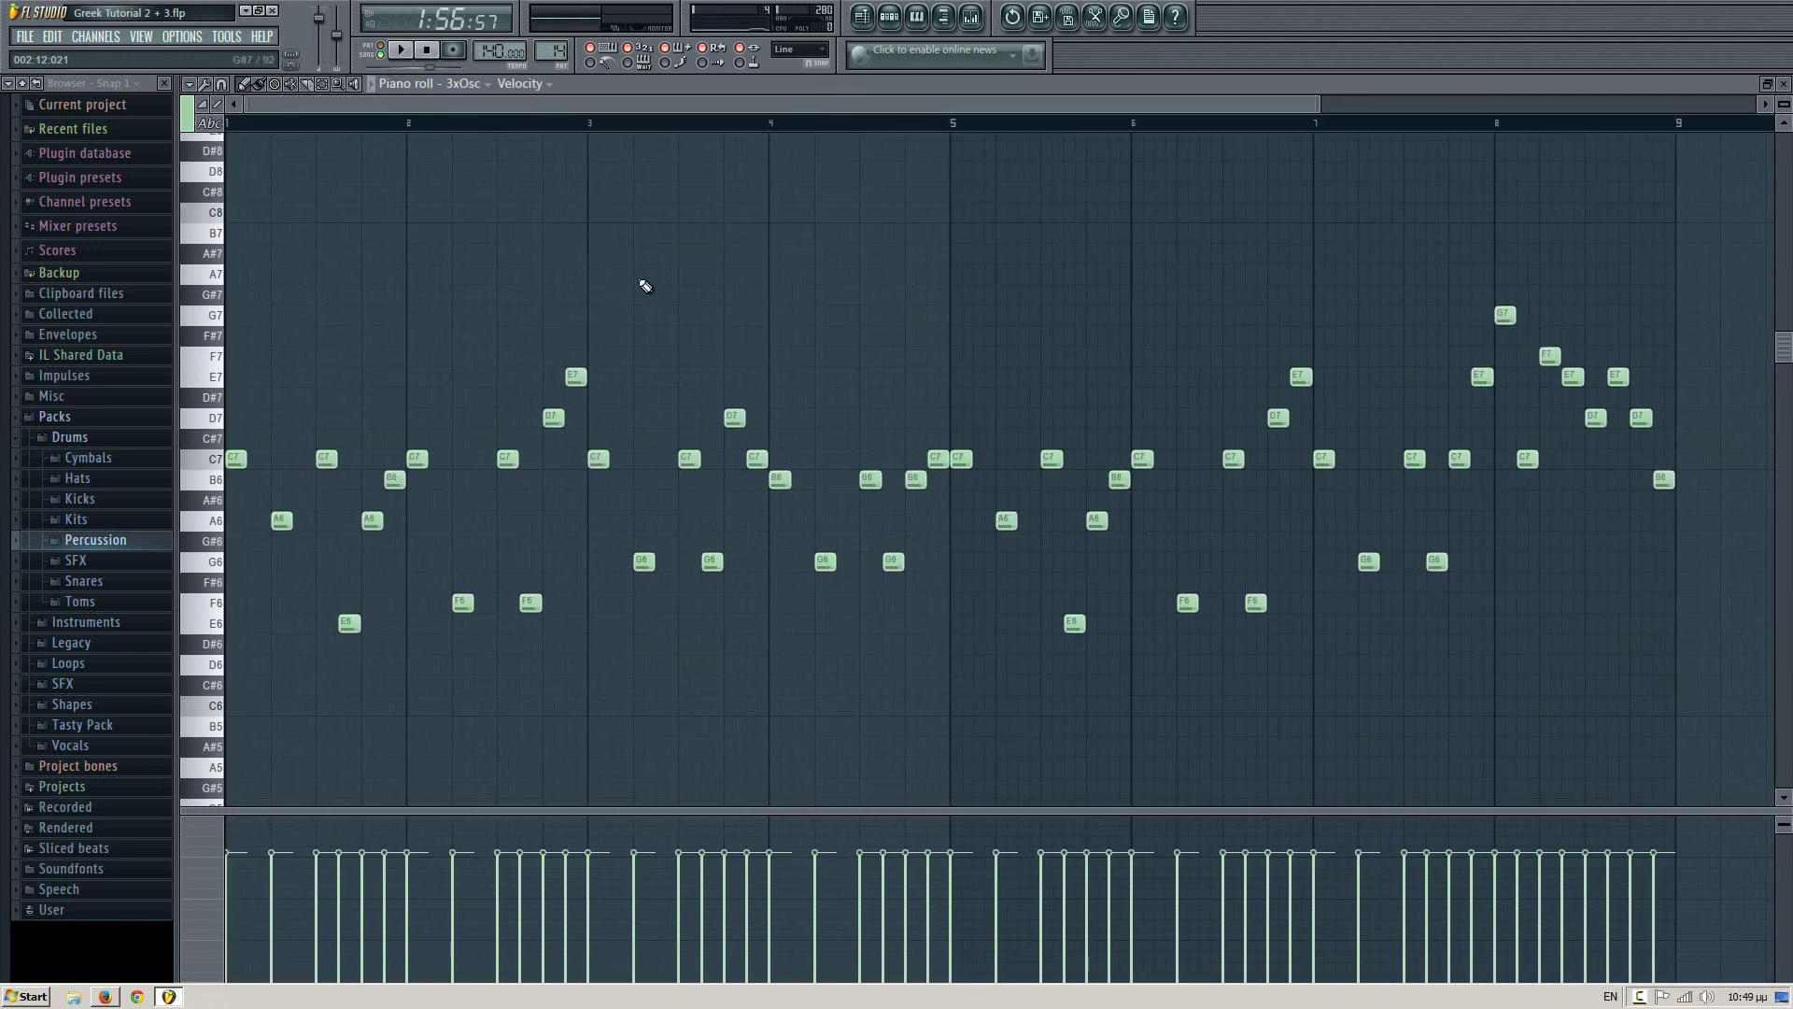
key("F5")
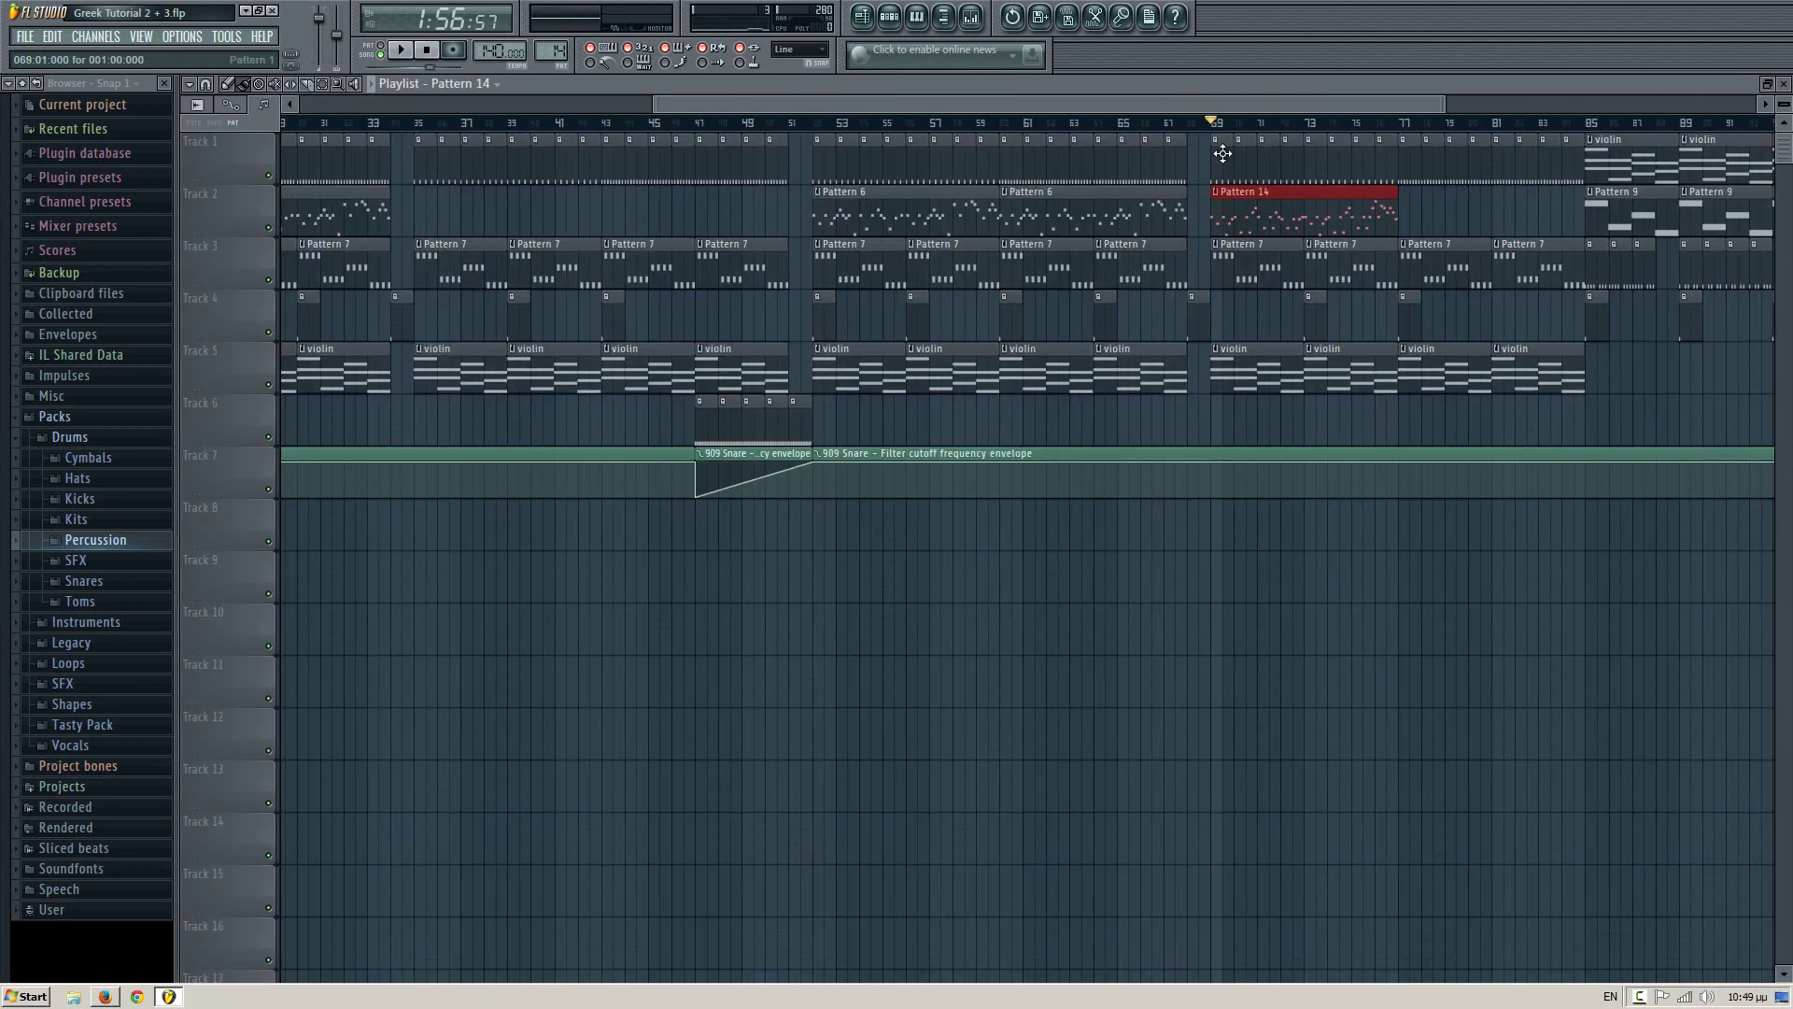
key("ctrl+b")
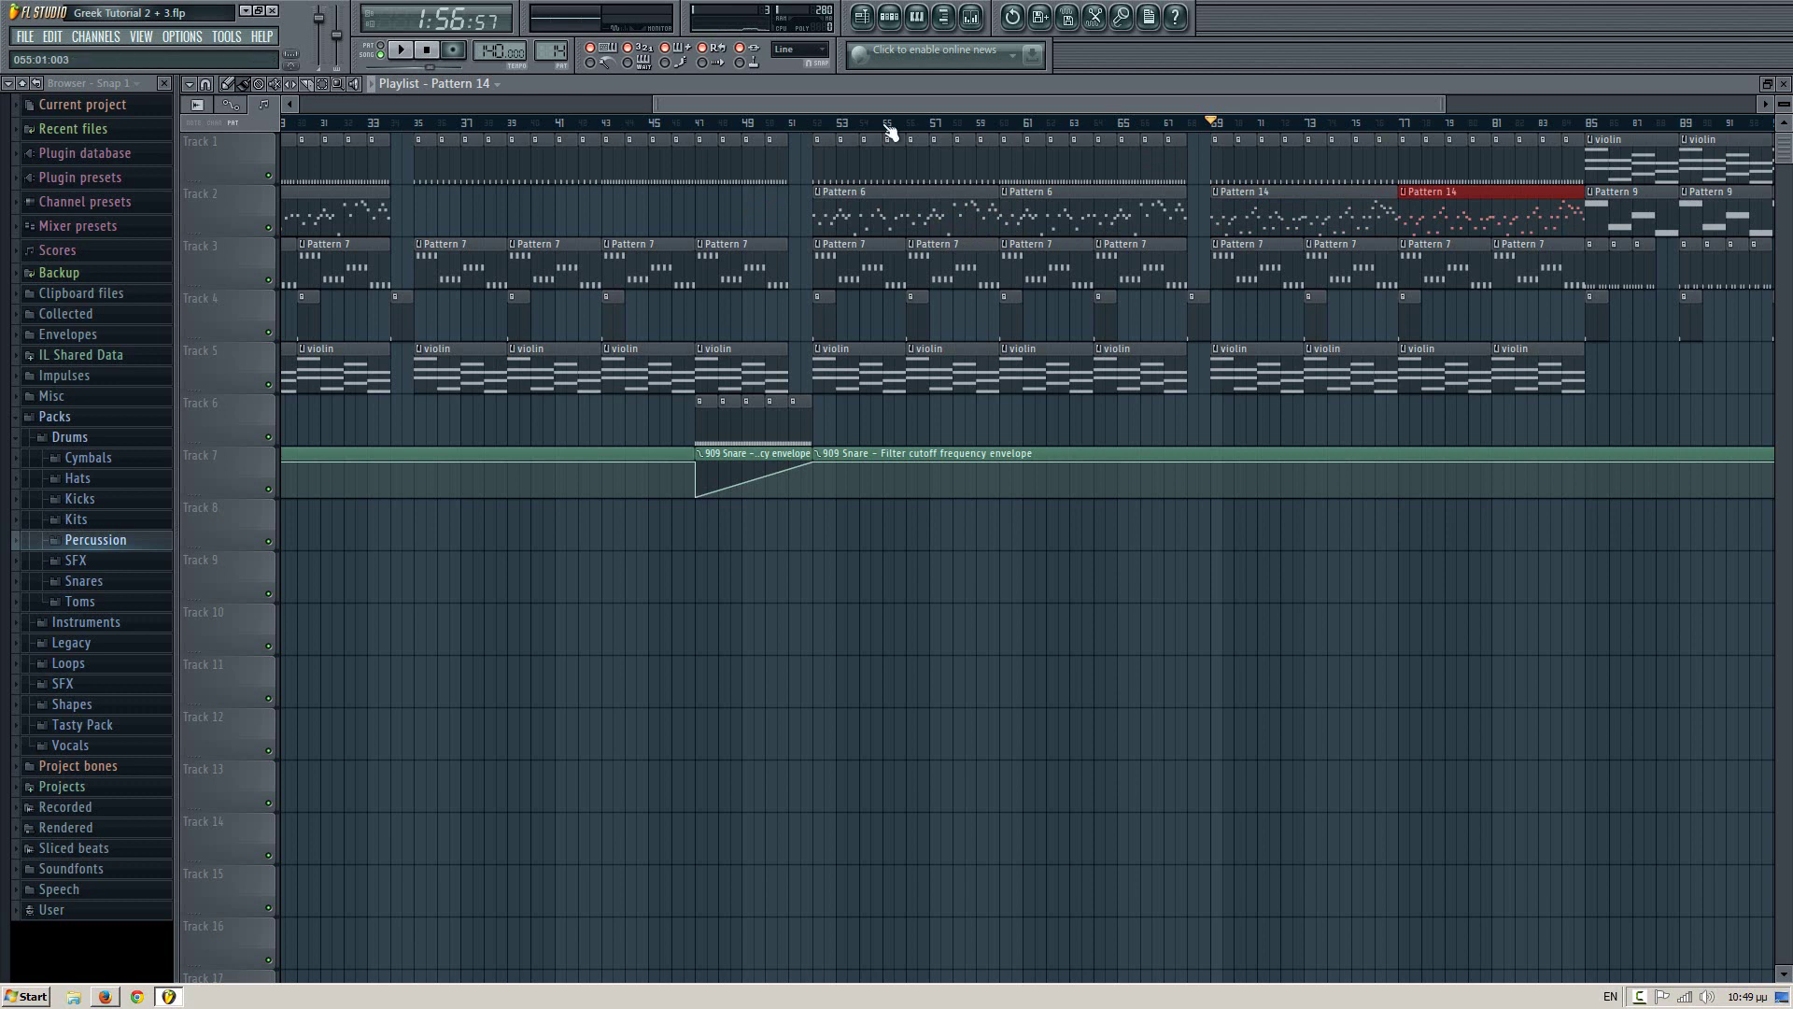
- Play the arrangement from bar 69 to listen to Pattern 14, and stop the playback
key("space")
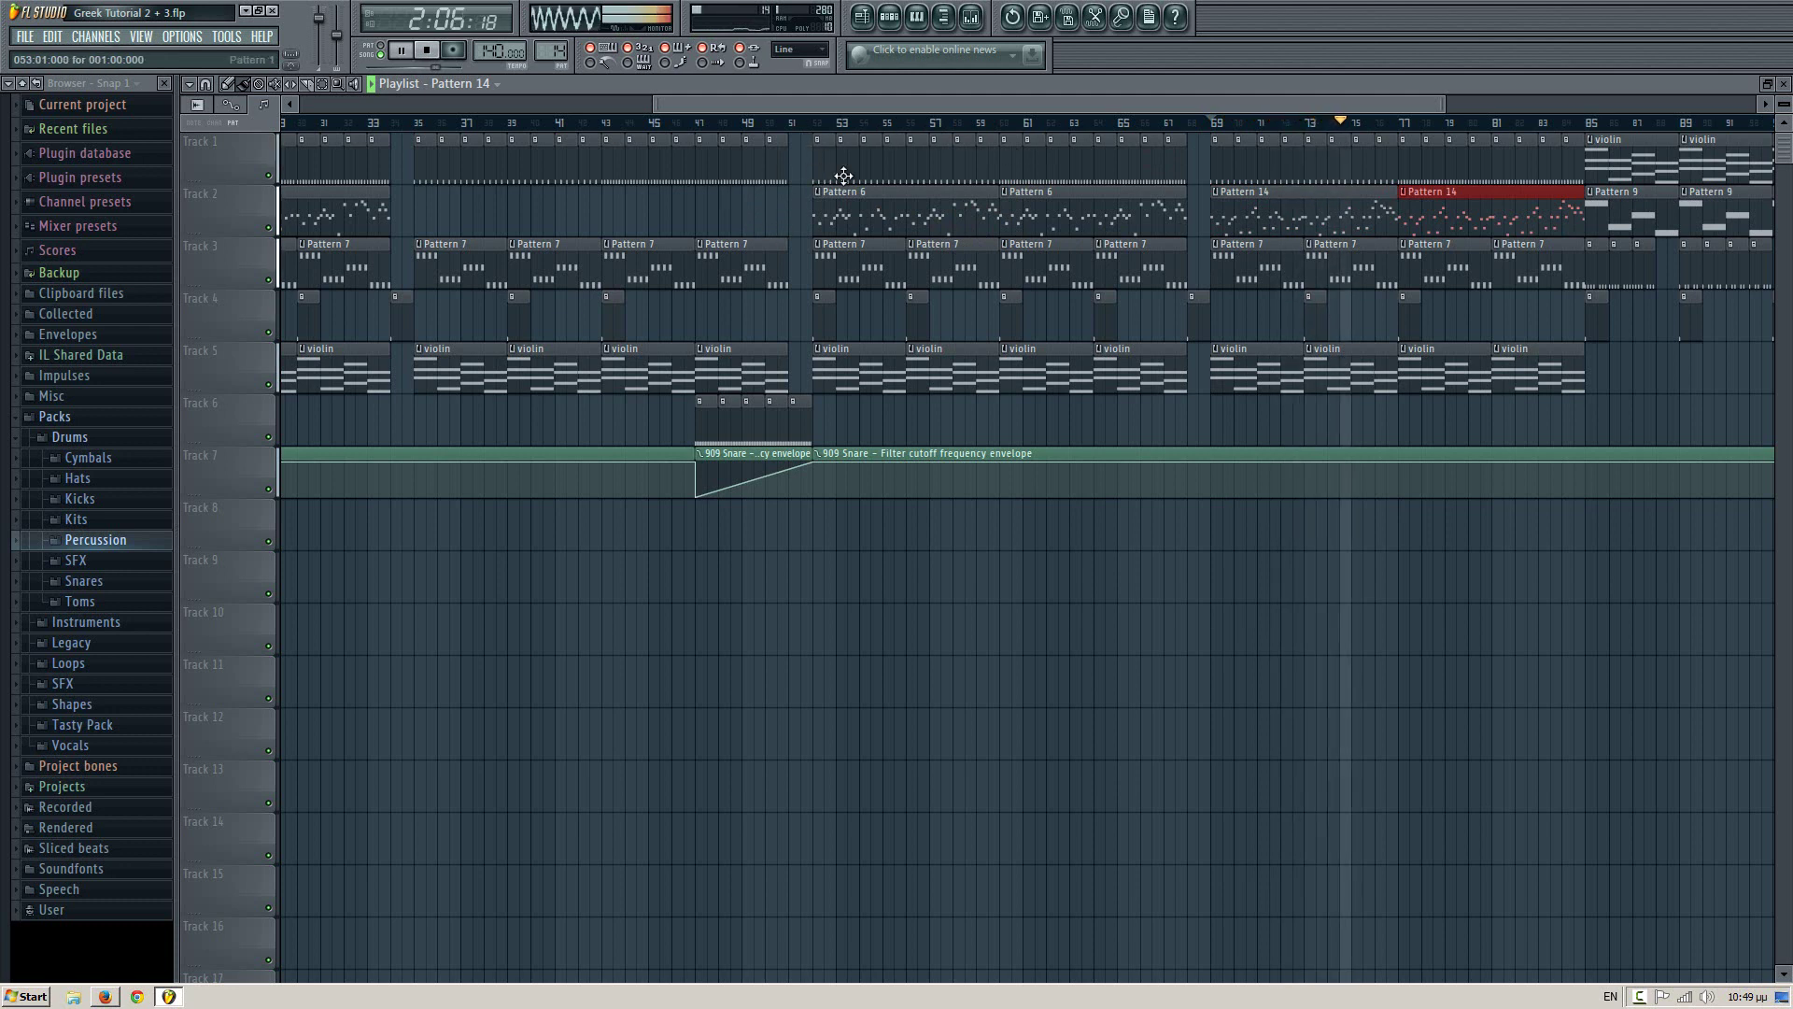
left_click_drag(648, 202, 551, 221)
key("space")
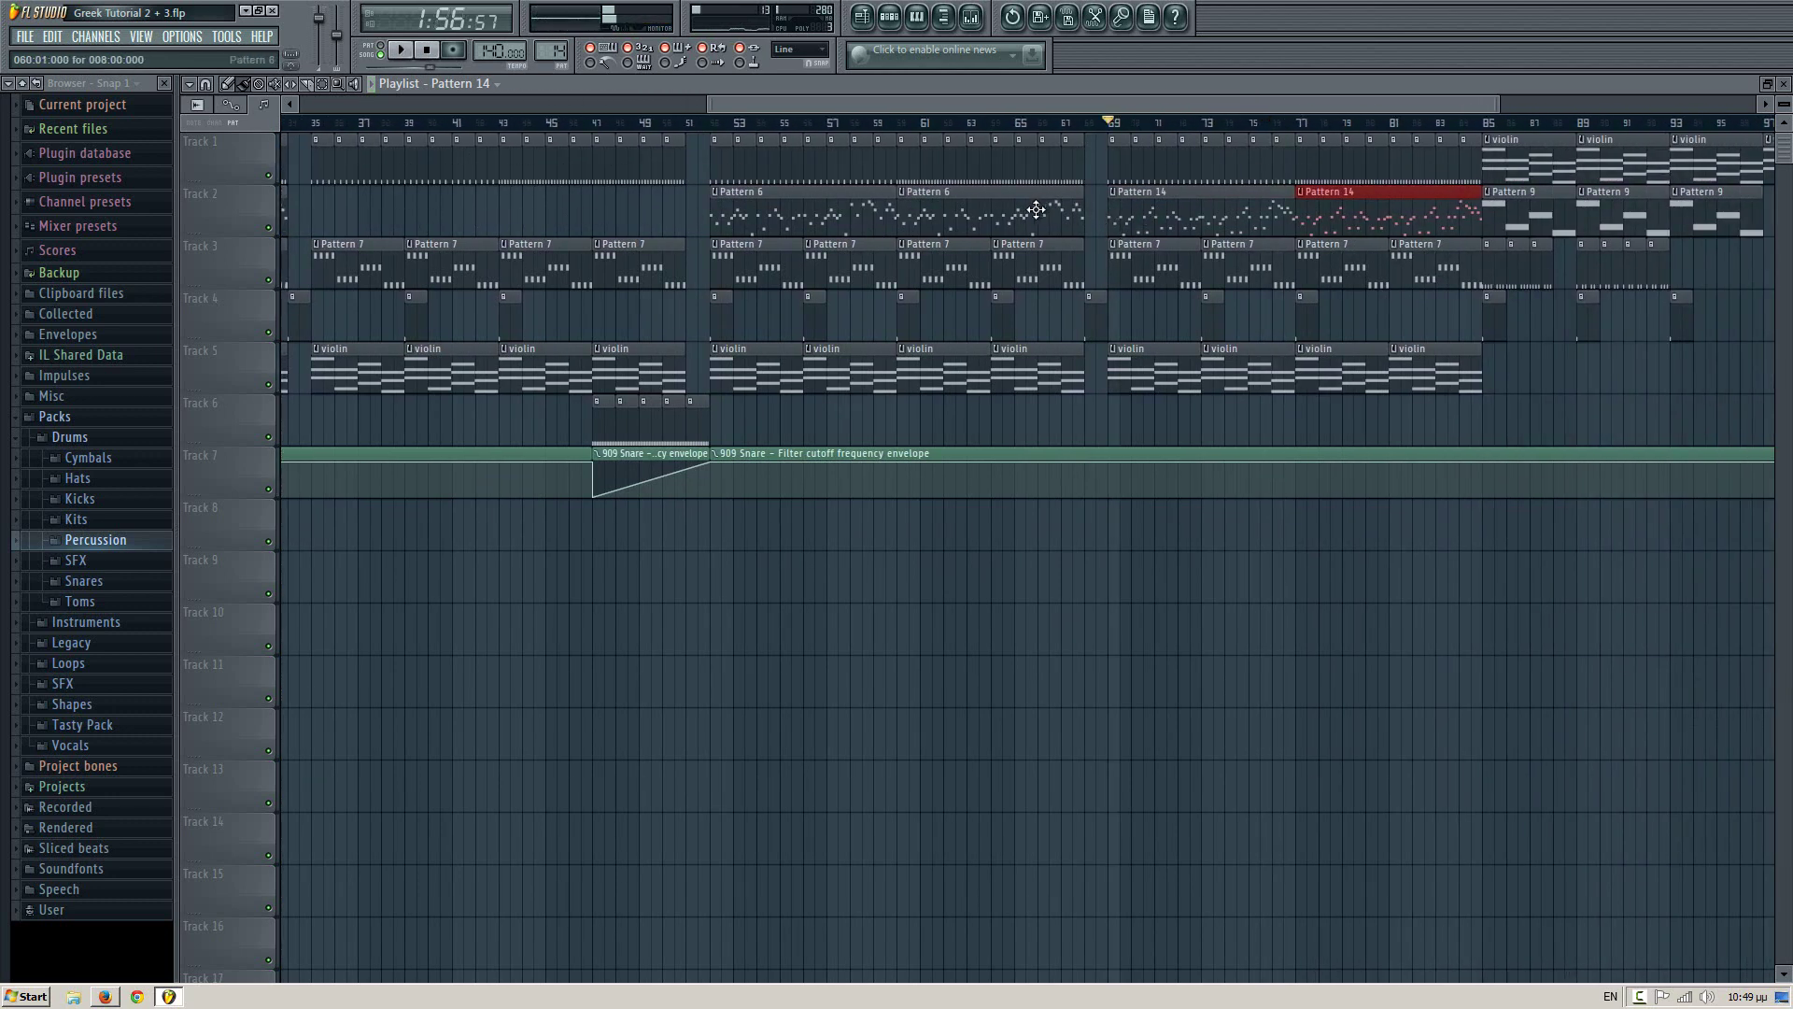
- Replace the two Pattern 6 clips from bar 52 on Track 2 with the two Pattern 14 clips and play that section
left_click_drag(1037, 209, 1143, 207)
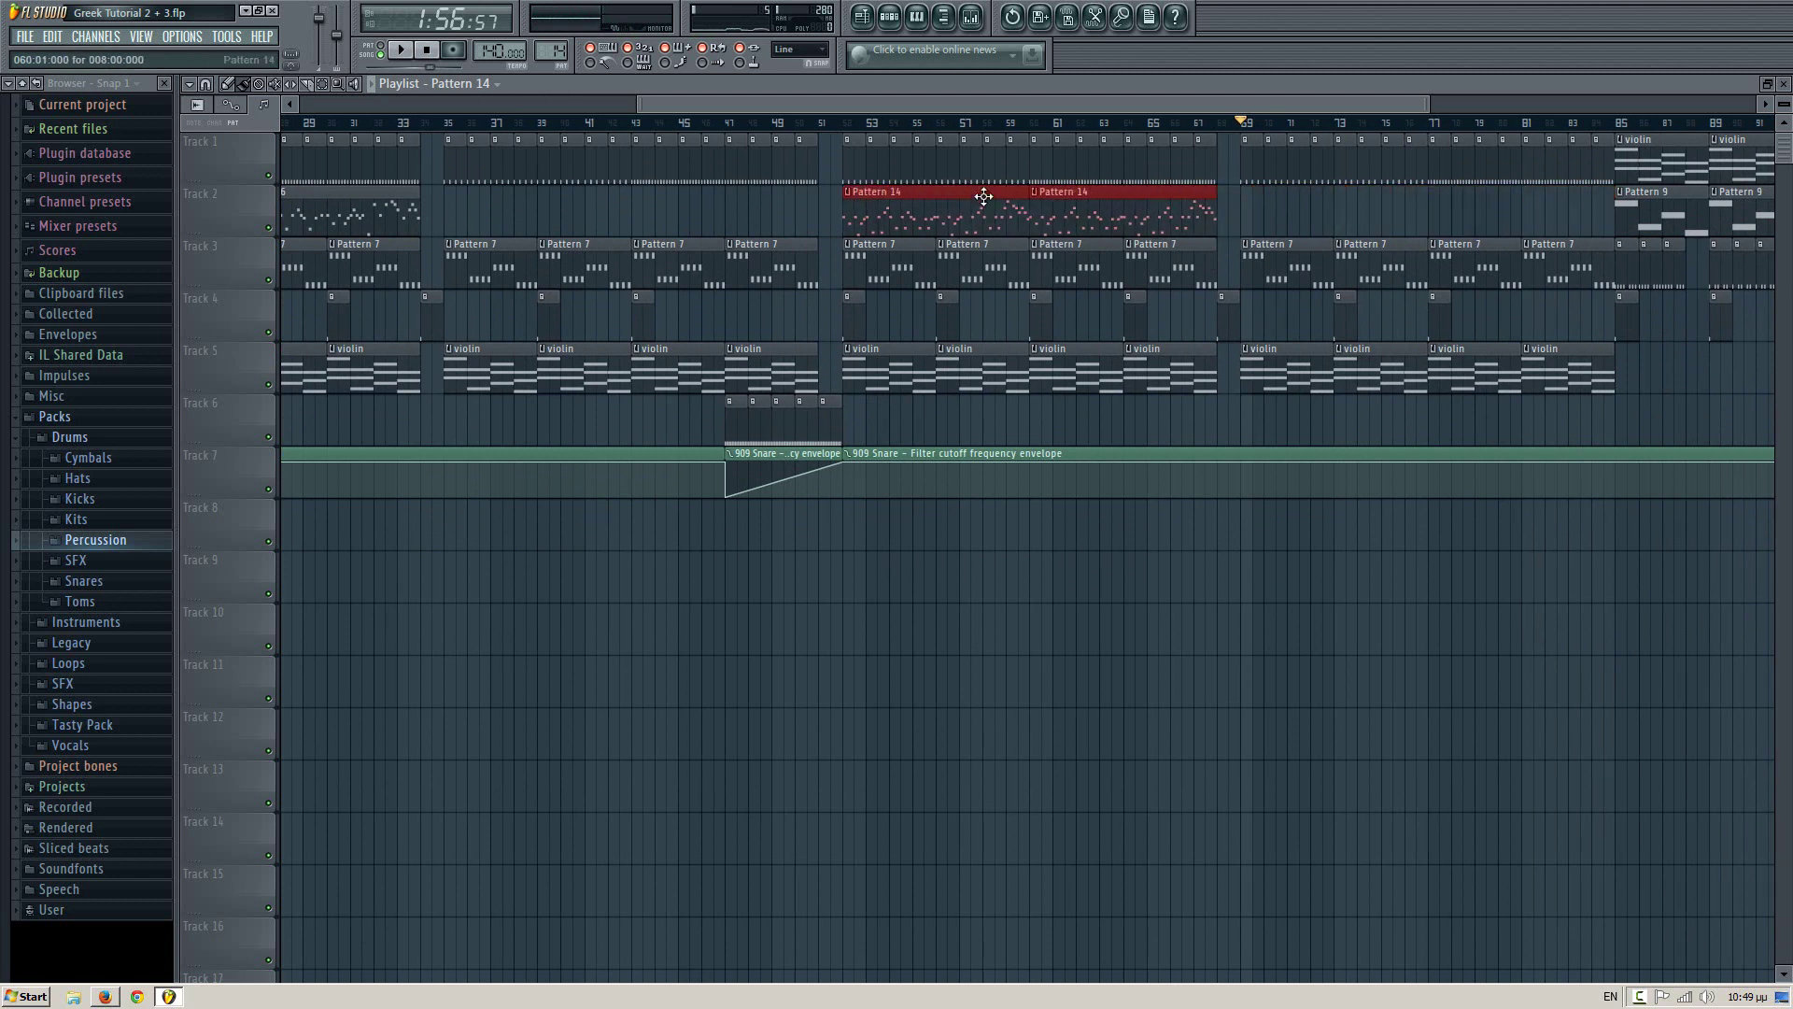
left_click(847, 128)
key("space")
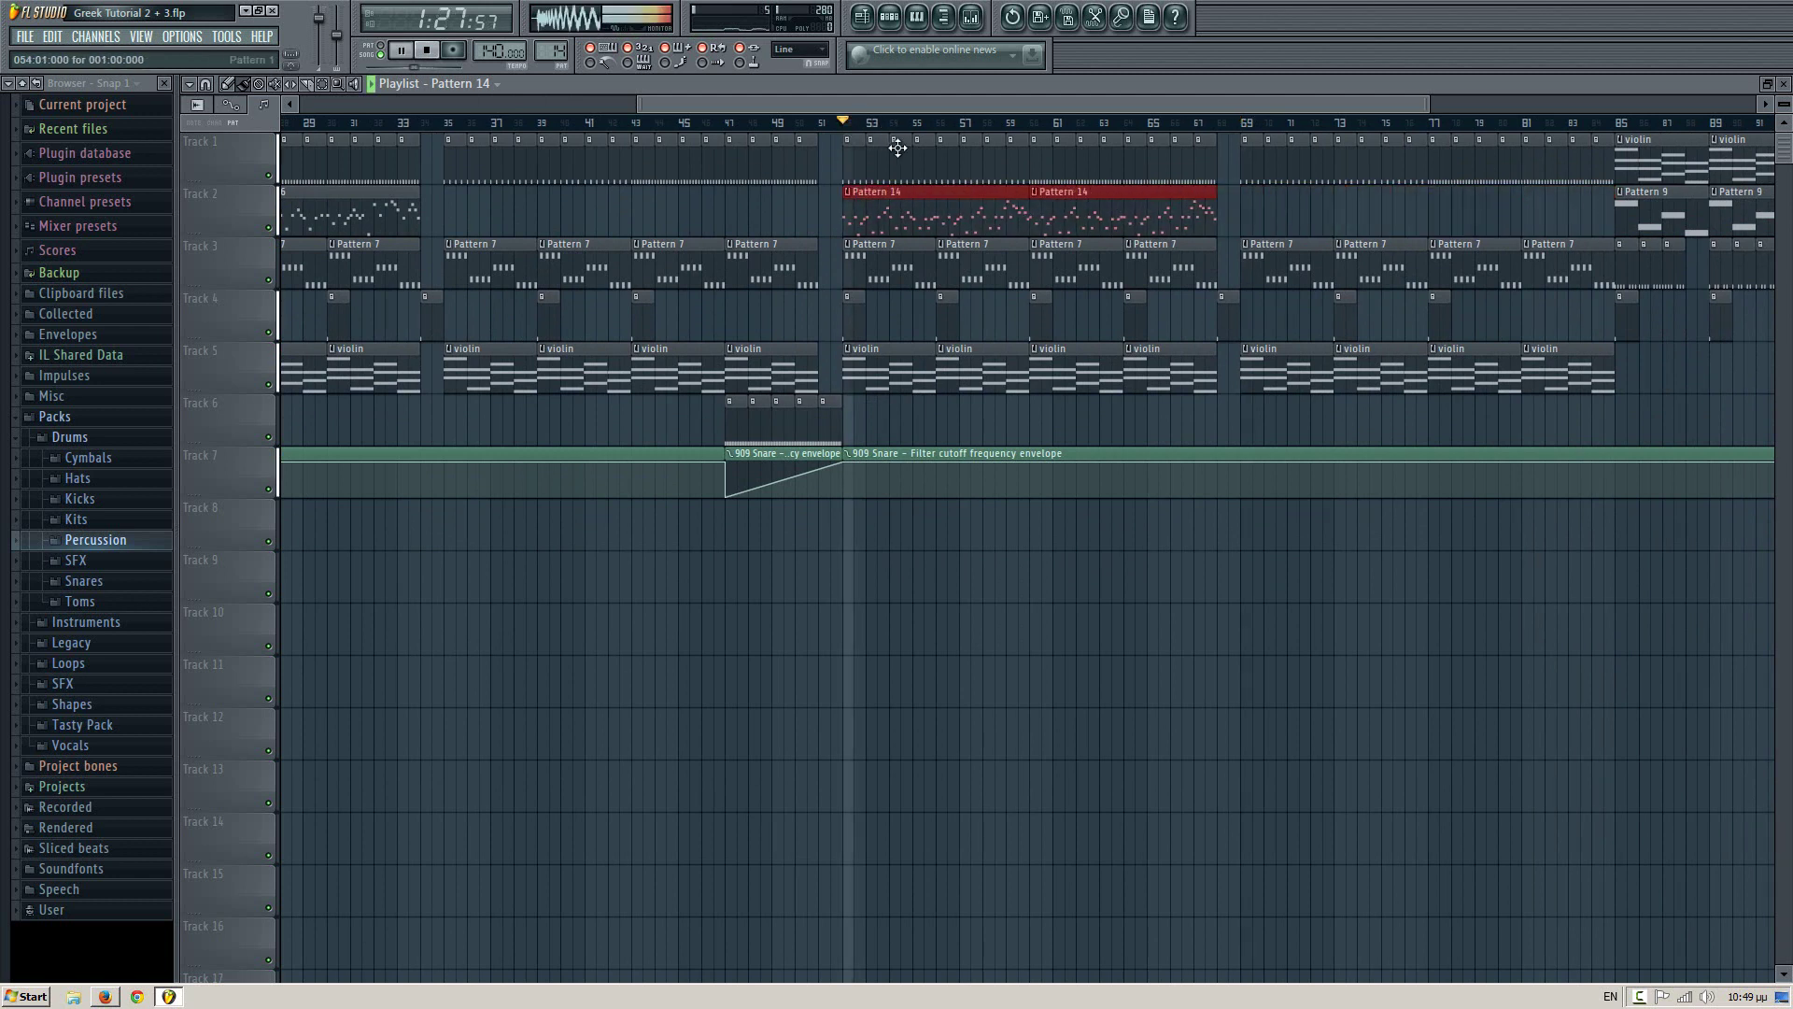
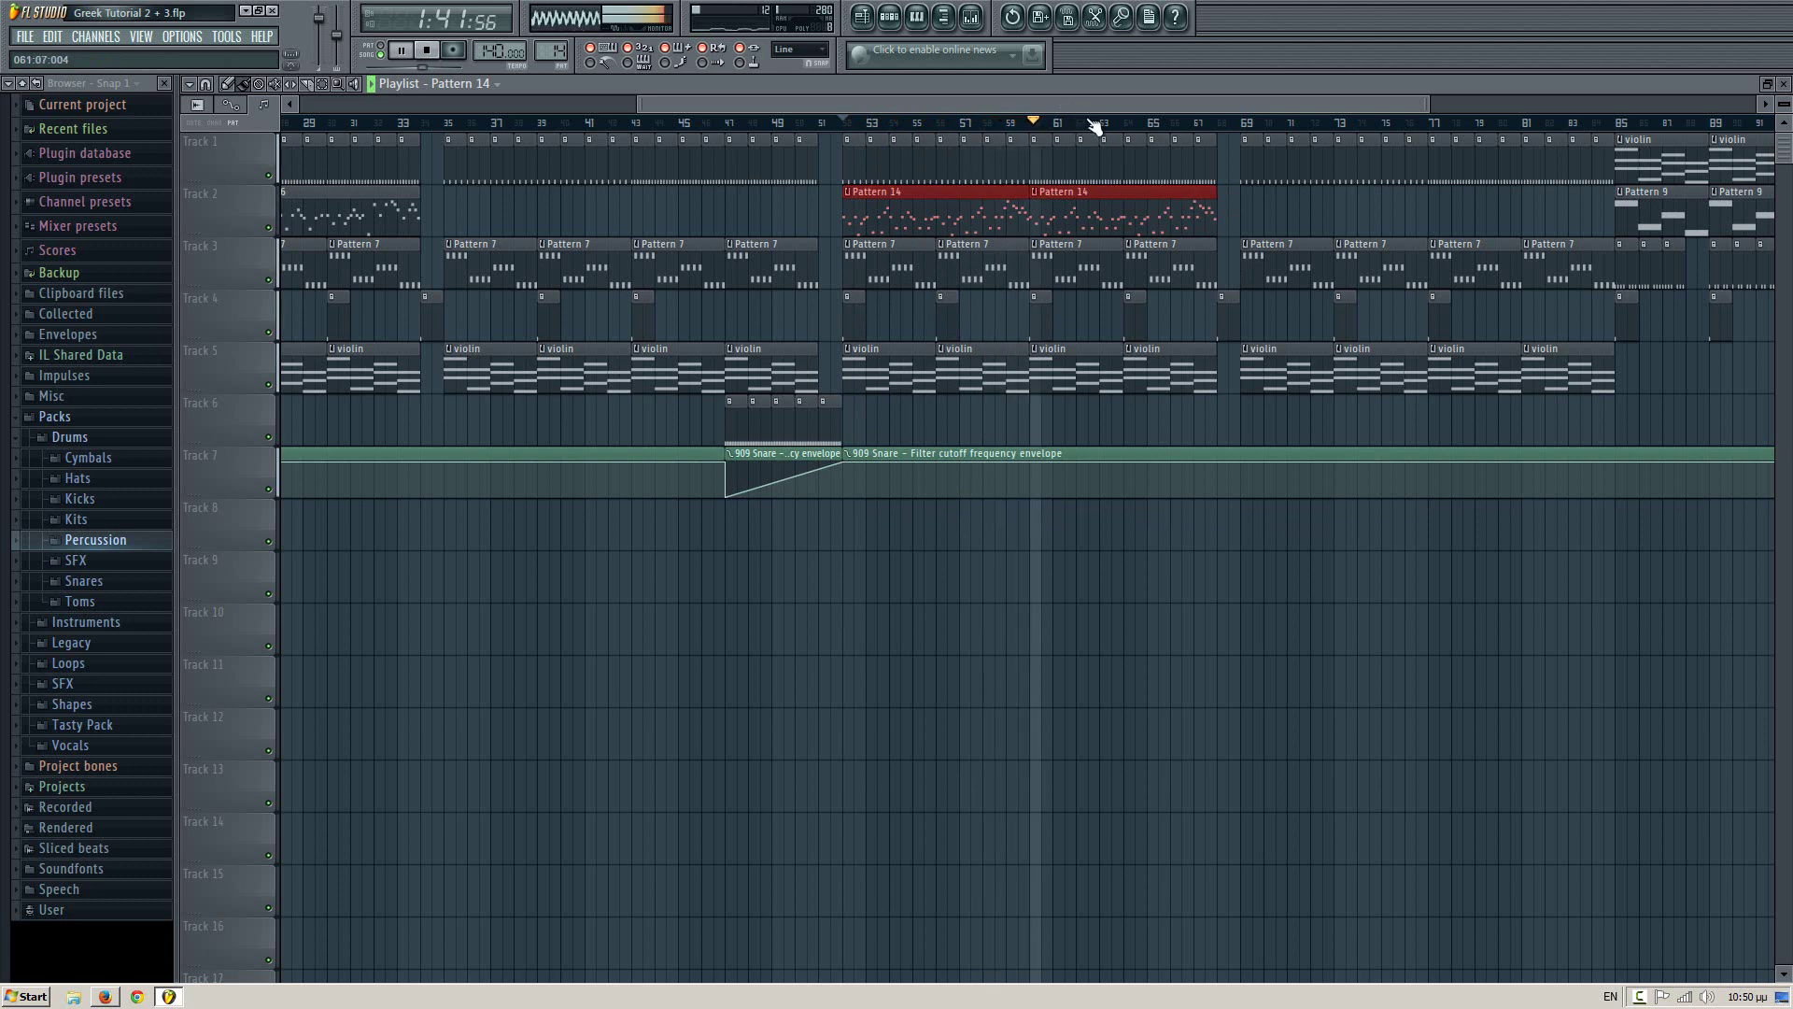
left_click(1248, 200)
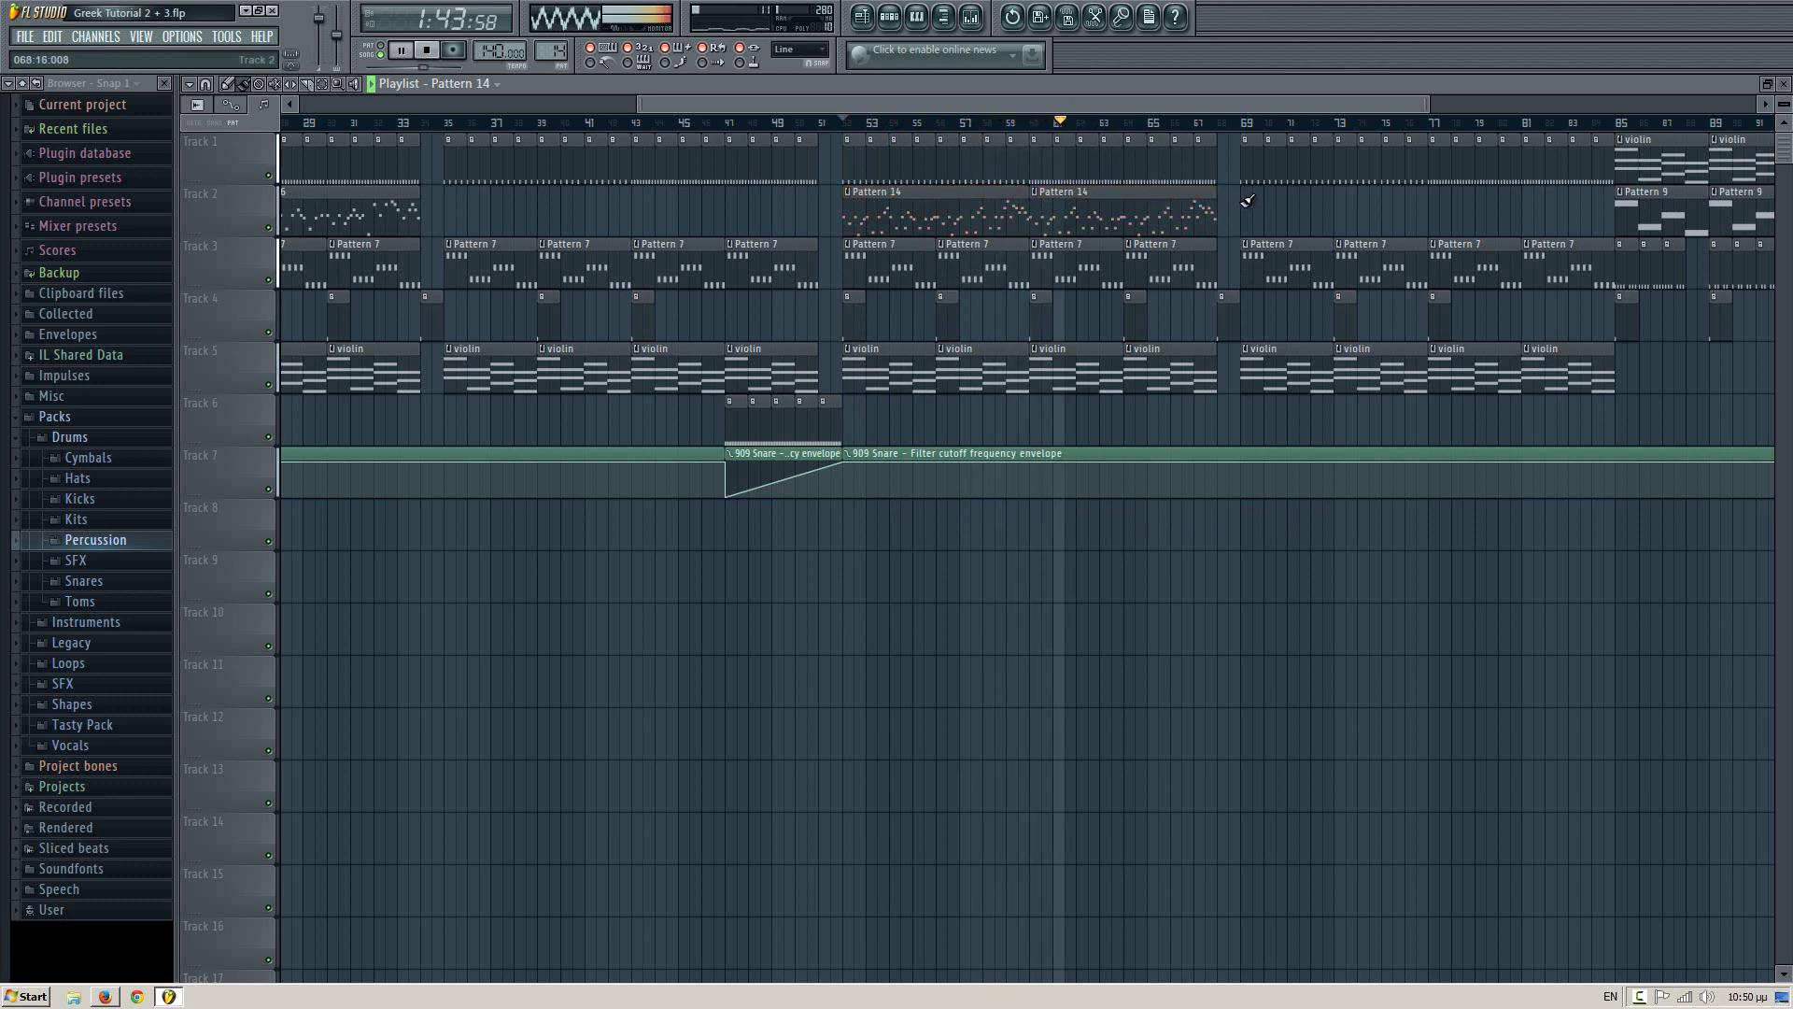
left_click(427, 53)
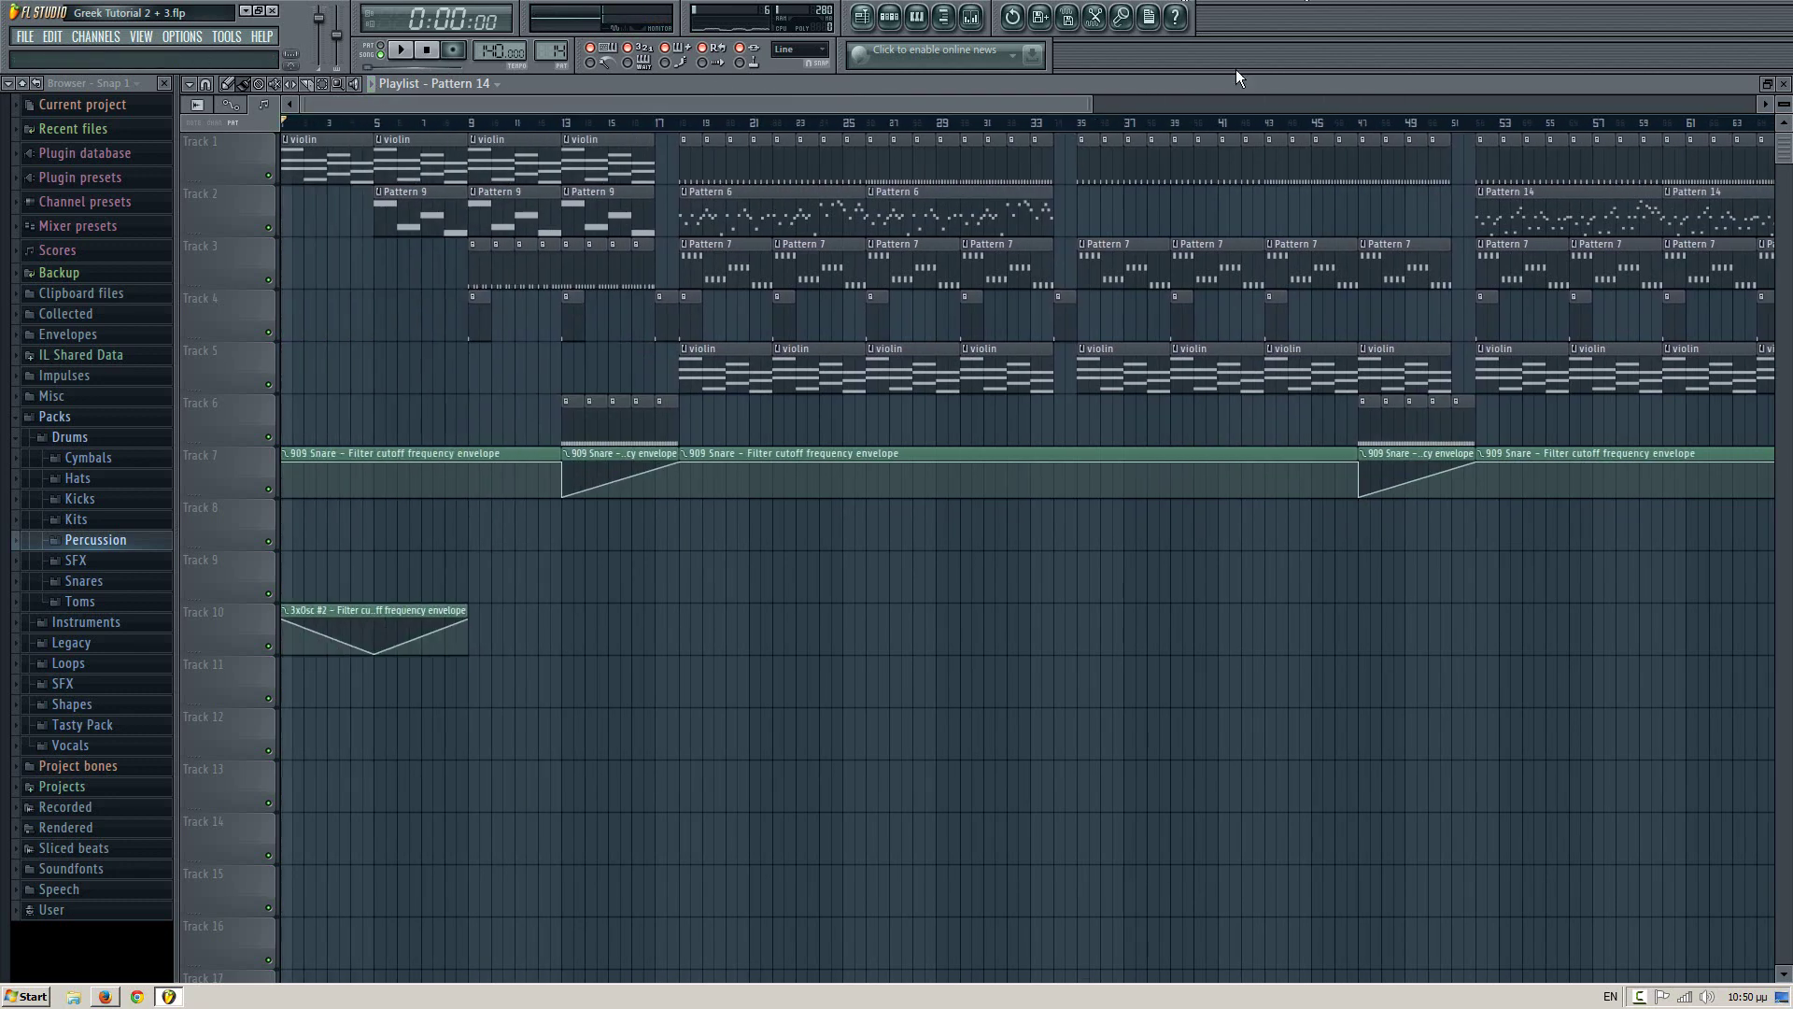
- Move the 3xOsc #2 filter cutoff envelope from Track 10 to Track 8 and lengthen it to the end of the arrangement
left_click_drag(1088, 111, 1566, 68)
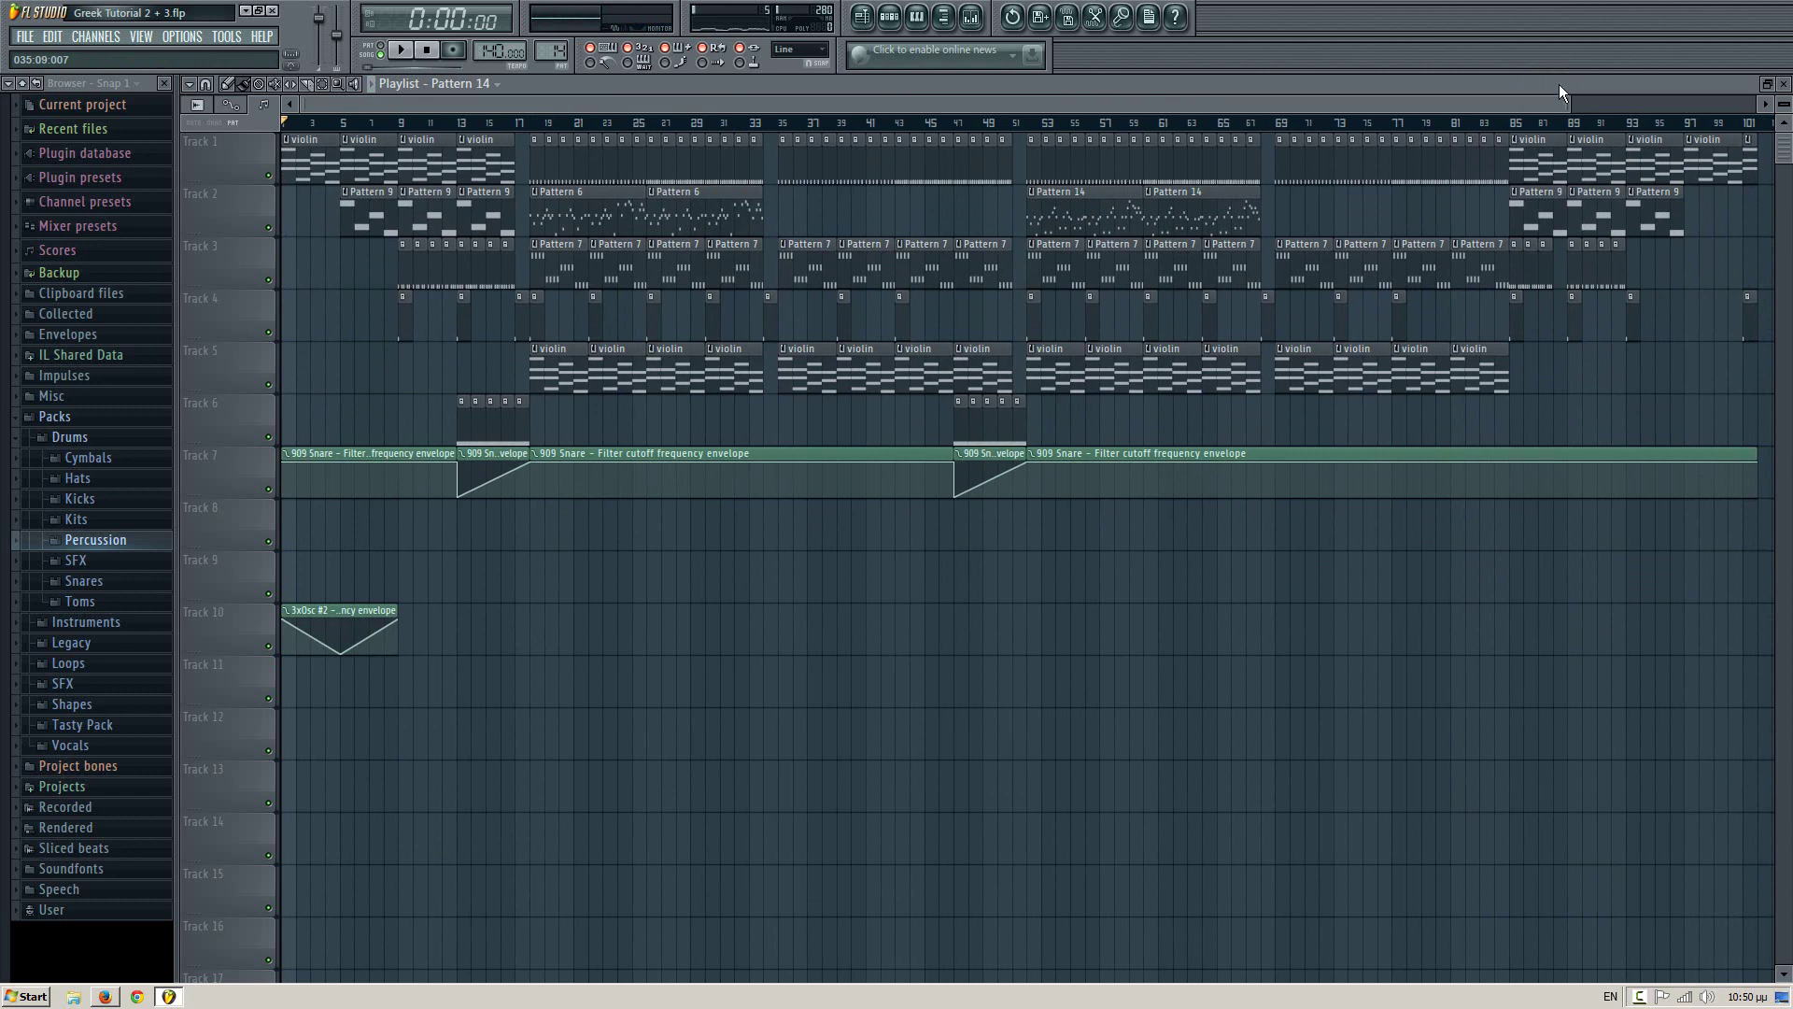
left_click_drag(1584, 110, 1680, 107)
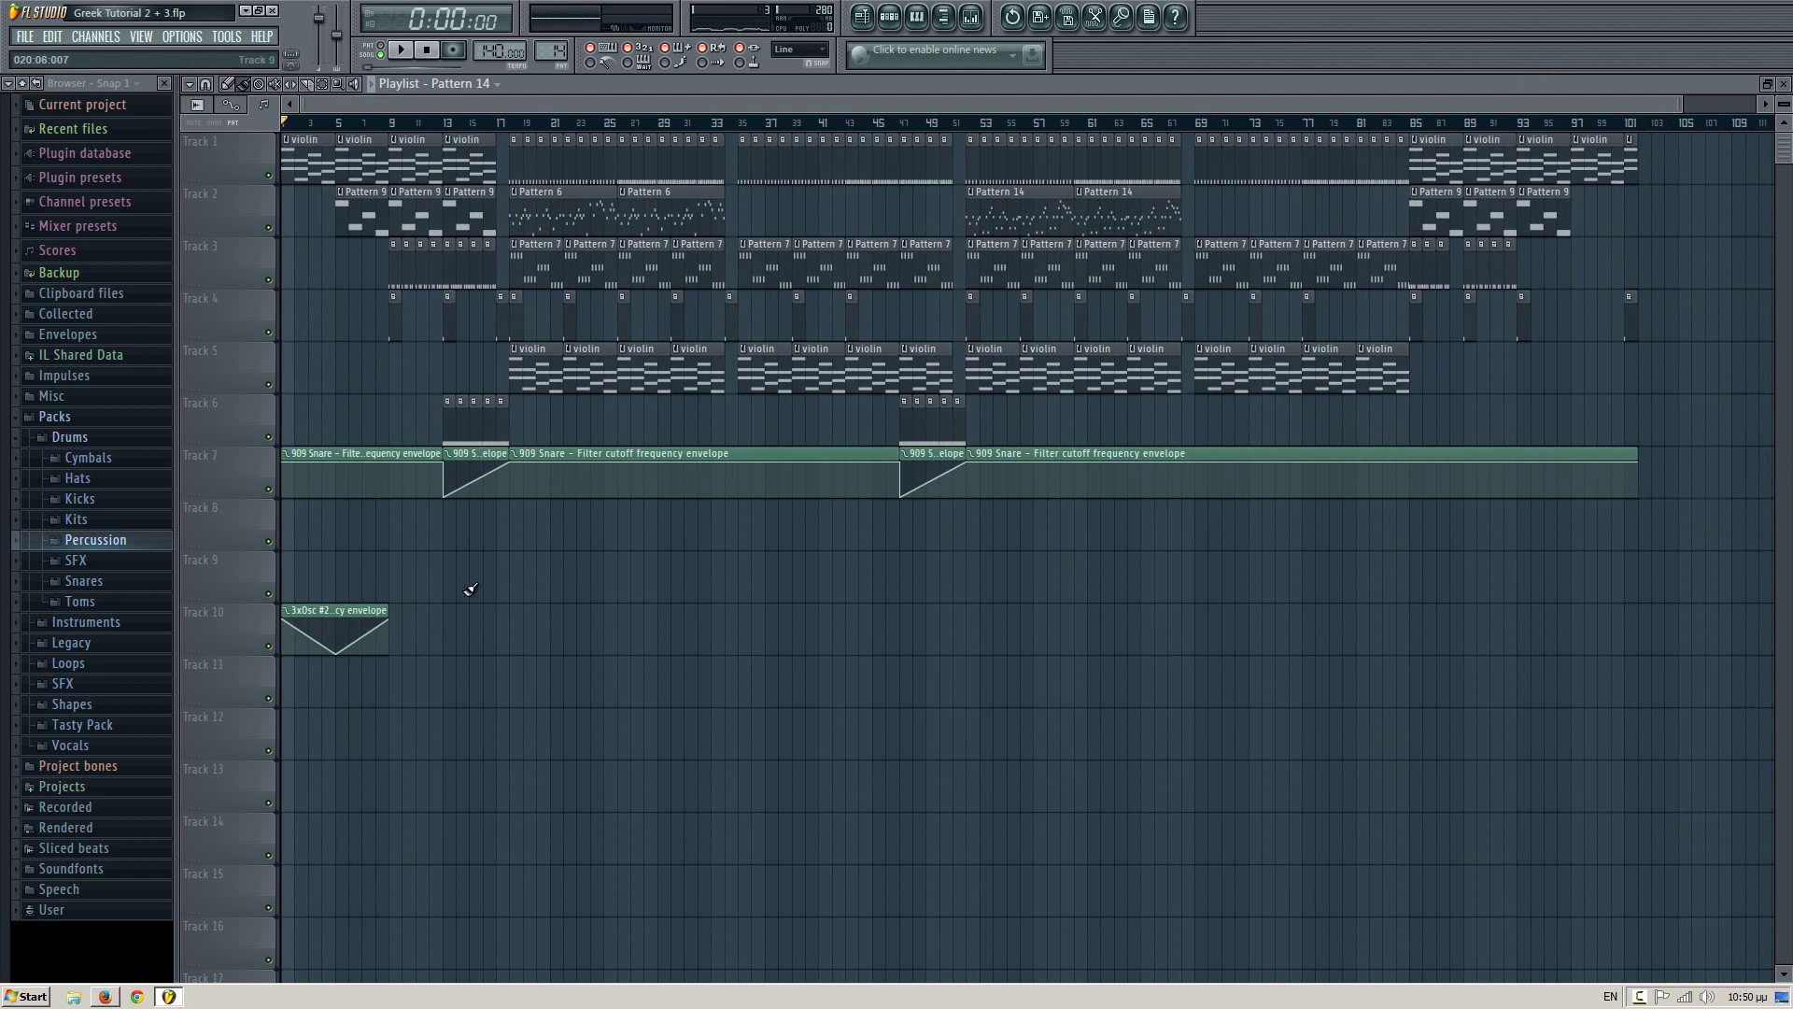
left_click_drag(313, 616, 306, 520)
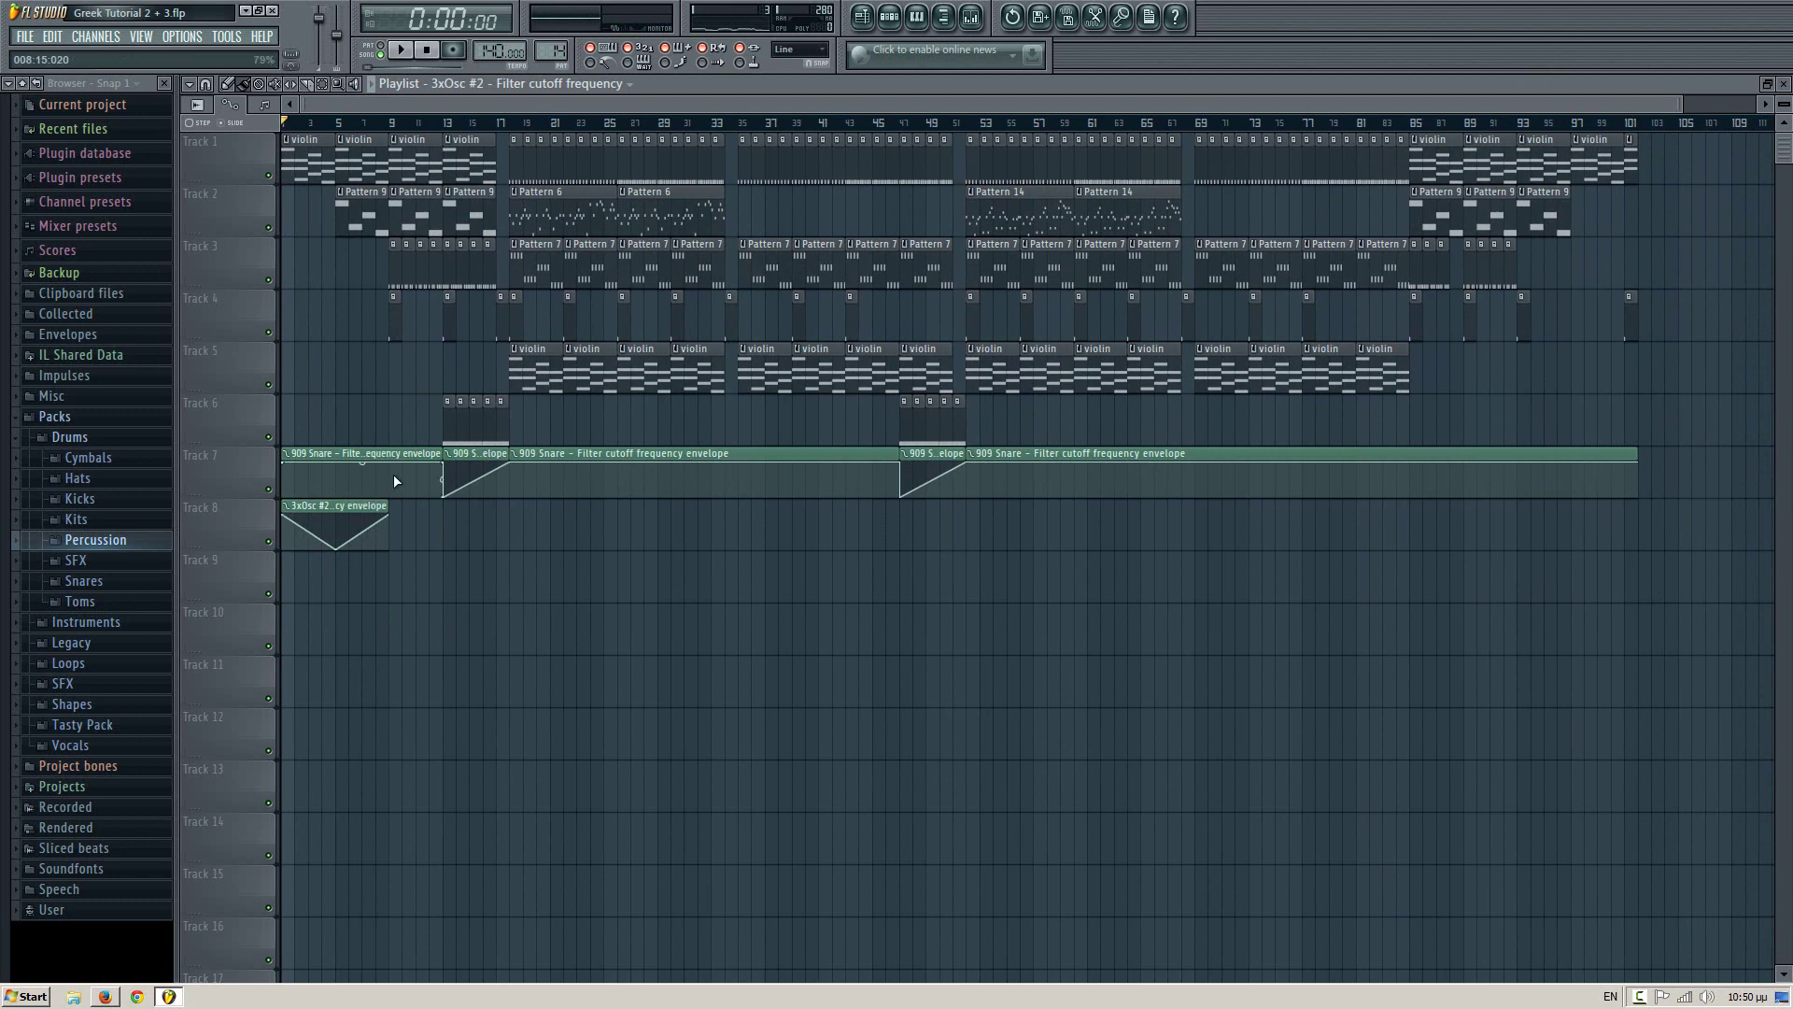
left_click_drag(387, 505, 1638, 454)
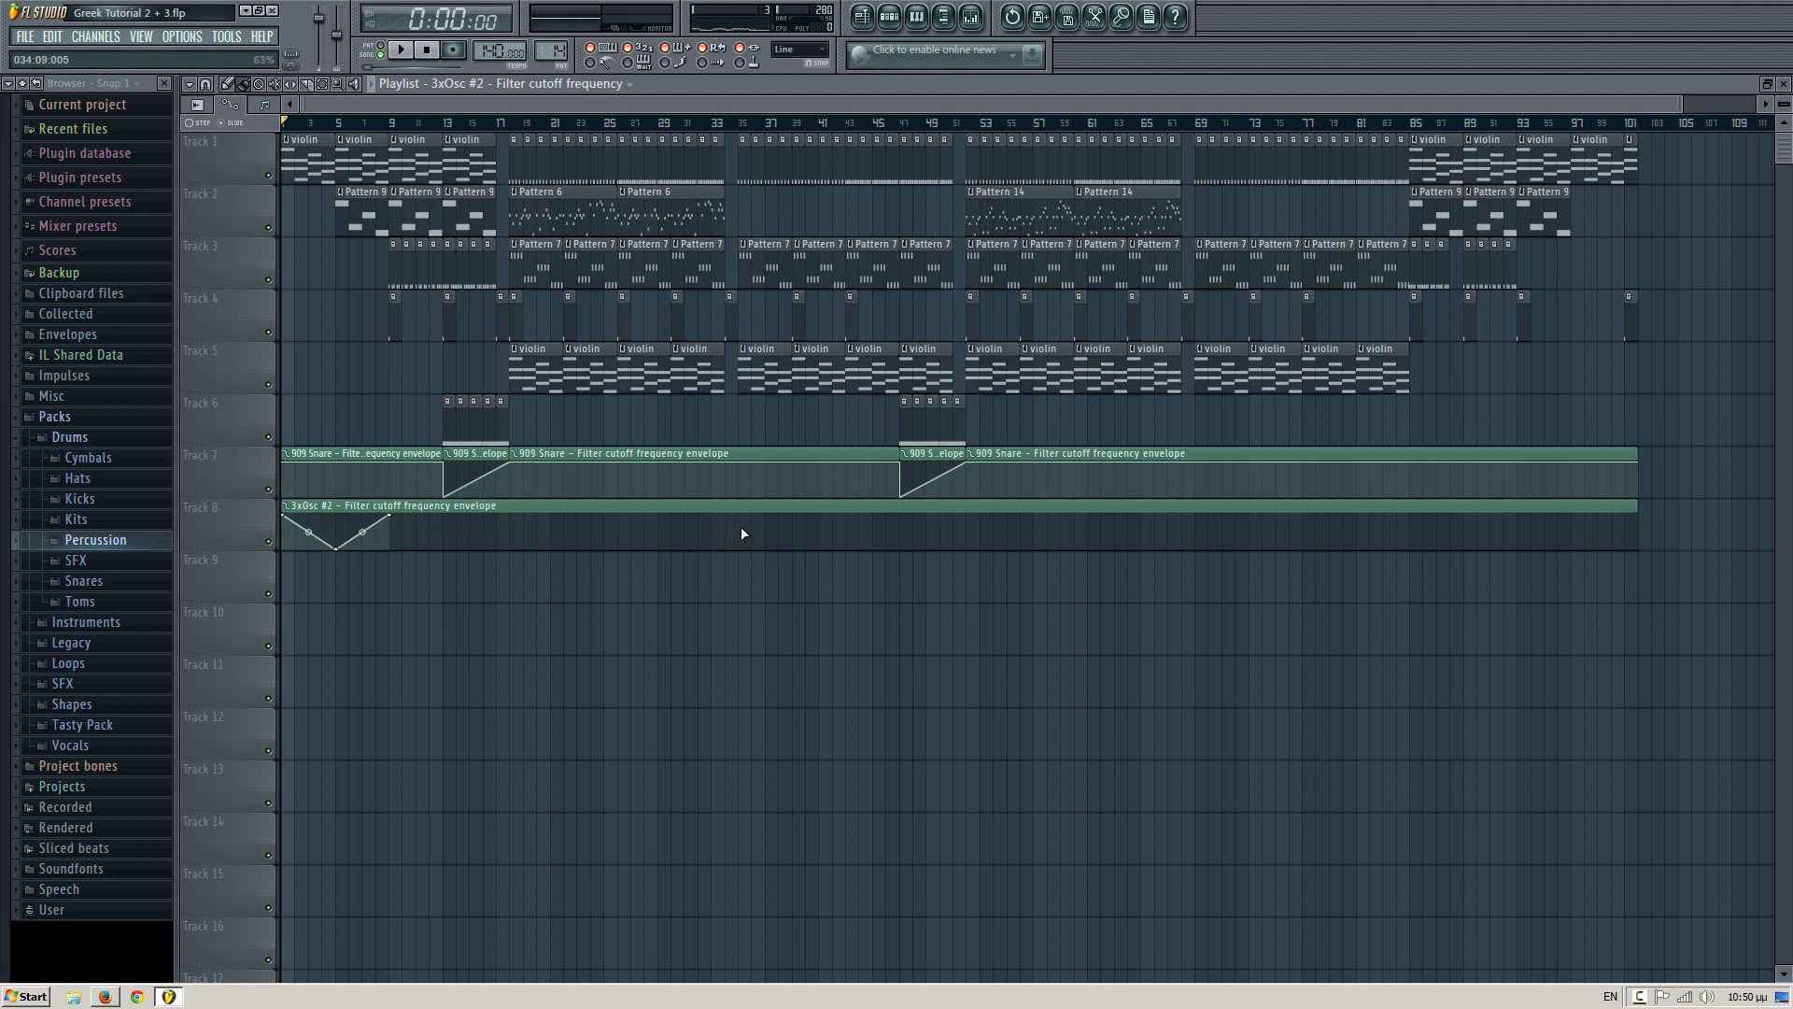
- Add points to the 3xOsc #2 cutoff envelope so it stays level until bar 93 and falls to its minimum at bar 97
left_click_drag(742, 525, 1415, 292)
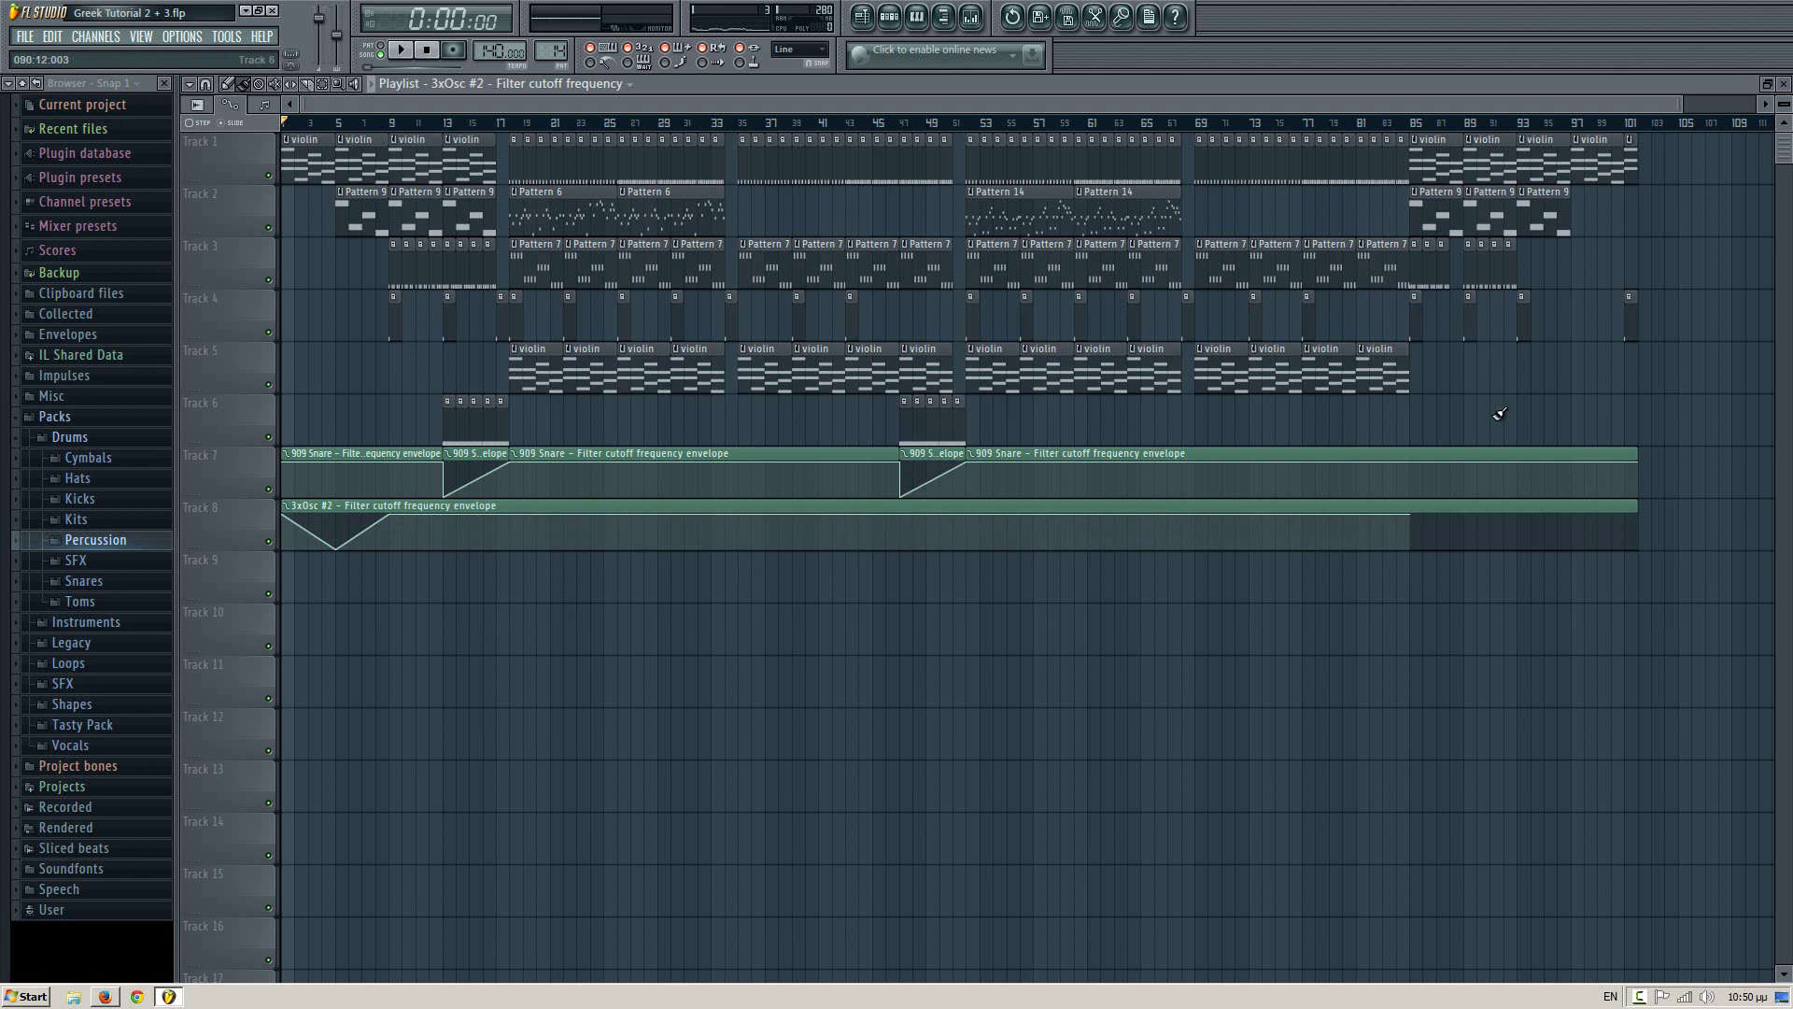
right_click(1522, 525)
left_click_drag(1522, 525, 1574, 562)
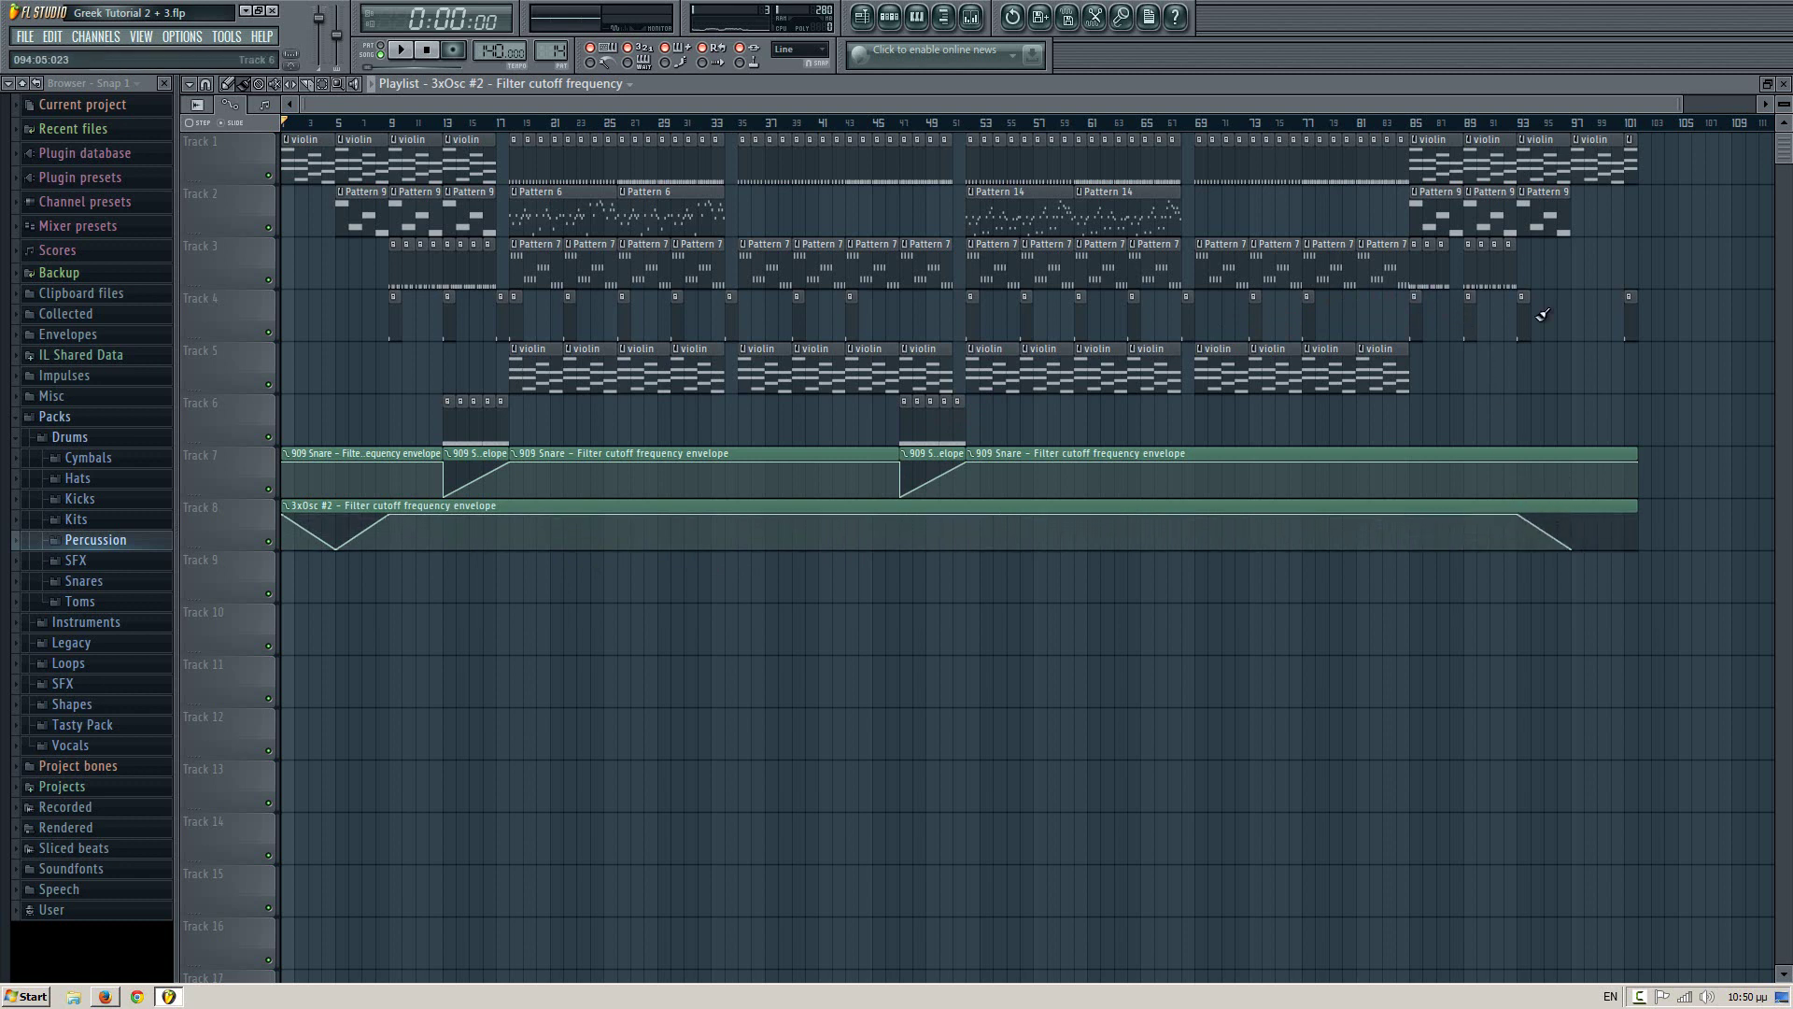
- Play the ending from bar 93 and delete the Pattern 5 clip at bar 101 on Track 4
left_click(1518, 122)
key("space")
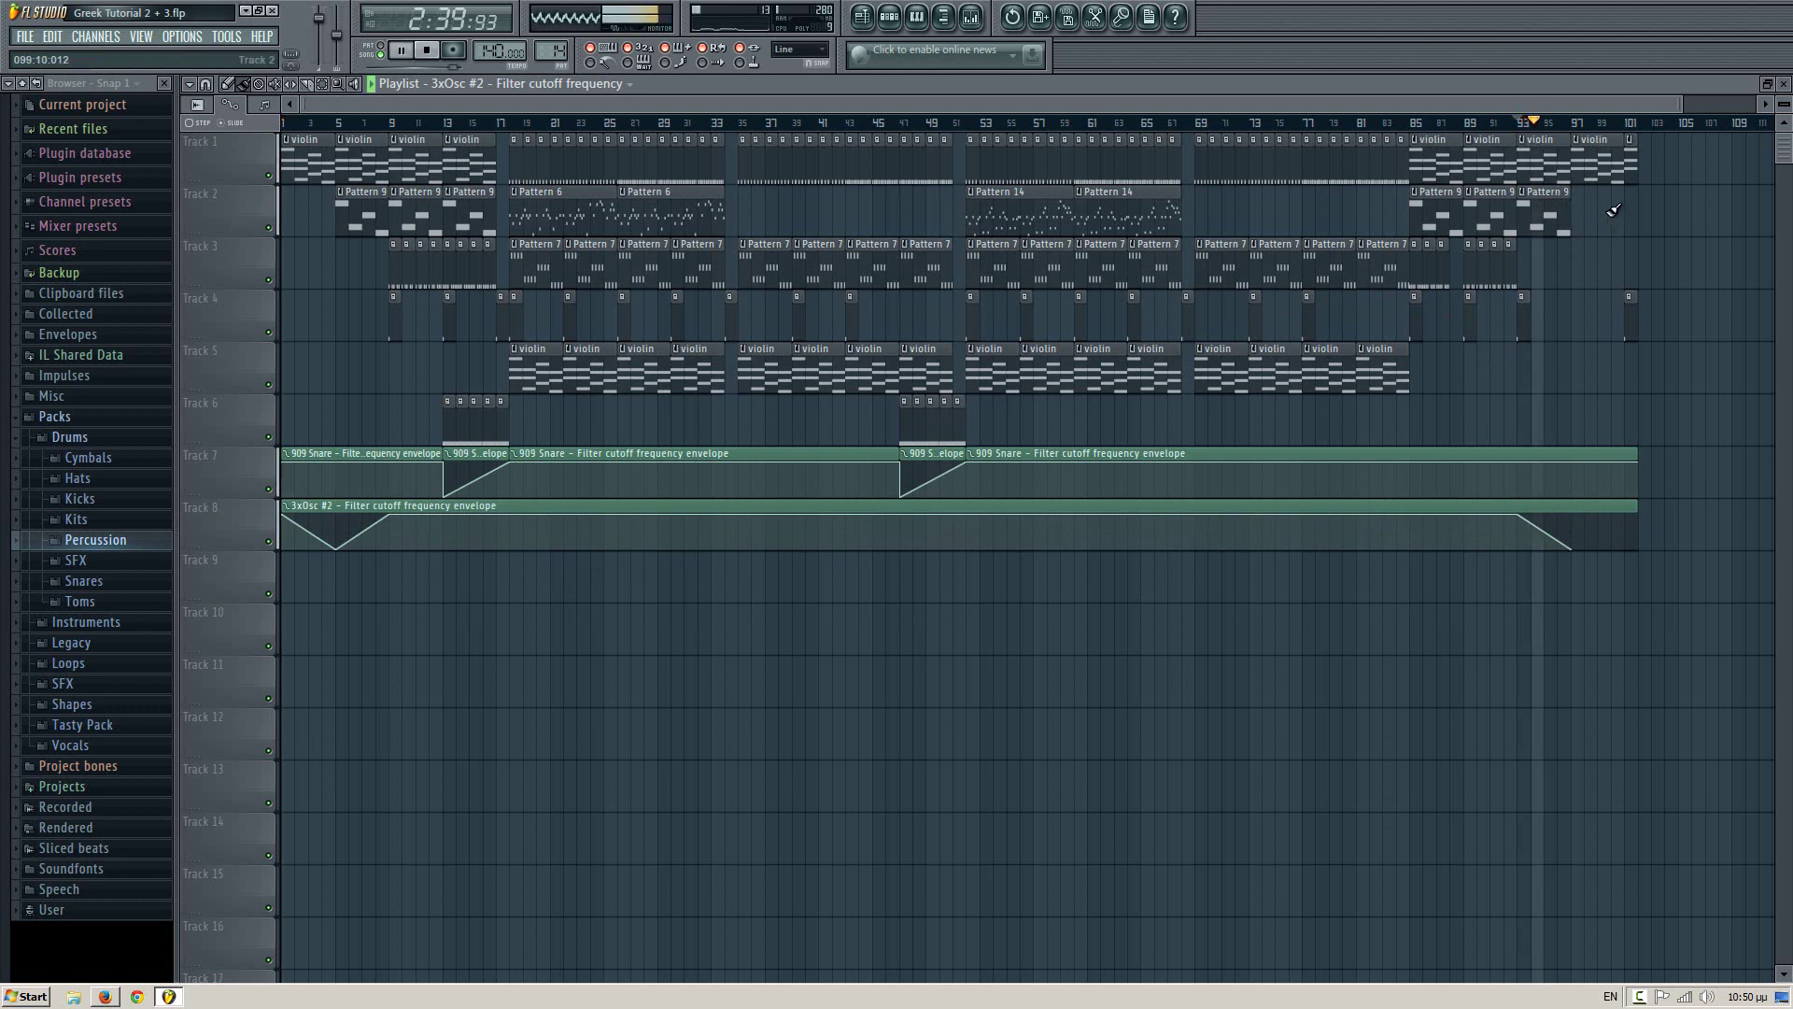
mouse_move(1618, 240)
left_mouse_down()
mouse_move(1252, 300)
mouse_move(949, 321)
mouse_move(1078, 313)
mouse_move(1161, 340)
mouse_move(1074, 327)
left_mouse_up()
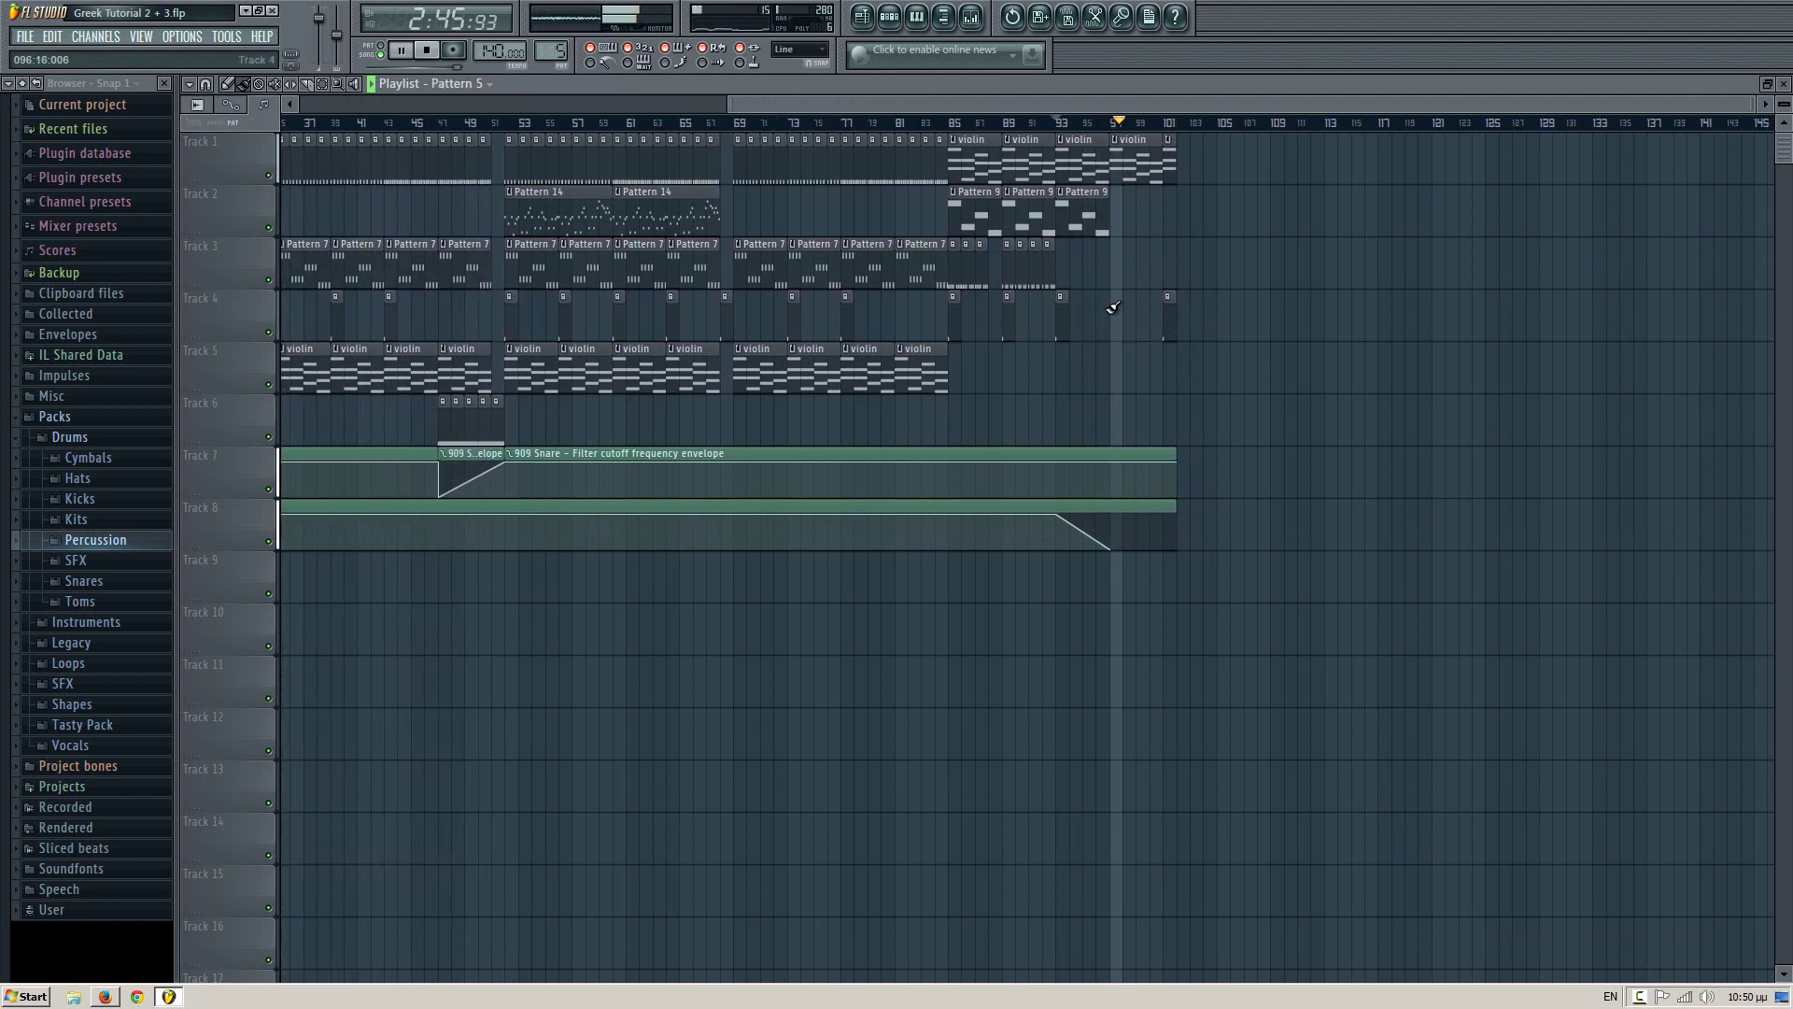
left_click(1100, 124)
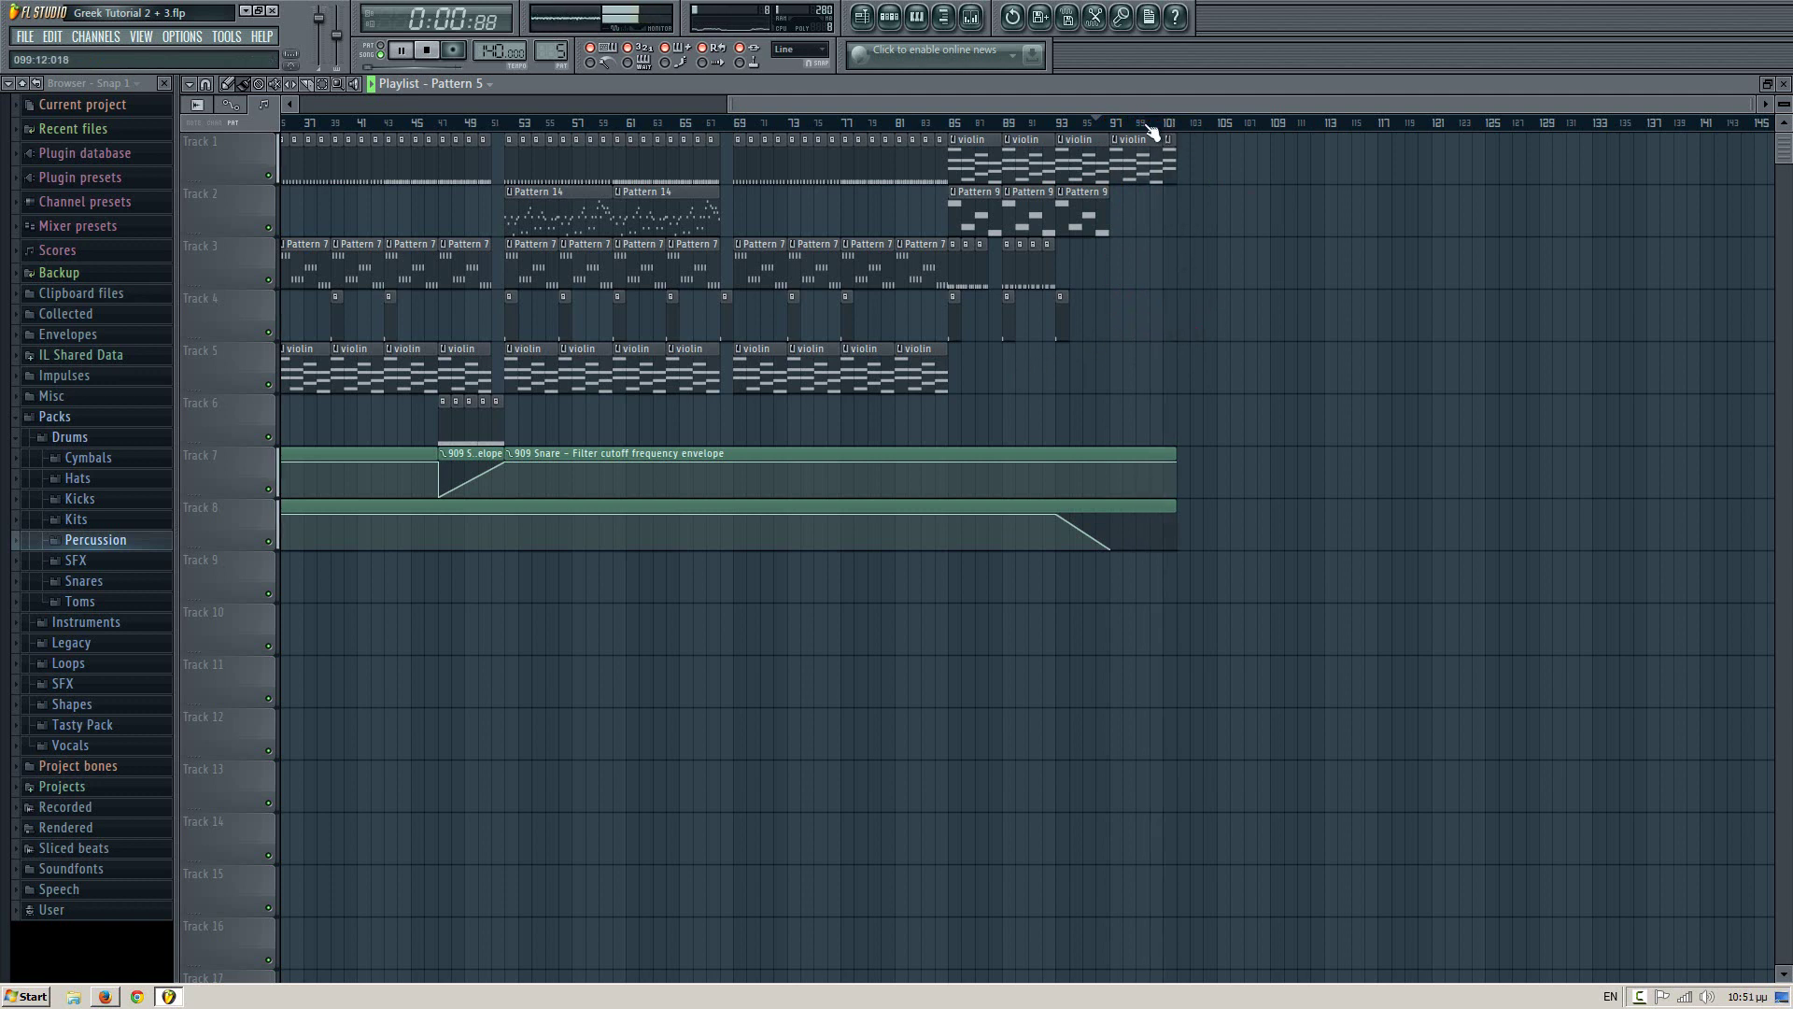
left_click_drag(1186, 308, 1327, 369)
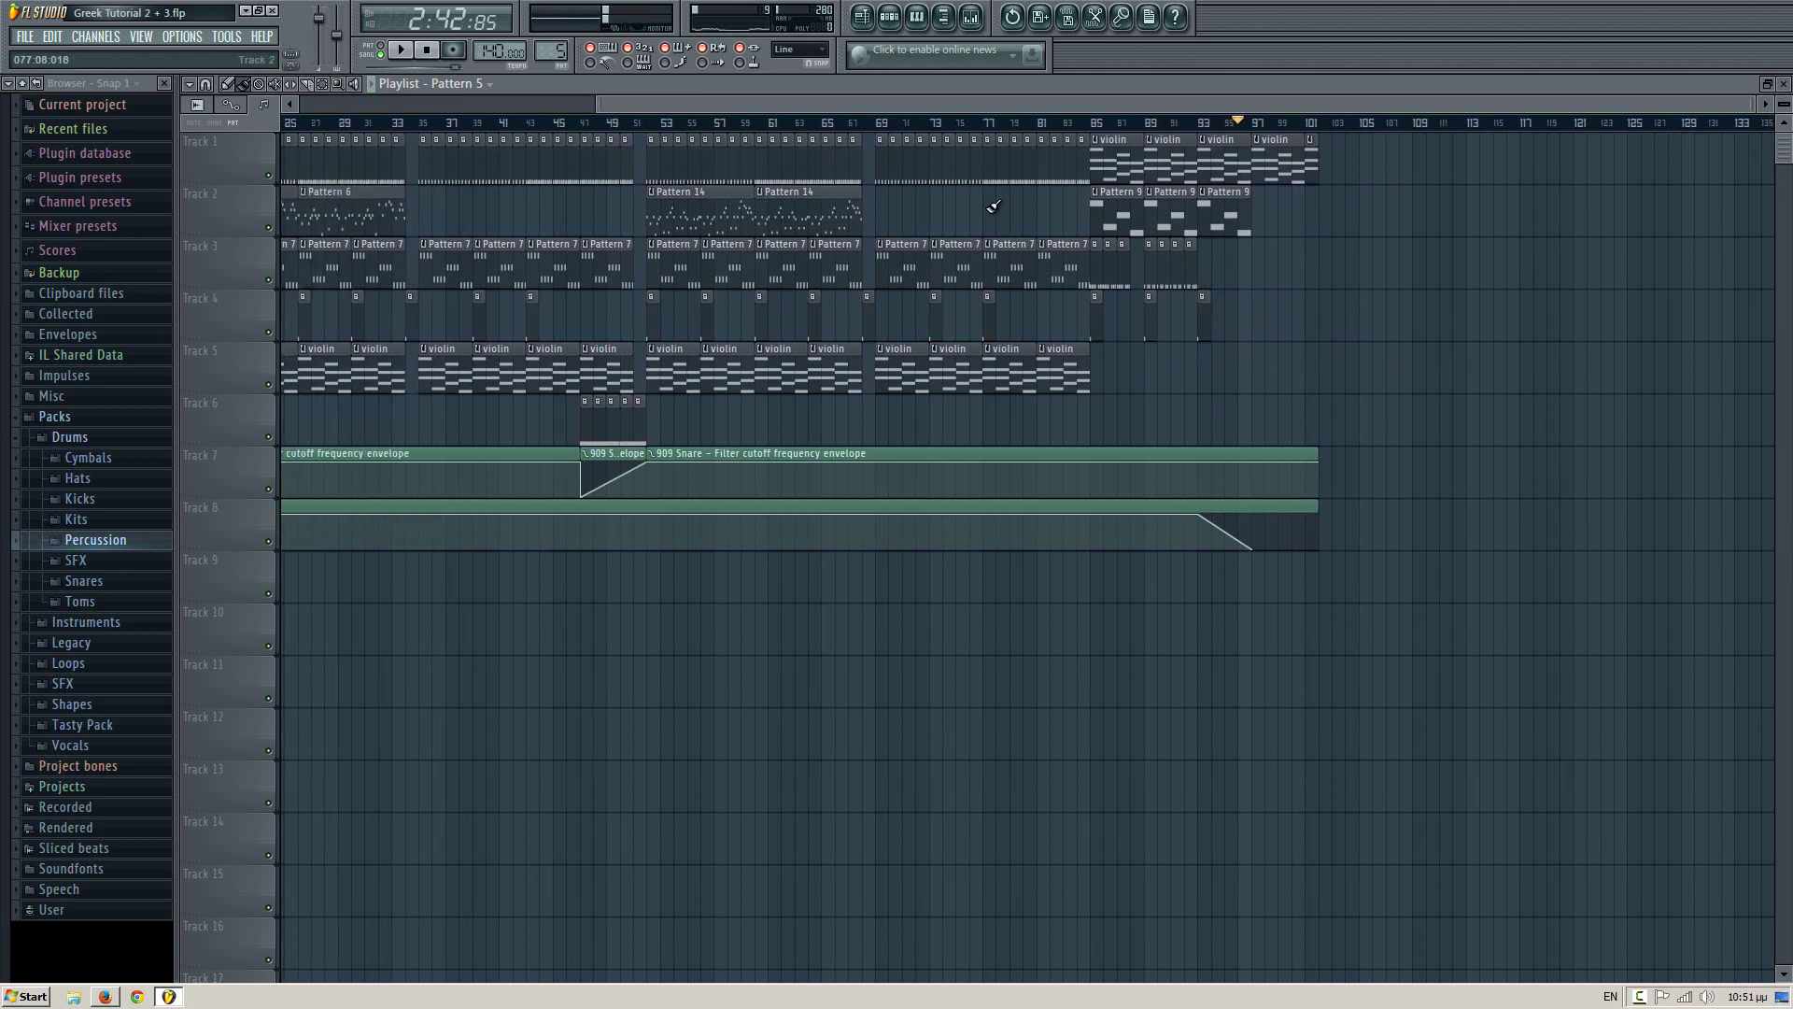
left_click_drag(994, 207, 1315, 299)
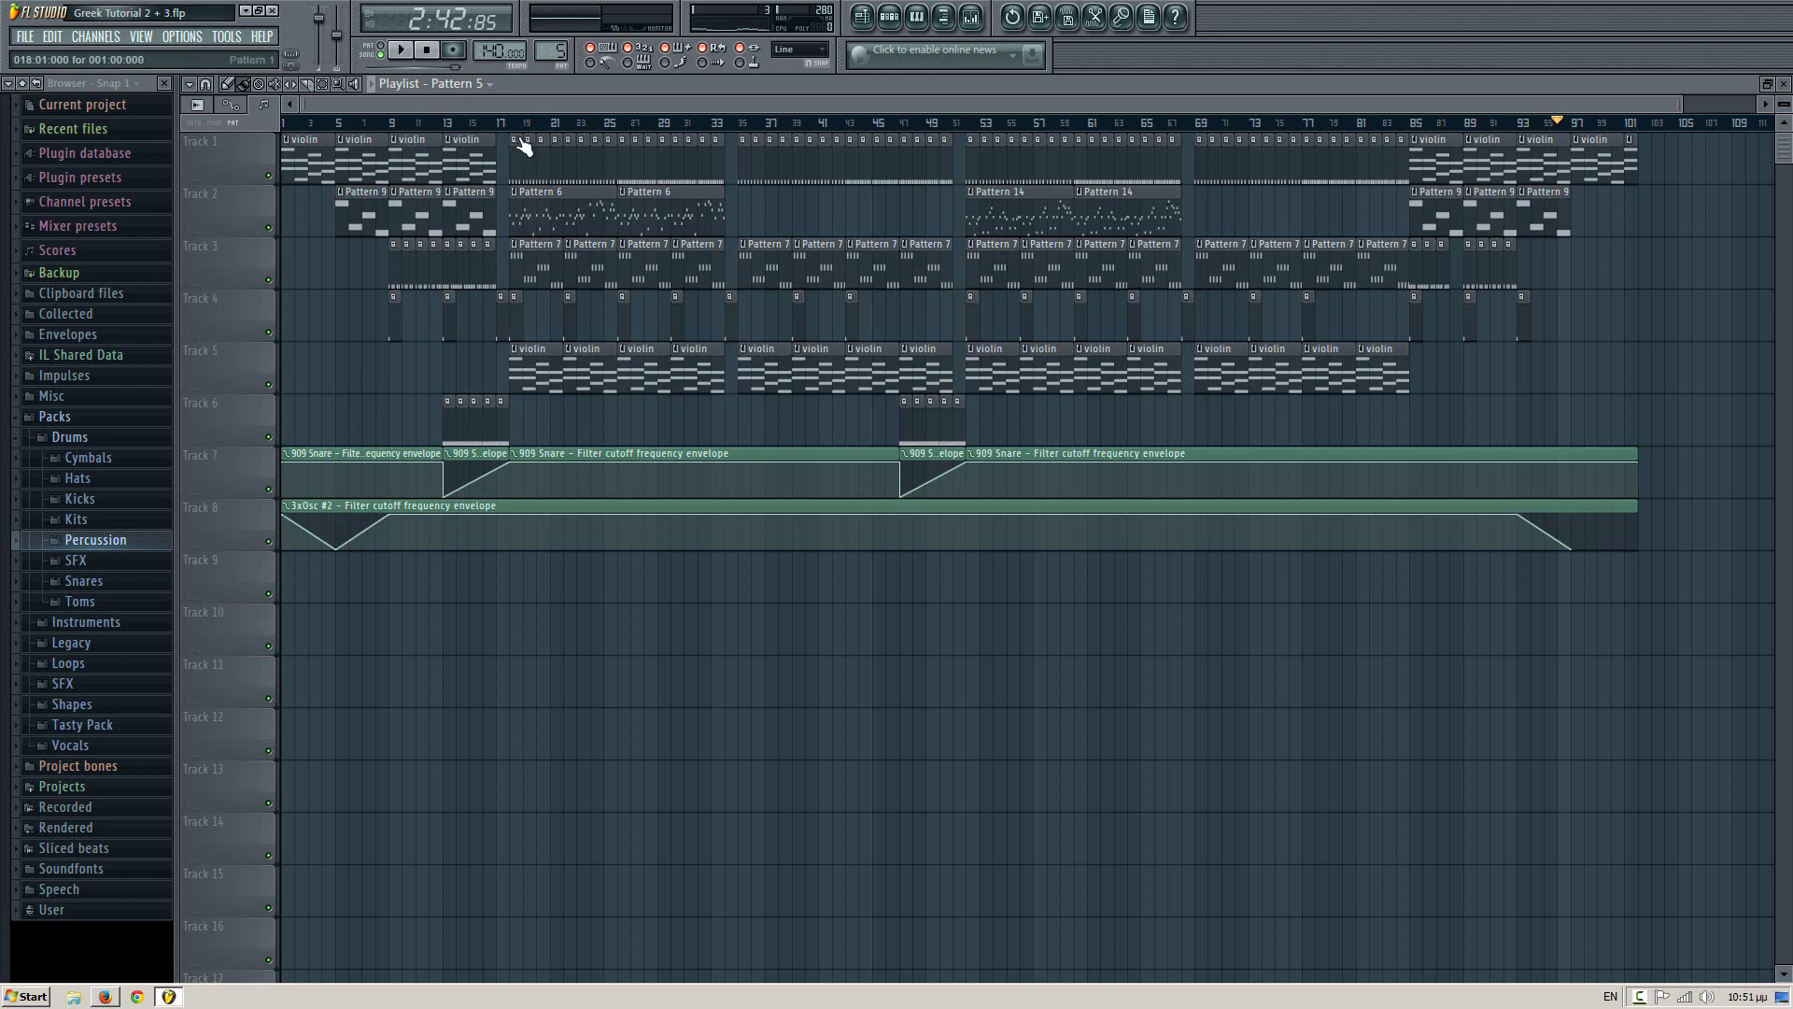
key("F6")
key("F6")
key("F6")
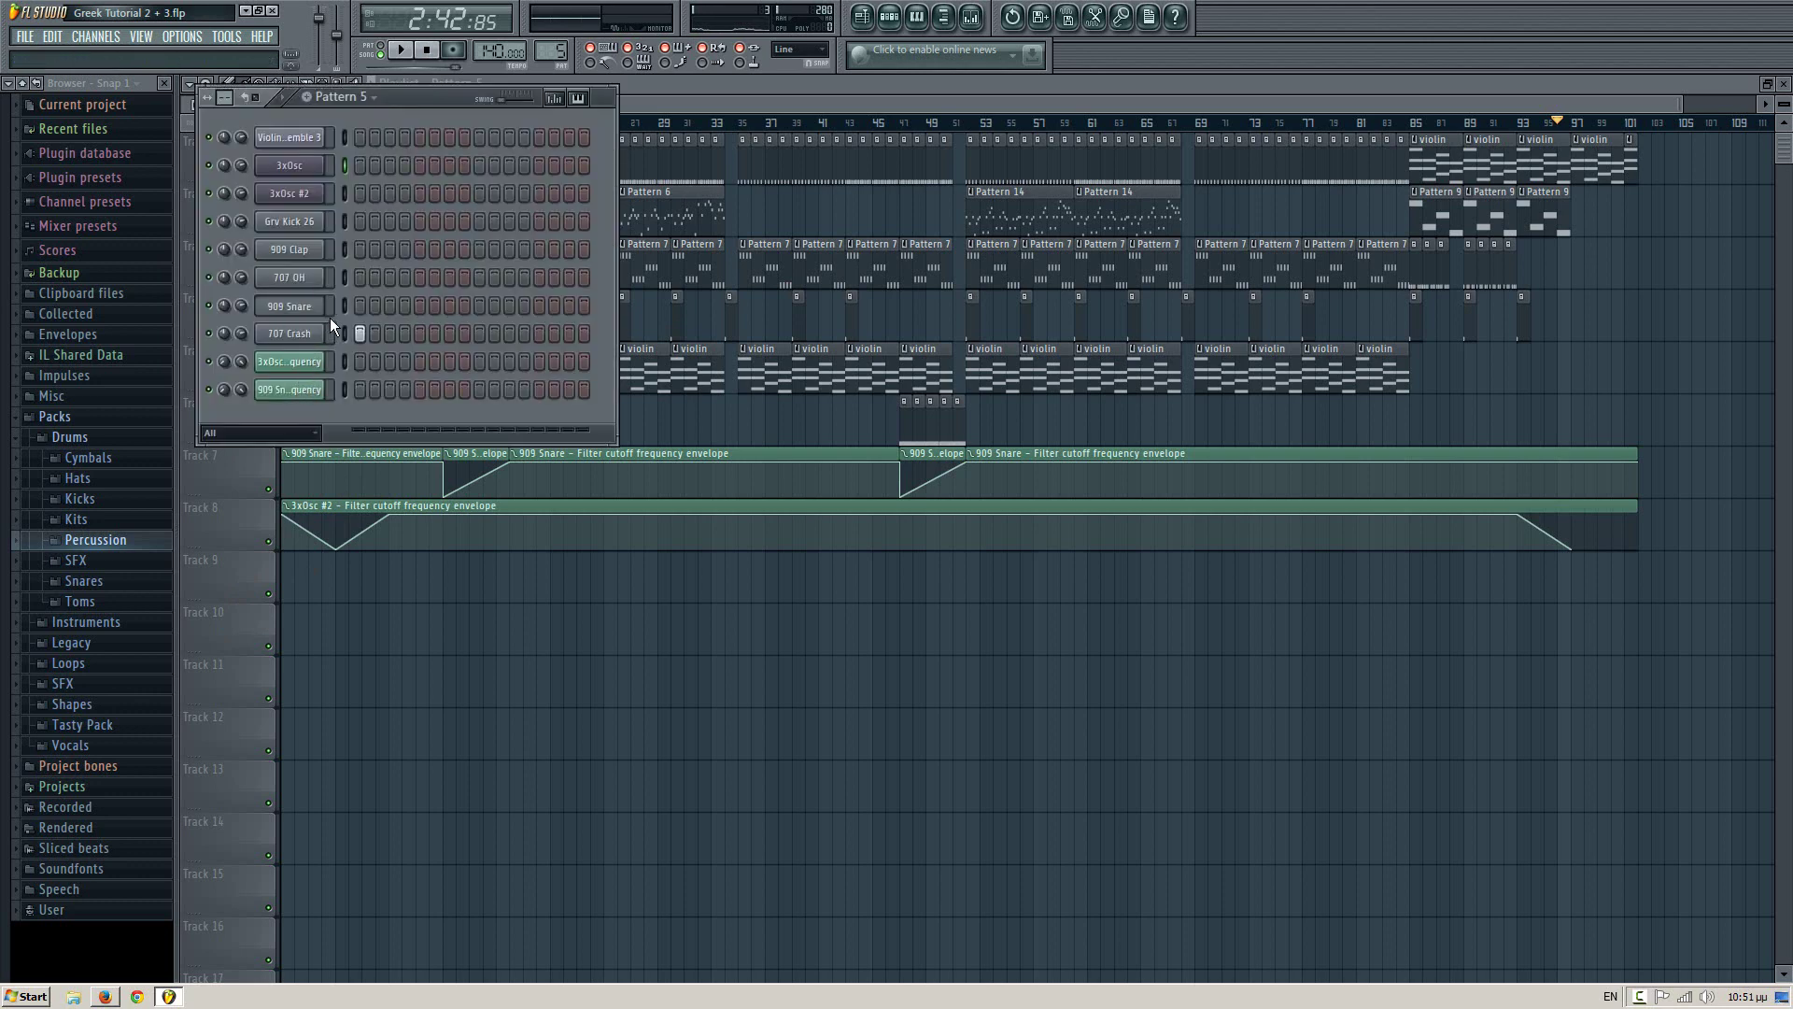
key("F6")
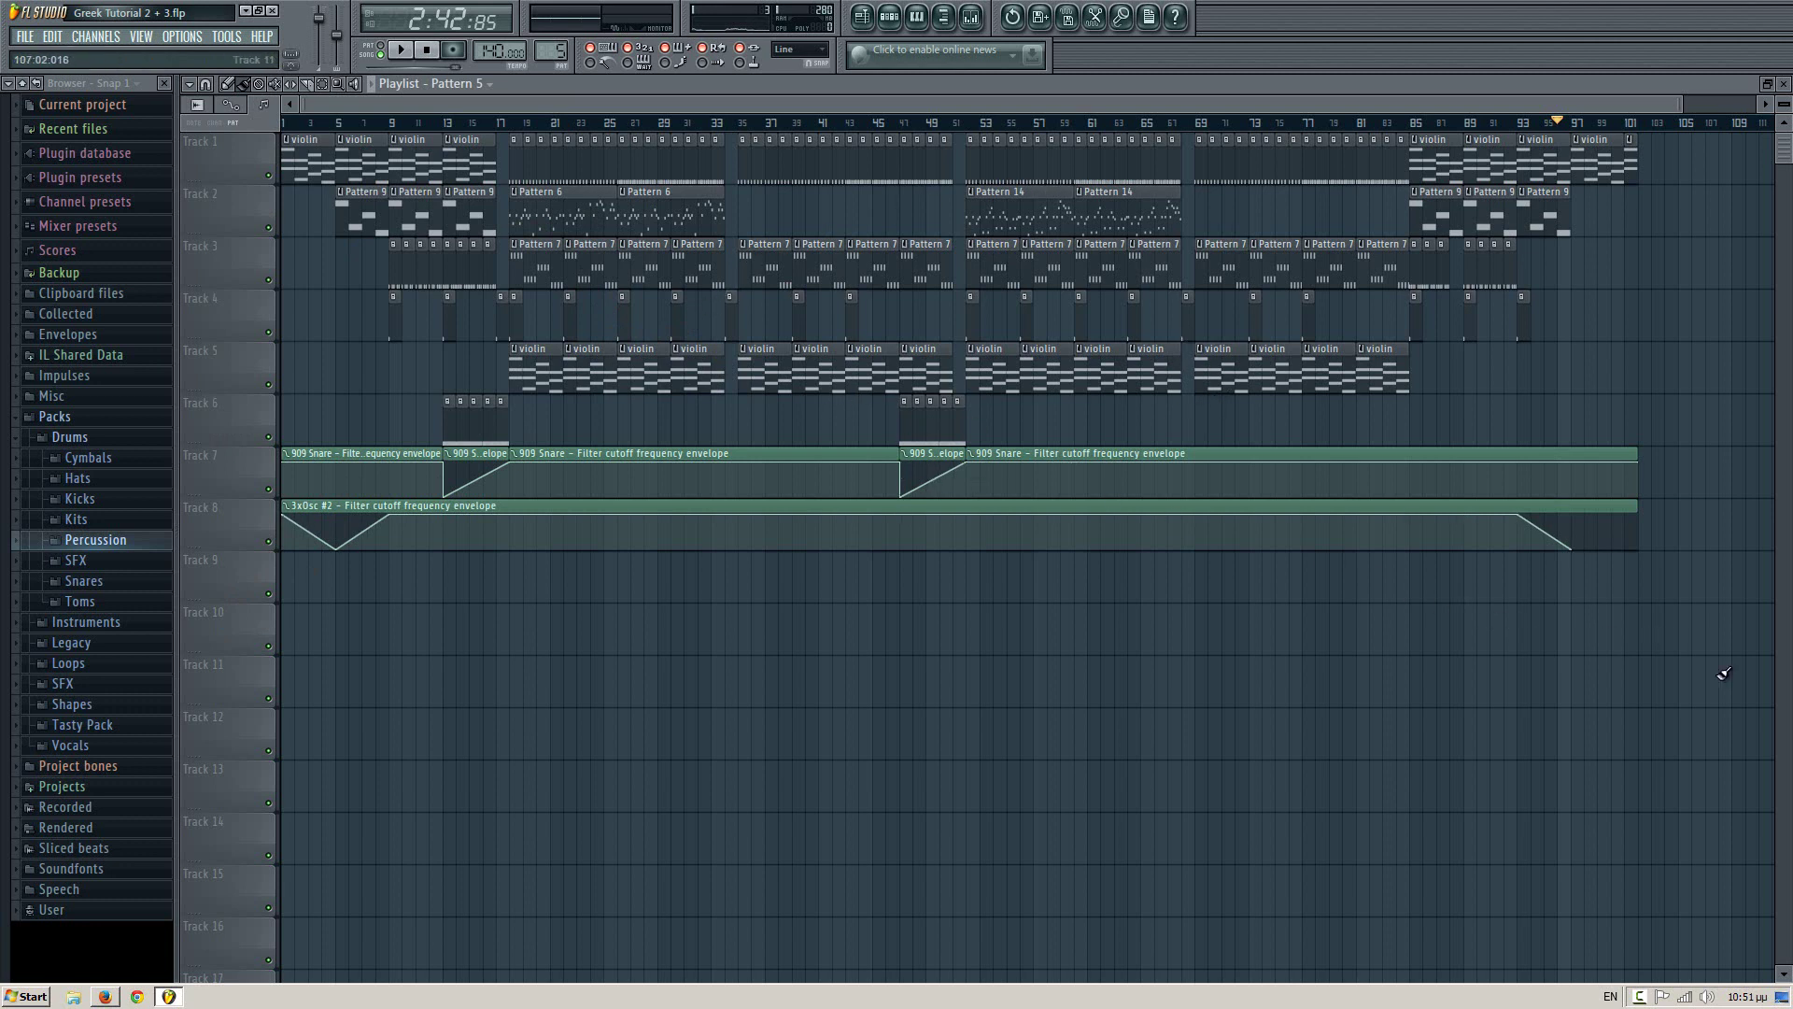
- Move all clips on Tracks 3 to 8 down by one track to free up Track 3
left_click_drag(1727, 694, 140, 277)
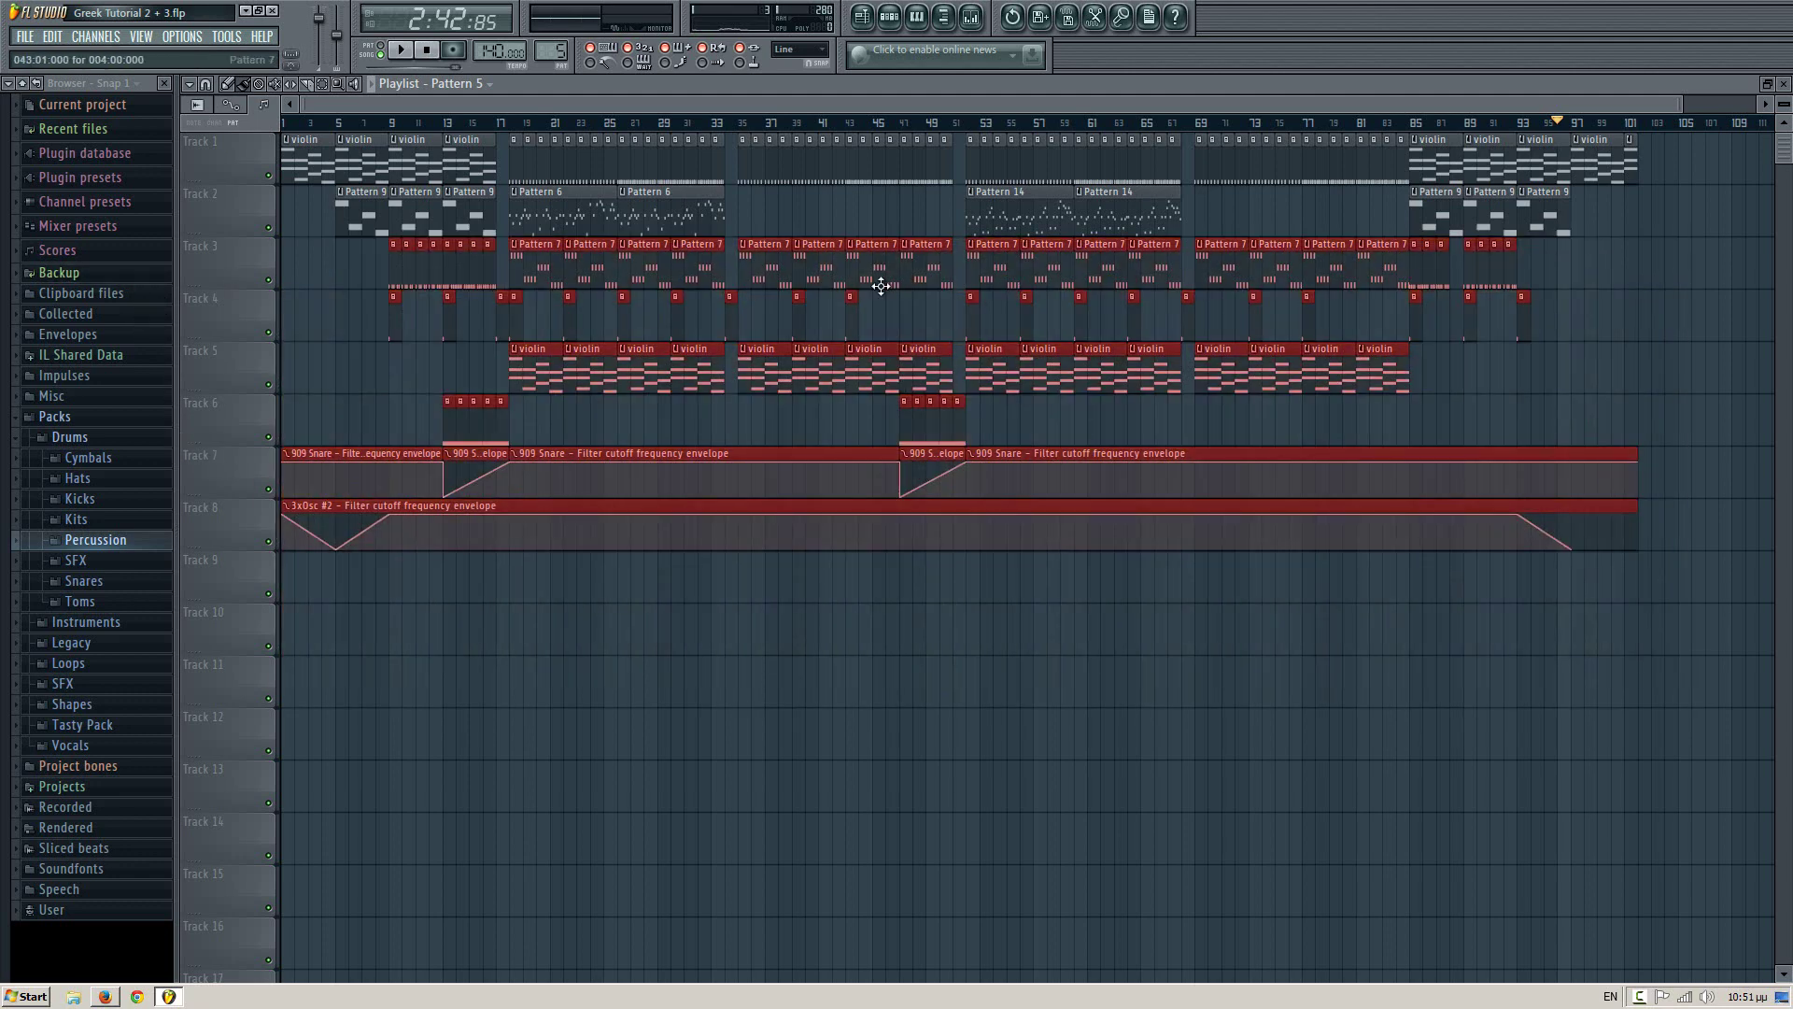
key("shift+Down")
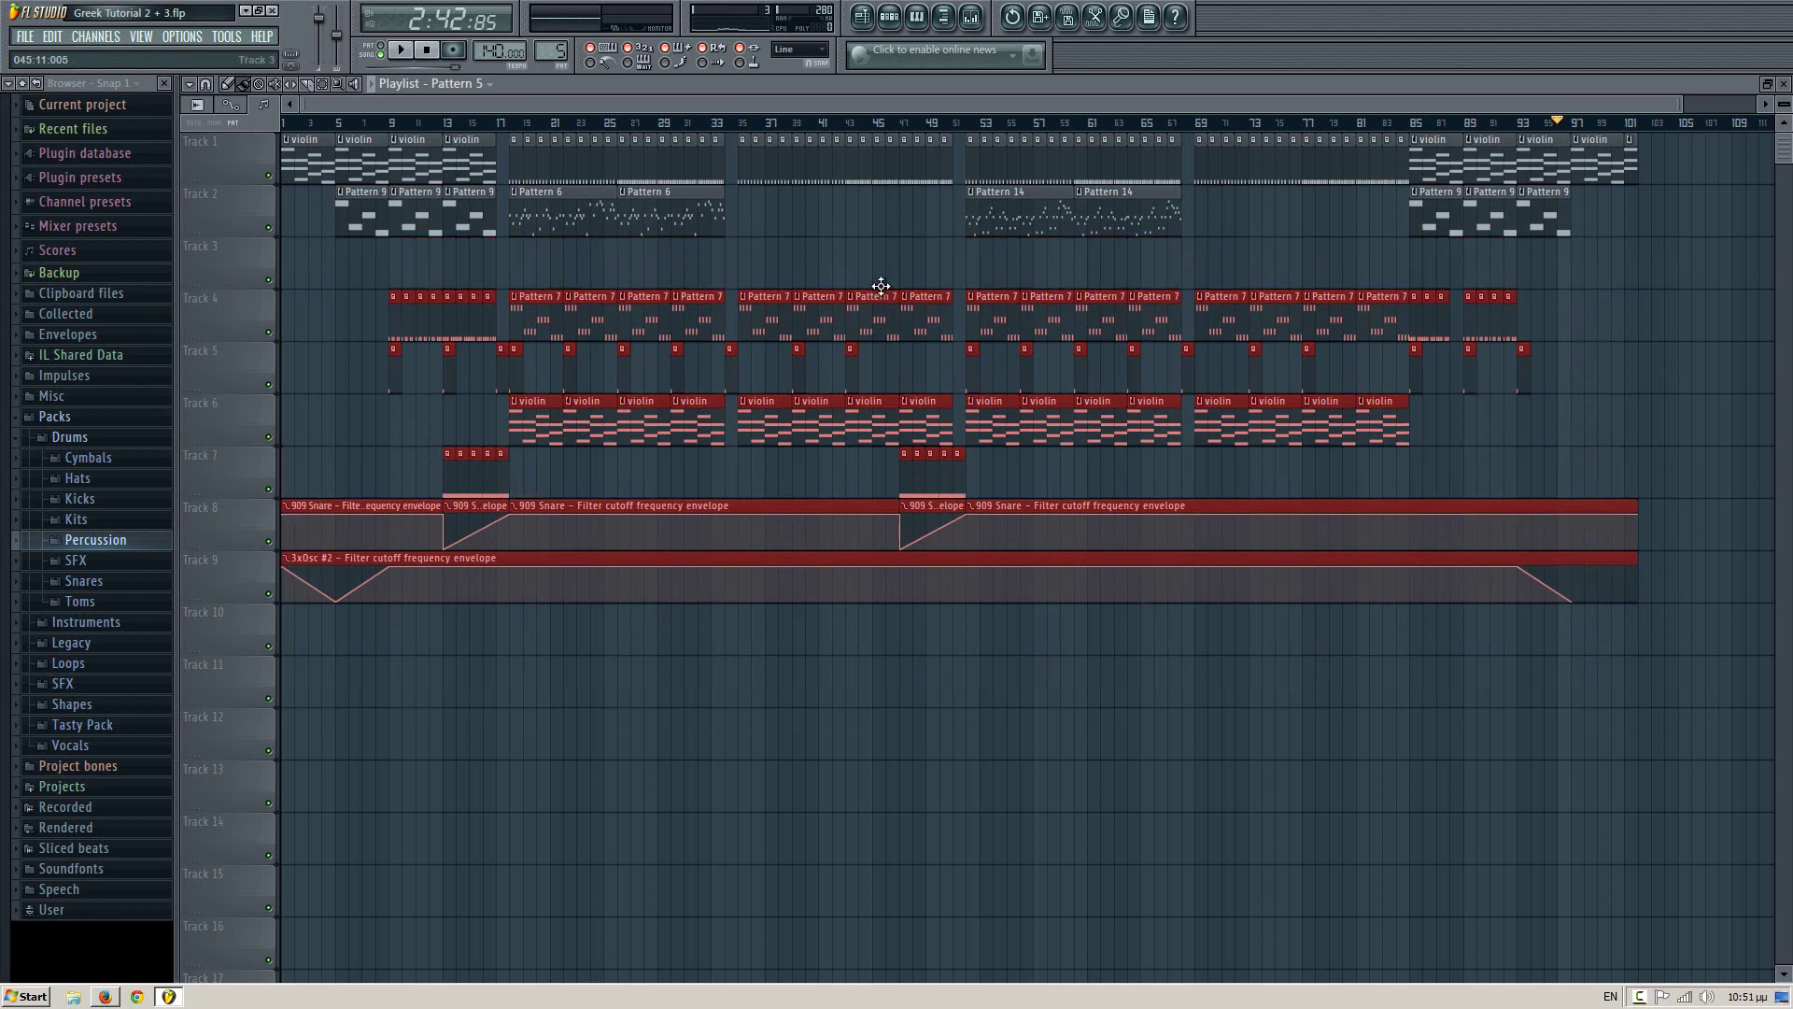
left_click(855, 248)
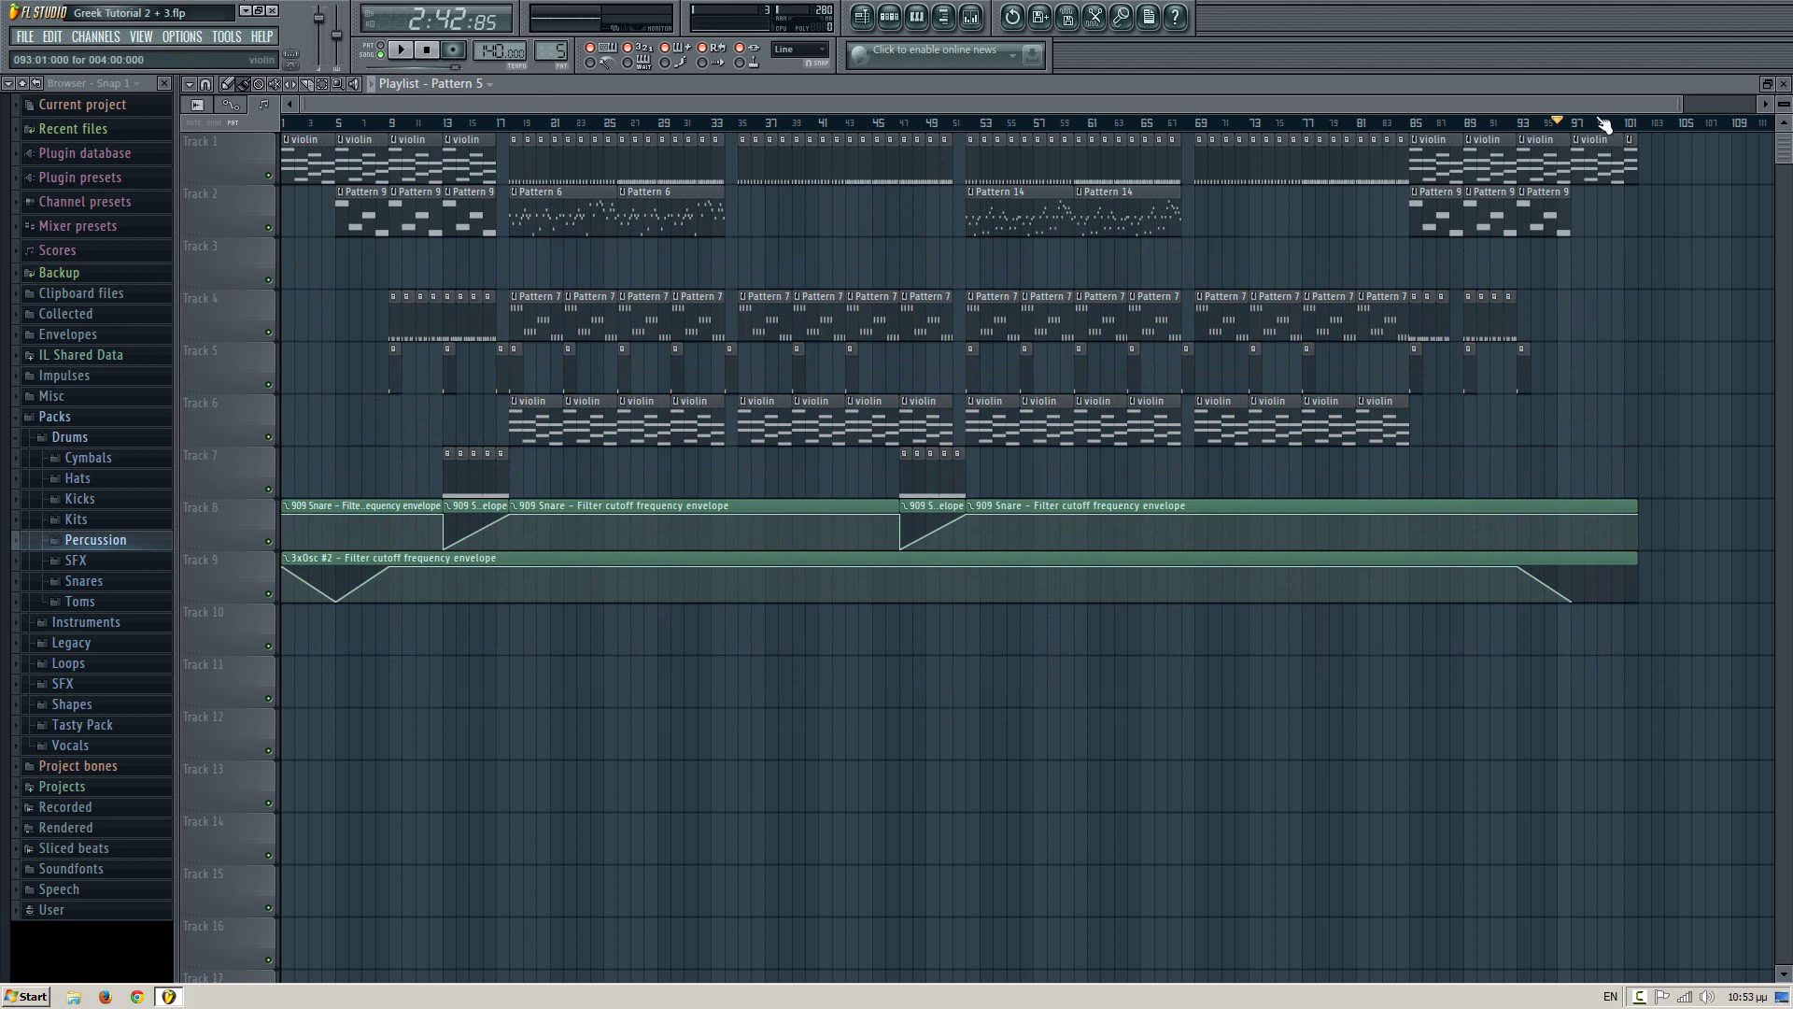
- Insert a Sytrus channel above the violin channel and load the Platinium saw preset into it
left_click_drag(1684, 104, 1773, 105)
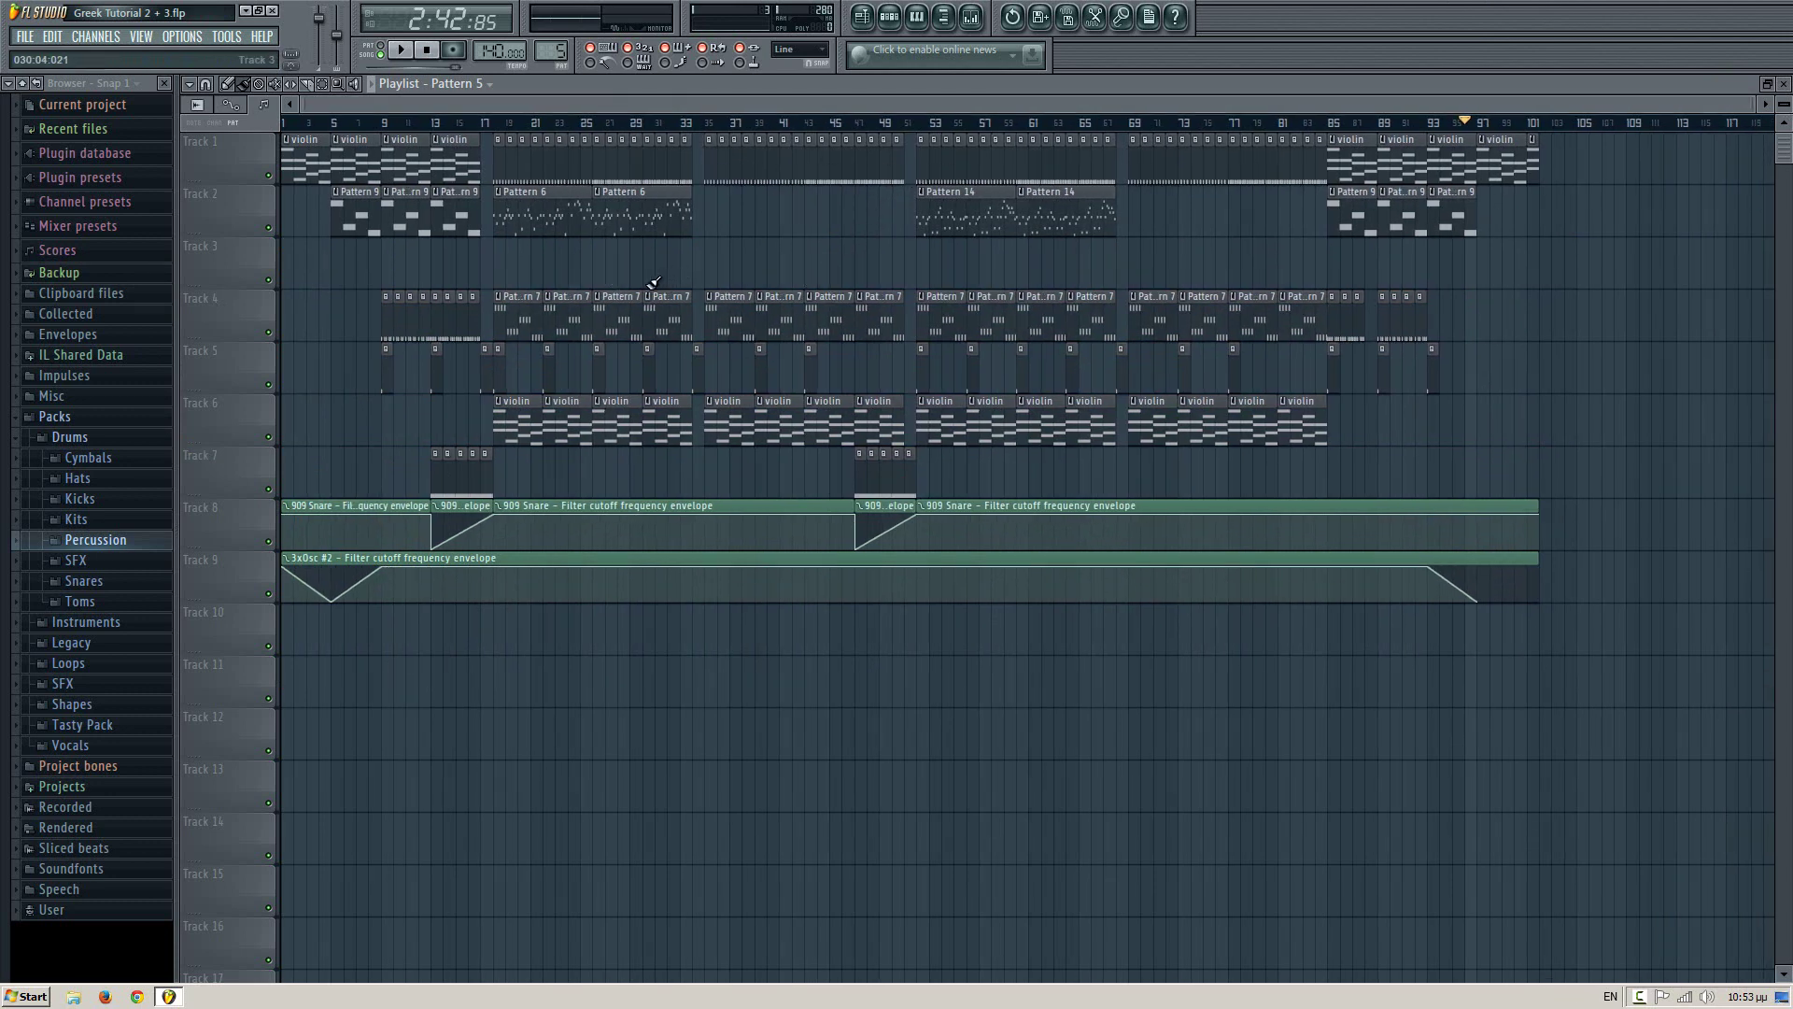
key("F6")
right_click(317, 135)
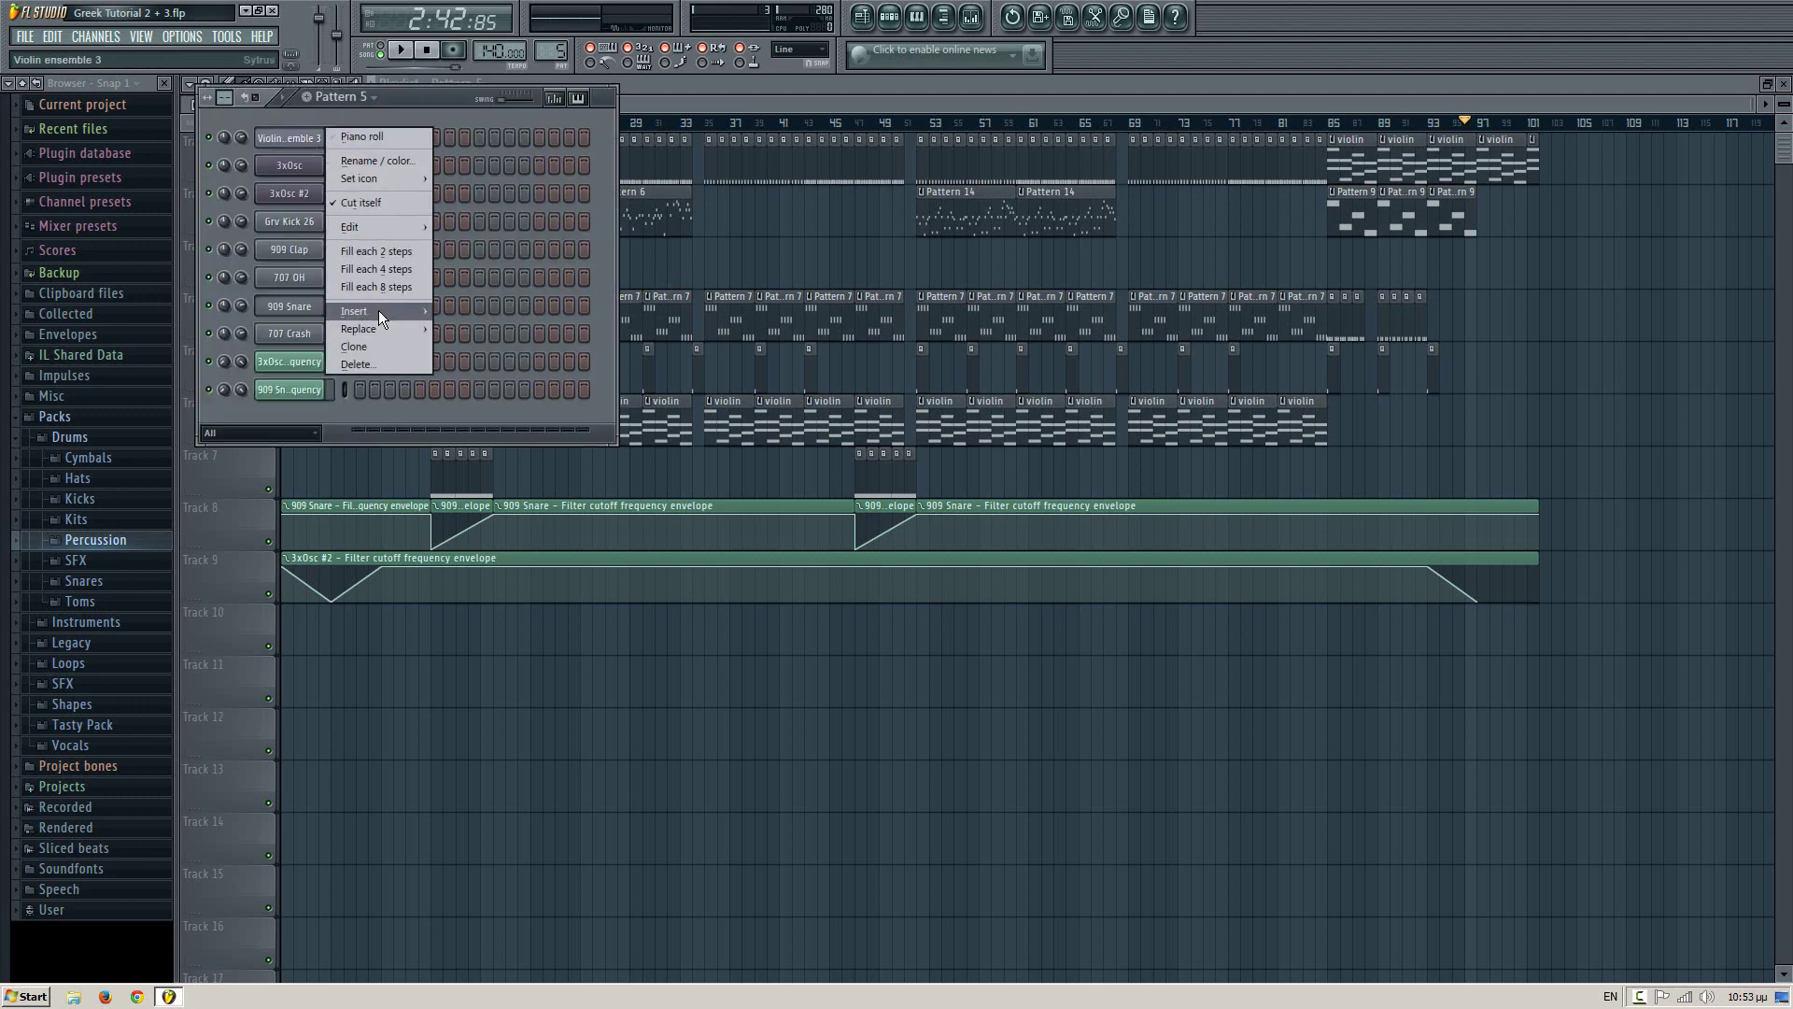
mouse_move(379, 310)
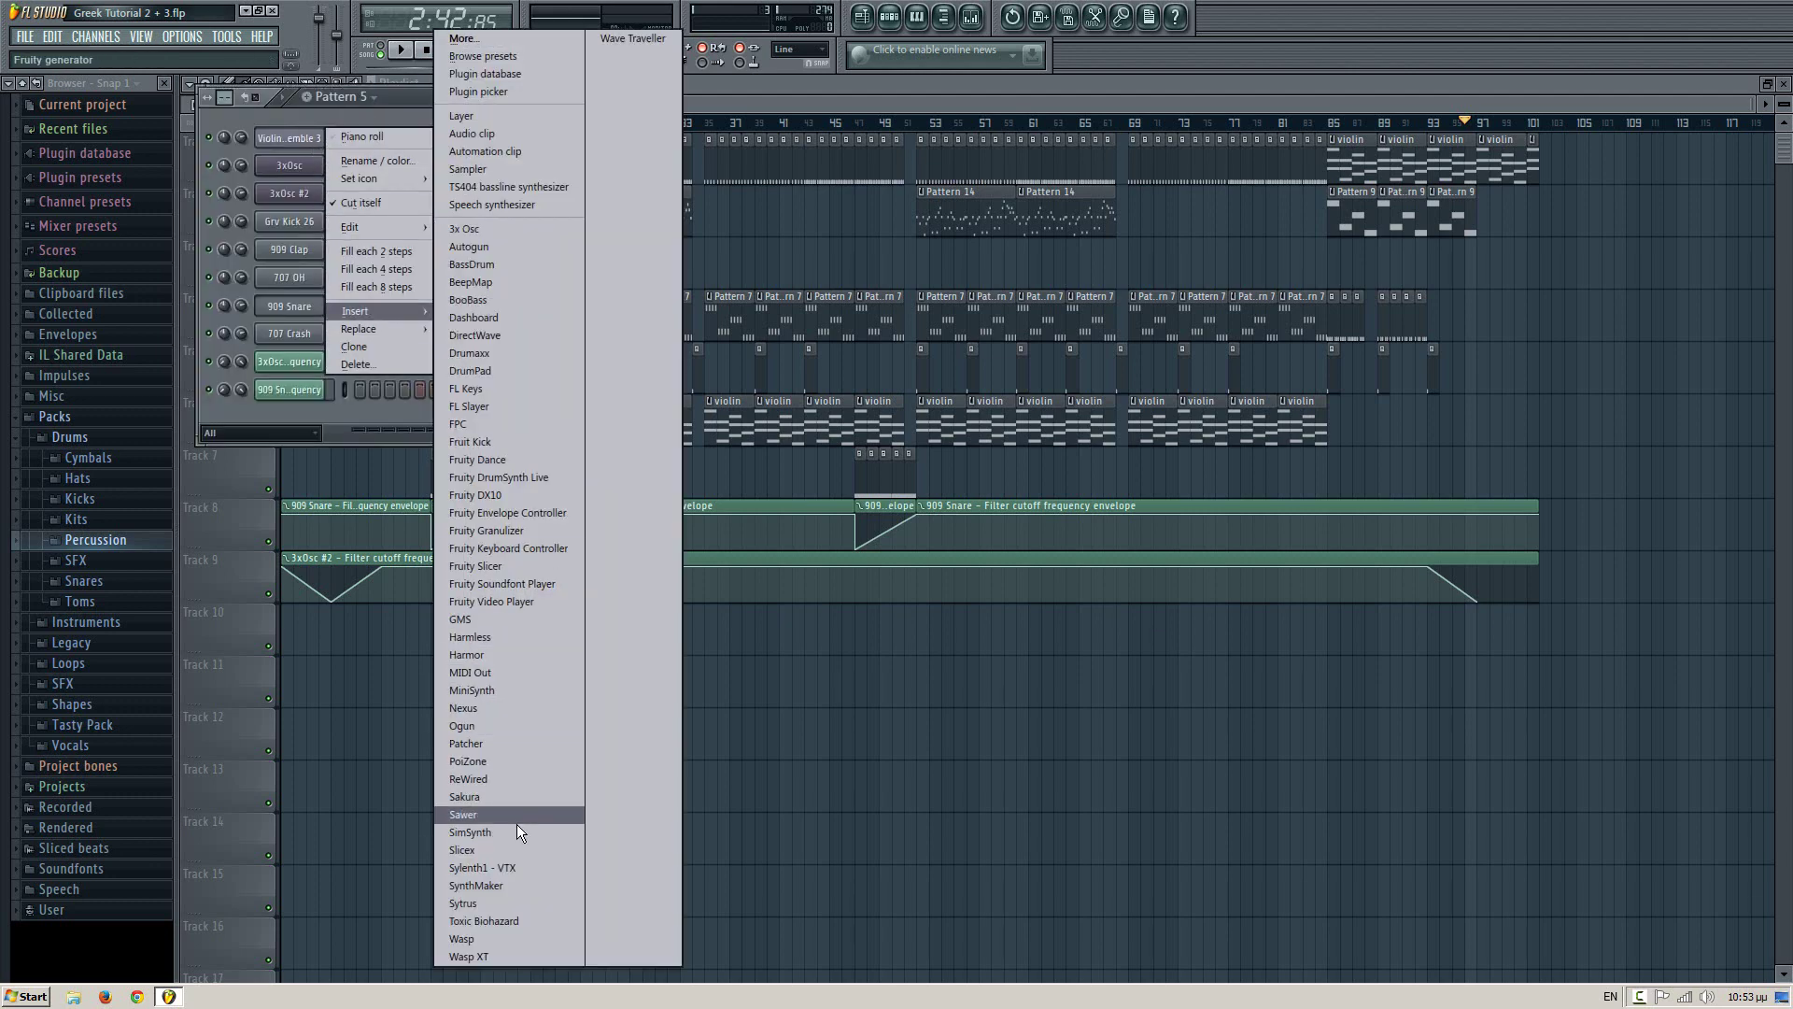
left_click(512, 903)
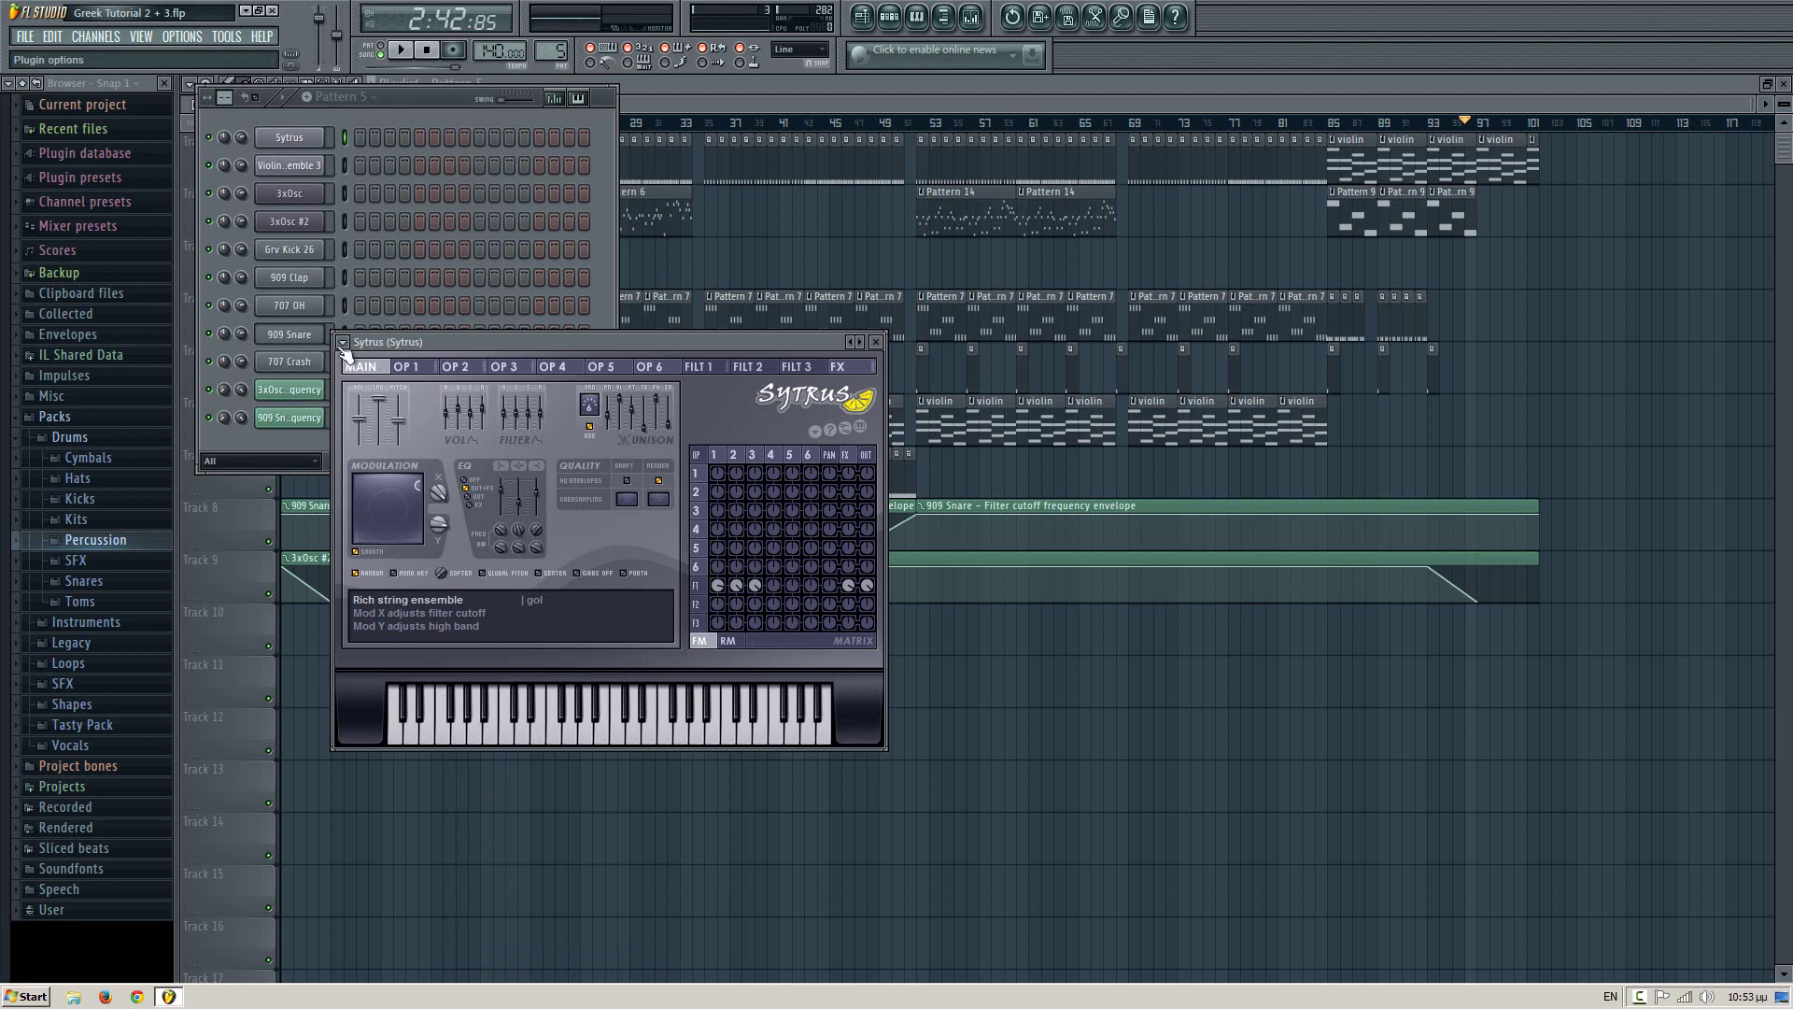
left_click(344, 342)
mouse_move(416, 387)
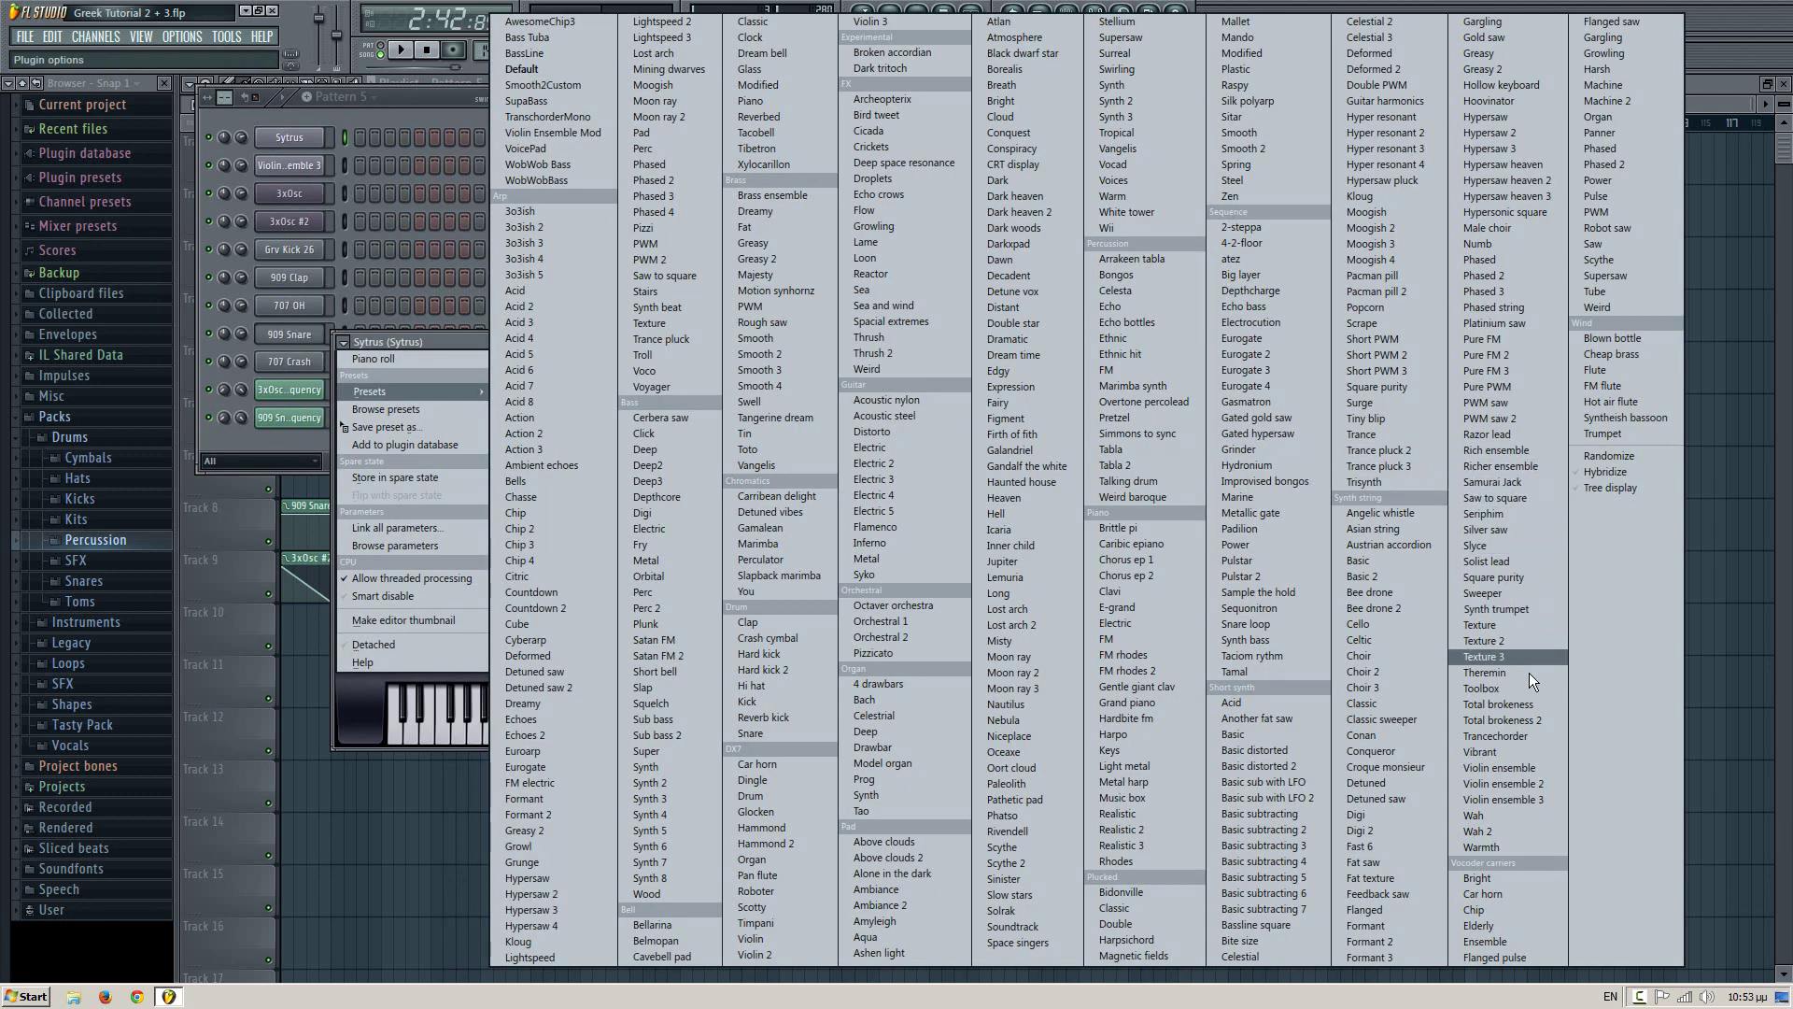
left_click(1487, 327)
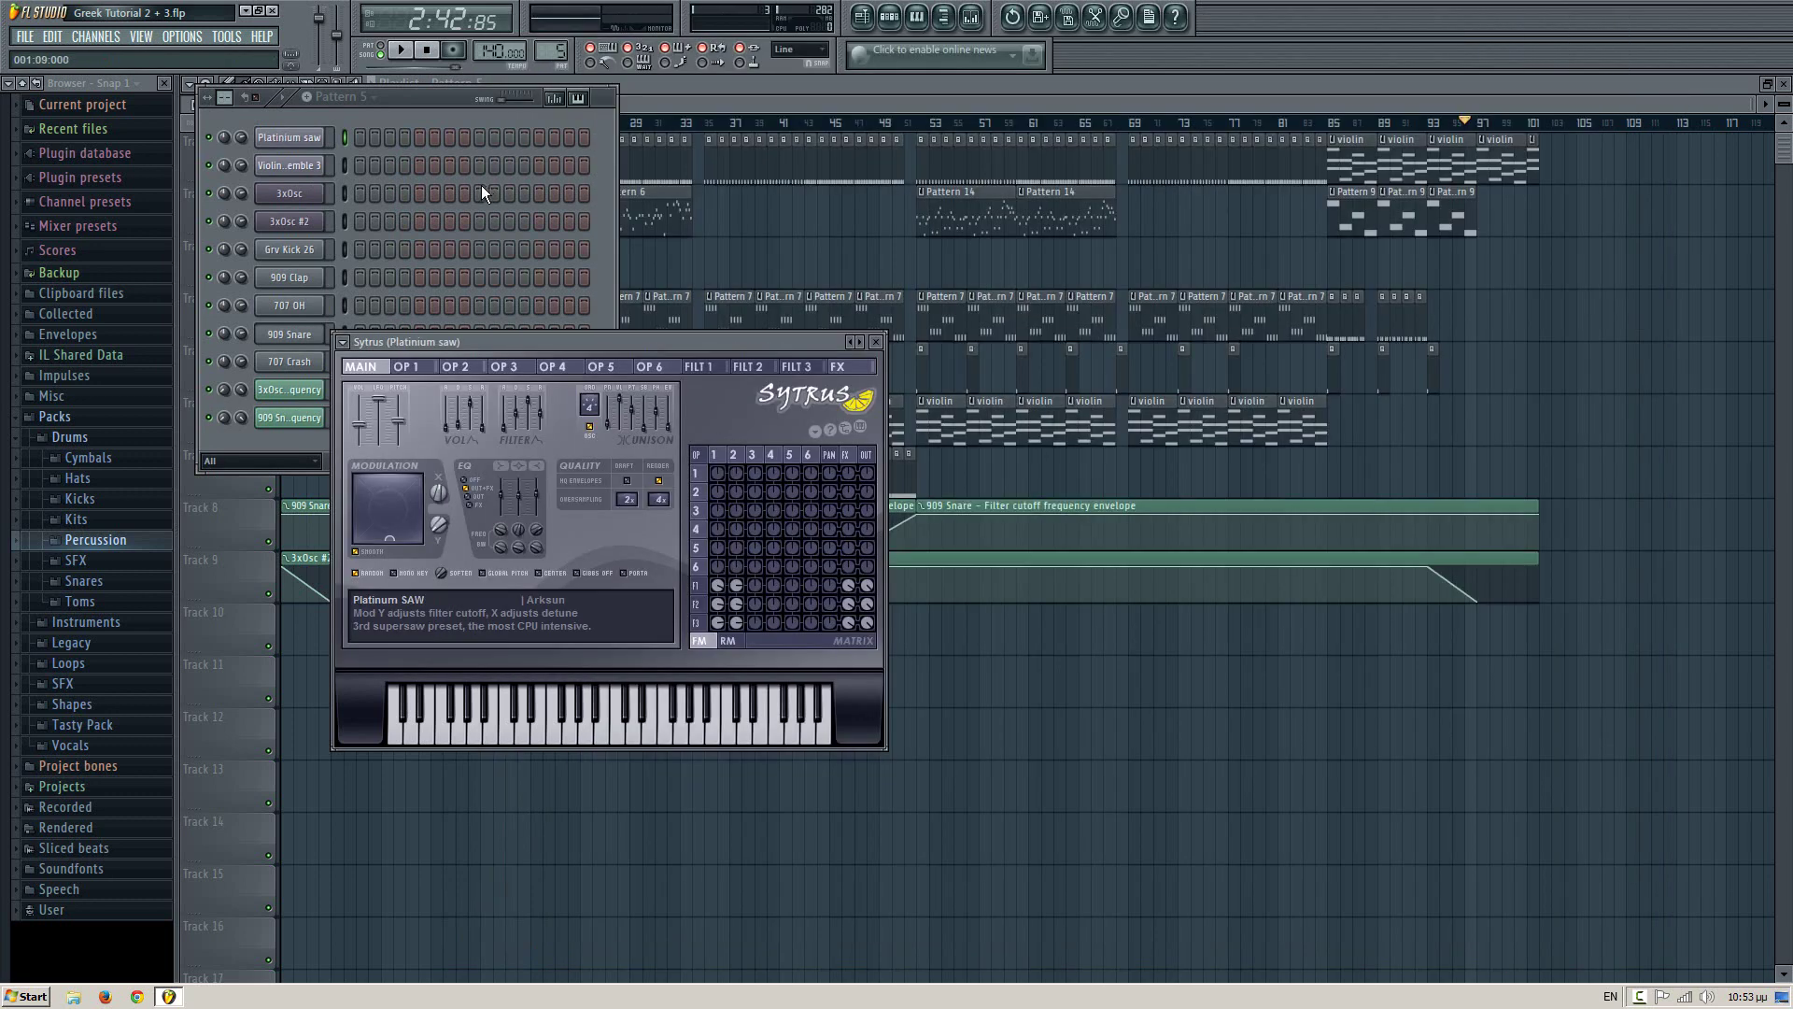
left_click(428, 95)
left_click(1053, 771)
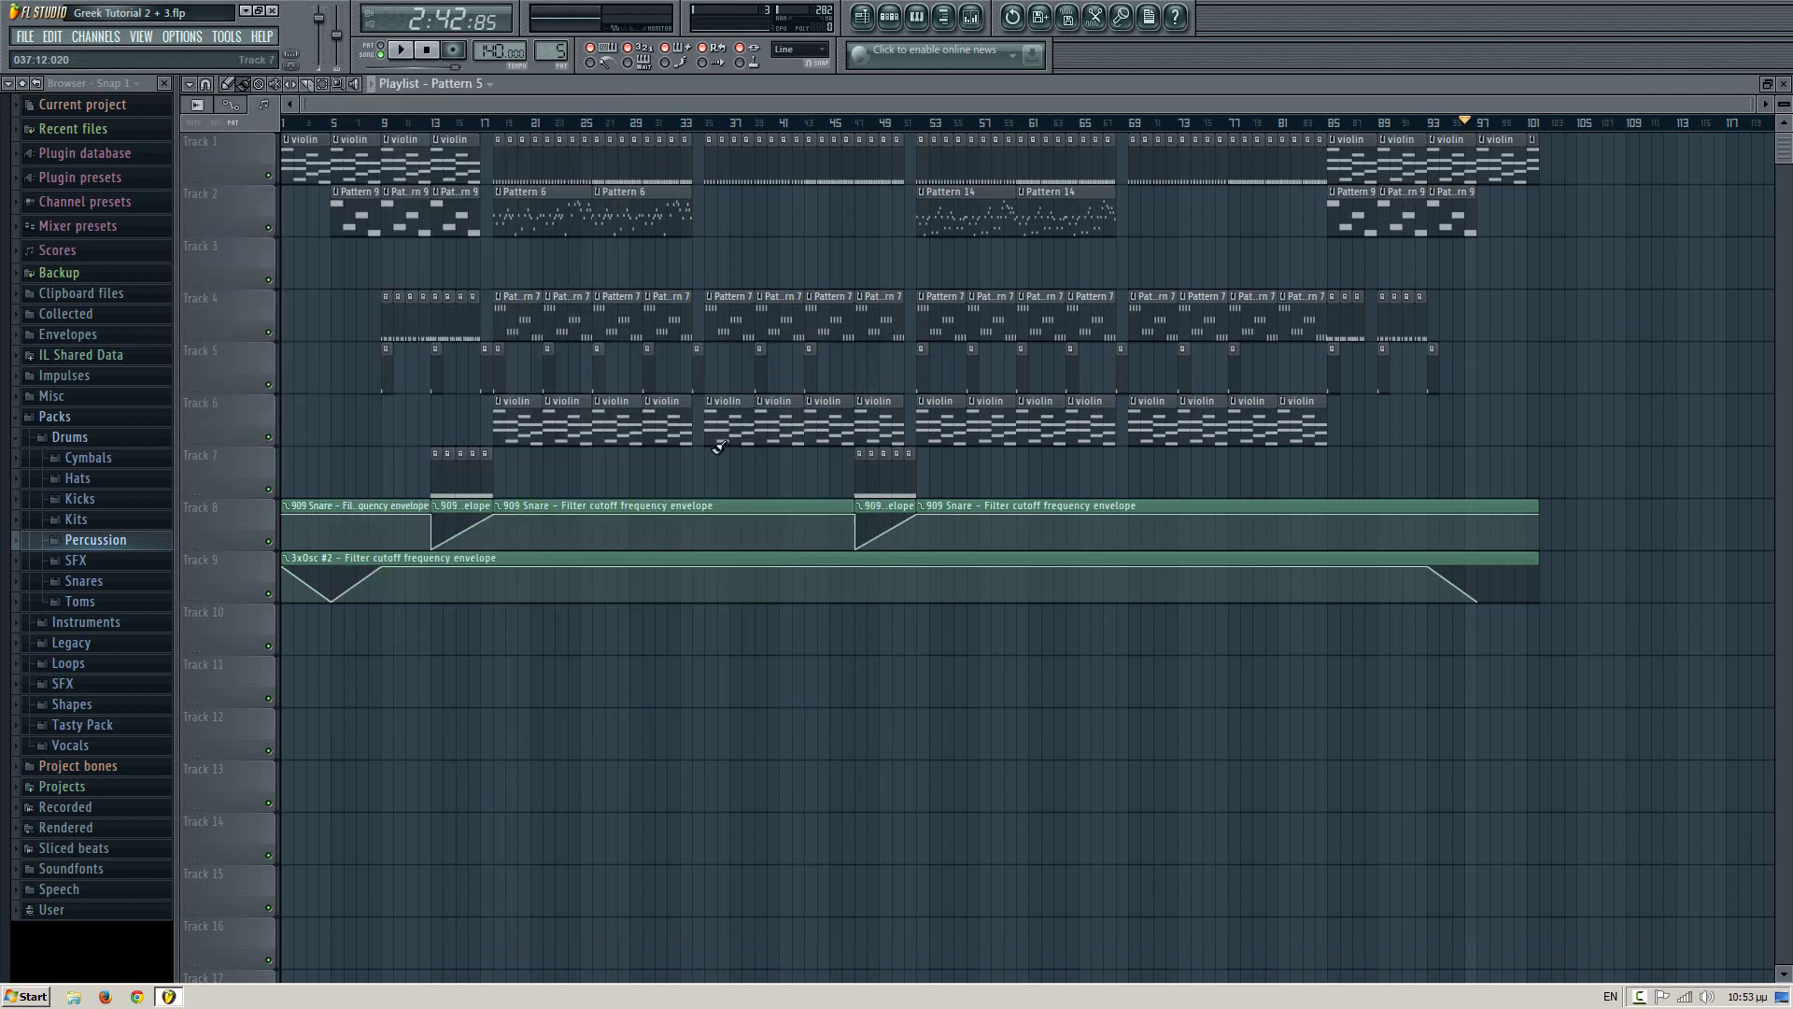
- Set the playback start to bar 18, create the empty Pattern 15 and place it on Track 3 at bar 18
left_click(494, 126)
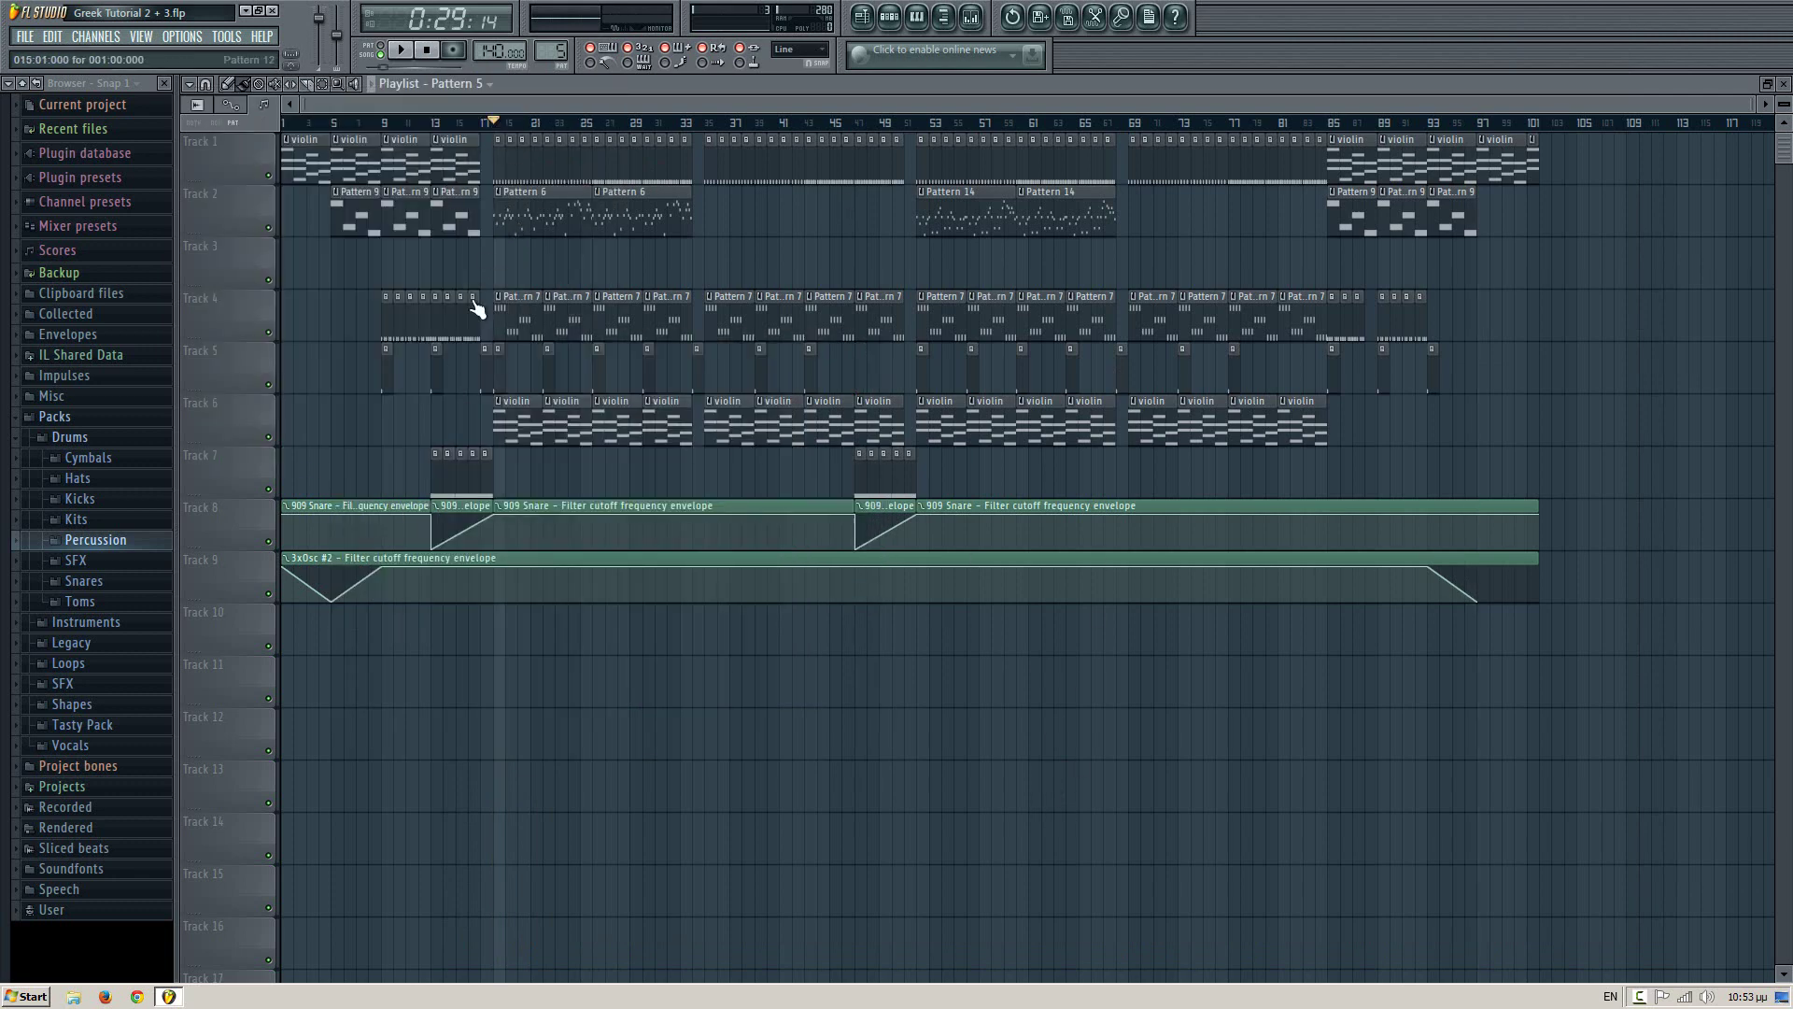
left_click(890, 17)
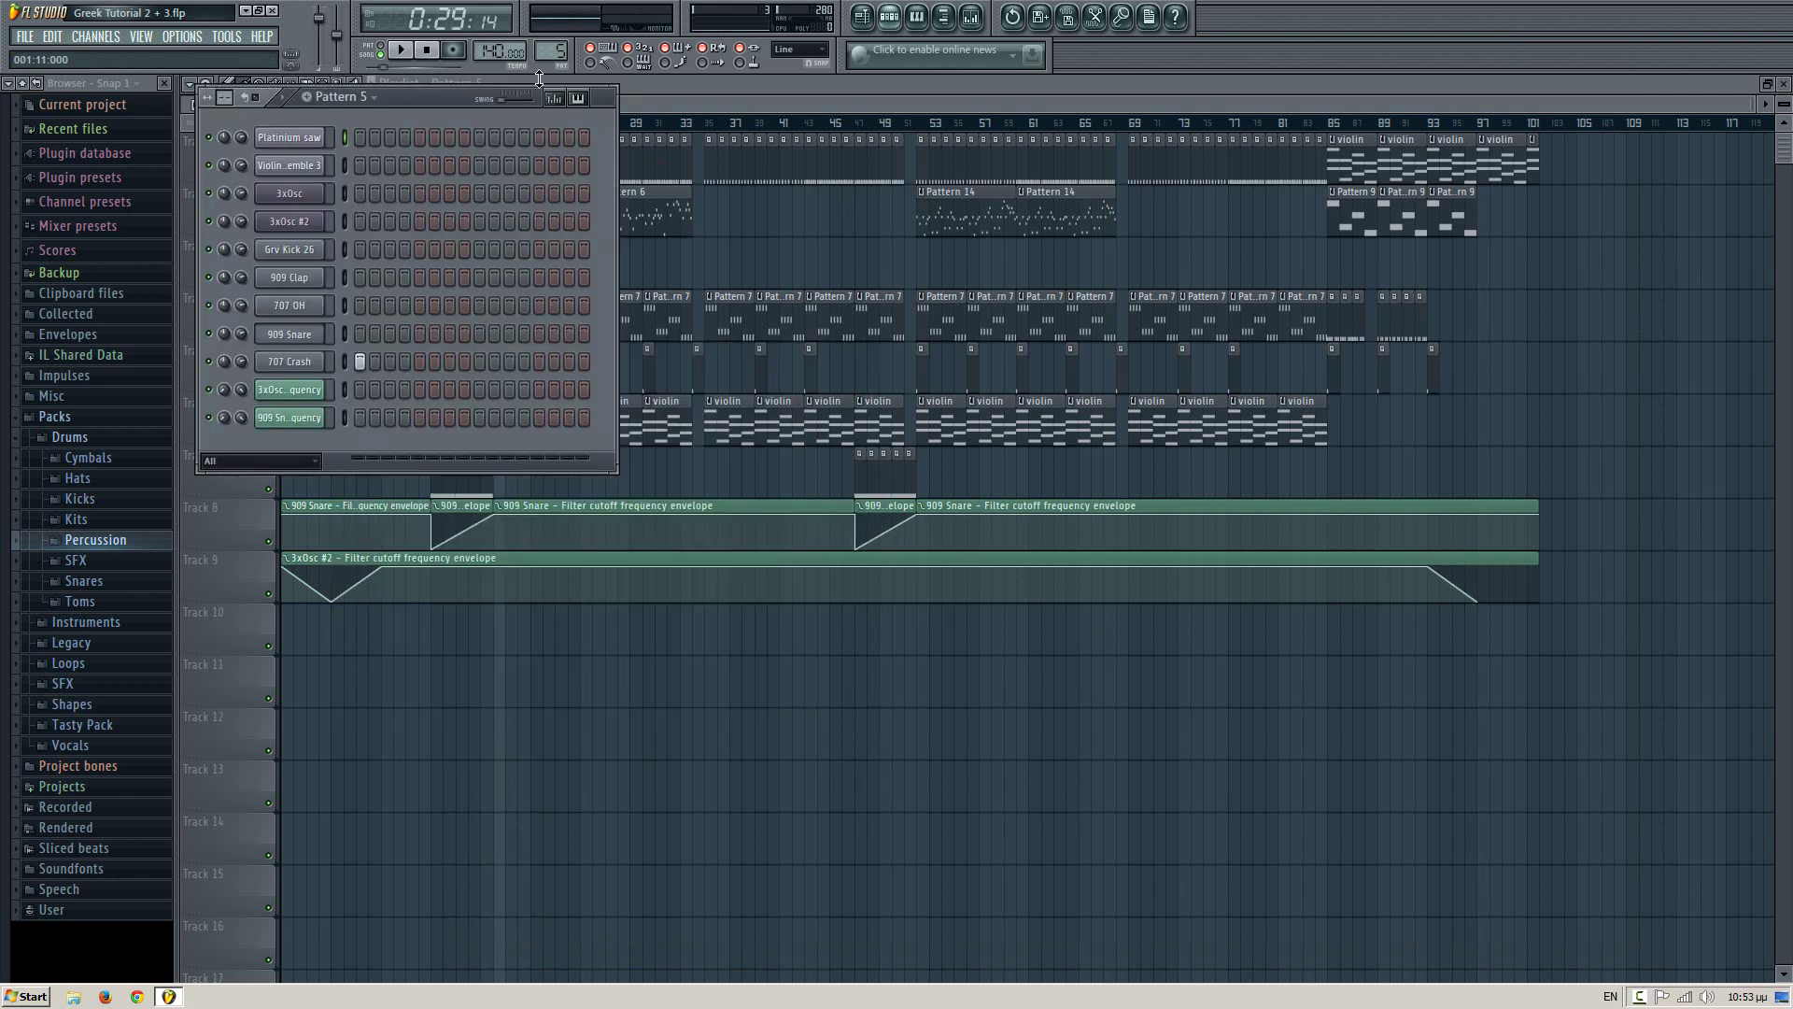
right_click(555, 59)
left_click(709, 69)
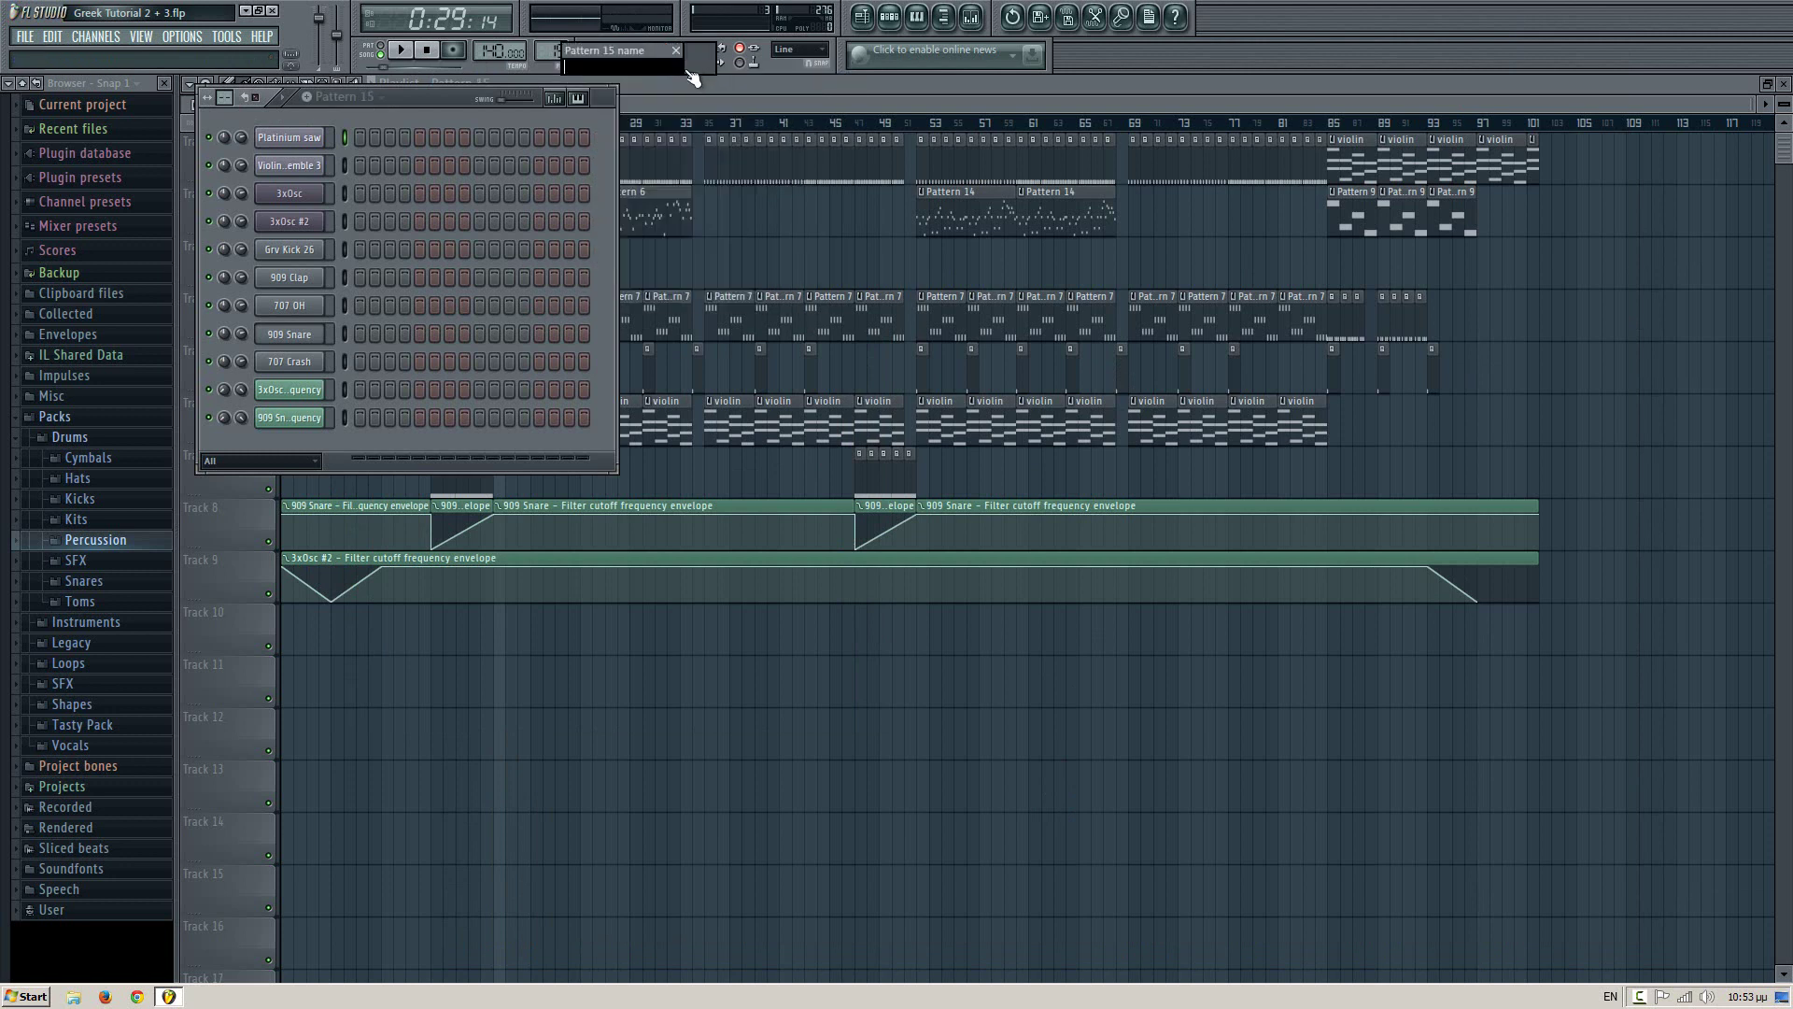
key("Return")
left_click(829, 242)
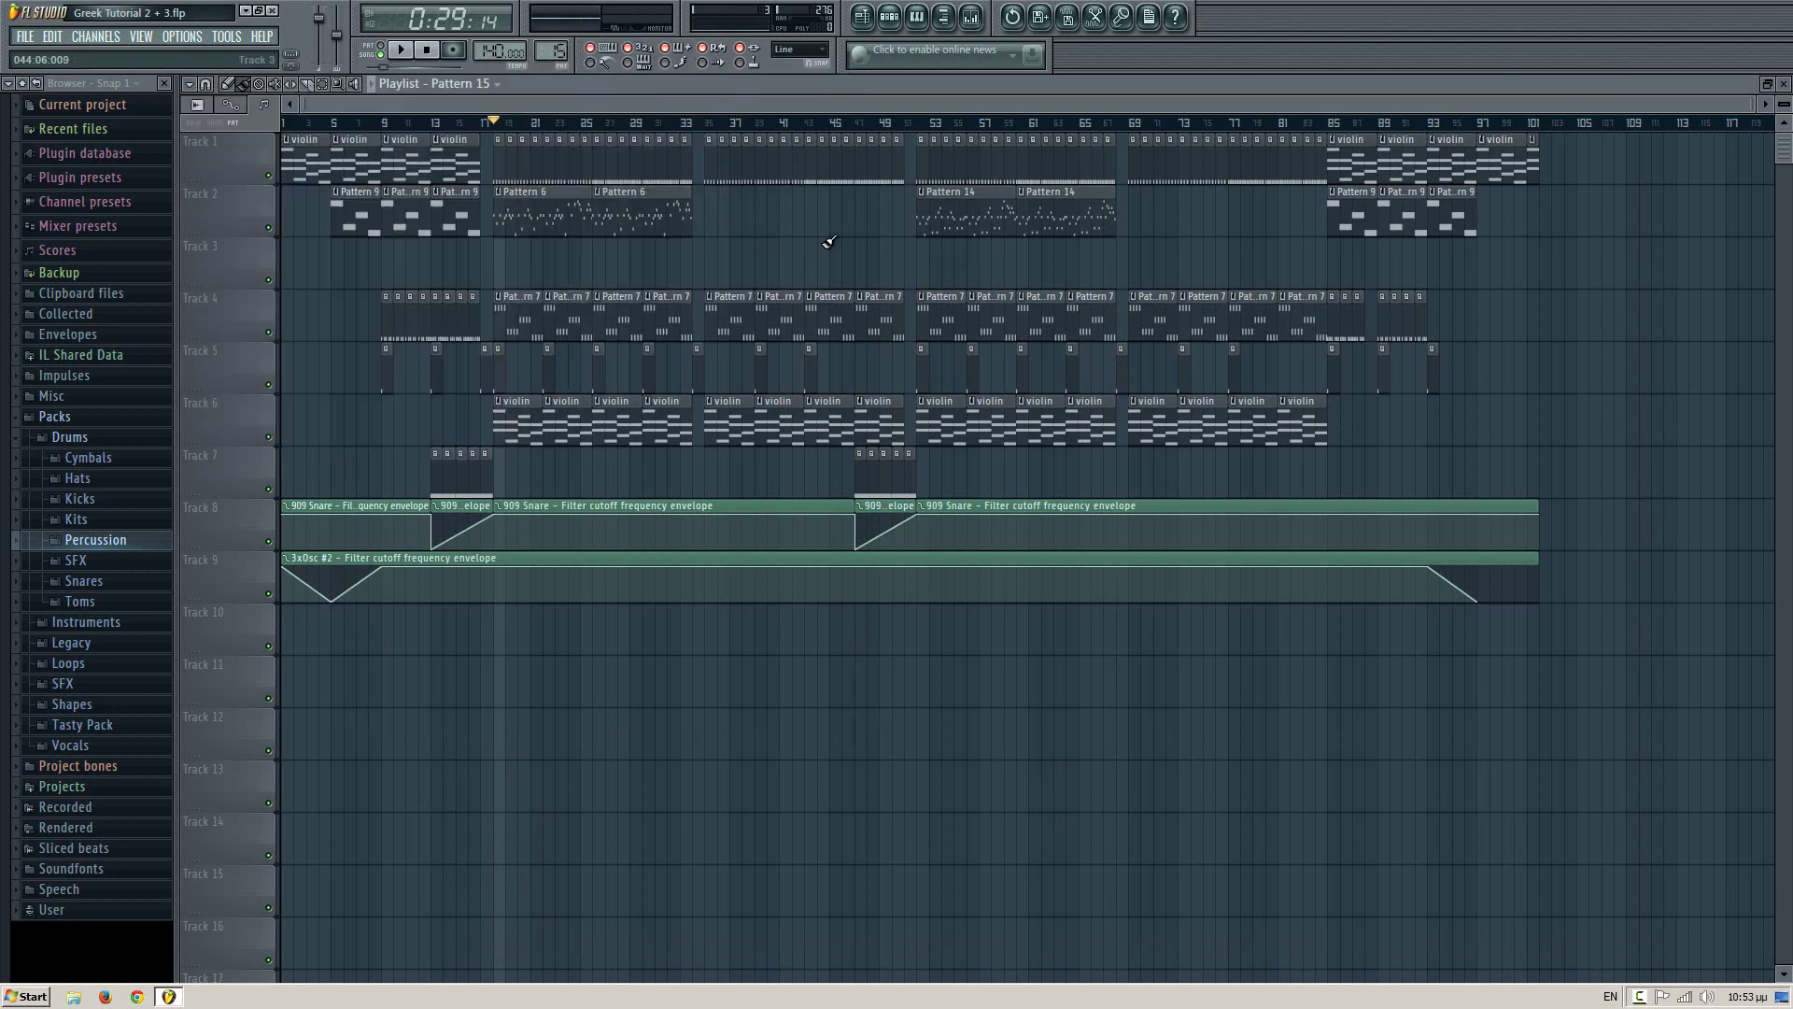
left_click(504, 269)
key("space")
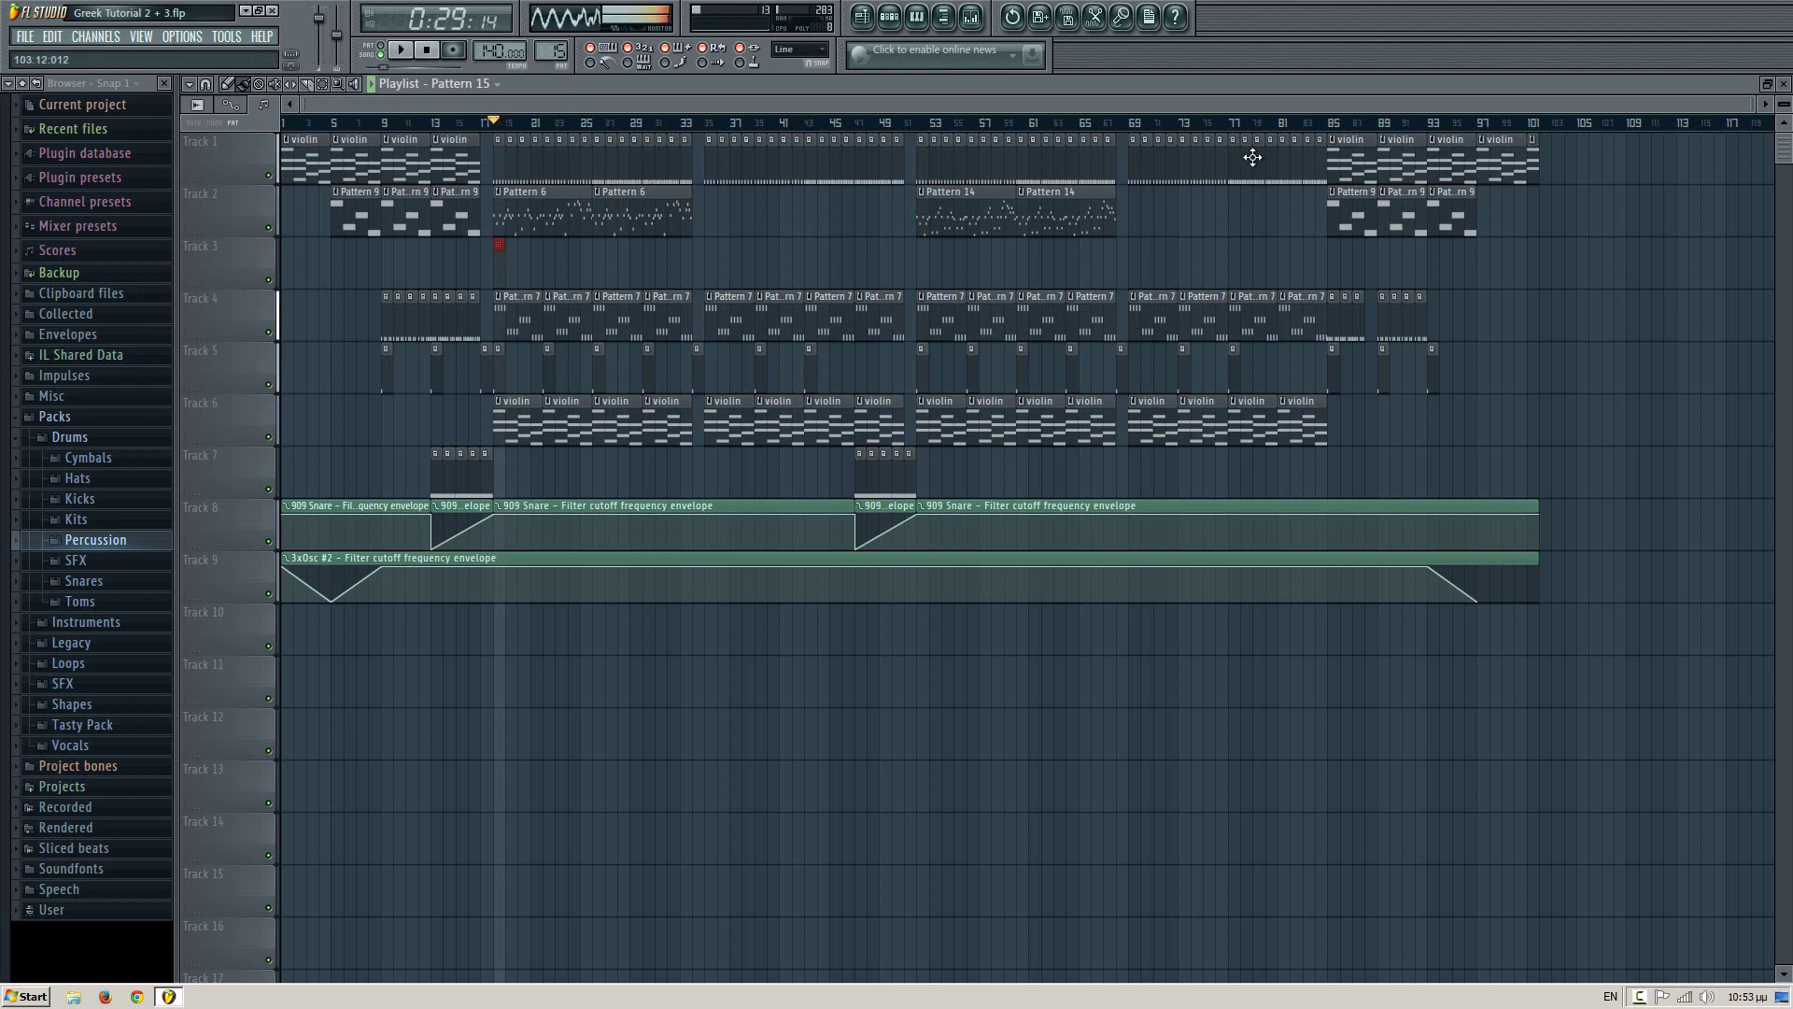
key("space")
- In the Platinium saw piano roll, add half-beat notes A5 on beat 1 and E5 on beat 2 of bar 1, checking them by playback
key("F6")
right_click(308, 145)
left_click(381, 156)
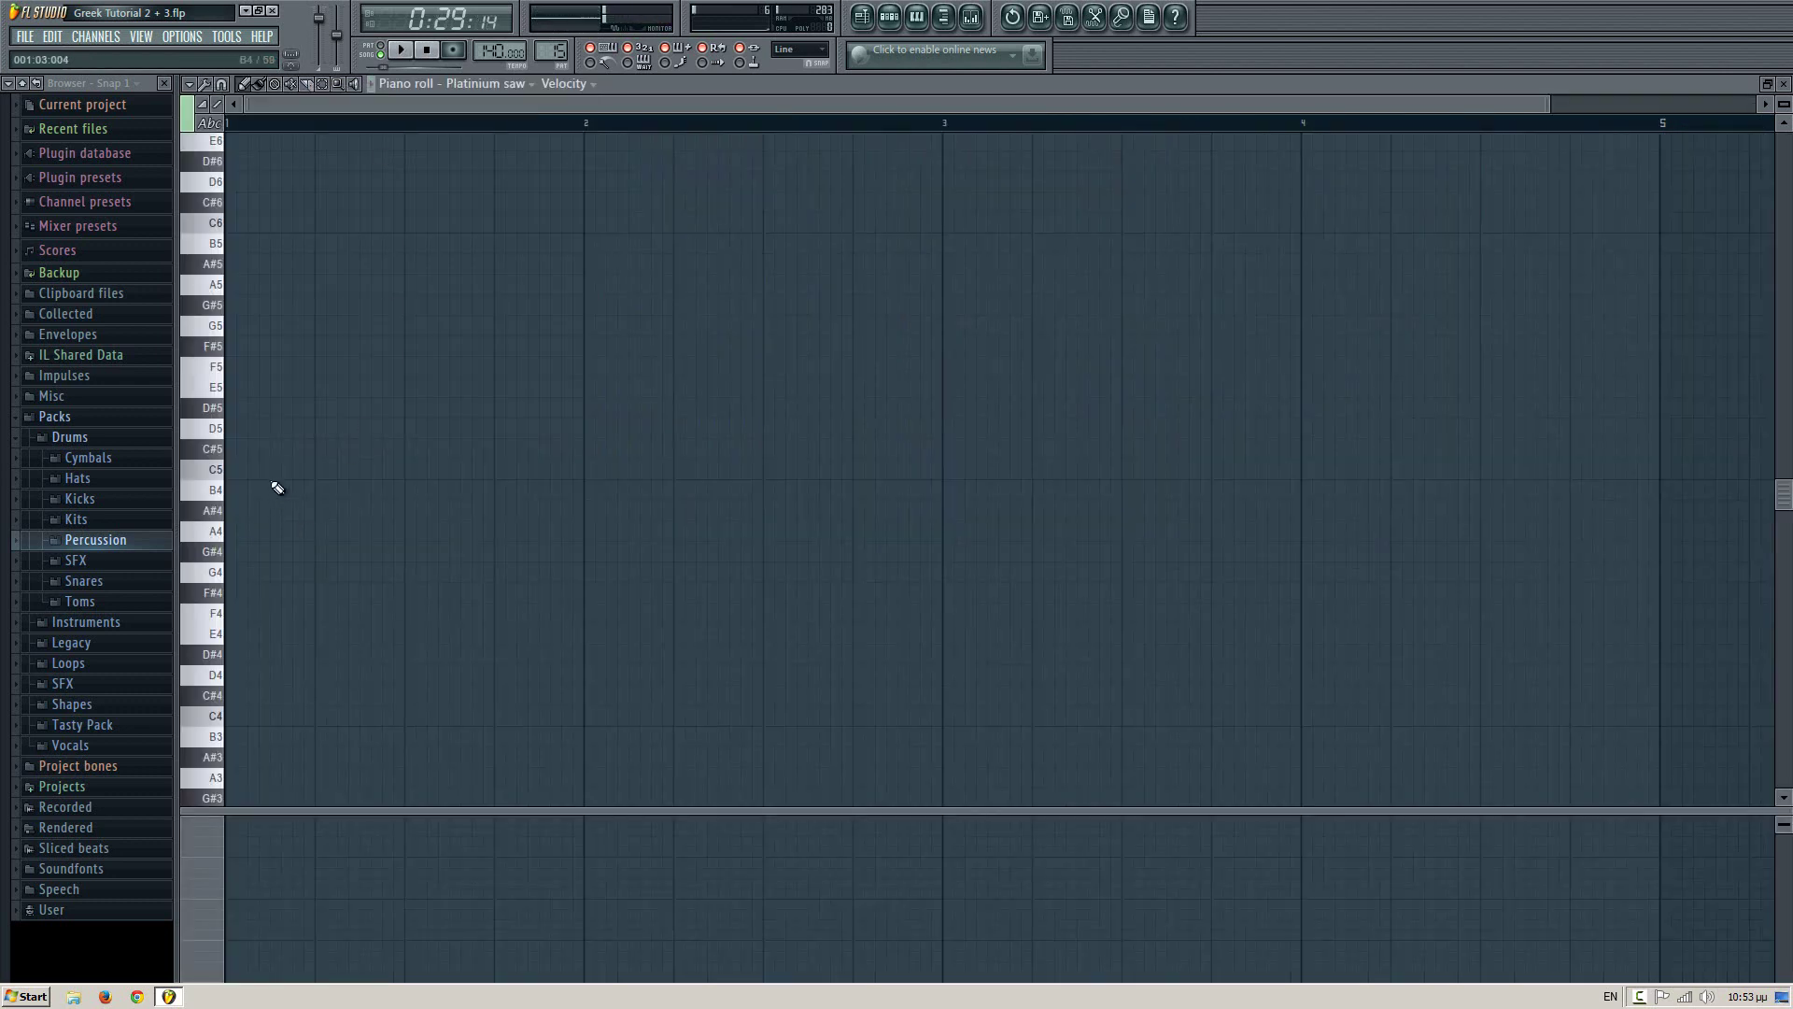
left_click_drag(265, 411, 115, 208)
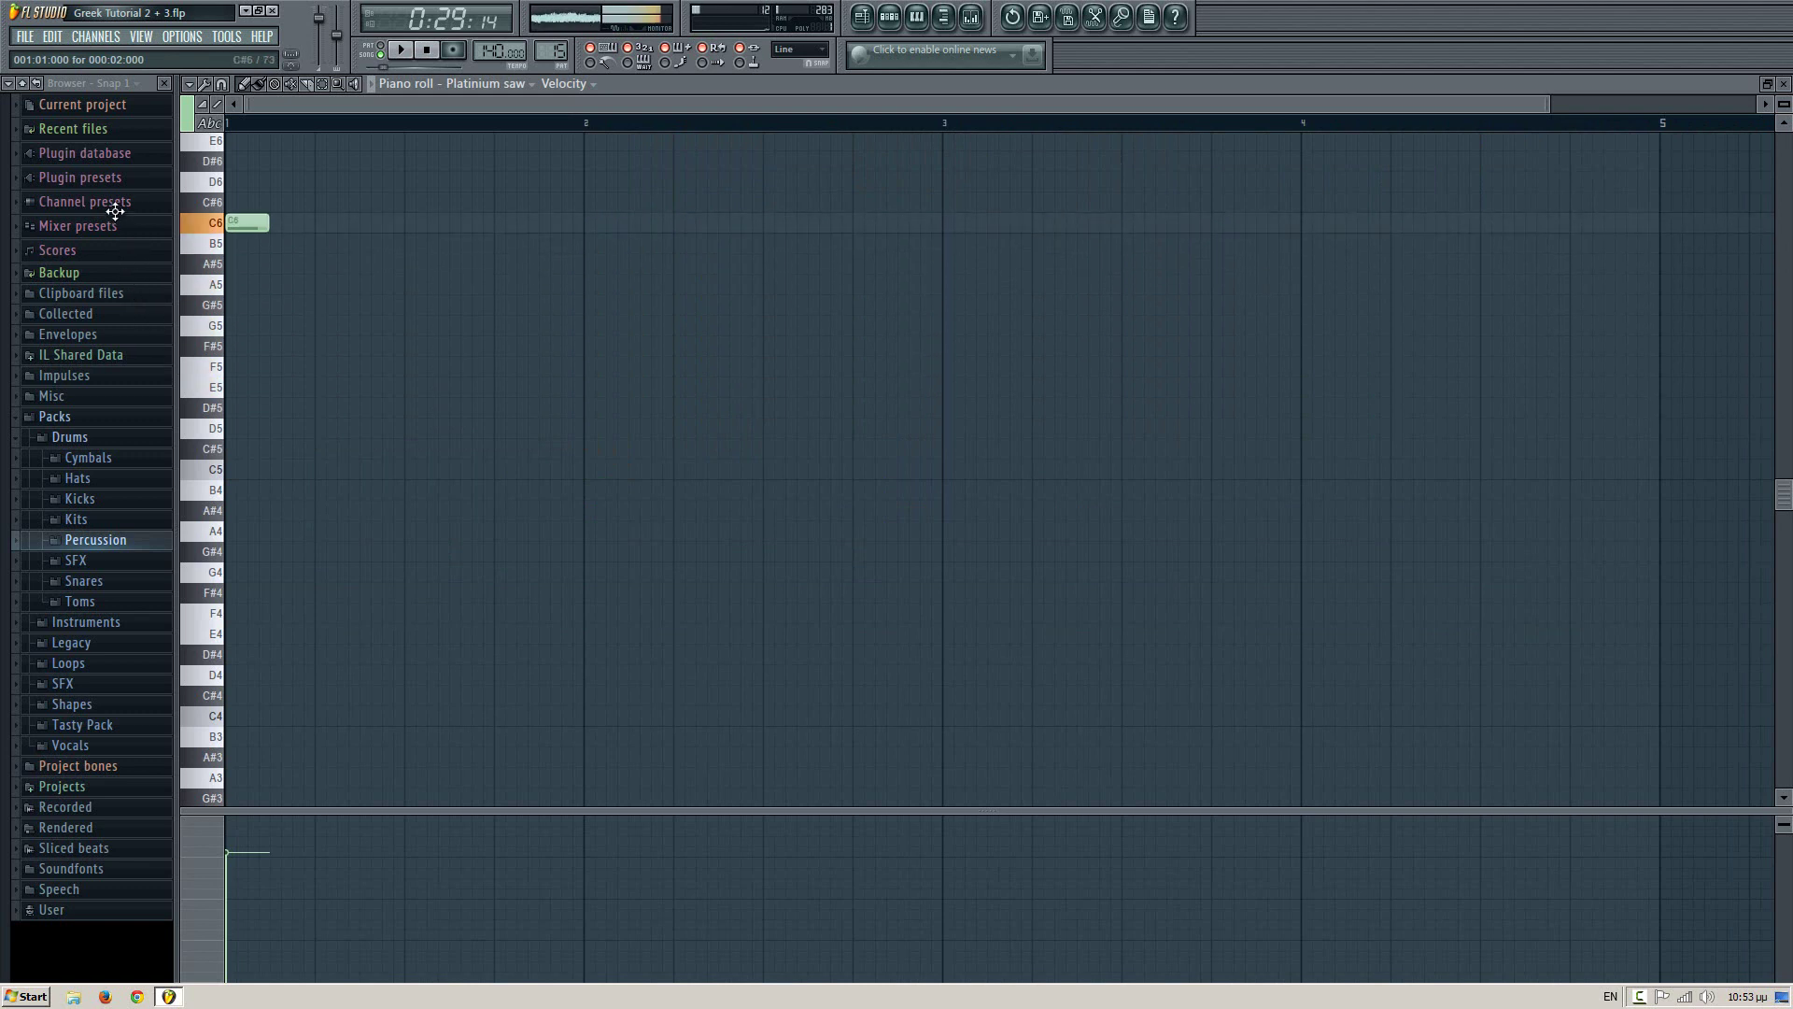
key("space")
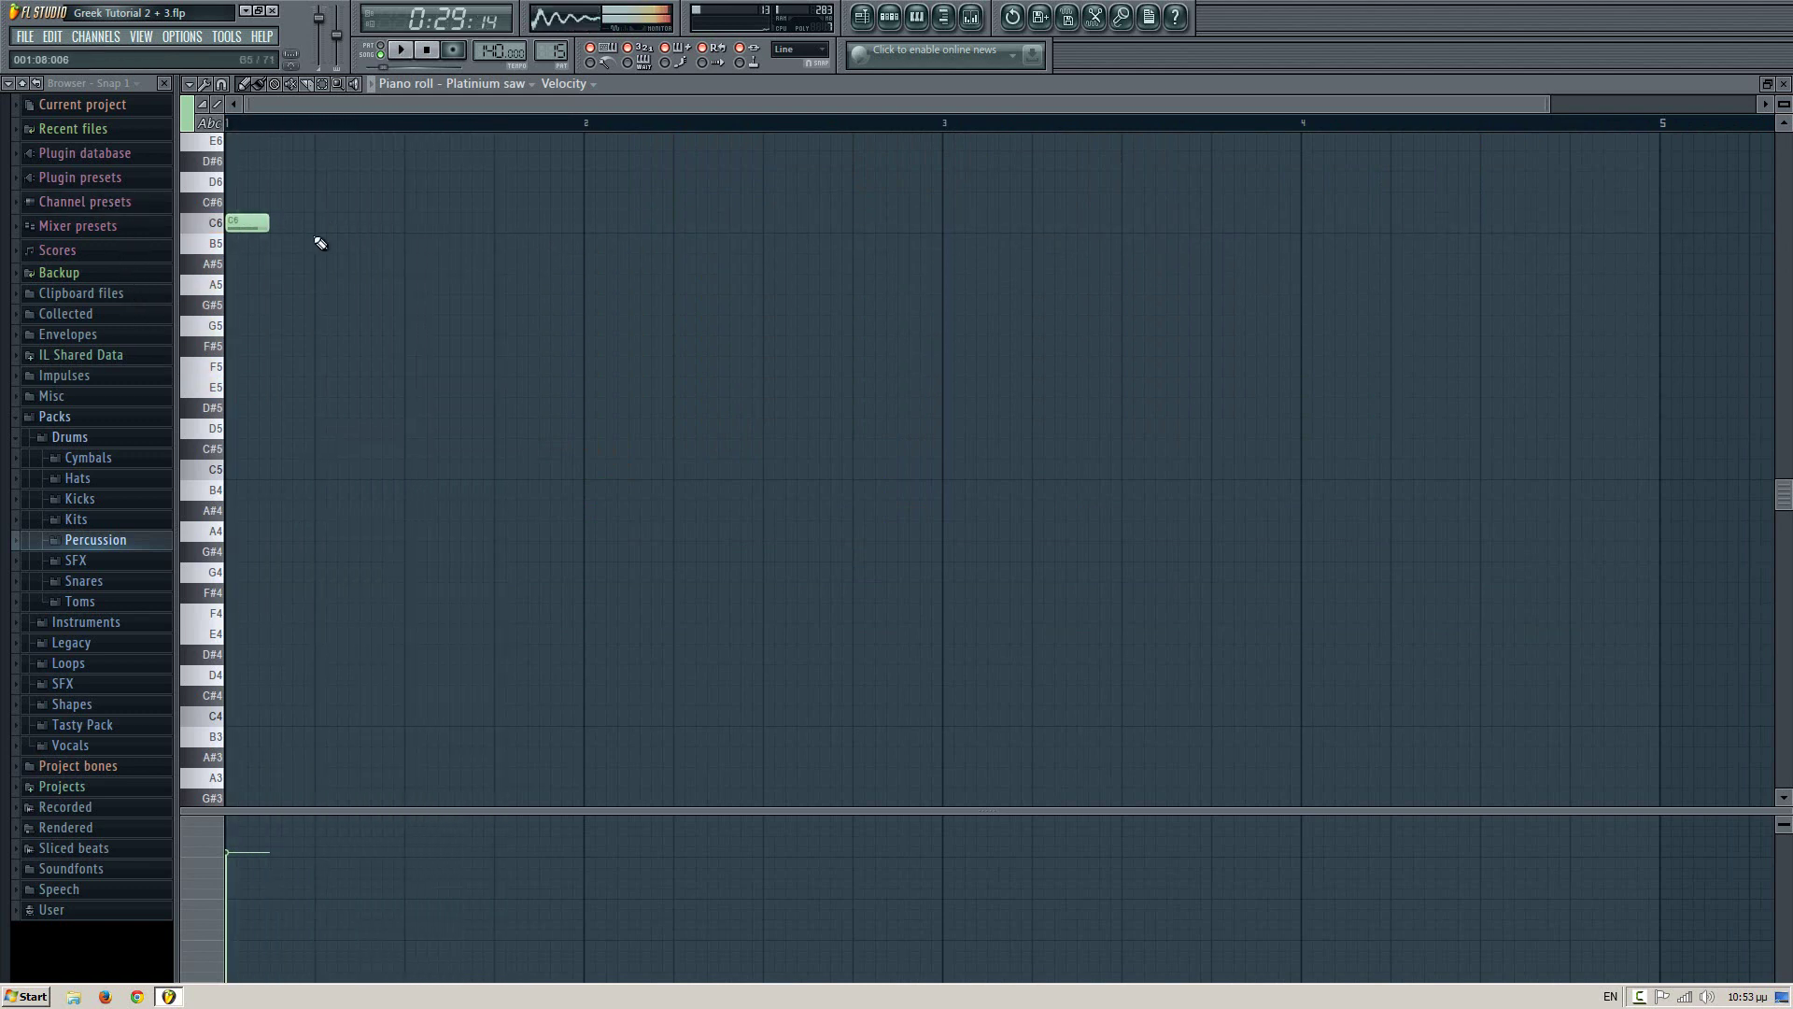
key("space")
mouse_move(245, 224)
left_mouse_down()
mouse_move(234, 295)
mouse_move(300, 249)
mouse_move(328, 421)
mouse_move(321, 377)
left_mouse_up()
key("space")
key("space")
key("space")
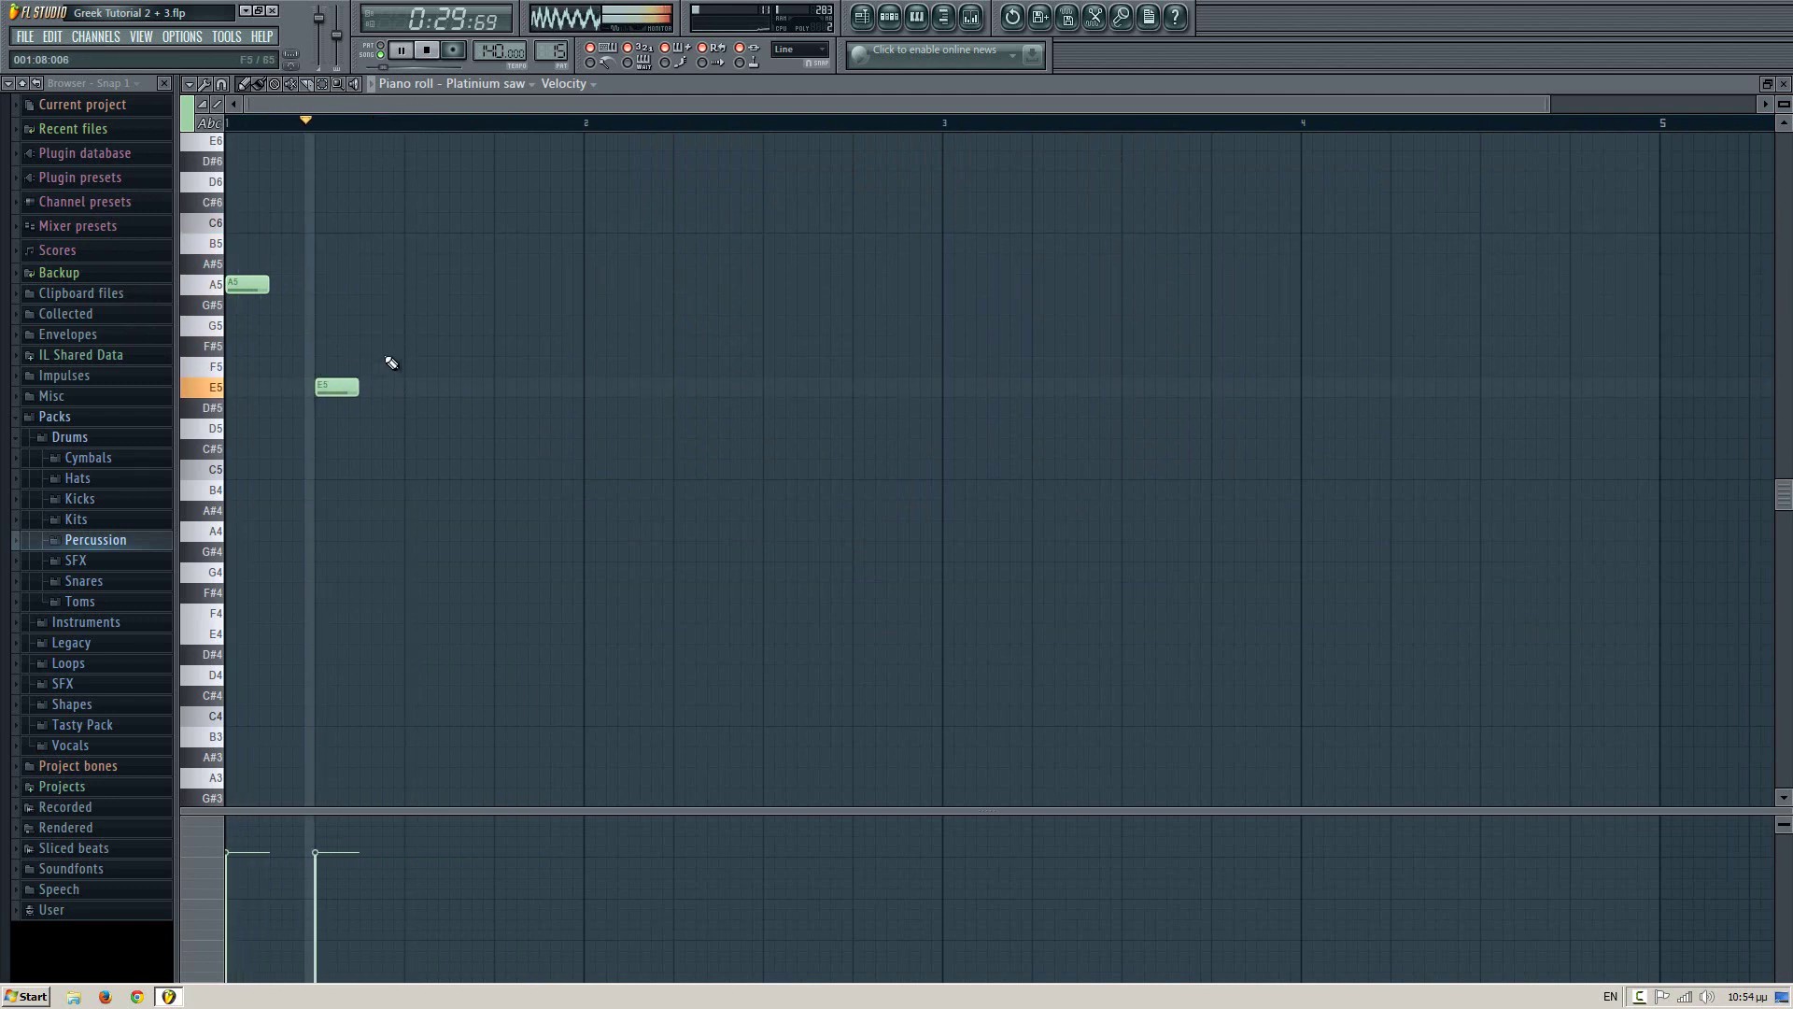
- Complete bar 1 of the Platinium saw melody with half-beat notes A5, E5, A5 and B5 running from beat 3
left_click(411, 290)
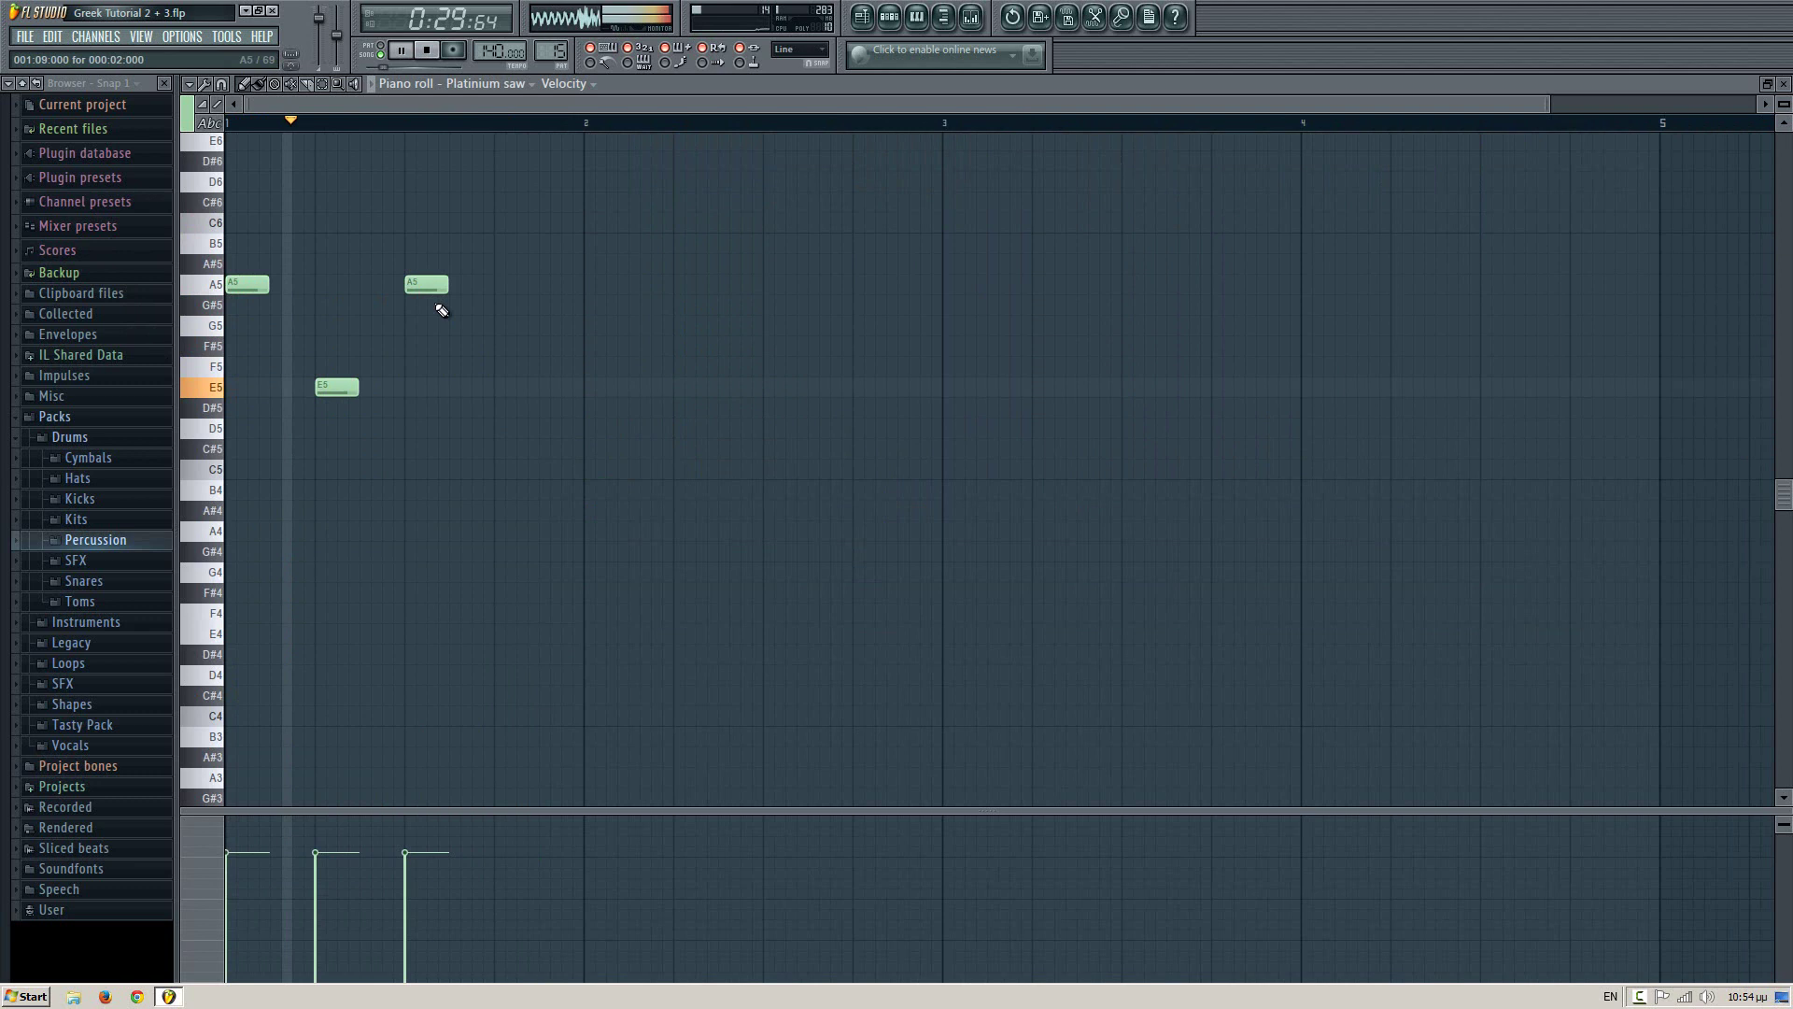
key("space")
left_click(453, 387)
left_click(501, 285)
left_click(546, 242)
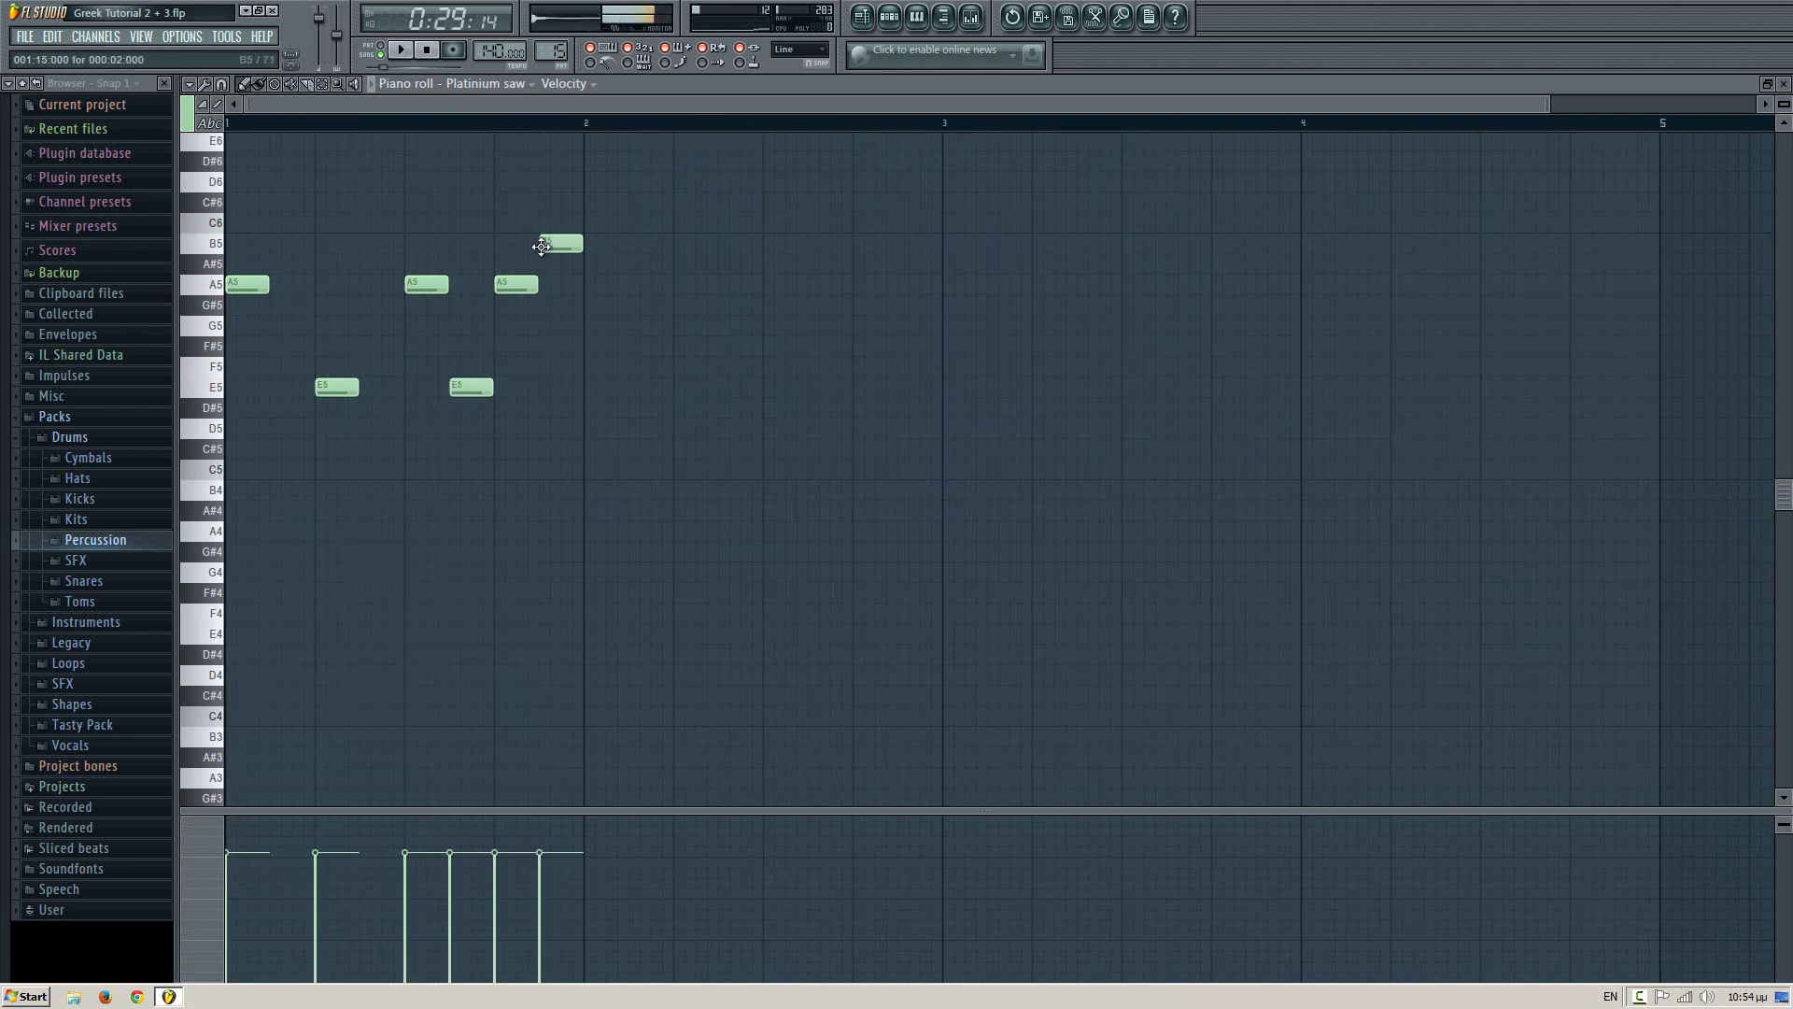
key("space")
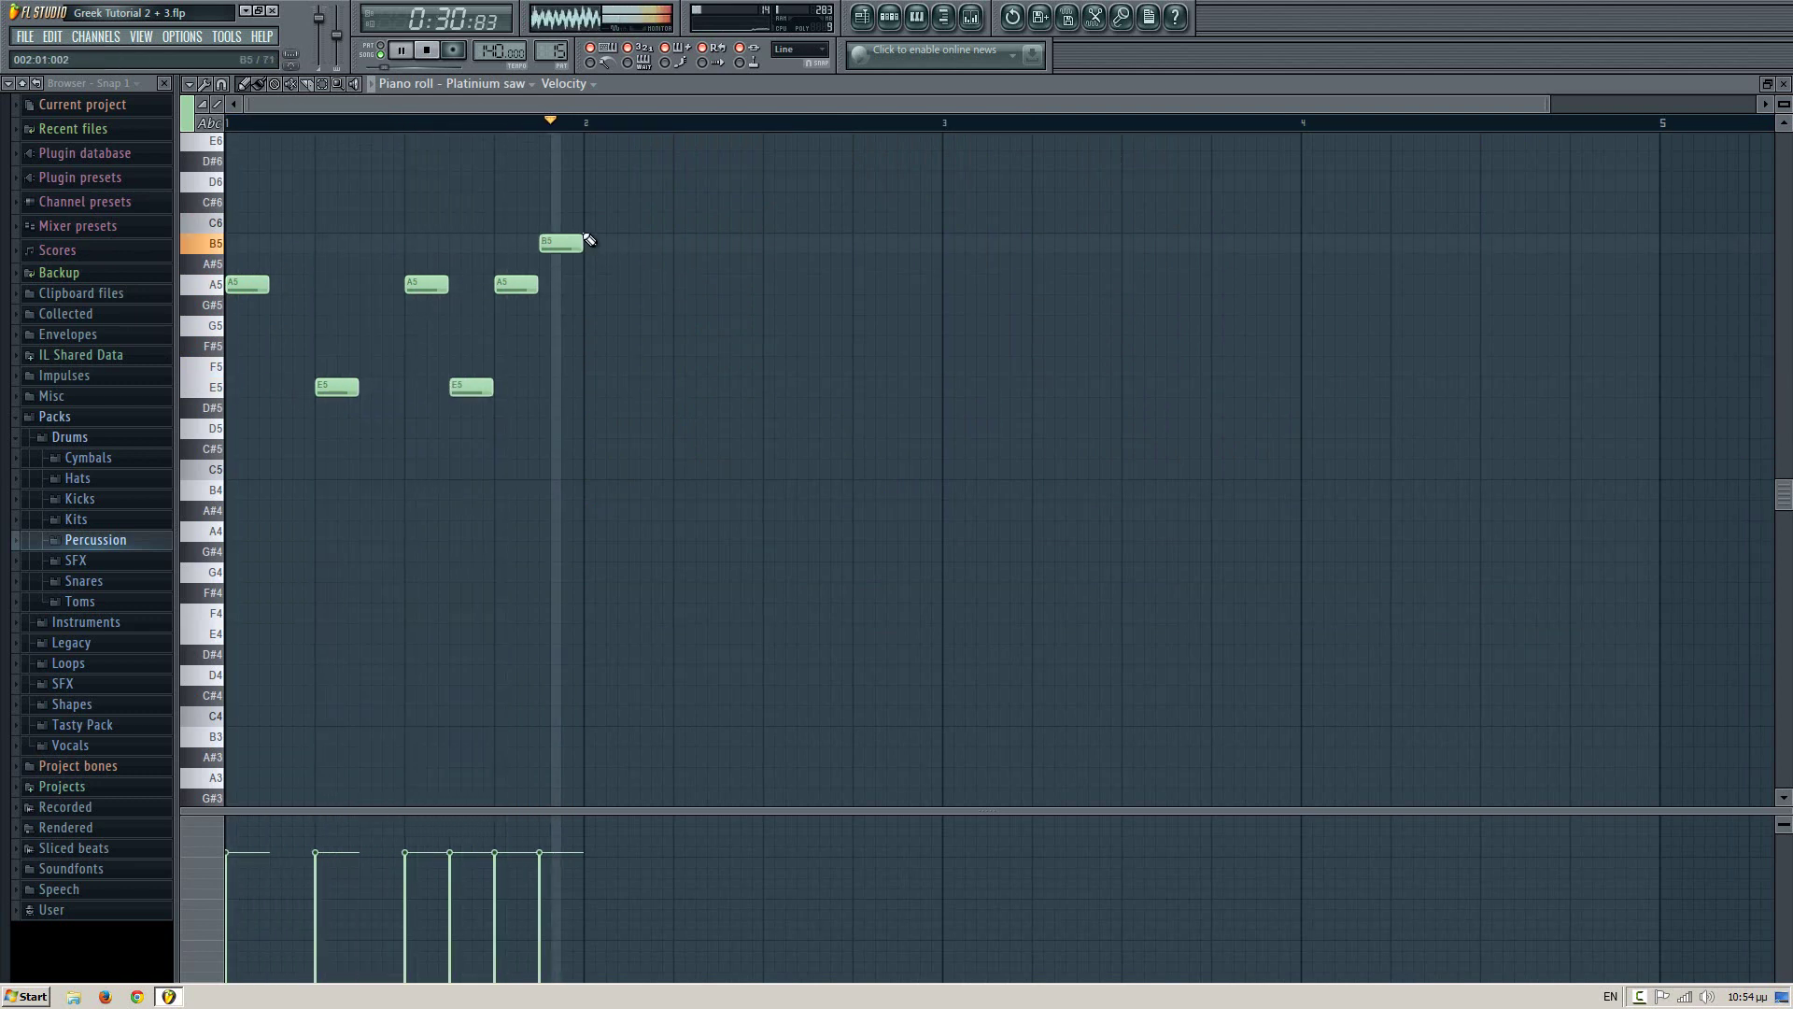
- Fill bar 2 with half-beat notes: C6 on beats 1, 2 and 3, followed by D6, C6 and B5, and play the melody
left_click(598, 223)
scroll(730, 295, "up", 1)
scroll(731, 295, "up", 5)
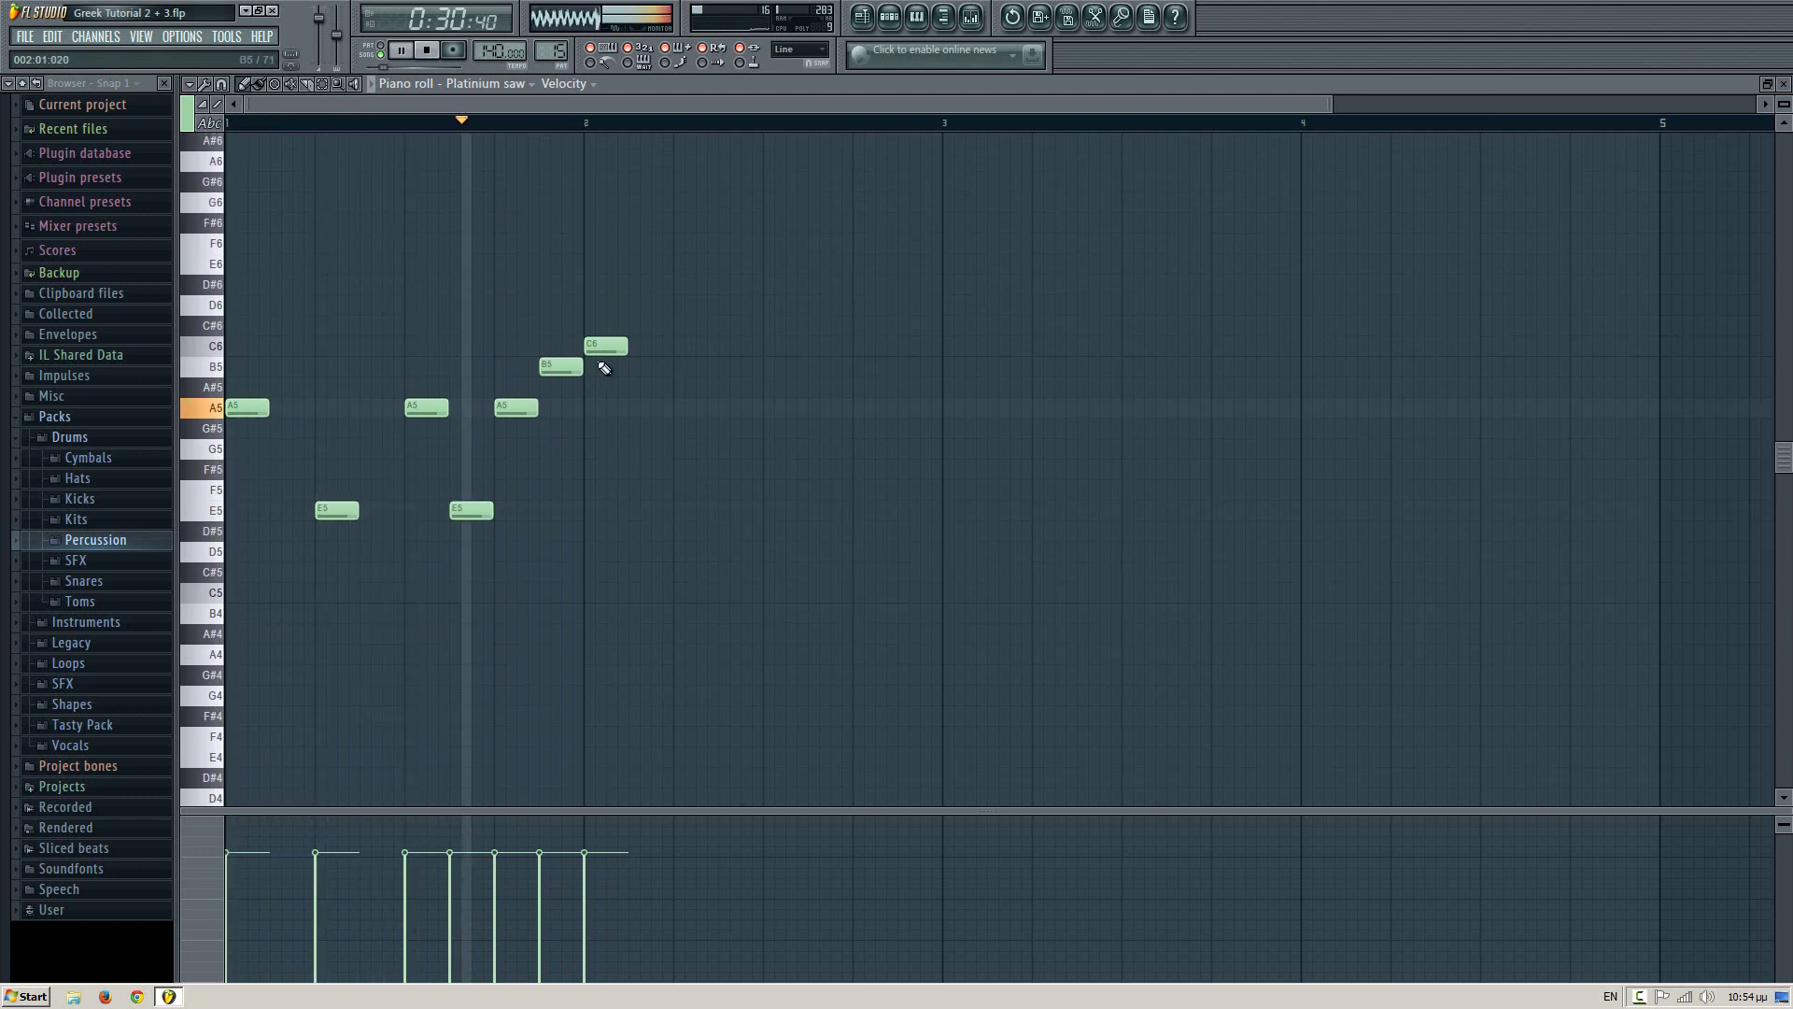
left_click(680, 346)
key("space")
left_click(769, 346)
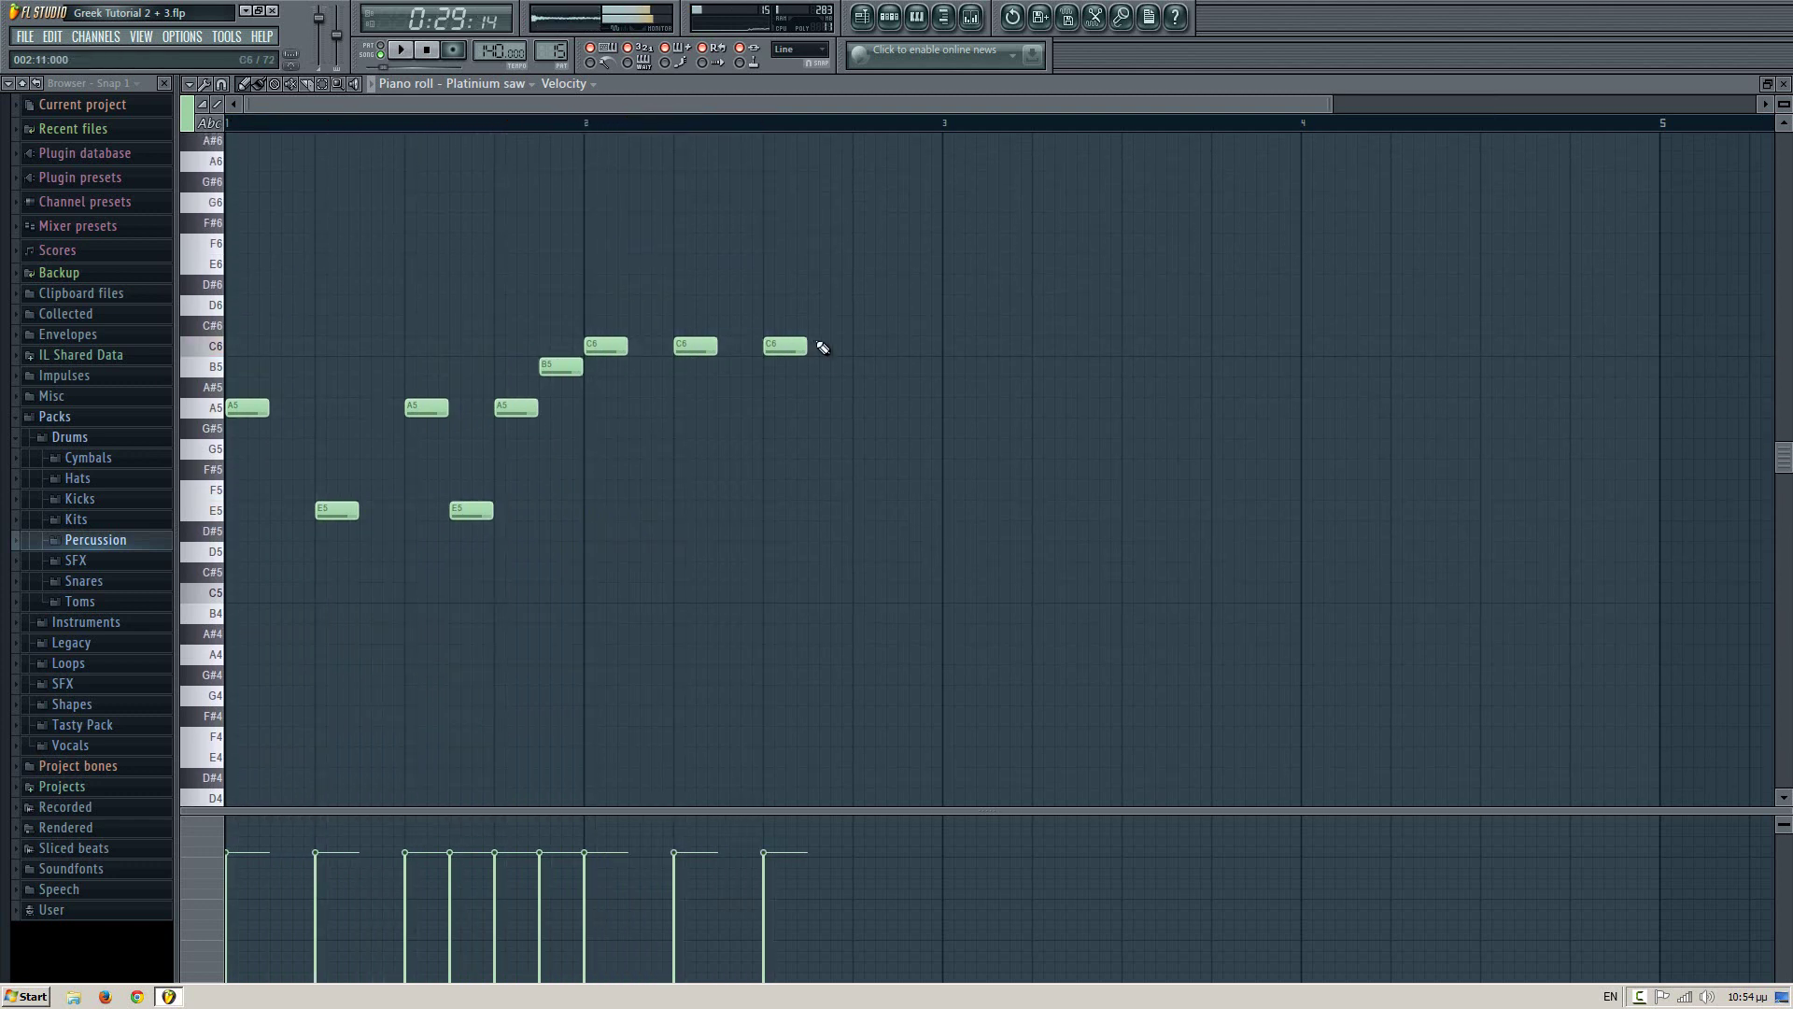
left_click(817, 305)
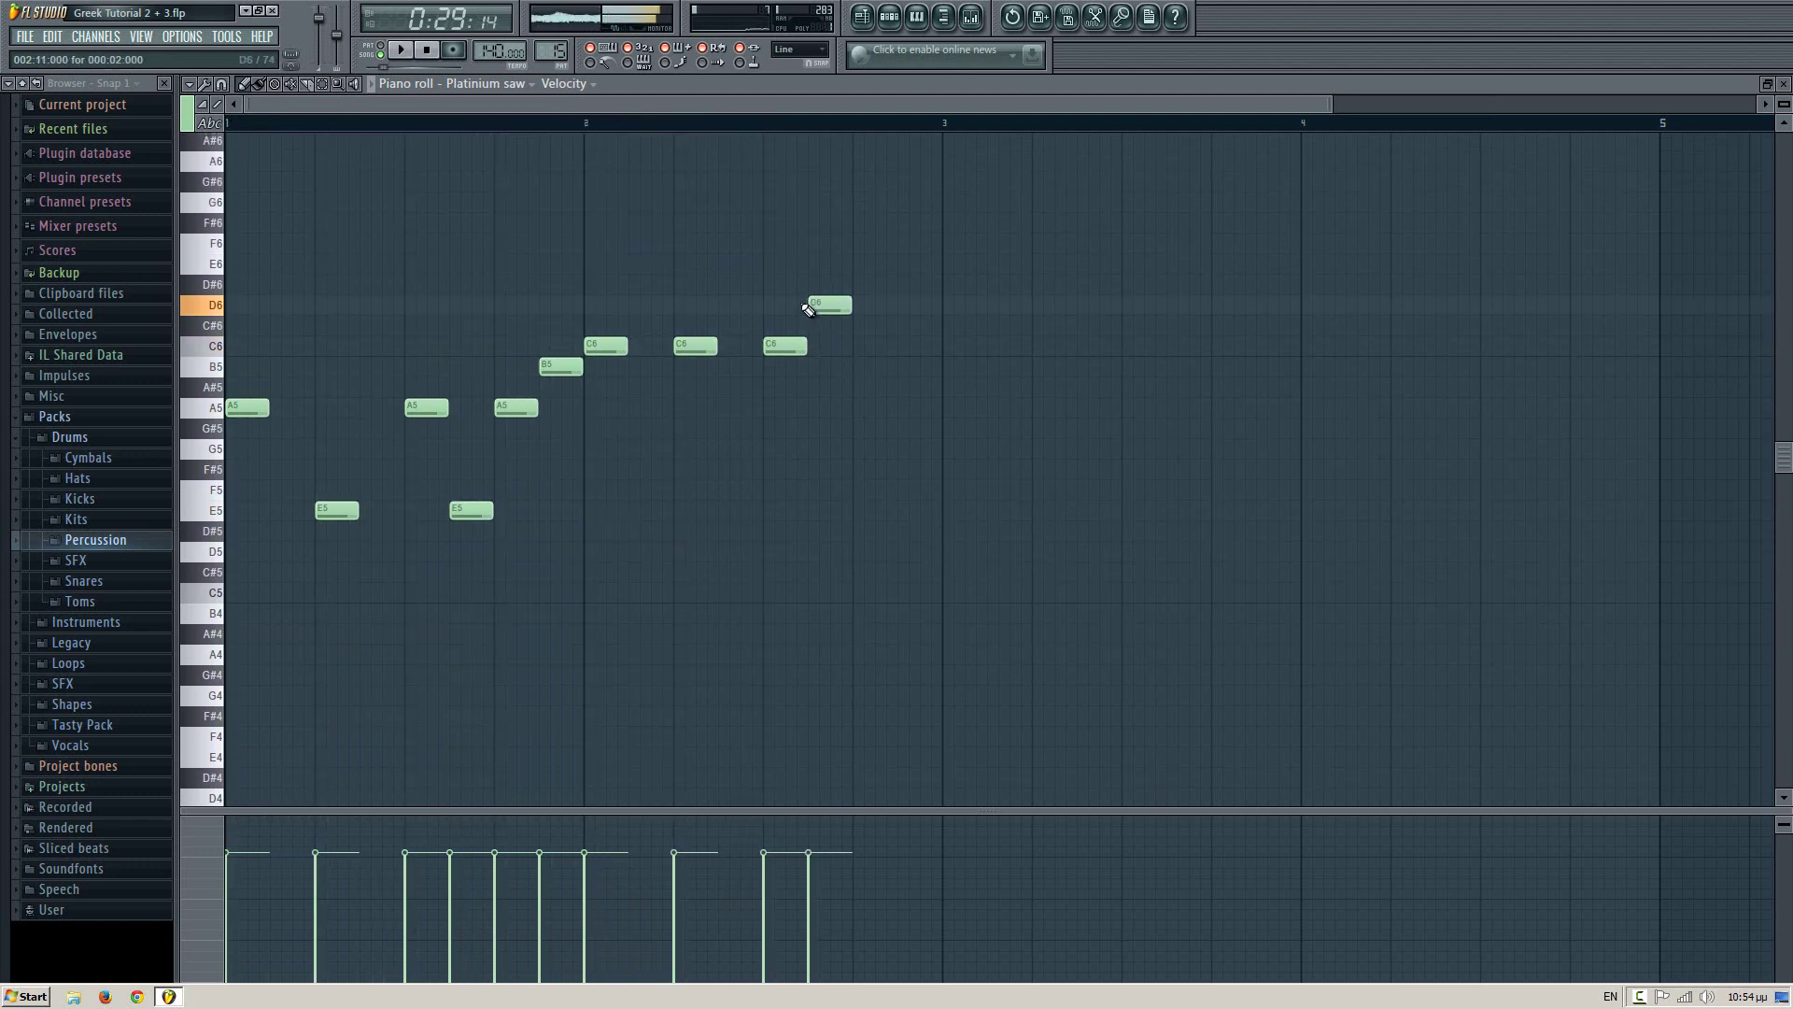
left_click(864, 346)
left_click(908, 366)
key("space")
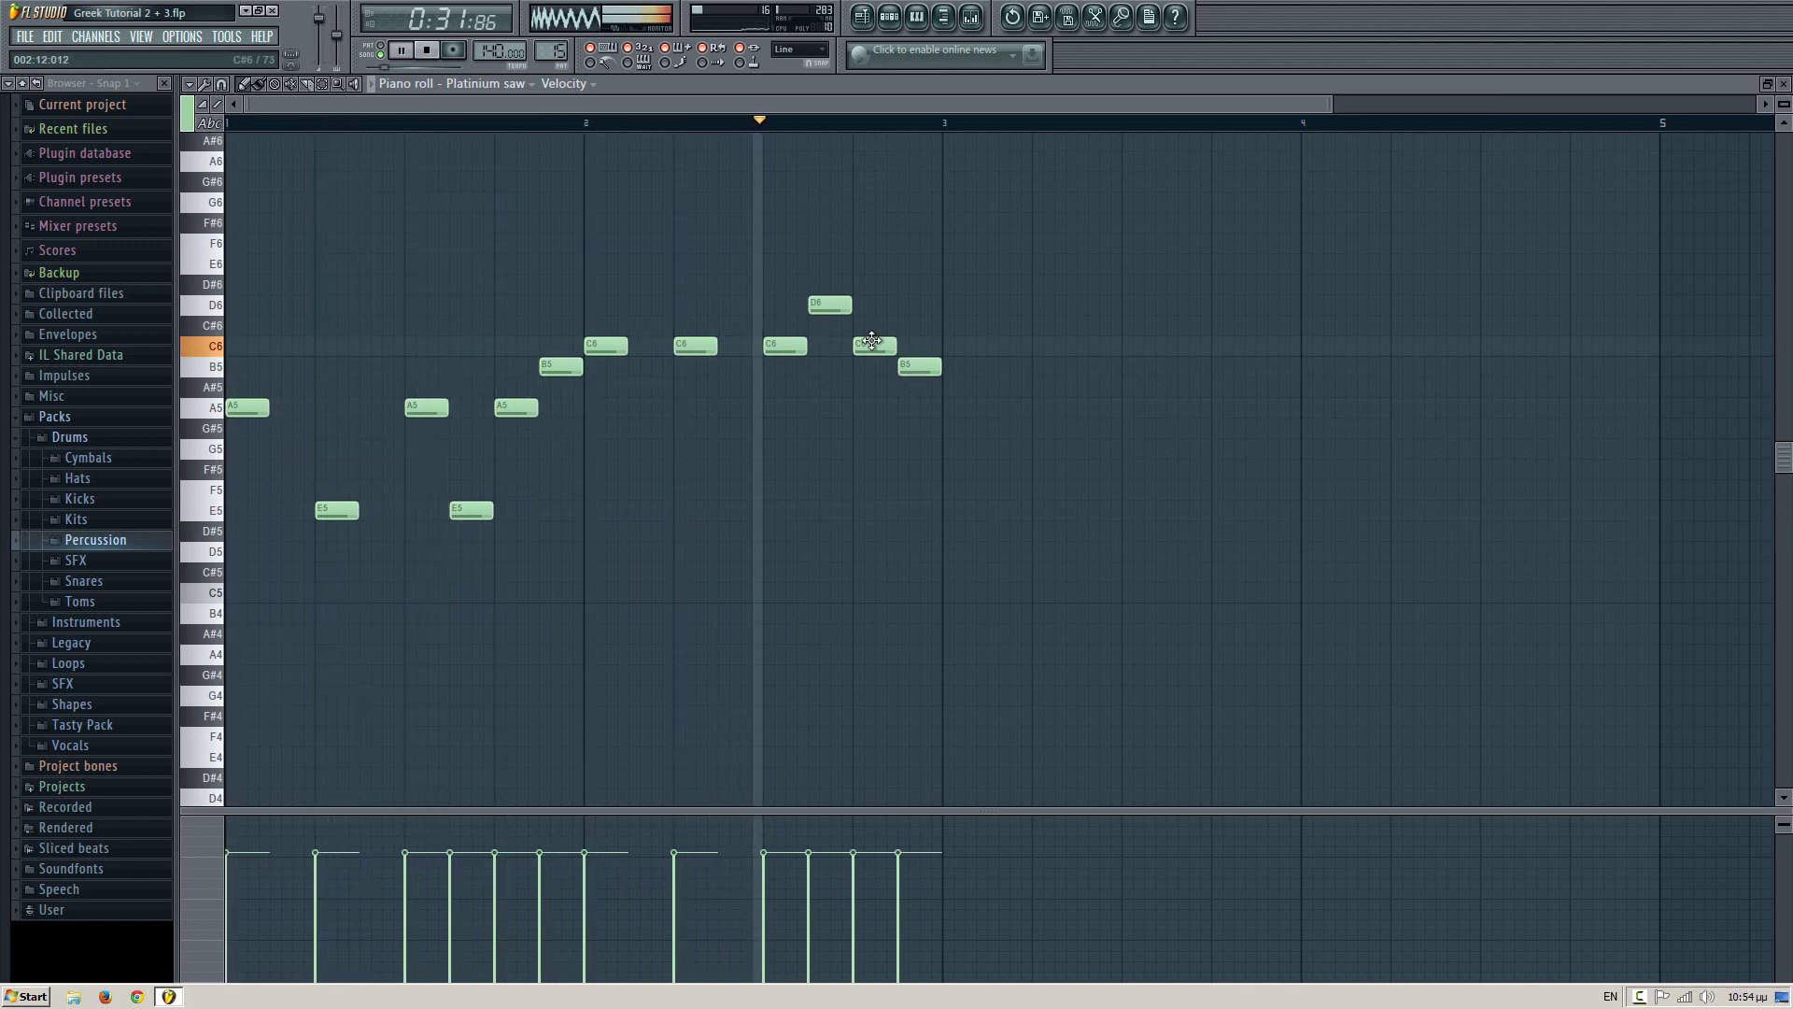
key("space")
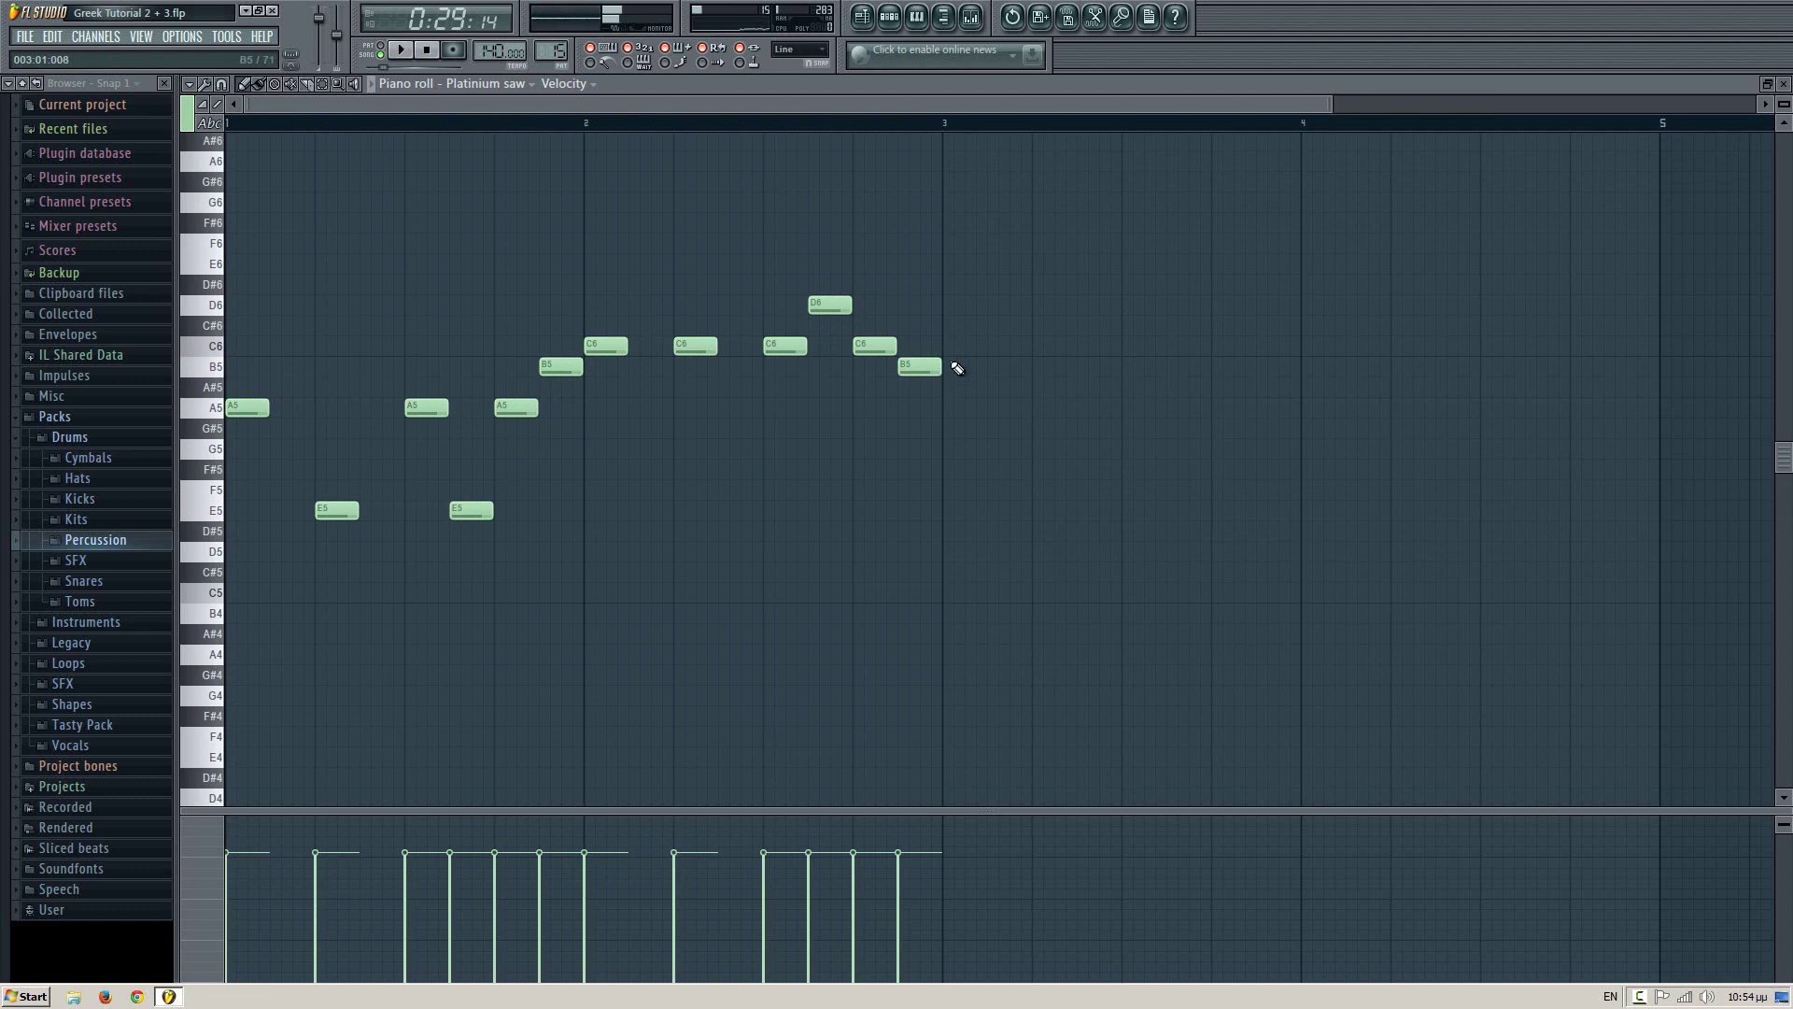
- Fill bar 3 of the Platinium saw melody with half-beat C6 notes on beats 1, 2, 3 and 4
left_click(953, 346)
left_click(1034, 347)
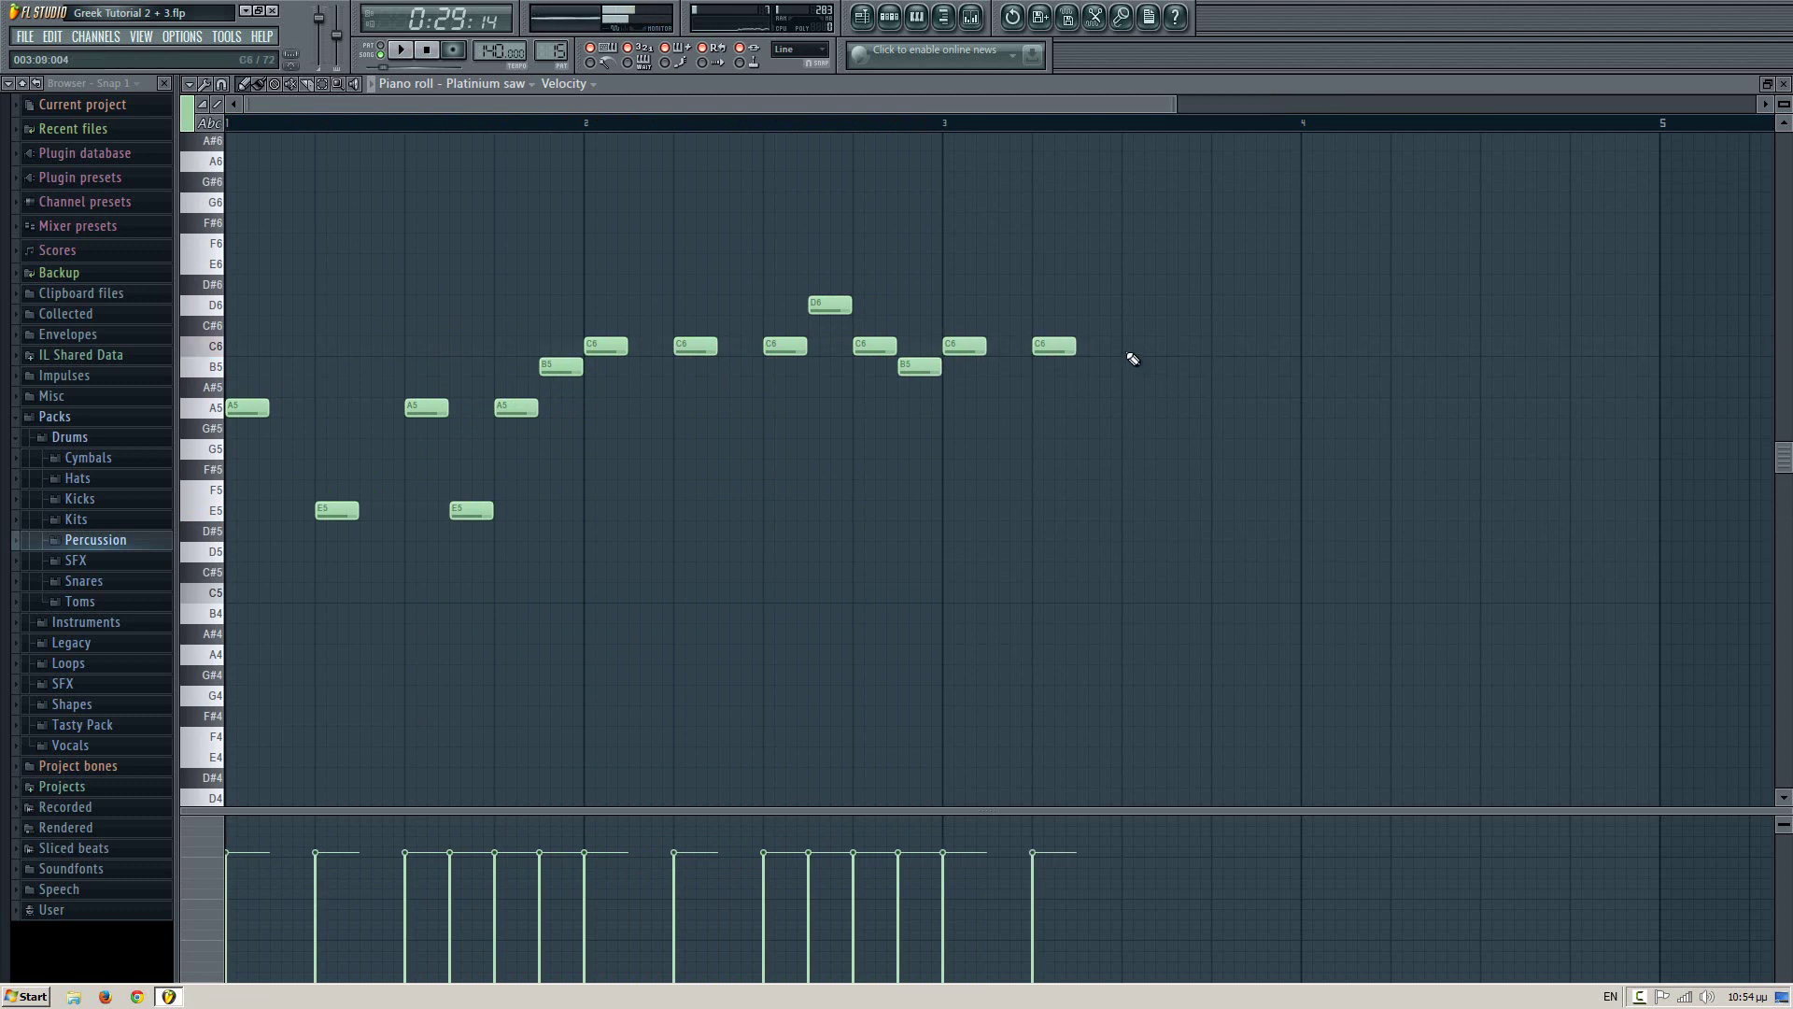
left_click(1130, 347)
left_click(1219, 347)
- Fill bar 4 with half-beat B5 notes on beats 1, 2 and 3, followed by C6 and D6, and play the melody
left_click(1309, 367)
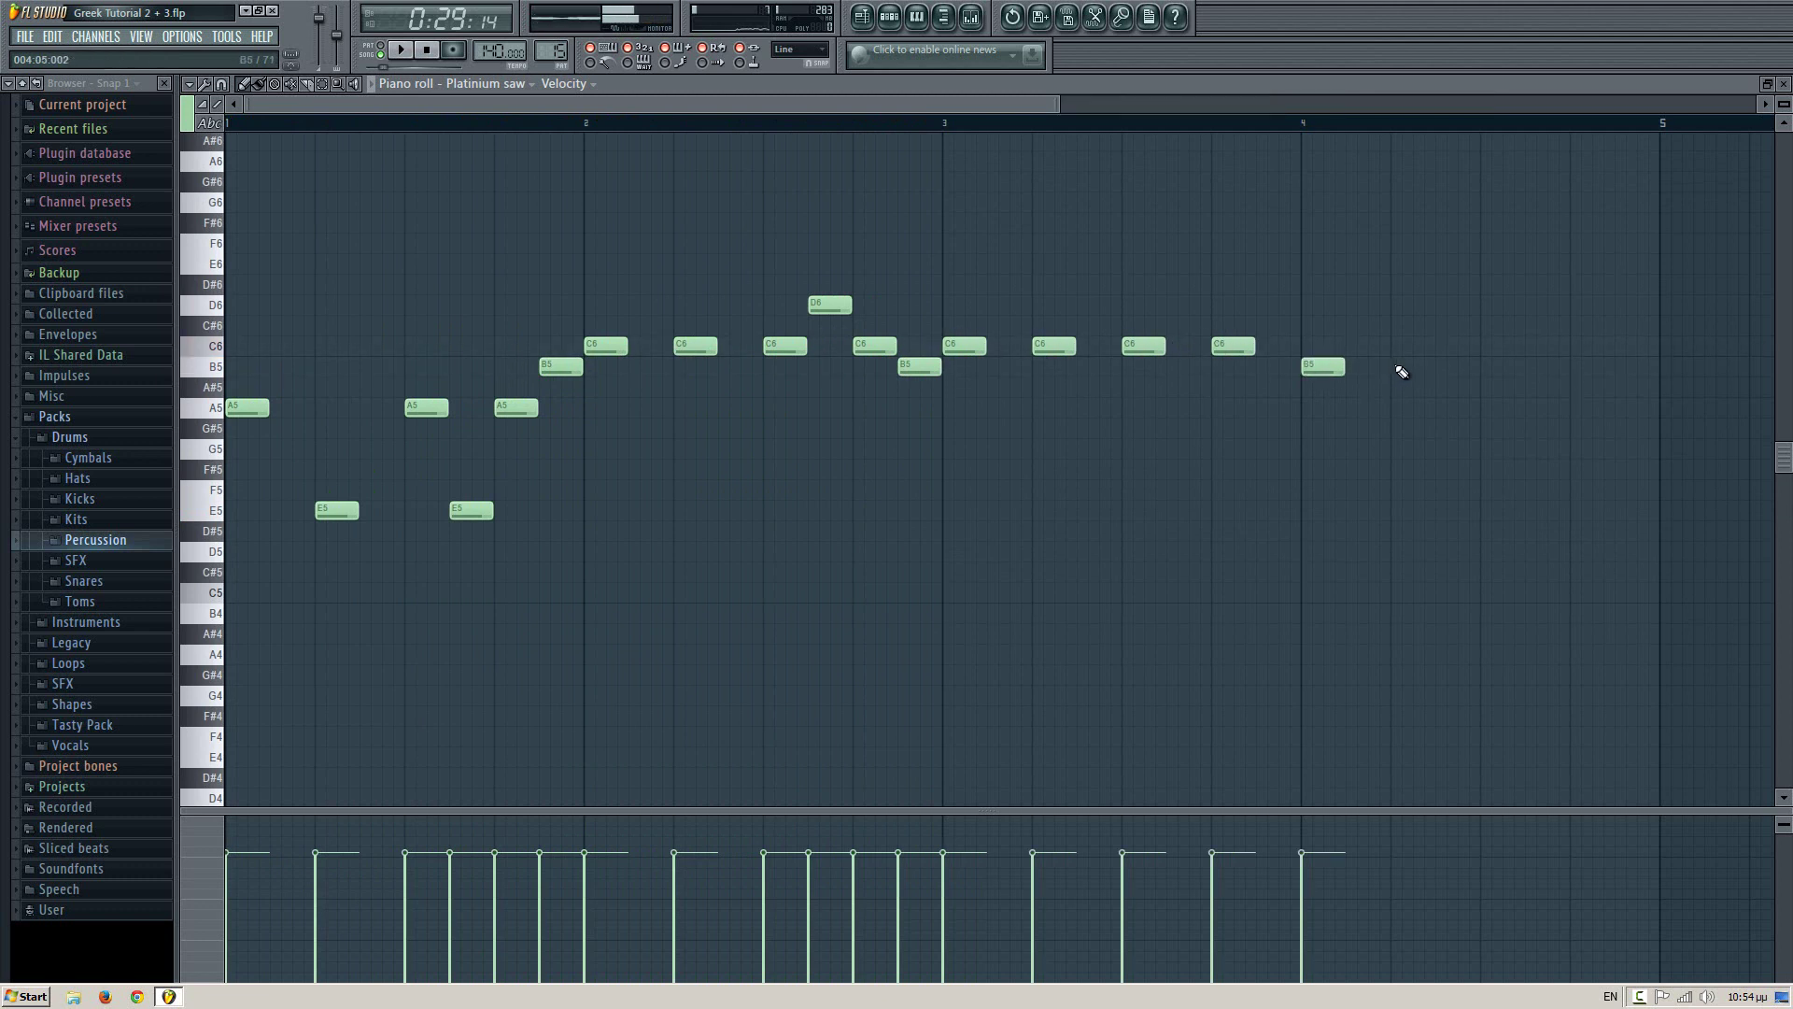
left_click(1398, 367)
left_click(1490, 367)
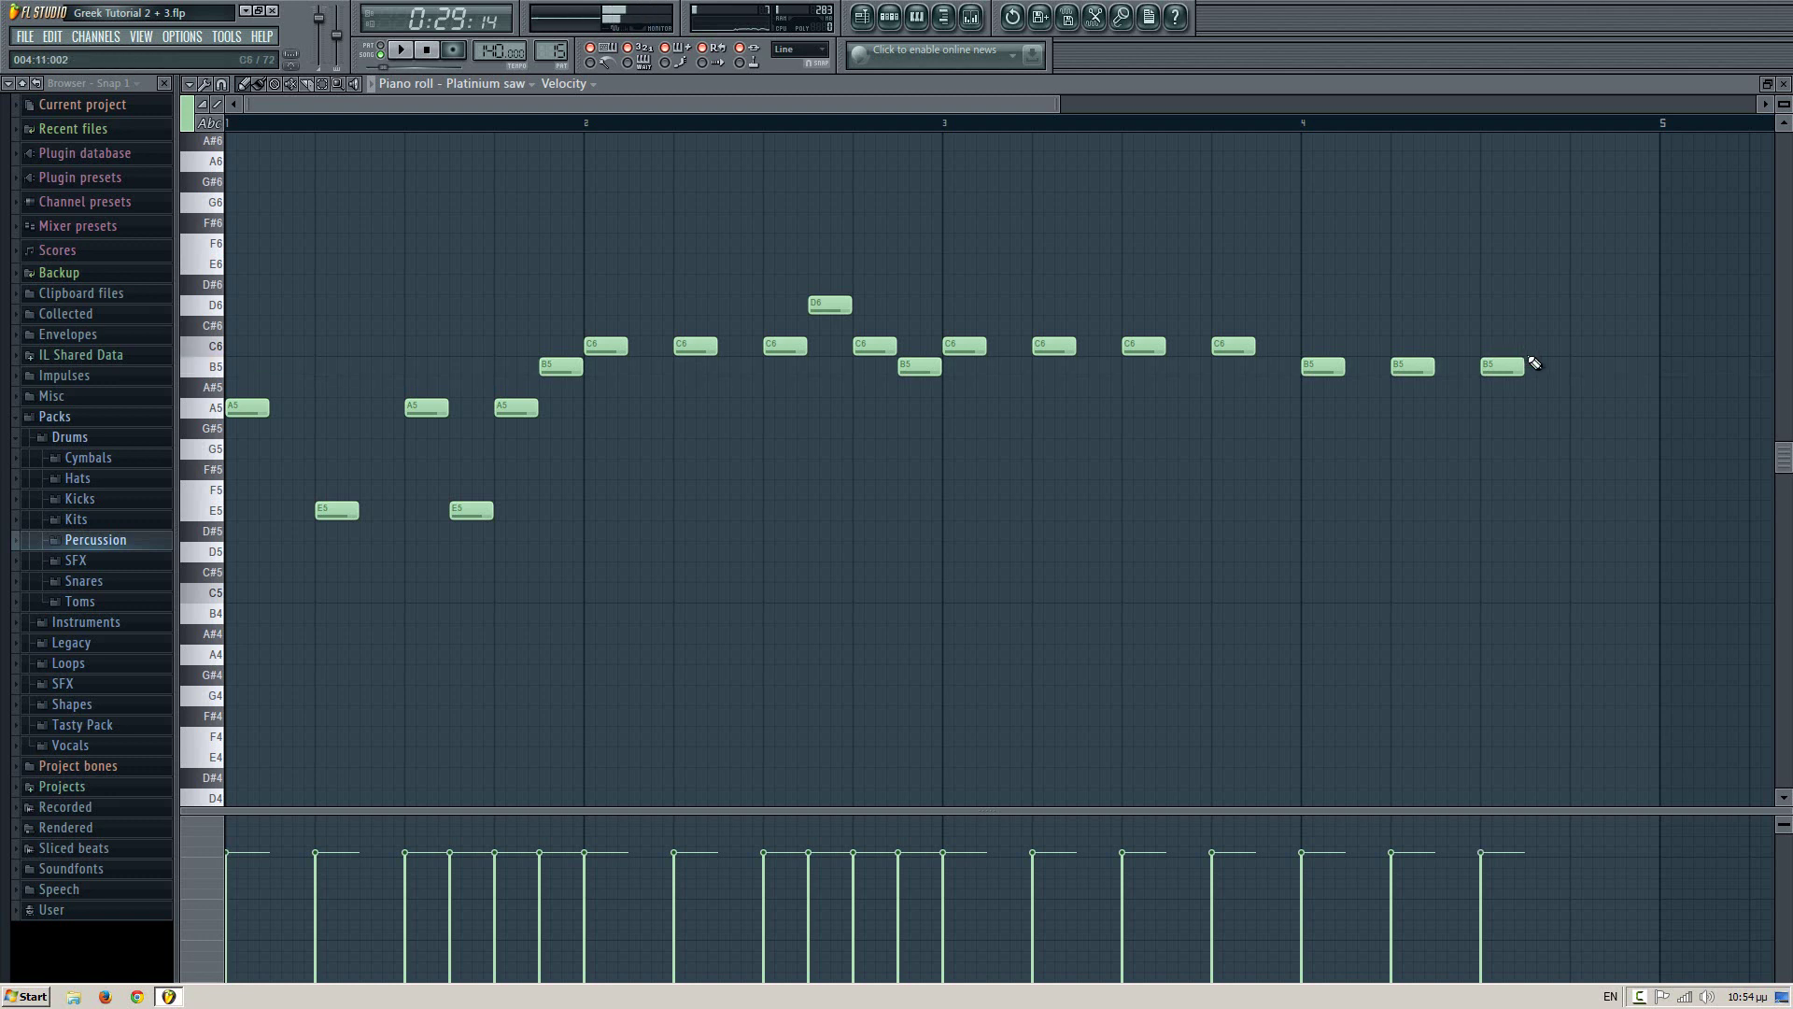
left_click(1578, 346)
left_click(1624, 306)
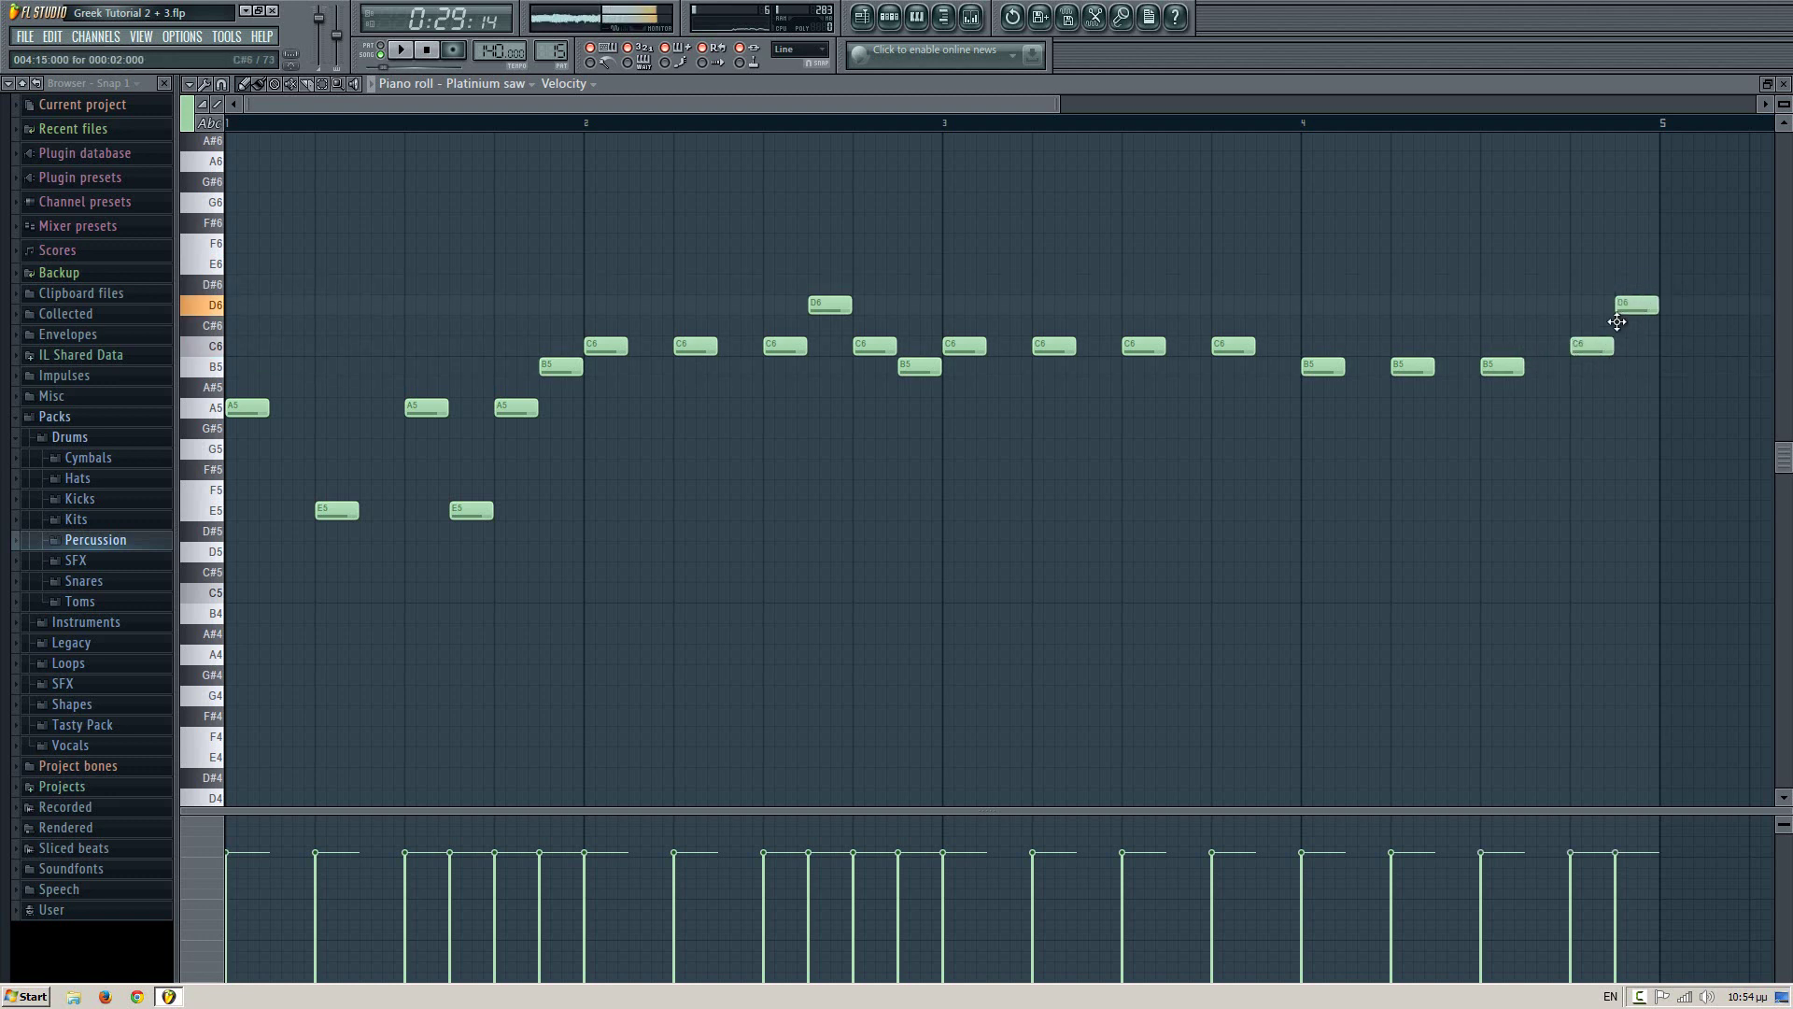
key("space")
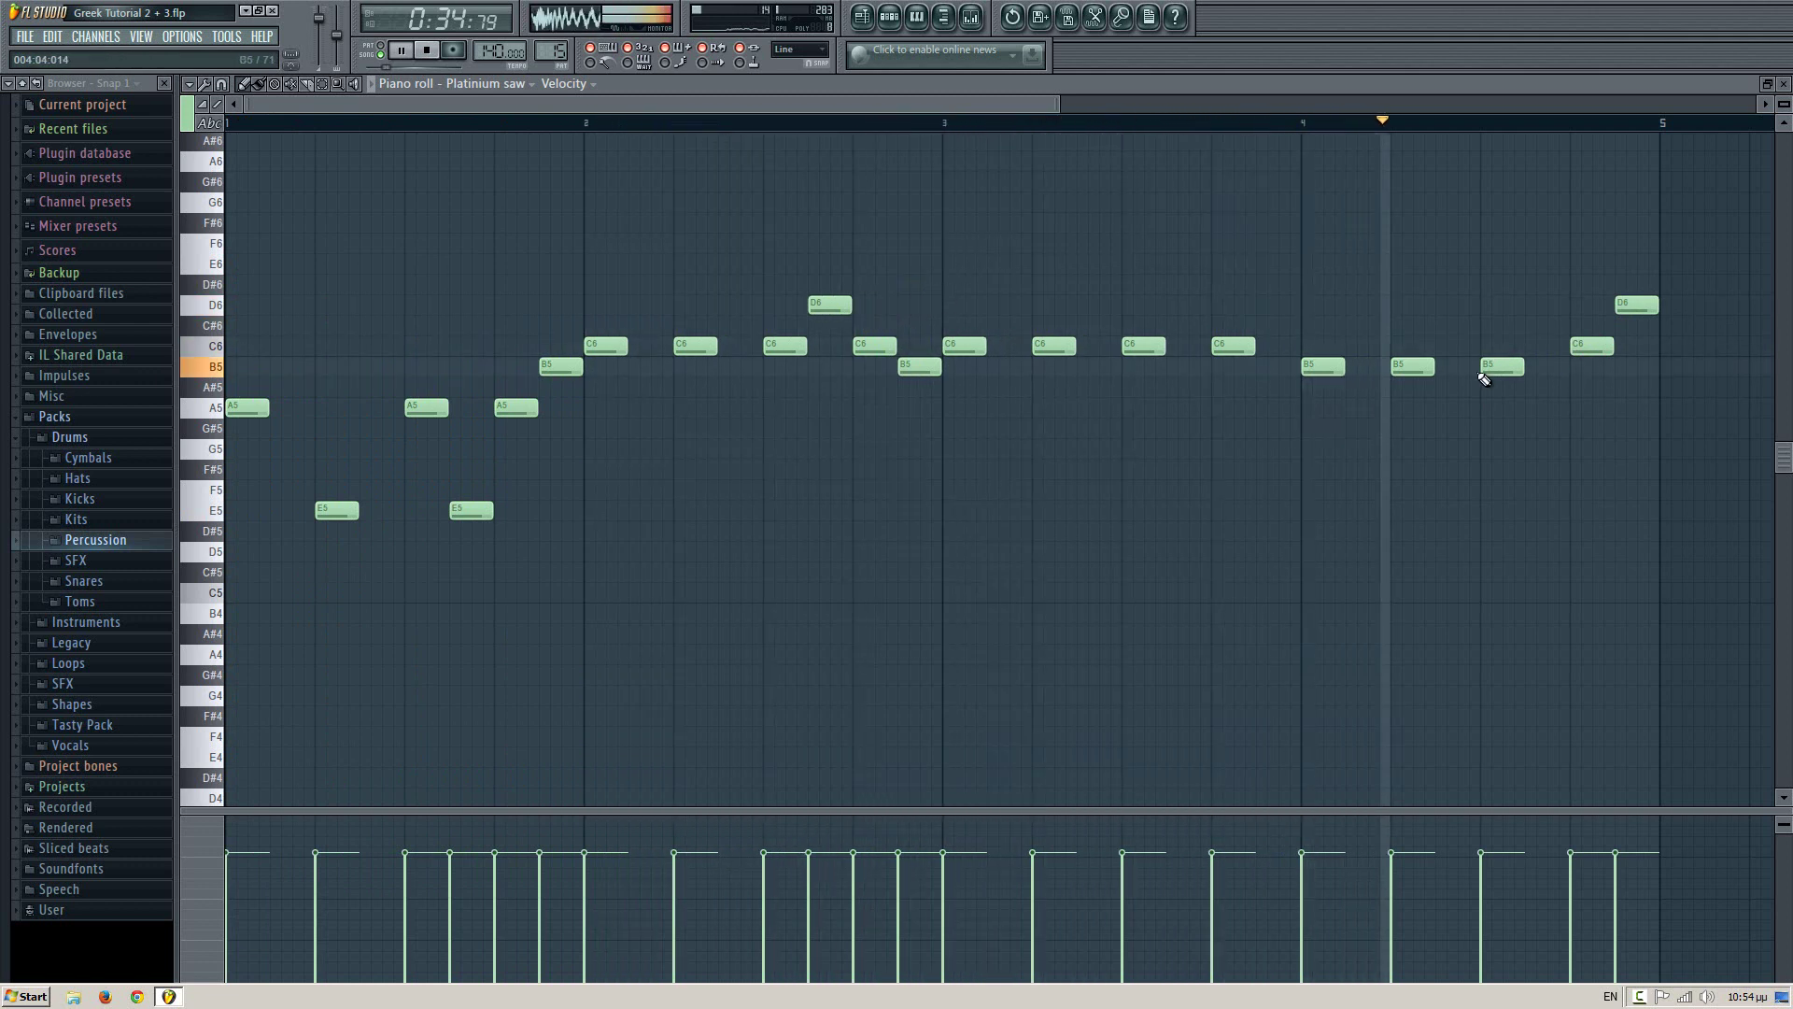
left_click(297, 140)
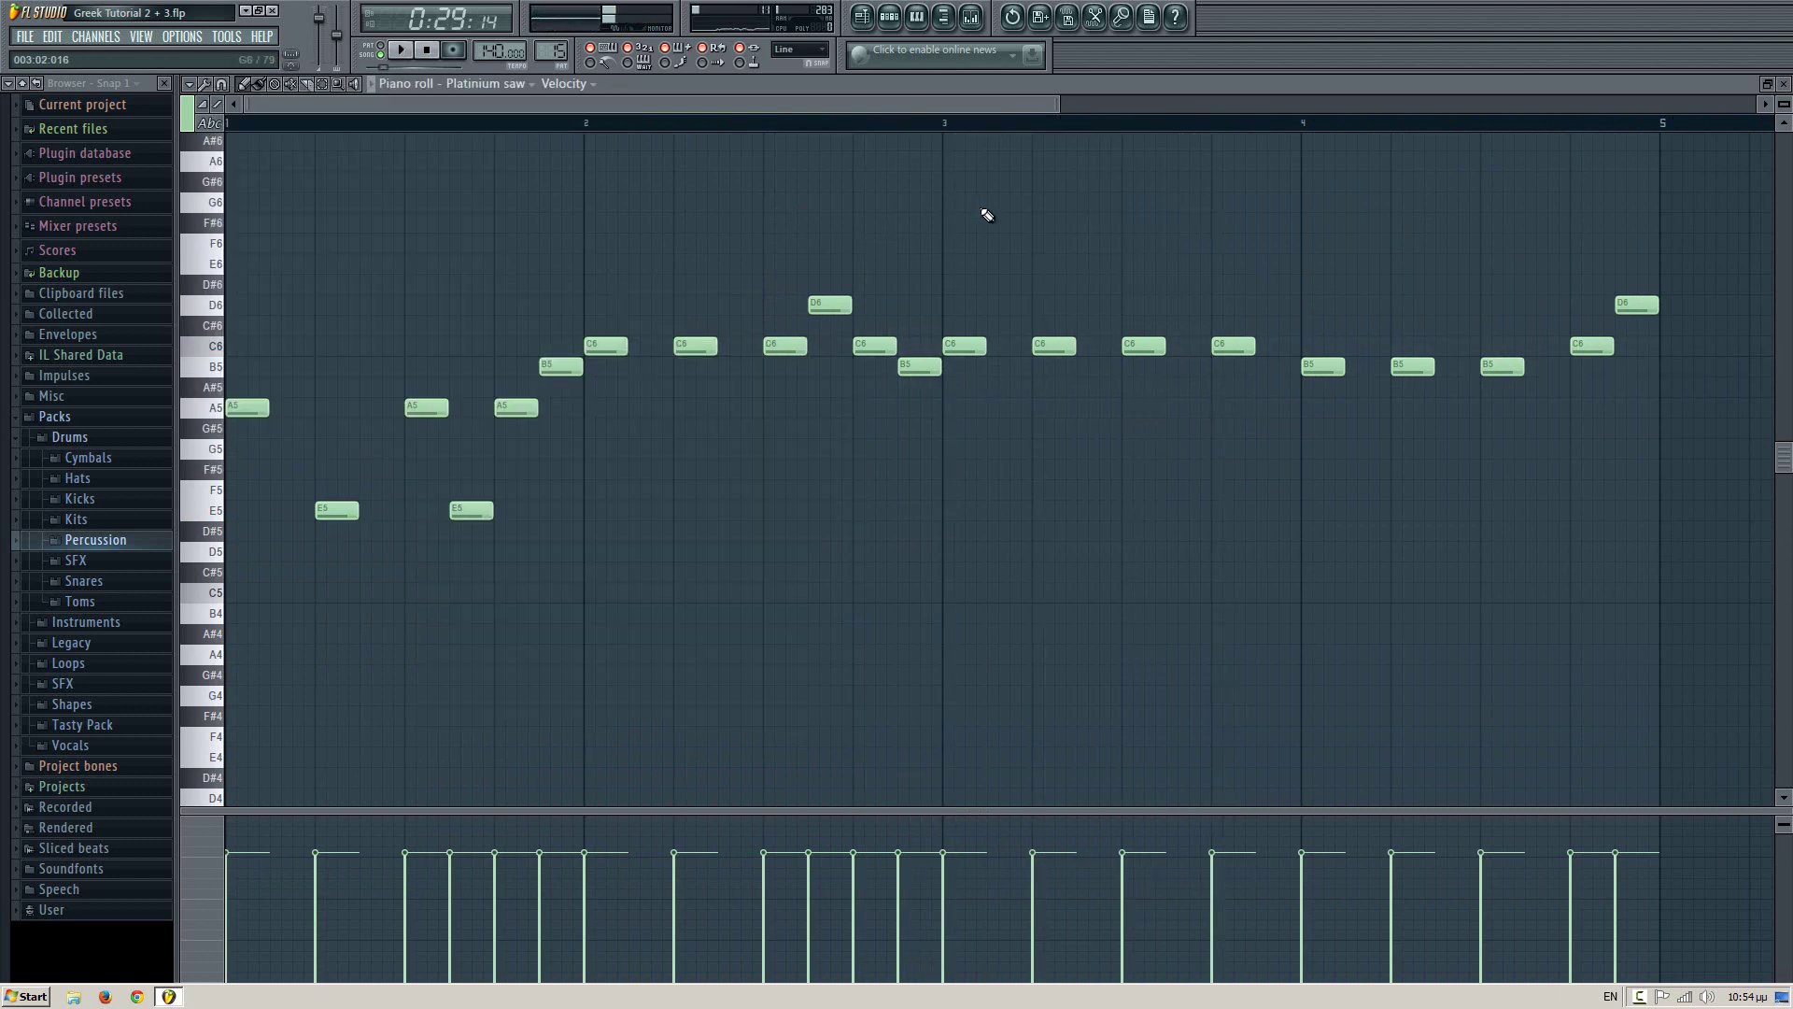
- Transpose the whole Platinium saw melody up one octave and listen to it
key("ctrl+Up")
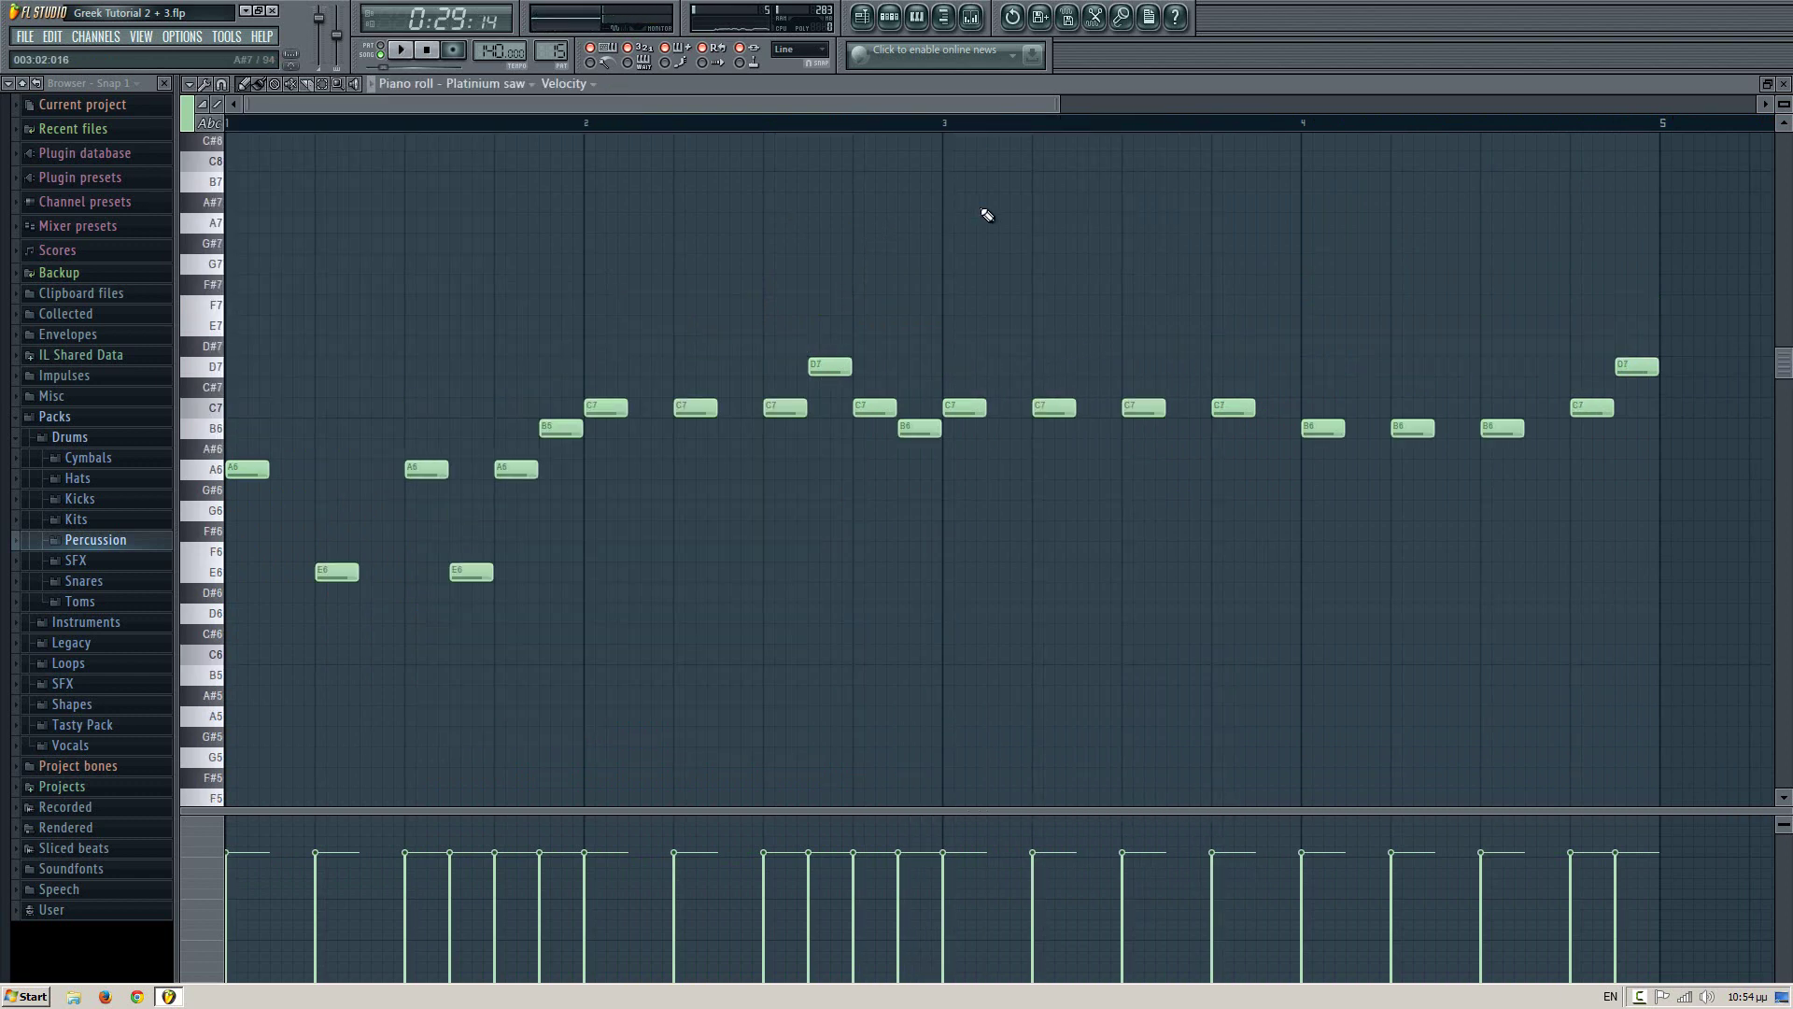
key("space")
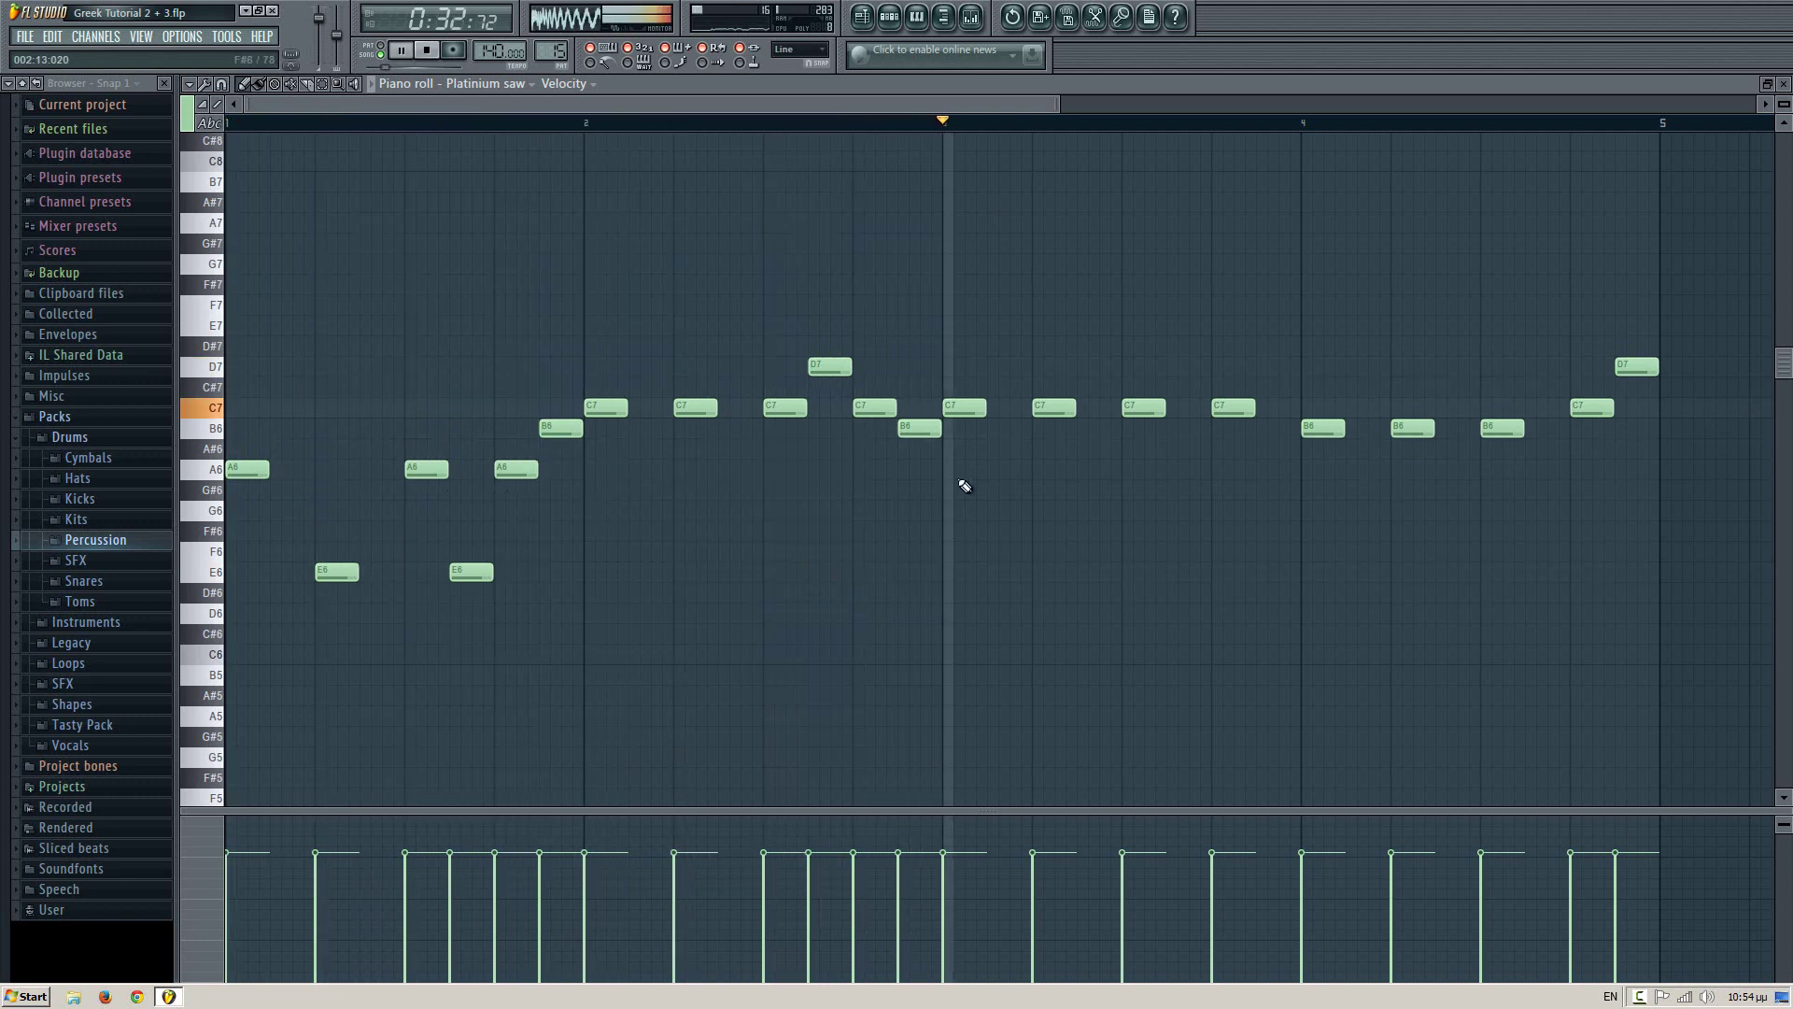
key("space")
key("space")
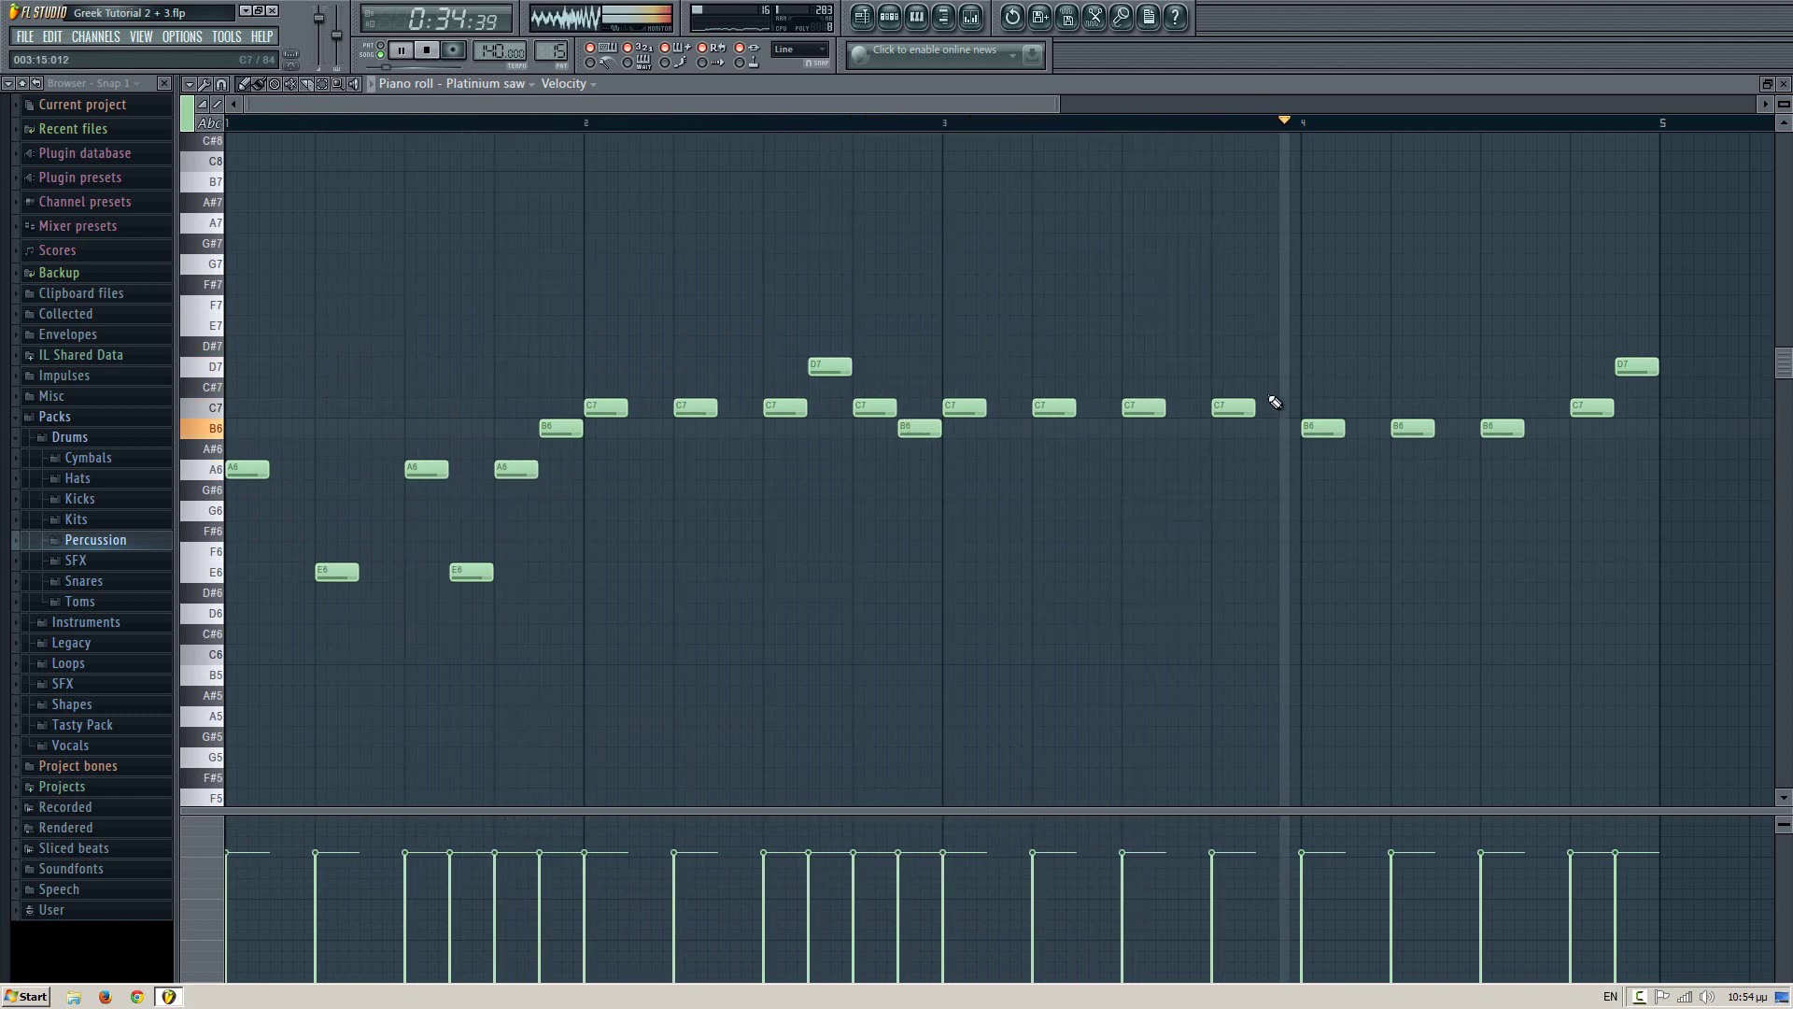
key("space")
key("space")
- Add half-beat notes D7 at the end of bar 3 and G6 after the third B6 in bar 4, checking by playback
left_click(944, 121)
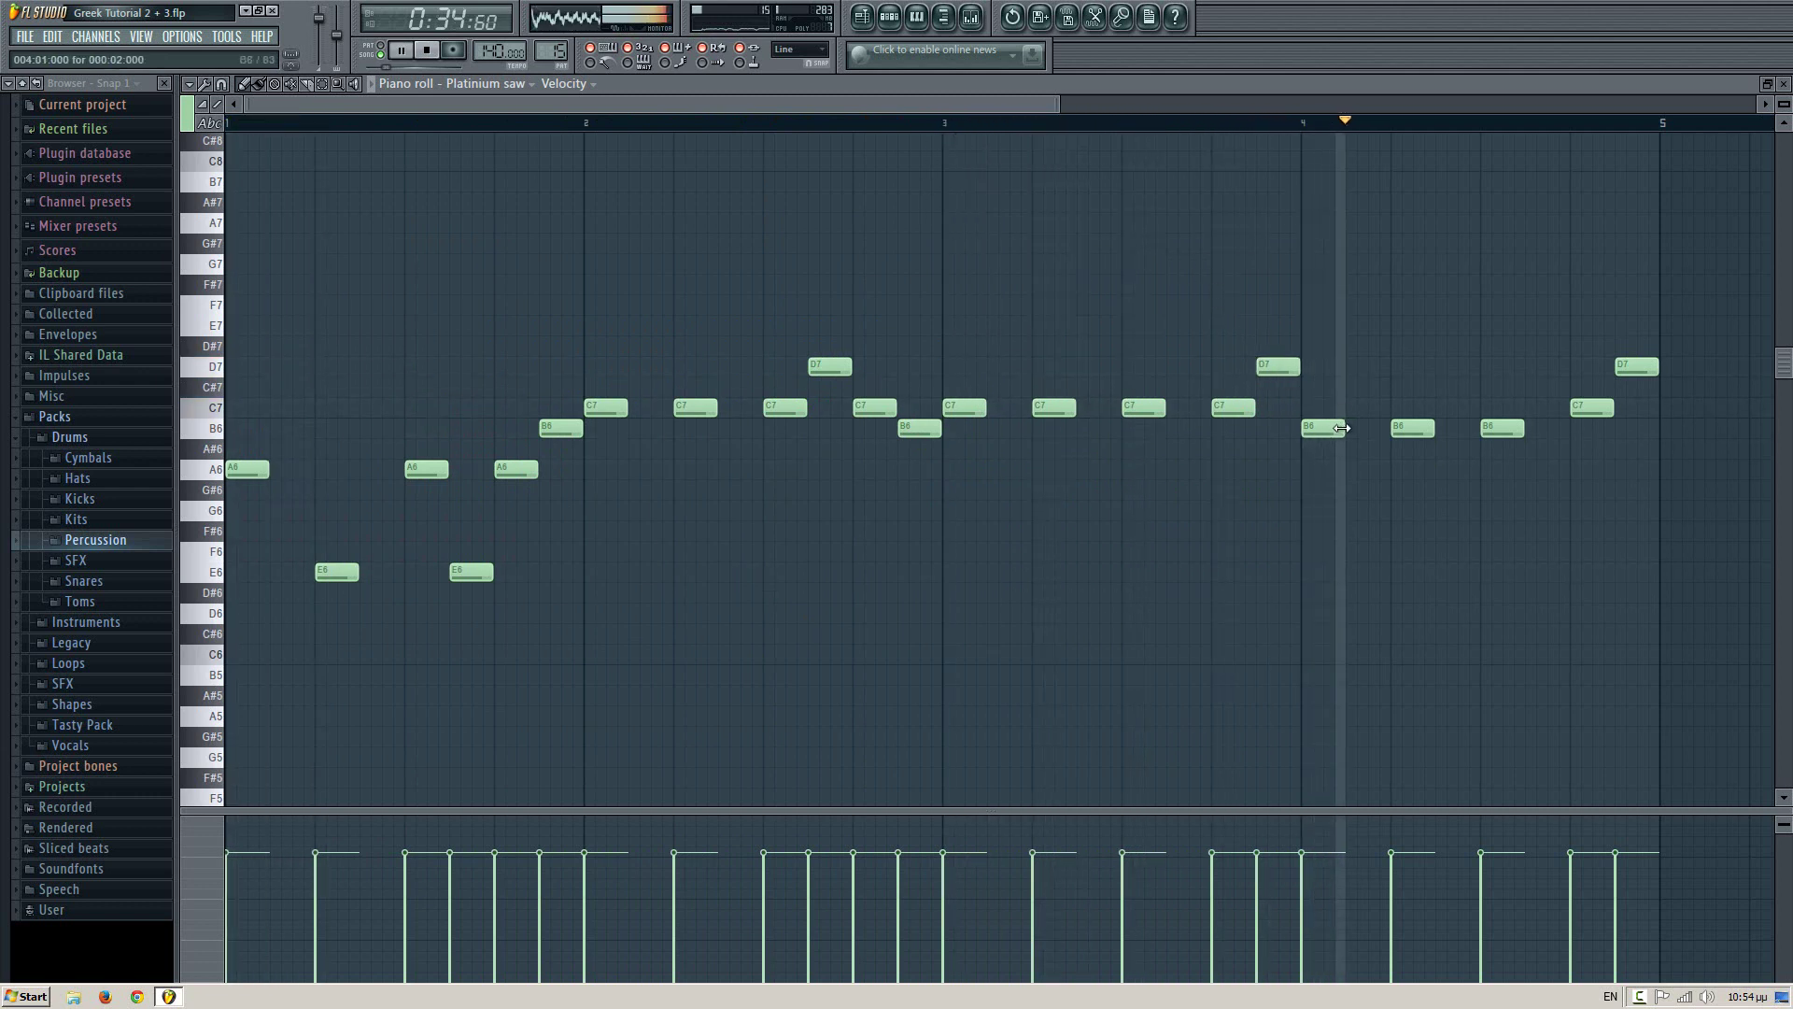
key("space")
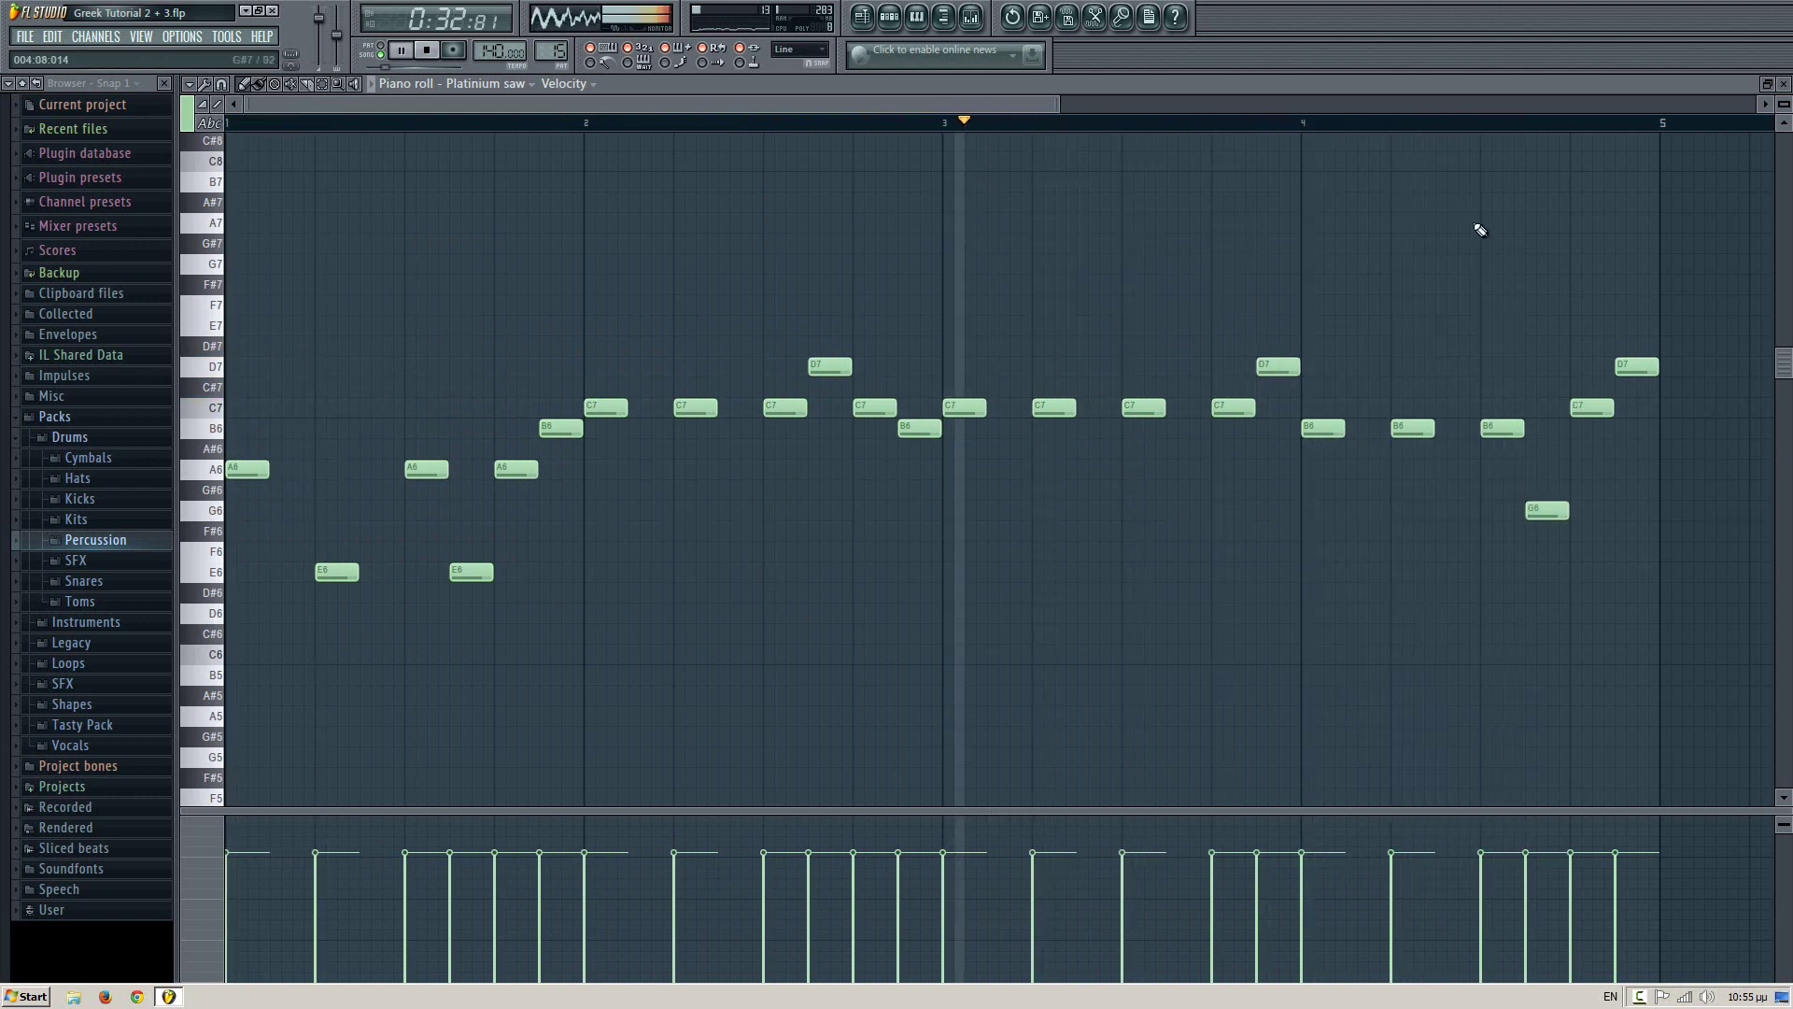
left_click(1481, 121)
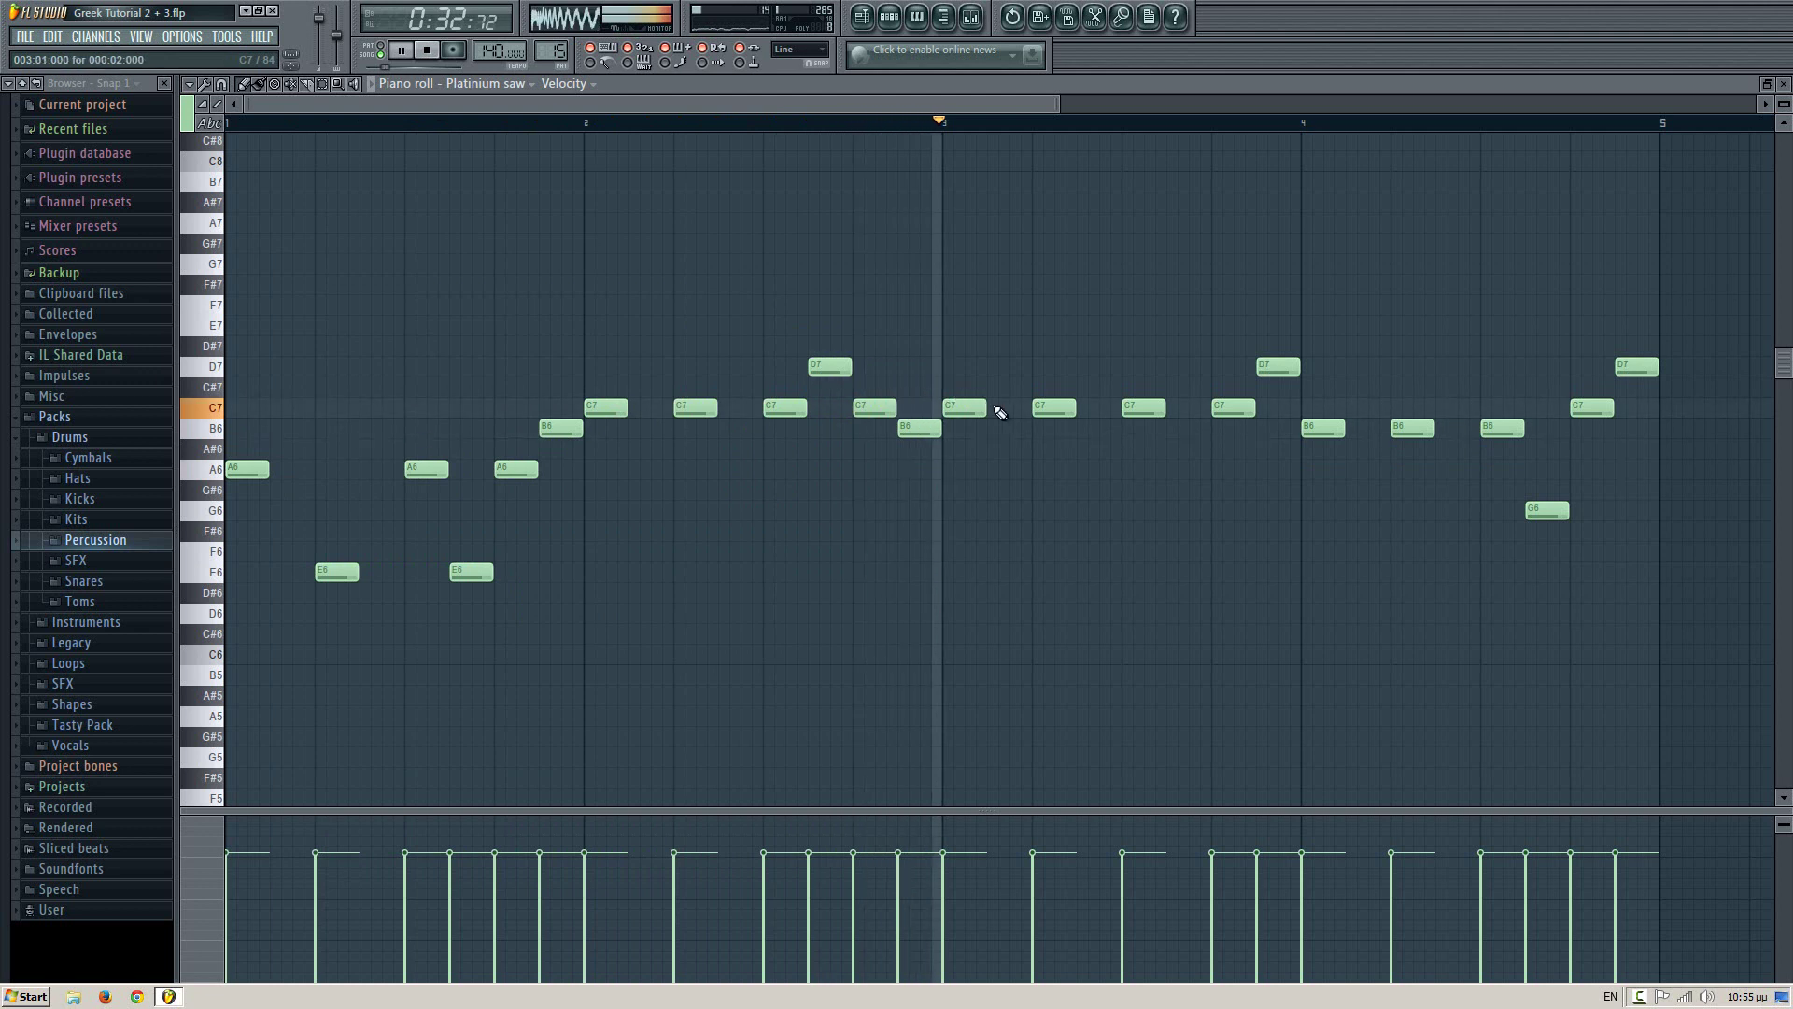
key("space")
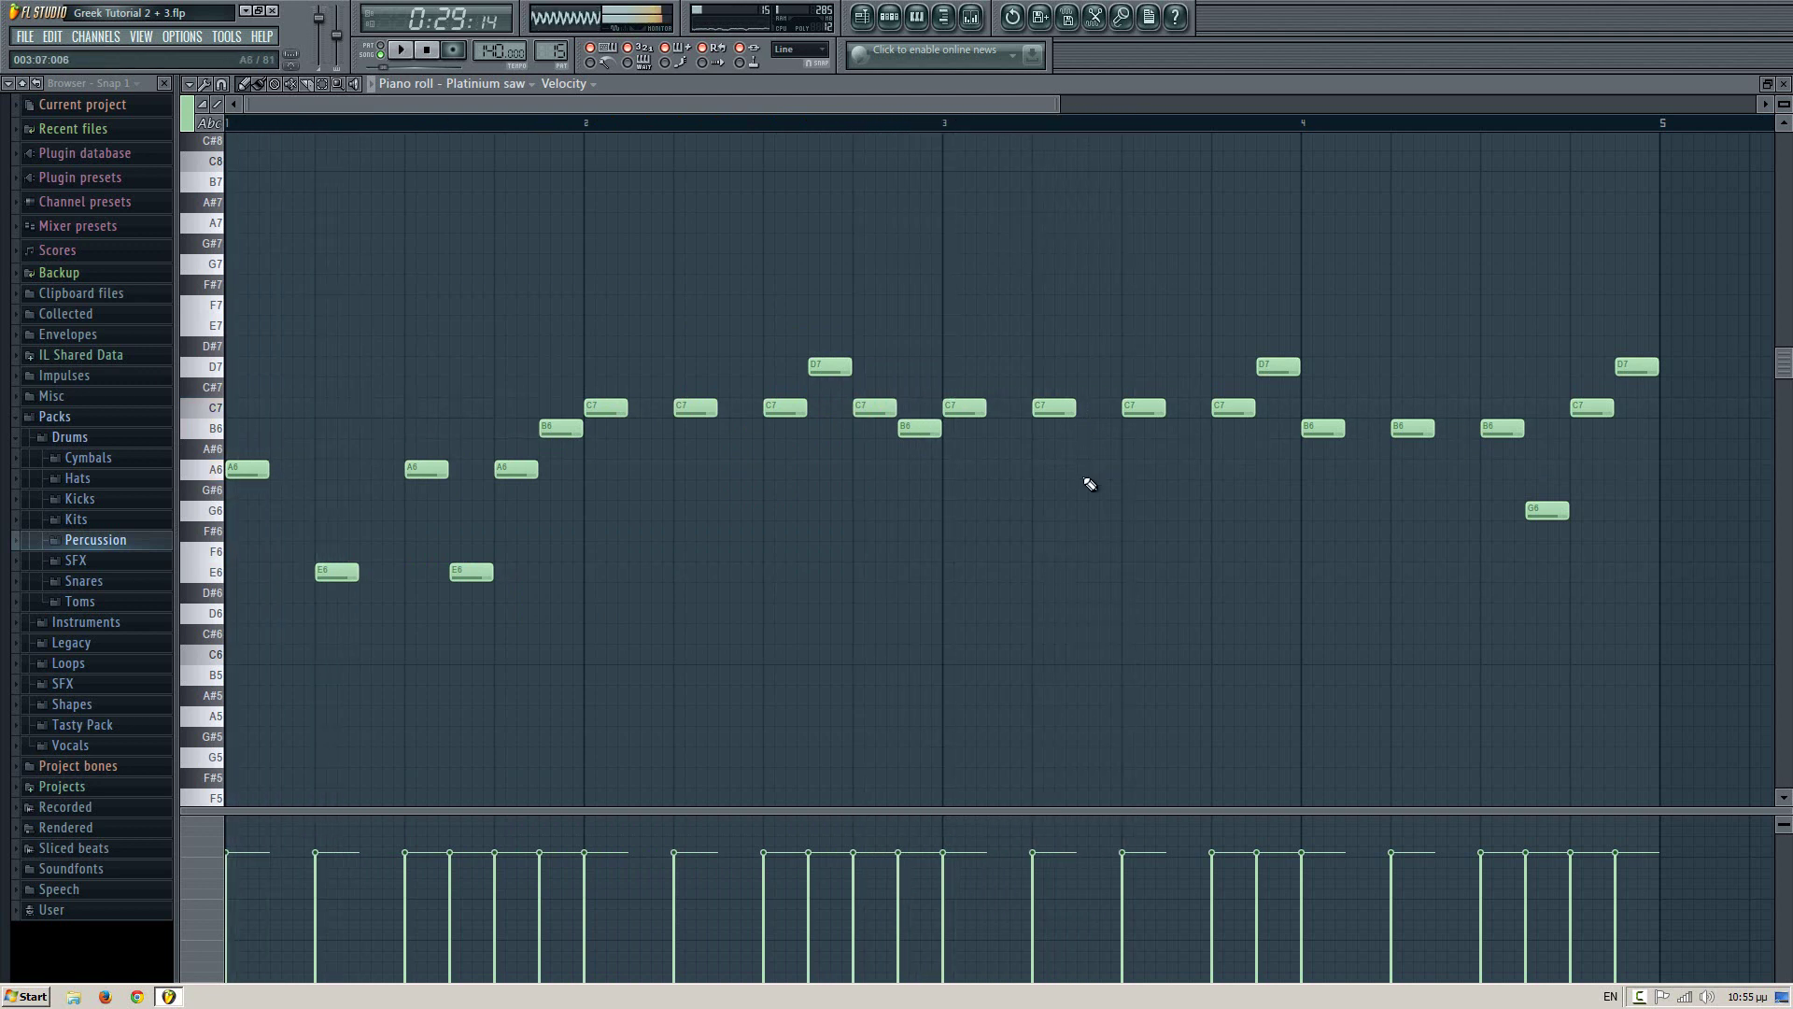
- Add half-beat G6 notes on the offbeats of beats 2 and 3 in bar 3, checking them by playback
key("space")
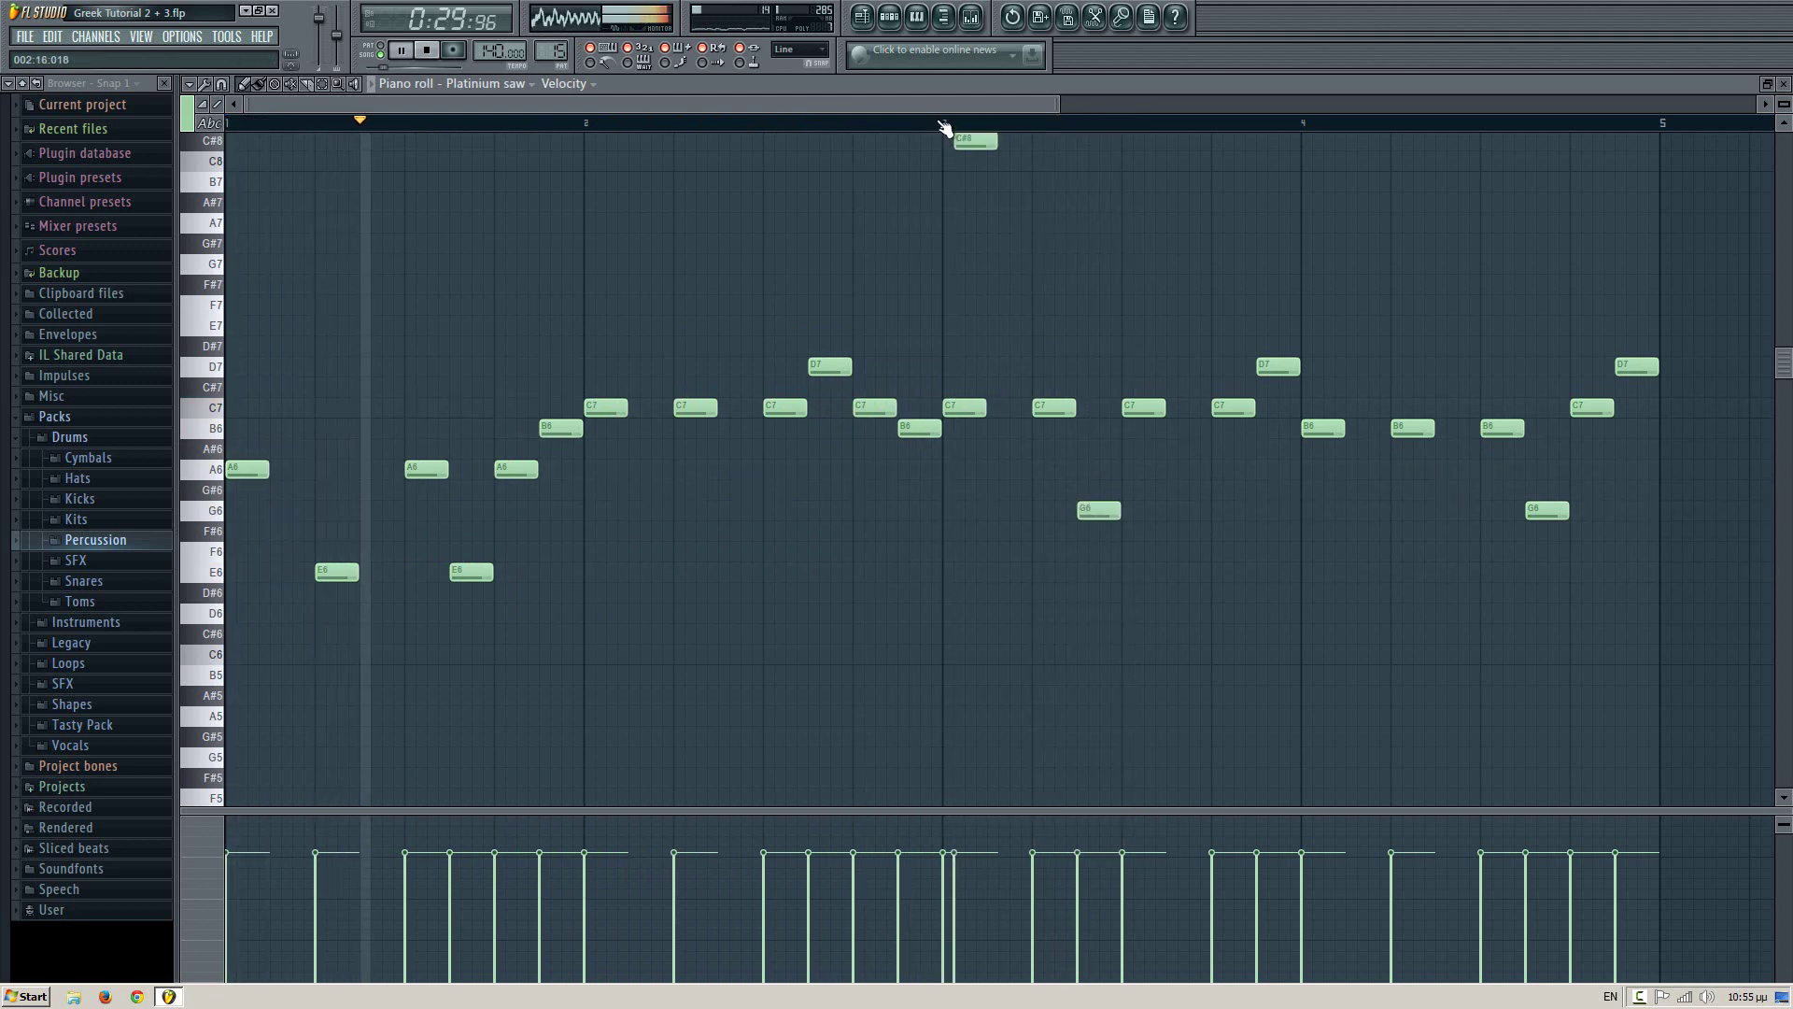
left_click(959, 121)
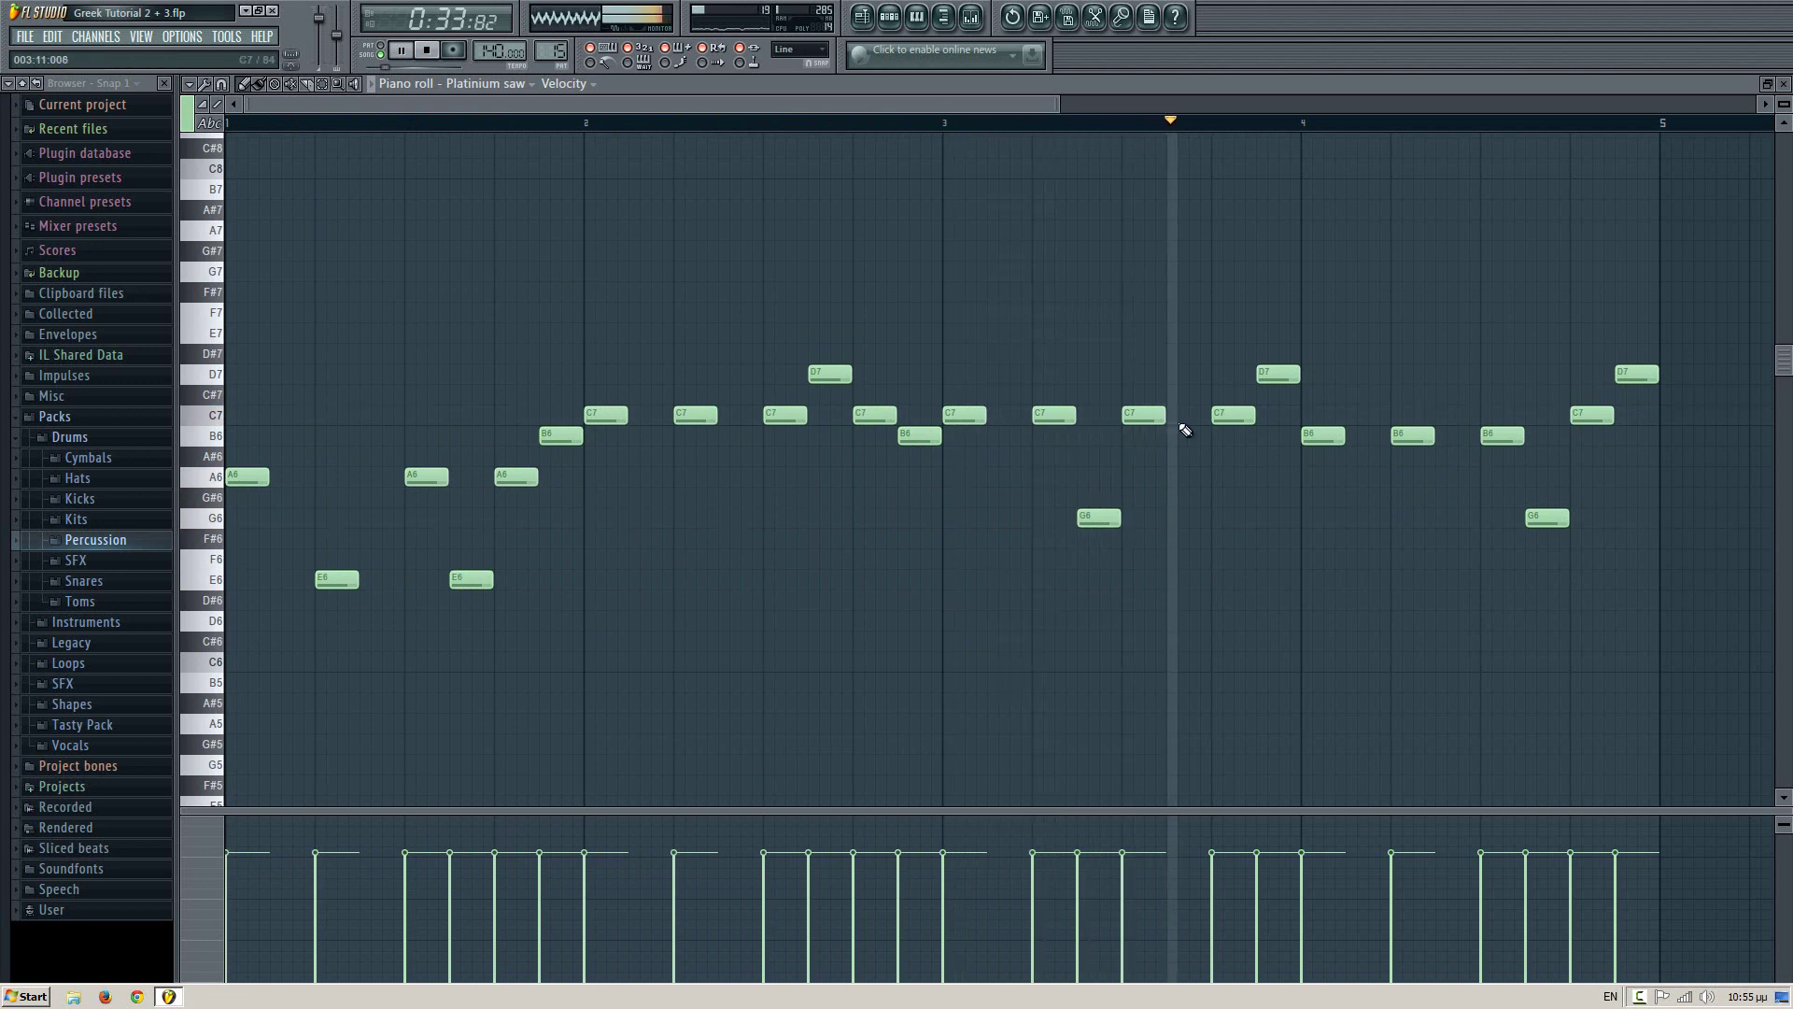
left_click_drag(1184, 534, 1172, 517)
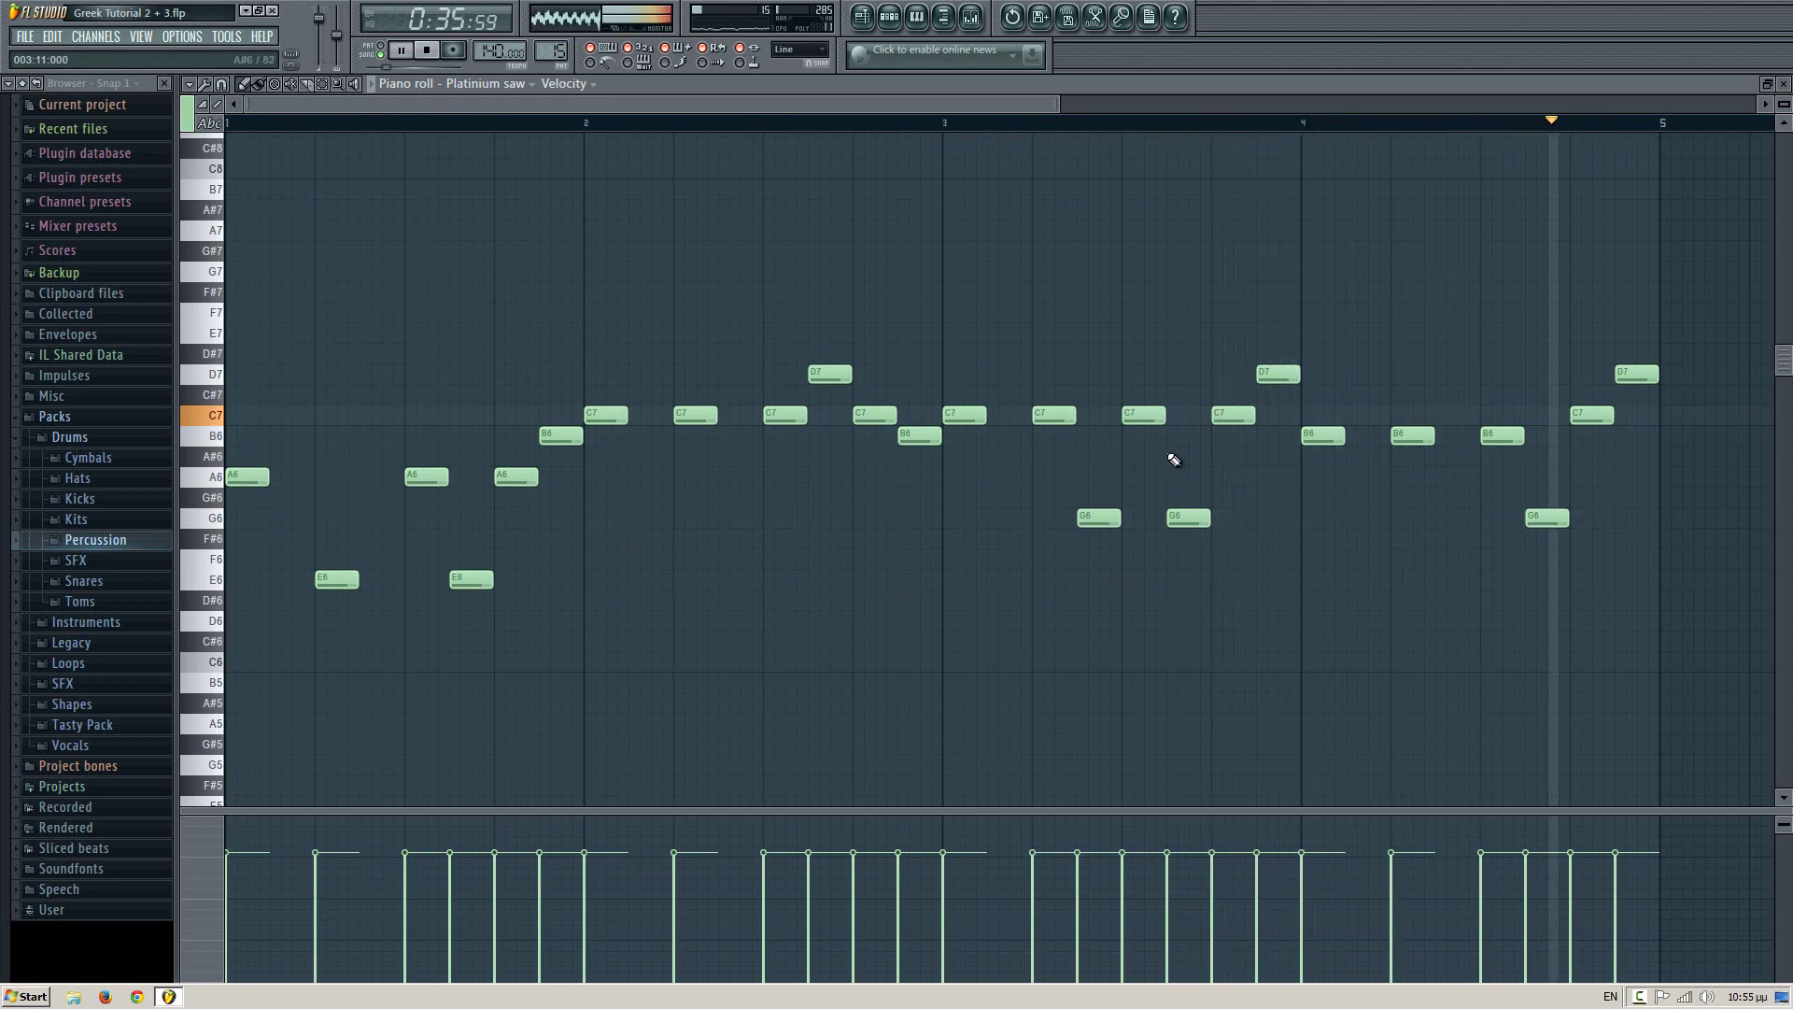
key("space")
- Return to the playlist and open the 3xOsc notes of Pattern 6, zoomed in around bar 4
key("F6")
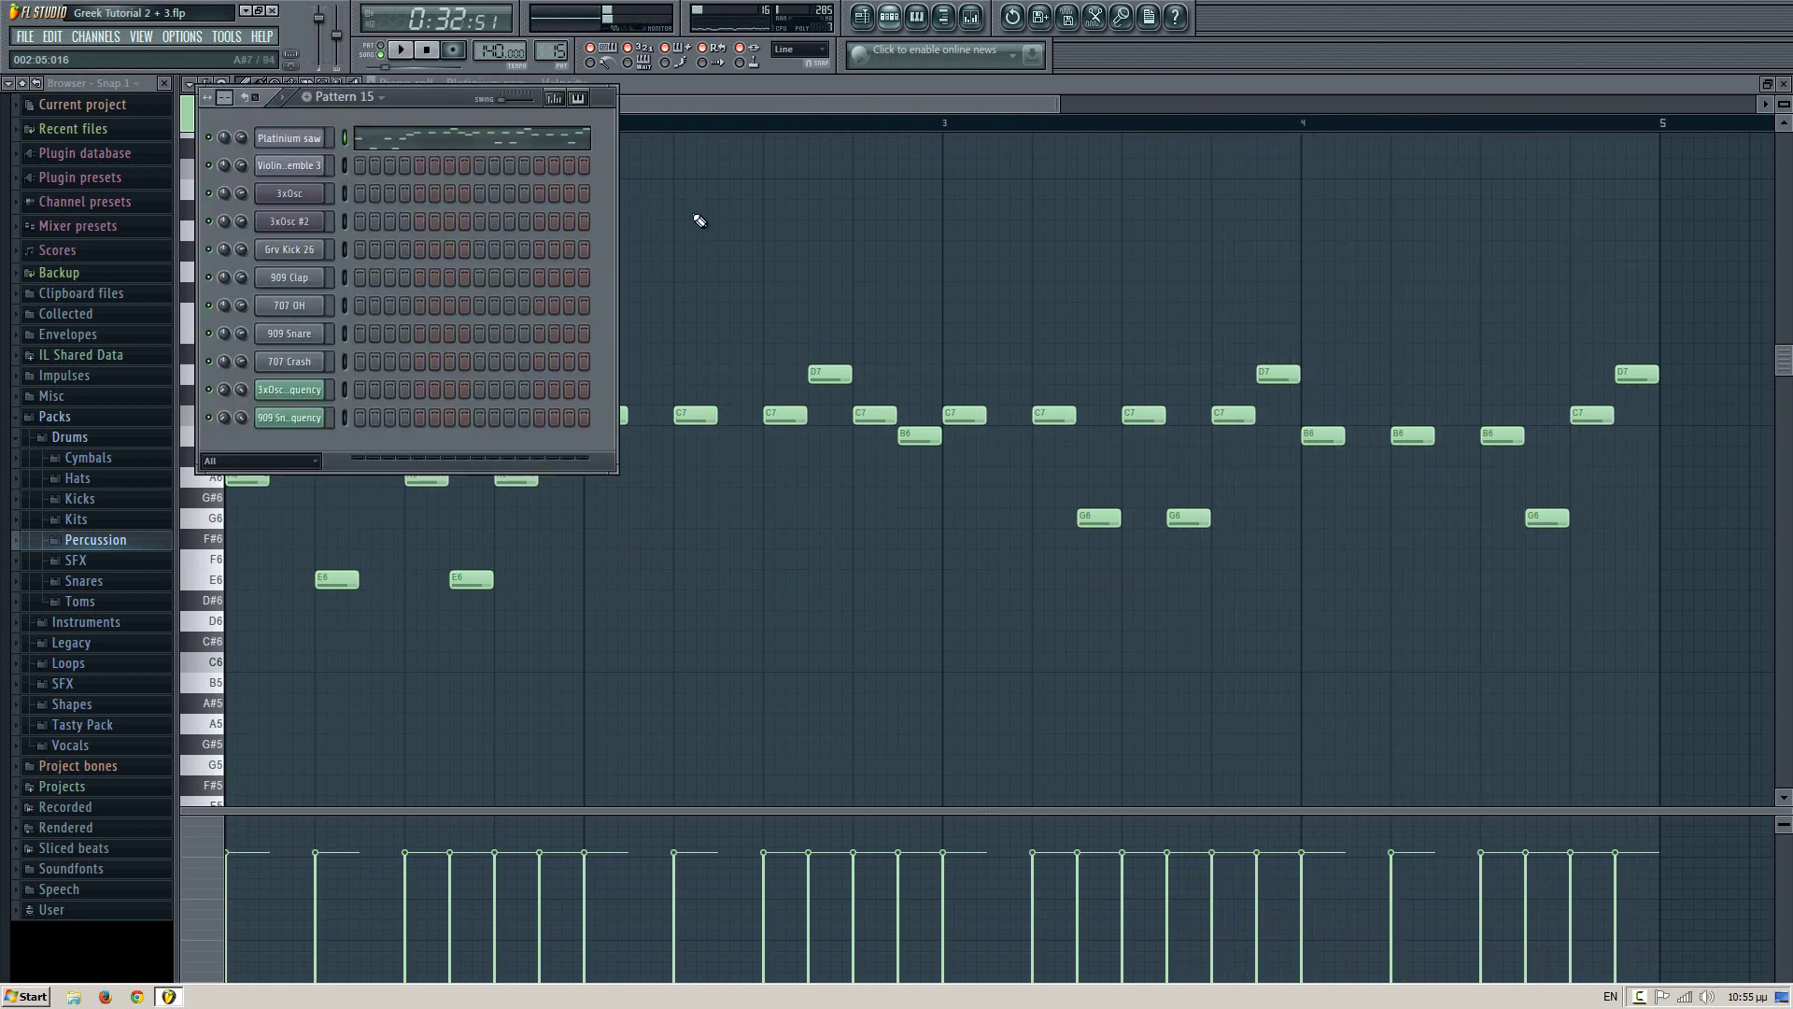
key("F6")
key("F5")
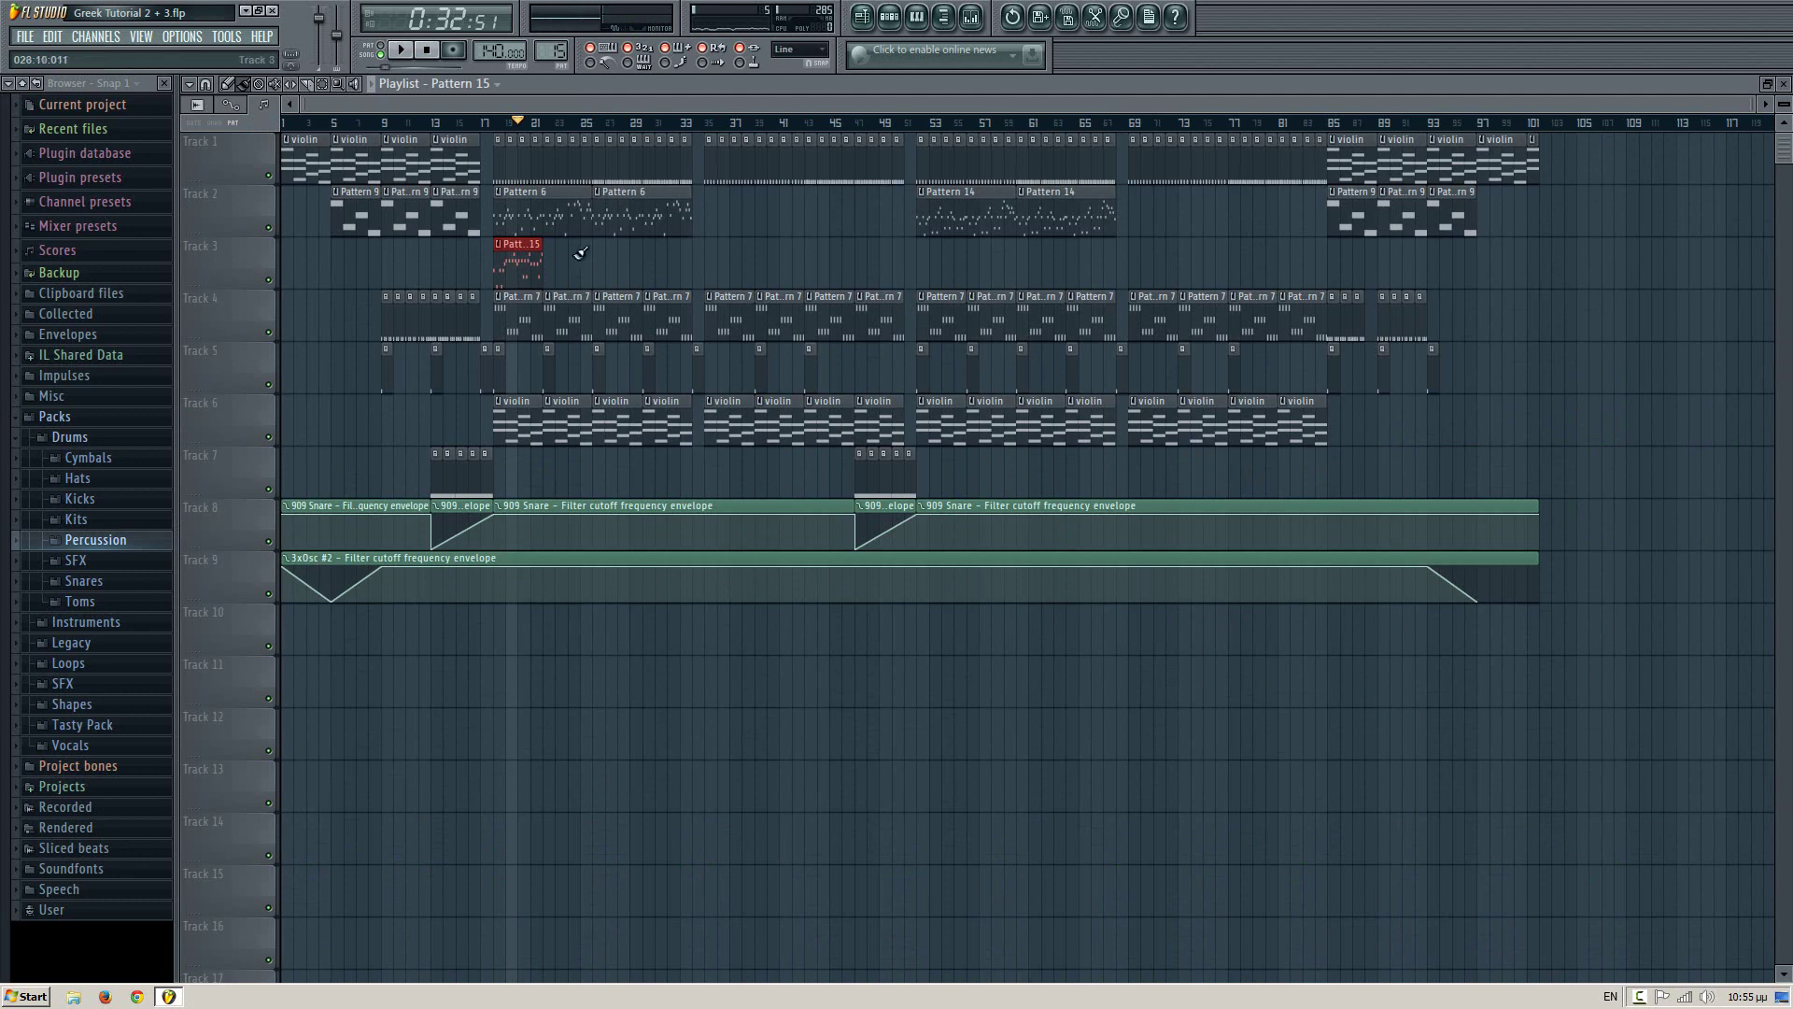
double_click(520, 219)
left_click_drag(1036, 105, 702, 154)
left_click_drag(992, 347, 649, 345)
left_click_drag(604, 272, 892, 556)
left_click(753, 385)
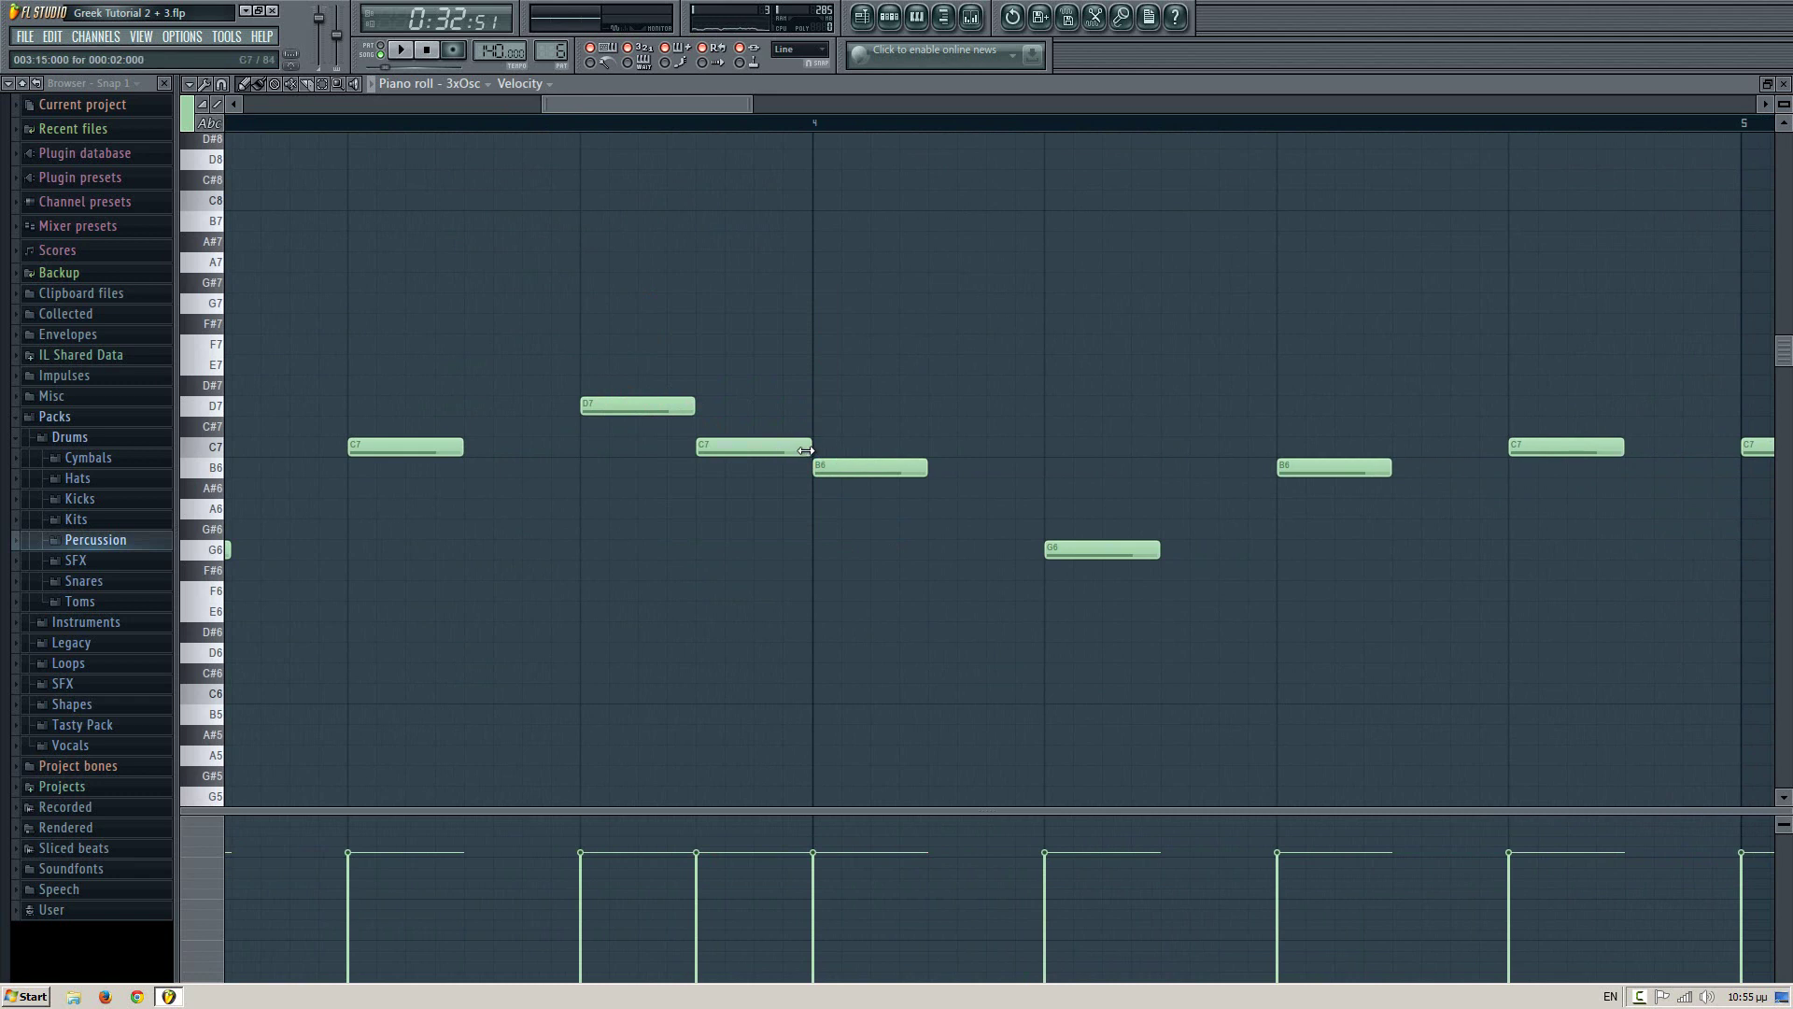
- Set the piano roll snap to 1/2 step and shorten the D7 and C7 closing bar 3 to one and a half steps
left_click(222, 85)
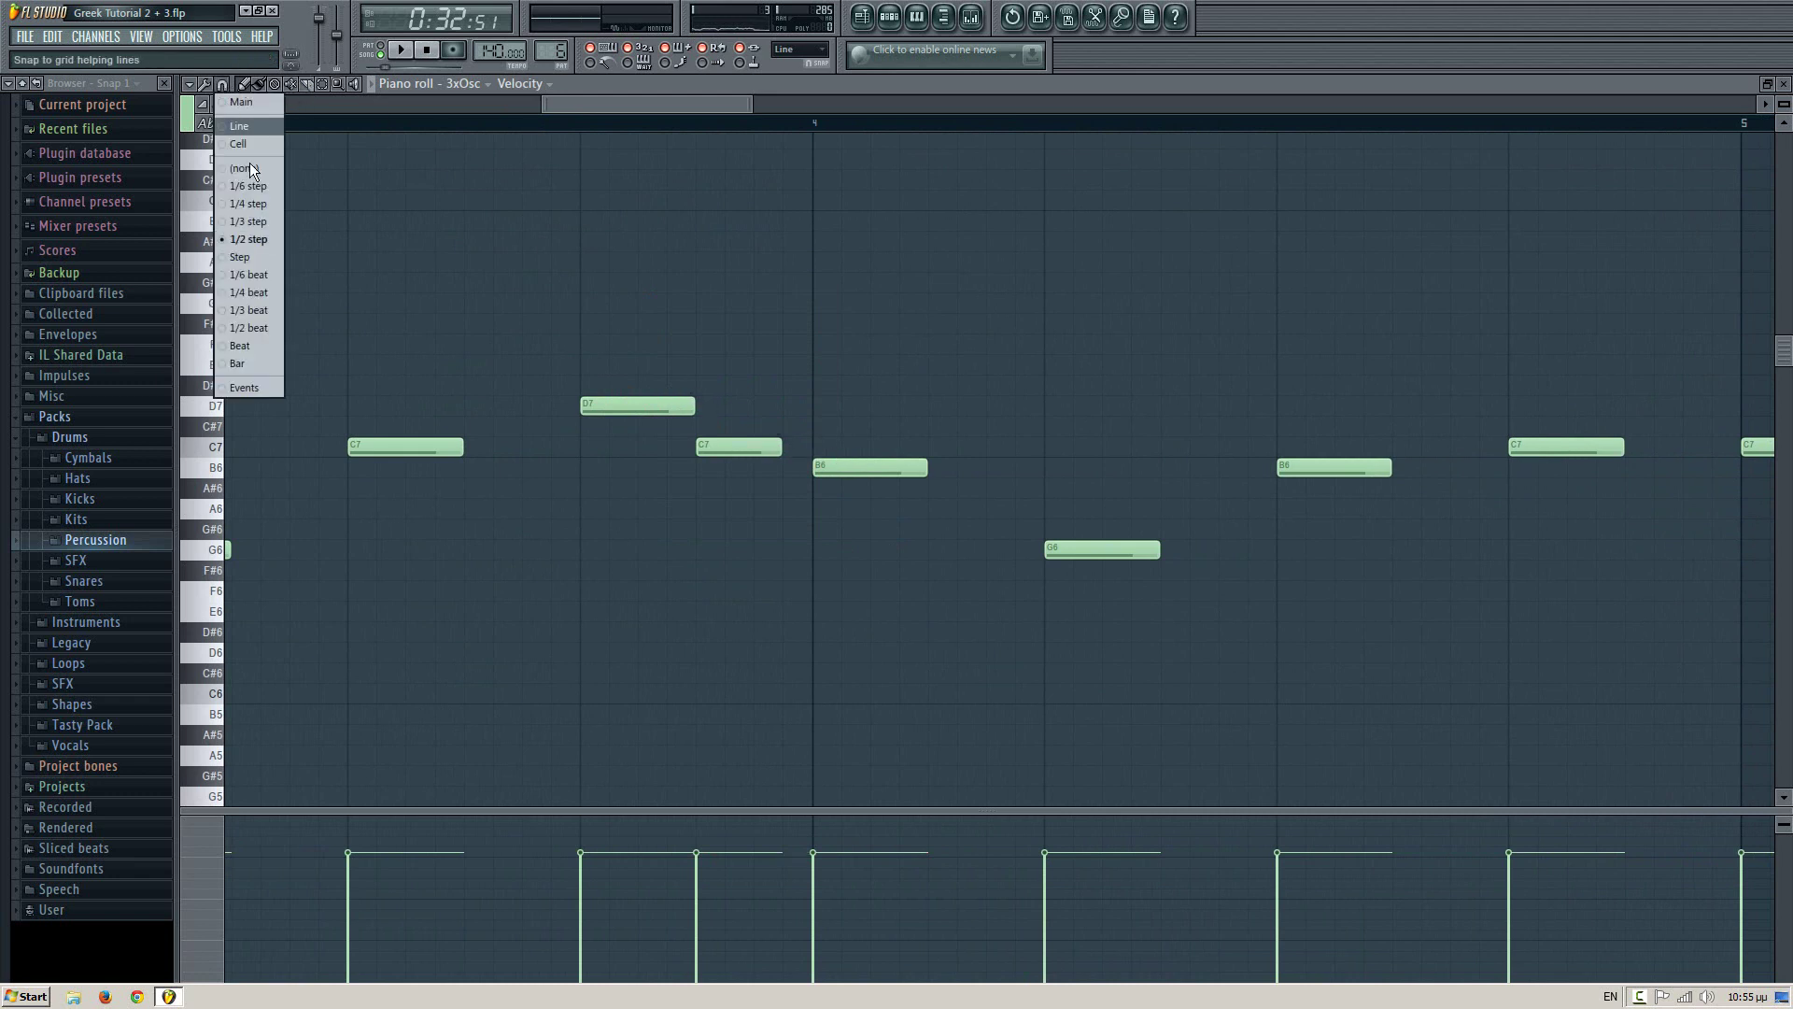
left_click(256, 253)
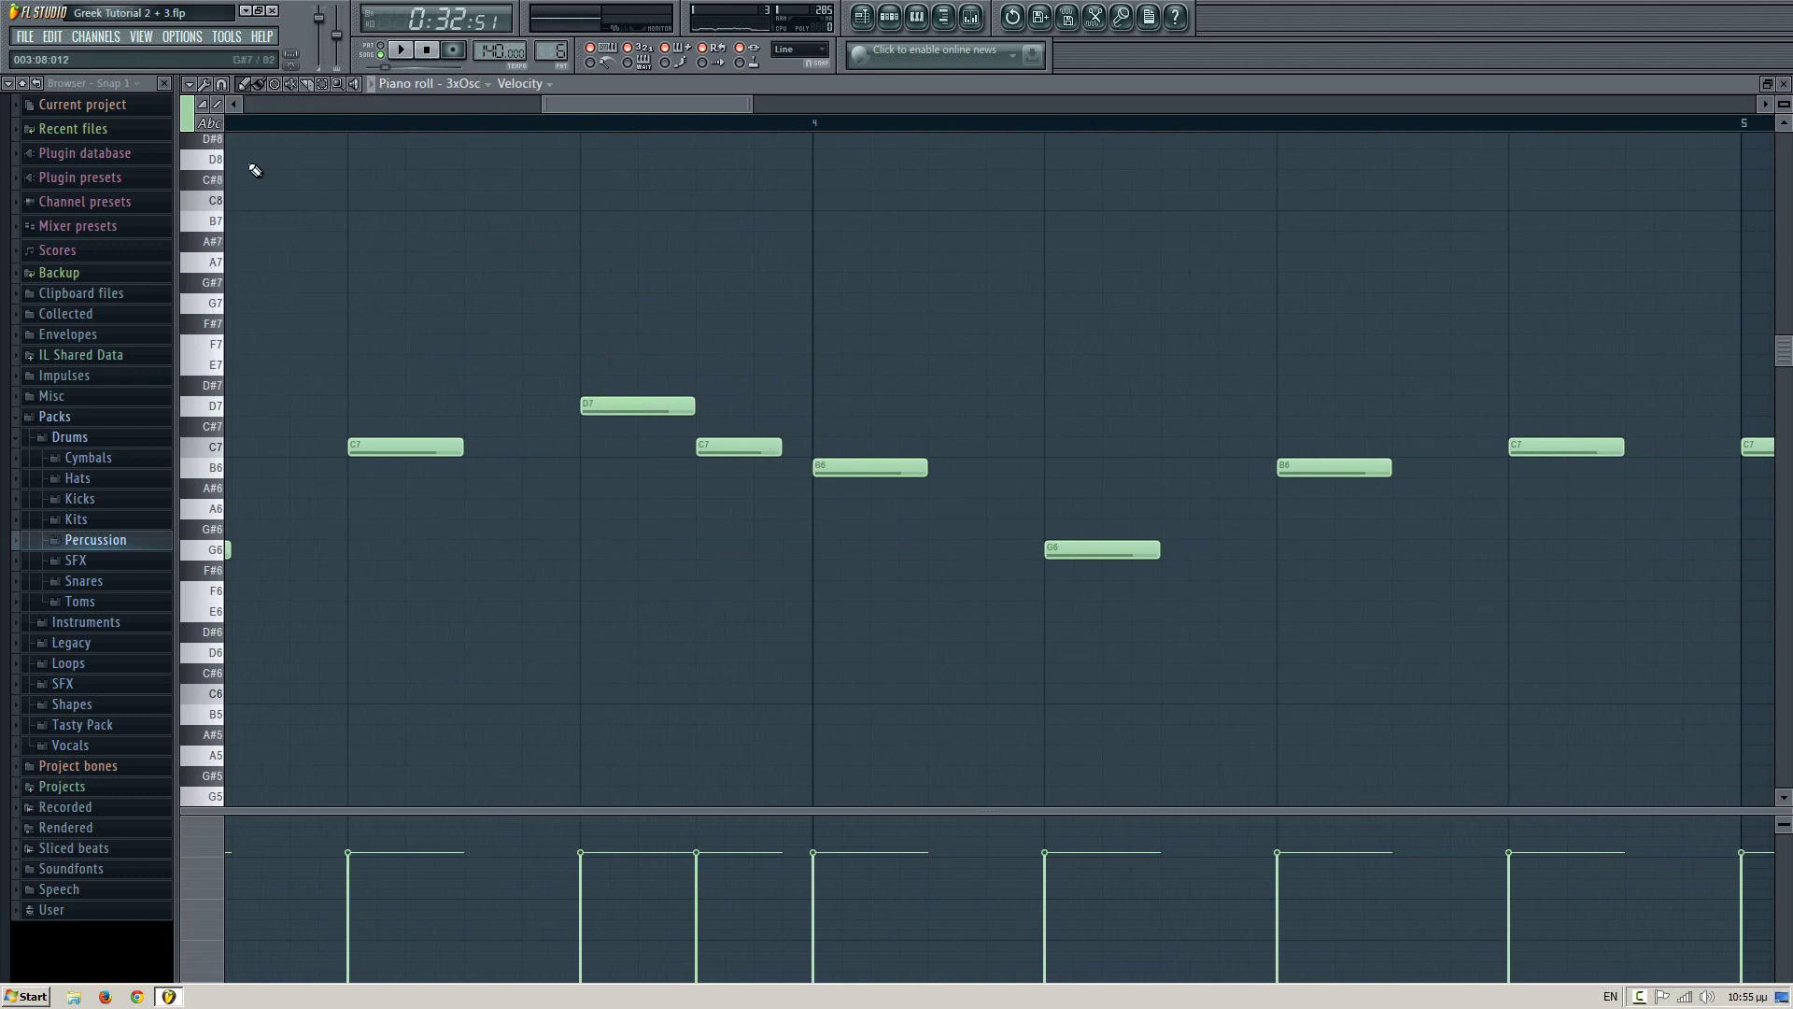
left_click(222, 85)
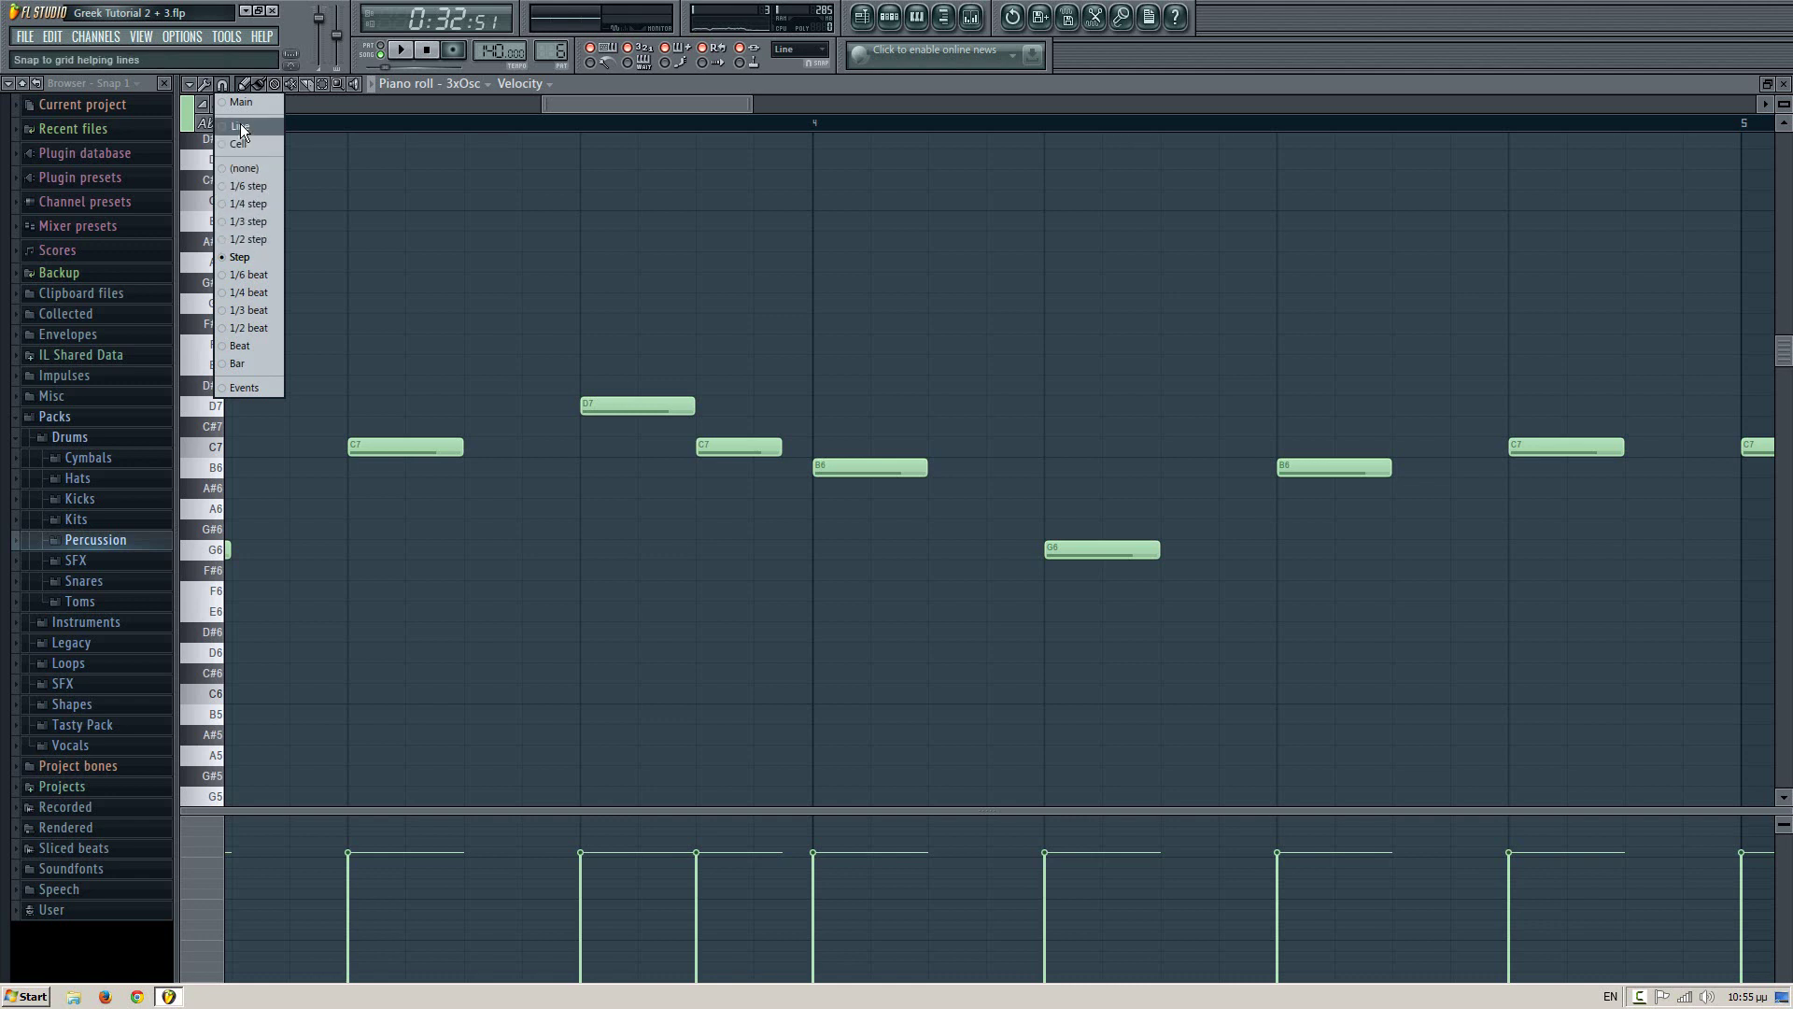
left_click(271, 240)
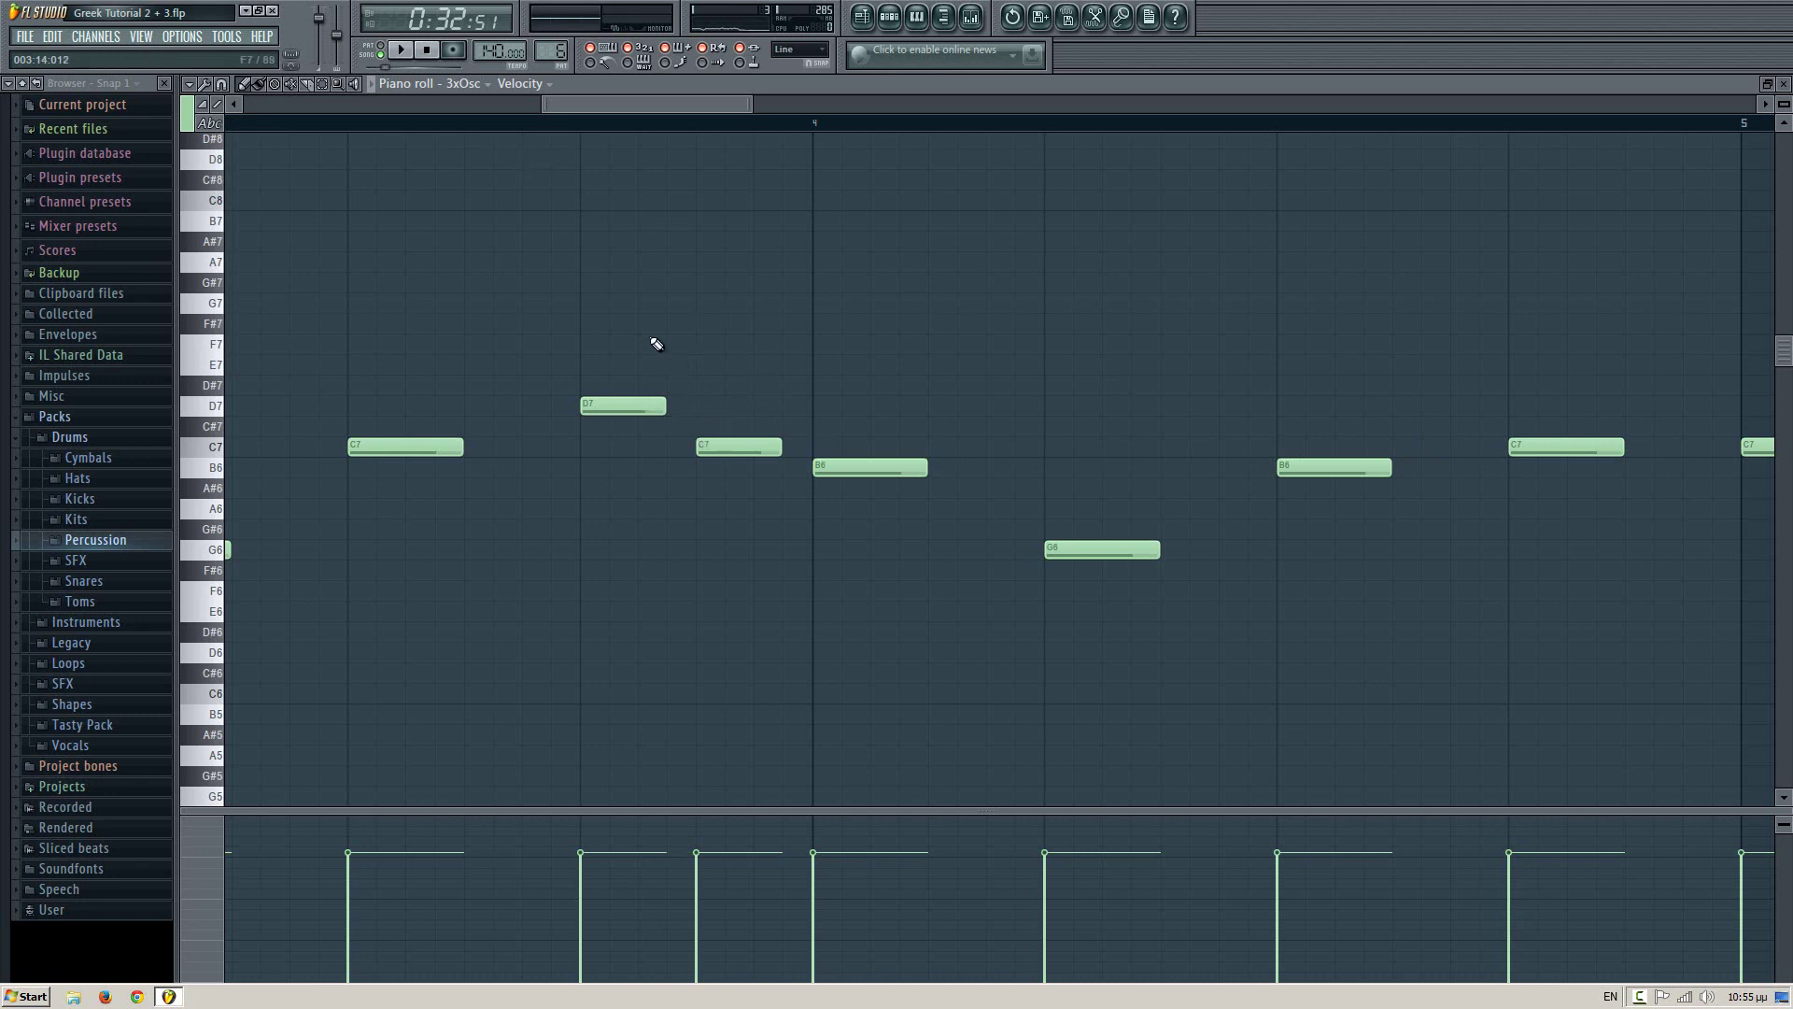
- Shorten the run A6, B6, C7, D7, C7, B6 around the start of bar 2 to one and a half steps per note
left_click_drag(522, 329, 986, 362)
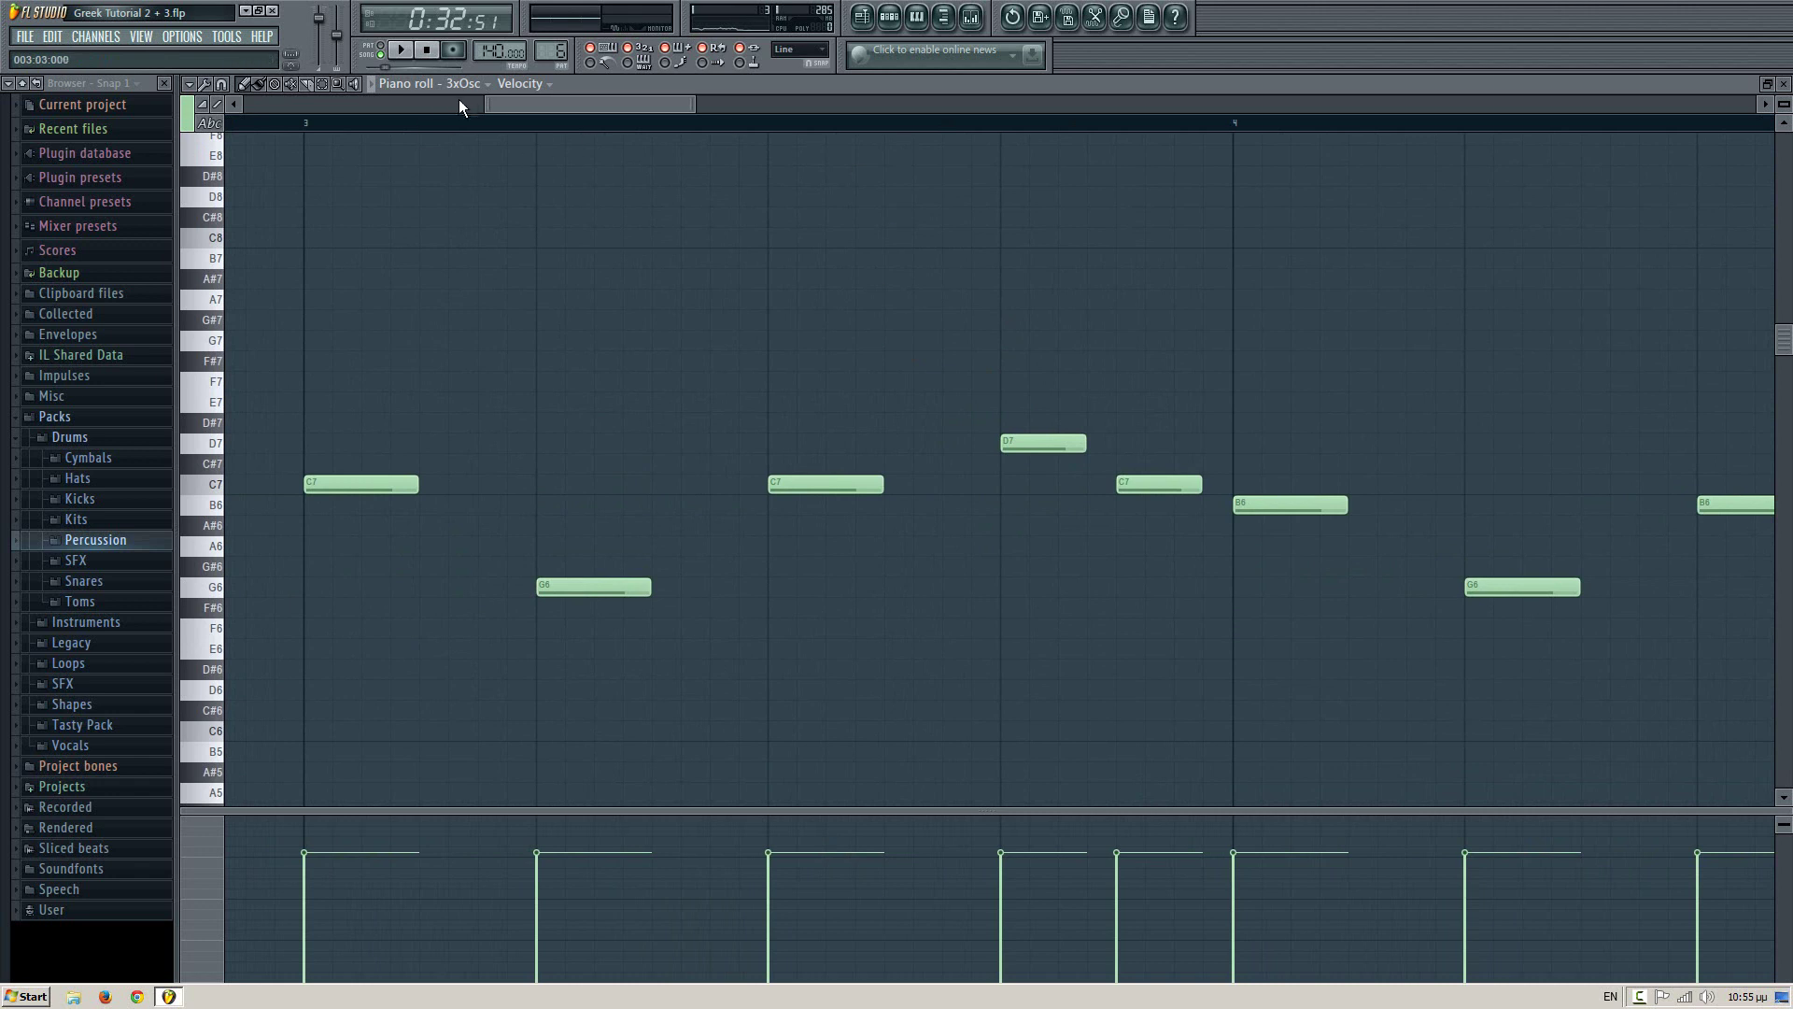
left_click_drag(558, 104, 312, 127)
left_click_drag(1083, 352, 1100, 693)
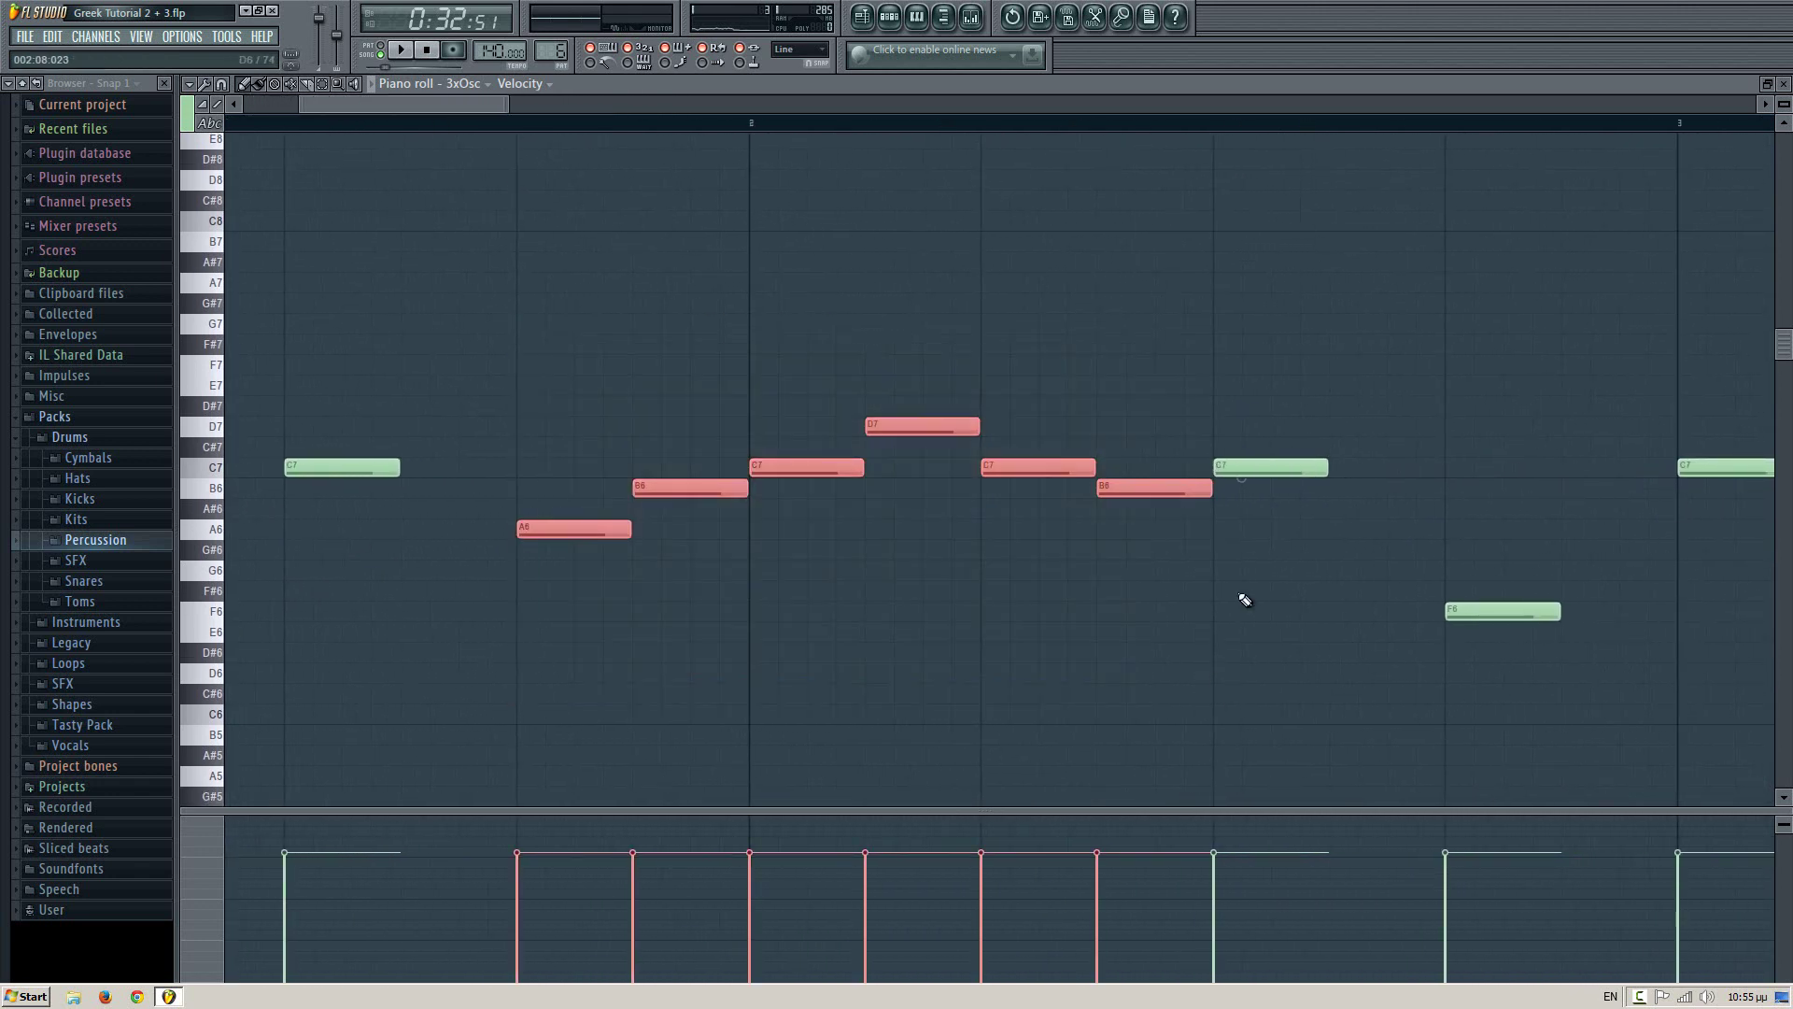
left_click(626, 157, "ctrl")
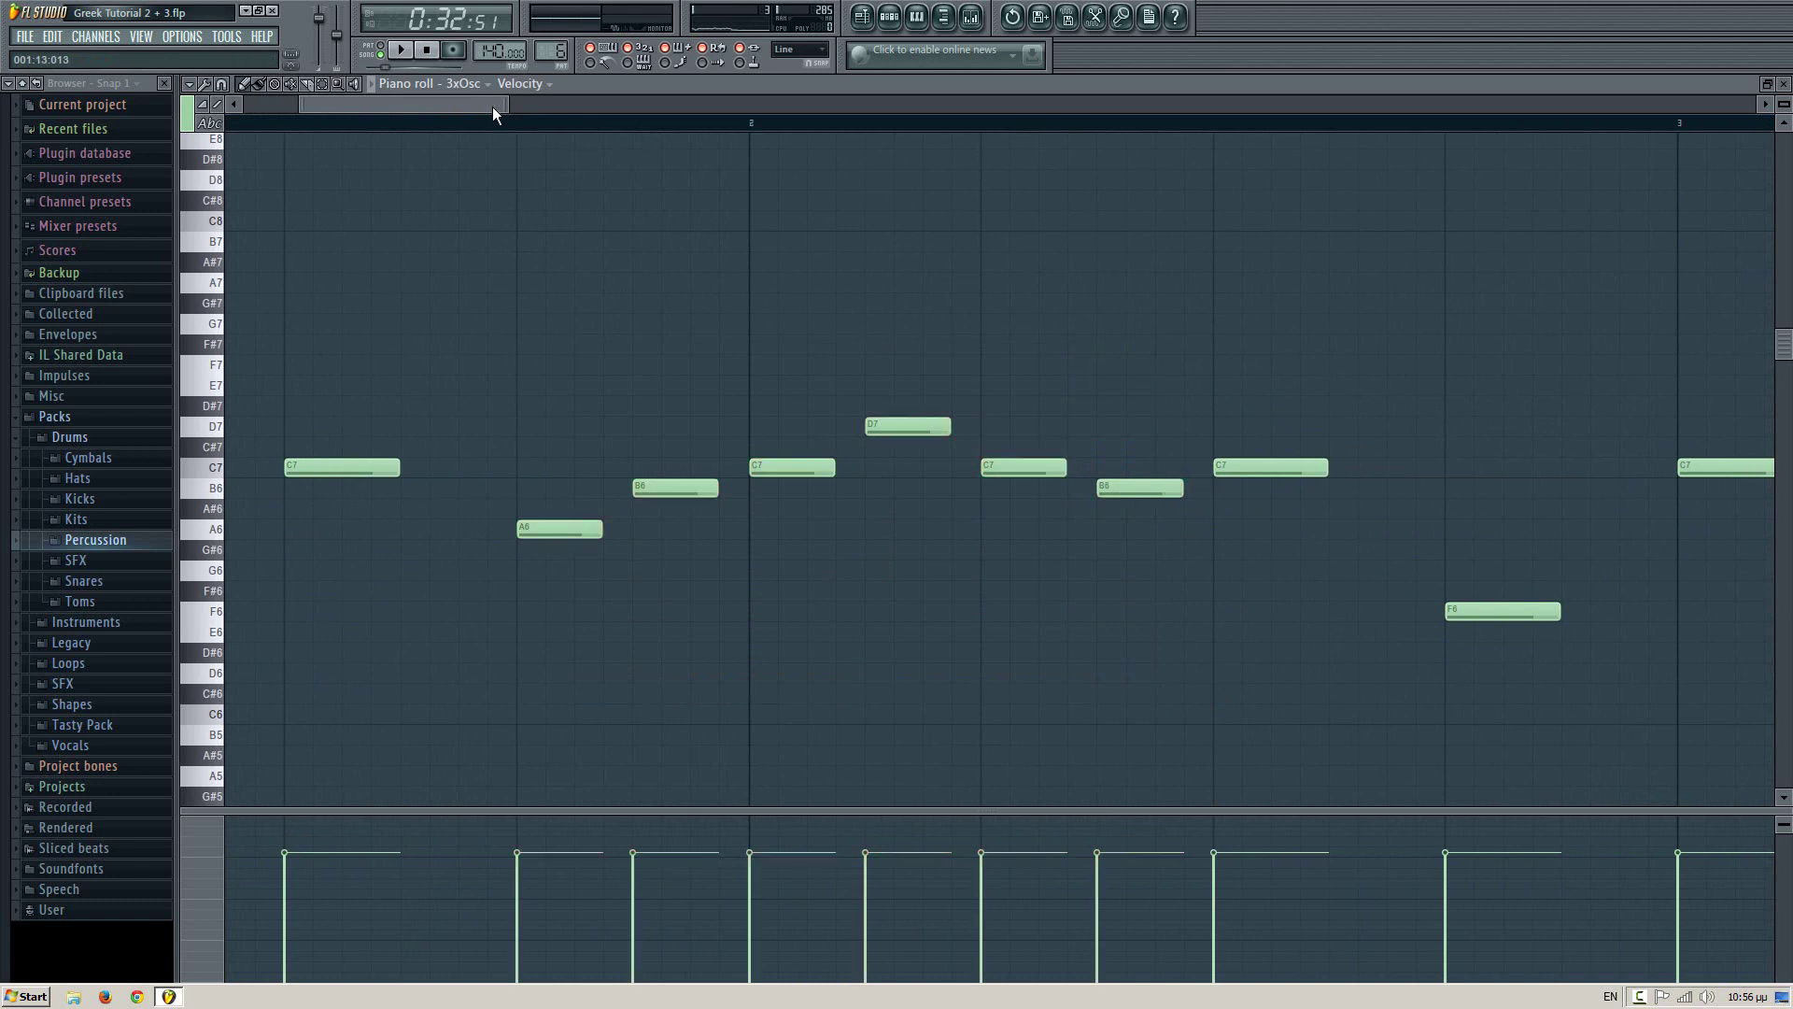
- Shorten the matching A6, B6, C7, D7, C7, B6 run around the start of bar 6 to one and a half steps per note
left_click_drag(493, 114, 872, 118)
left_click_drag(801, 252, 1438, 746)
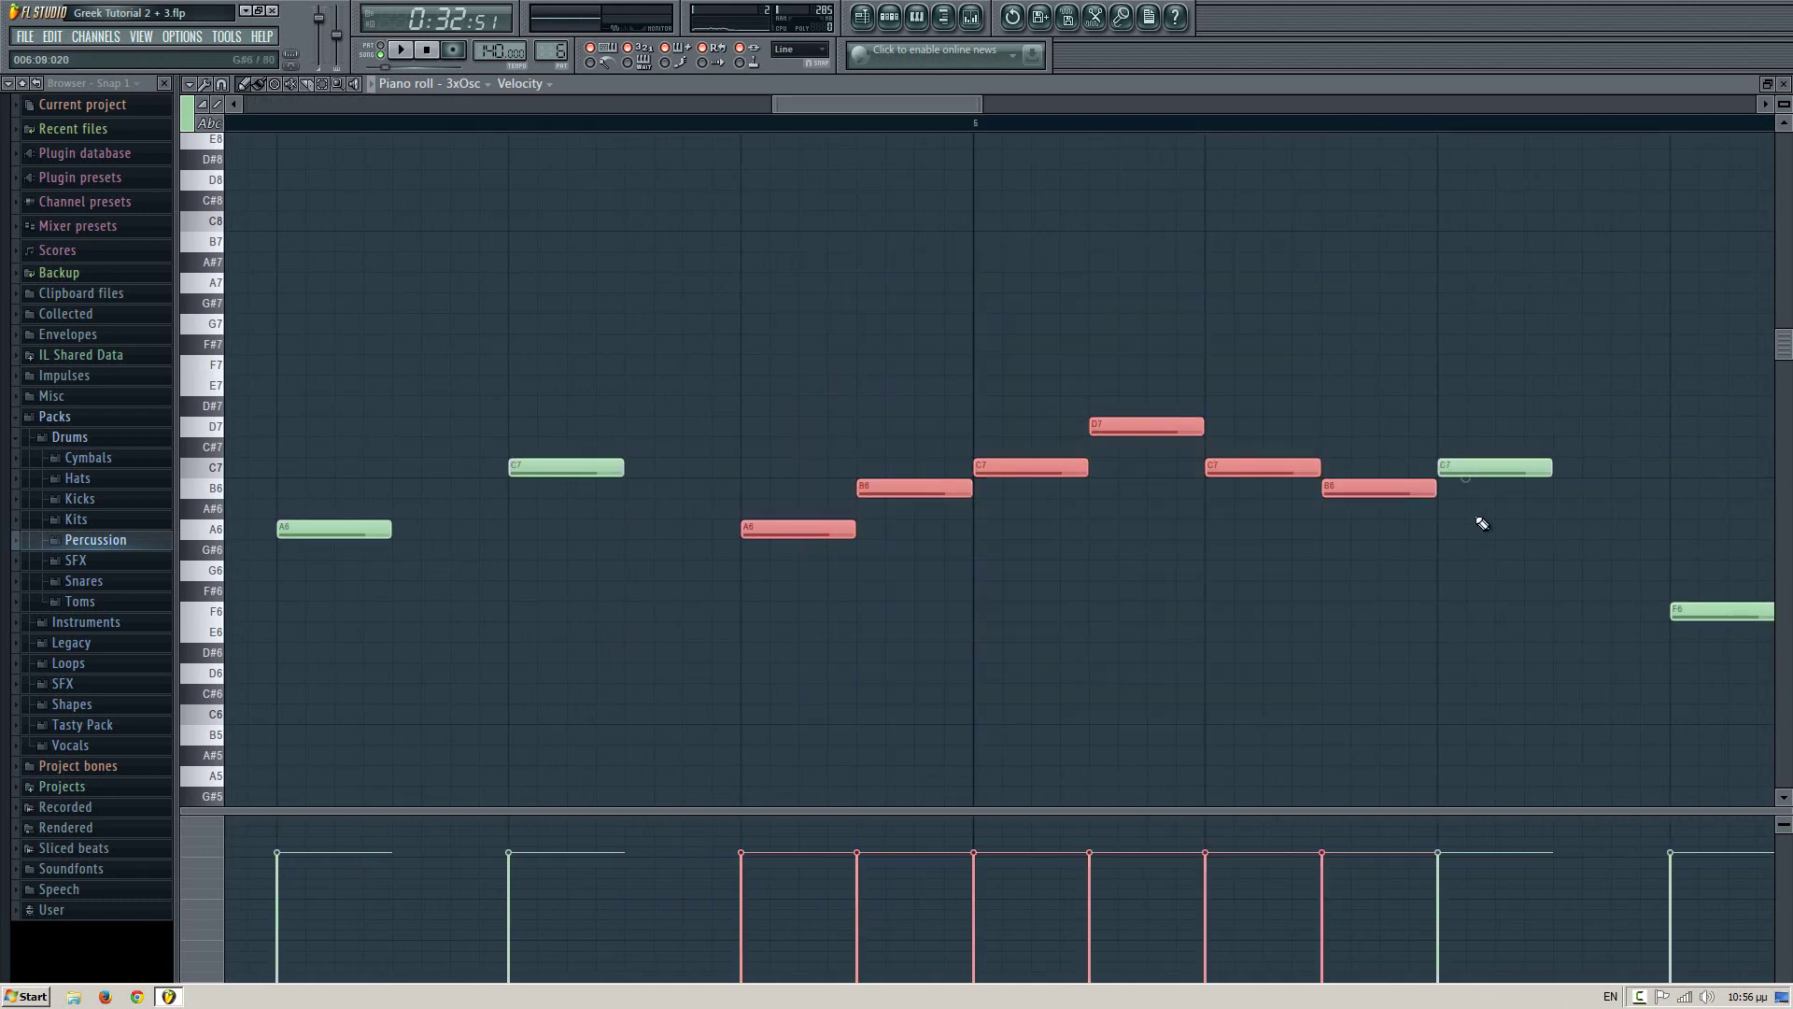
scroll(1173, 365, "right", 8)
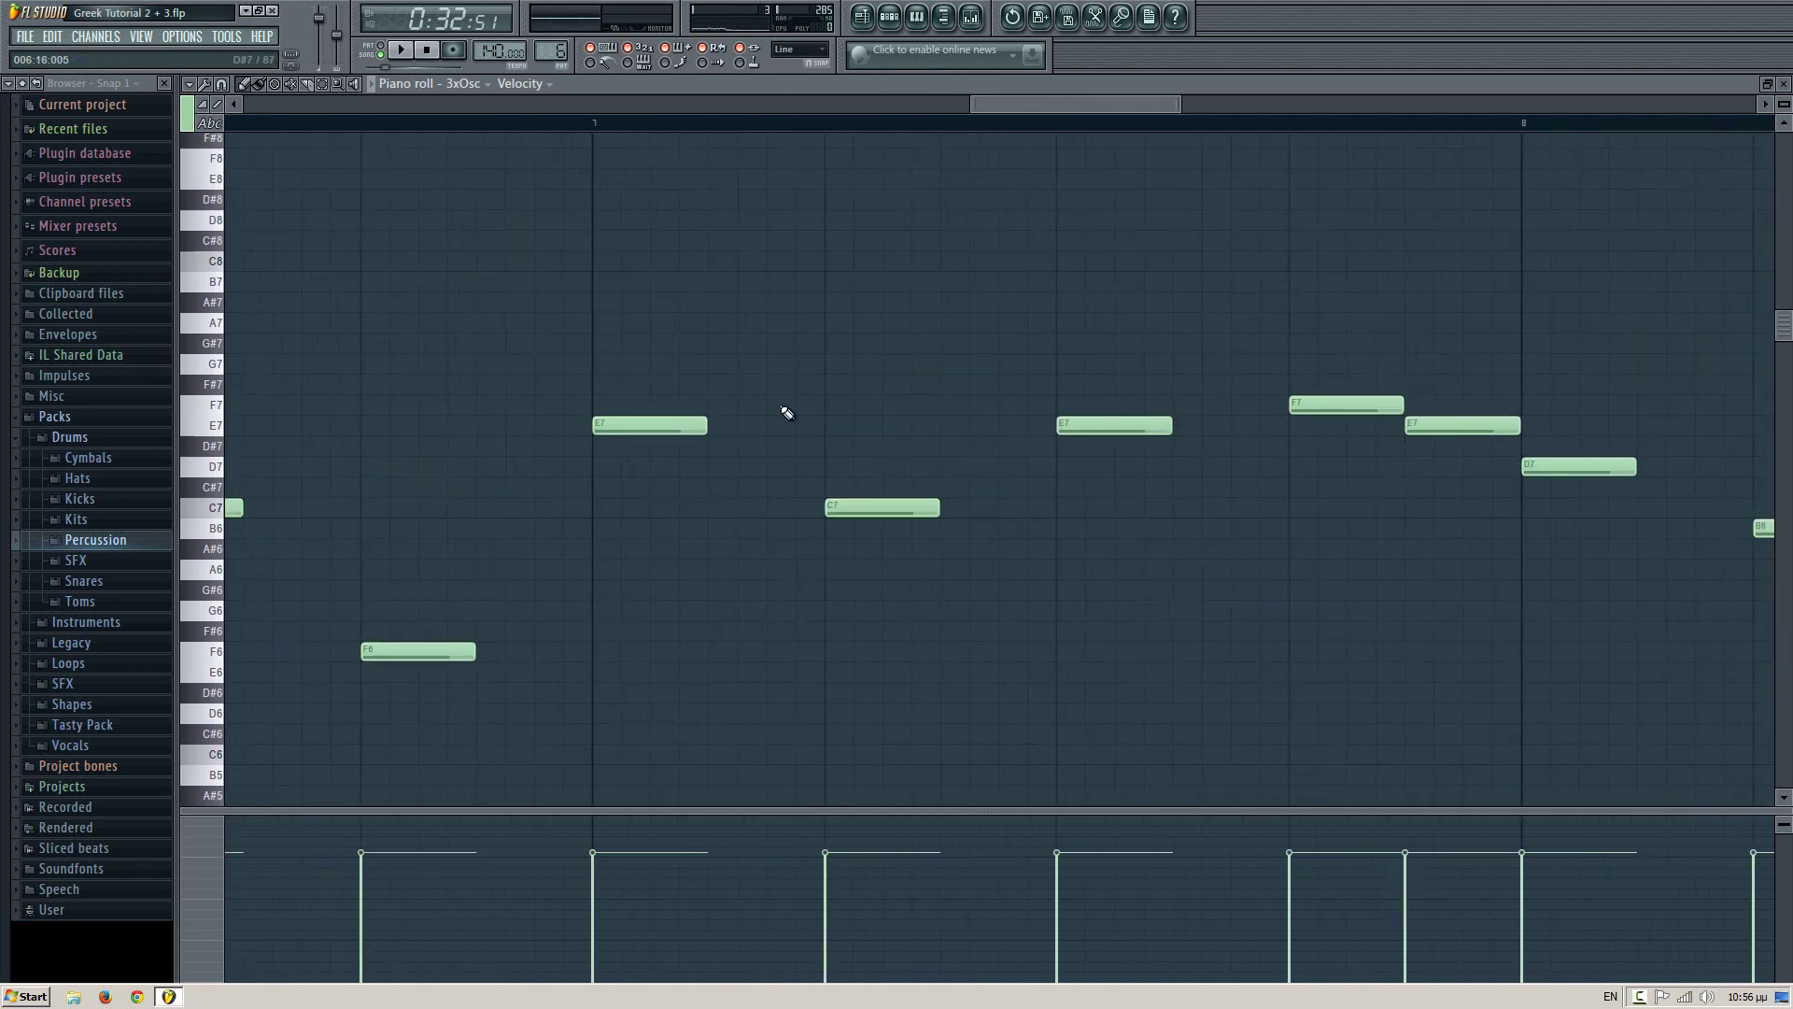
- Shorten the F7 and E7 ending bar 7 and the D7, E7, D7 run in bar 8 to one and a half steps each
left_click_drag(674, 290, 879, 407)
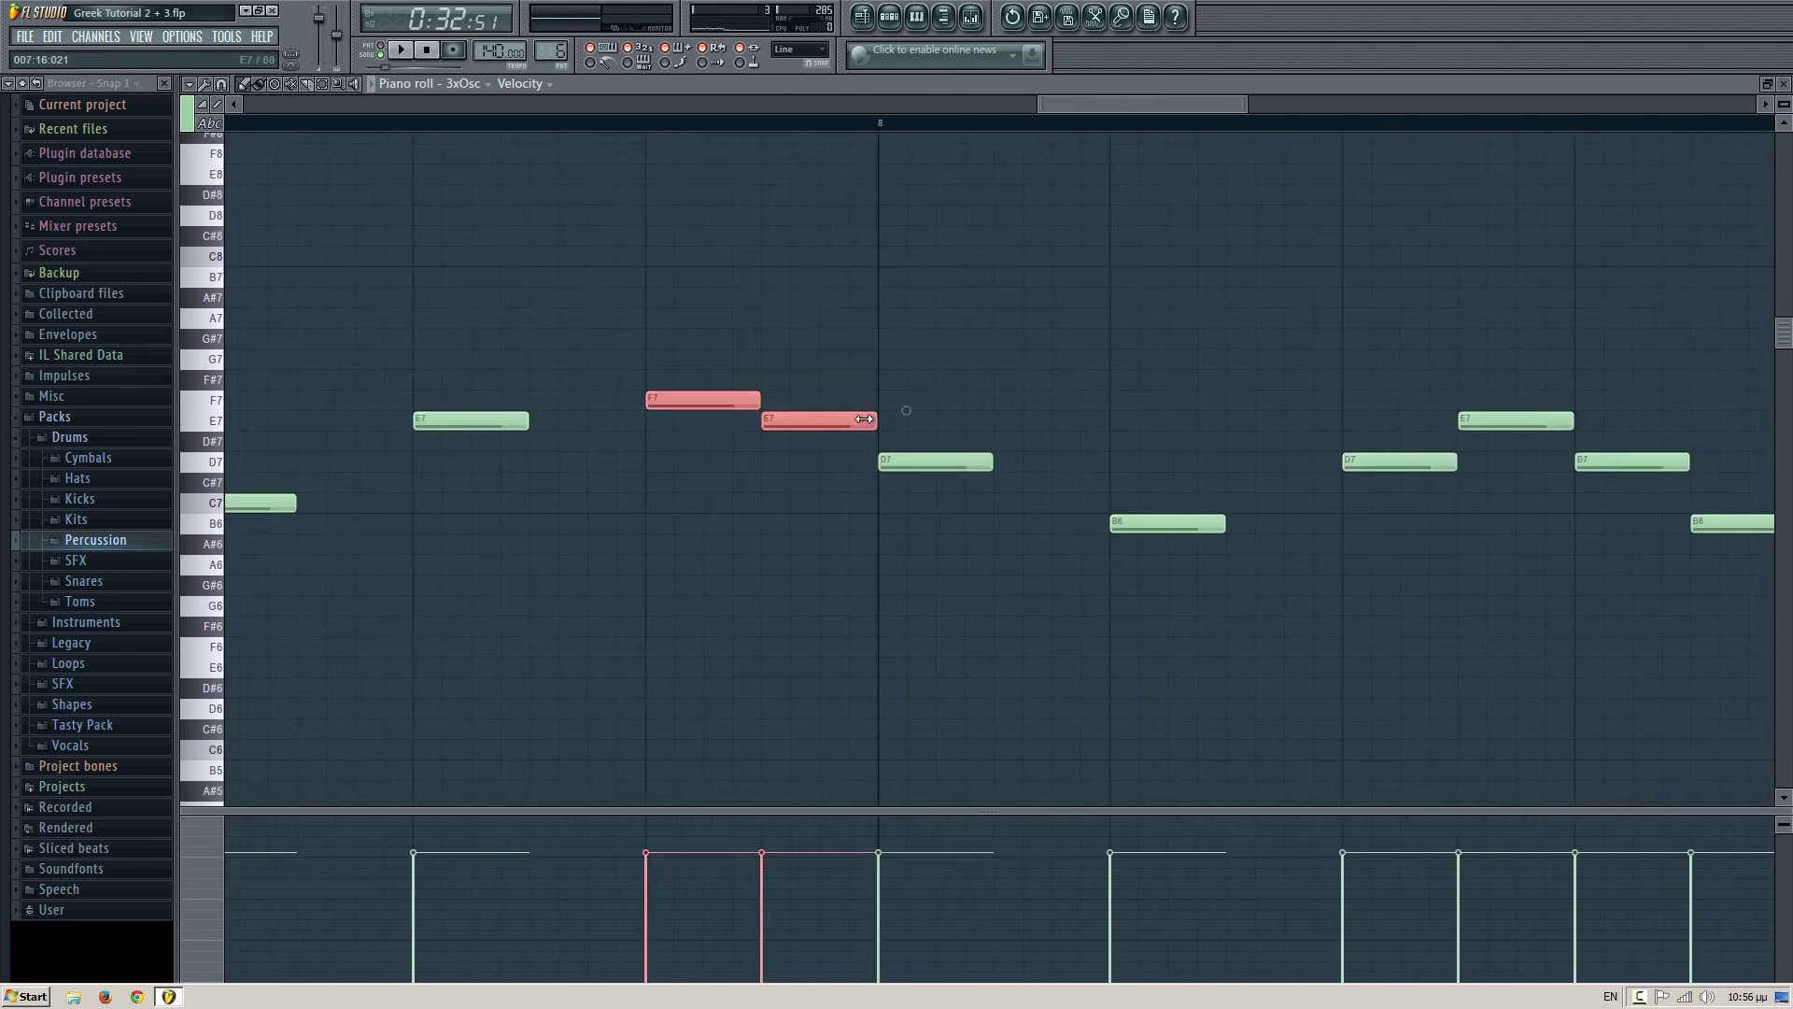
scroll(745, 312, "right", 3)
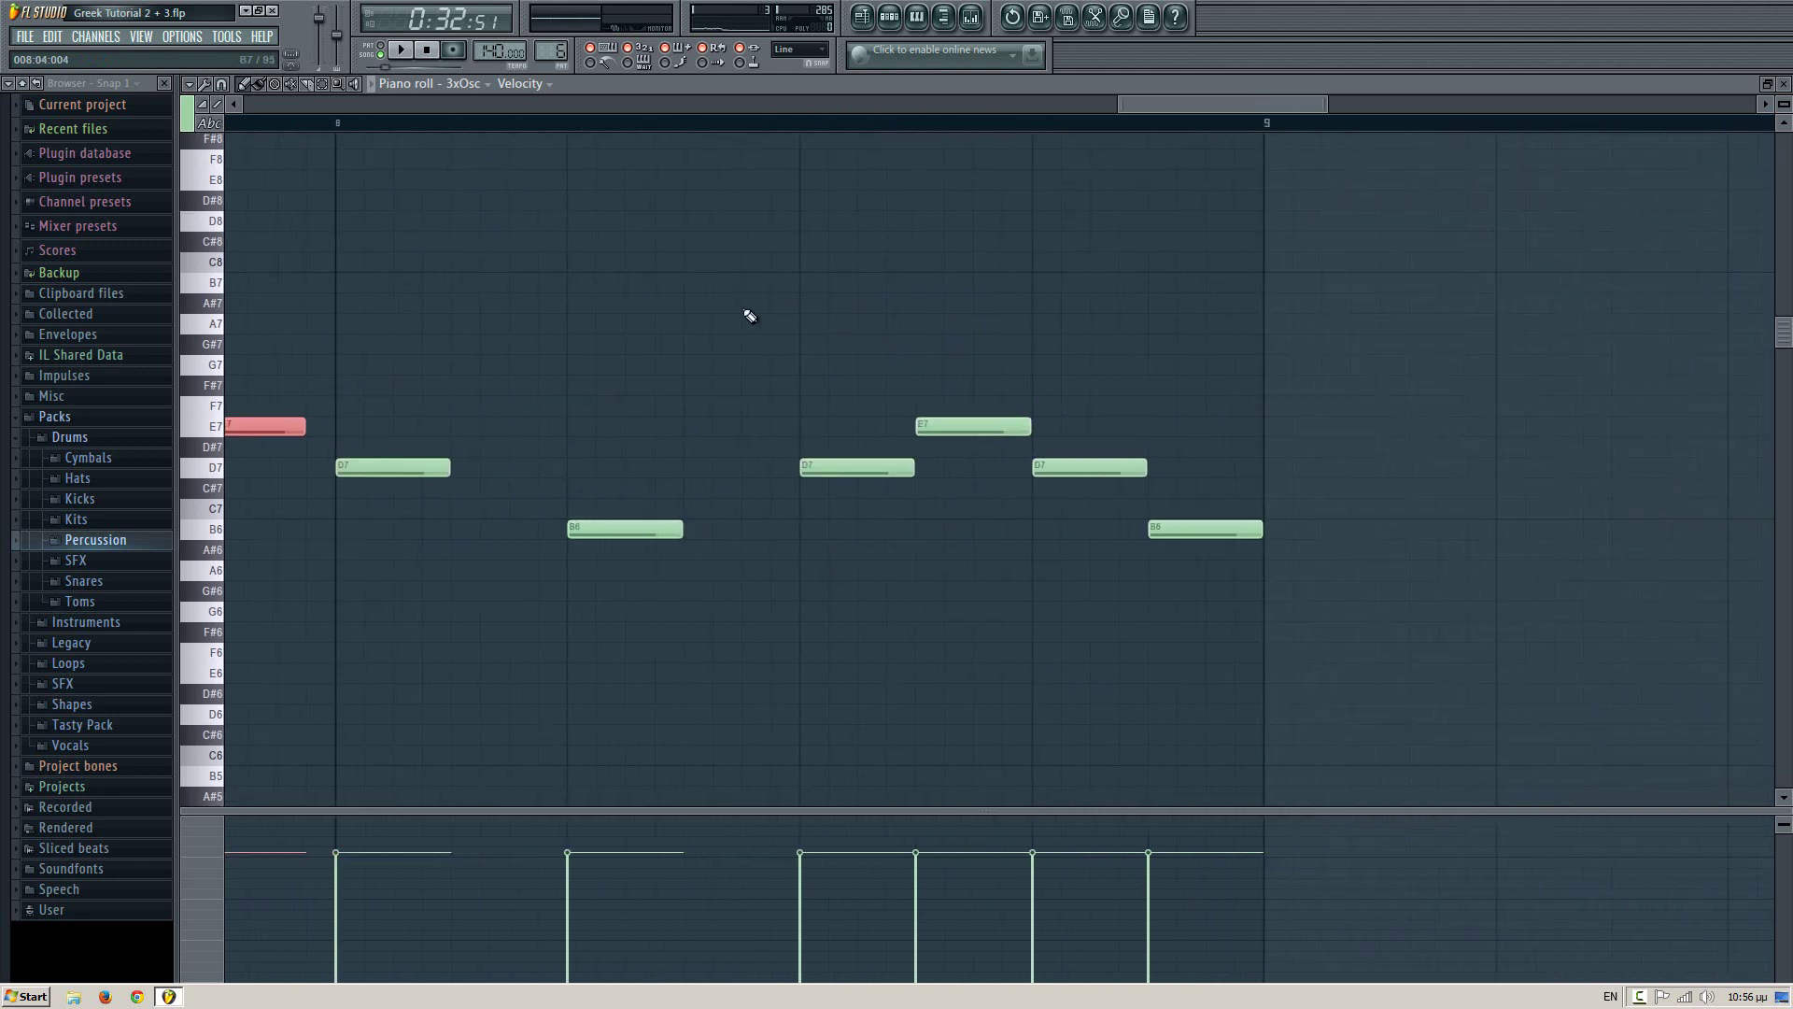
scroll(840, 289, "down", 1)
left_click_drag(548, 277, 1017, 432)
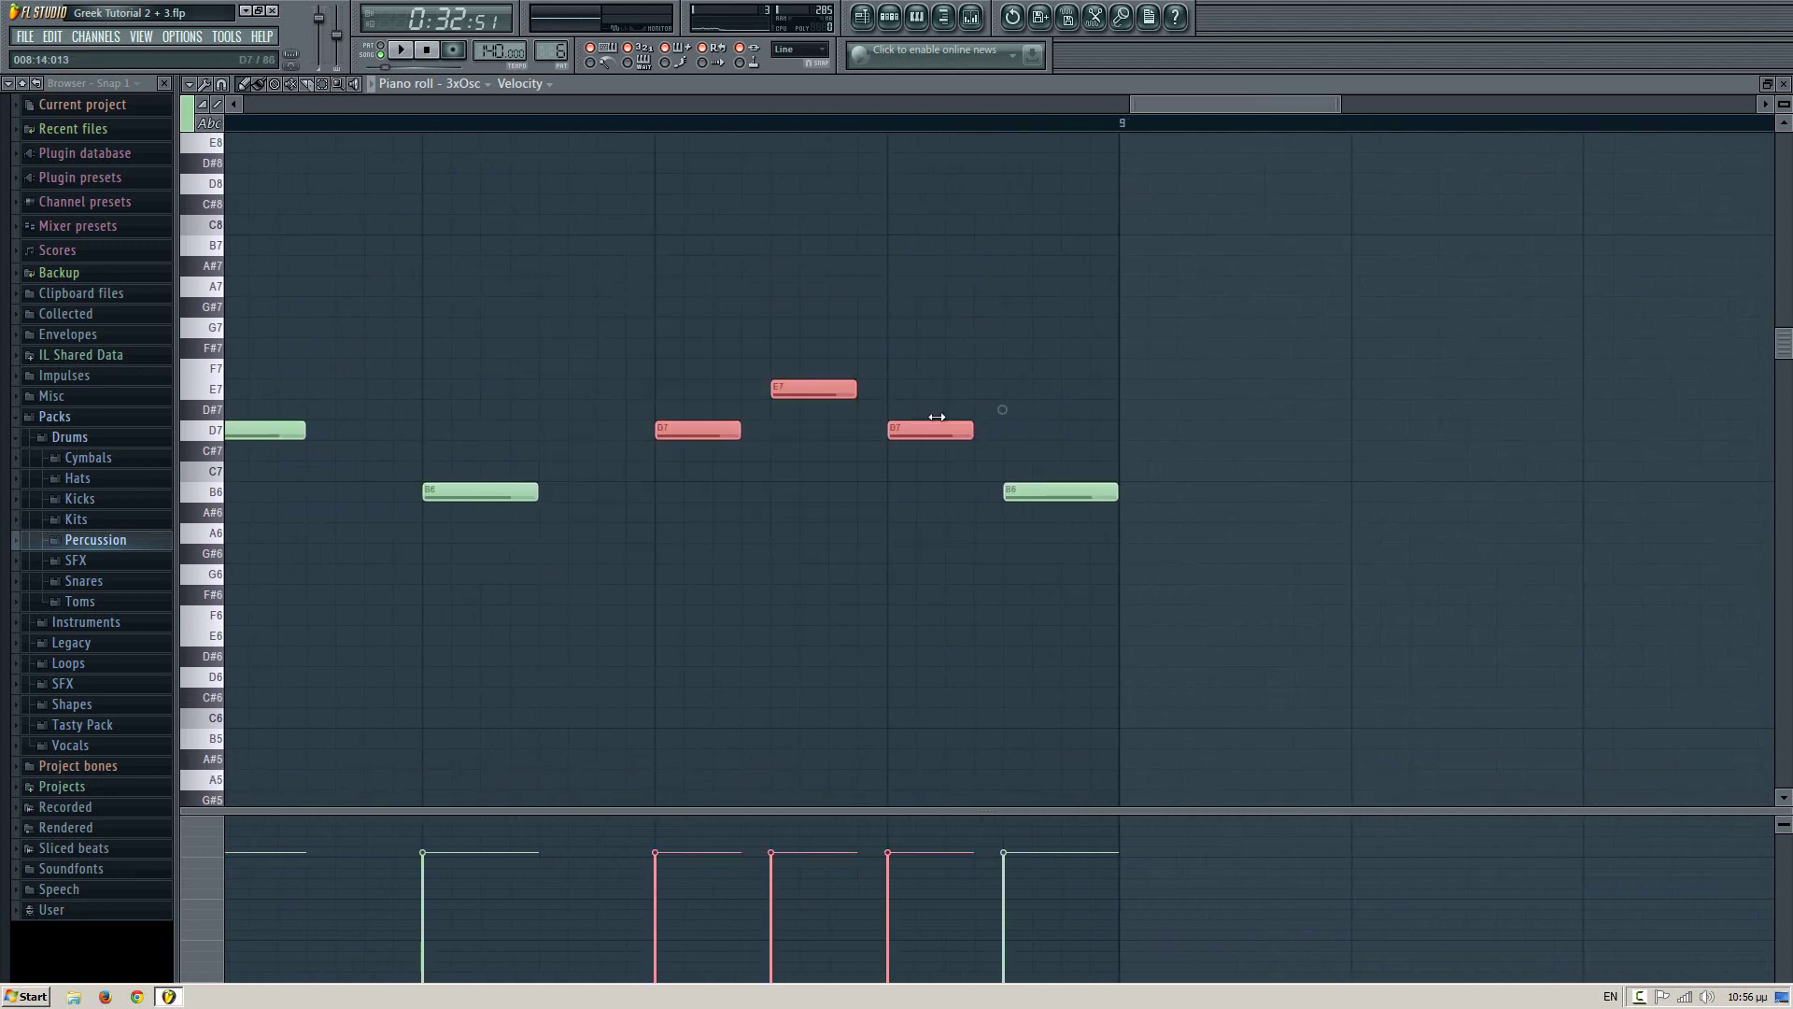
- Play the 3xOsc melody from the start to check the shortened notes, and stop playback
scroll(670, 308, "left", 7)
scroll(901, 324, "up", 2)
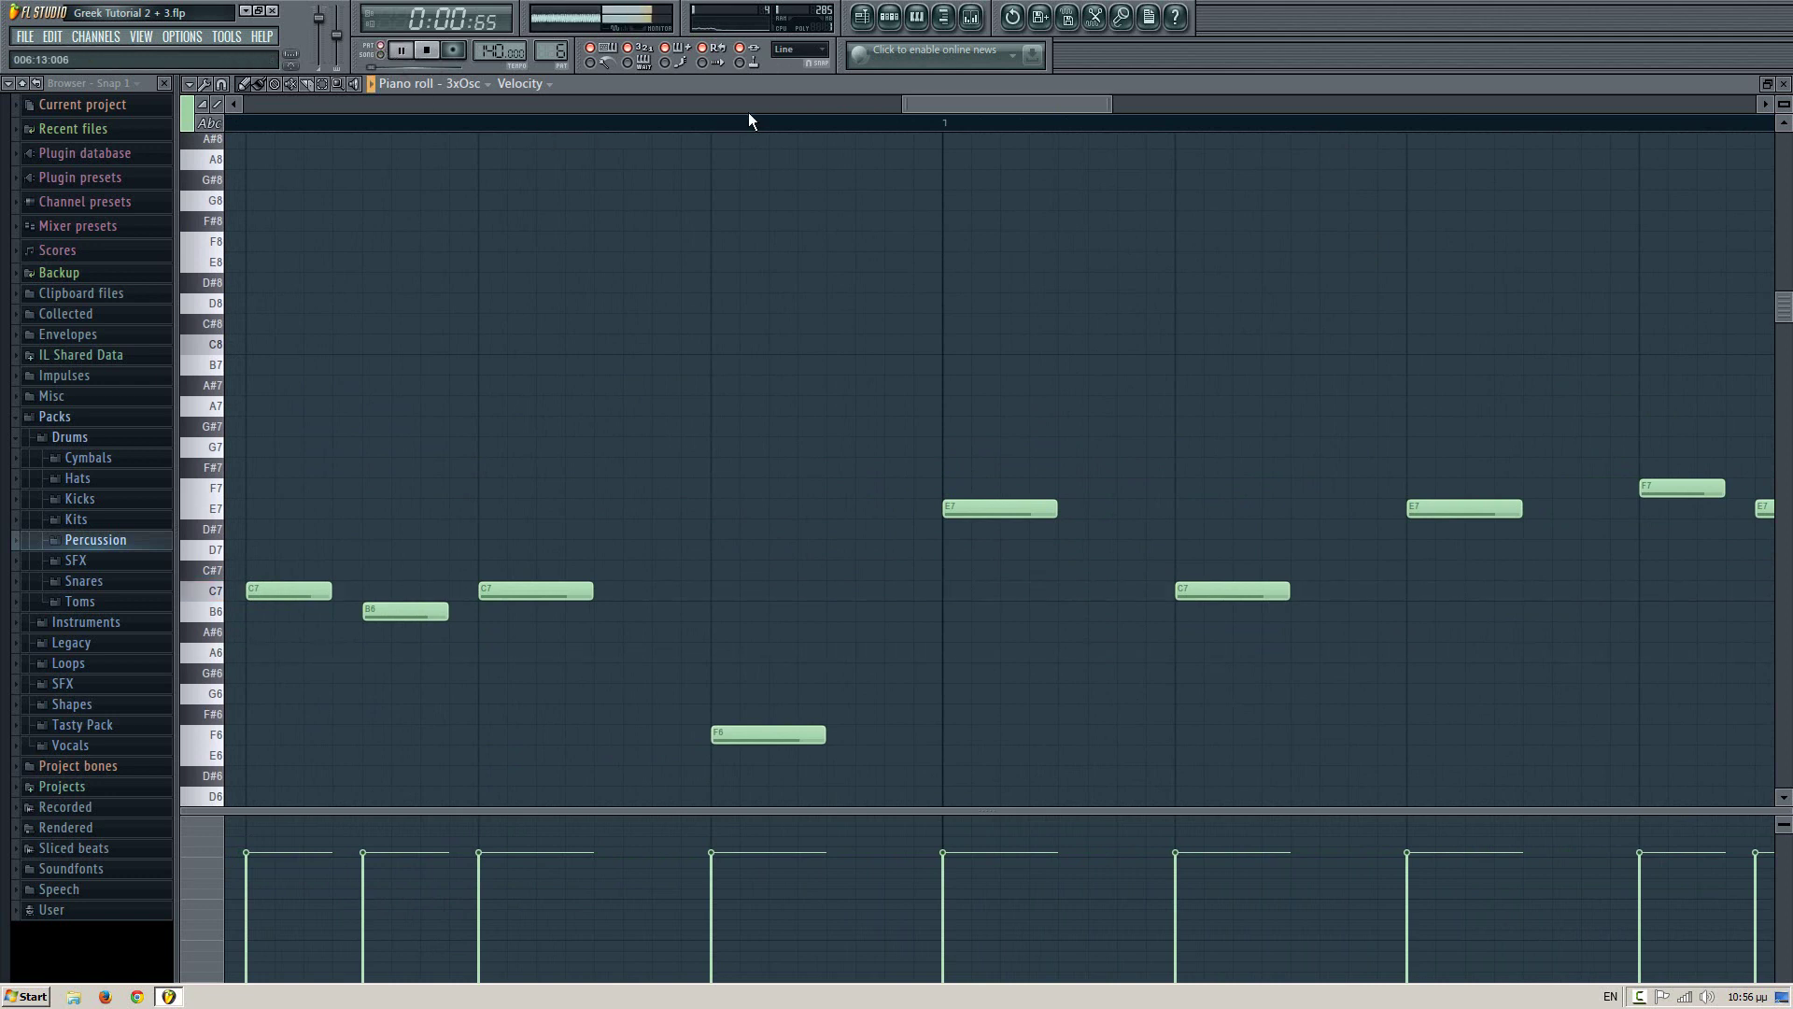
left_click_drag(906, 105, 280, 105)
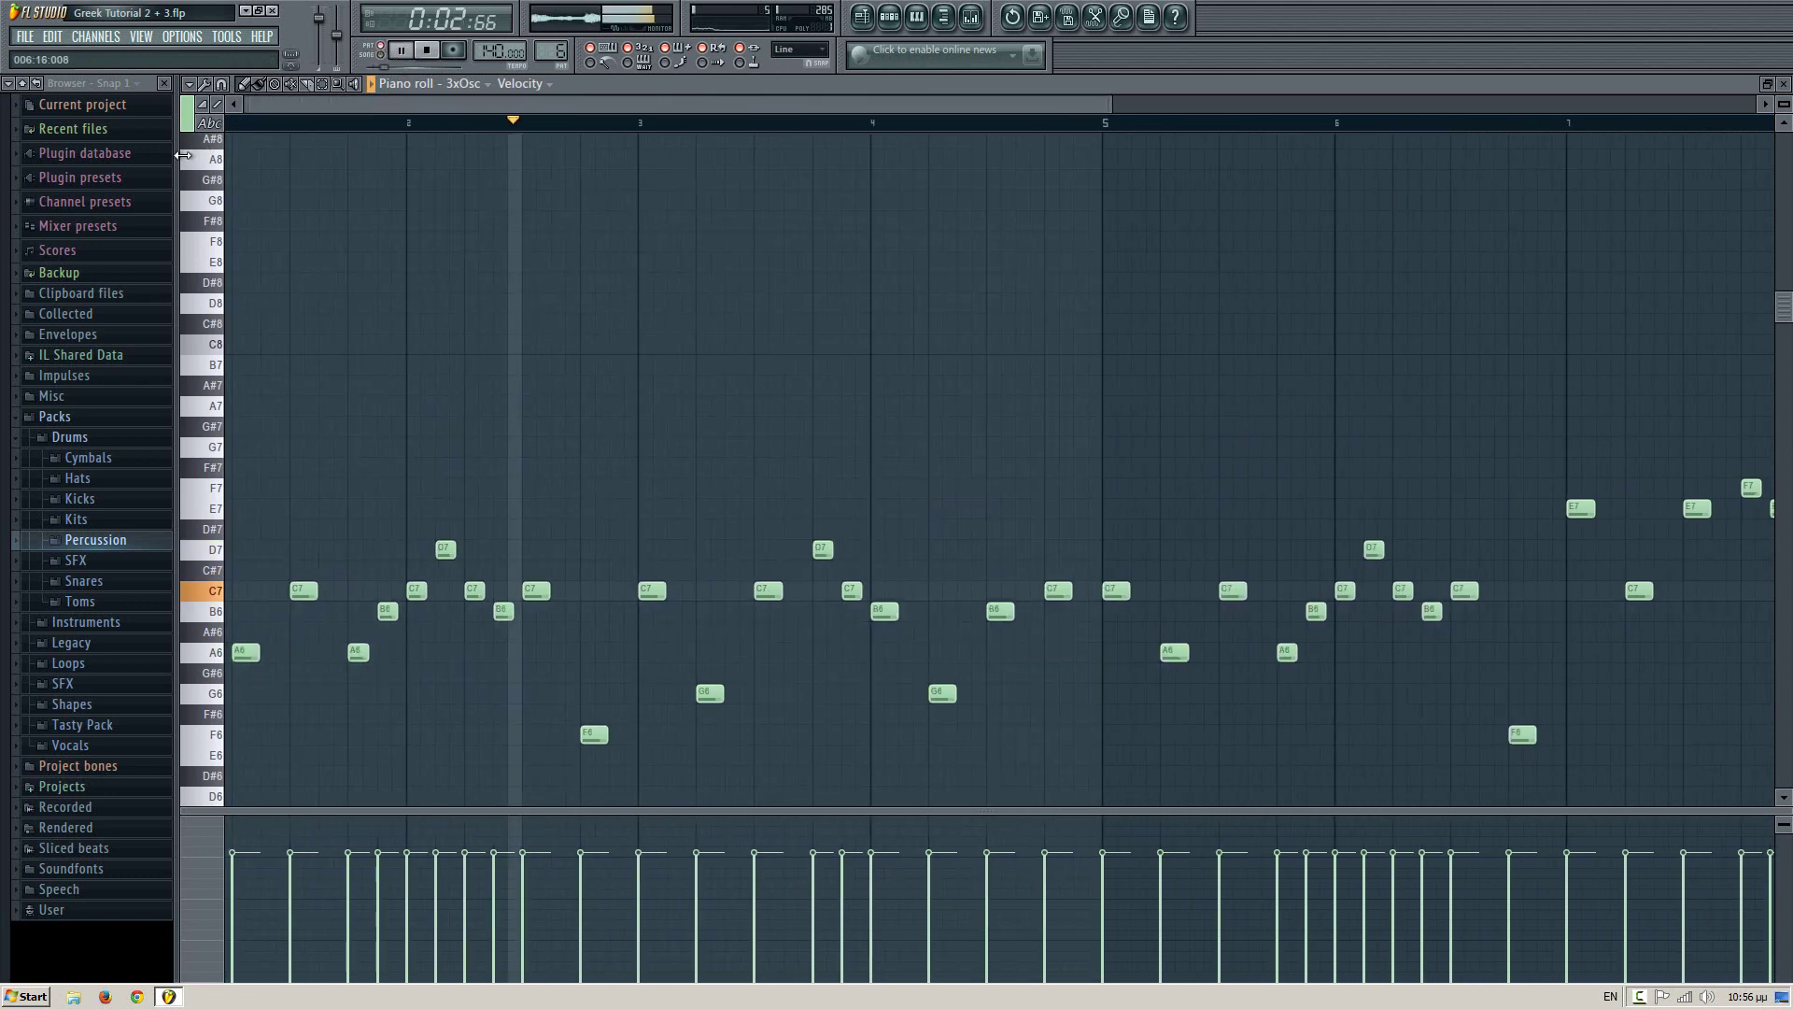
left_click_drag(373, 161, 580, 184)
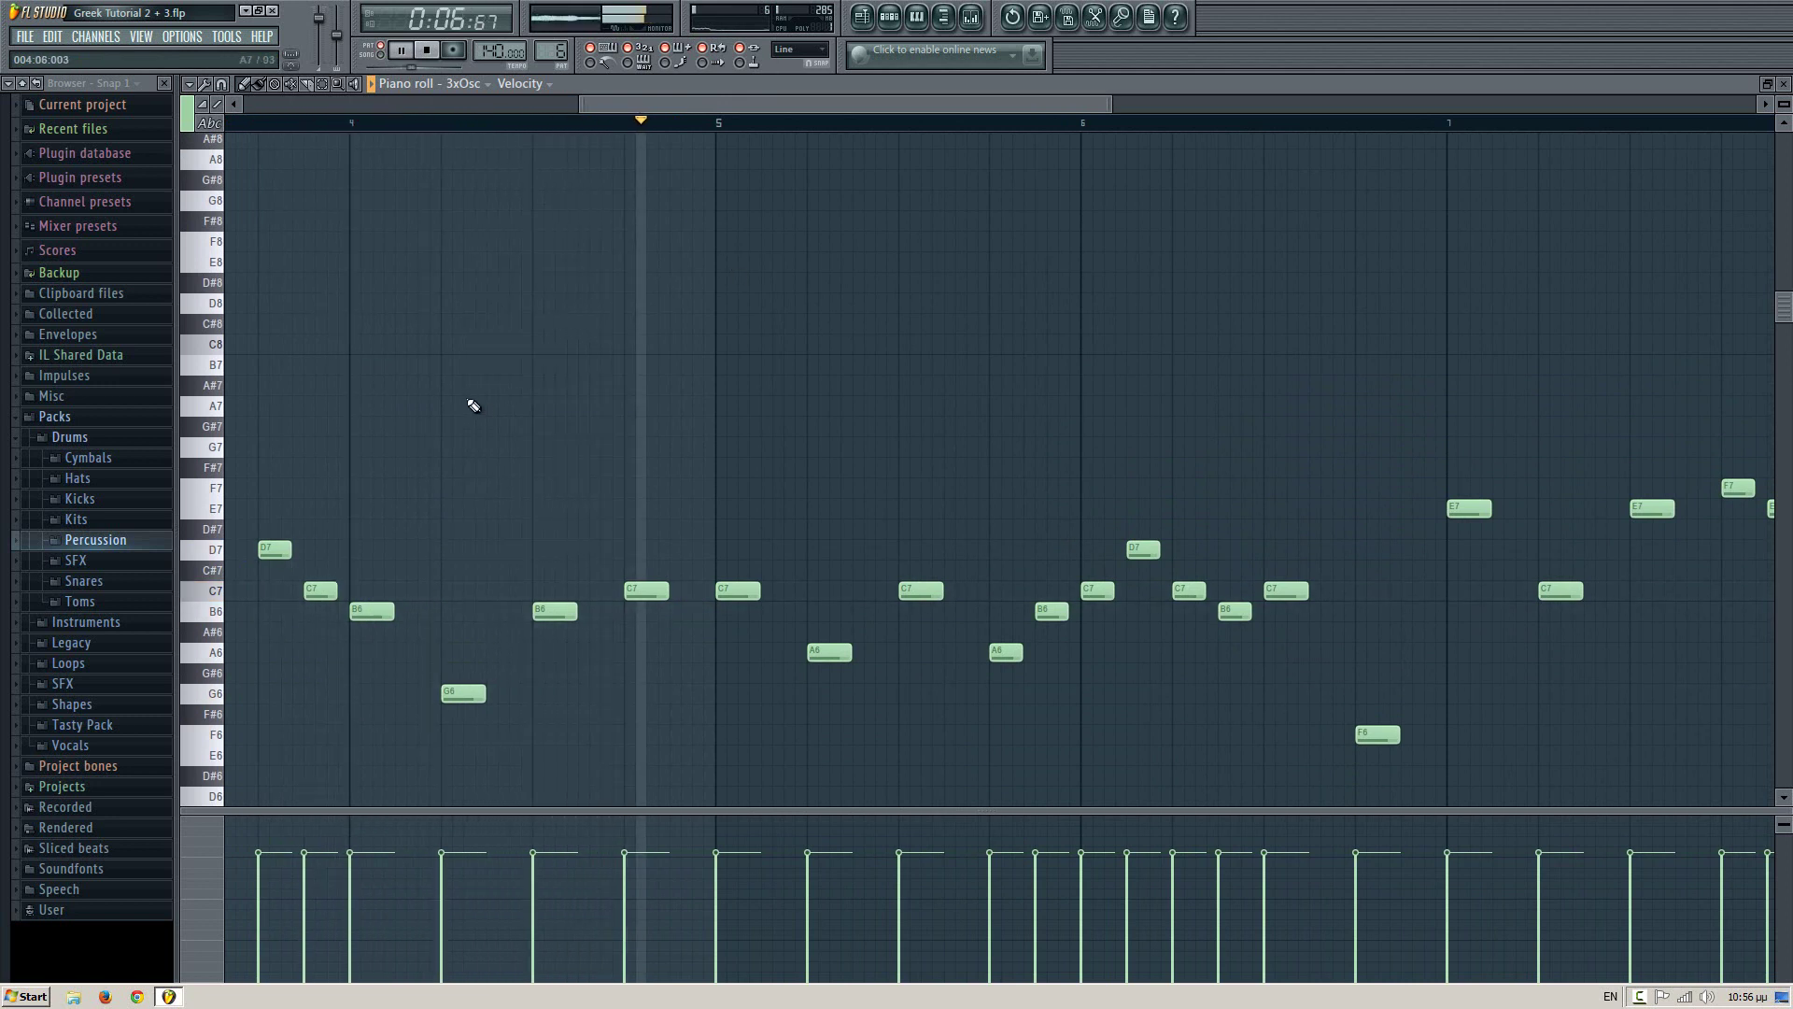
key("space")
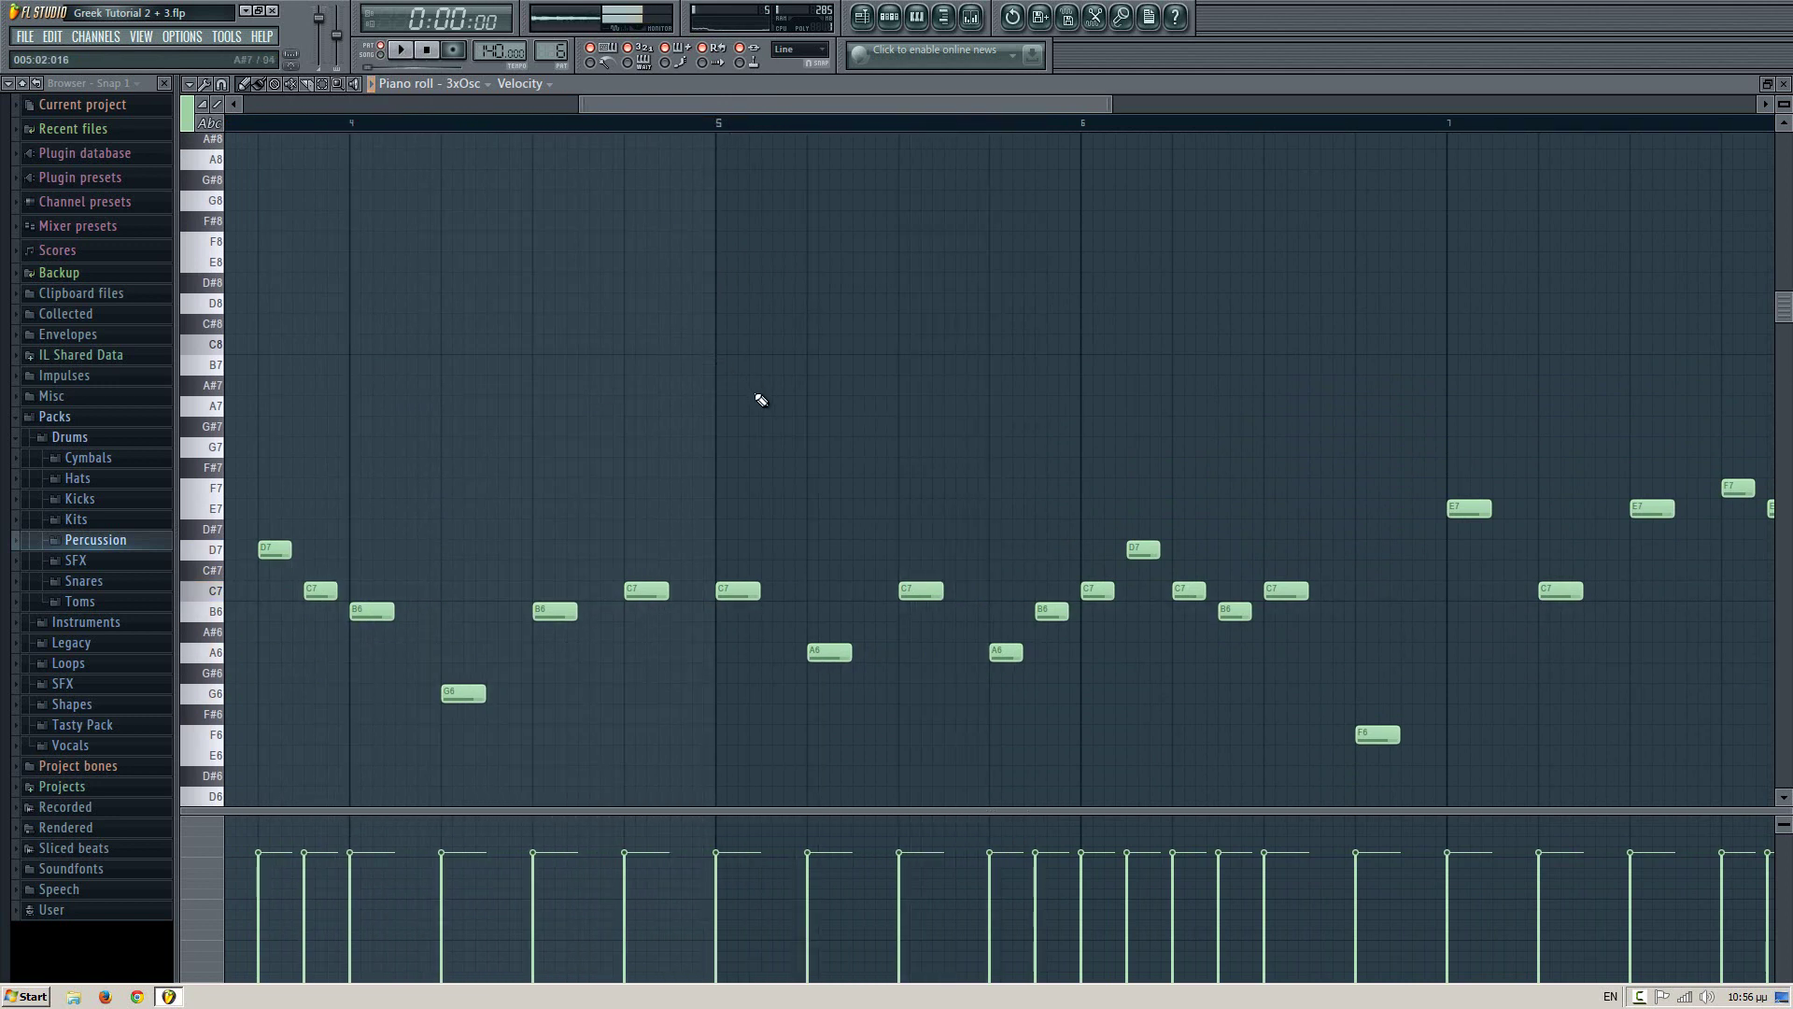
- Open Pattern 15's Platinium saw melody in the piano roll and play it from the start
key("F6")
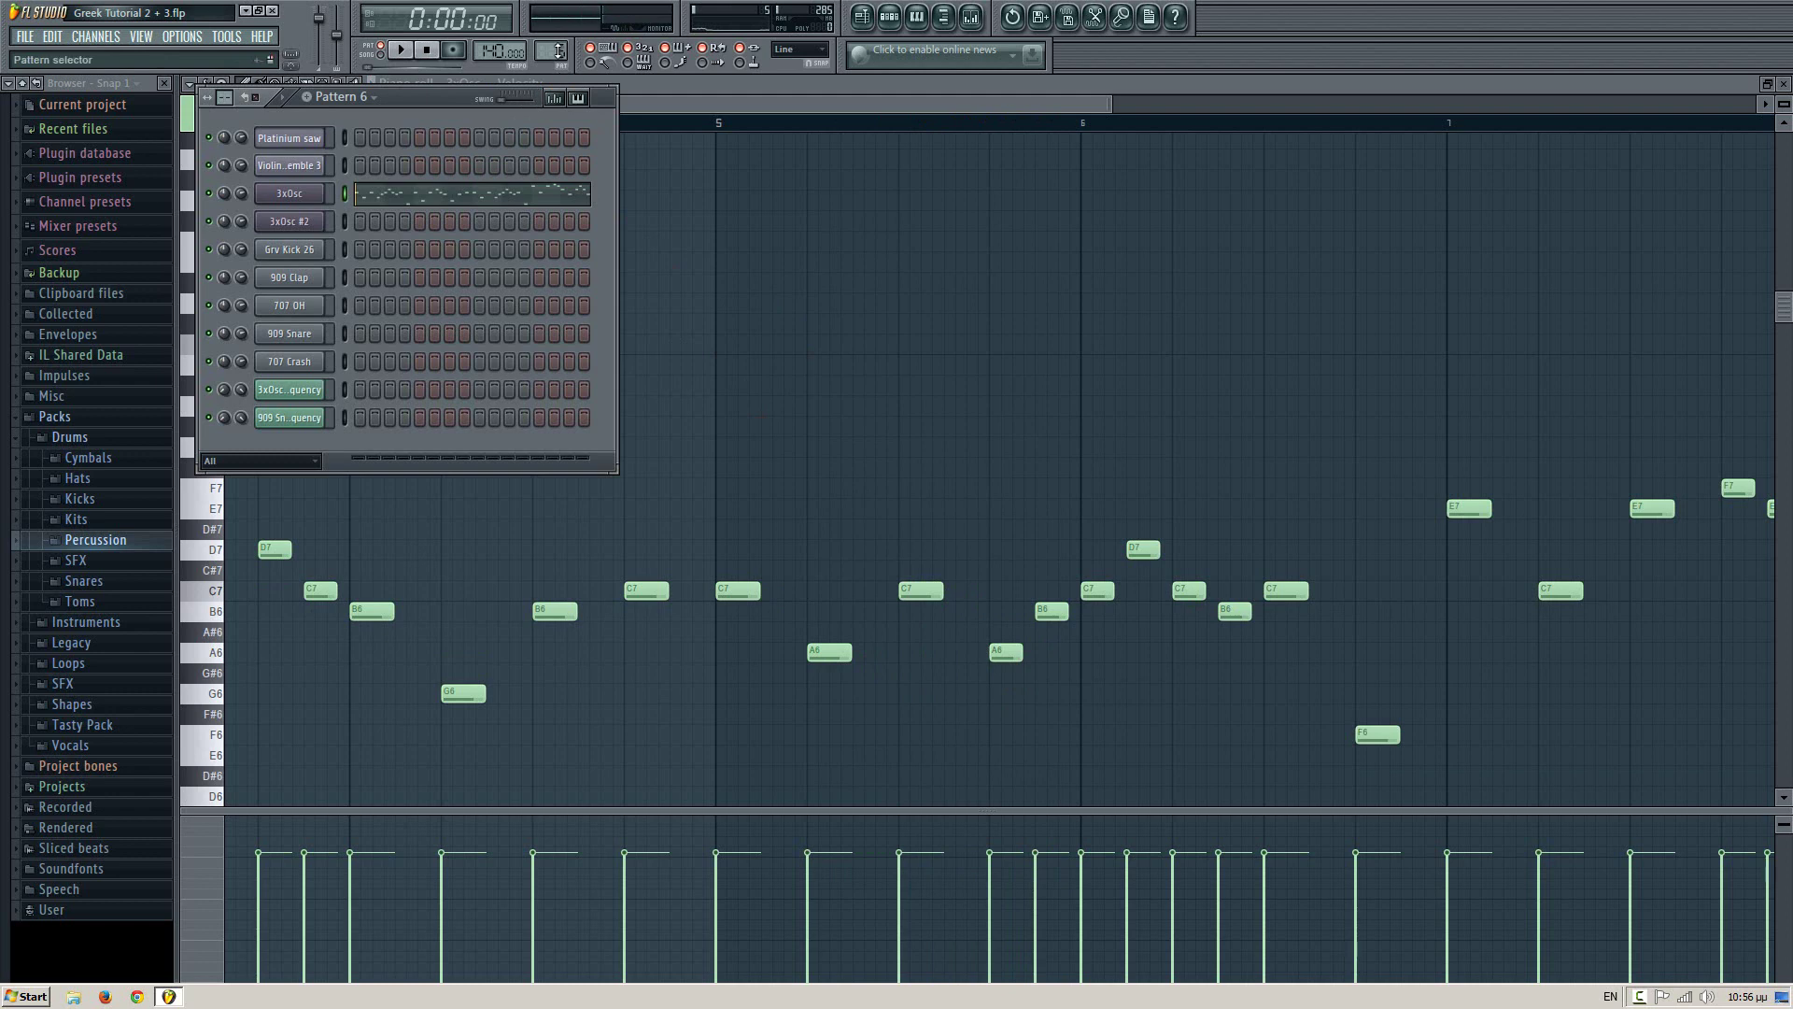
key("F6")
key("F5")
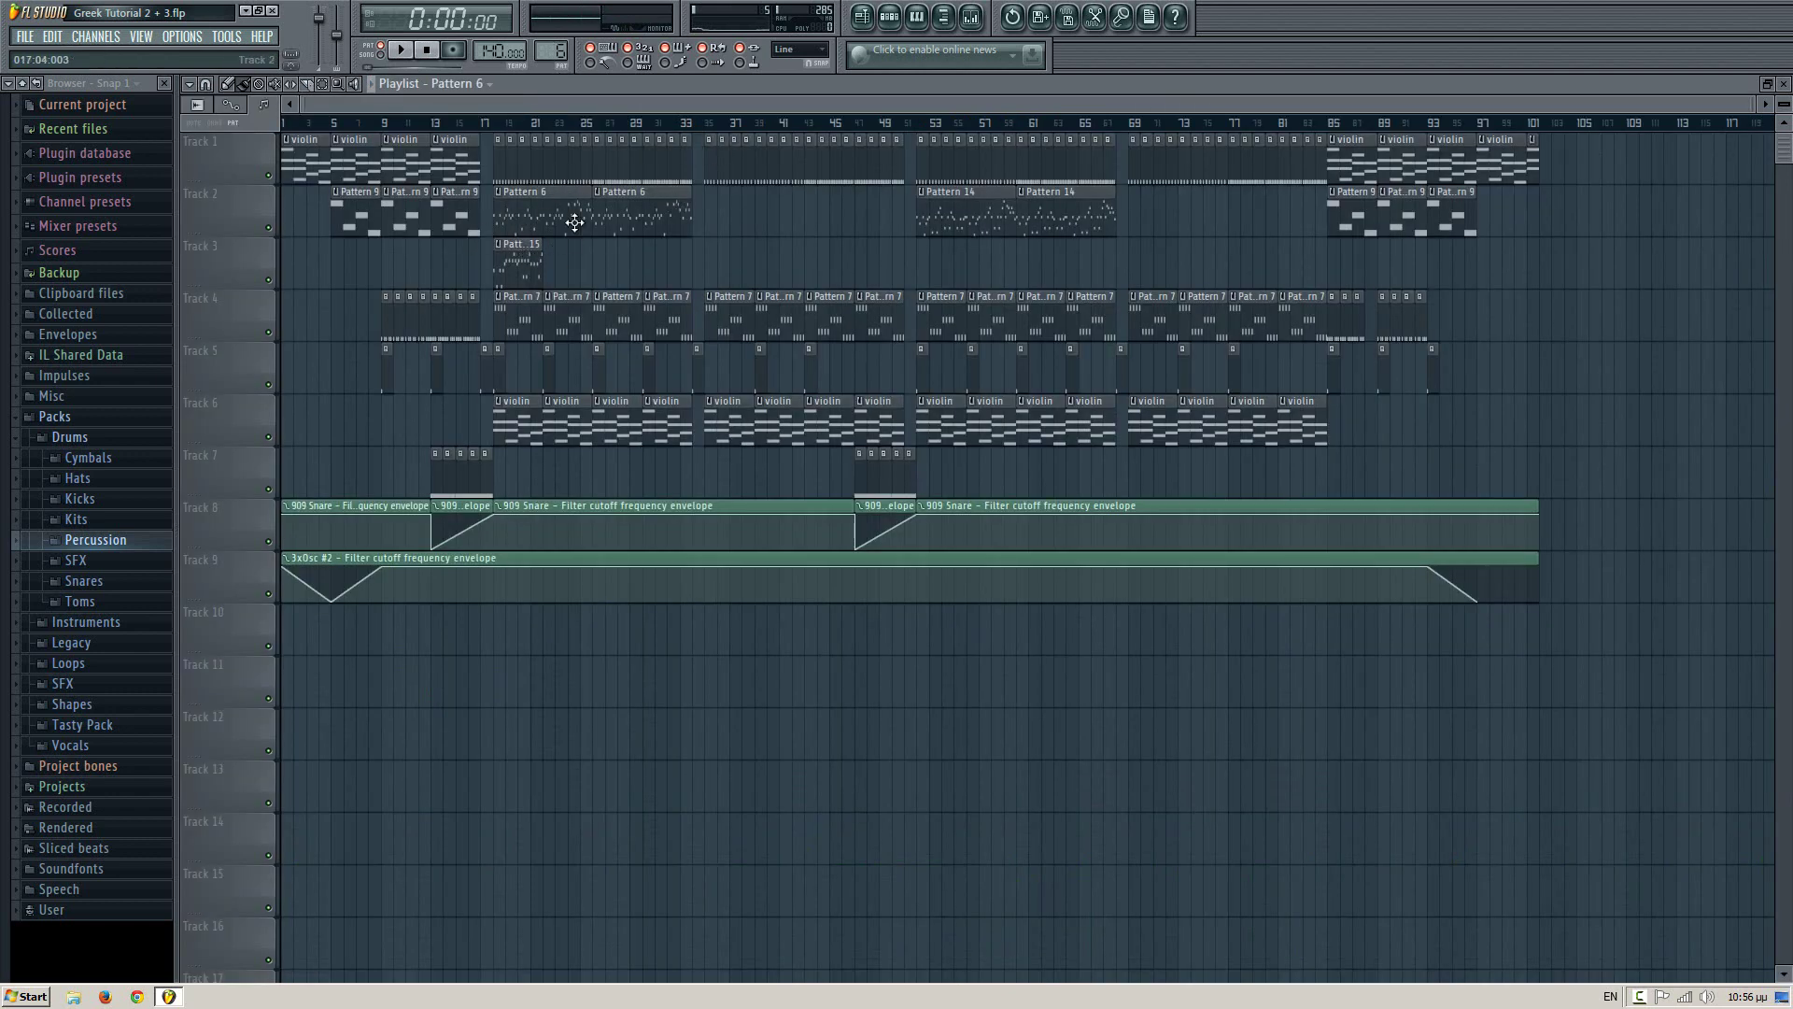
double_click(530, 264)
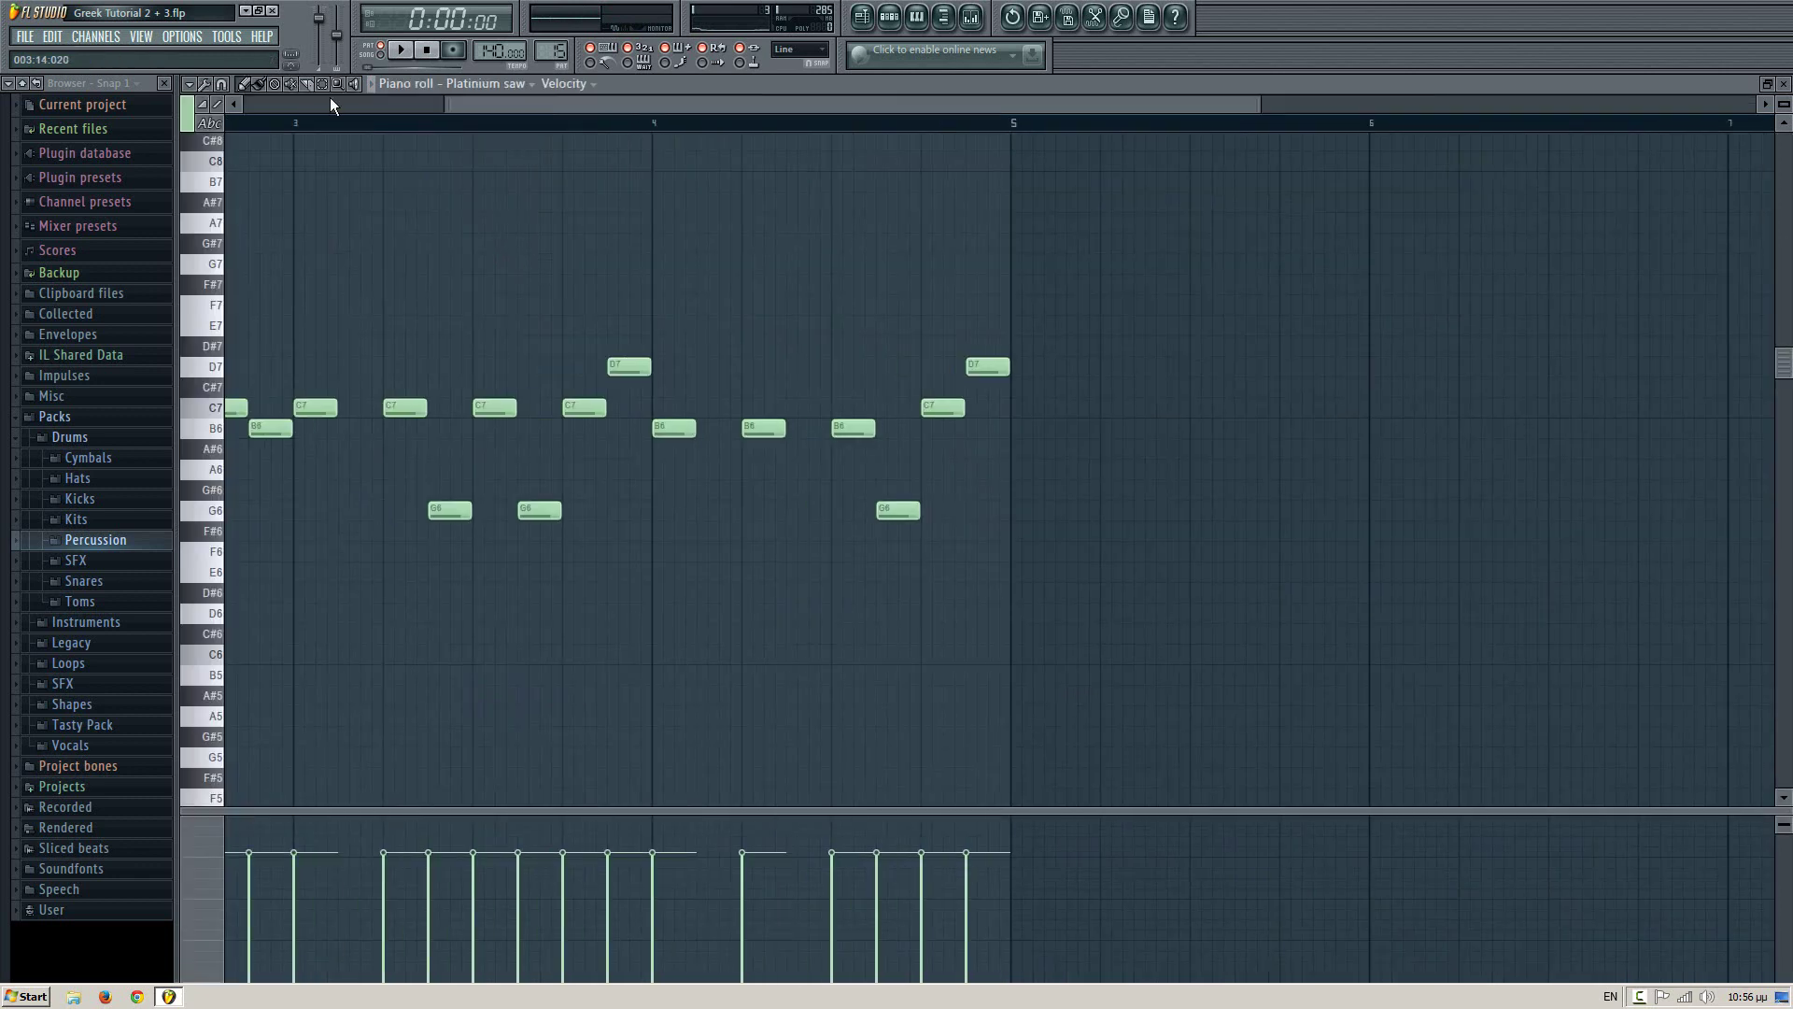
left_click_drag(1062, 96, 1007, 95)
key("space")
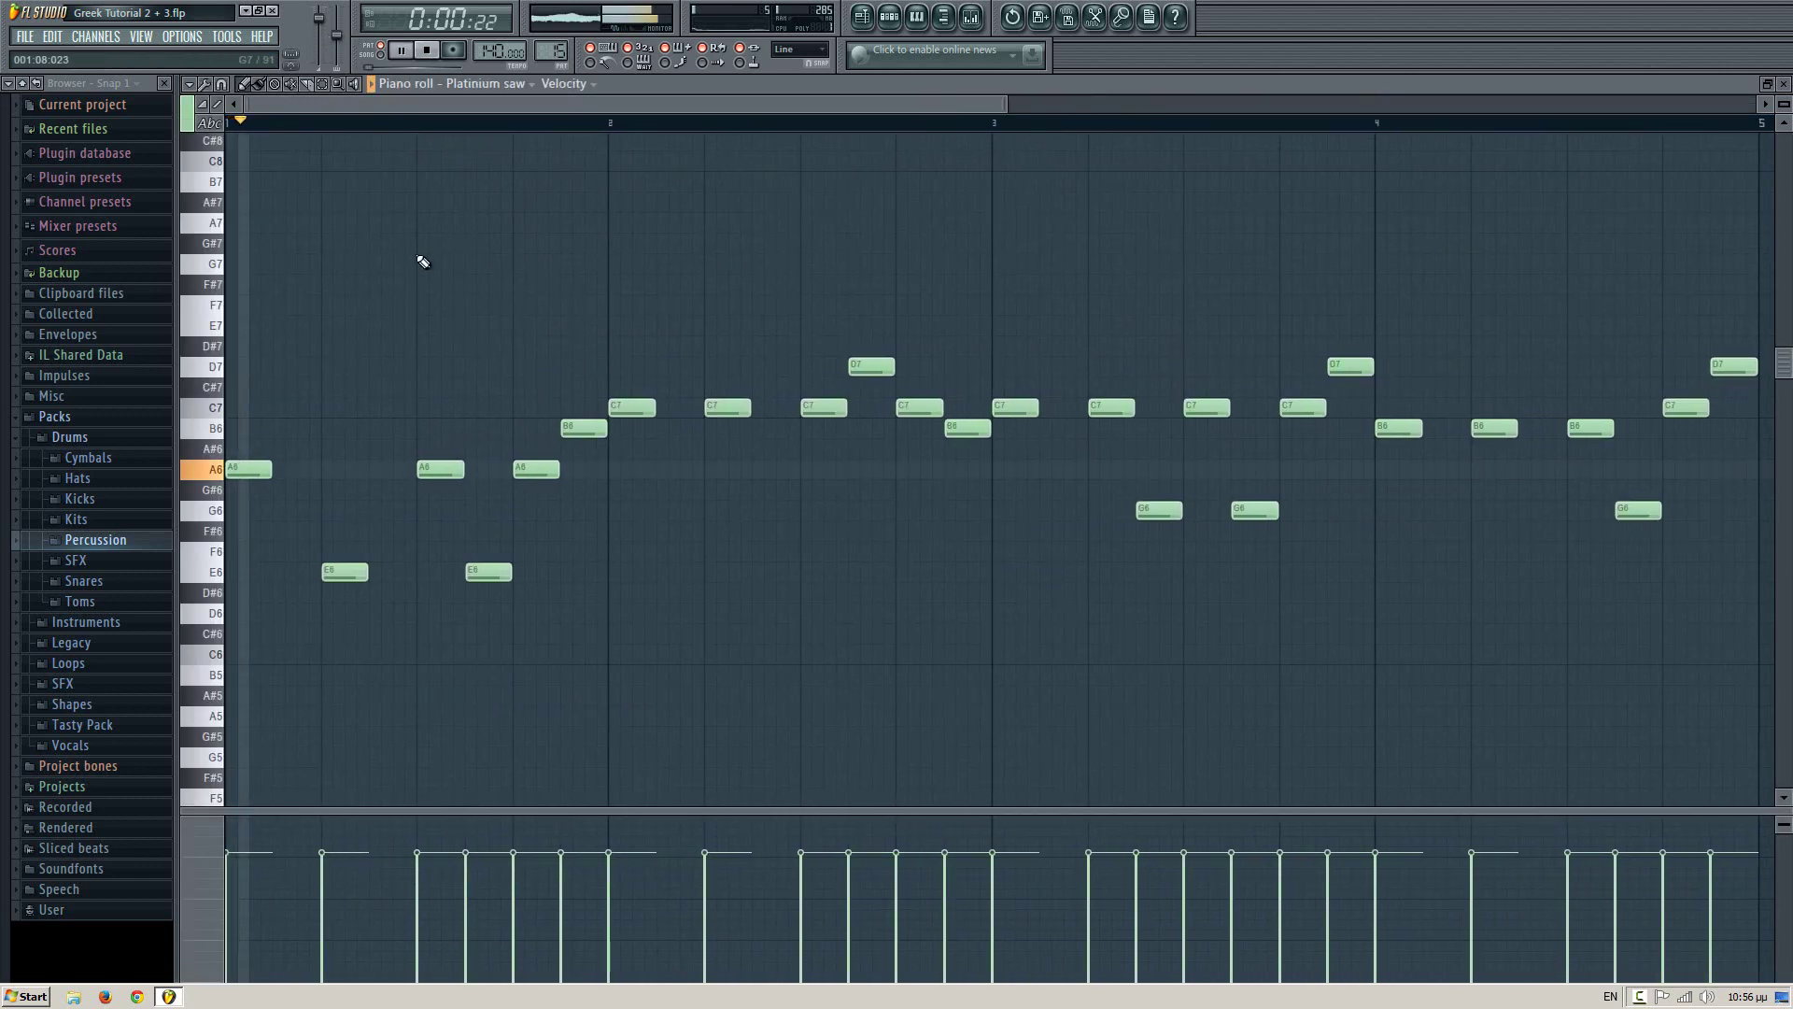
- Shorten the closely spaced notes in bars 1 to 4 to one and a half steps each, leaving the final D7 full length, and stop playback
left_click_drag(412, 338, 569, 681)
left_click_drag(816, 277, 981, 520)
left_click_drag(1086, 318, 1326, 598)
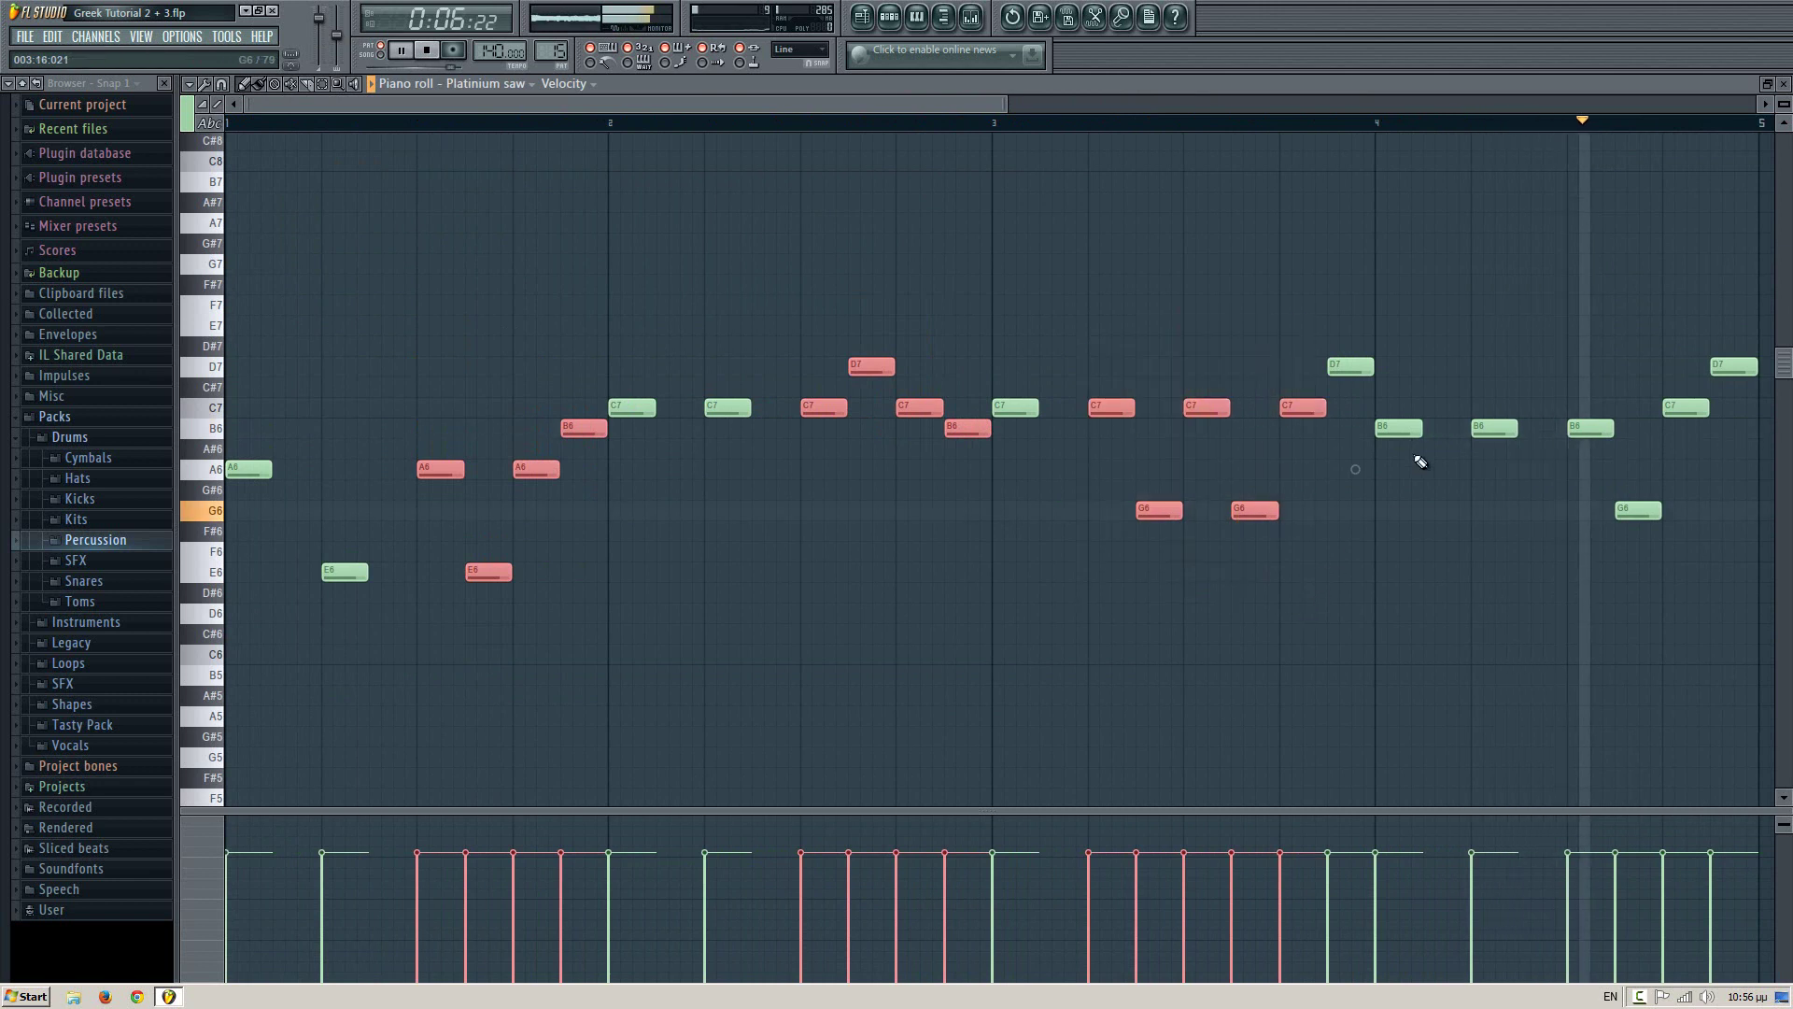
left_click_drag(1549, 294, 1756, 590)
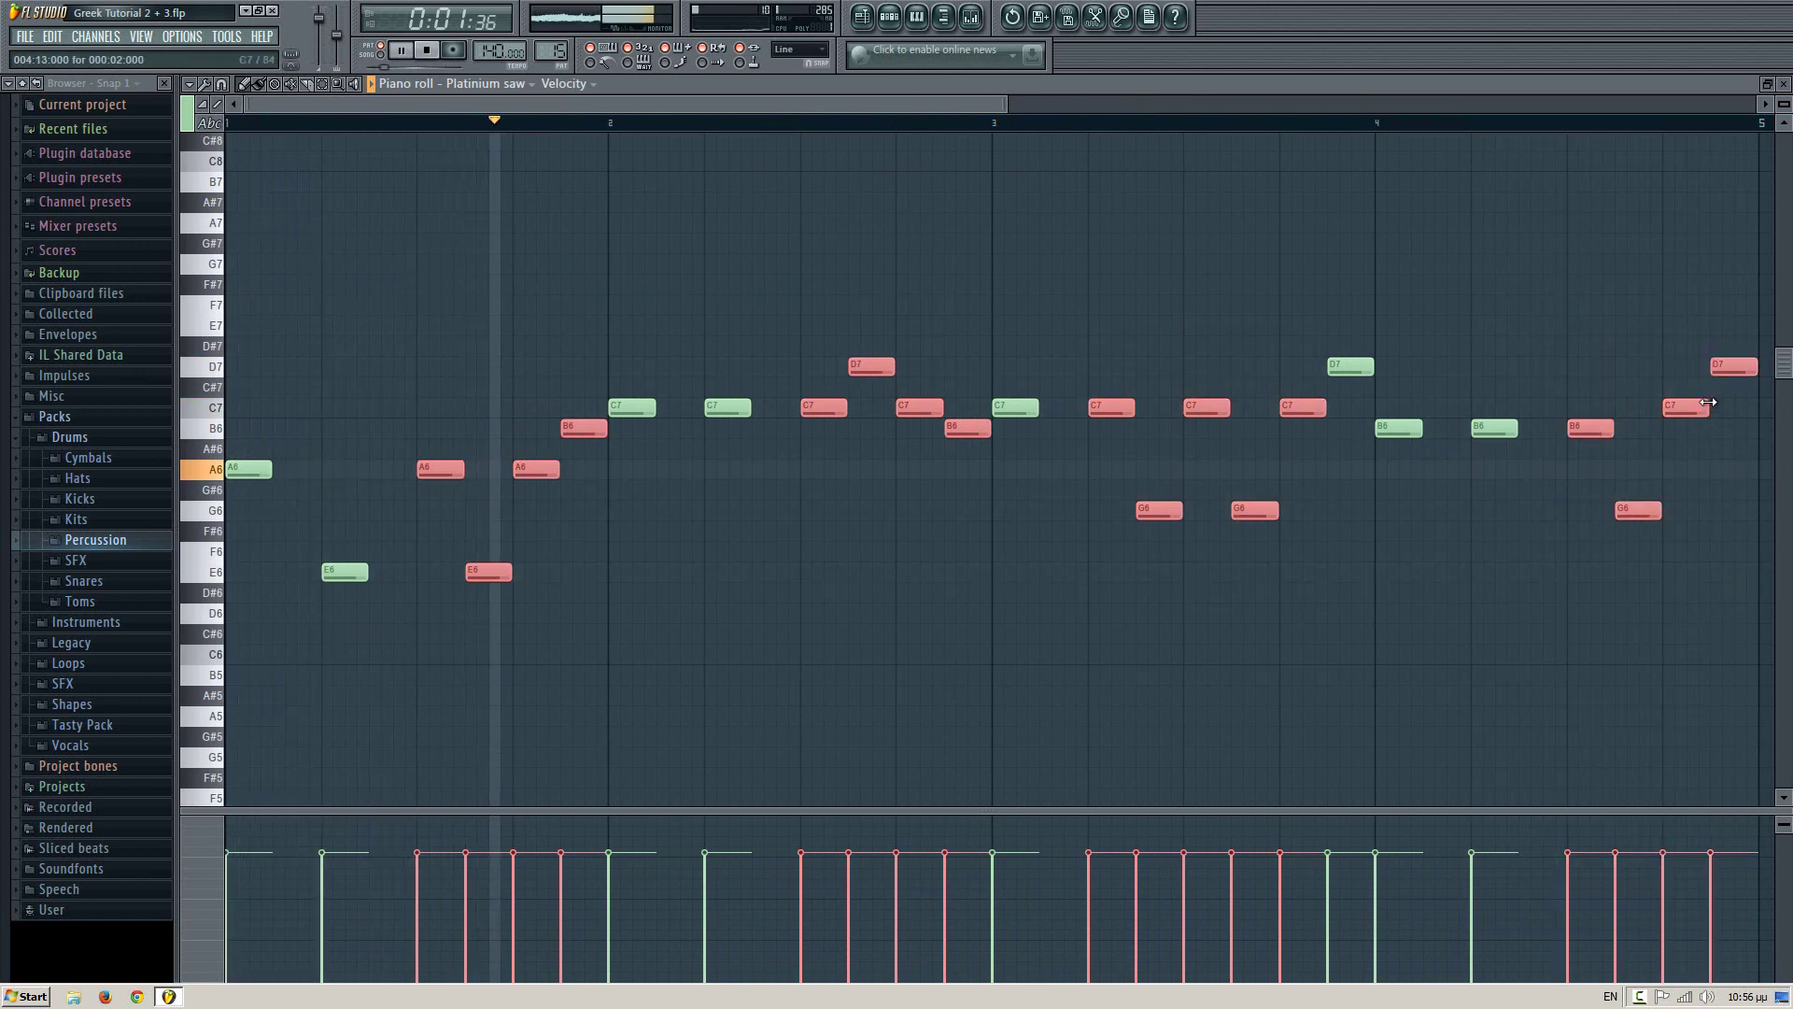
left_click_drag(1707, 408, 1755, 366)
left_click(1706, 359, "ctrl")
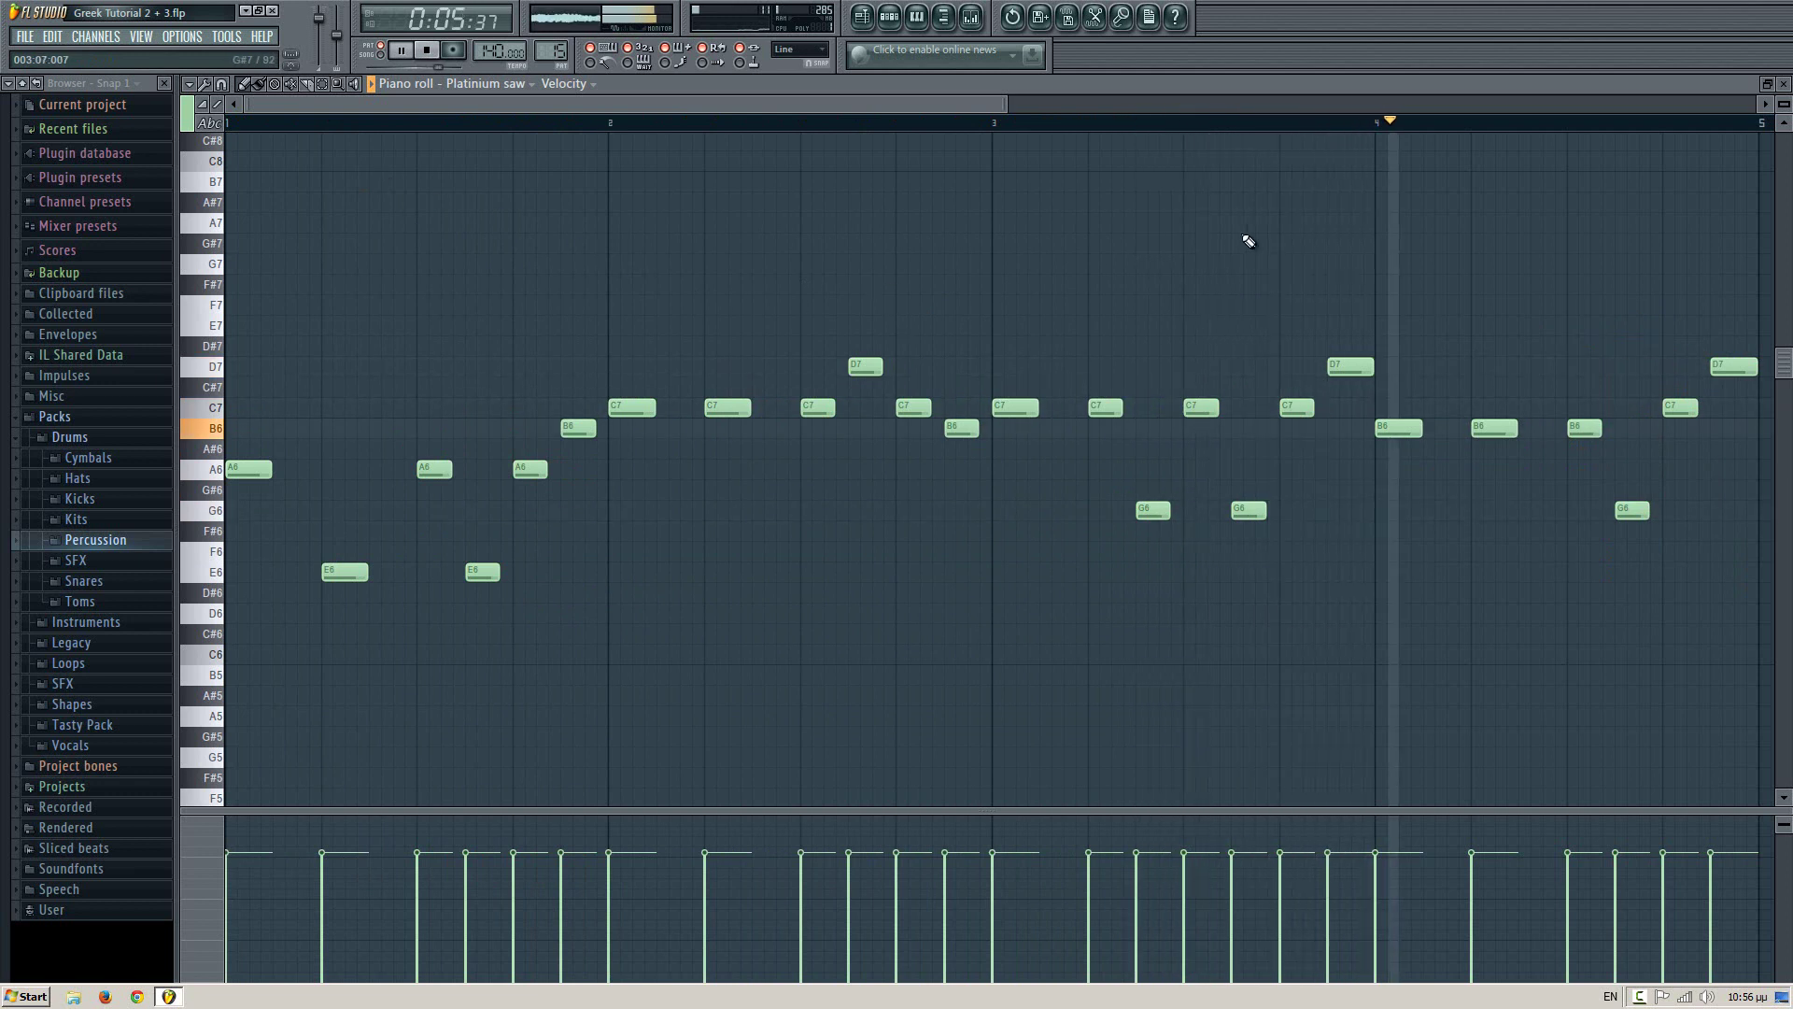
left_click_drag(1372, 367, 1355, 366)
left_click_drag(1121, 312, 1569, 292)
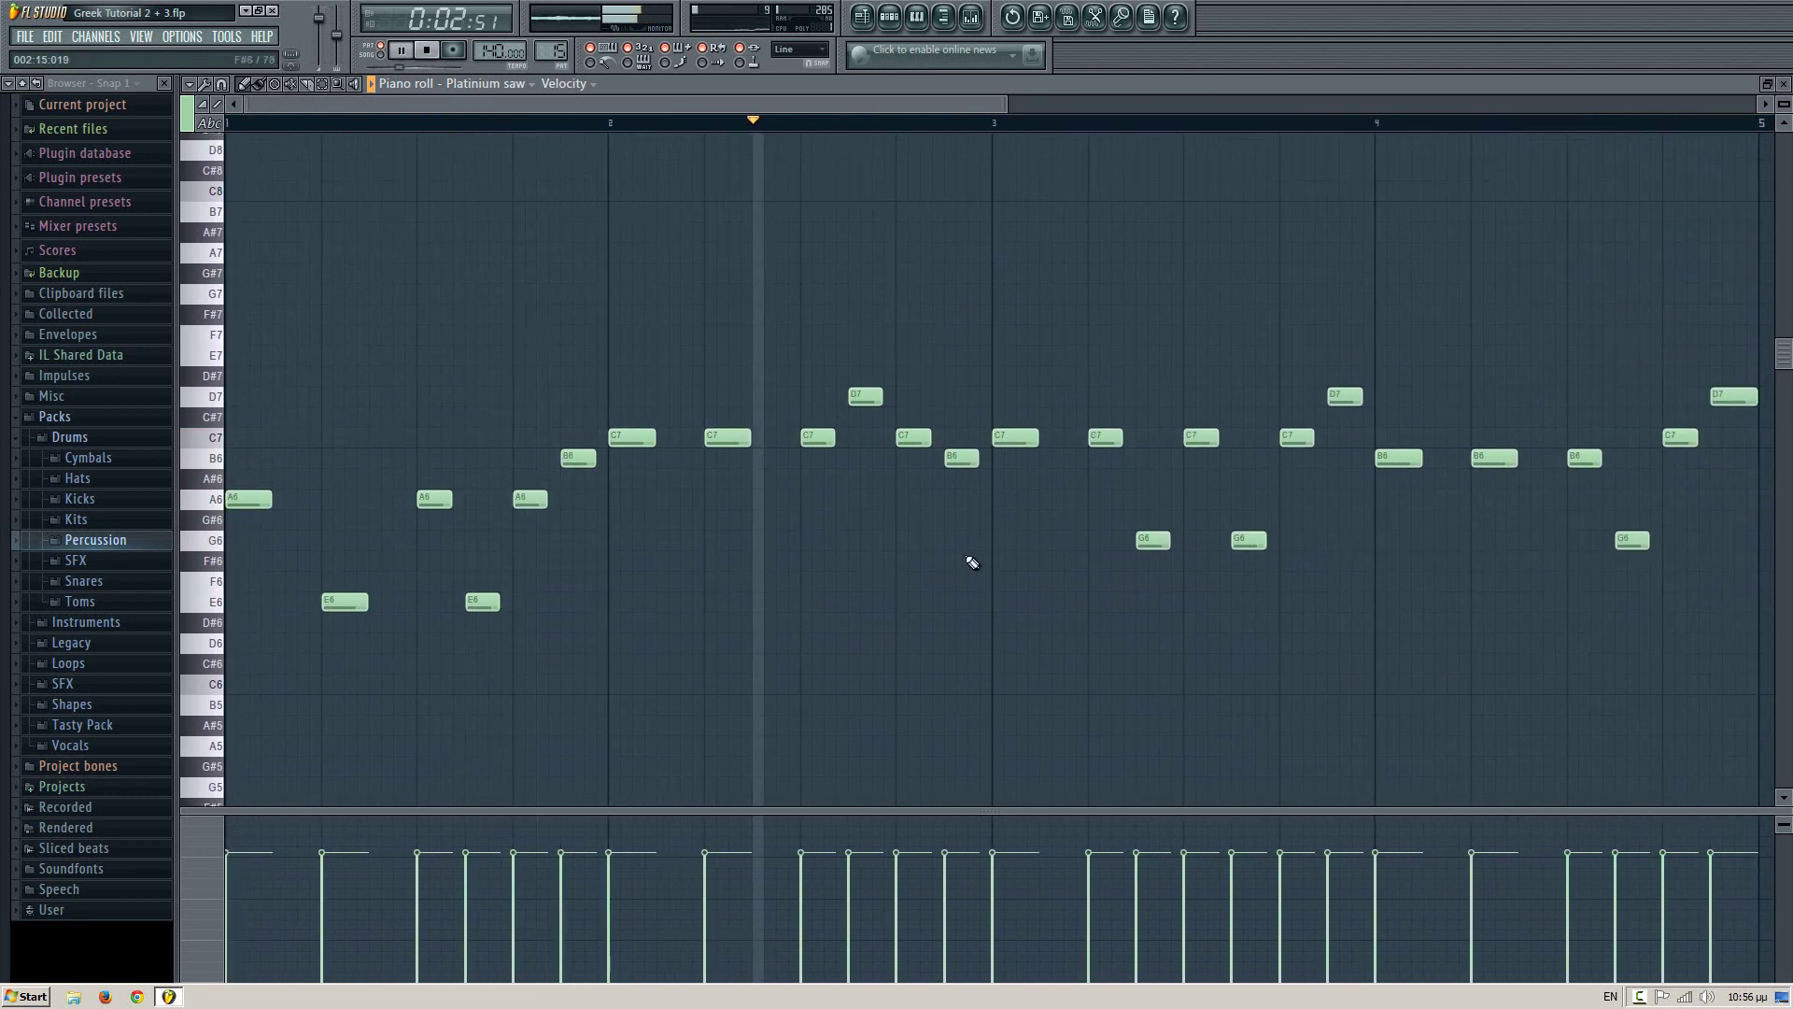
key("space")
- Reopen Pattern 15's Platinium saw melody and duplicate its four bars into bars 5 to 8
key("F6")
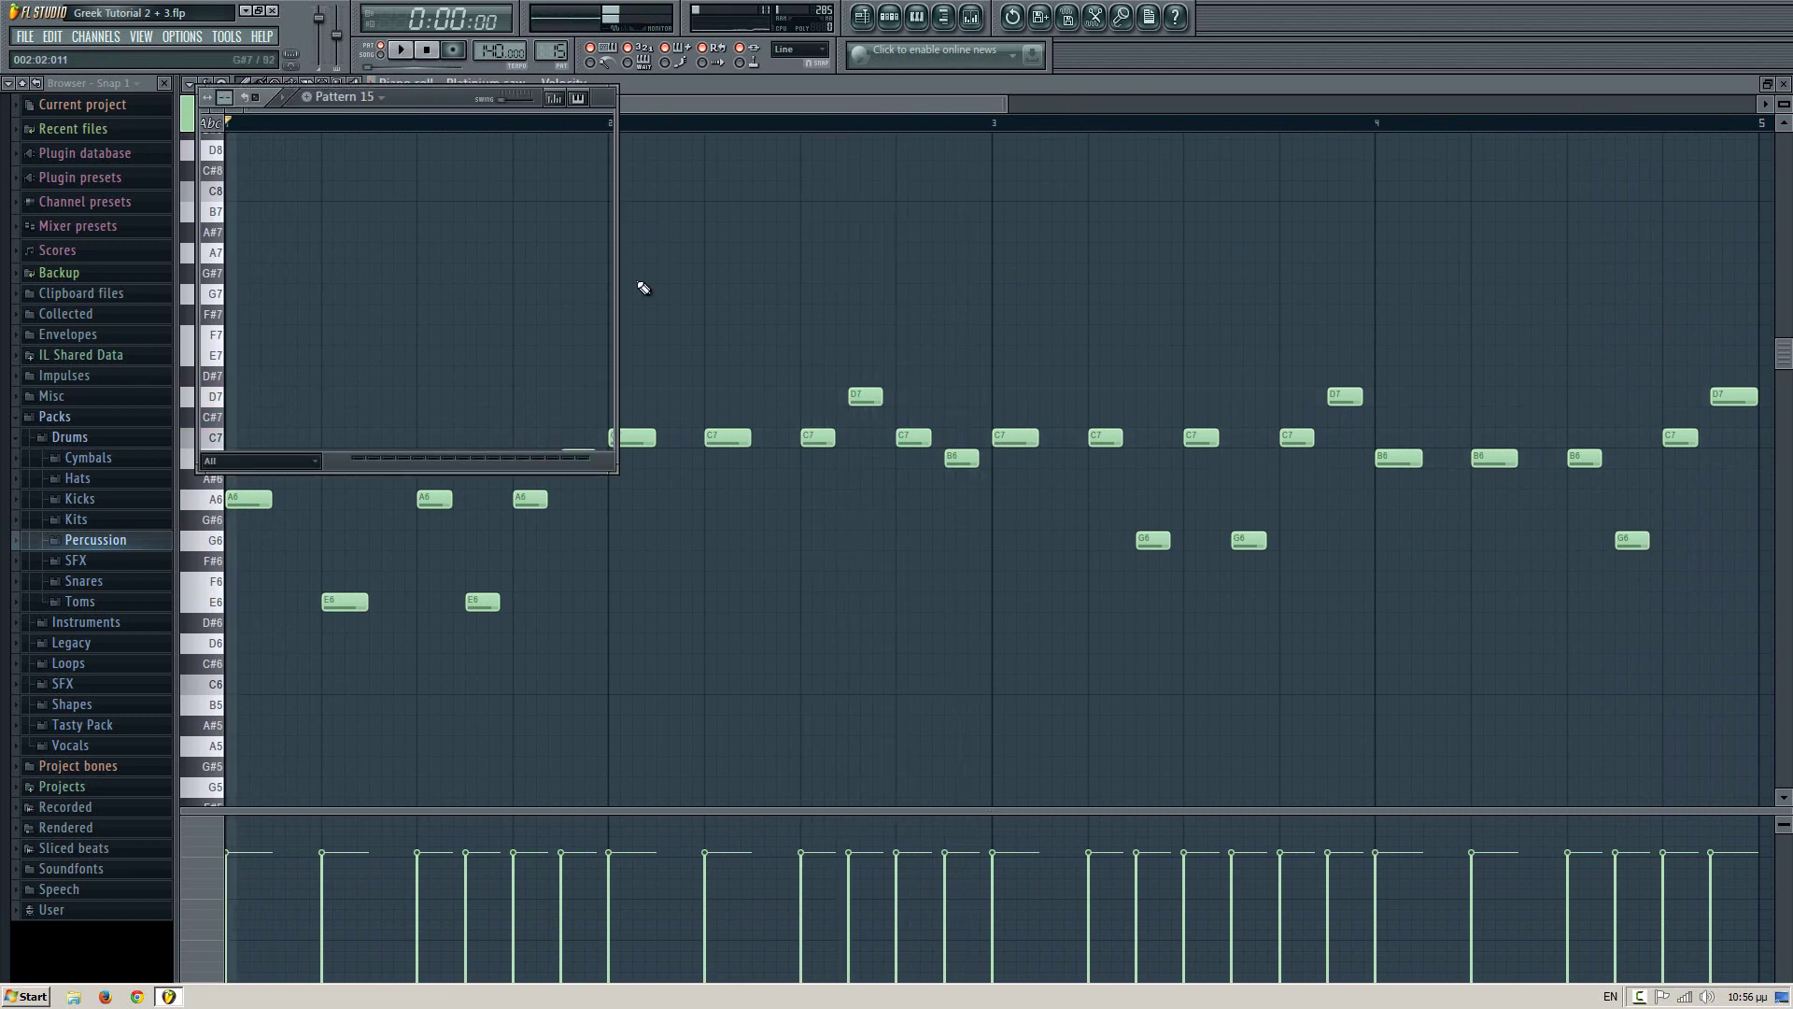
key("F5")
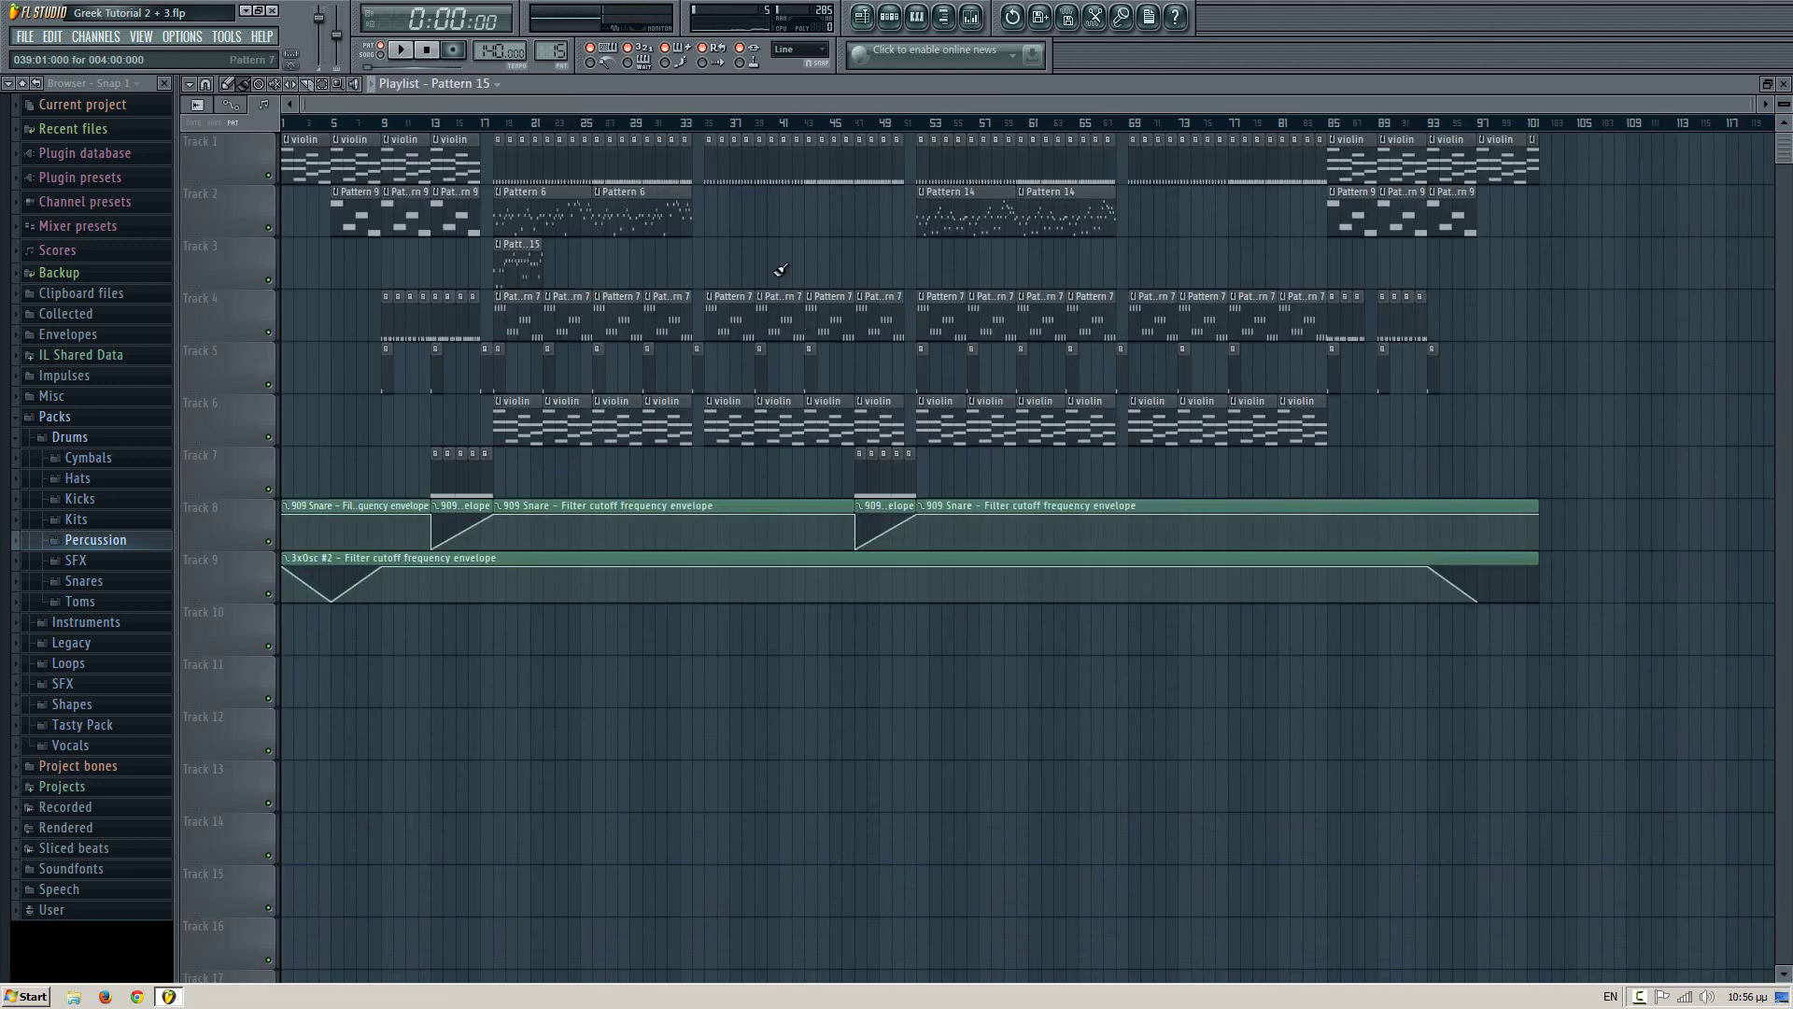
double_click(533, 269)
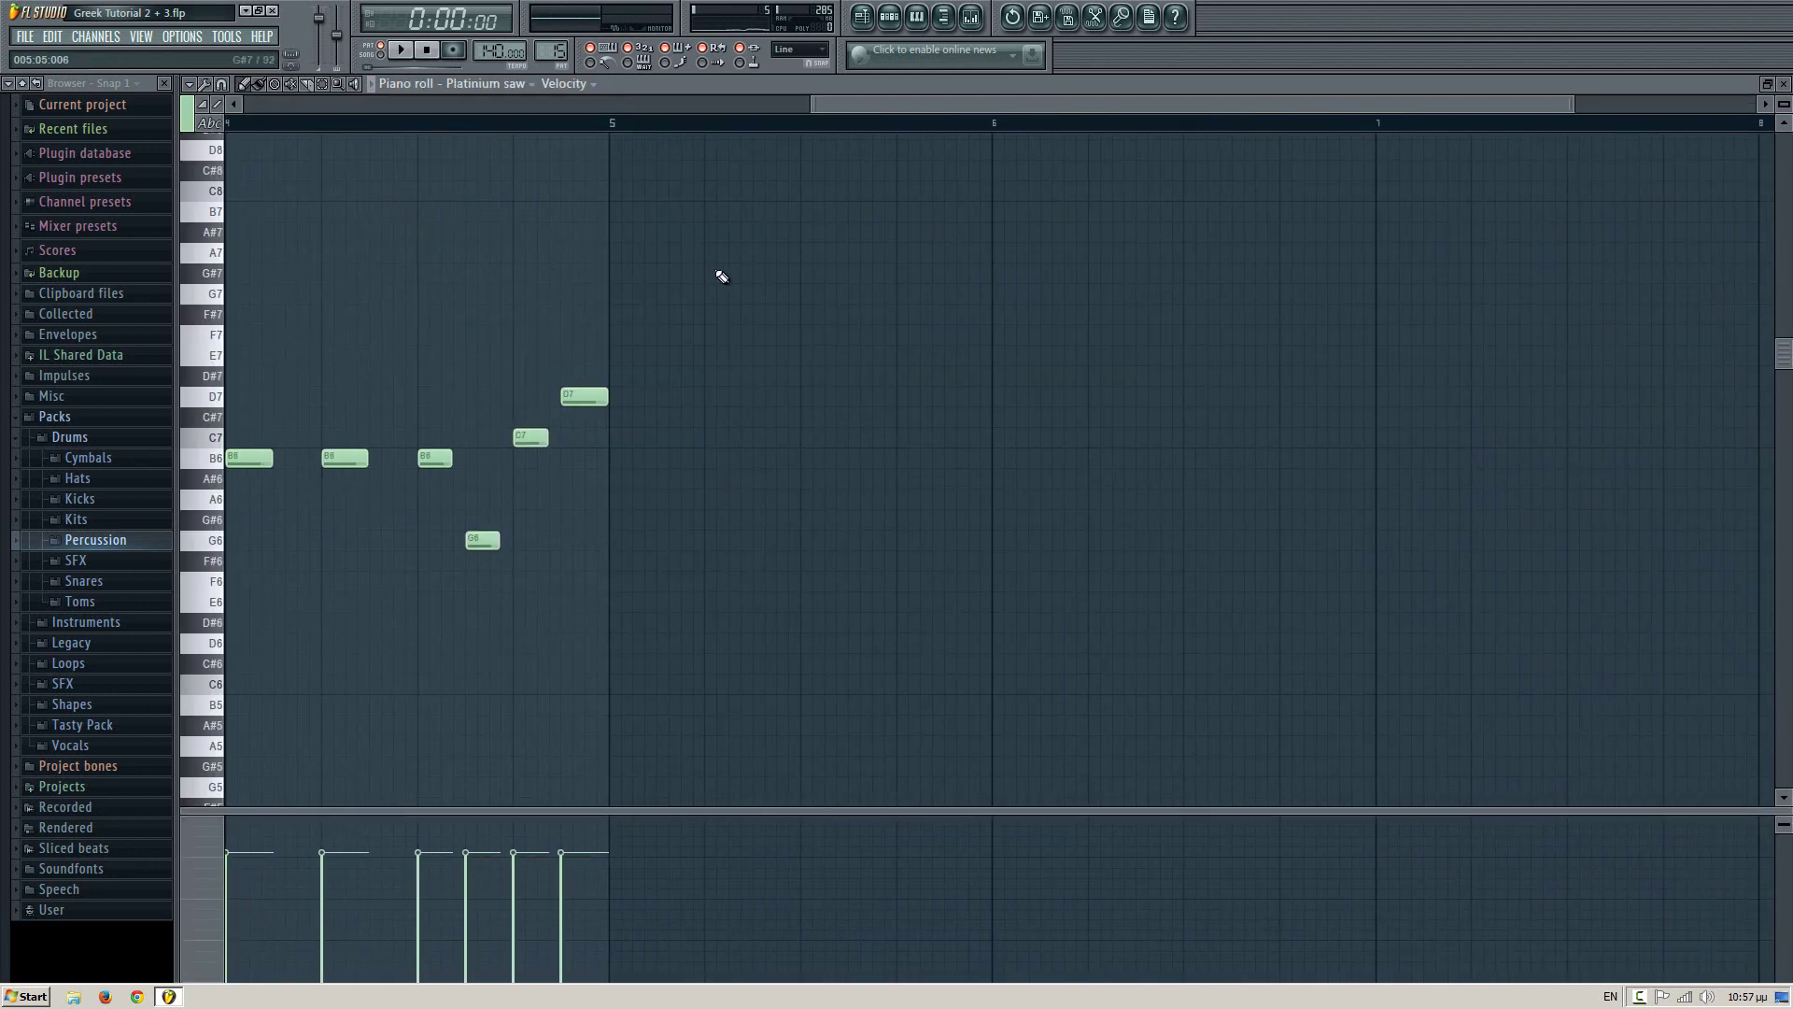
key("ctrl+a")
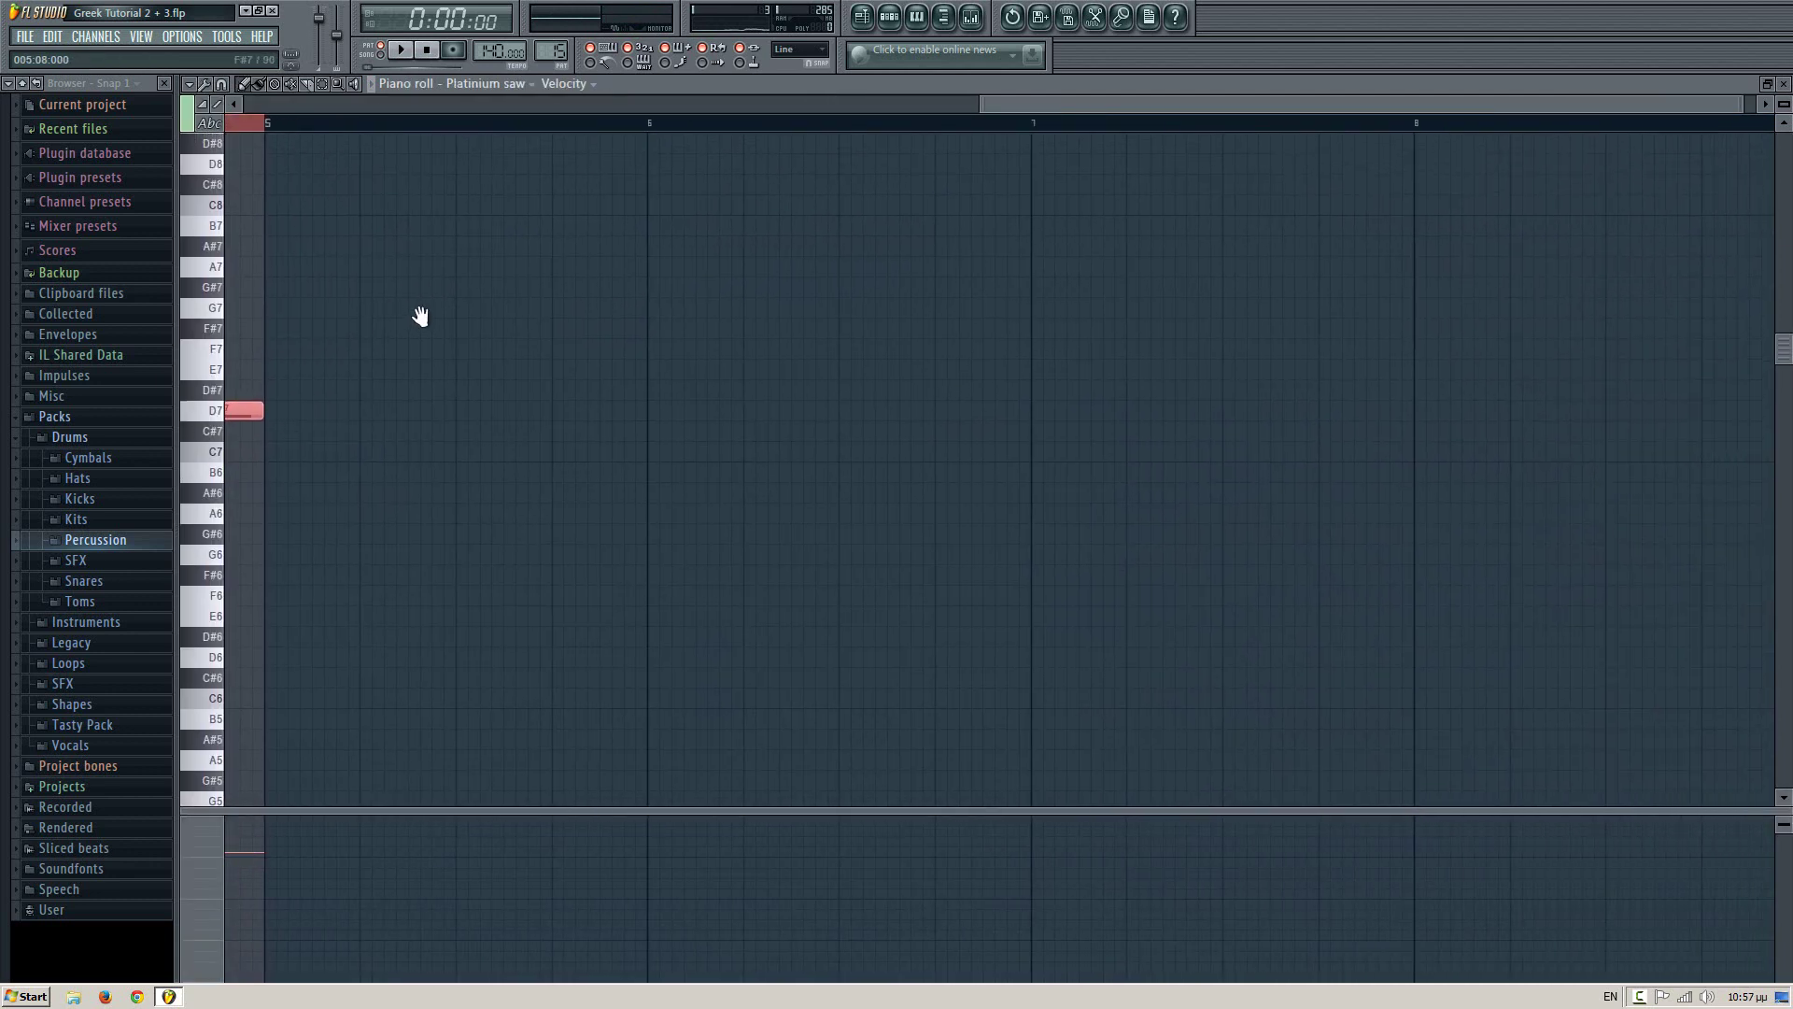
key("ctrl+v")
- Play the melody from bar 5 and the arrangement from bar 18 to check Pattern 15's Platinium saw notes, and return to the playlist
left_click(440, 128)
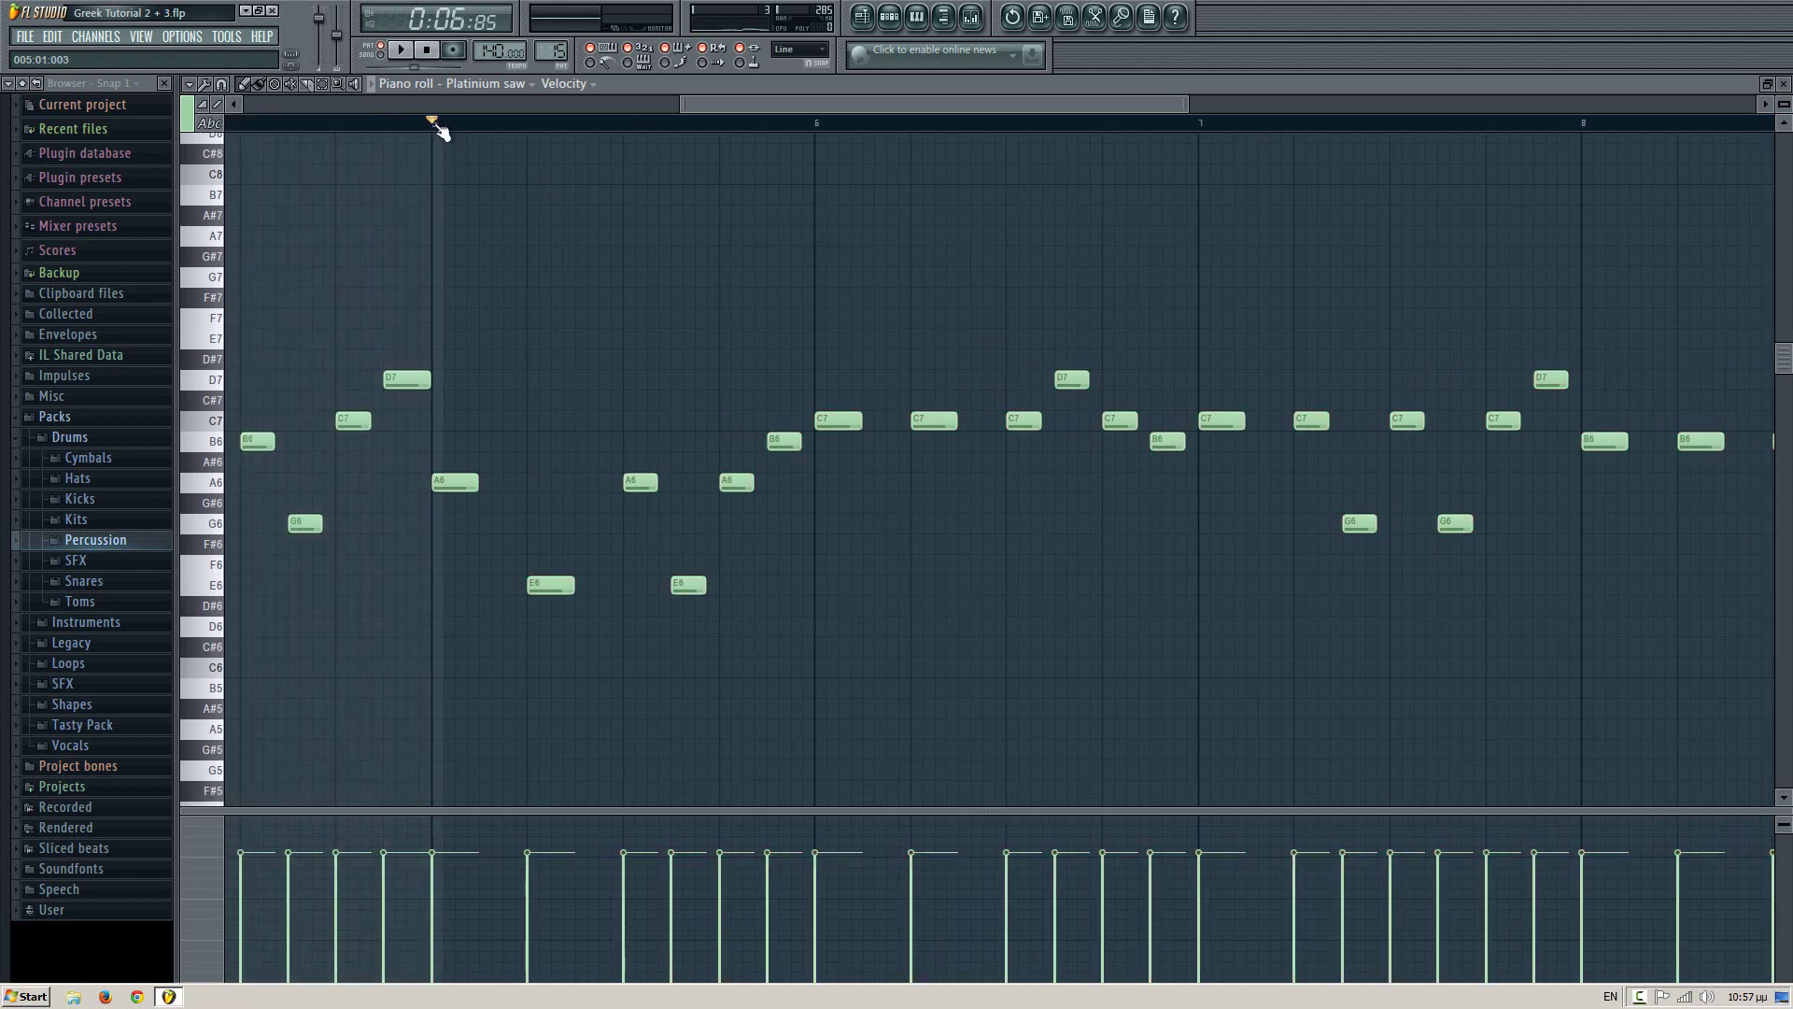
key("space")
key("F5")
left_click(498, 128)
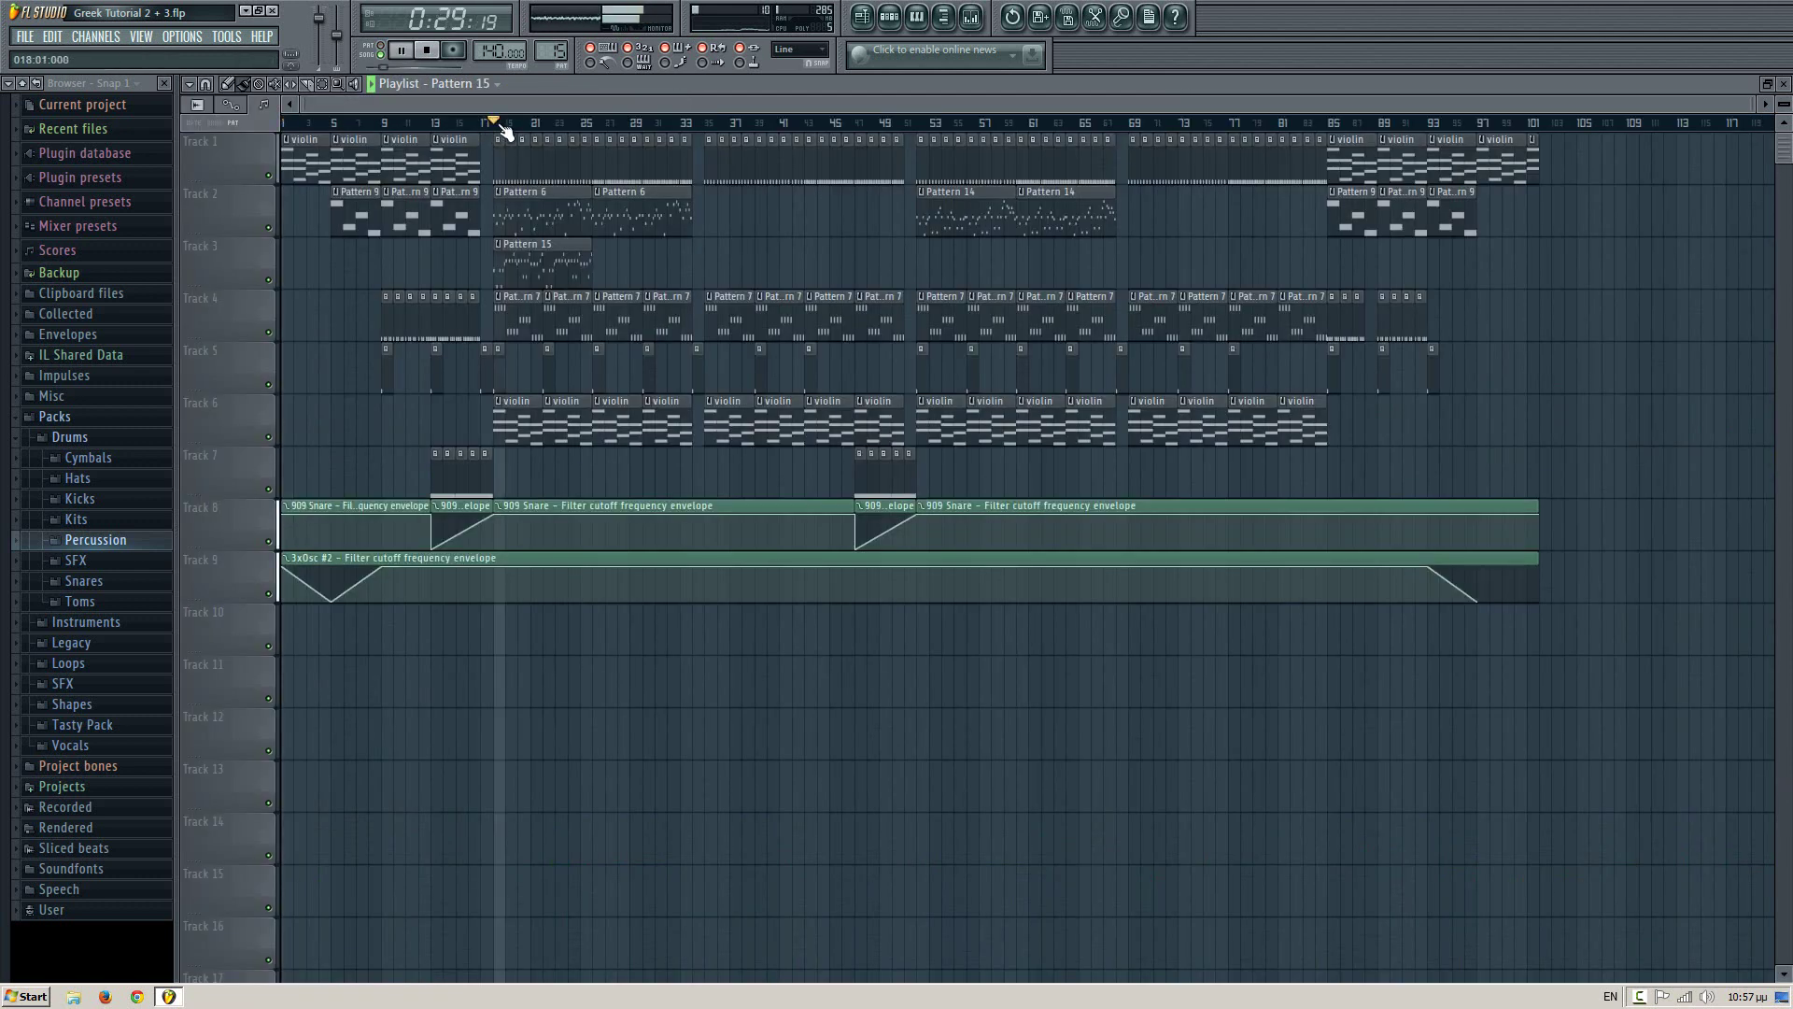
key("F7")
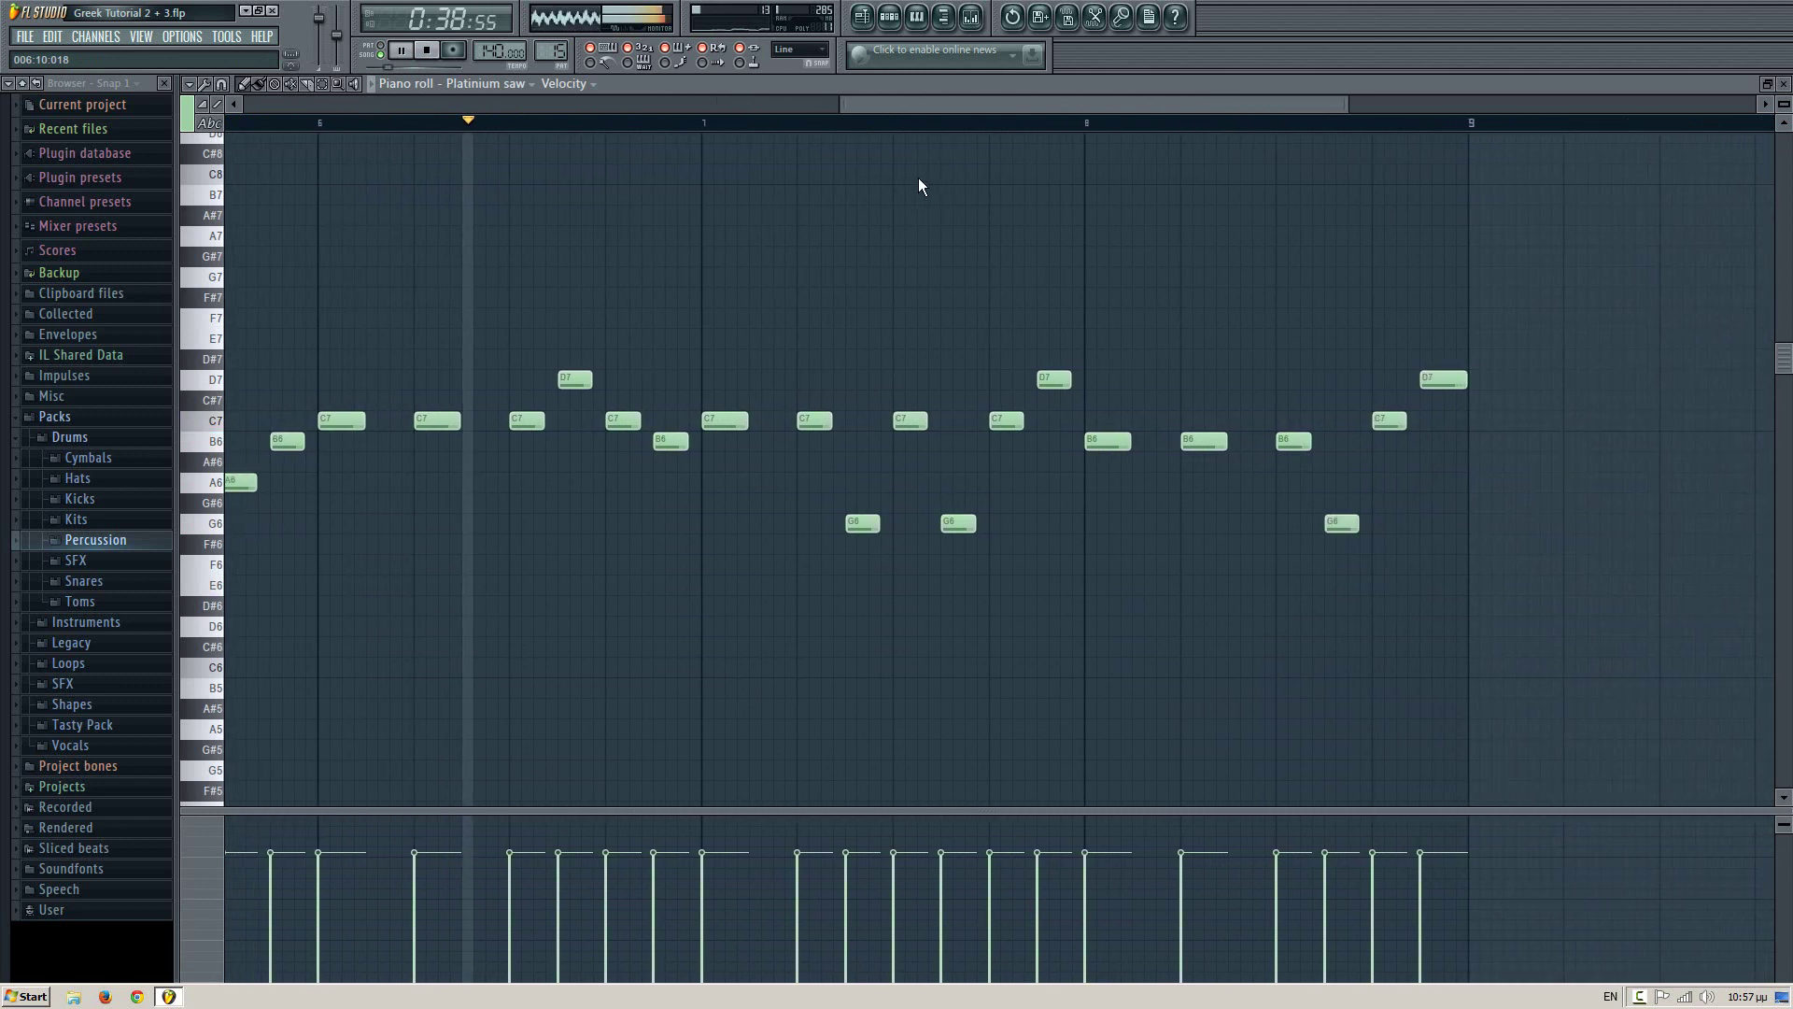
key("space")
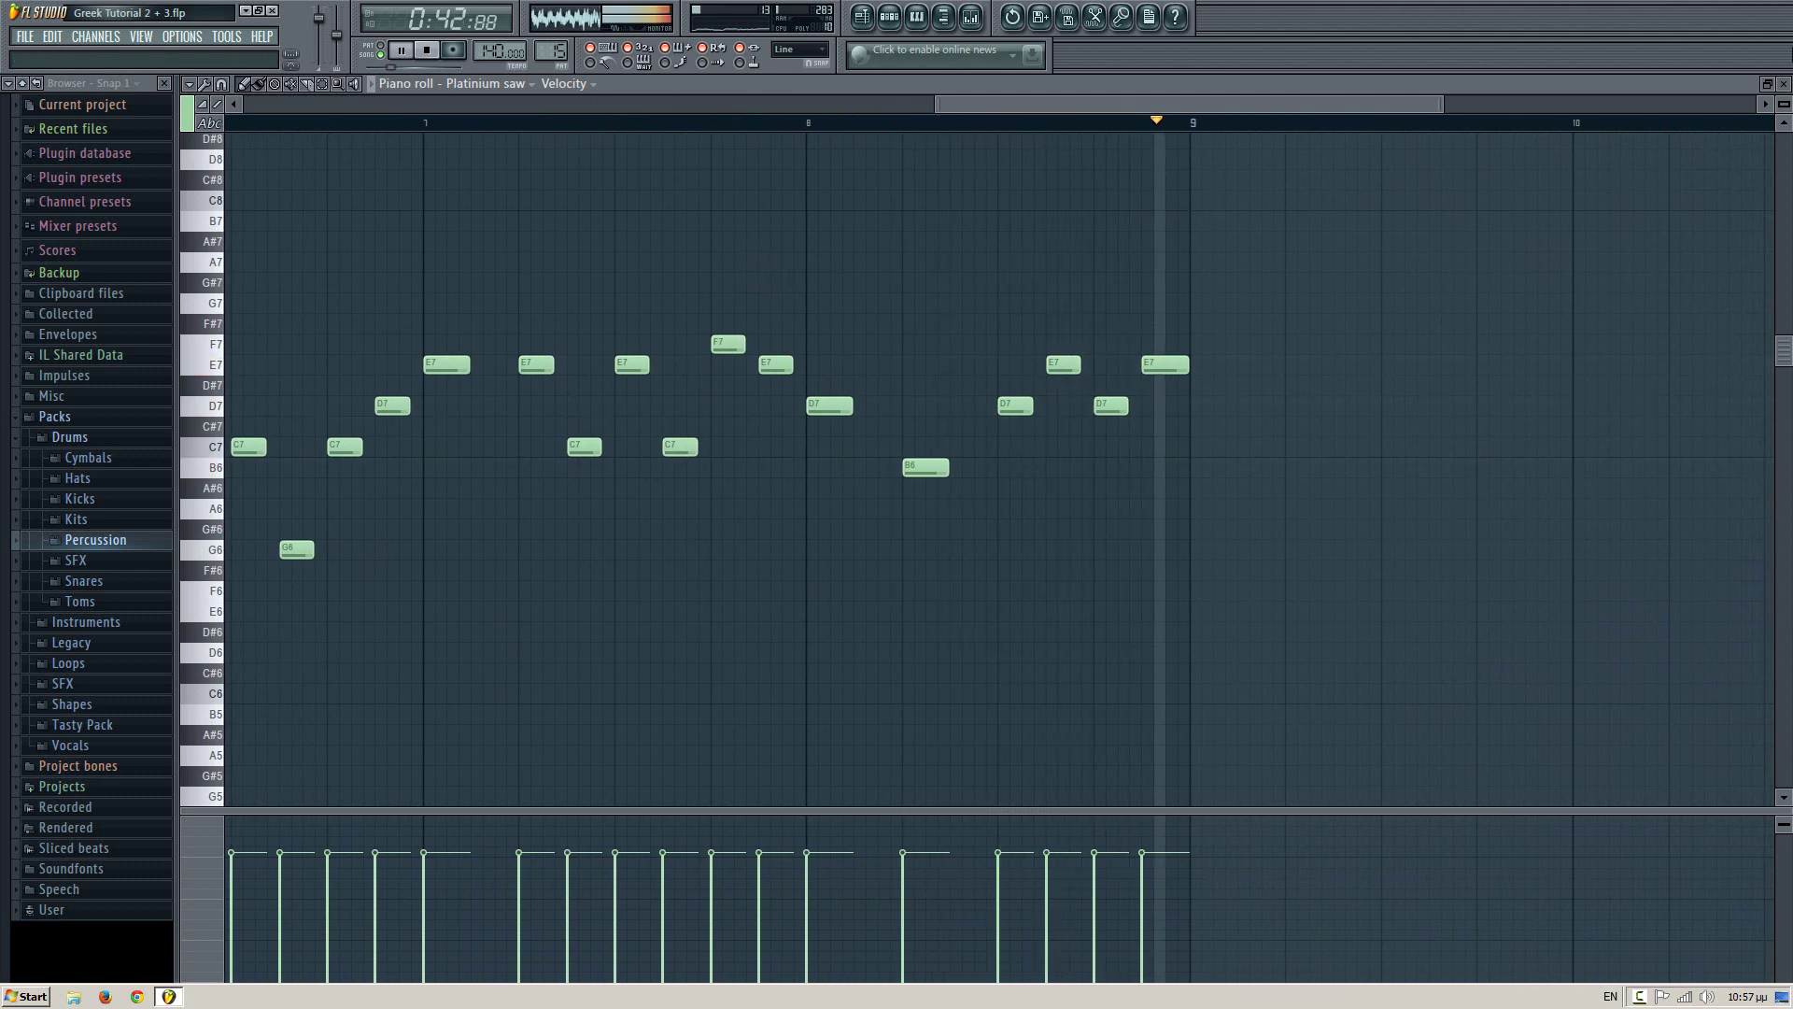
left_click(1783, 85)
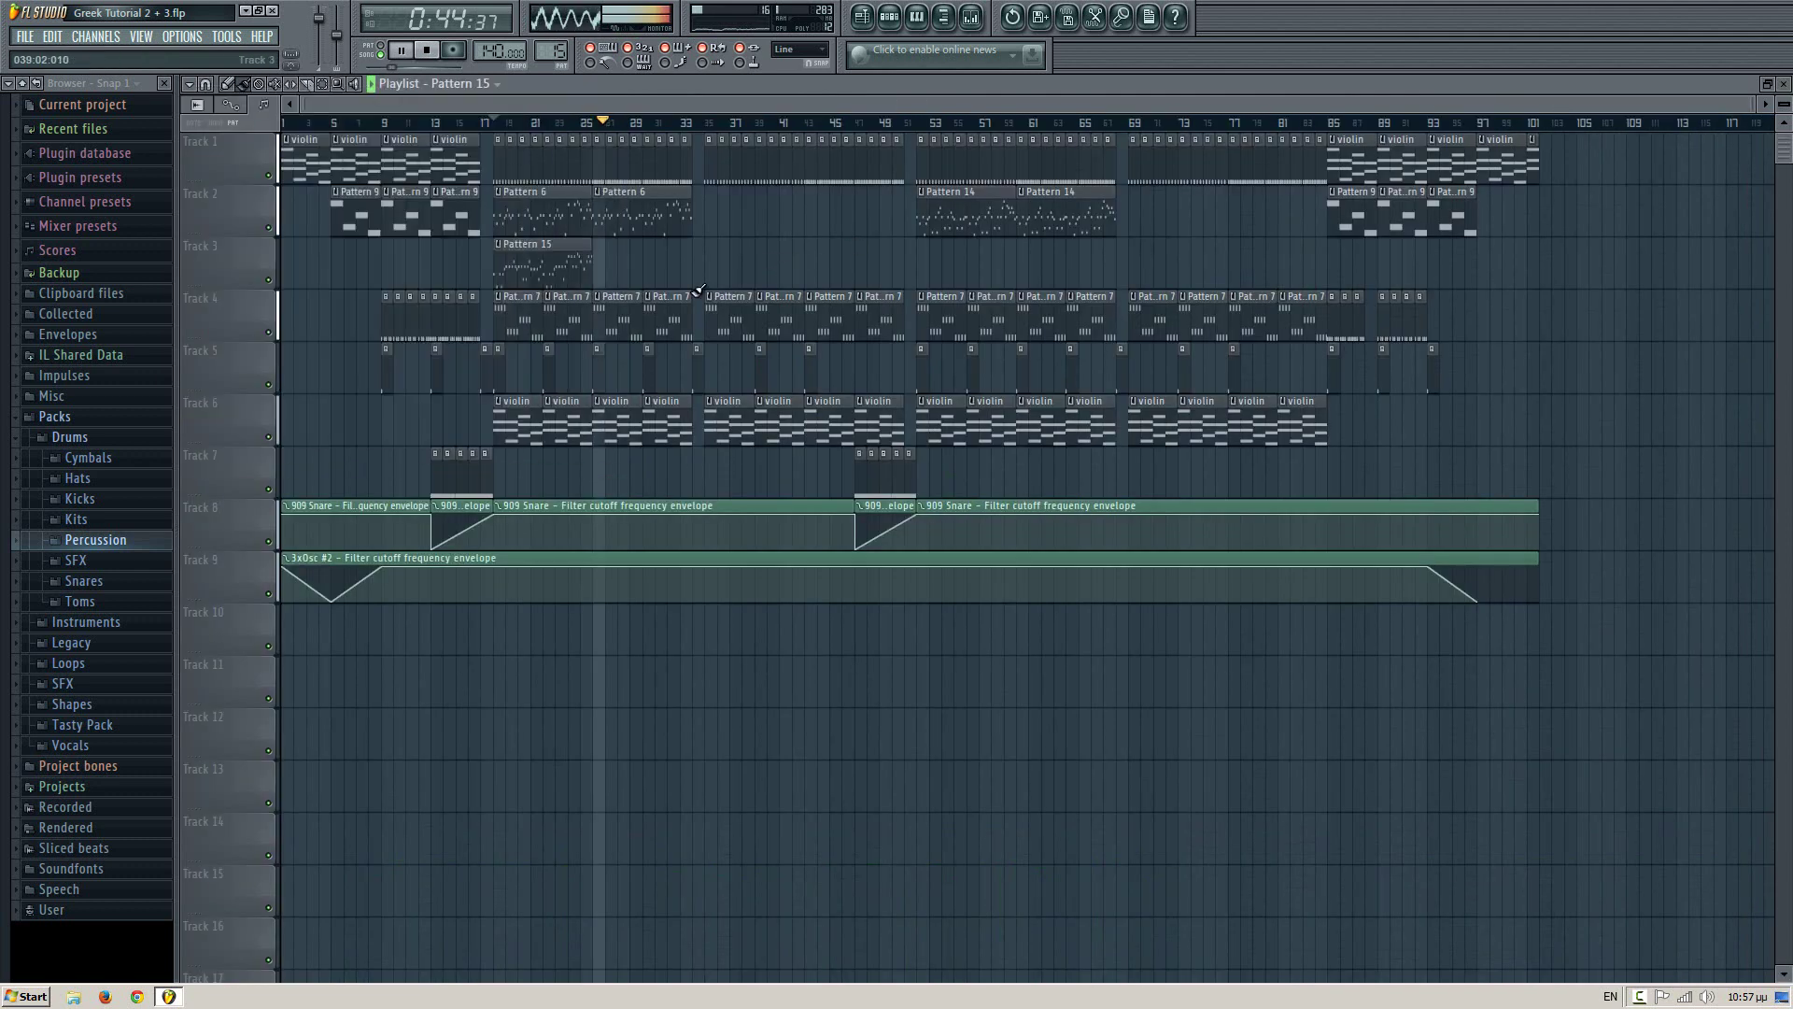
- Fill bars 18 to 33 of Track 3 with two consecutive Pattern 15 clips, removing and re-placing the first one
left_click(603, 252)
right_click(495, 250)
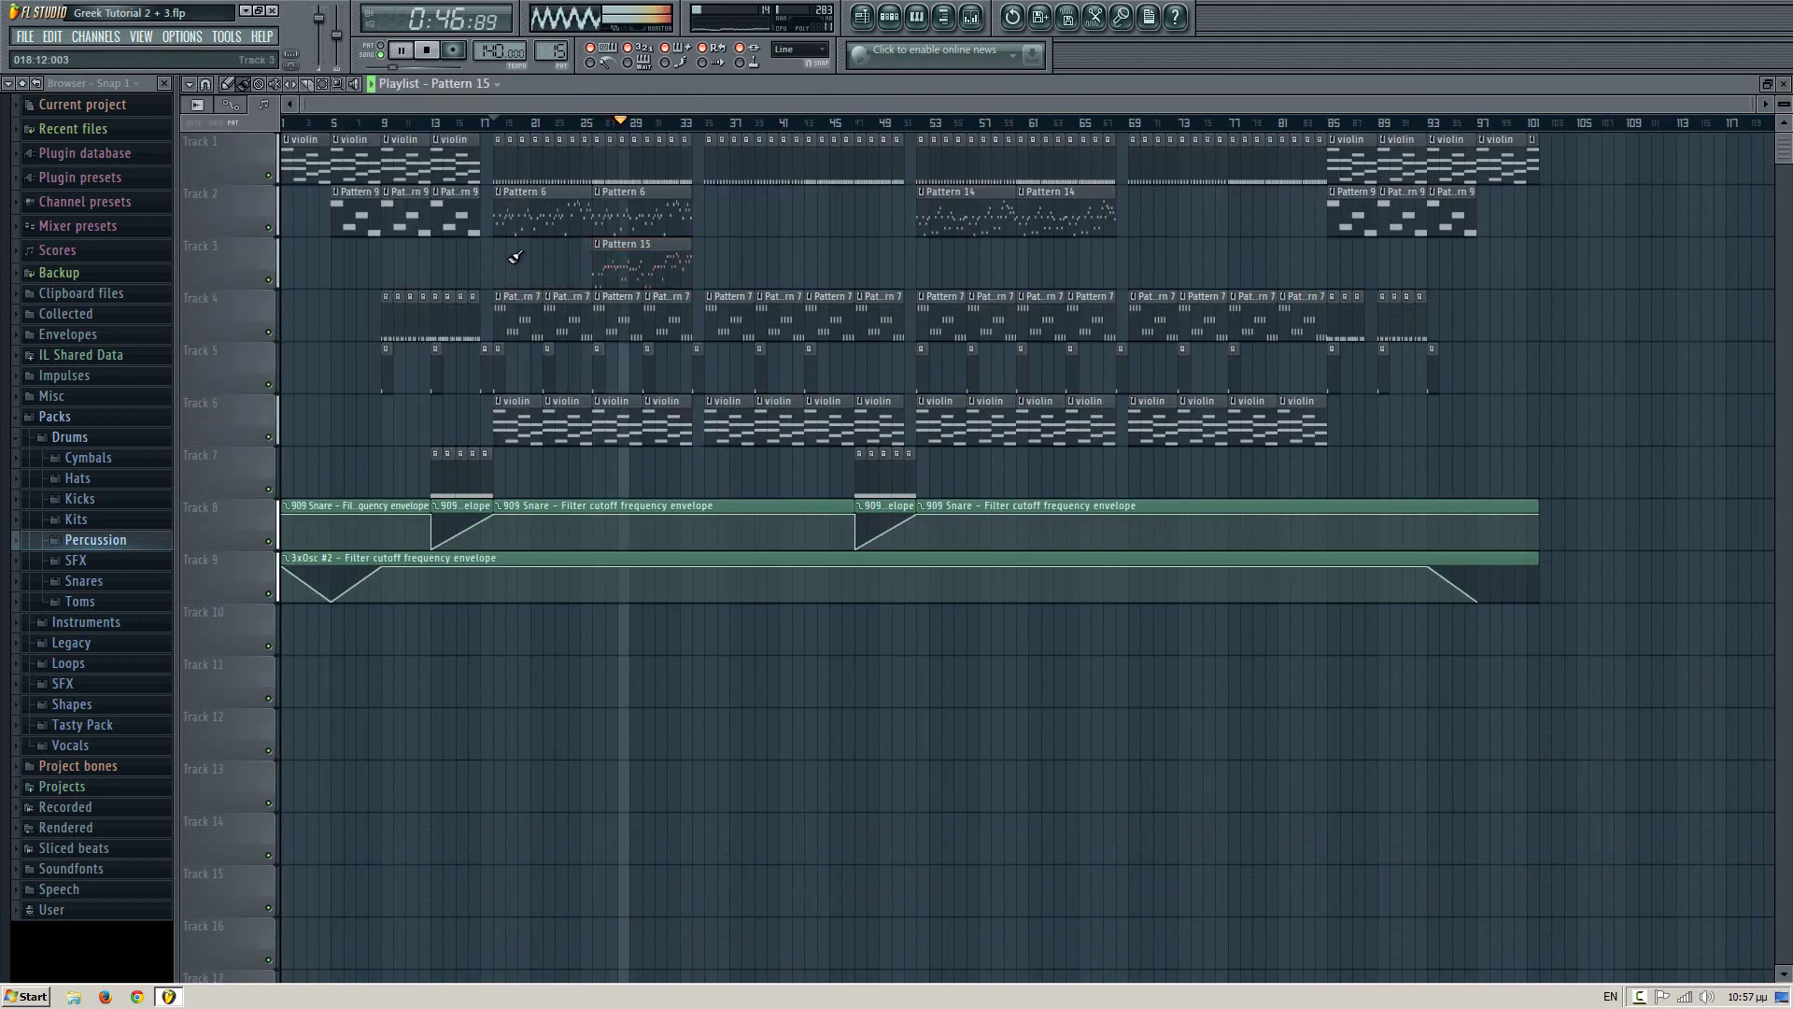
key("space")
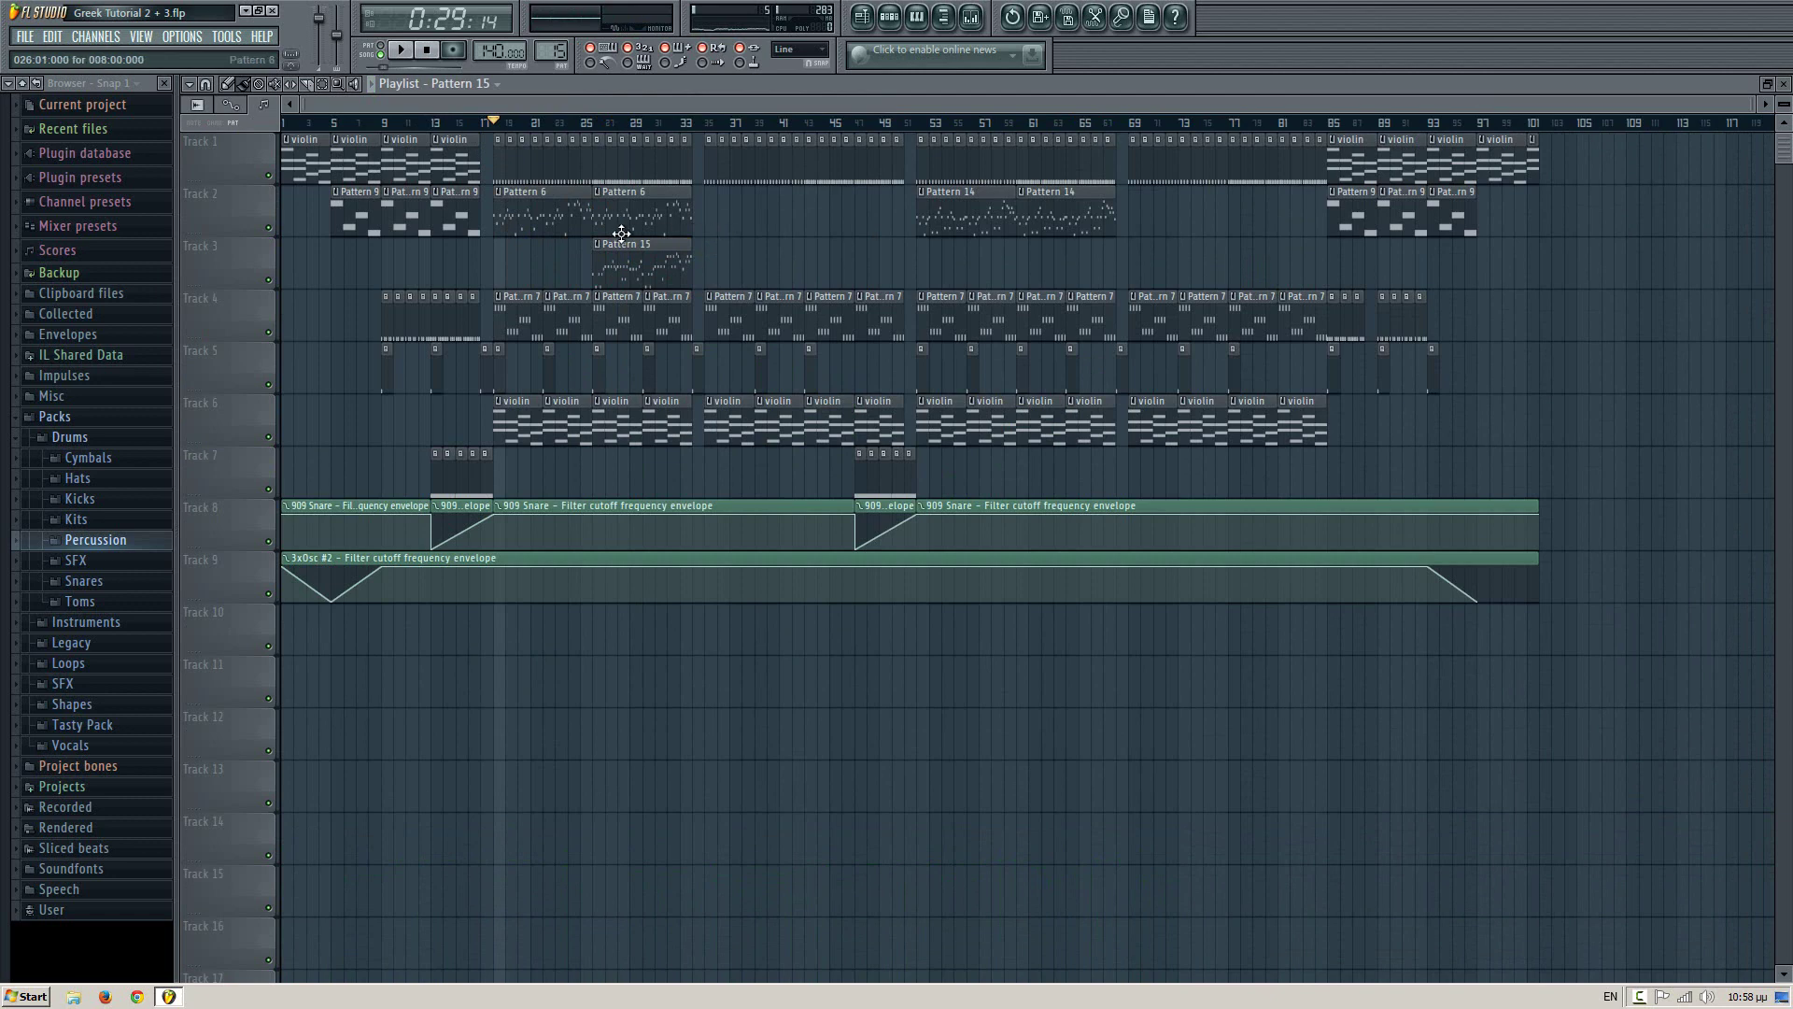
left_click(525, 260)
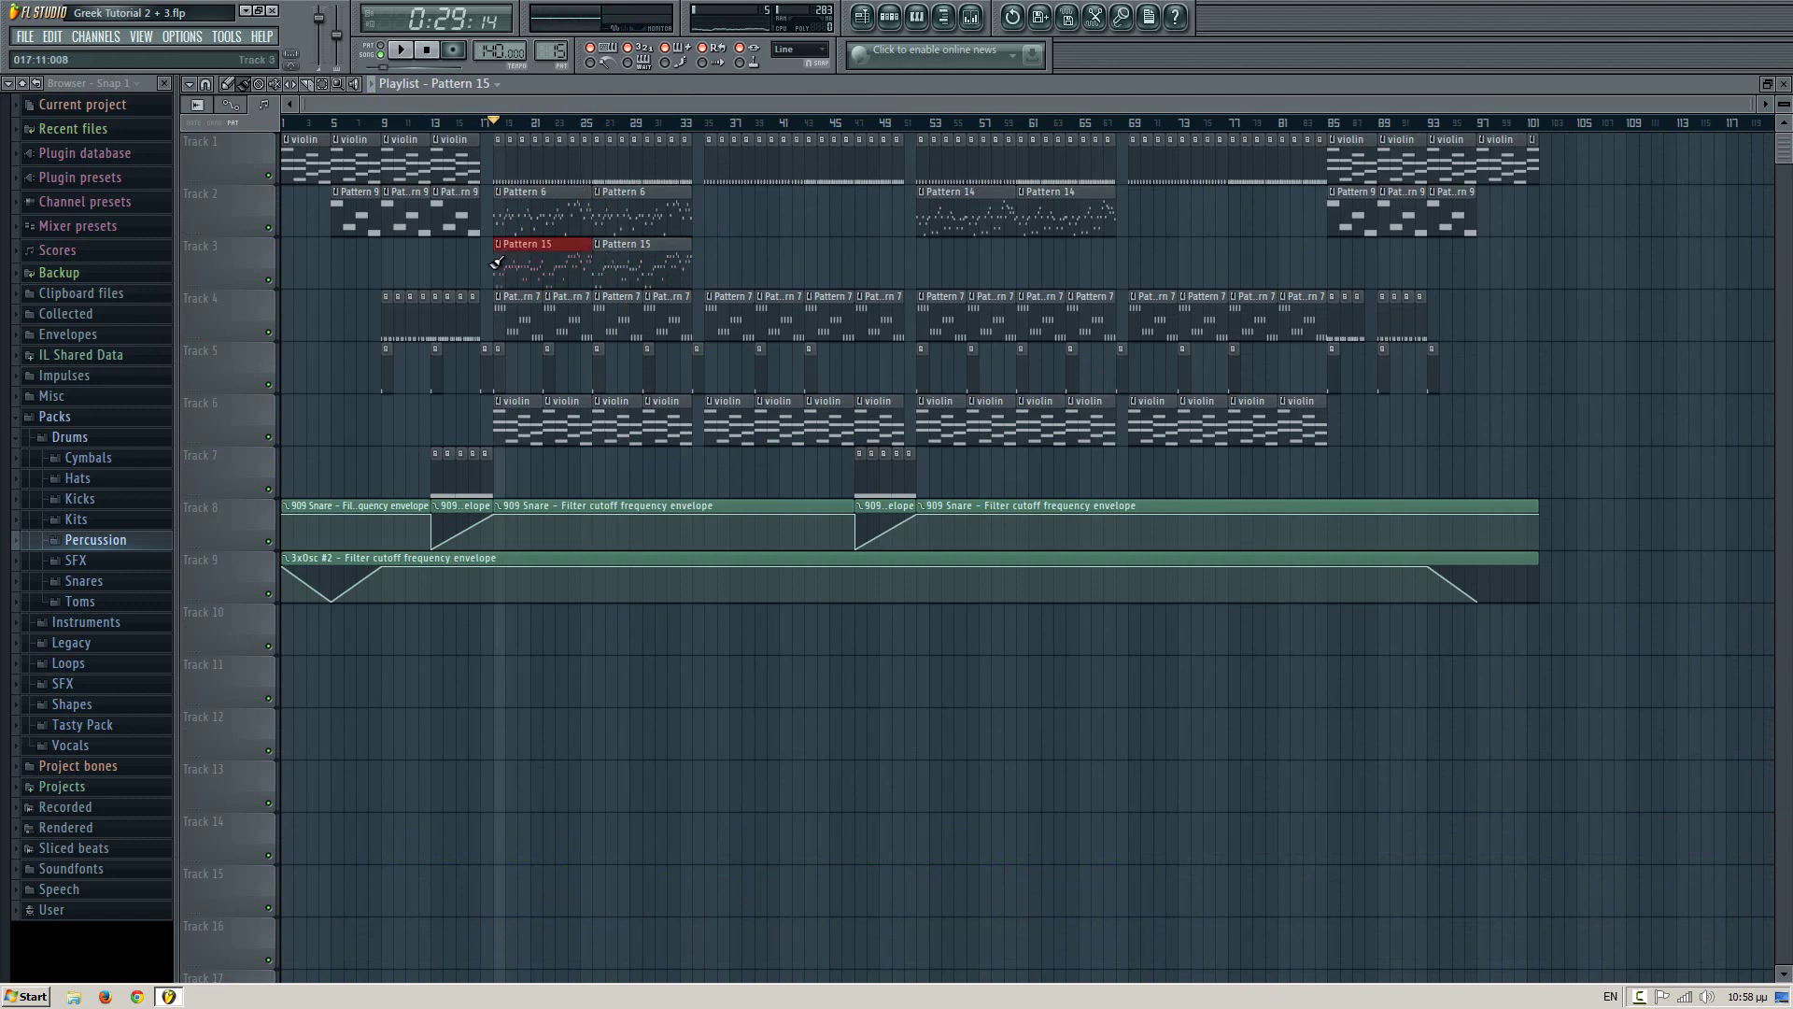
- Open the Platinium saw's Sytrus settings and audition Modulation Y with test notes, raising it to 100% and returning it to minimum
key("F6")
left_click(313, 140)
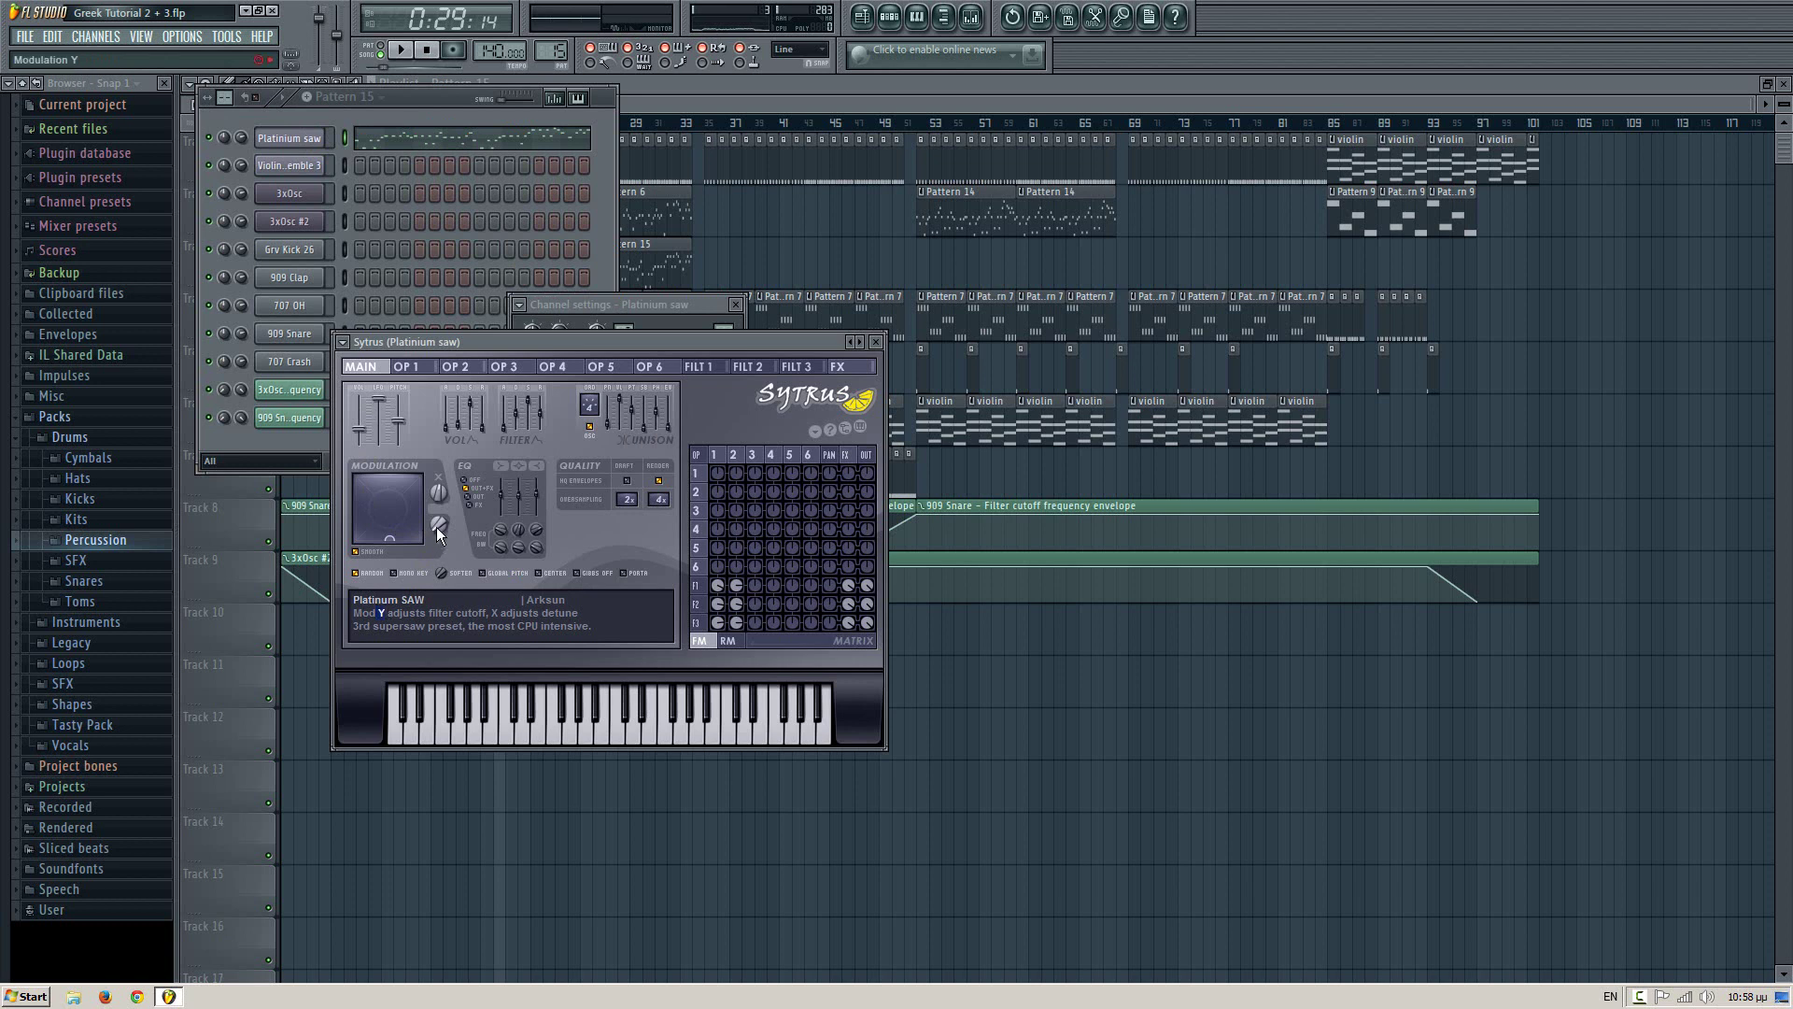
type("iiiiiiiiiiiiiiiiiiiiiiiiii")
left_click(297, 140)
left_click(297, 140)
key("i")
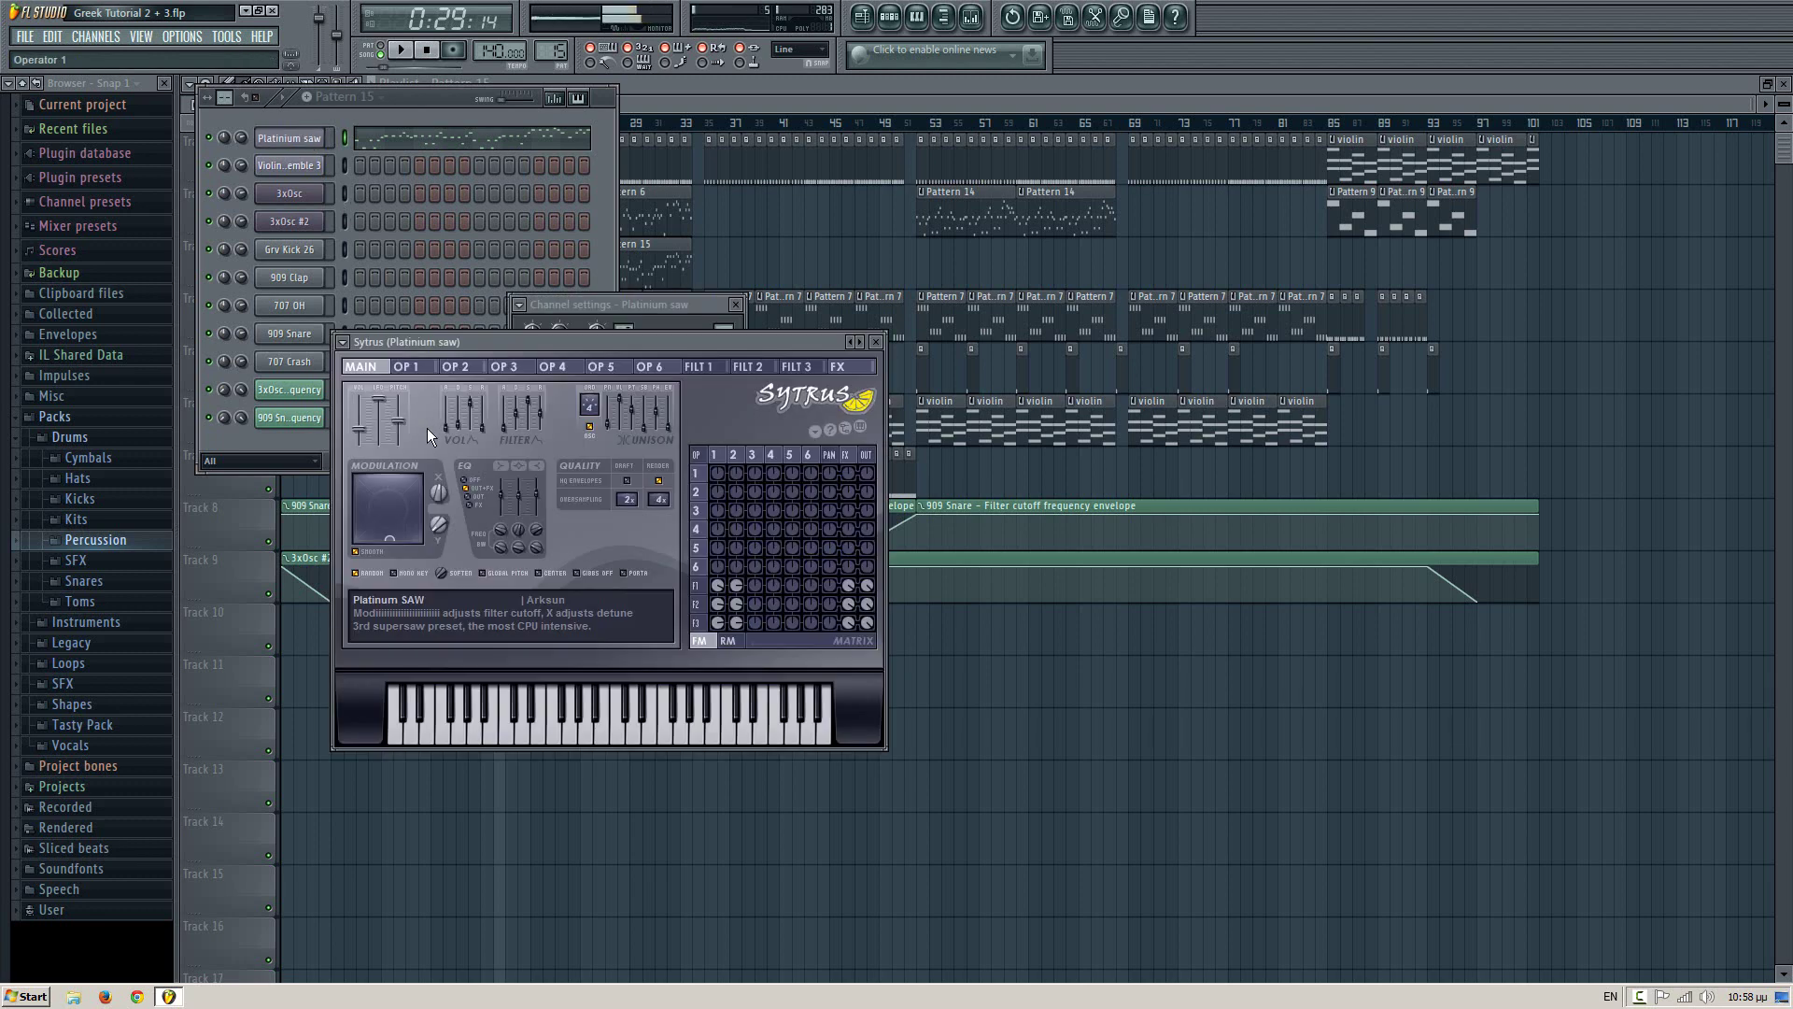
key("i")
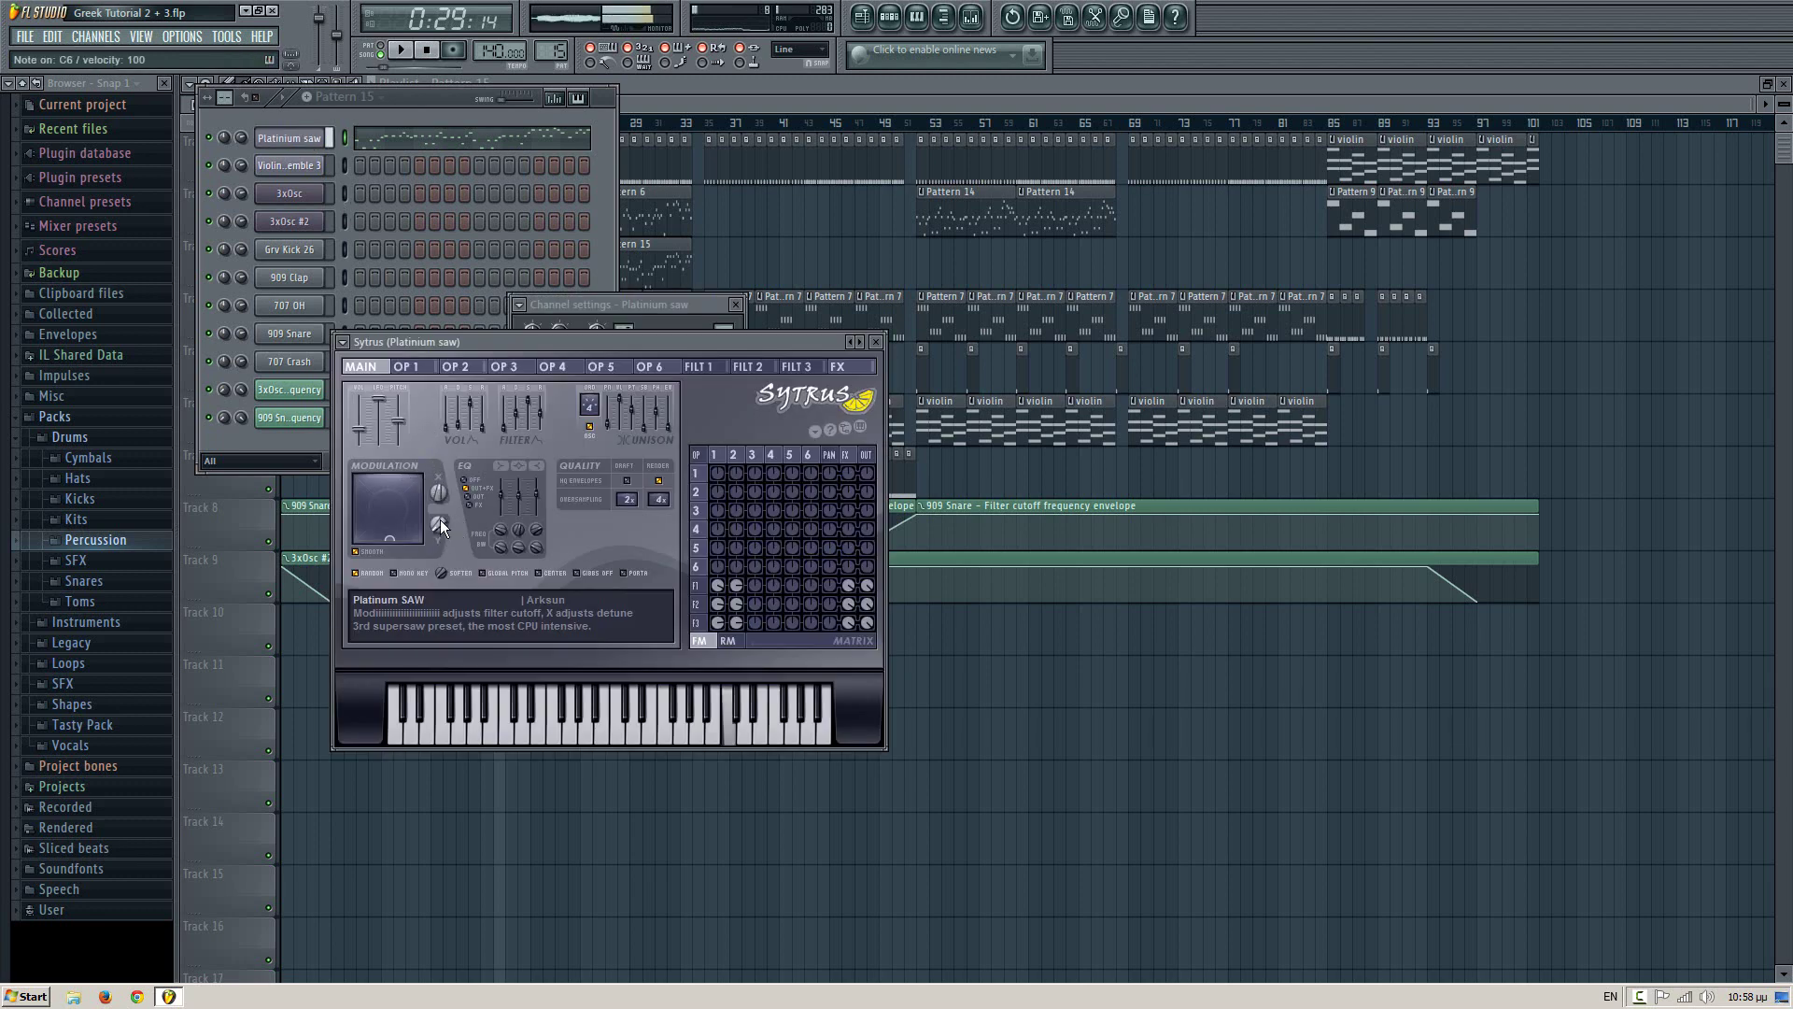
left_click_drag(439, 523, 433, 273)
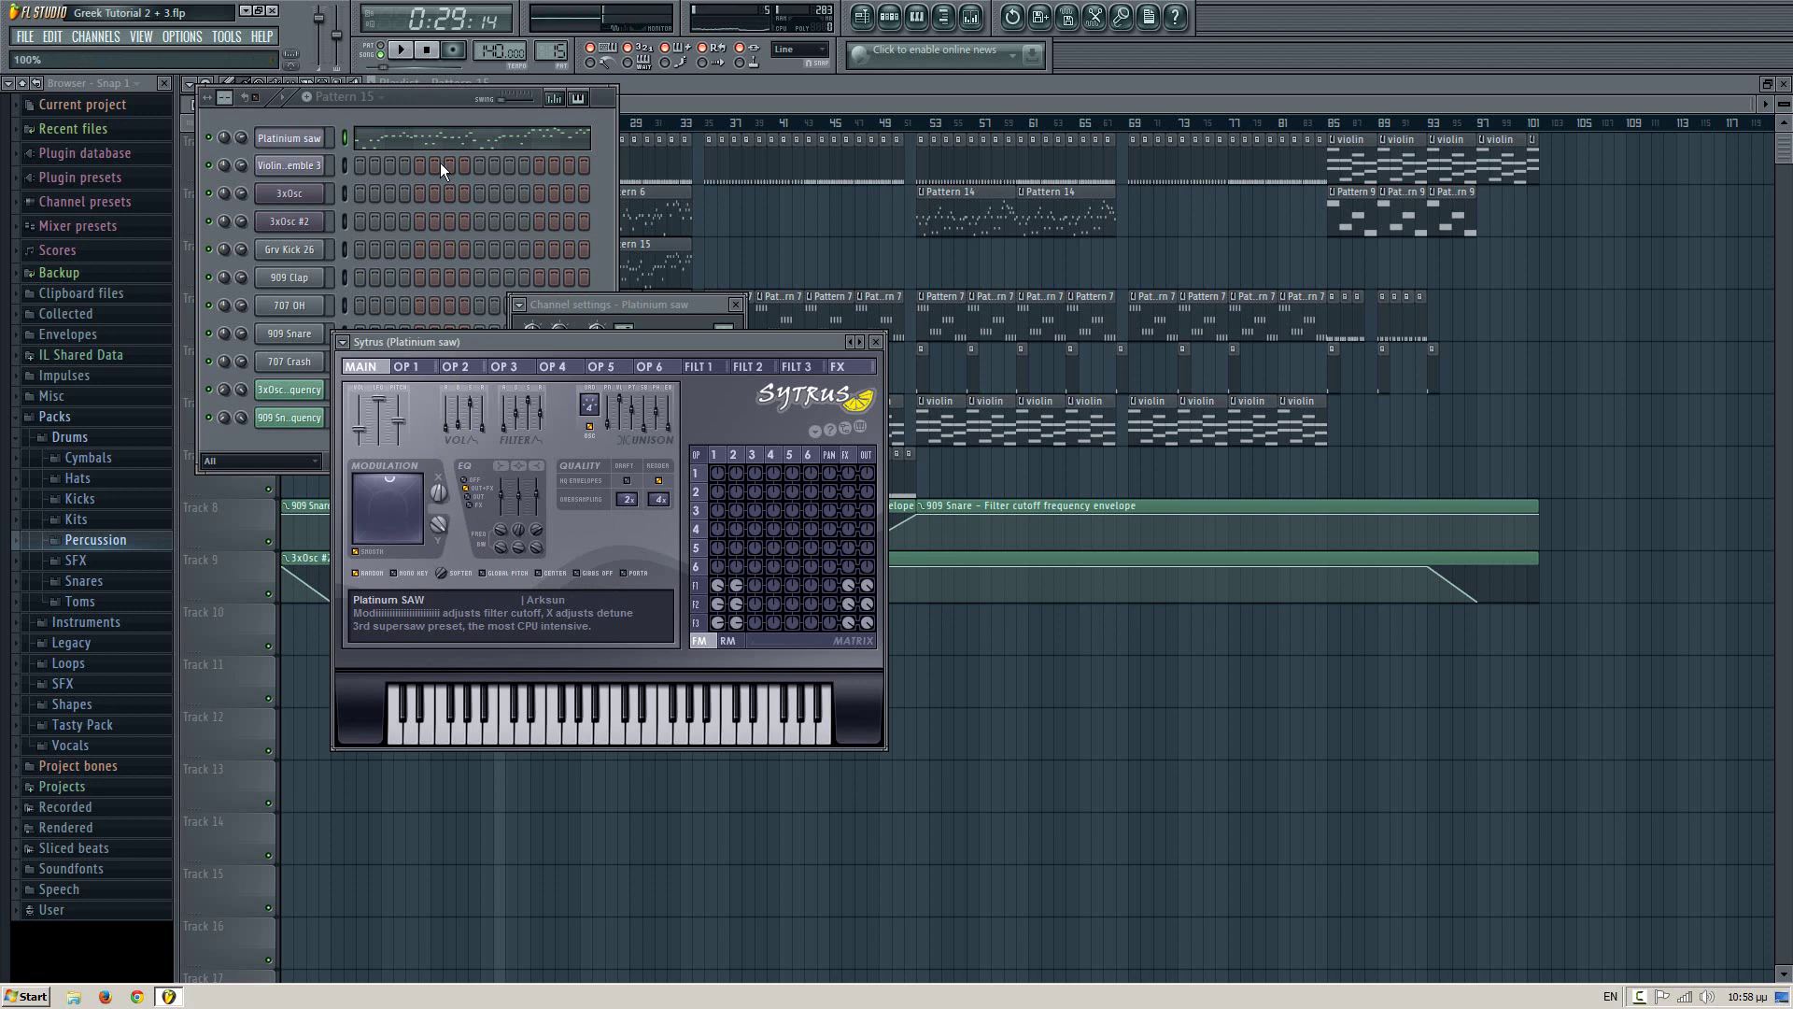
key("i")
left_click_drag(440, 162, 581, 837)
- Create a Modulation Y automation clip, shape it to peak at bar 18 and fall to minimum at bar 26, and play the section
right_click(439, 524)
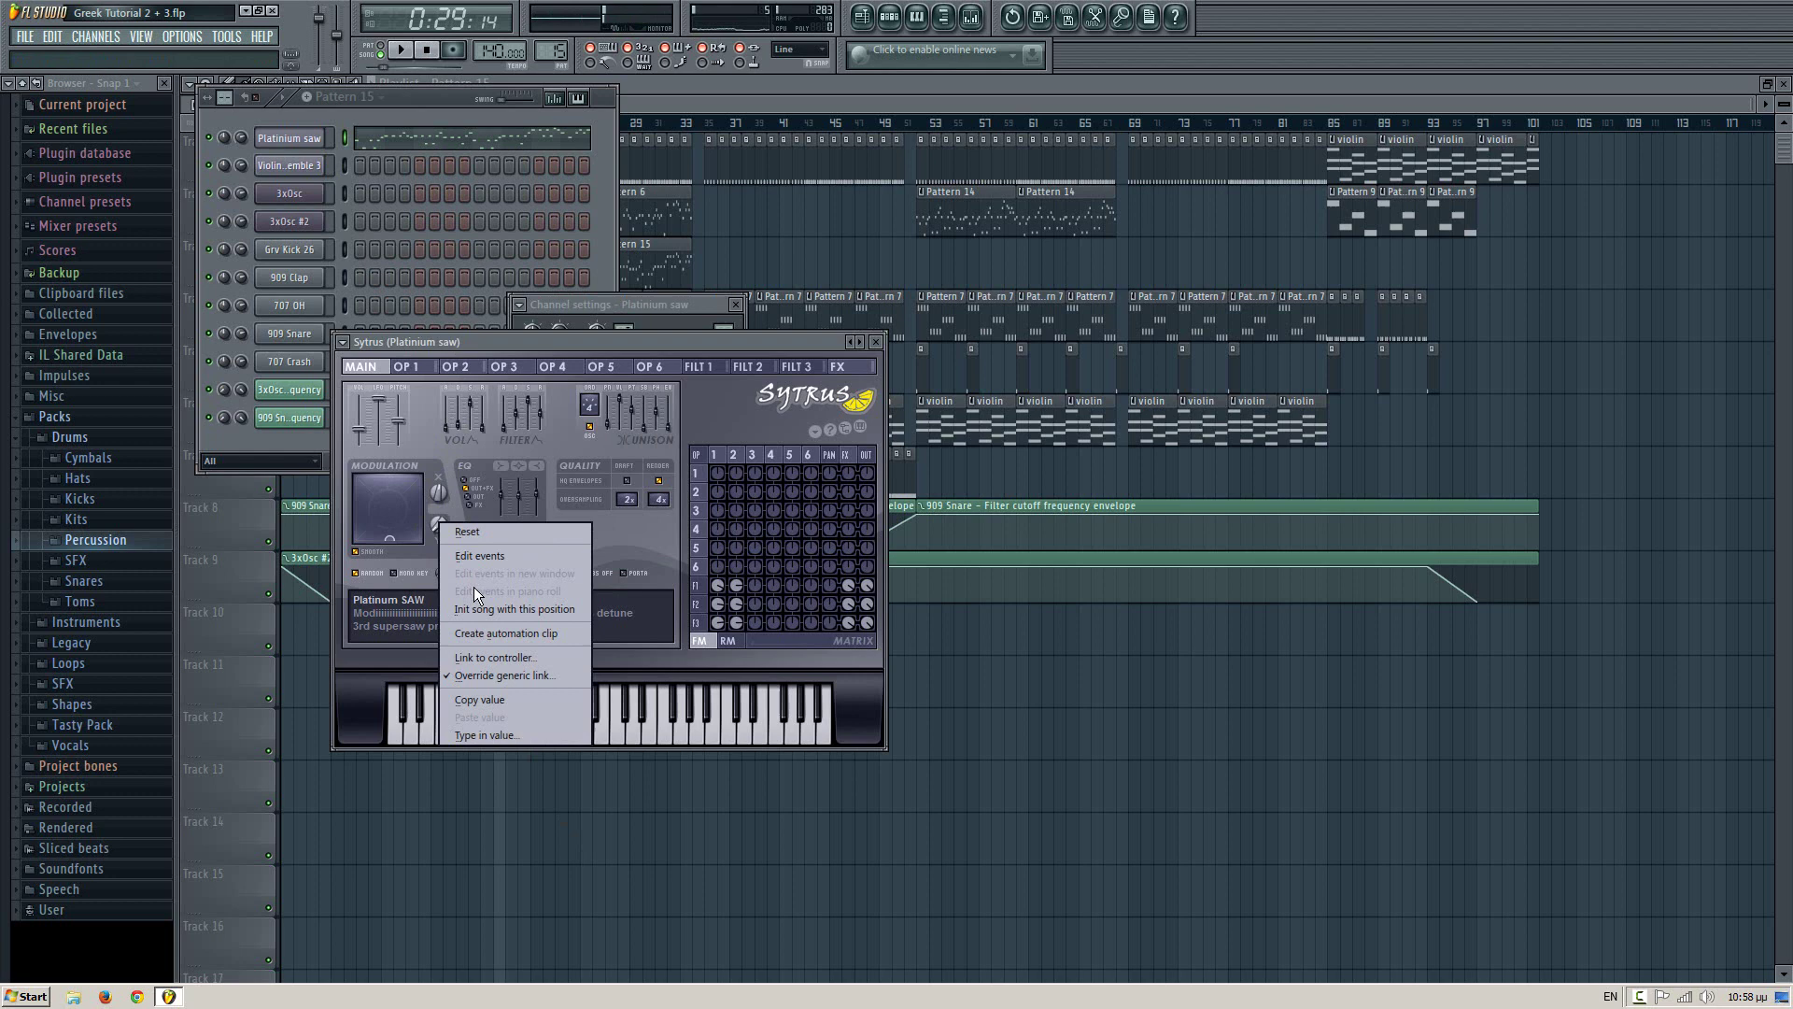
left_click(501, 631)
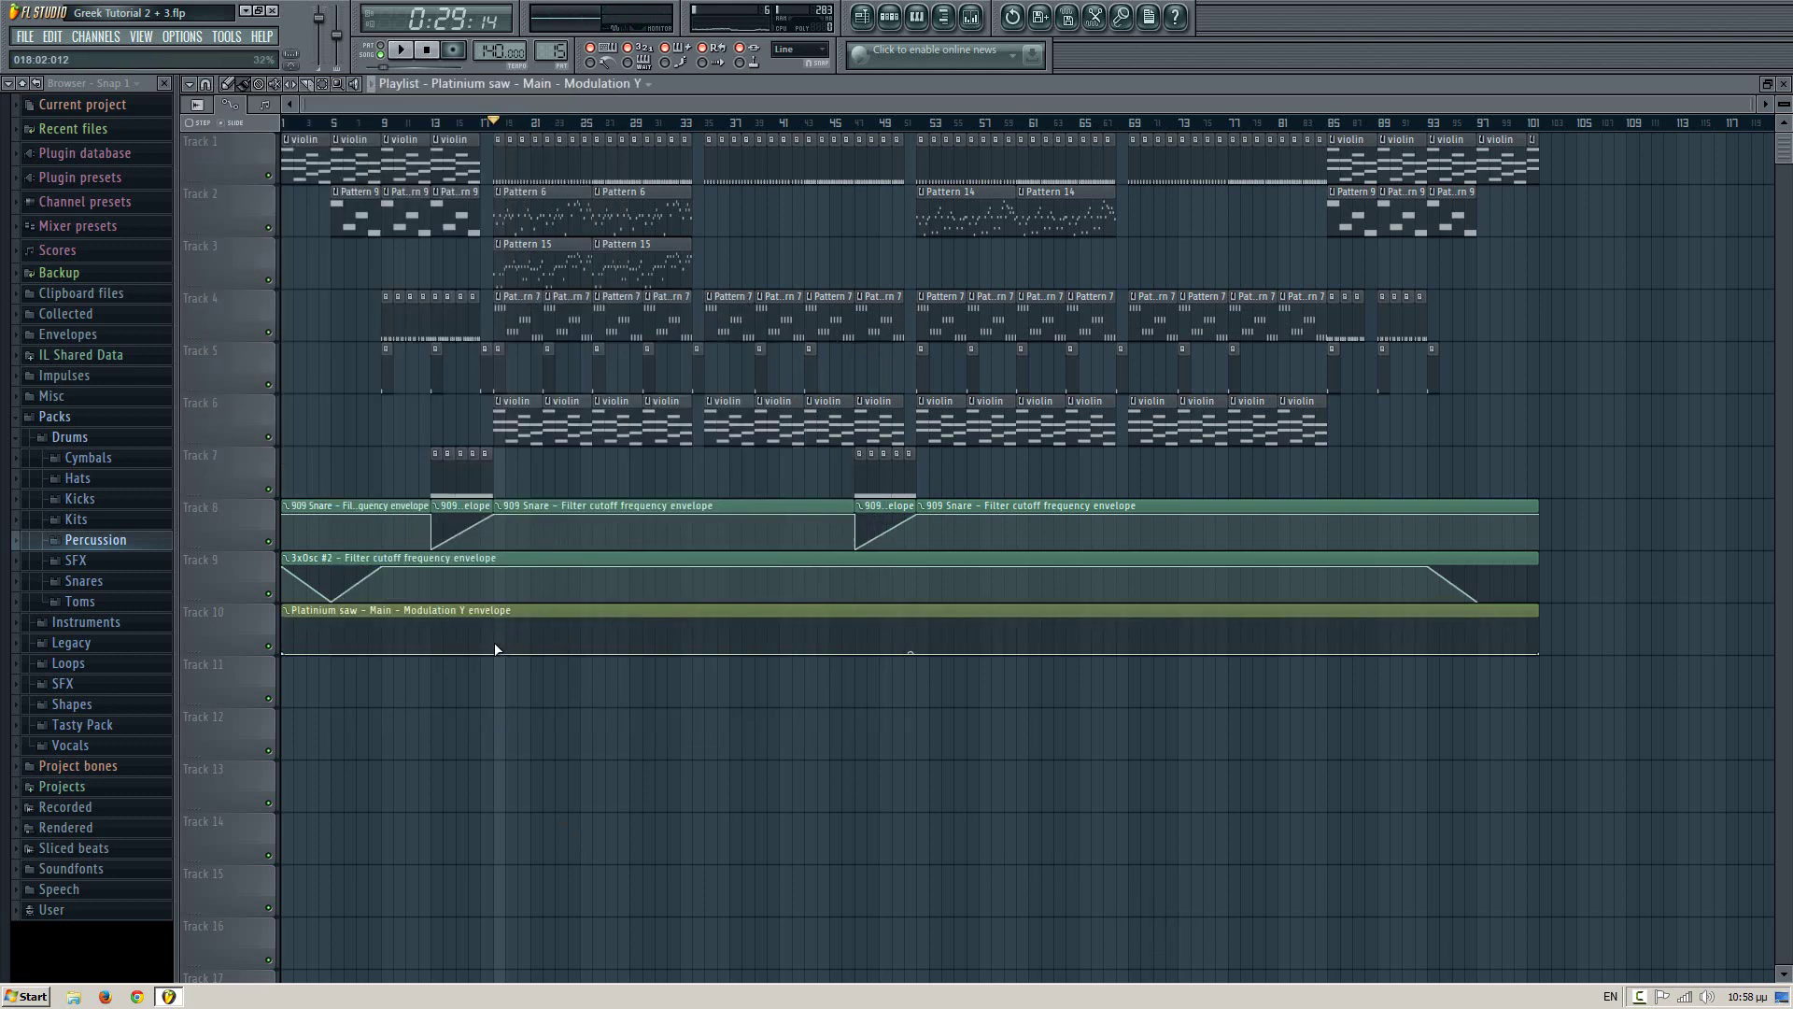
left_click_drag(498, 644, 493, 619)
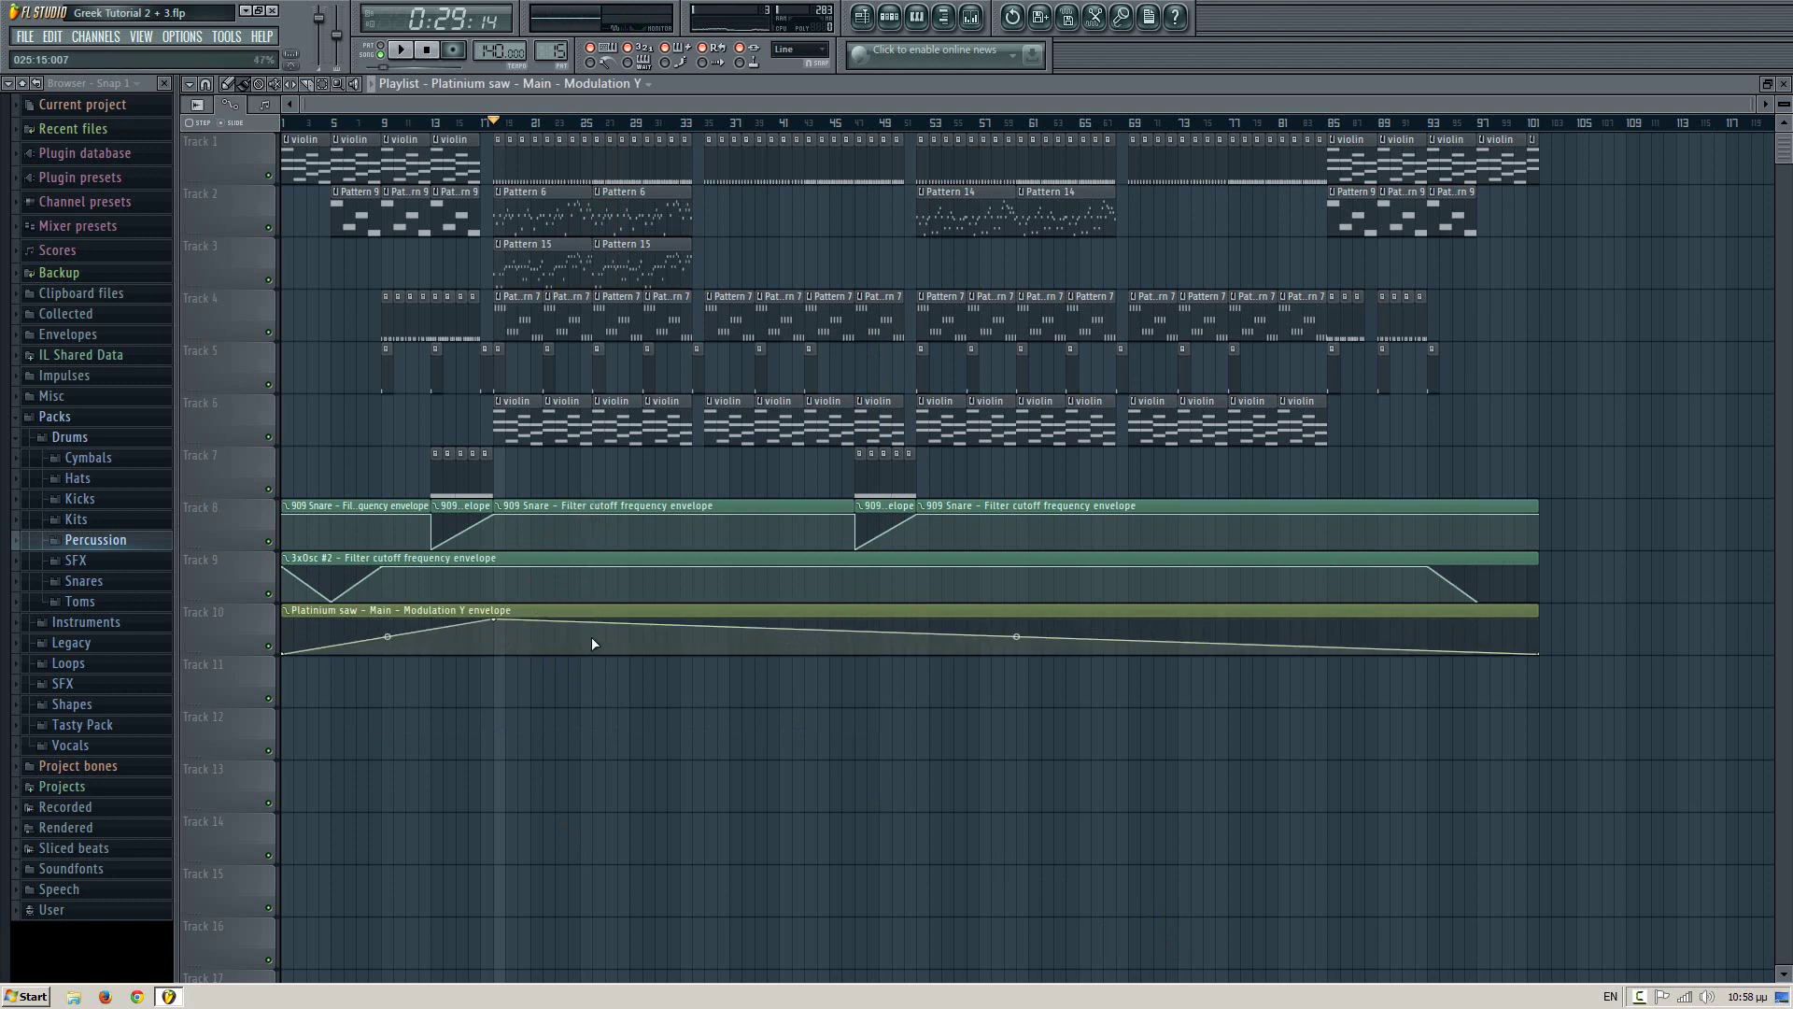
left_click_drag(596, 637, 601, 670)
key("space")
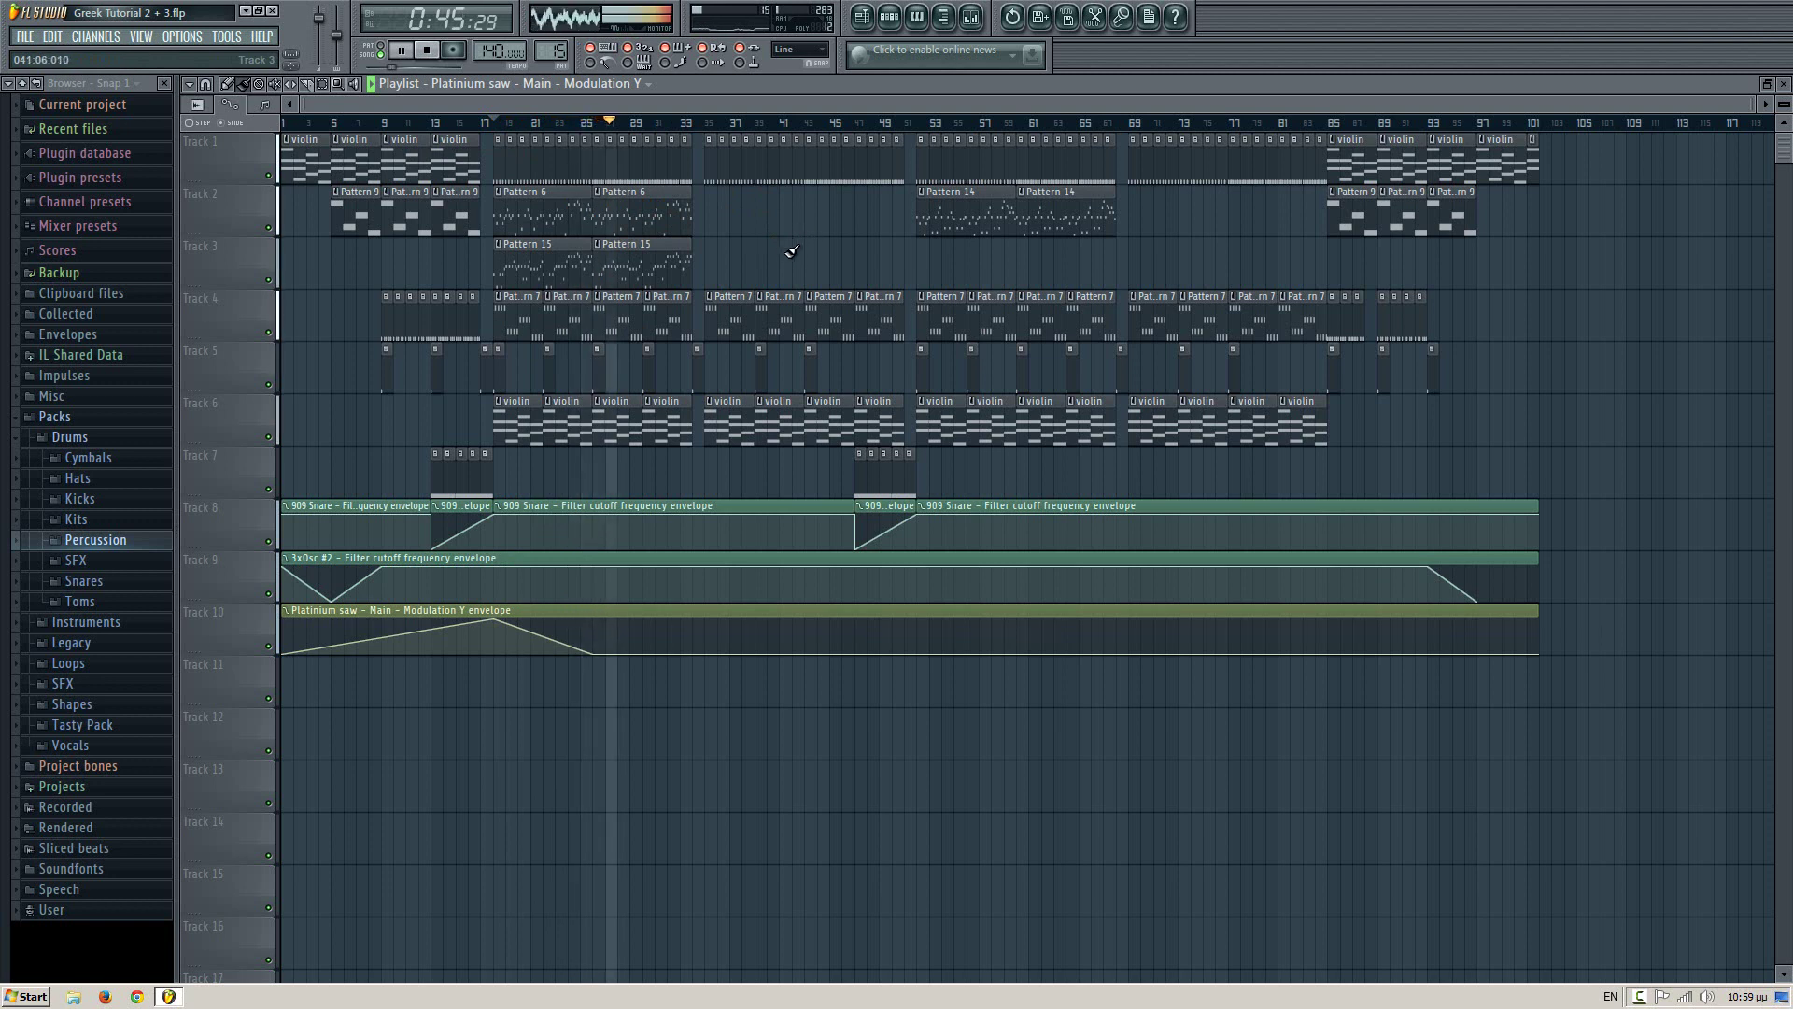
key("space")
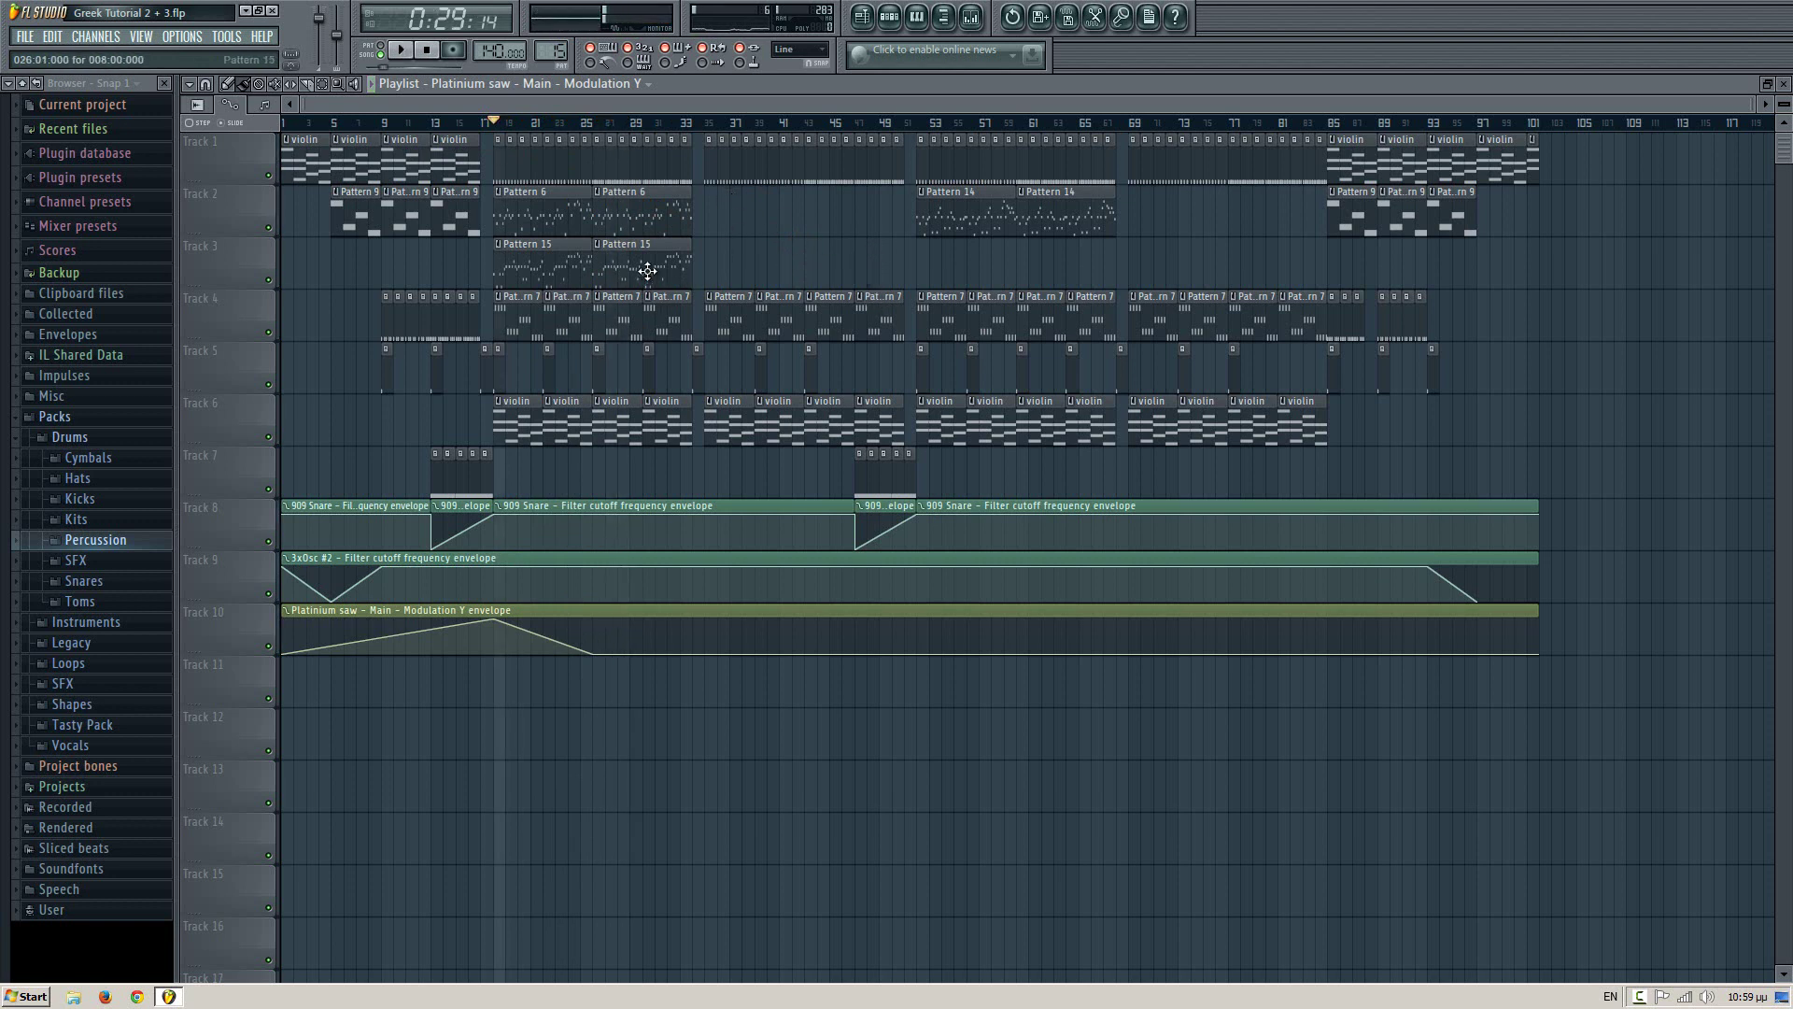
- Place Pattern 15 at bars 52 and 60 on Track 3, and add a Modulation Y peak near bar 53 that falls to minimum at bar 60
left_click(649, 271)
left_click_drag(925, 258, 1029, 247)
left_click_drag(1185, 233, 972, 251)
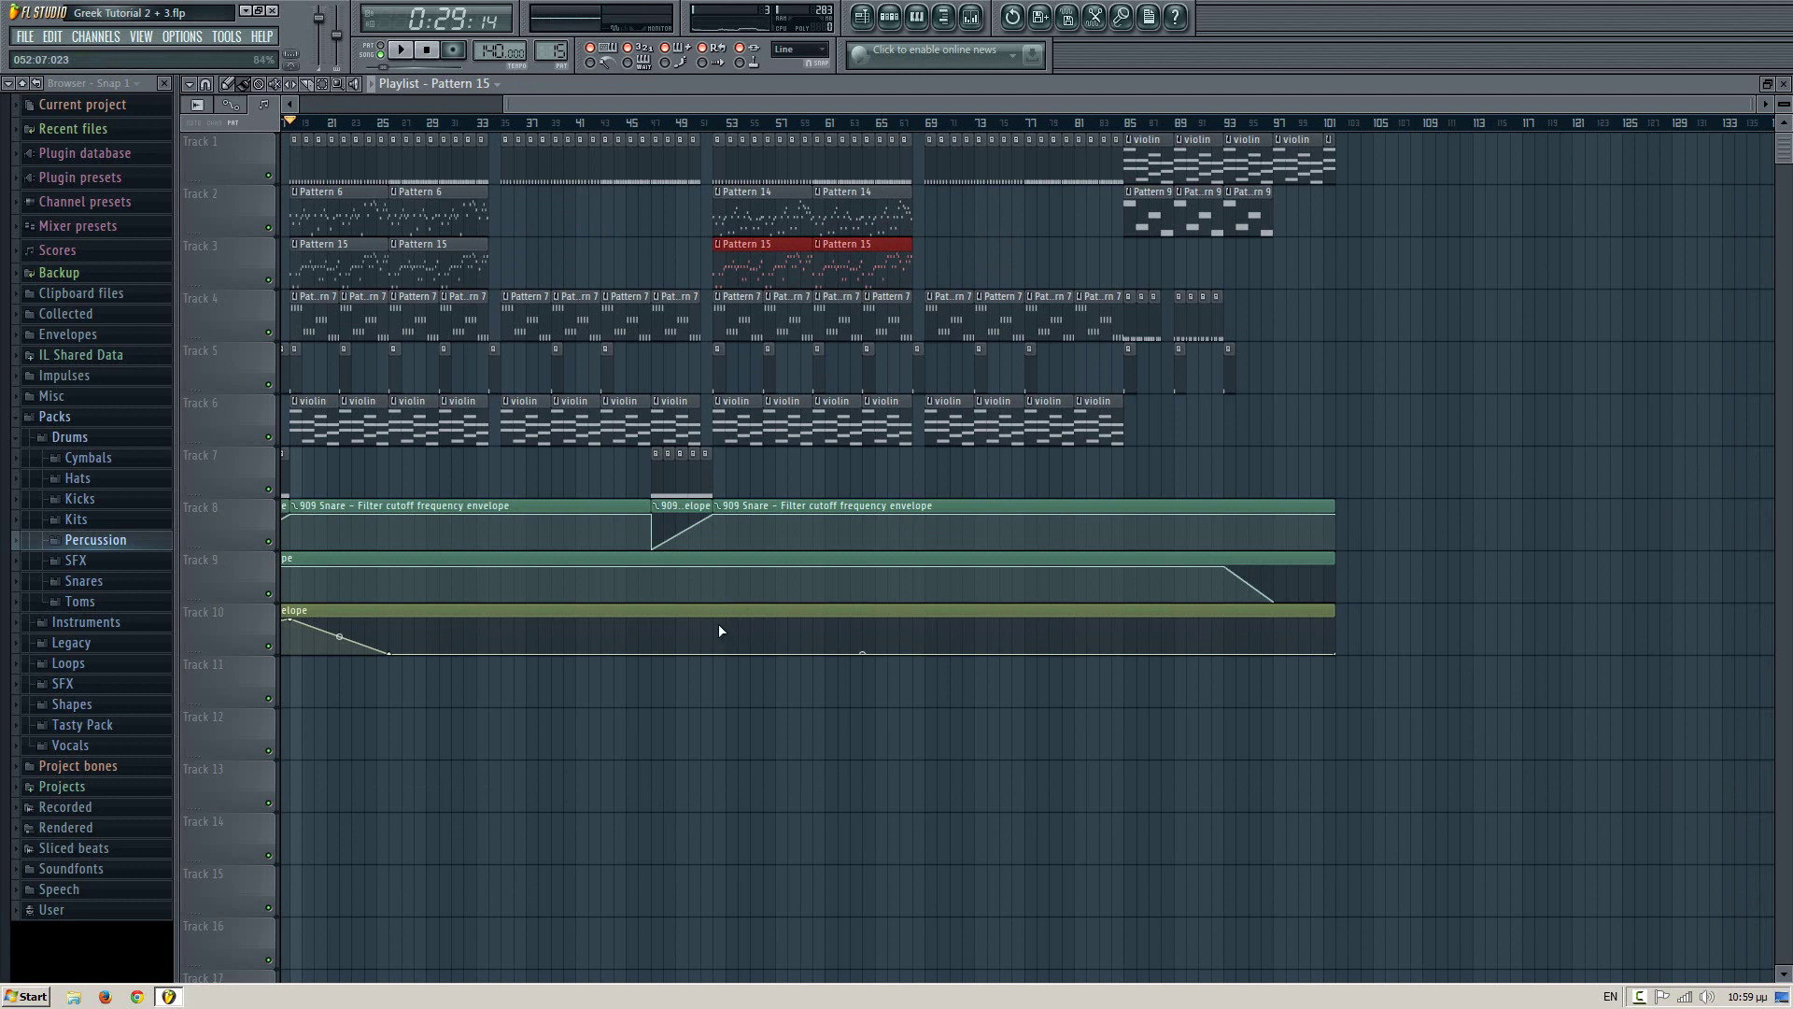
left_click_drag(726, 645, 822, 654)
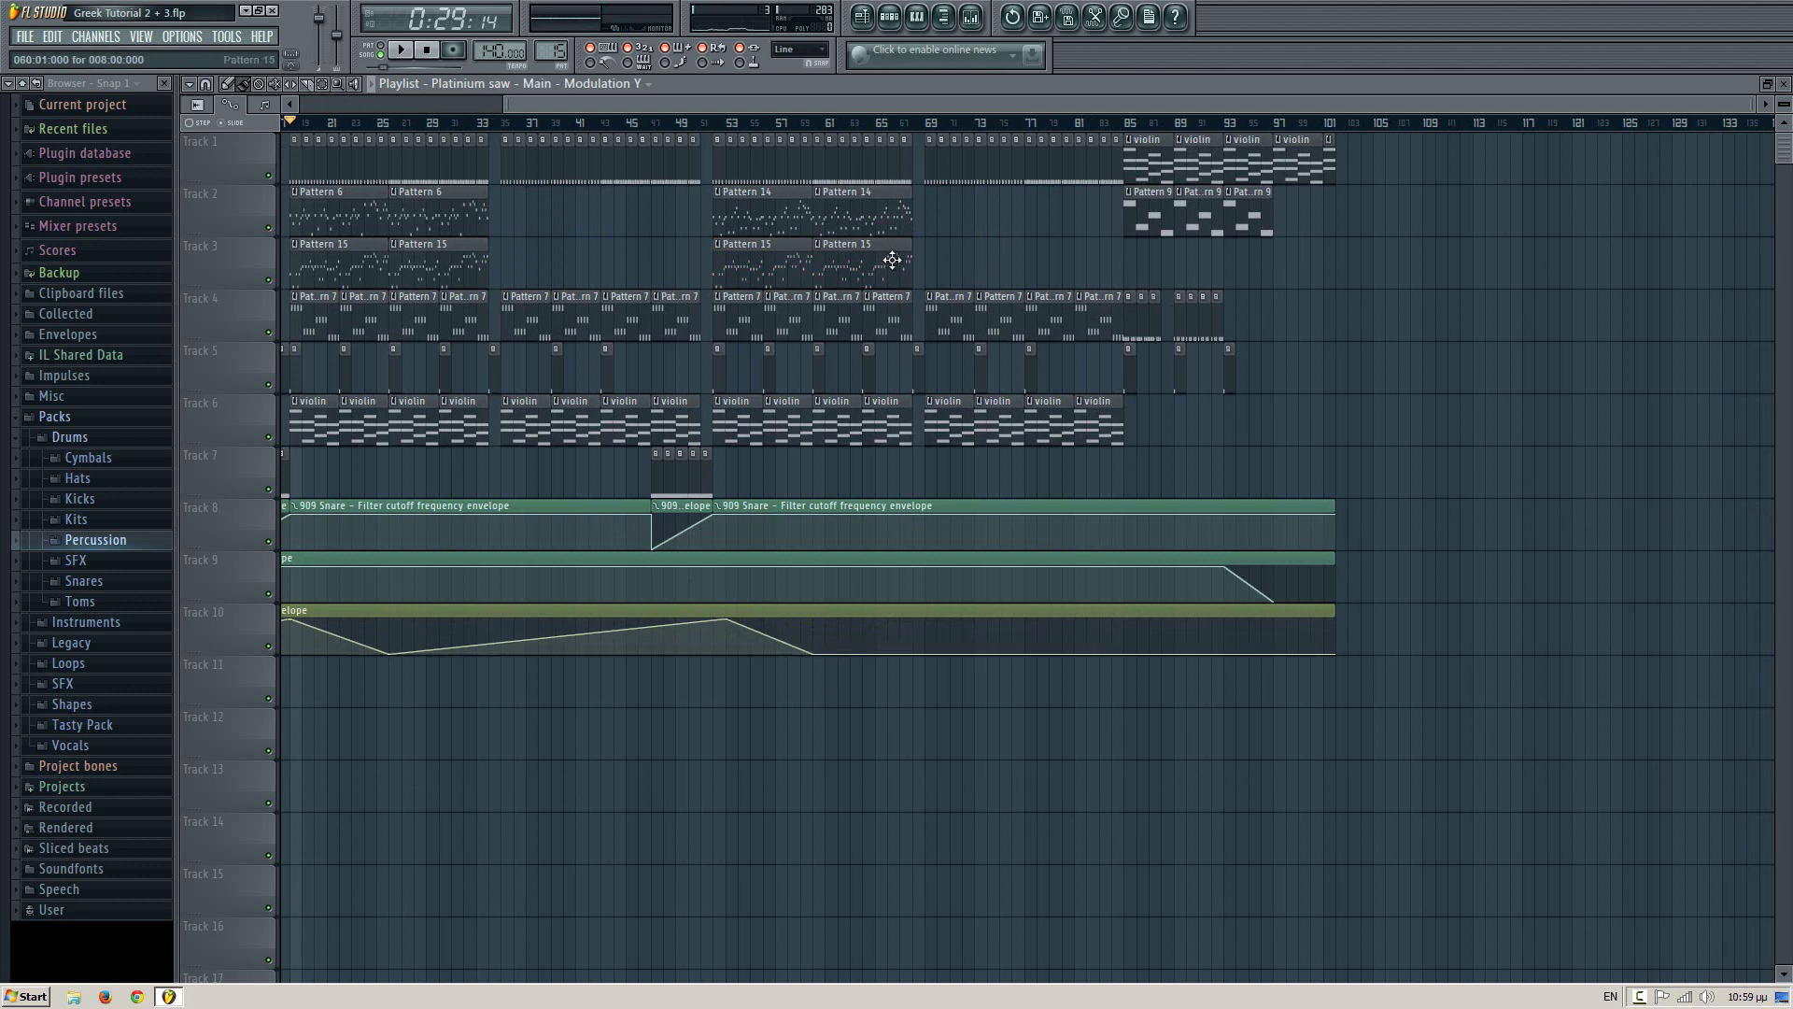
scroll(841, 280, "left", 4)
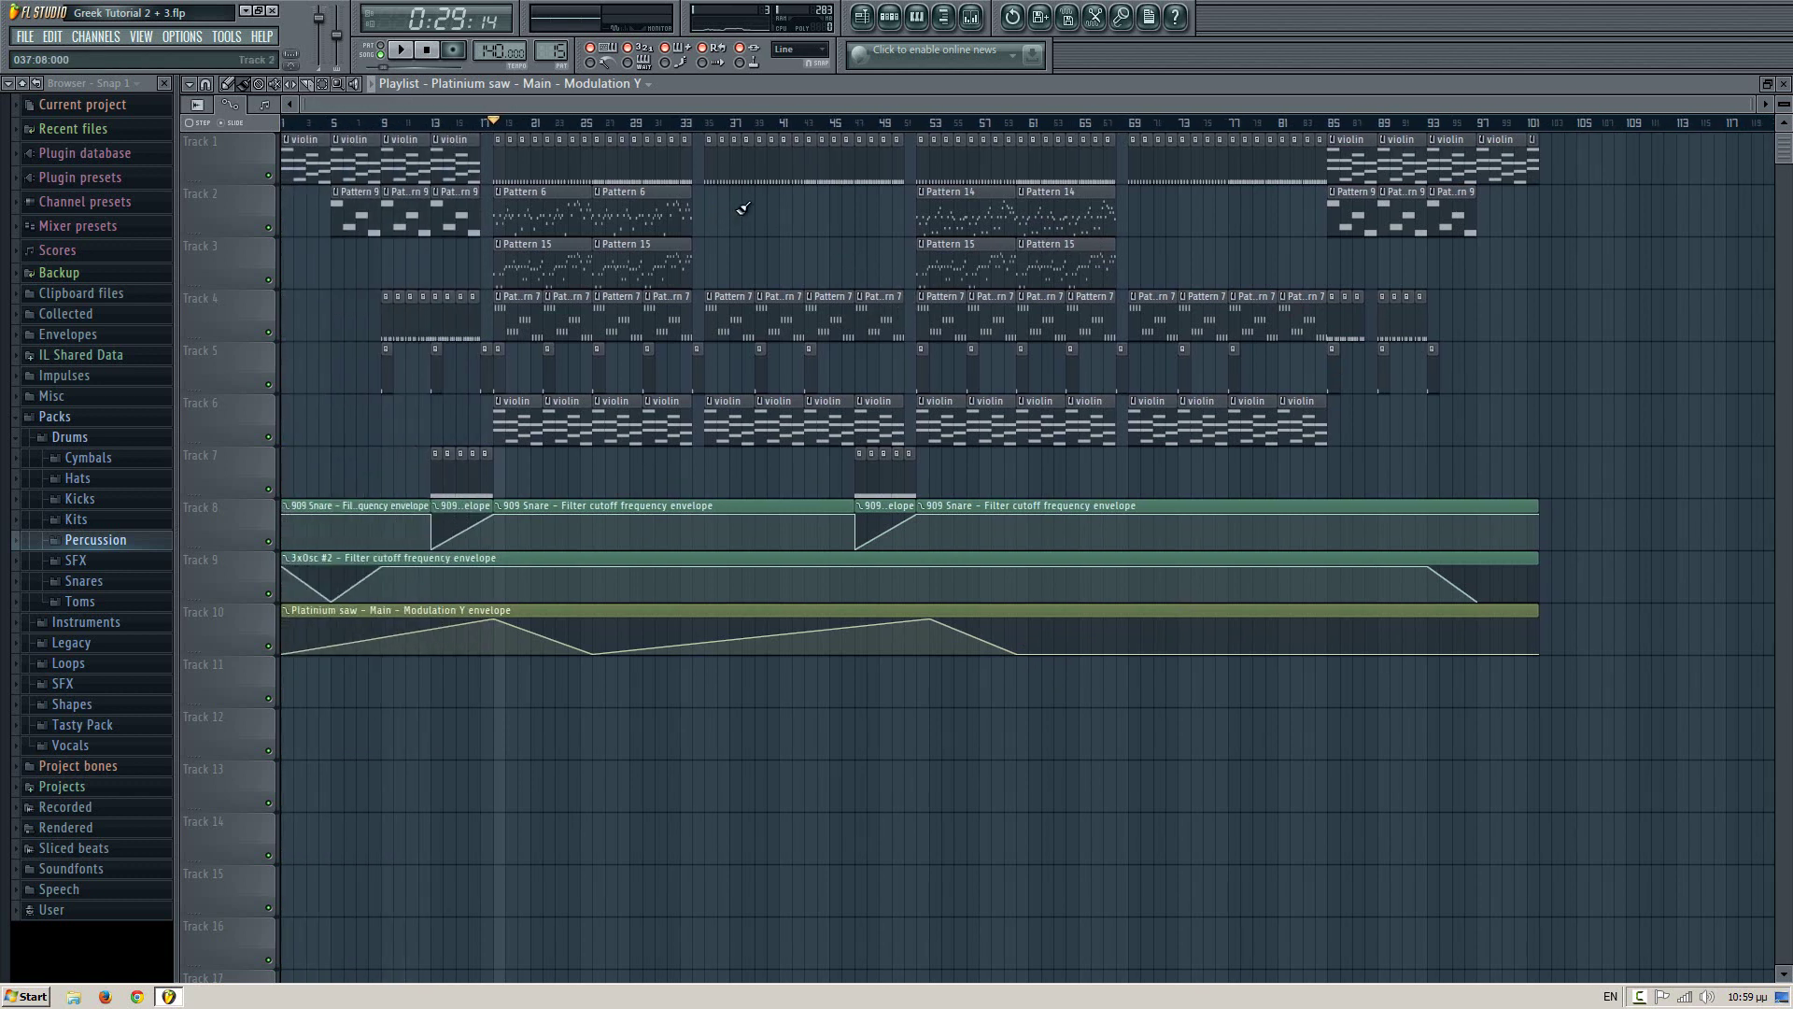
- Place Pattern 15 at bars 35 and 43 on Track 3, and hold Modulation Y at minimum until about bar 39, rising to a peak at bar 43
left_click(963, 220)
left_click(930, 255)
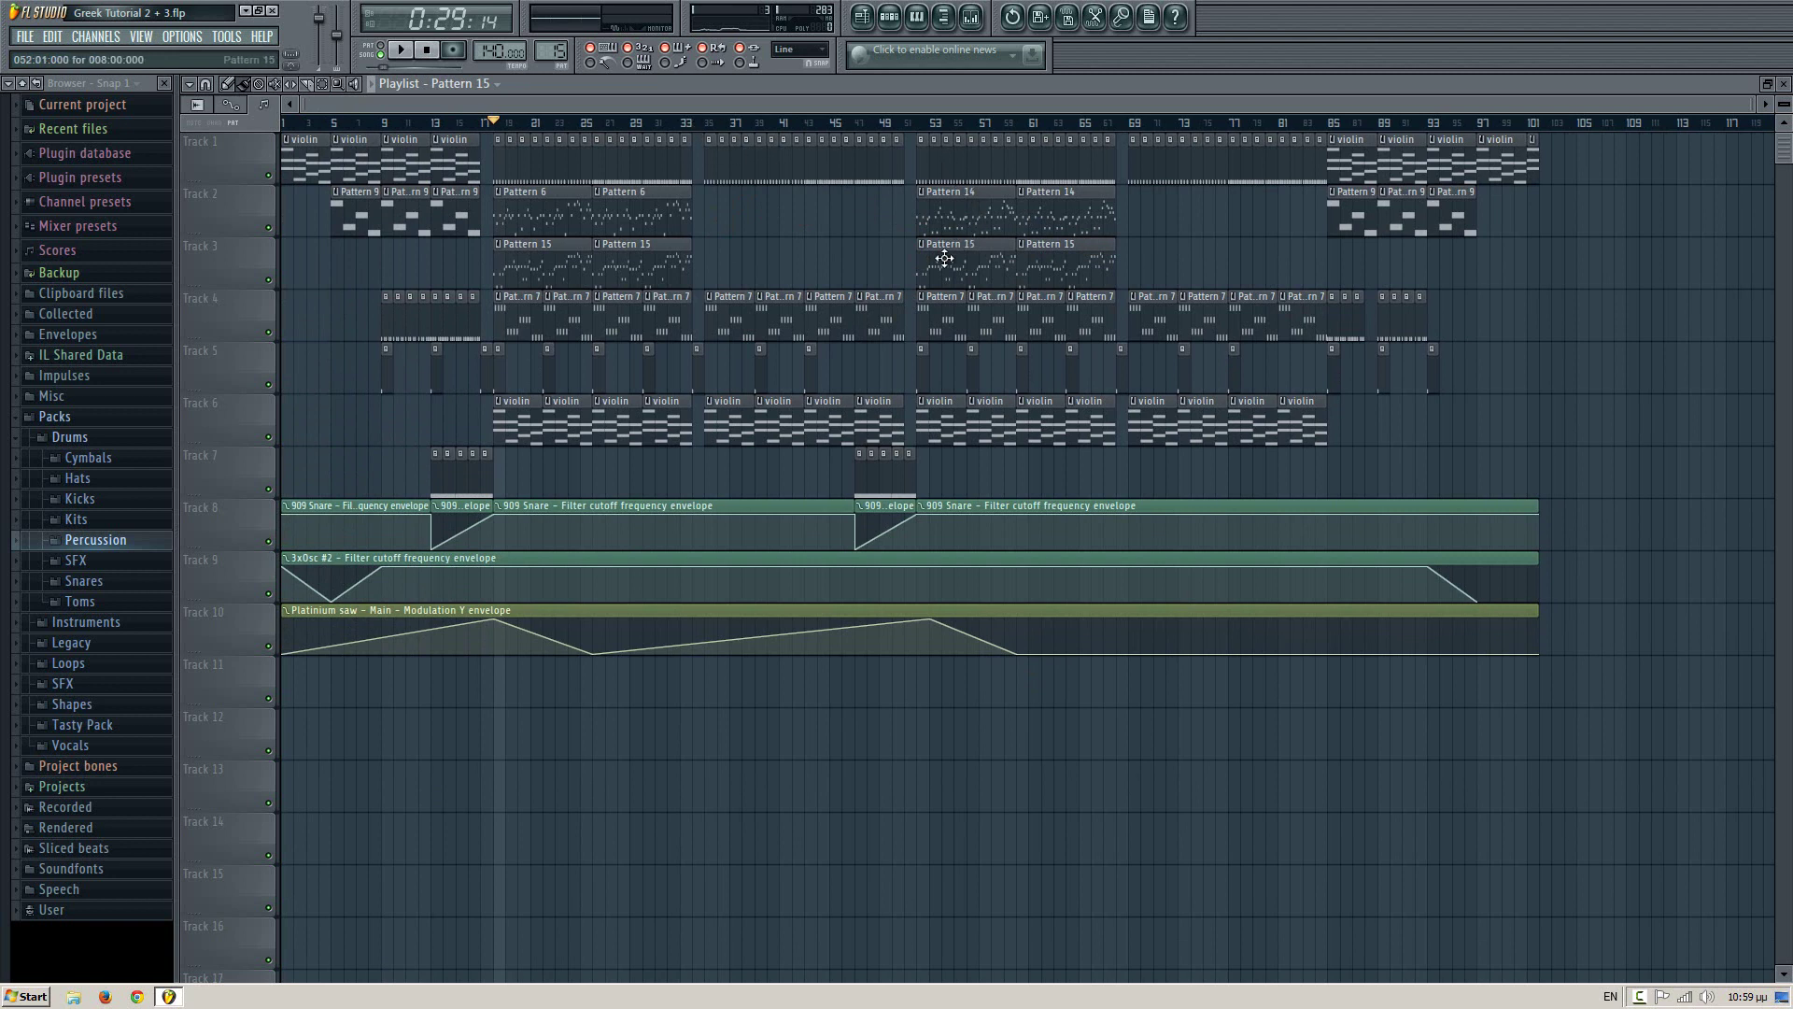
left_click_drag(716, 272, 813, 267)
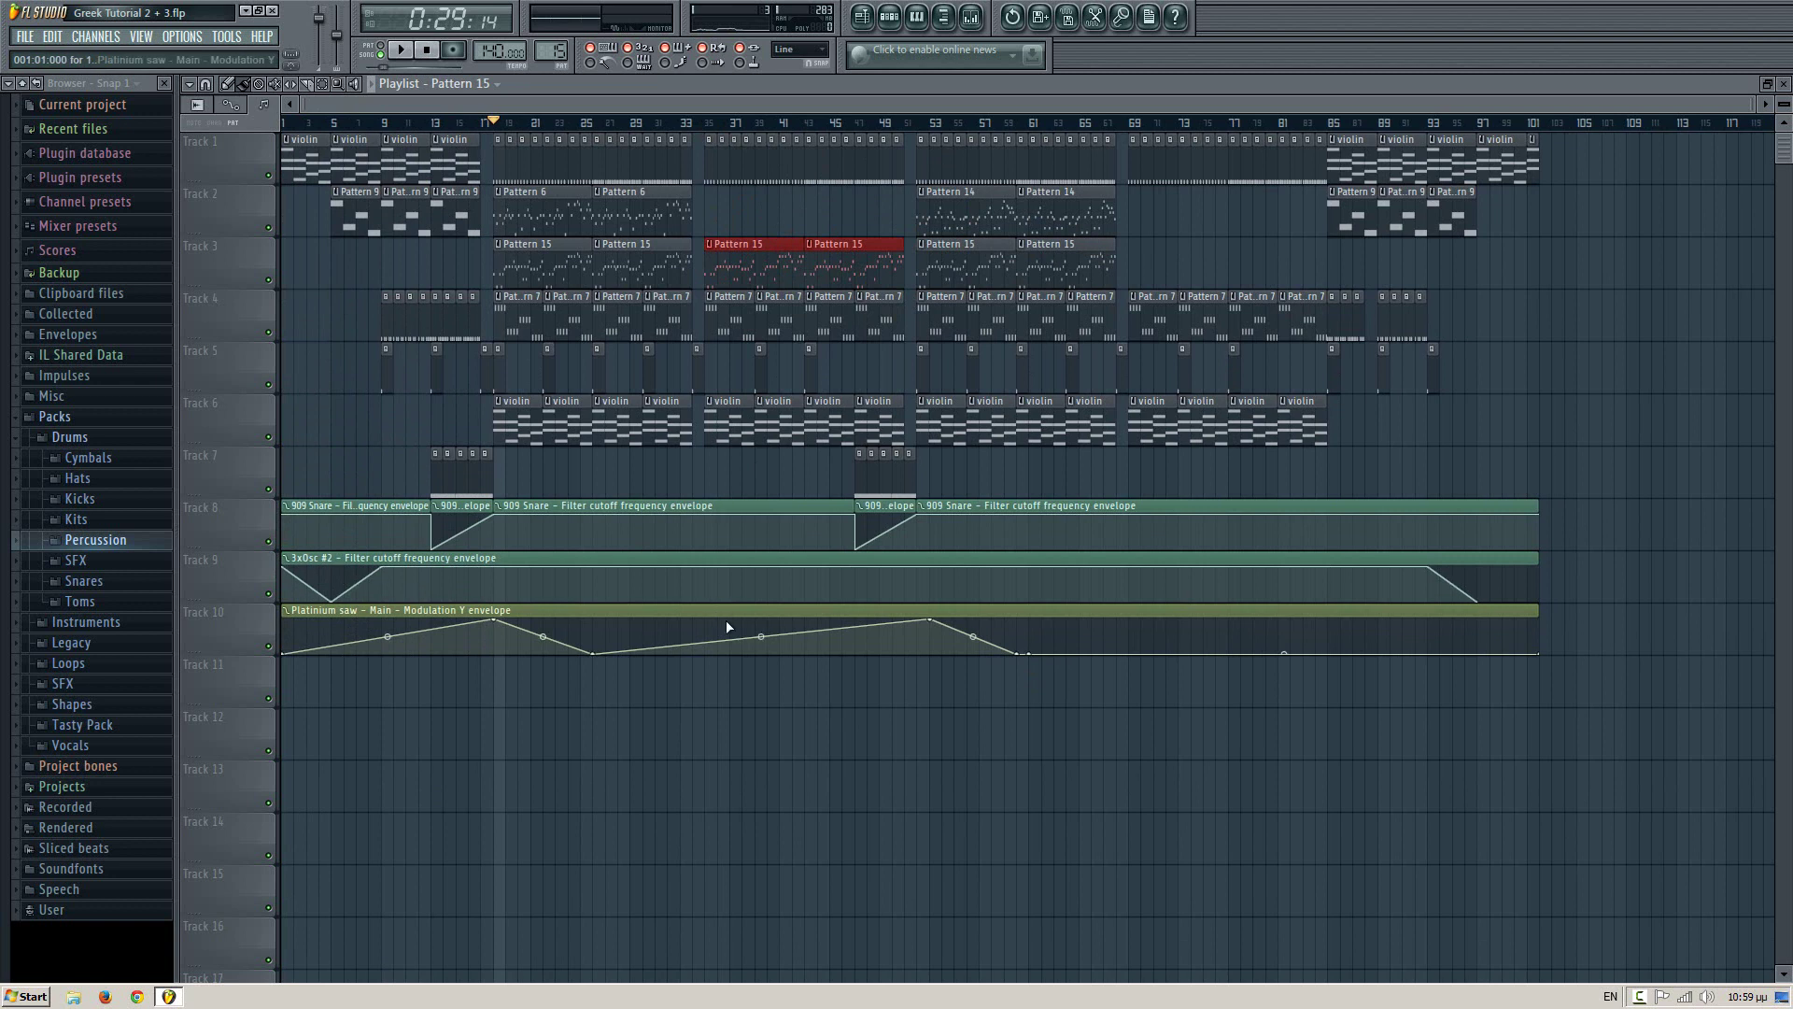
left_click_drag(707, 655, 809, 611)
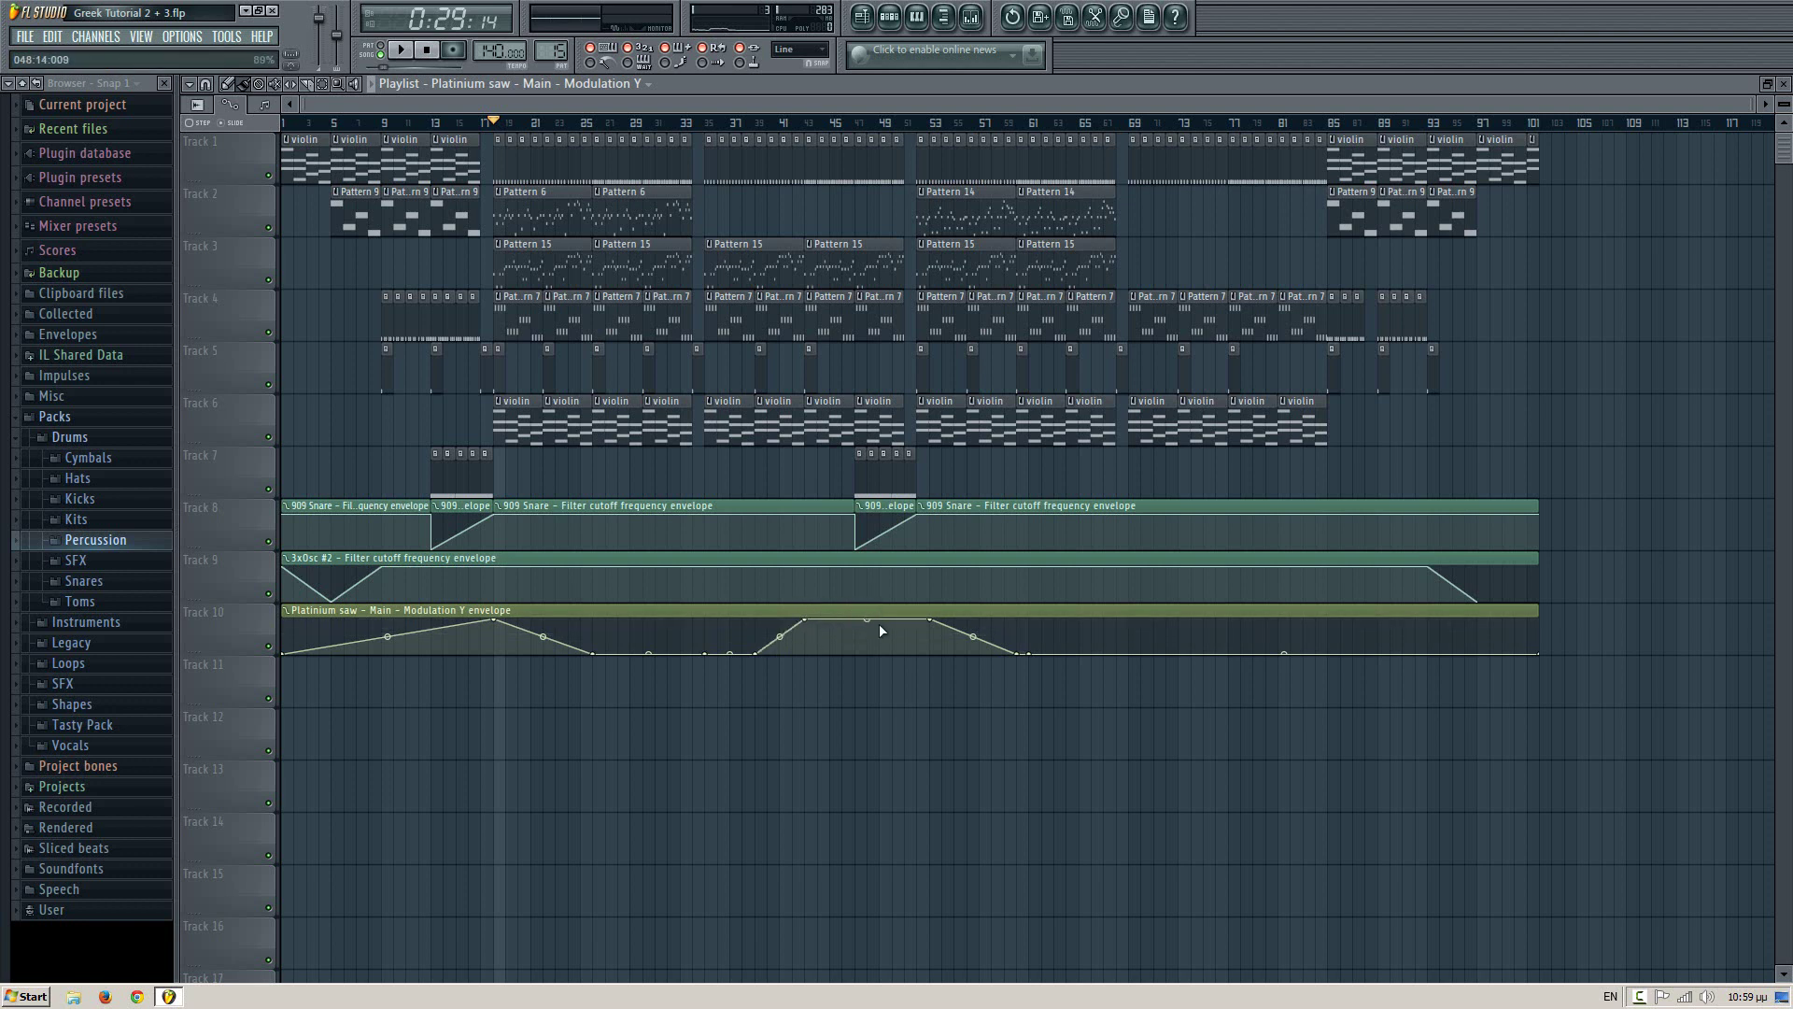
- Add Modulation Y peak points at about bars 51 and 52, and play the song from about bars 36 and 52
left_click_drag(910, 626, 916, 612)
left_click(721, 122)
key("space")
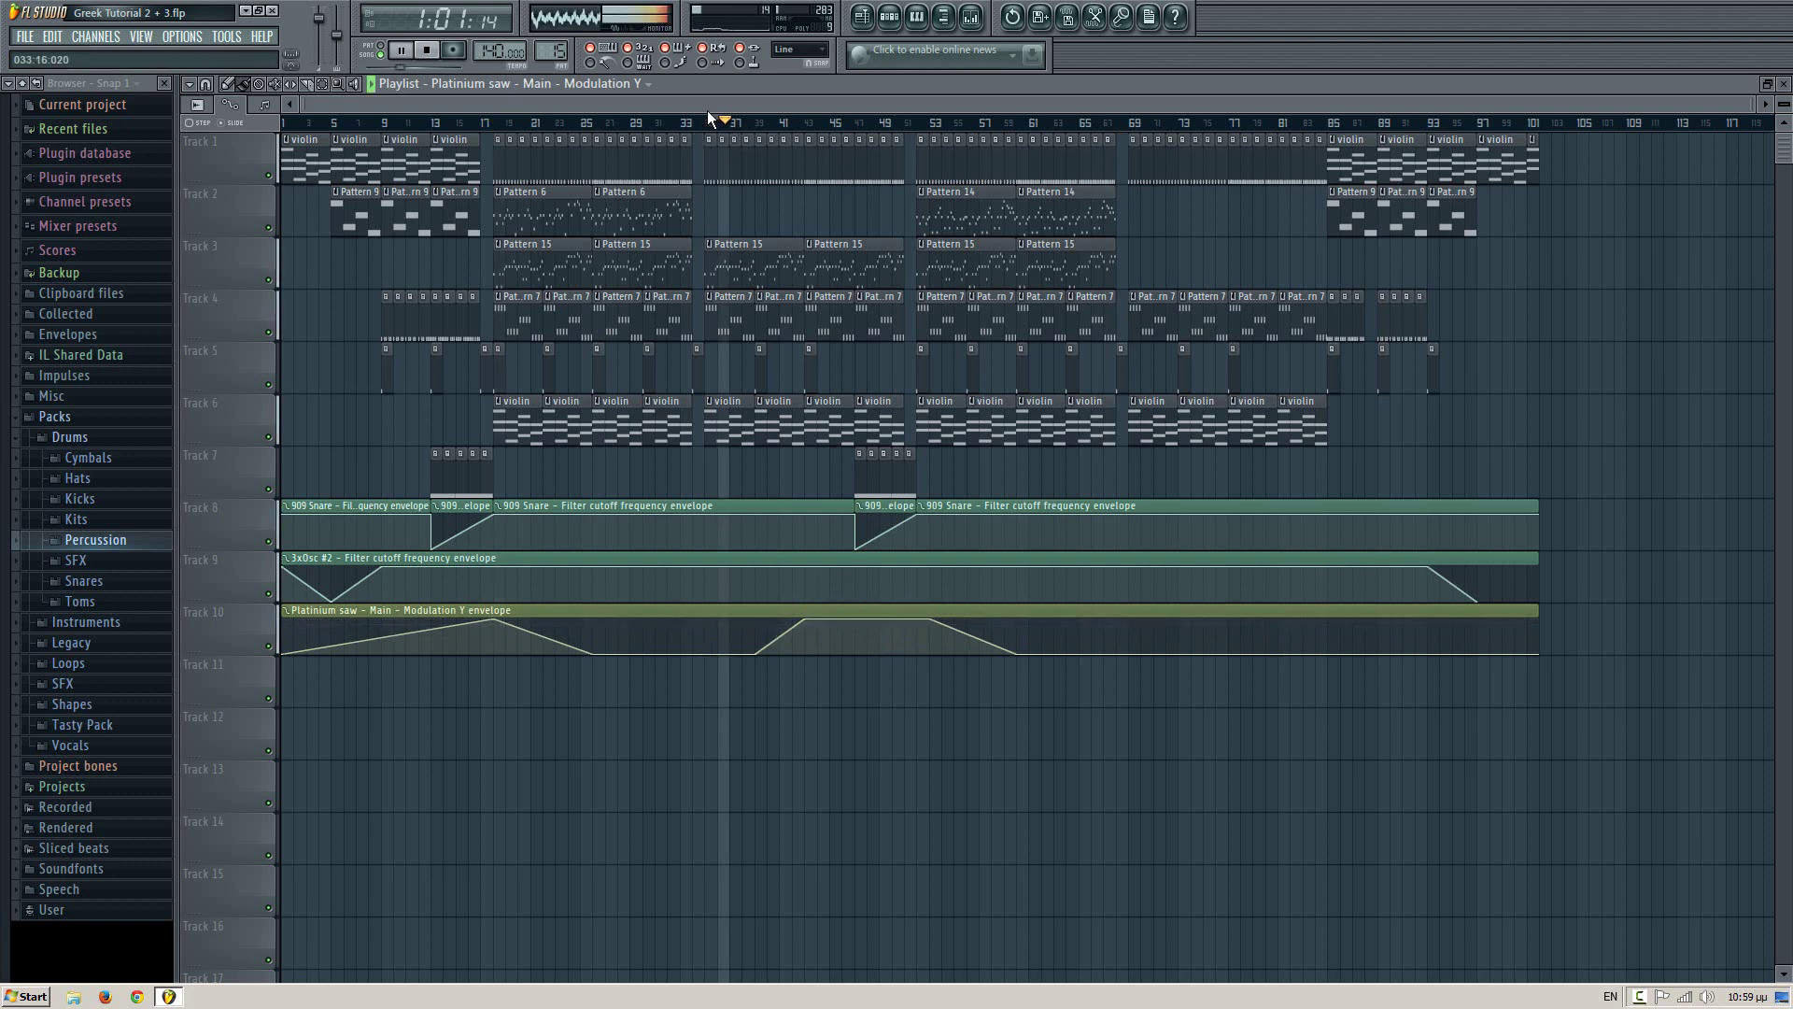
key("space")
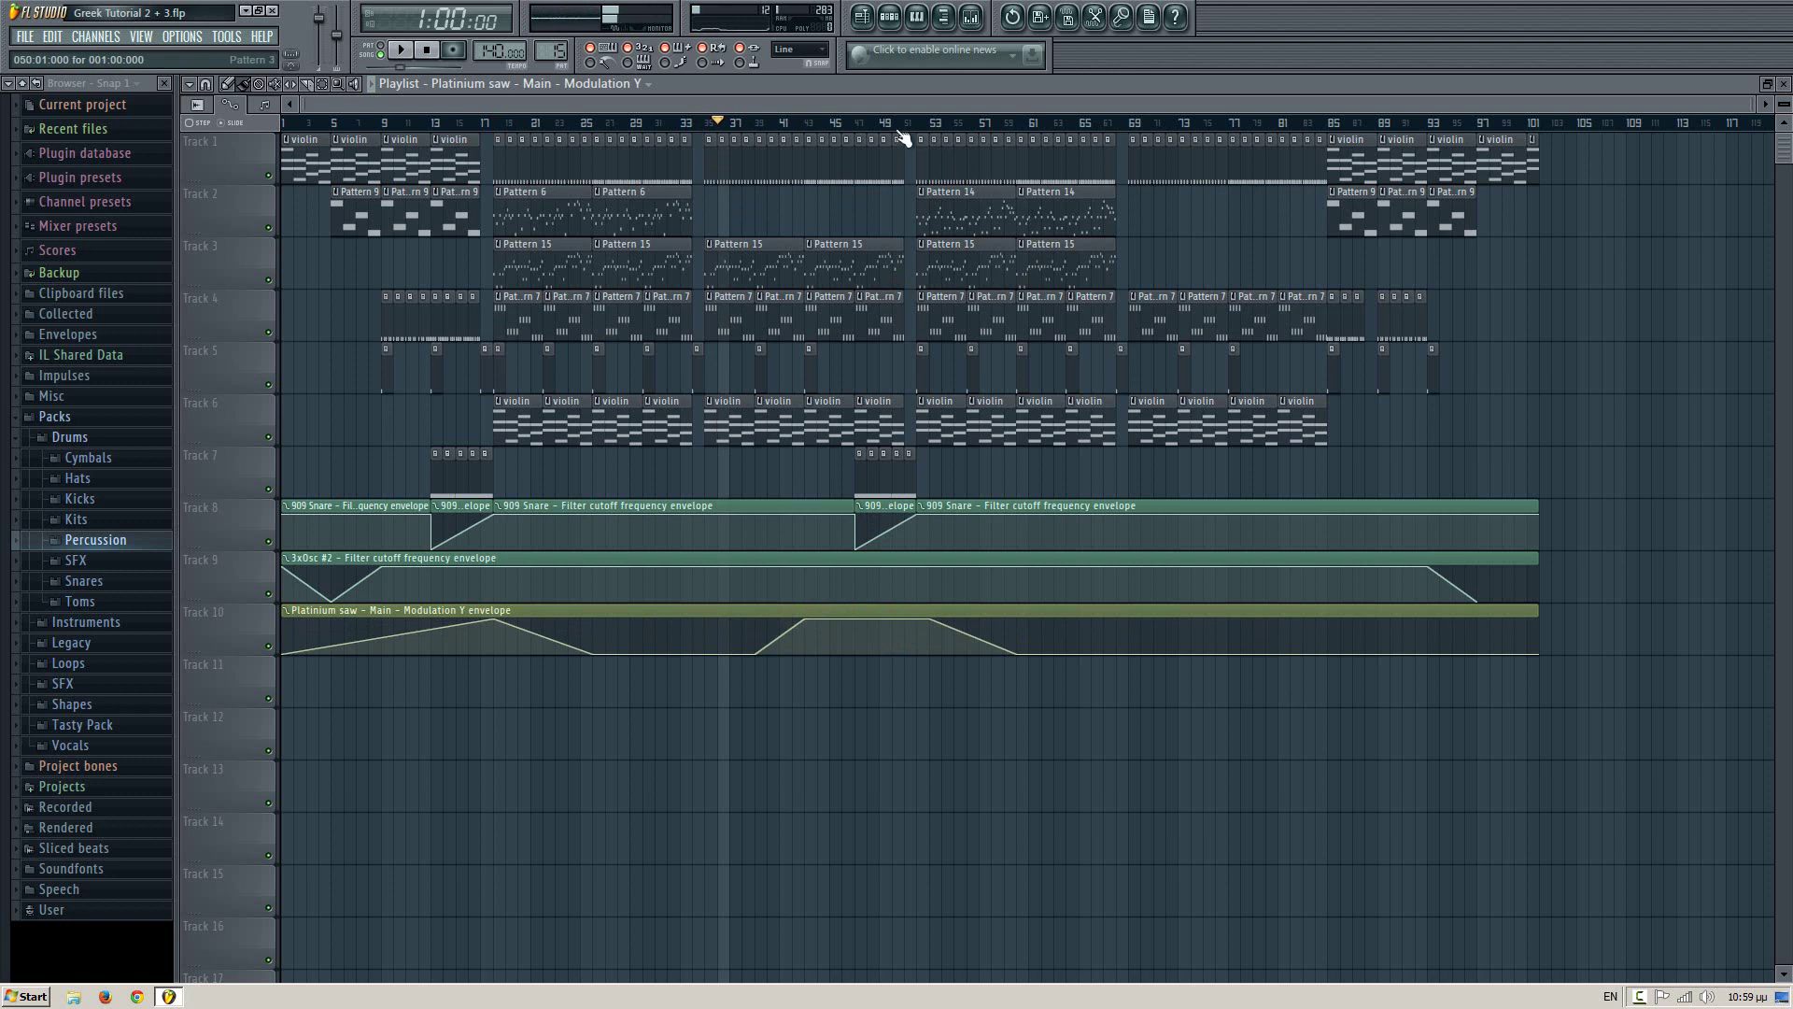
left_click(919, 124)
key("space")
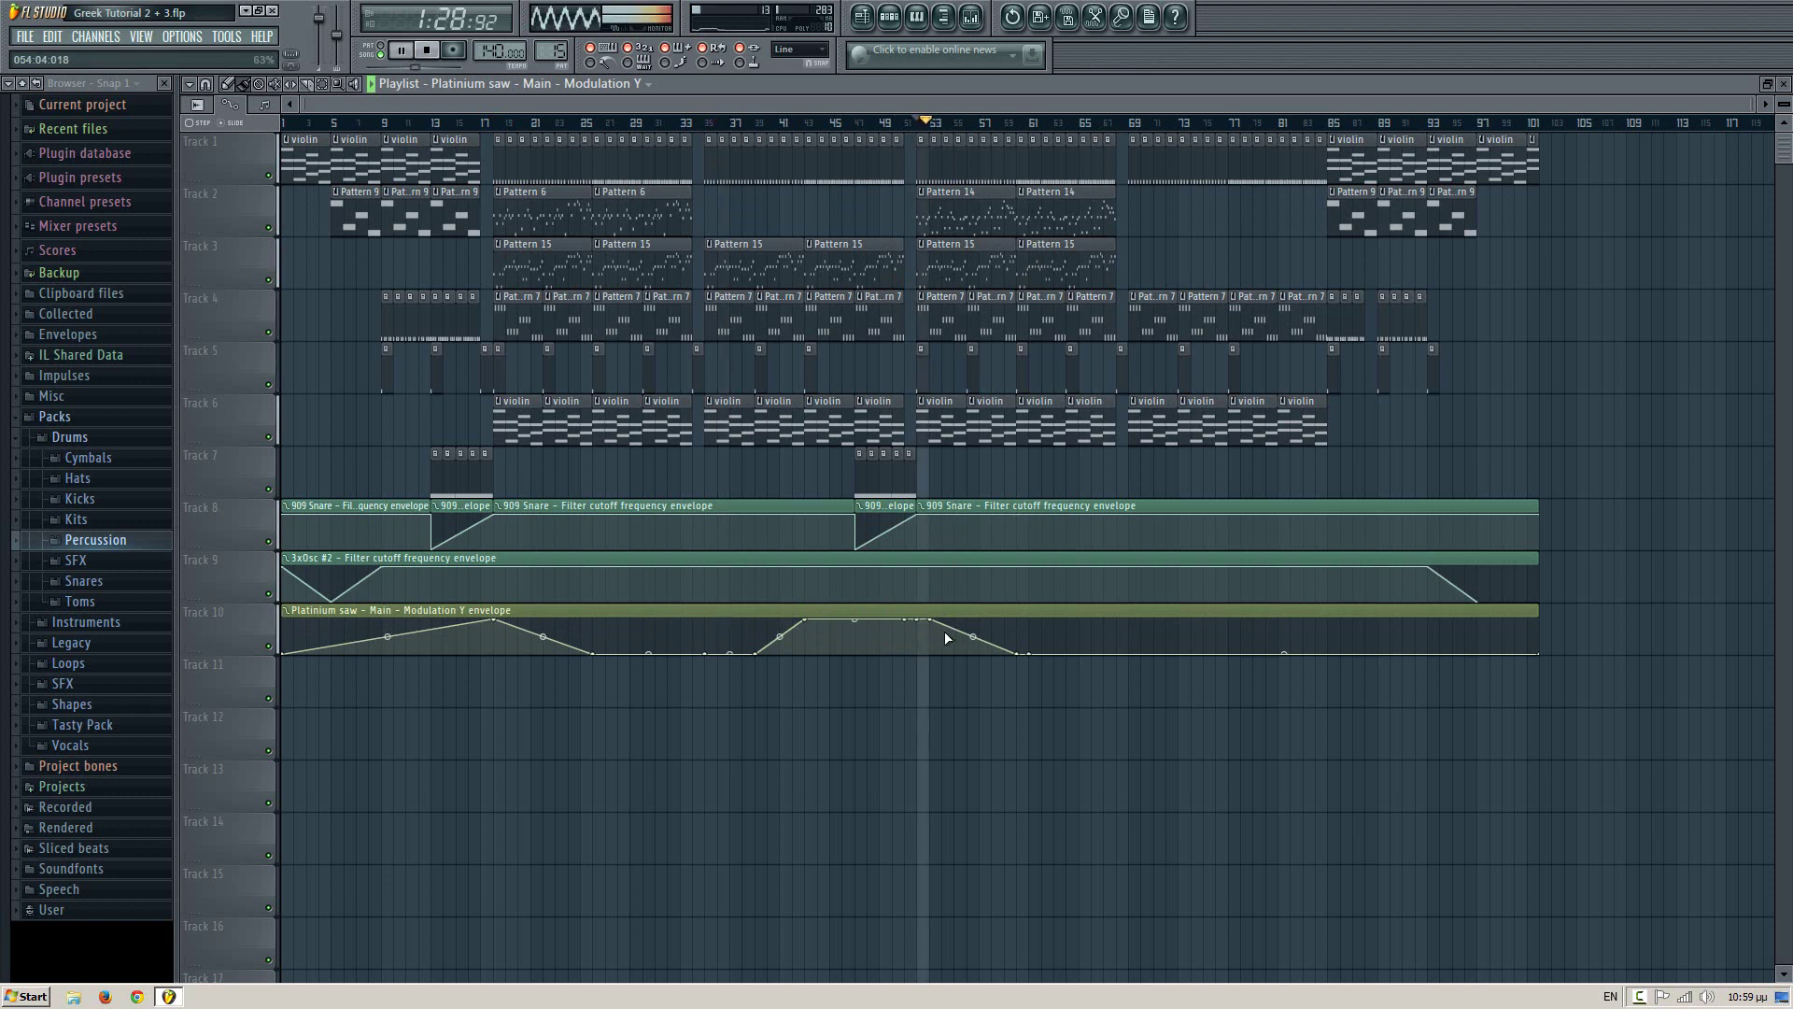
key("space")
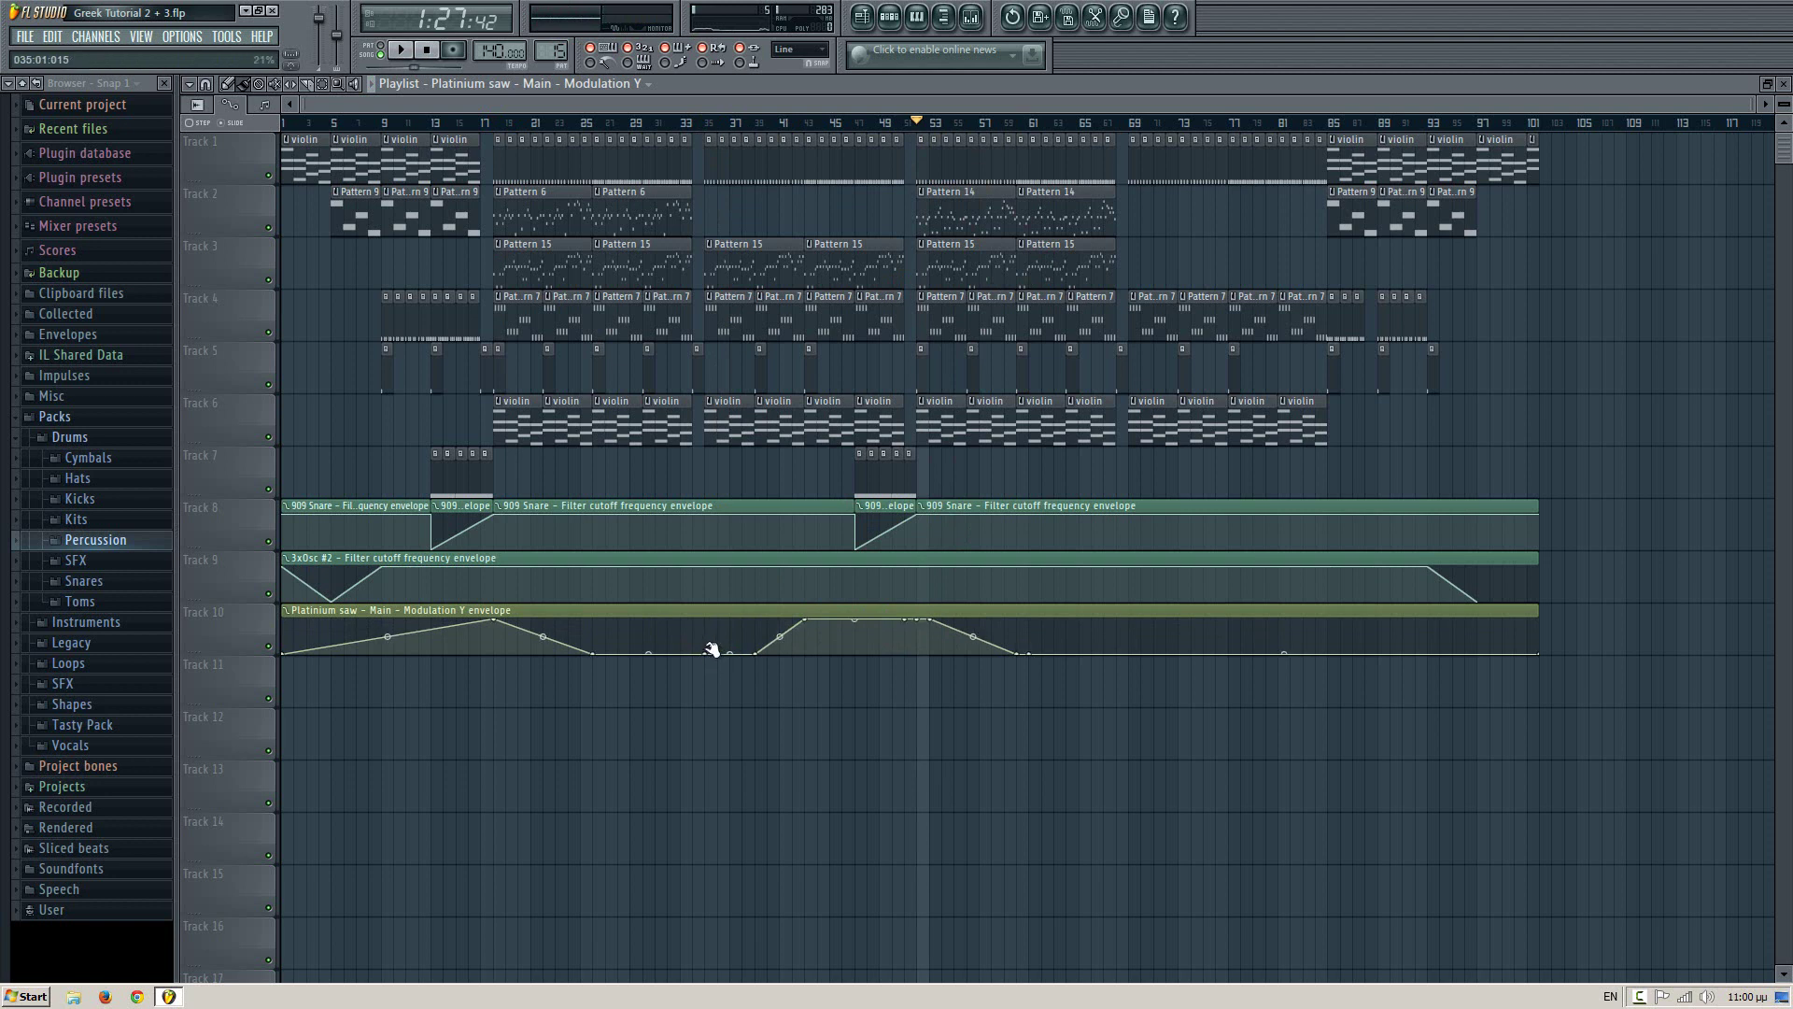
- Hold Modulation Y at its peak from bar 35 to 39, drop it to minimum at bar 43, and play from bar 35
left_click_drag(709, 655, 713, 551)
left_click_drag(762, 653, 804, 661)
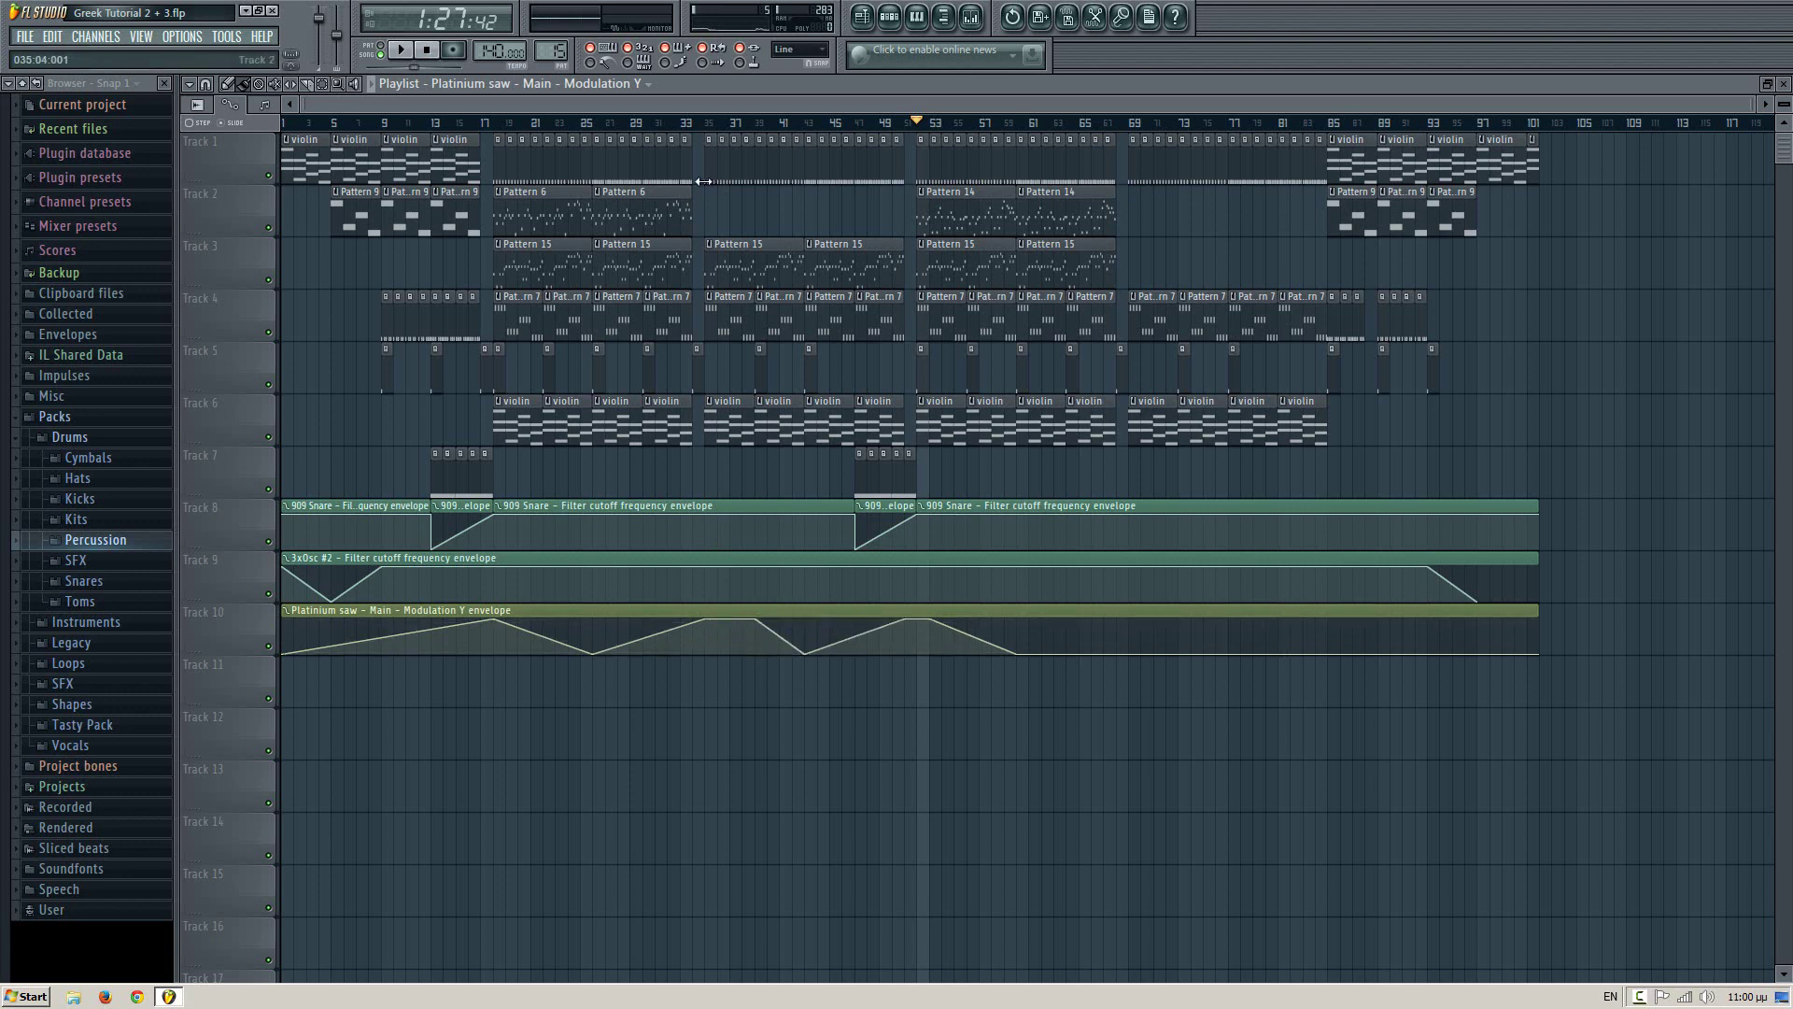
left_click(712, 124)
key("space")
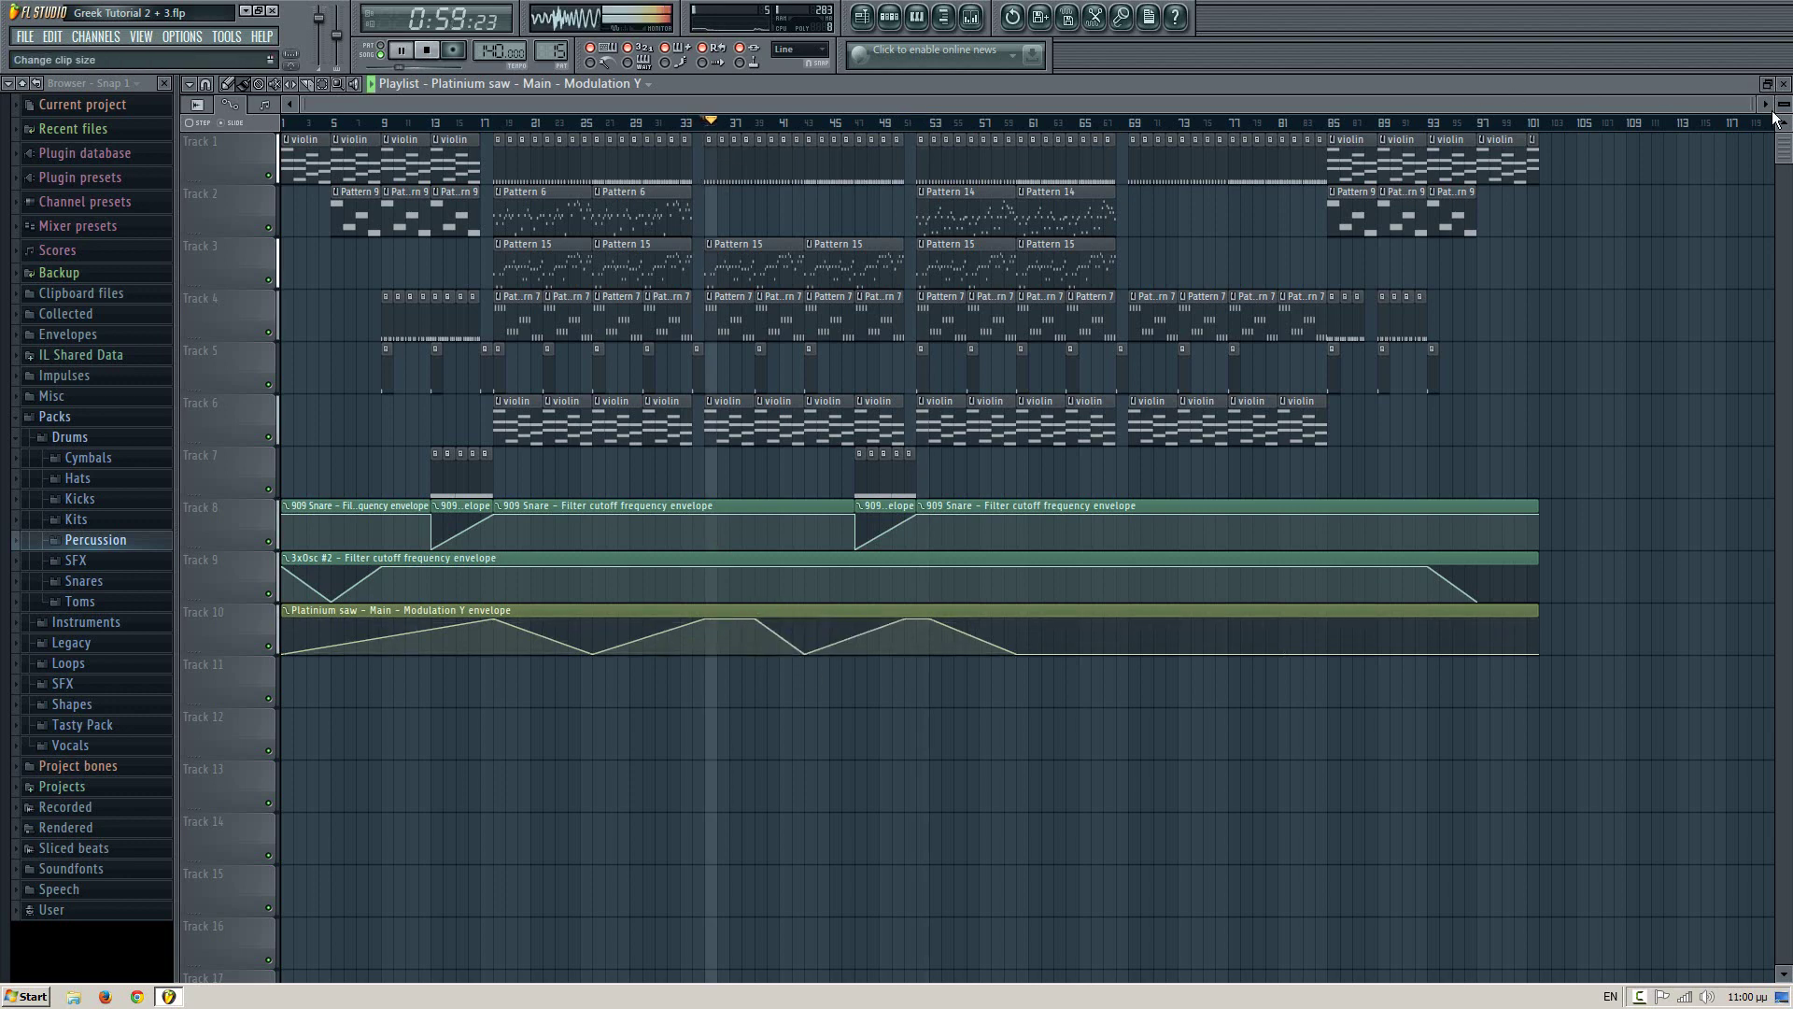
- Play from about bar 38 and shorten Track 1's Pattern 1 clip at bar 38 and Pattern 2 clip at bar 42 to 12 steps
left_click_drag(1755, 106, 1152, 116)
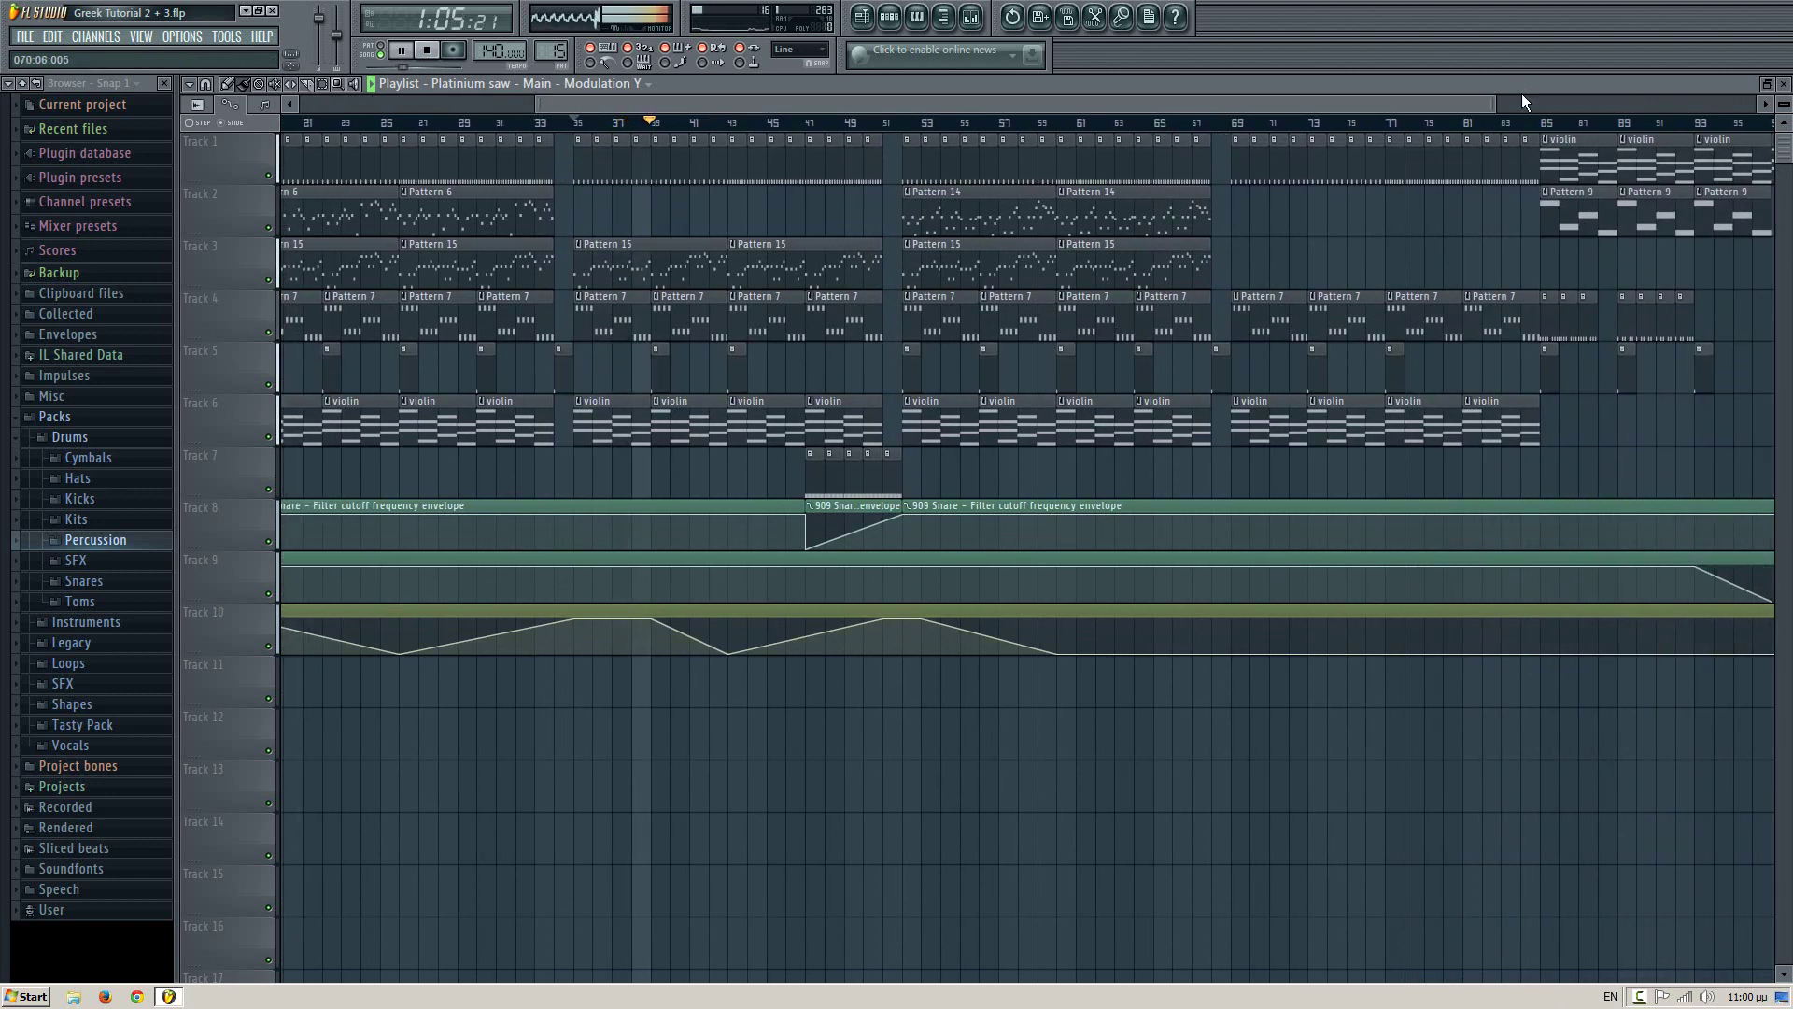
left_click_drag(1493, 104, 1108, 108)
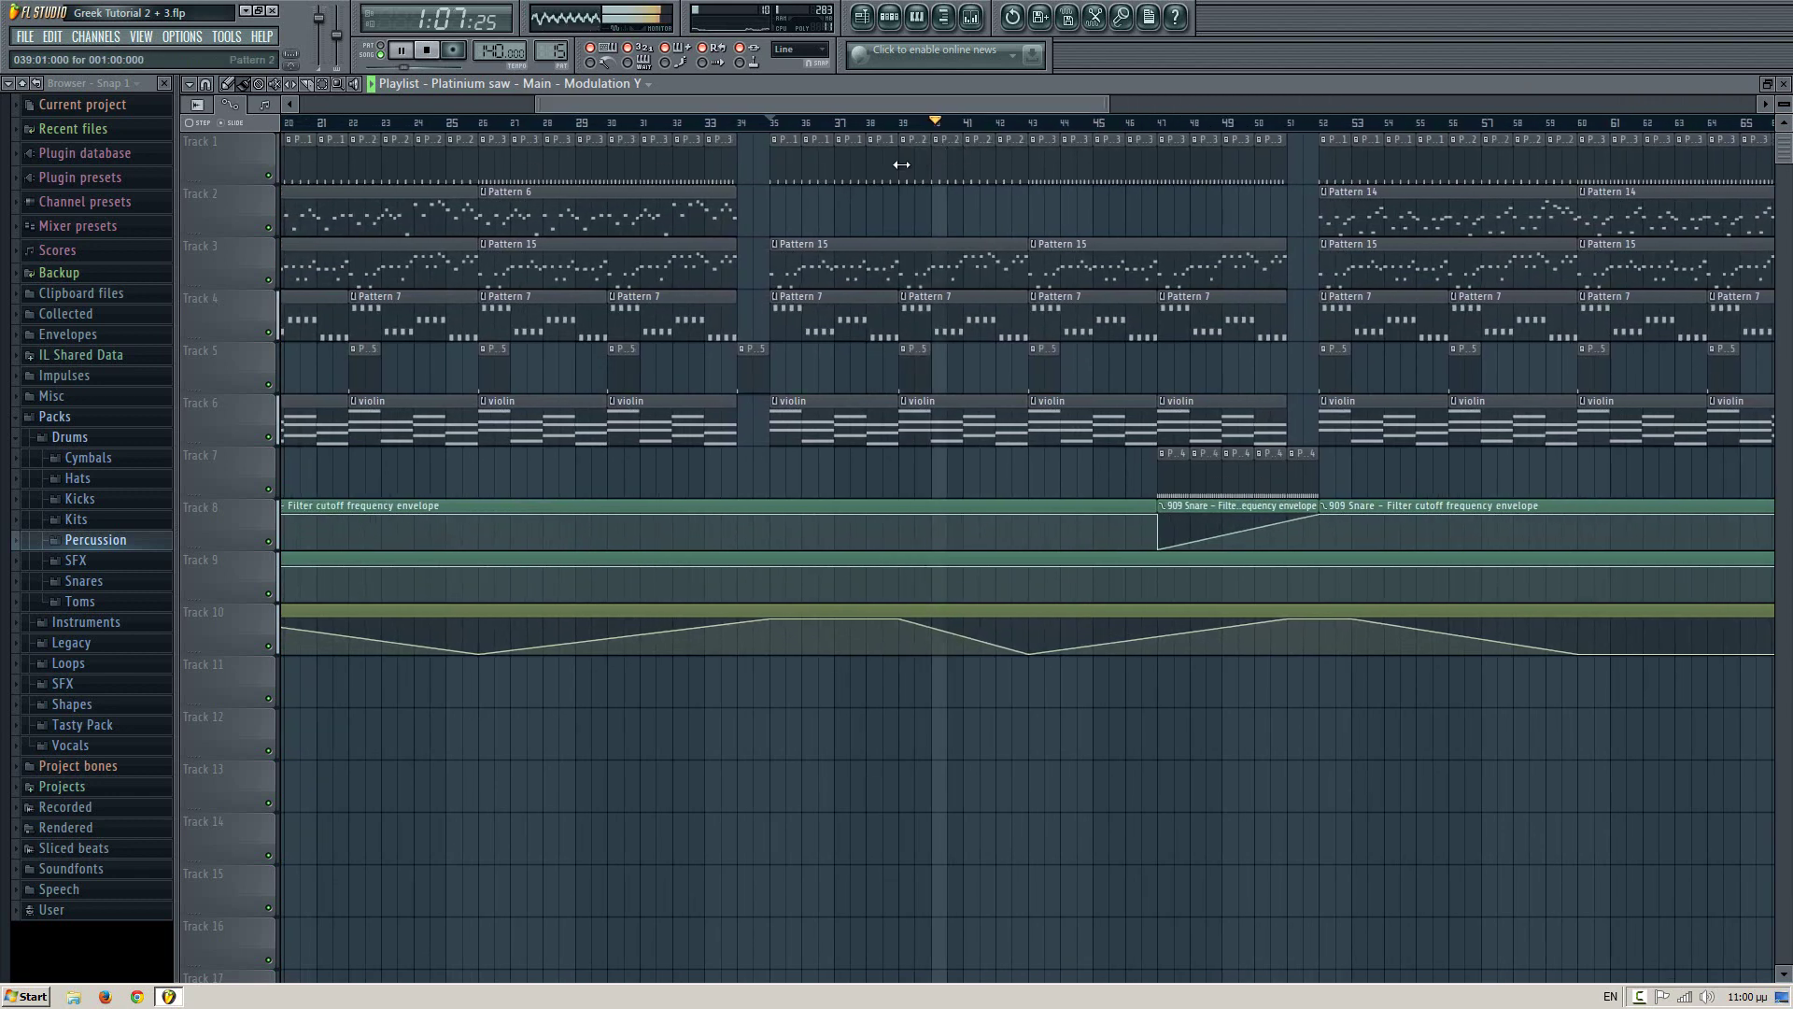
key("space")
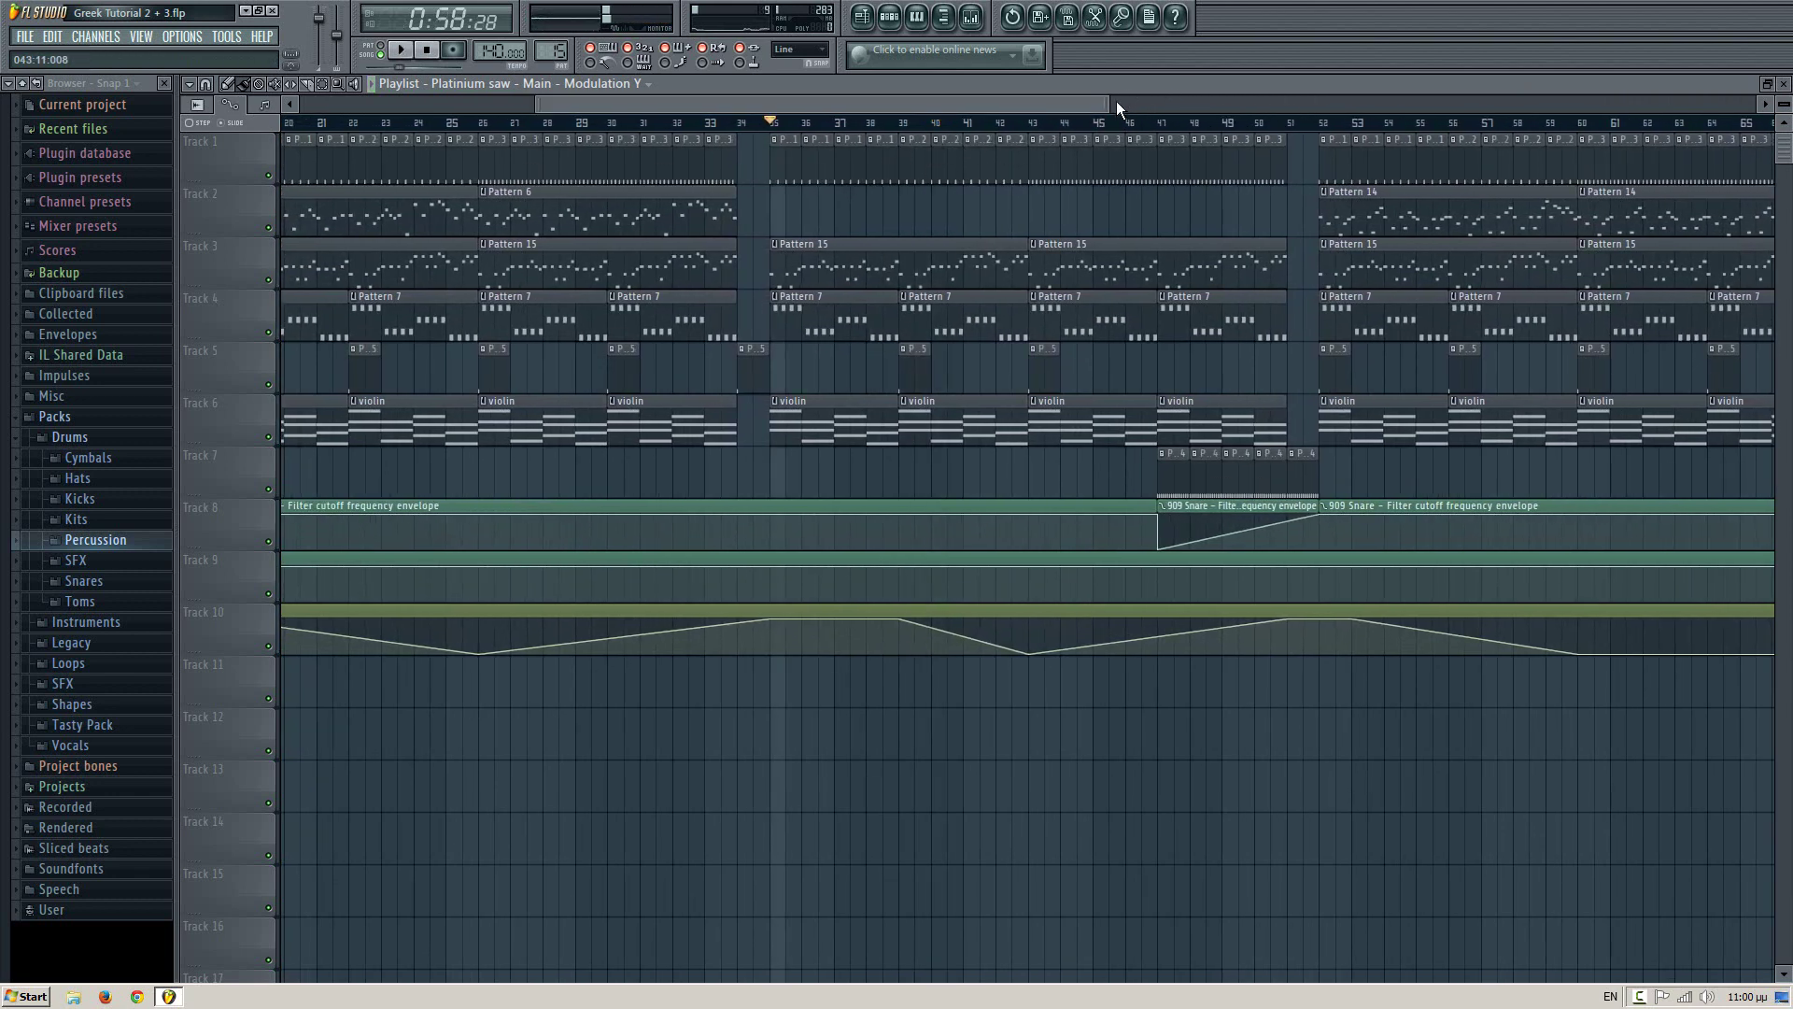
left_click_drag(1103, 101, 968, 105)
left_click(773, 123)
key("space")
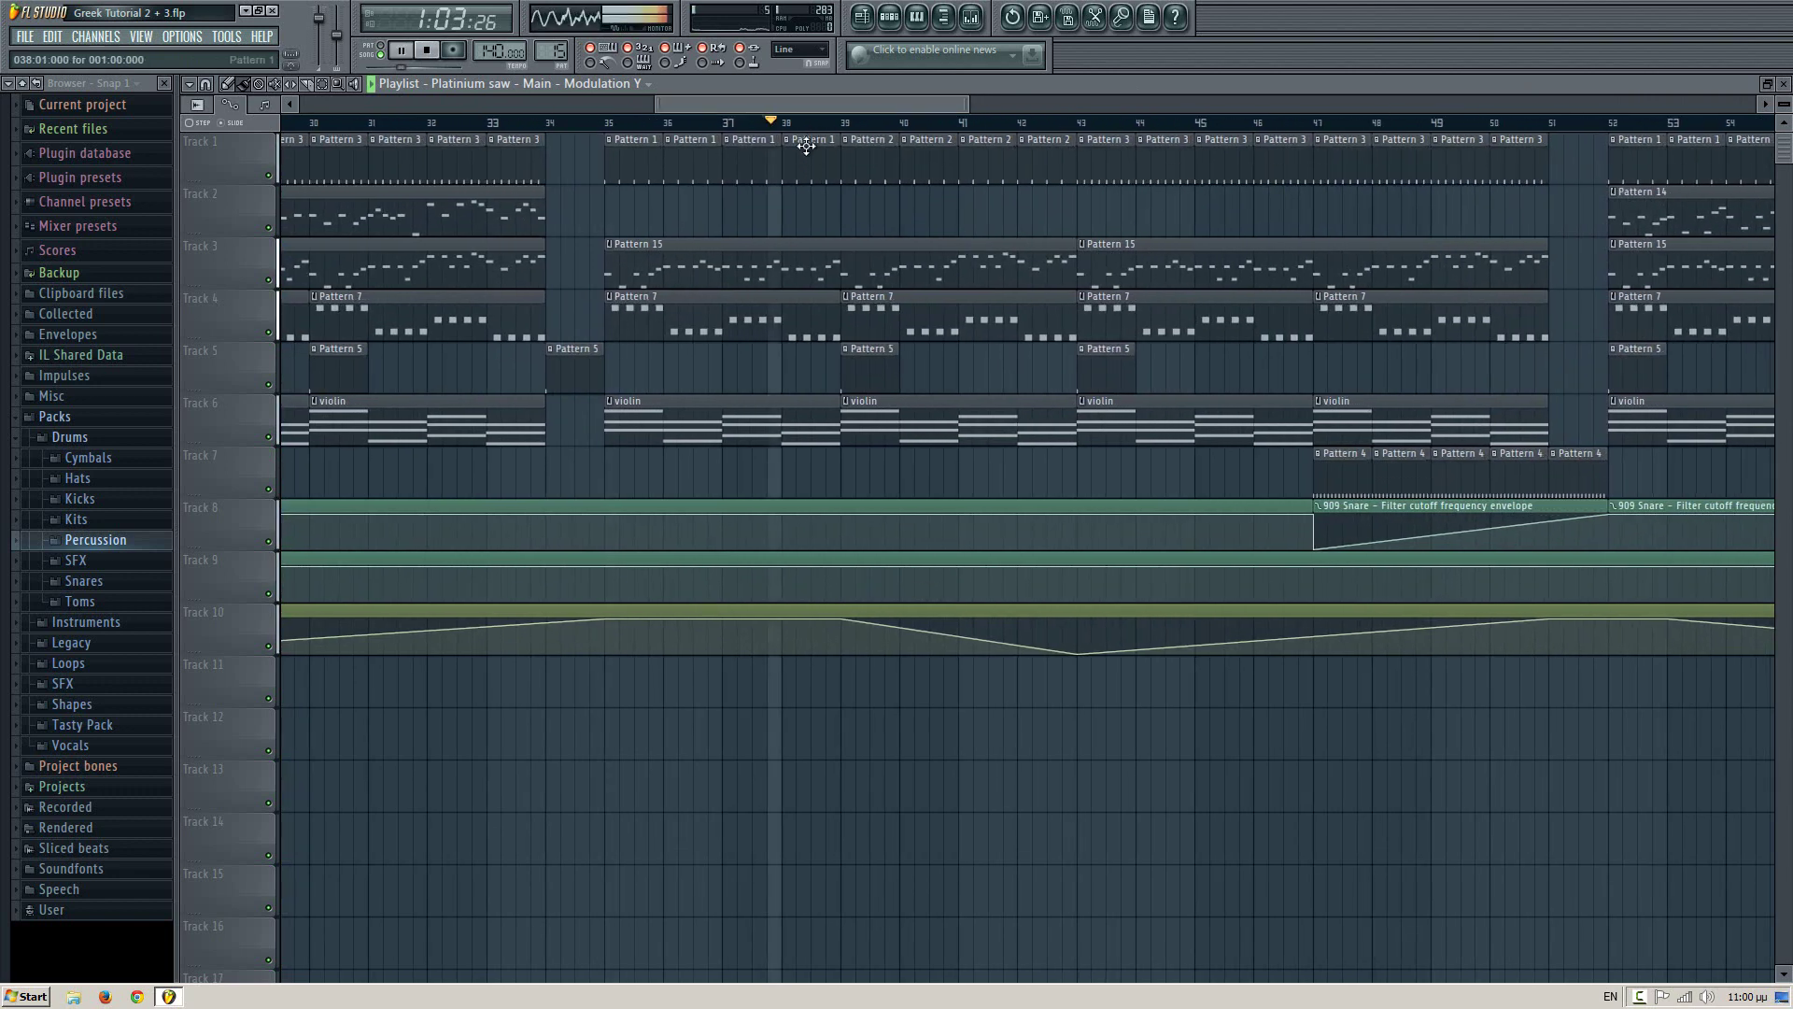
left_click_drag(839, 147, 825, 149)
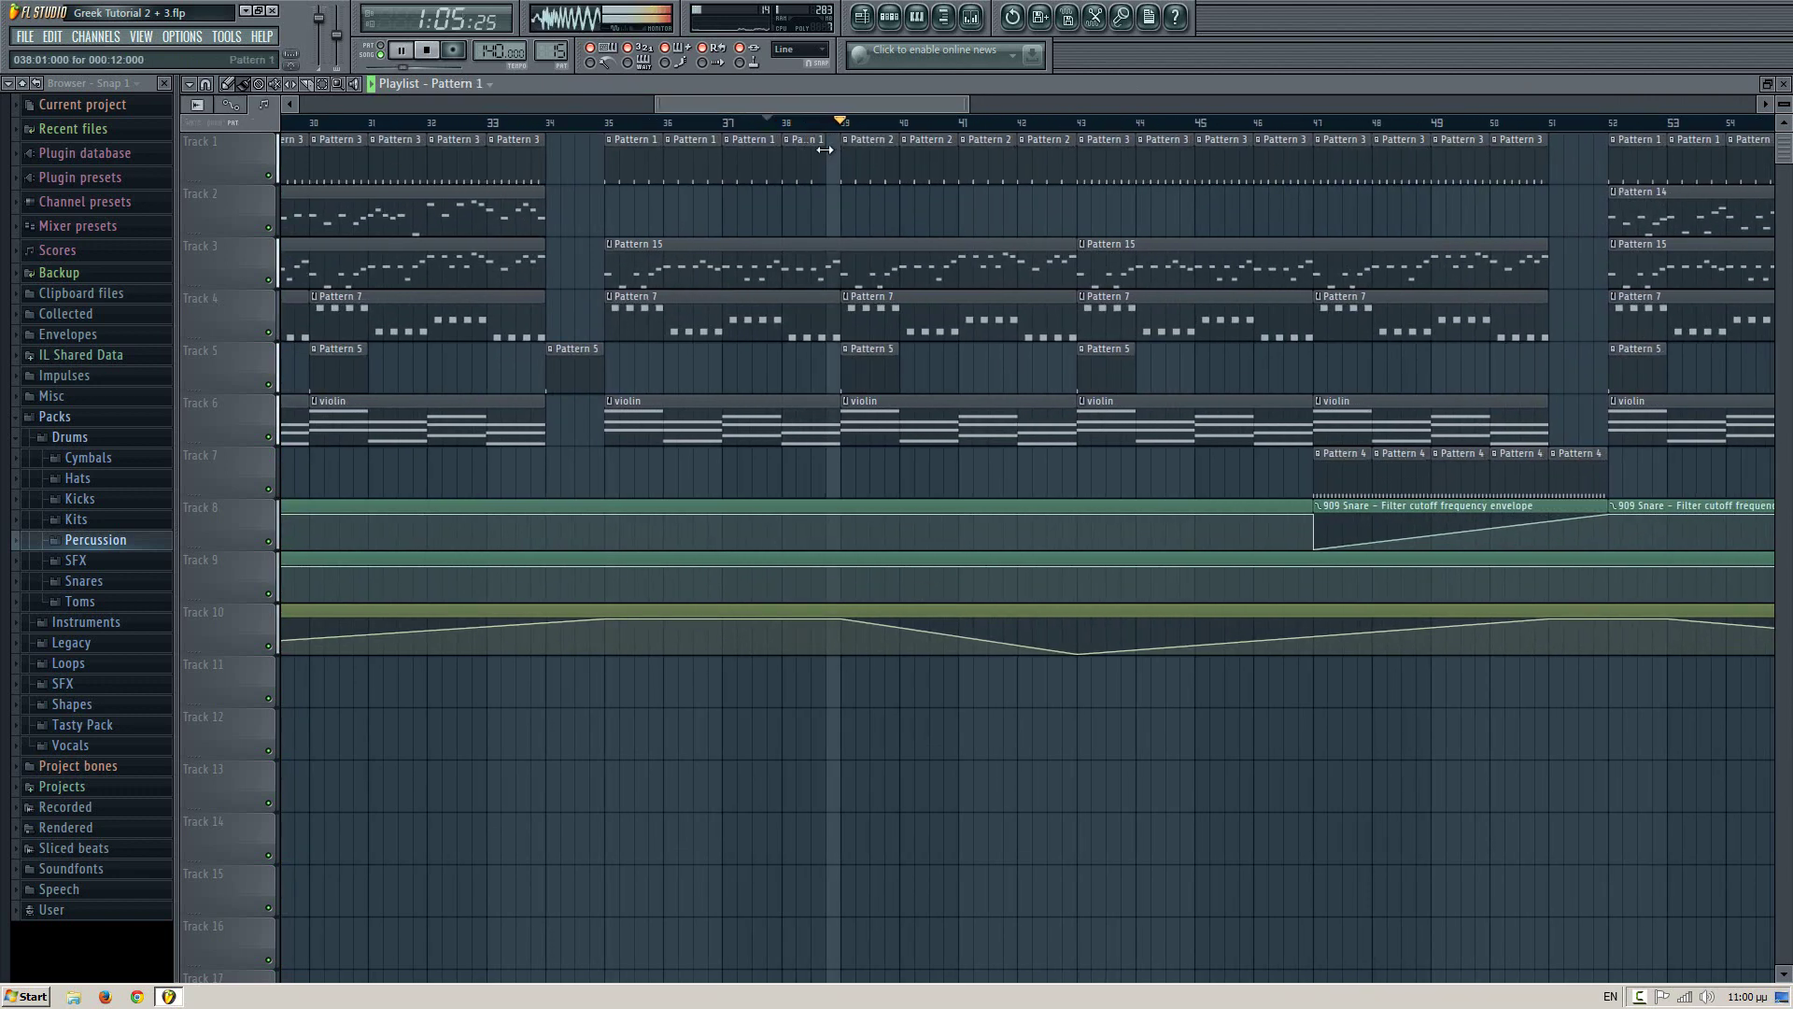
left_click_drag(887, 201, 738, 204)
left_click_drag(923, 150, 908, 153)
left_click_drag(956, 211, 867, 221)
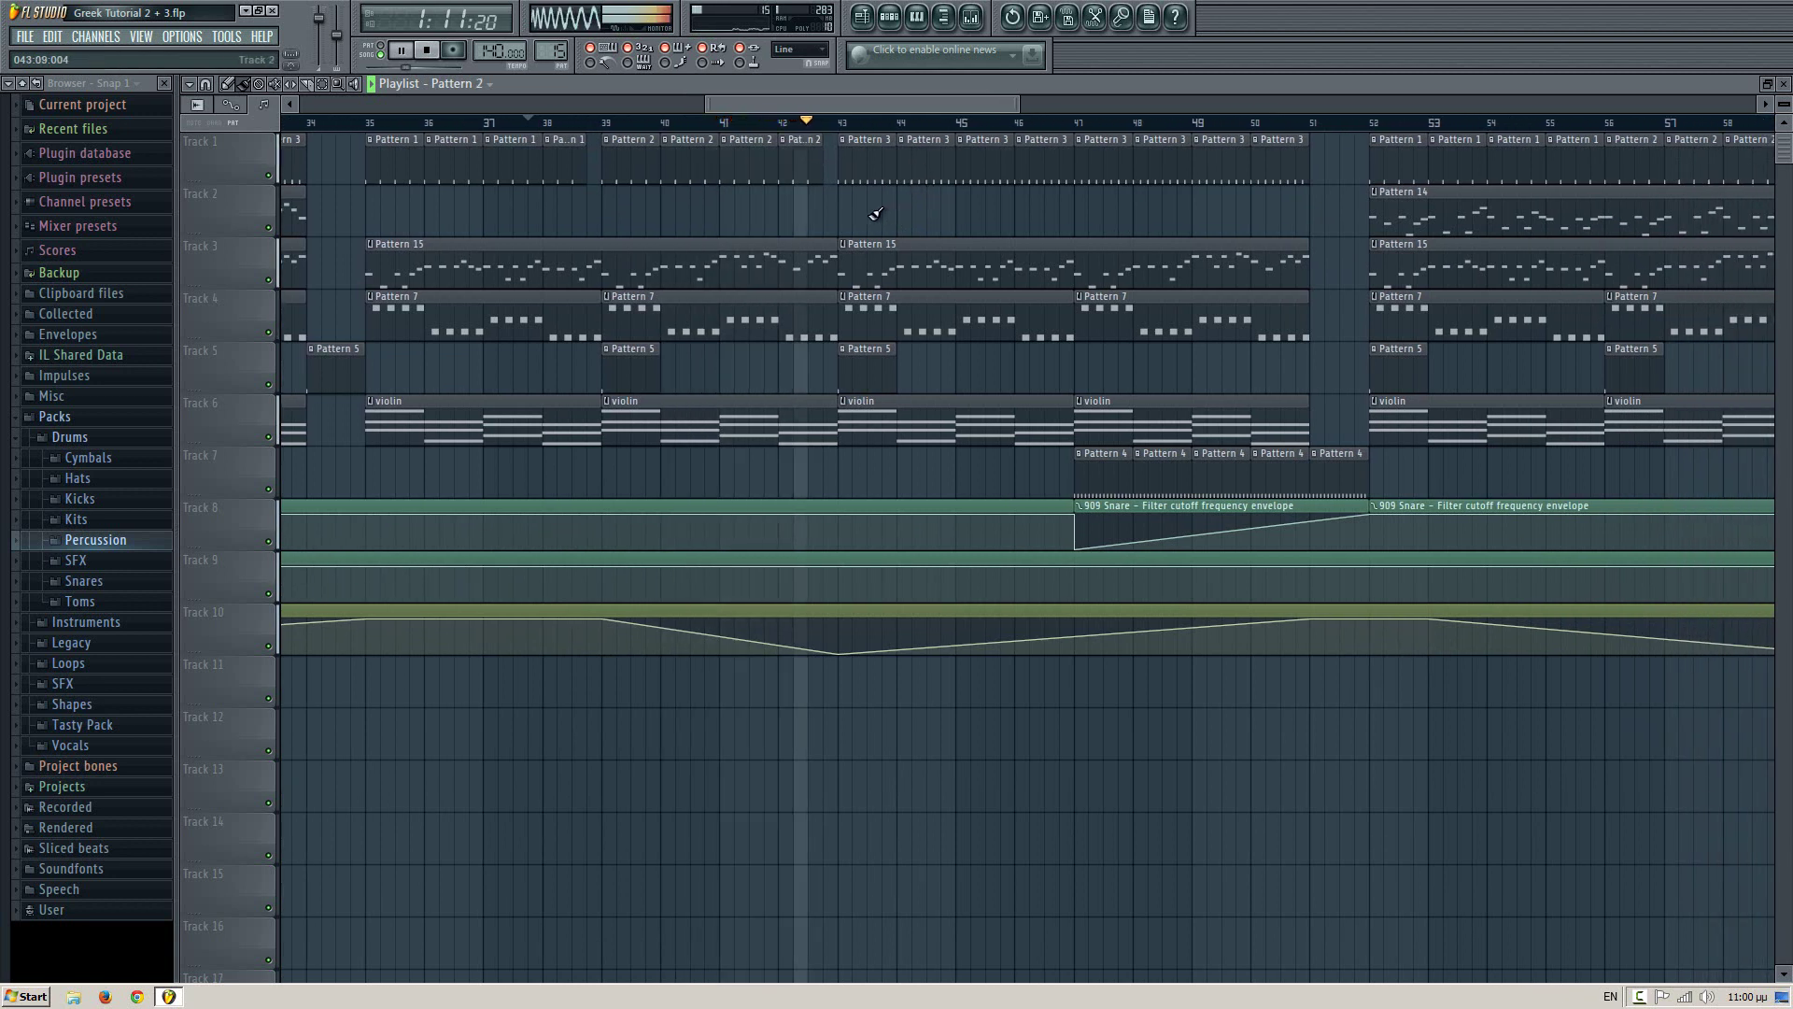
- Shorten Track 1's Pattern 1 clips at bars 21 and 55 and its Pattern 2 clip at bar 59 to 12 steps
left_click_drag(844, 219, 1242, 229)
left_click_drag(756, 231, 1334, 245)
left_click_drag(521, 171, 783, 165)
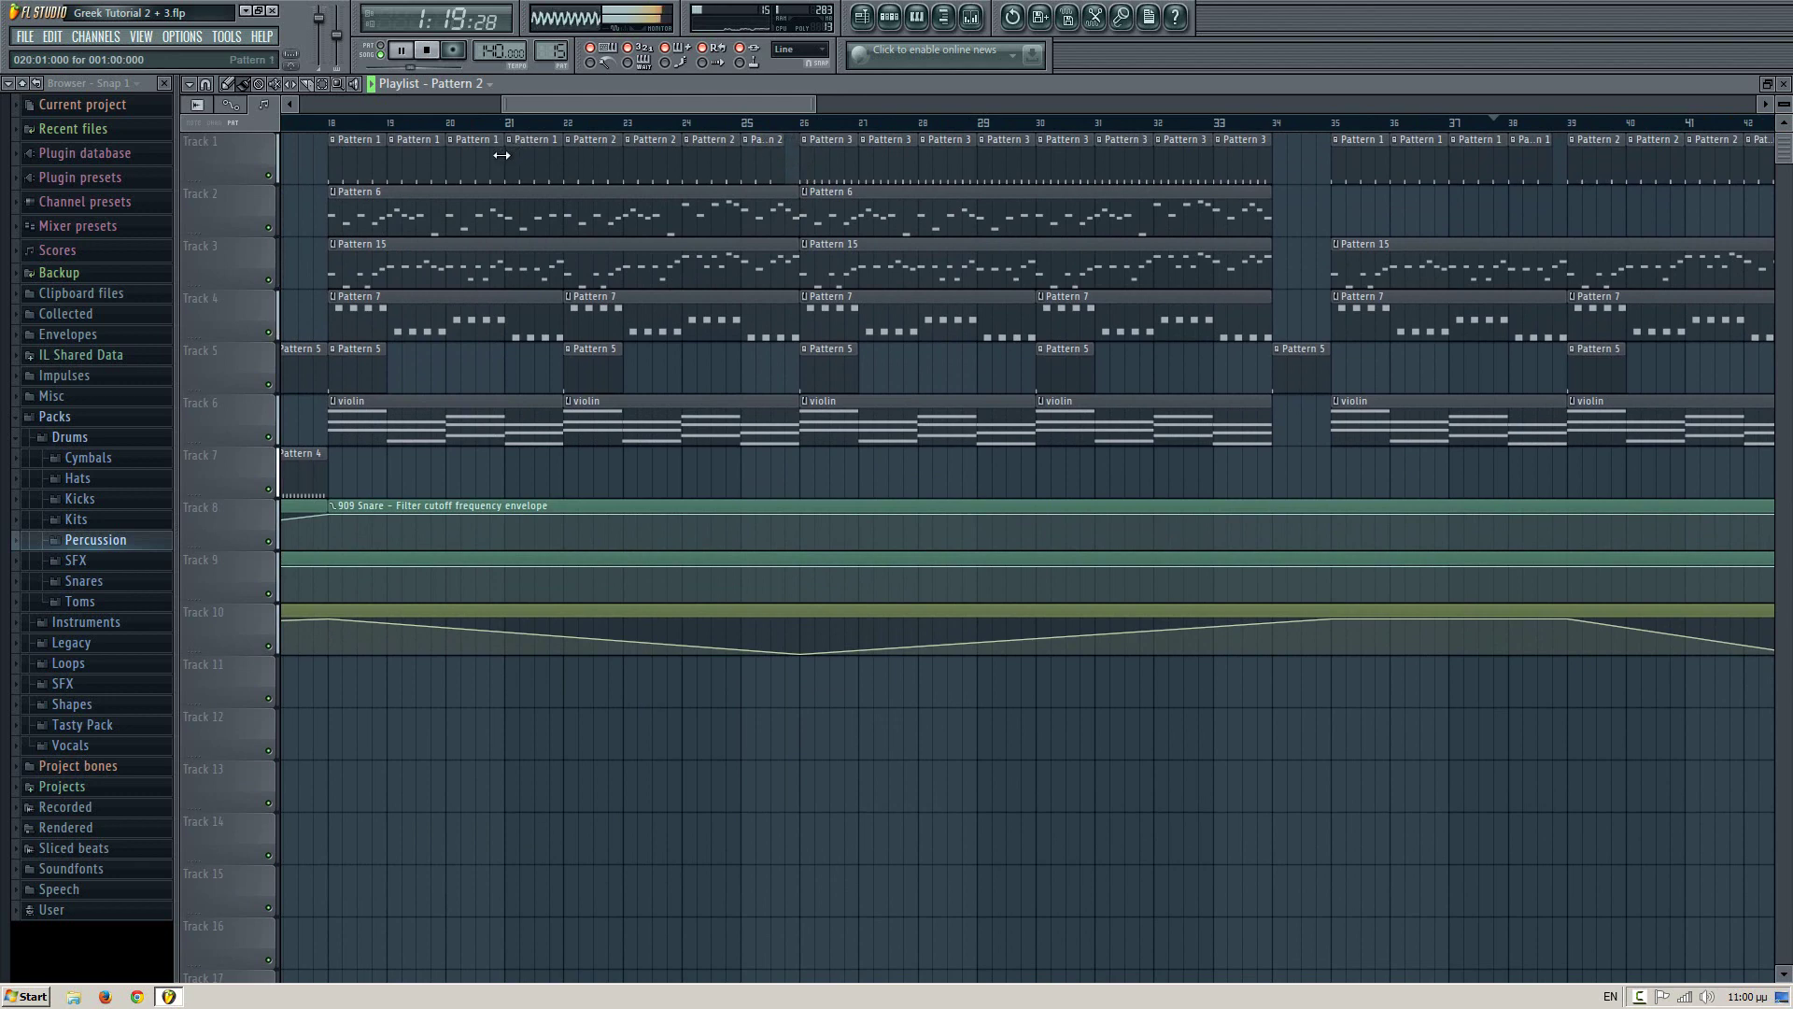
left_click_drag(561, 163, 547, 162)
left_click_drag(596, 104, 975, 99)
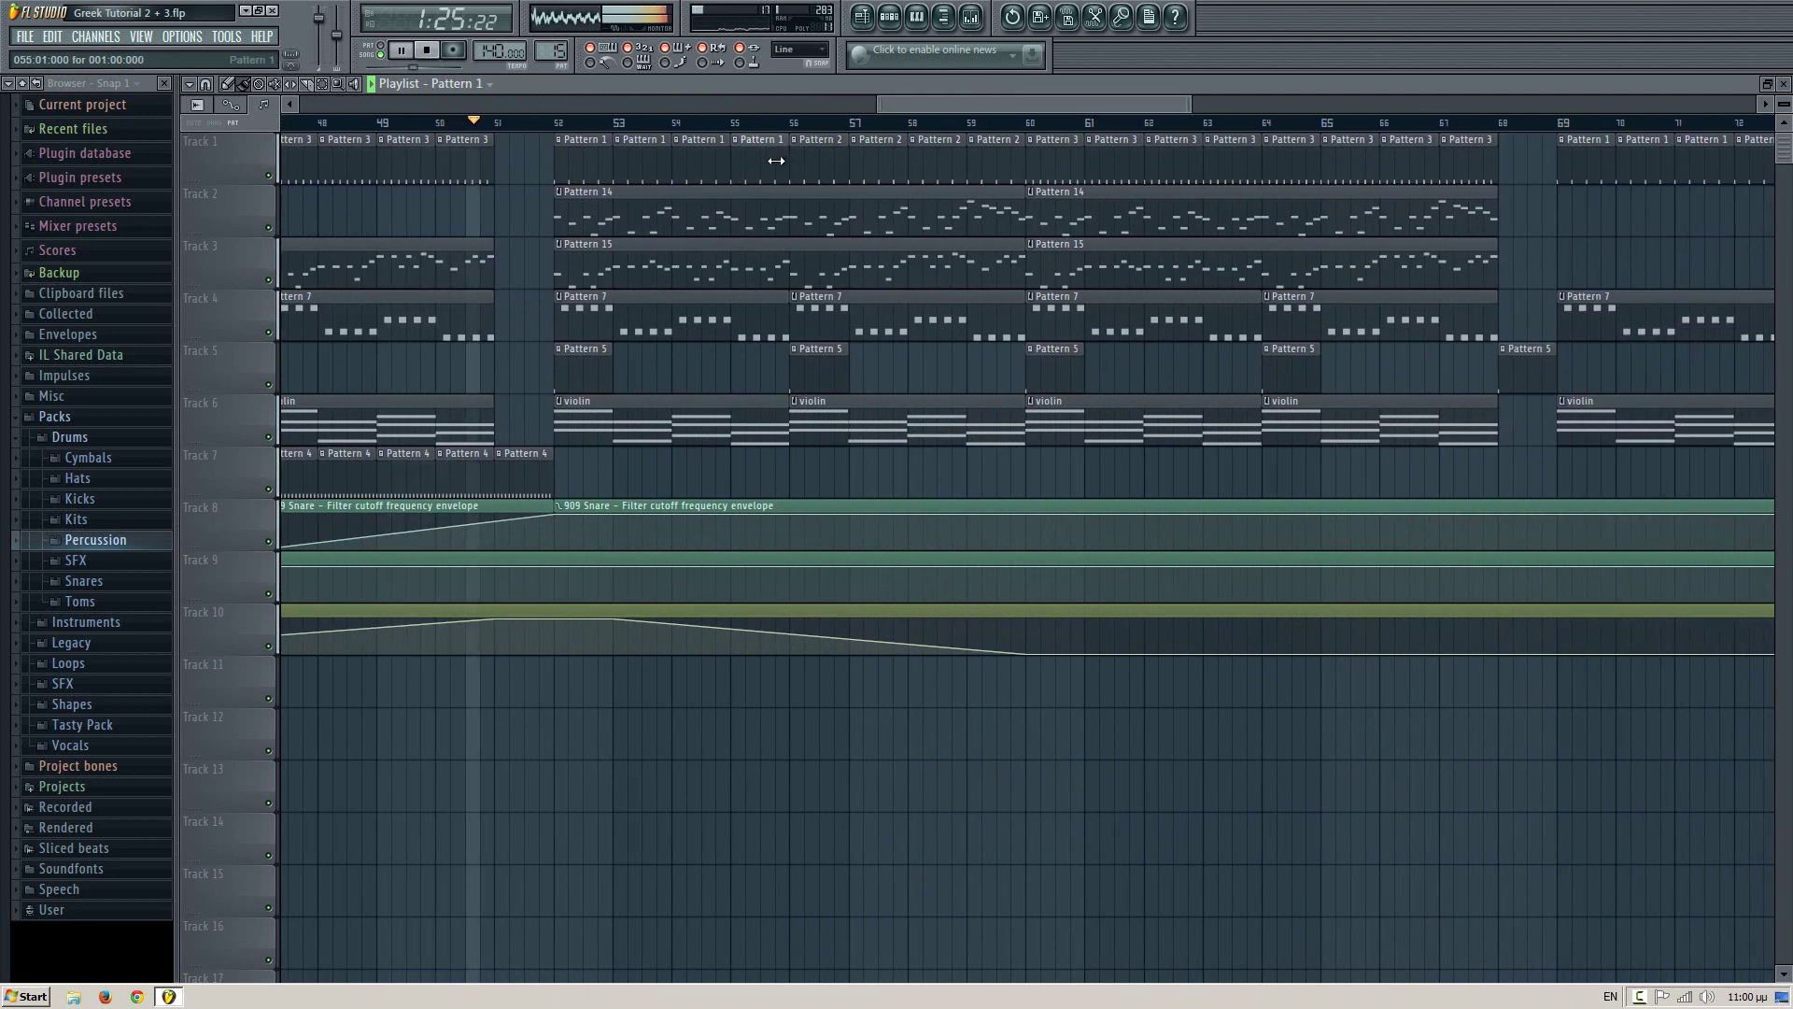
left_click_drag(776, 161, 764, 161)
left_click_drag(1017, 156, 999, 153)
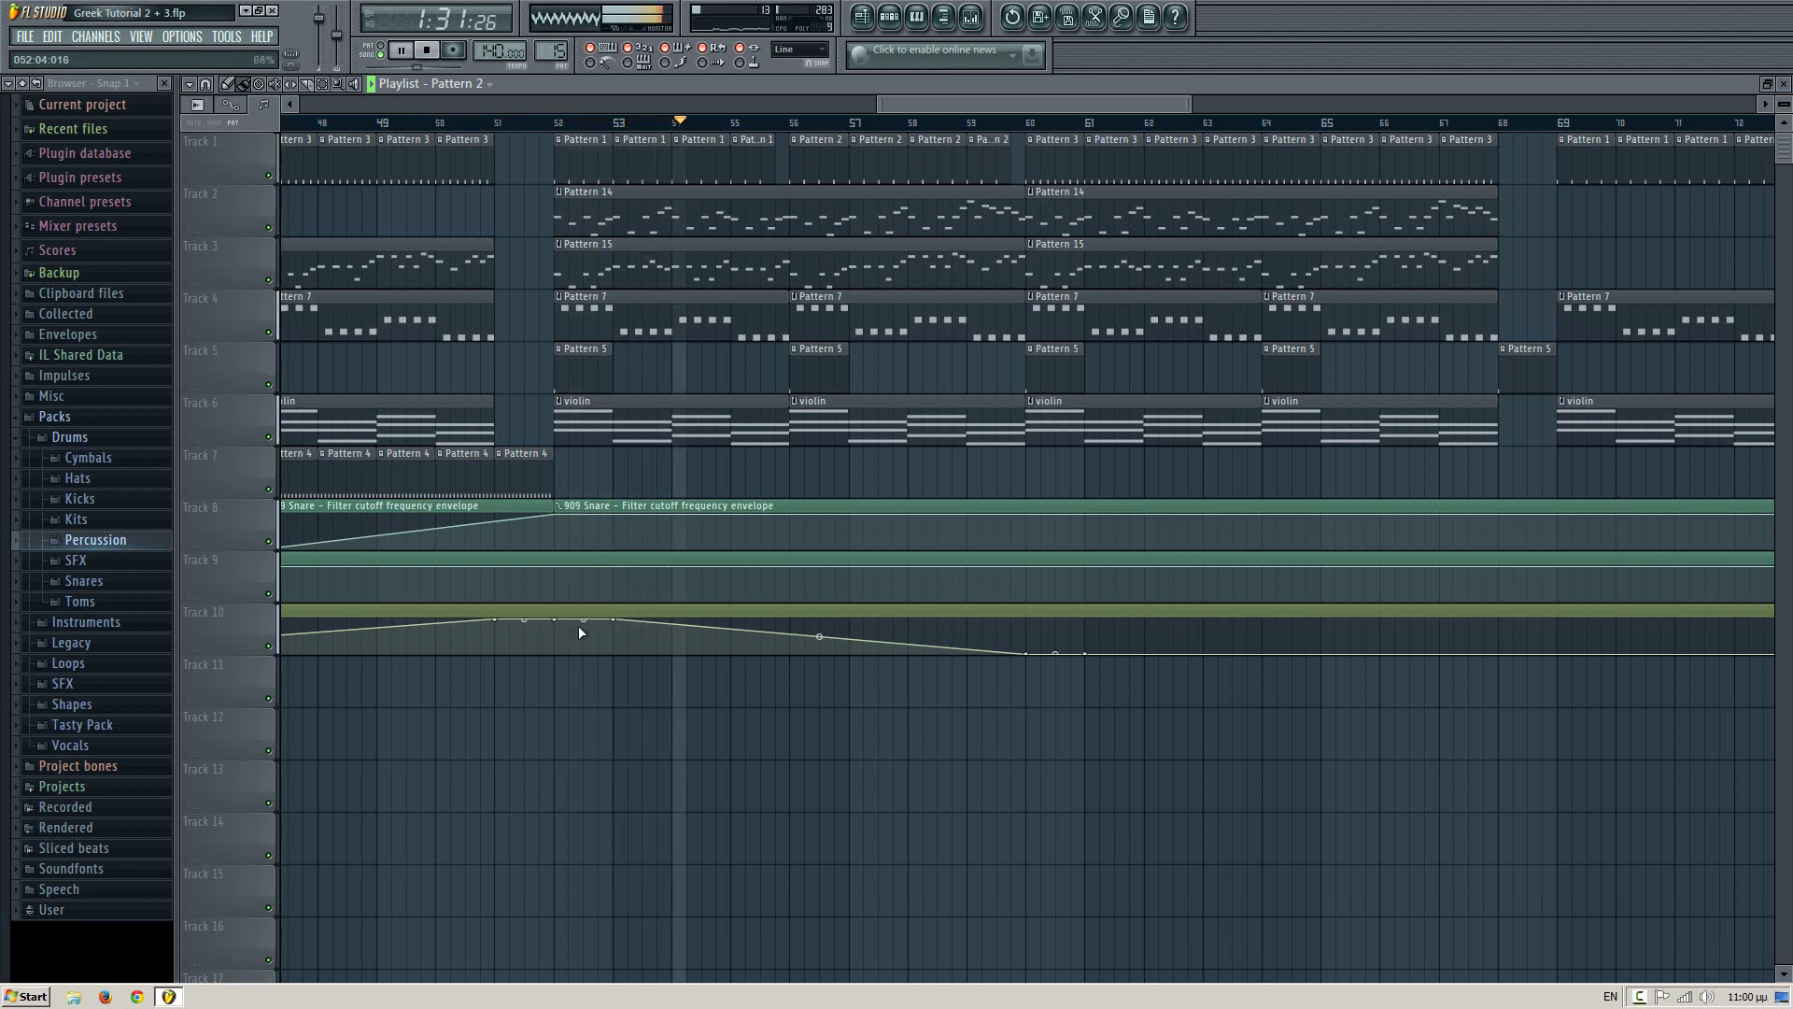
- Delete the Modulation Y point near bar 53 so the fall starts at bar 52, and play from bars 52 and 56
right_click(612, 619)
left_click(665, 636)
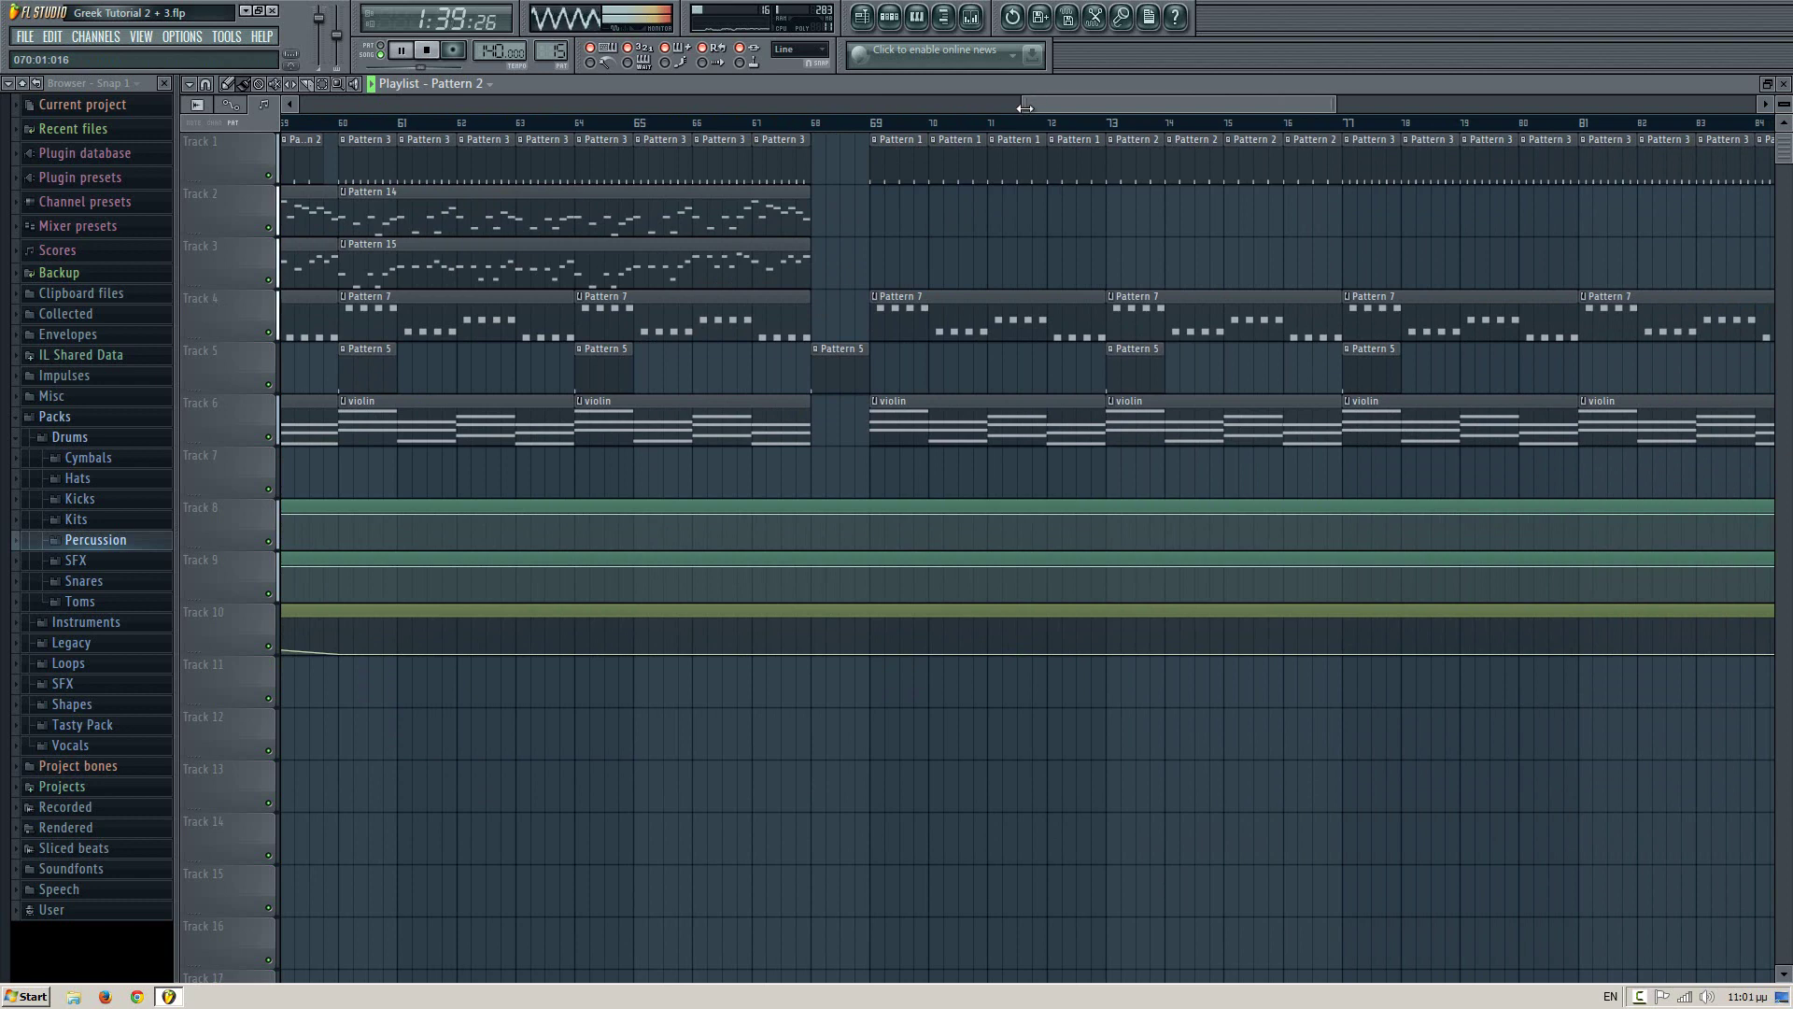
left_click_drag(1026, 108, 736, 108)
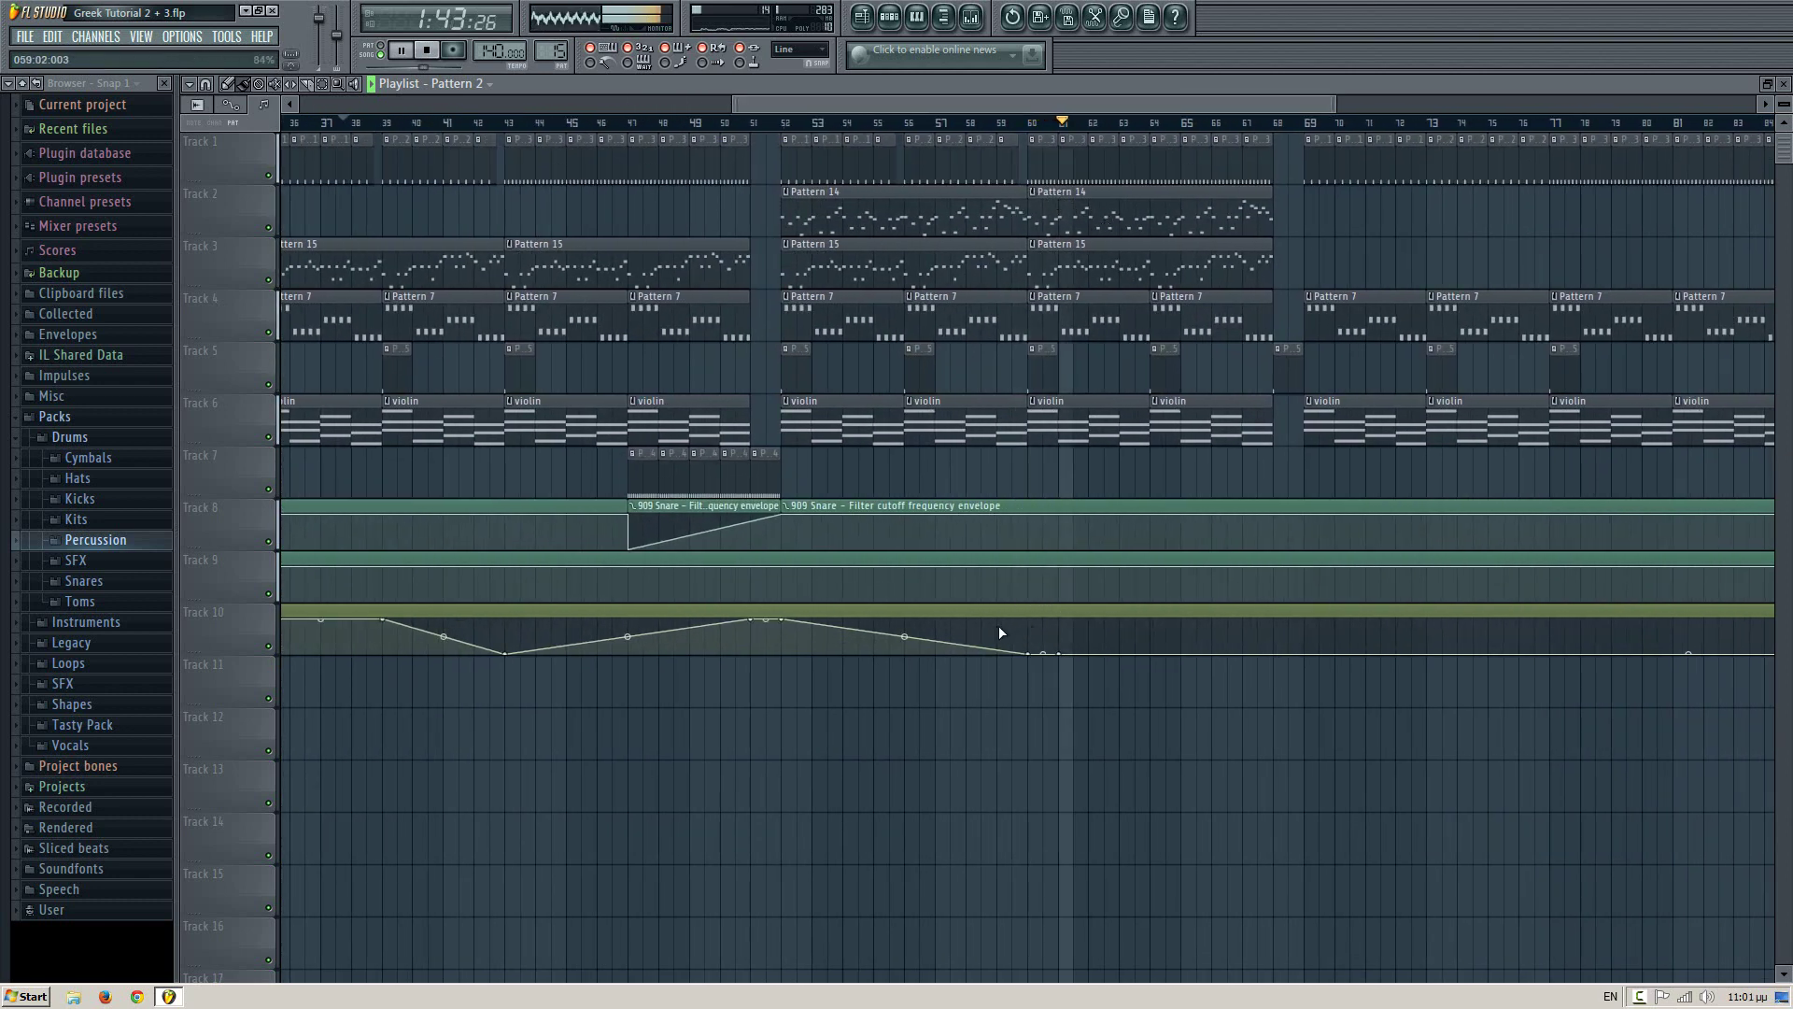
left_click(786, 125)
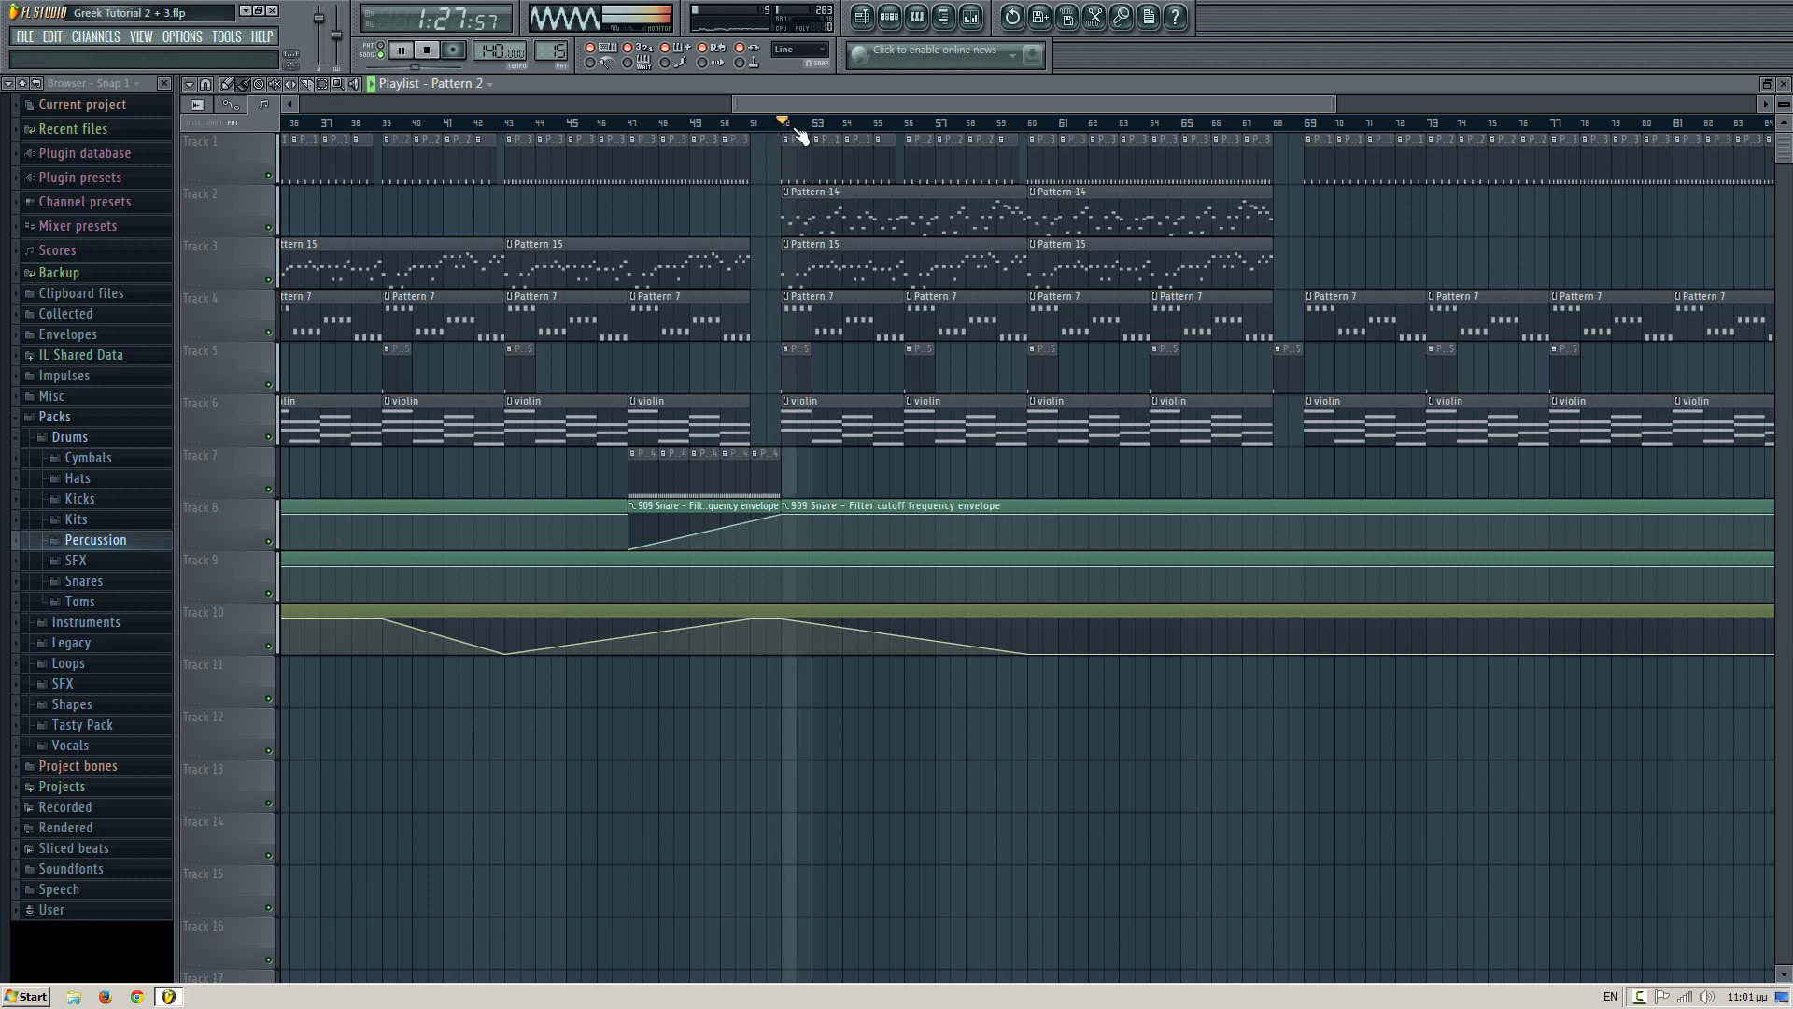
left_click(906, 124)
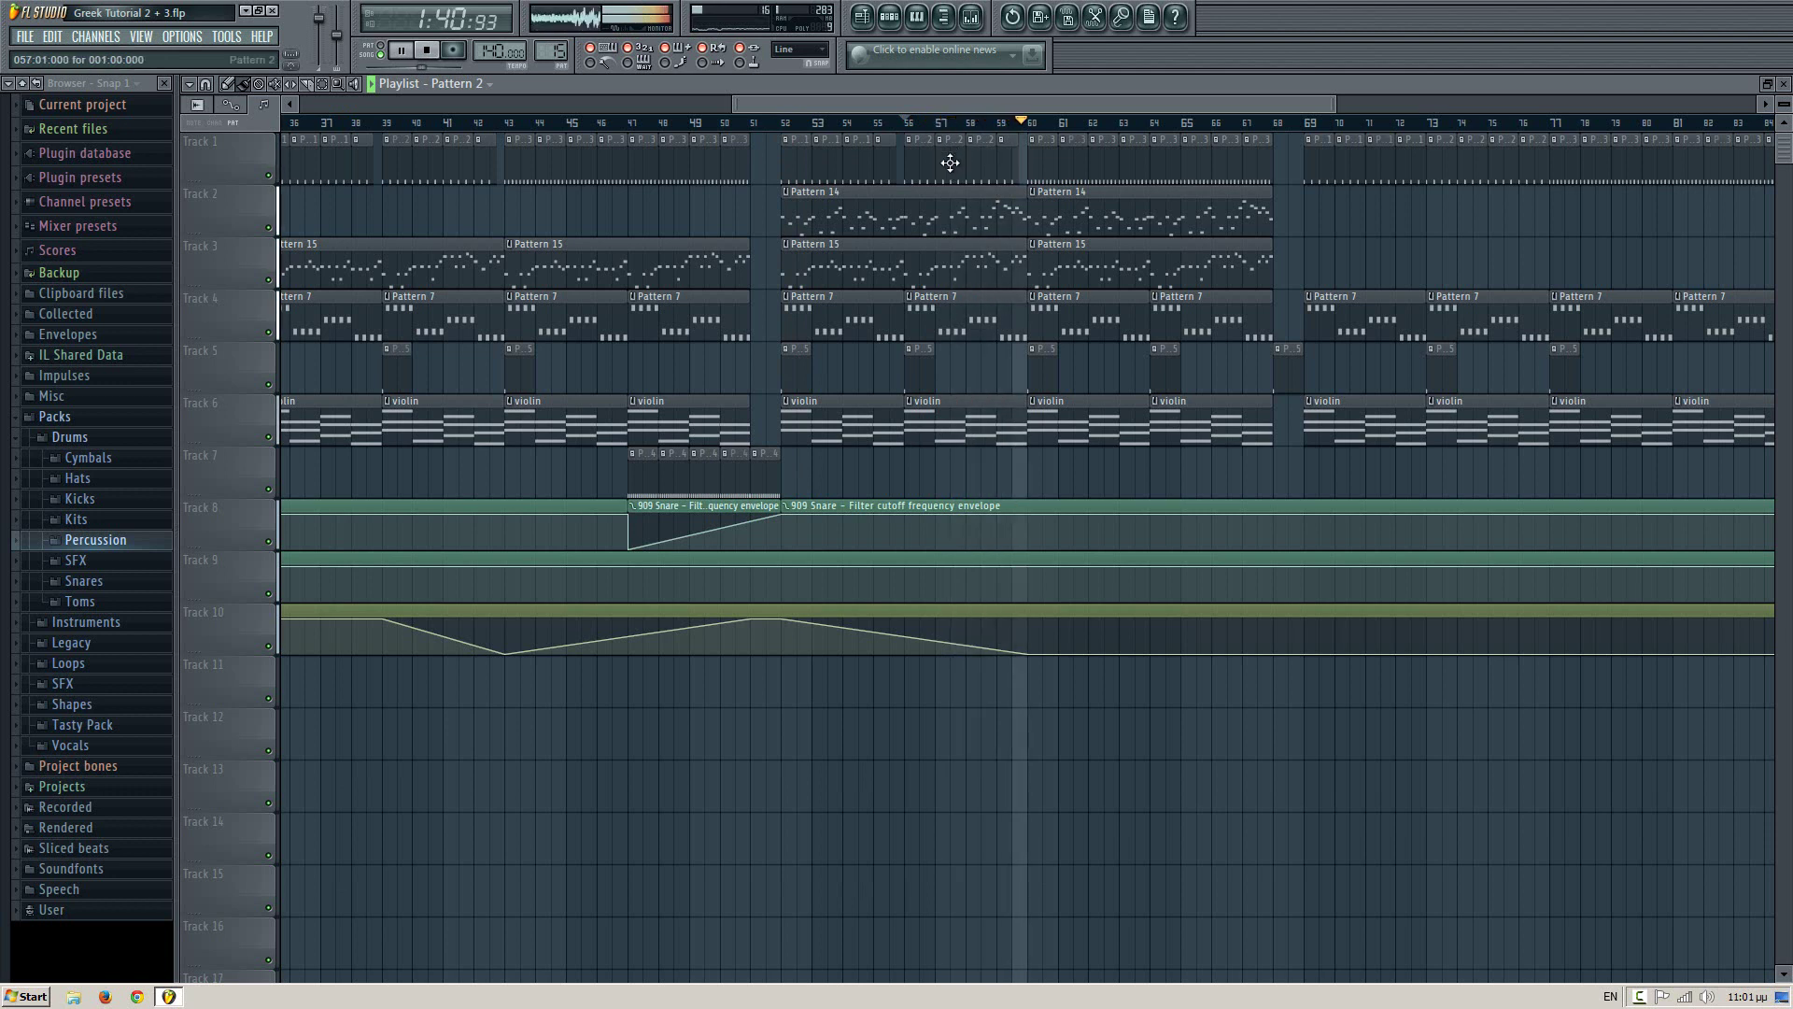
- Place Pattern 15 at bars 69 and 77 on Track 3, and hold Modulation Y at peak from bar 69 to 73, falling to minimum at 77
scroll(1105, 353, "right", 5)
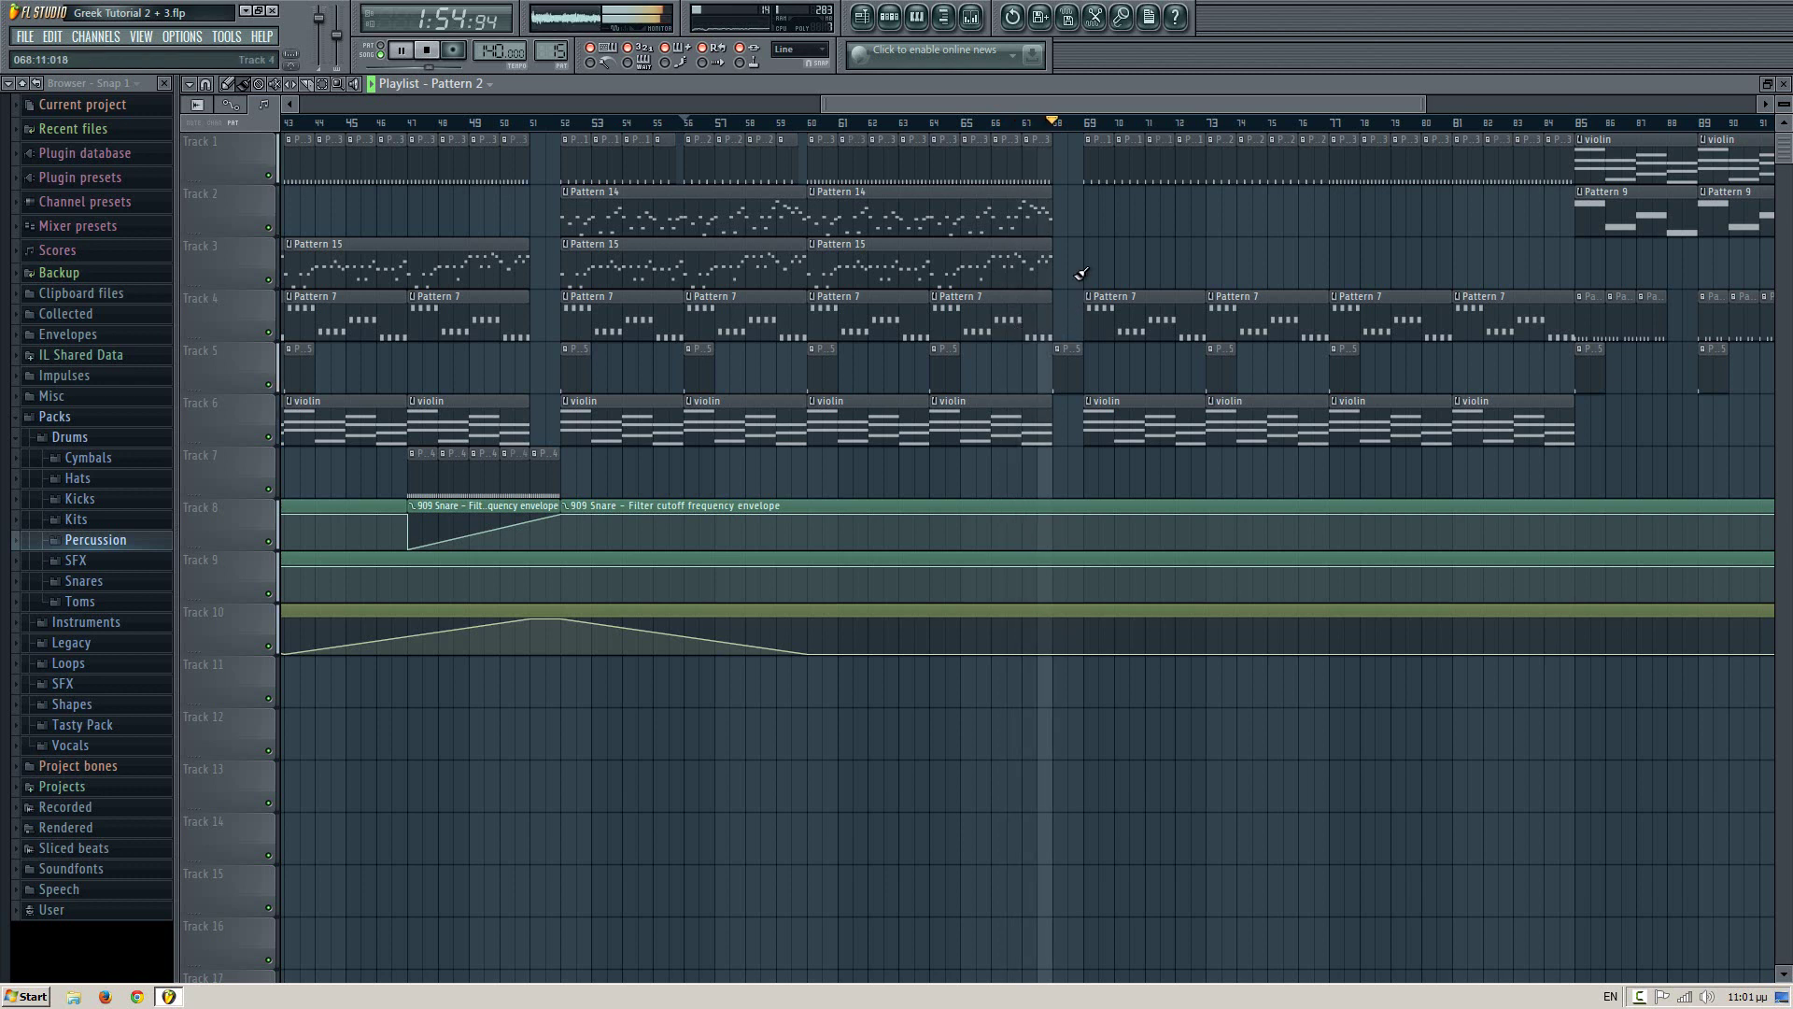
left_click_drag(1086, 264, 1373, 266)
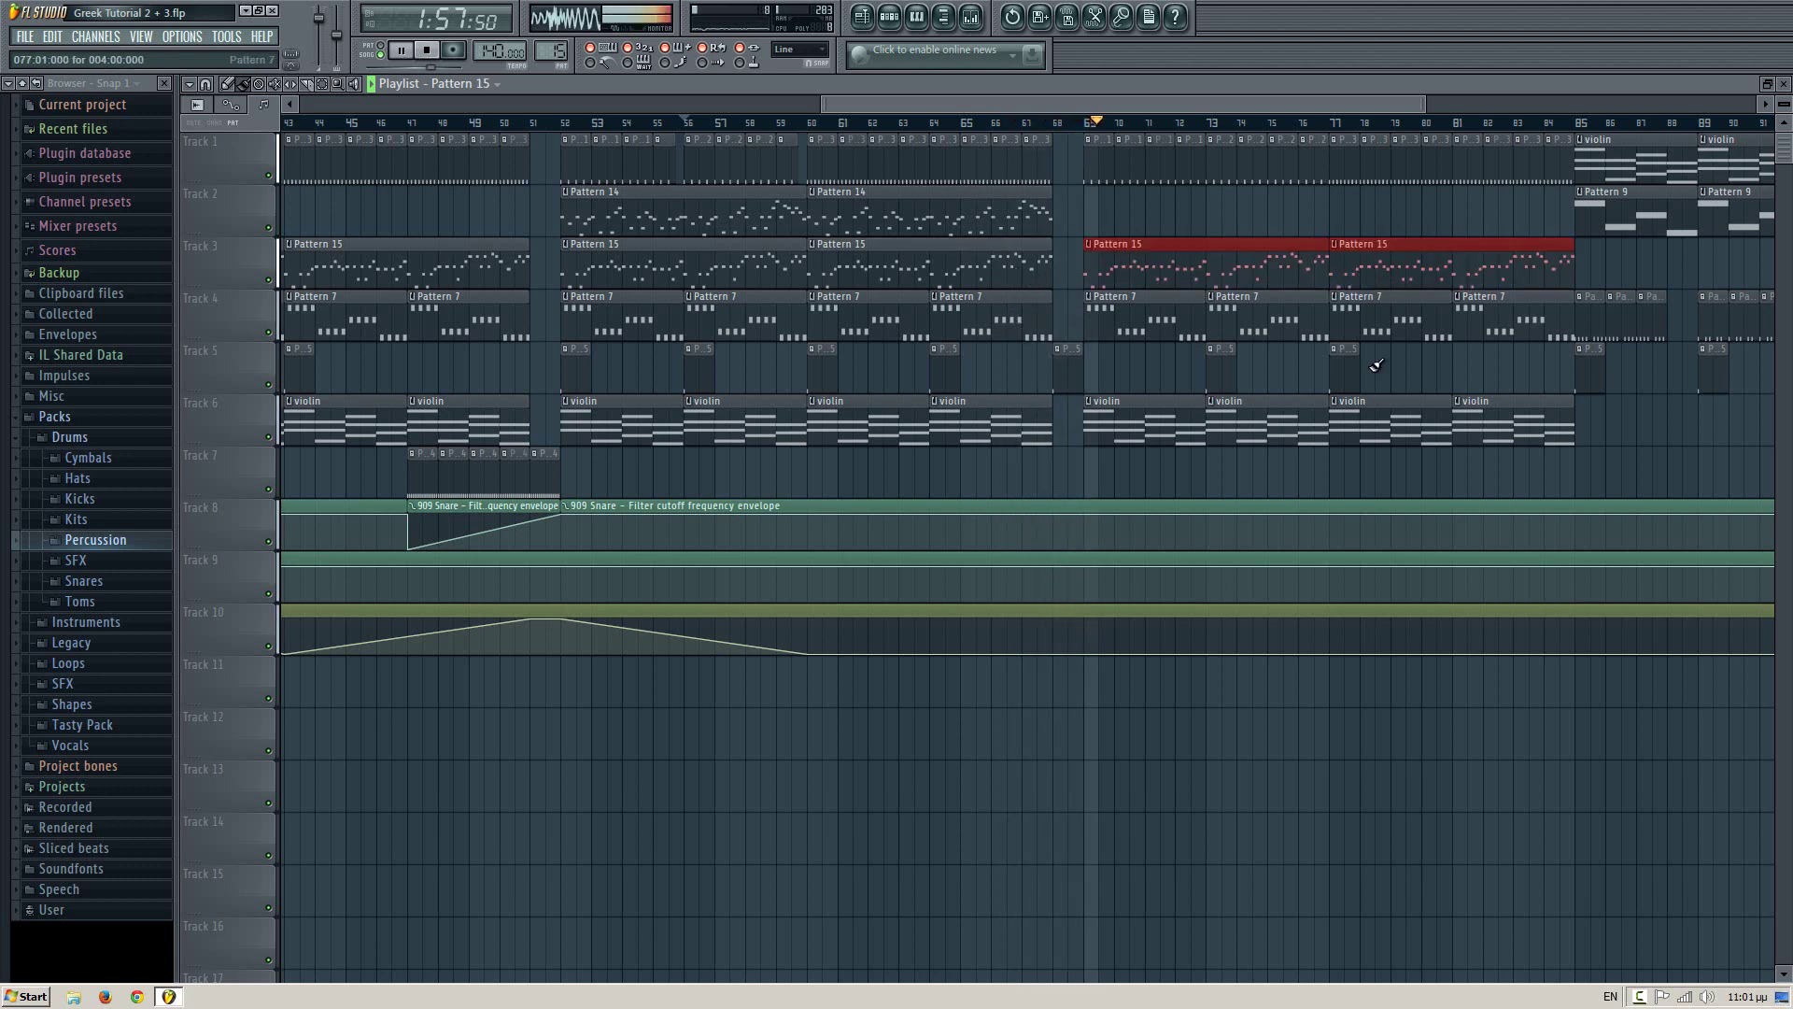
right_click(1084, 645)
right_click(1211, 643)
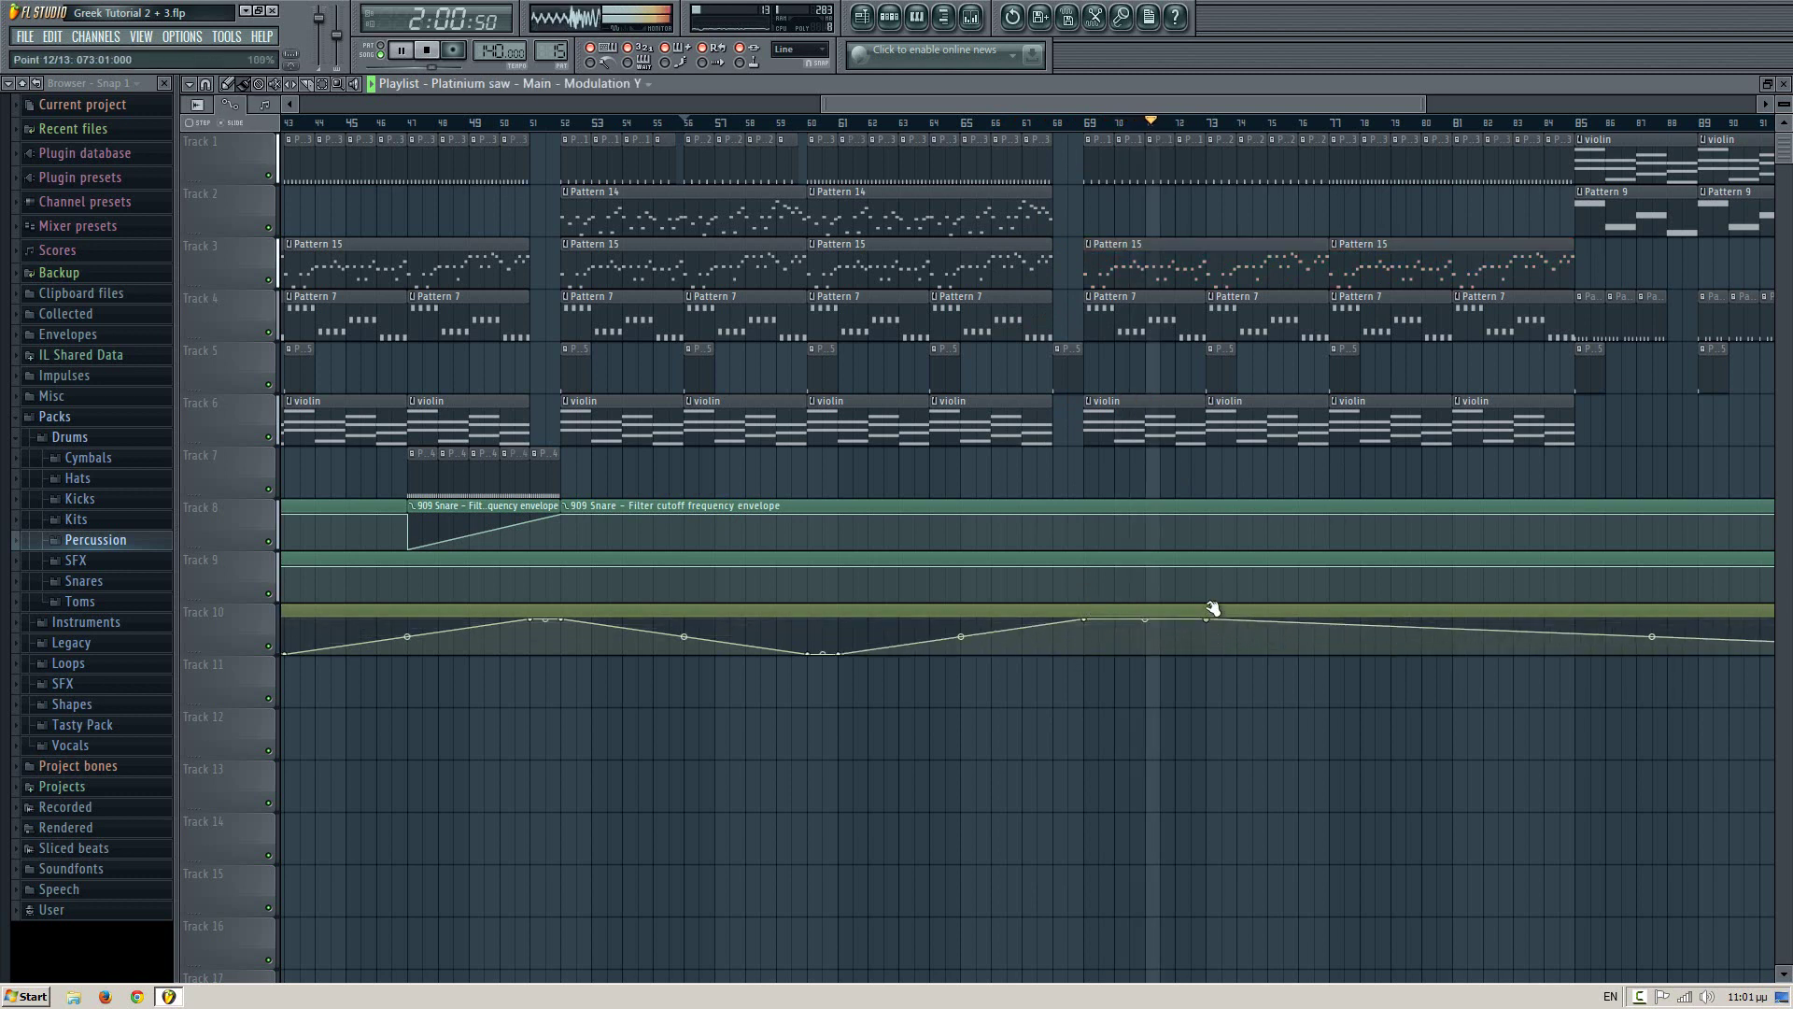
right_click(1330, 648)
left_click_drag(1353, 695, 1009, 784)
mouse_move(1278, 288)
left_mouse_down()
mouse_move(1083, 306)
mouse_move(704, 276)
left_mouse_up()
left_click(774, 260)
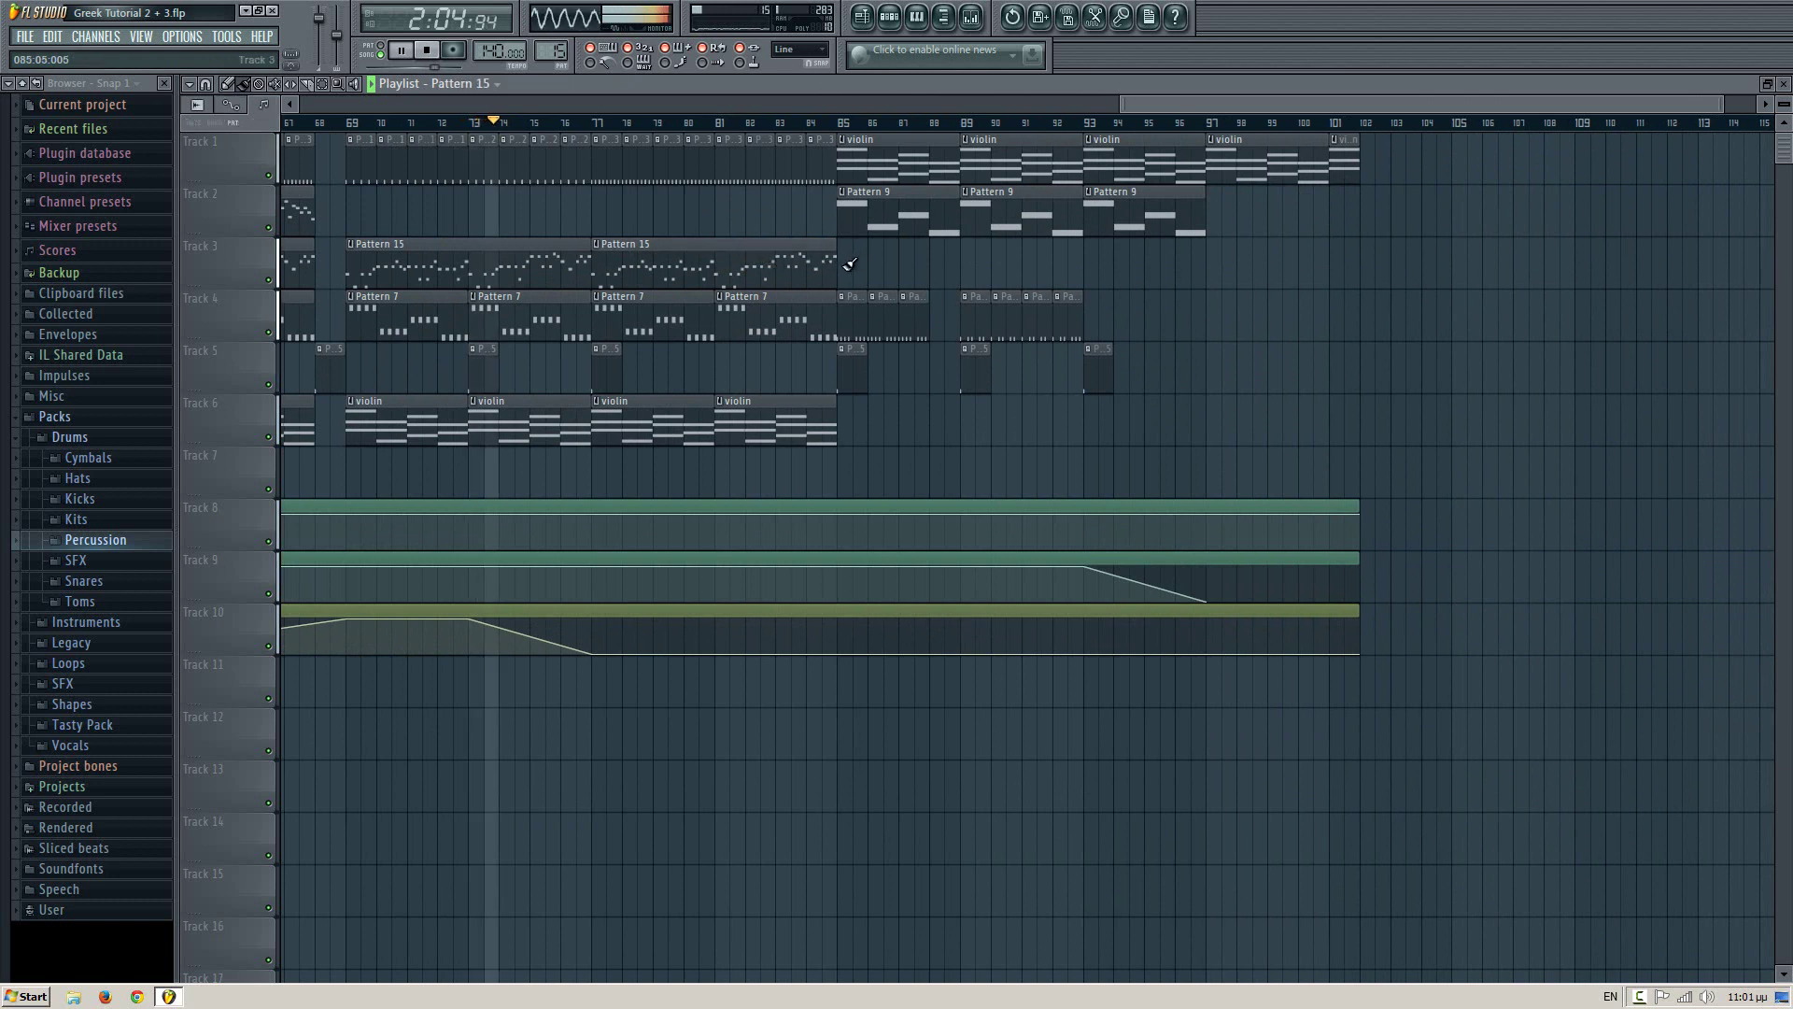
left_click_drag(850, 264, 1328, 299)
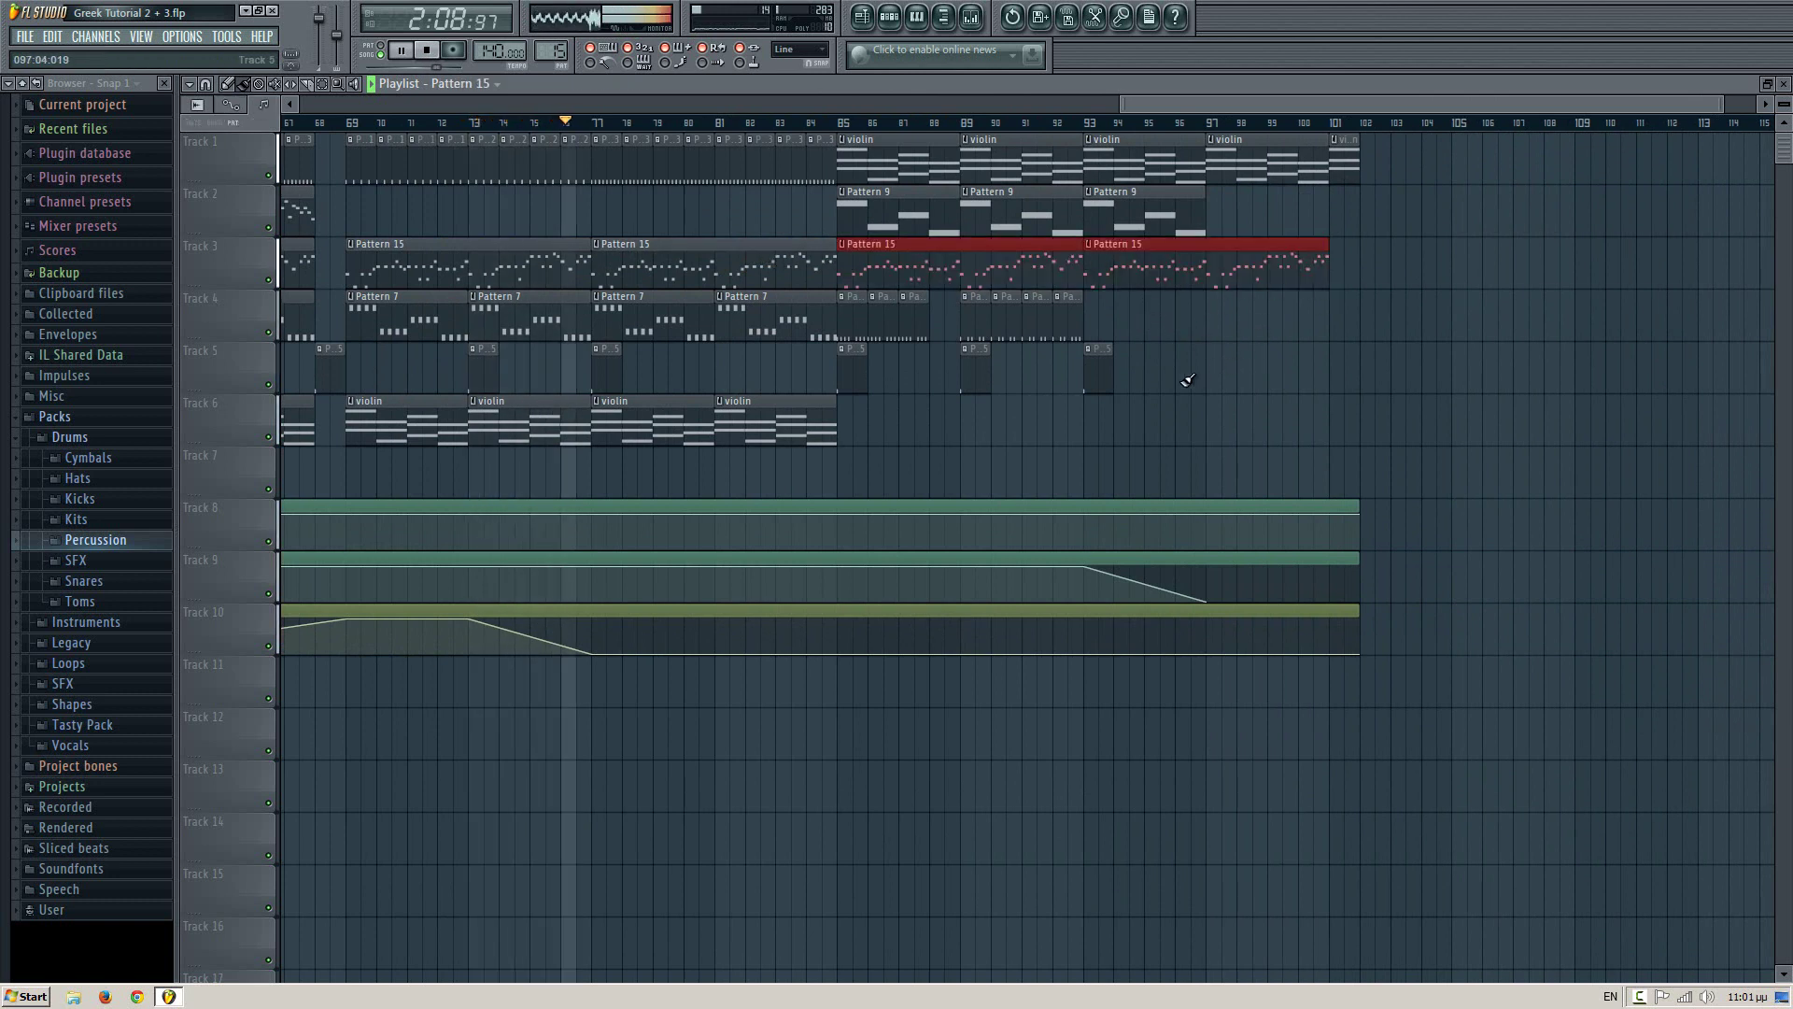
key("space")
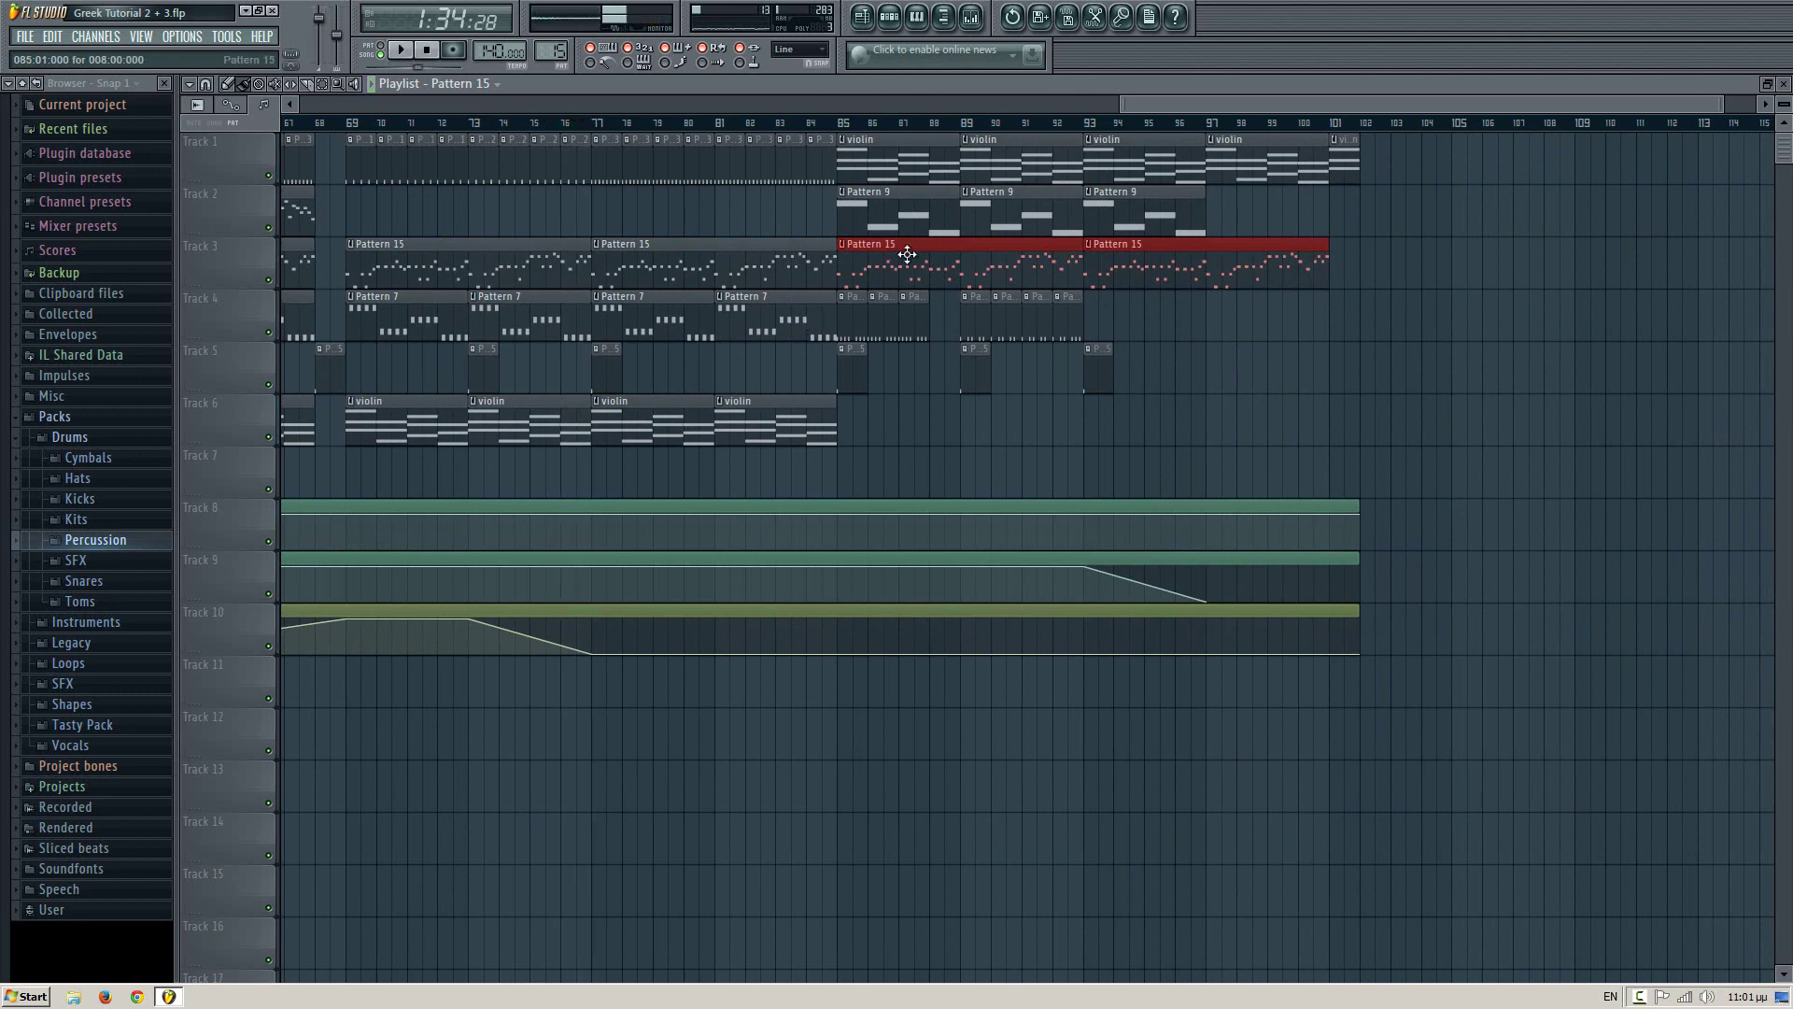
right_click(1263, 258)
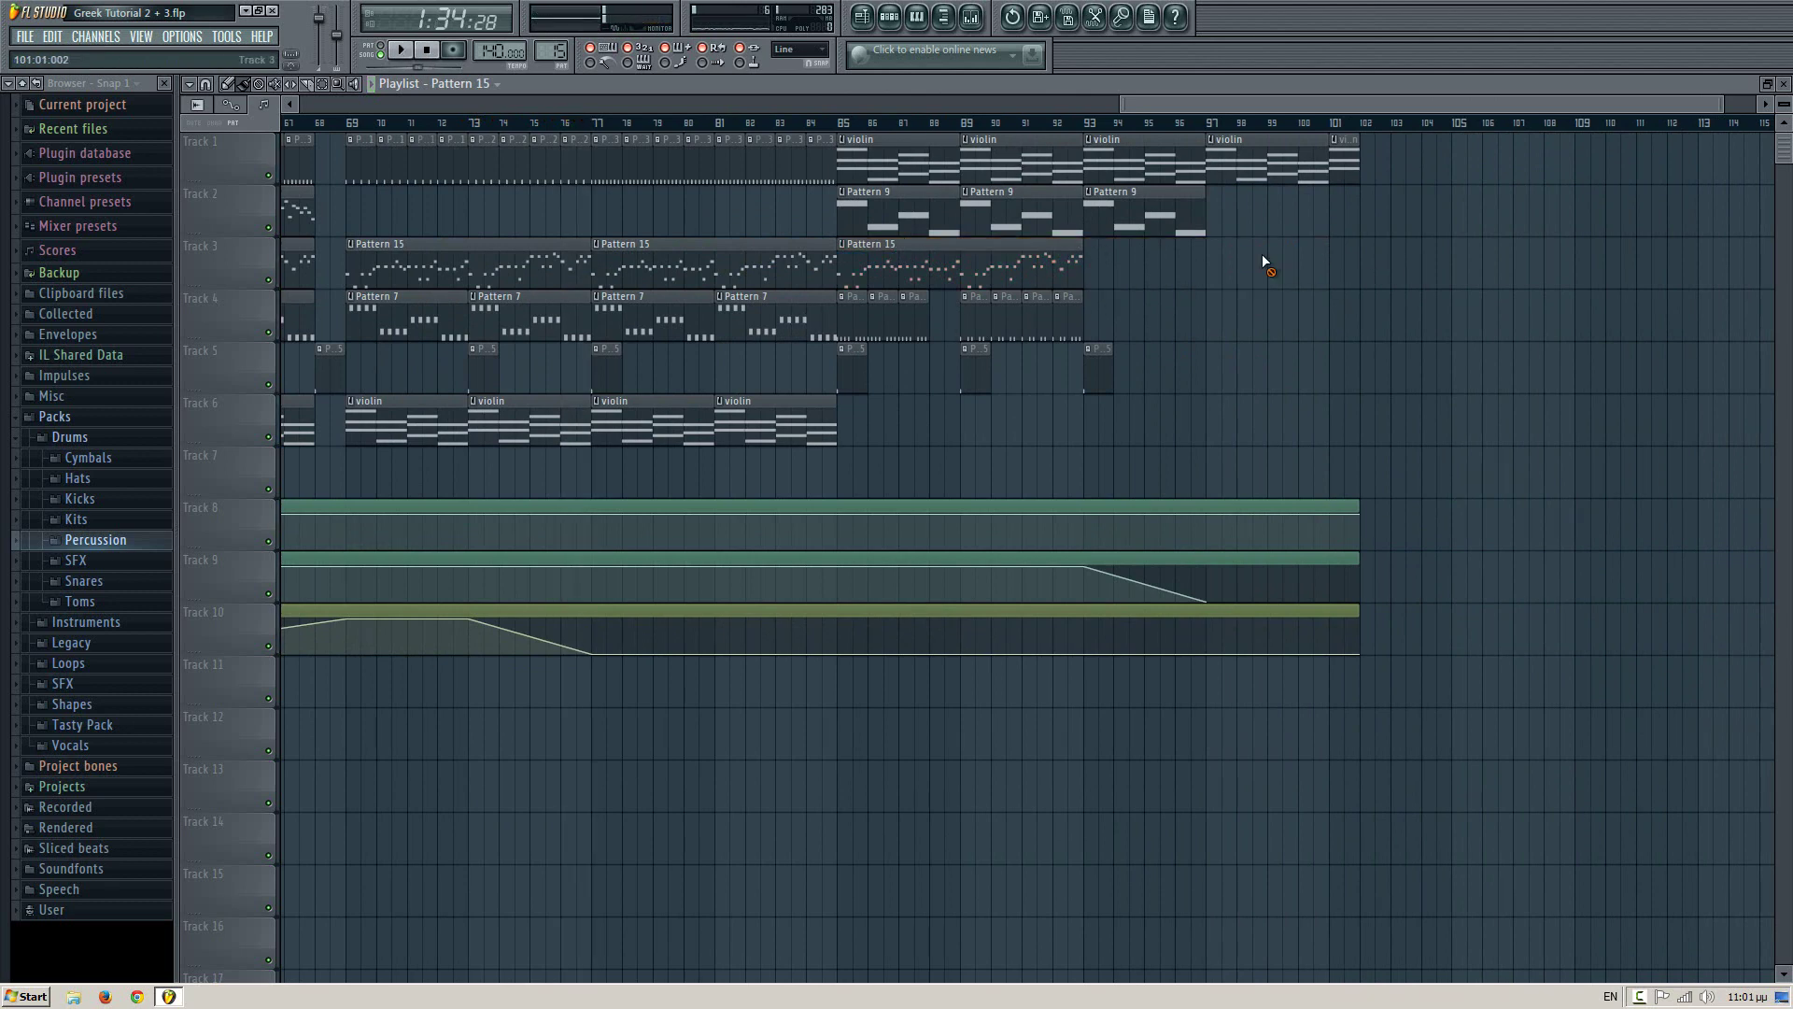
right_click(992, 278)
- Select and copy all of Pattern 15's Platinium saw melody notes
key("F6")
key("F6")
key("F7")
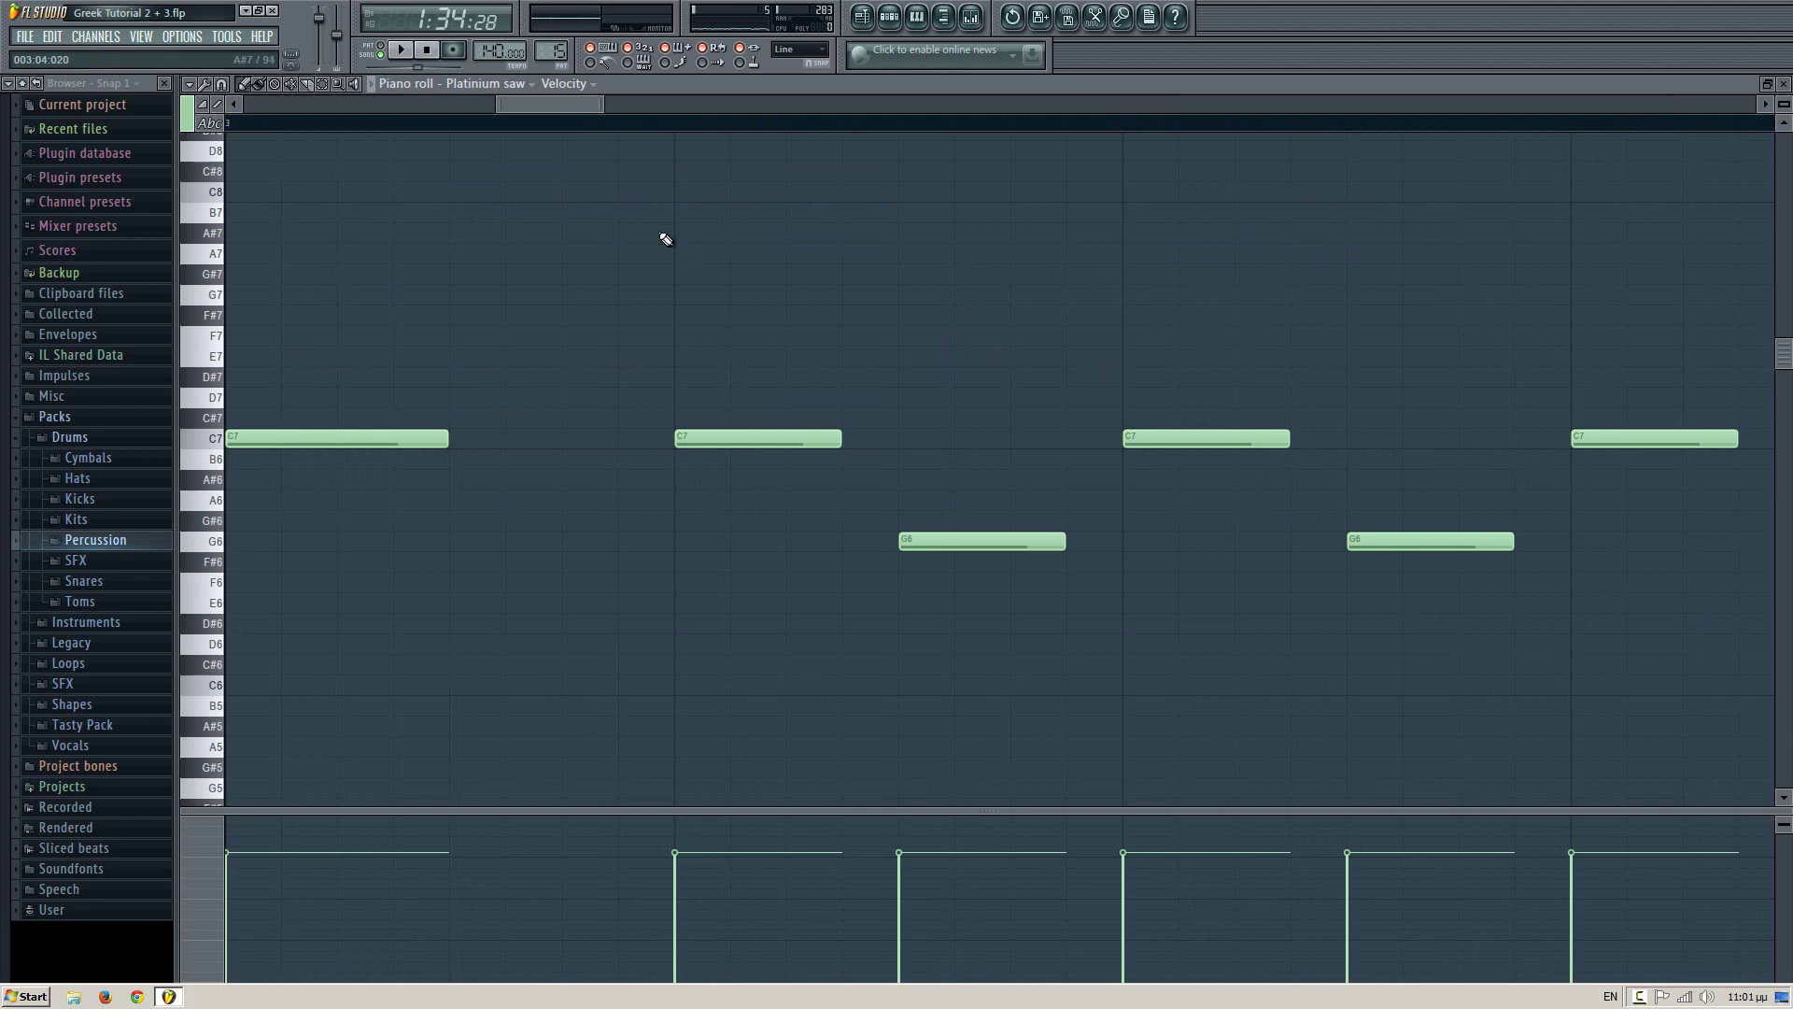
key("ctrl+a")
left_click_drag(598, 103, 209, 101)
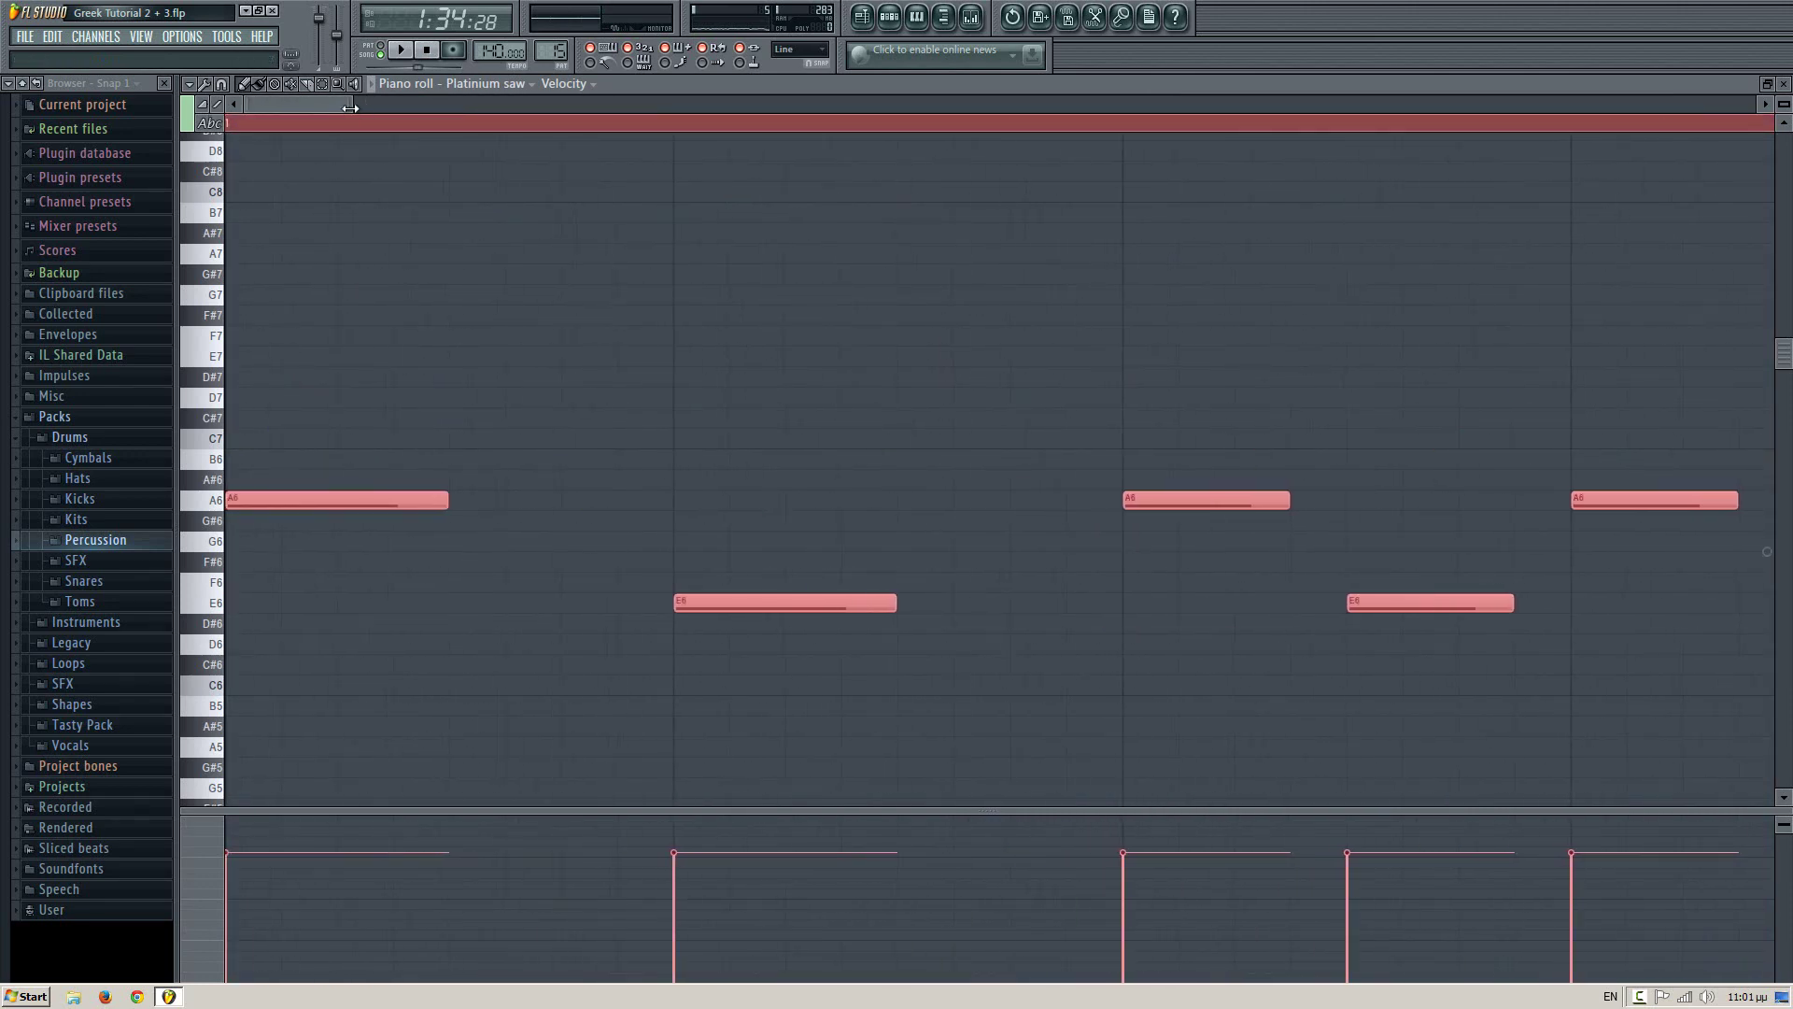
left_click_drag(342, 102, 1390, 131)
key("F6")
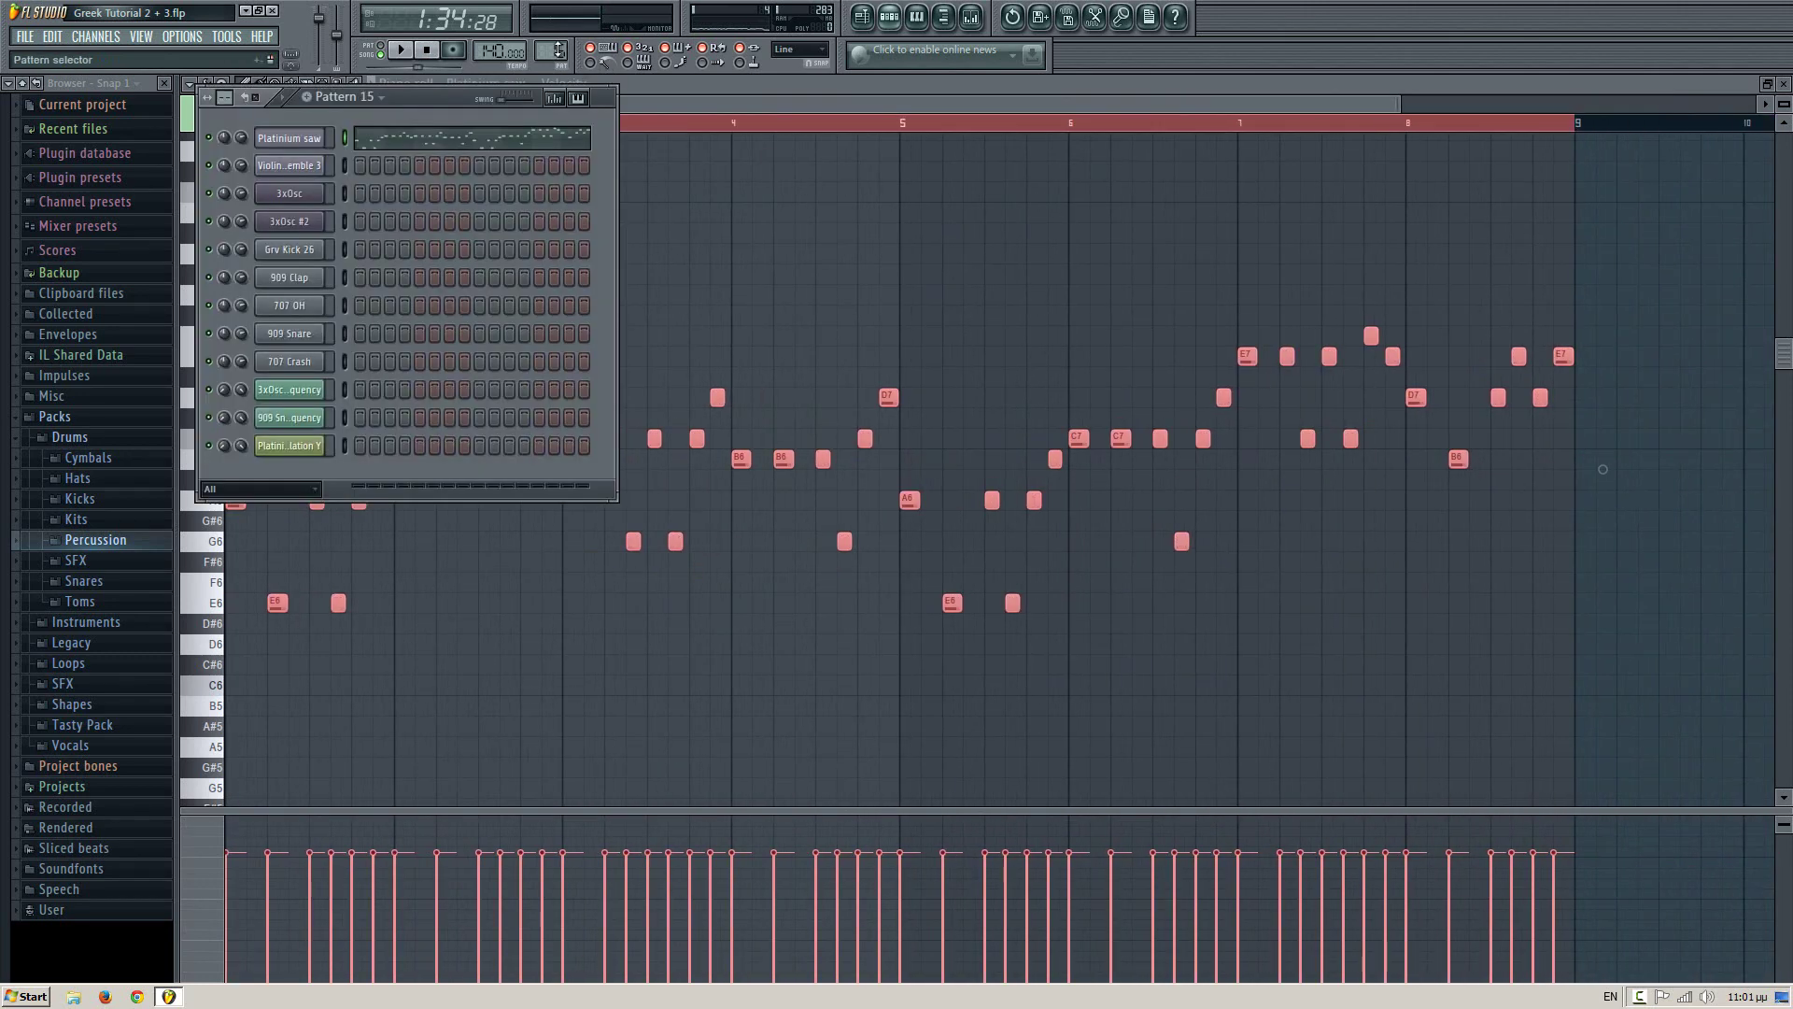
- Paste the copied melody into the Platinium saw's piano roll in Pattern 16 and play it
left_click_drag(557, 52, 557, 42)
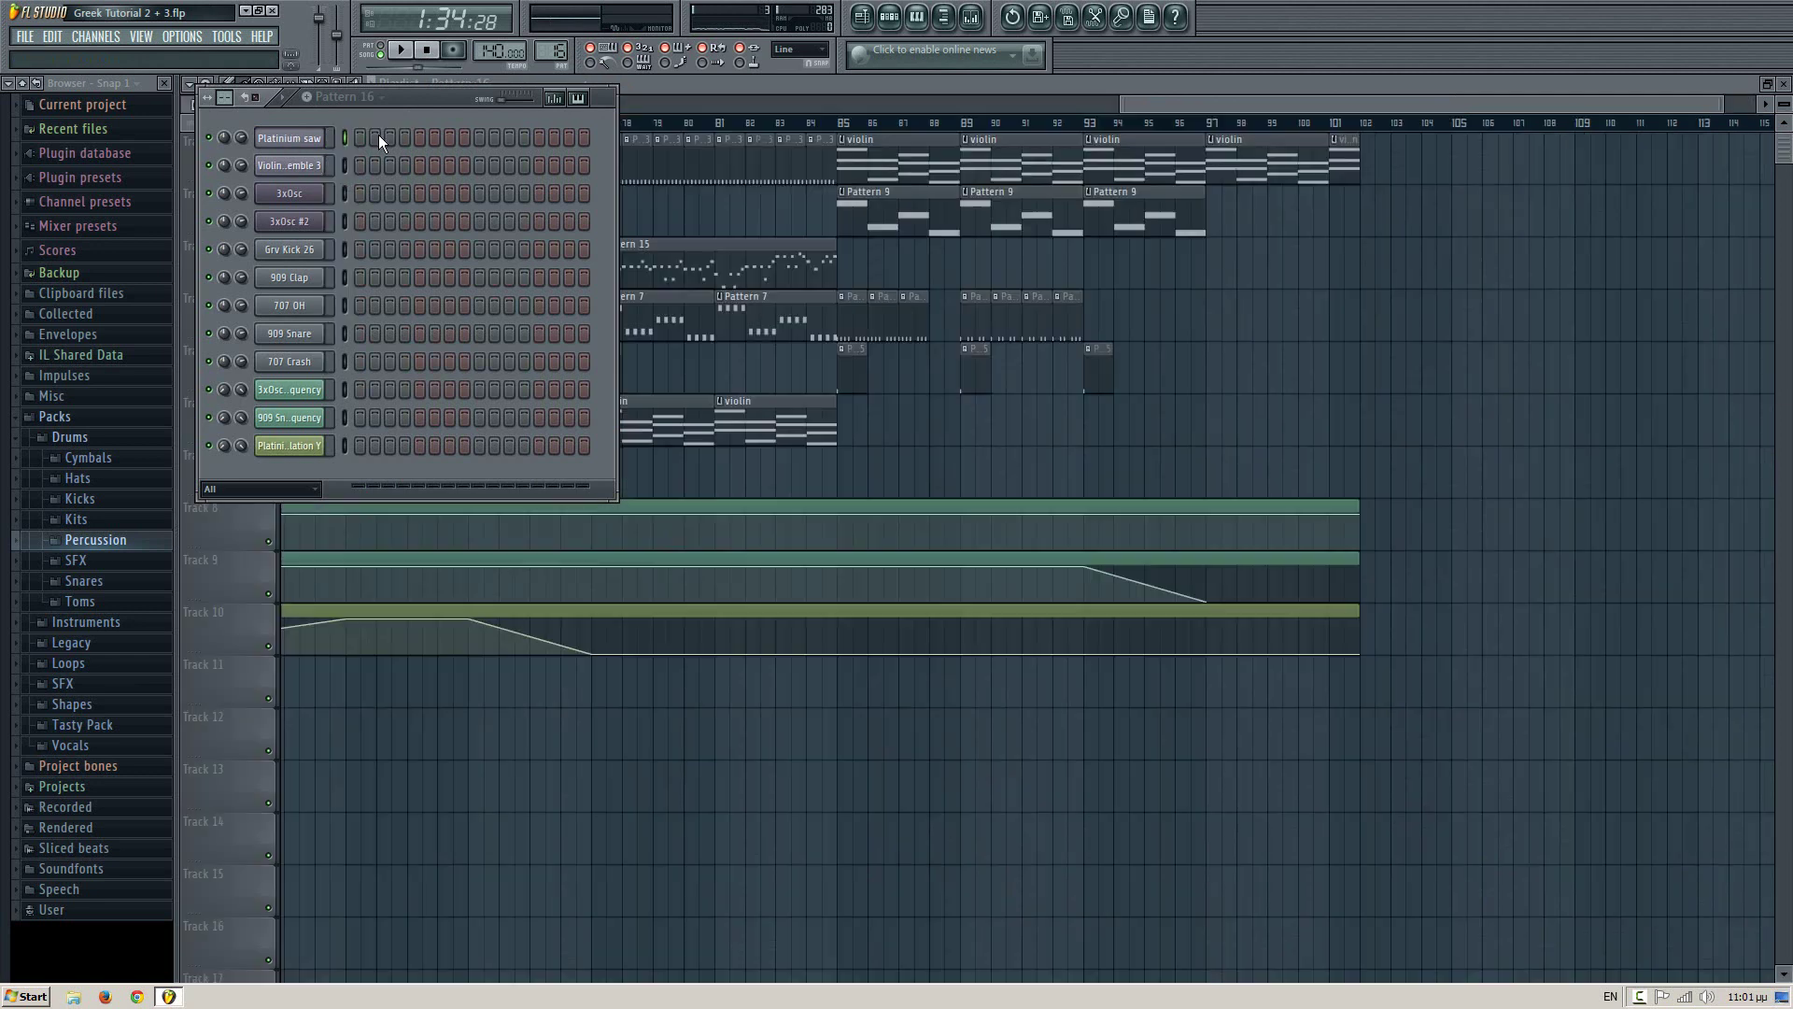
right_click(322, 139)
left_click(374, 138)
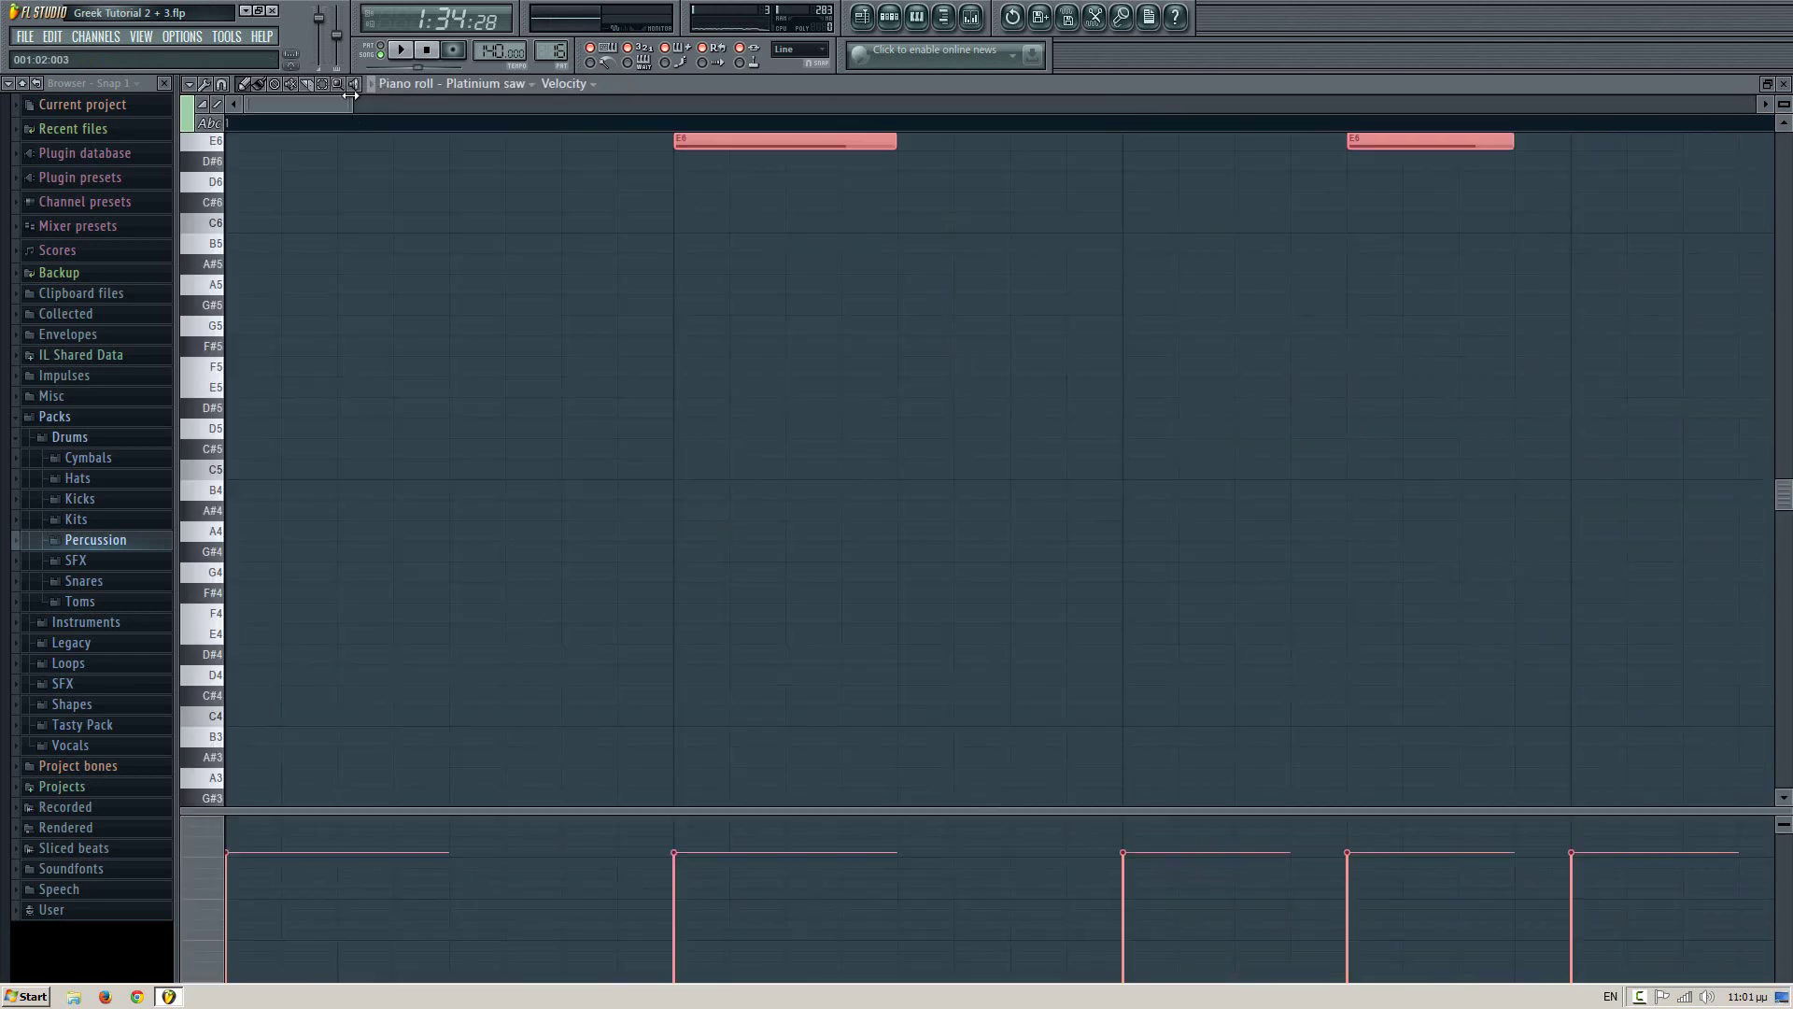
scroll(372, 212, "up", 5)
key("space")
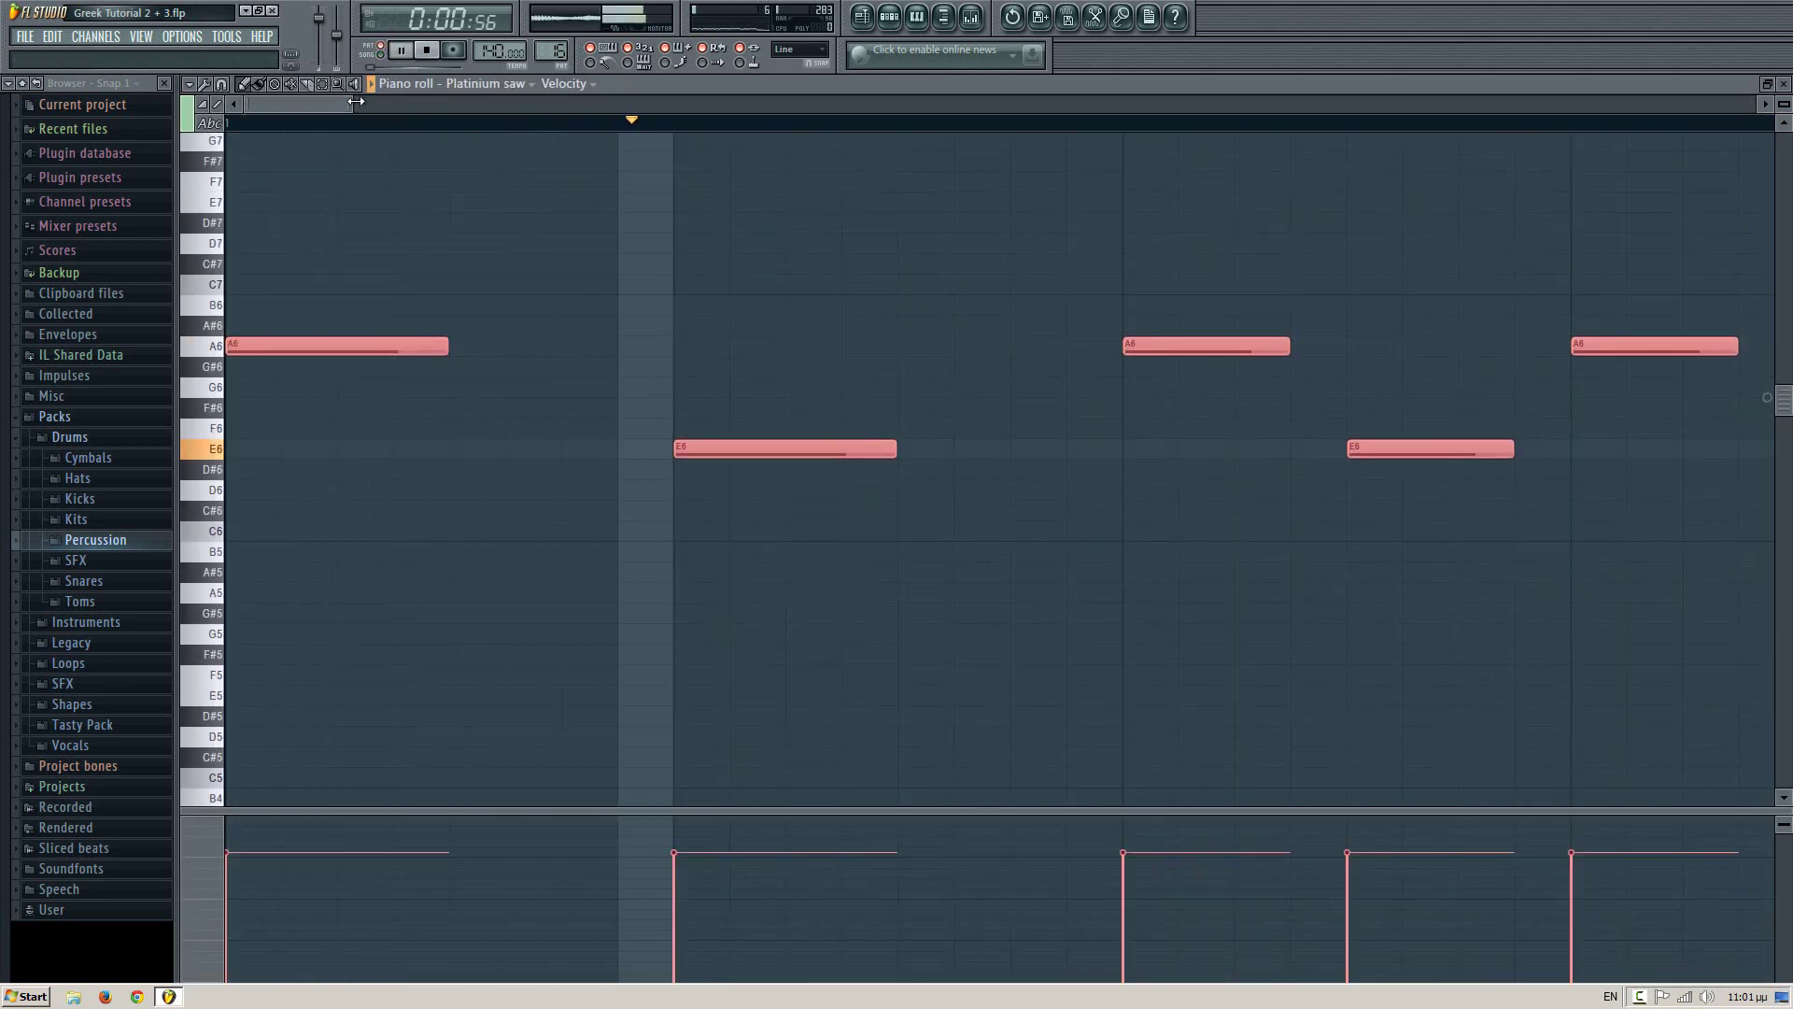
left_click_drag(352, 103, 1328, 104)
- Add a second copy of the Pattern 16 melody one octave lower and play both layers together
key("space")
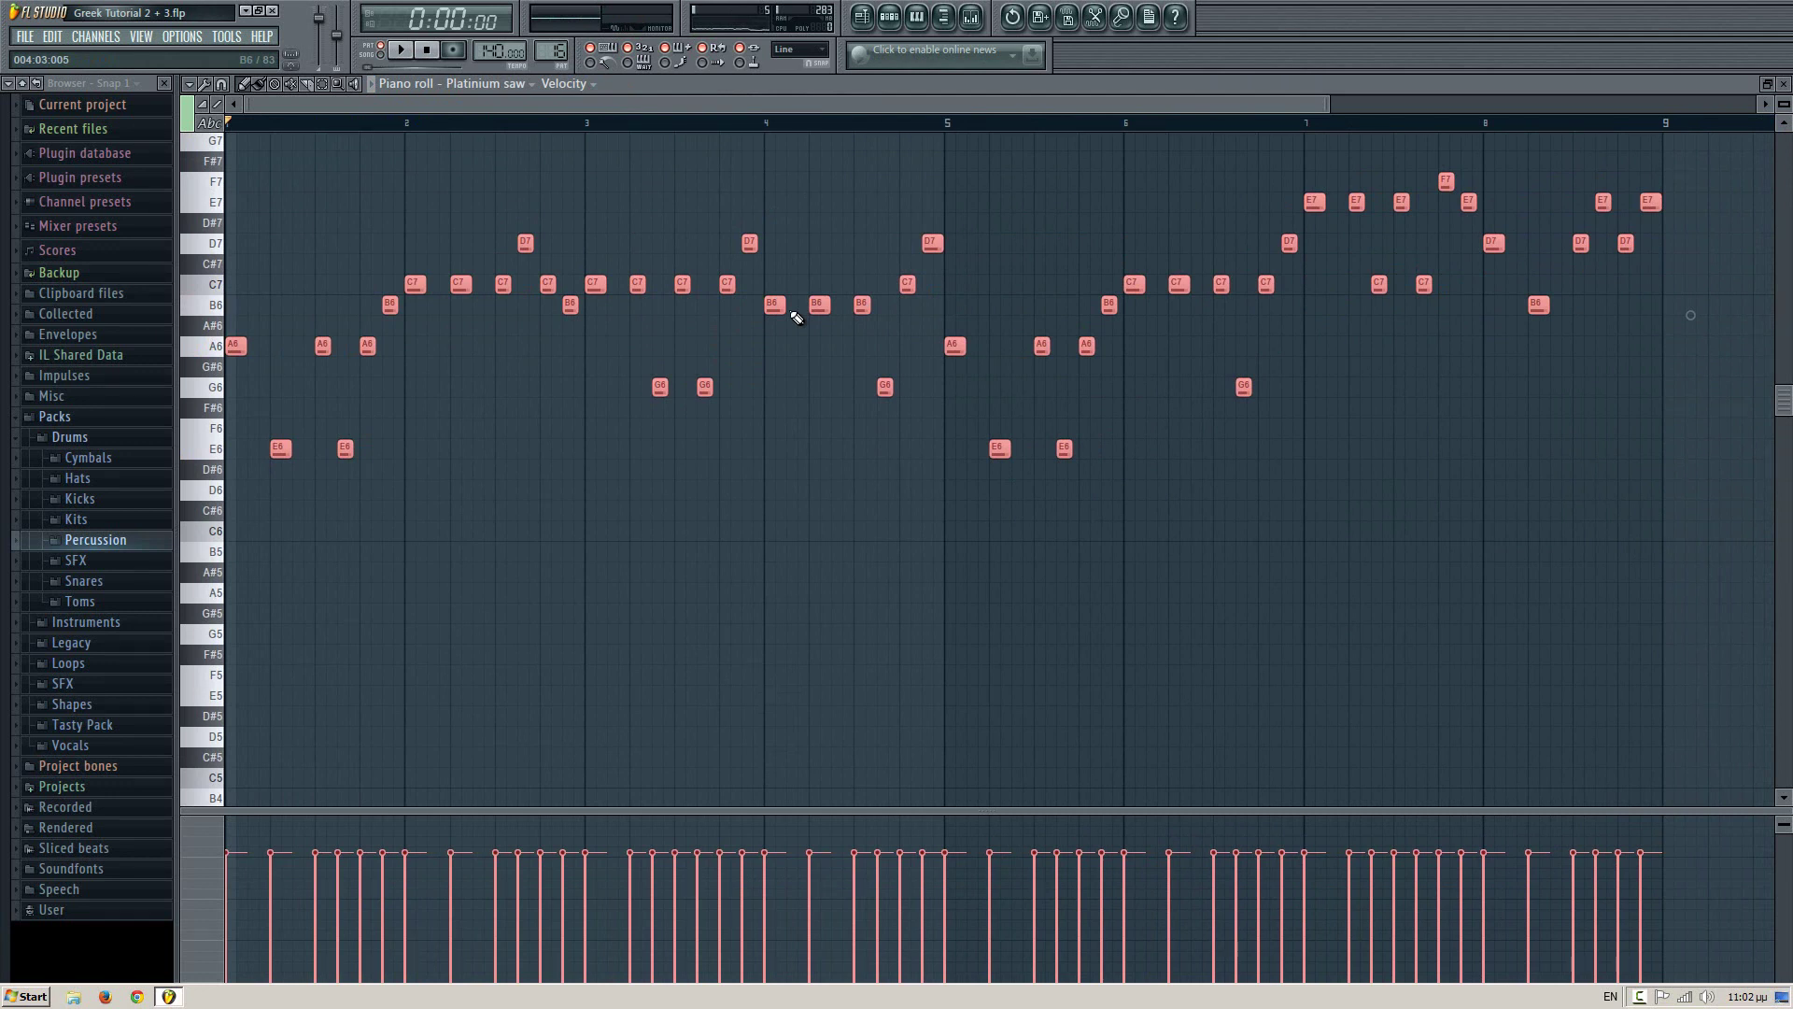
key("ctrl+Down")
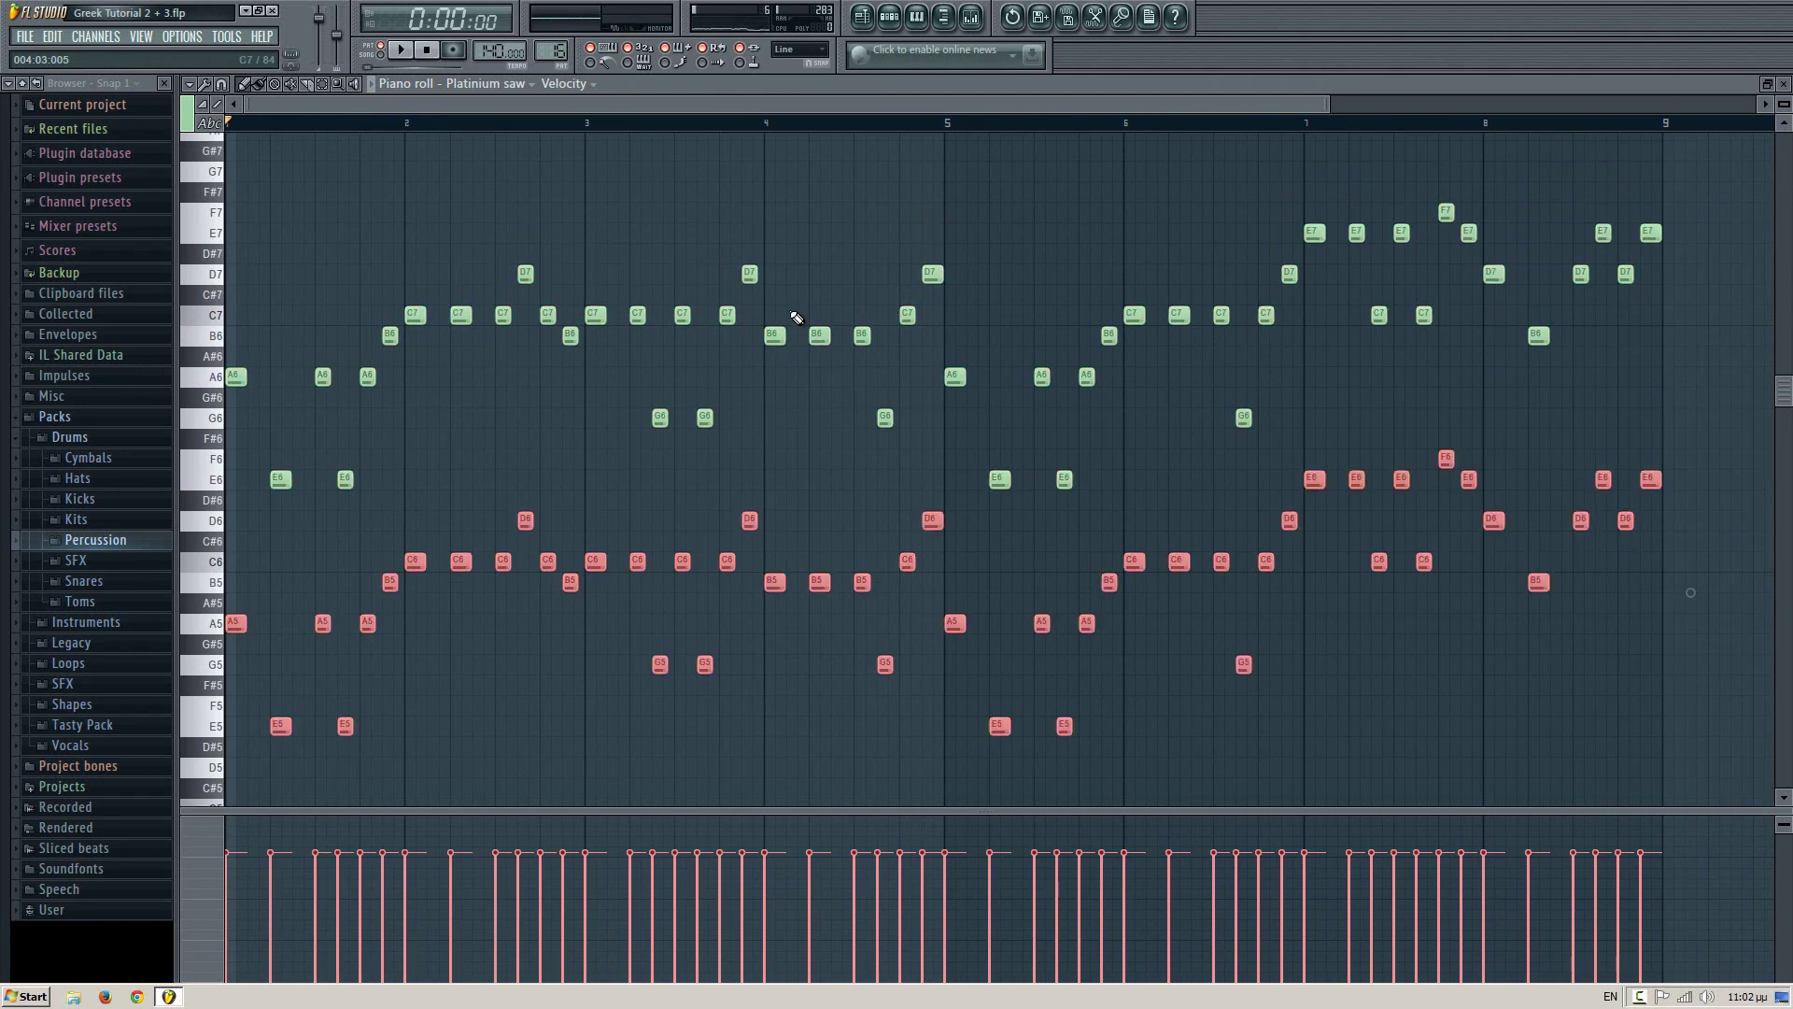
key("space")
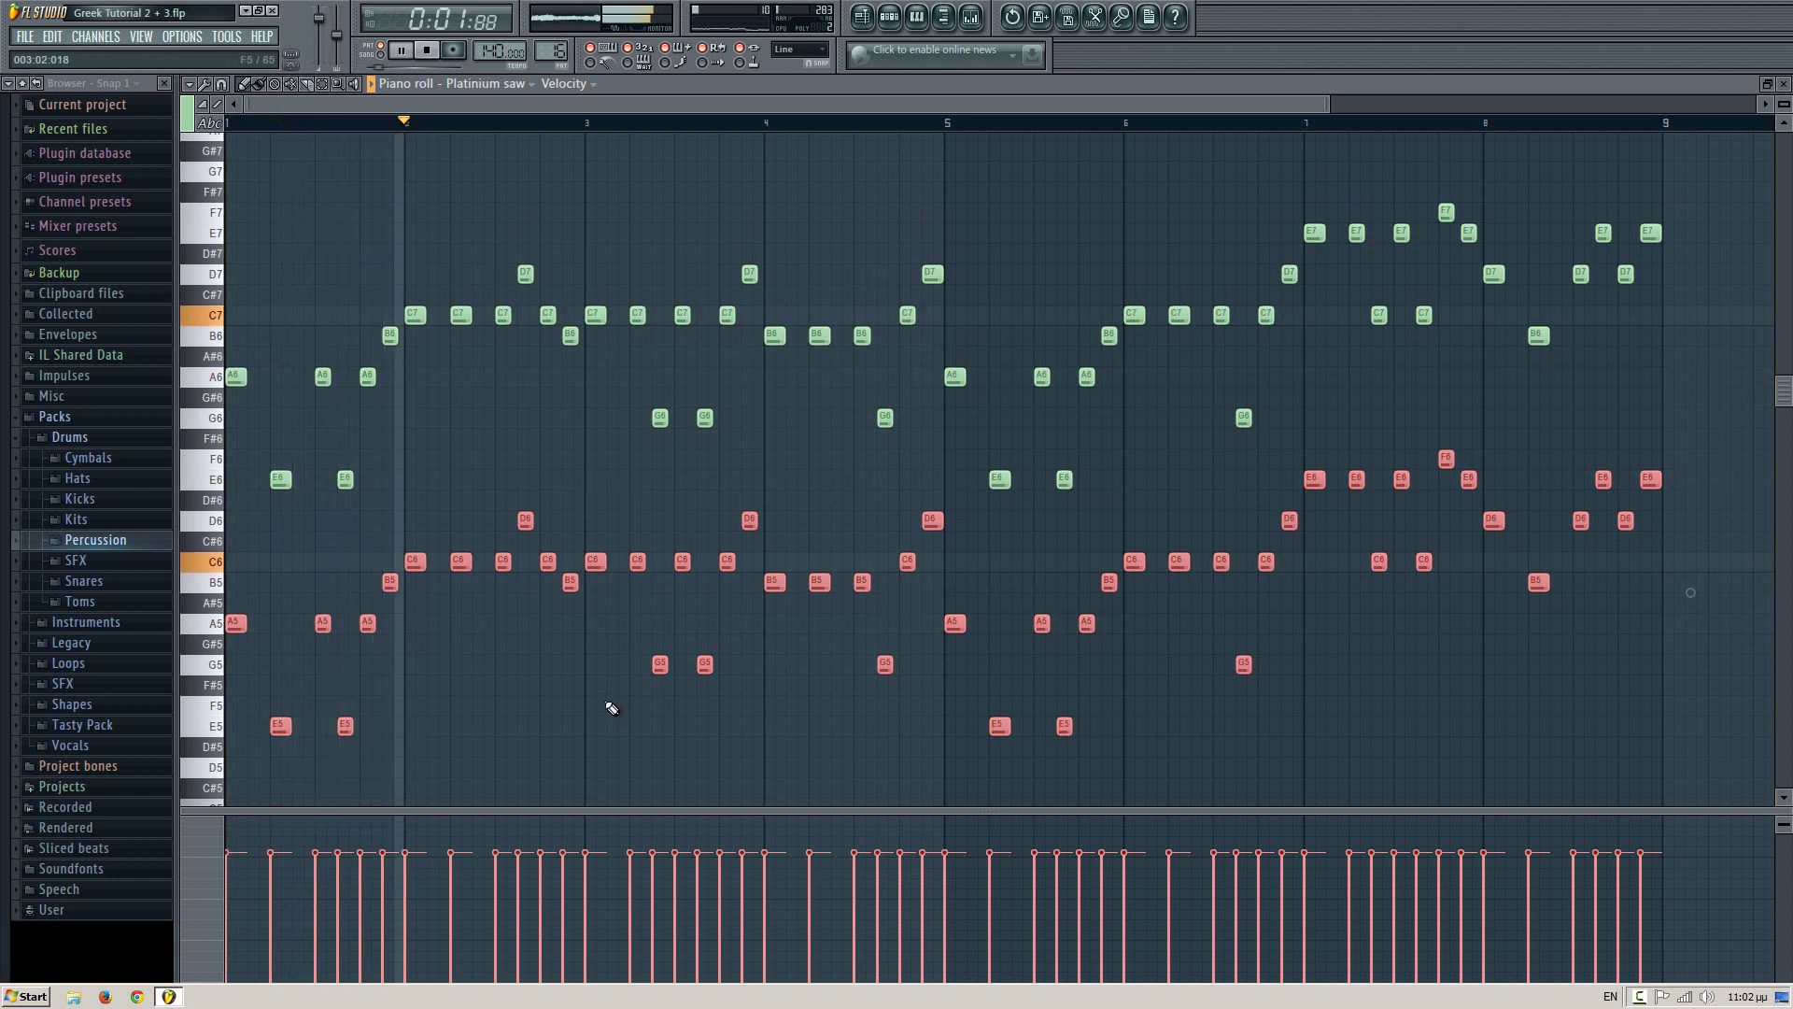
- Stop playback and transpose the selected lower copy of the melody down one more octave
key("space")
scroll(467, 602, "down", 3)
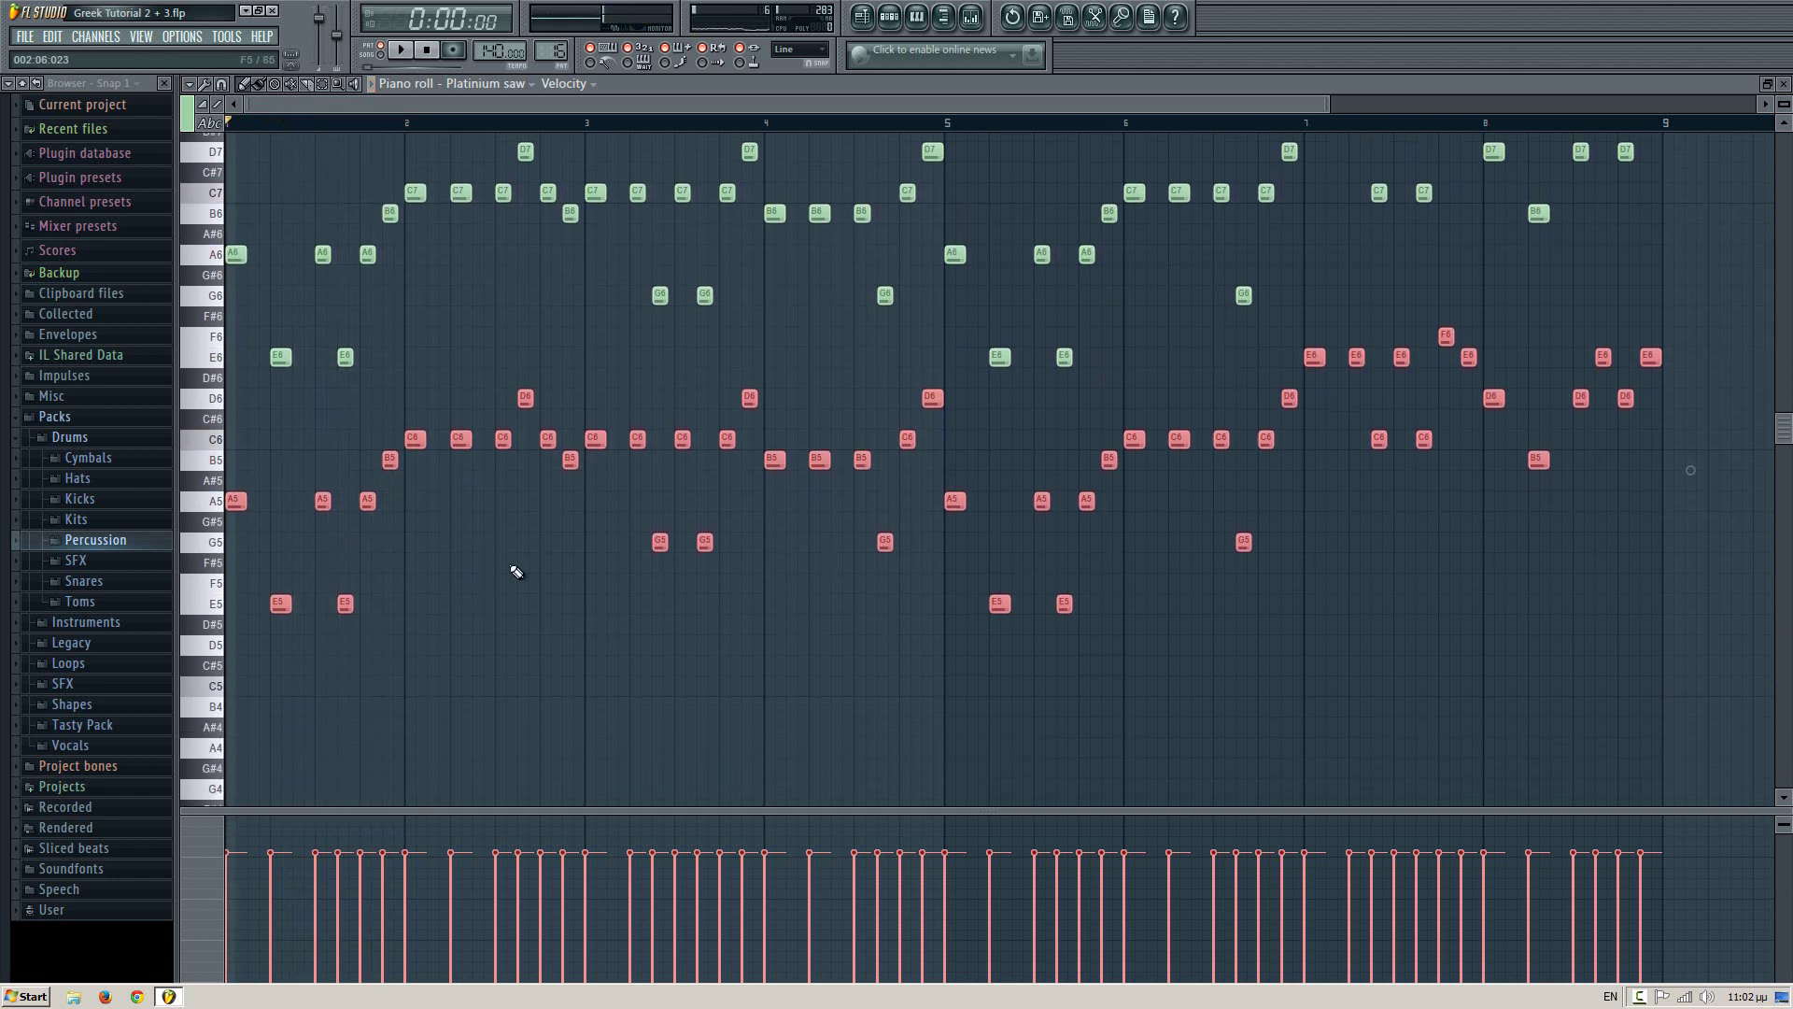
key("ctrl+Down")
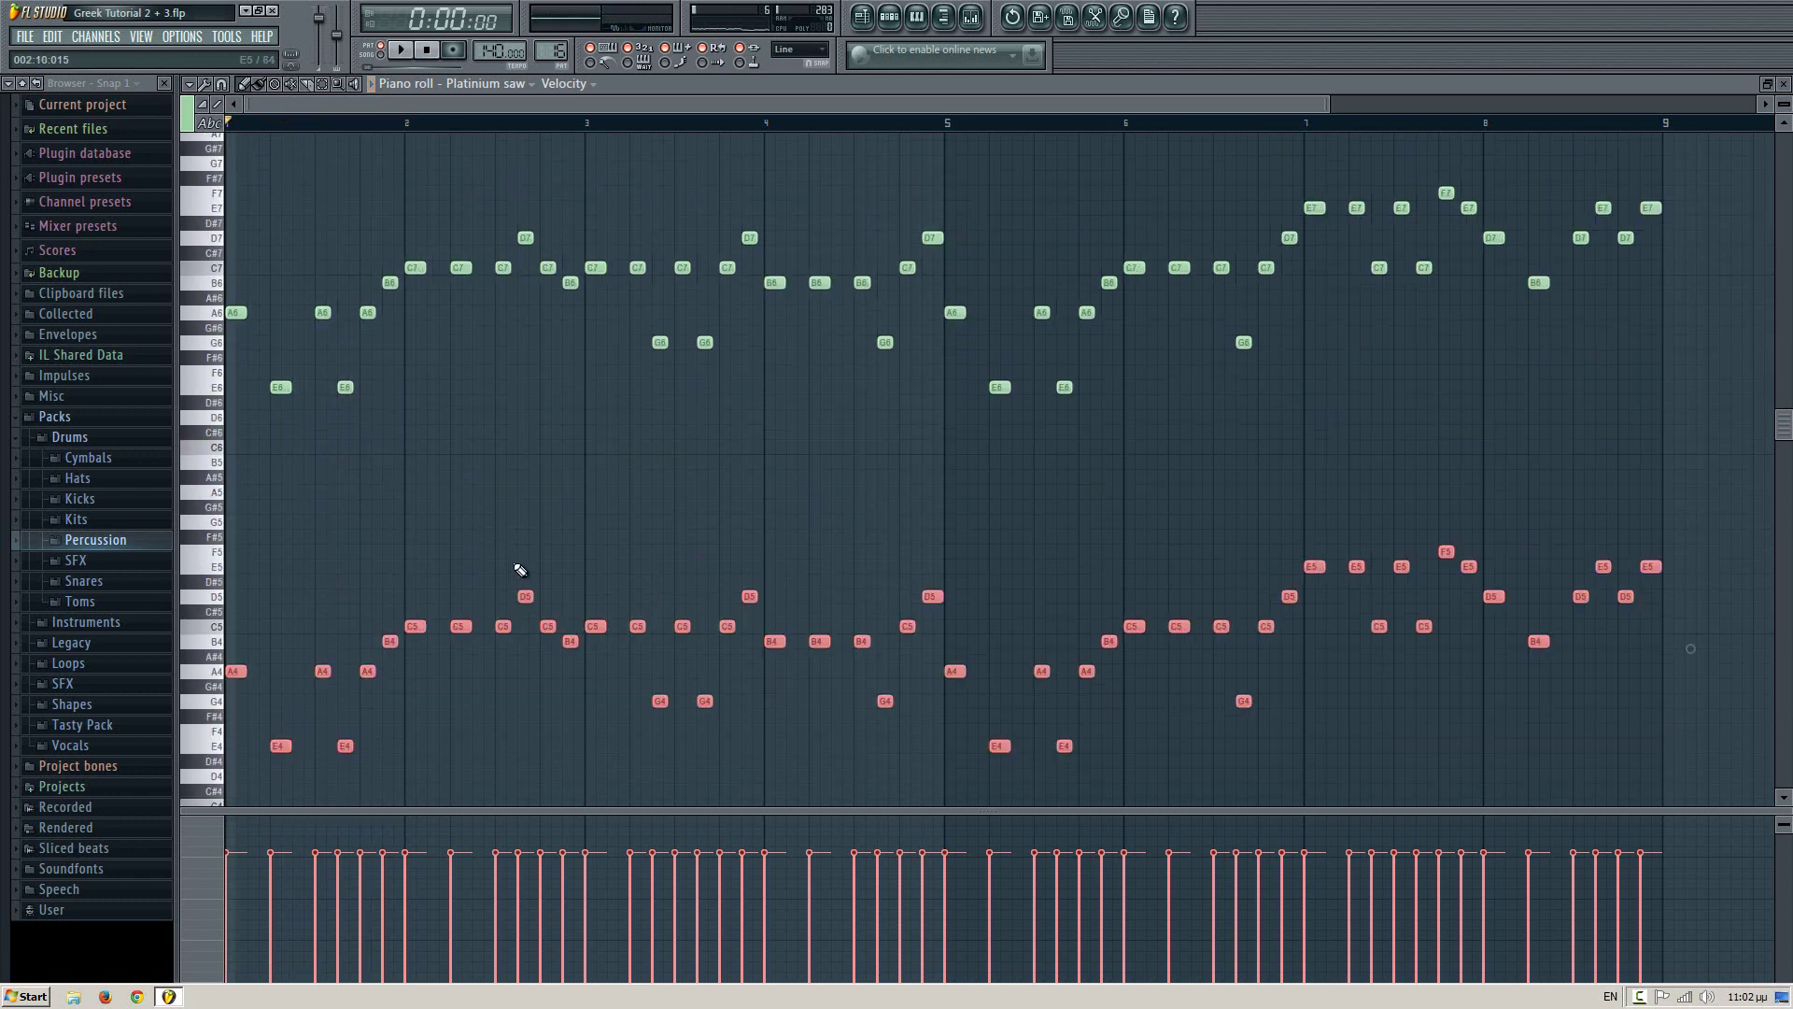
scroll(931, 222, "down", 7)
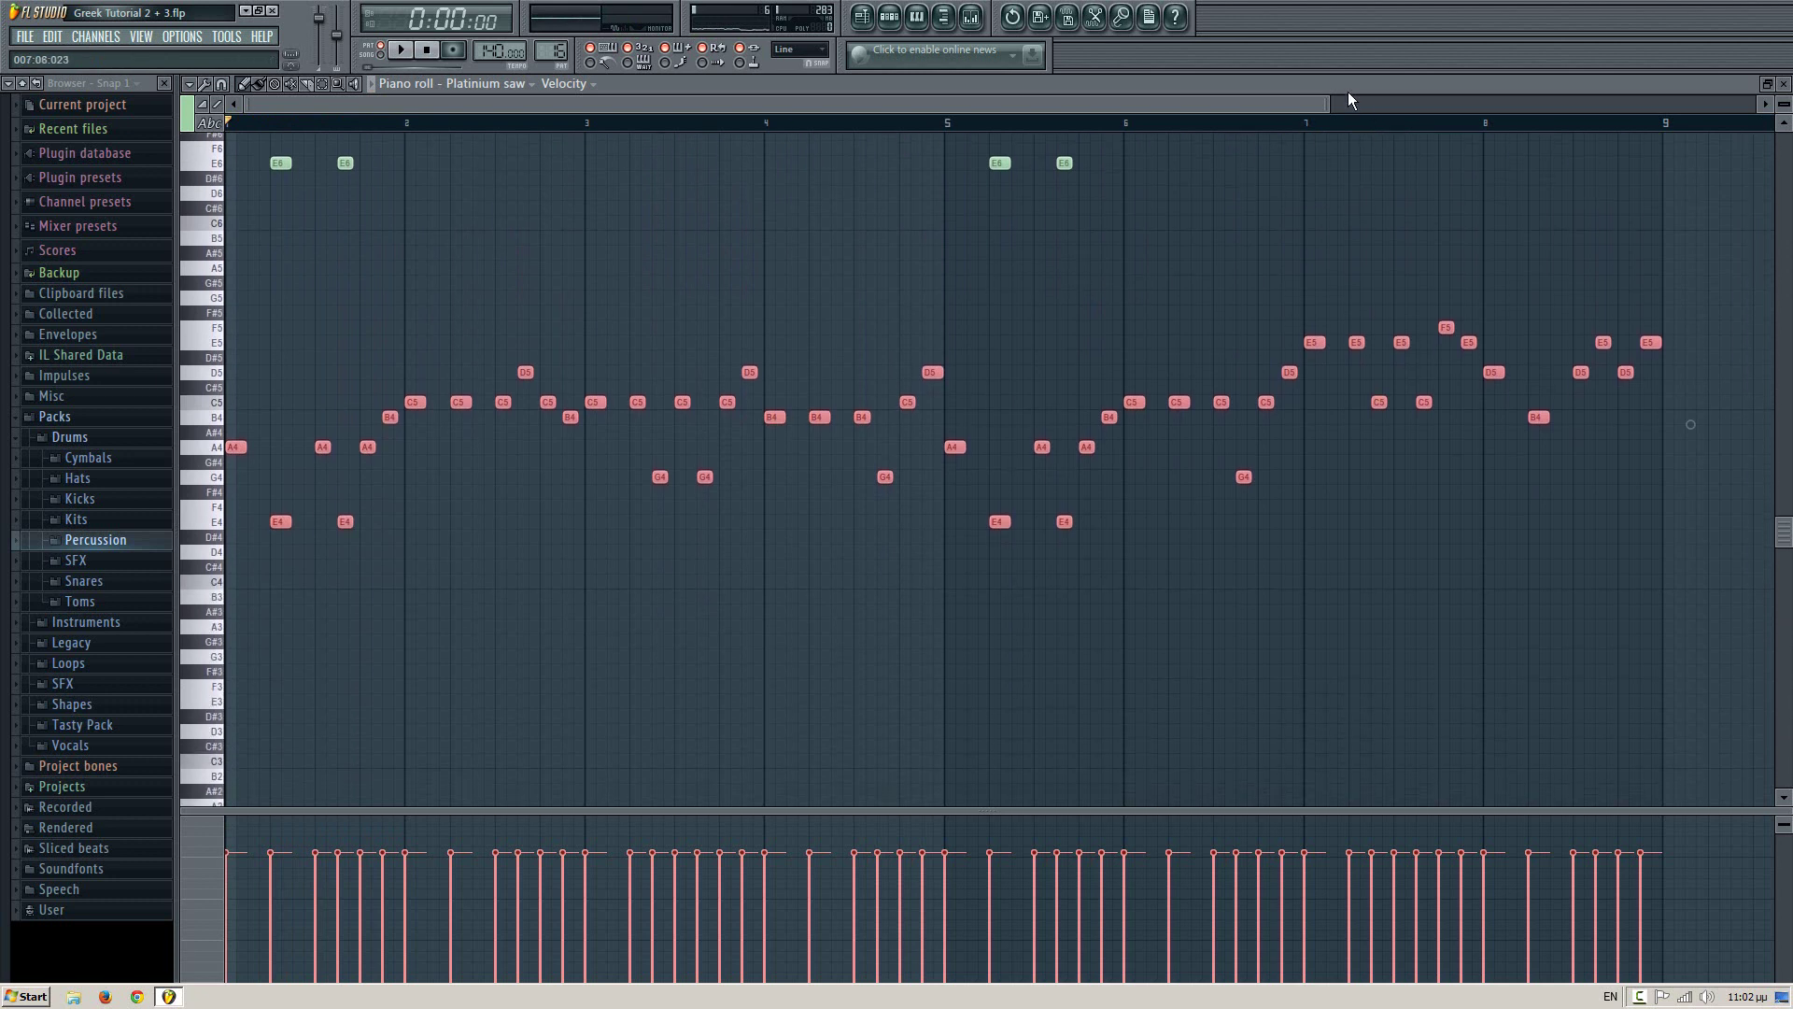
- Move all of the lower layer's notes in bar 1 to A4 and play the result briefly
left_click_drag(1325, 104, 755, 105)
mouse_move(313, 486)
left_mouse_down()
mouse_move(327, 508)
mouse_move(524, 566)
mouse_move(591, 665)
left_mouse_up()
scroll(648, 516, "up", 7)
key("Up")
key("Up")
key("Up")
key("Up")
key("Up")
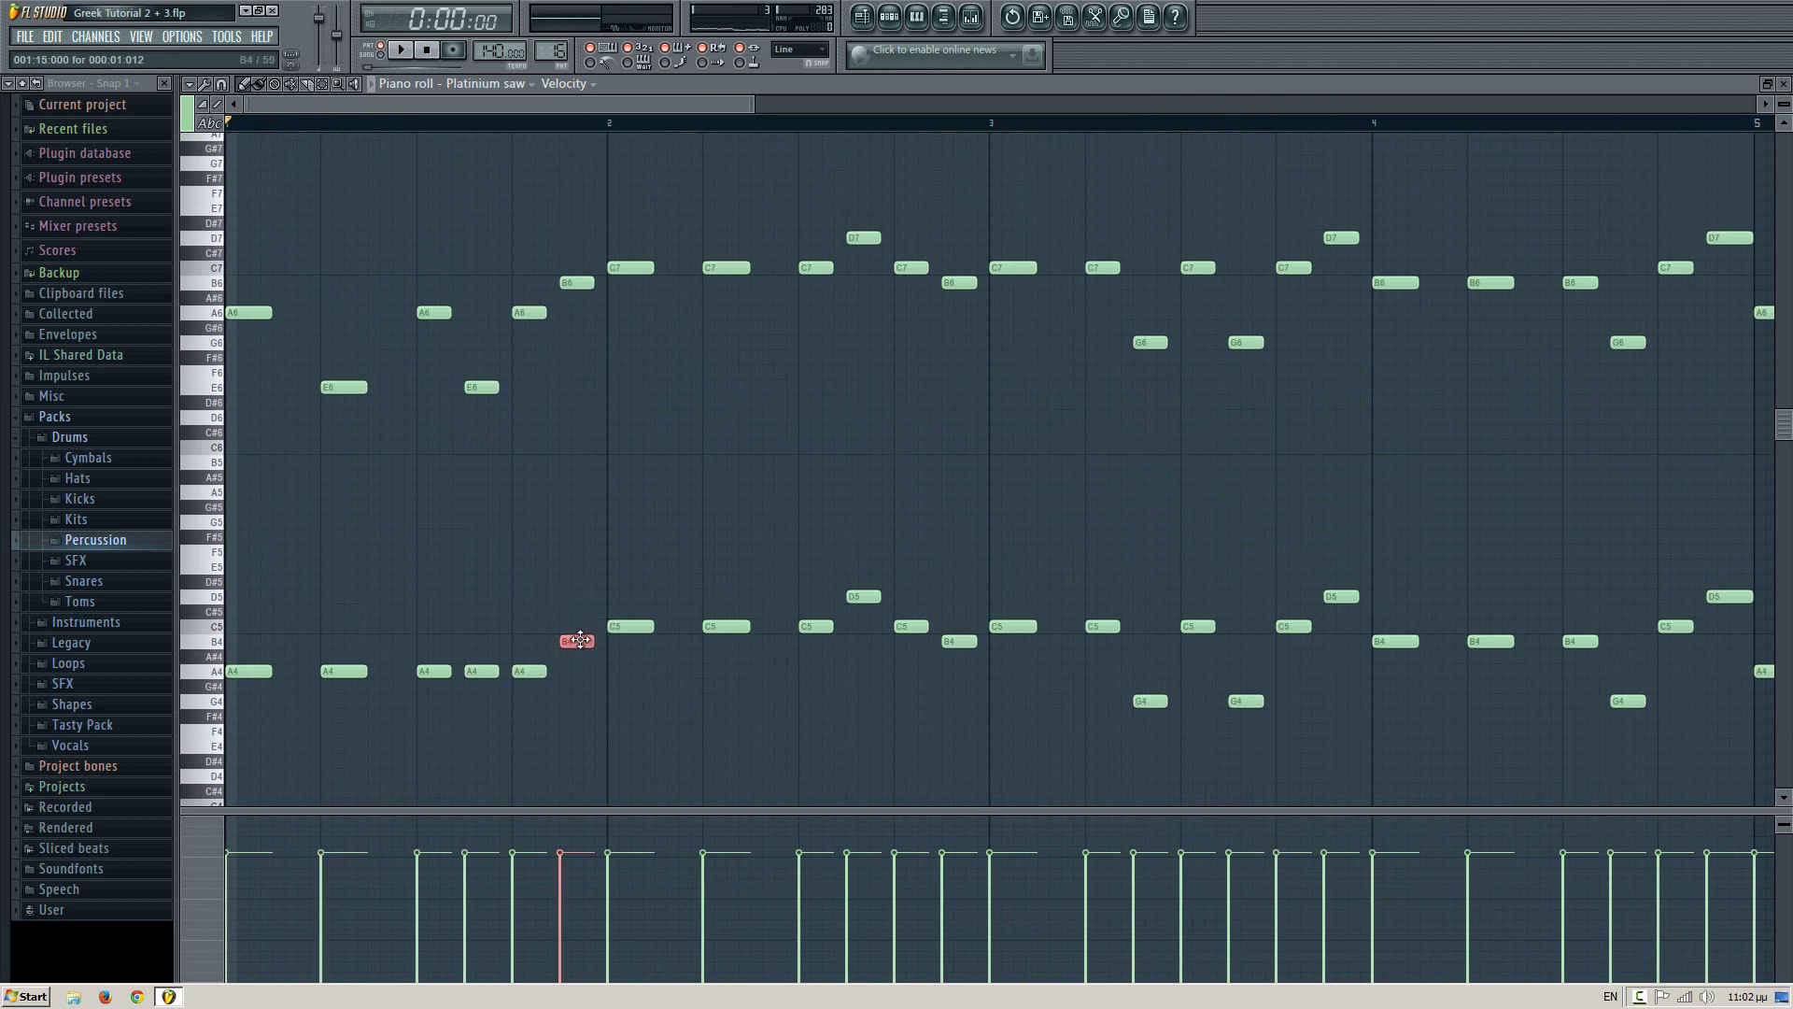
key("space")
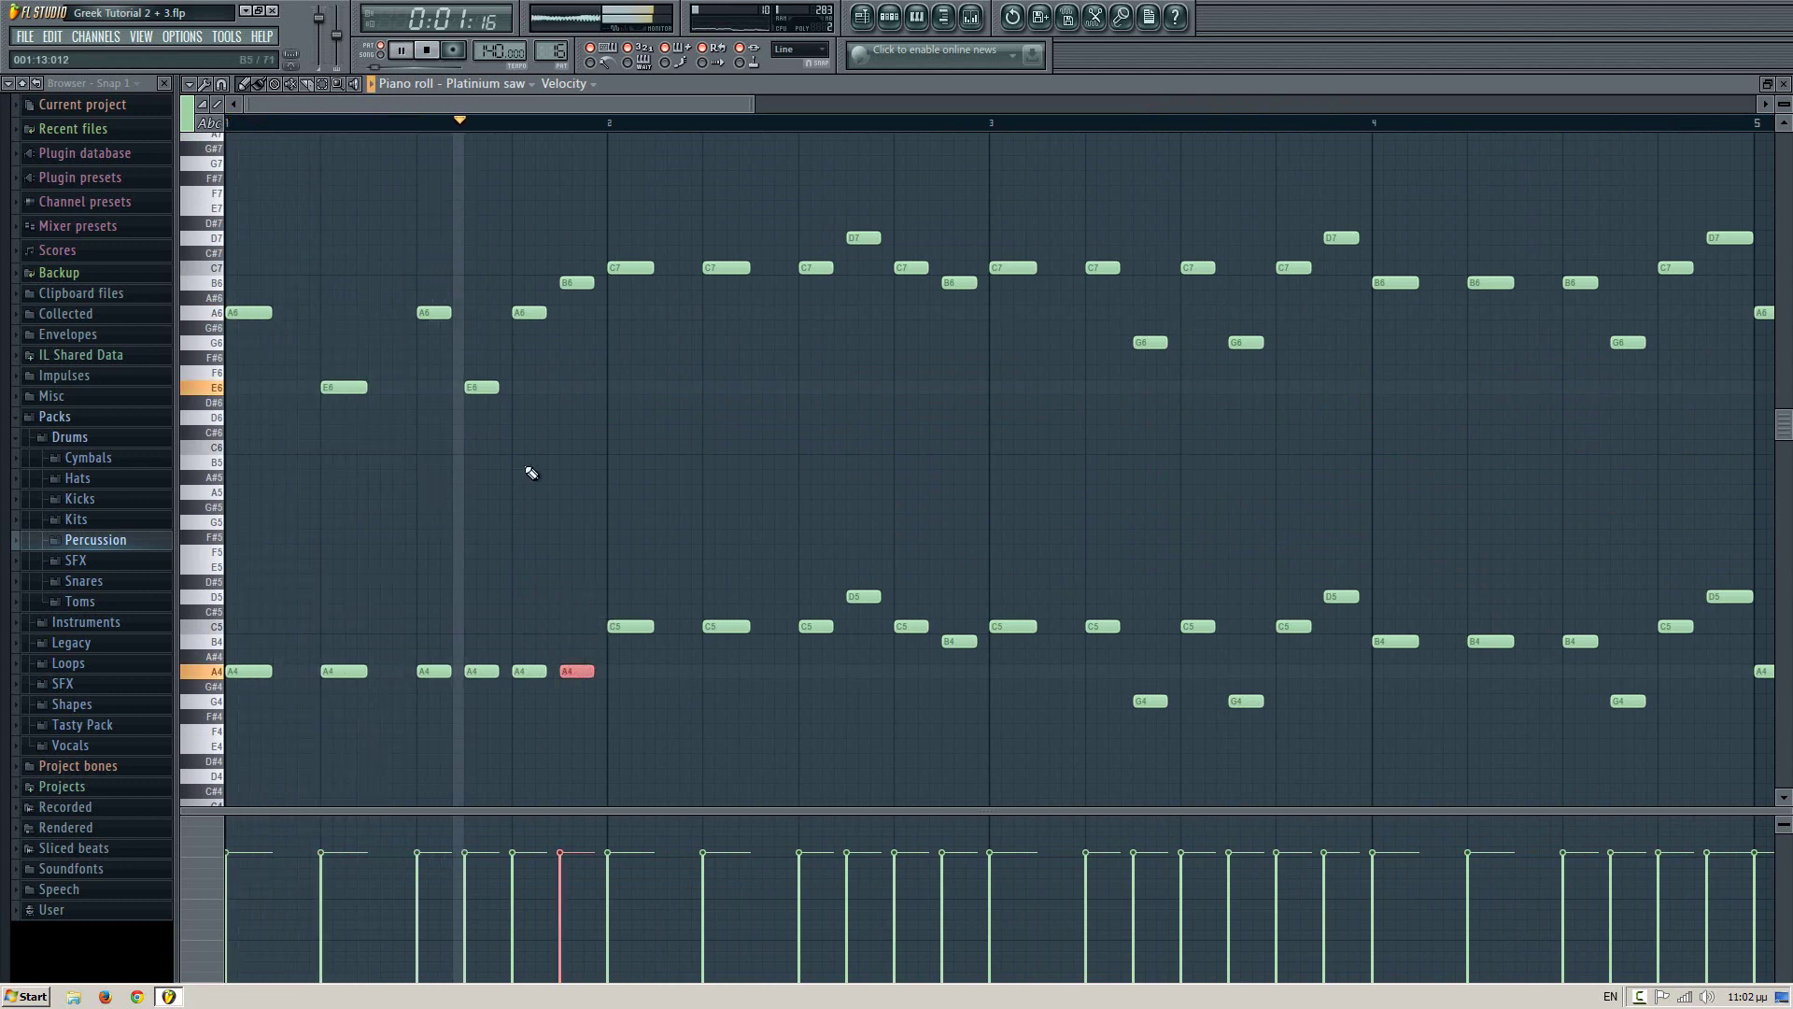
key("space")
- Level the lower layer's notes in bar 2 to C5 by lowering the D5 and raising the B4
left_click_drag(604, 521, 906, 656)
left_click_drag(849, 553, 852, 568)
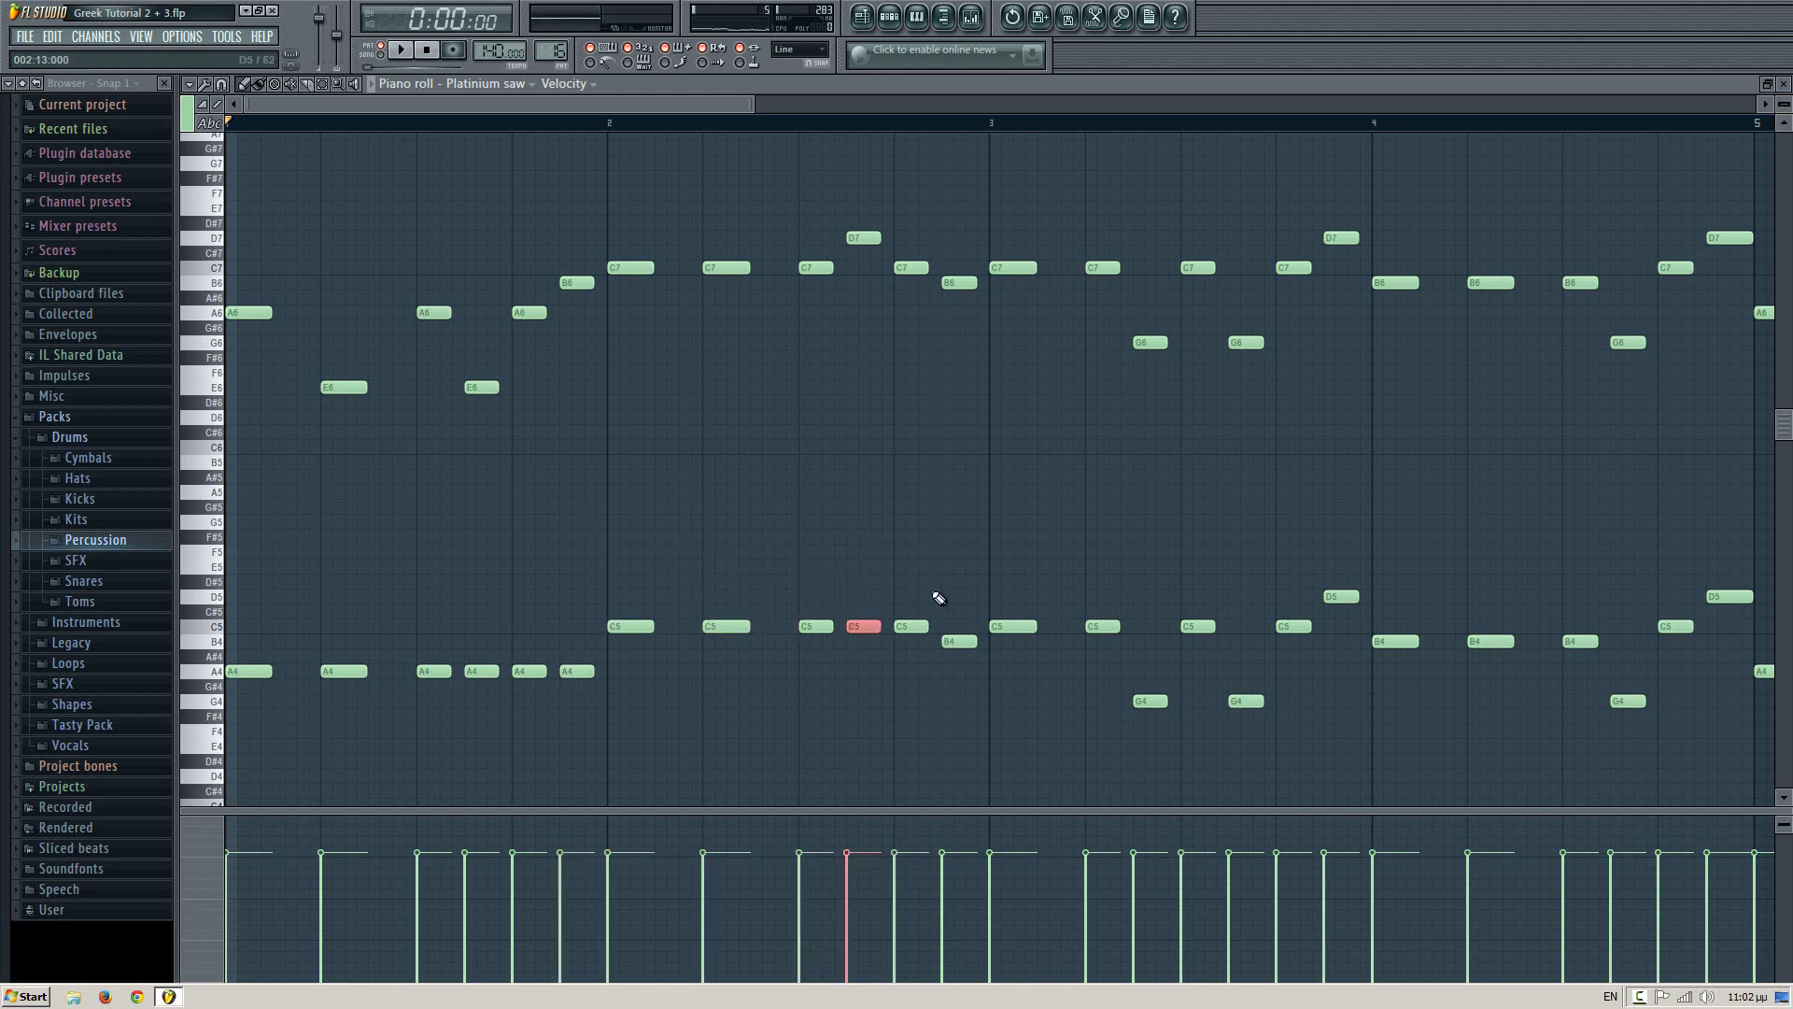
left_click(954, 641)
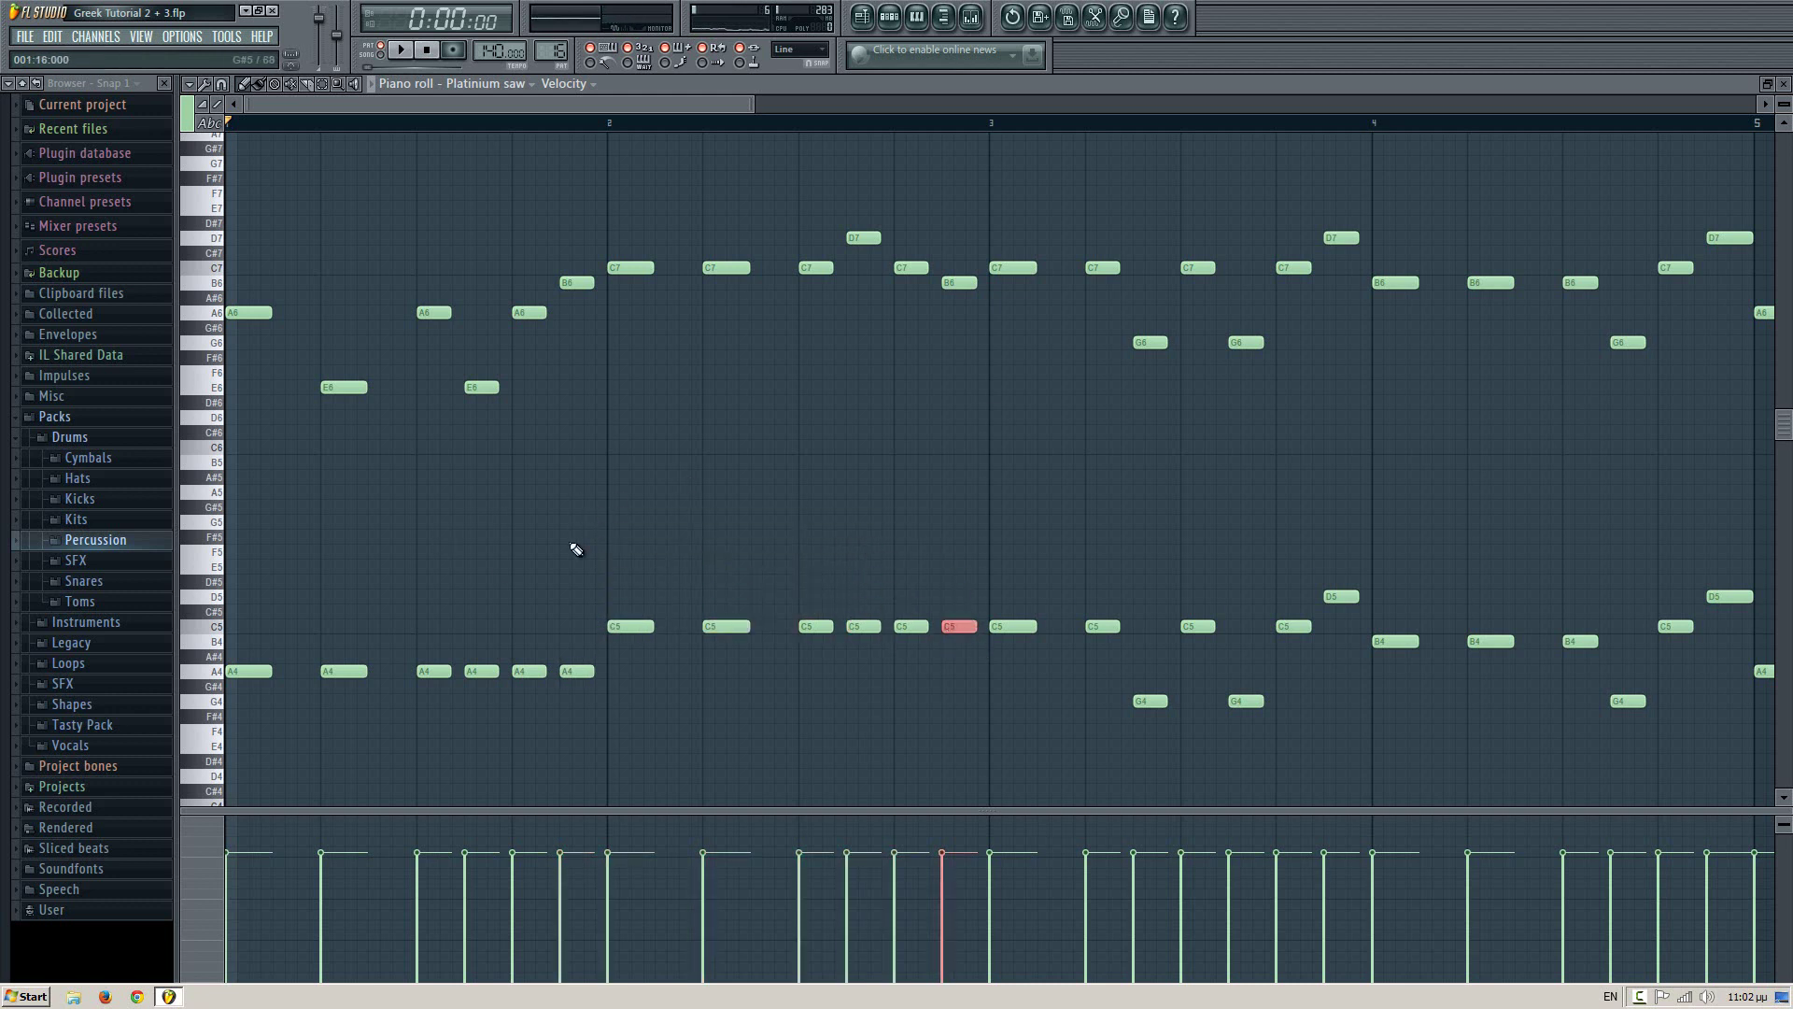
- Transpose the six lower-layer notes in bar 2 down to F4 and play the result
left_click_drag(577, 550, 976, 649)
key("shift+Down")
key("shift+Down")
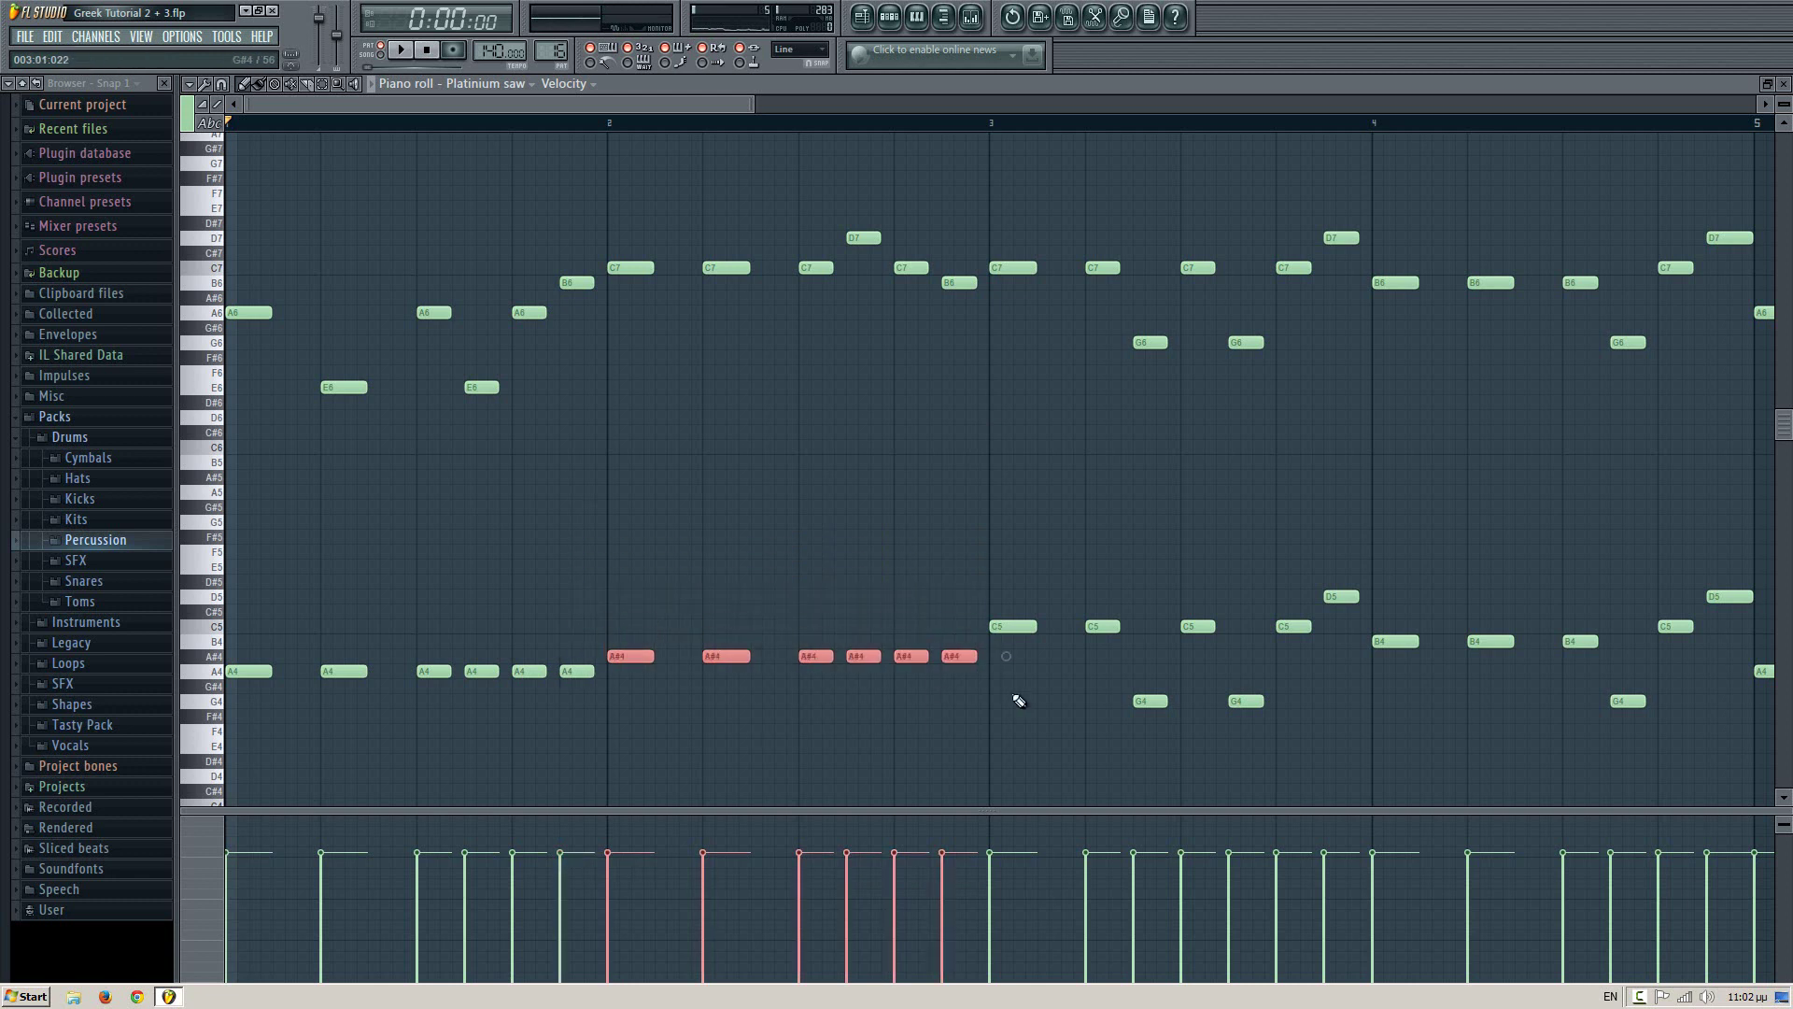
key("shift+Down")
key("shift+Down")
key("shift+Down")
key("shift+Down")
key("shift+Down")
key("space")
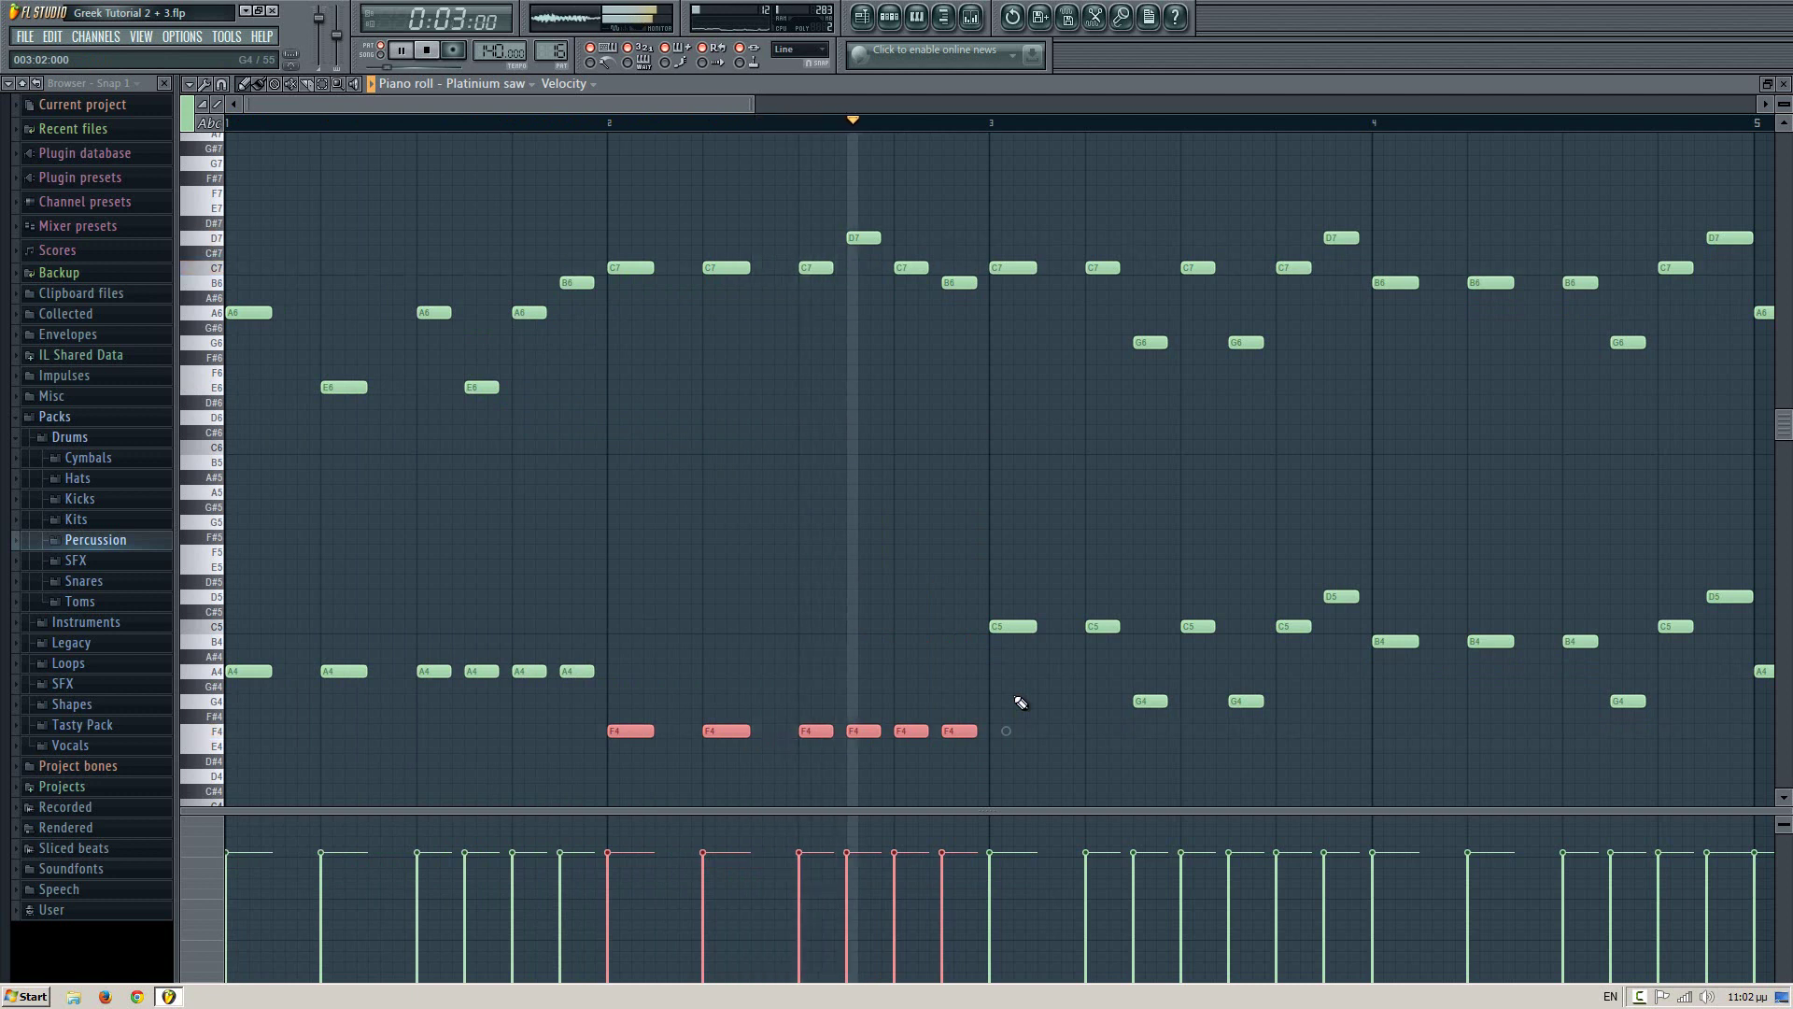
key("space")
- Bring the lower layer's two G4 notes and the closing D5 in bar 3 to C5, with the pattern playing
left_click_drag(1118, 685, 979, 685)
left_click_drag(946, 668, 1164, 757)
key("shift+Up")
key("shift+Up")
key("shift+Up")
key("shift+Up")
key("shift+Up")
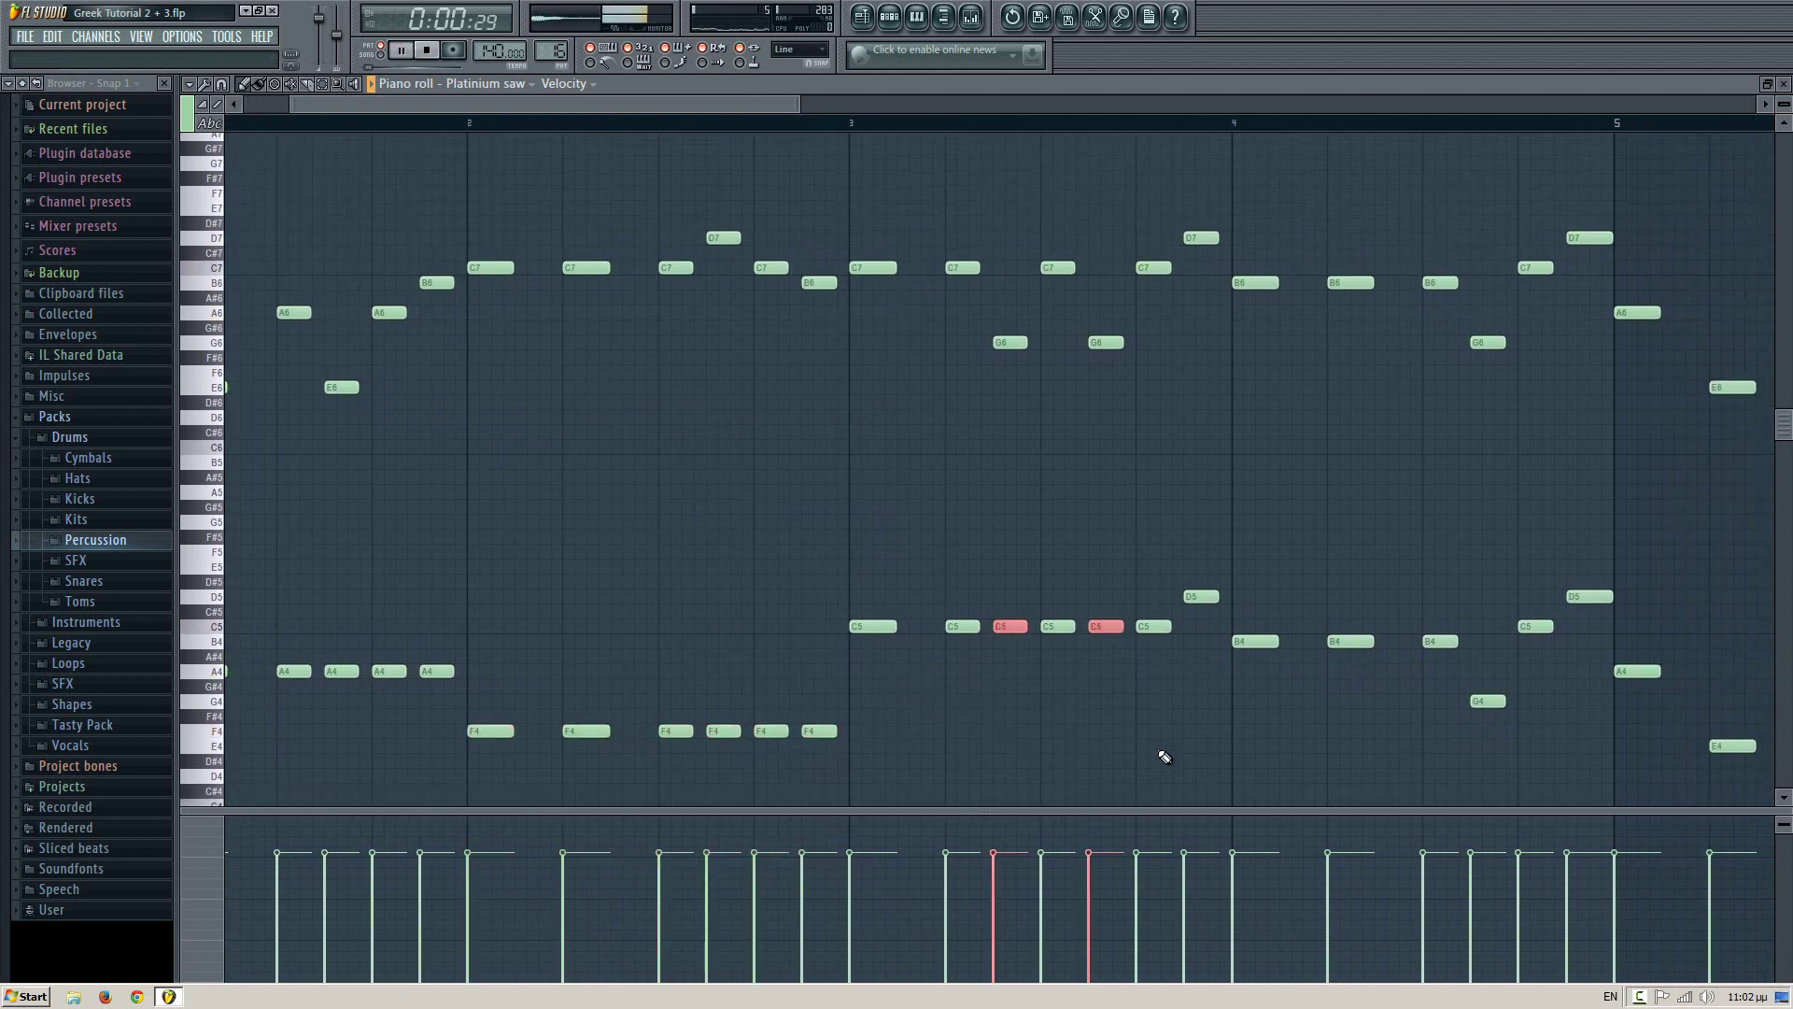
key("space")
left_click_drag(1203, 596, 1203, 611)
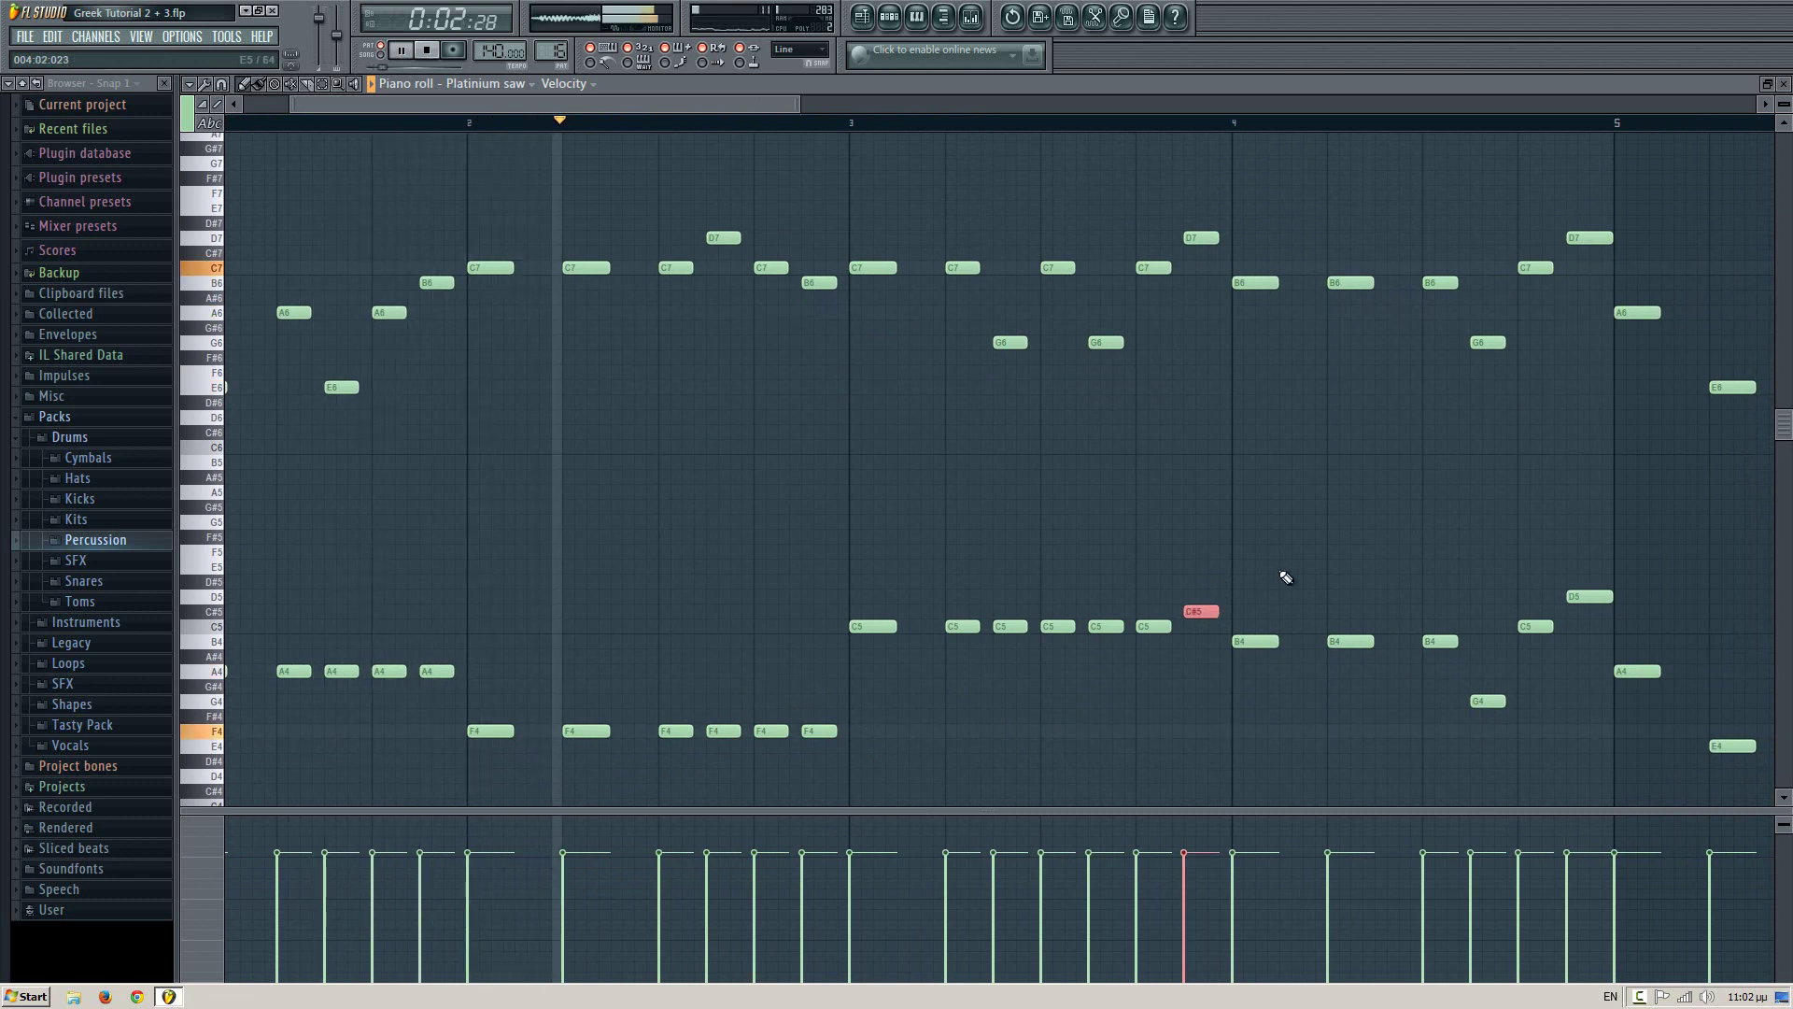
key("shift+Down")
- Lower the three B4 notes of the lower layer in bar 4 to G4
left_click_drag(1001, 510, 439, 394)
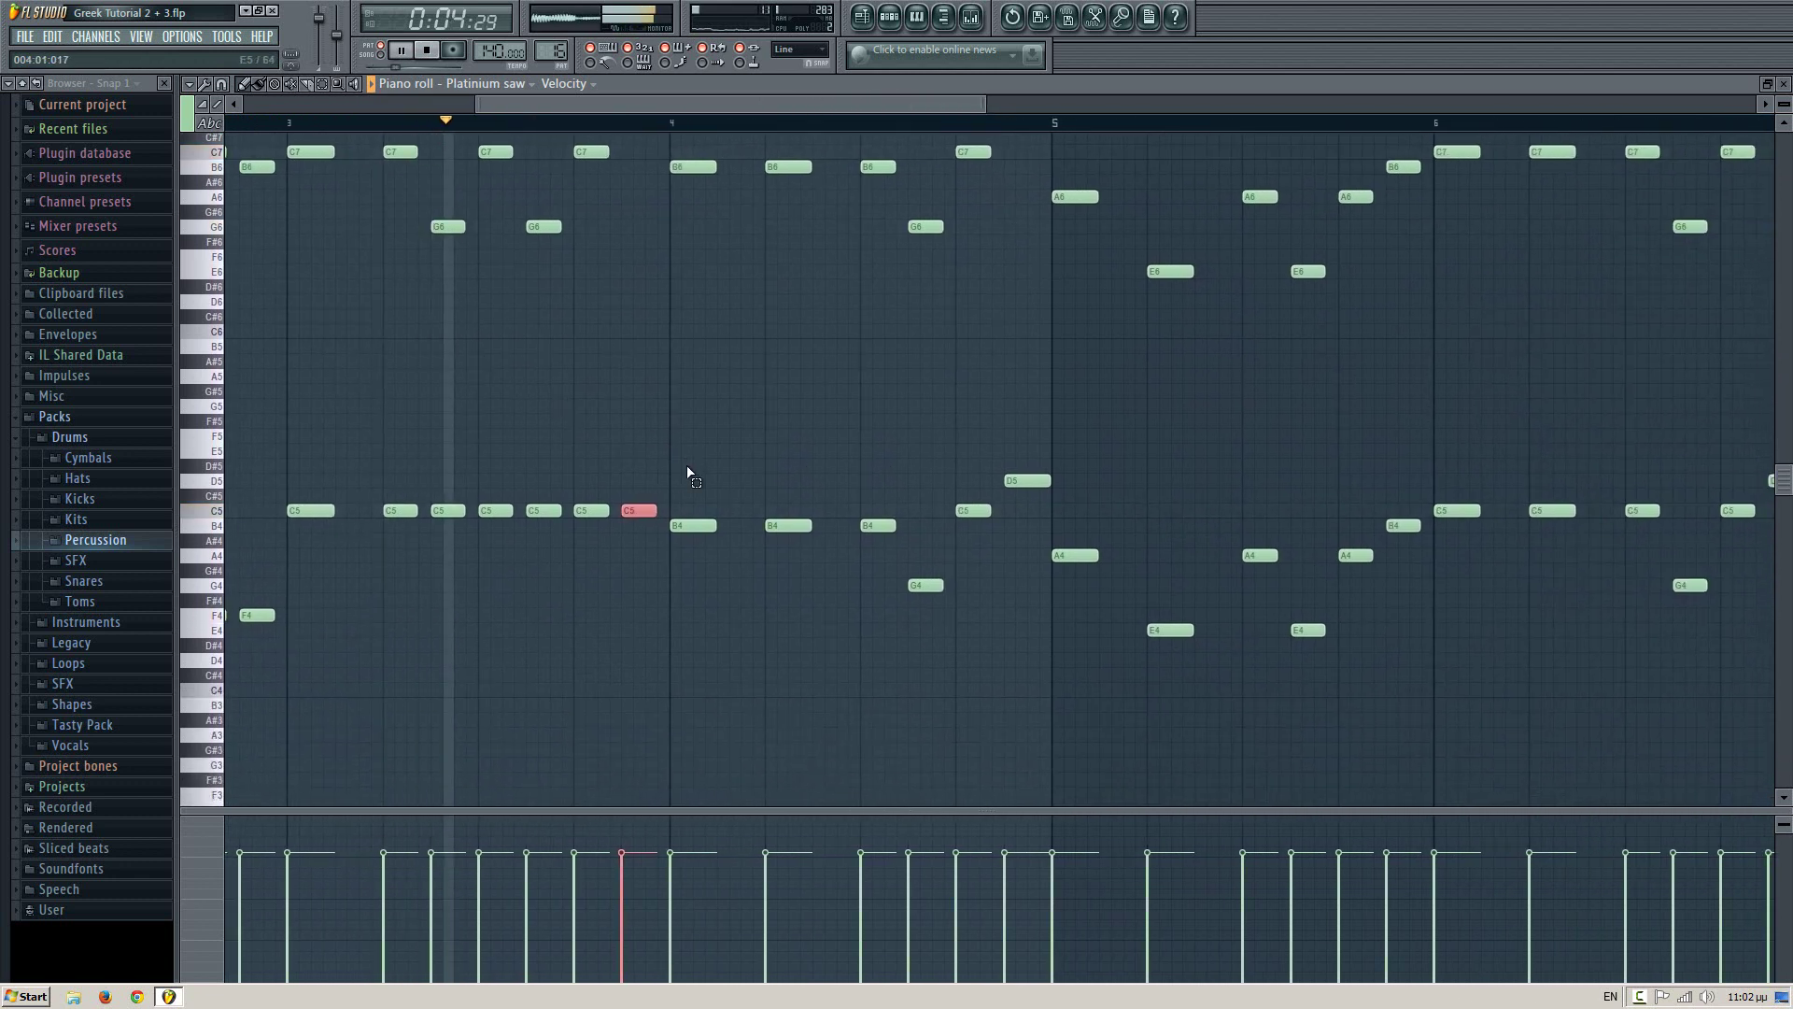
left_click_drag(688, 460, 886, 486)
left_click_drag(705, 491, 888, 573)
scroll(816, 533, "up", 2)
key("shift+Down")
key("shift+Down")
key("shift+Down")
key("shift+Down")
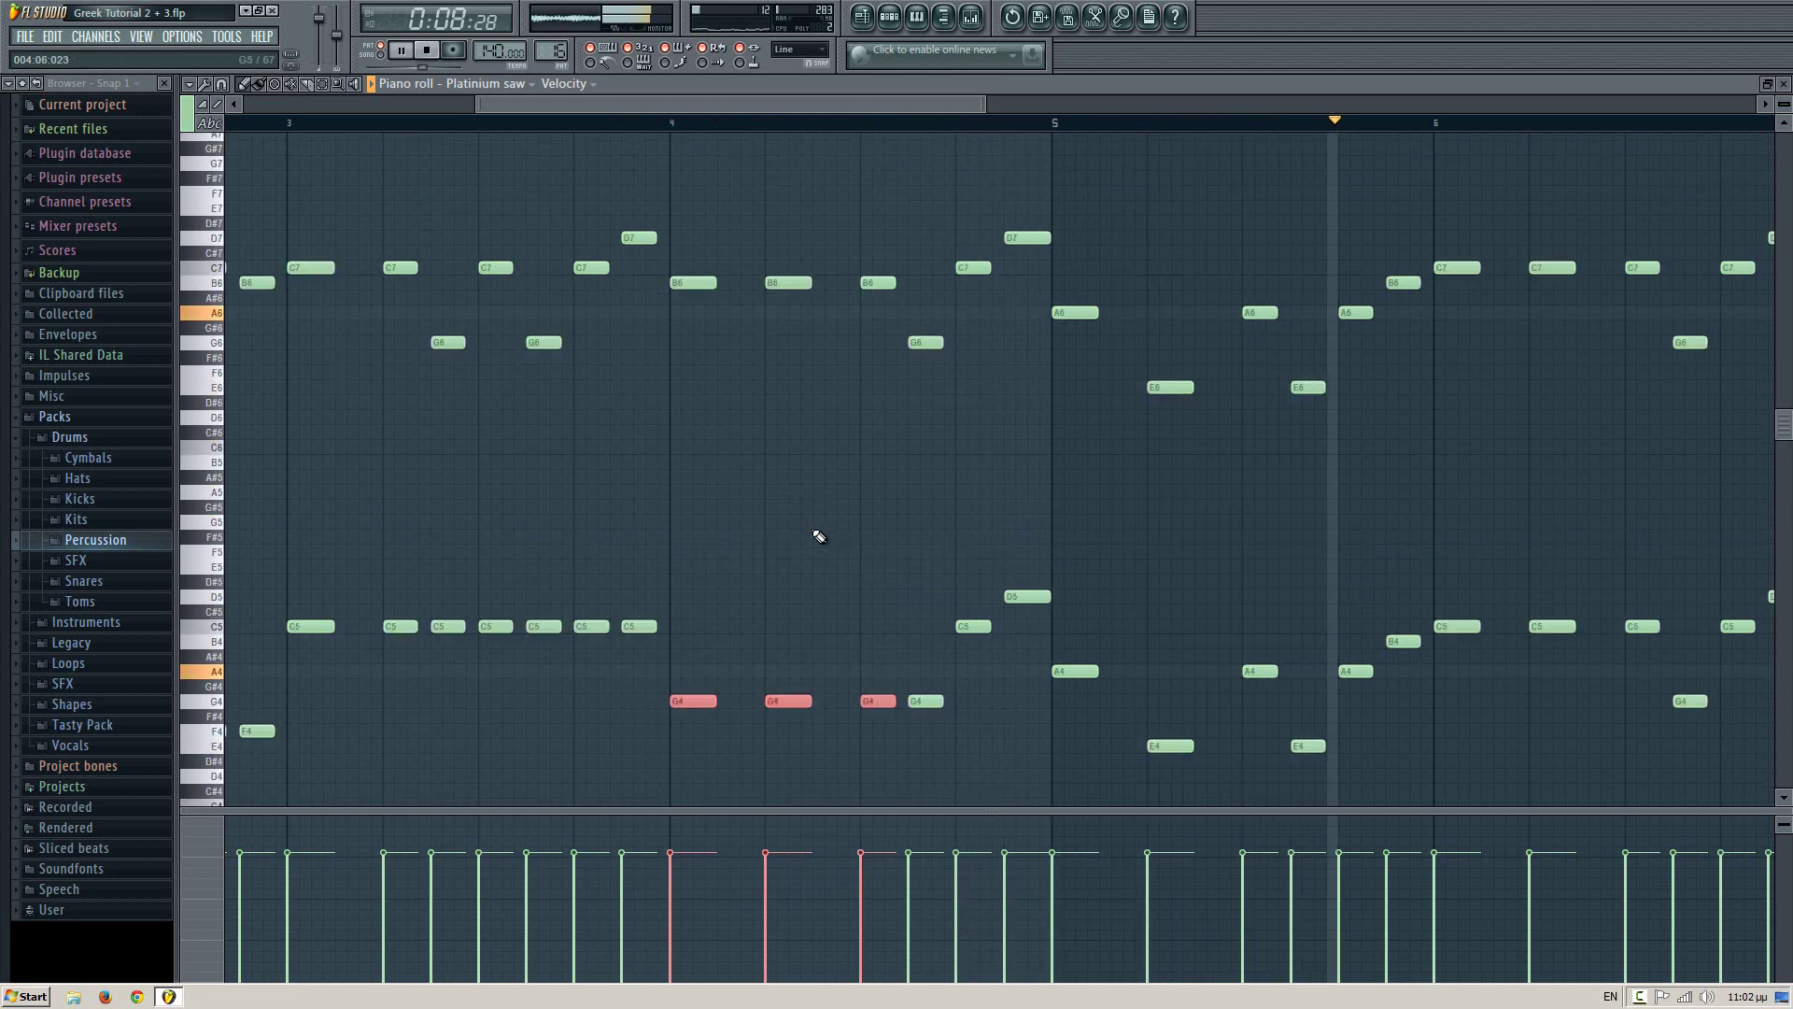
- Lower the last two lower-layer notes in bar 4 to G4
left_click_drag(852, 501, 1021, 684)
key("shift+Down")
key("shift+Down")
key("shift+Down")
key("shift+Down")
key("shift+Down")
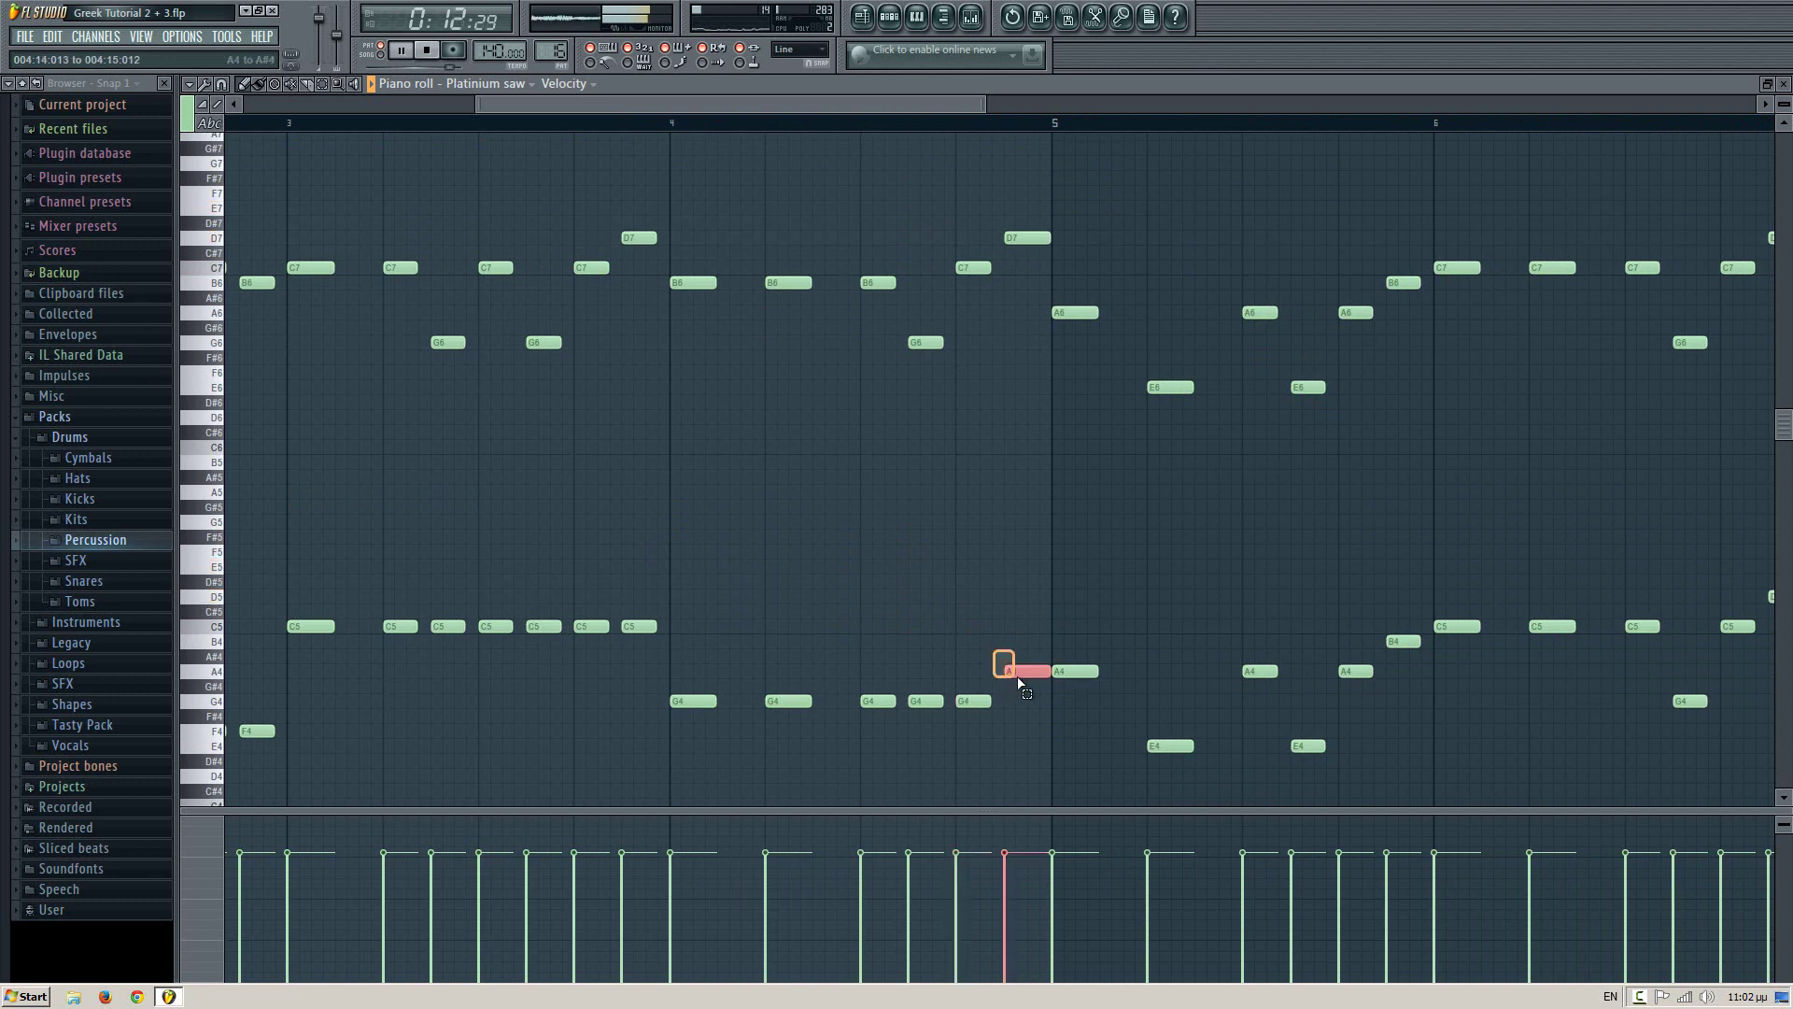
key("shift+Down")
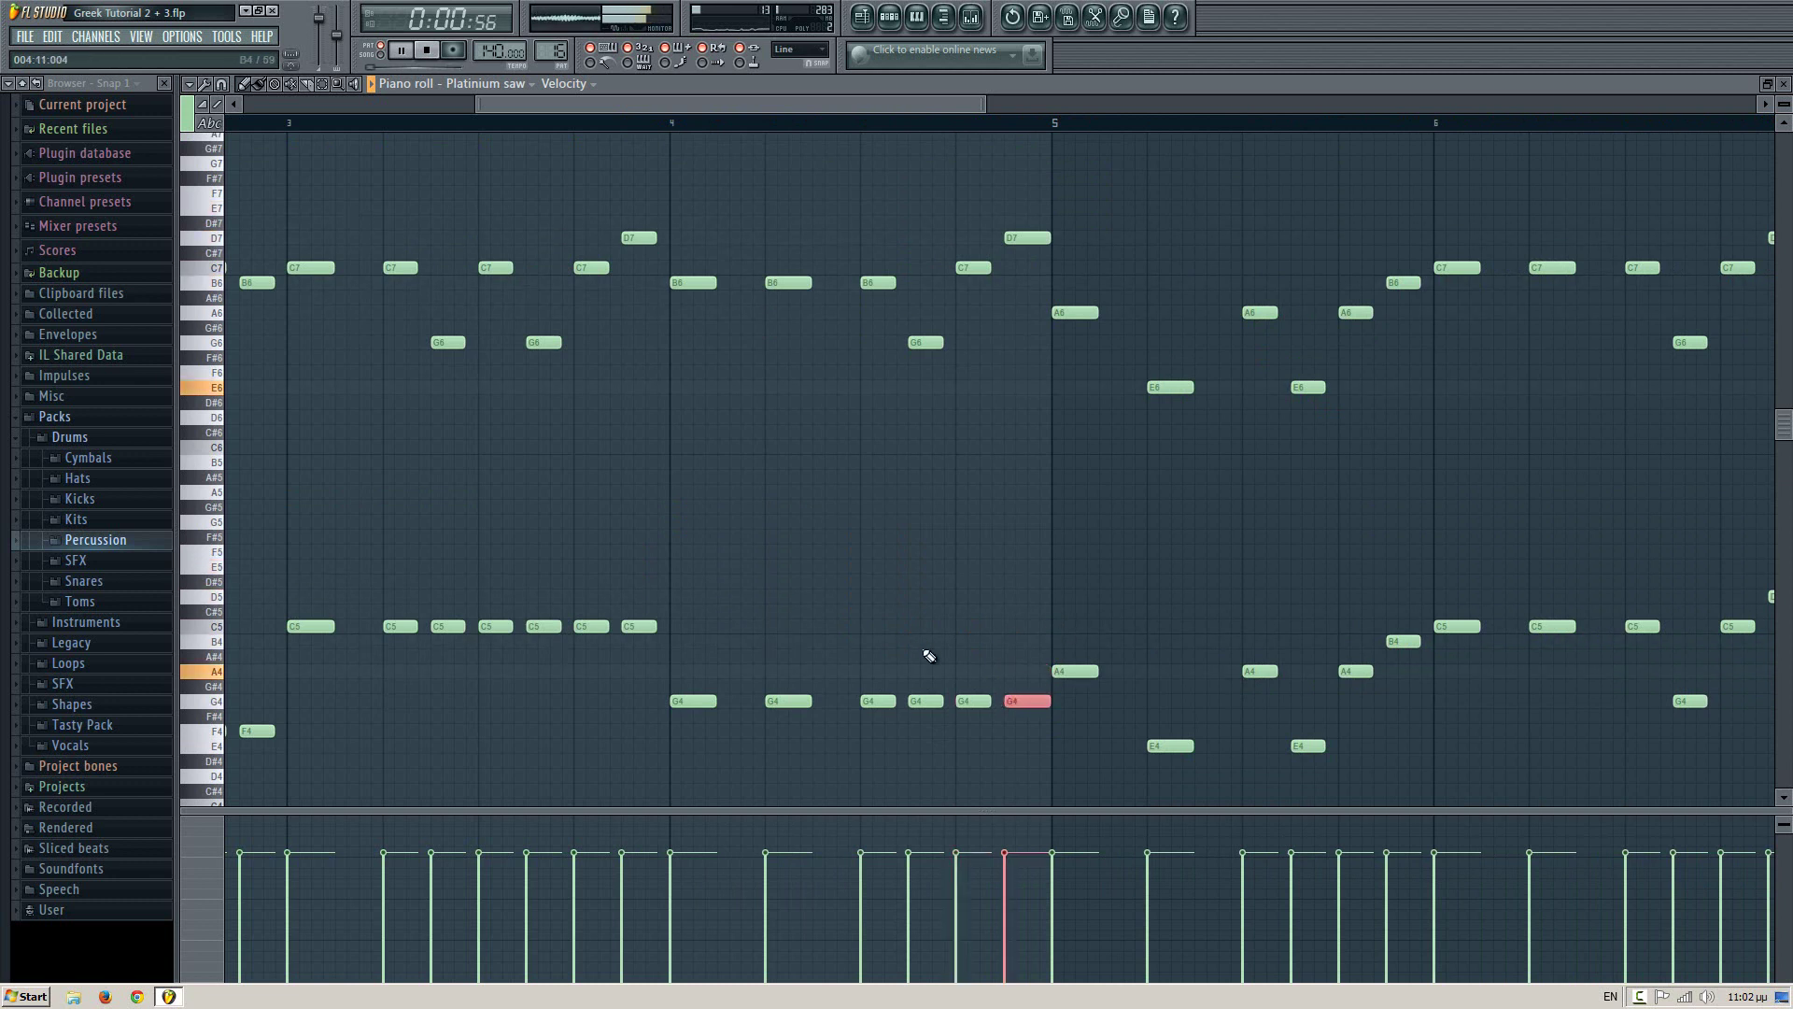
- Raise the lower layer's two E4 notes in bar 5 to A4
left_click_drag(1064, 517, 1693, 460)
left_click_drag(799, 436, 197, 416)
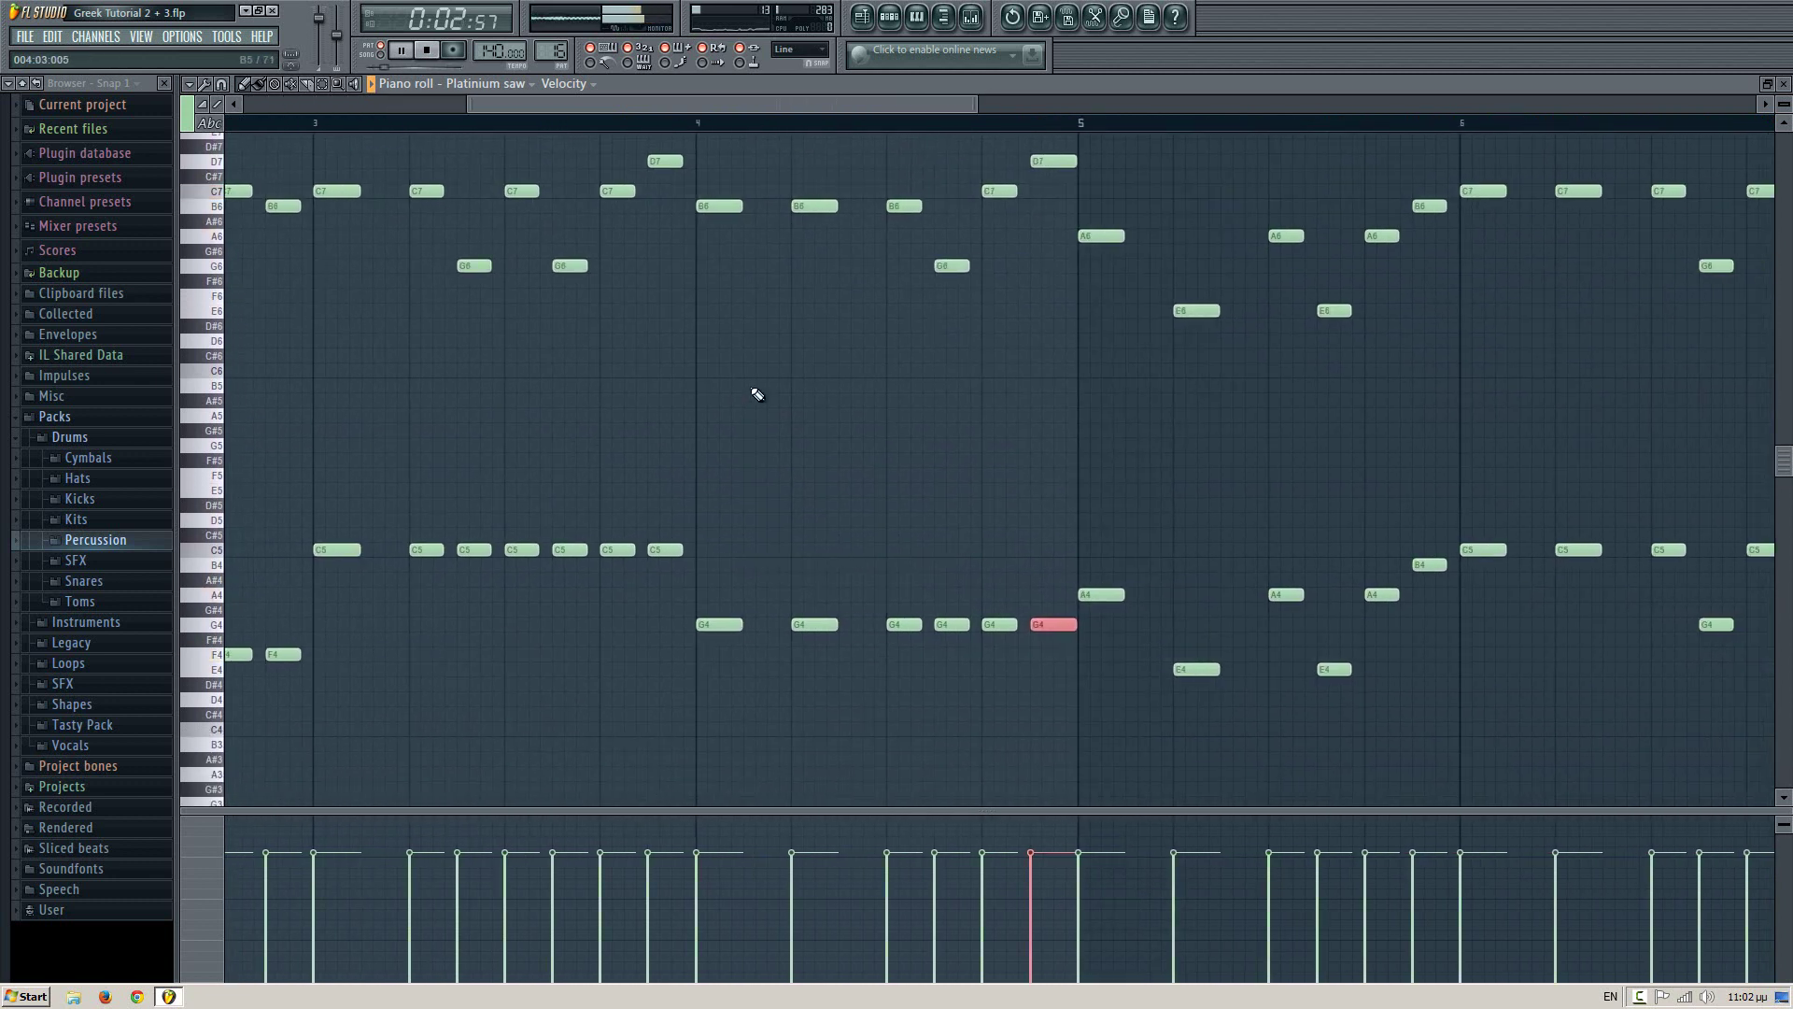
mouse_move(900, 462)
left_mouse_down()
mouse_move(693, 457)
mouse_move(713, 477)
mouse_move(687, 473)
left_mouse_up()
left_click_drag(715, 609, 939, 714)
key("Up")
key("shift+Up")
key("shift+Up")
key("shift+Up")
key("shift+Up")
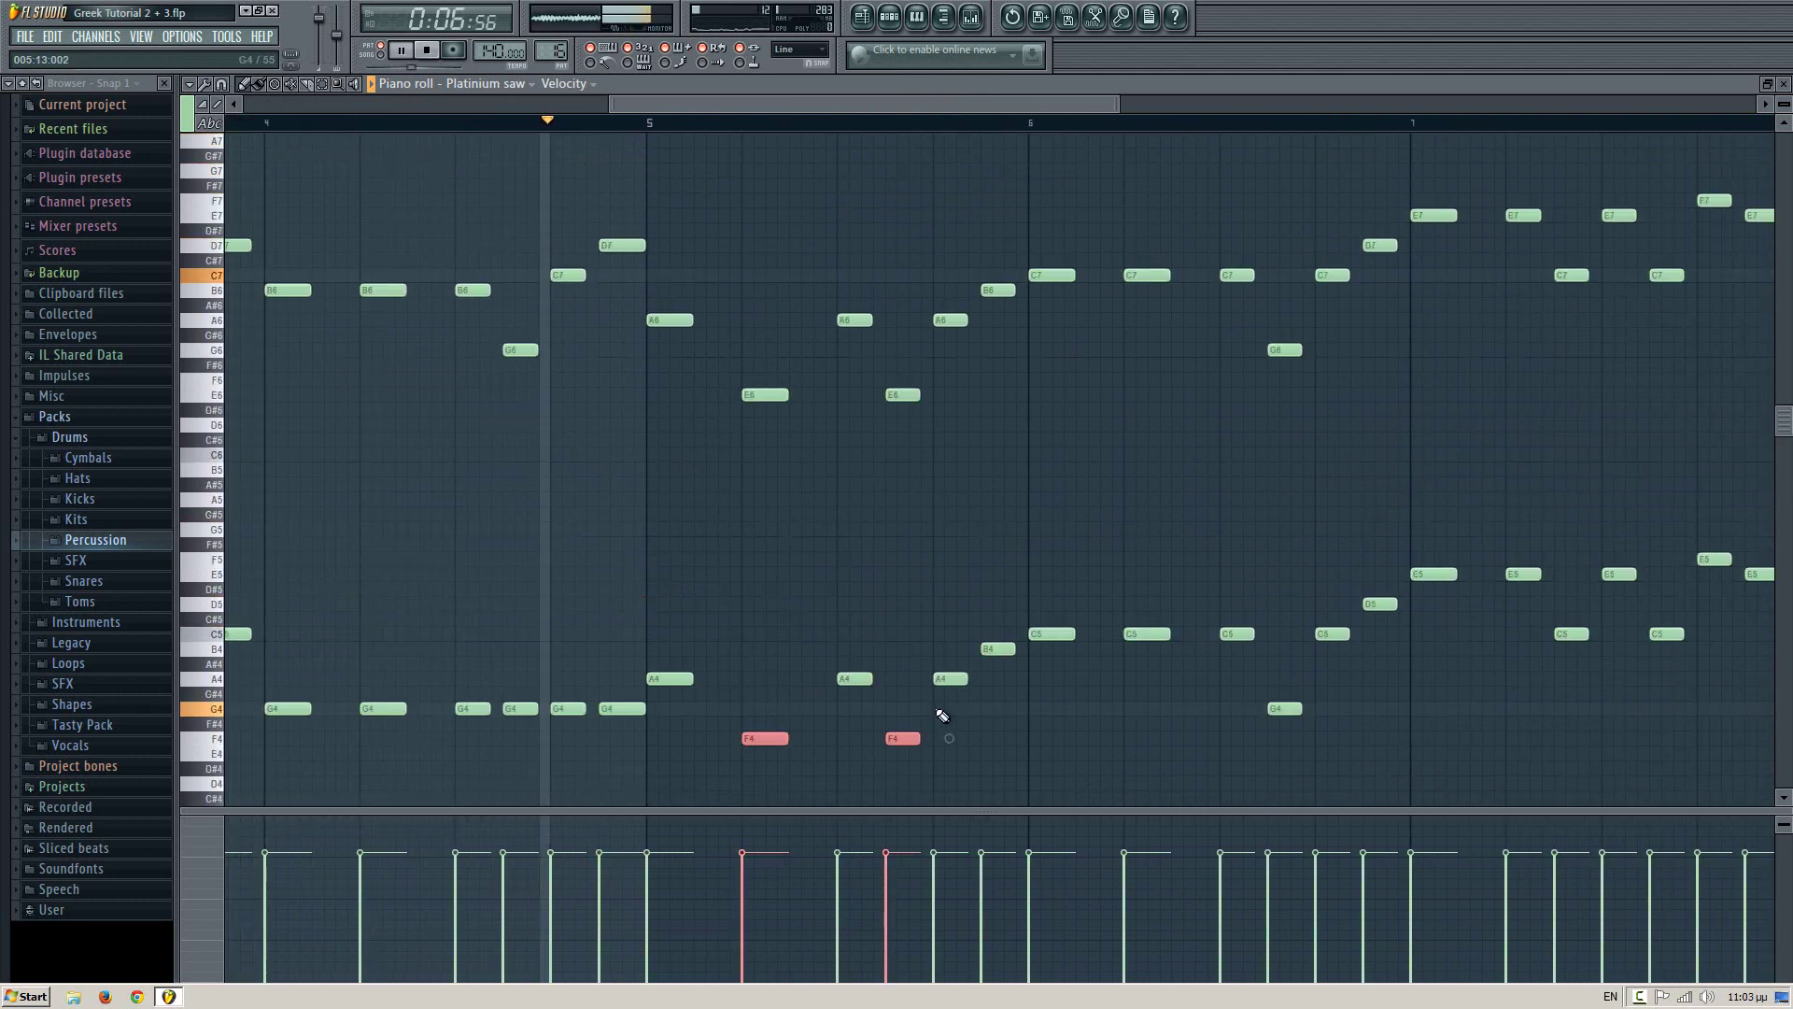
key("shift+Up")
- Lower the last lower-layer note in bar 5 to A4
left_click_drag(1068, 596, 710, 523)
scroll(728, 533, "up", 3)
key("shift+Down")
key("shift+Down")
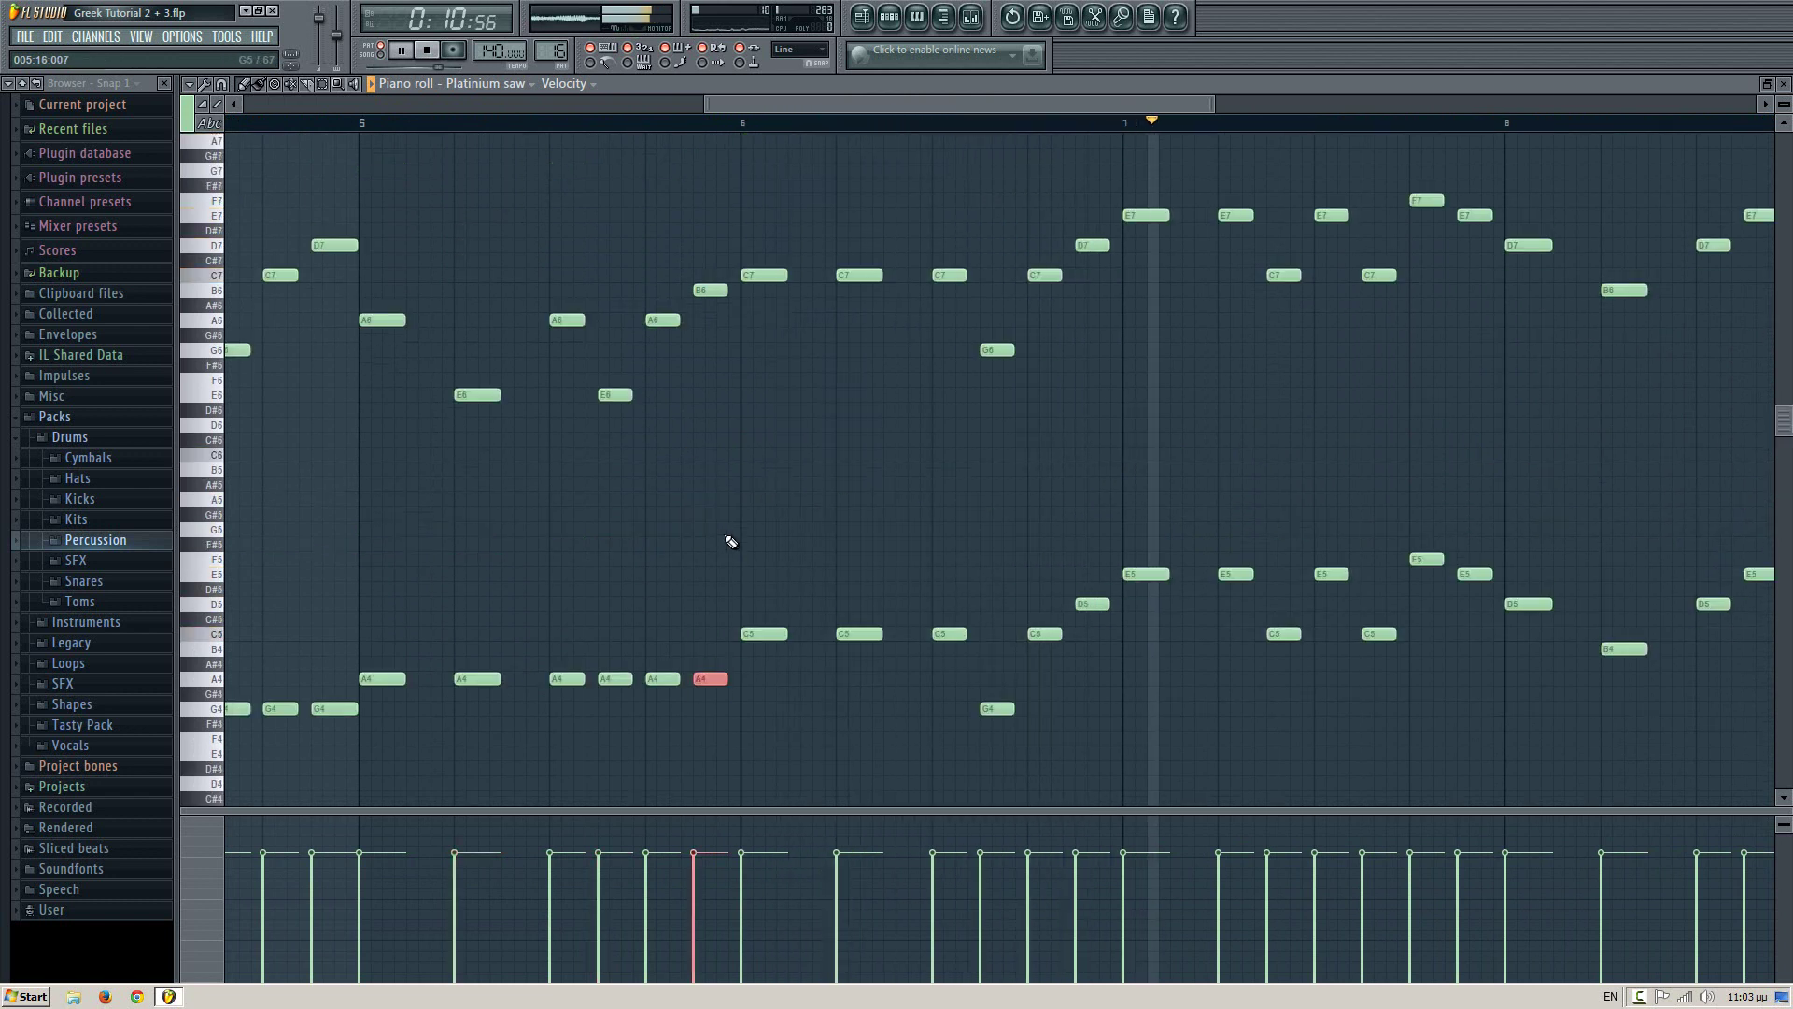
- Lower the first four lower-layer notes in bar 6 to F4
scroll(584, 404, "down", 3)
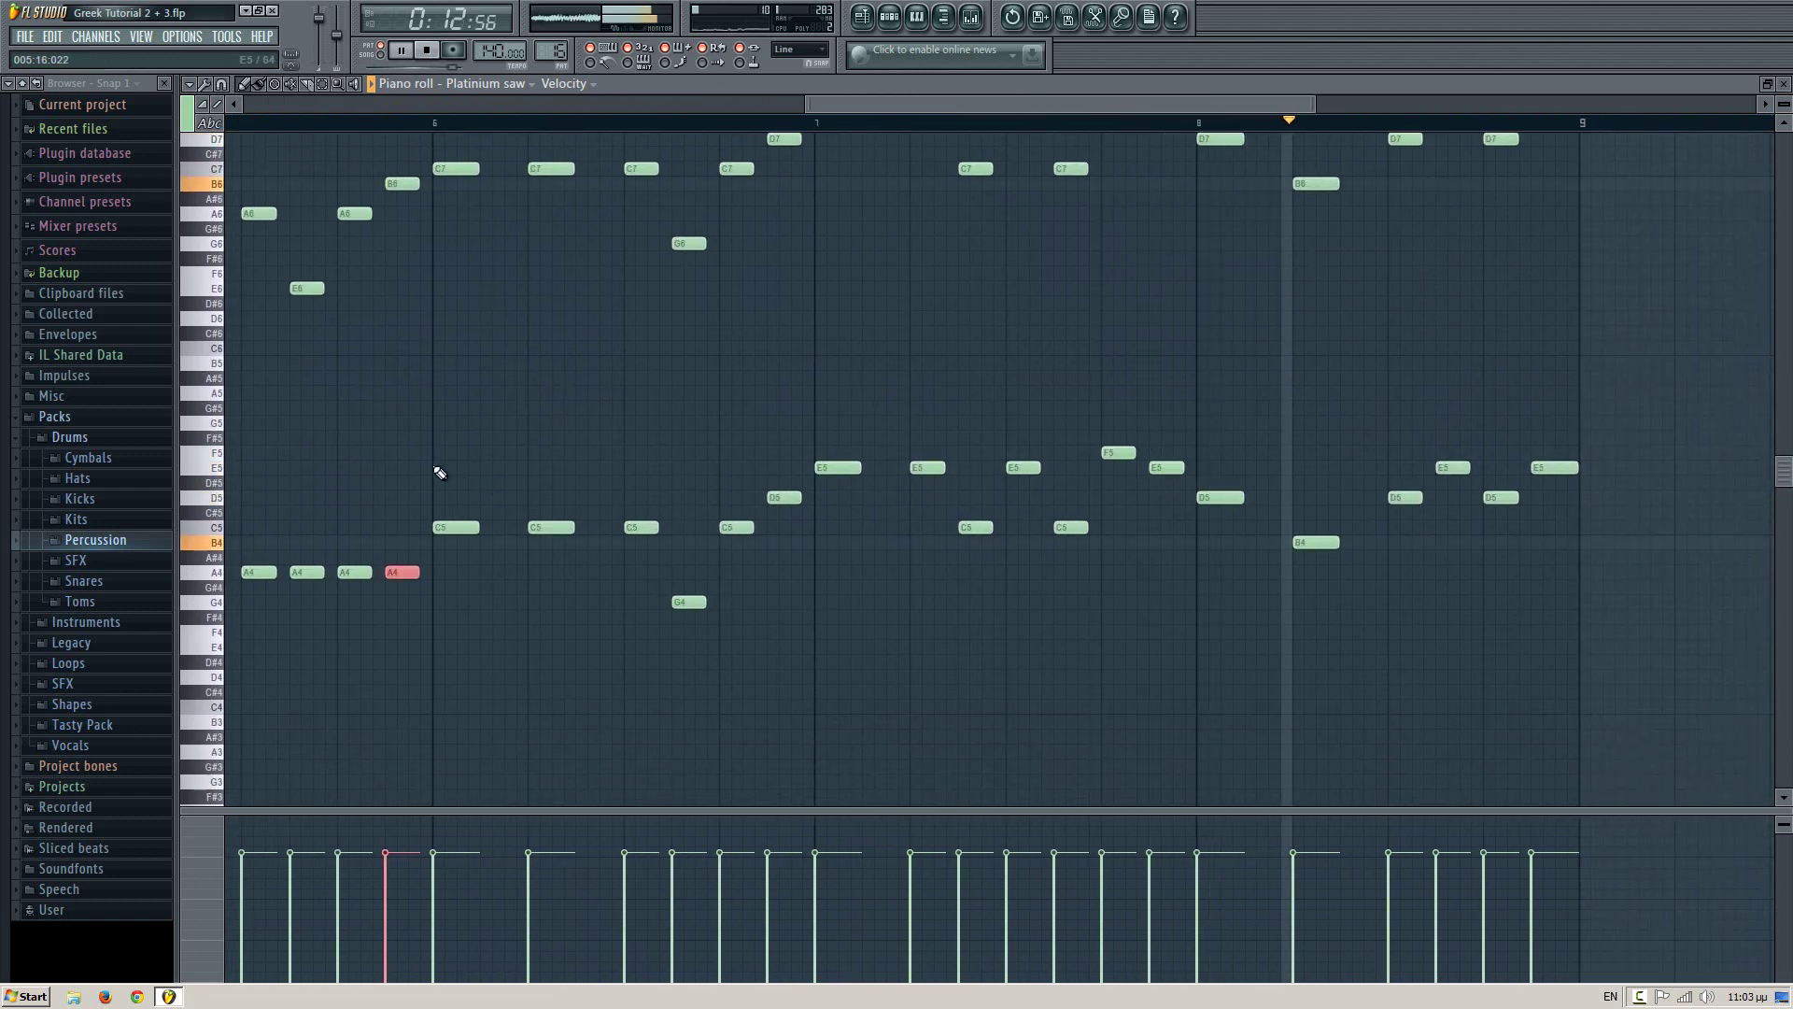
left_click_drag(434, 463, 665, 534)
scroll(632, 492, "up", 3)
key("shift+Down")
key("shift+Down")
key("shift+Down")
key("shift+Down")
key("shift+Down")
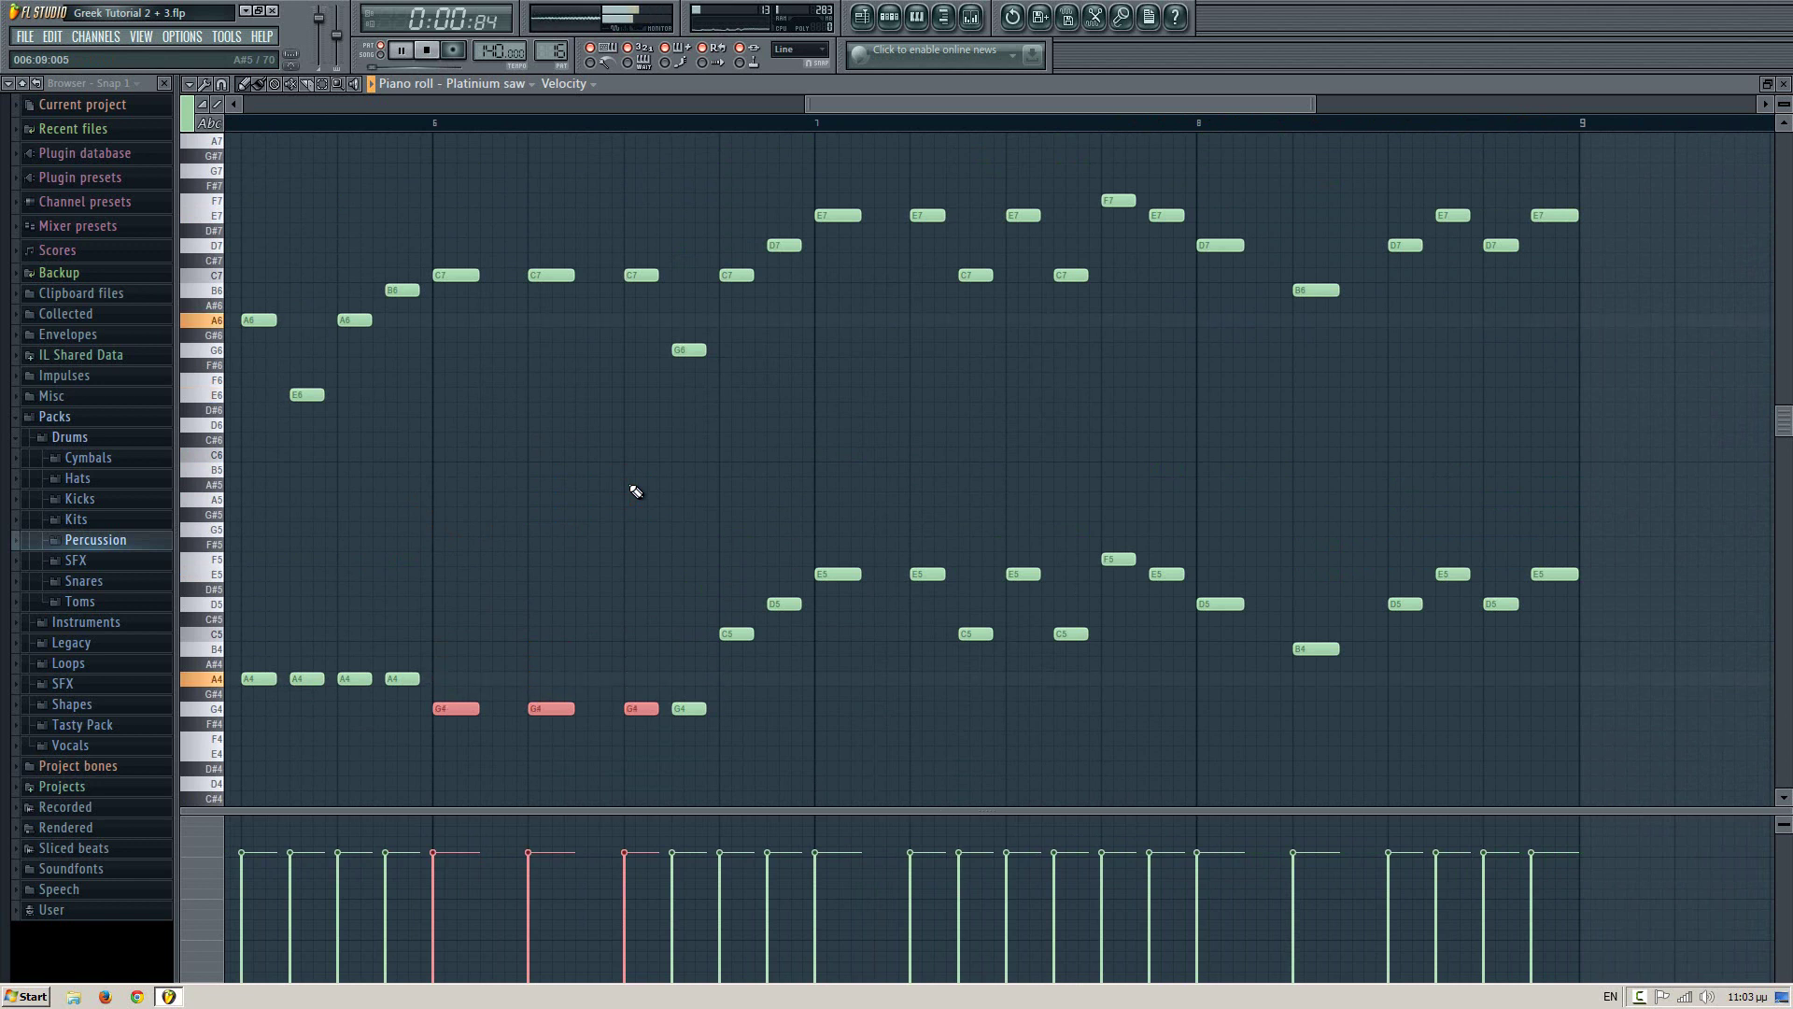
left_click_drag(467, 665, 720, 777)
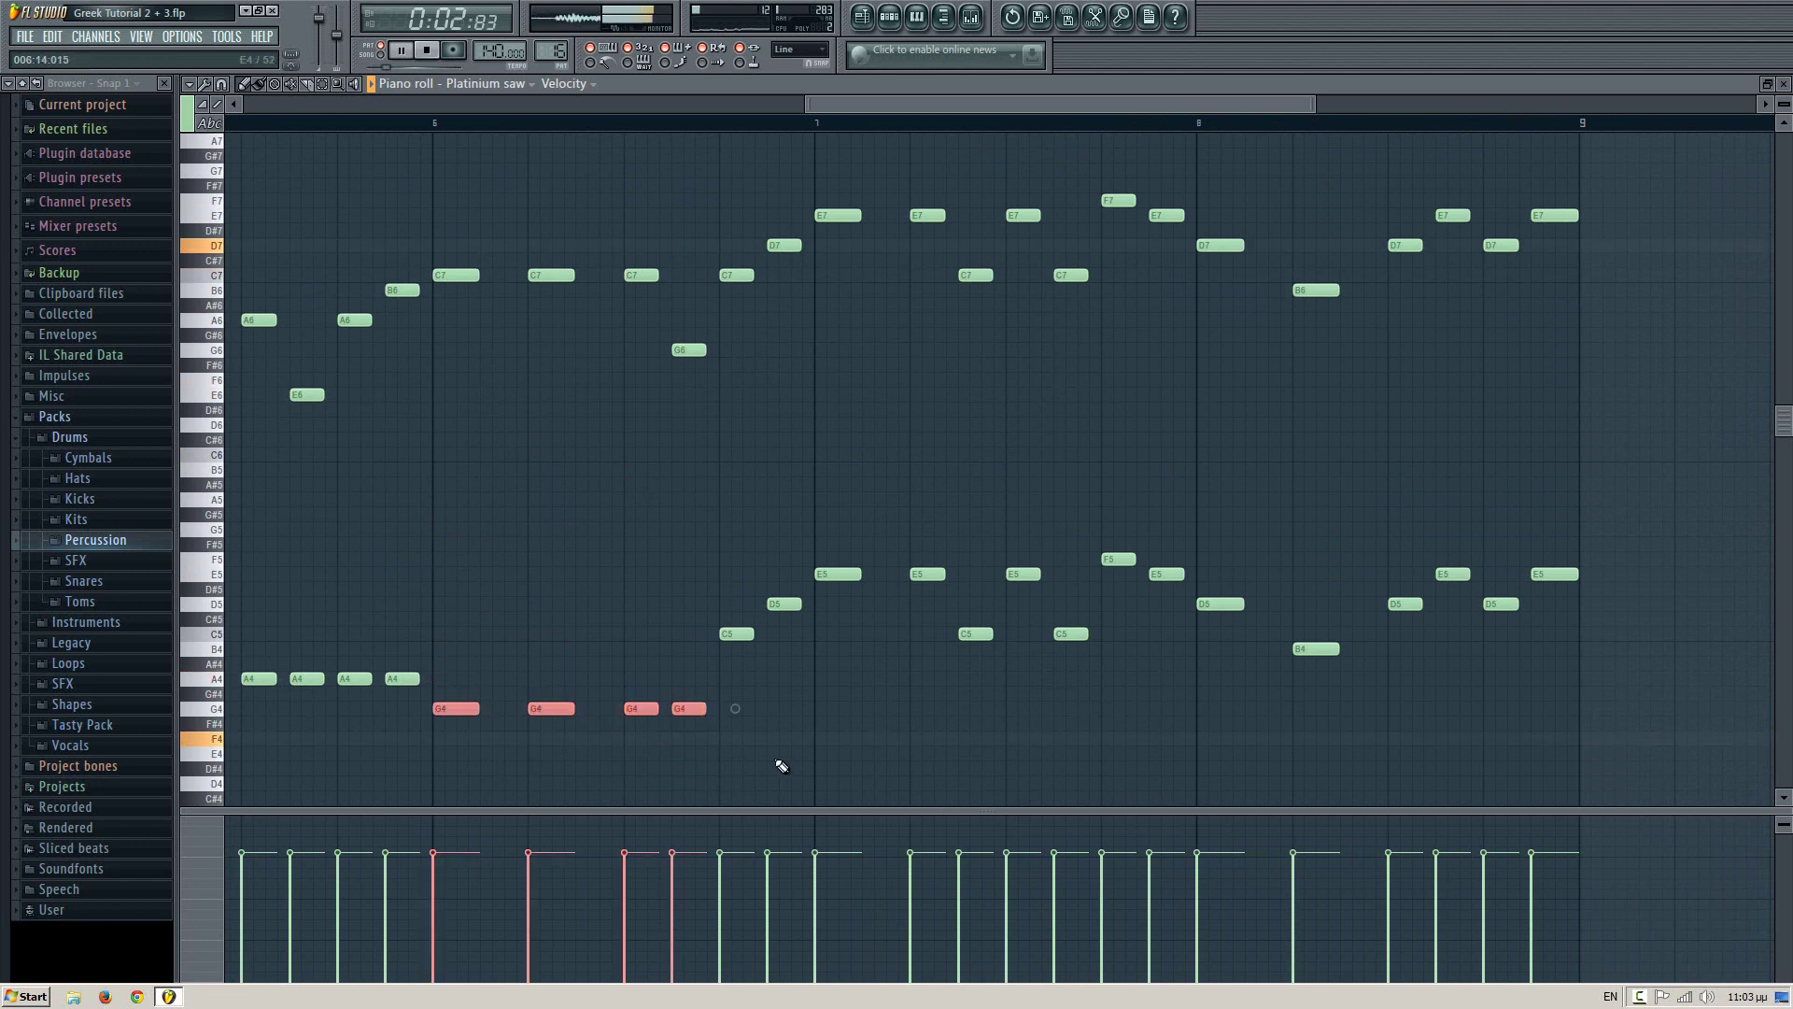
key("shift+Down")
key("shift+Down")
- Lower the last two lower-layer notes in bar 6 to F4
left_click_drag(647, 538, 805, 658)
key("shift+Down")
key("shift+Down")
key("shift+Down")
key("shift+Down")
key("shift+Down")
key("shift+Down")
key("shift+Down")
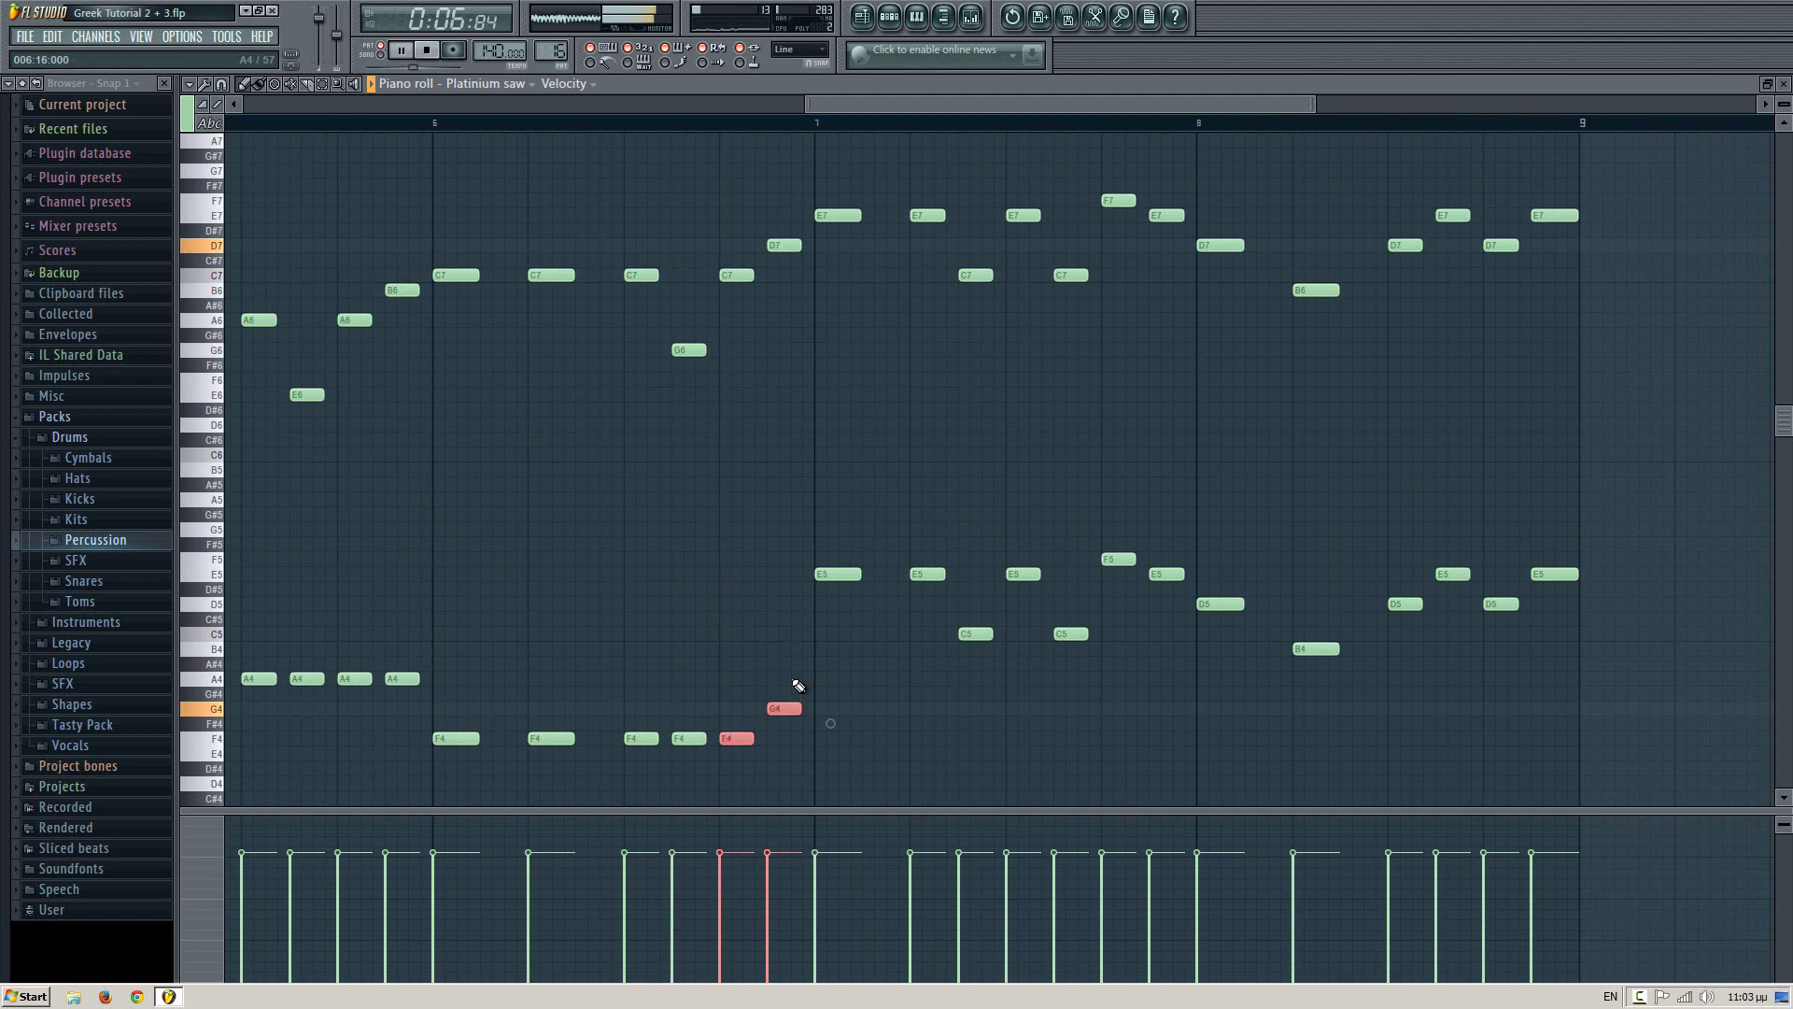
left_click_drag(708, 628, 829, 720)
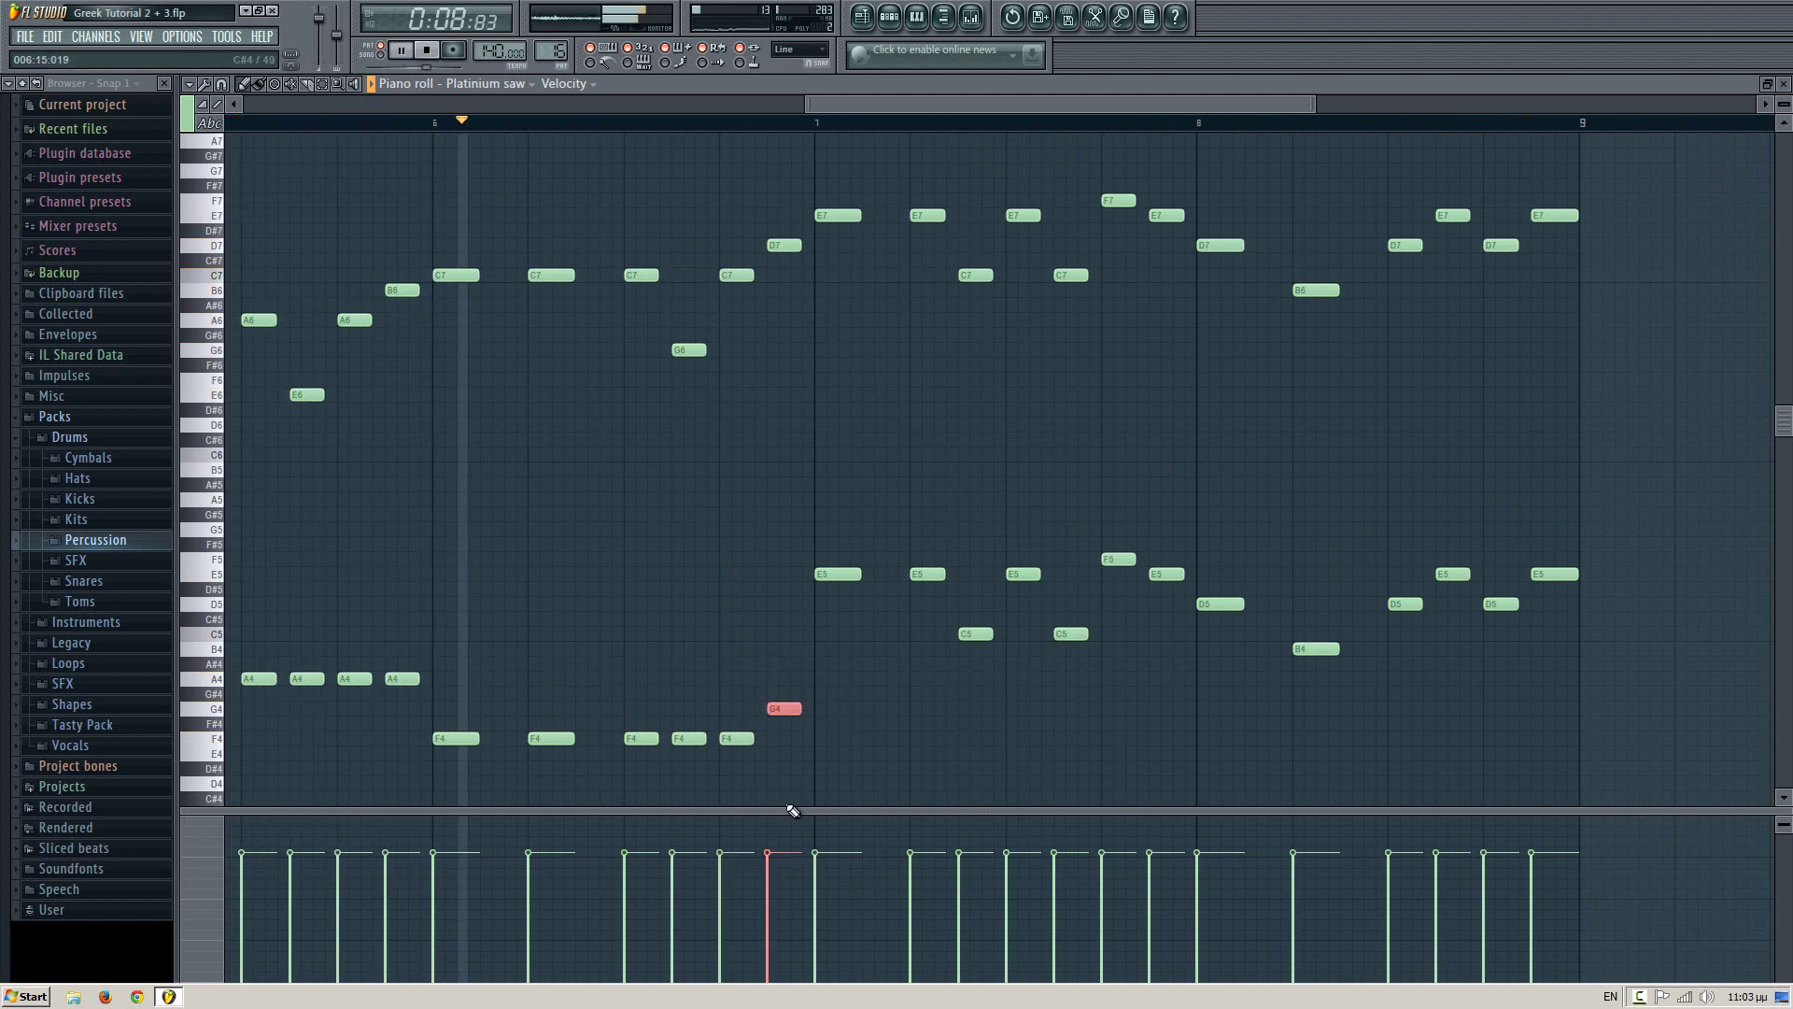
key("shift+Down")
key("shift+Down")
- Lower the first three E5 notes of the lower layer in bar 7 to C5
left_click_drag(878, 642, 675, 632)
left_click_drag(577, 503, 846, 580)
key("shift+Down")
key("shift+Down")
key("shift+Down")
key("shift+Down")
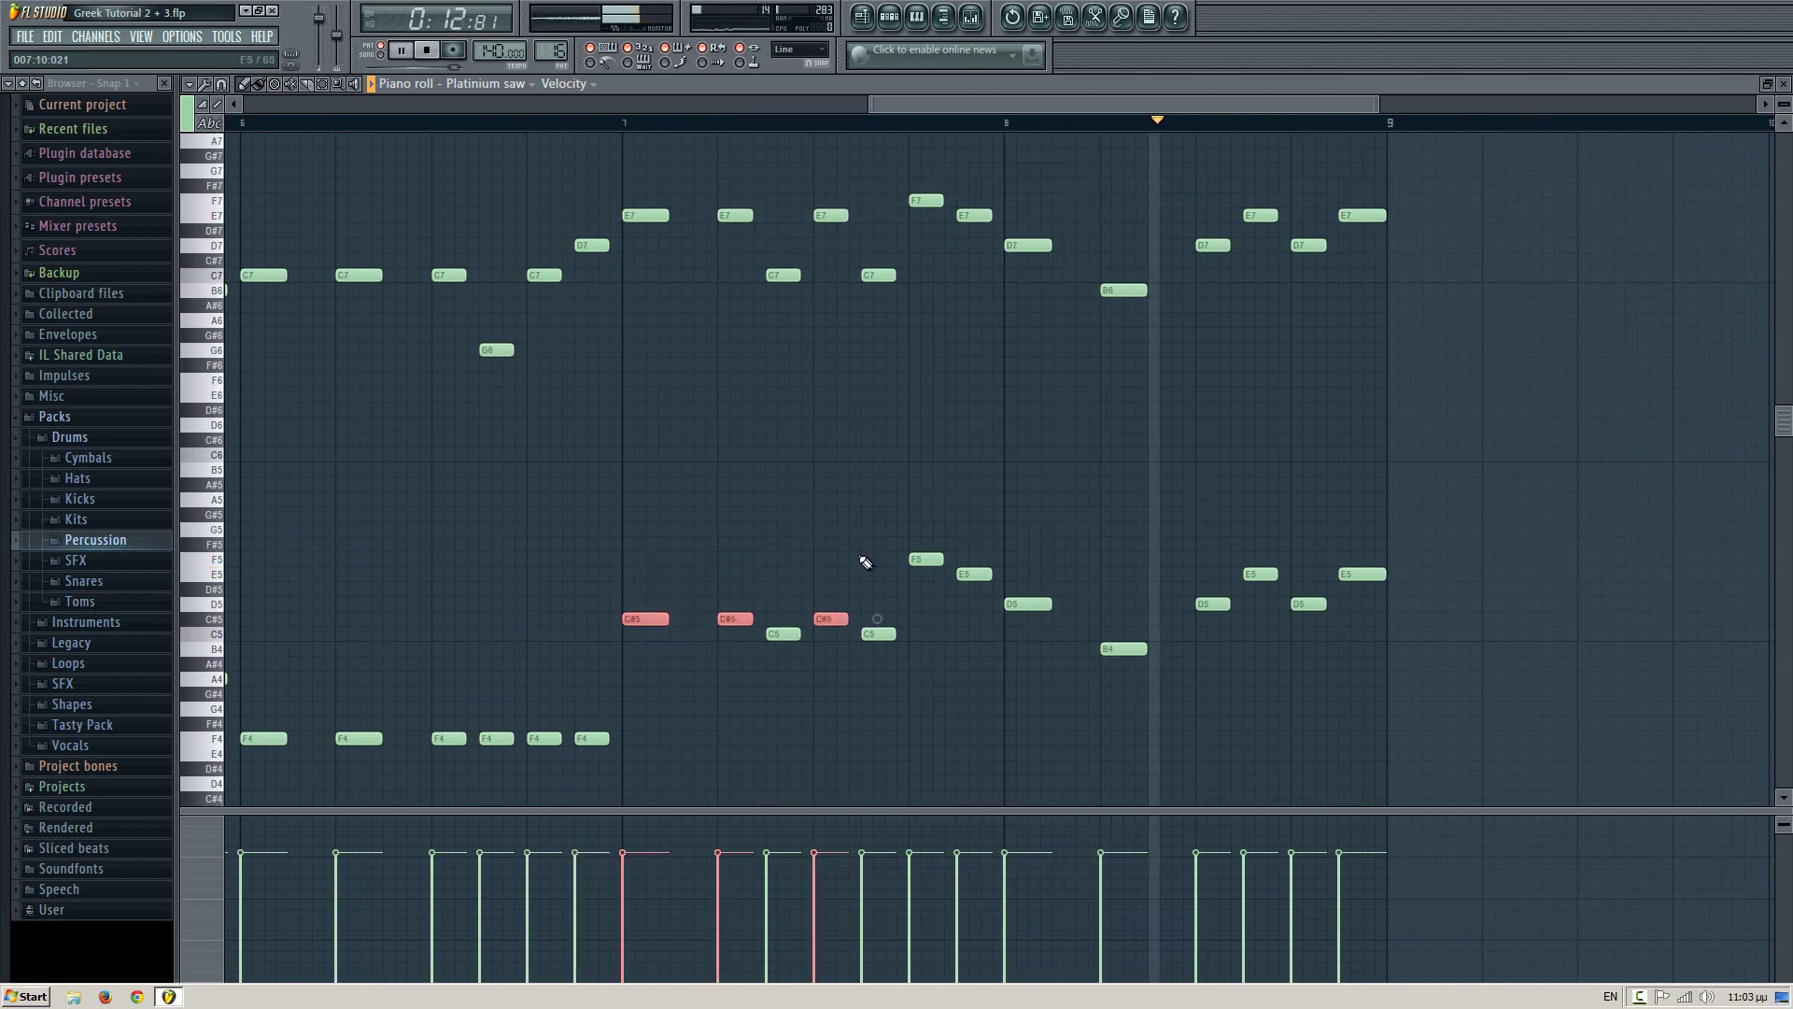
- Bring the last two lower-layer notes in bar 7 to C5
left_click_drag(859, 480, 996, 581)
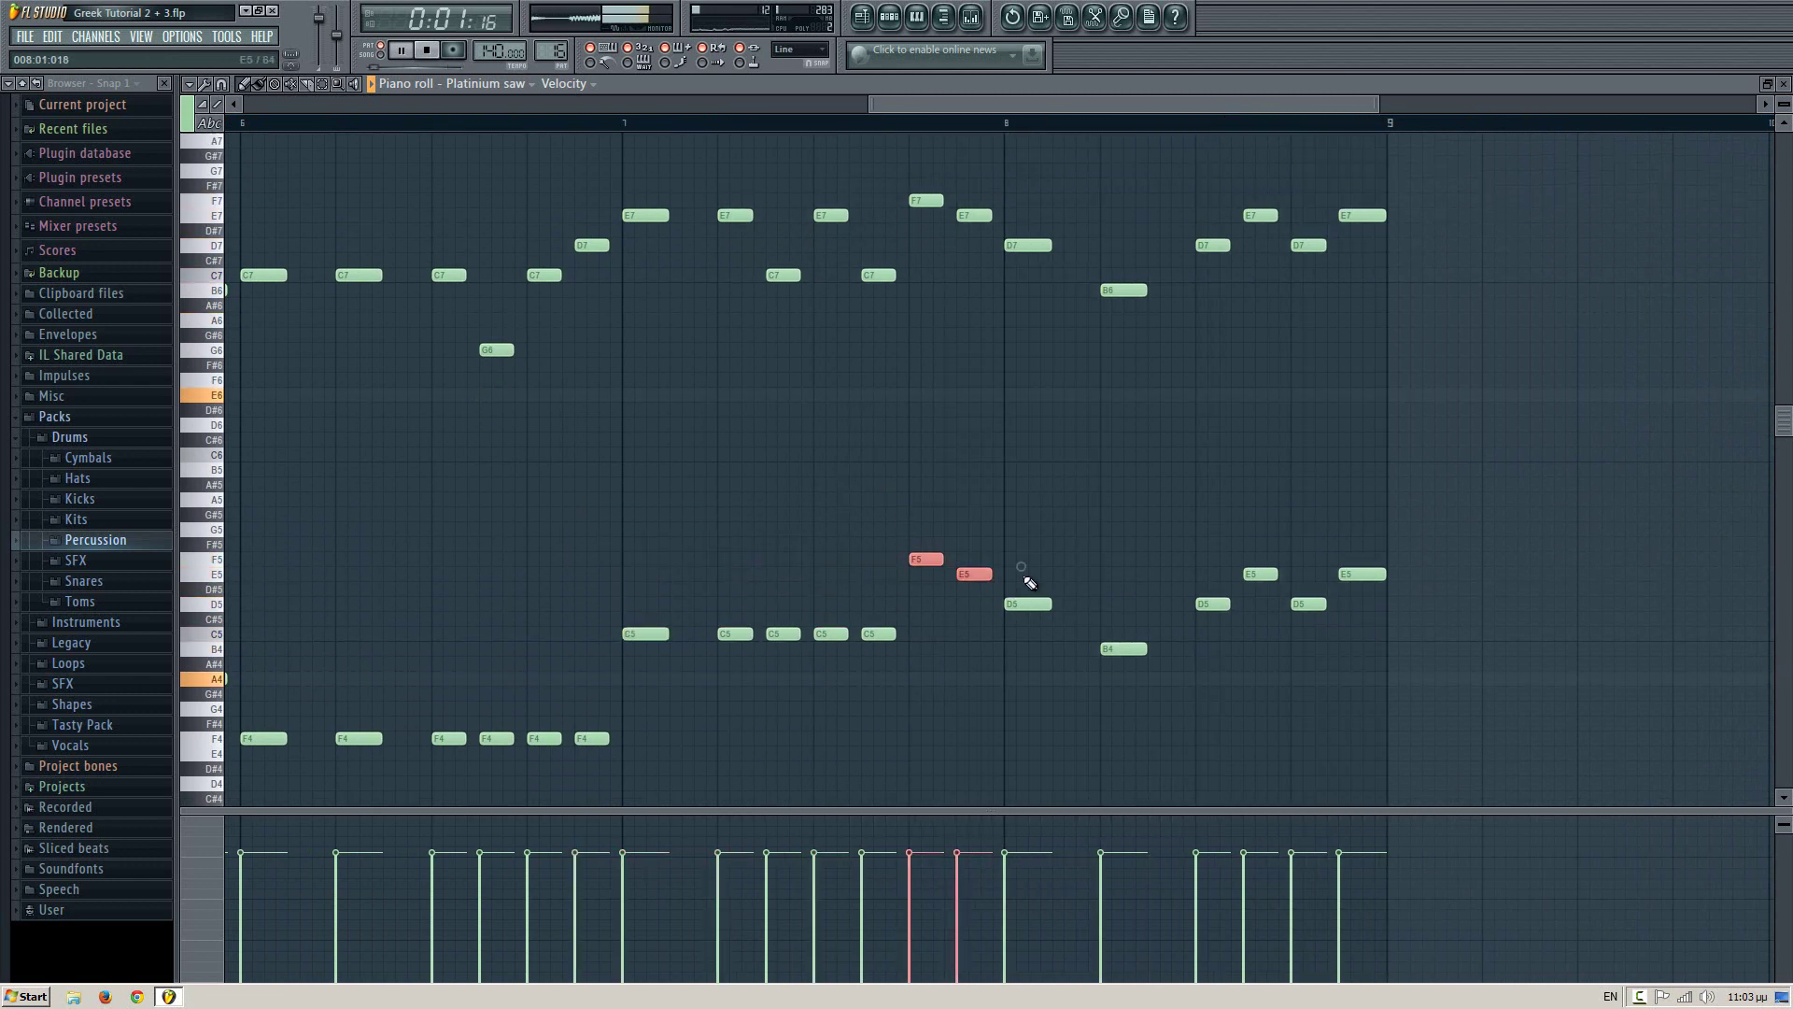
key("shift+Down")
key("shift+Down")
key("shift+Down")
key("shift+Down")
key("shift+Down")
left_click_drag(1014, 701, 983, 639)
key("shift+Up")
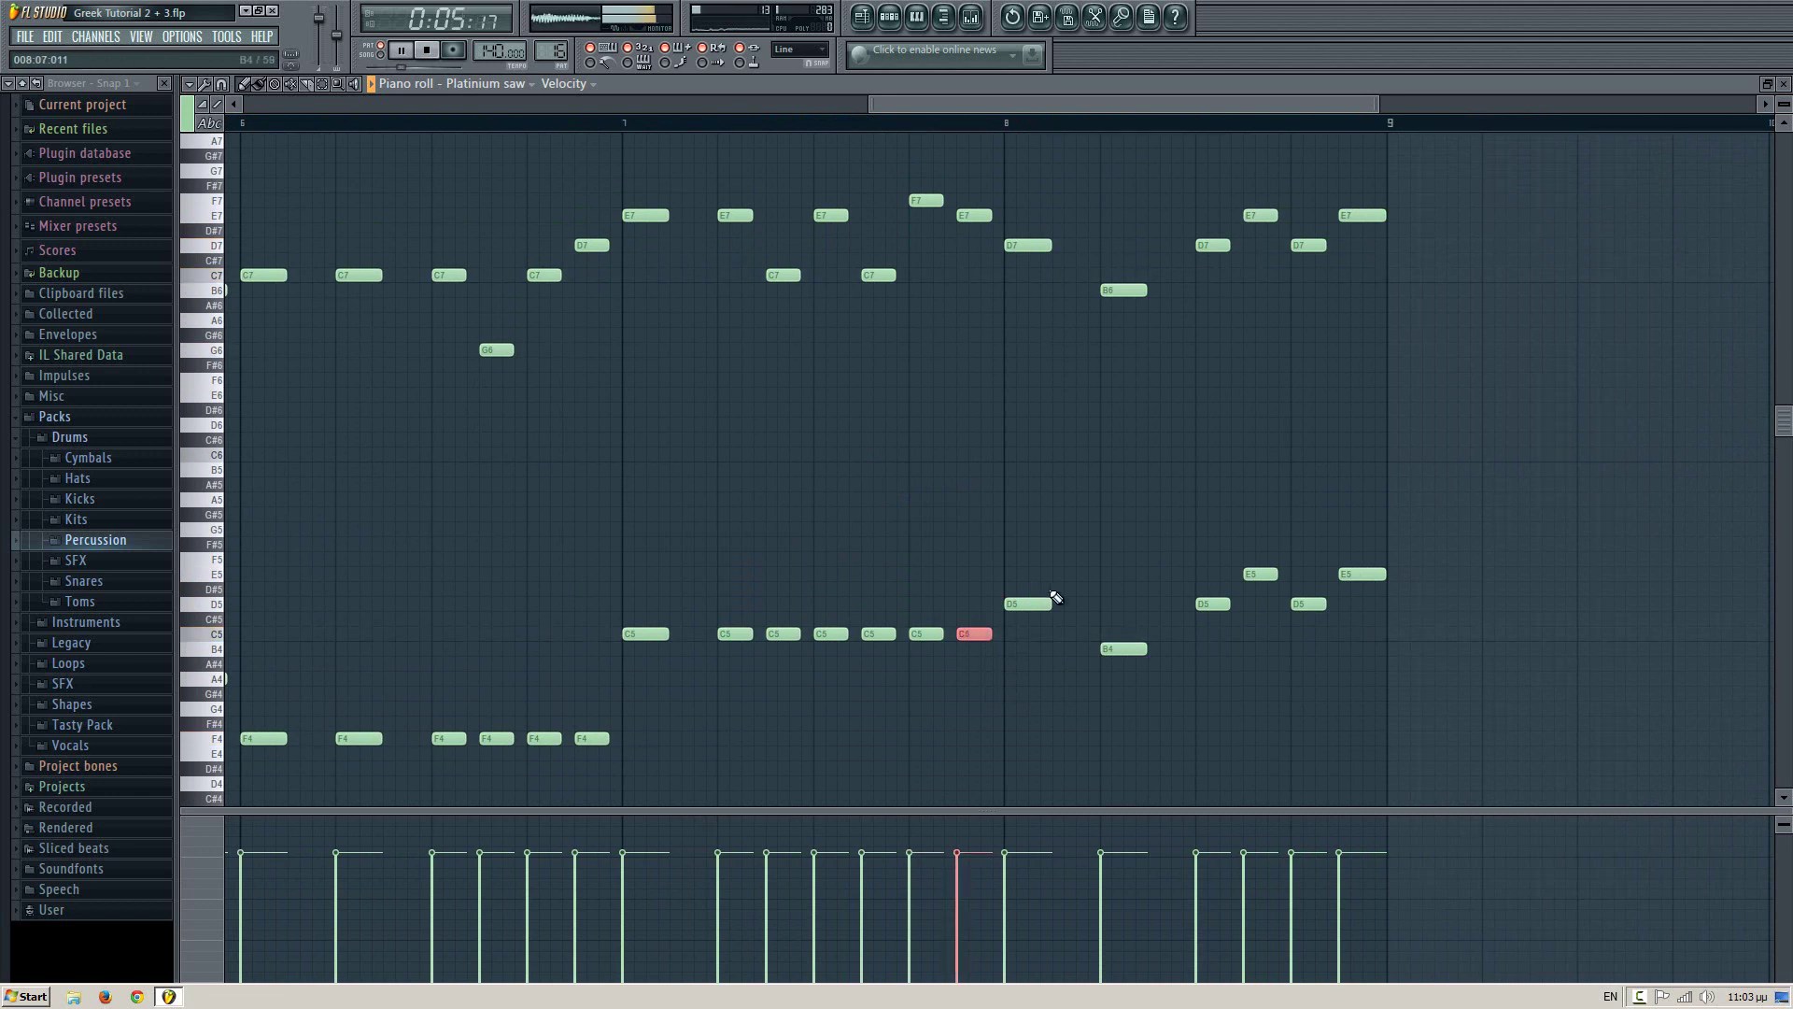
- Bring all of the lower layer's notes in bar 8 to G4, stop playback and close the piano roll
left_click_drag(1016, 479, 1510, 741)
key("shift+Down")
key("shift+Down")
key("shift+Down")
key("shift+Down")
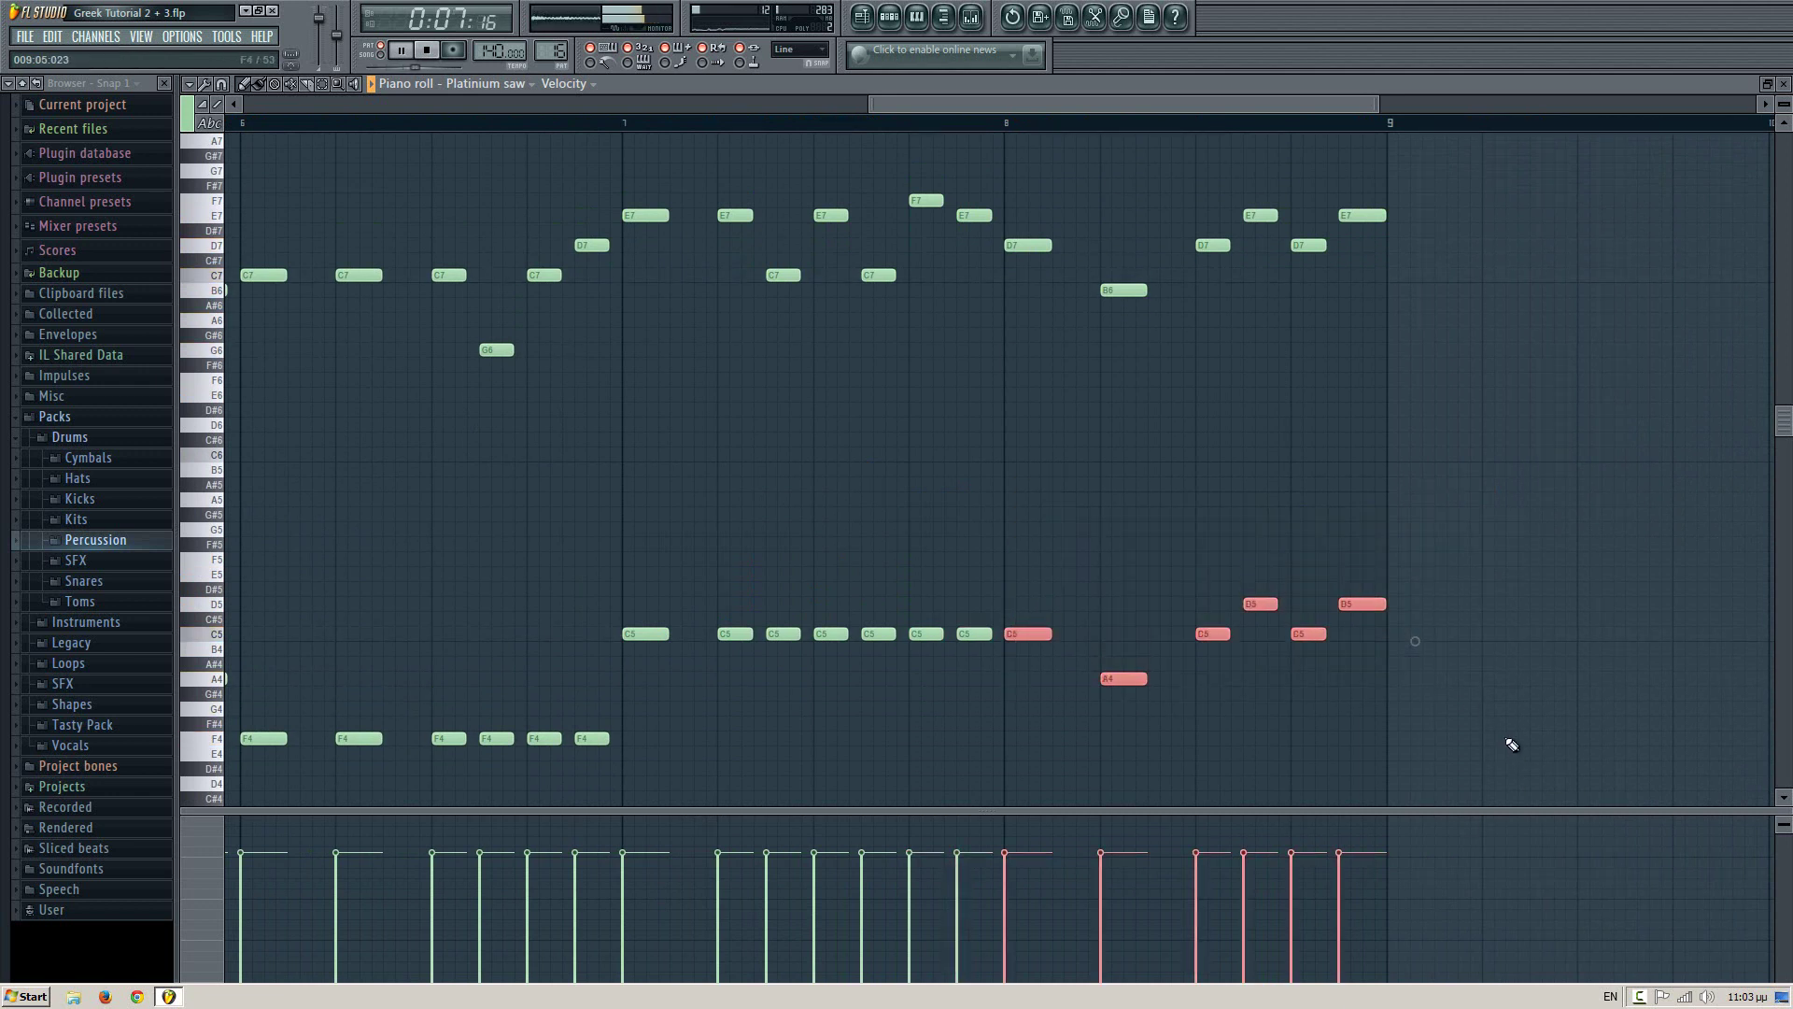
left_click_drag(1521, 566, 1001, 662)
key("shift+Down")
key("shift+Down")
key("shift+Down")
left_click_drag(1212, 582, 1438, 695)
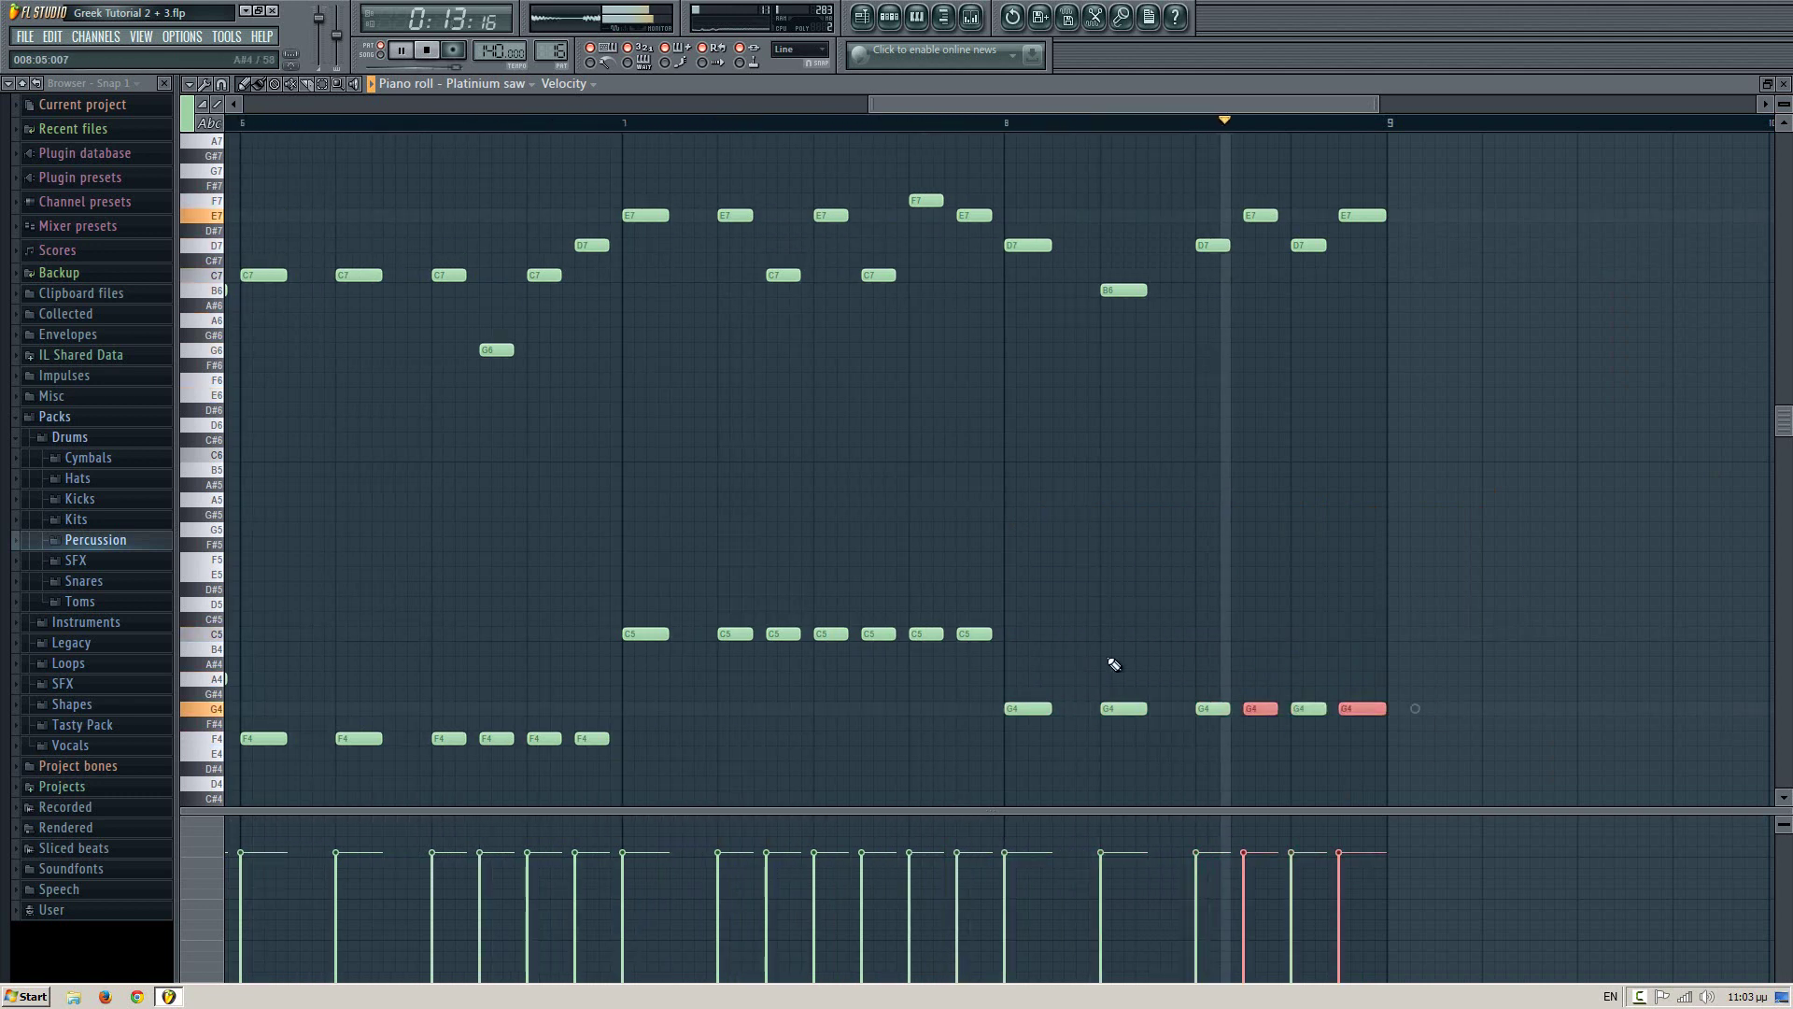
key("space")
key("Escape")
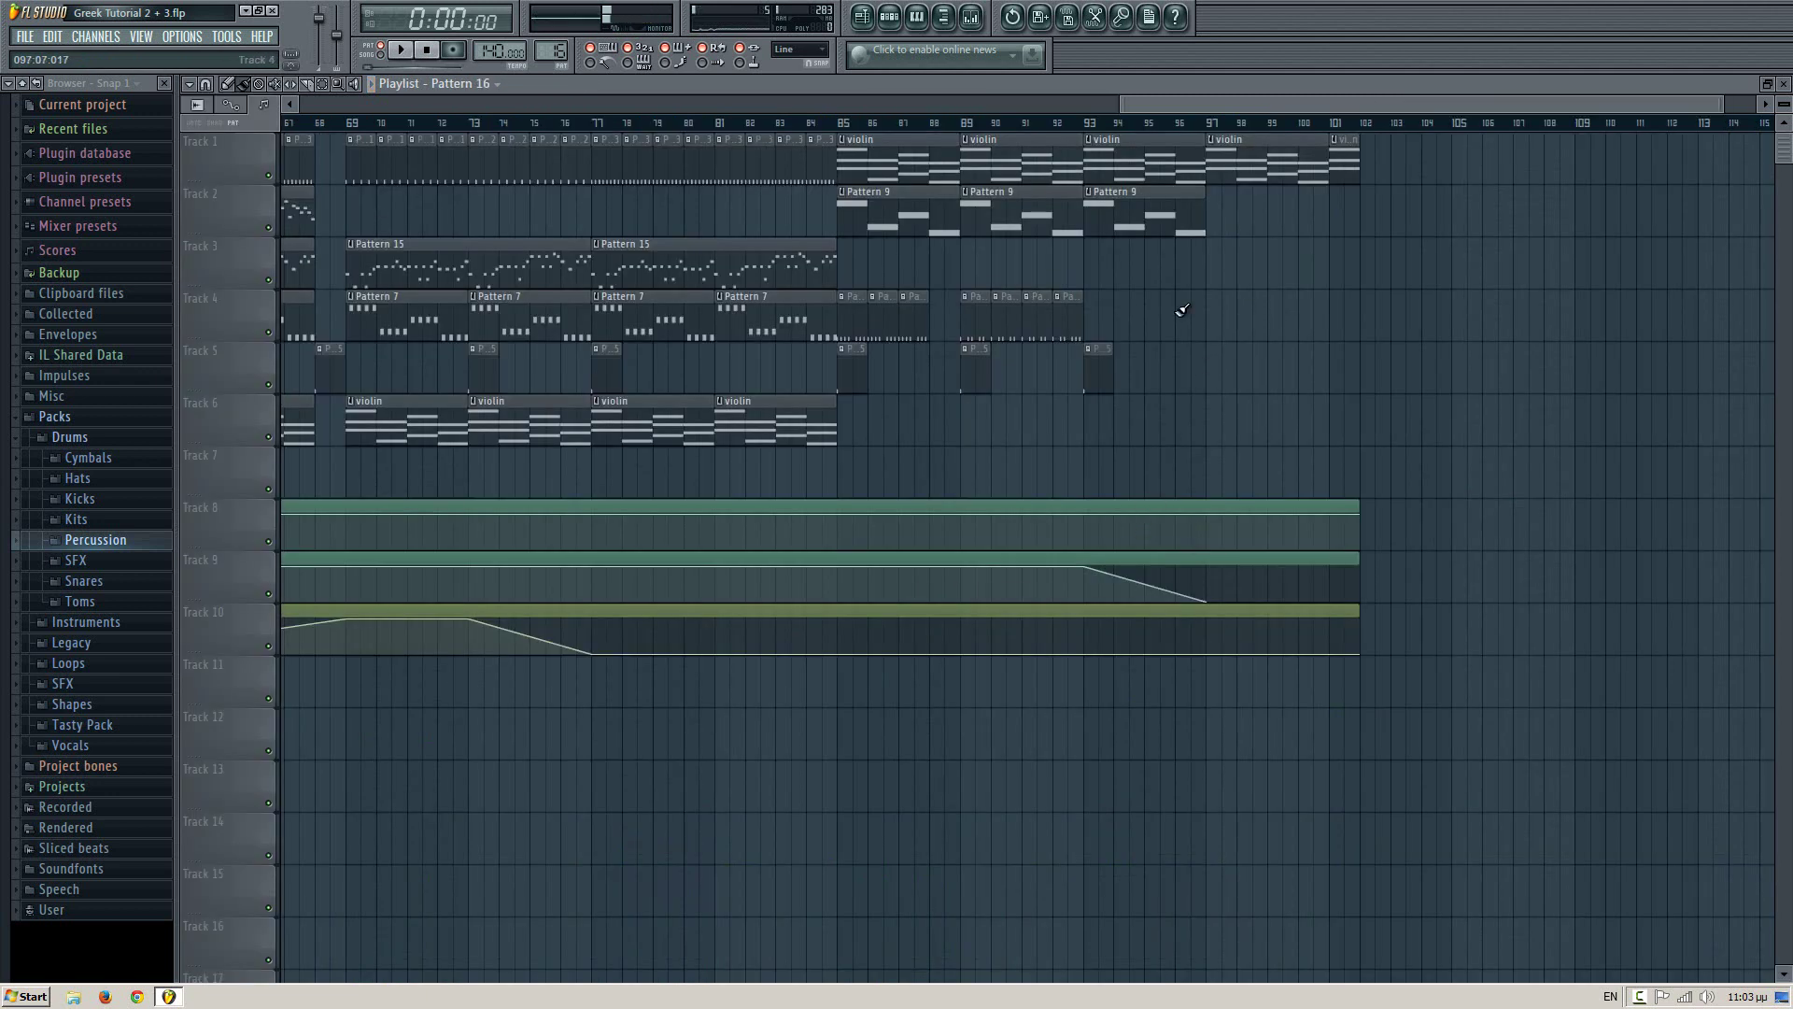
- Place Pattern 16 at bars 85 and 93 on Track 3 and play the song from just before bar 85
left_click(840, 270)
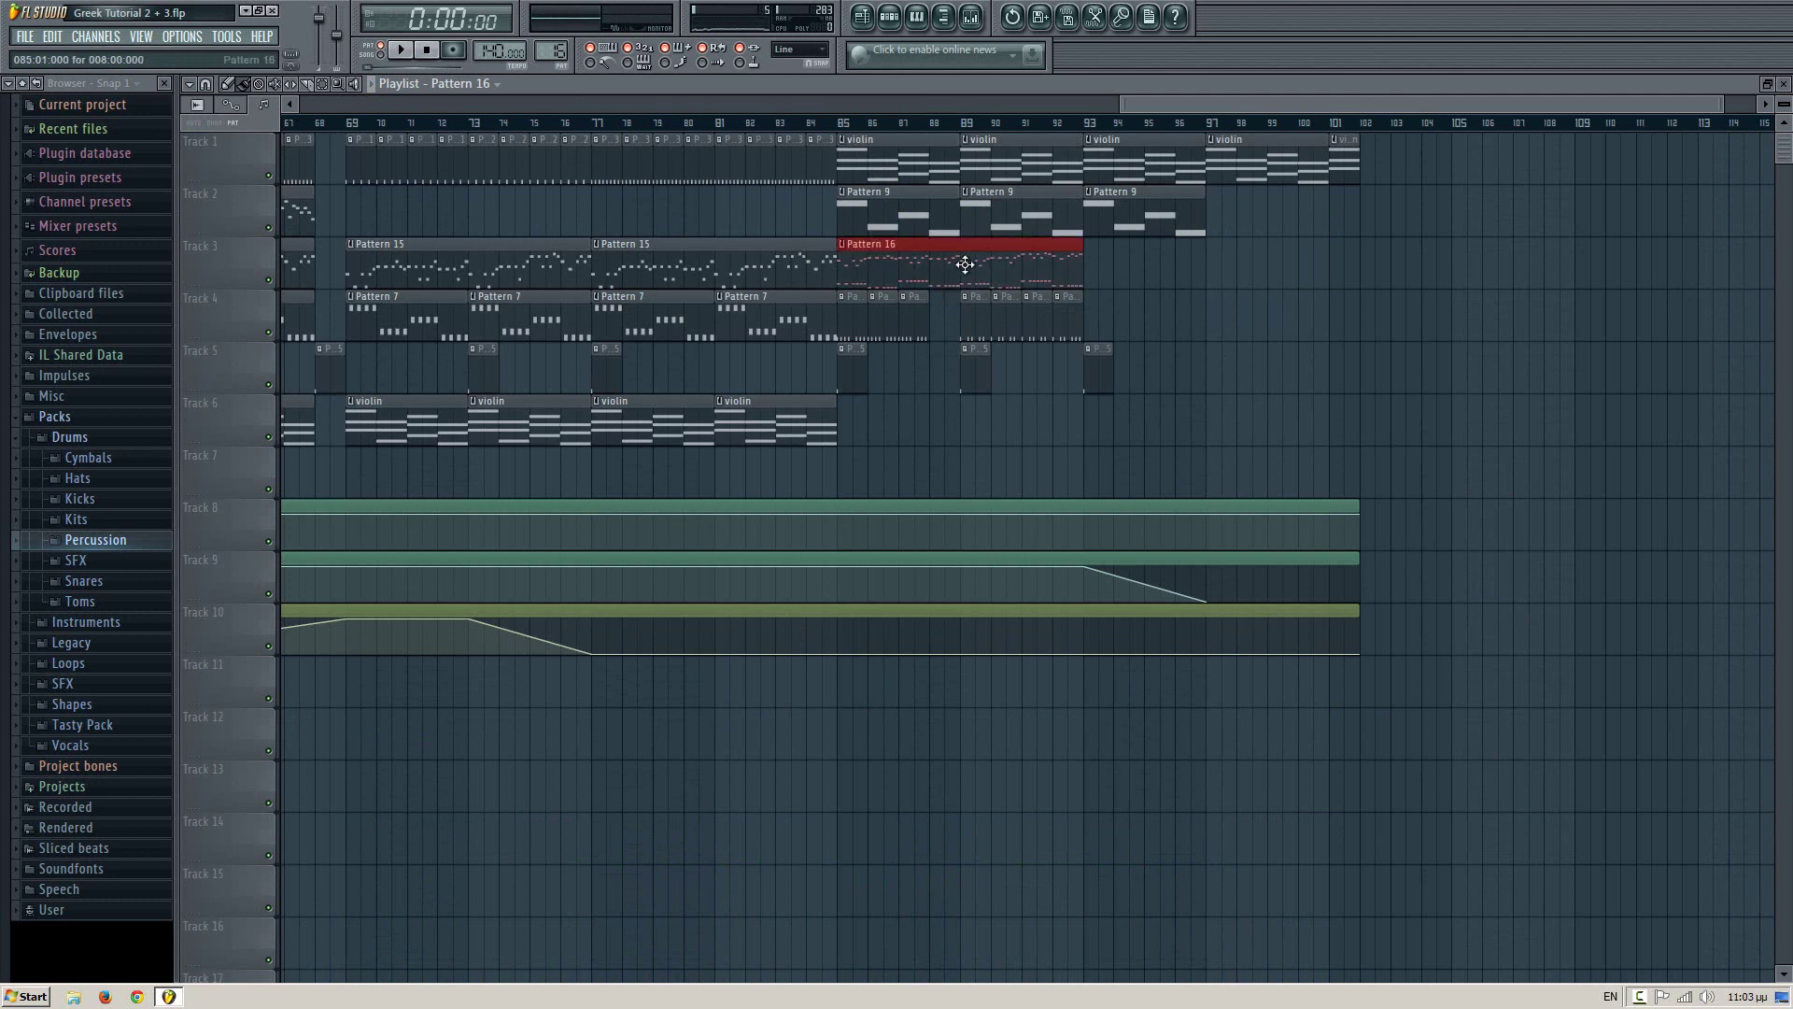
left_click(822, 124)
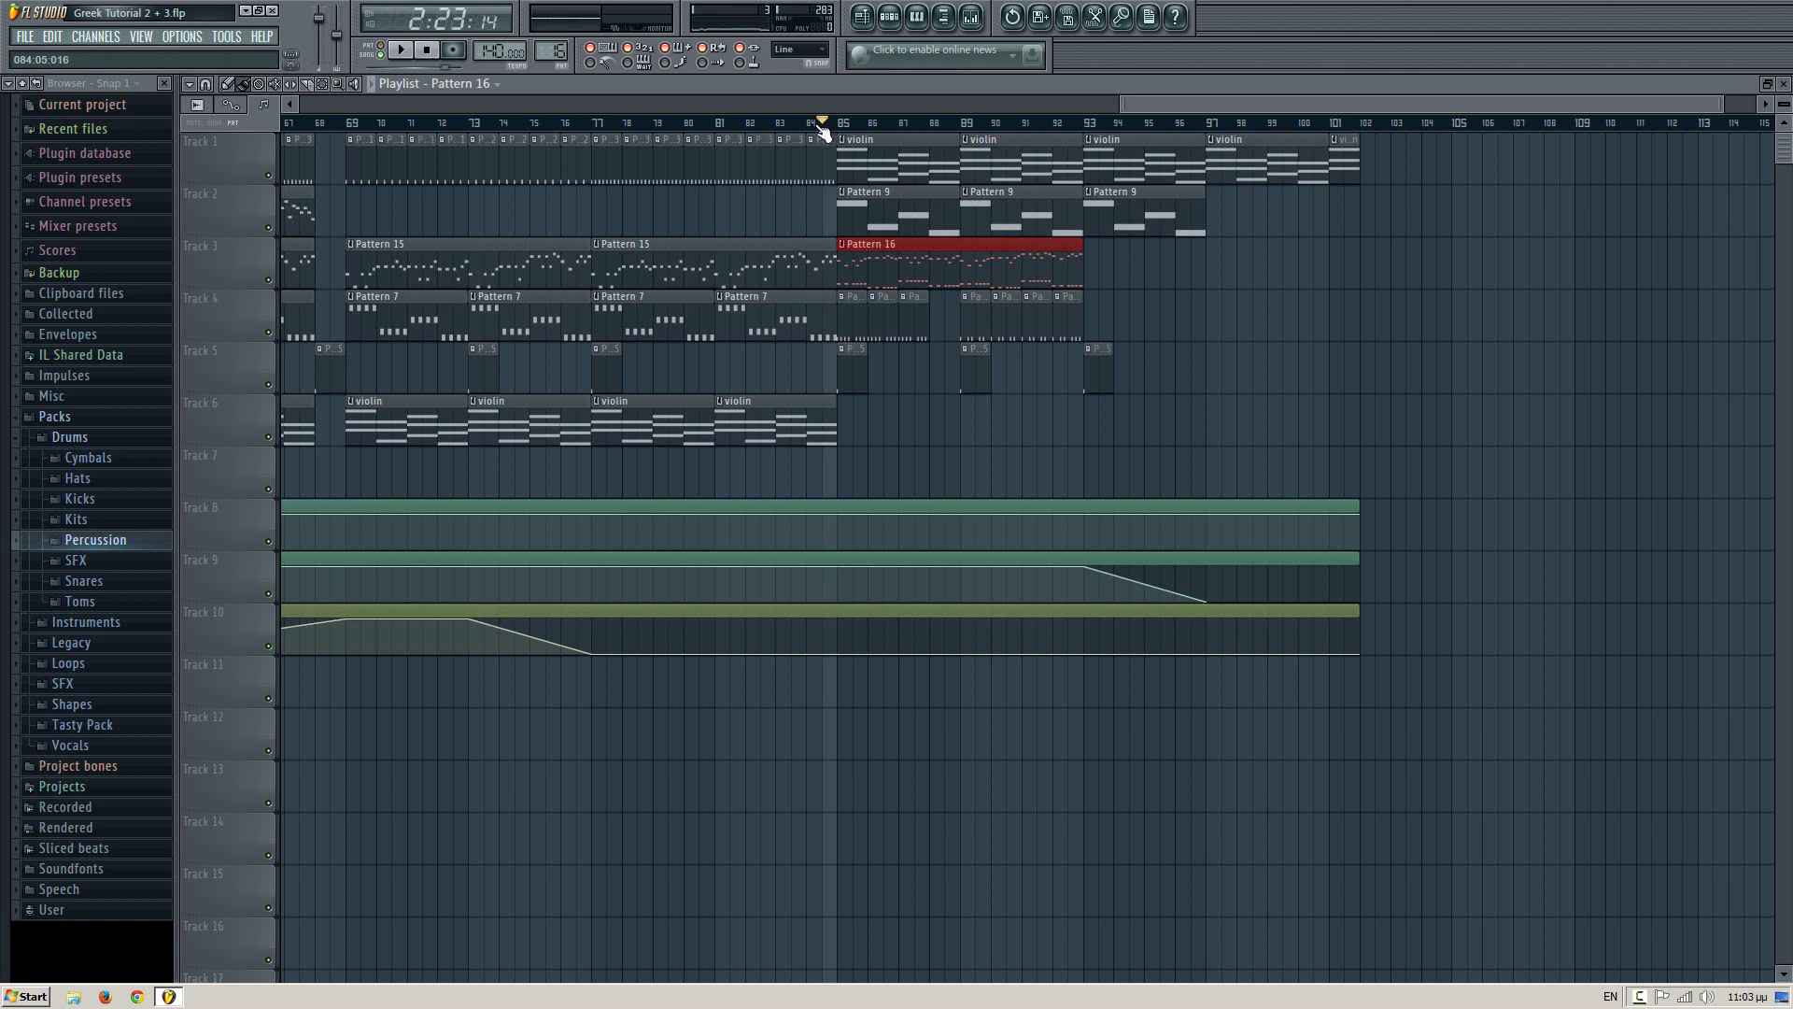
left_click(1096, 254)
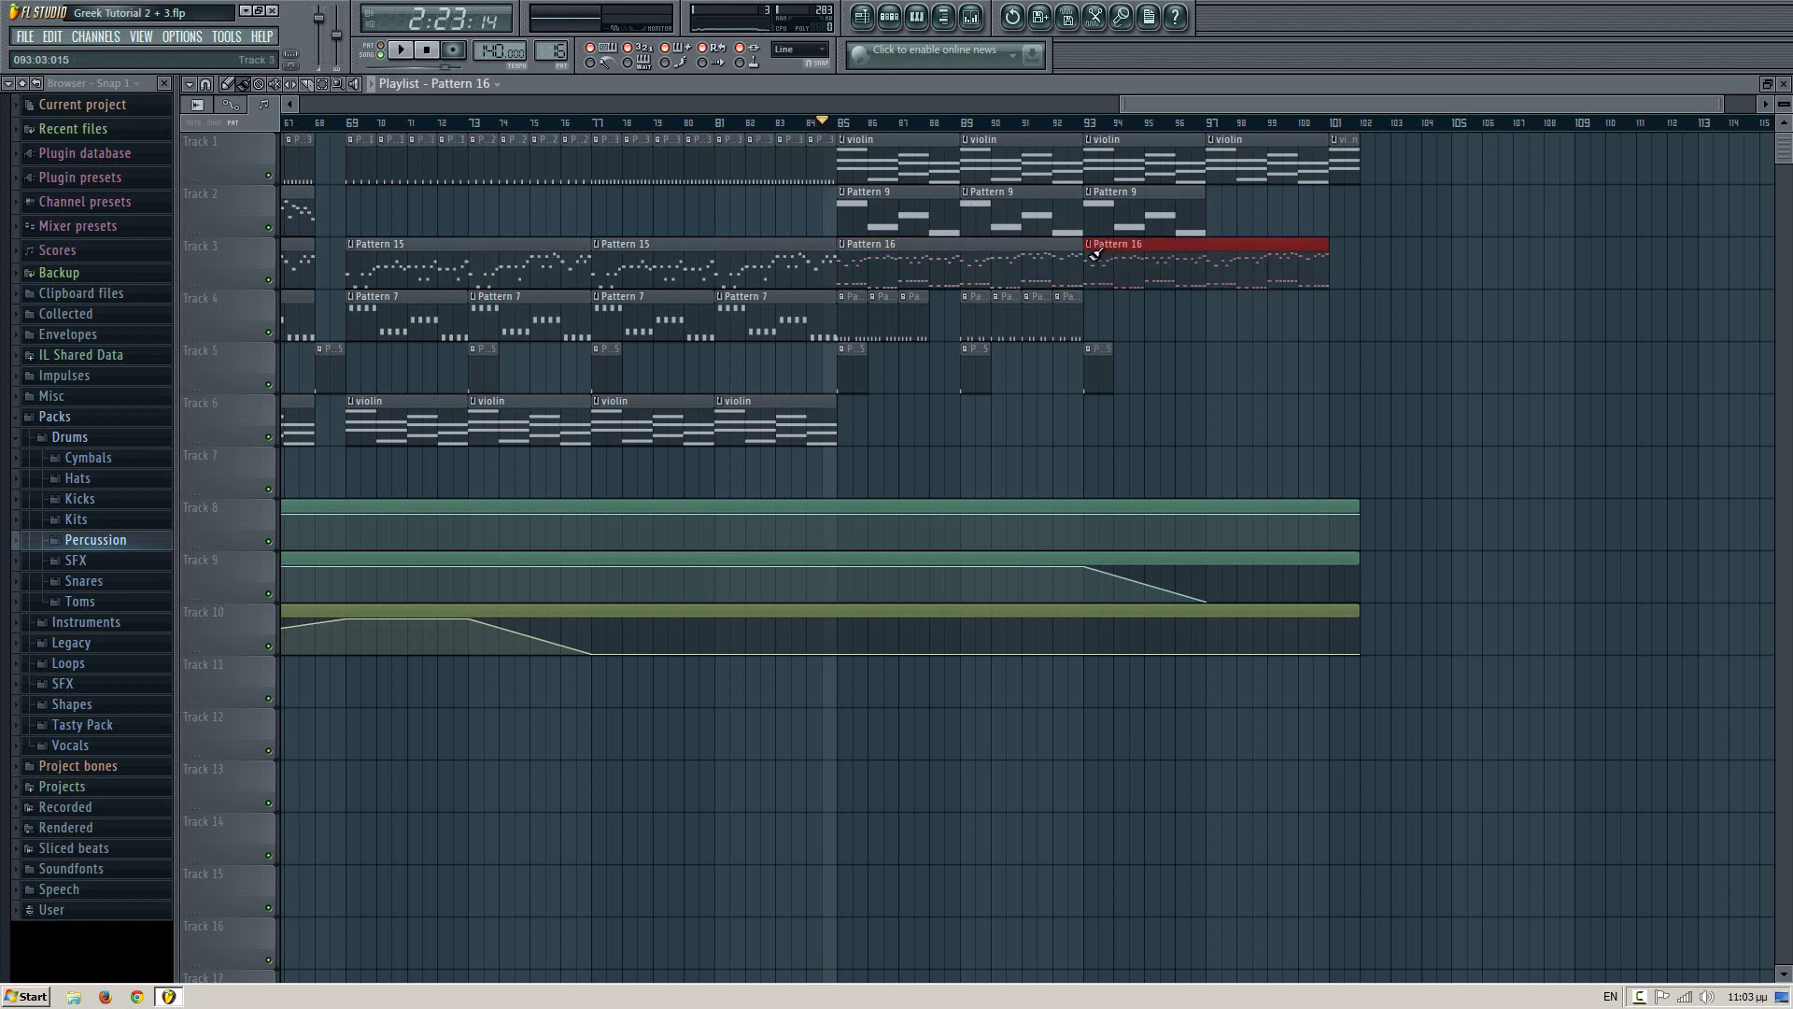
left_click(797, 124)
key("space")
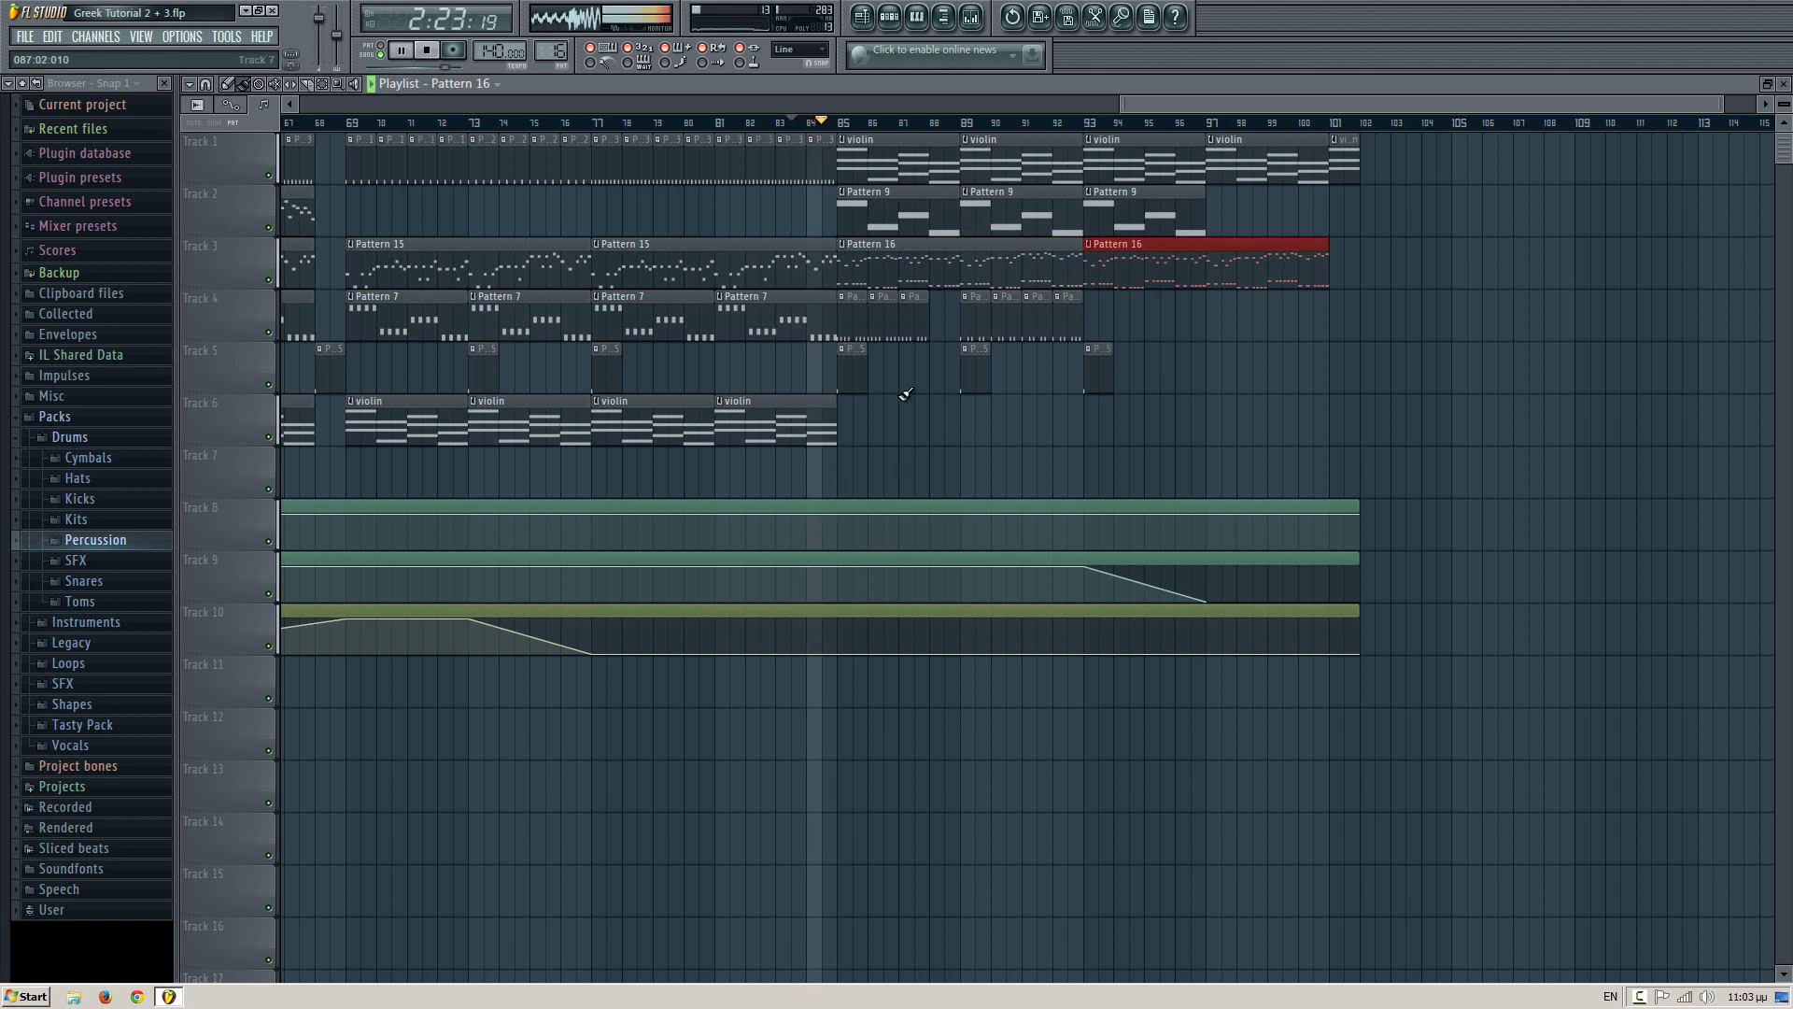
- Automate Modulation Y on Track 10 to rise from minimum at bar 84 to peak at 85, falling to minimum at 93
right_click(807, 652)
right_click(837, 620)
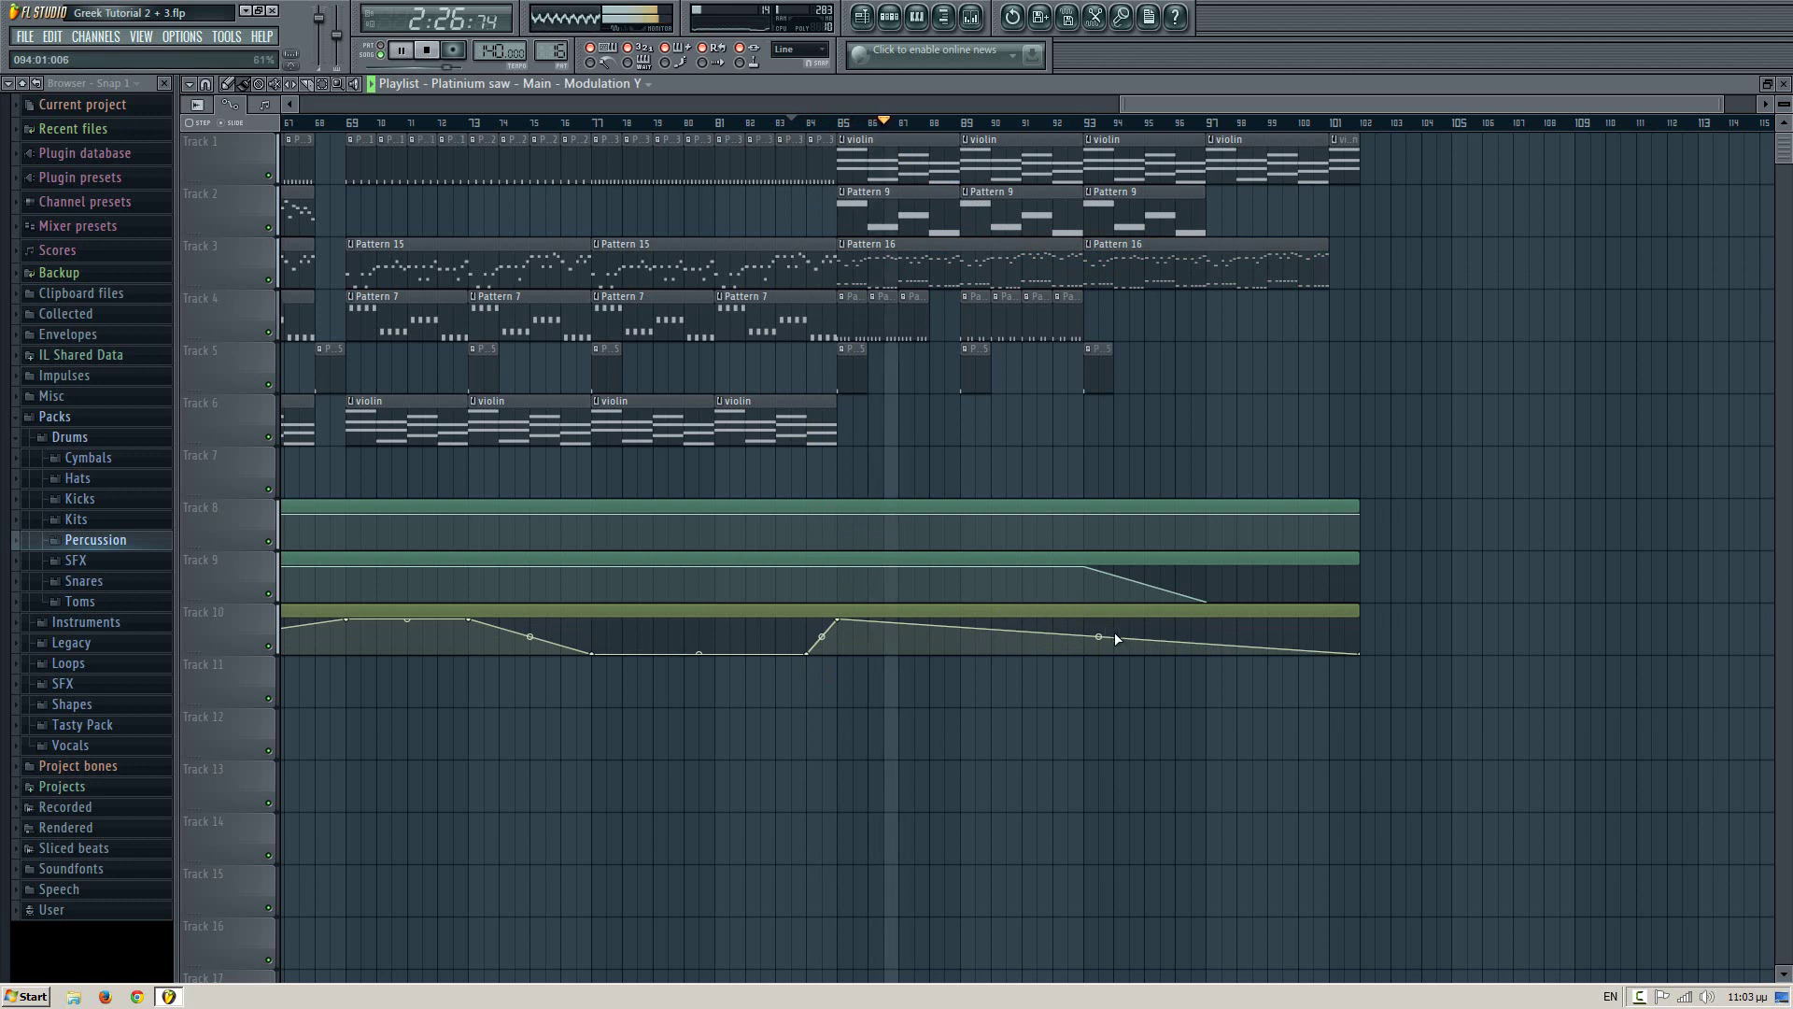
right_click(1084, 653)
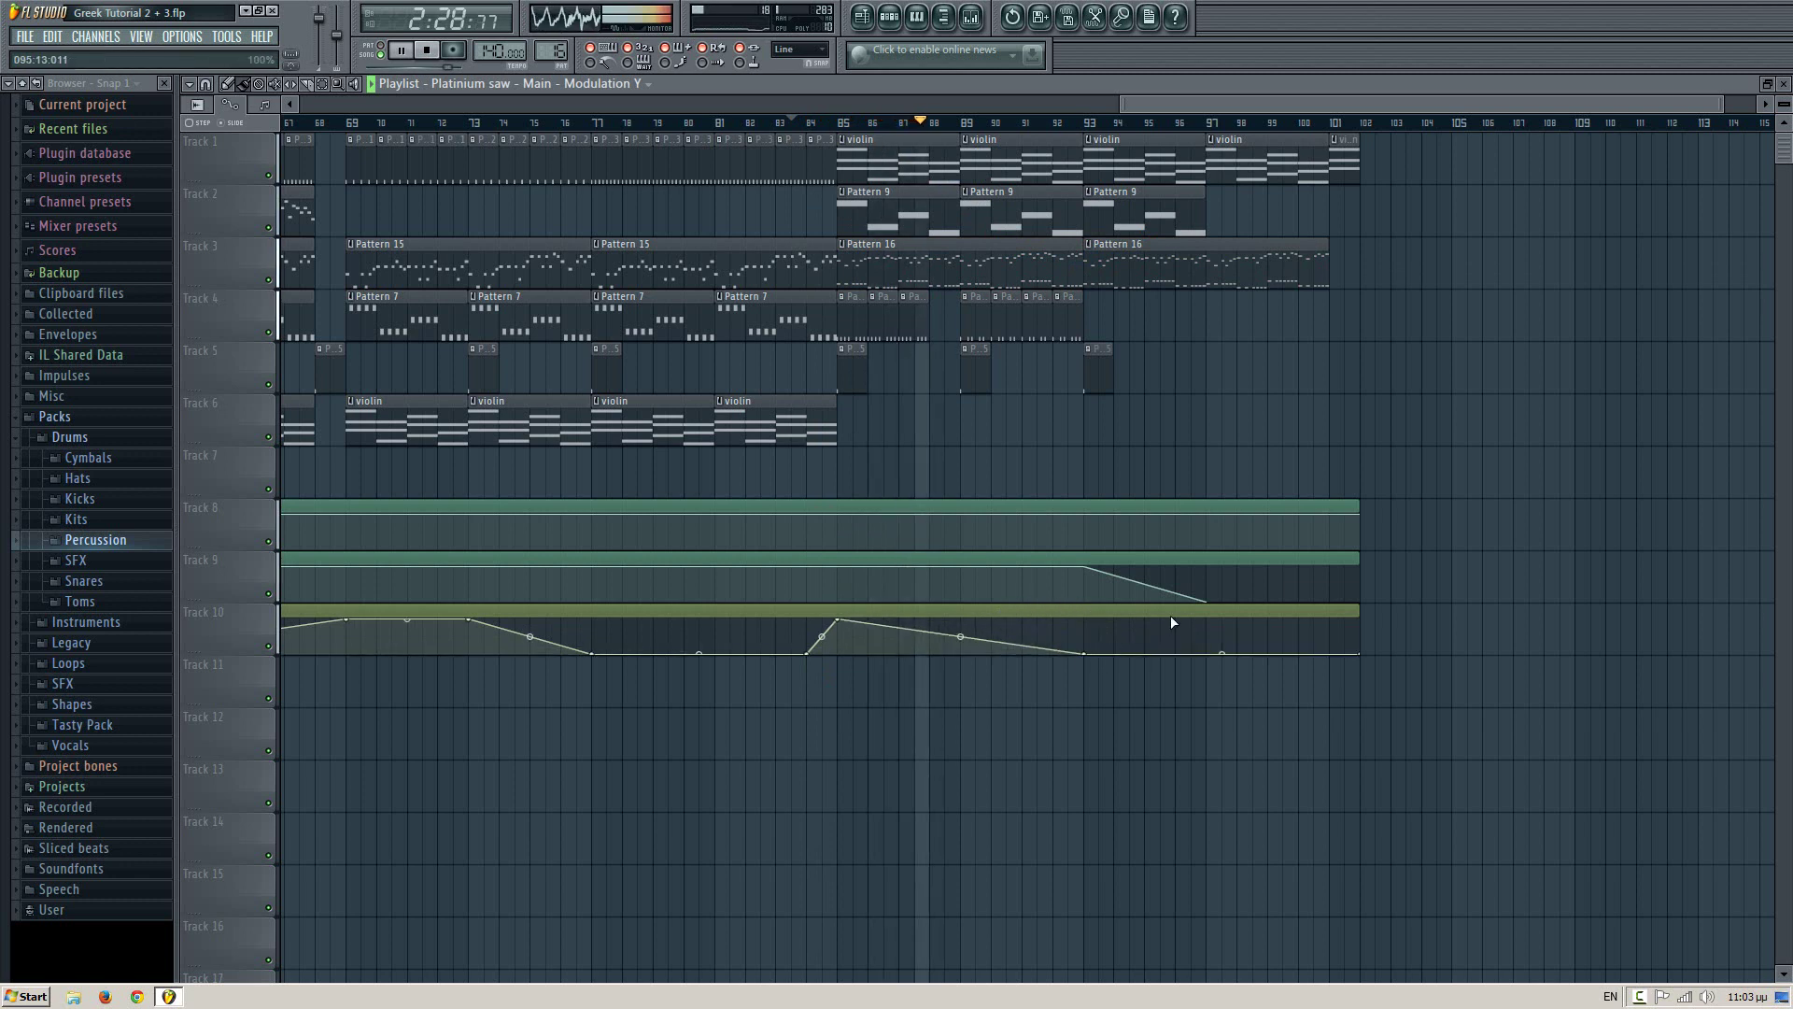
- Add a one-bar Pattern 16 clip at bar 101 on Track 3 and raise Track 10's Modulation Y from minimum there to maximum at bar 102
left_click(1299, 268)
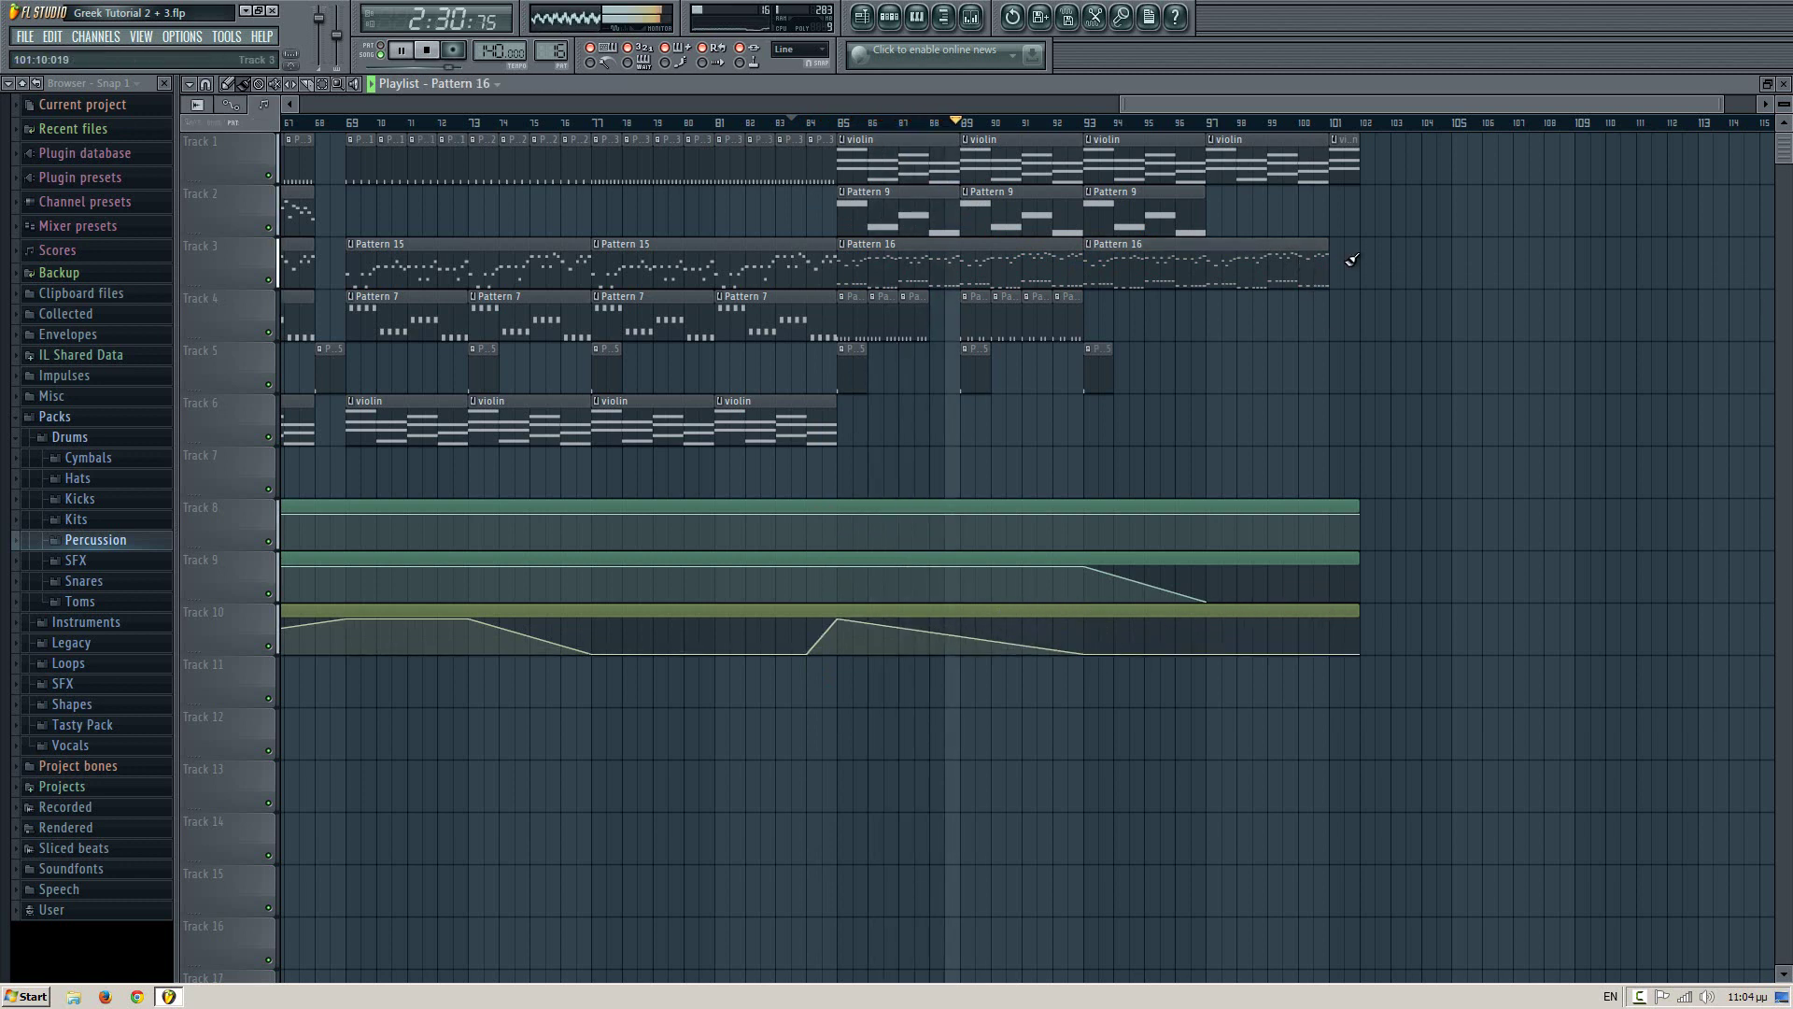
left_click(1349, 265)
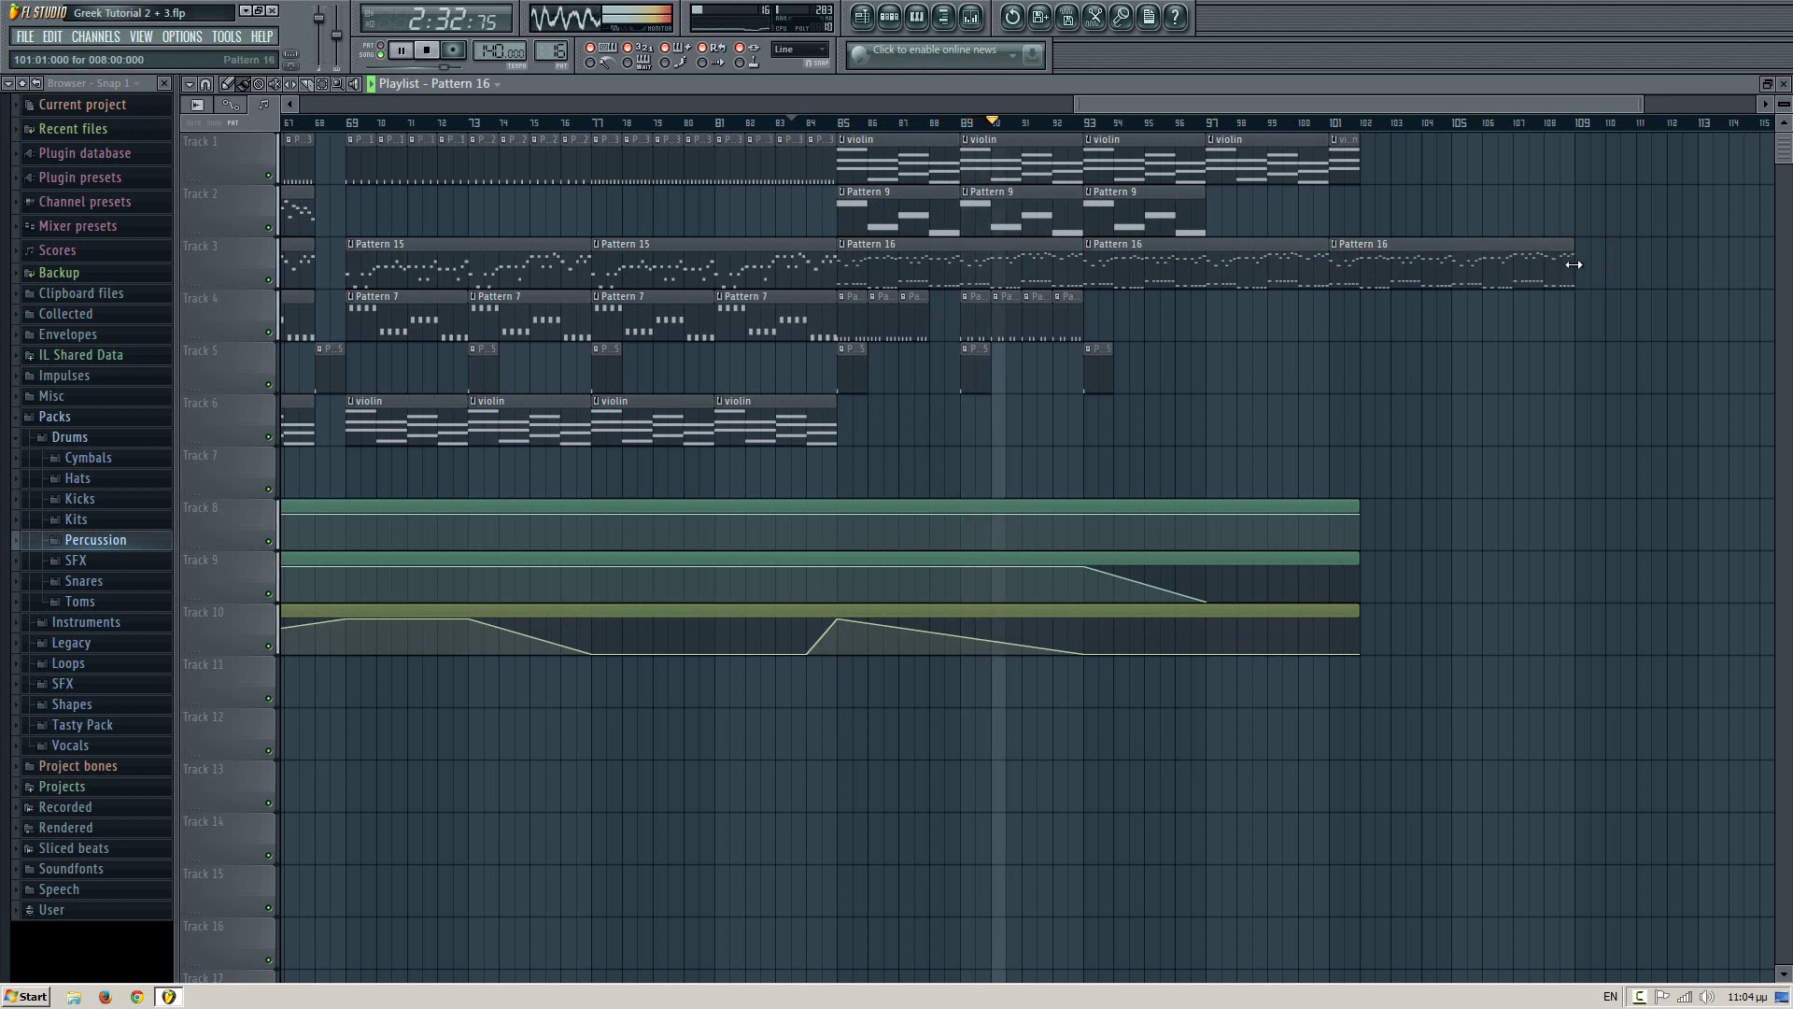
left_click_drag(1574, 271, 1360, 300)
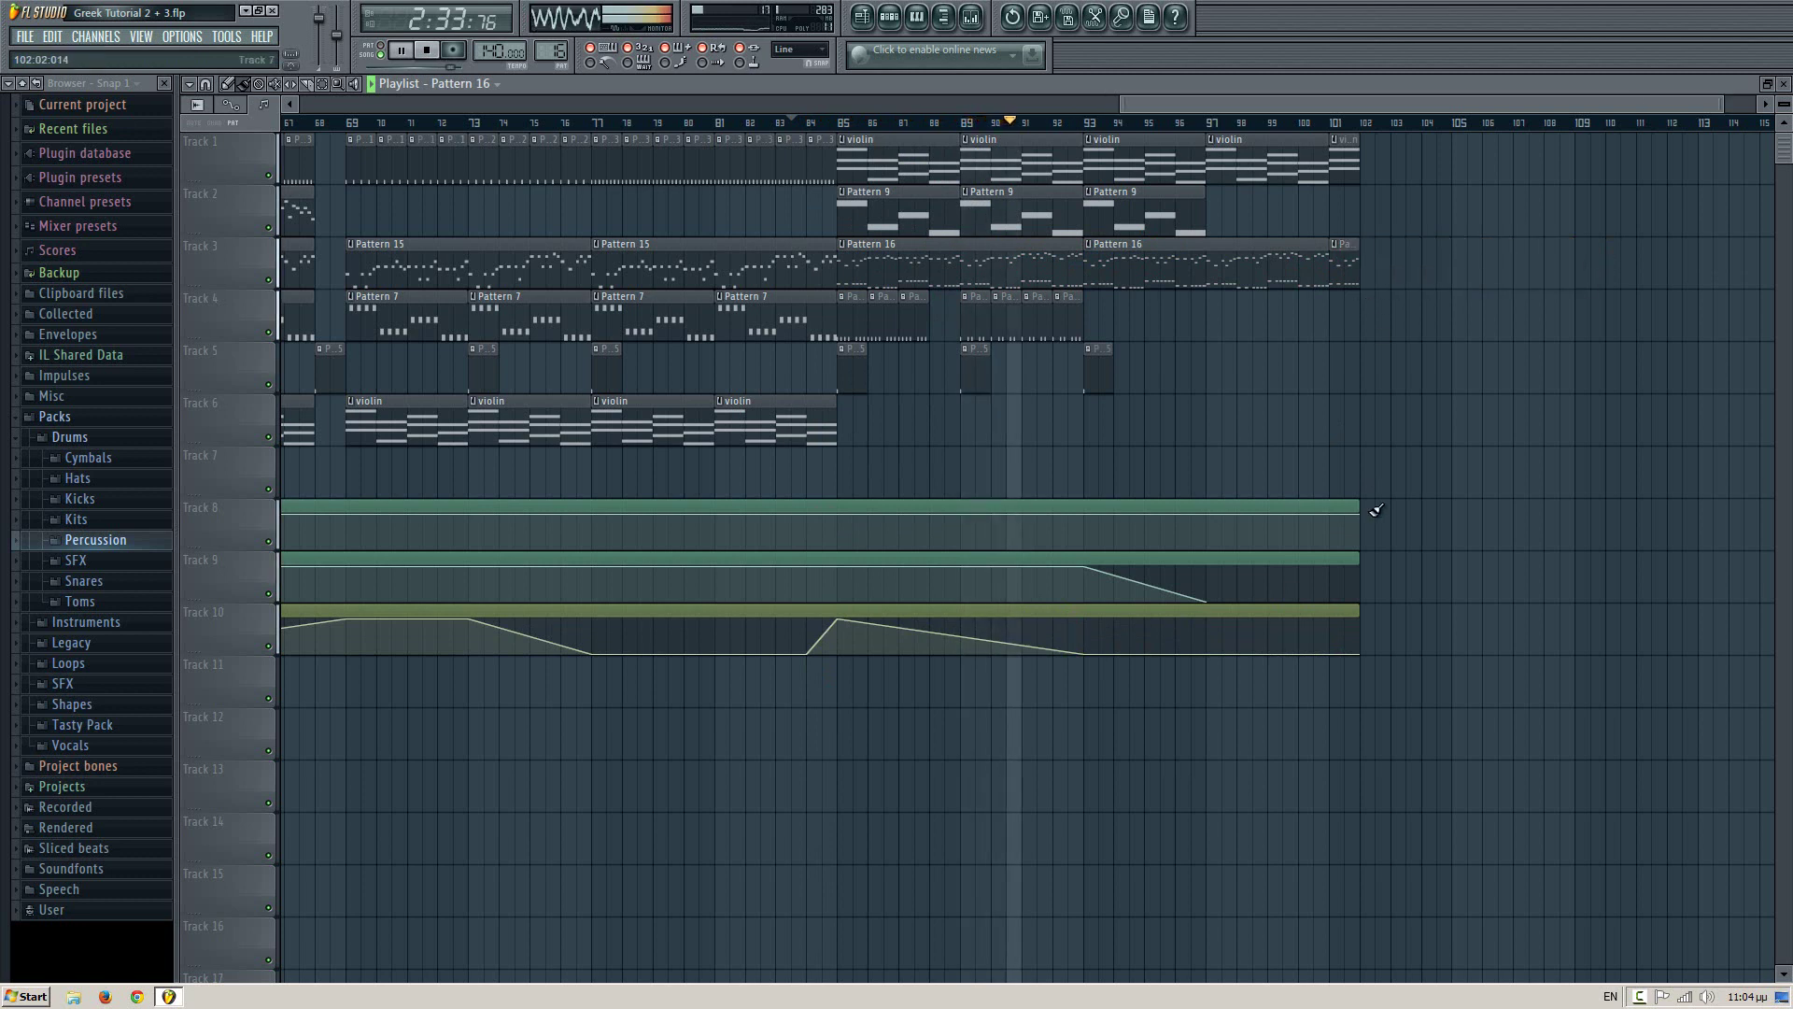
left_click(1336, 652)
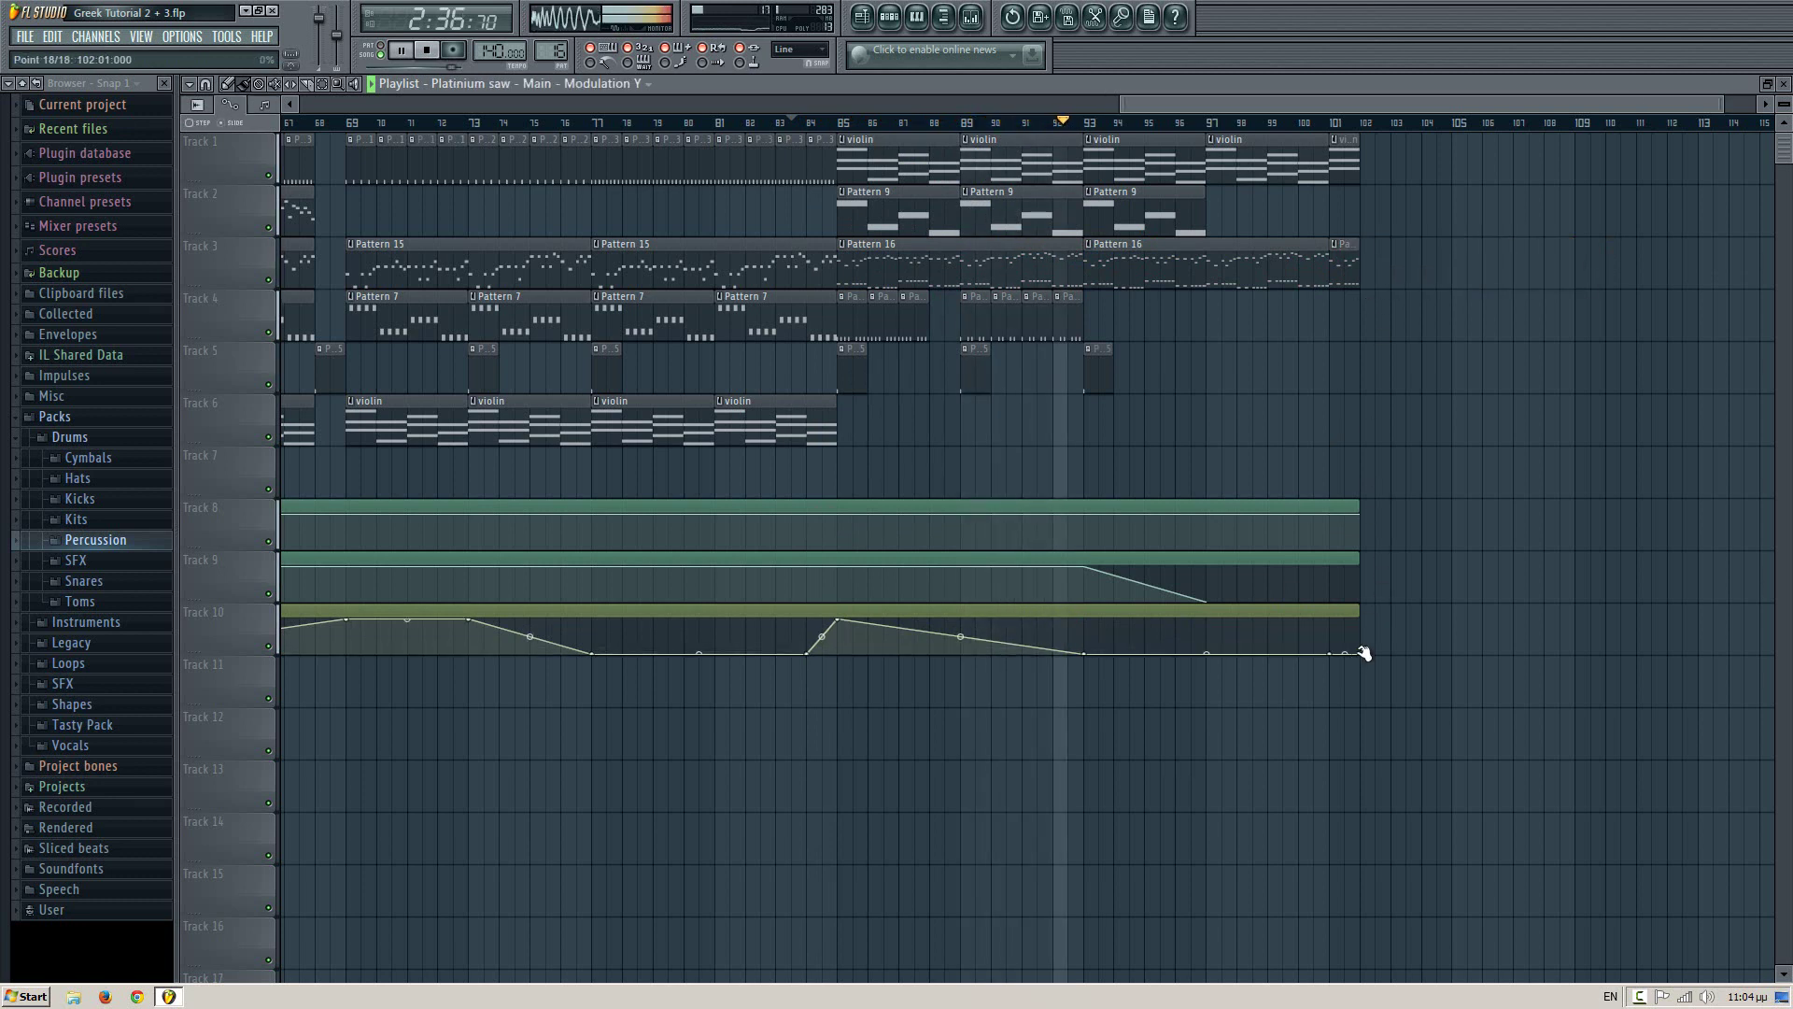
left_click_drag(1363, 653, 1368, 617)
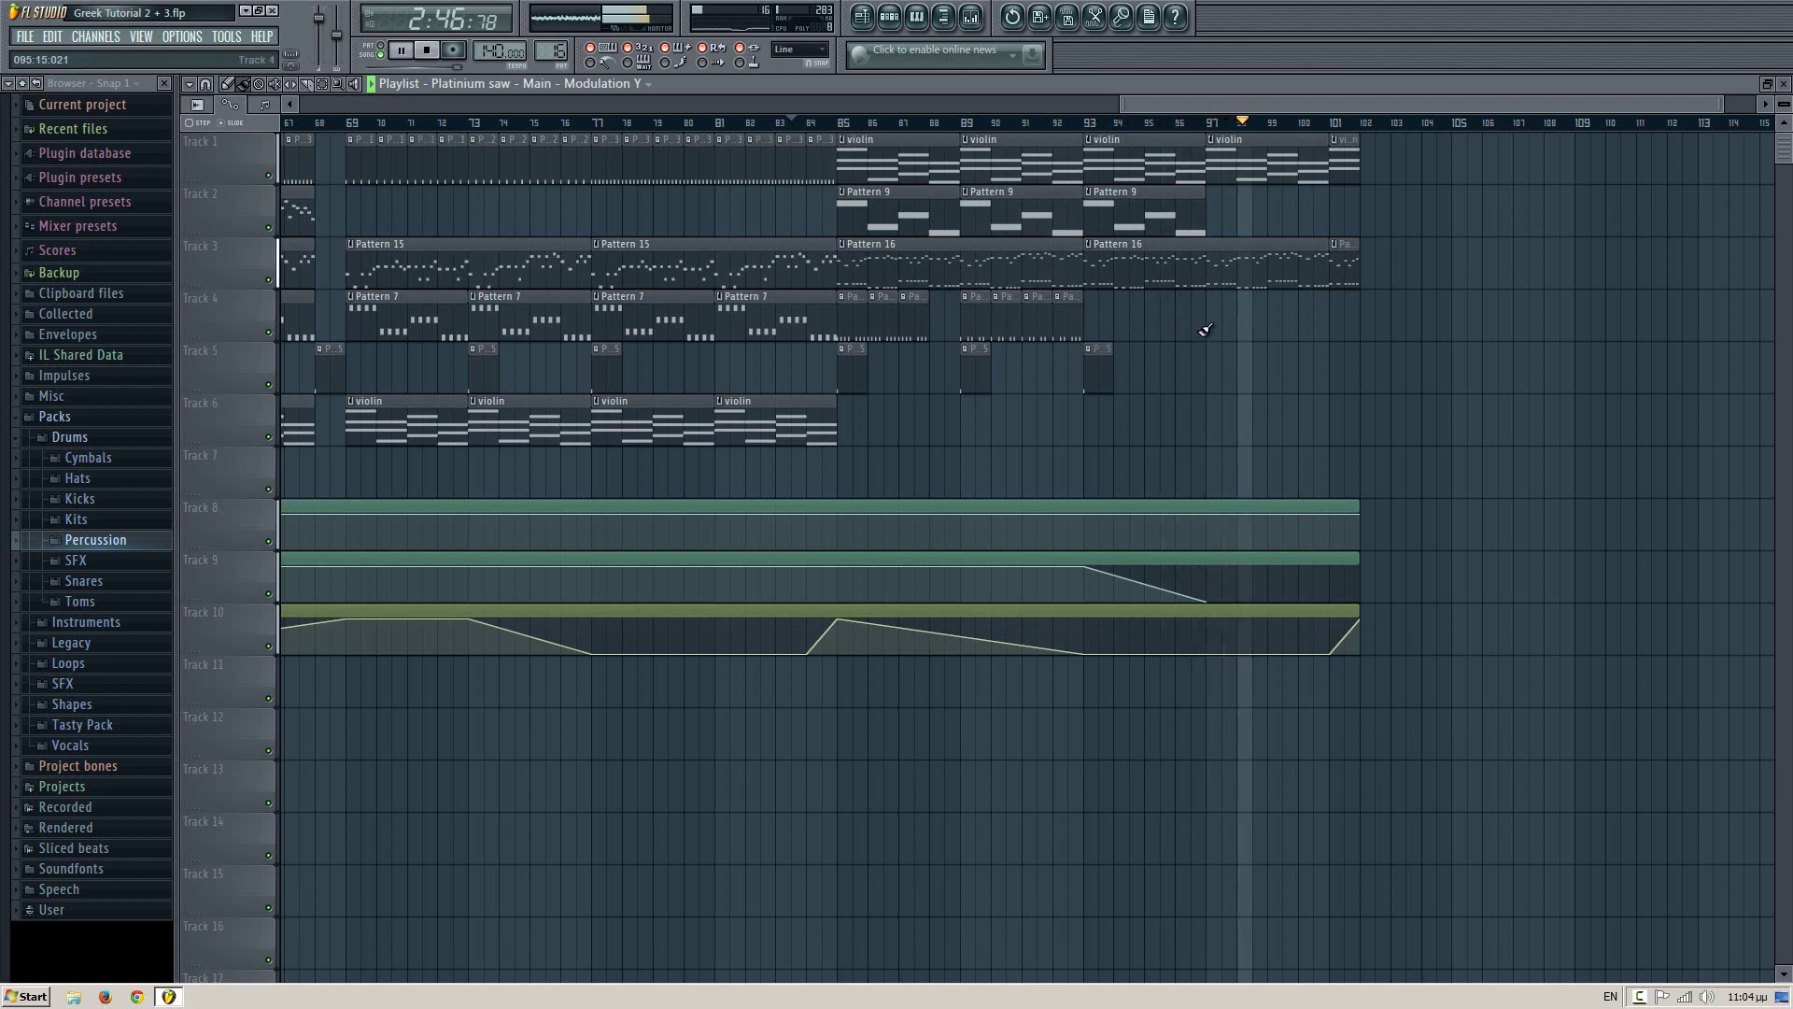
- Stop playback, extend the 909 Snare filter cutoff automation clip on Track 8 to bar 105 and set the playback position to bar 101
scroll(1061, 388, "right", 4)
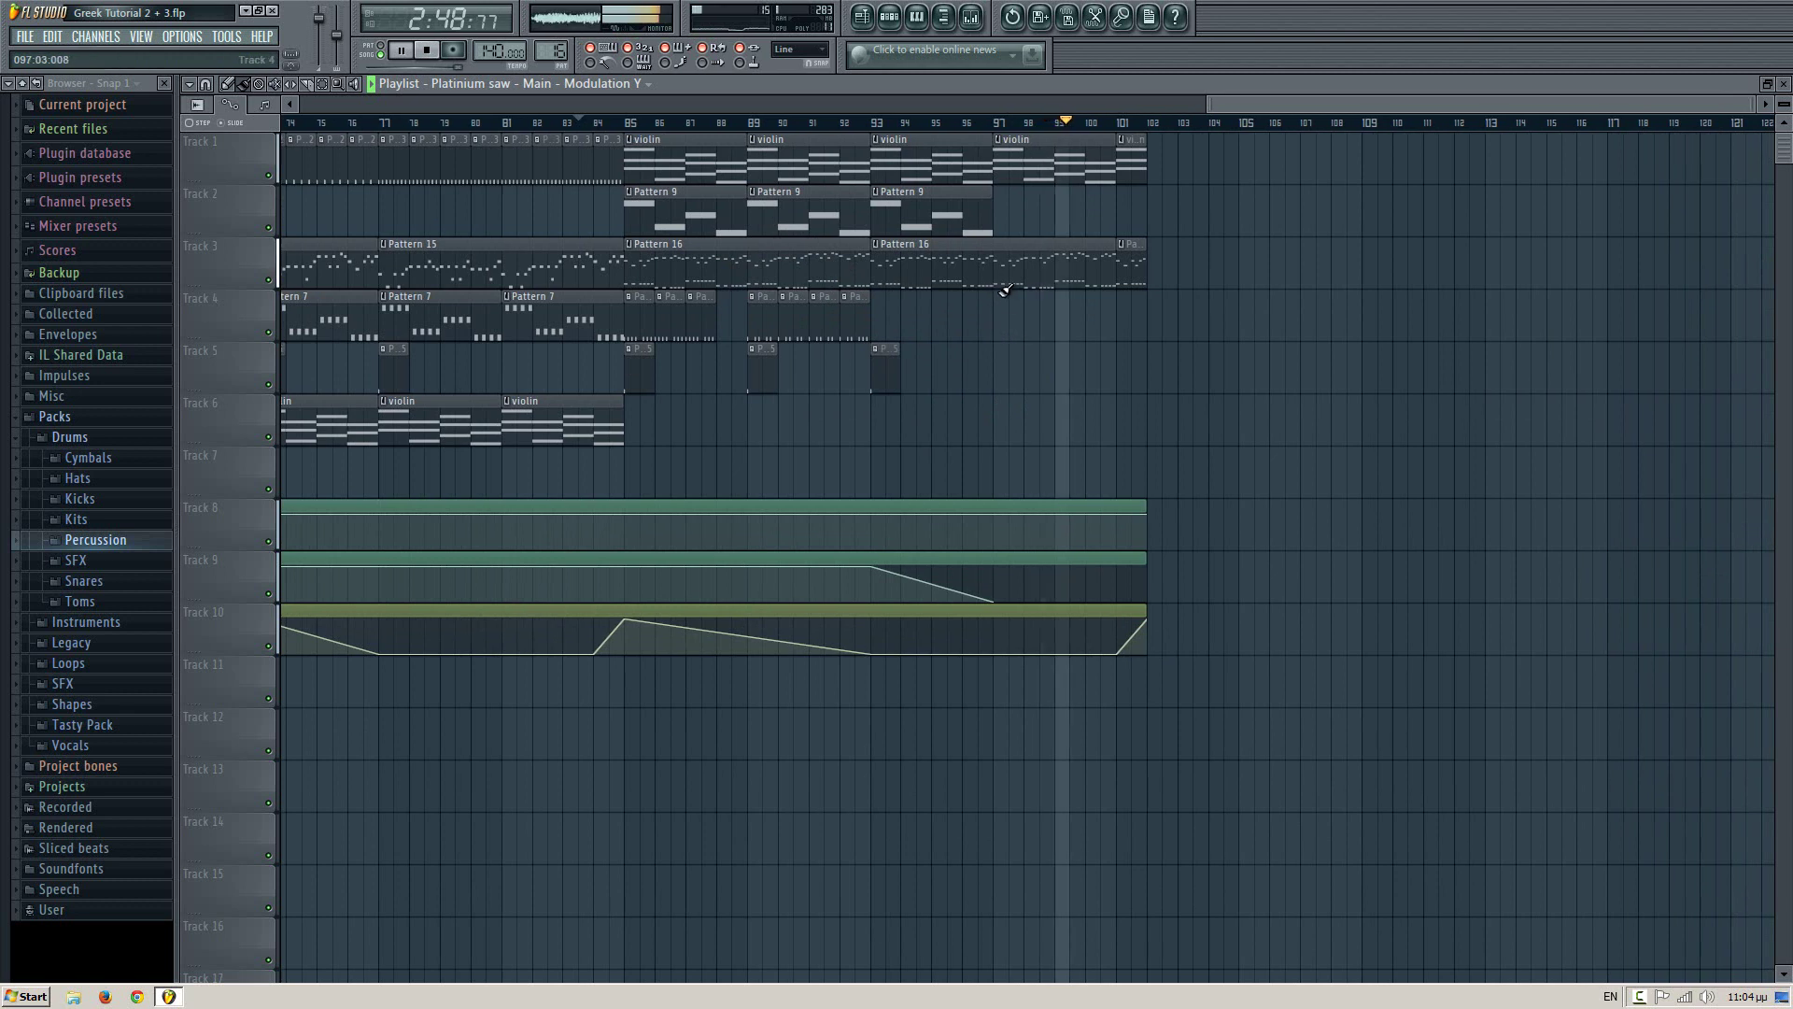
scroll(721, 420, "right", 5)
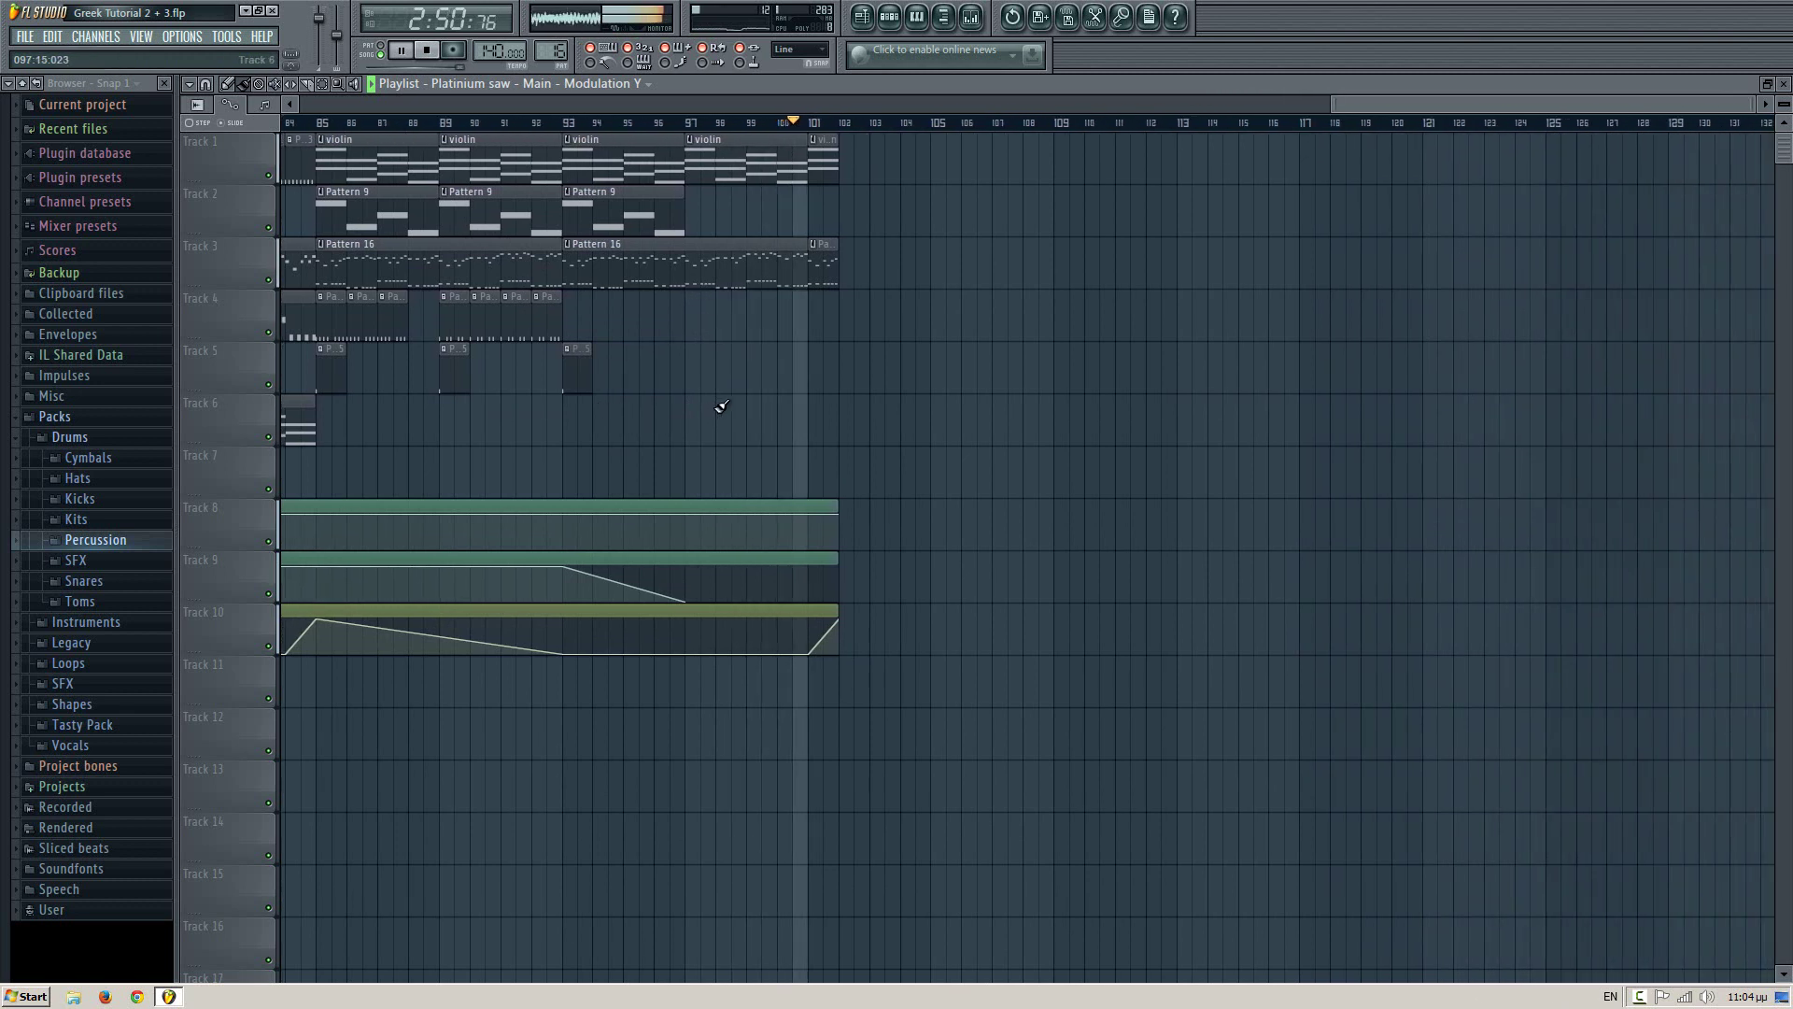
left_click(846, 162)
right_click(936, 144)
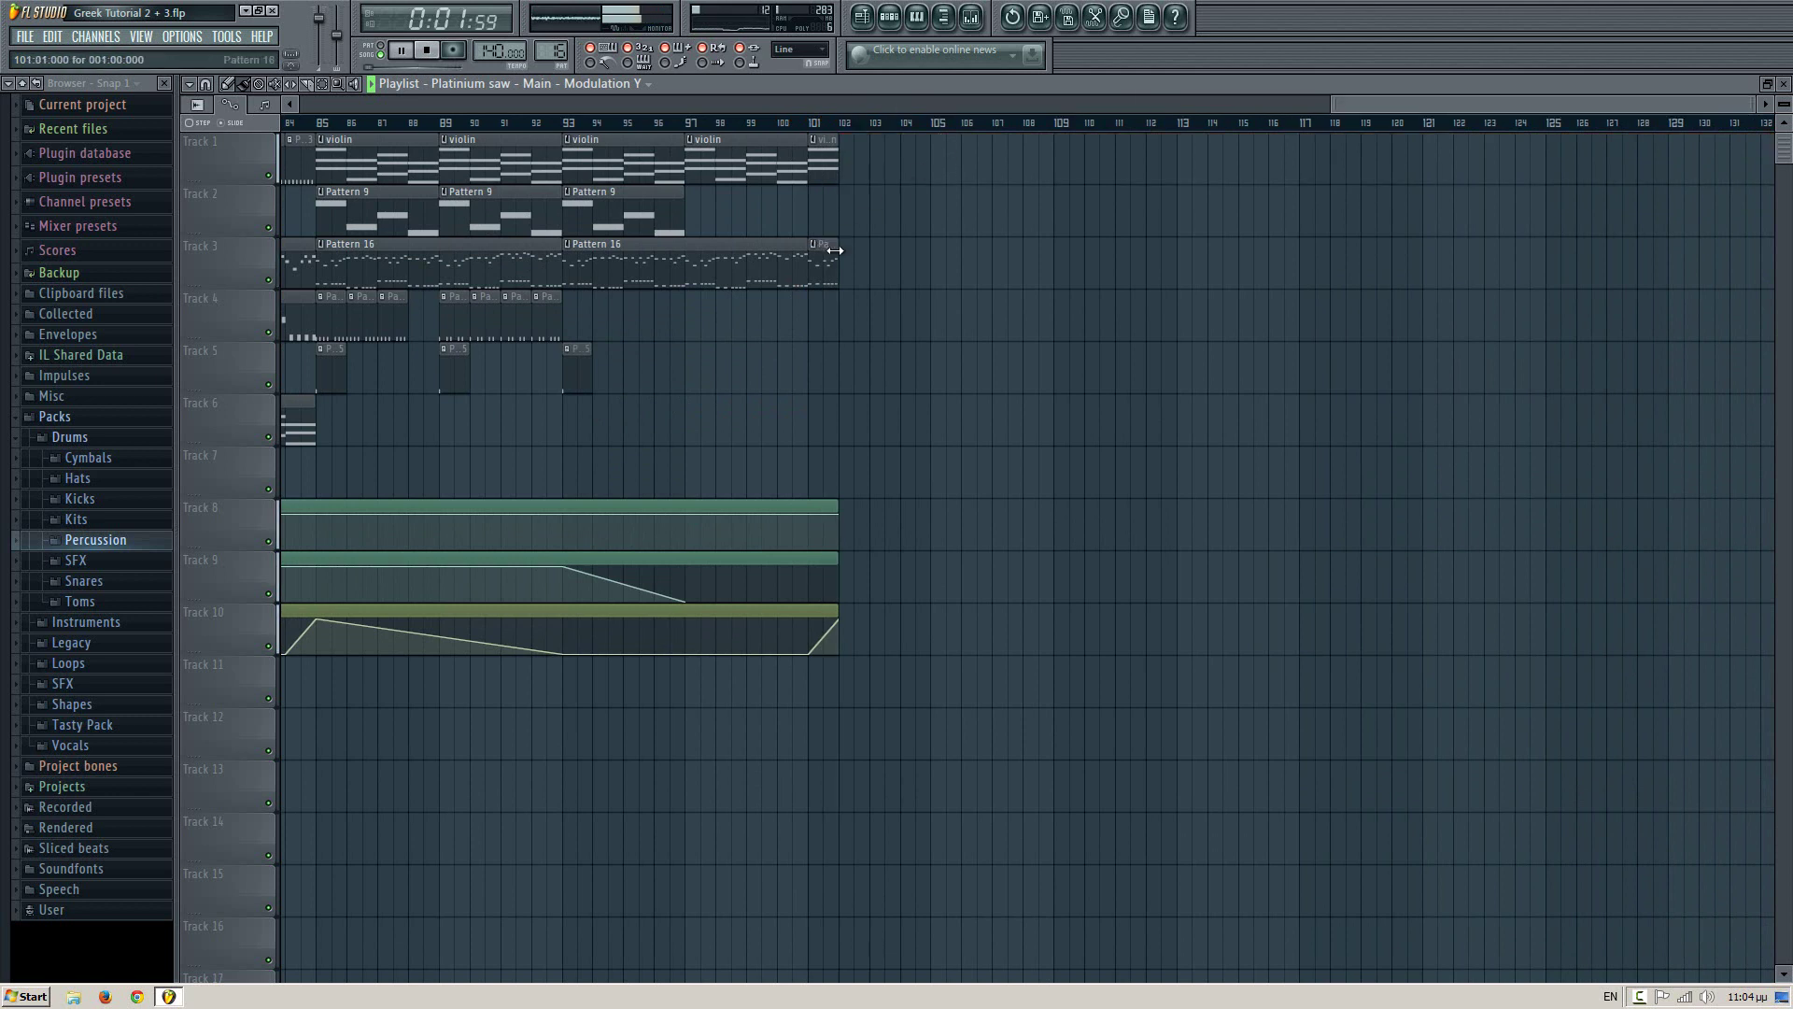
left_click_drag(835, 251, 882, 260)
key("space")
left_click_drag(839, 505, 874, 505)
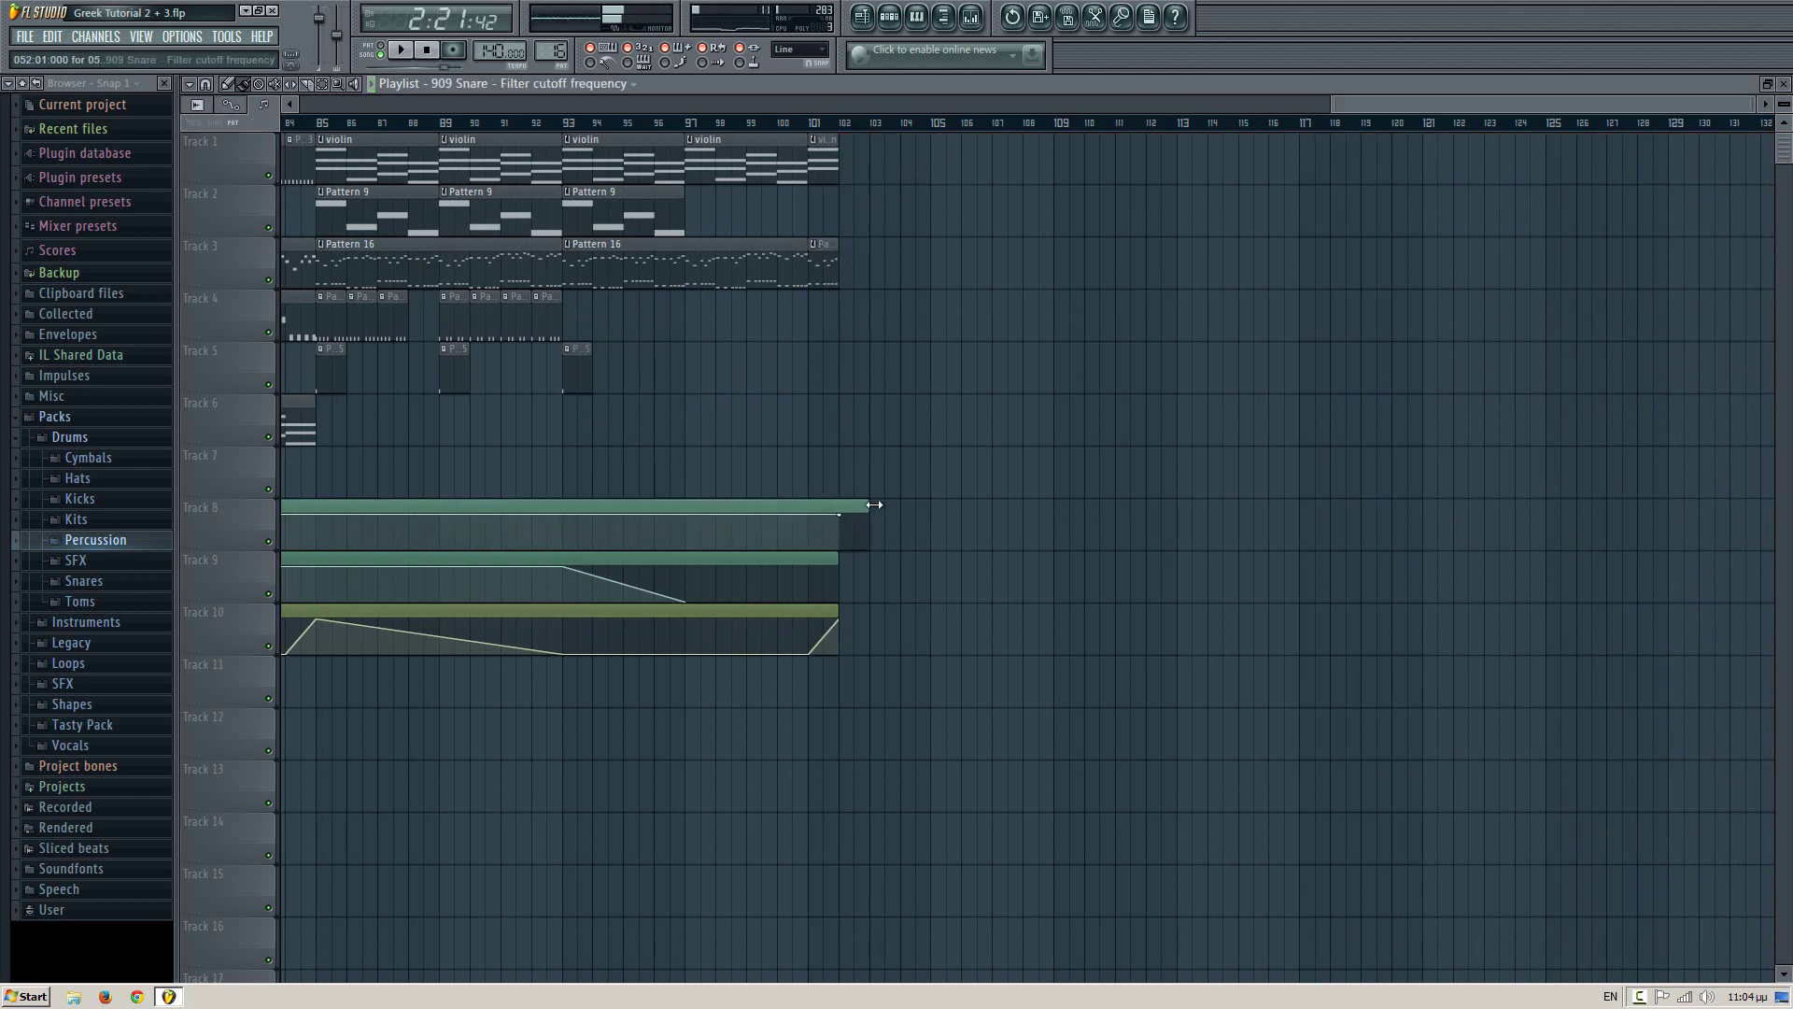
left_click(811, 125)
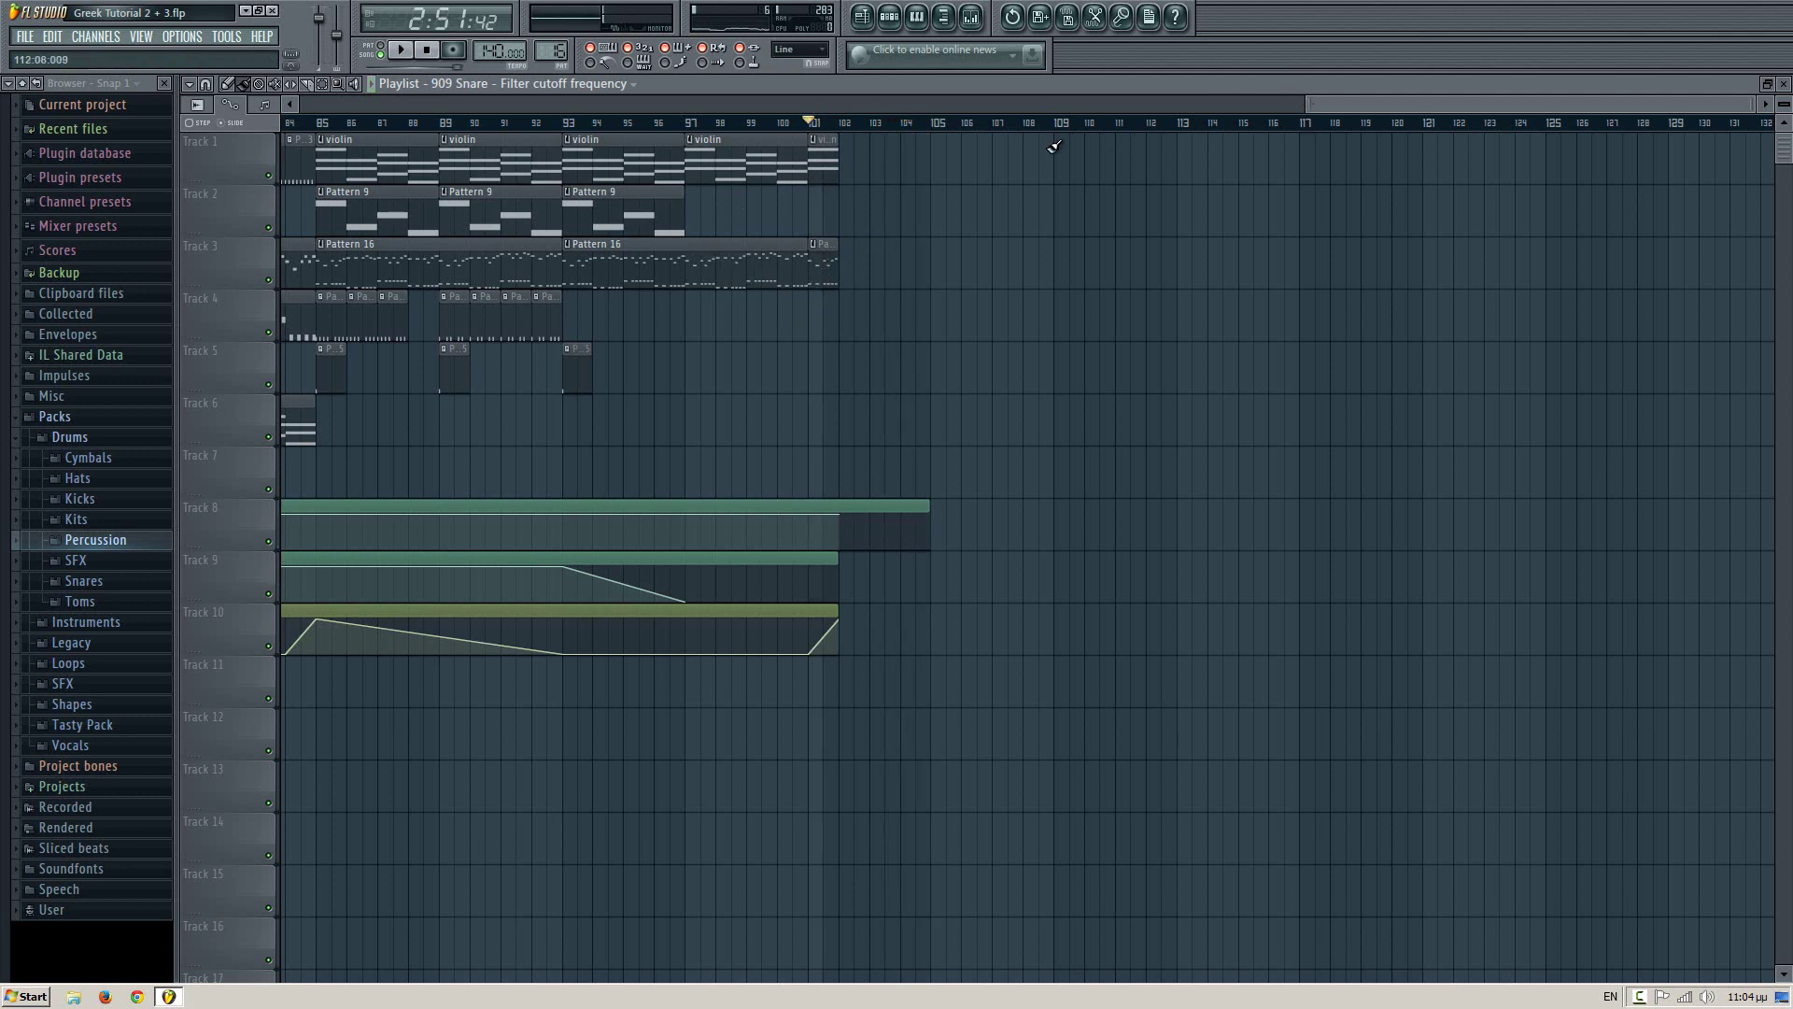
- Place Pattern 9 at bars 97 and 101 on Track 2, trim the last clip to one bar and play from bar 101
left_click(670, 215)
left_click(702, 198)
left_click_drag(749, 216, 734, 214)
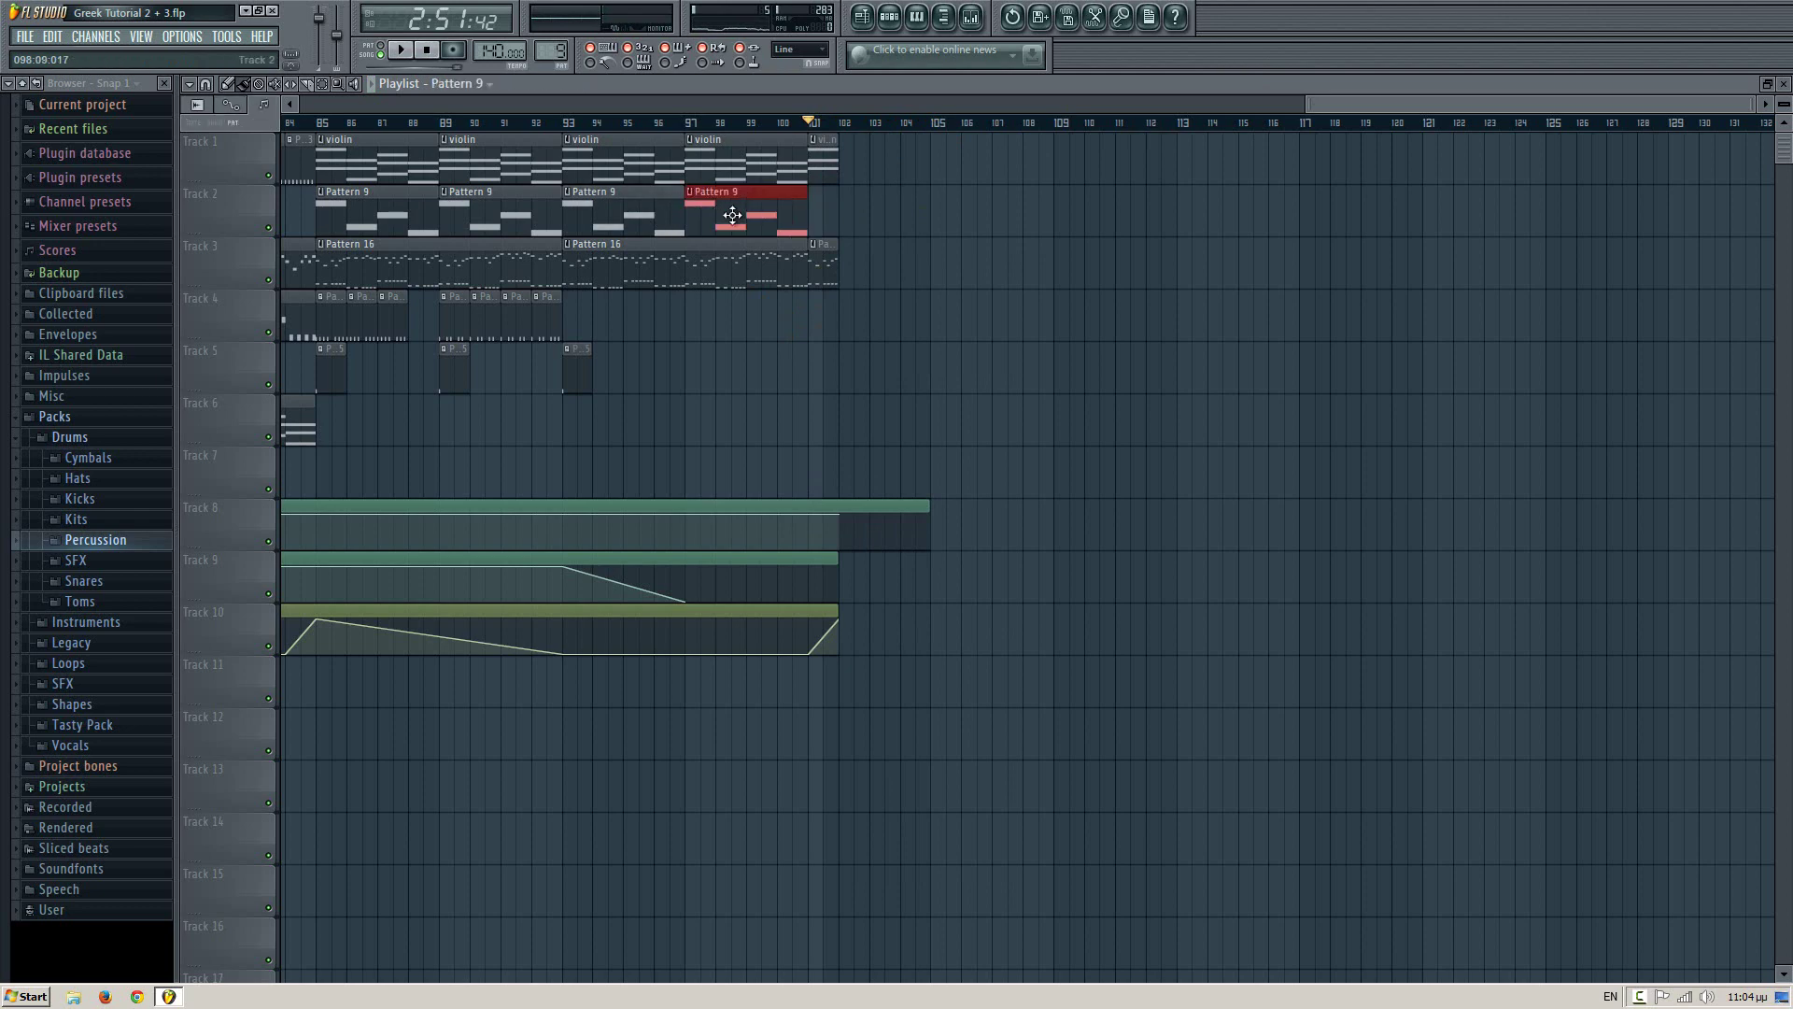
left_click_drag(676, 107, 1786, 105)
left_click(1459, 211)
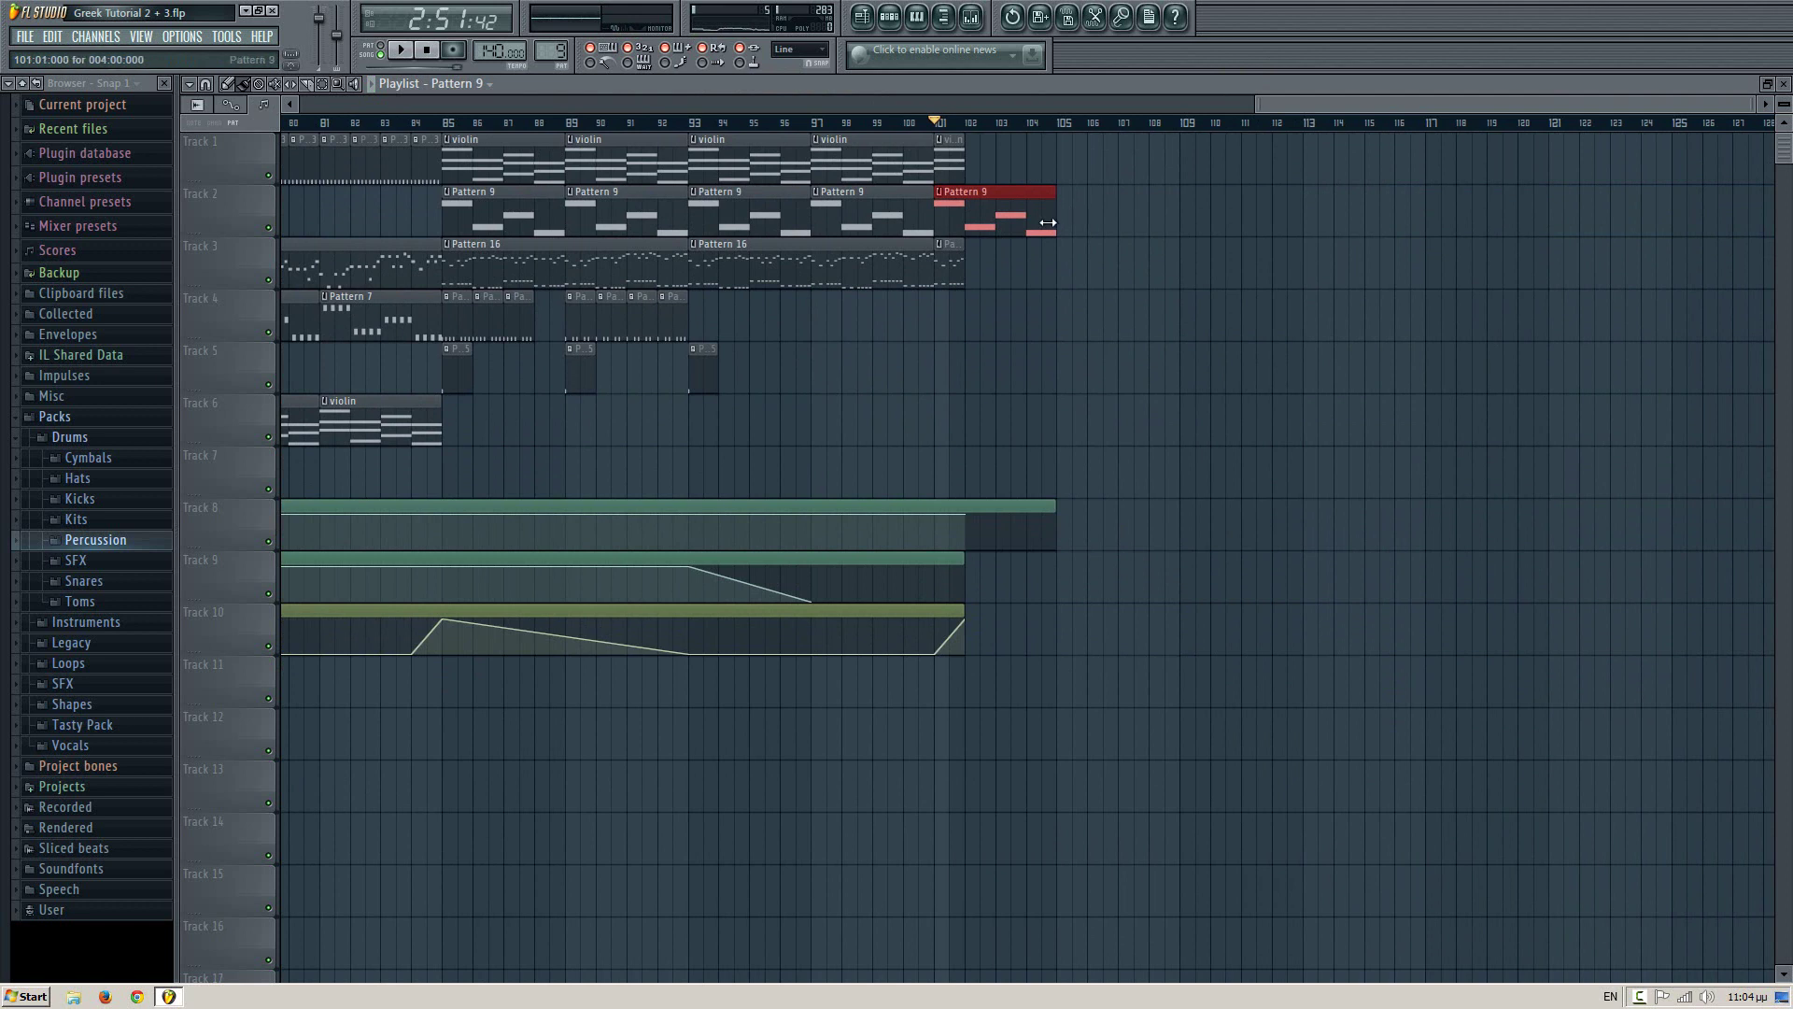
left_click_drag(1054, 205, 963, 200)
key("space")
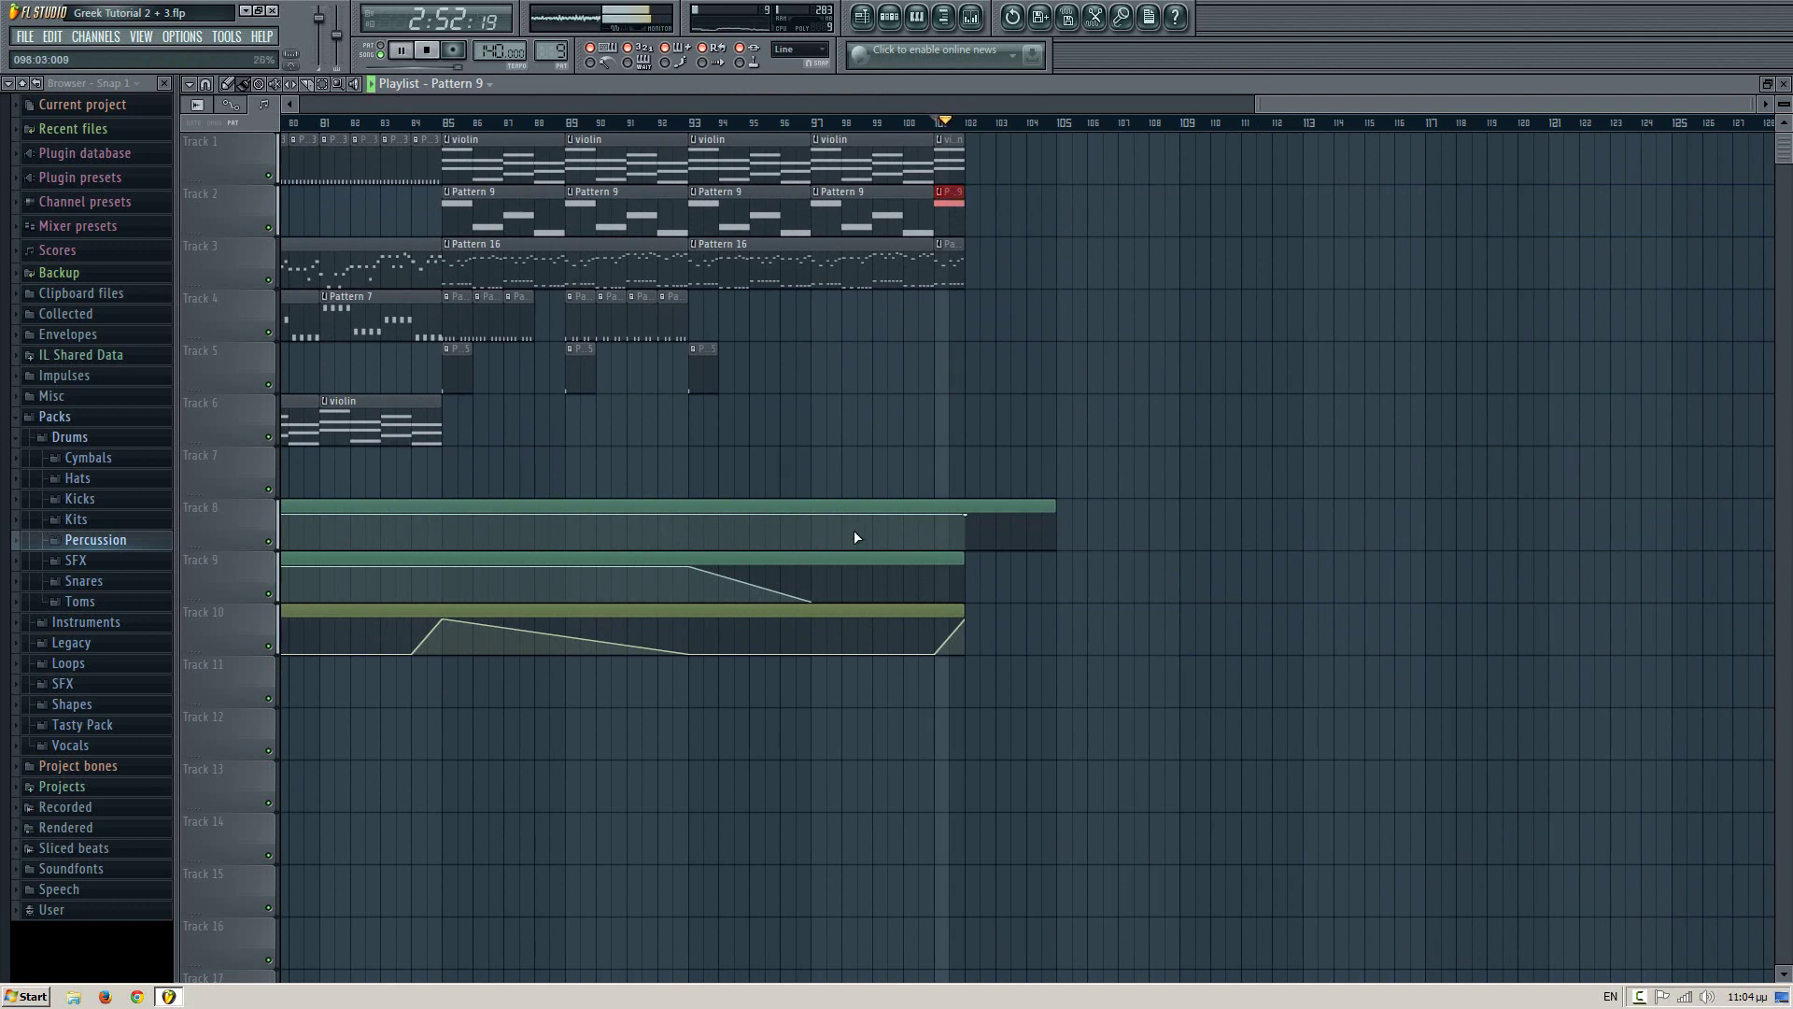
- Reshape the 3xOsc #2 filter cutoff automation on Track 9 to stay at maximum until bar 101 and fall to minimum at 102, and play it
key("space")
left_click_drag(811, 599, 841, 532)
left_click_drag(949, 601, 945, 486)
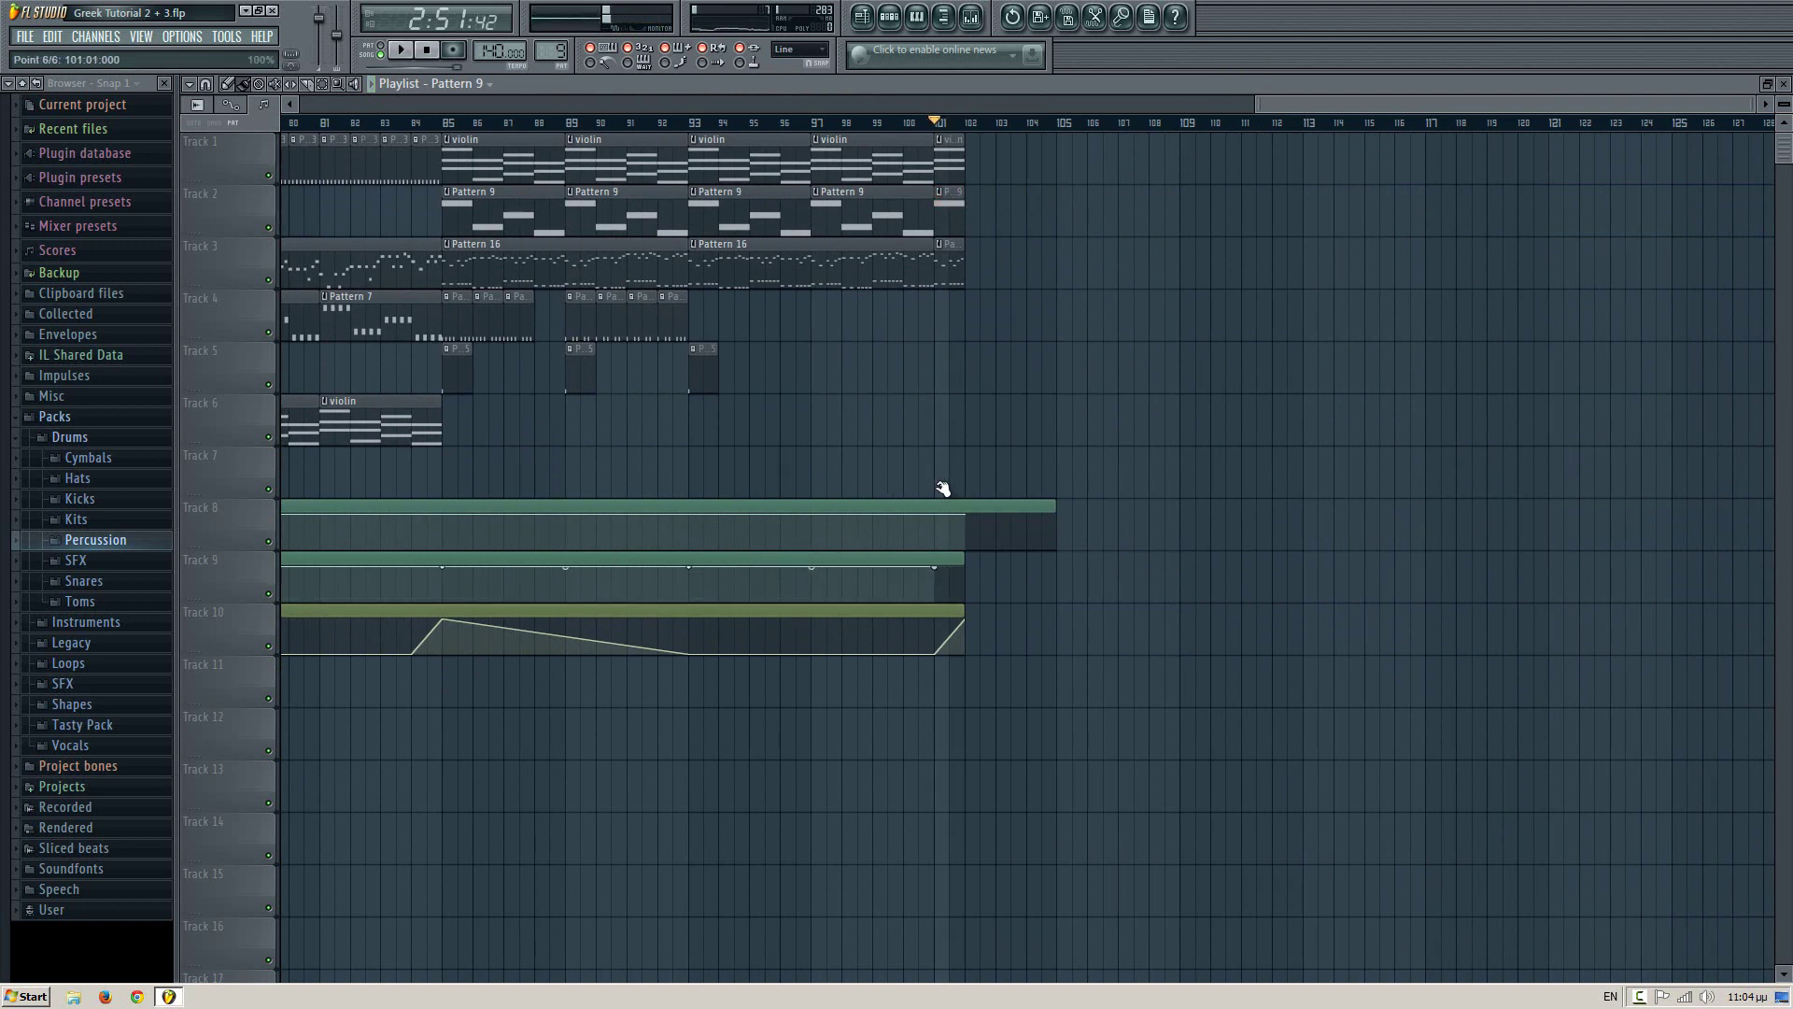
right_click(959, 596)
left_click_drag(963, 591, 975, 632)
key("space")
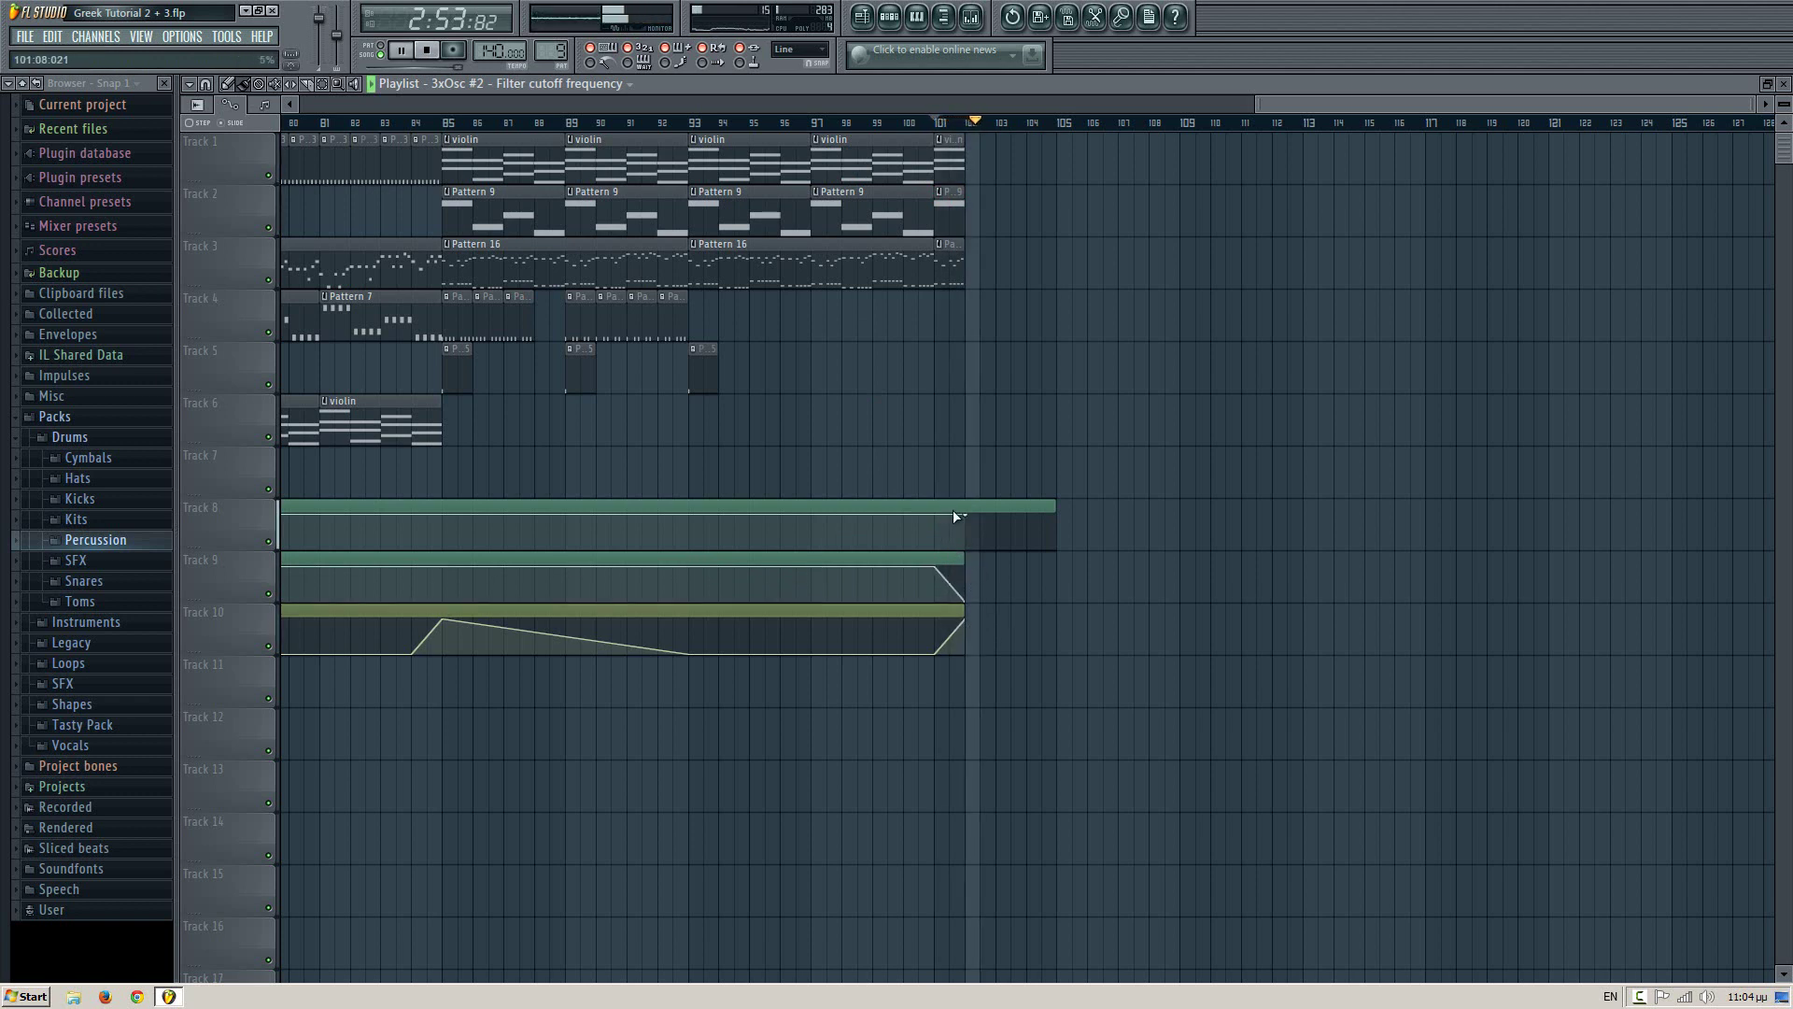
- Try extra one-bar Pattern 9 clips at bars 102 and 103 on Track 2, remove them and stop playback
left_click(951, 224)
left_click(996, 221)
left_click_drag(997, 219, 973, 225)
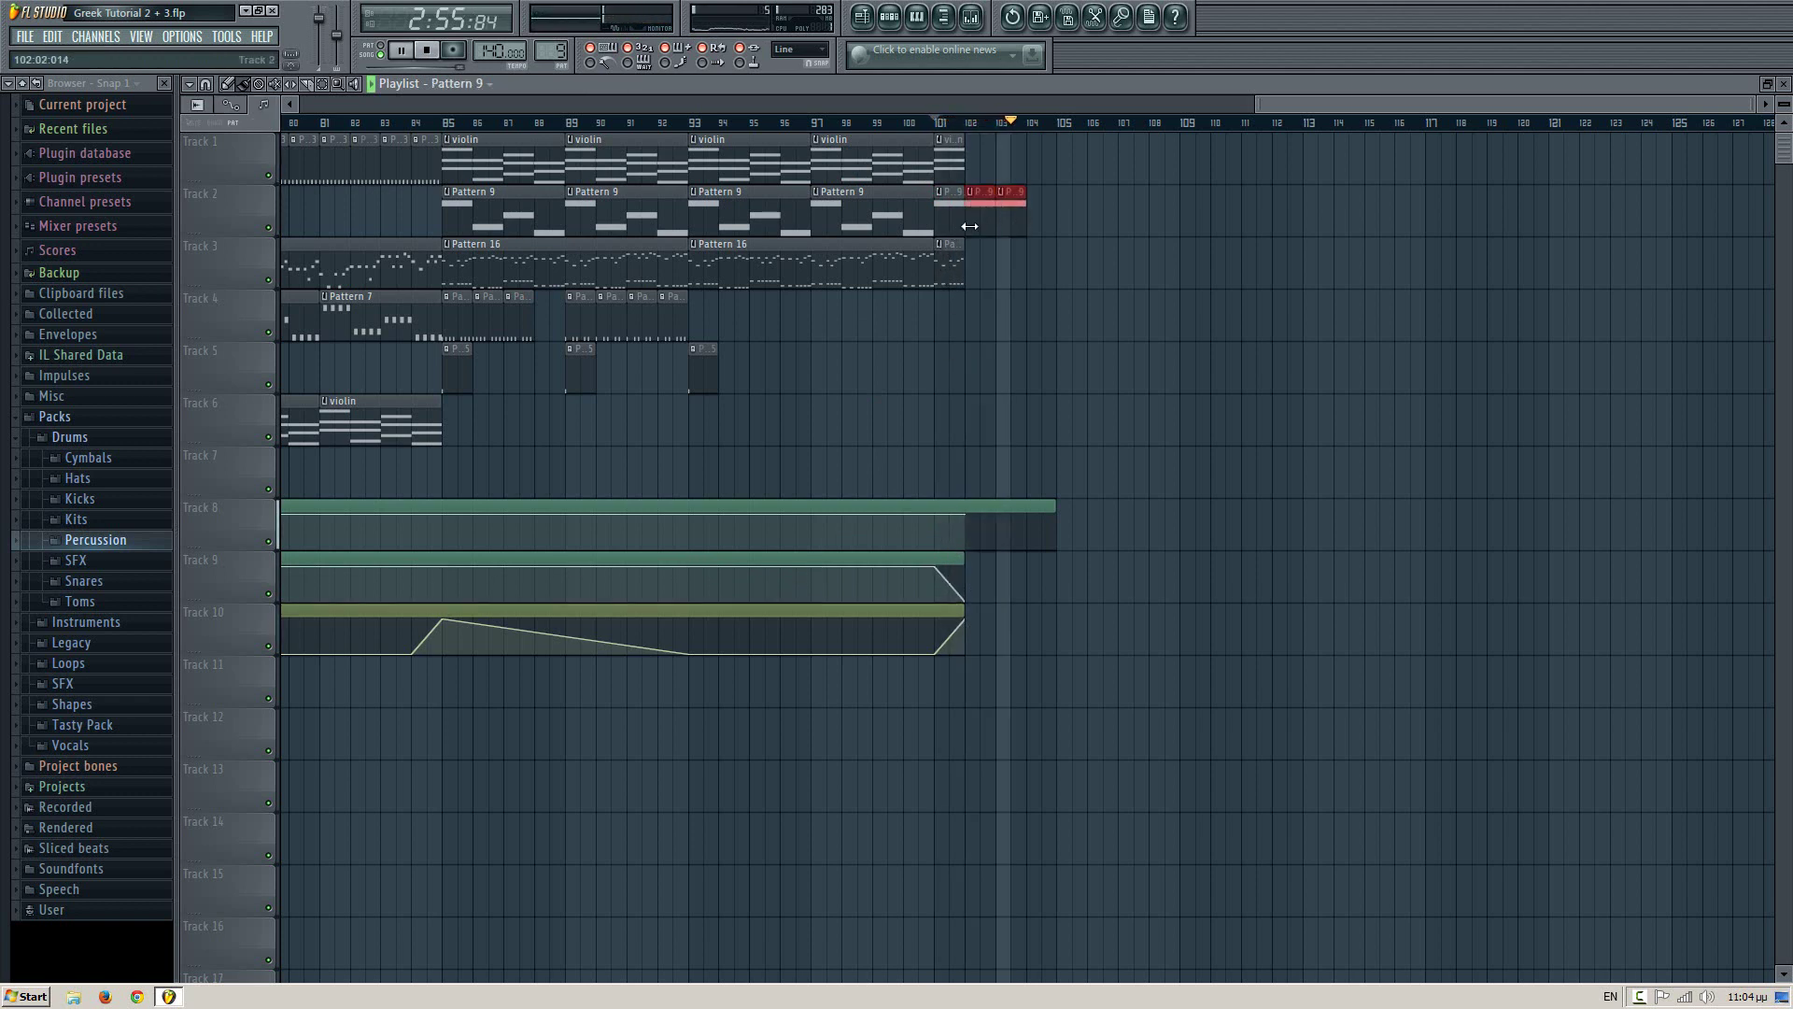
right_click(1008, 216)
right_click(983, 213)
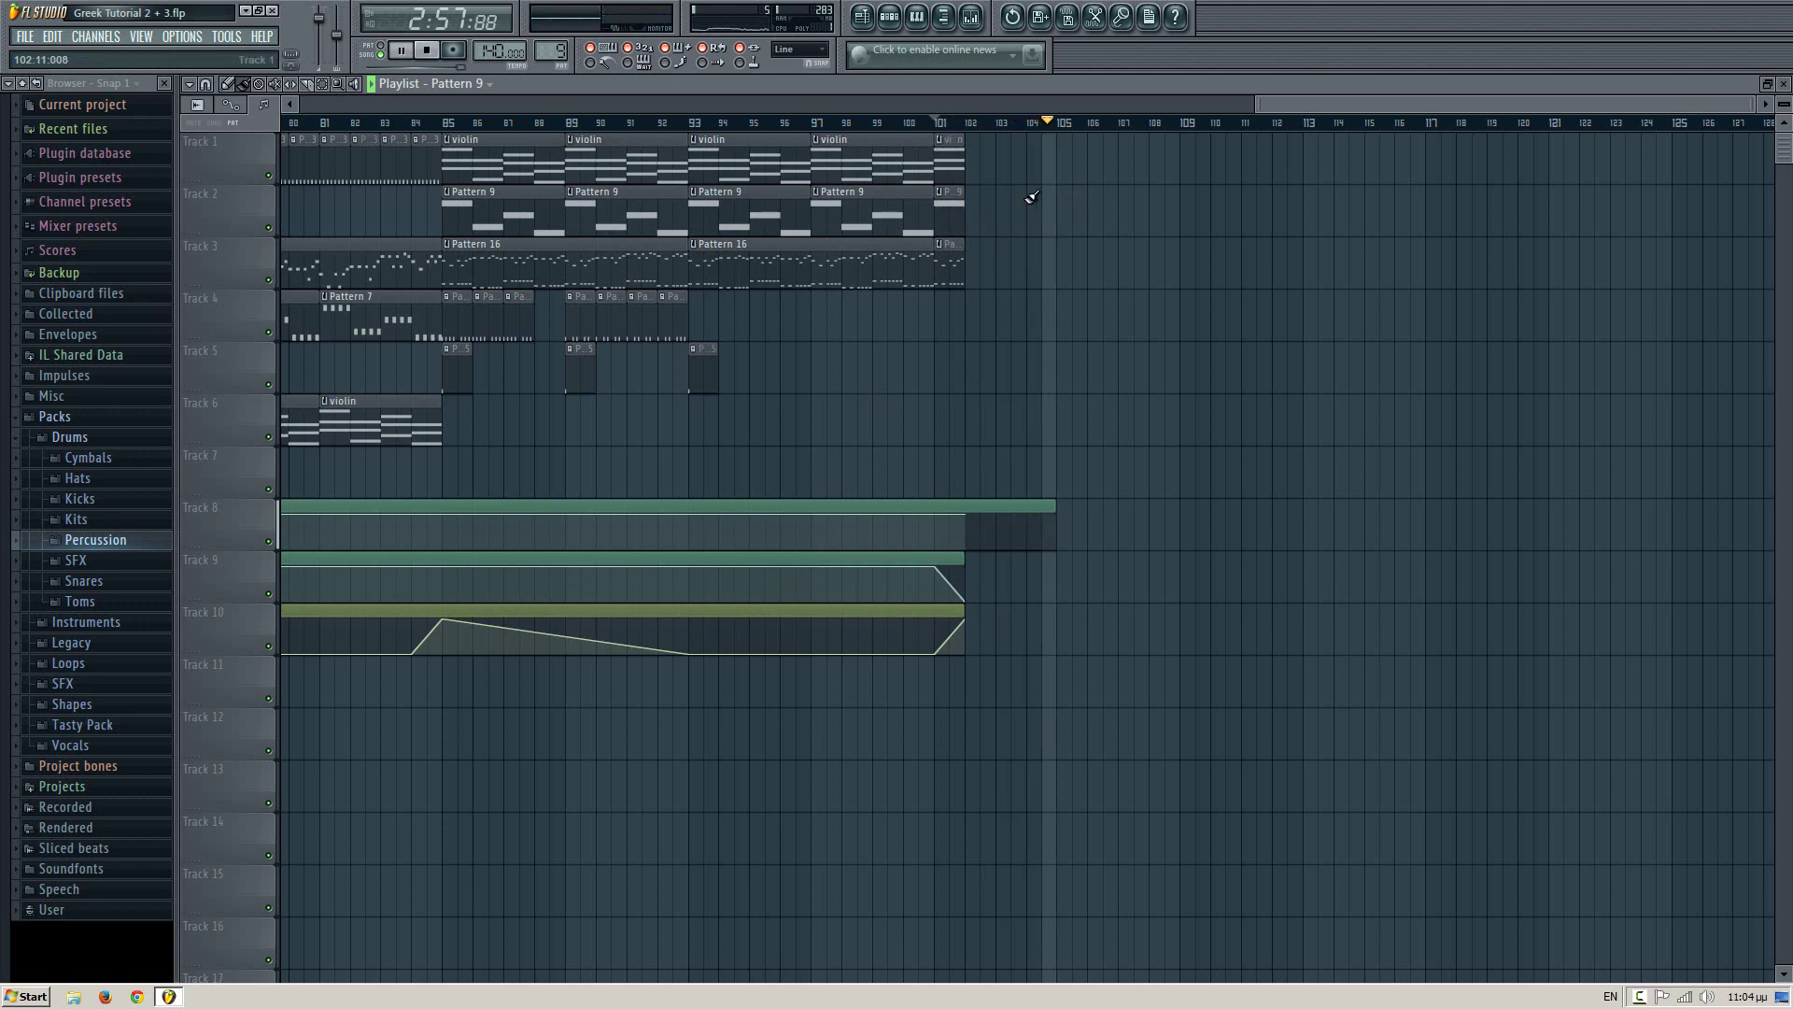
key("space")
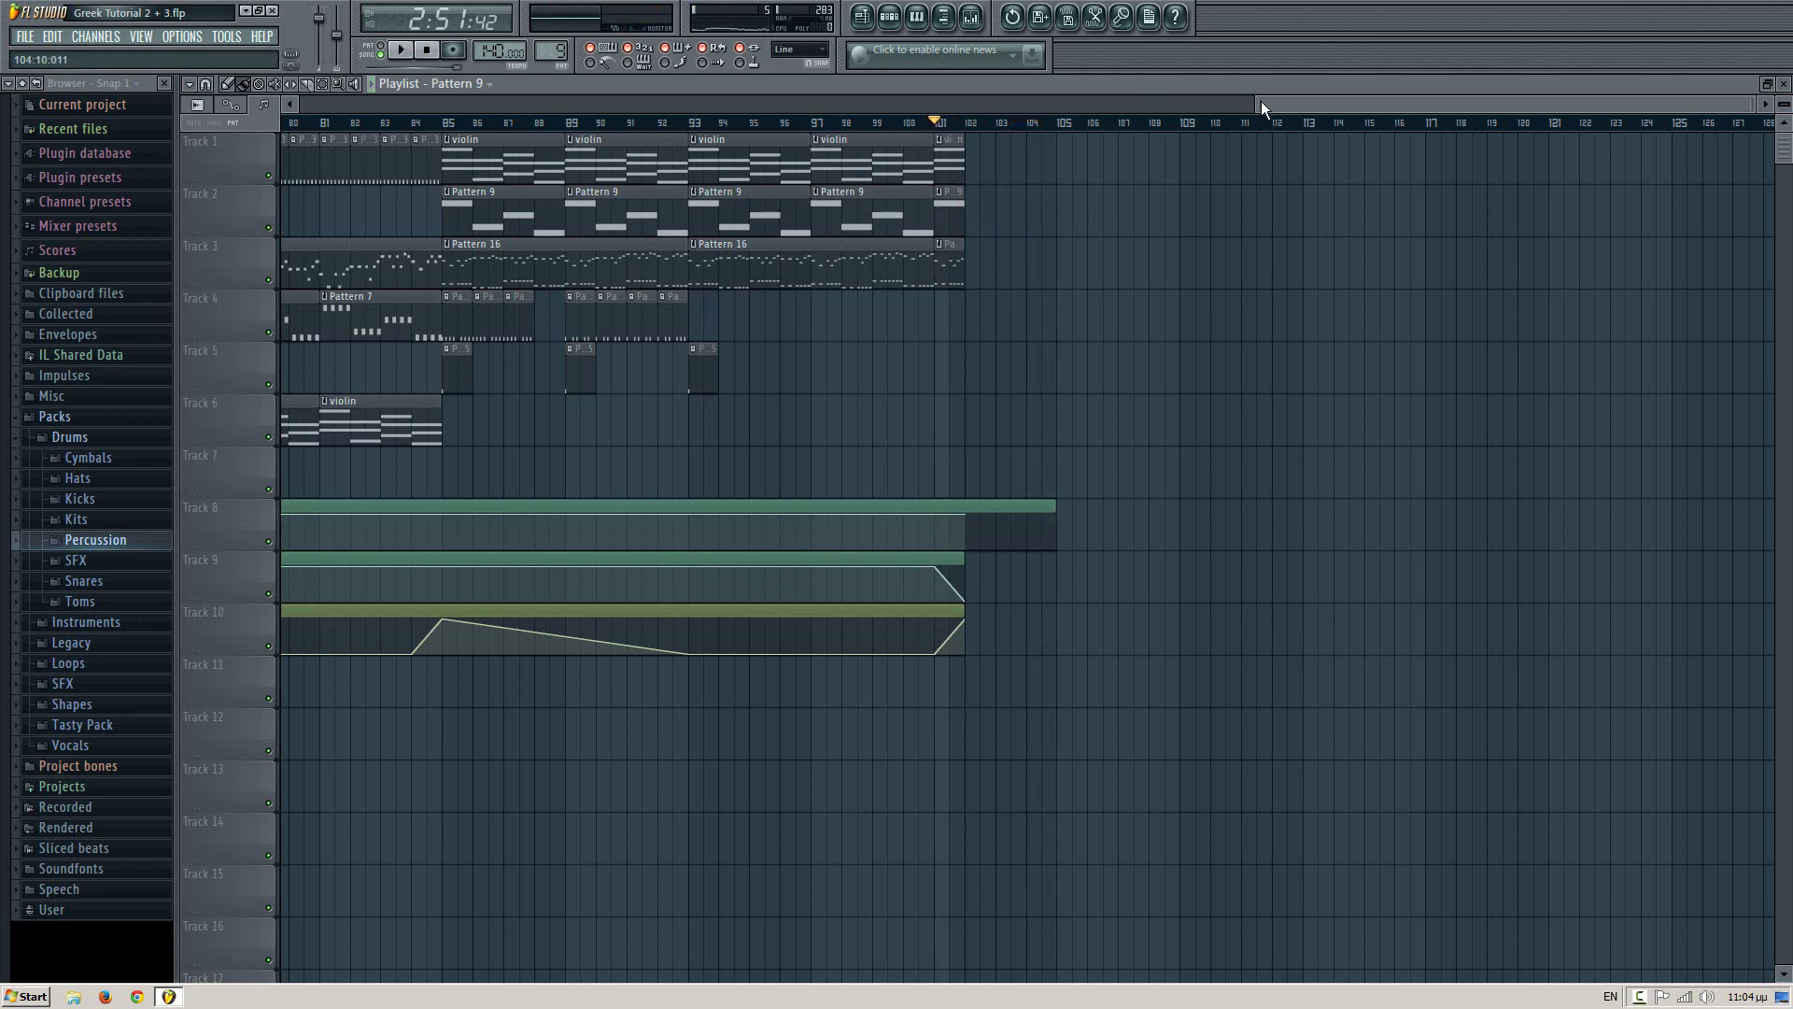
- Bring the whole arrangement into view from bar 1 and save the project
left_click_drag(1261, 101, 277, 144)
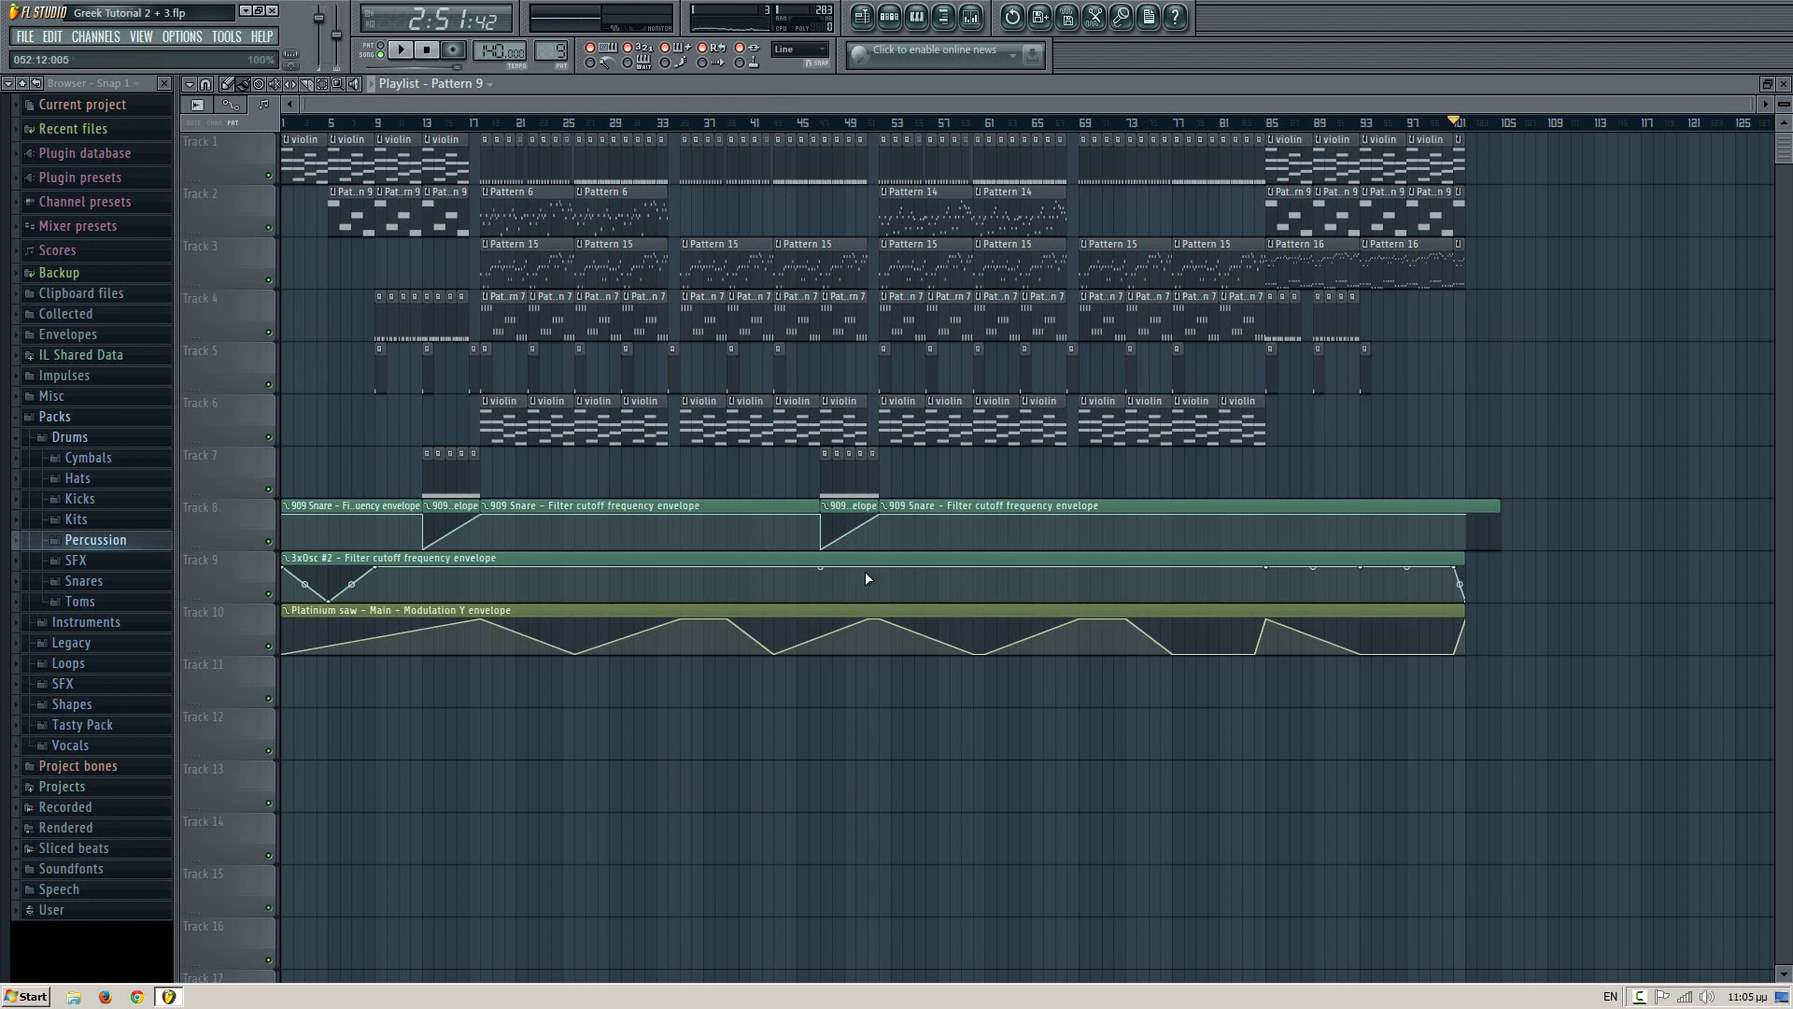
left_click(24, 37)
left_click(73, 112)
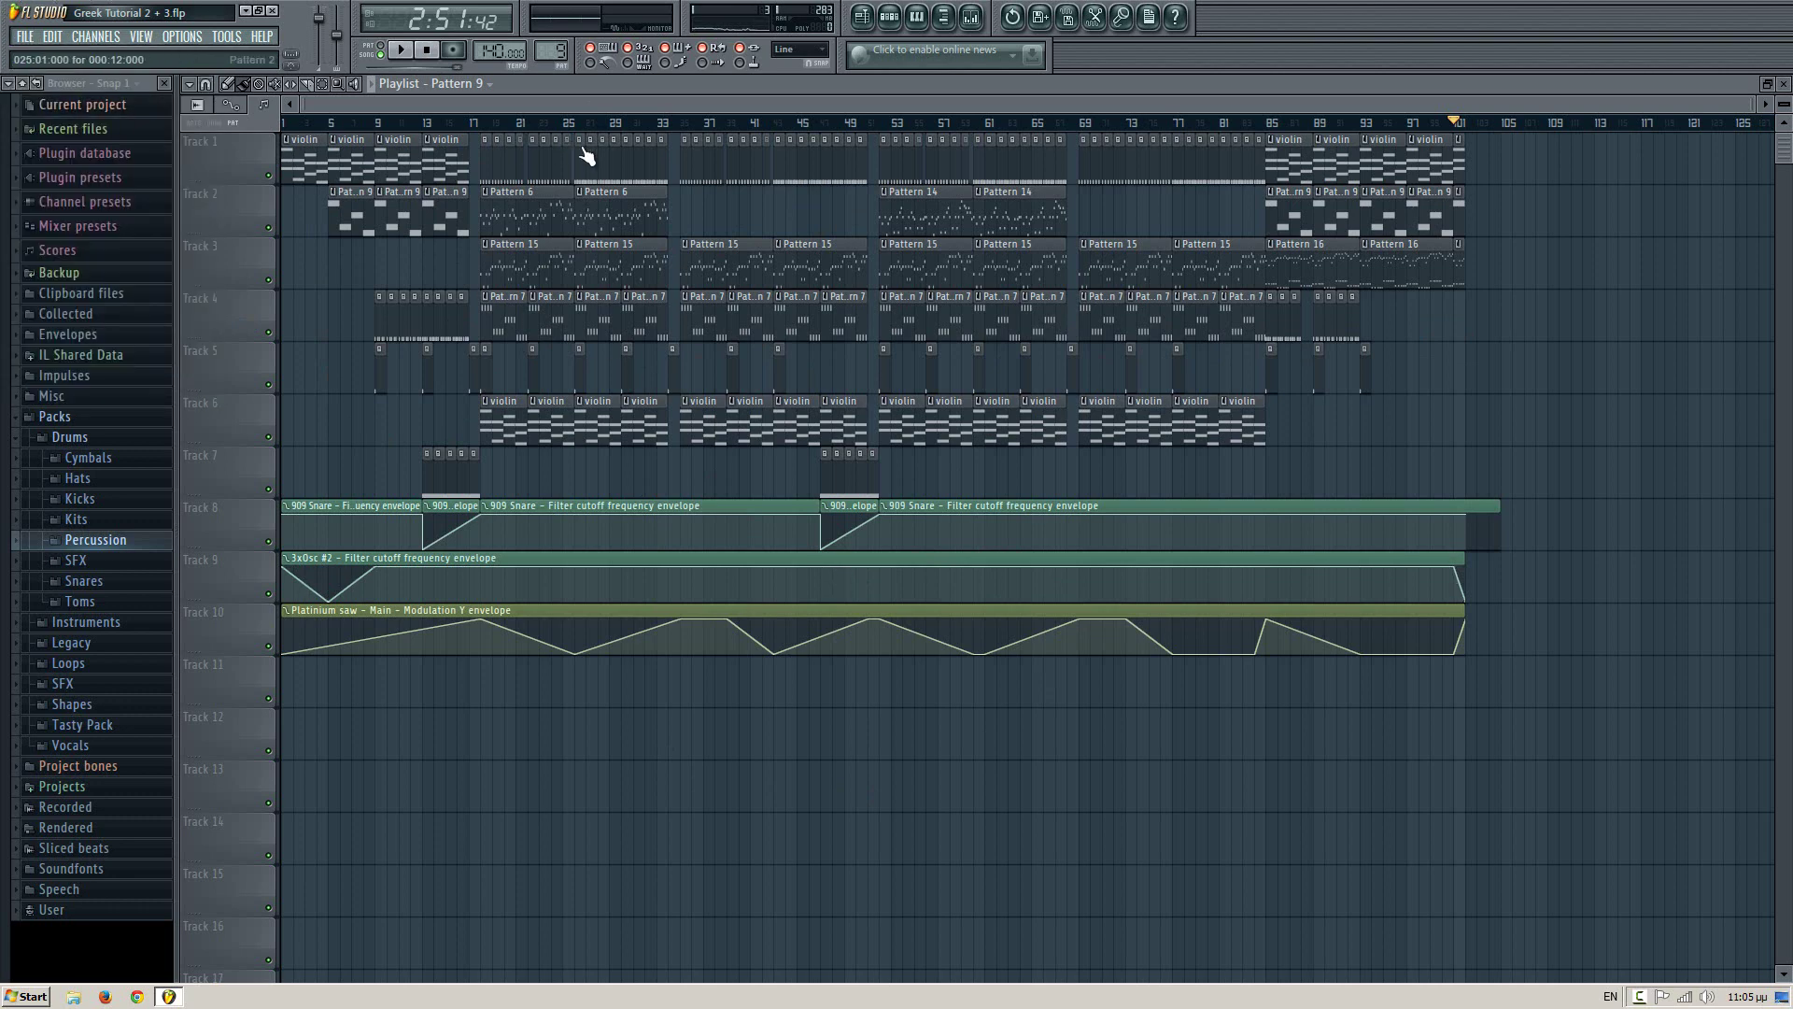